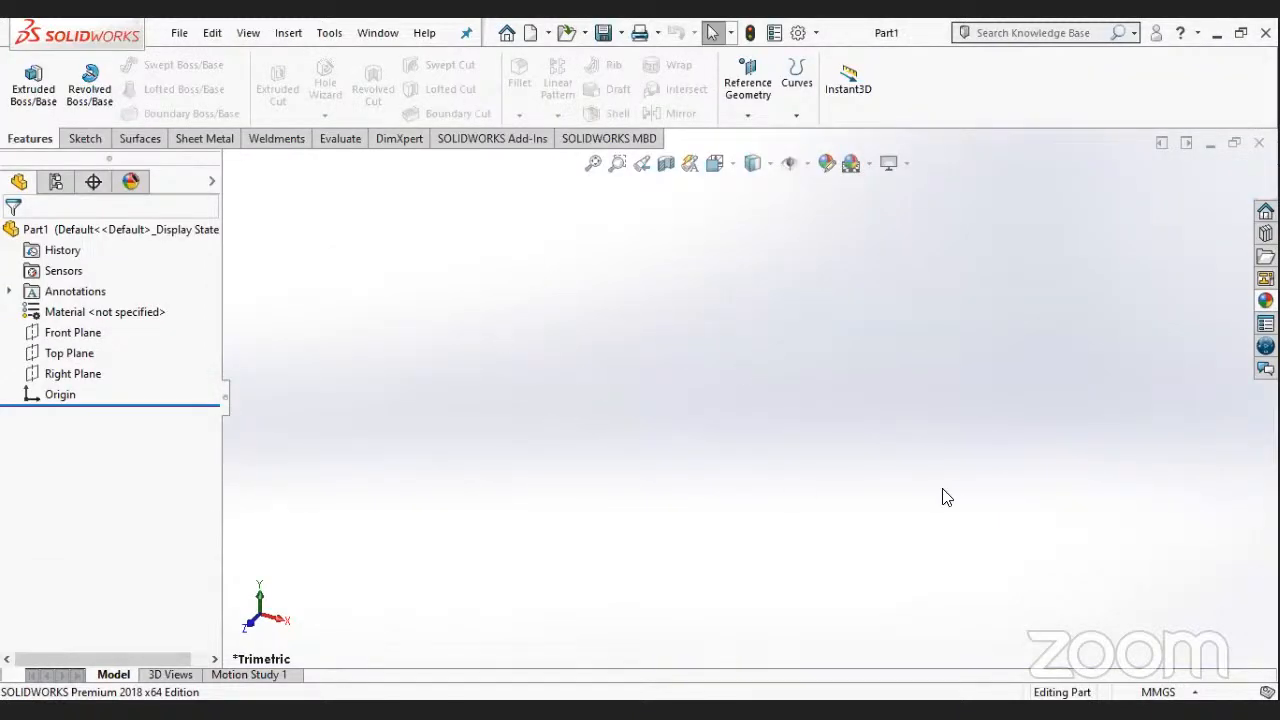
- Check the document's unit system and start a new sketch on the Front Plane
left_click(1191, 694)
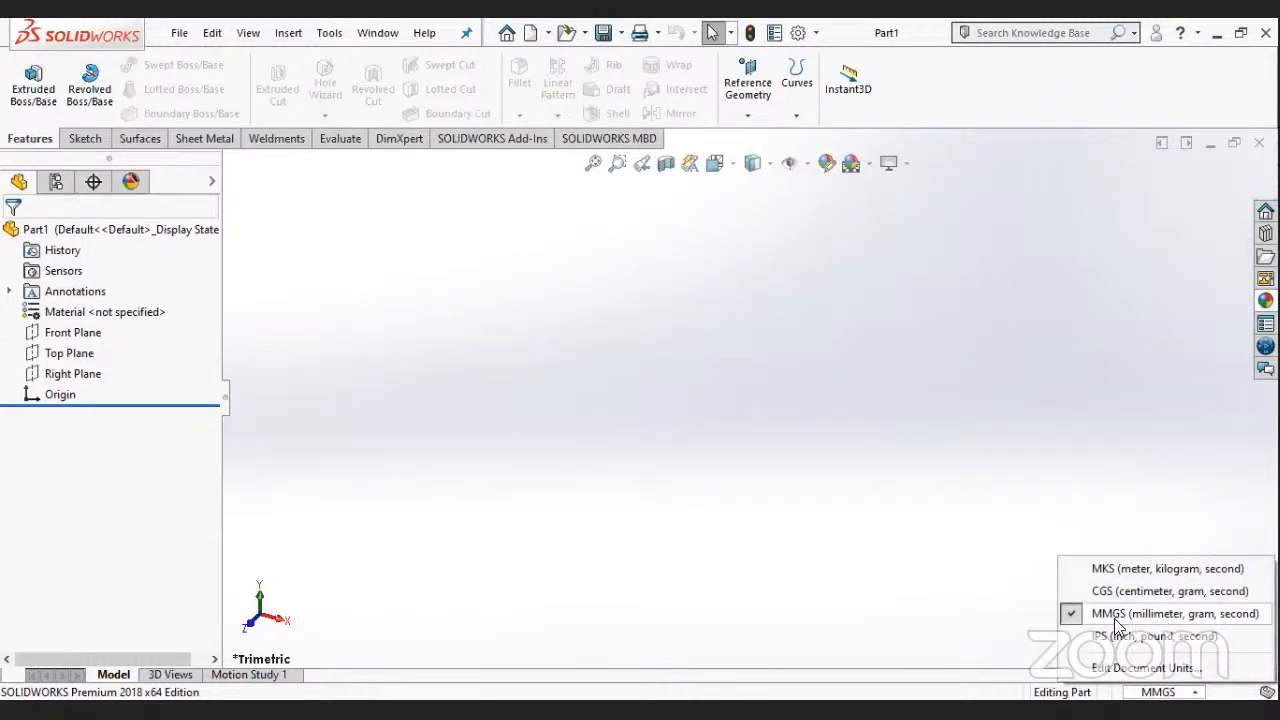
left_click(139, 455)
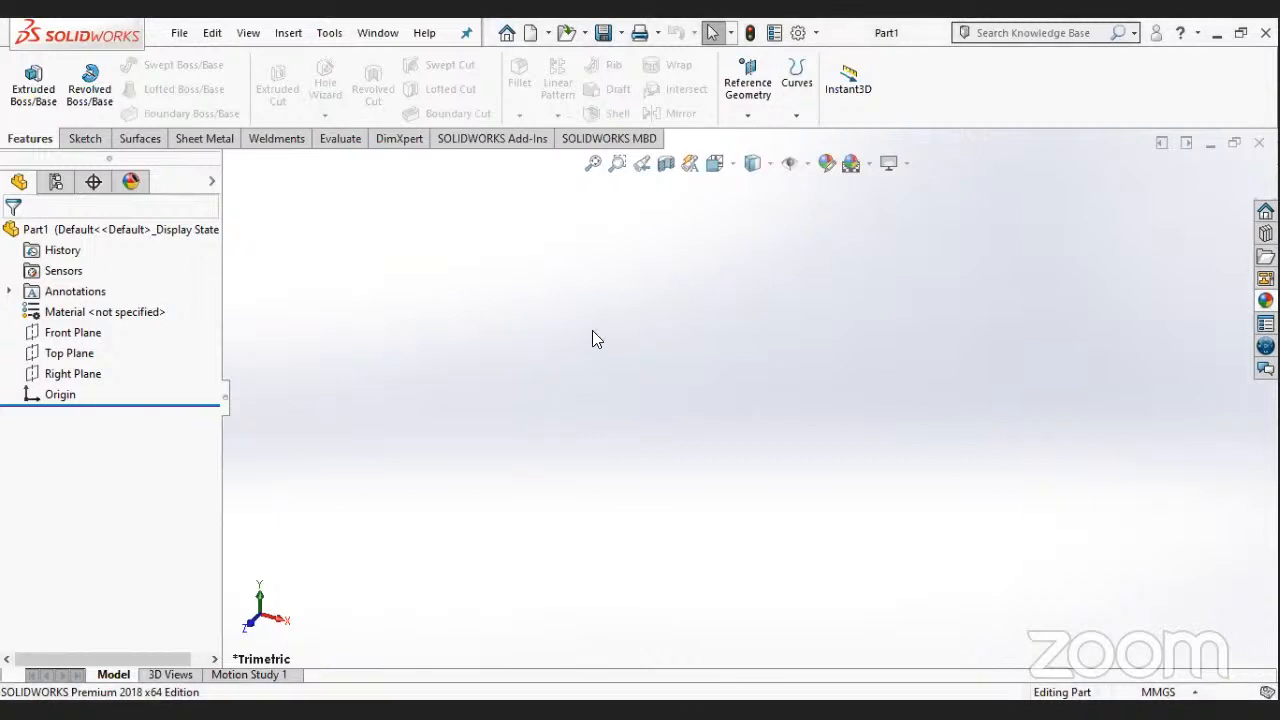
left_click(75, 338)
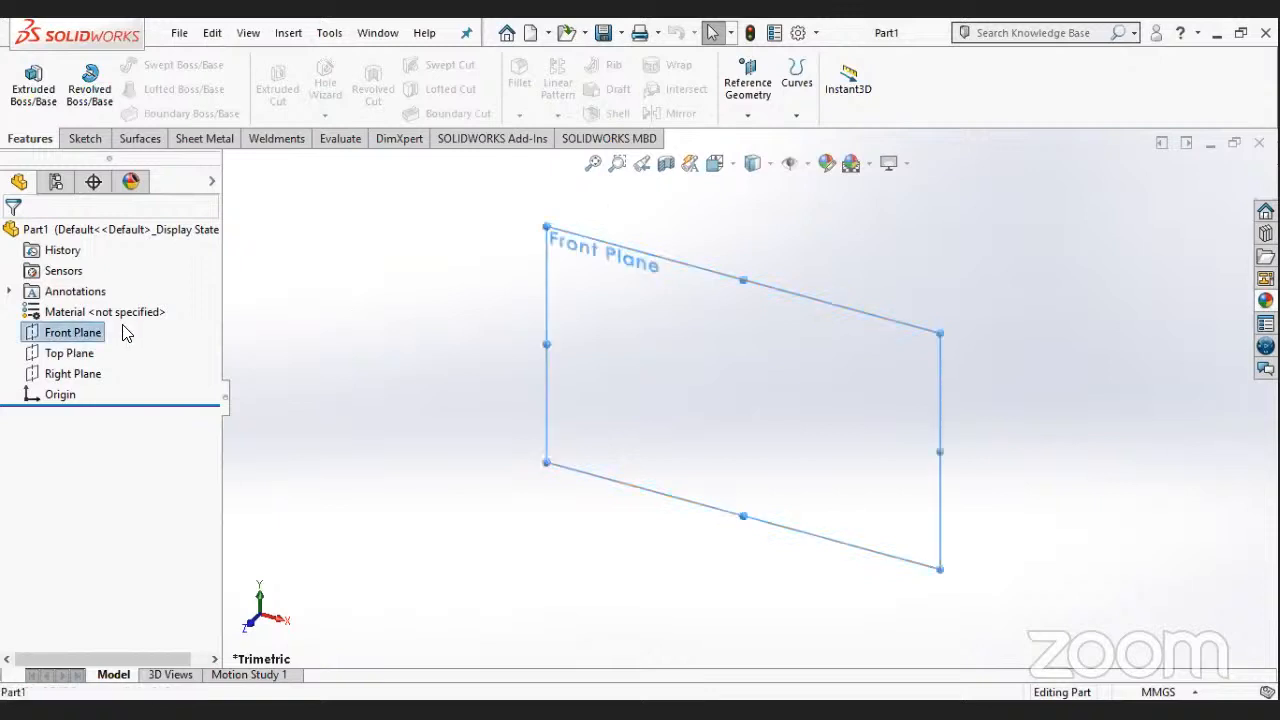
right_click(74, 335)
left_click(88, 307)
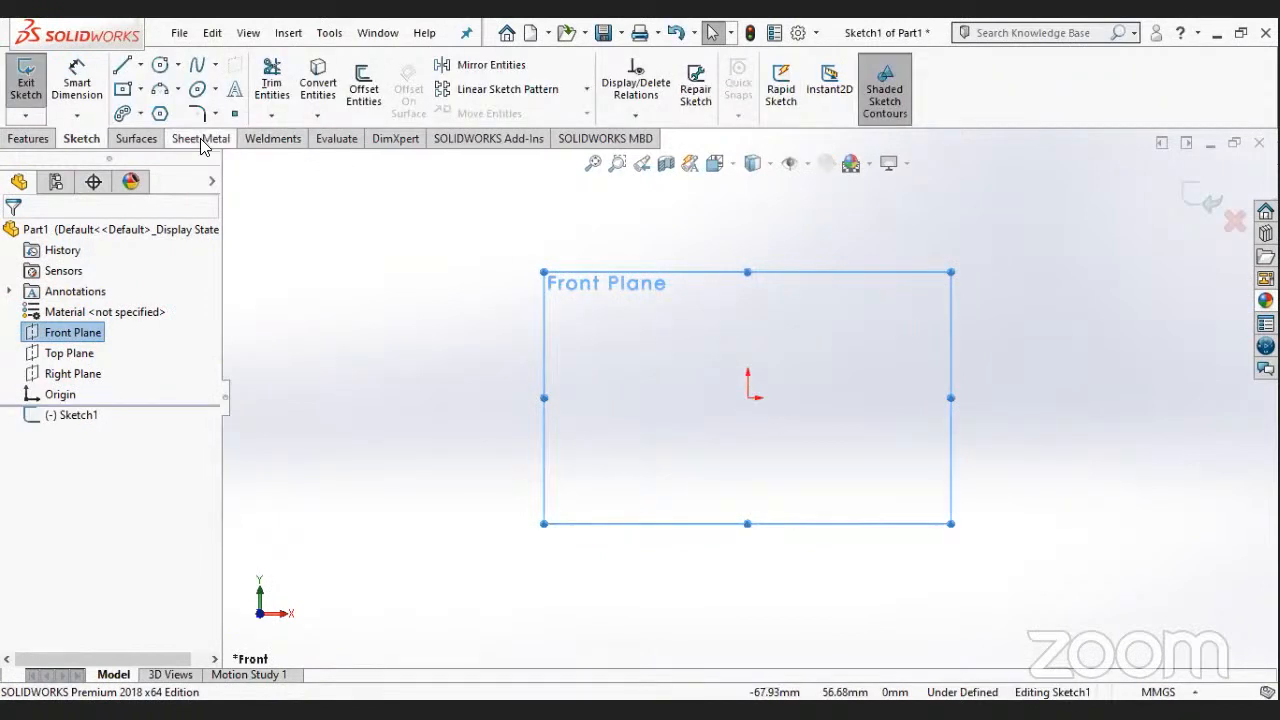
left_click(140, 64)
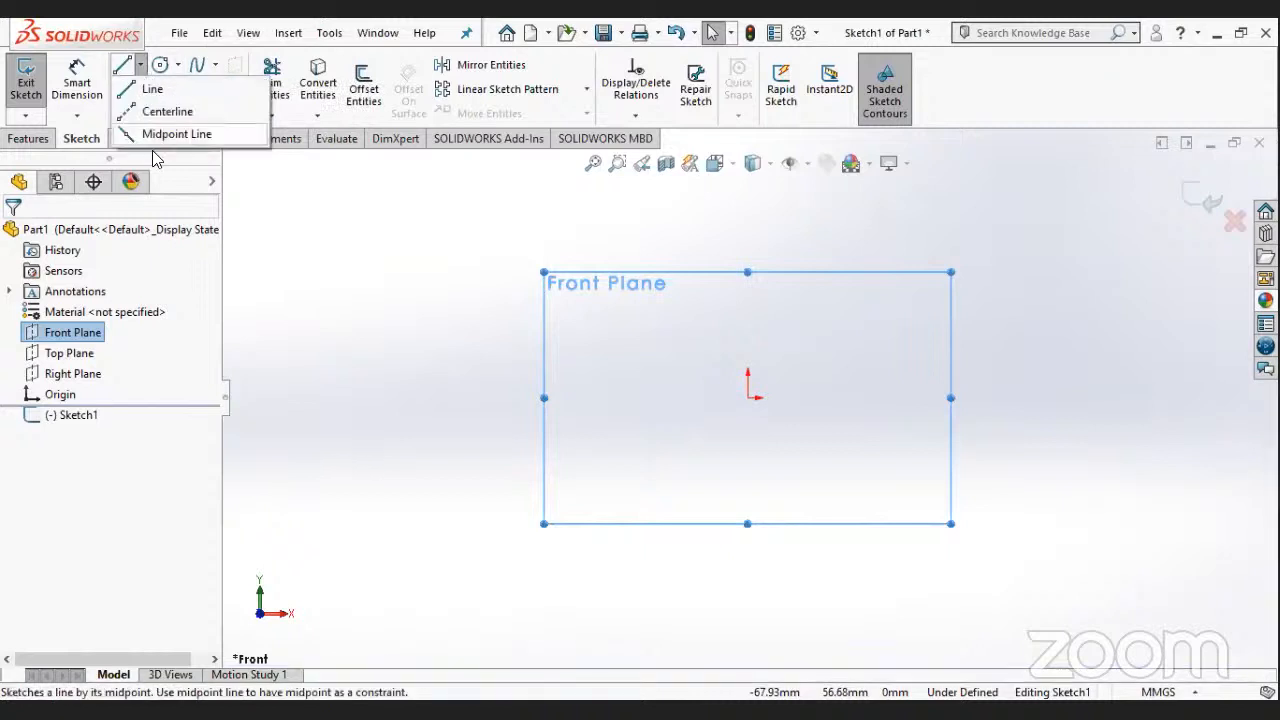
left_click(152, 89)
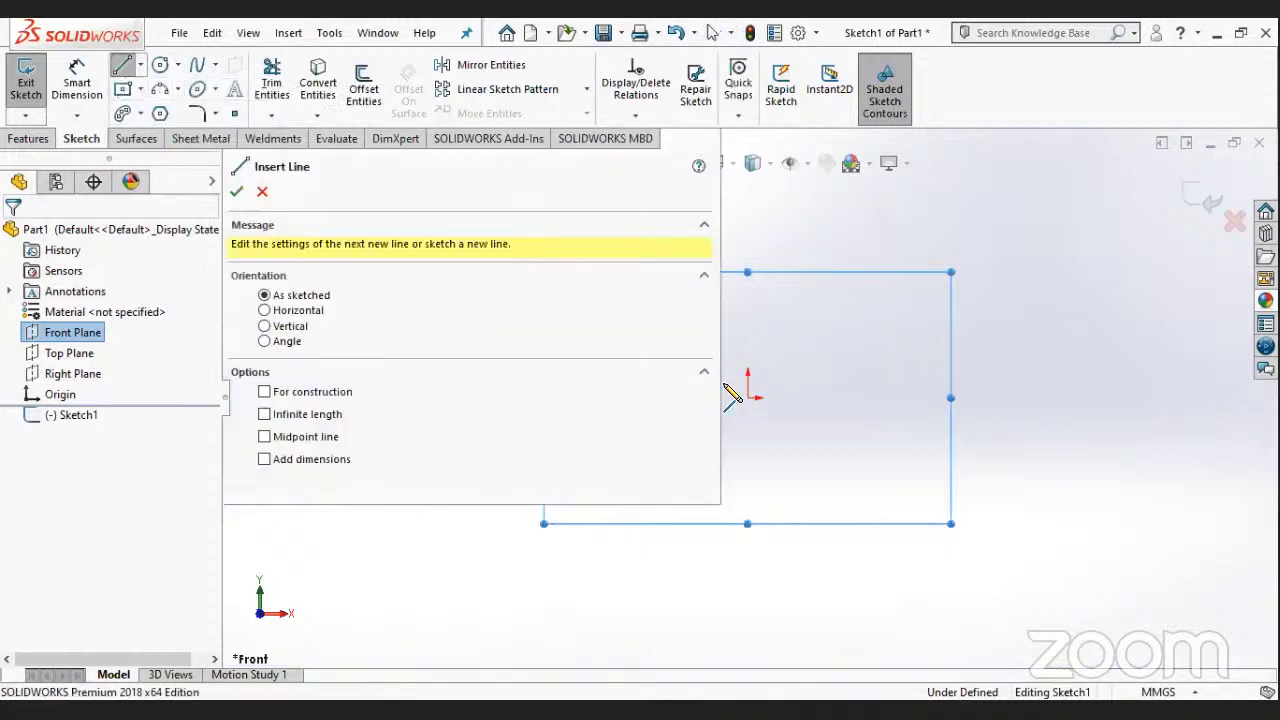
left_click(243, 200)
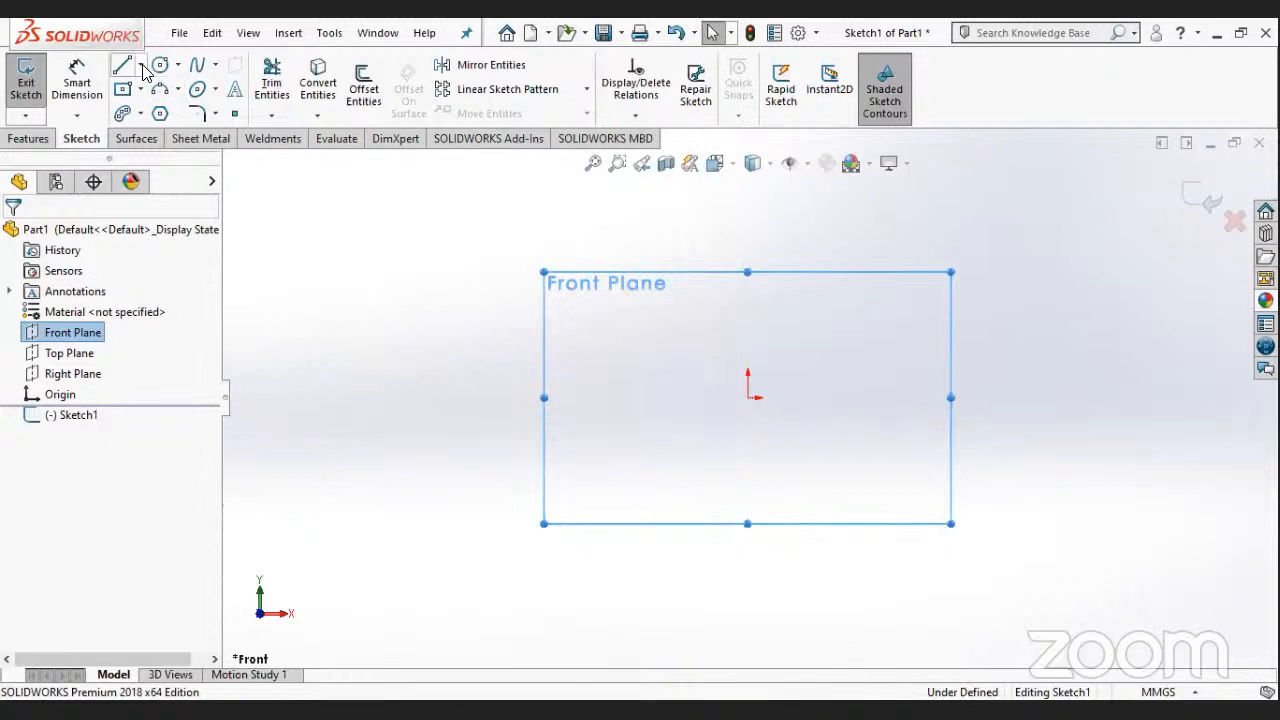
- Draw a horizontal midpoint line centred on the origin, about 208 mm long overall
left_click(140, 64)
left_click(176, 134)
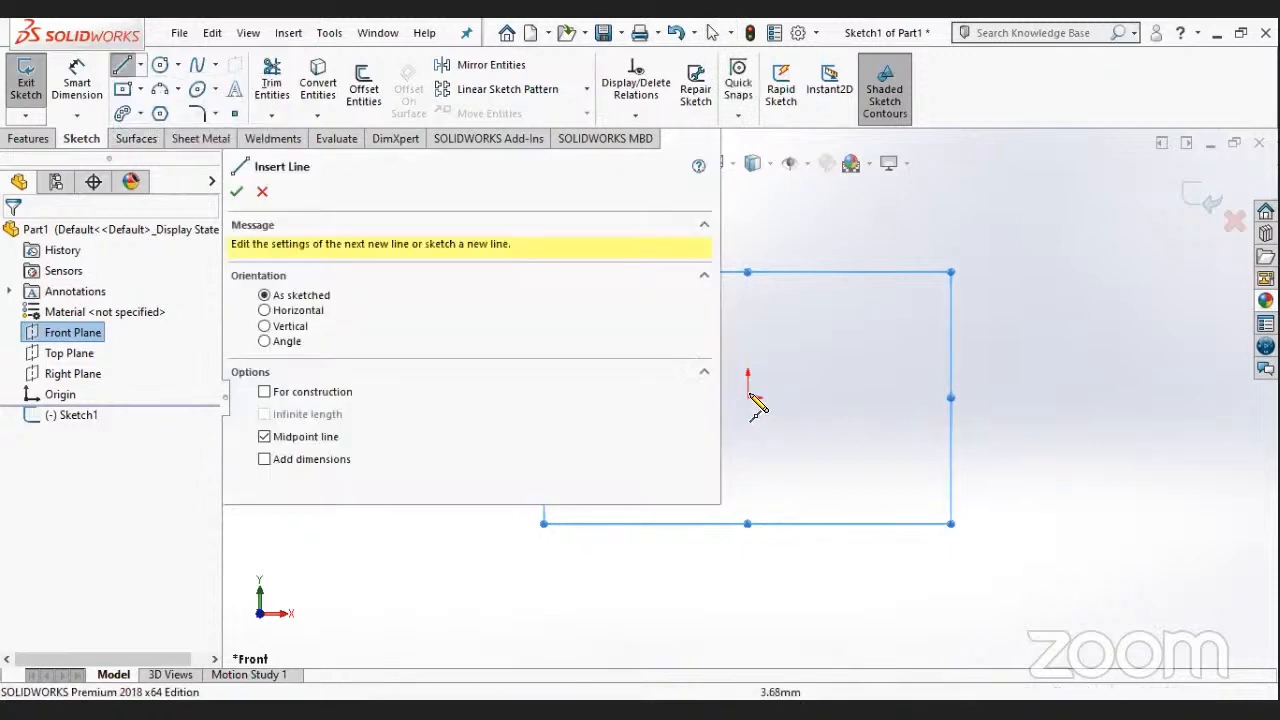
left_click(748, 397)
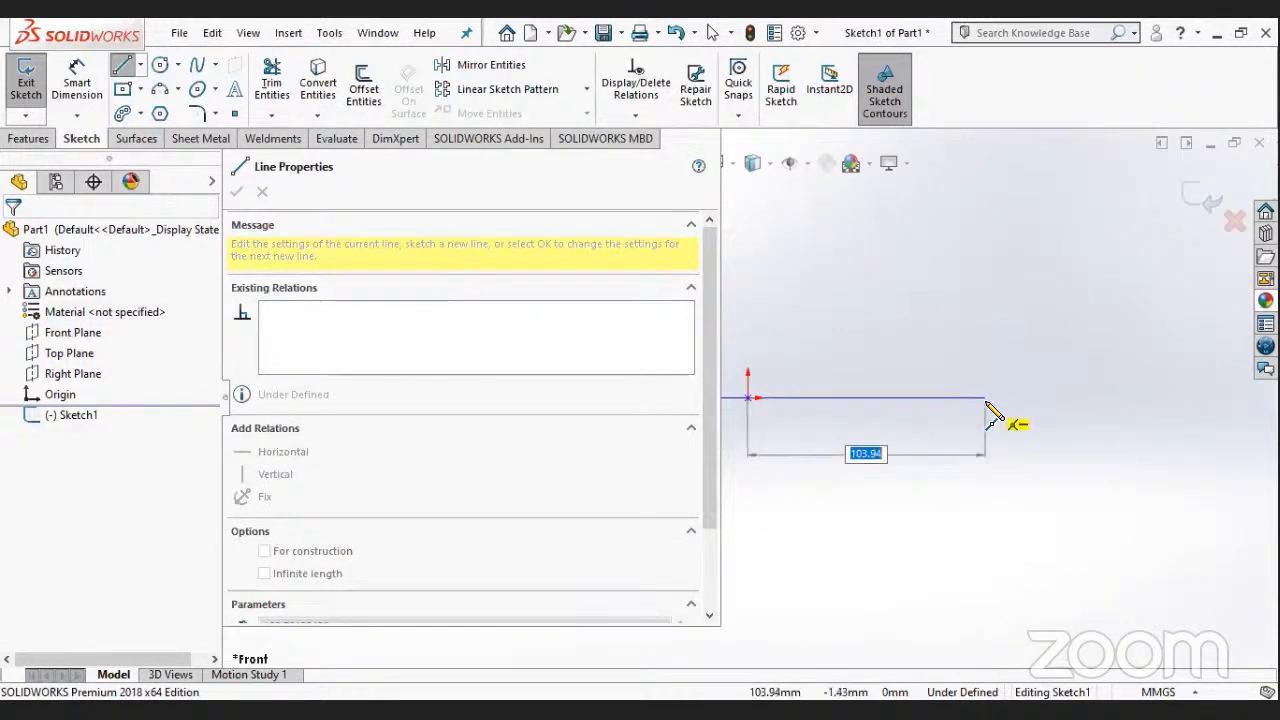
left_click(986, 404)
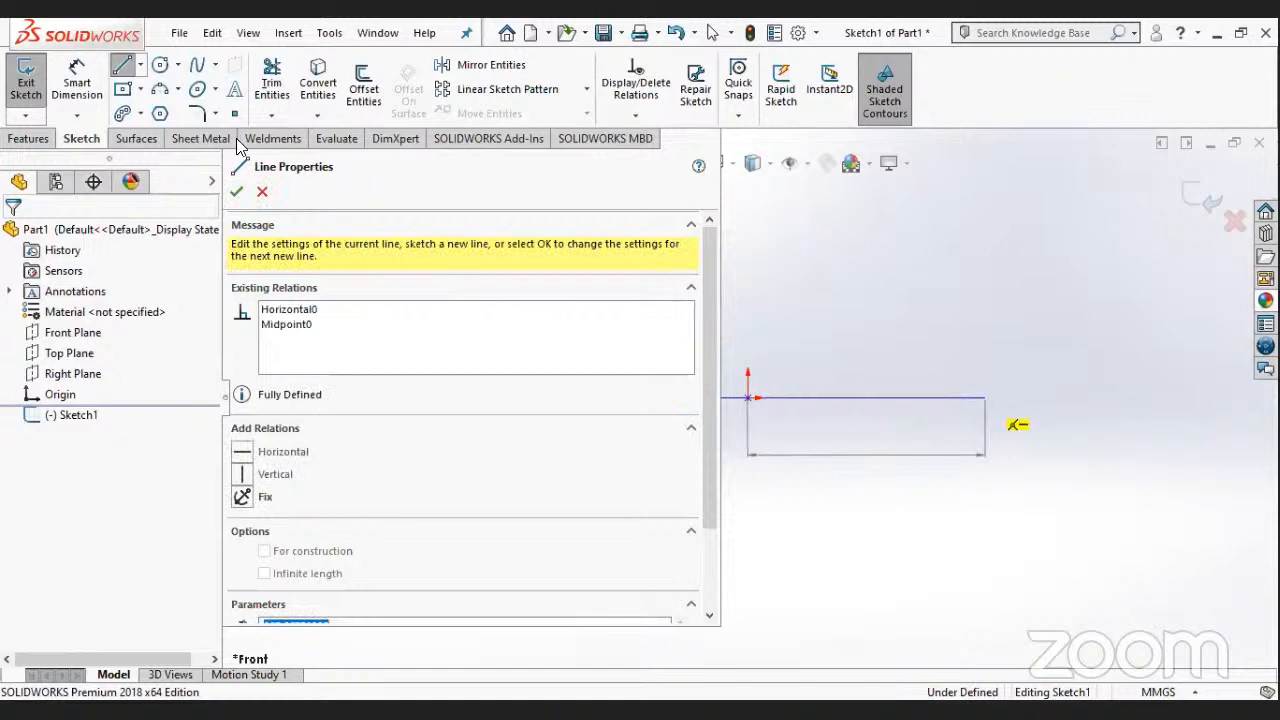
- Dimension the horizontal line's full length and set it to 260 mm
left_click(78, 86)
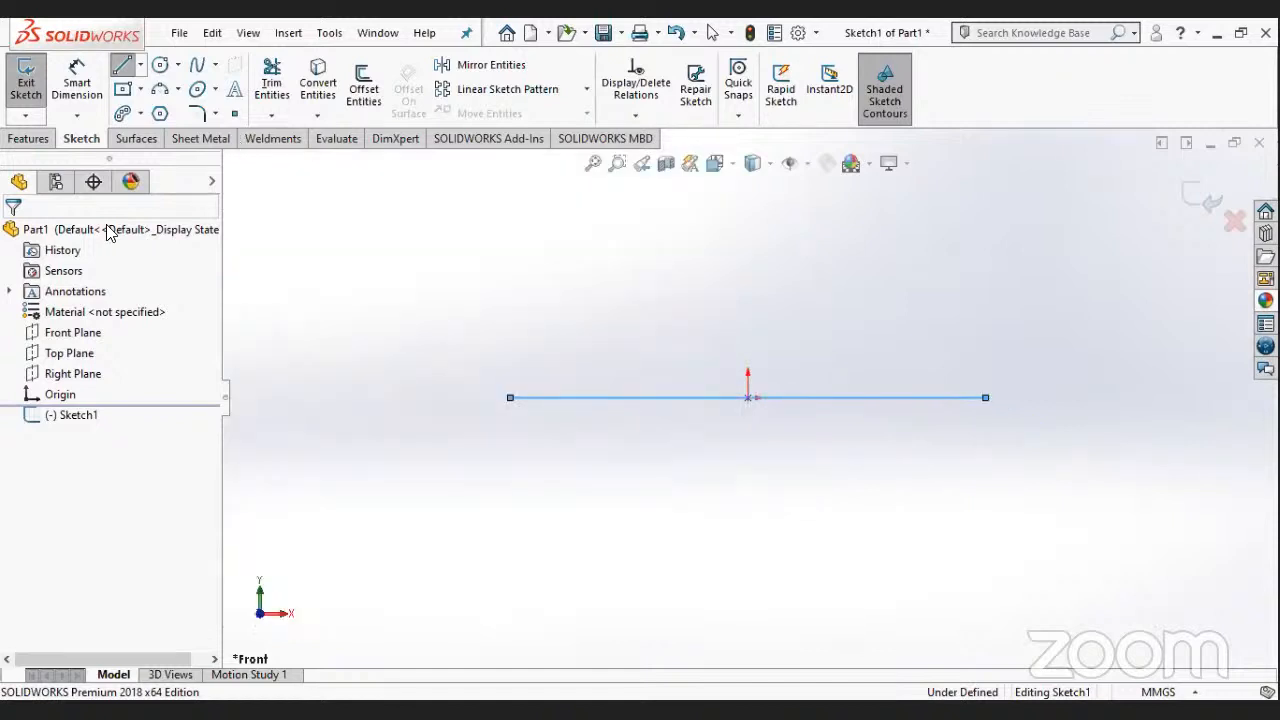
left_click(778, 455)
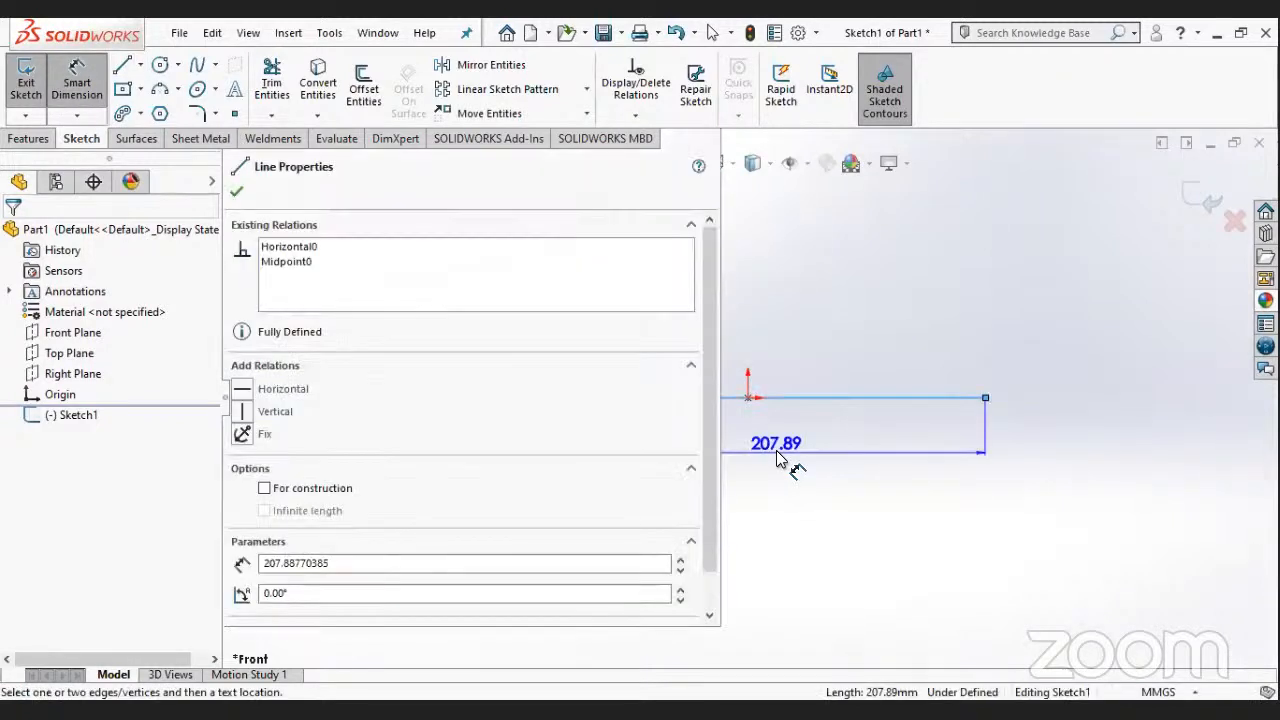
left_click(778, 455)
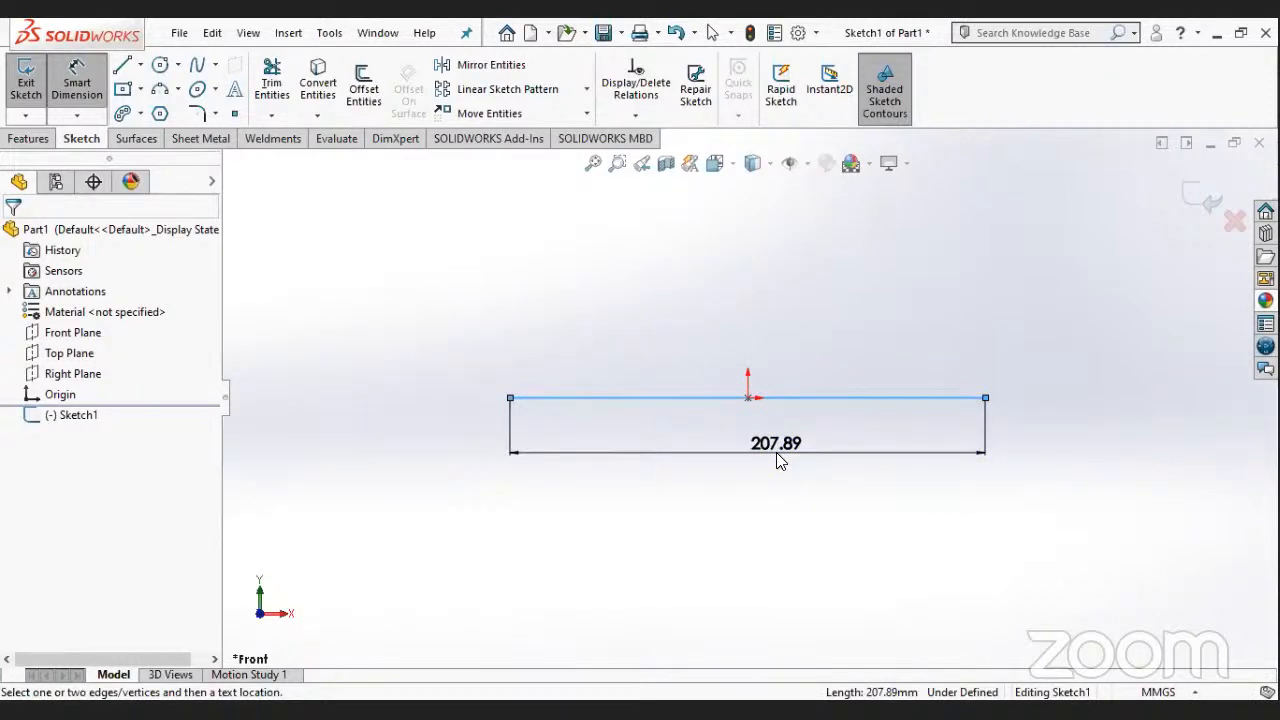
left_click(251, 199)
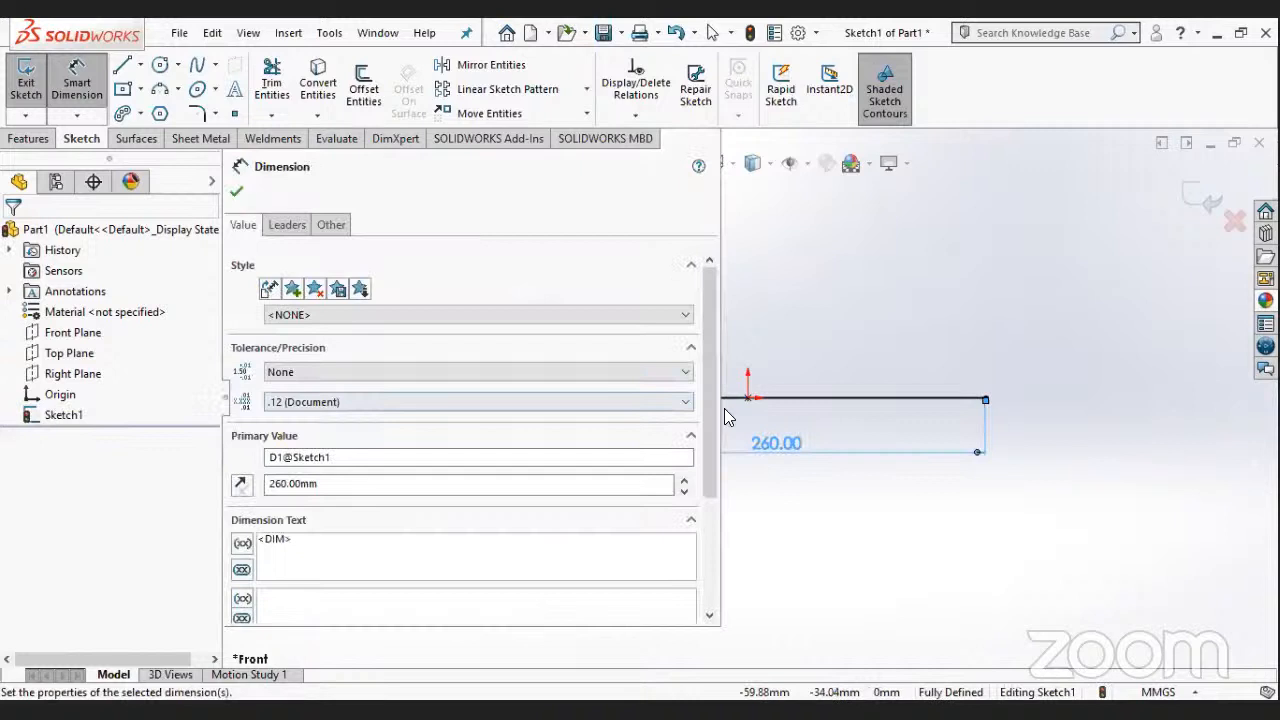
key("Escape")
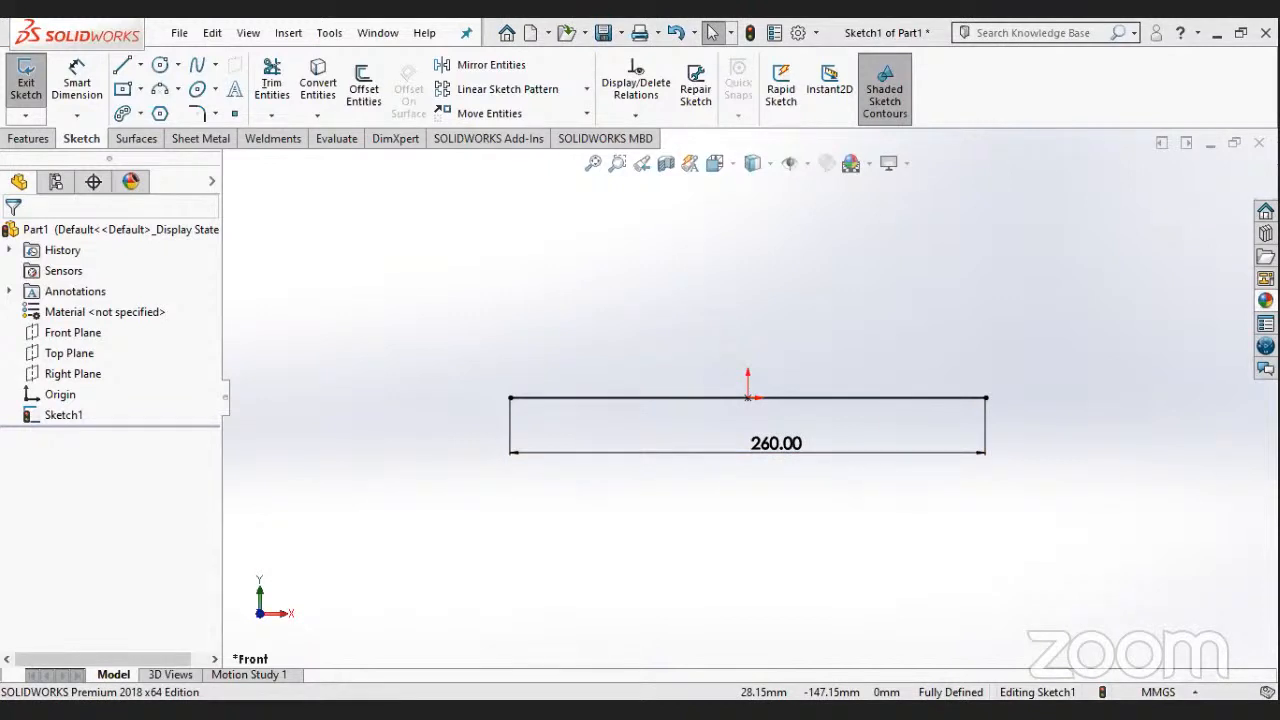
- Sketch a line about 36 mm long rising from the base line's right endpoint and leaning inward
left_click(119, 63)
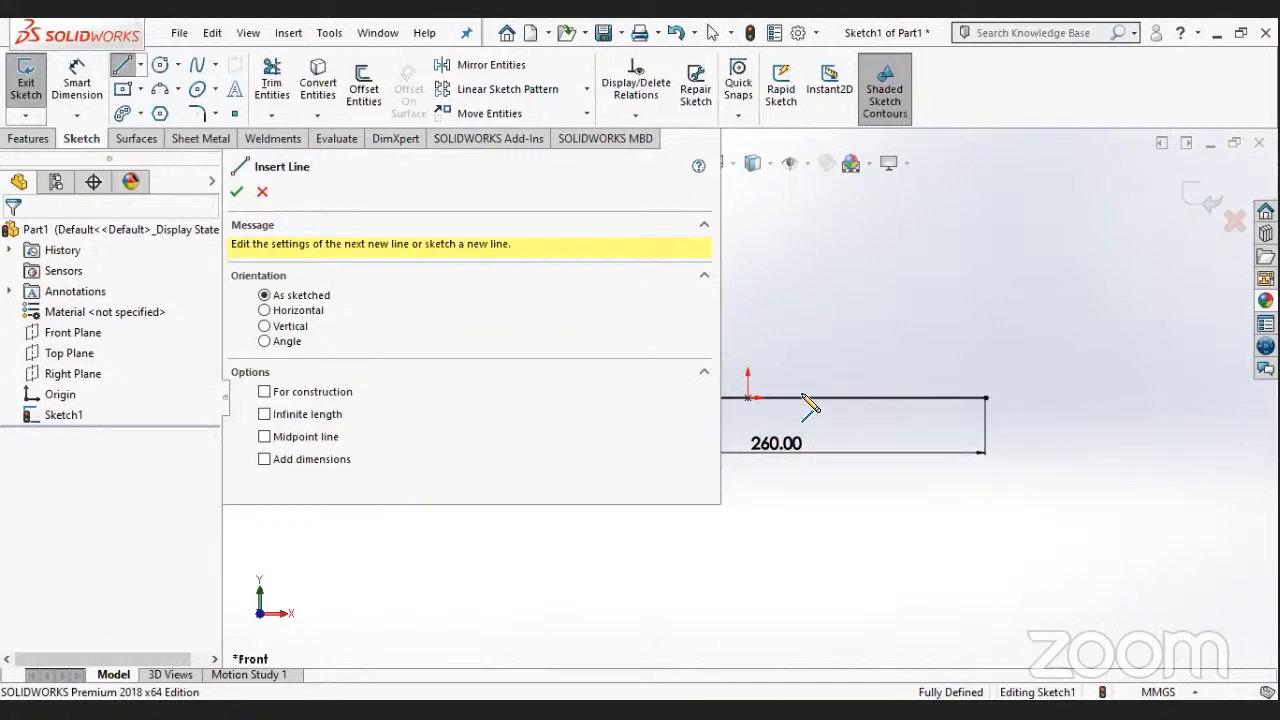
scroll(747, 400, "up", 3)
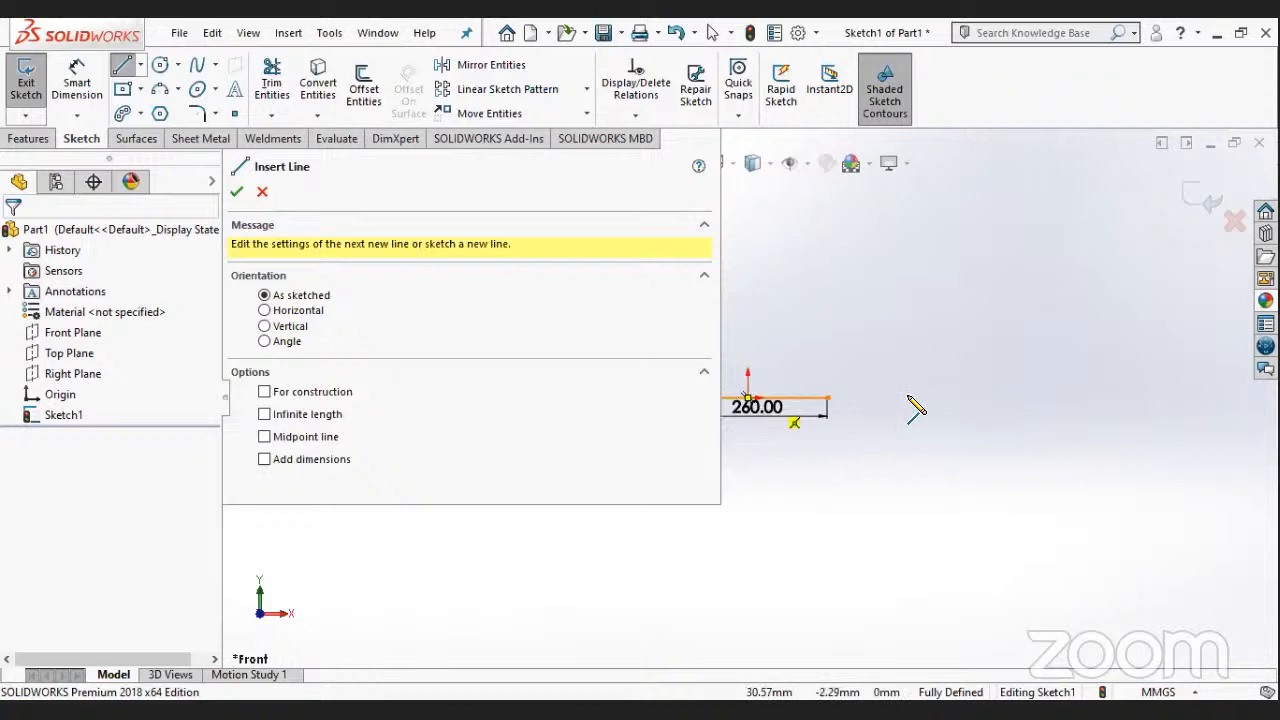
scroll(916, 407, "down", 3)
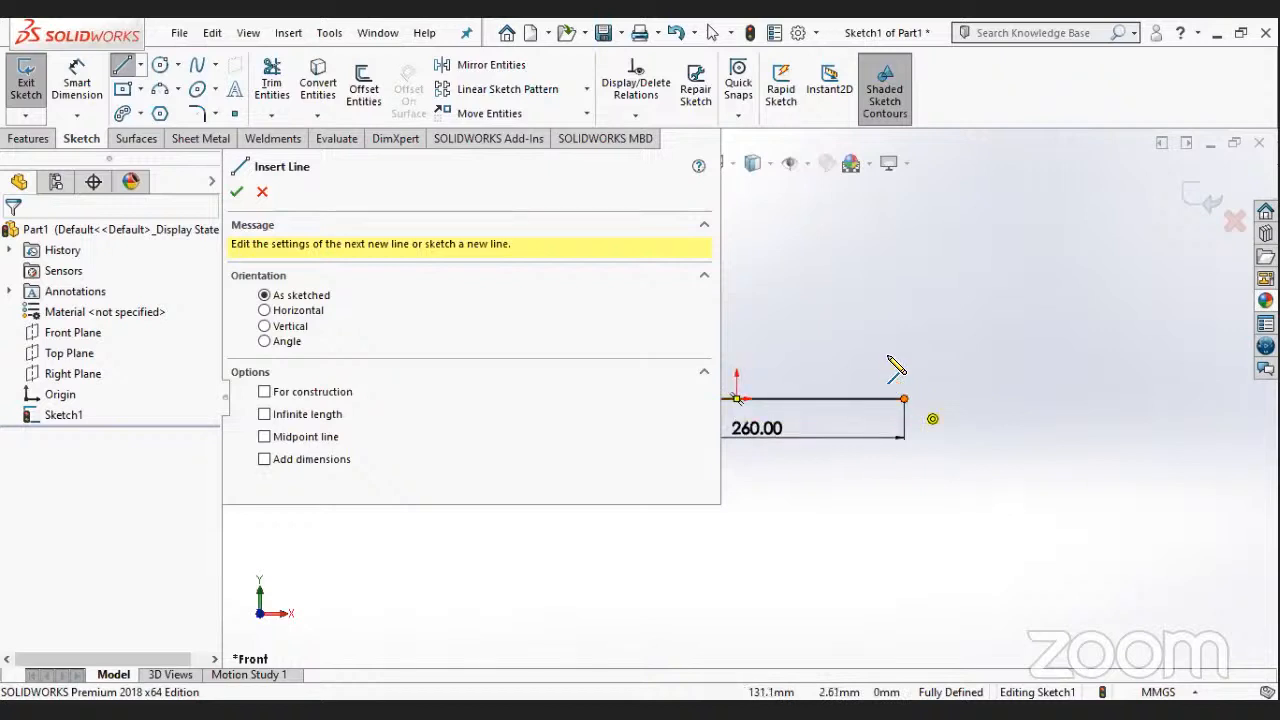
left_click_drag(904, 399, 888, 354)
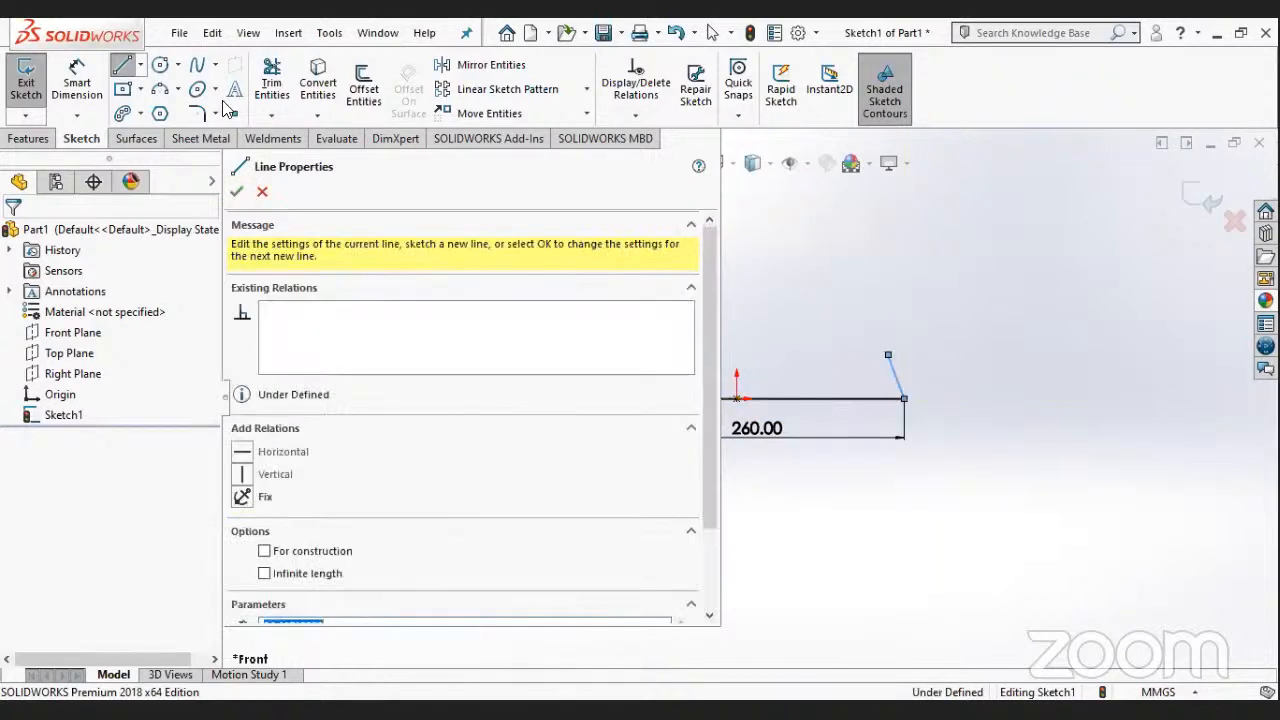
key("Escape")
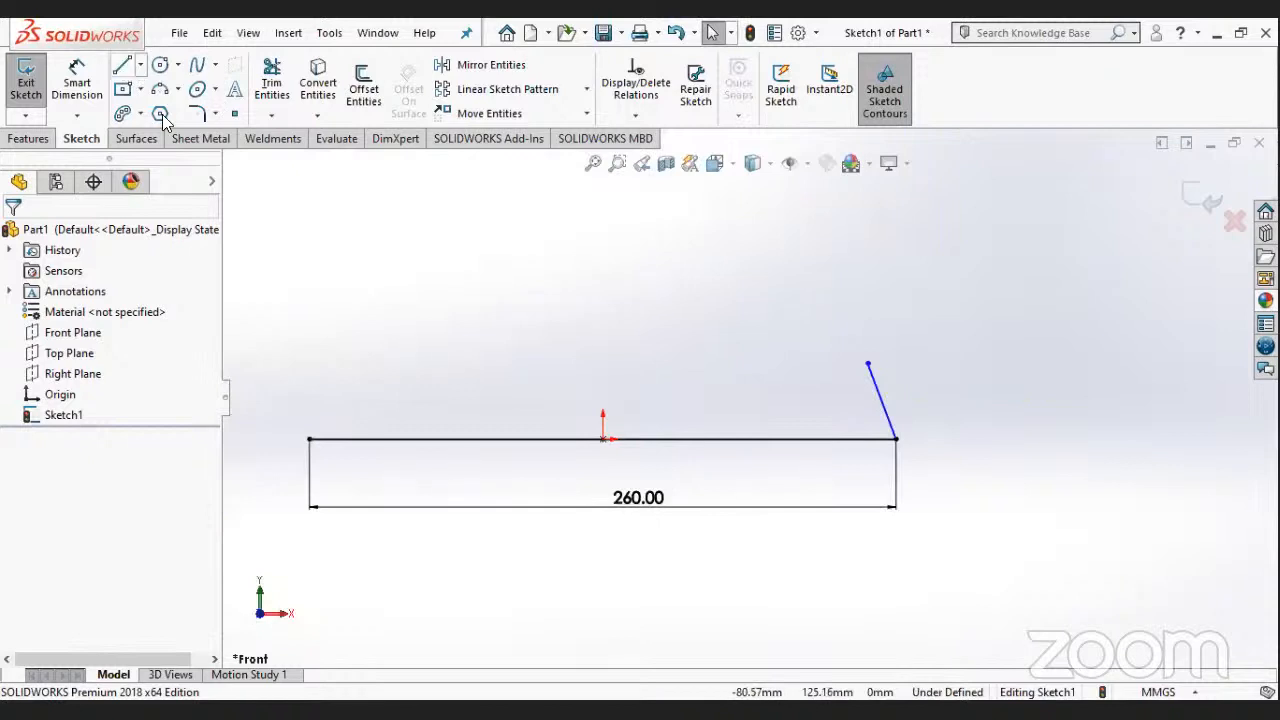
- Sketch a horizontal centerline about 15 mm long outward from the base line's right endpoint
left_click(140, 64)
left_click(166, 113)
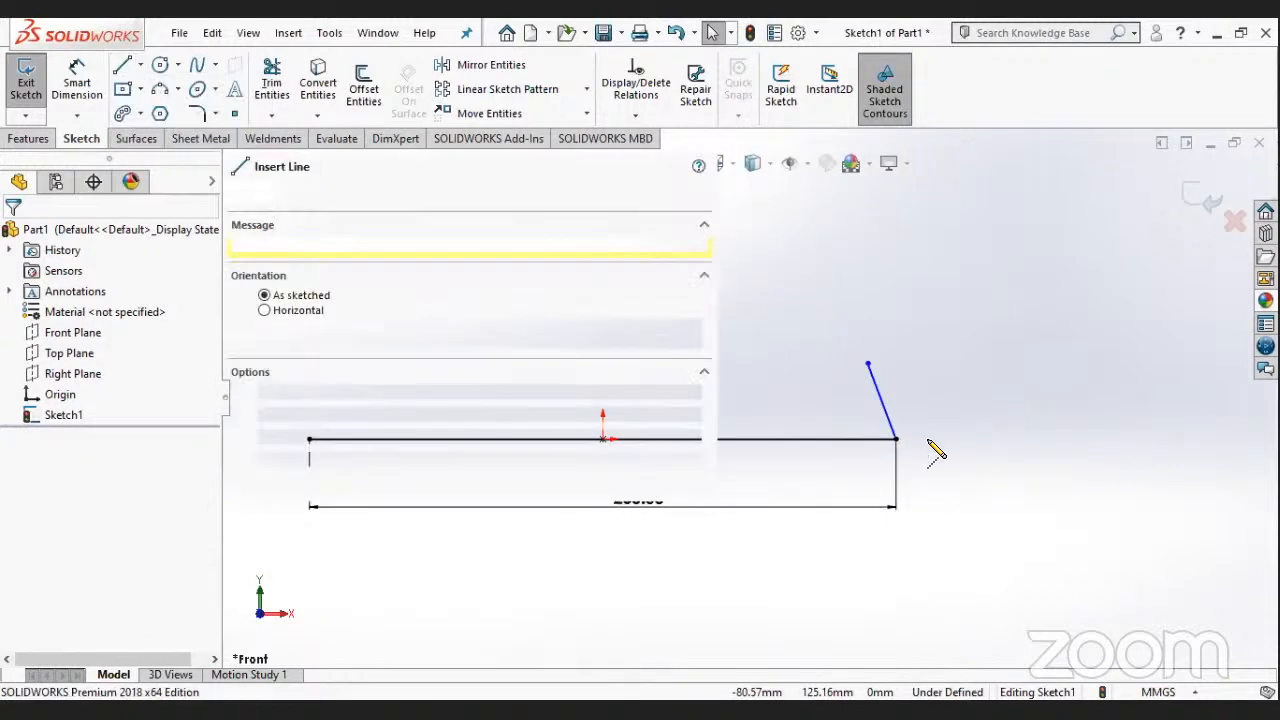
left_click(928, 440)
key("Escape")
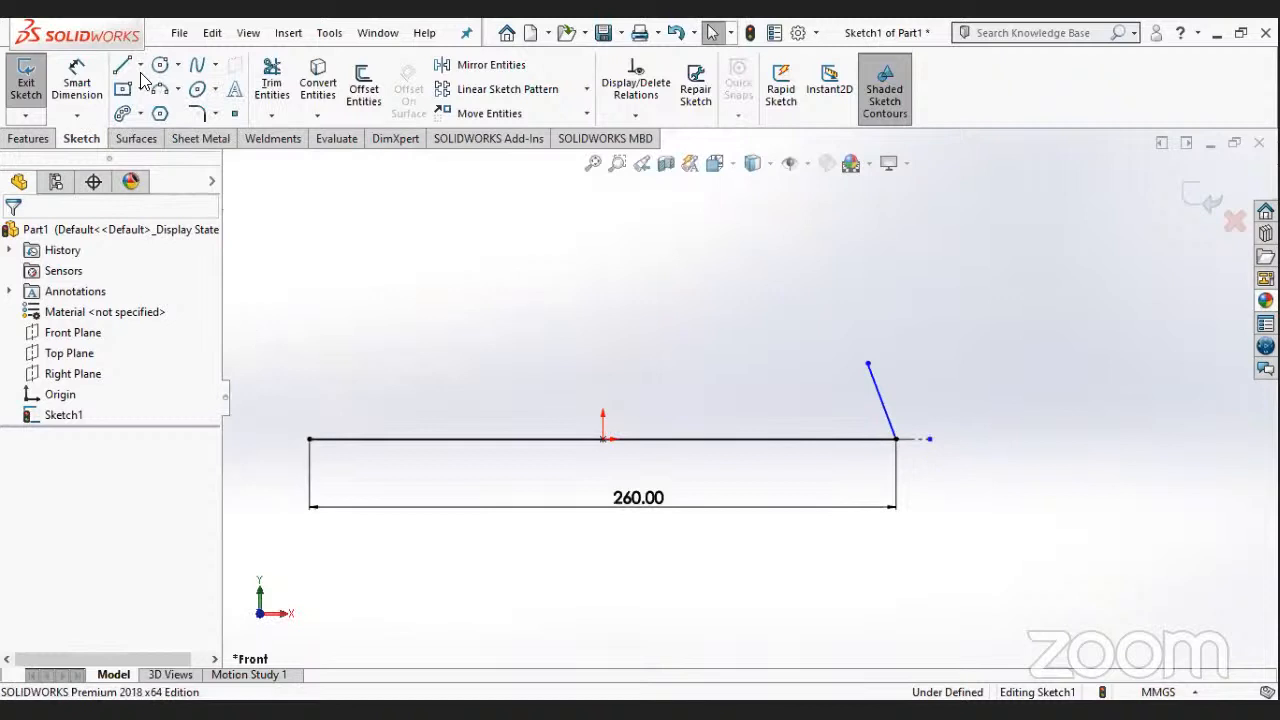
- Try a 2° angle dimension between the slanted line and the short horizontal centerline, and undo it
left_click(77, 80)
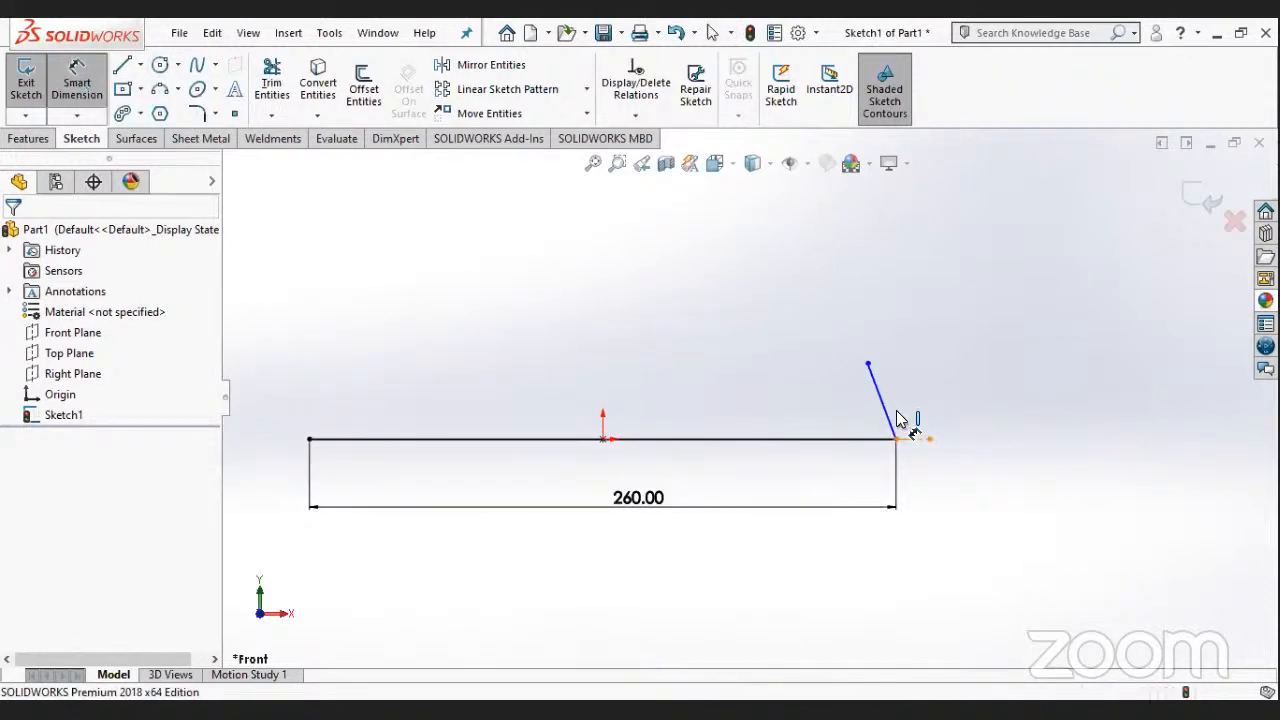
left_click(893, 420)
left_click(896, 410)
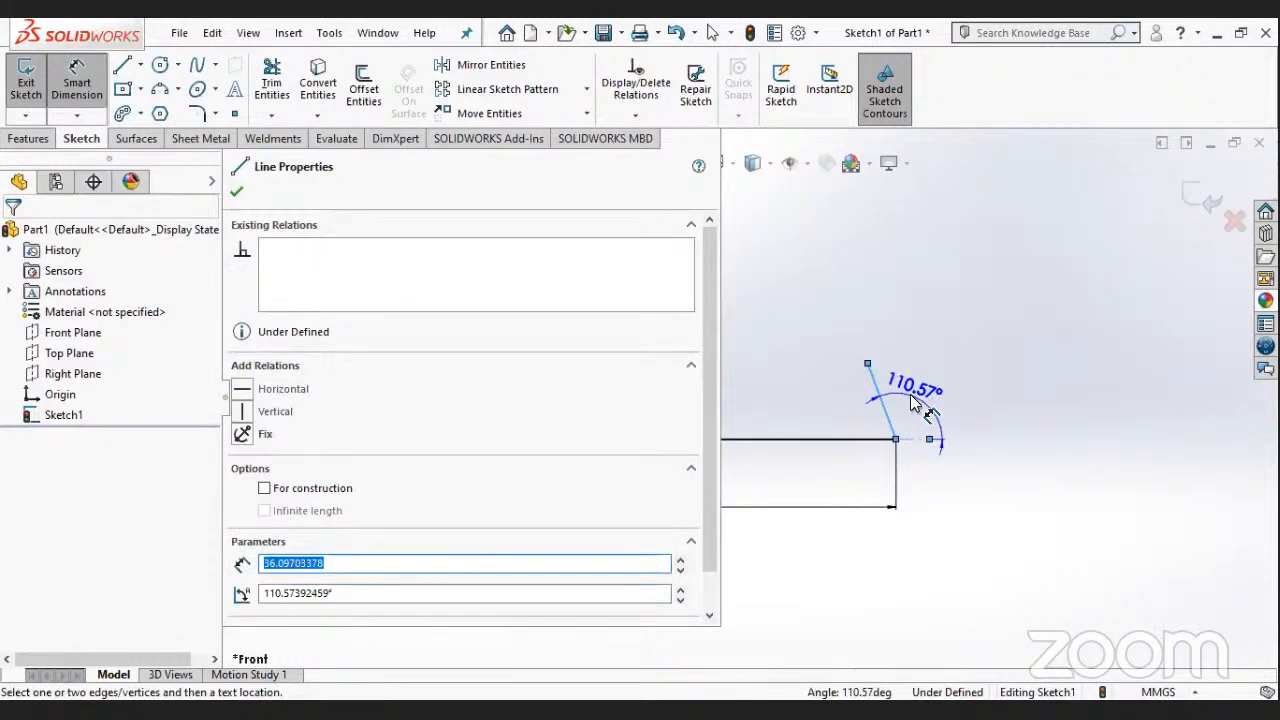
left_click(979, 456)
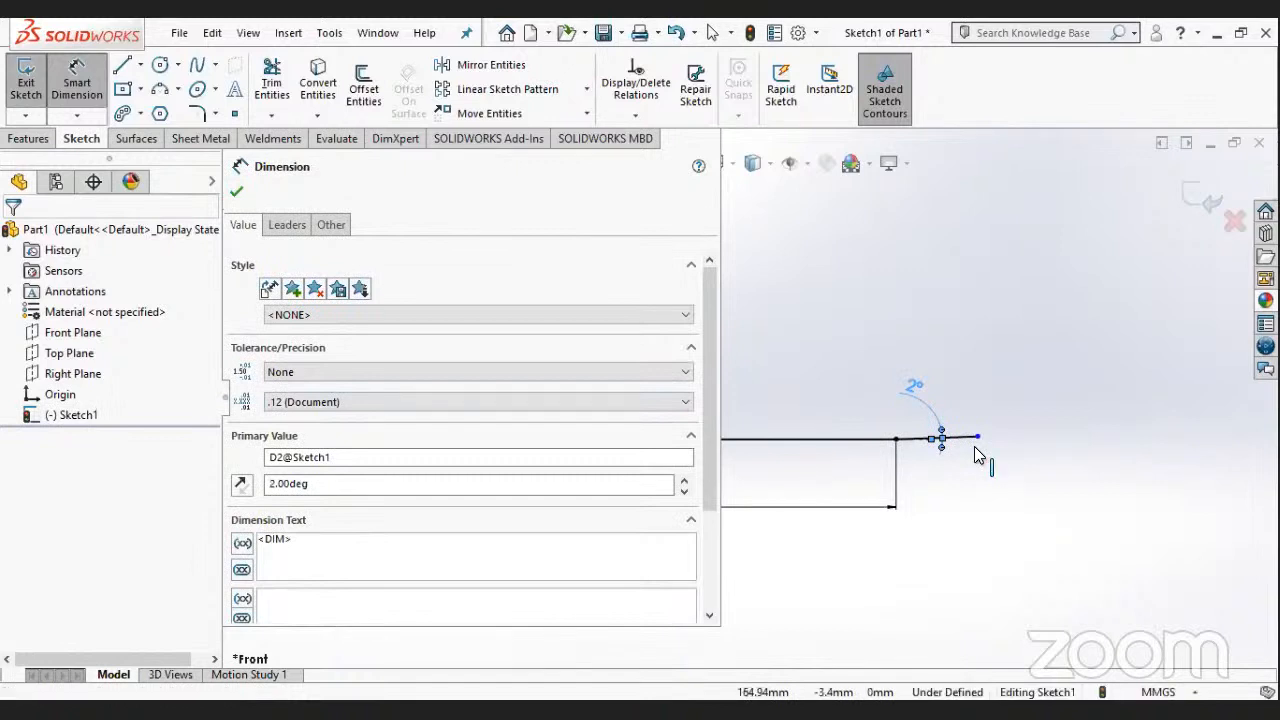
key("ctrl+z")
key("ctrl+z")
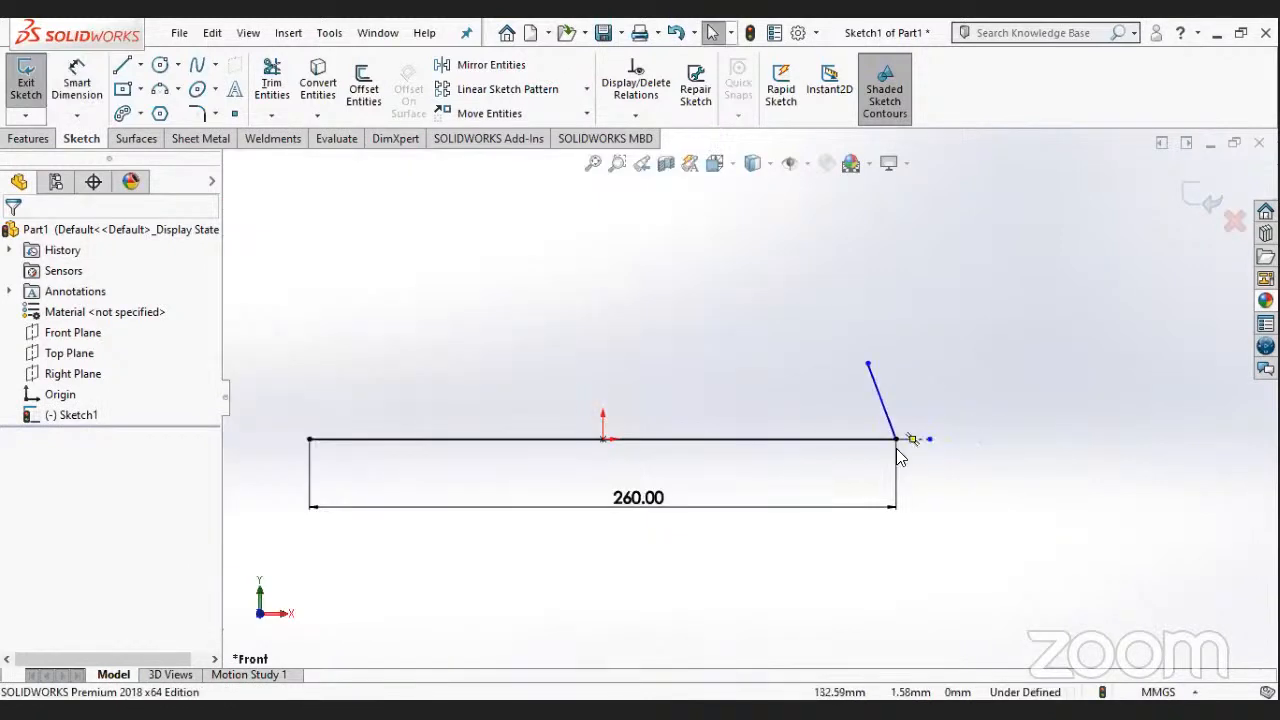
- Sketch a vertical centerline about 34 mm long upward from the base line's right endpoint
left_click(122, 64)
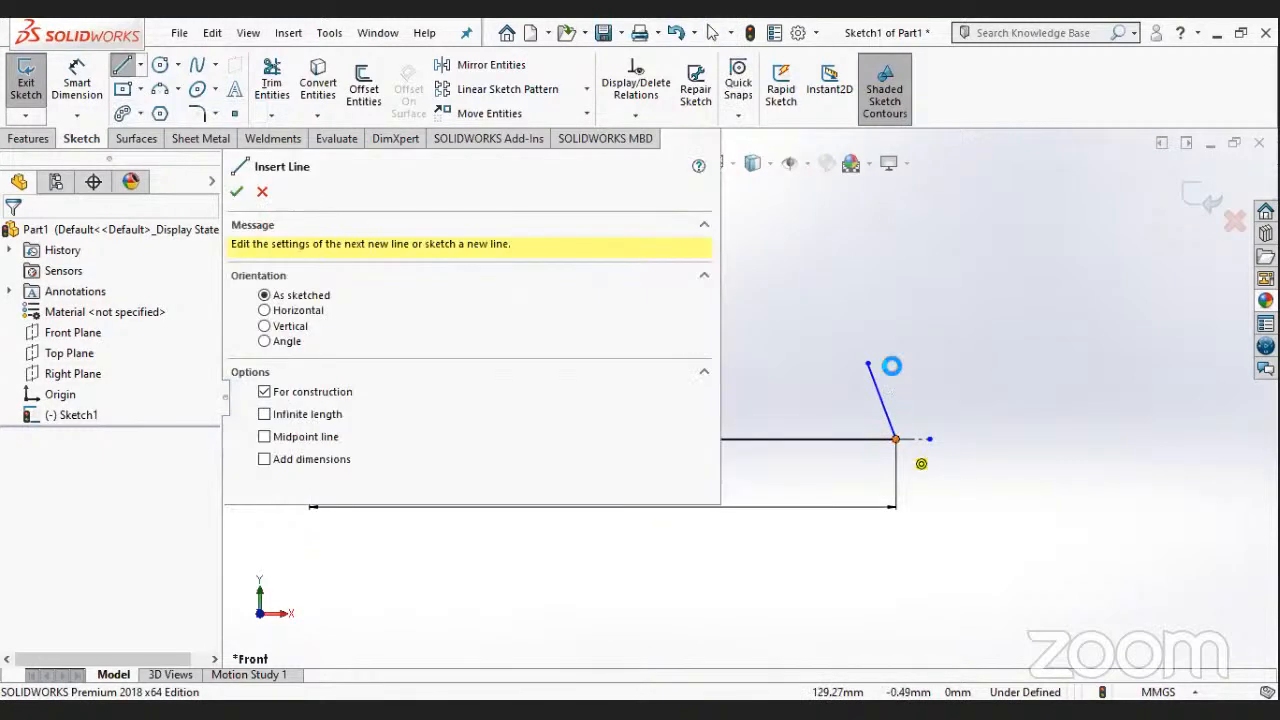
left_click(895, 365)
key("Escape")
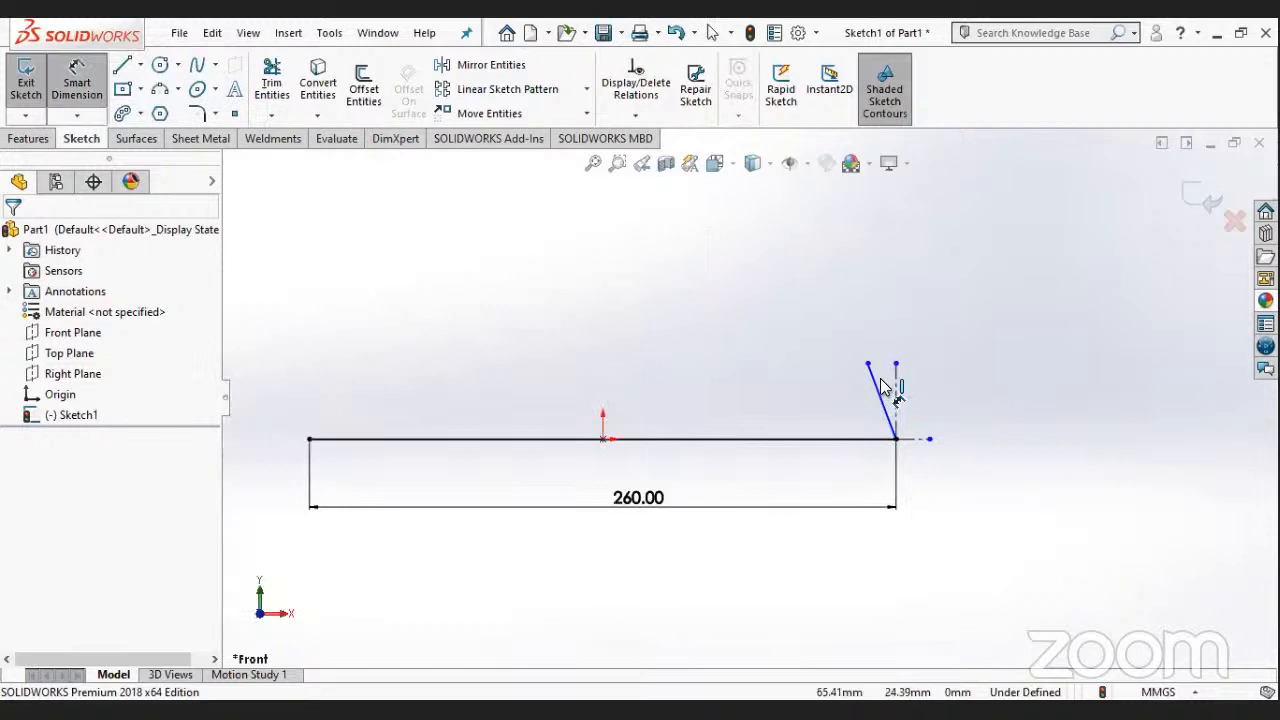
- Dimension the angle between the slanted line and the vertical centerline and set it to 2°
left_click(879, 388)
left_click(896, 398)
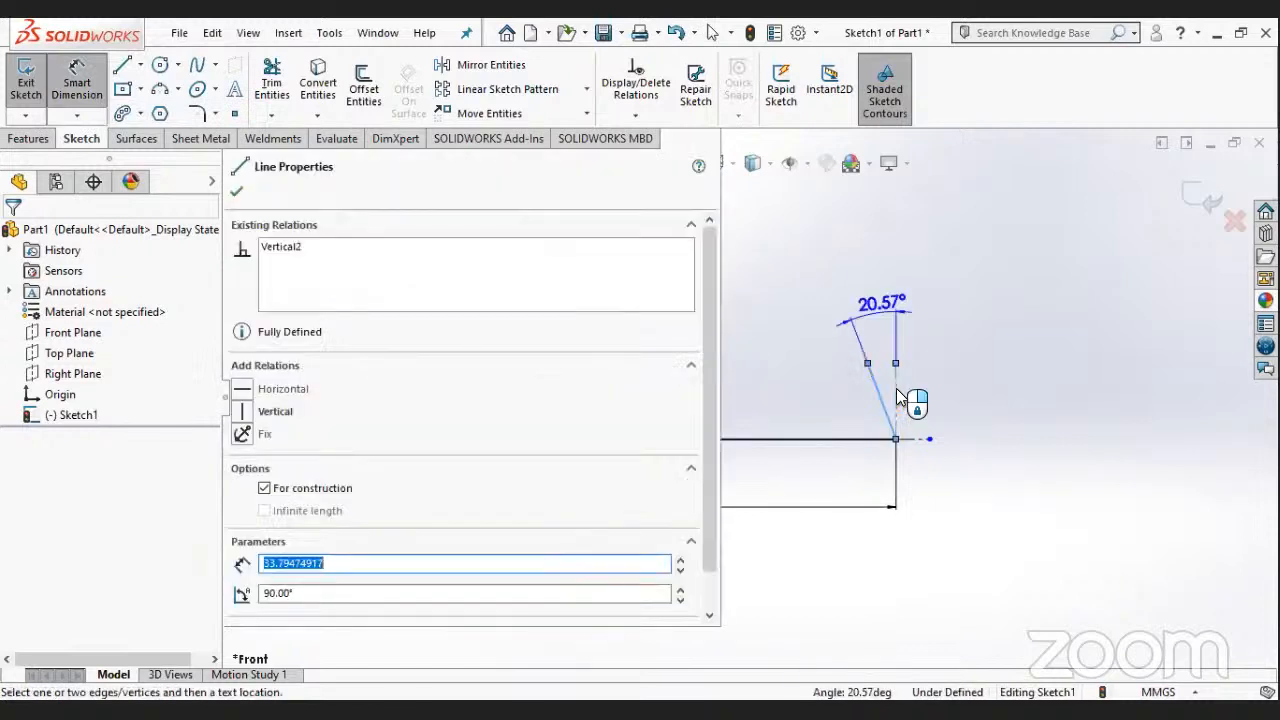
left_click(883, 314)
type("2")
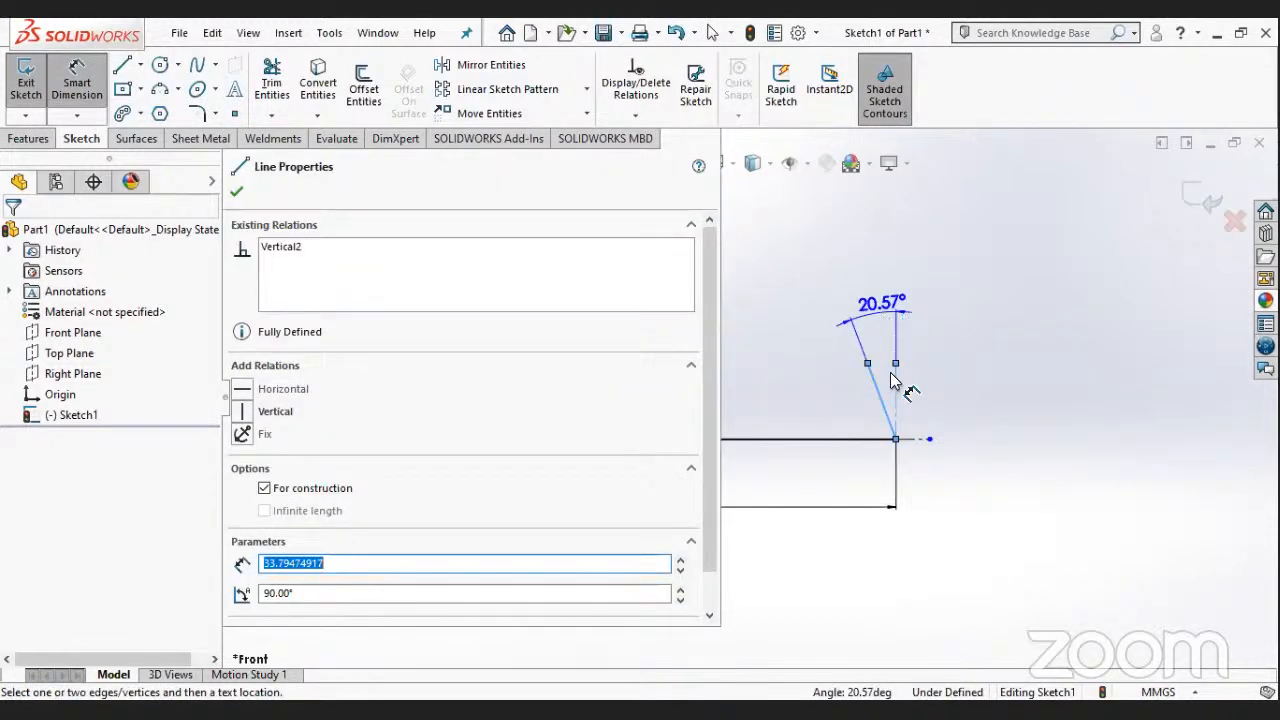
key("Return")
key("Escape")
- Delete the short horizontal centerline extending outward from the base line's right endpoint
scroll(880, 380, "down", 3)
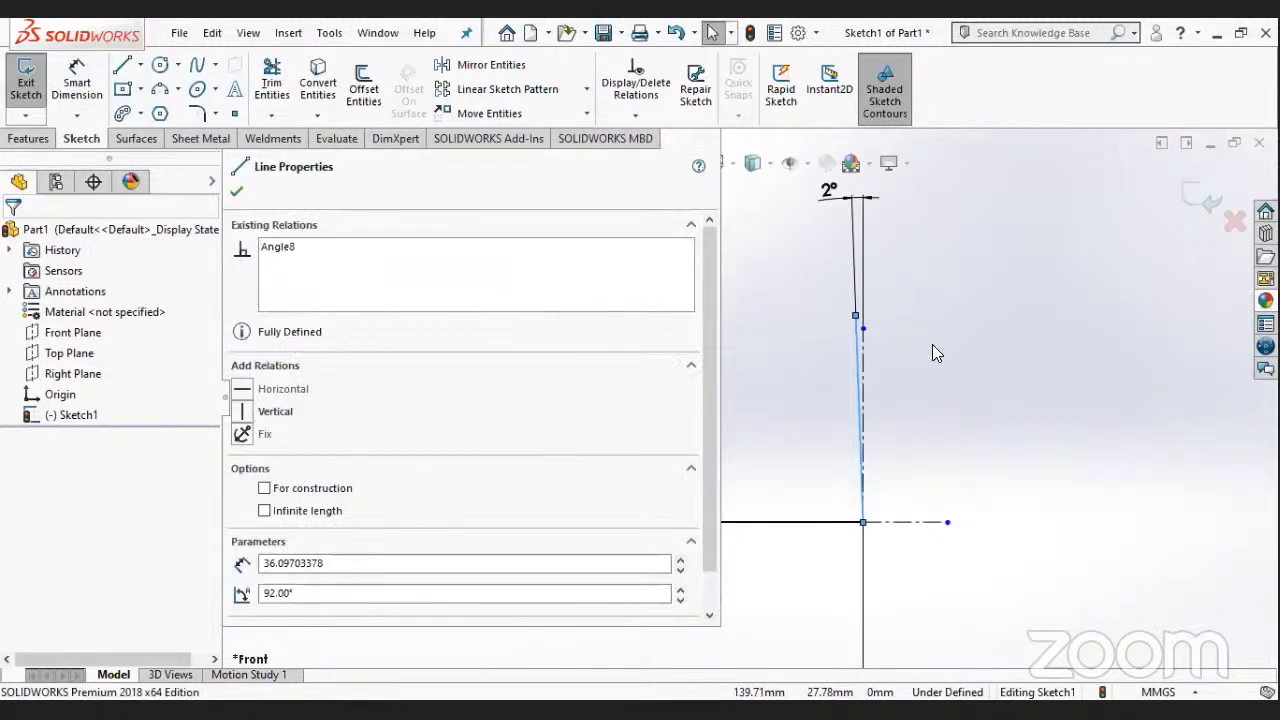
left_click(904, 422)
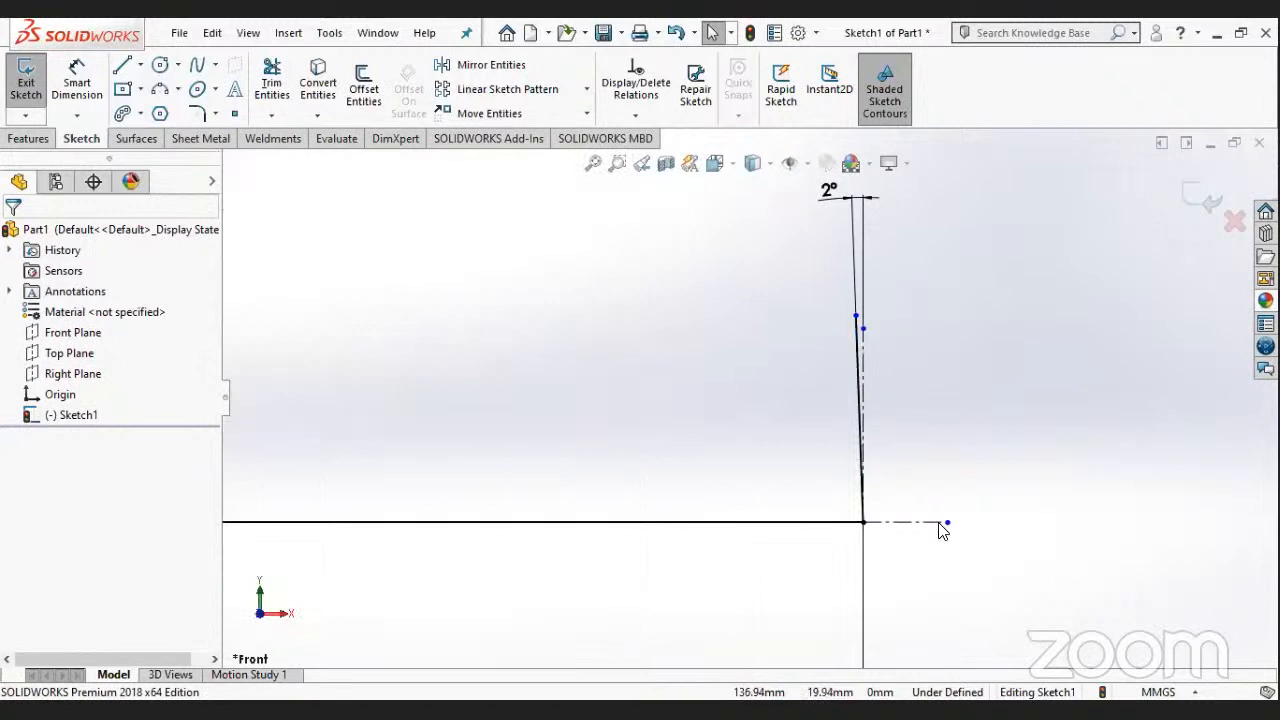
right_click(917, 522)
left_click(981, 651)
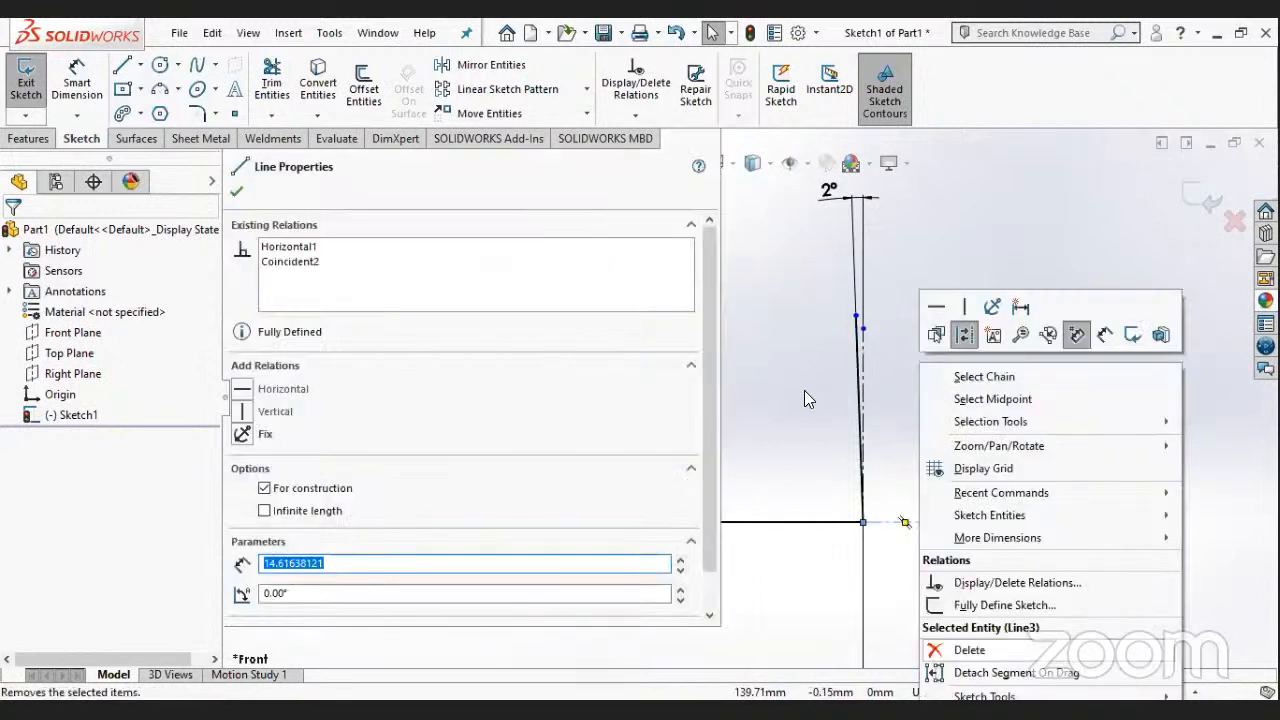
- Sketch a vertical centerline from the origin upward, ending above the height of the slanted side wall
scroll(750, 397, "up", 2)
scroll(528, 390, "up", 4)
left_click(140, 62)
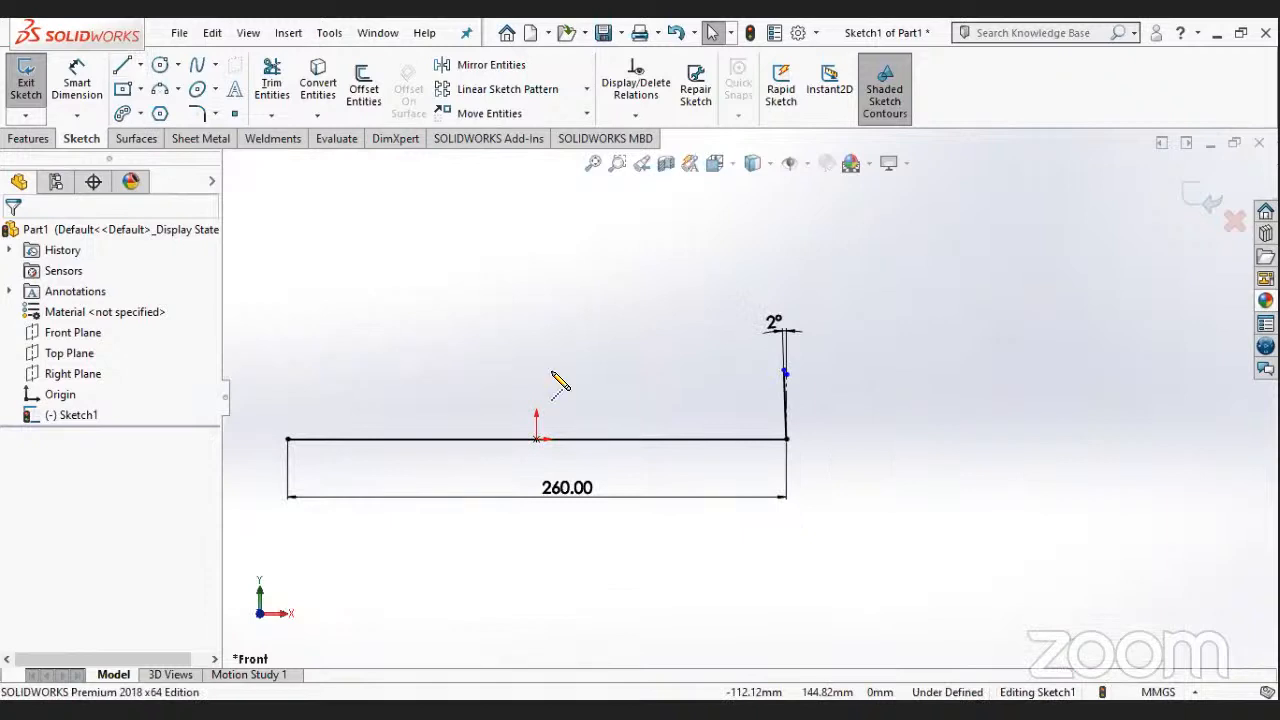
scroll(476, 539, "up", 2)
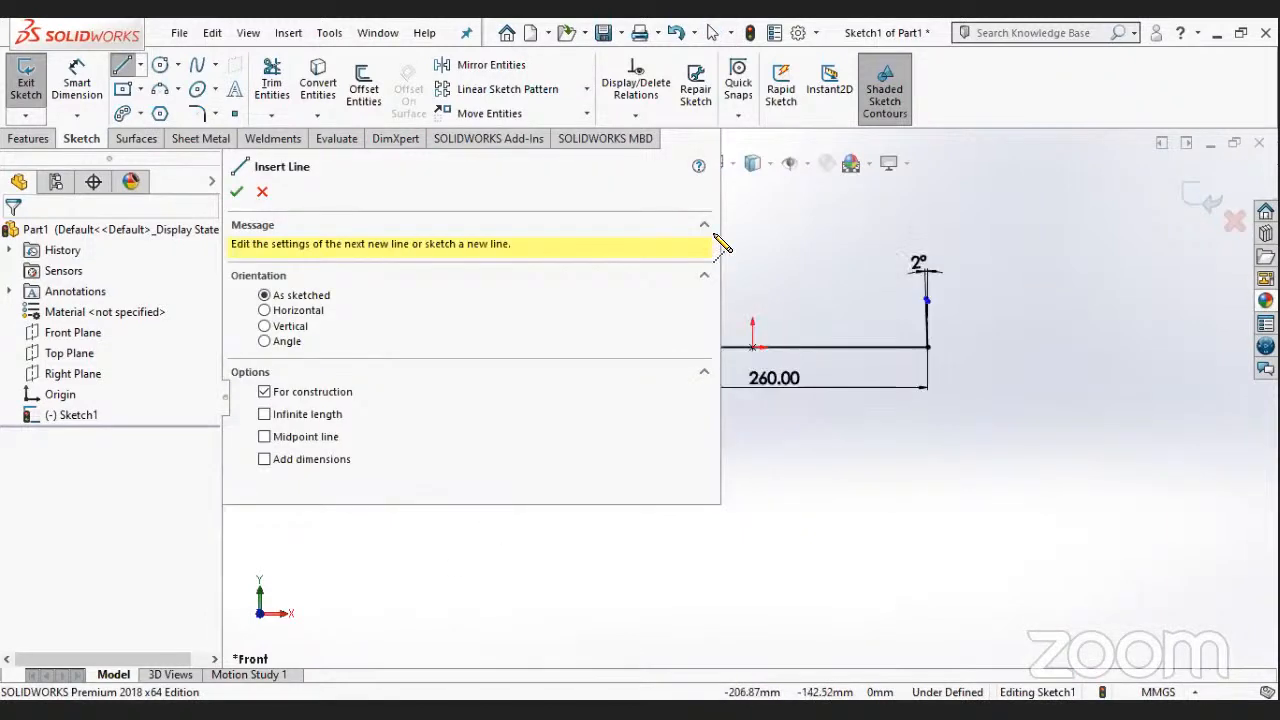
scroll(738, 243, "down", 1)
left_click(867, 477)
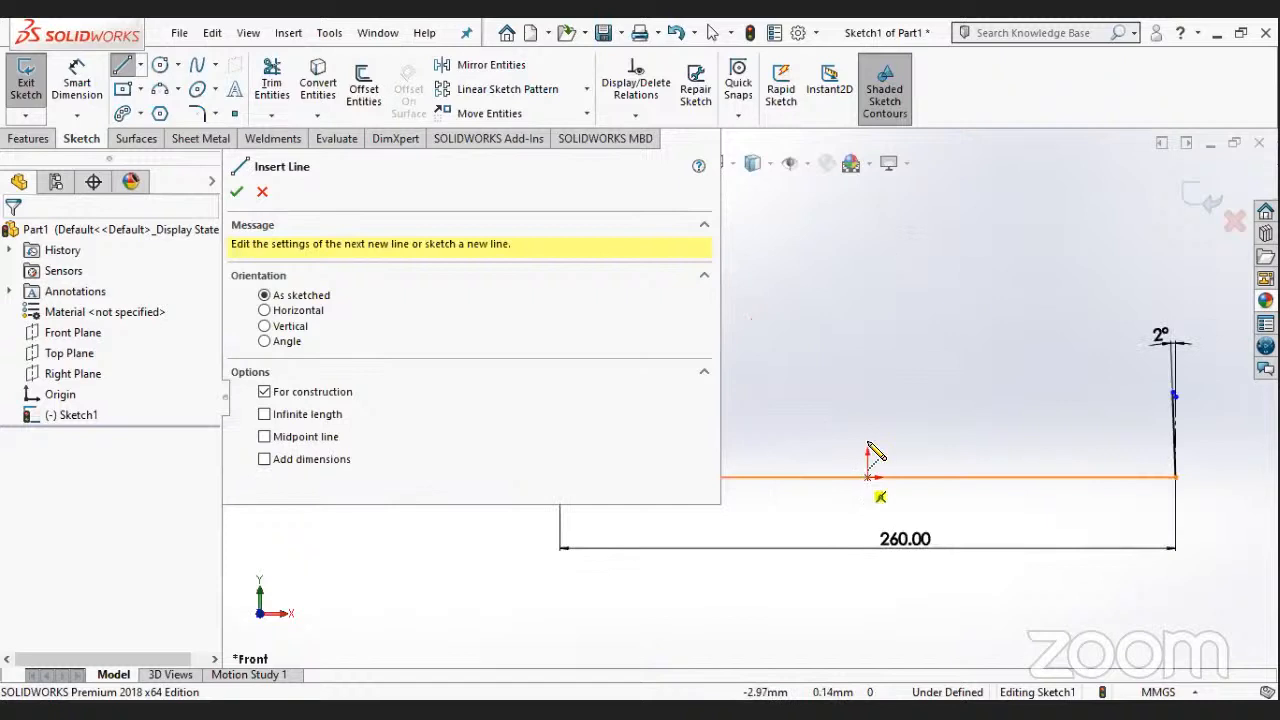
left_click(867, 342)
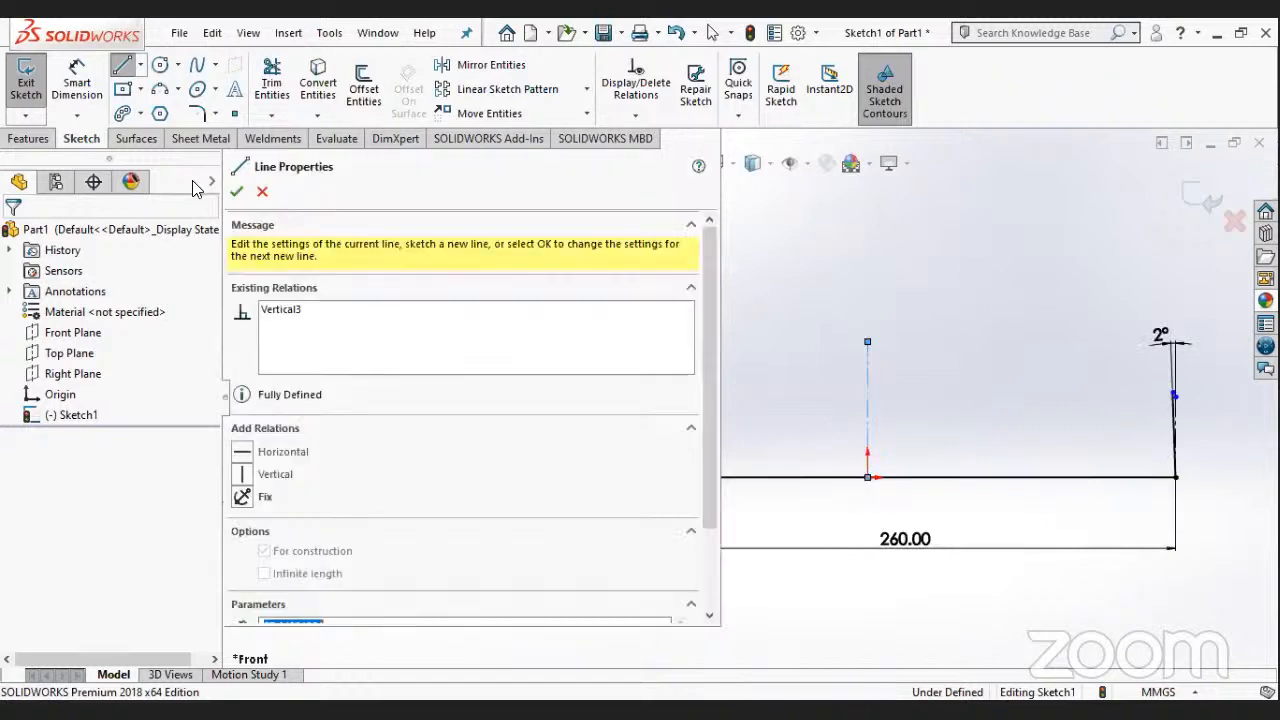
left_click(236, 191)
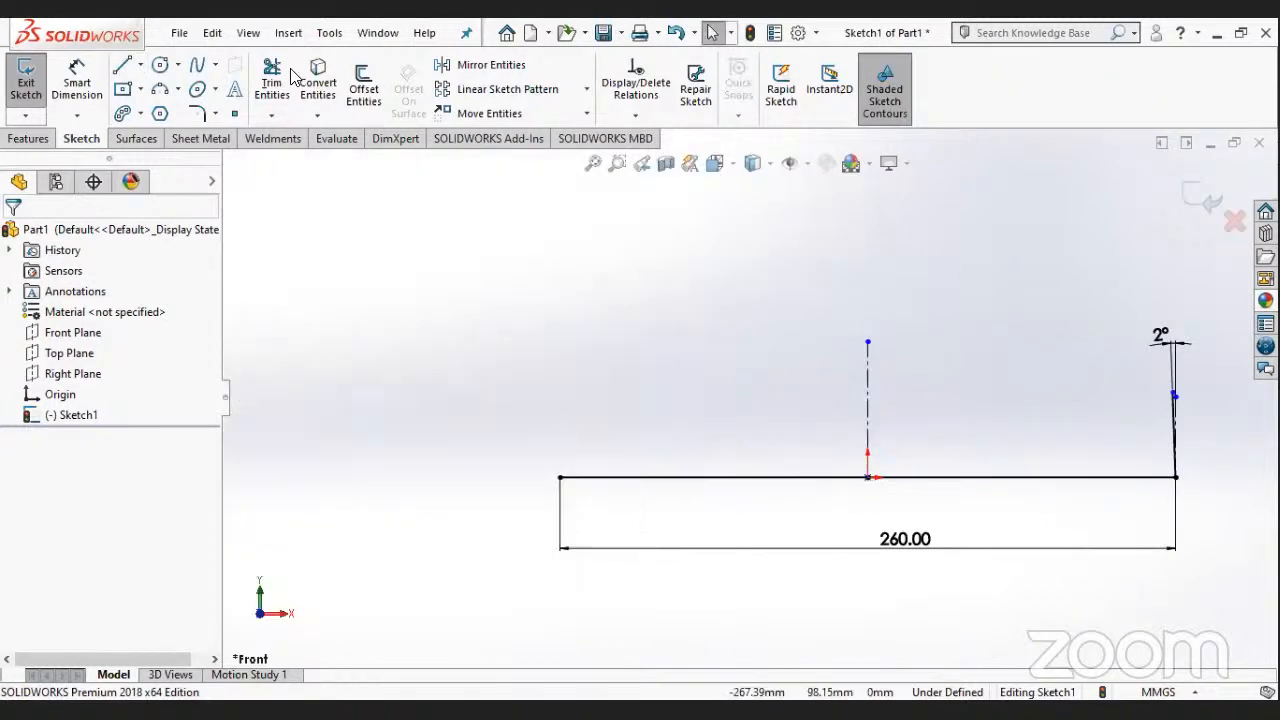
- Mirror the slanted side wall line about the vertical centerline through the origin, keeping the original
left_click(518, 70)
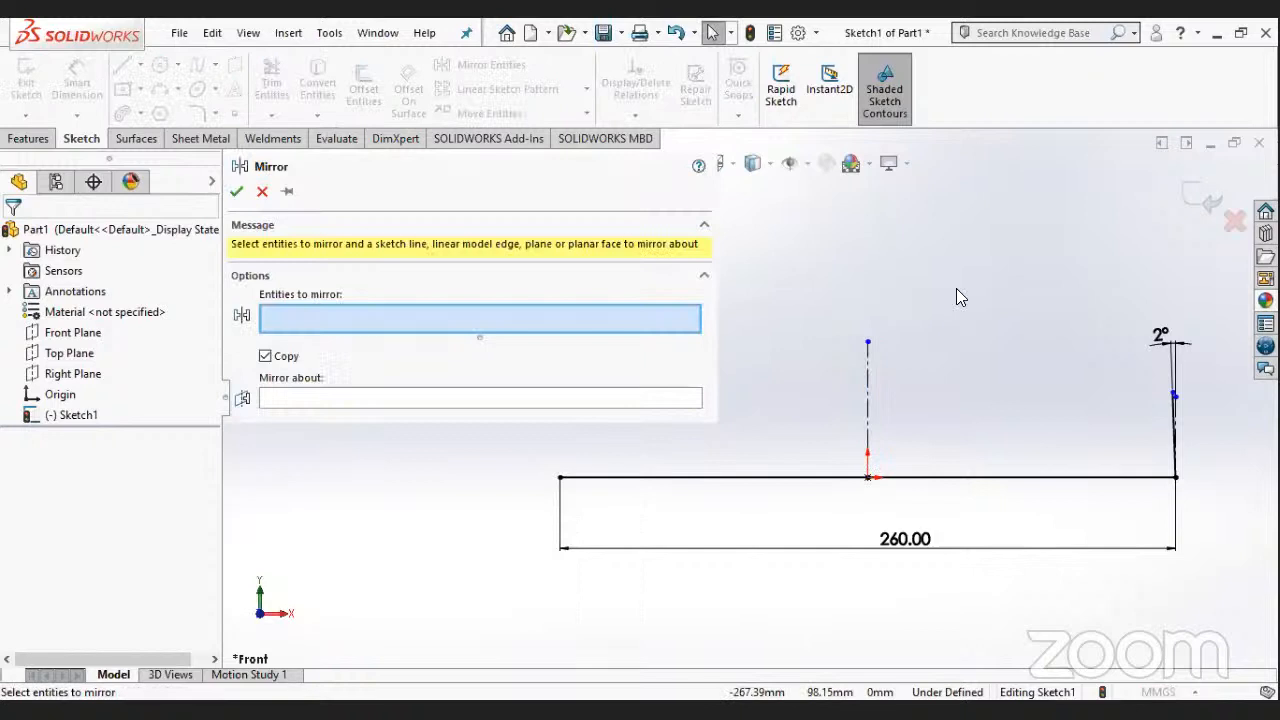
left_click(1173, 418)
left_click(538, 400)
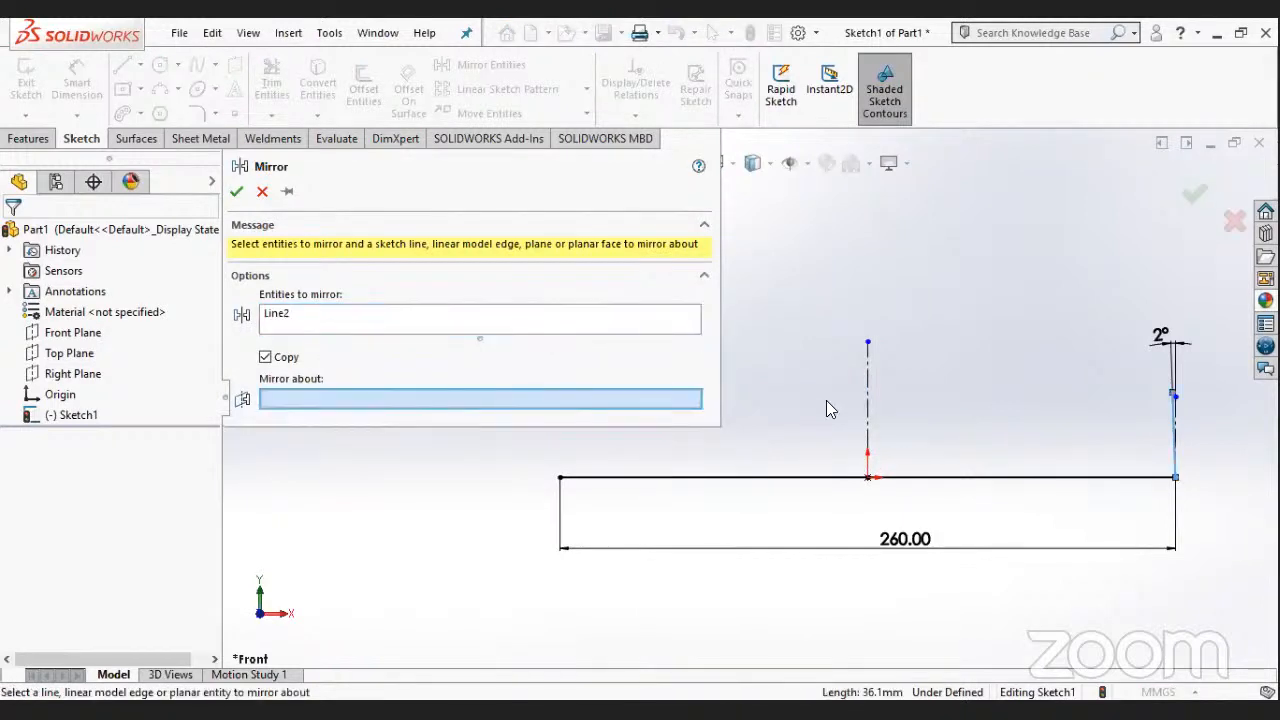
left_click(868, 418)
left_click(236, 191)
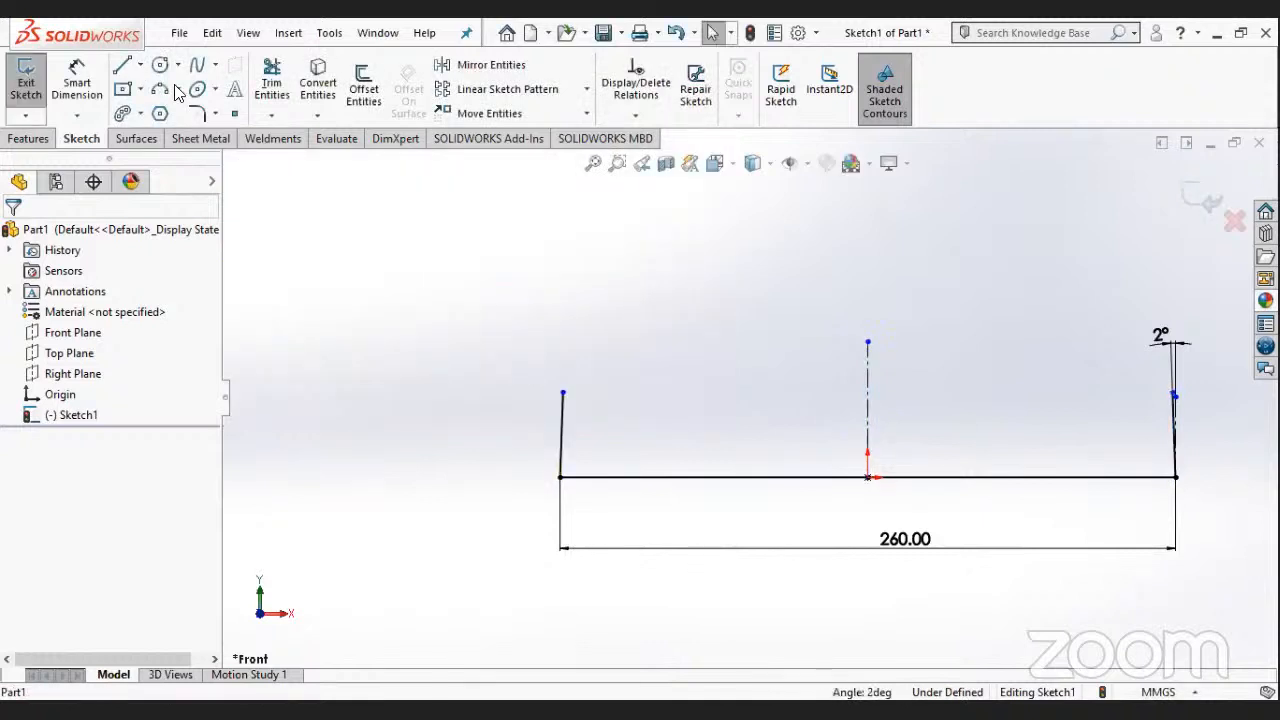
- Close the profile with a horizontal solid line joining the upper endpoints of the two slanted side walls
key("l")
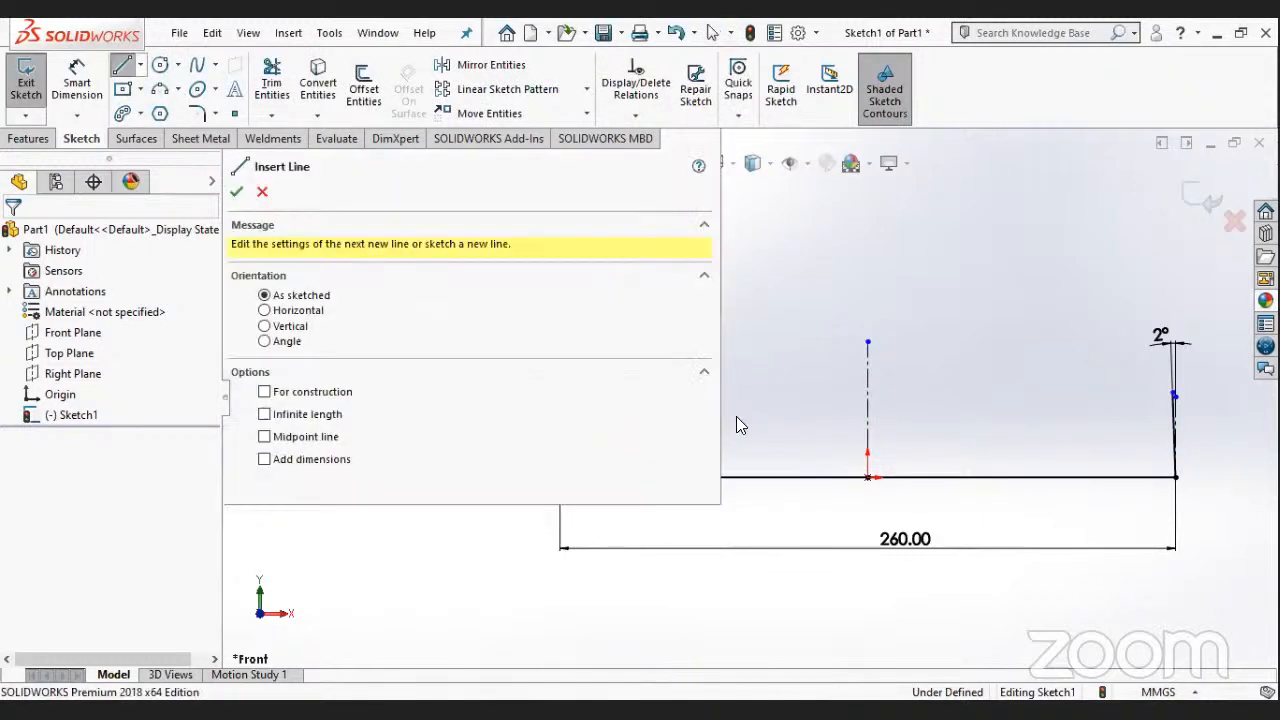
scroll(598, 510, "up", 2)
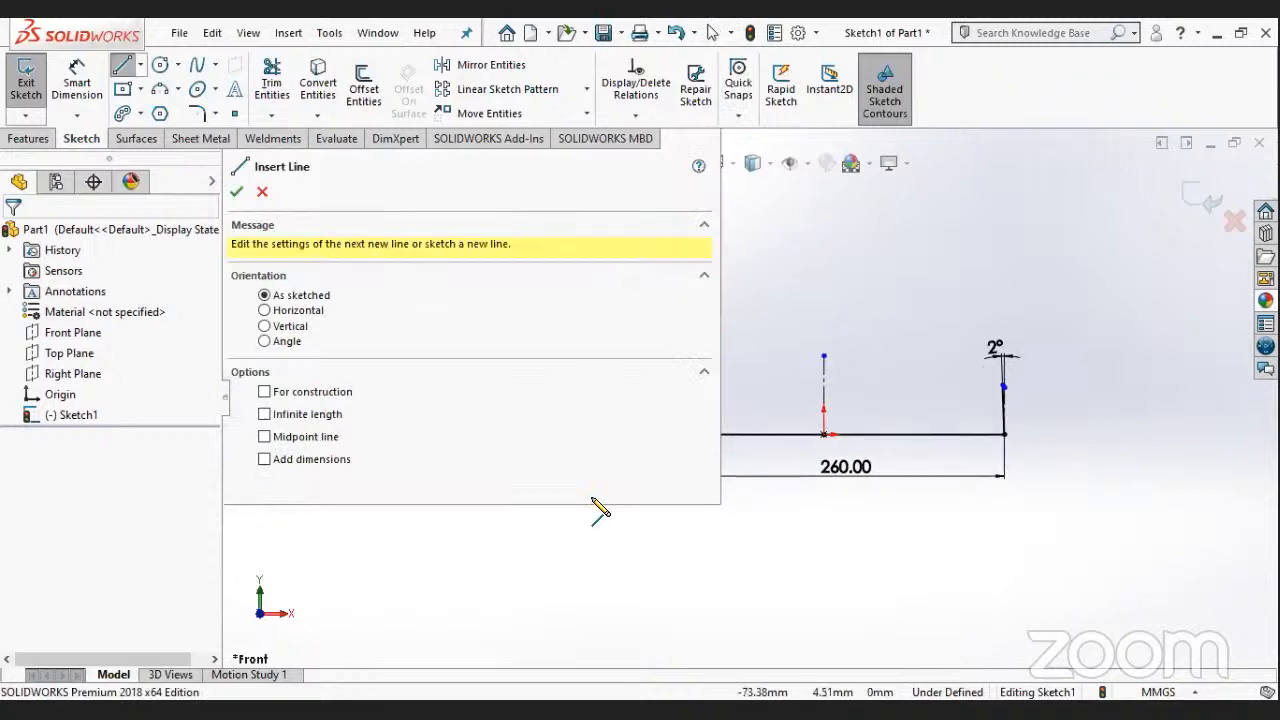
scroll(590, 512, "down", 1)
scroll(786, 342, "up", 3)
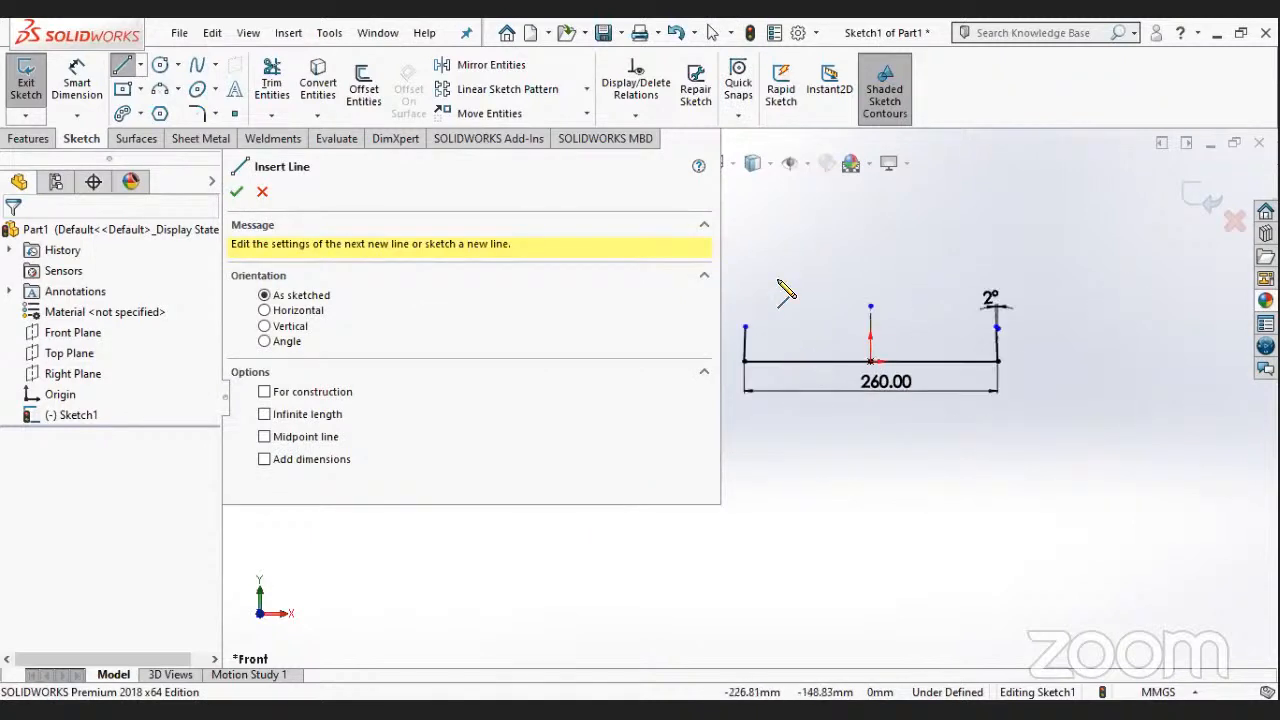
scroll(786, 290, "down", 1)
left_click(1075, 295)
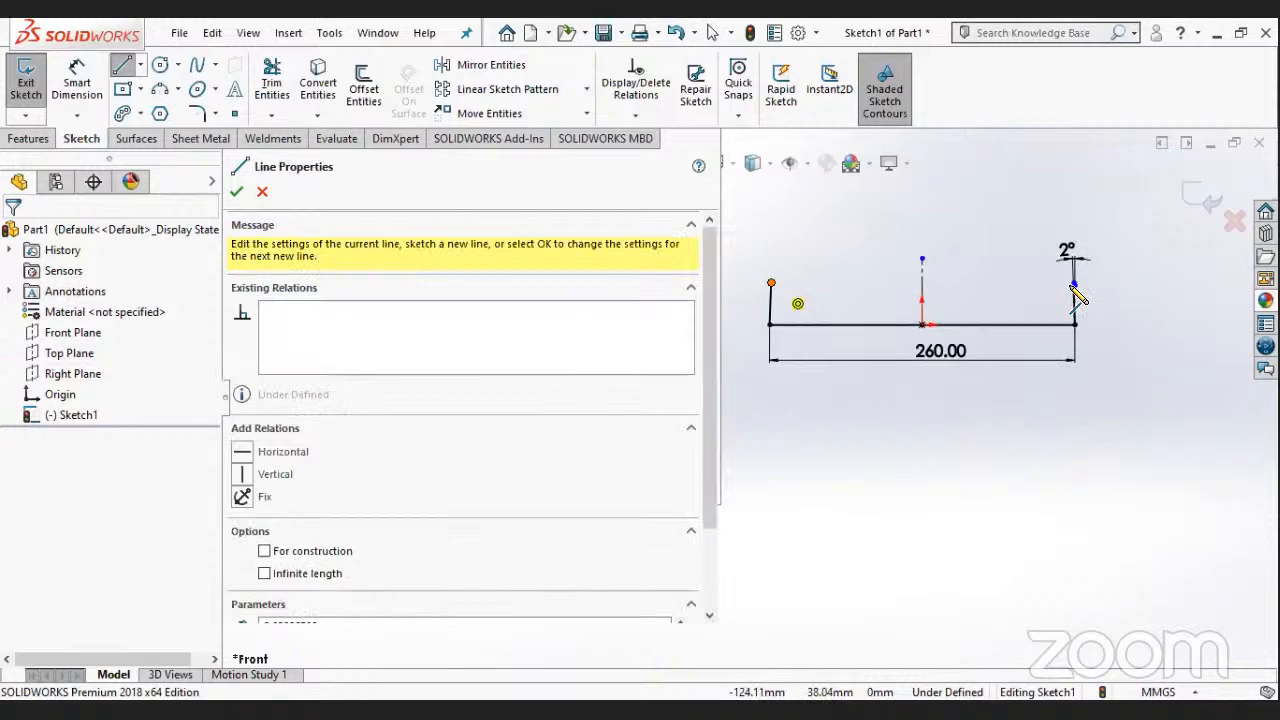
left_click(1073, 285)
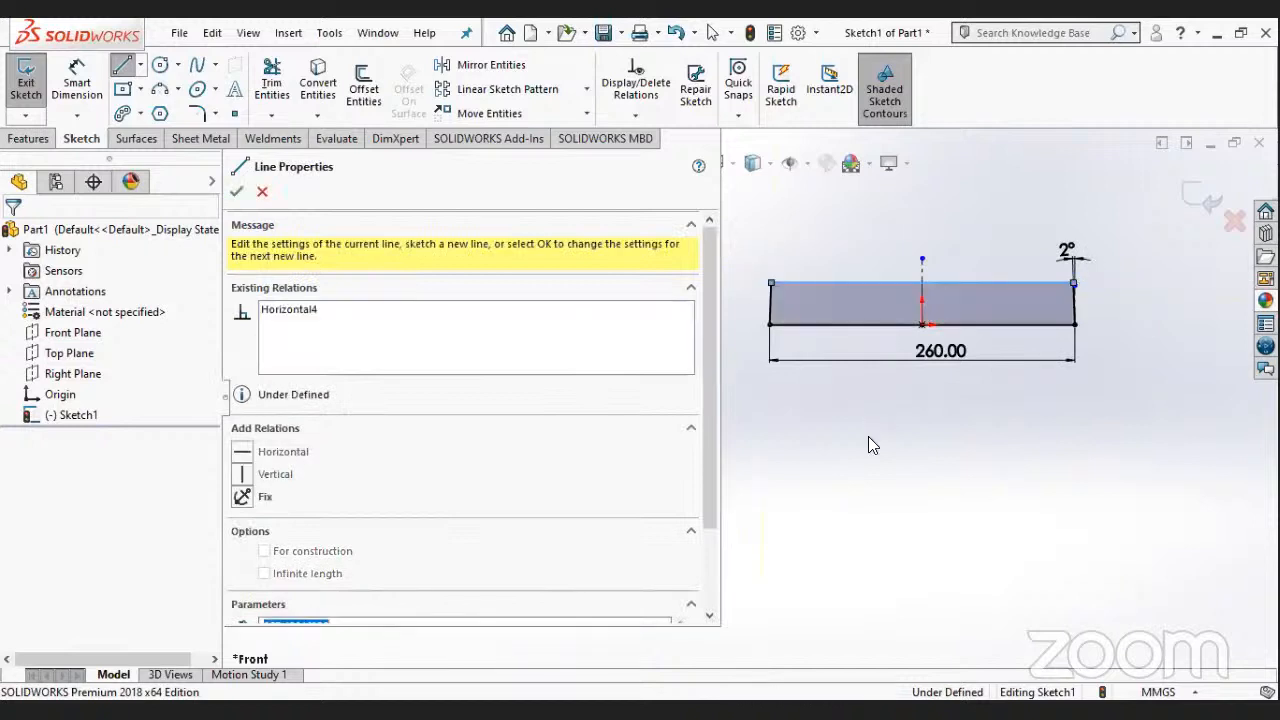
key("Escape")
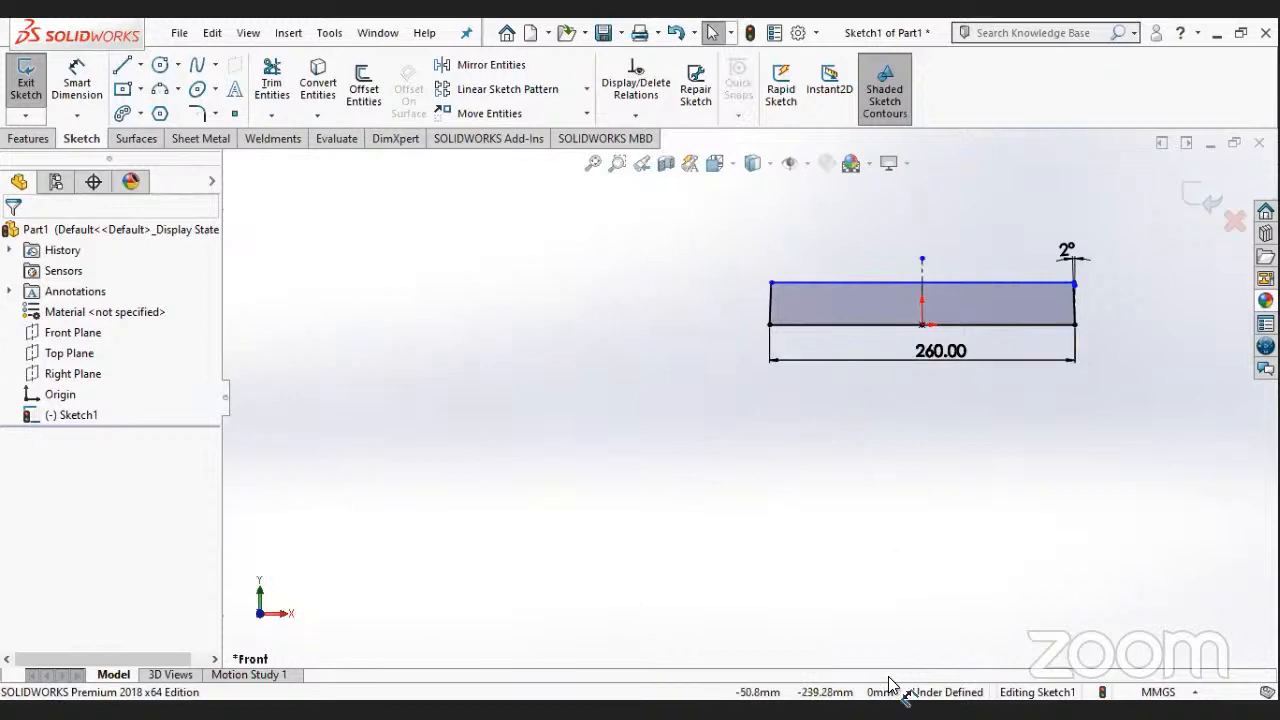
- Extrude the closed profile 64 mm with the Mid Plane end condition
scroll(674, 630, "down", 2)
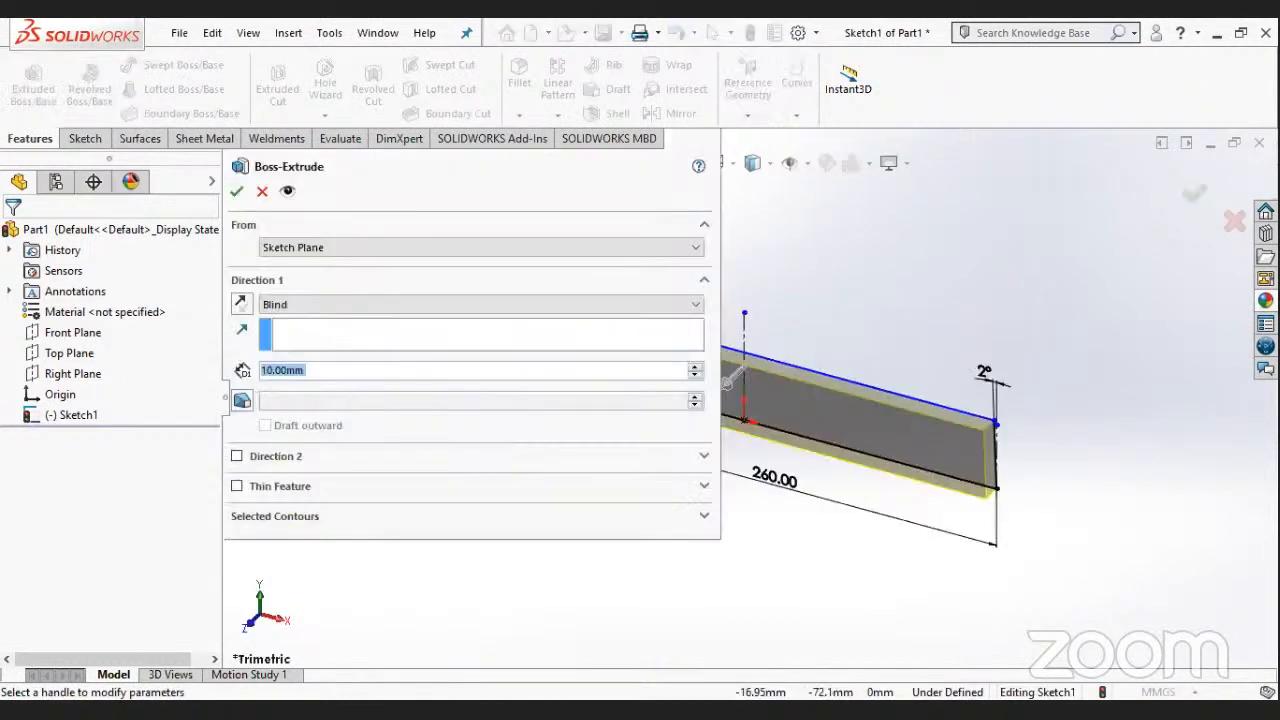
type("64")
key("Return")
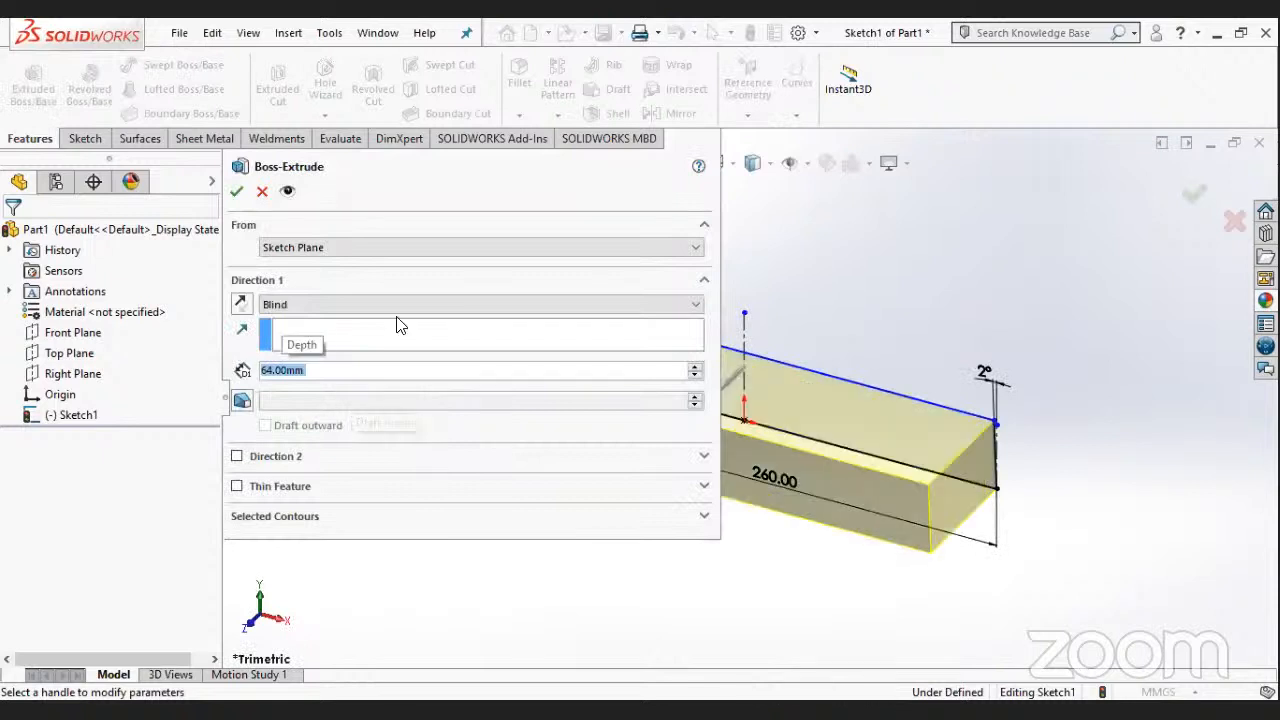
left_click(386, 304)
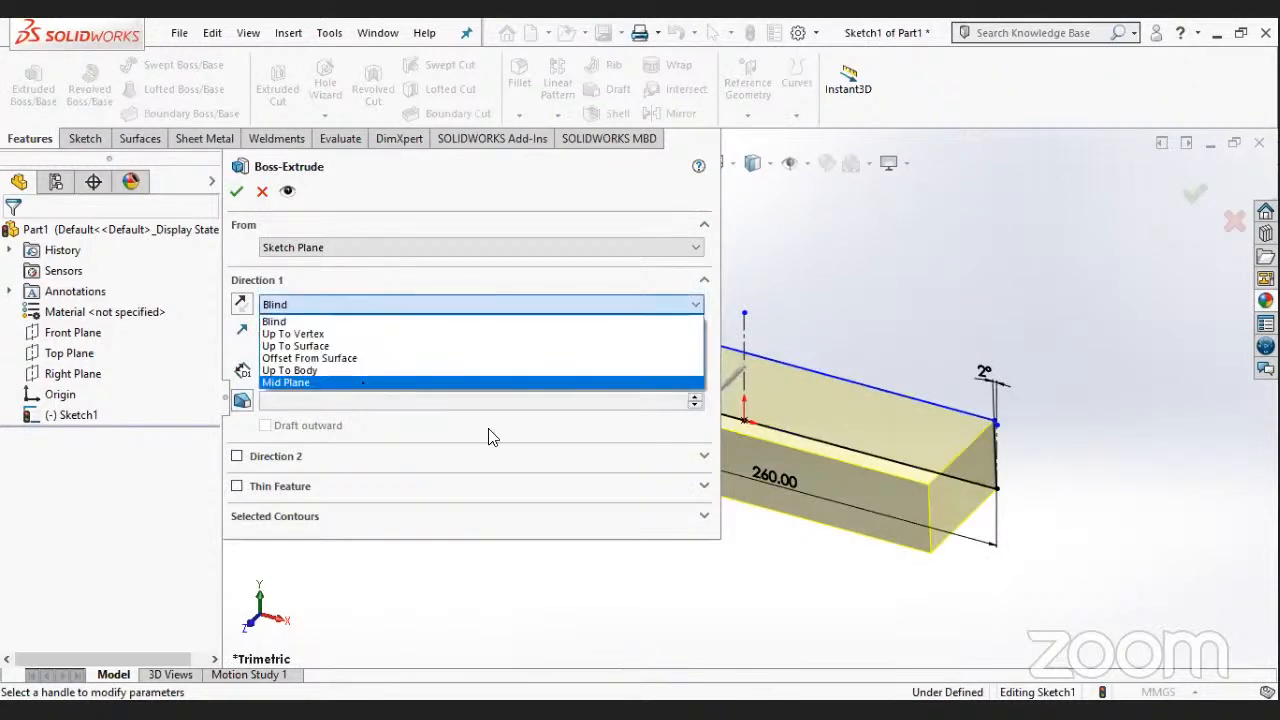
left_click(362, 382)
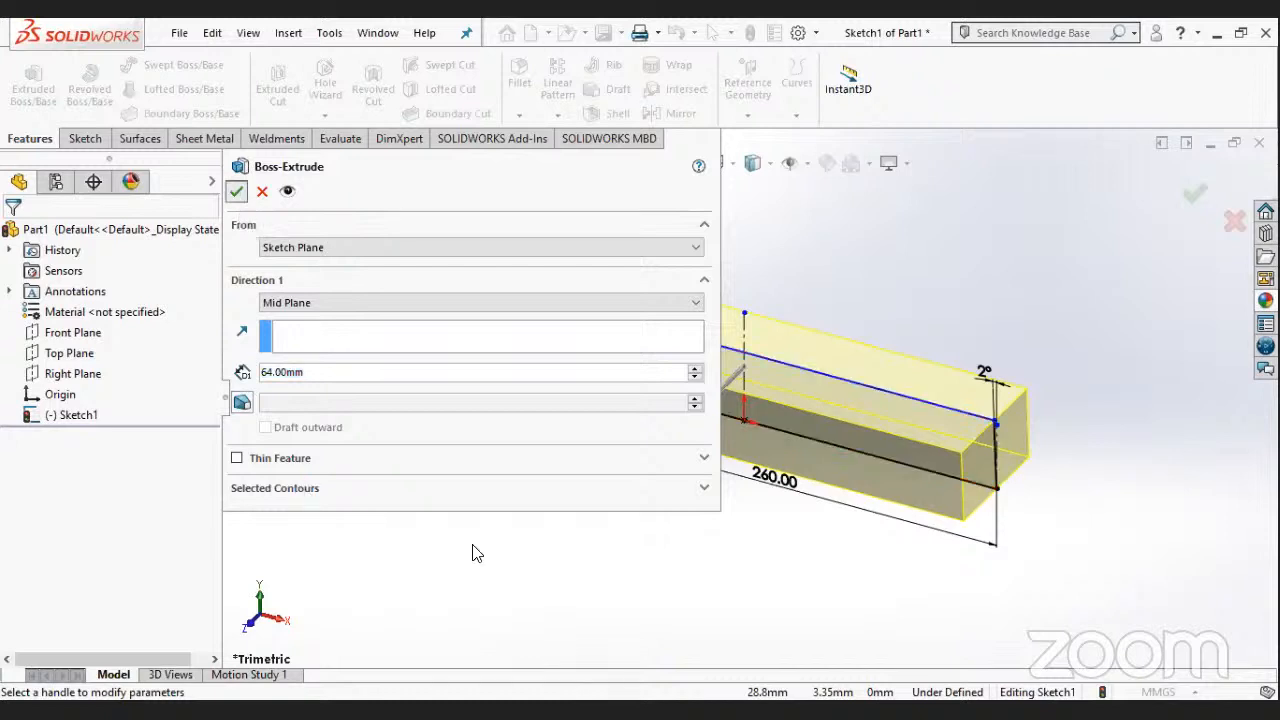
key("Return")
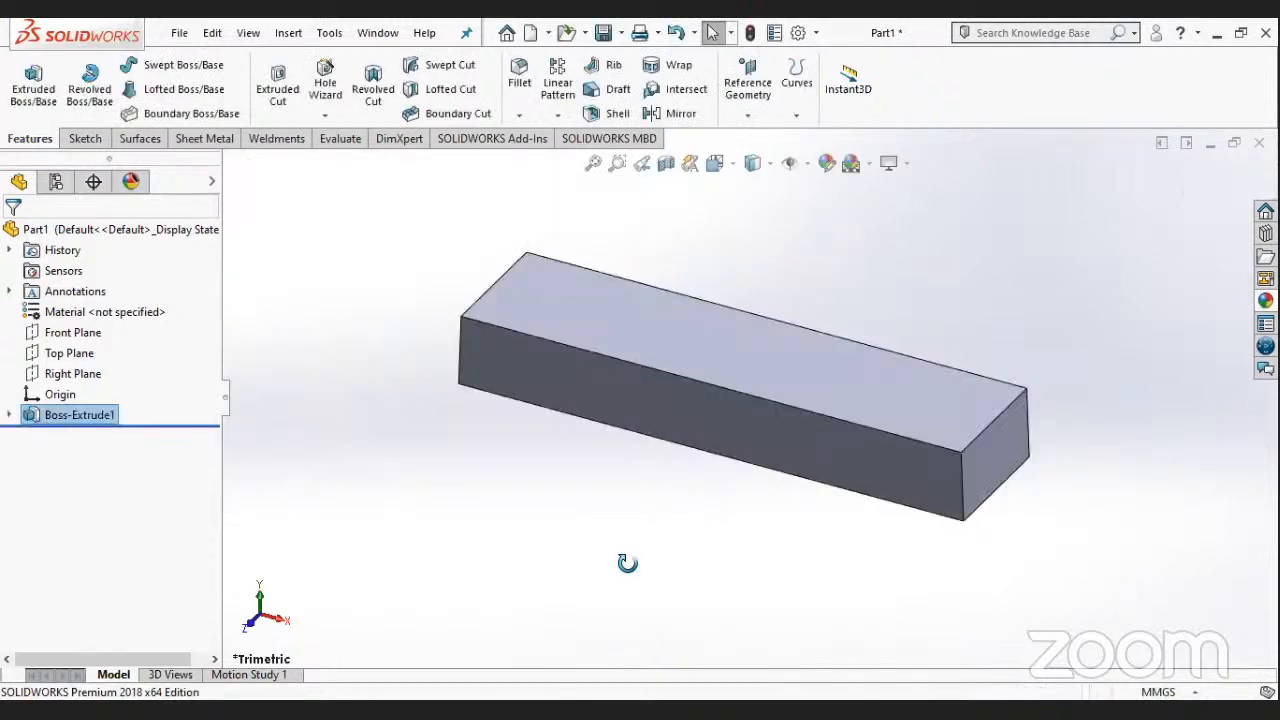
- Start a new sketch on the Front Plane and orient the view normal to it
mouse_move(629, 569)
middle_mouse_down()
mouse_move(686, 529)
mouse_move(623, 603)
mouse_move(789, 566)
mouse_move(774, 500)
middle_mouse_up()
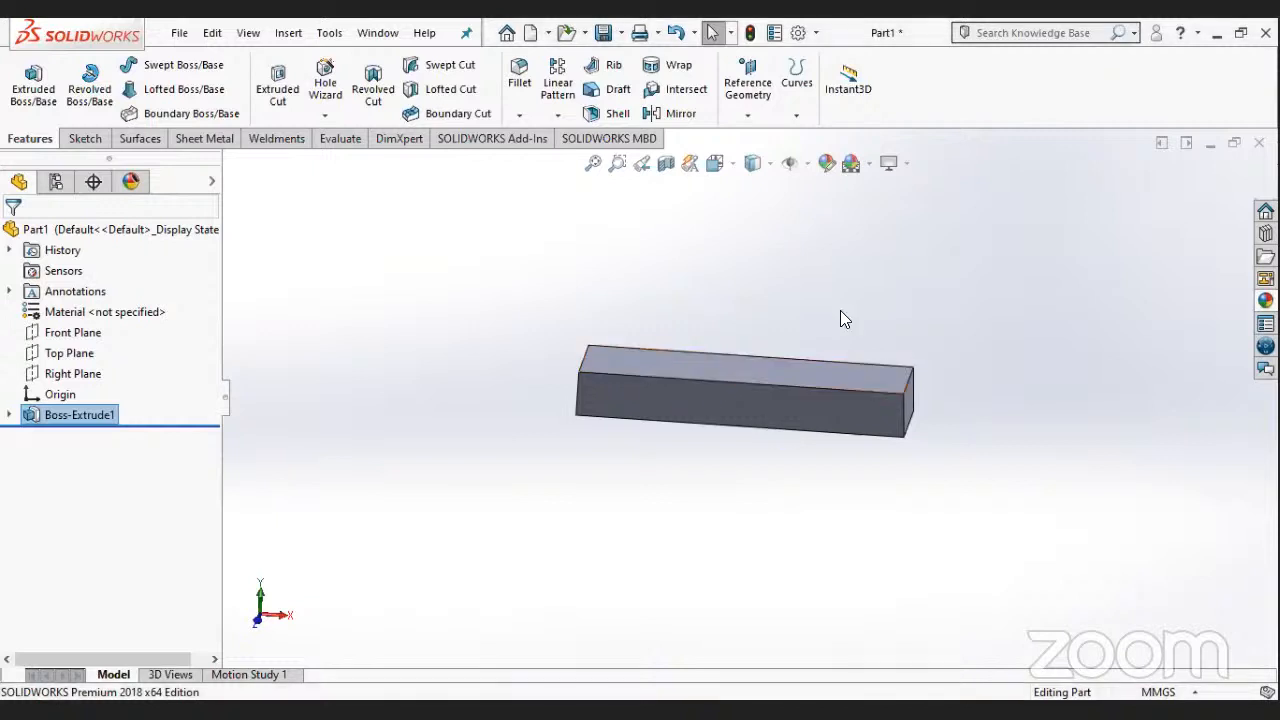
middle_click_drag(840, 310, 840, 336)
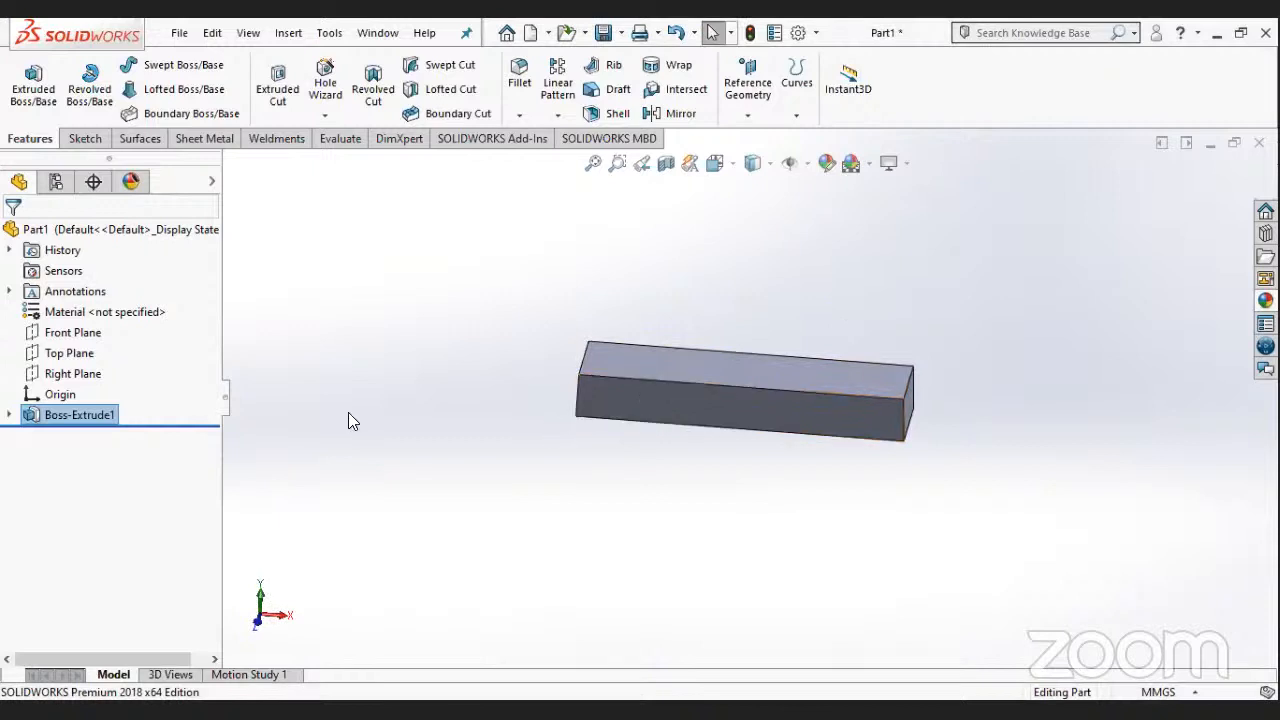
left_click(74, 334)
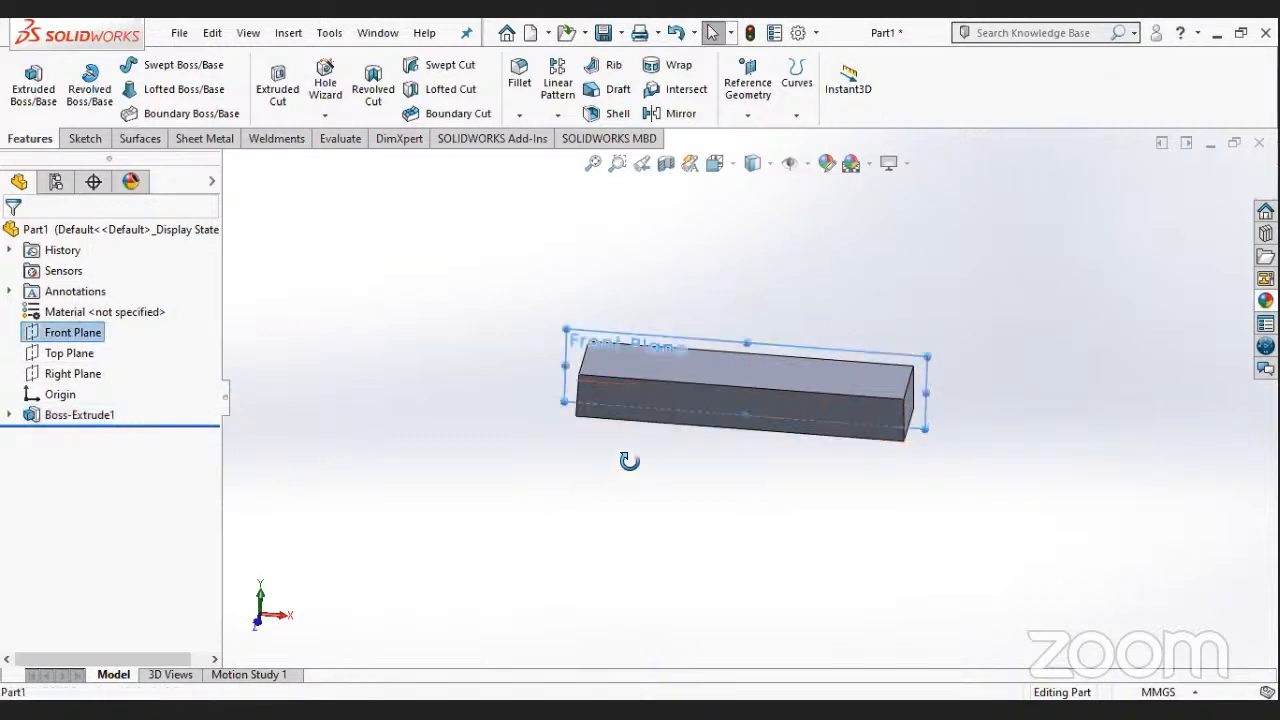
middle_click_drag(626, 457, 560, 470)
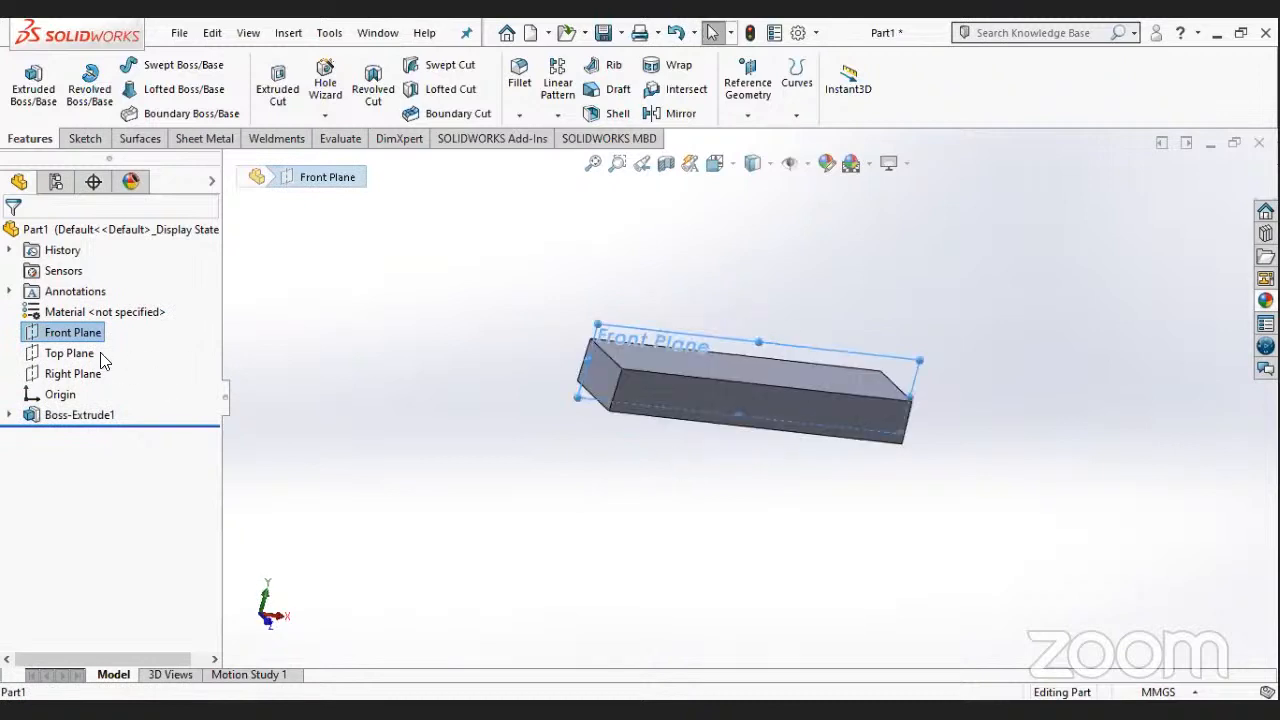
right_click(94, 334)
left_click(108, 304)
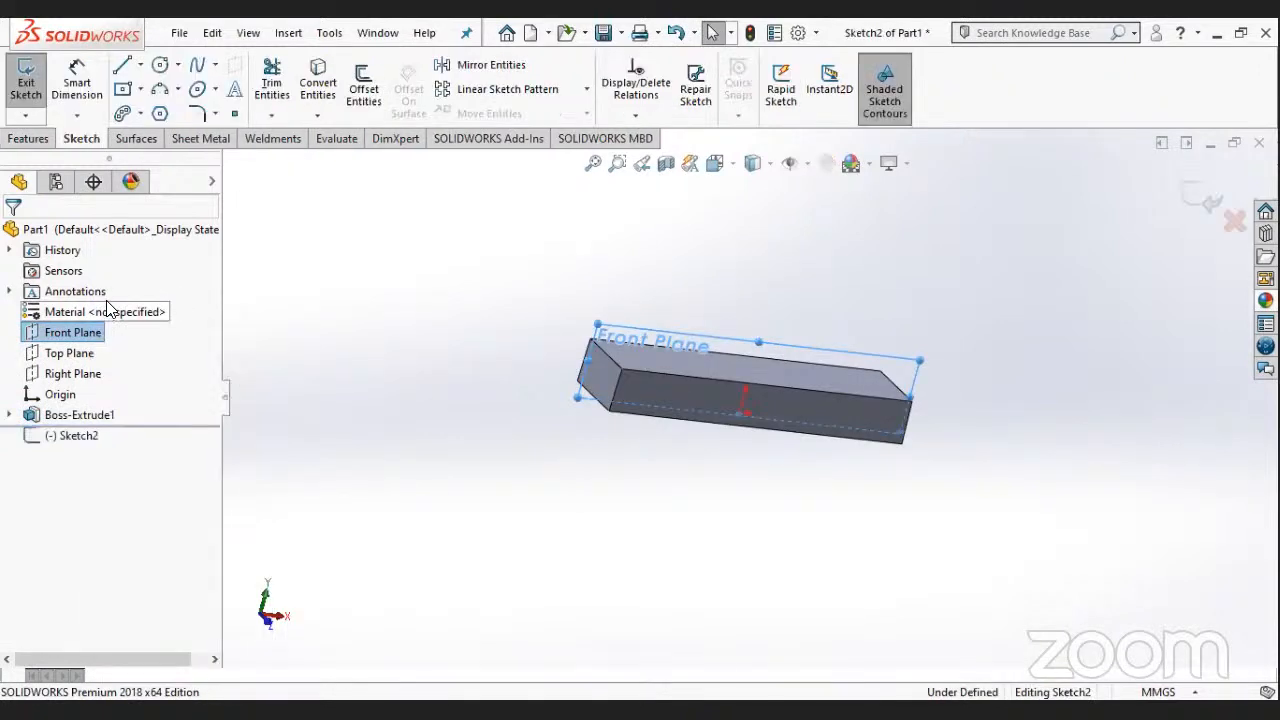
right_click(80, 336)
left_click(177, 301)
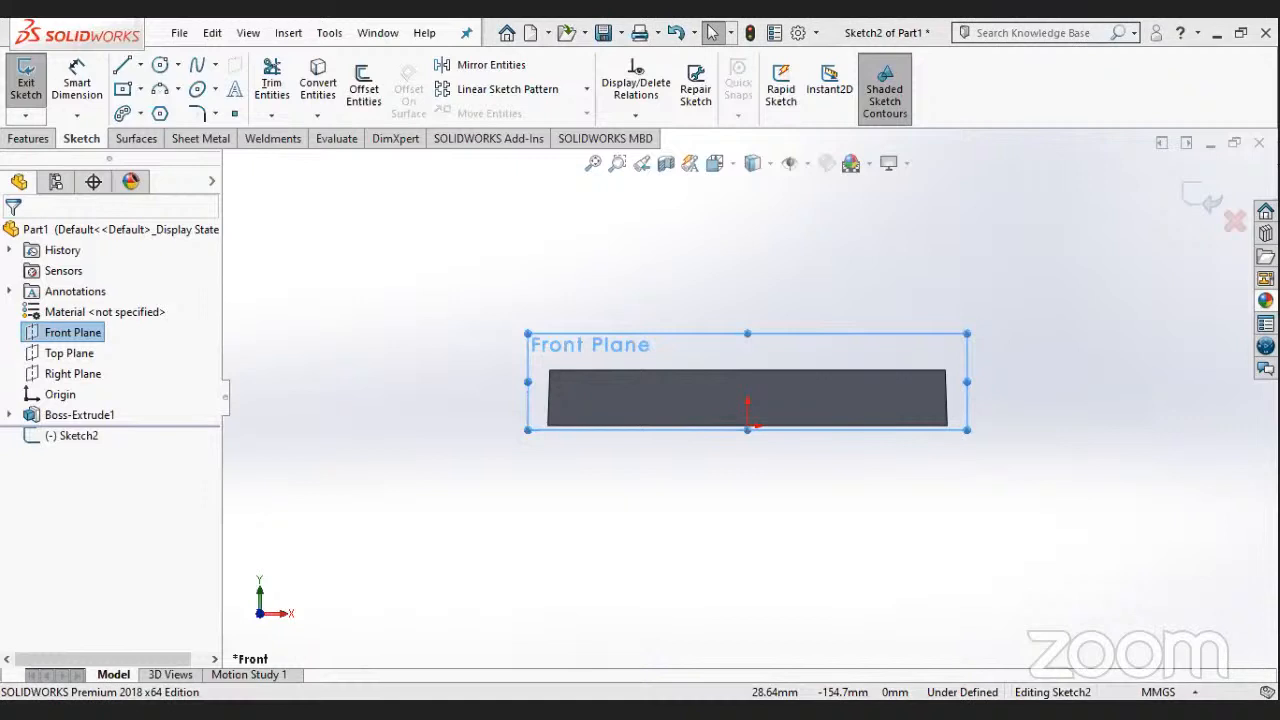
left_click(140, 65)
left_click(153, 109)
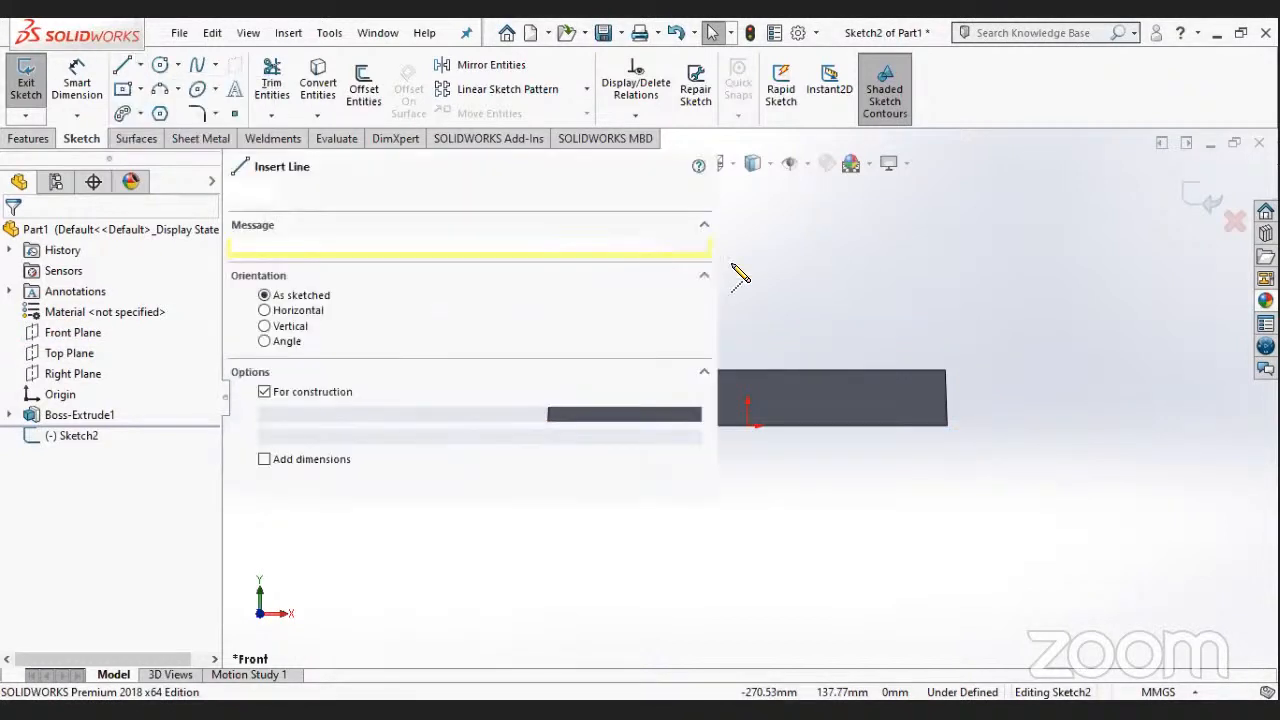
scroll(617, 550, "up", 1)
scroll(743, 310, "up", 2)
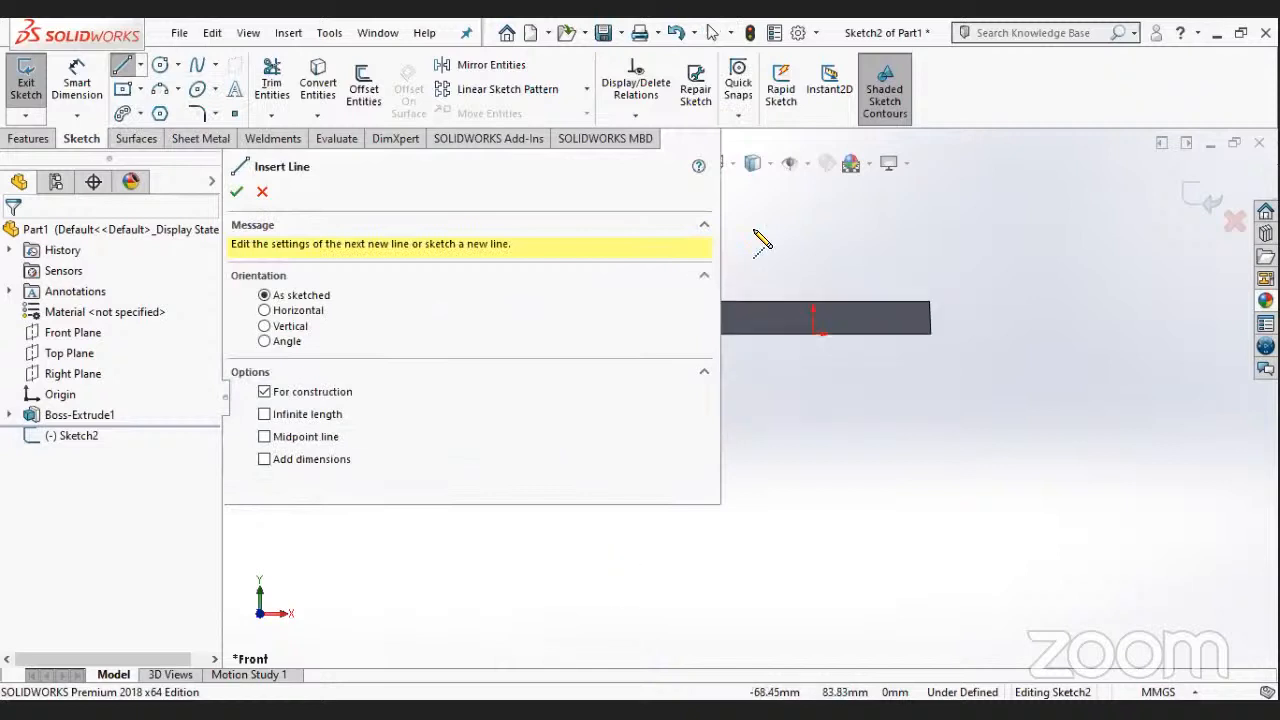
scroll(749, 294, "up", 1)
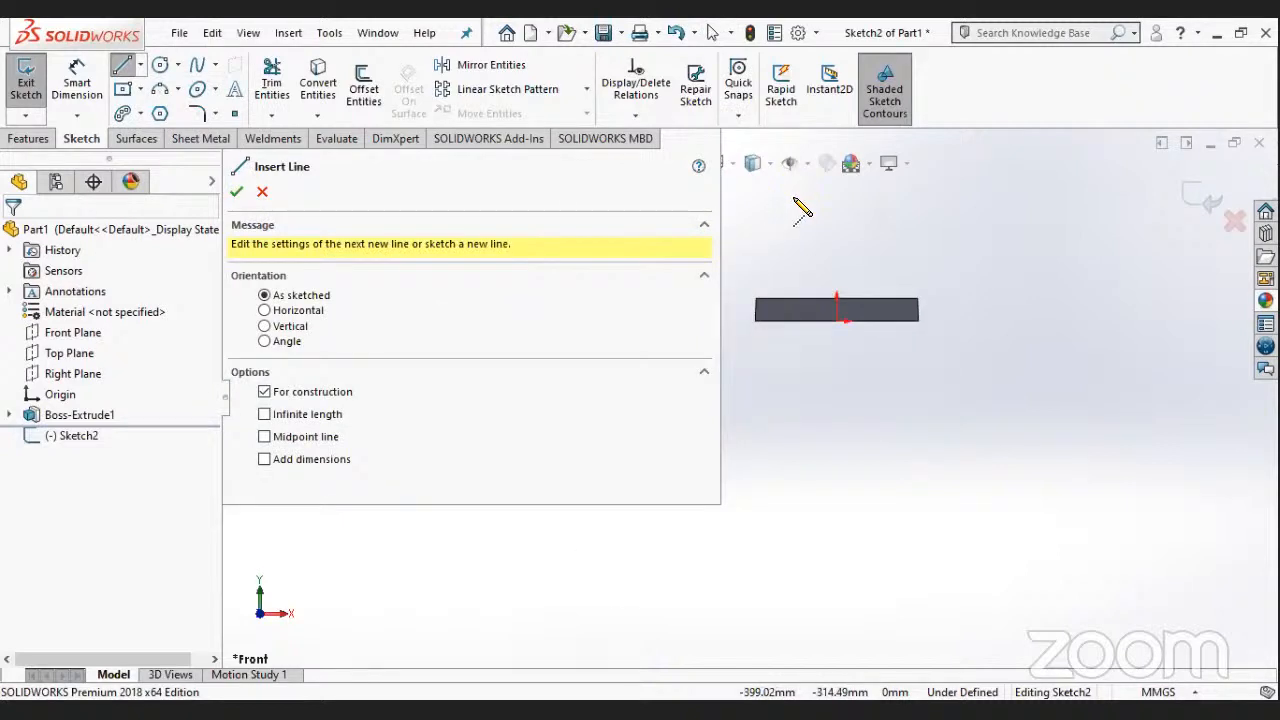
scroll(794, 290, "down", 1)
scroll(868, 300, "down", 2)
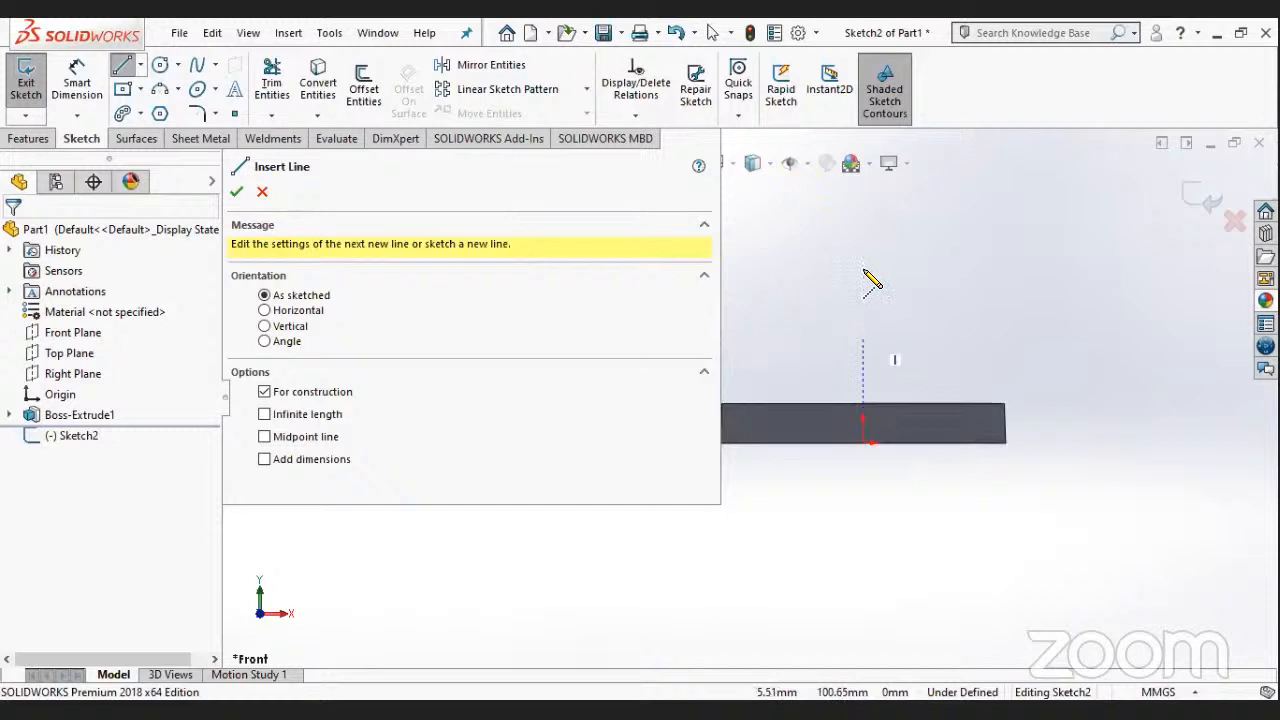
left_click(864, 271)
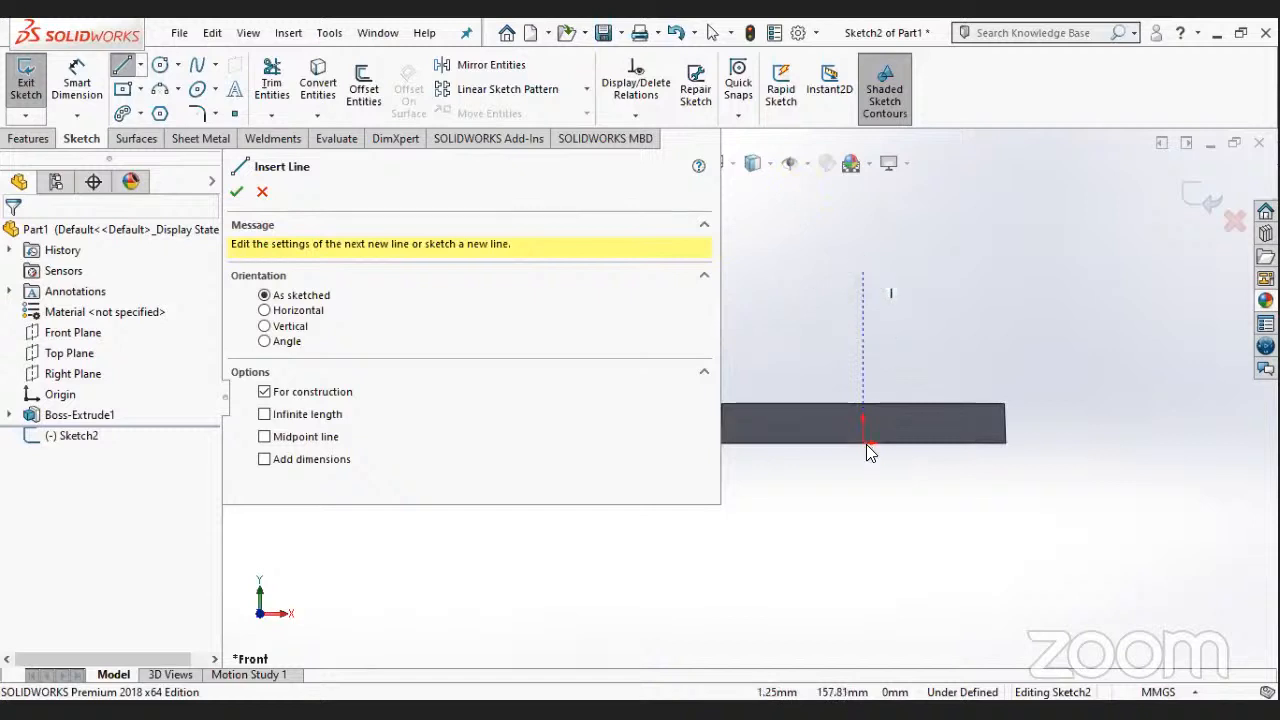
key("Escape")
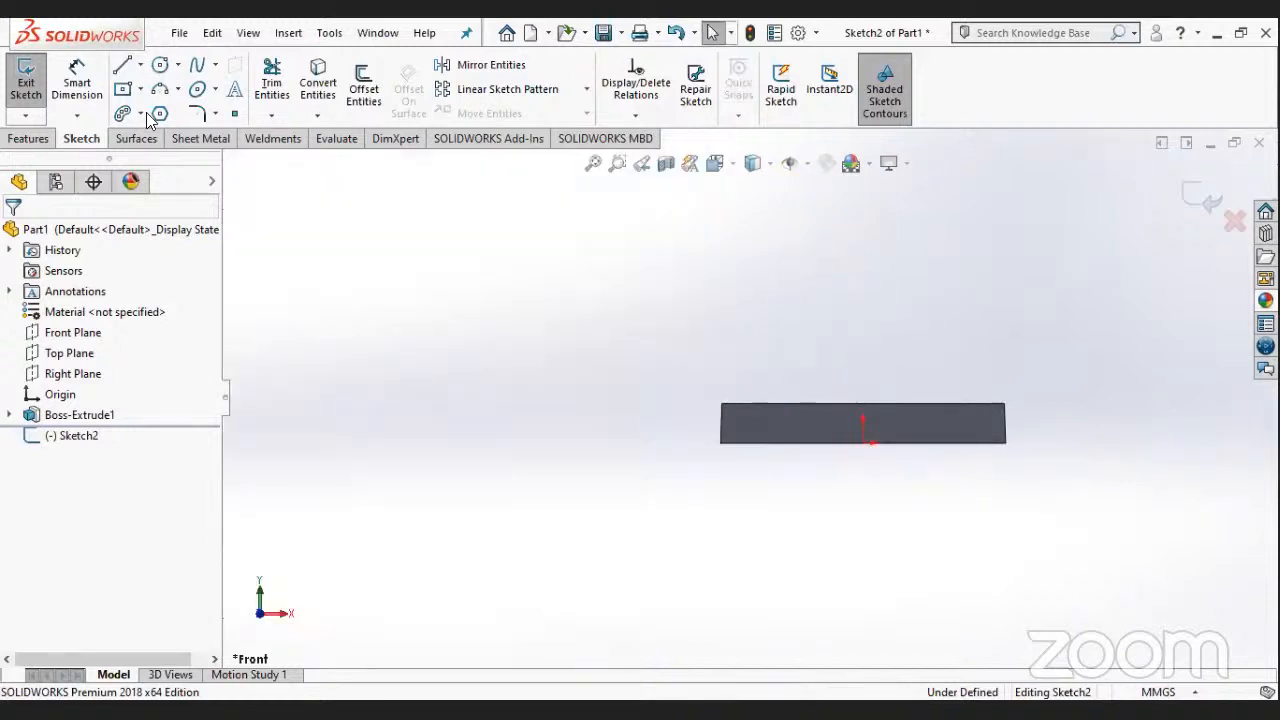
- Sketch a horizontal centerline roughly as long as the block, about 172 mm above the origin
left_click(140, 65)
left_click(152, 109)
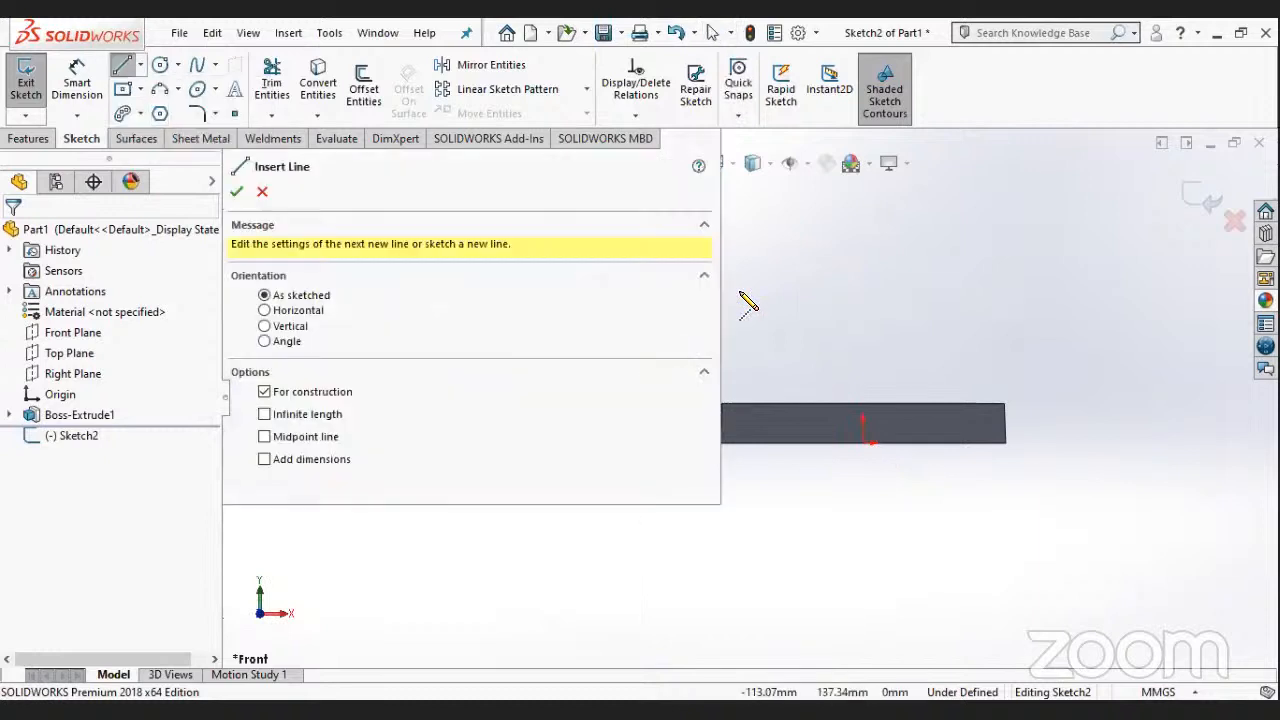
scroll(920, 310, "up", 2)
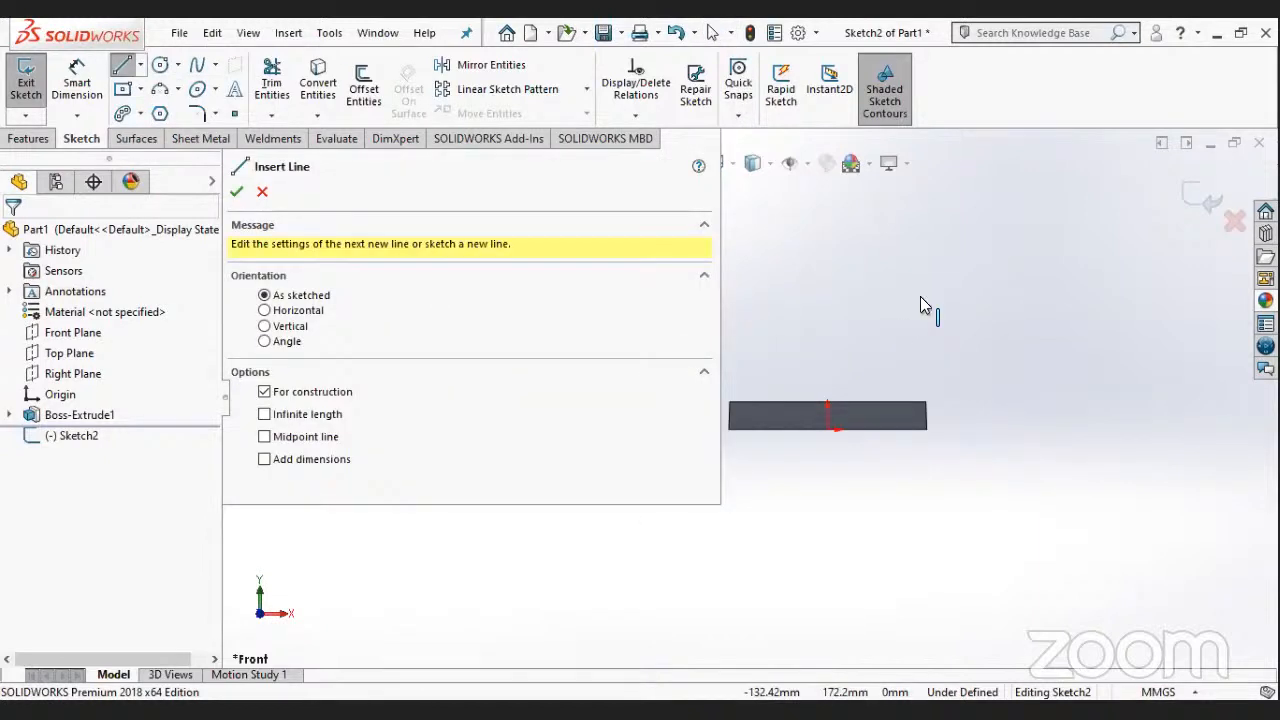
left_click(920, 297)
key("Escape")
scroll(382, 171, "down", 2)
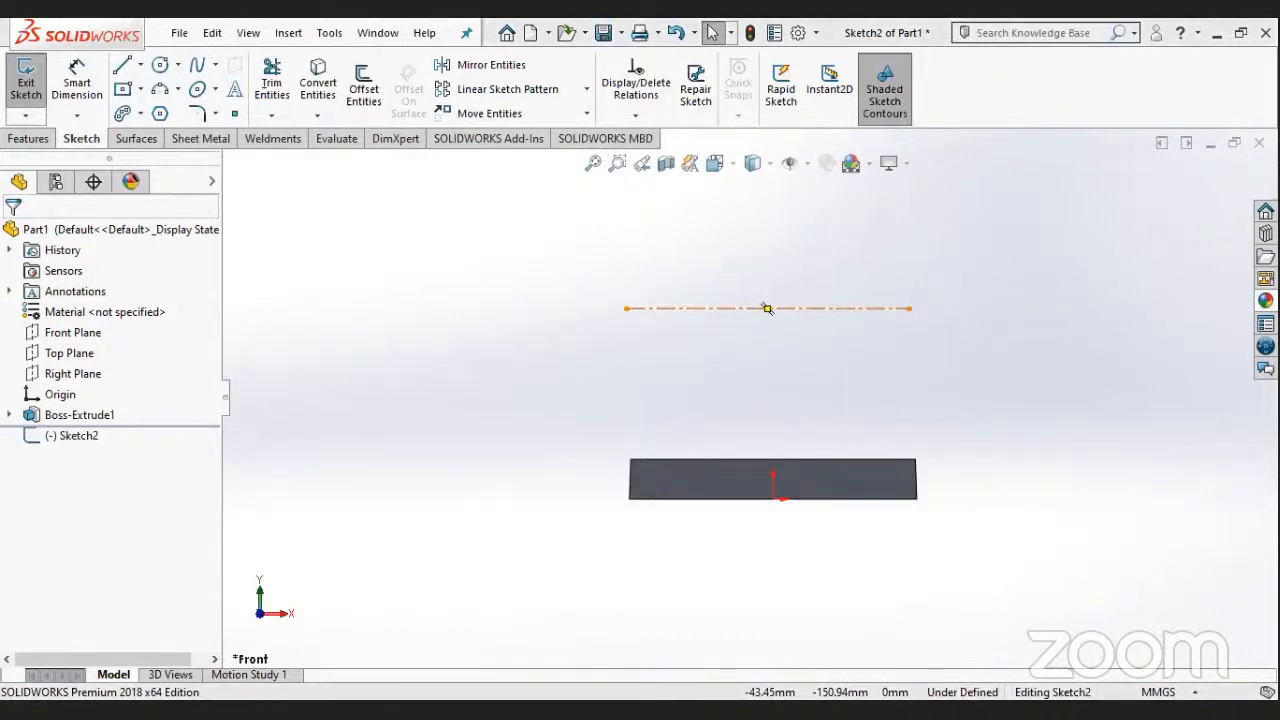
- Dimension the horizontal centerline 63 mm above the block's bottom edge
left_click(77, 80)
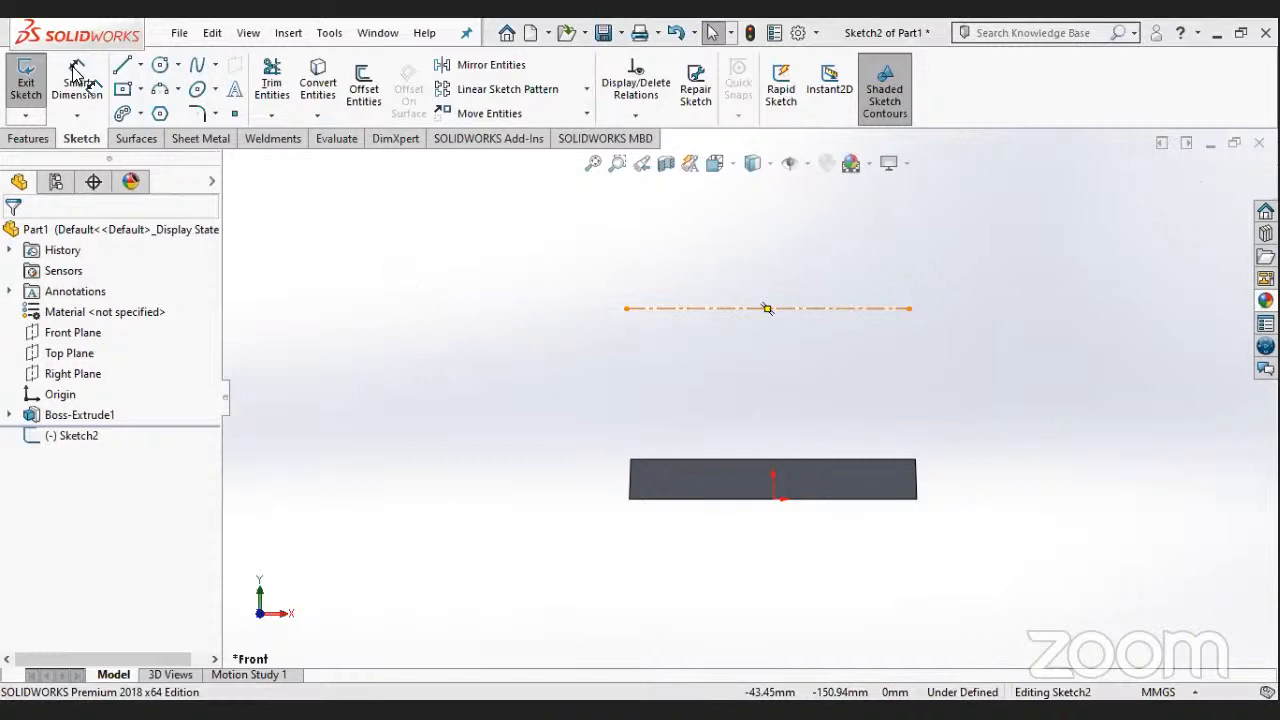
left_click(869, 308)
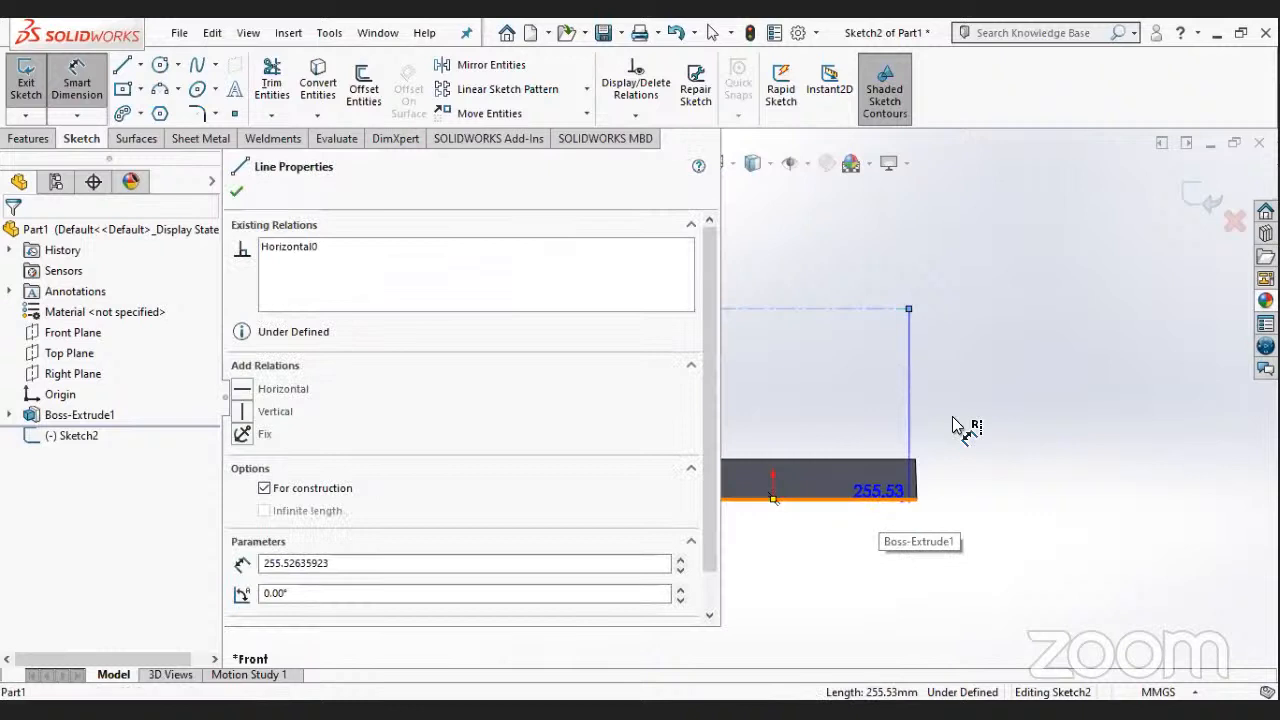
left_click(756, 440)
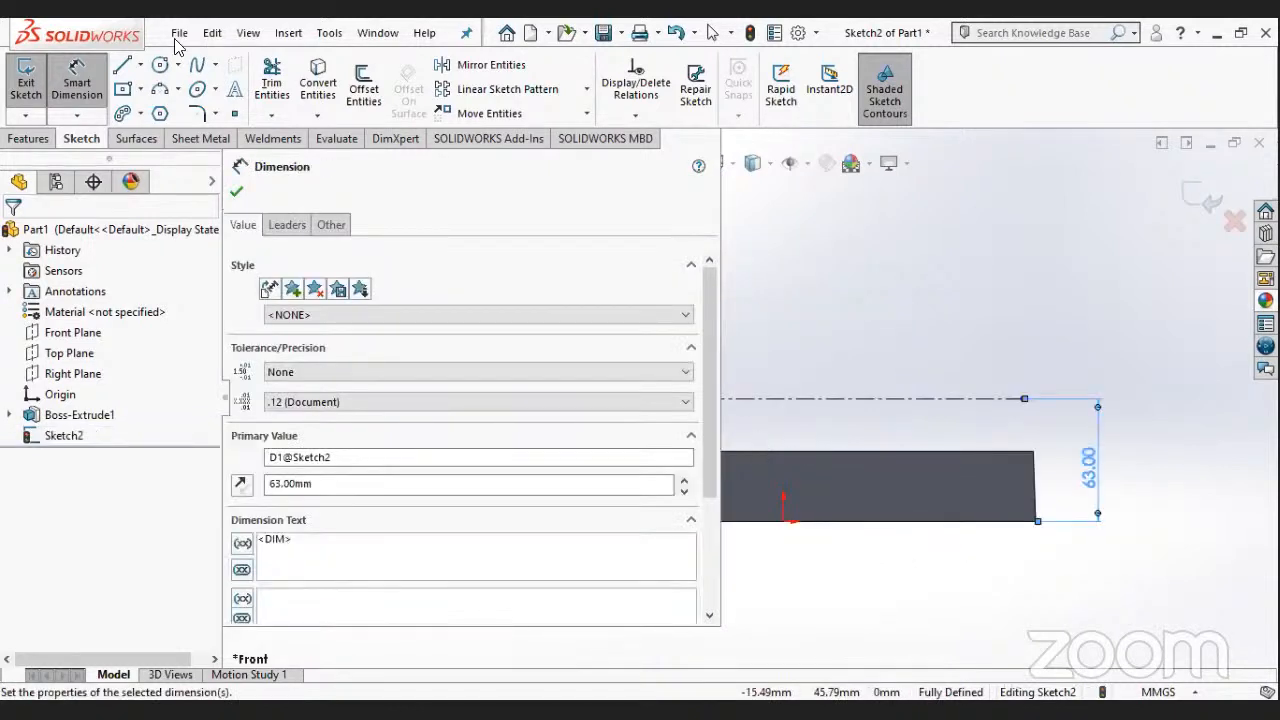
key("Escape")
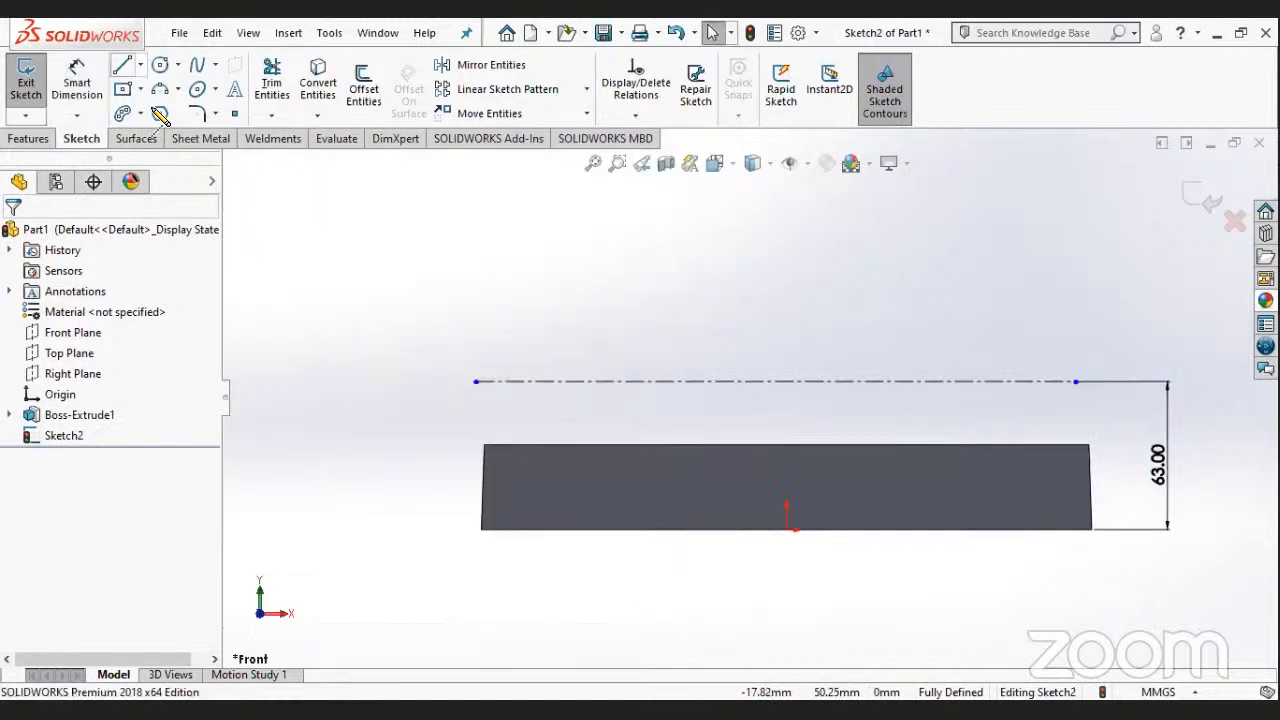
- Sketch a vertical centerline from just above the horizontal centerline down to the origin
left_click(155, 113)
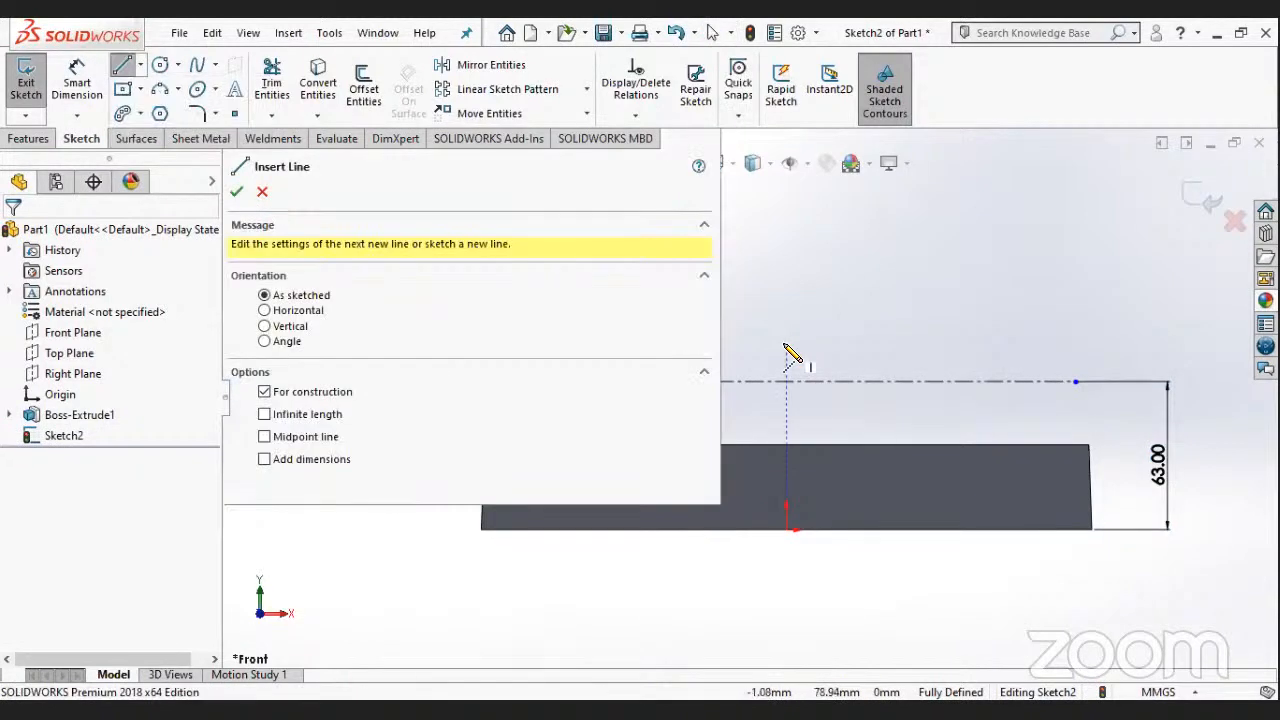
left_click(786, 348)
left_click(787, 529)
left_click(712, 33)
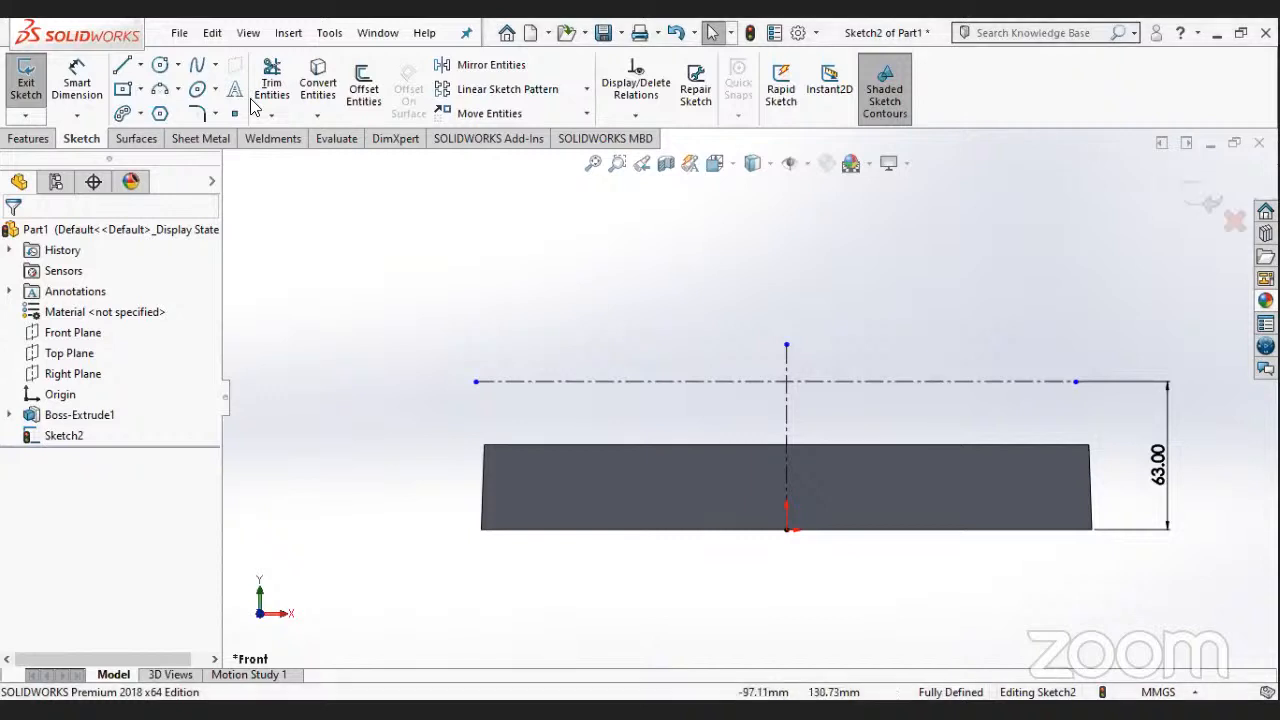
left_click(179, 89)
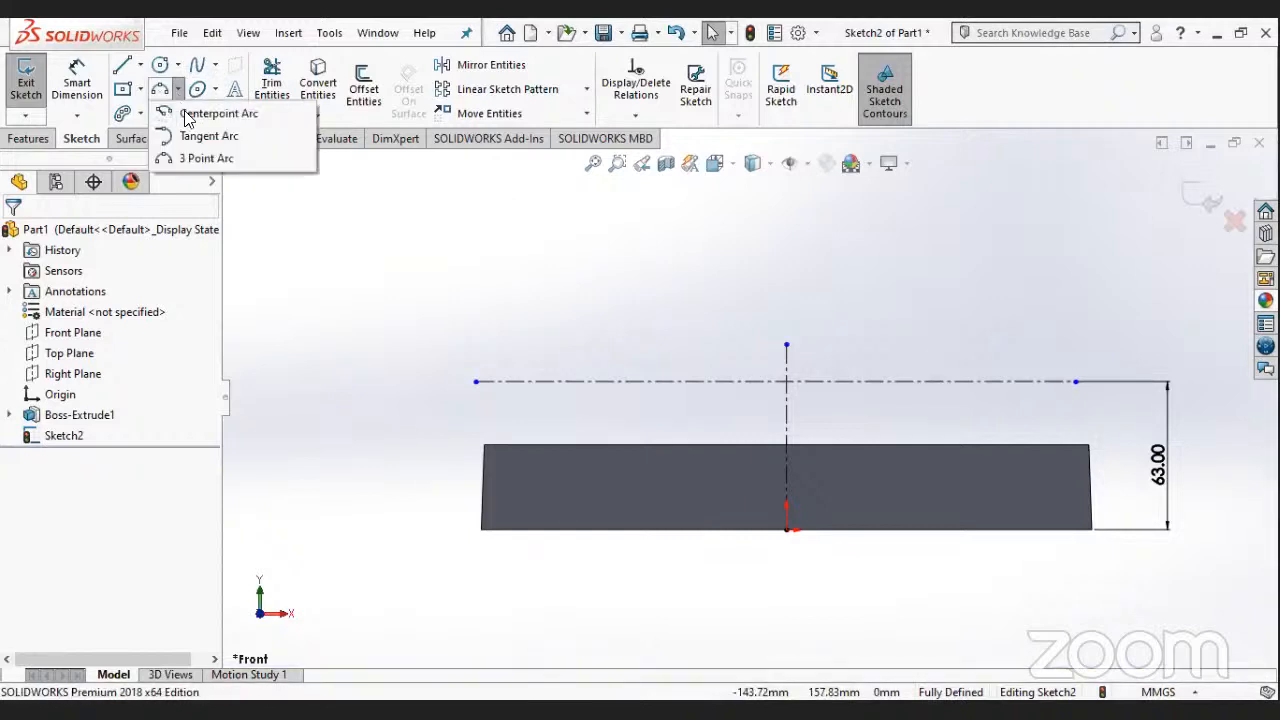
left_click(200, 158)
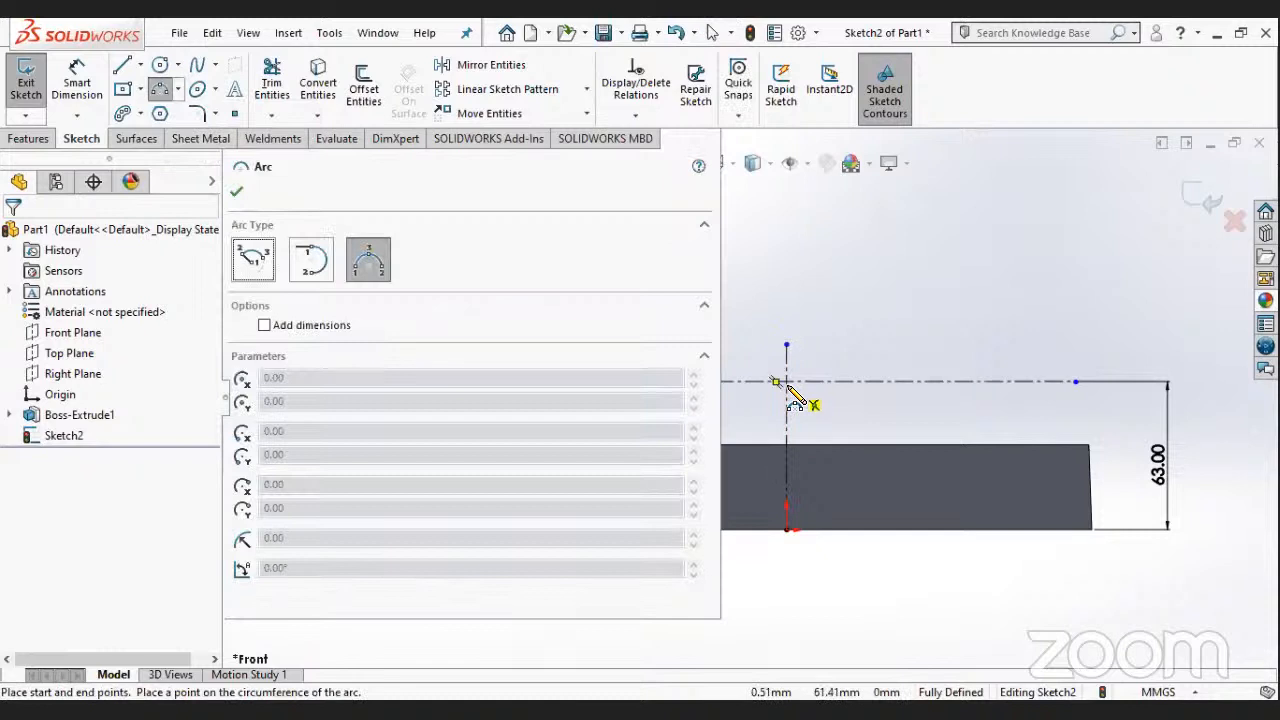
scroll(785, 398, "down", 3)
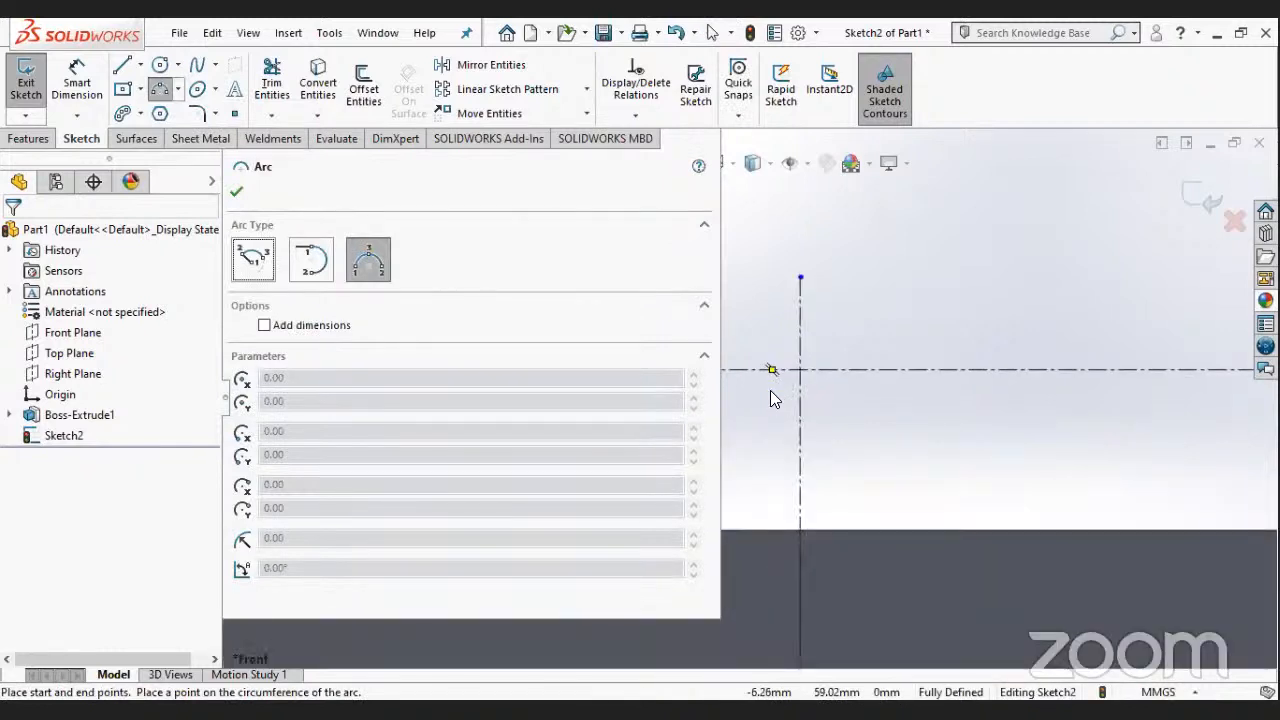
key("Escape")
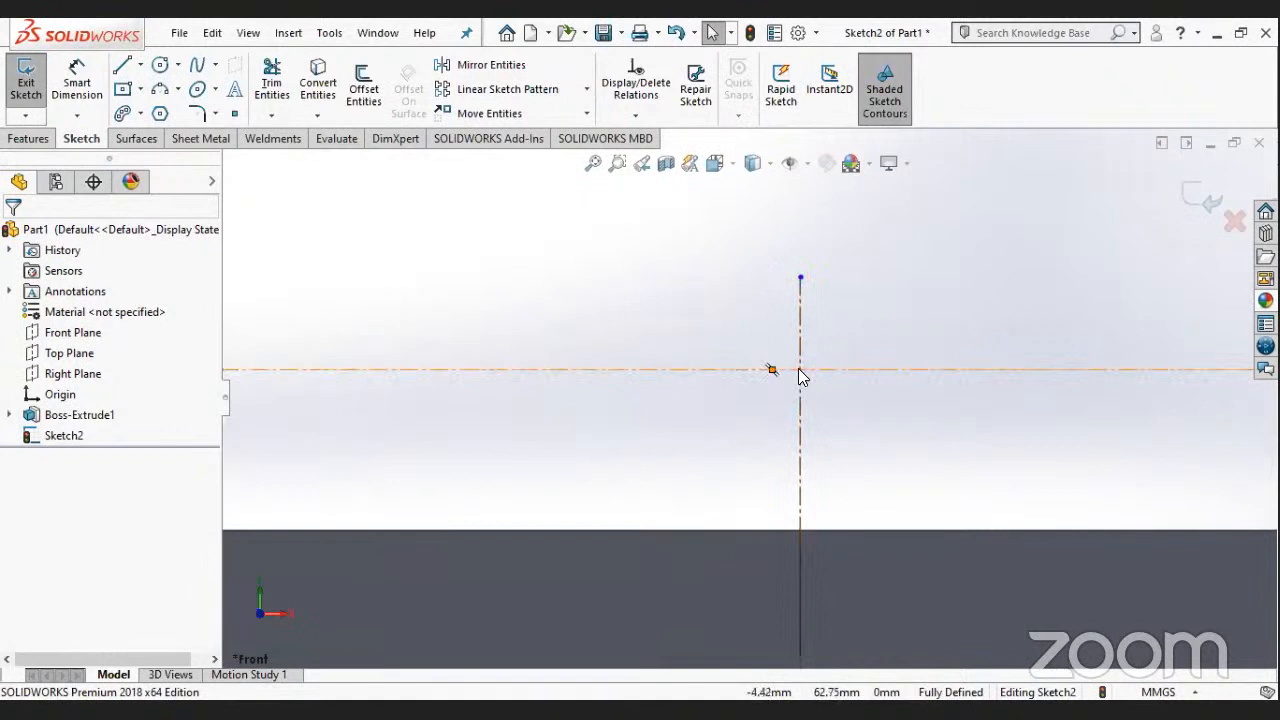
- Add a Midpoint relation between the horizontal centerline's midpoint and the vertical centerline
left_click(800, 371)
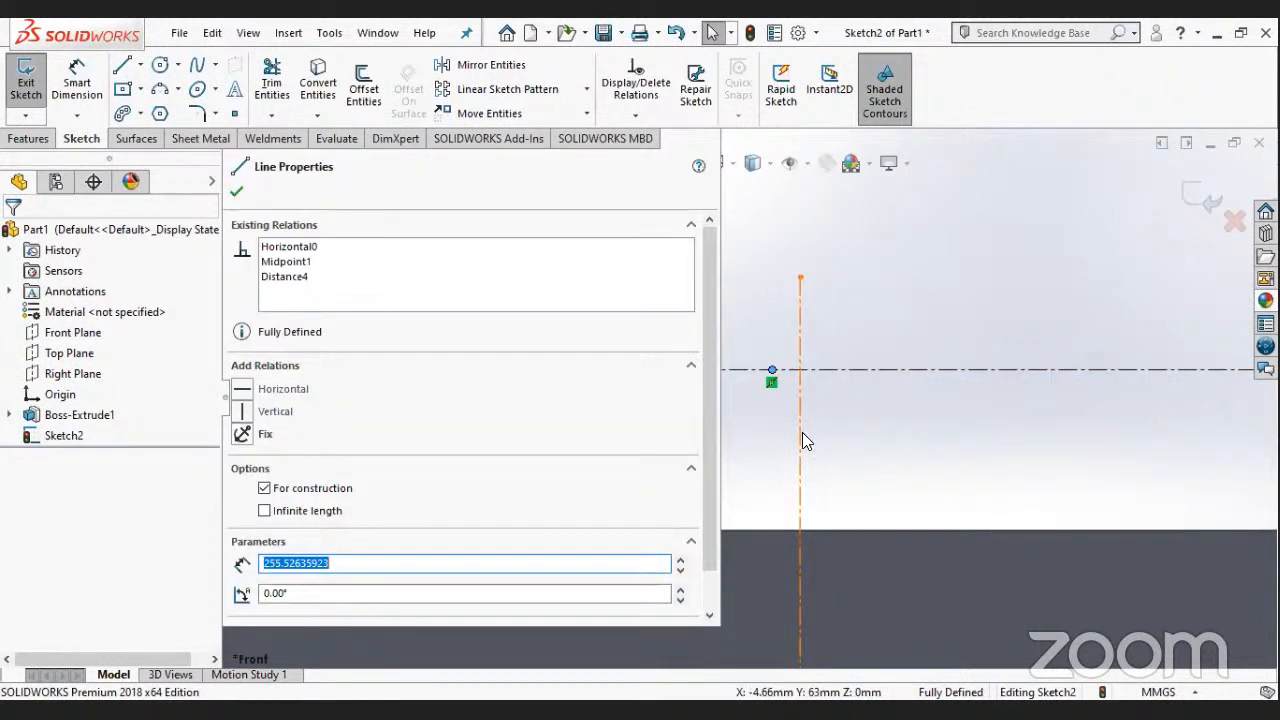
left_click(800, 511, "ctrl")
left_click(280, 494)
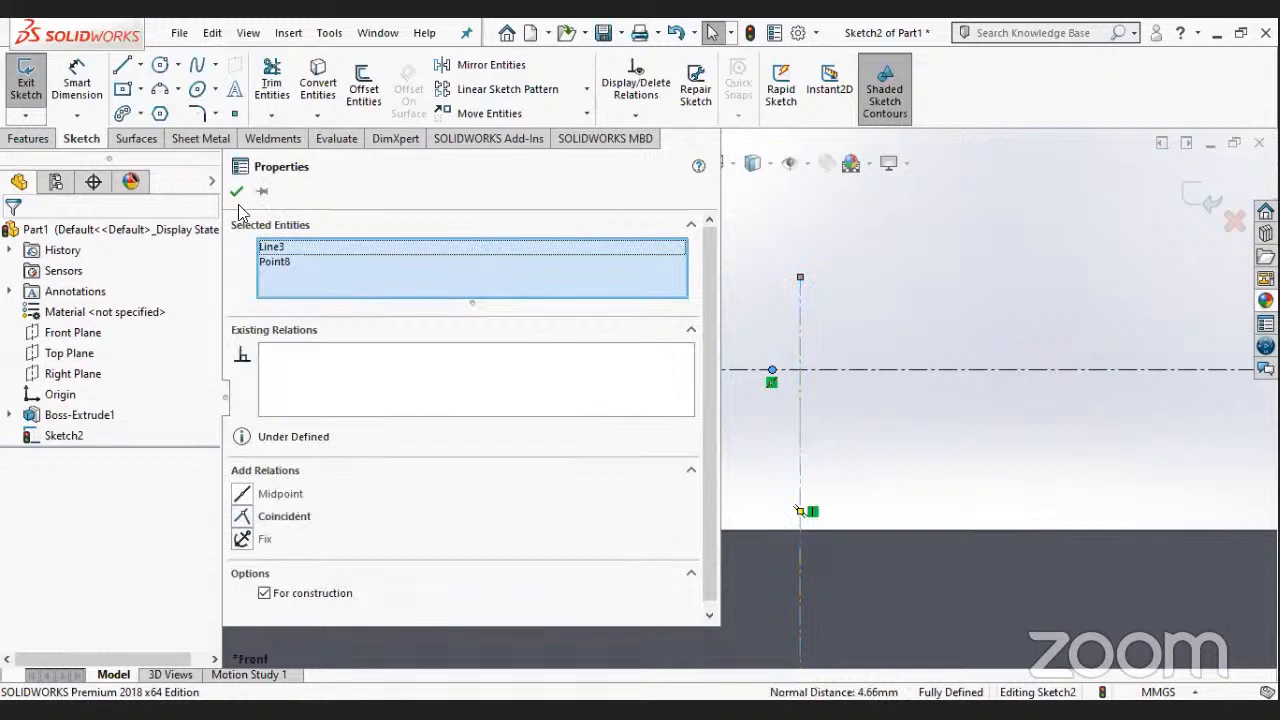
left_click(826, 470)
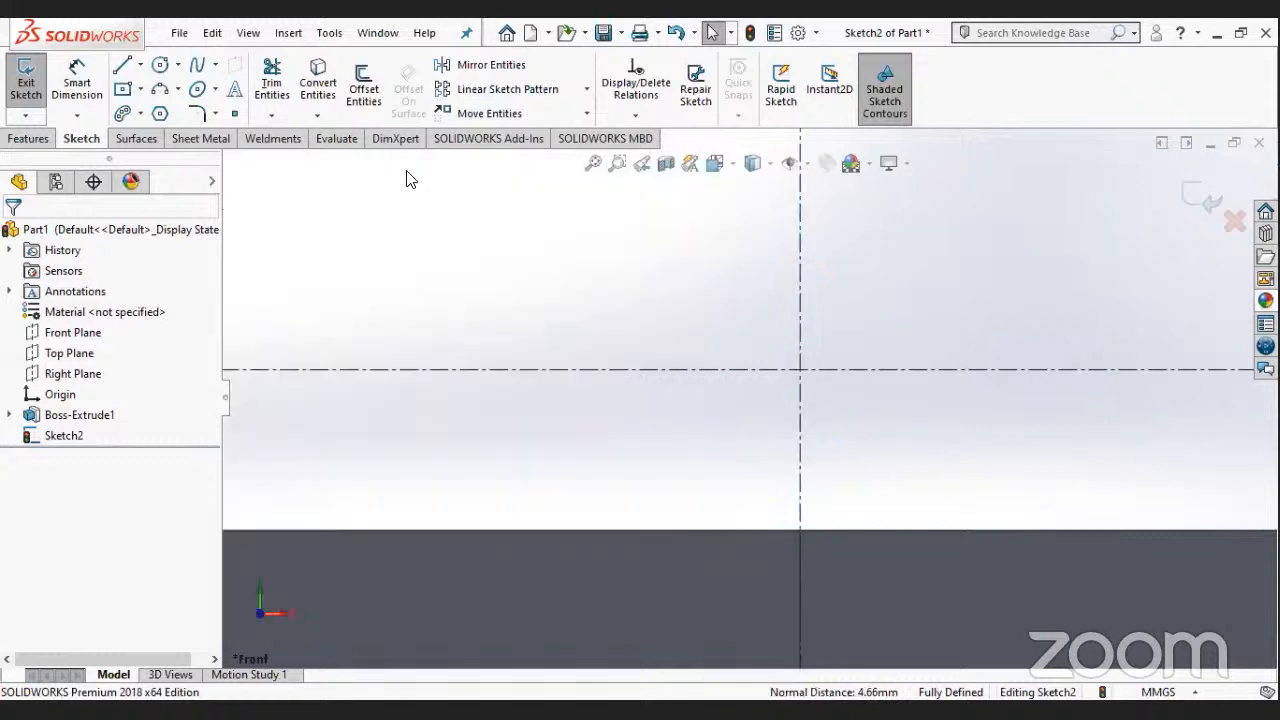
scroll(407, 172, "up", 2)
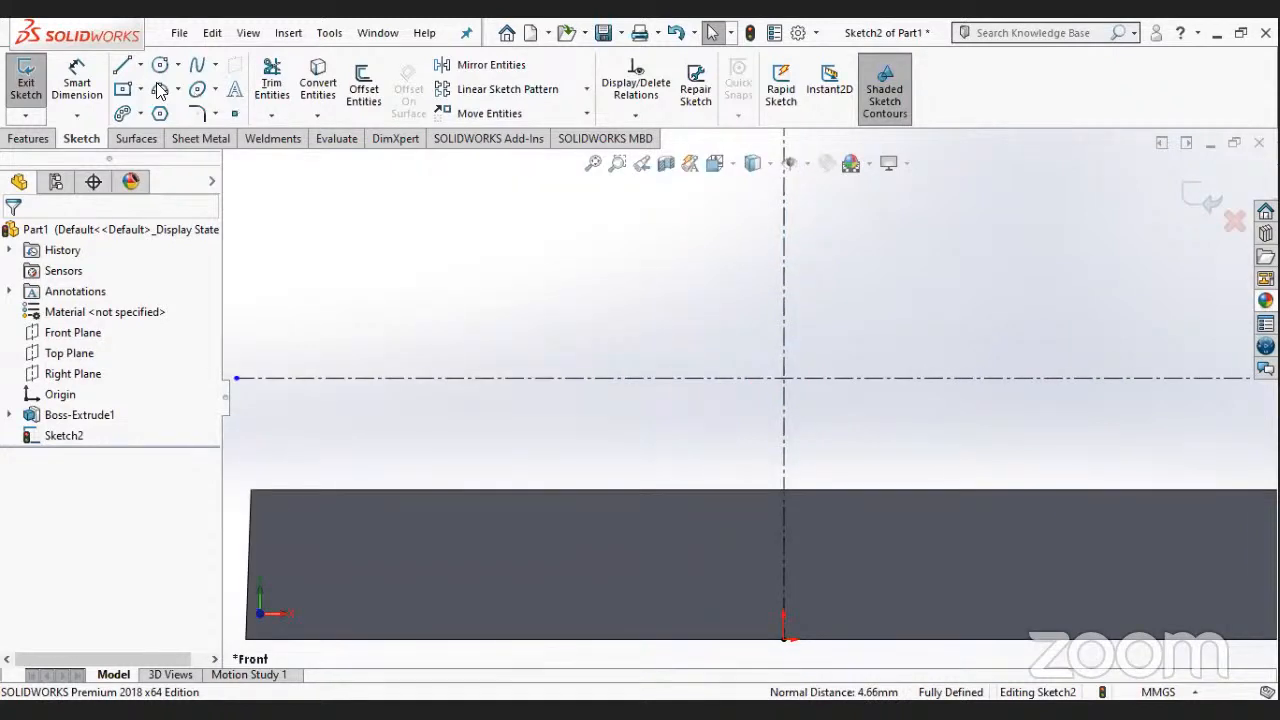
- Sketch a centerpoint arc as a lower semicircle centred on the centerline intersection, with both ends on the horizontal centerline
left_click(197, 89)
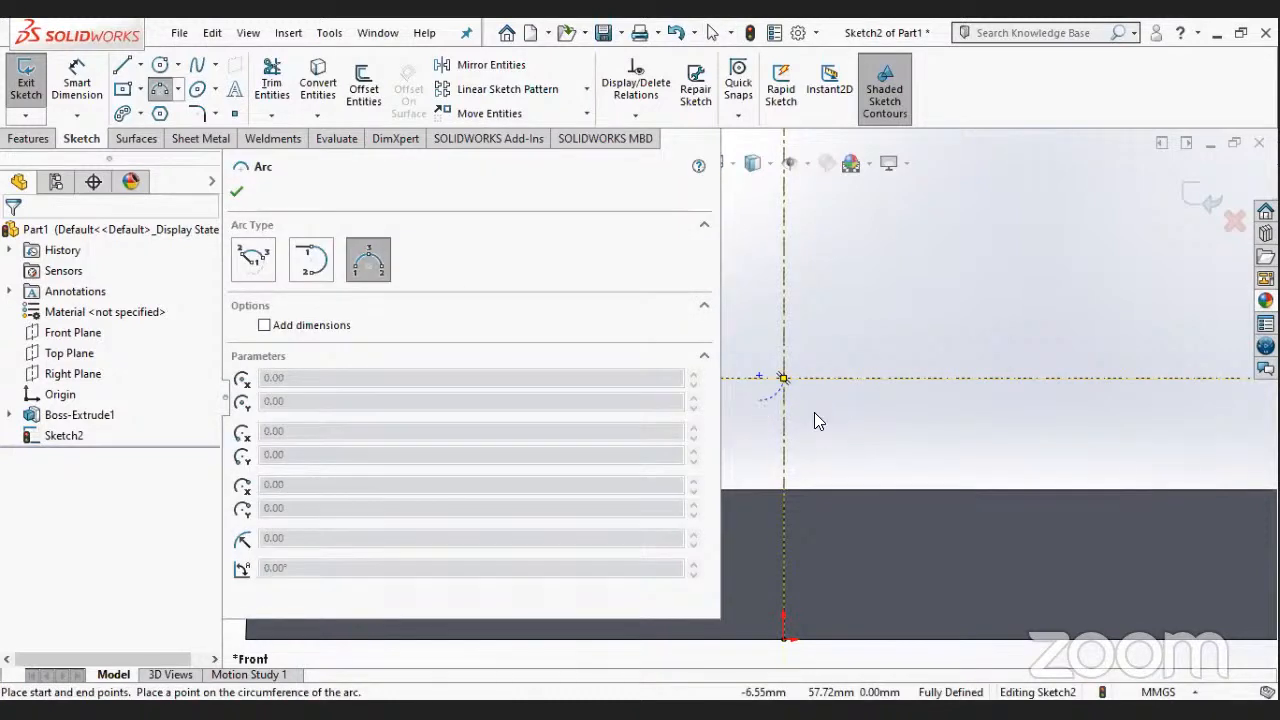
key("Escape")
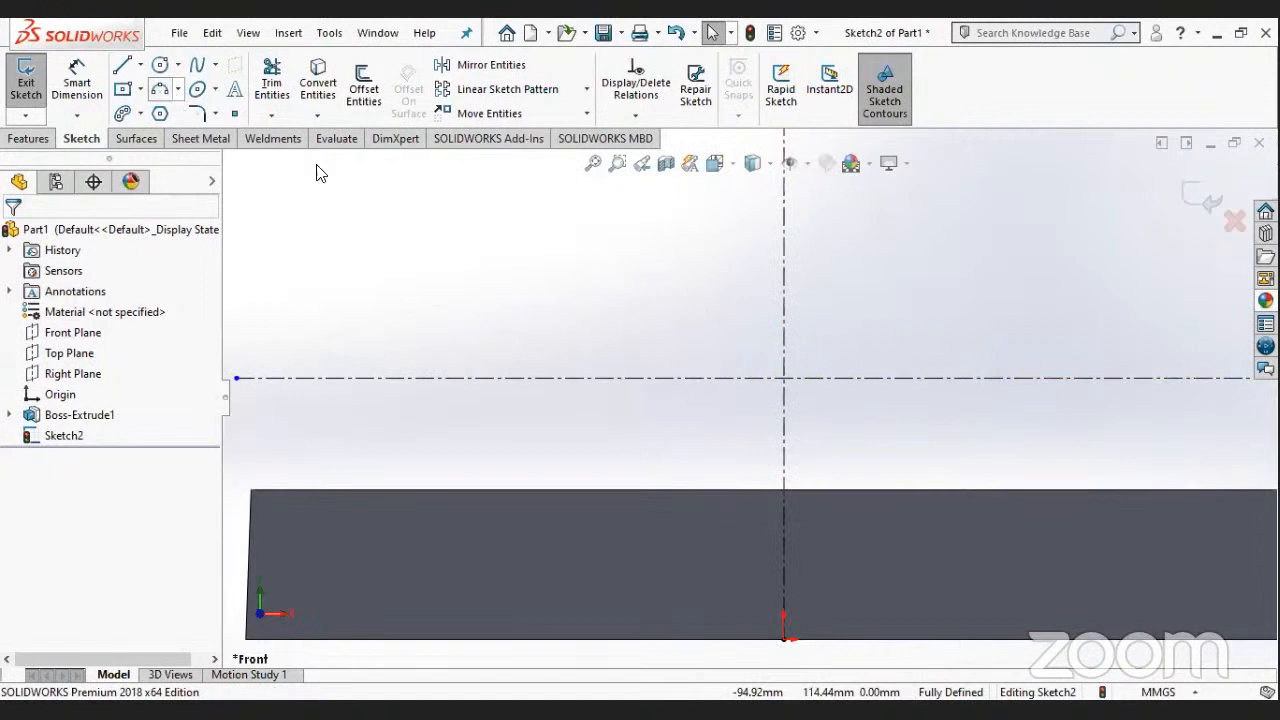
left_click(178, 90)
left_click(217, 114)
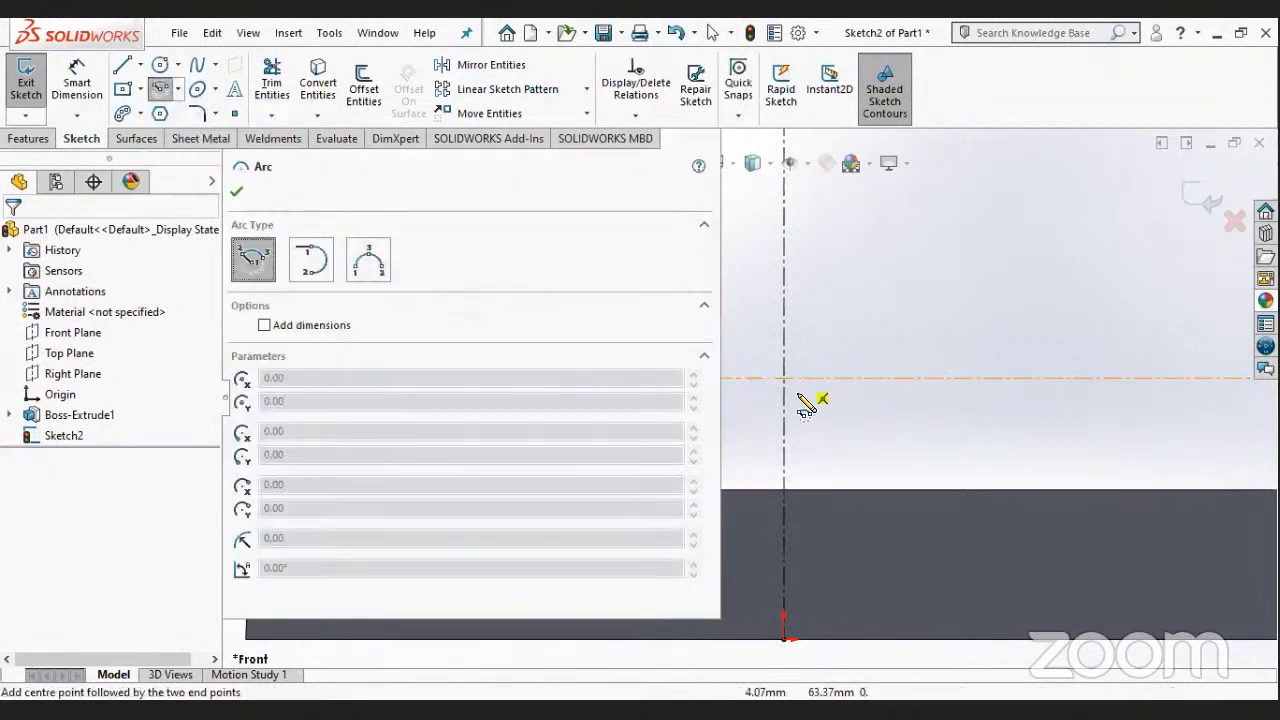
scroll(799, 394, "up", 3)
scroll(802, 408, "down", 4)
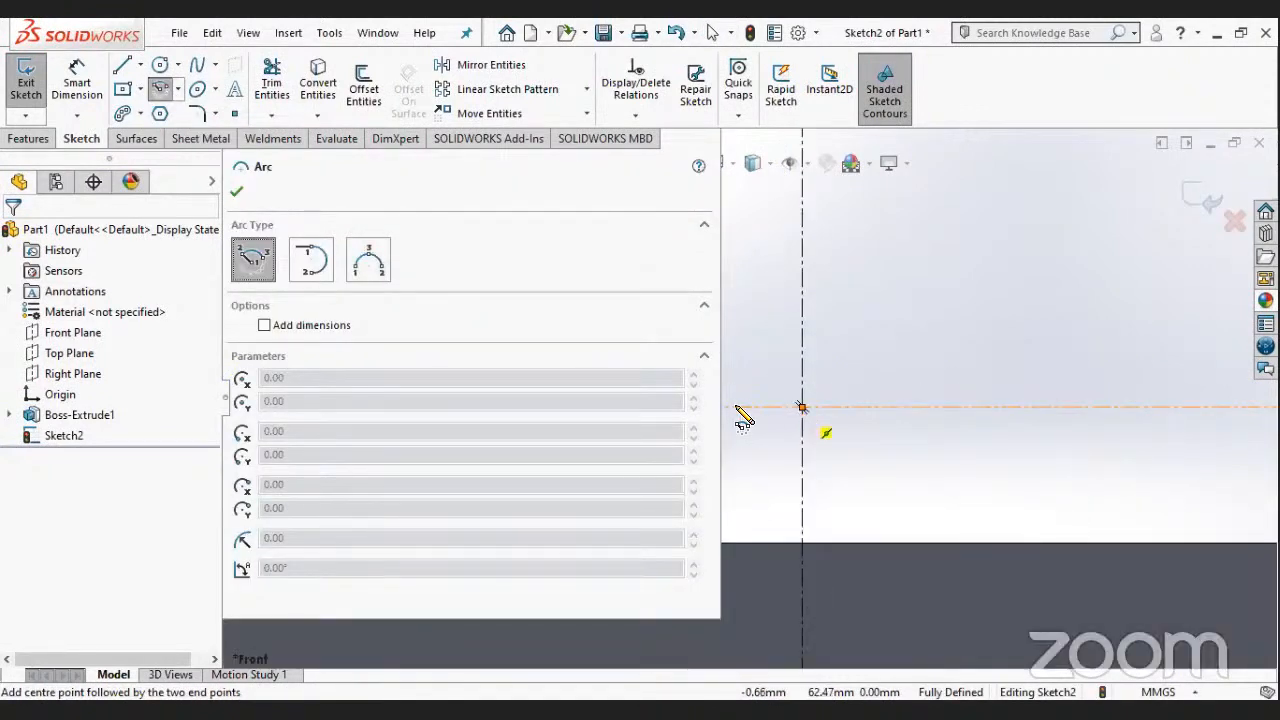
left_click(802, 407)
left_click(736, 407)
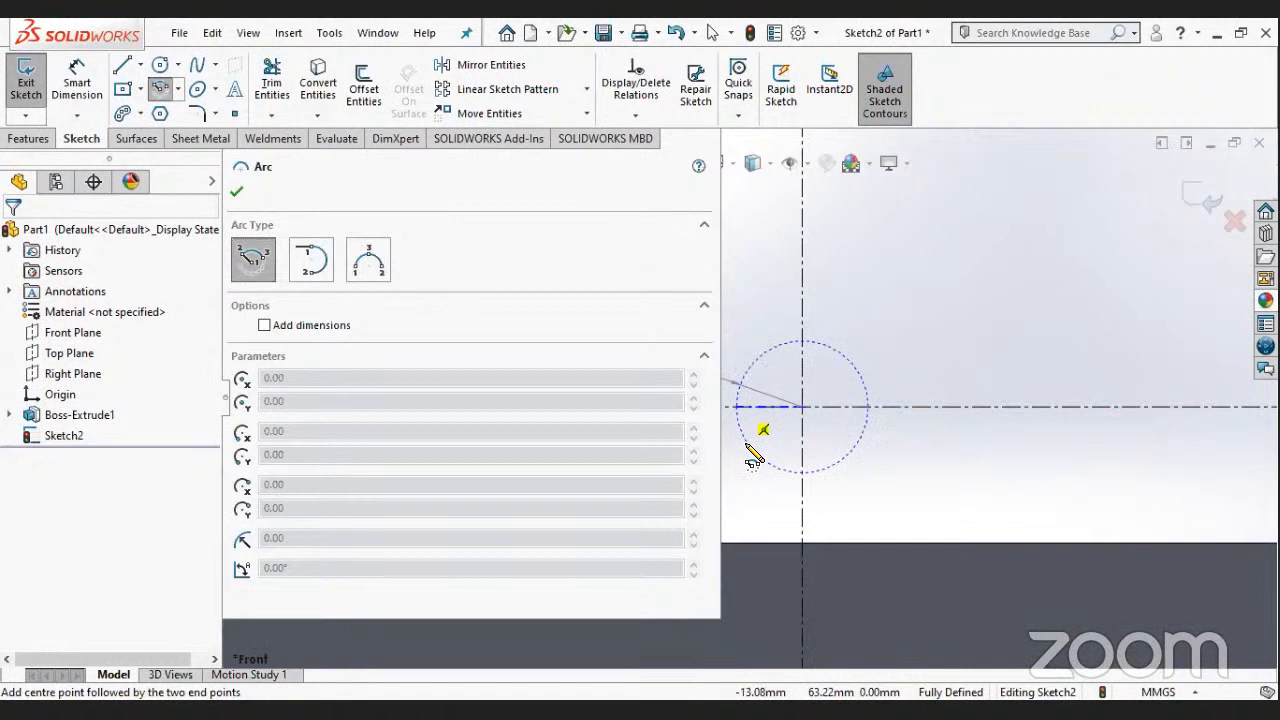
left_click(873, 410)
key("Escape")
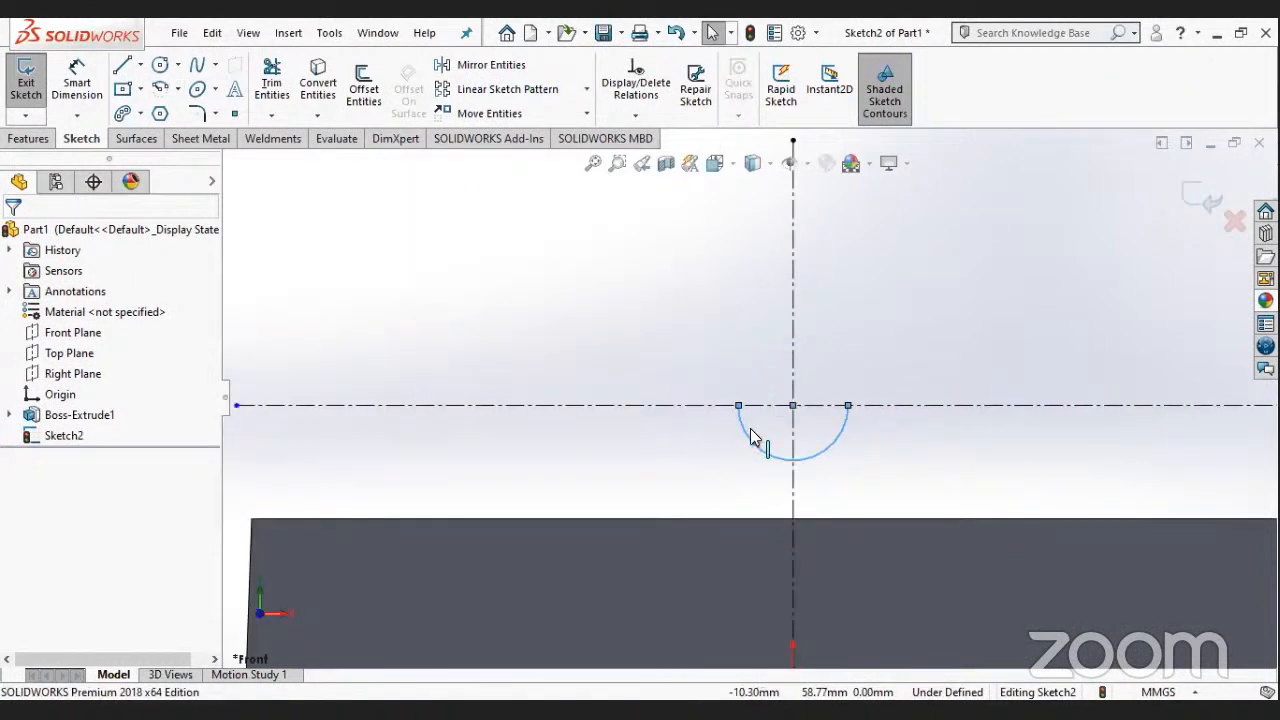
- Dimension the semicircular arc's radius as 32 mm
scroll(754, 438, "up", 2)
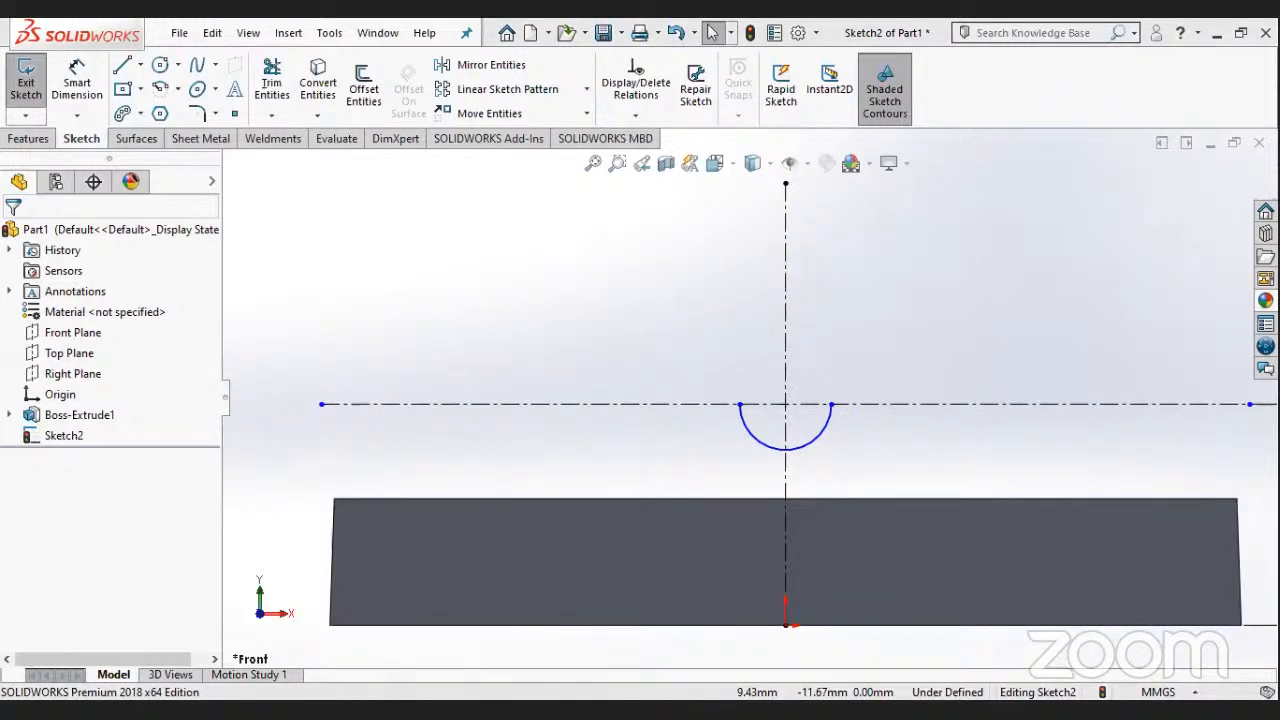
left_click(77, 84)
left_click(814, 449)
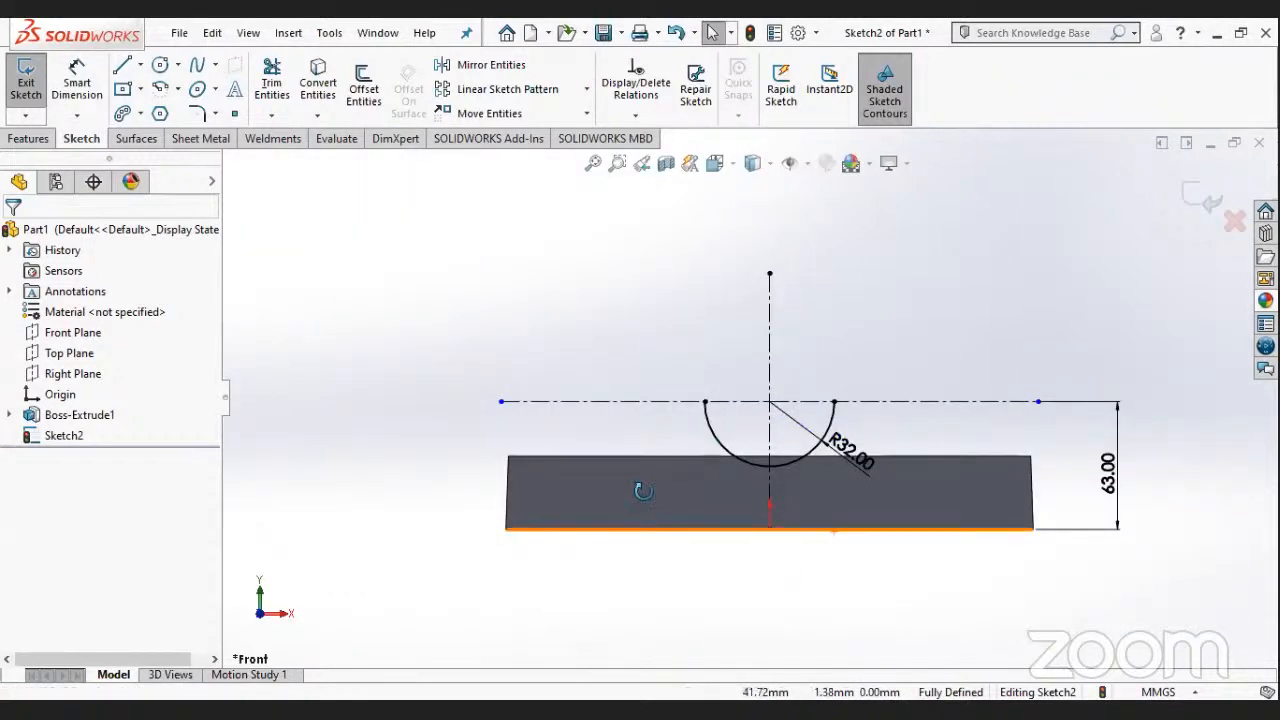
- Leave the arc sketch and reopen the block's profile sketch (Sketch1) for editing, with the view normal to it
middle_click_drag(634, 560, 512, 532)
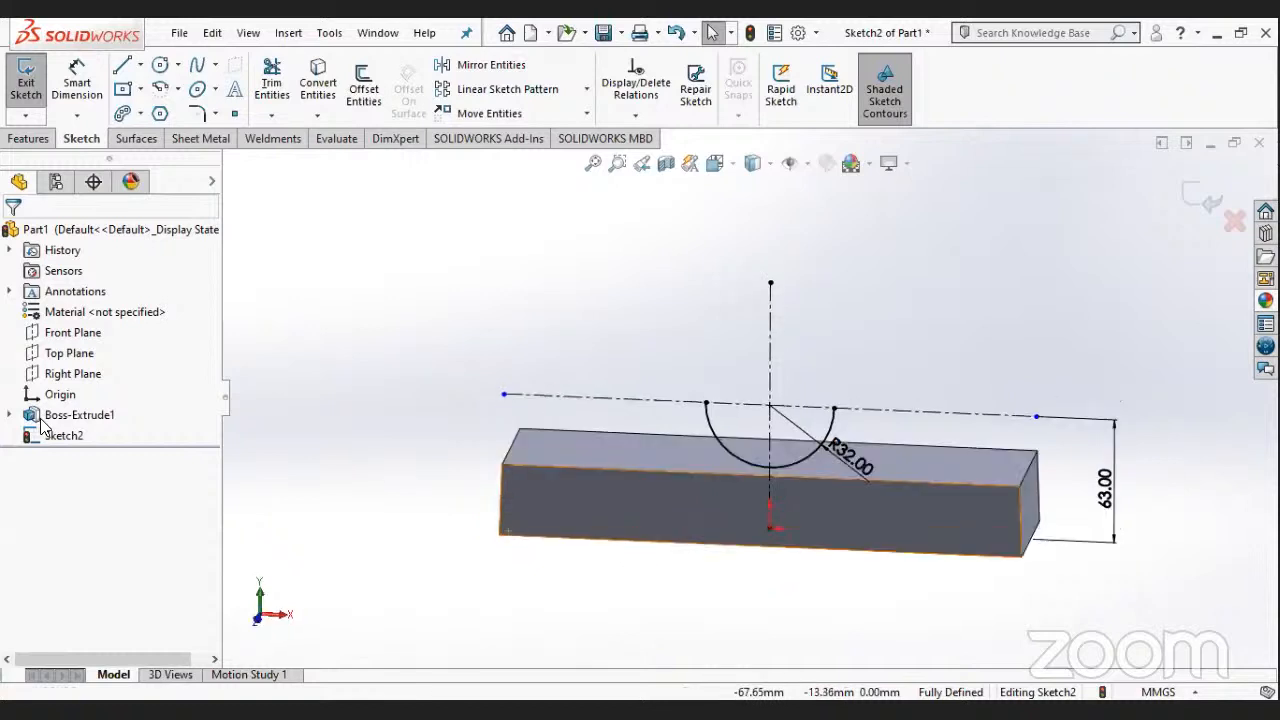
left_click(10, 416)
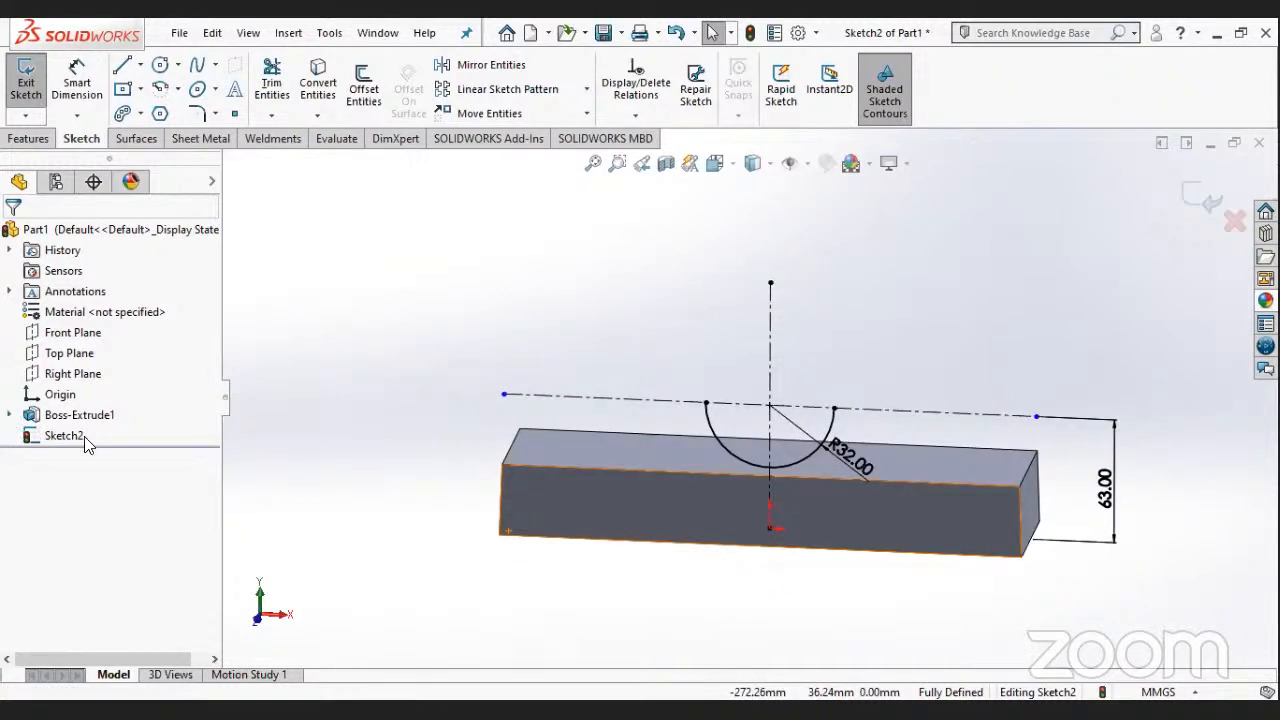
mouse_move(611, 484)
middle_mouse_down()
mouse_move(809, 431)
mouse_move(834, 449)
mouse_move(634, 494)
middle_mouse_up()
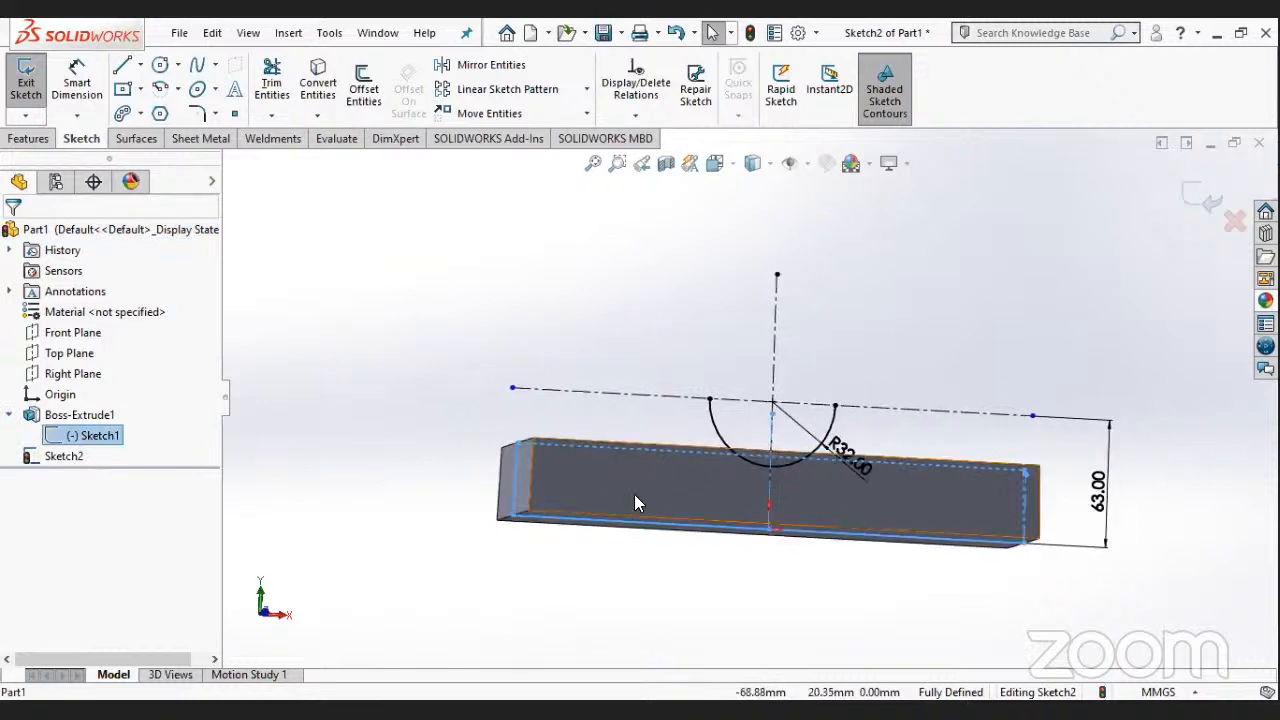
right_click(114, 416)
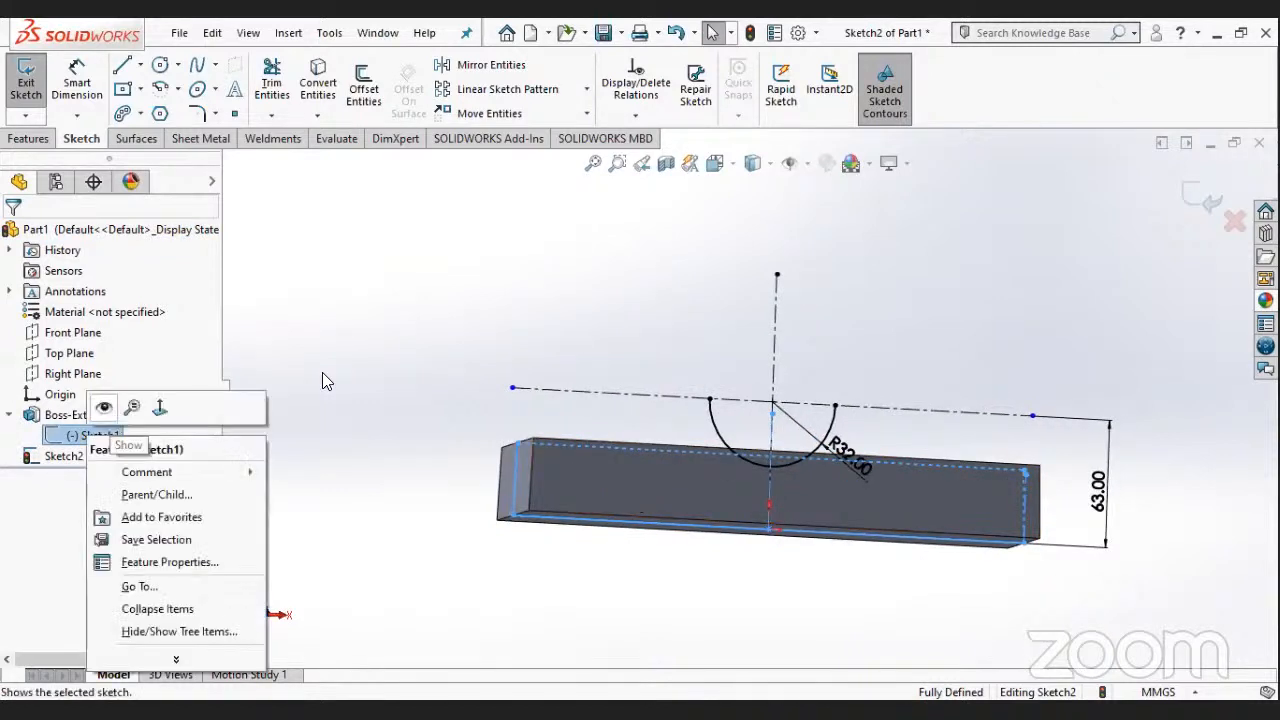
left_click(378, 414)
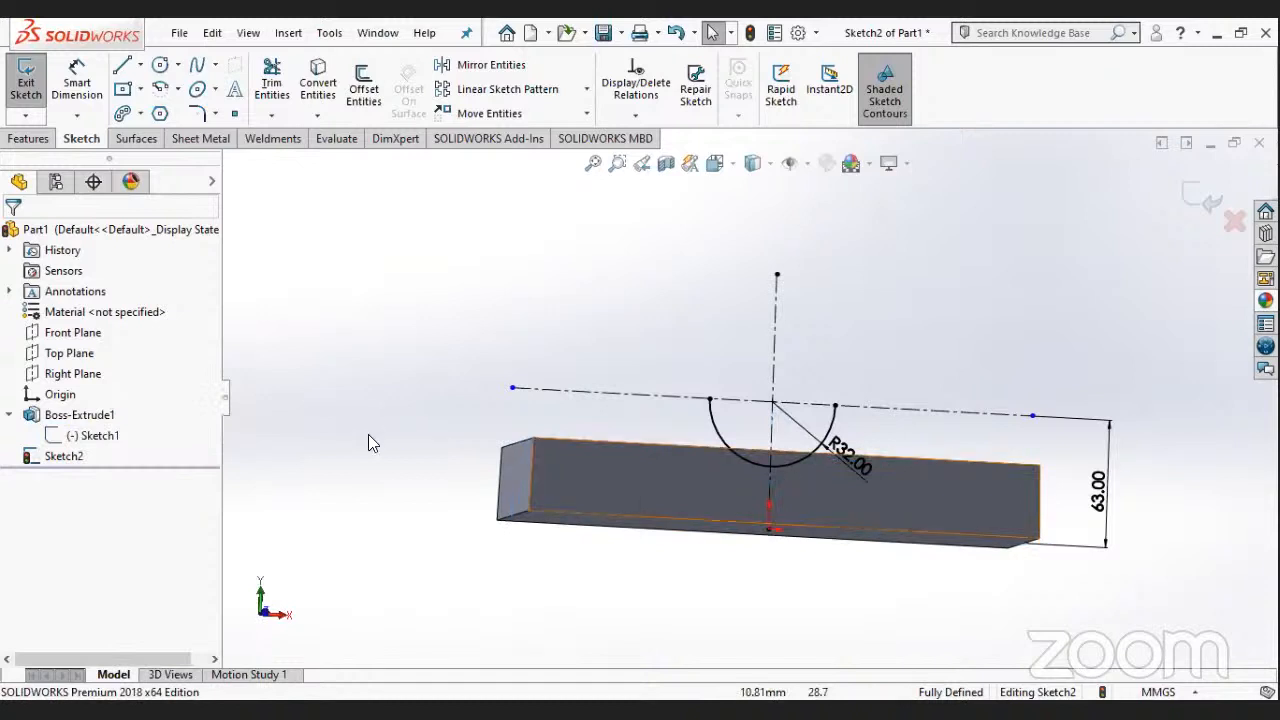
middle_click_drag(366, 434, 338, 434)
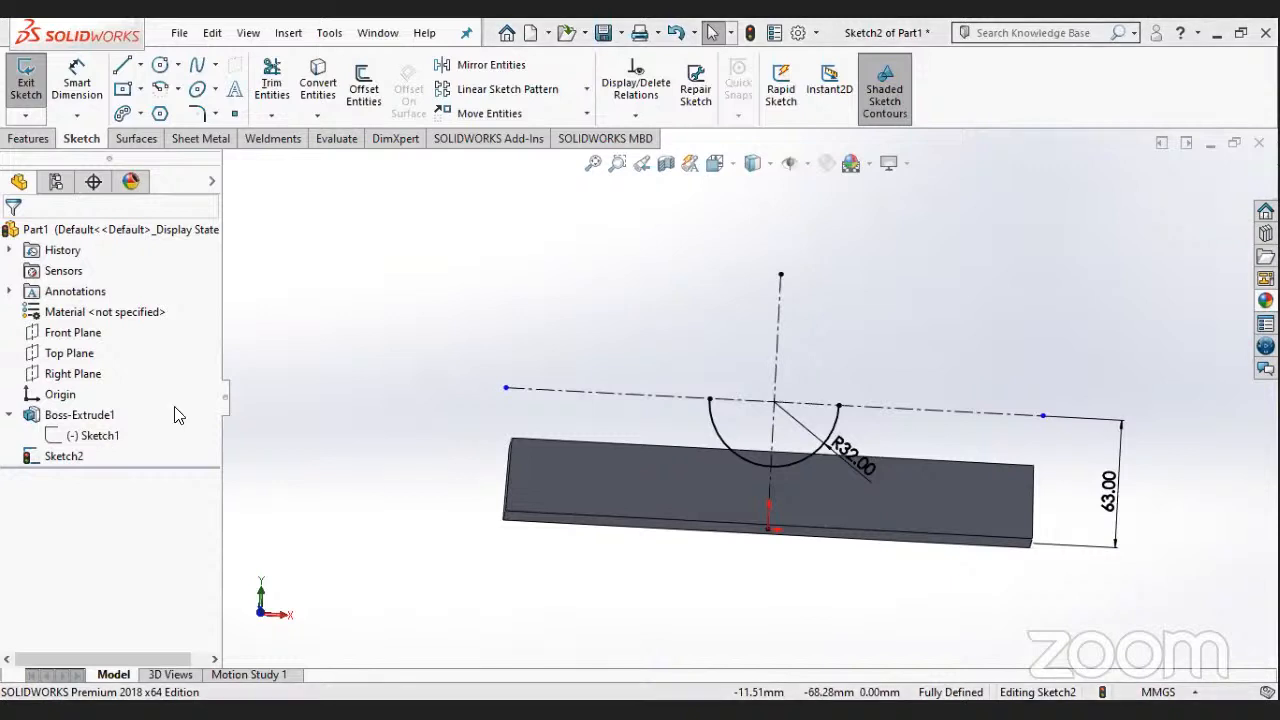
right_click(95, 435)
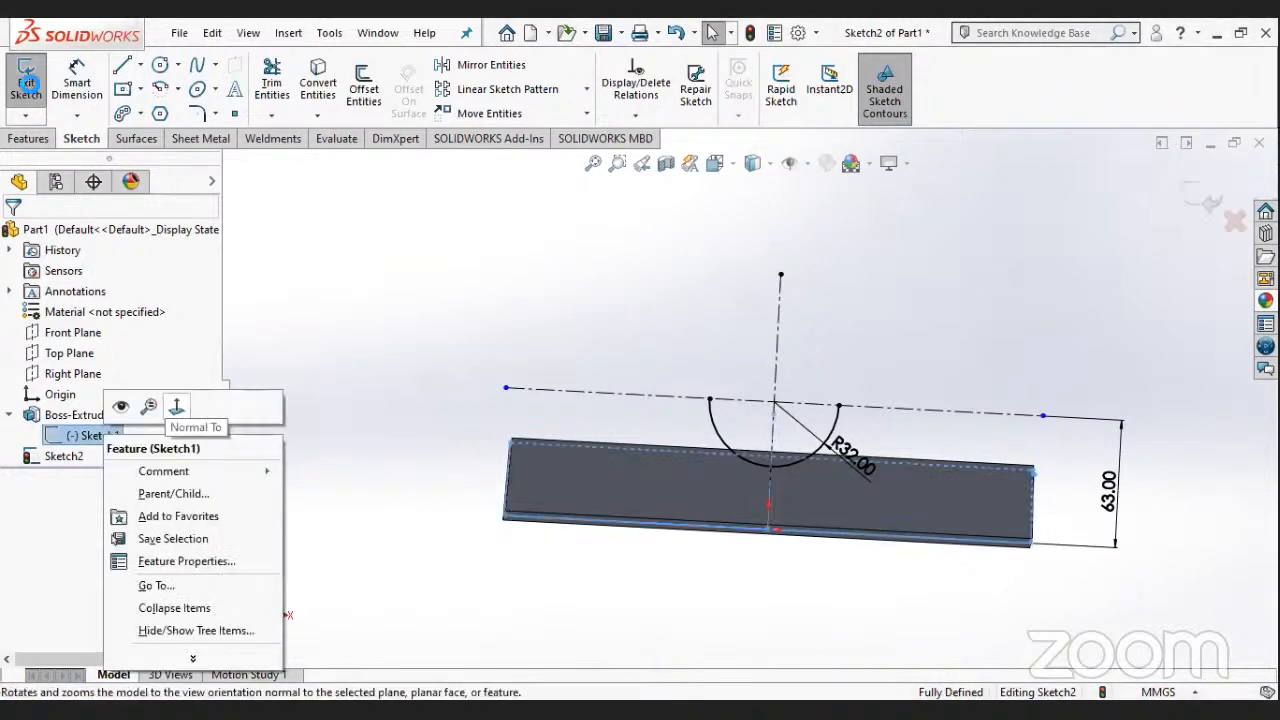
double_click(296, 369)
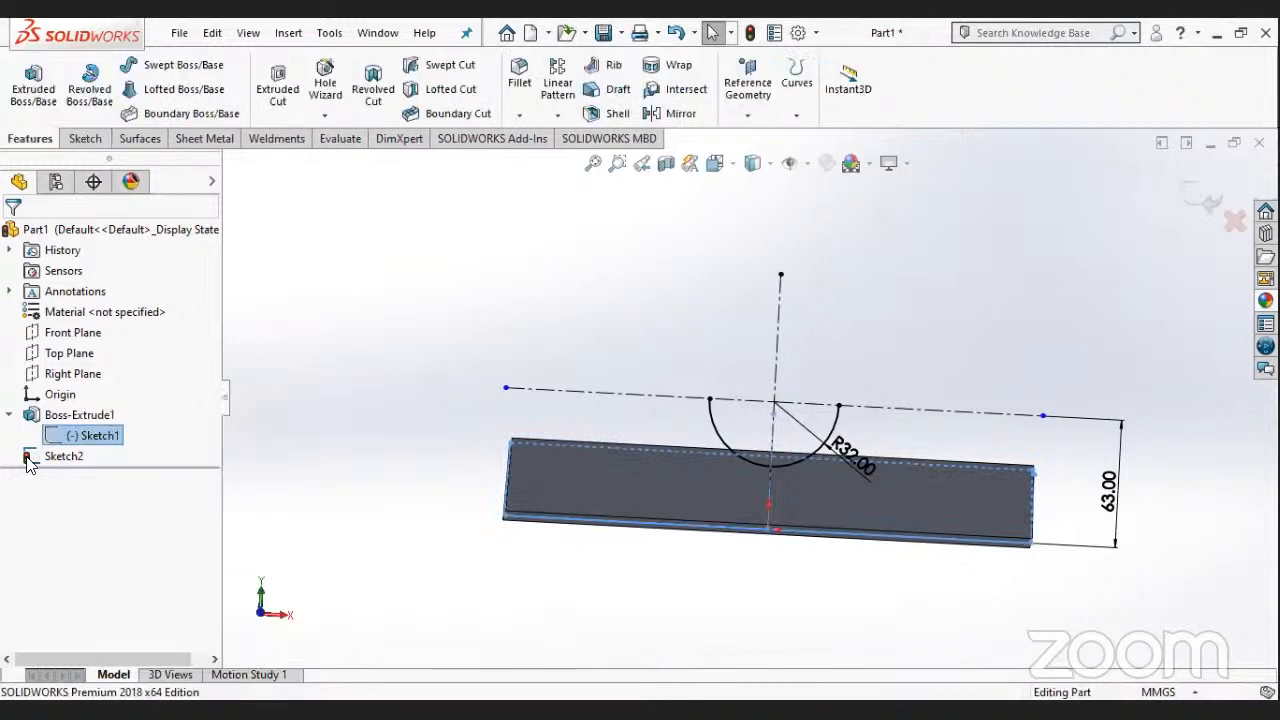
double_click(113, 442)
right_click(110, 436)
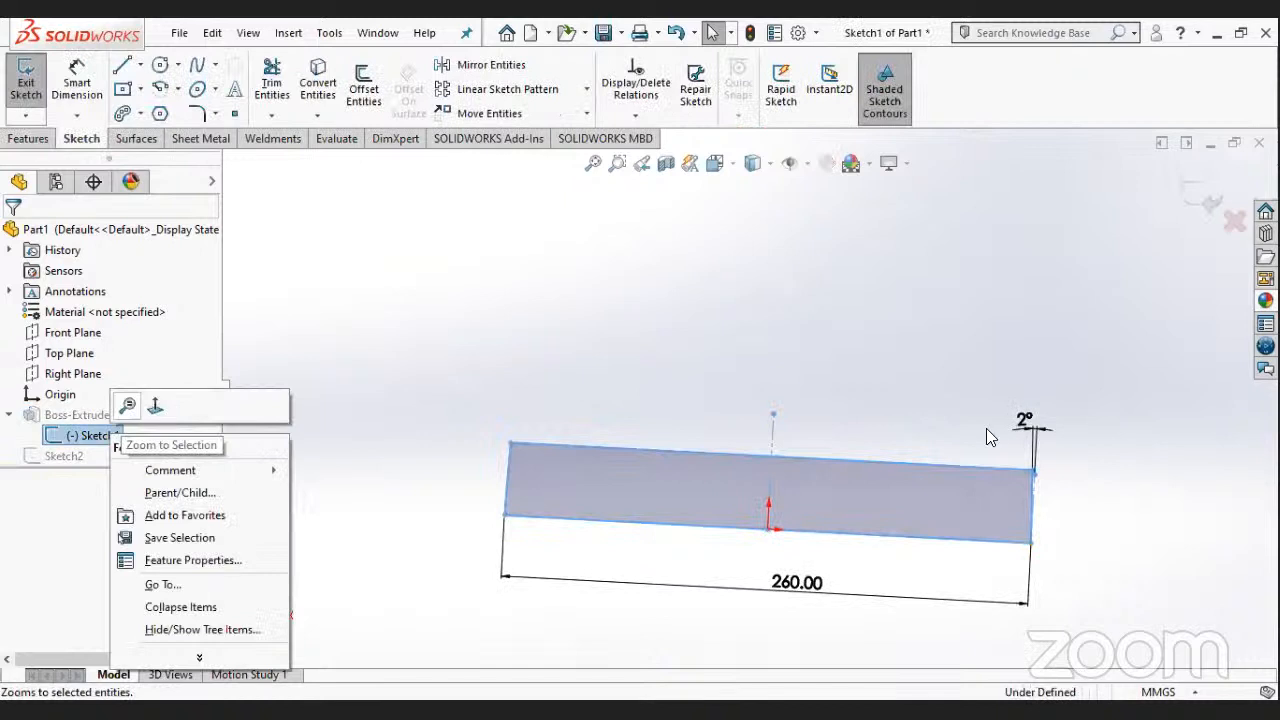
left_click(155, 405)
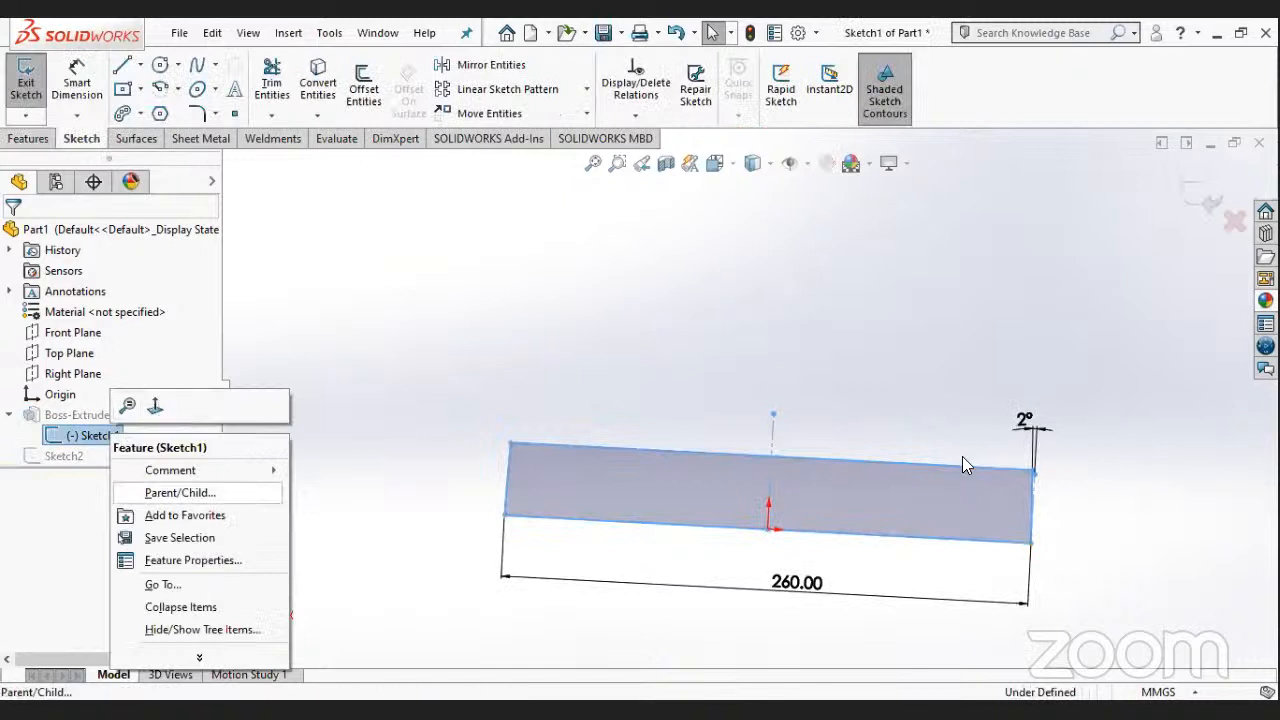
- Dimension the vertical height of the profile's right slanted side as 22 mm
left_click(88, 86)
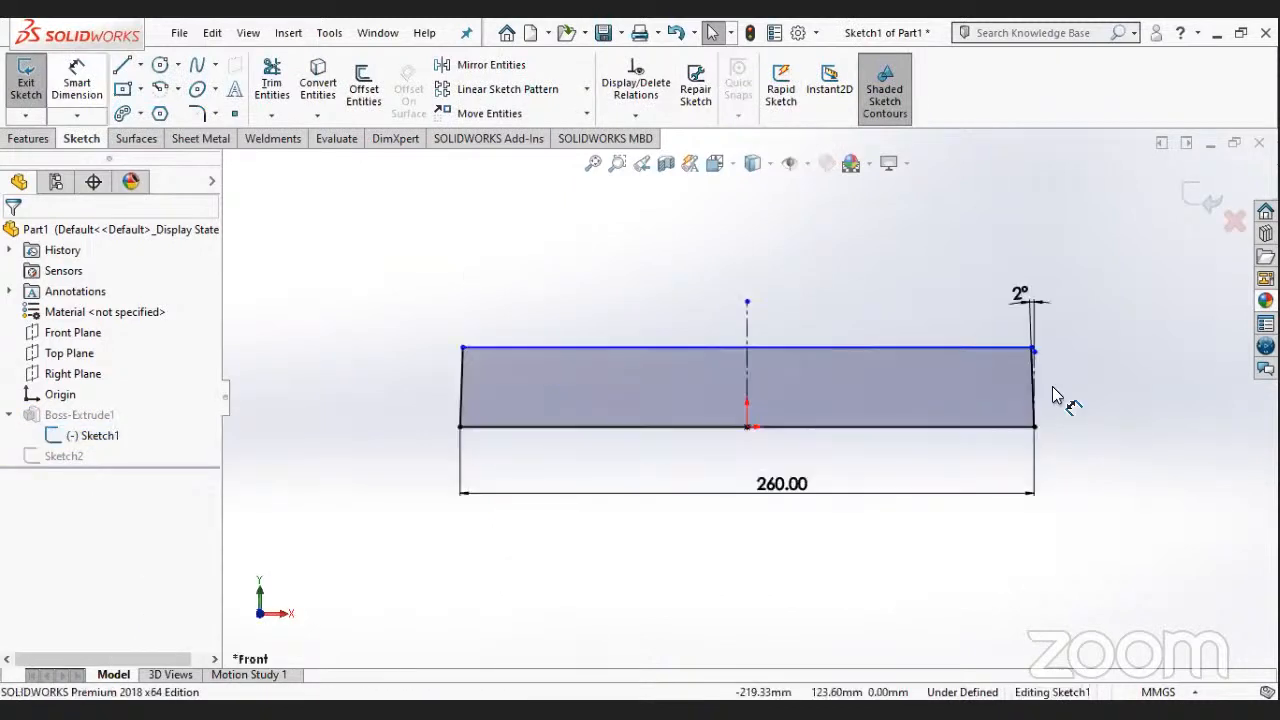
left_click(1032, 380)
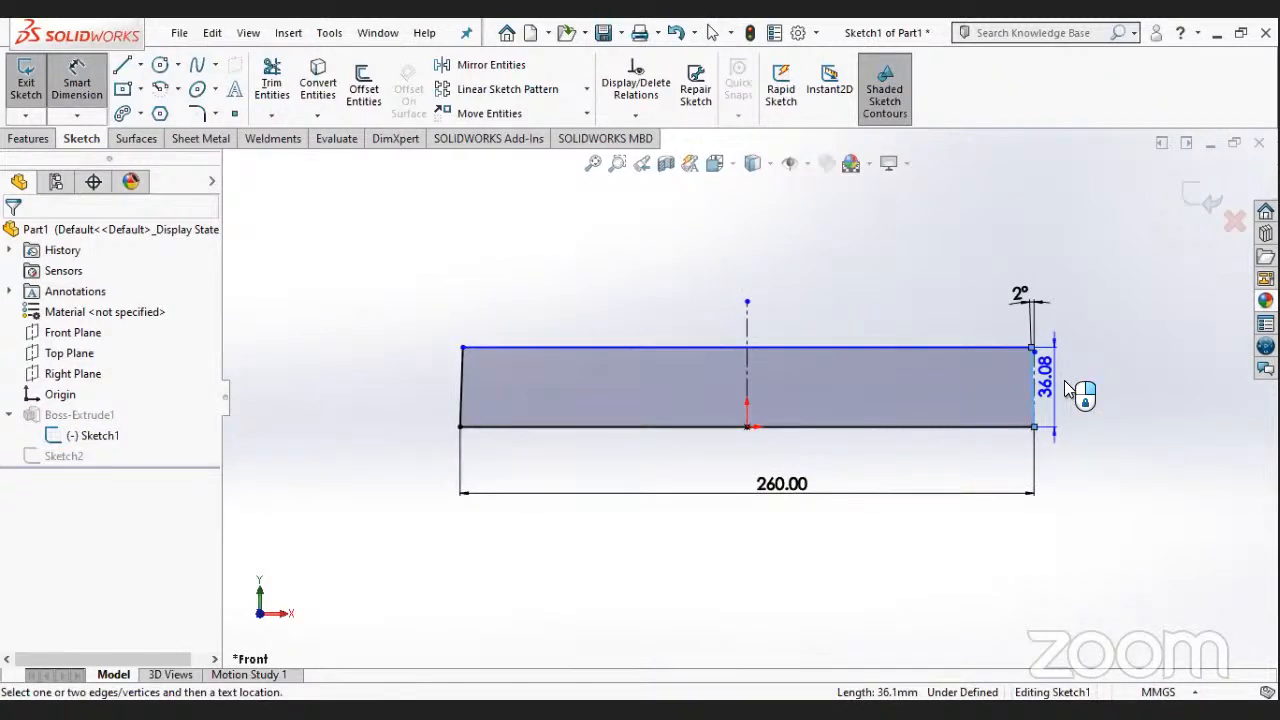
left_click(1066, 389)
type("22")
key("Return")
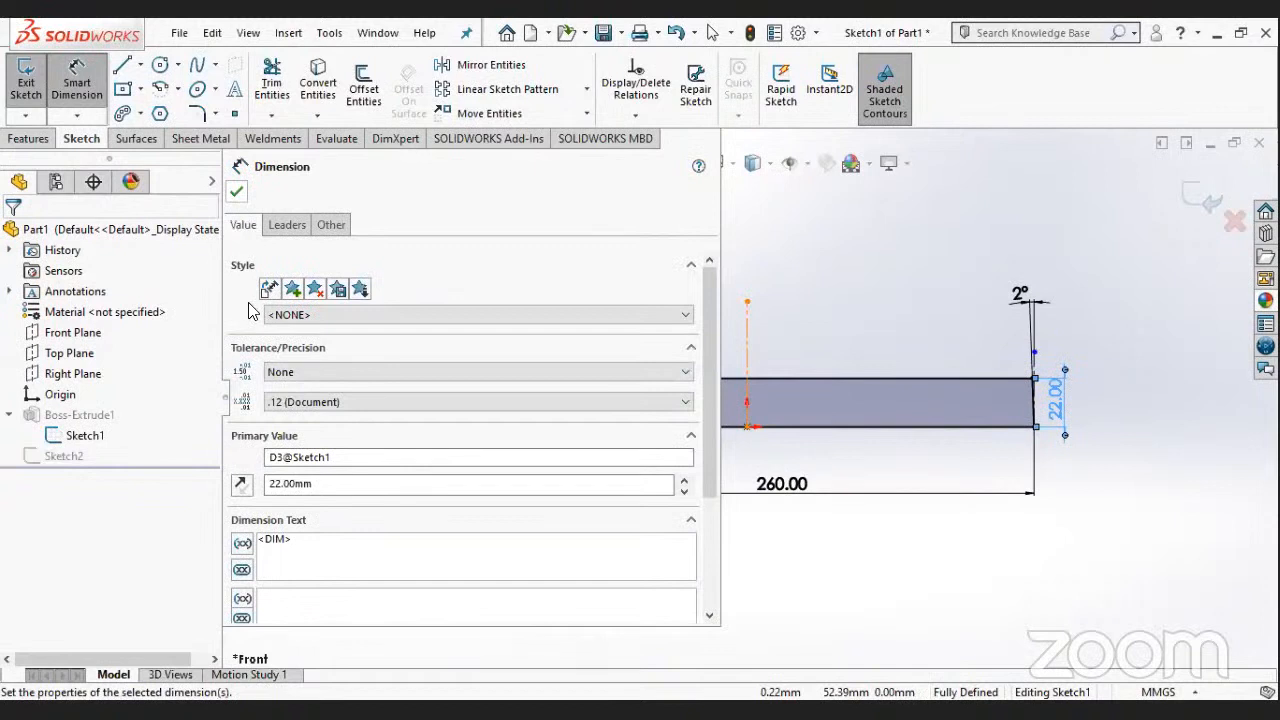
- Leave the block's profile sketch and reopen the arc sketch (Sketch2) for editing
key("Escape")
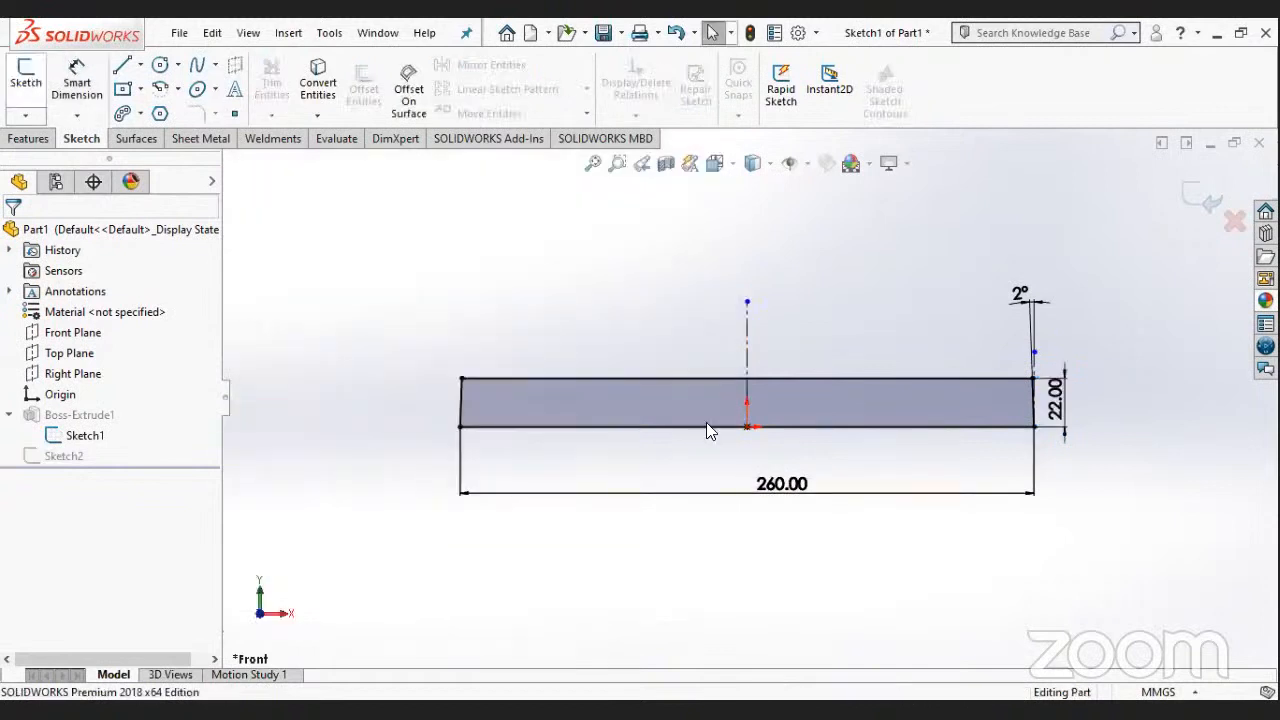
right_click(64, 457)
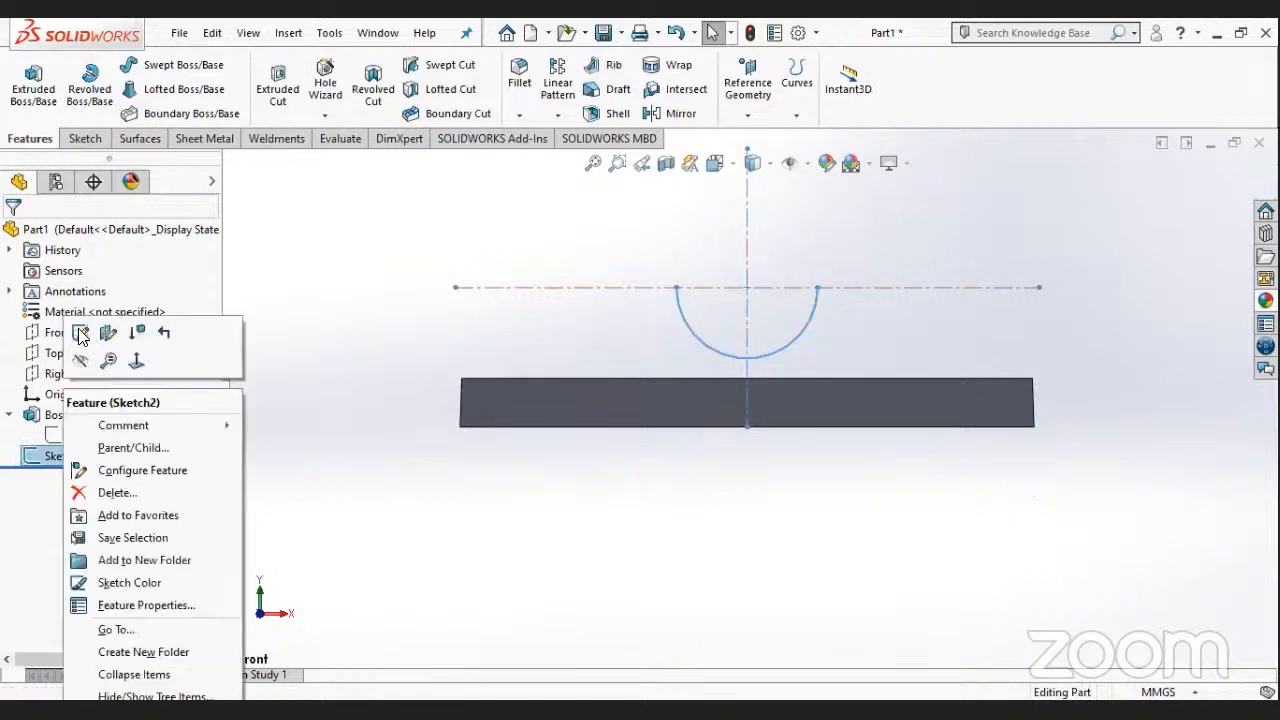
left_click(80, 338)
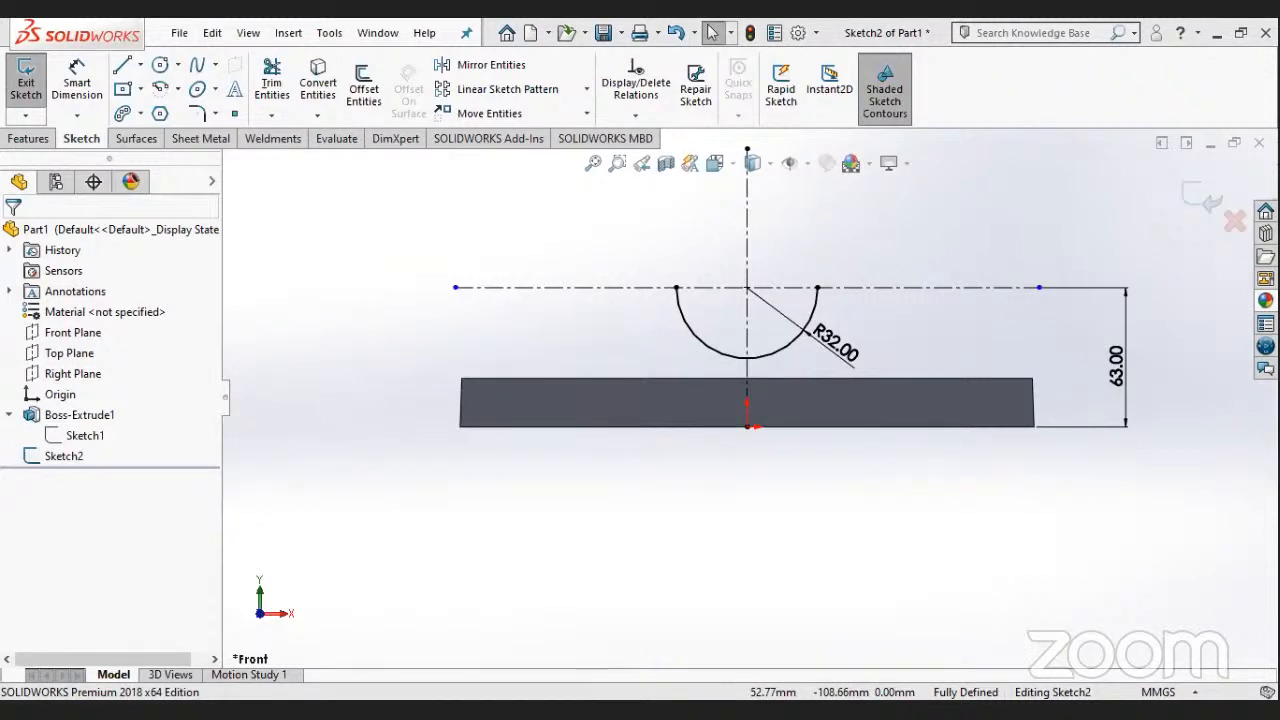
- Sketch a vertical line about 53 mm long, rising from the horizontal centerline just outside the arc's right end
scroll(756, 246, "down", 2)
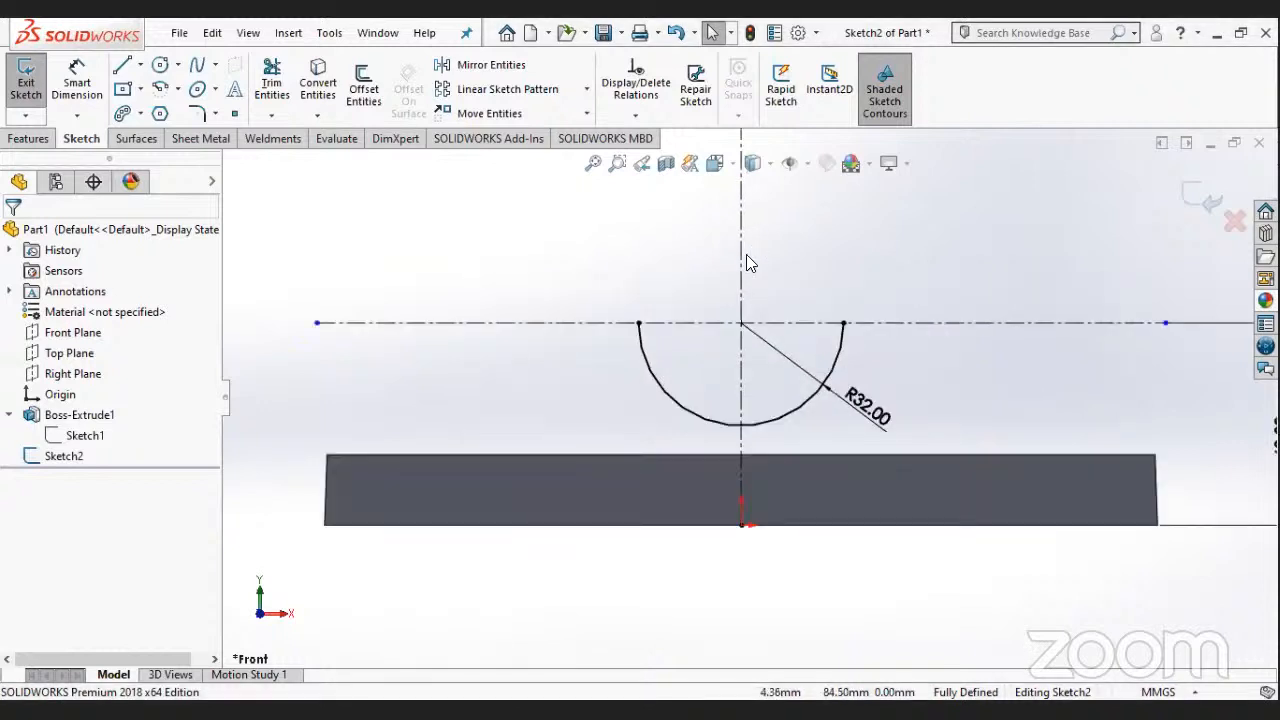
left_click(124, 65)
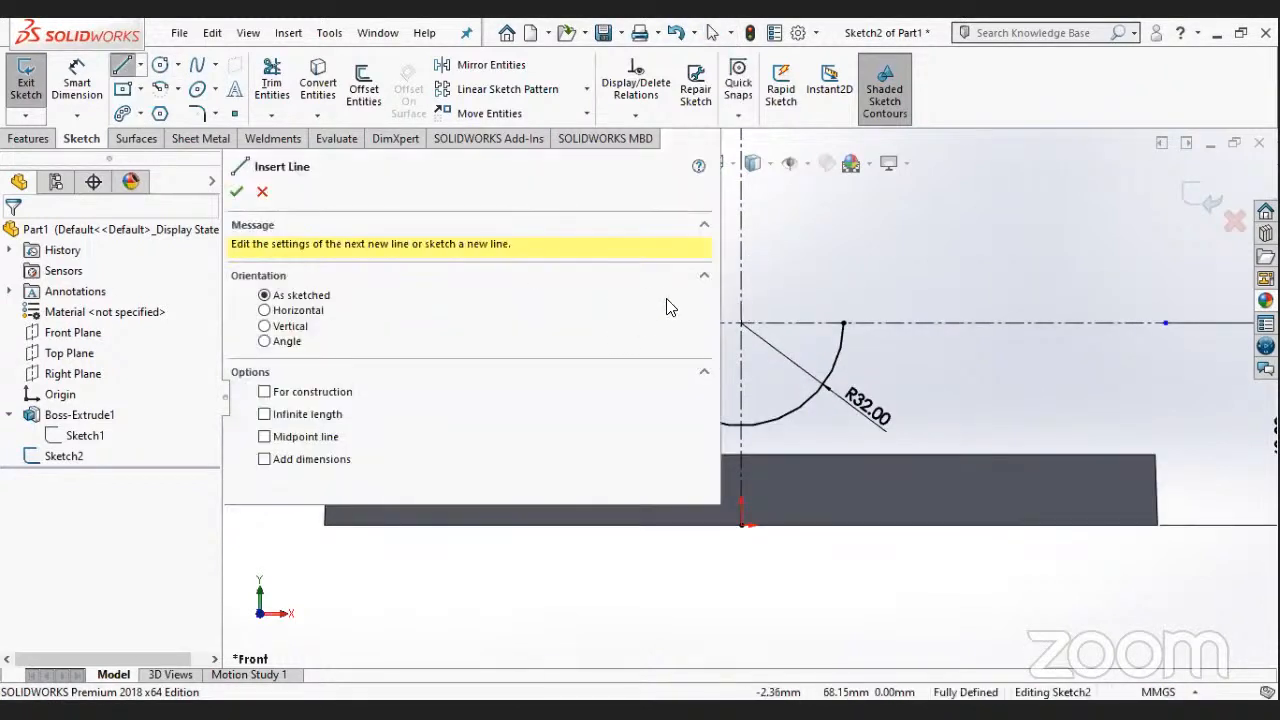
left_click(862, 321)
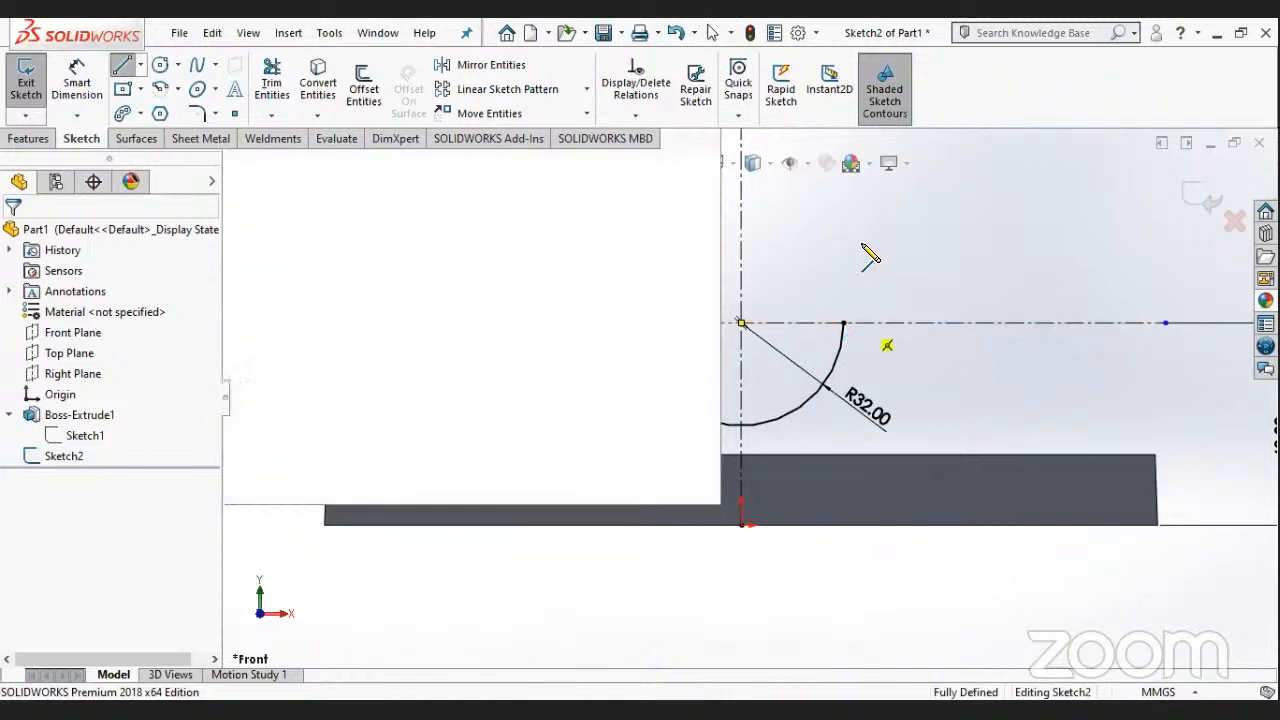
scroll(867, 249, "up", 2)
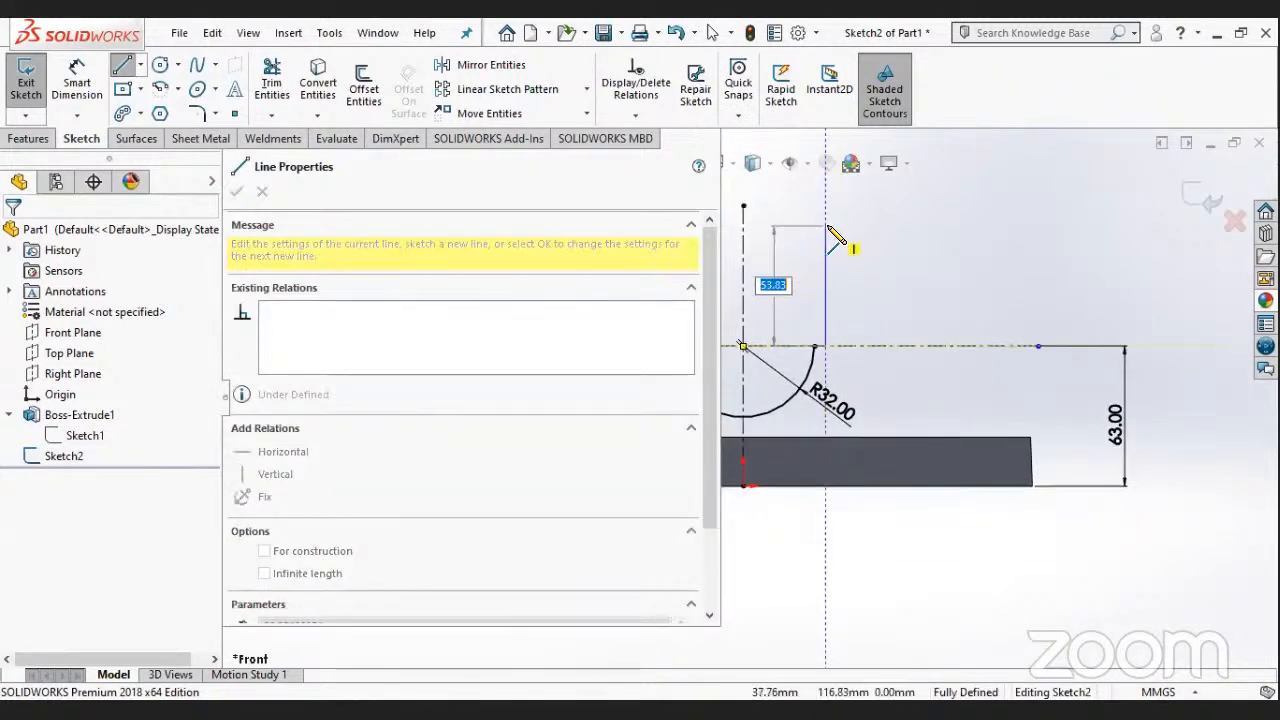
left_click(825, 227)
key("Escape")
- Dimension the vertical line's length as 25 mm and its distance from the vertical centerline as 36 mm
left_click(77, 80)
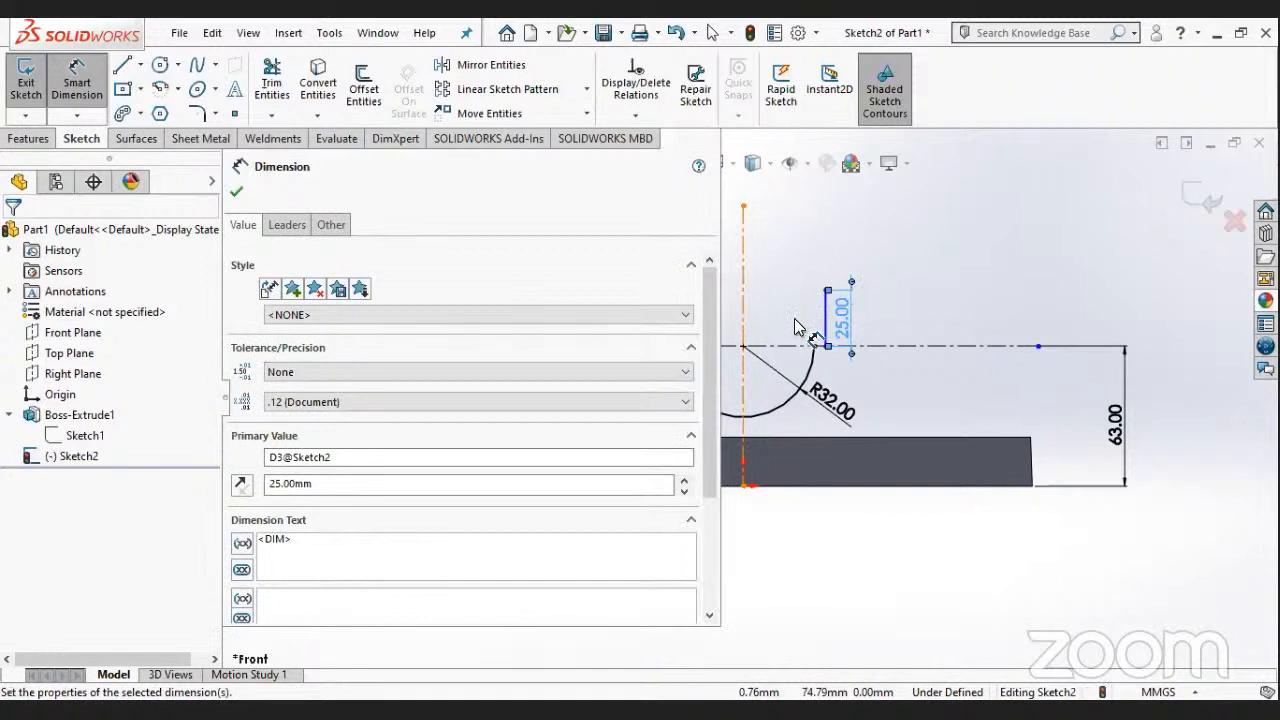
left_click(744, 321)
left_click(824, 325)
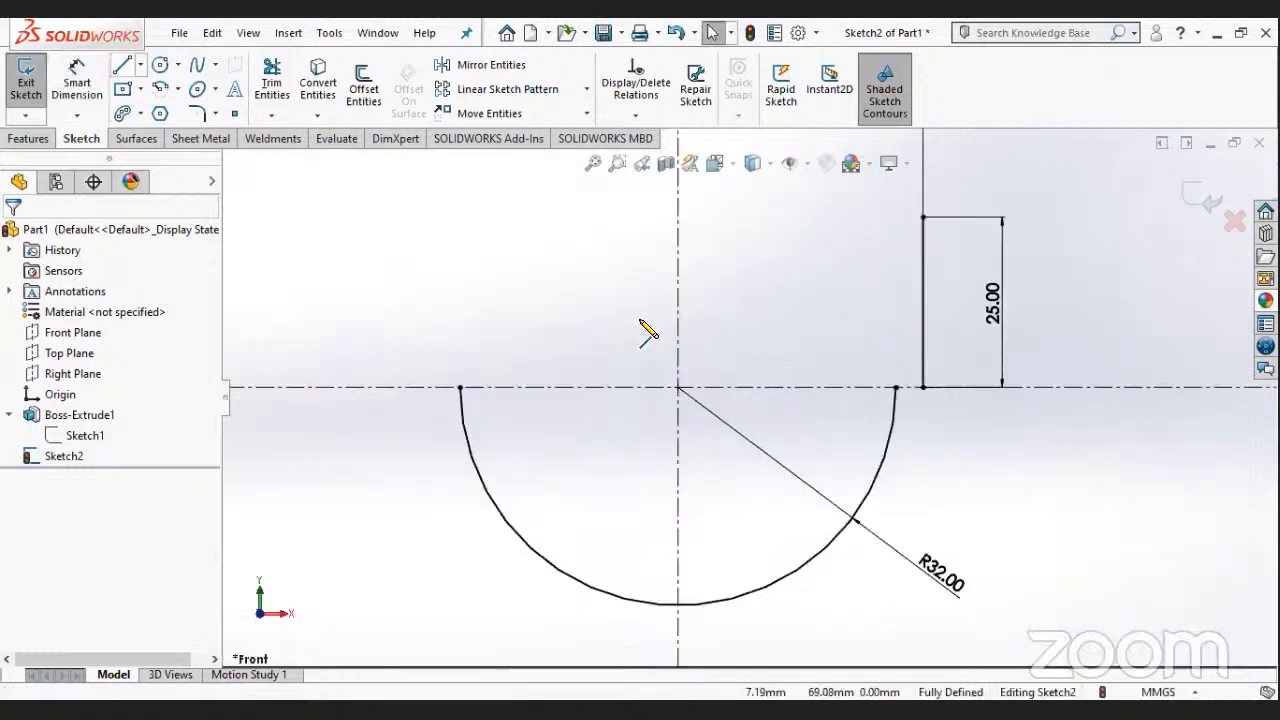
- Sketch a short horizontal line joining the arc's right end to the lower end of the vertical line
left_click(896, 388)
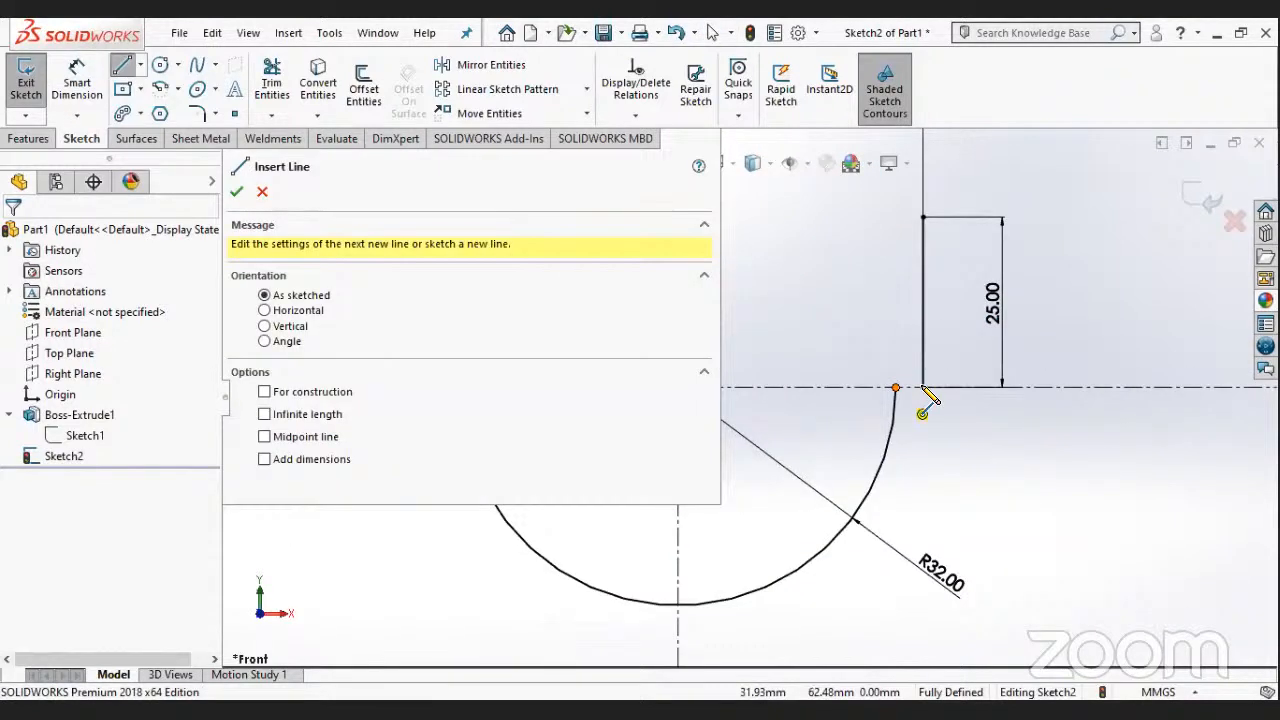
left_click(922, 387)
key("Escape")
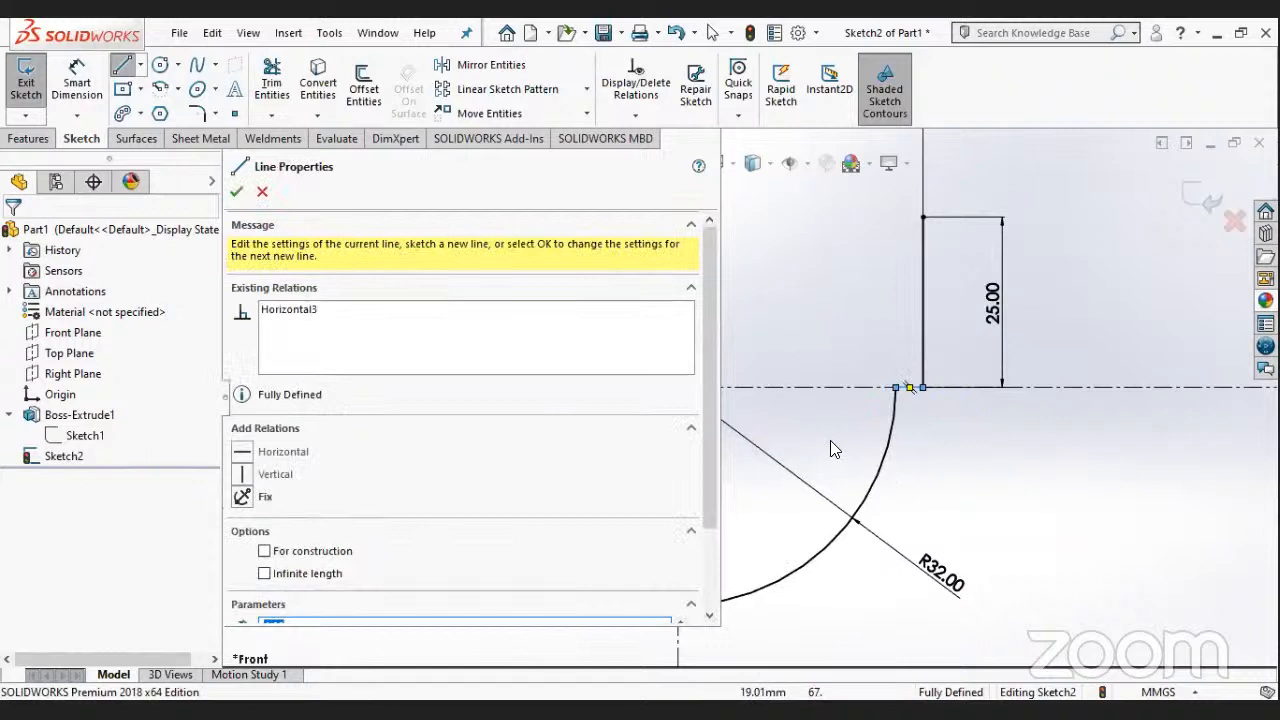
key("Escape")
scroll(845, 443, "up", 4)
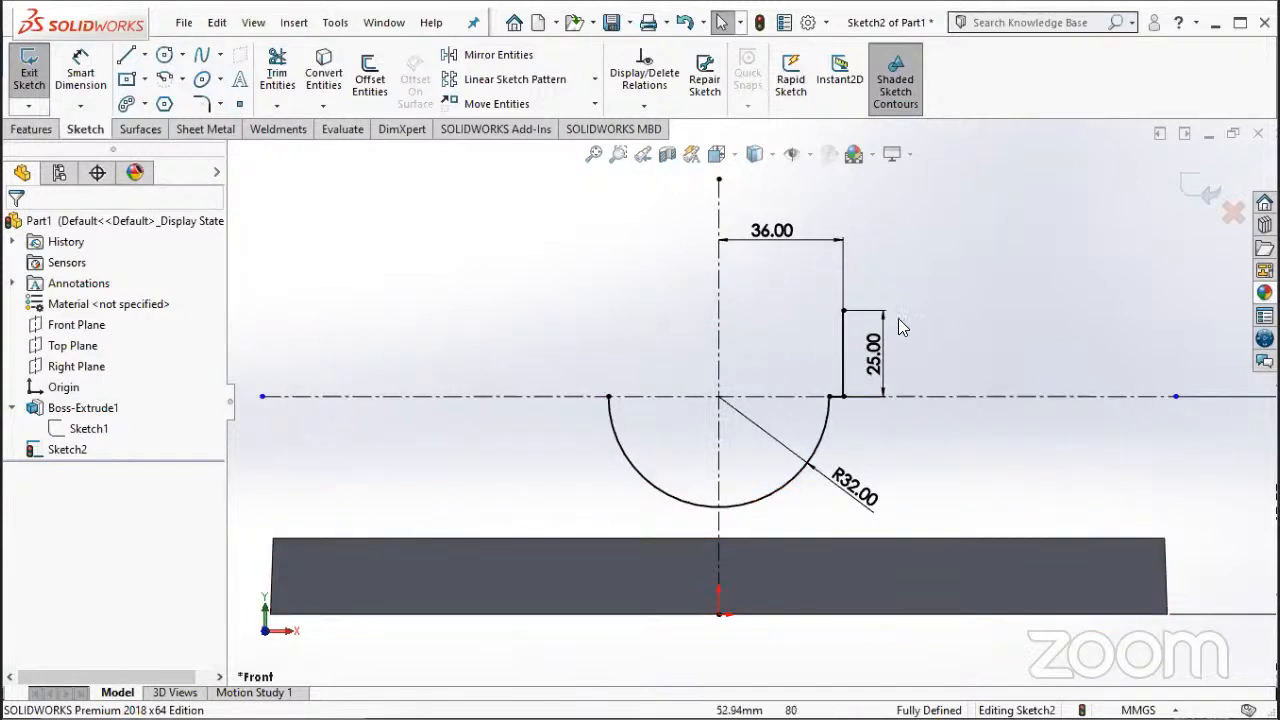
- Mirror the 25 mm vertical line and the short horizontal line about the vertical centerline
left_click(500, 58)
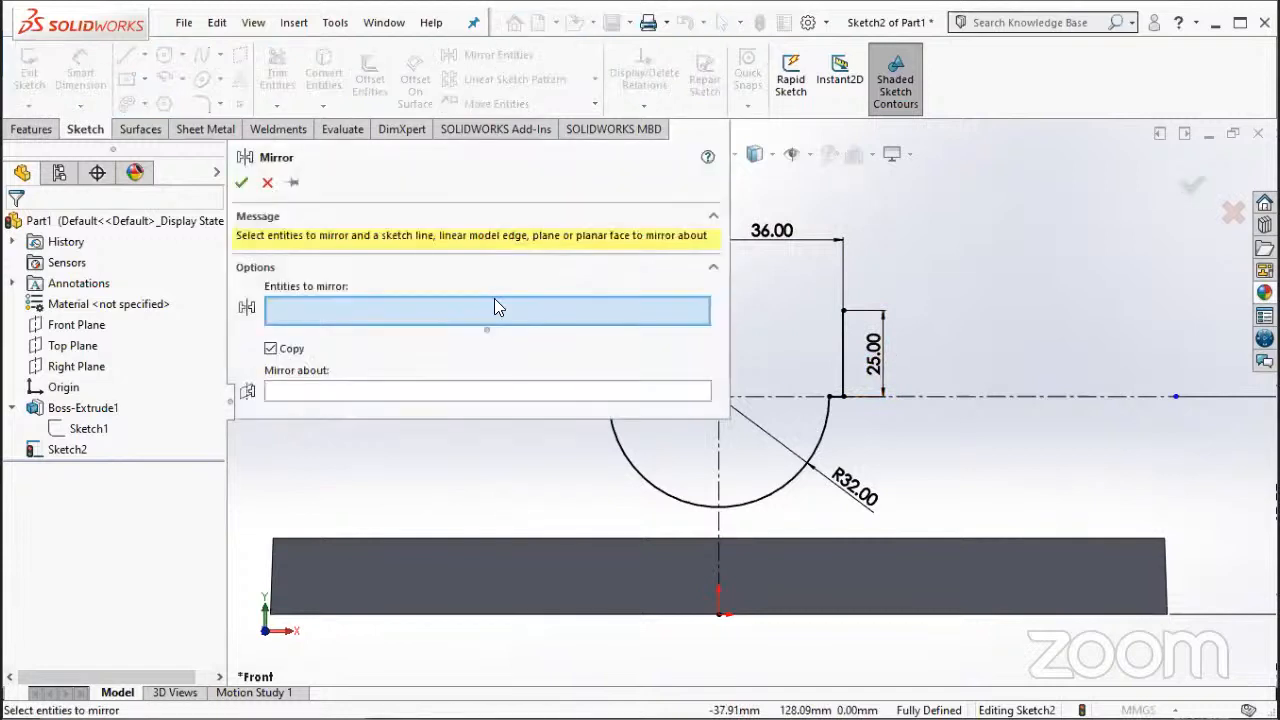
left_click(844, 355)
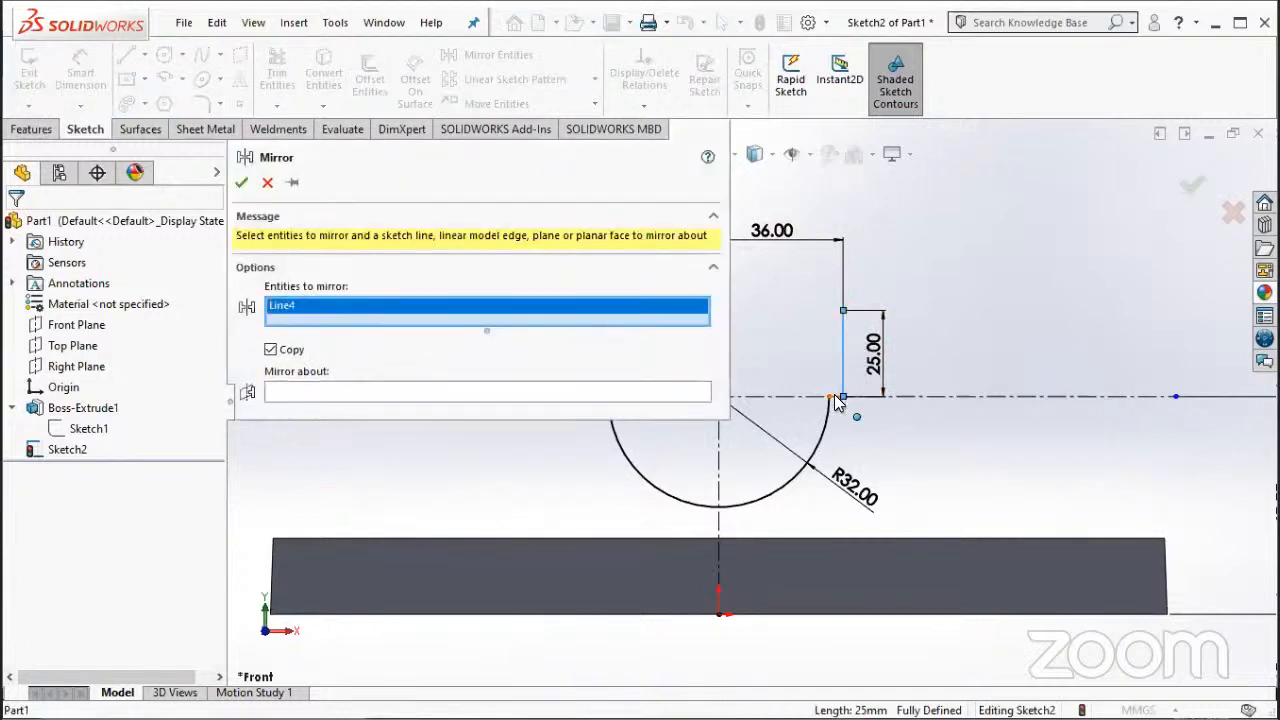
scroll(830, 398, "down", 2)
left_click(828, 397)
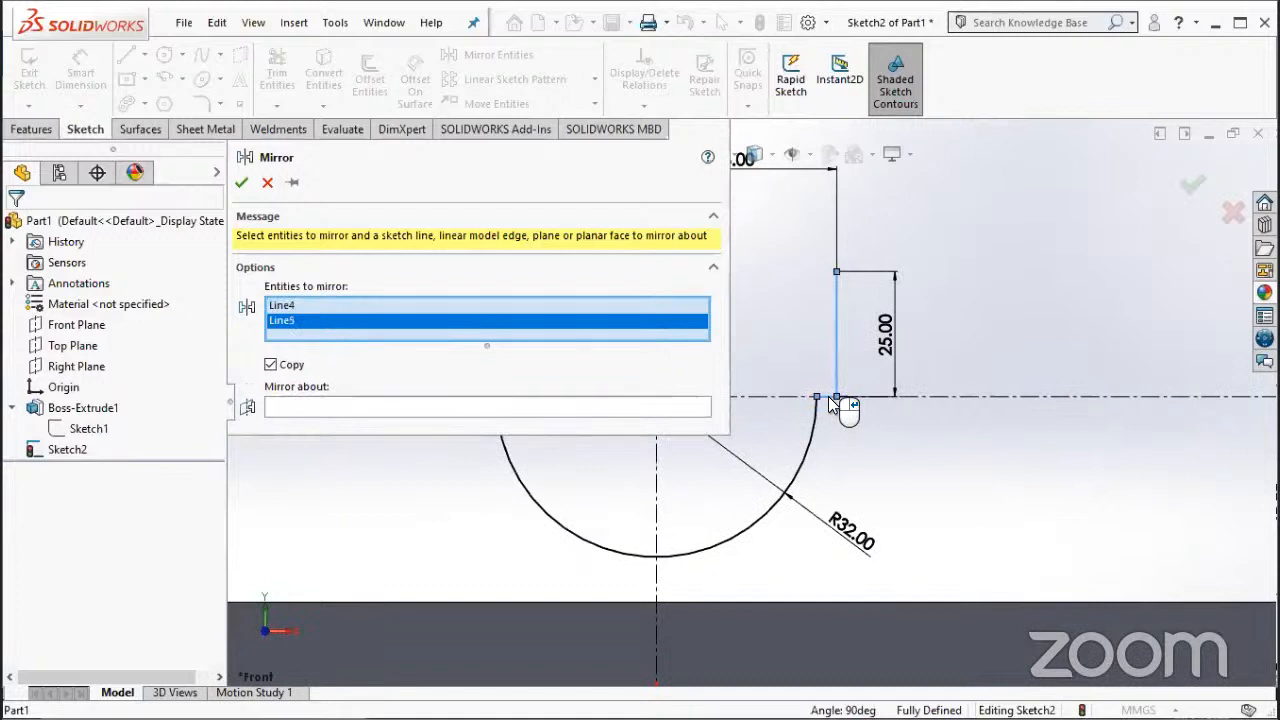
left_click(410, 405)
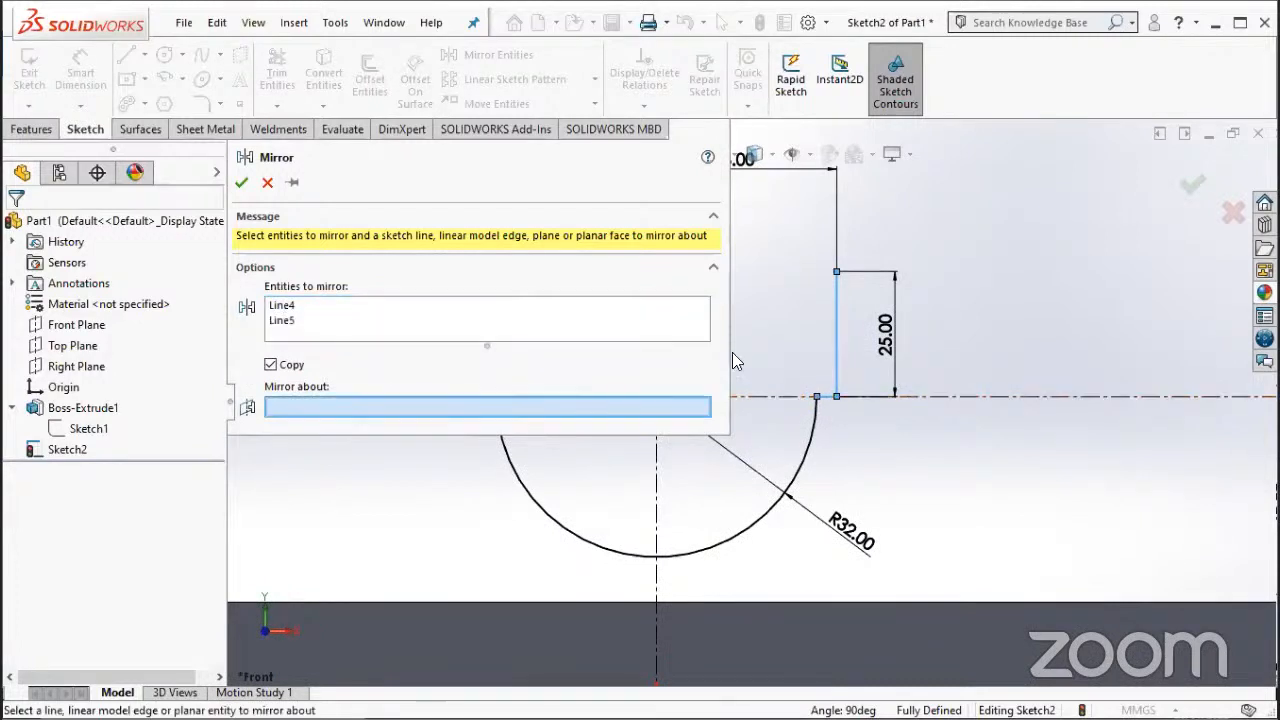
scroll(758, 343, "up", 2)
scroll(663, 449, "down", 3)
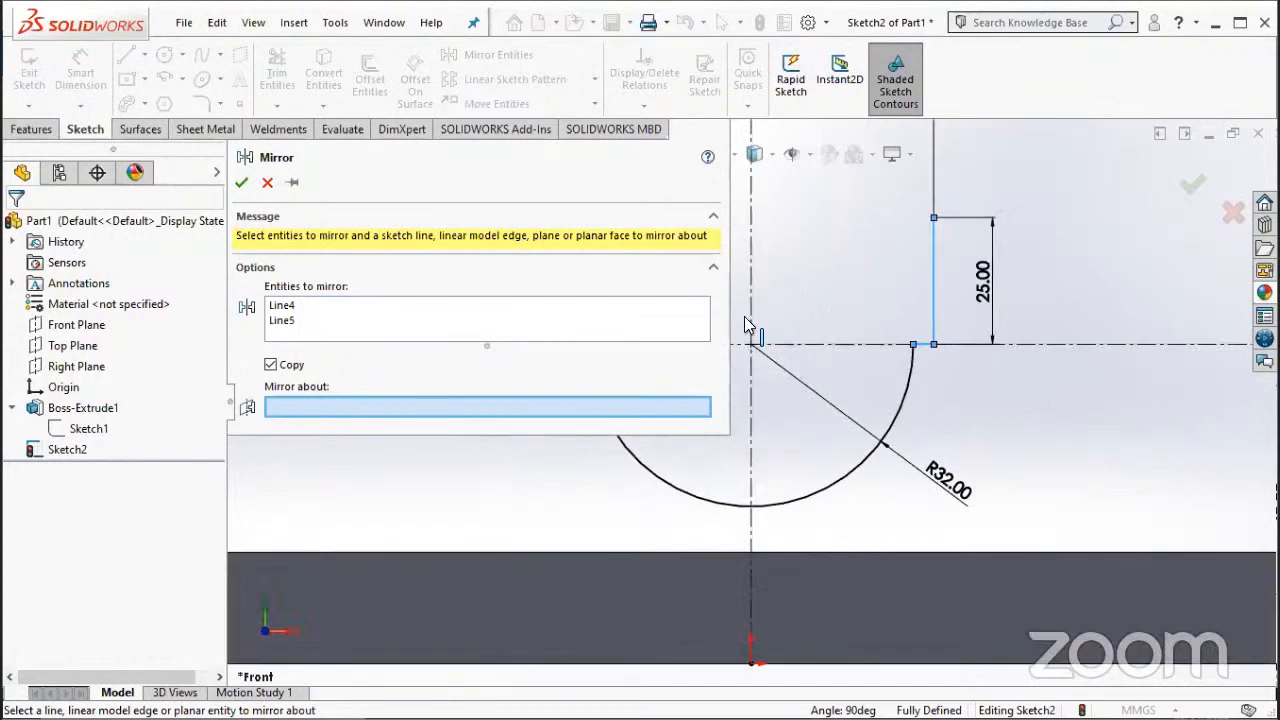
left_click(752, 326)
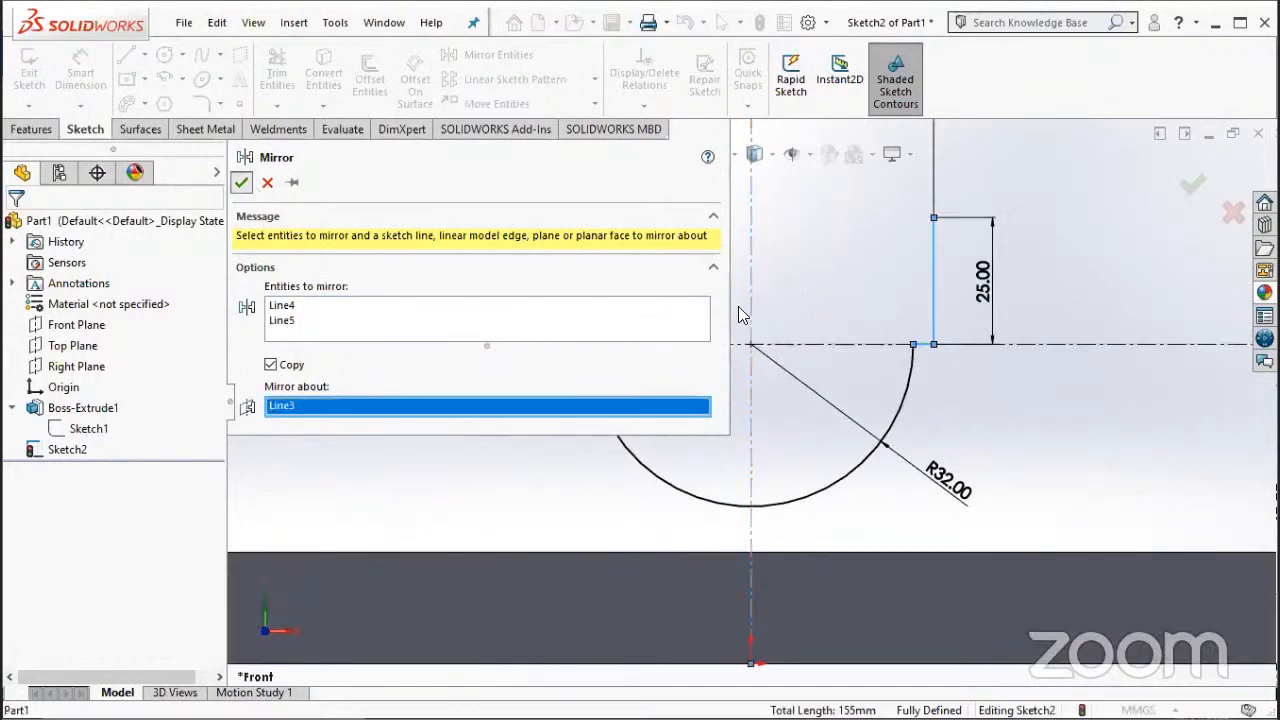
left_click(241, 182)
key("f")
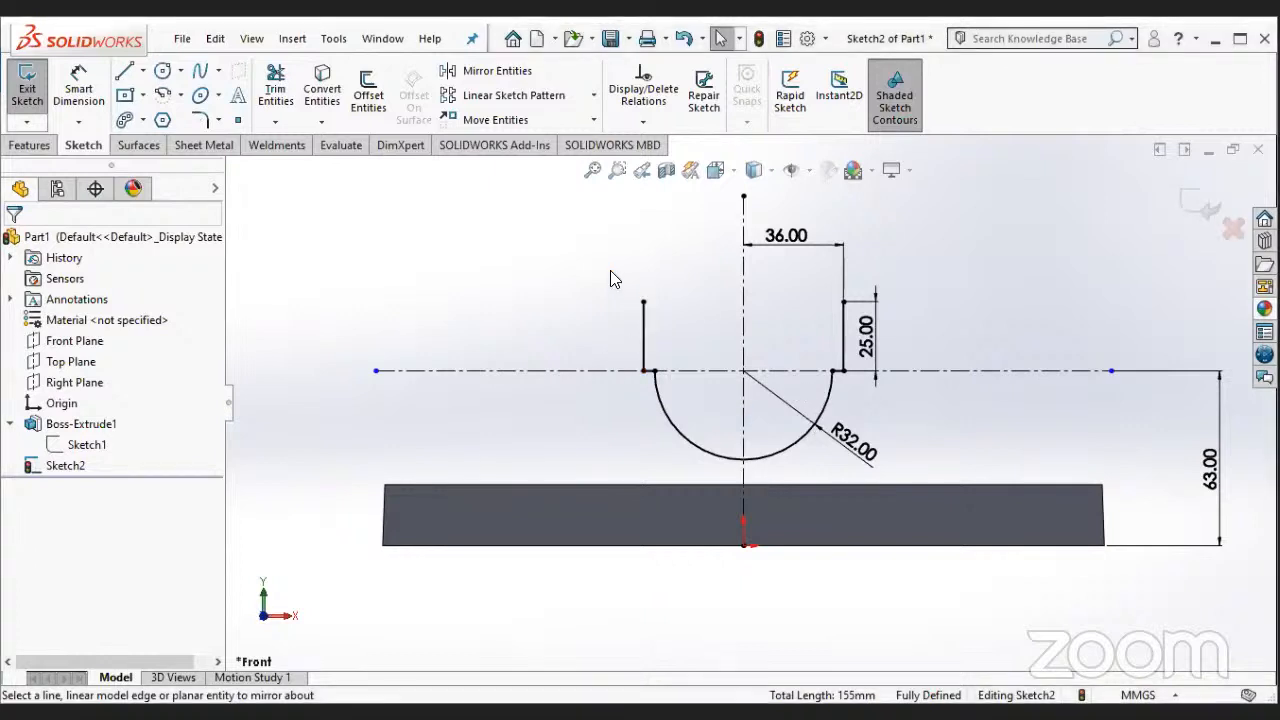
- Delete the arc and all the solid lines attached to its ends, including their associated dimensions
left_click_drag(610, 270, 874, 468)
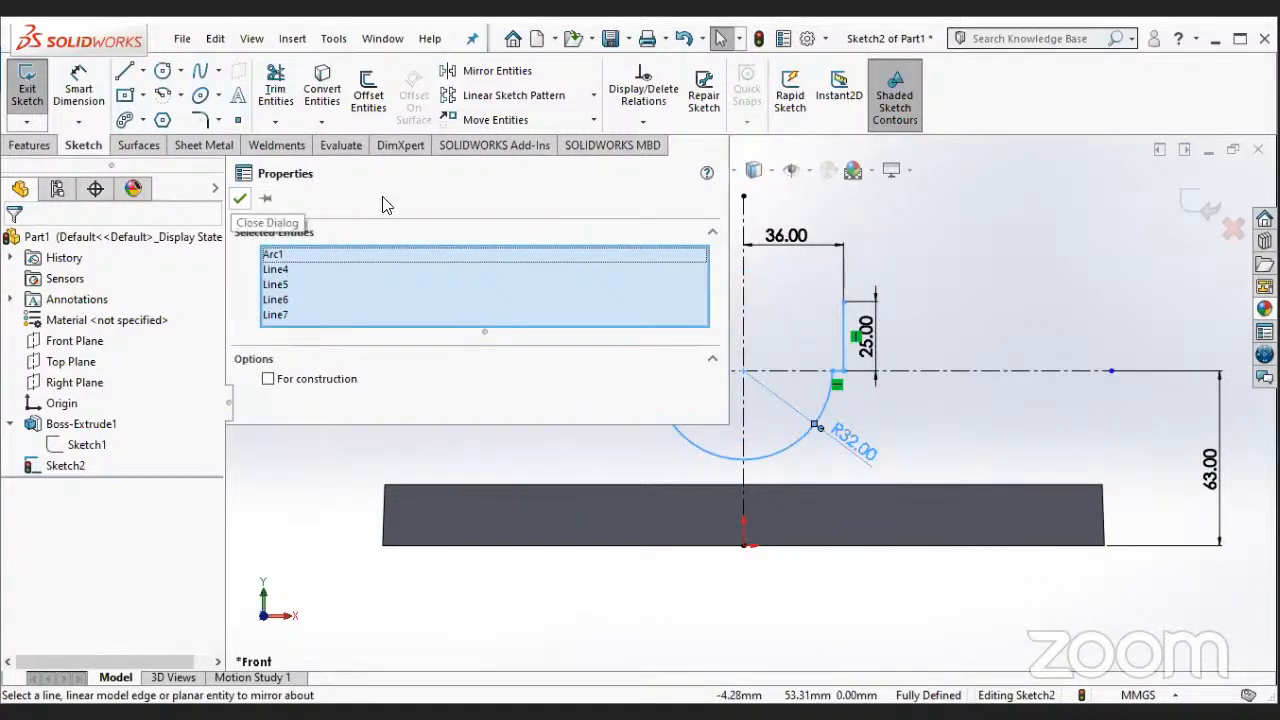
key("Delete")
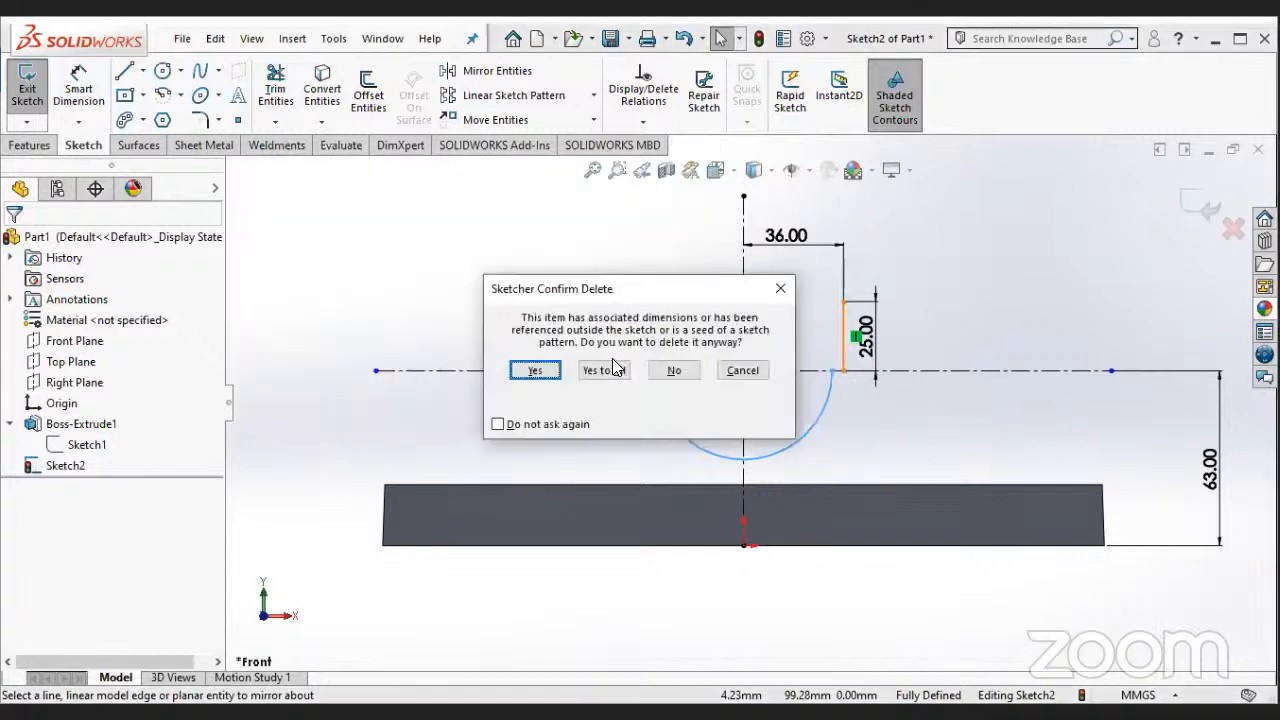
left_click(614, 370)
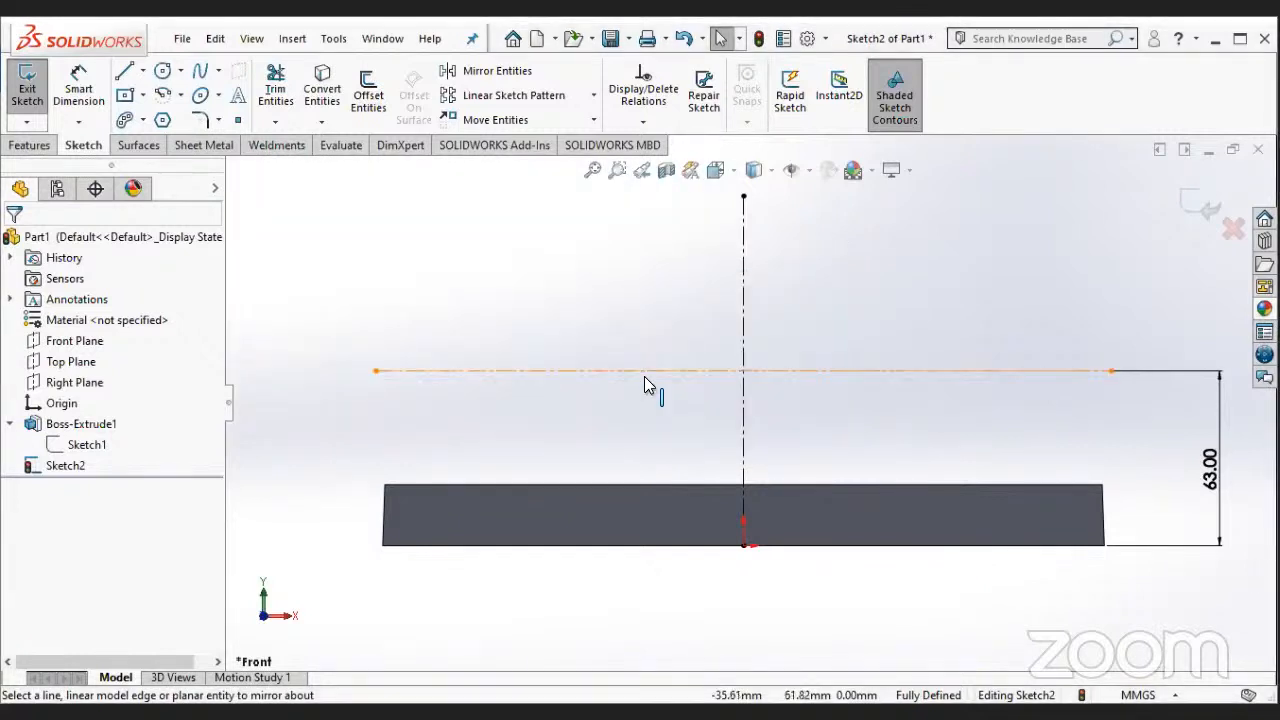
- Delete the horizontal and vertical centerlines from the sketch
right_click(668, 372)
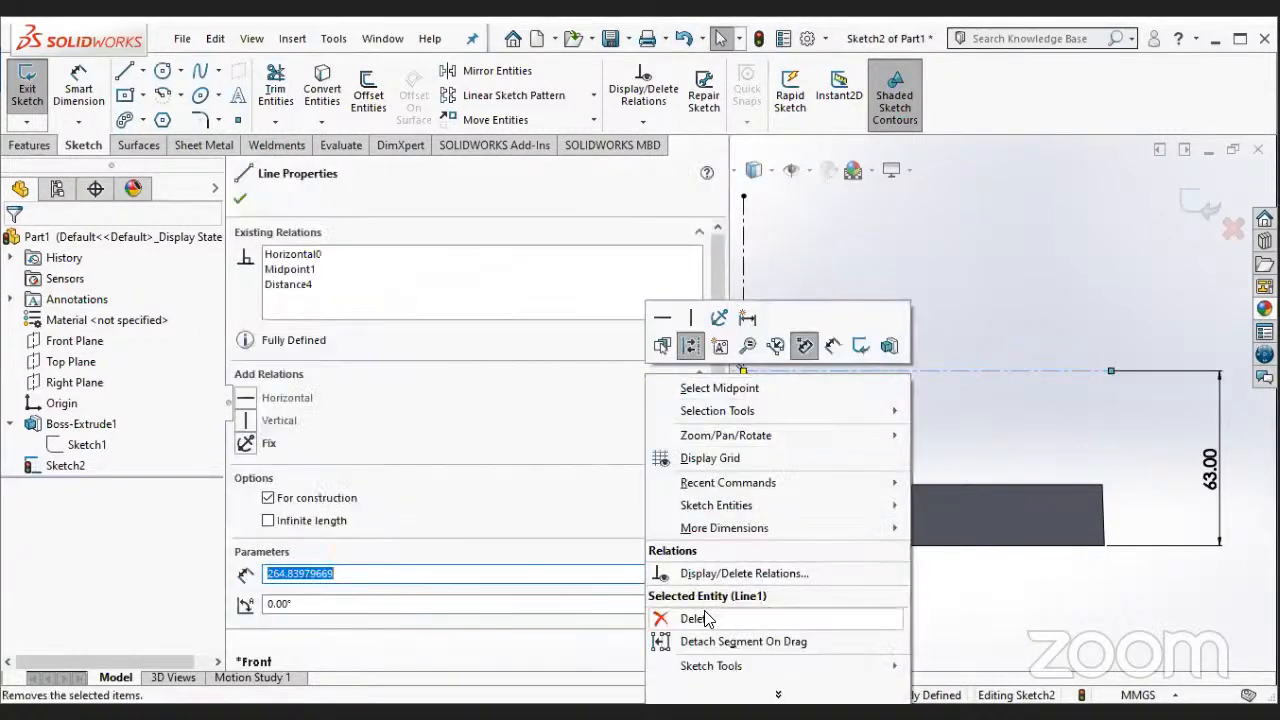
left_click(700, 619)
left_click(537, 371)
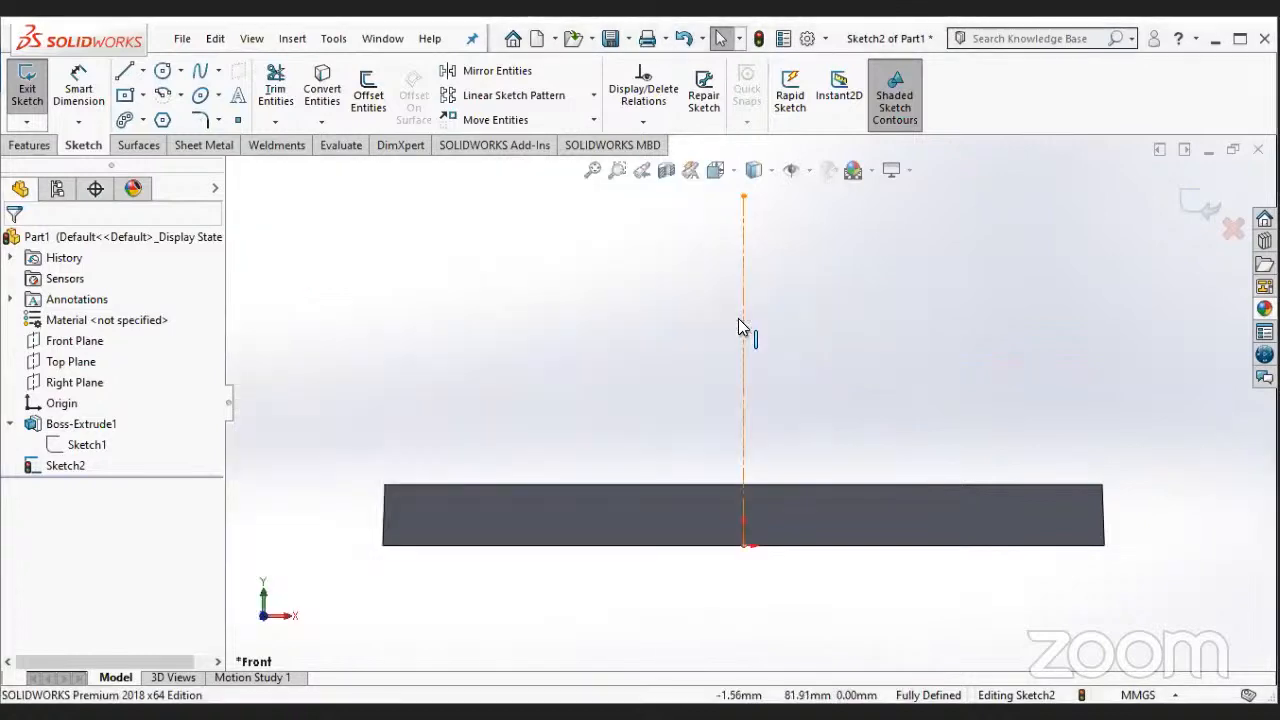
right_click(743, 325)
left_click(790, 563)
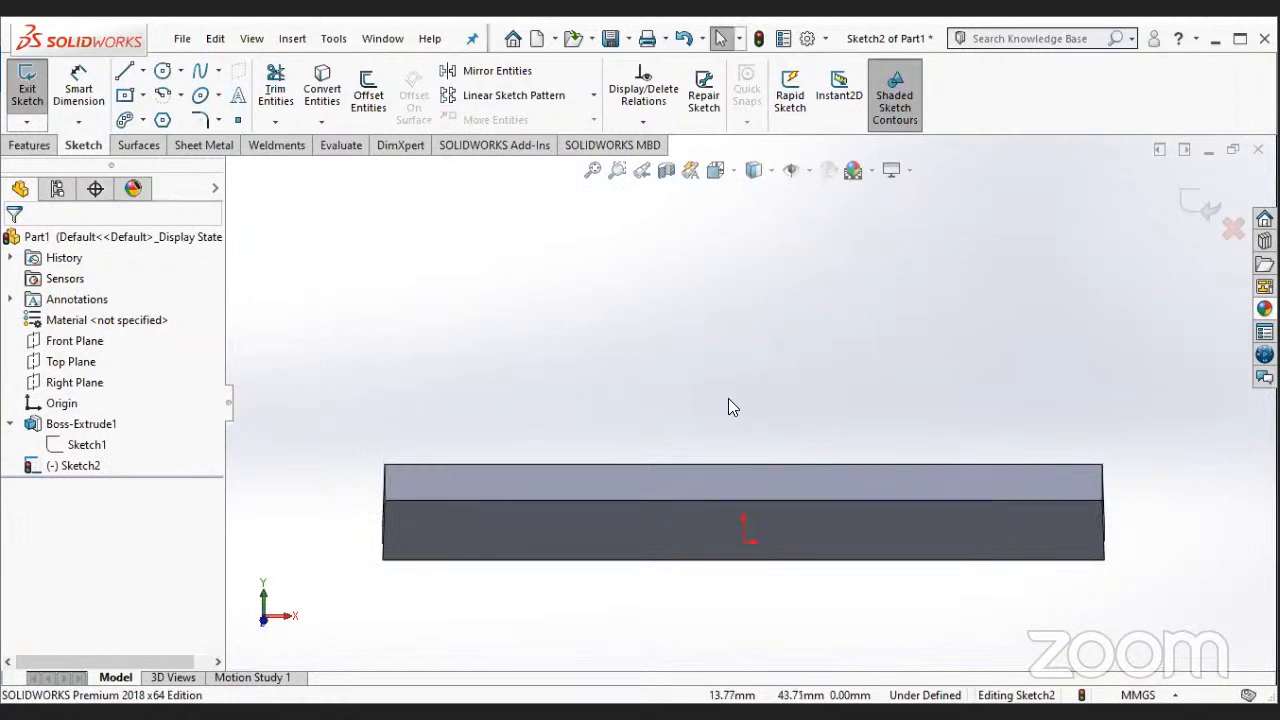
- Leave the emptied sketch and start a new sketch on the block's top face, viewed normal to it
middle_click_drag(728, 398, 726, 478)
left_click(728, 479)
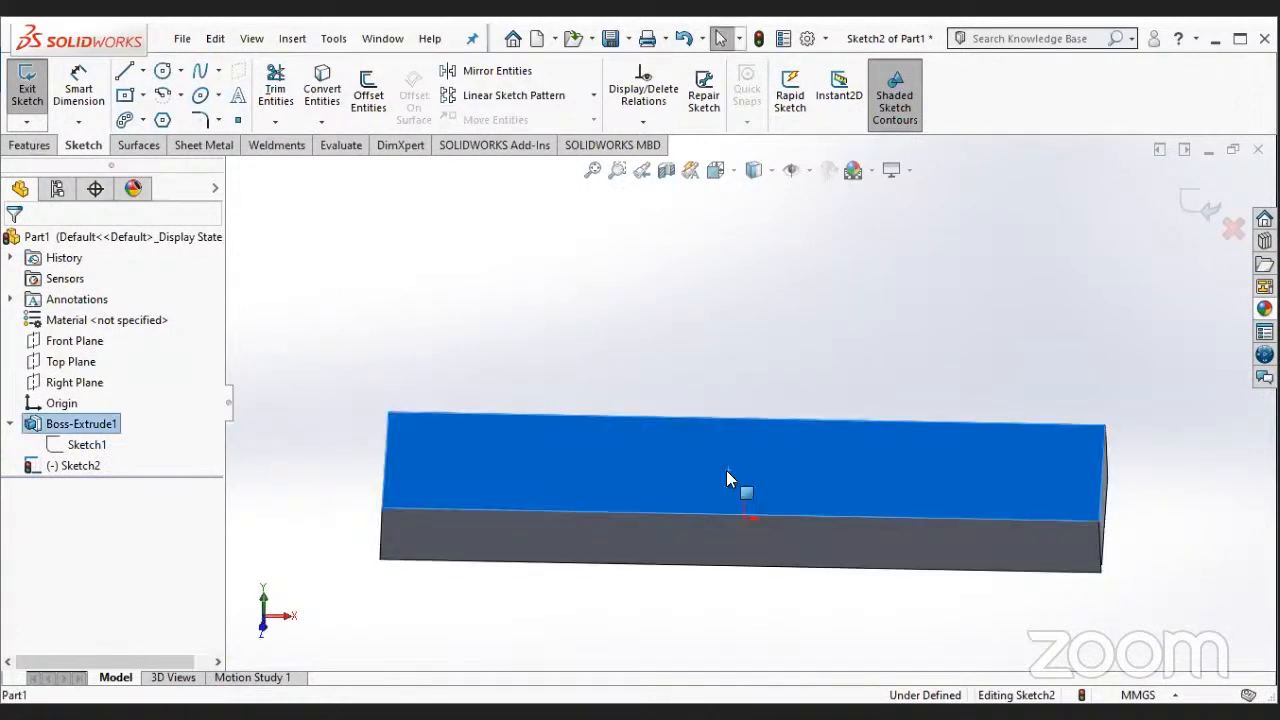
right_click(642, 452)
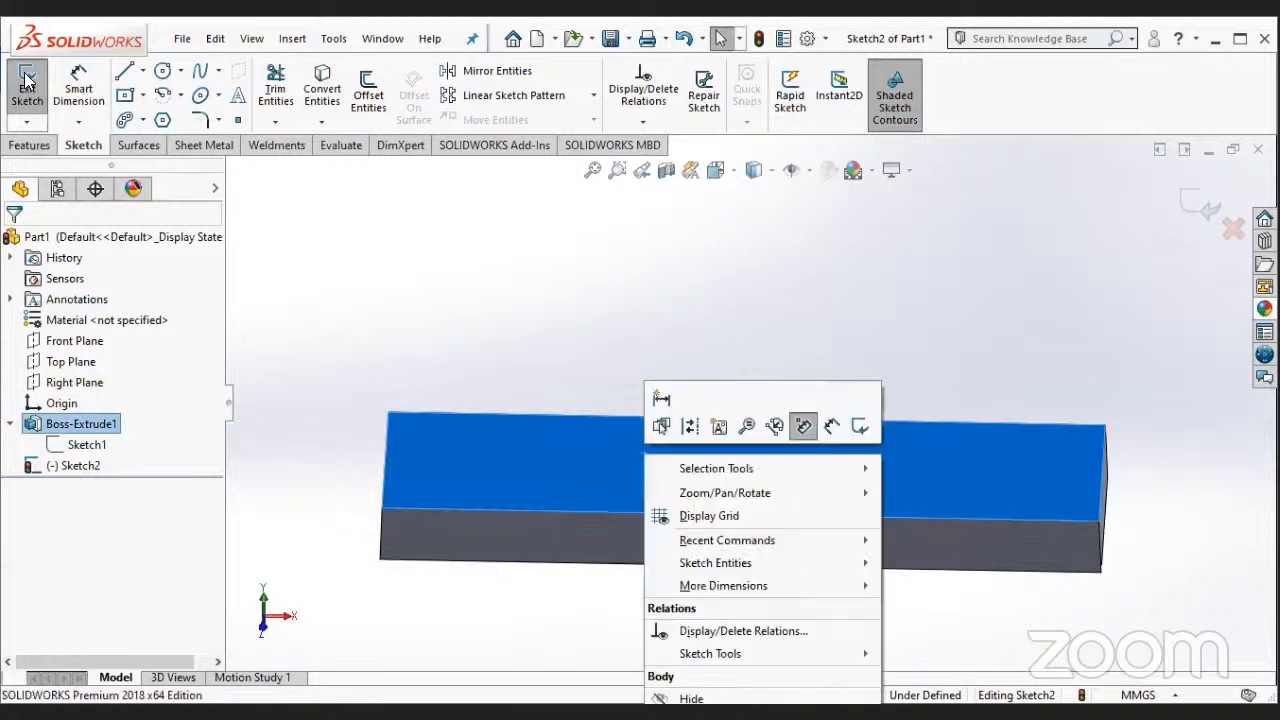
double_click(291, 403)
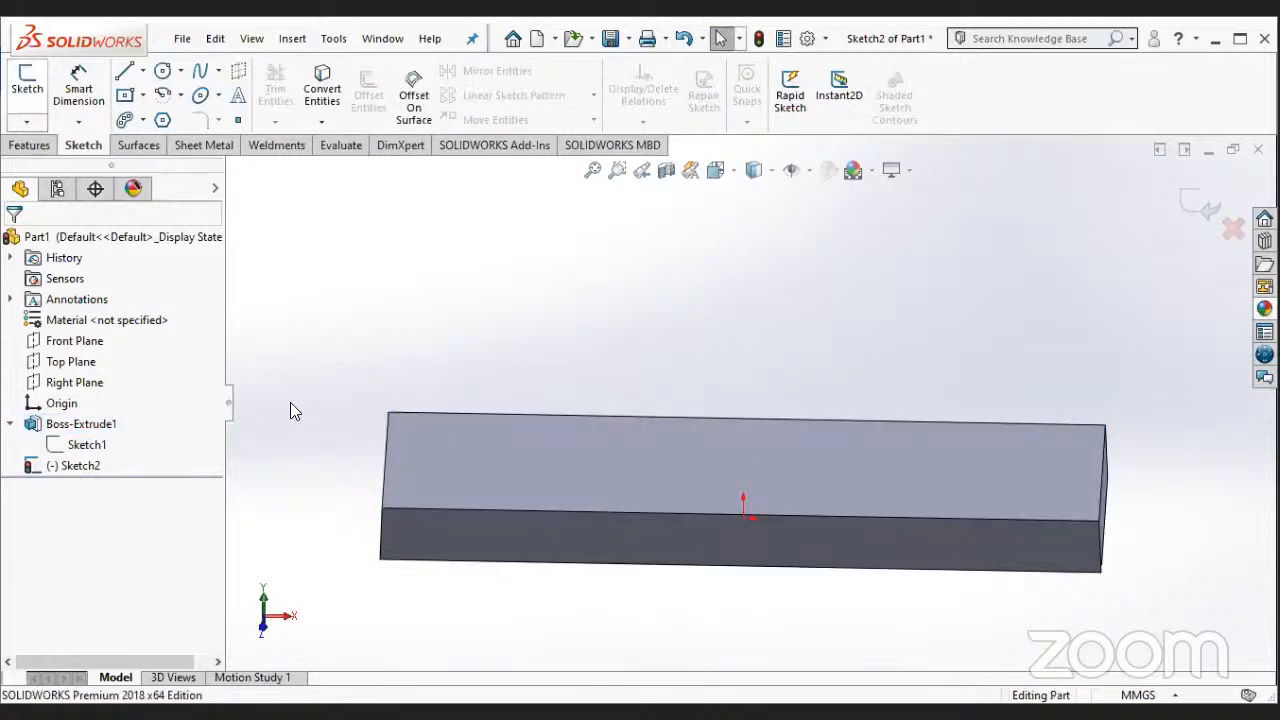
right_click(420, 466)
left_click(464, 274)
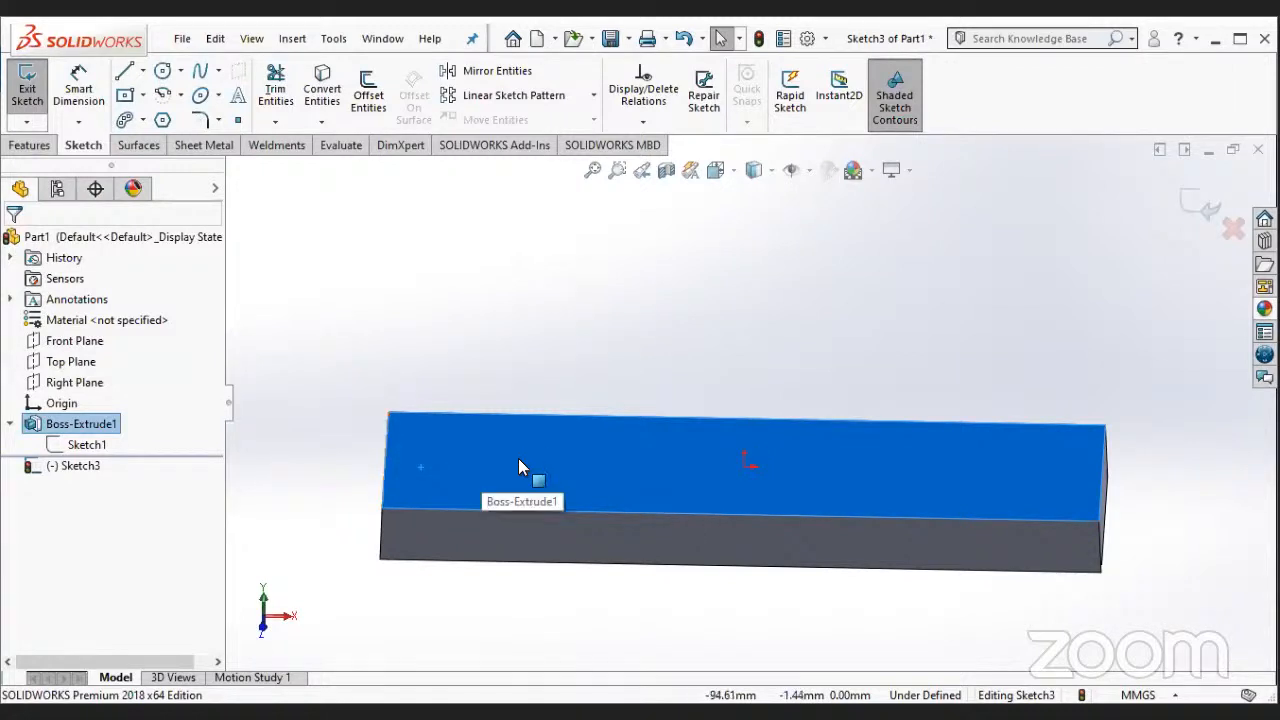
right_click(81, 465)
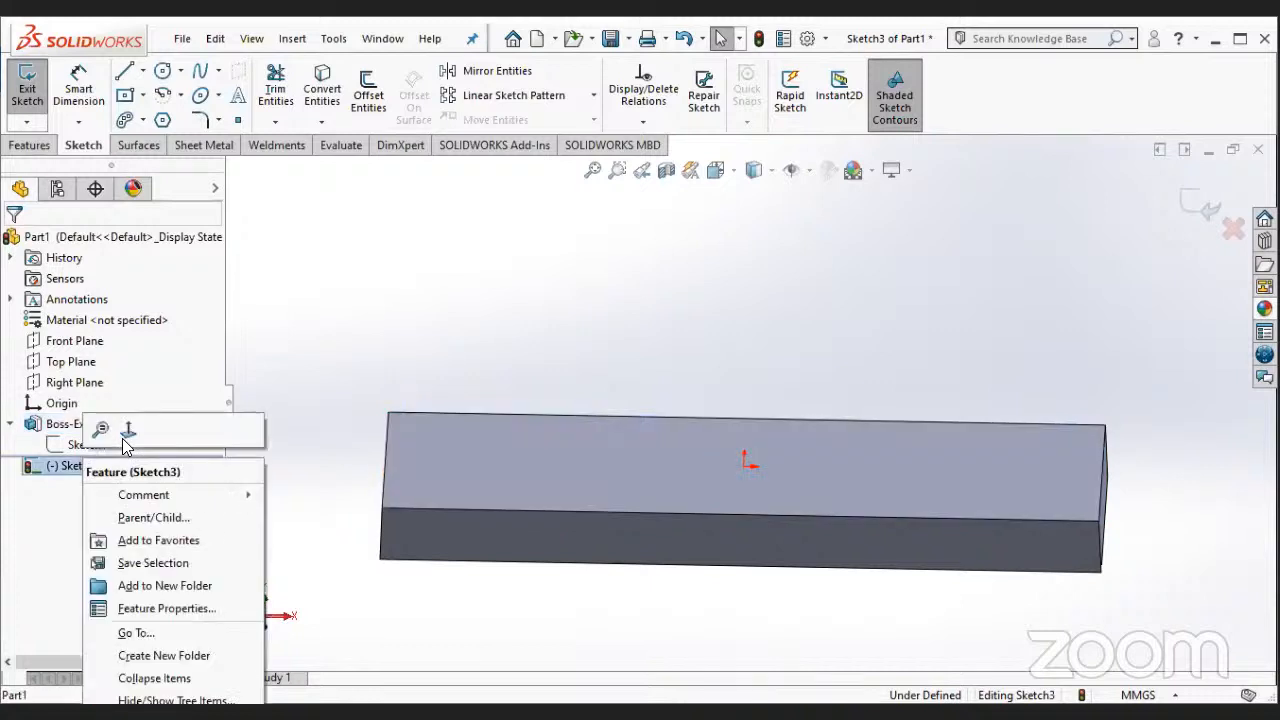
left_click(125, 437)
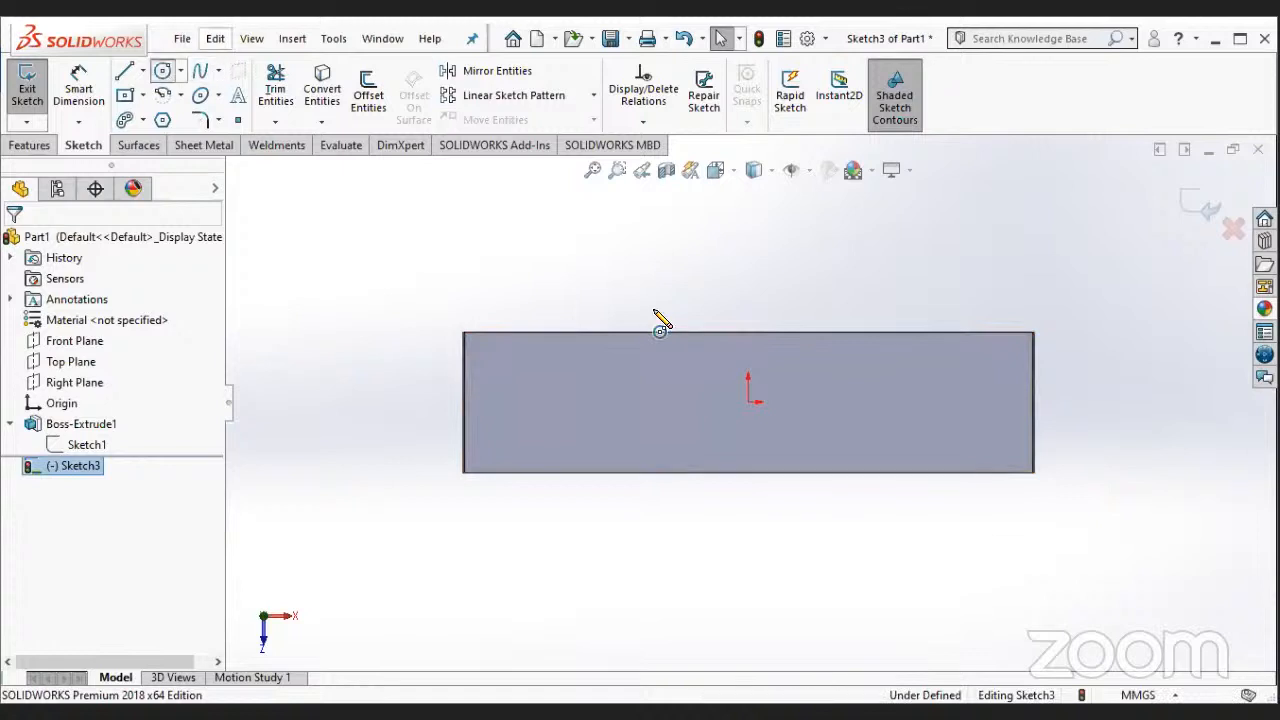
- Sketch a circle about 120 mm in diameter, centred on the origin of the top face
left_click(749, 402)
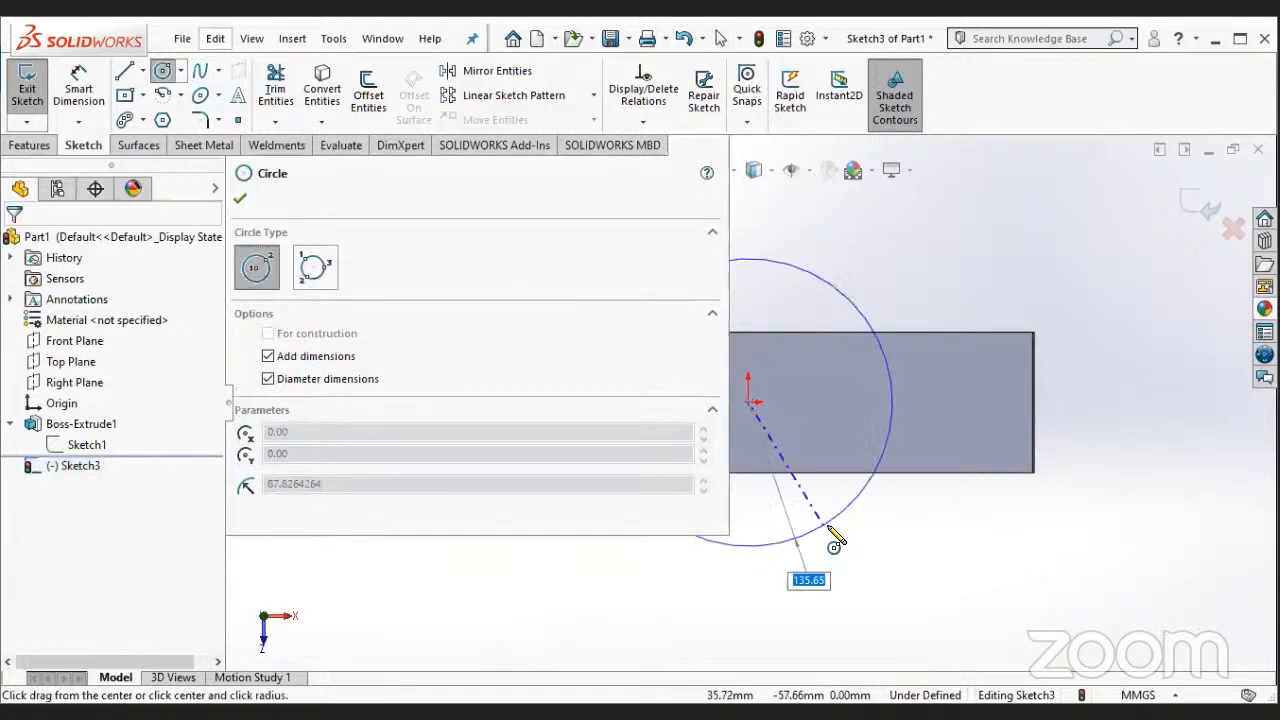
left_click(836, 284)
key("Escape")
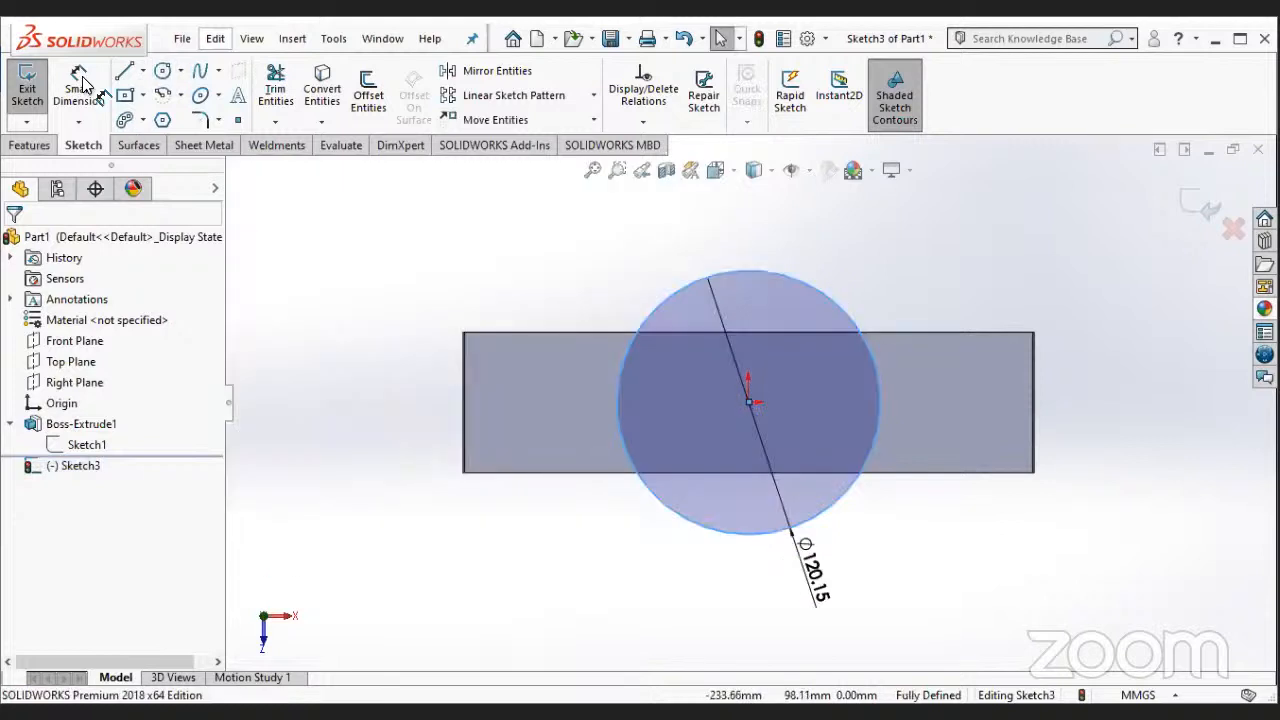
- Reposition the circle's diameter dimension at its upper right and set the diameter to 64 mm
left_click_drag(815, 578, 889, 254)
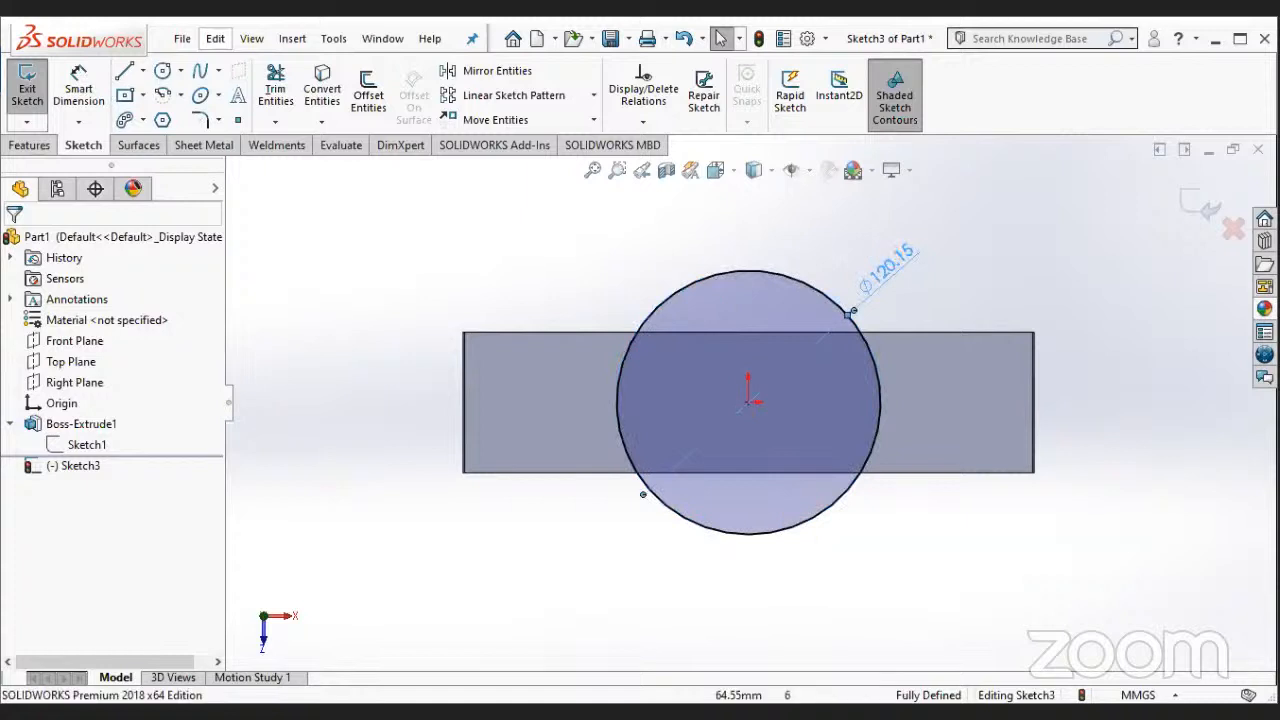
type("64")
key("Return")
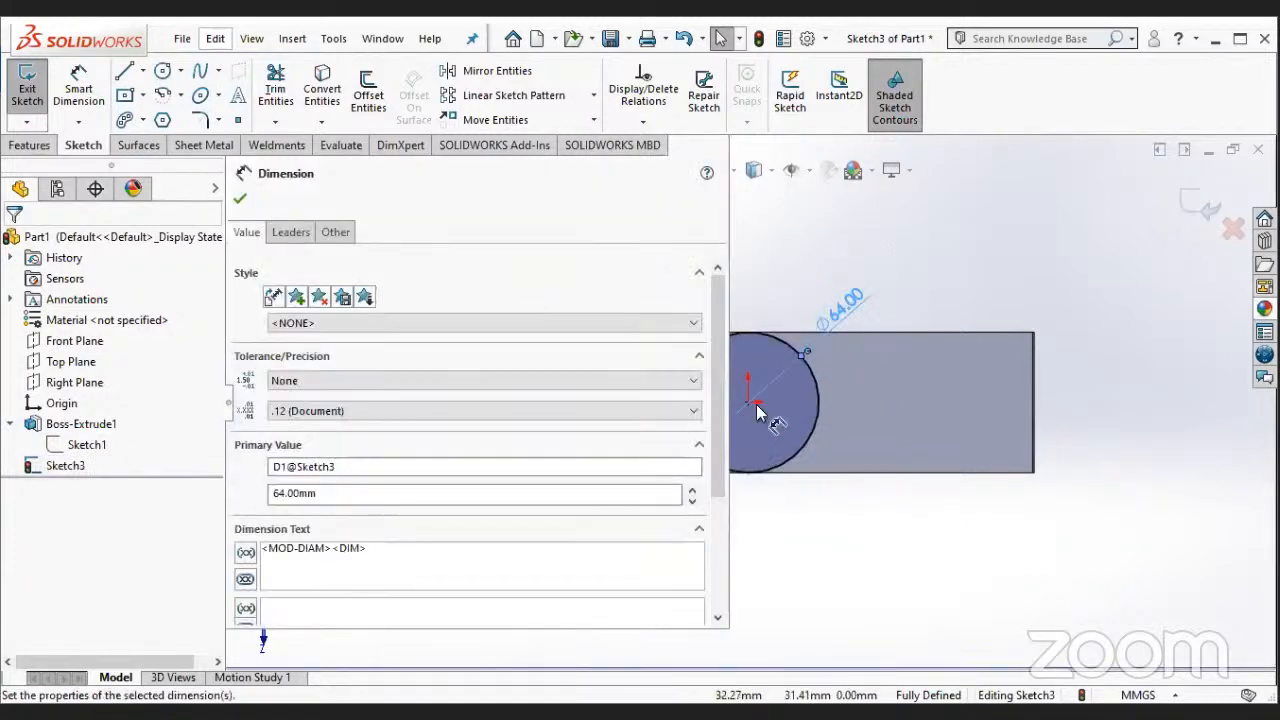
- Set the circle's diameter to 84 mm
scroll(758, 405, "down", 3)
scroll(768, 412, "up", 2)
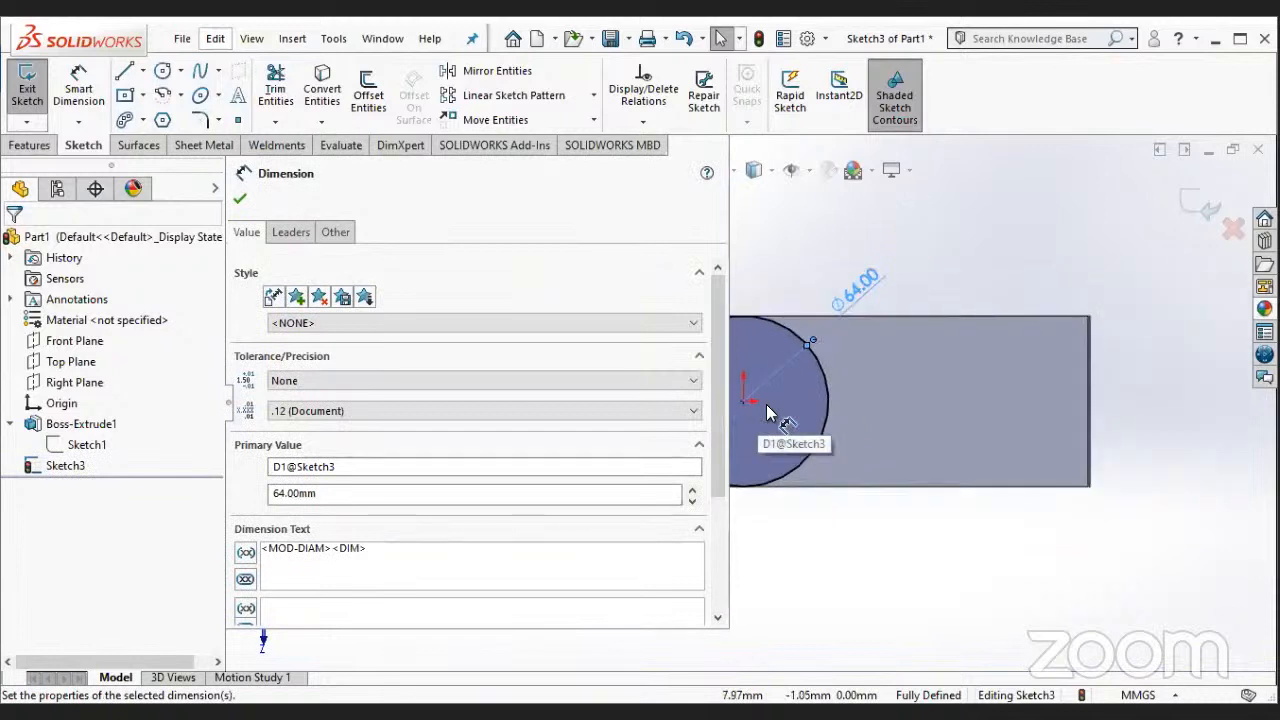
left_click(240, 205)
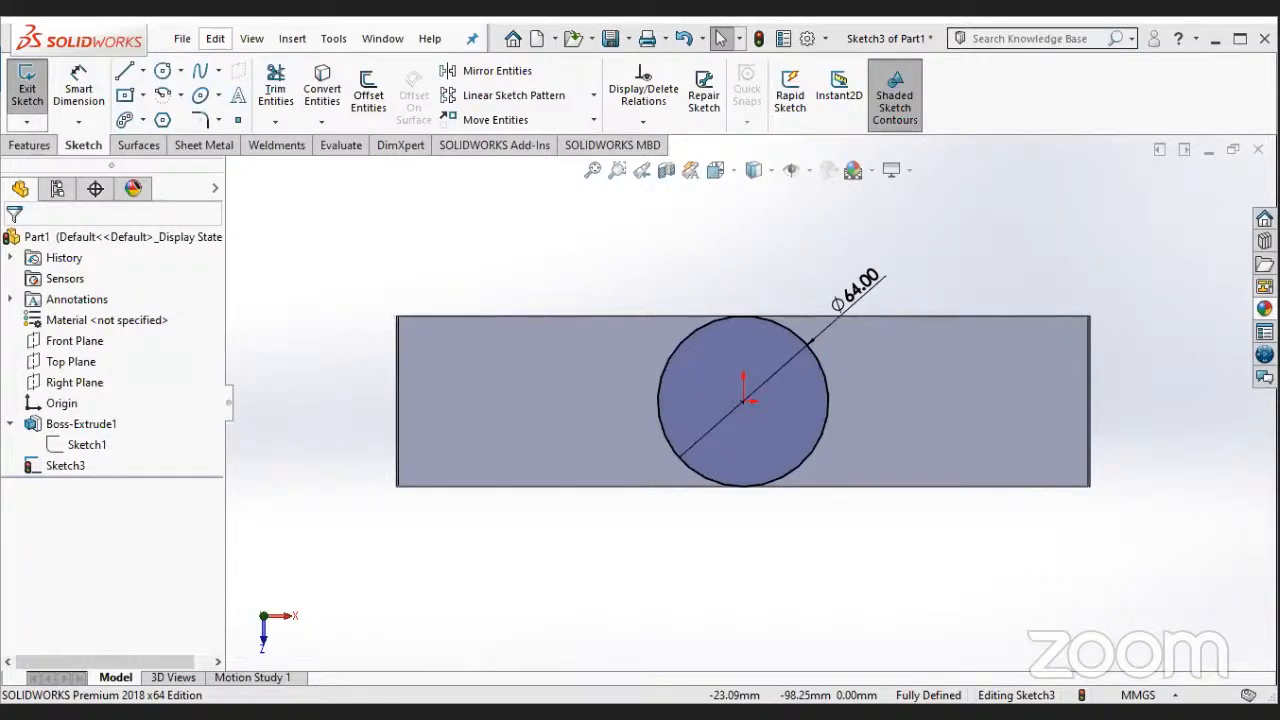
left_click(870, 286)
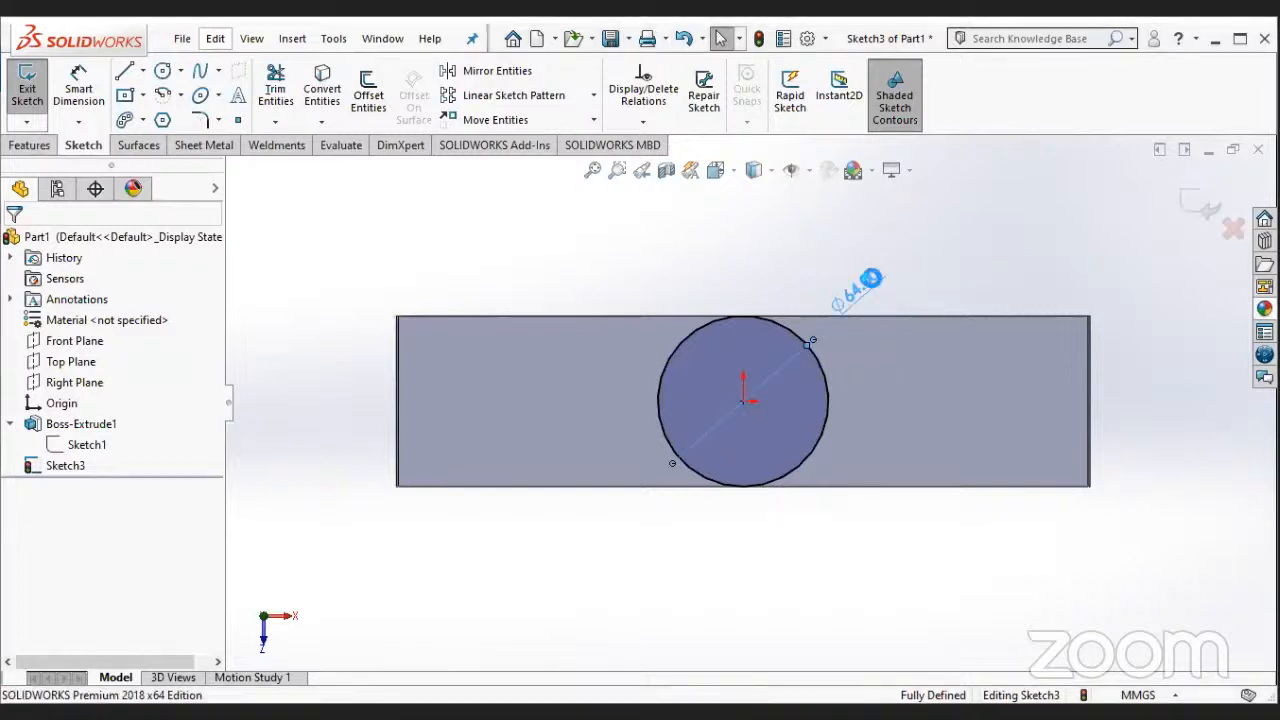
type("84")
key("Return")
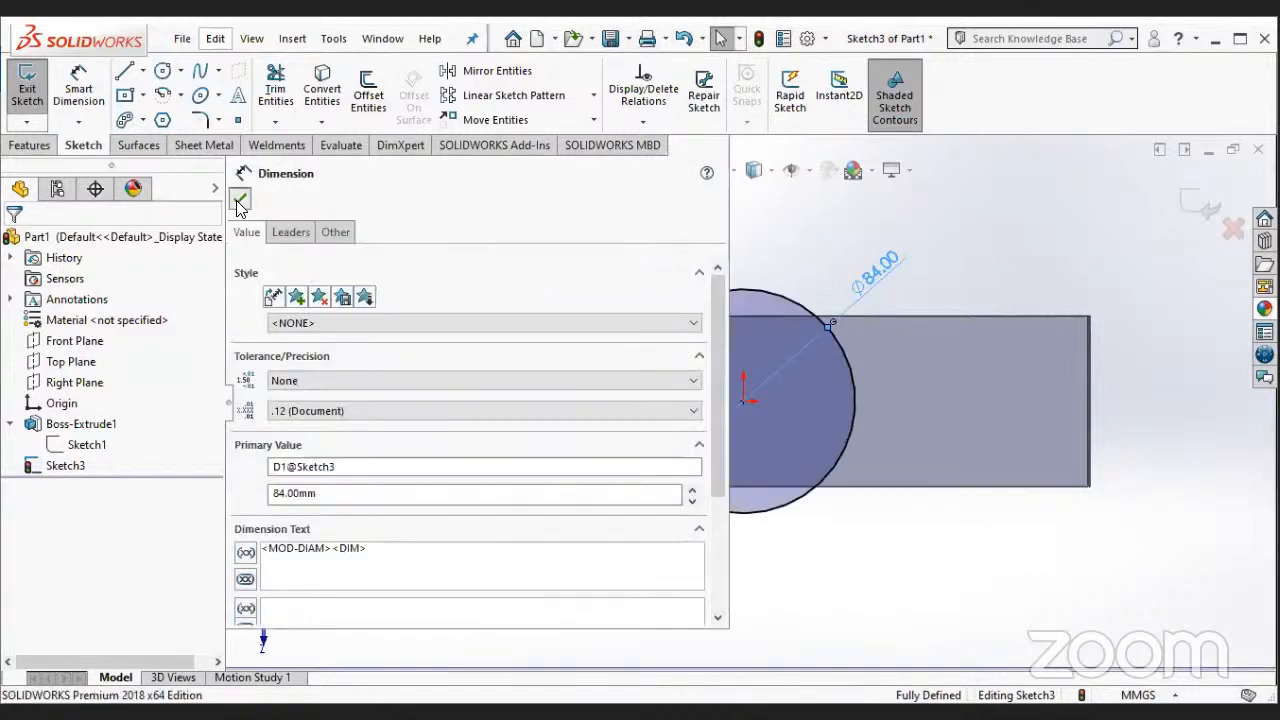
left_click(239, 204)
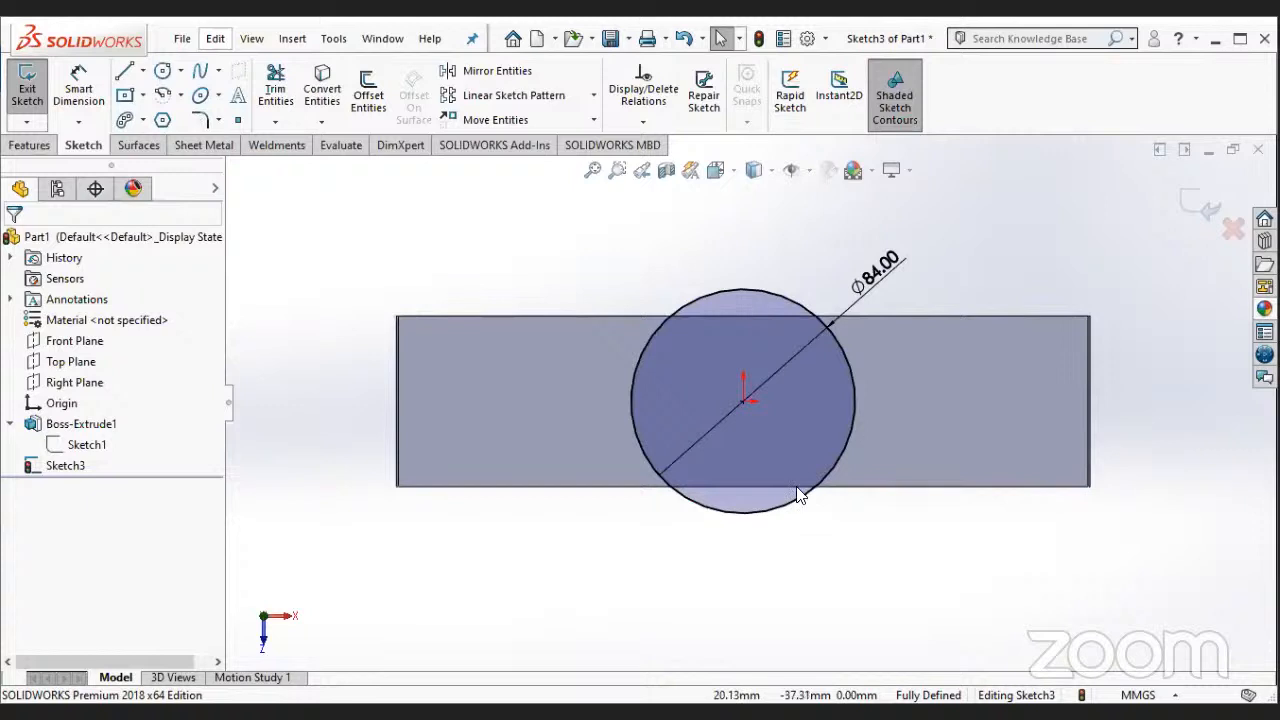
- Try to trim the circle where it overhangs the block, and undo the trim
left_click(281, 78)
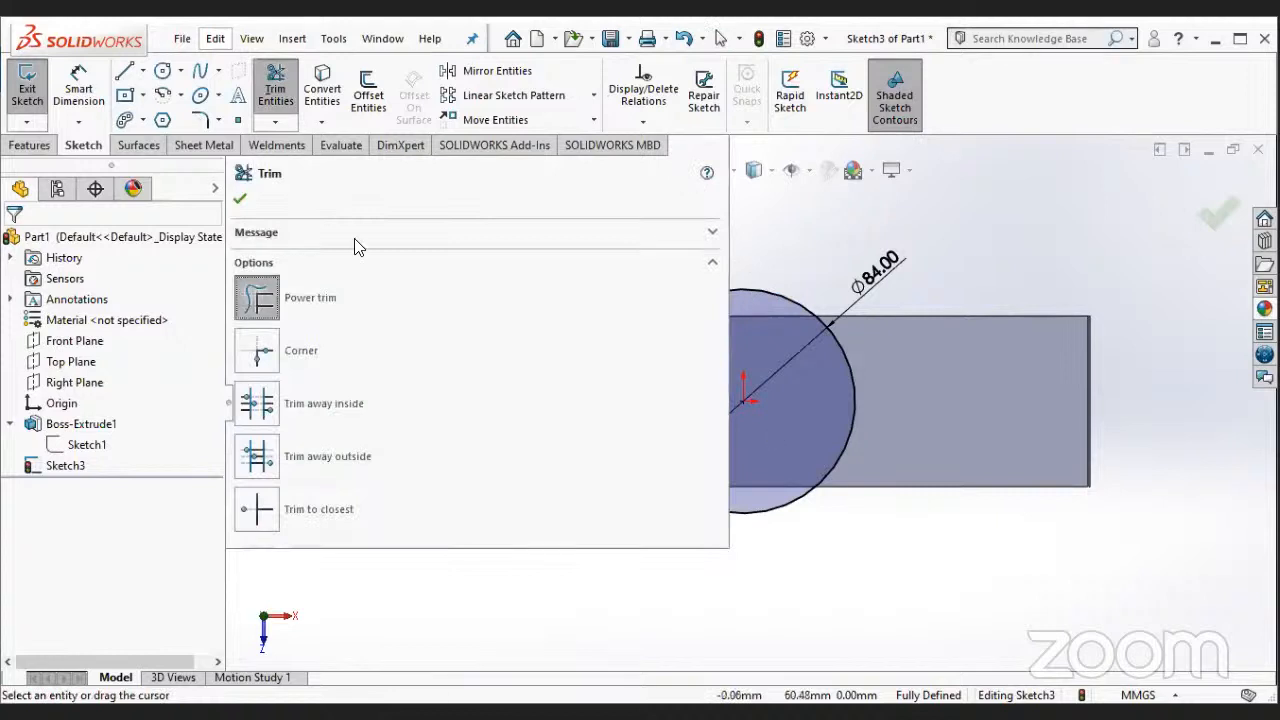
left_click(241, 199)
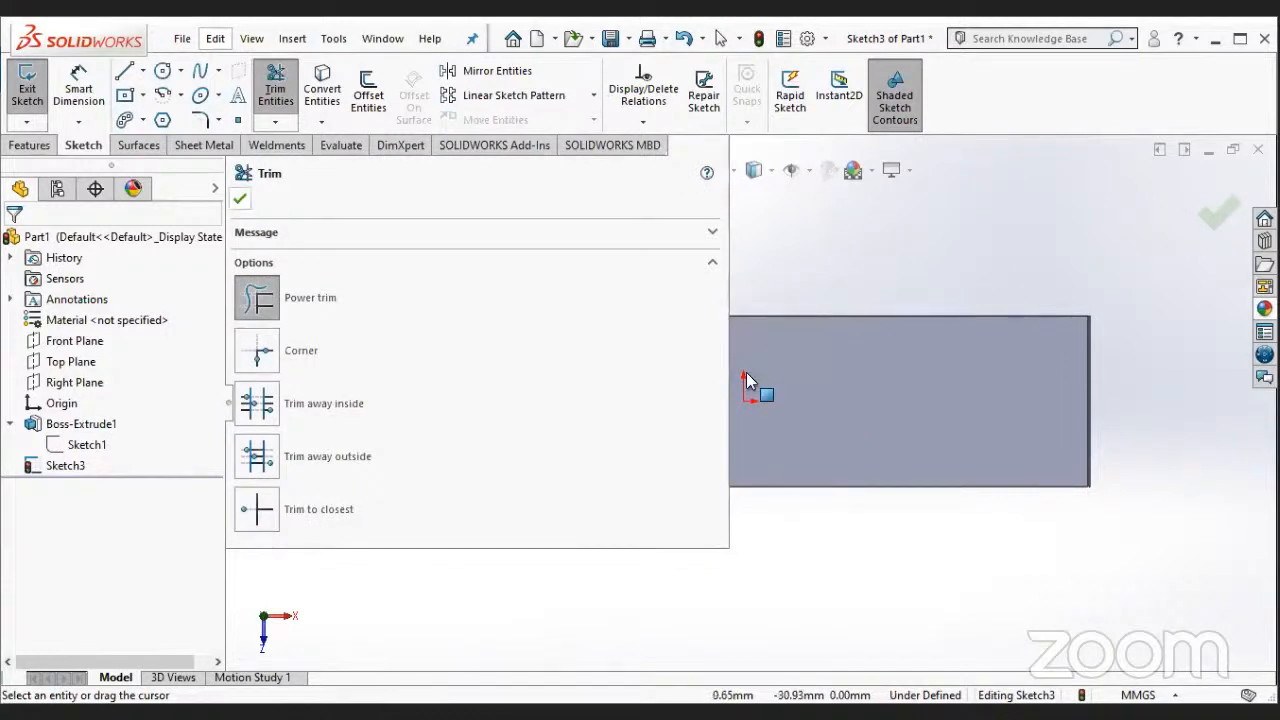
key("Escape")
key("ctrl+z")
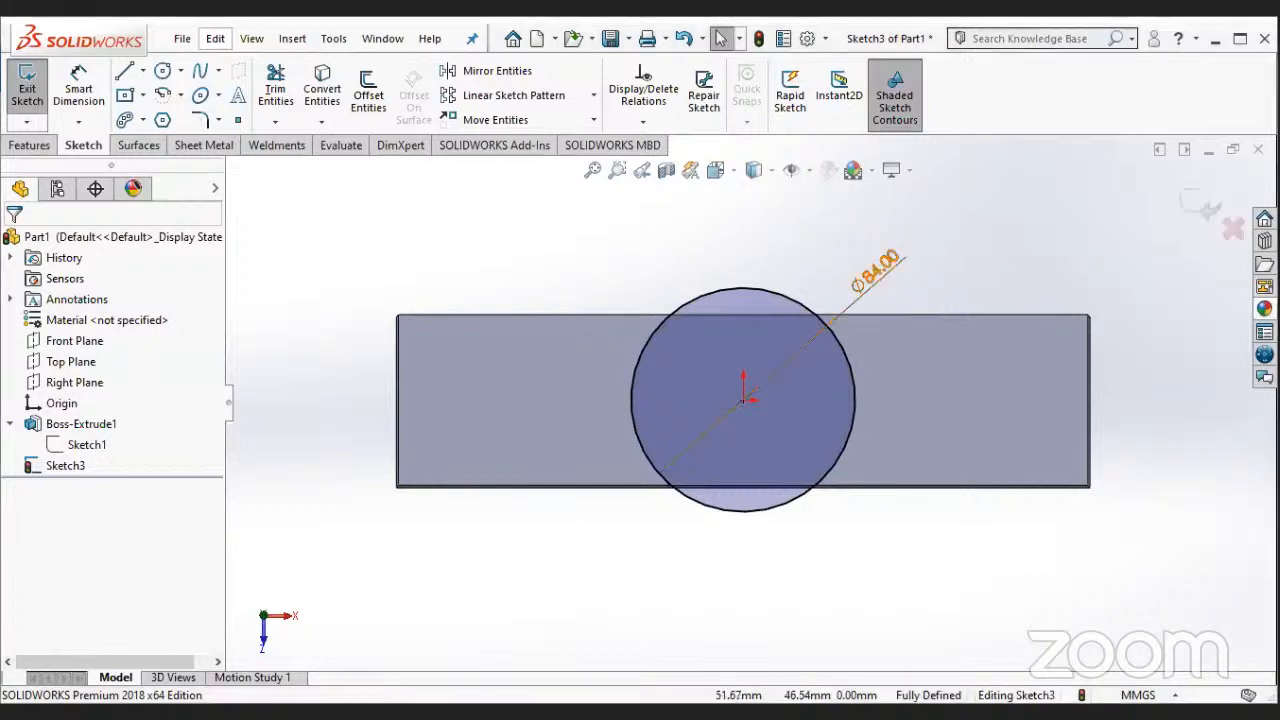
- Set the diameter of the circle on the top face to 94 mm
double_click(881, 275)
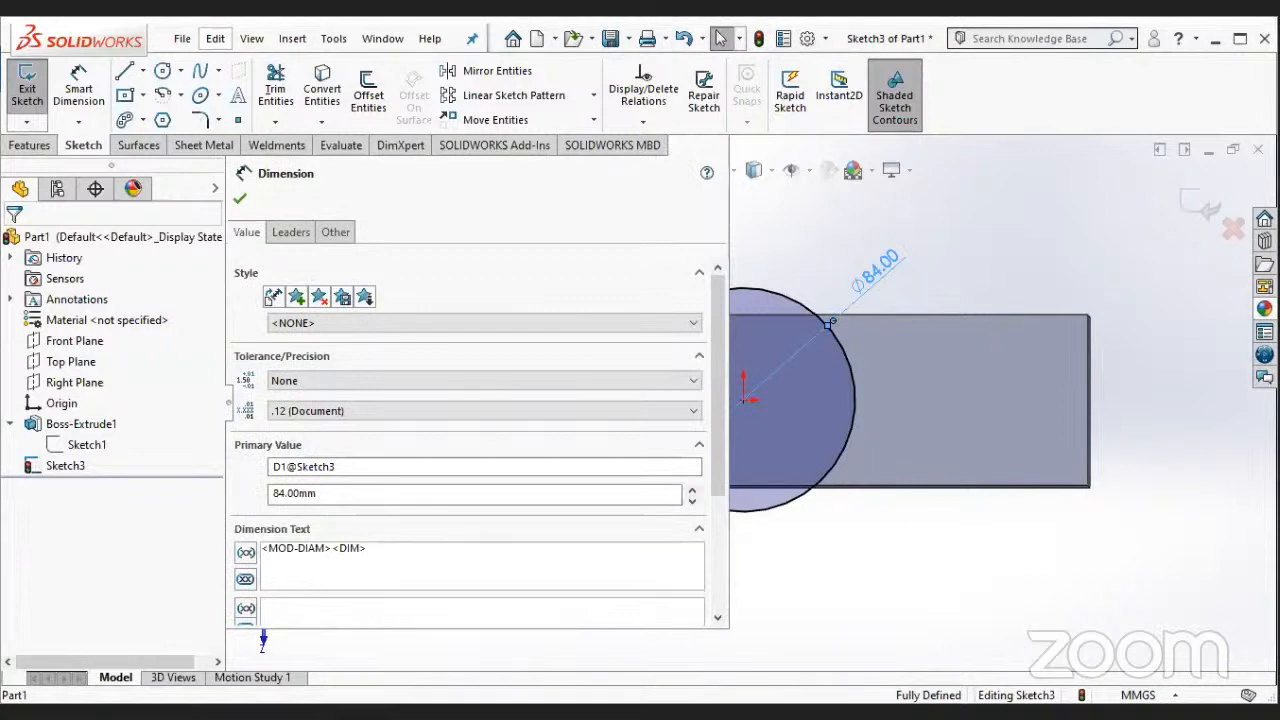
type("94")
key("Return")
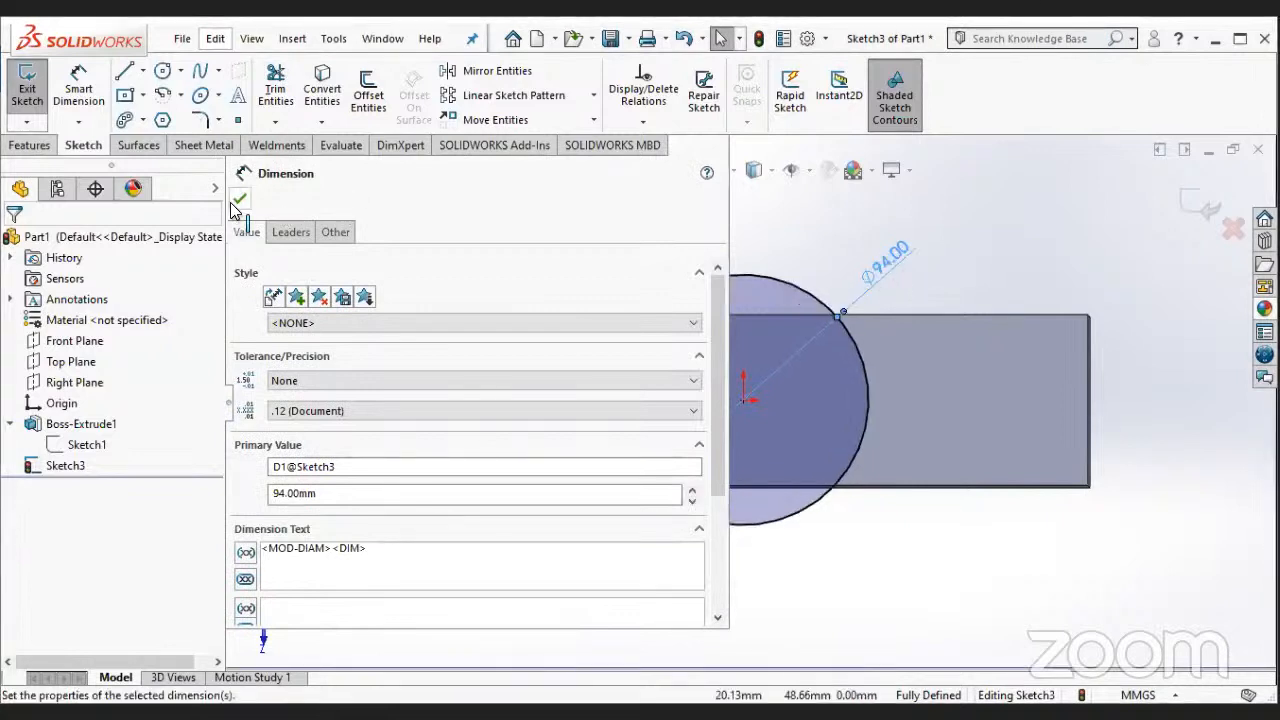
left_click(240, 198)
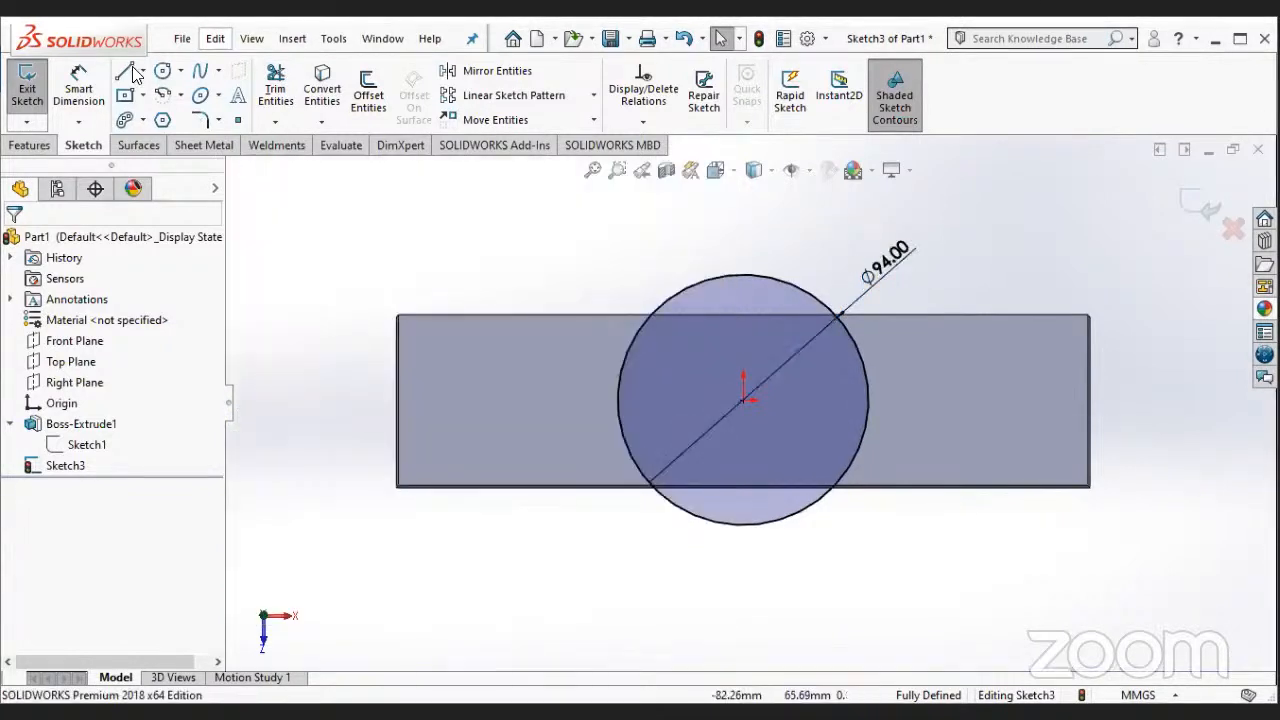
- Sketch a horizontal line along the block's upper edge between its two intersections with the circle
left_click(133, 70)
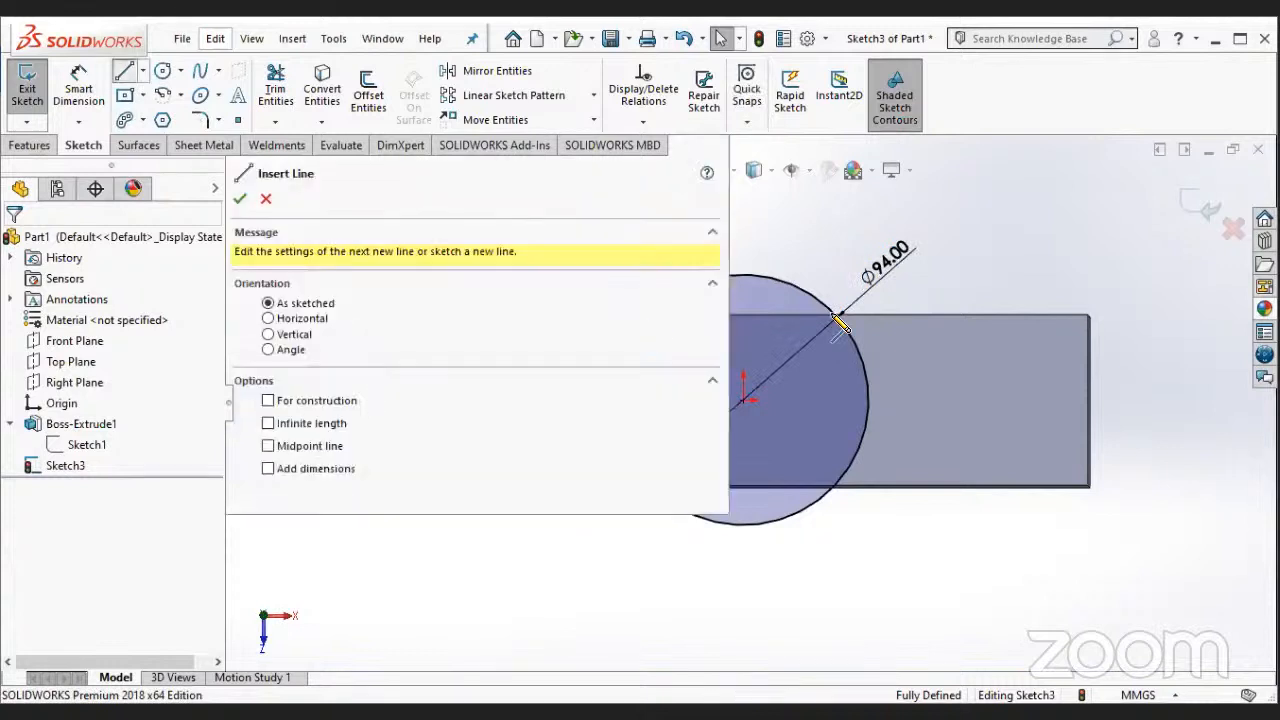
scroll(748, 398, "up", 3)
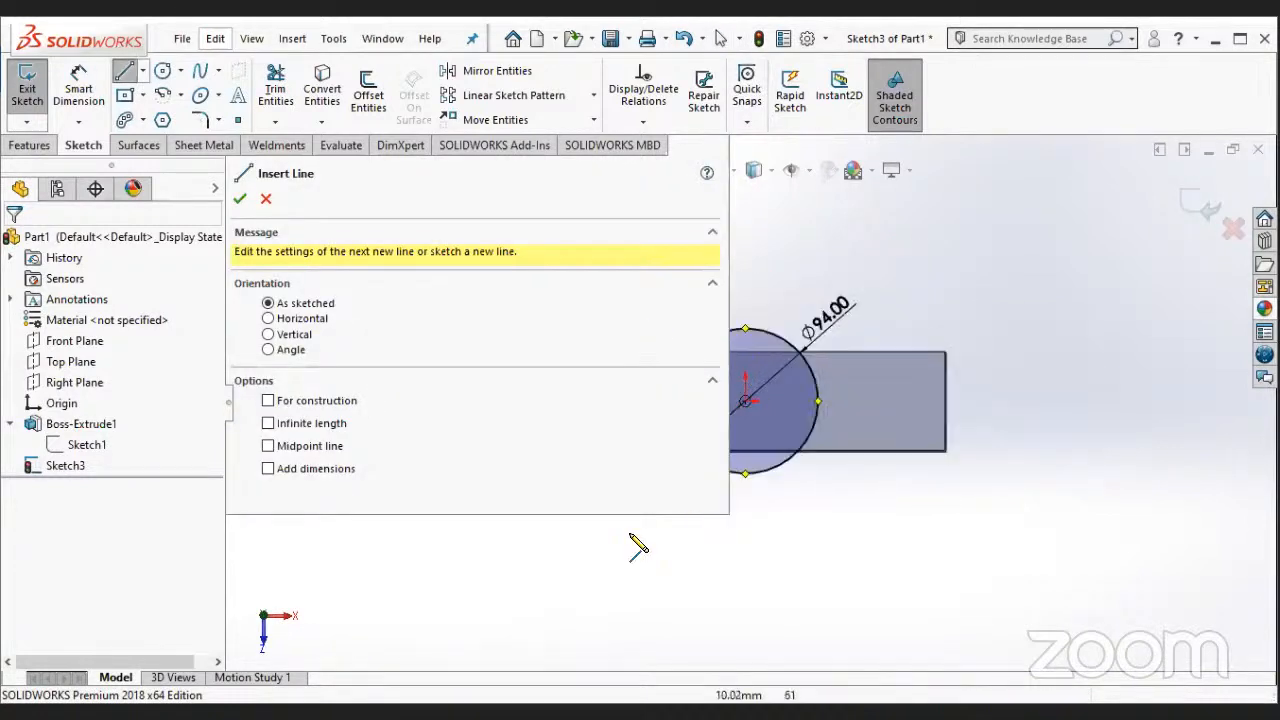
scroll(642, 490, "down", 4)
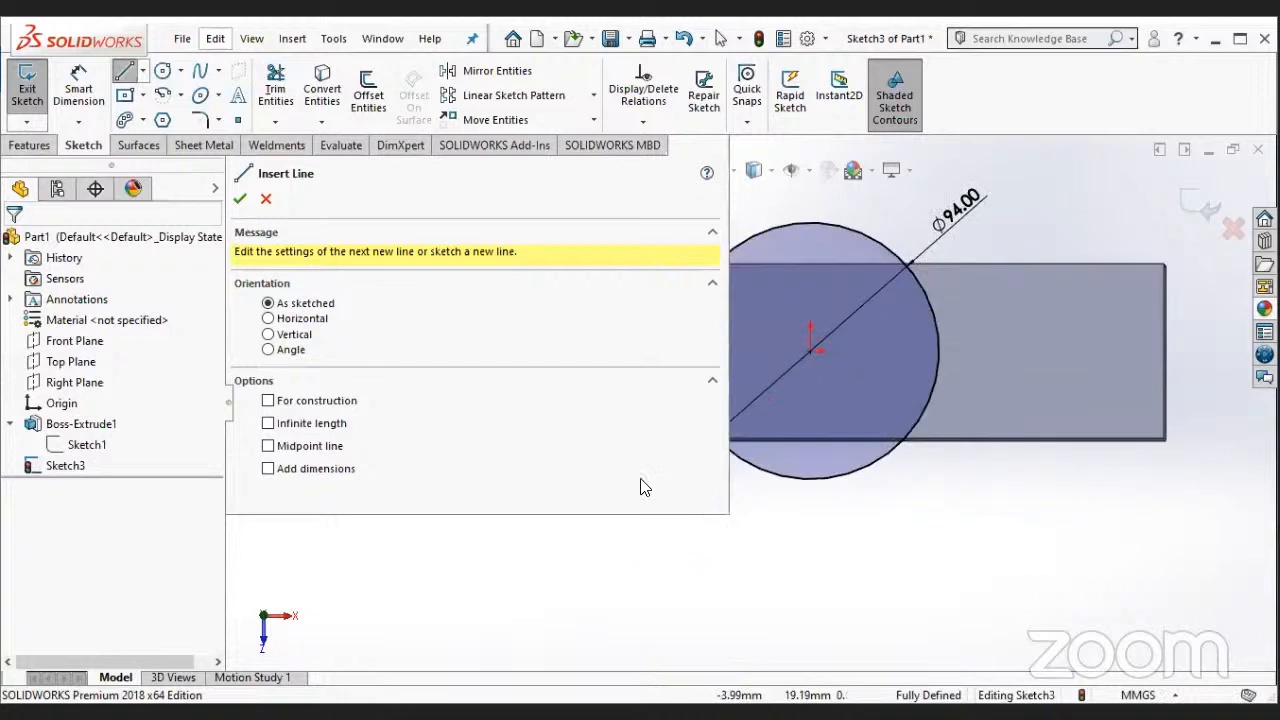
scroll(754, 279, "down", 2)
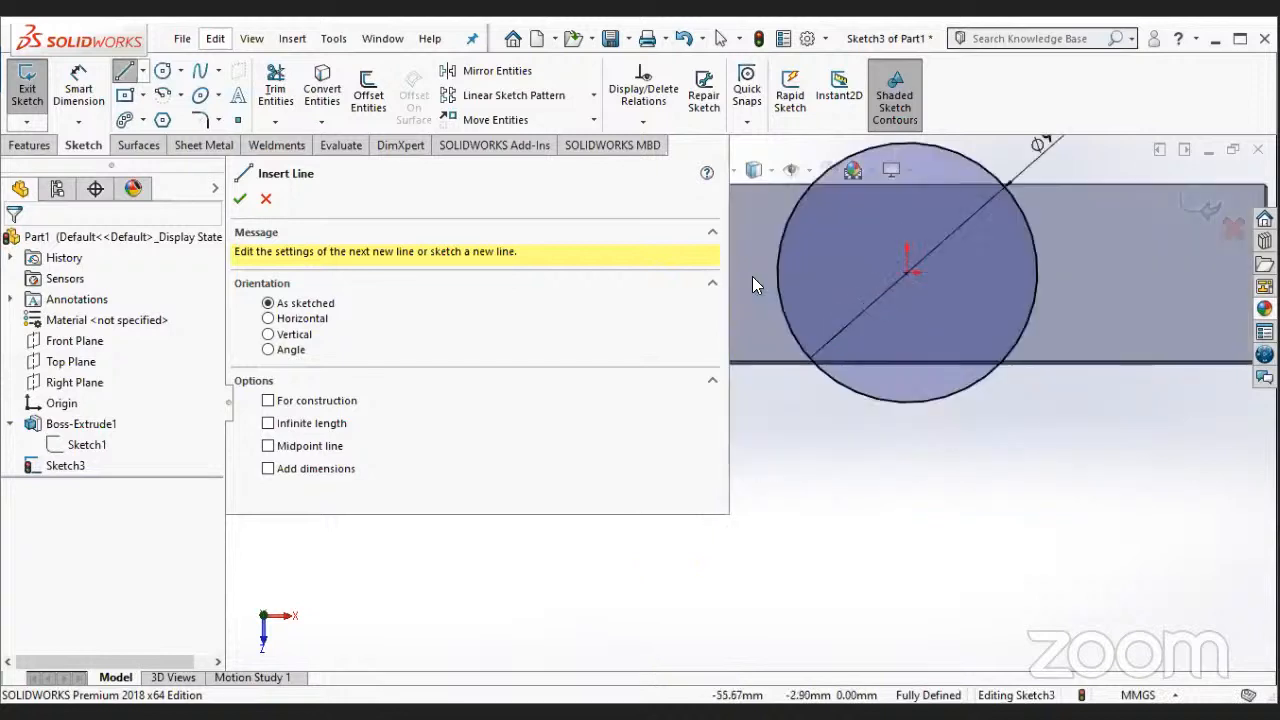
scroll(760, 290, "down", 3)
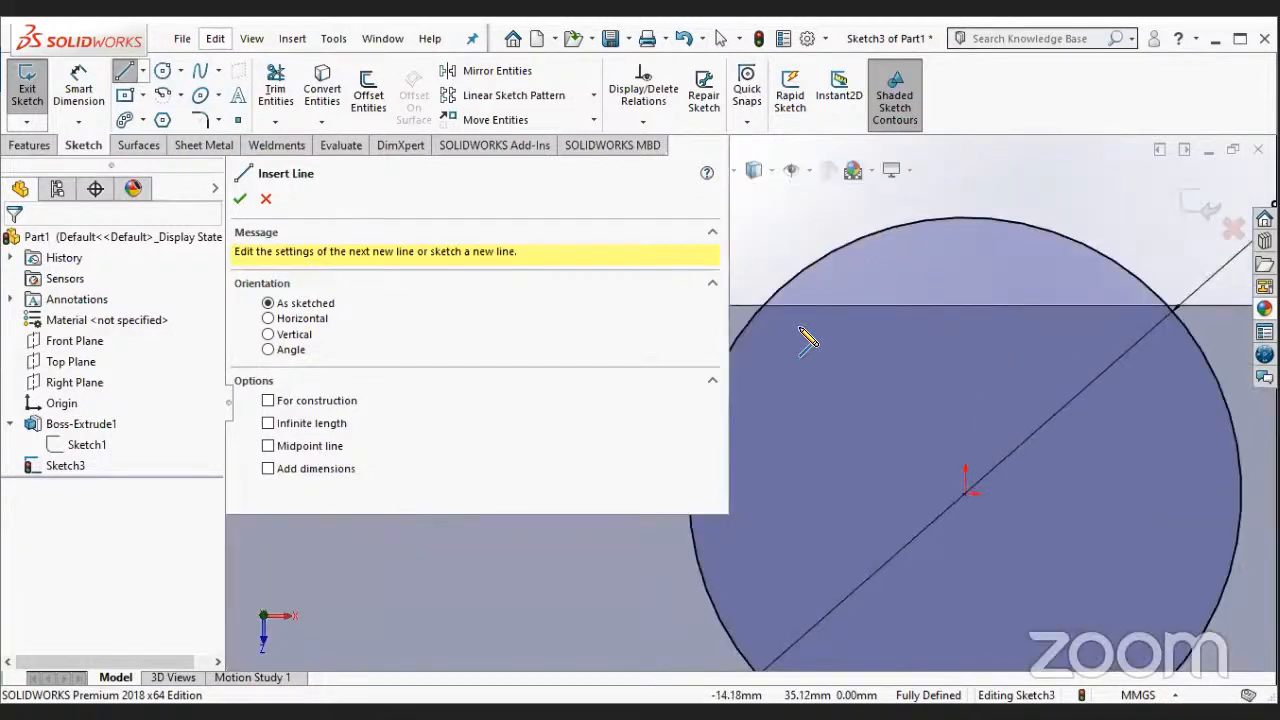
scroll(766, 343, "up", 2)
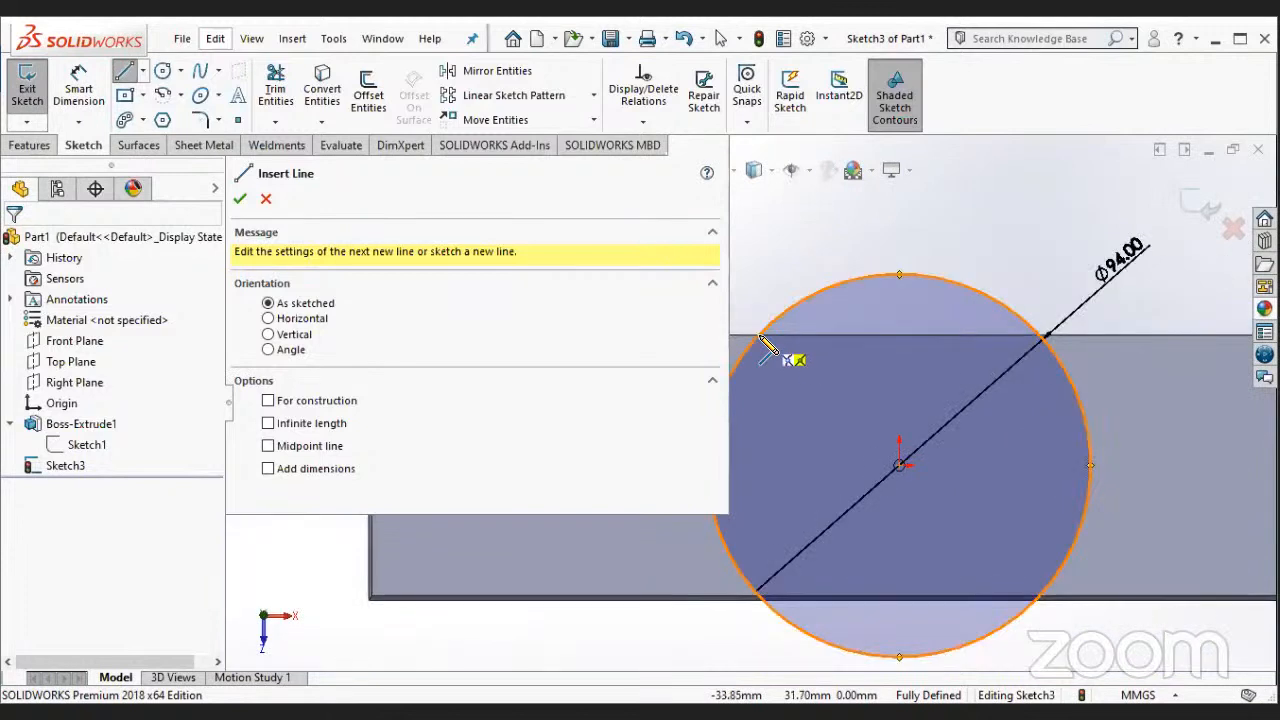
left_click(1040, 336)
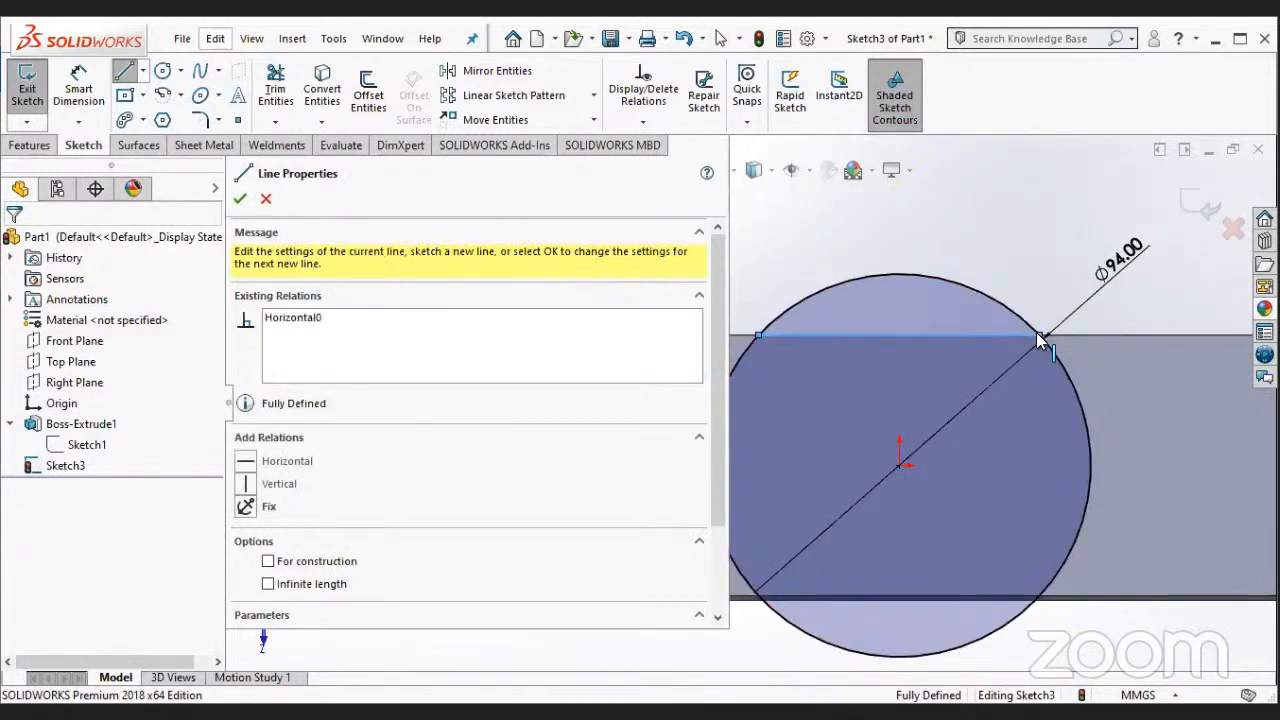
key("Escape")
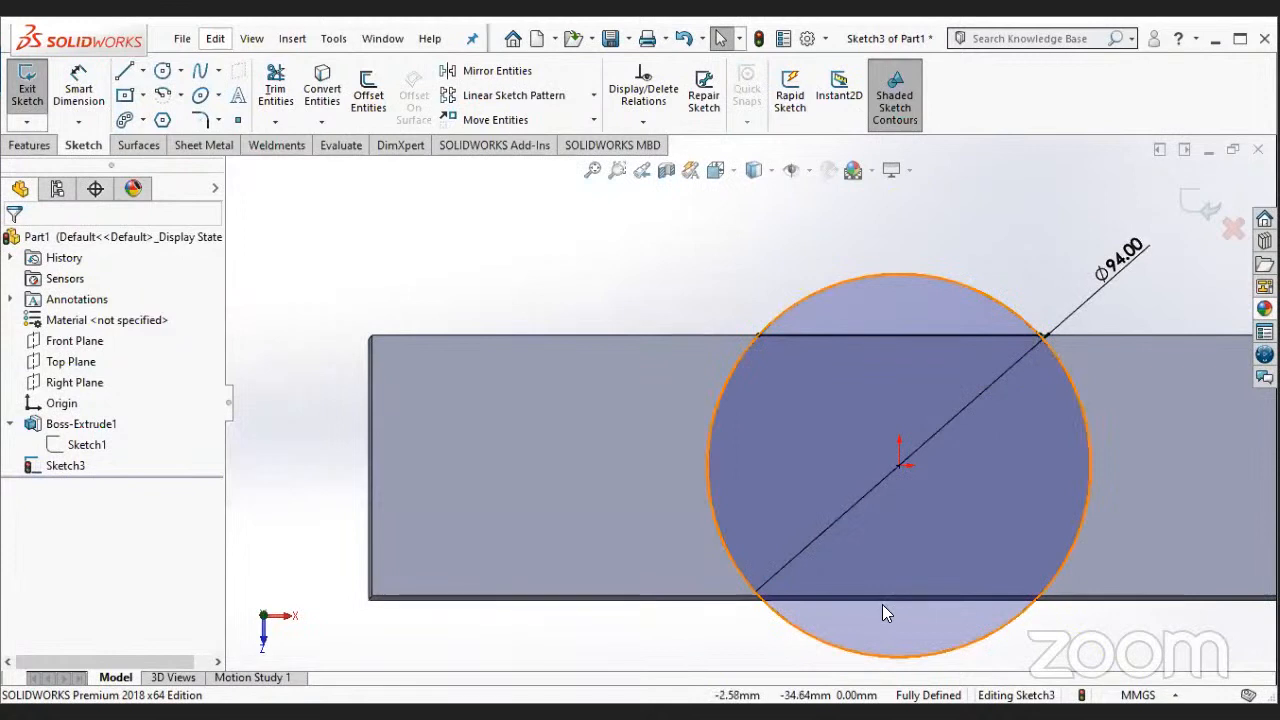
scroll(882, 604, "up", 2)
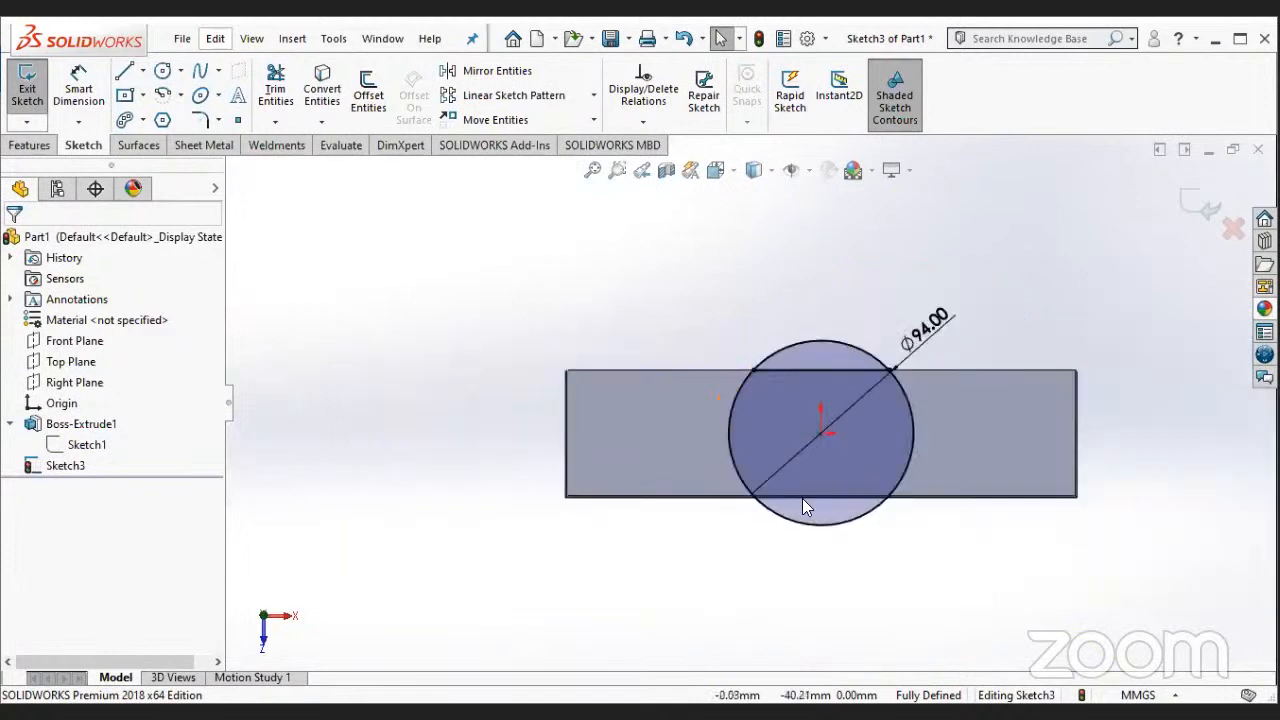
scroll(802, 498, "down", 2)
scroll(778, 496, "down", 2)
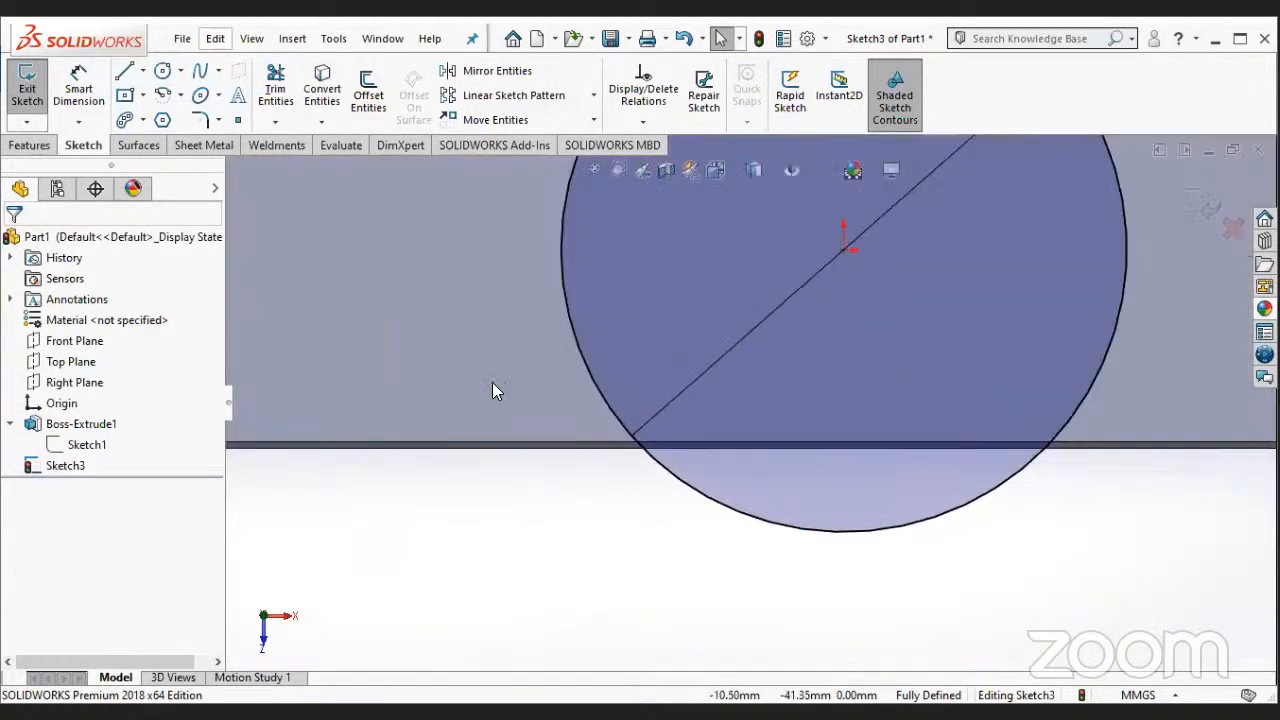
key("l")
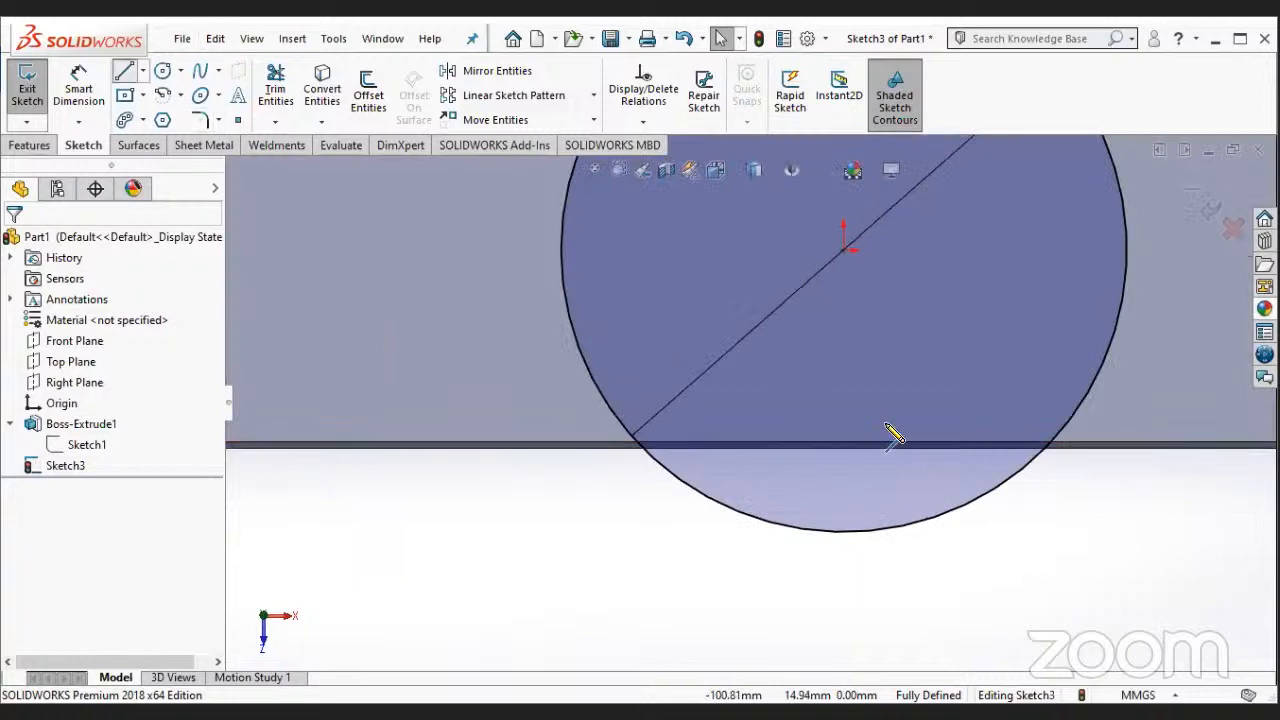
scroll(730, 373, "up", 2)
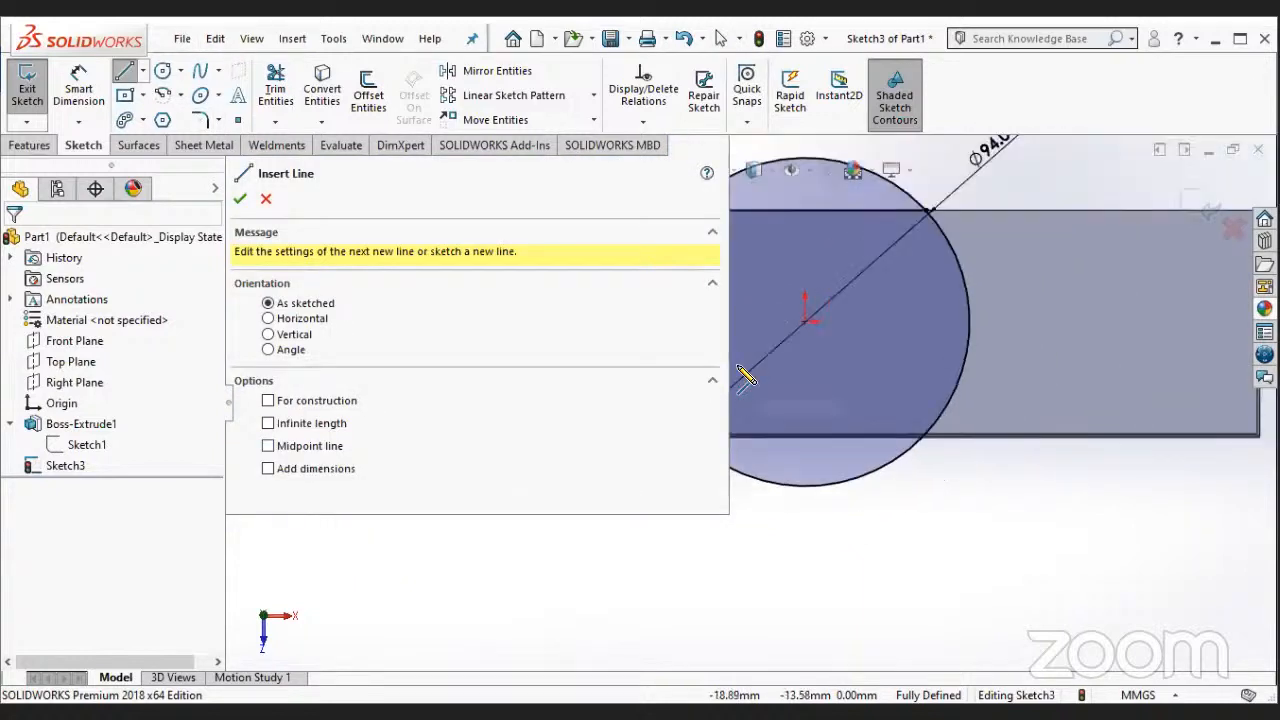
scroll(738, 366, "up", 2)
scroll(678, 534, "down", 1)
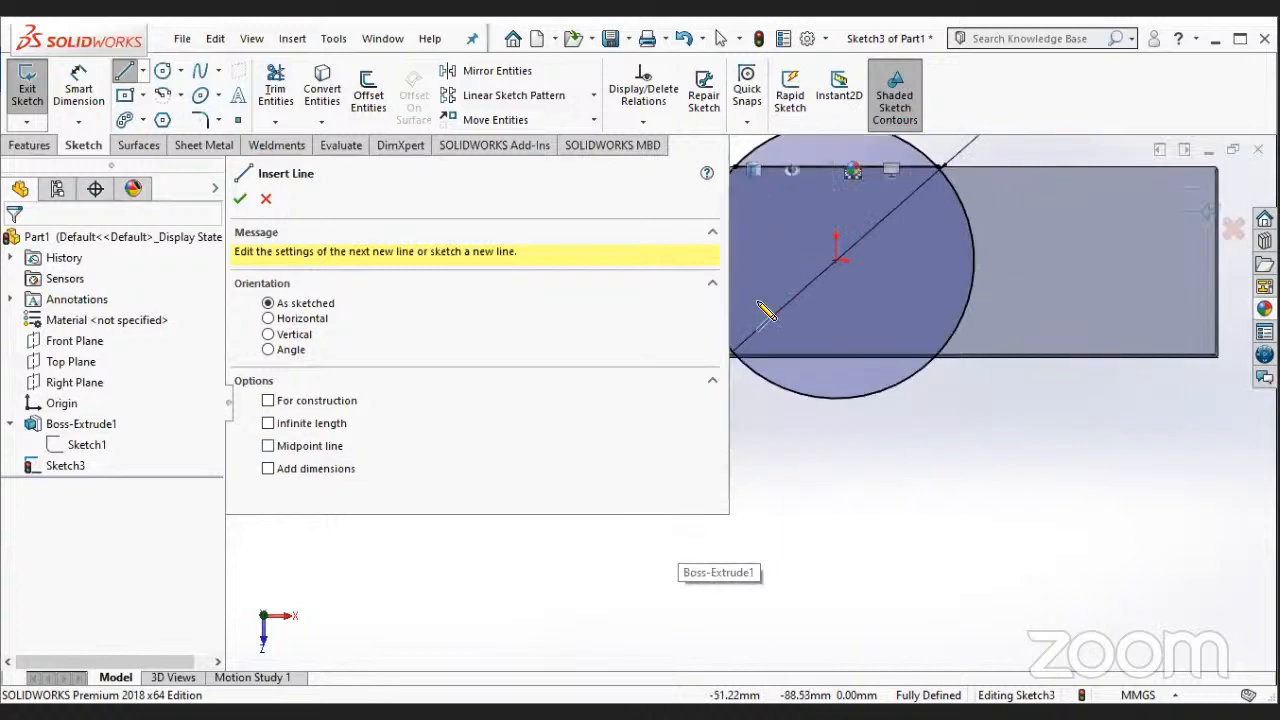
scroll(756, 321, "down", 1)
scroll(708, 518, "up", 2)
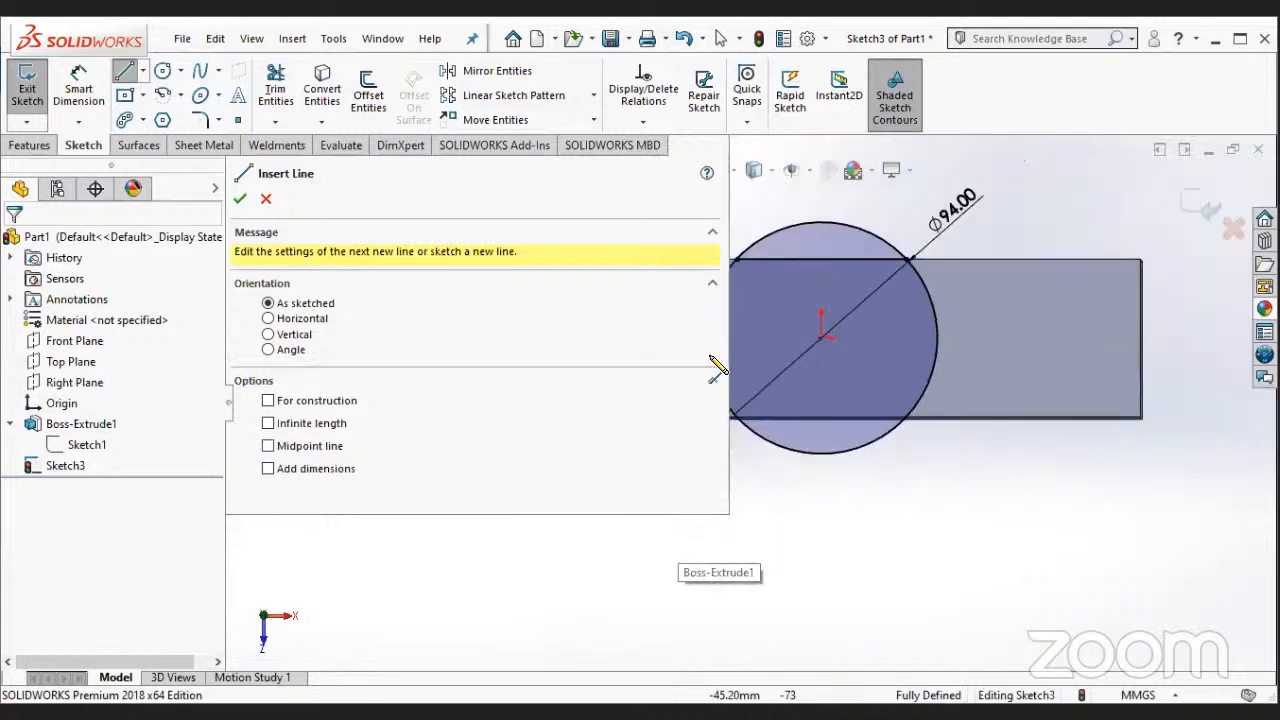
scroll(740, 362, "down", 1)
scroll(757, 418, "down", 1)
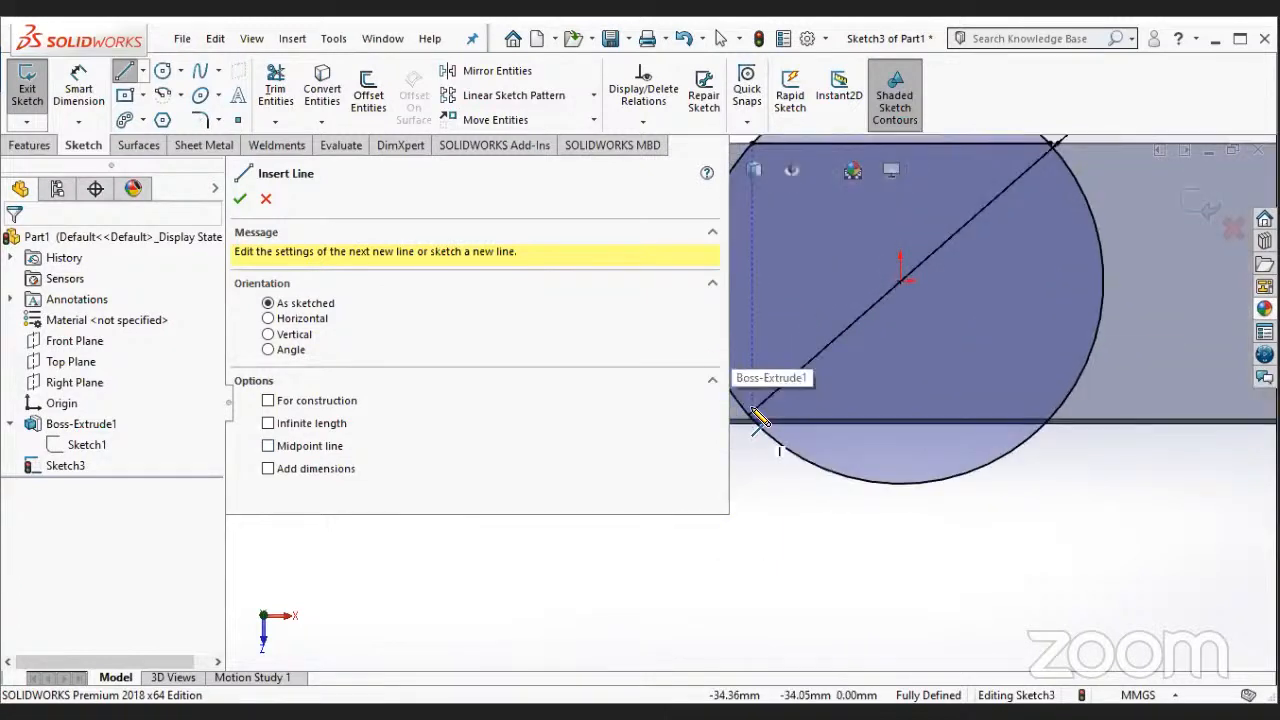
left_click(757, 418)
key("Escape")
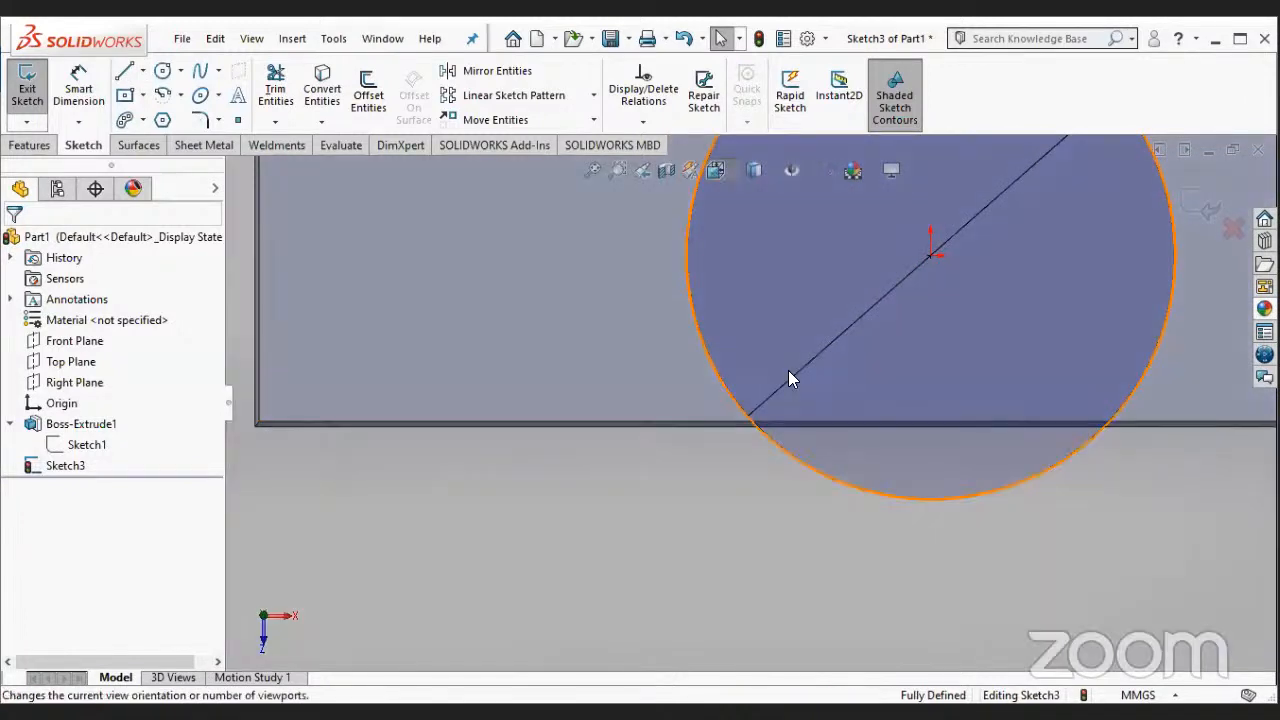
- From the Top view, sketch a line about 69 mm long along the block's lower edge between its intersections with the circle
key("space")
left_click(672, 464)
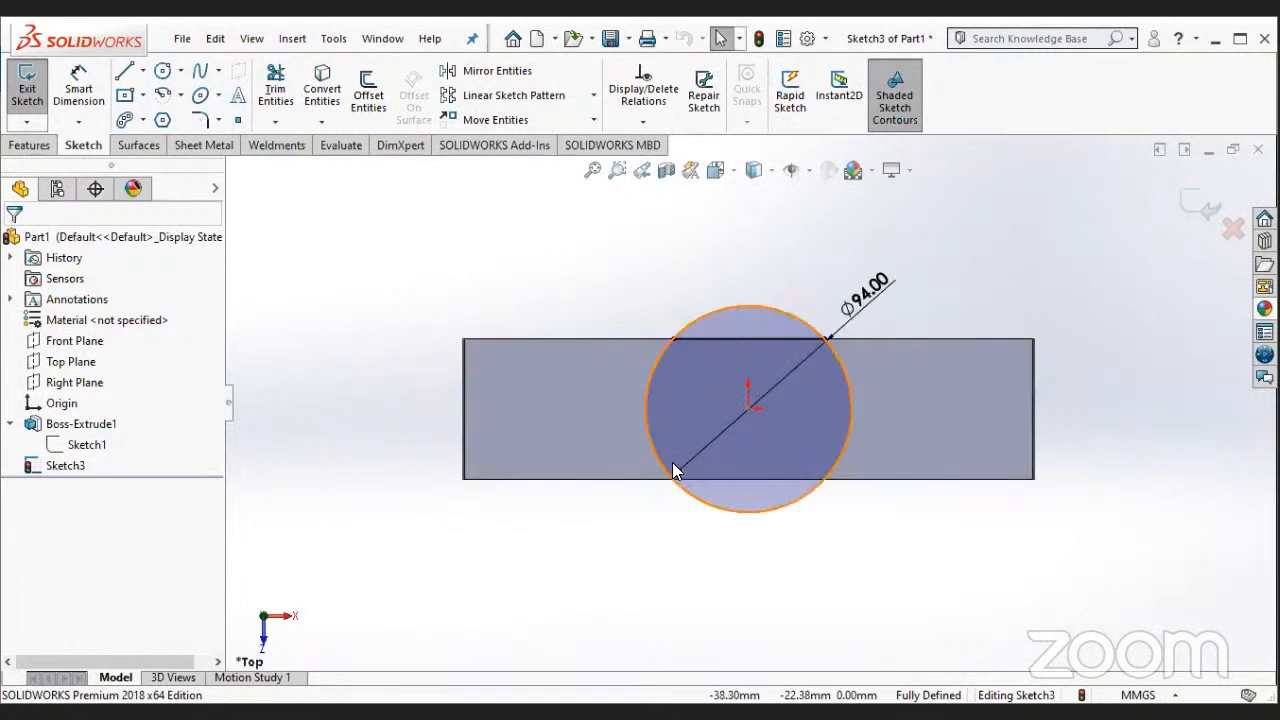
scroll(672, 462, "down", 5)
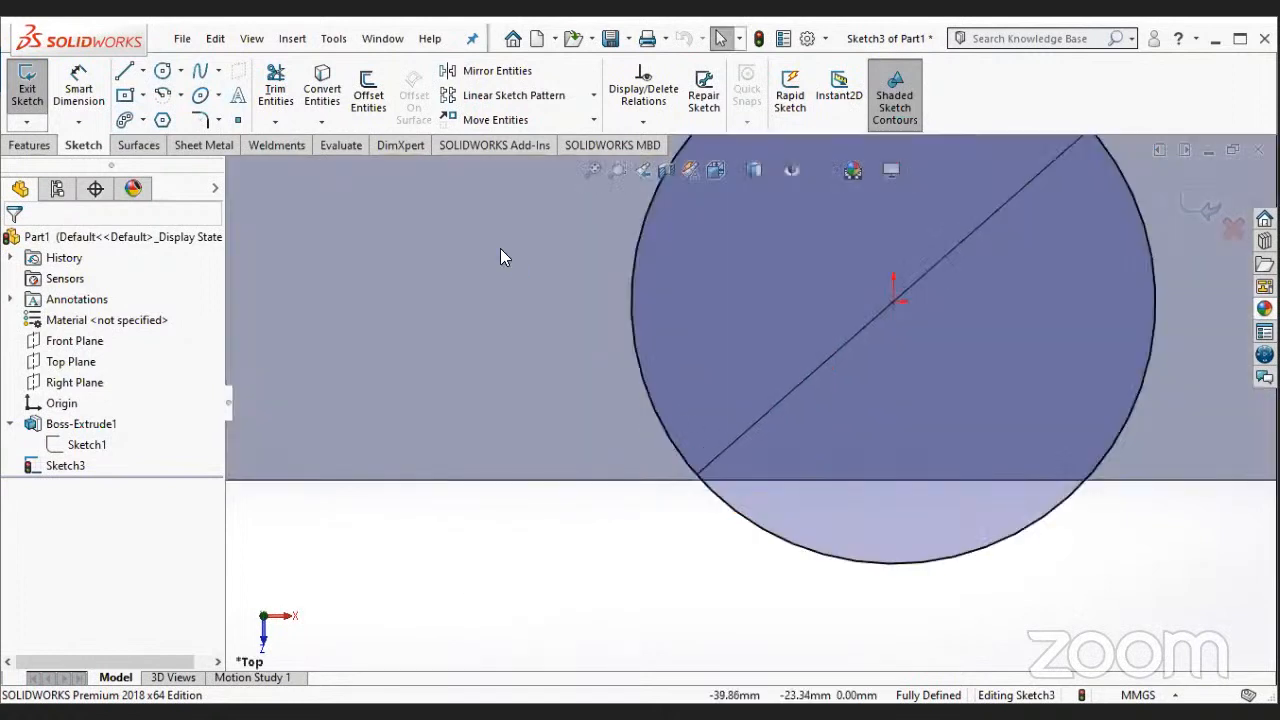
scroll(626, 331, "up", 1)
key("l")
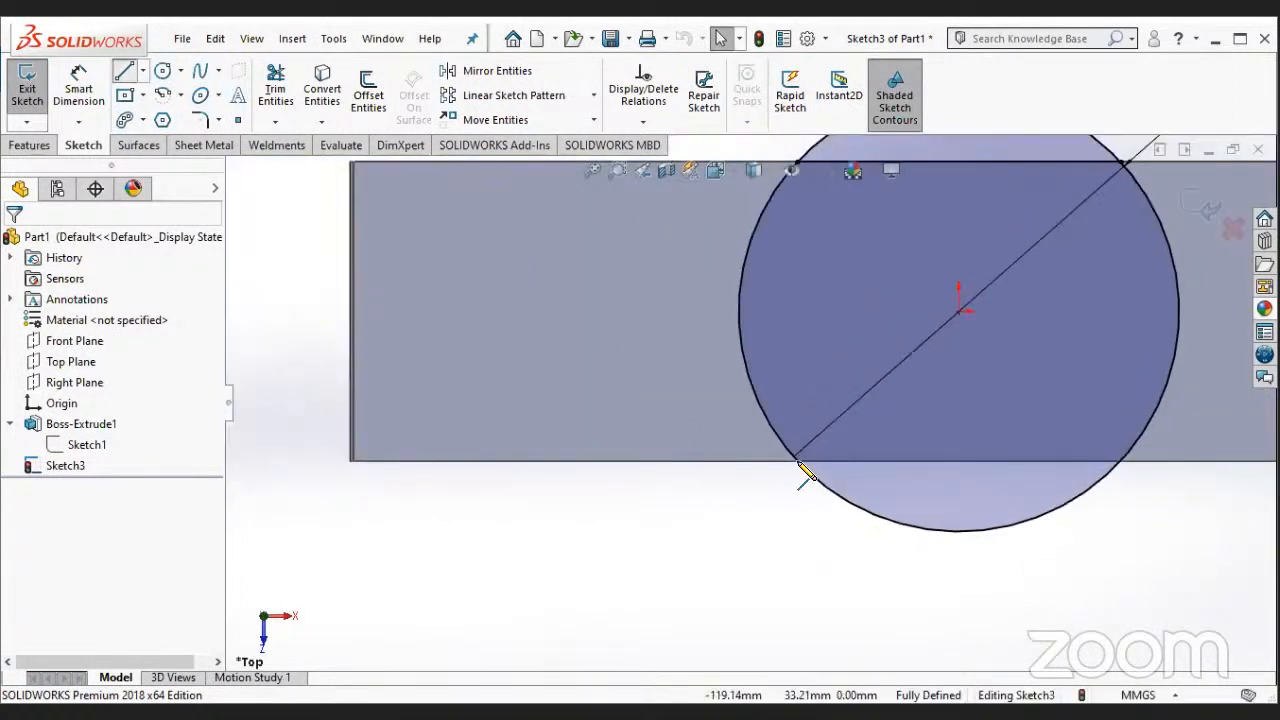
left_click(800, 463)
left_click(1120, 462)
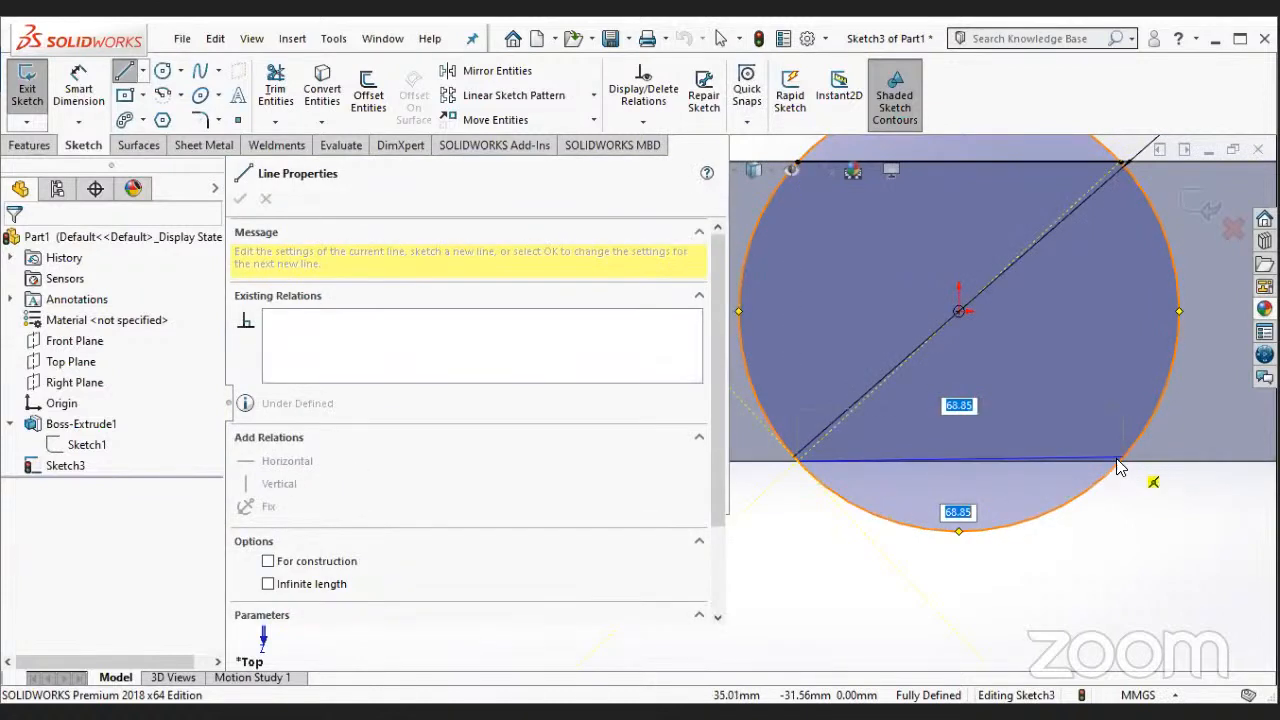
key("Escape")
key("z")
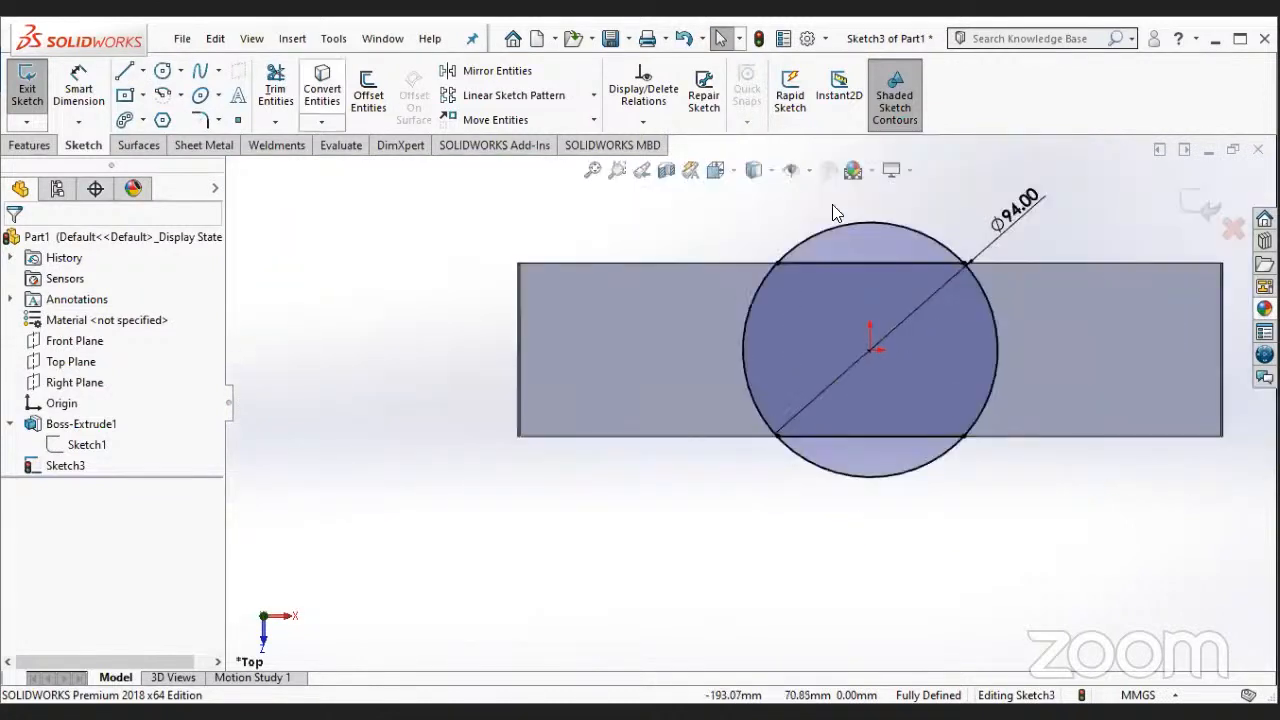
- Power trim the circle's two arcs outside the block and move the diameter dimension inside the remaining profile
key("t")
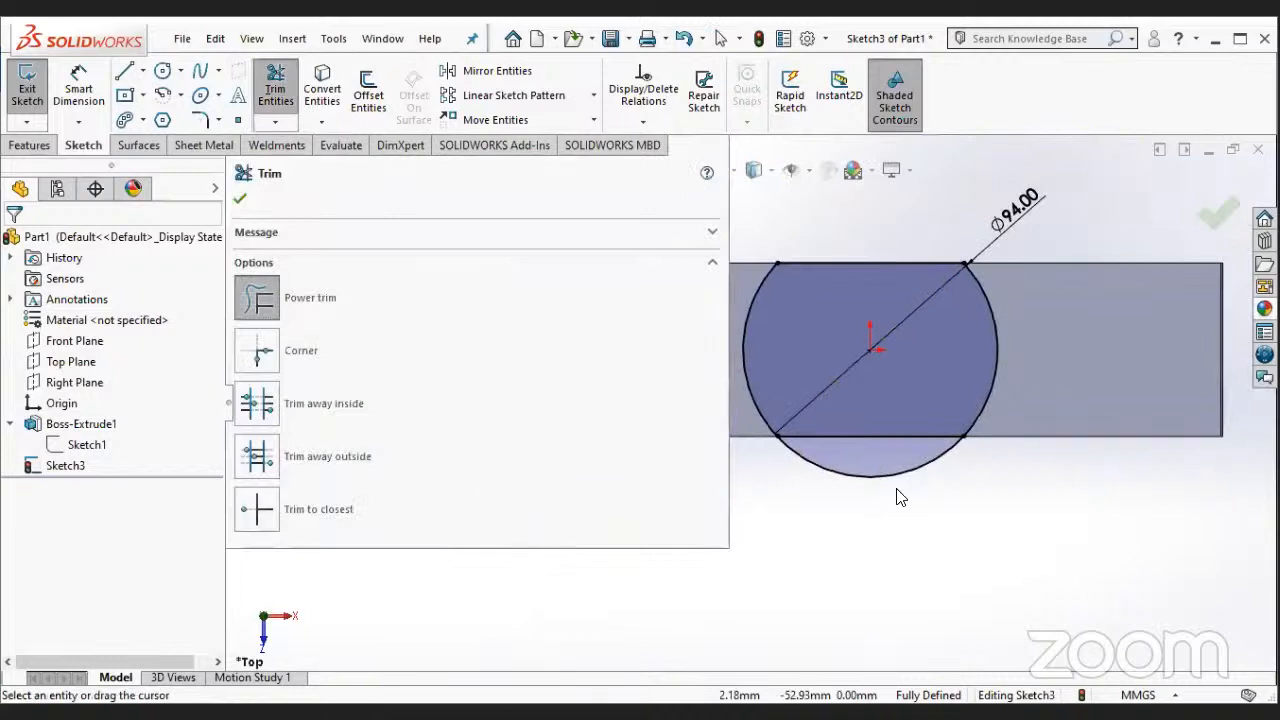
left_click_drag(898, 497, 870, 290)
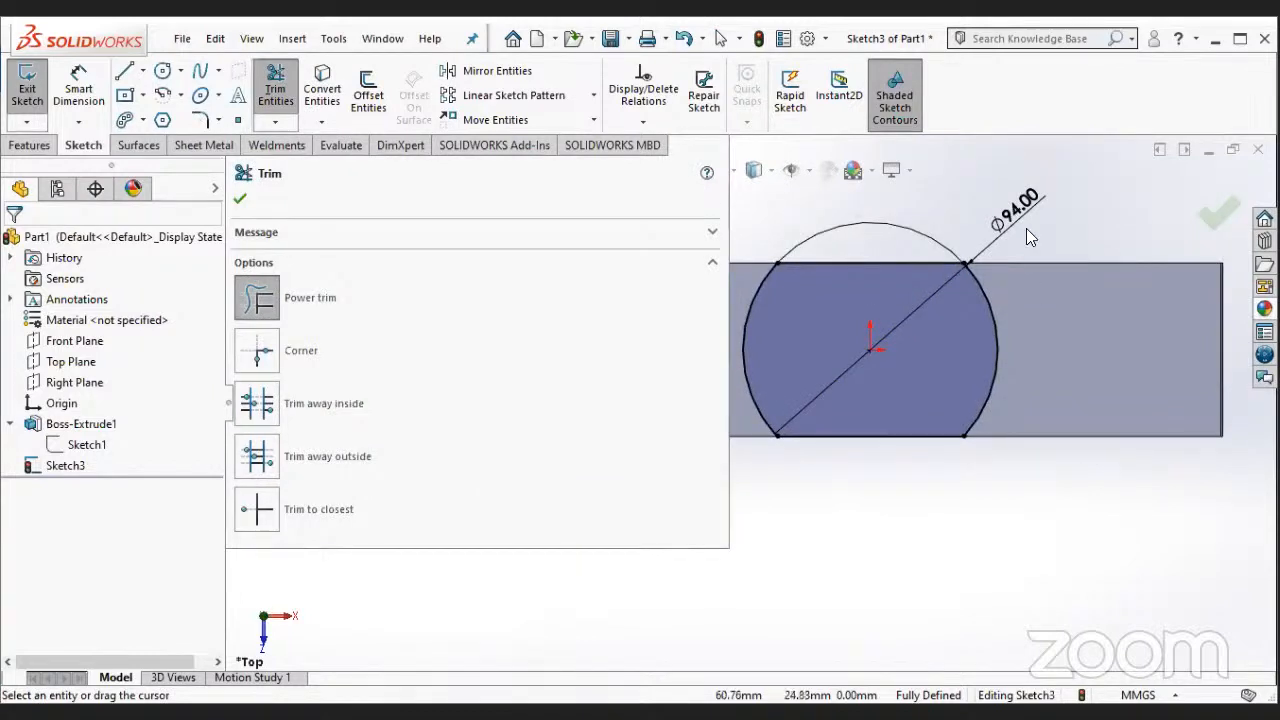
key("Escape")
left_click_drag(1019, 201, 786, 294)
left_click(866, 474)
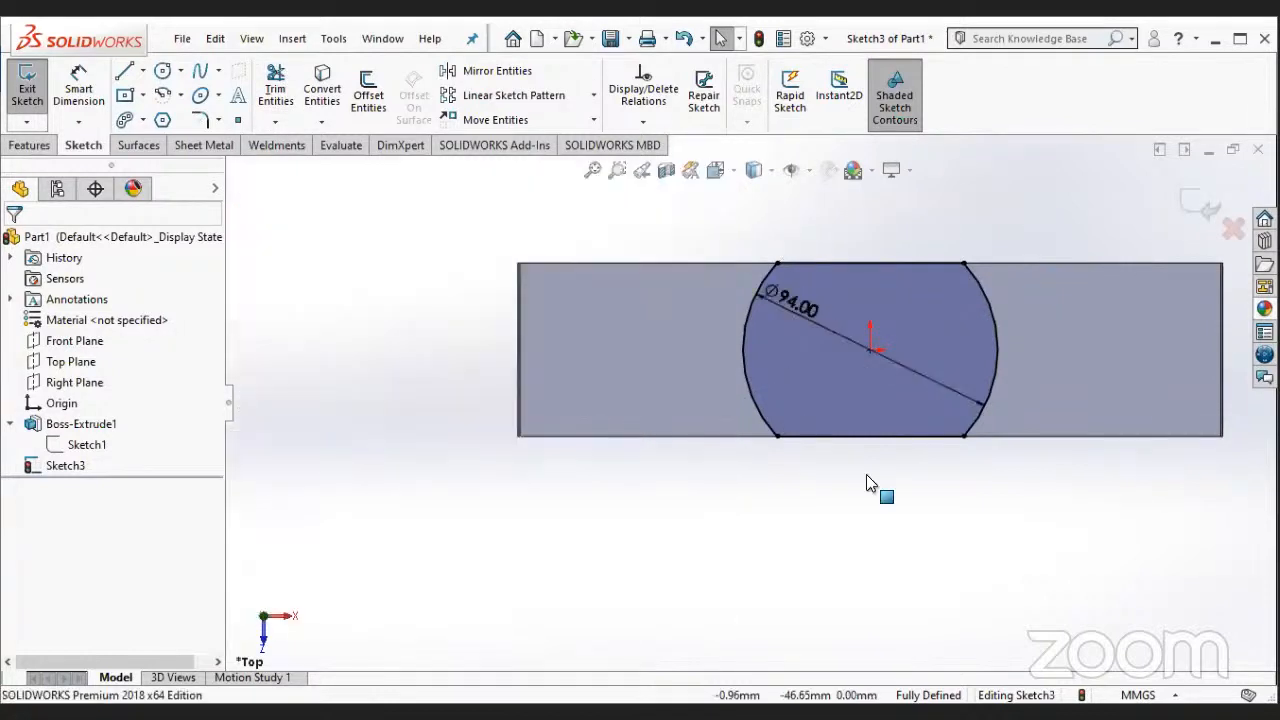
- Extrude the trimmed circle profile 66 mm upward from the block's top face, merged with the block
left_click(33, 148)
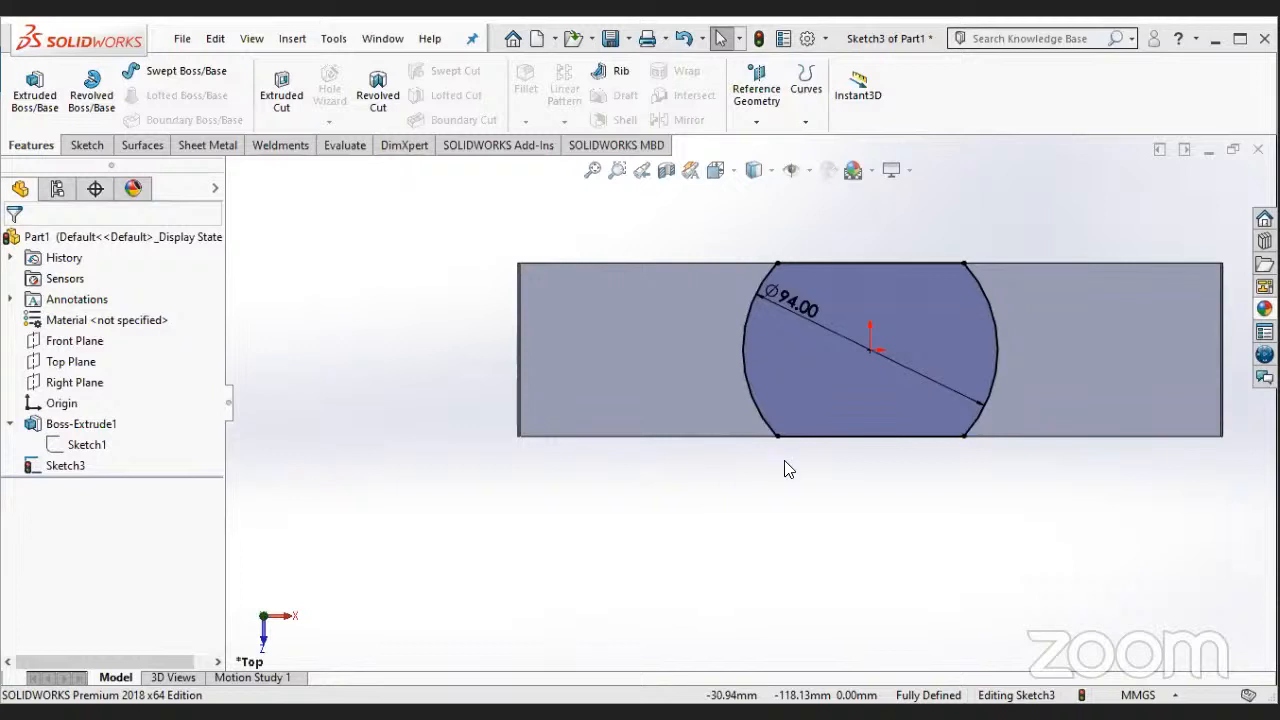
left_click(36, 95)
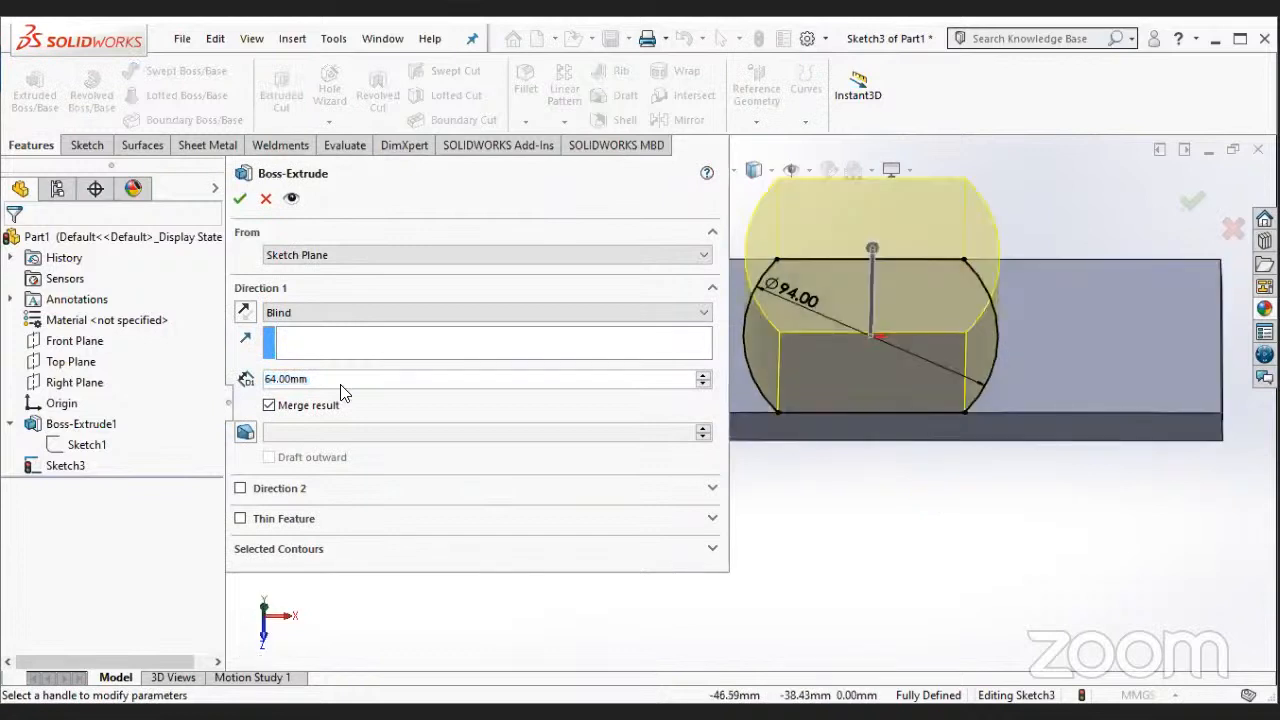
left_click(314, 382)
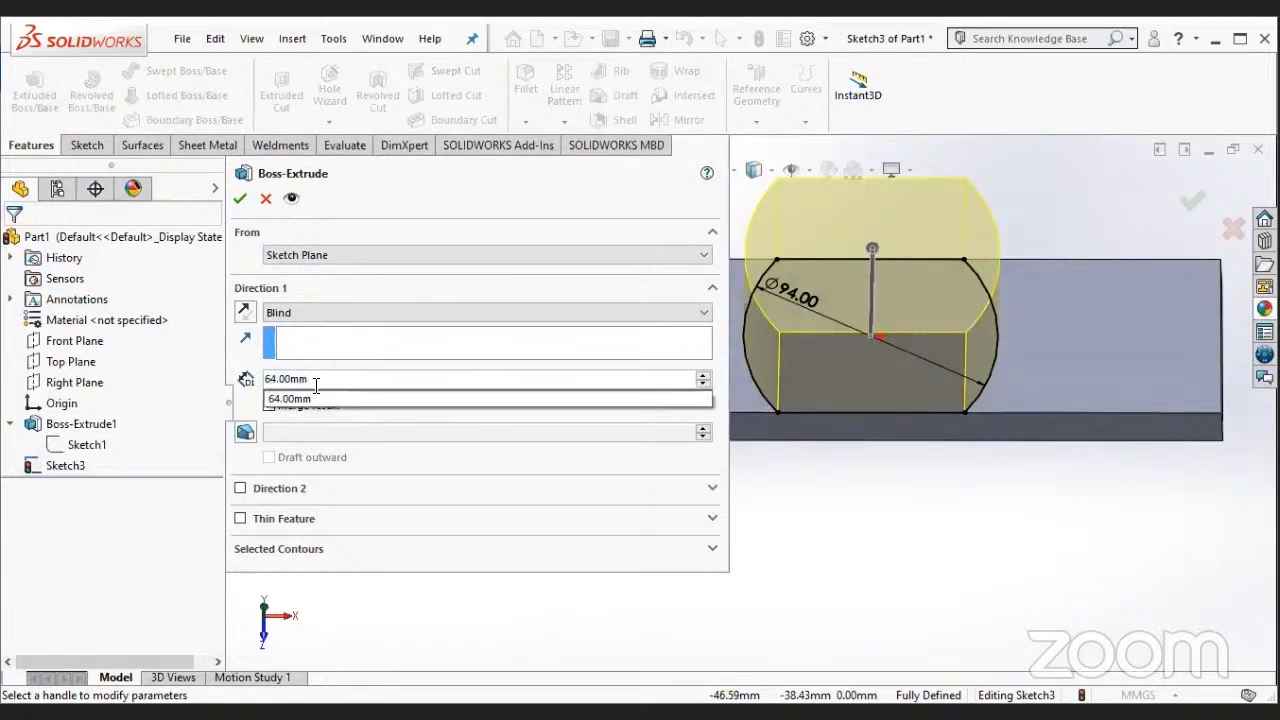
double_click(324, 378)
type("66")
key("Return")
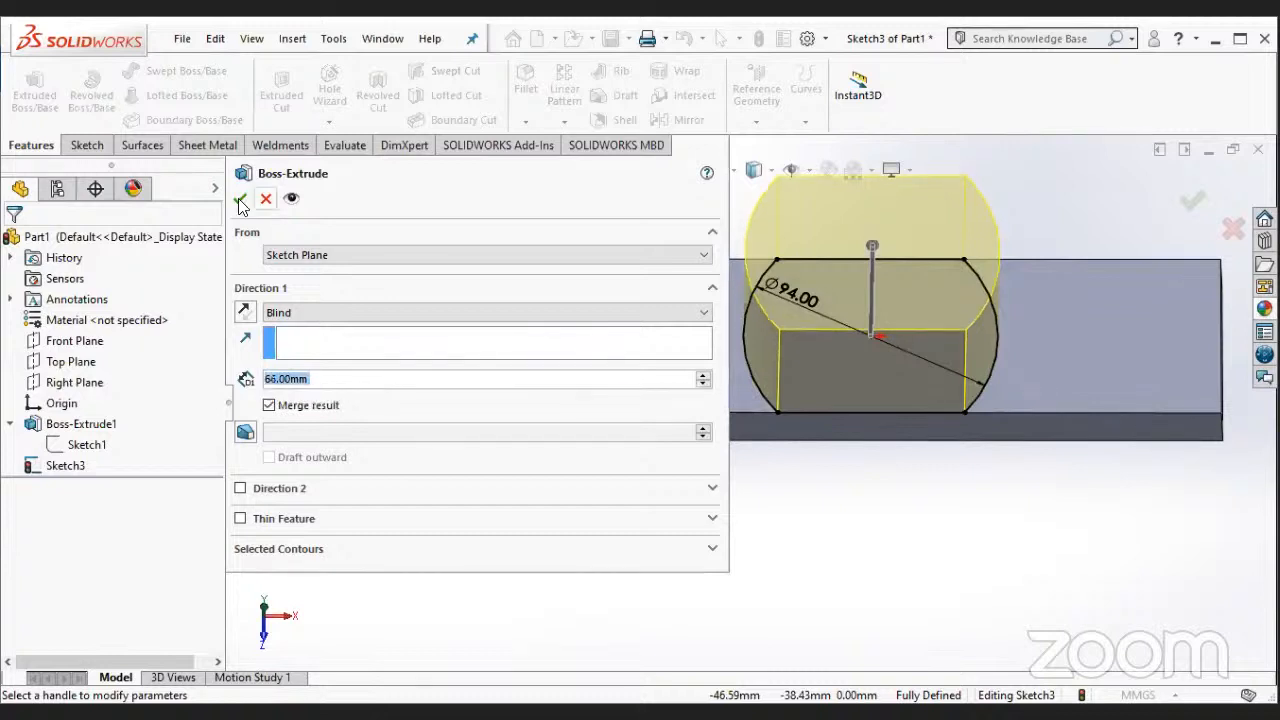
left_click(239, 200)
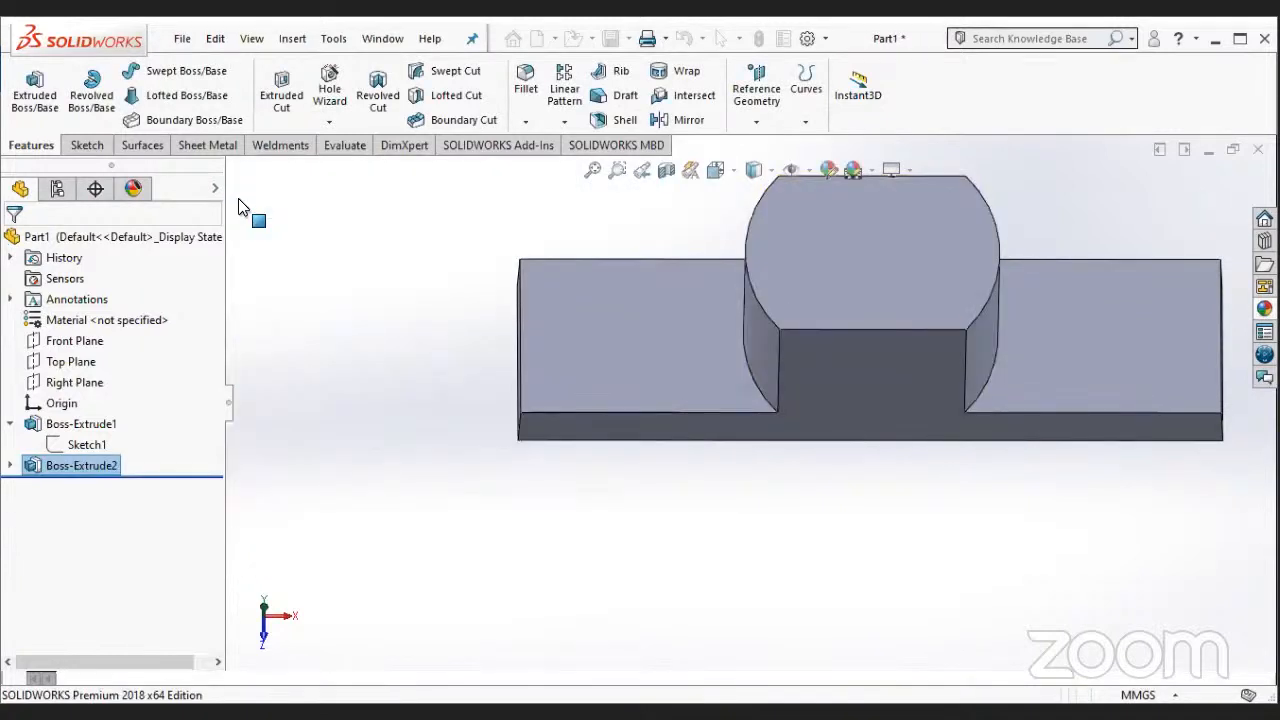
middle_click_drag(877, 508, 930, 398)
scroll(930, 398, "up", 3)
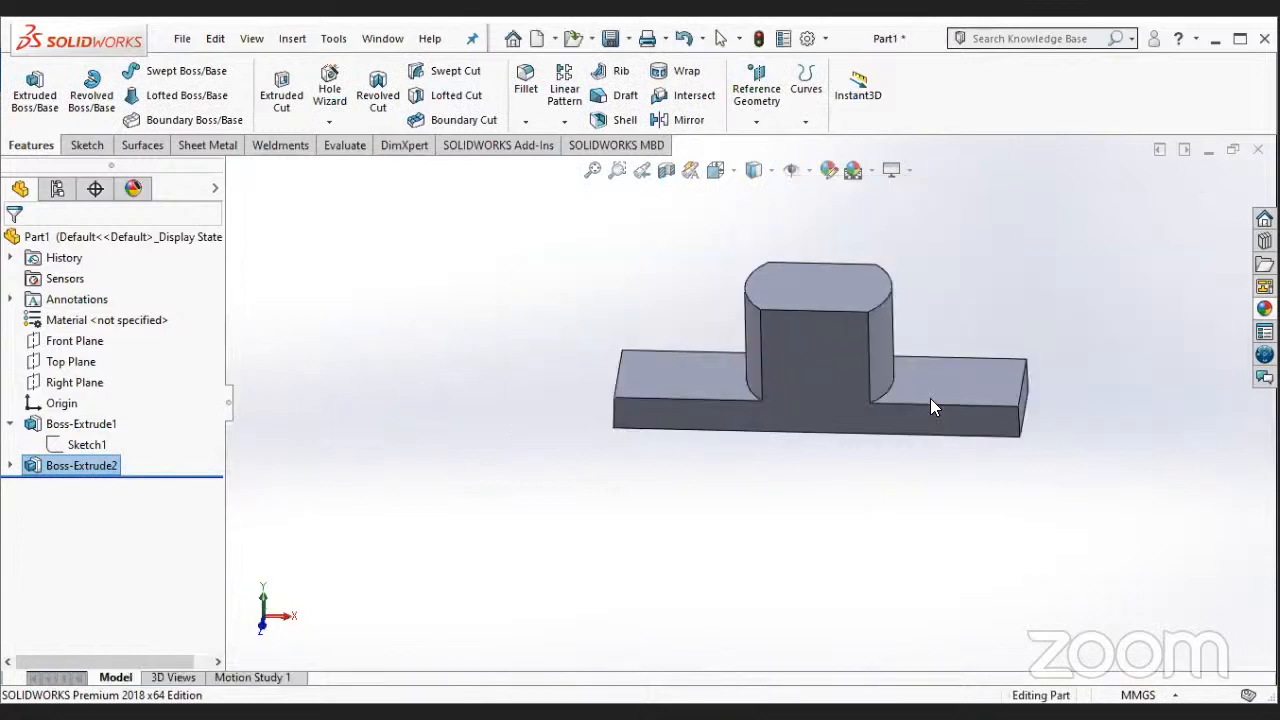
middle_click_drag(876, 482, 886, 620)
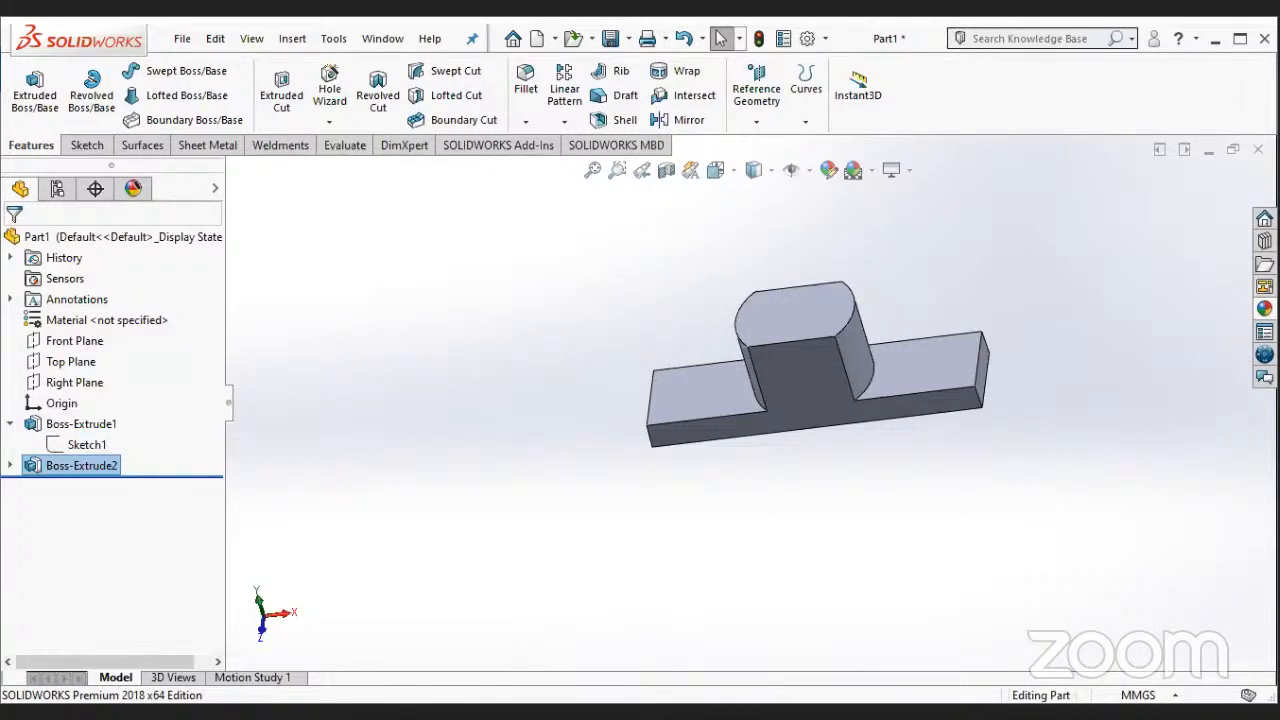
right_click(75, 424)
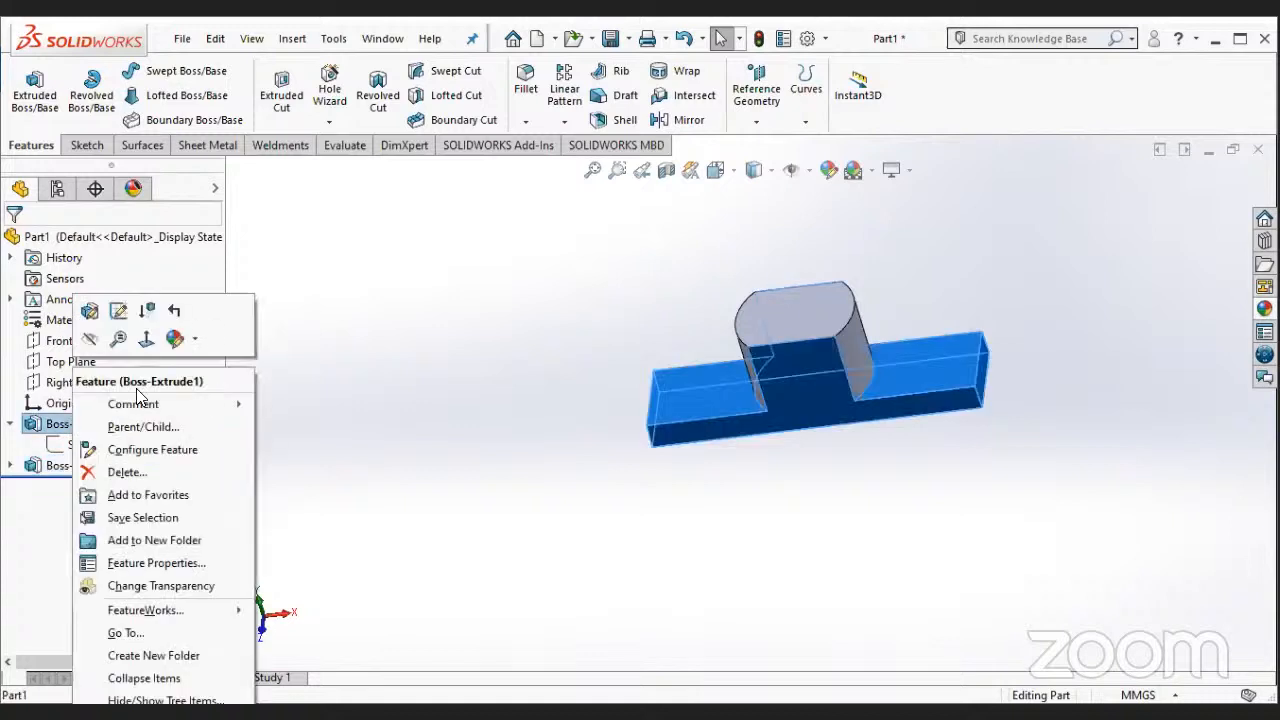
middle_click_drag(576, 388, 524, 422)
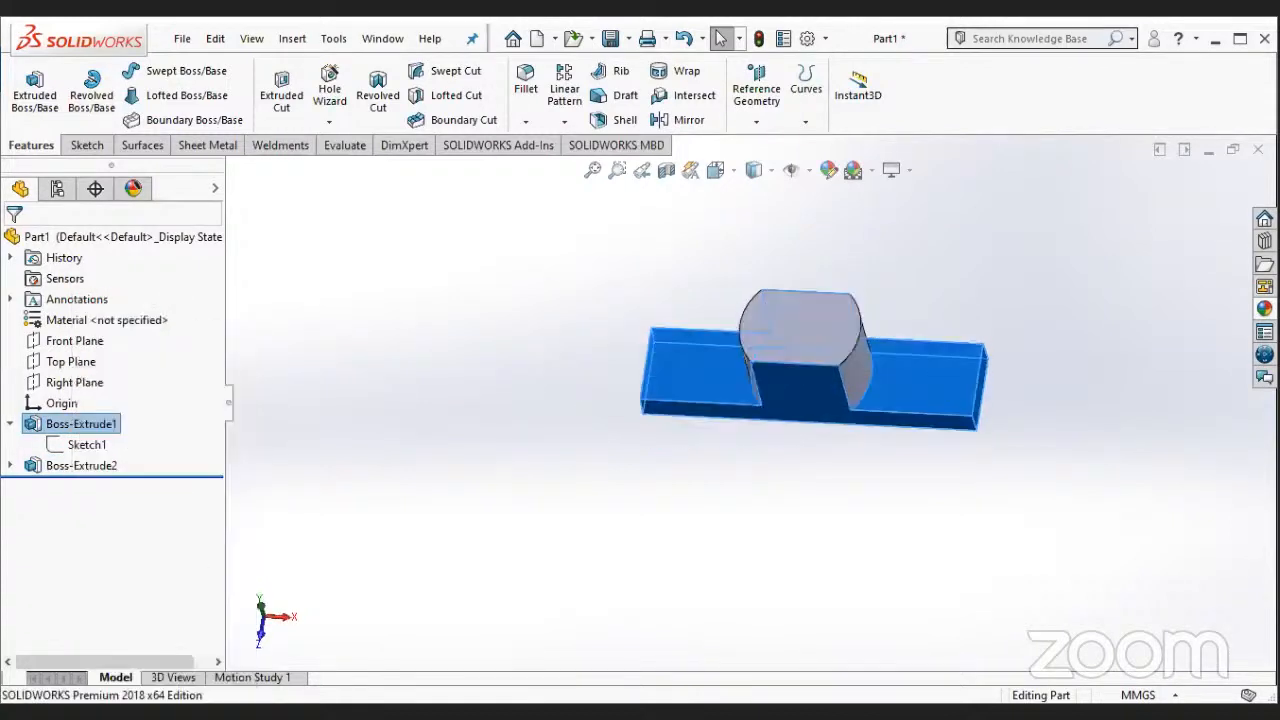
left_click(100, 446)
left_click(733, 494)
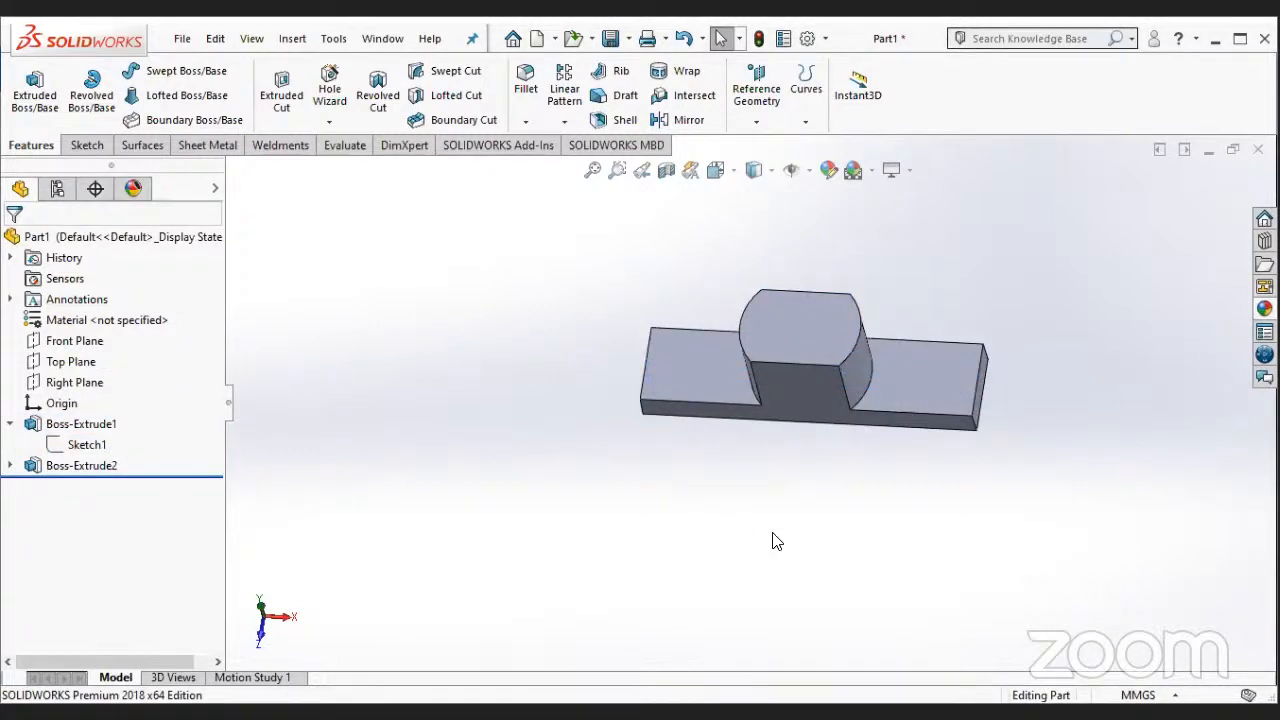
middle_click_drag(854, 489, 774, 440)
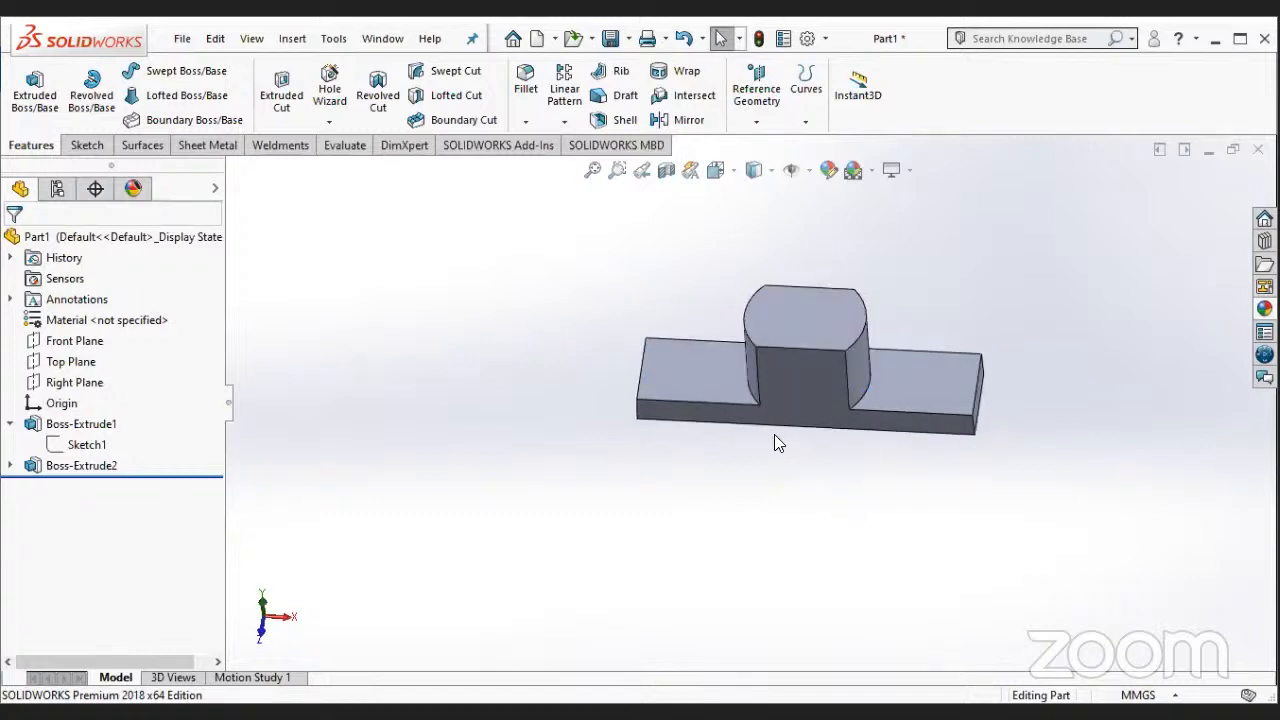
left_click(804, 376)
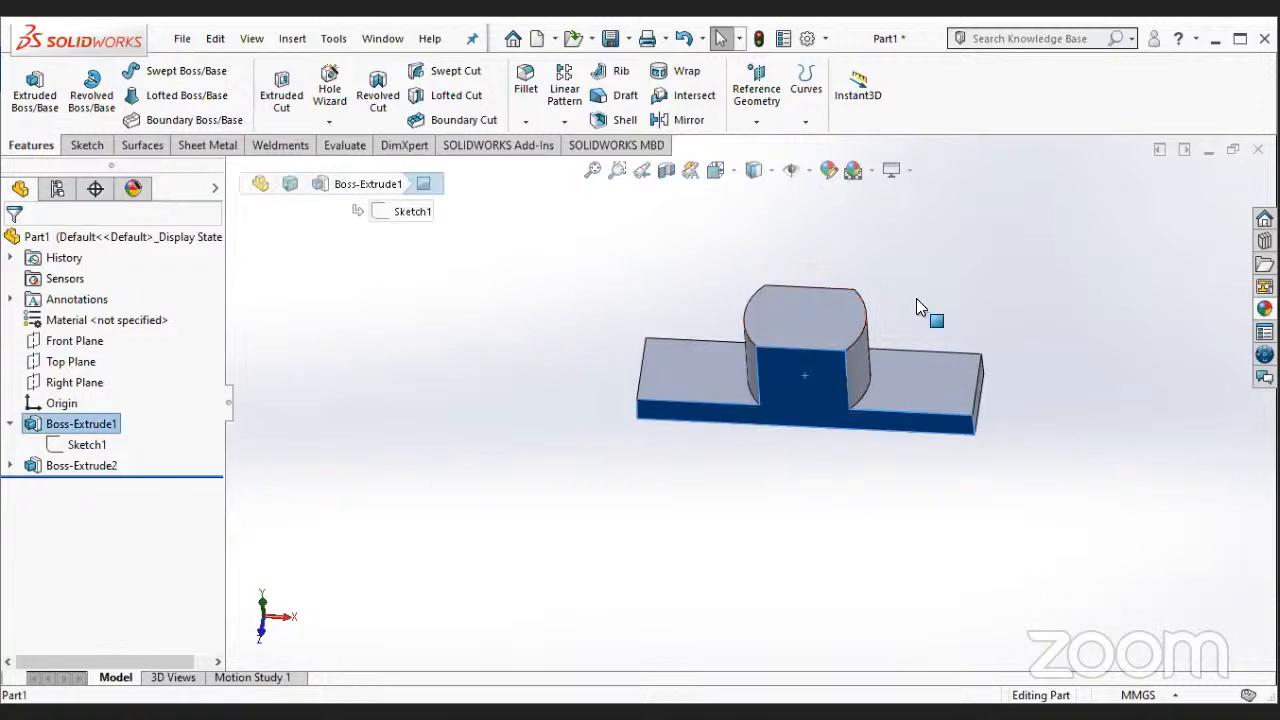
right_click(832, 364)
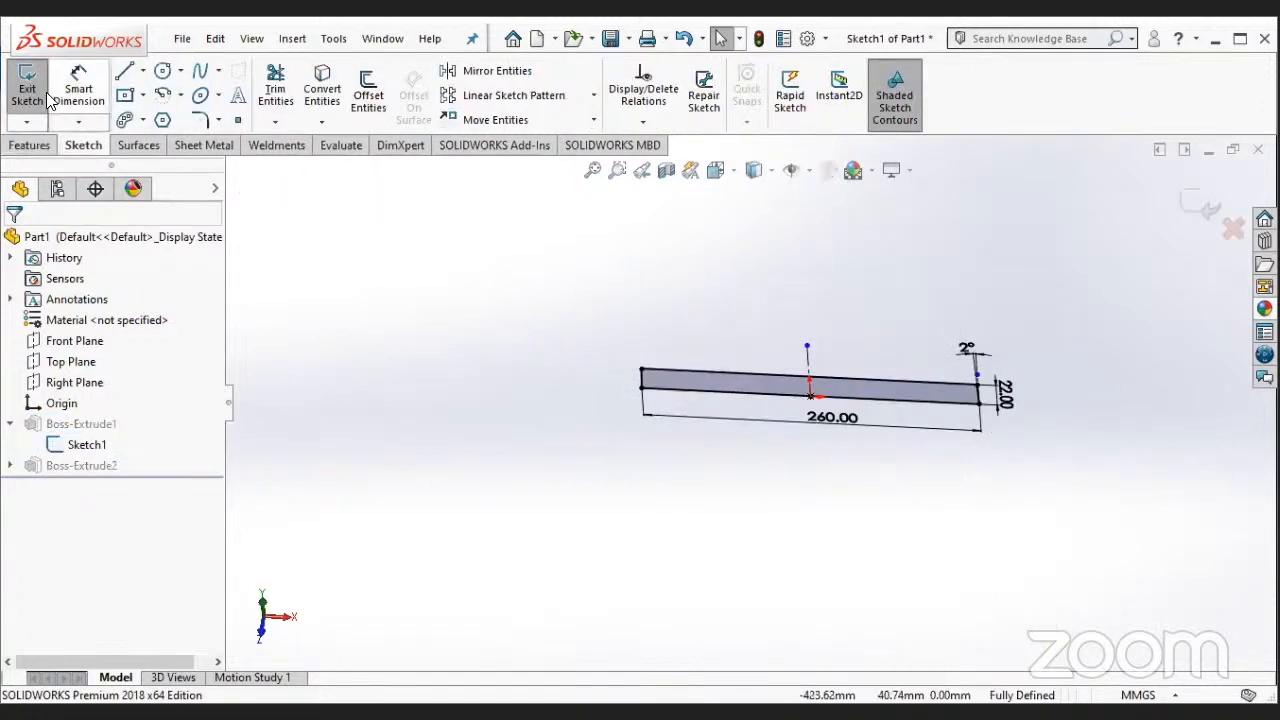
left_click(46, 94)
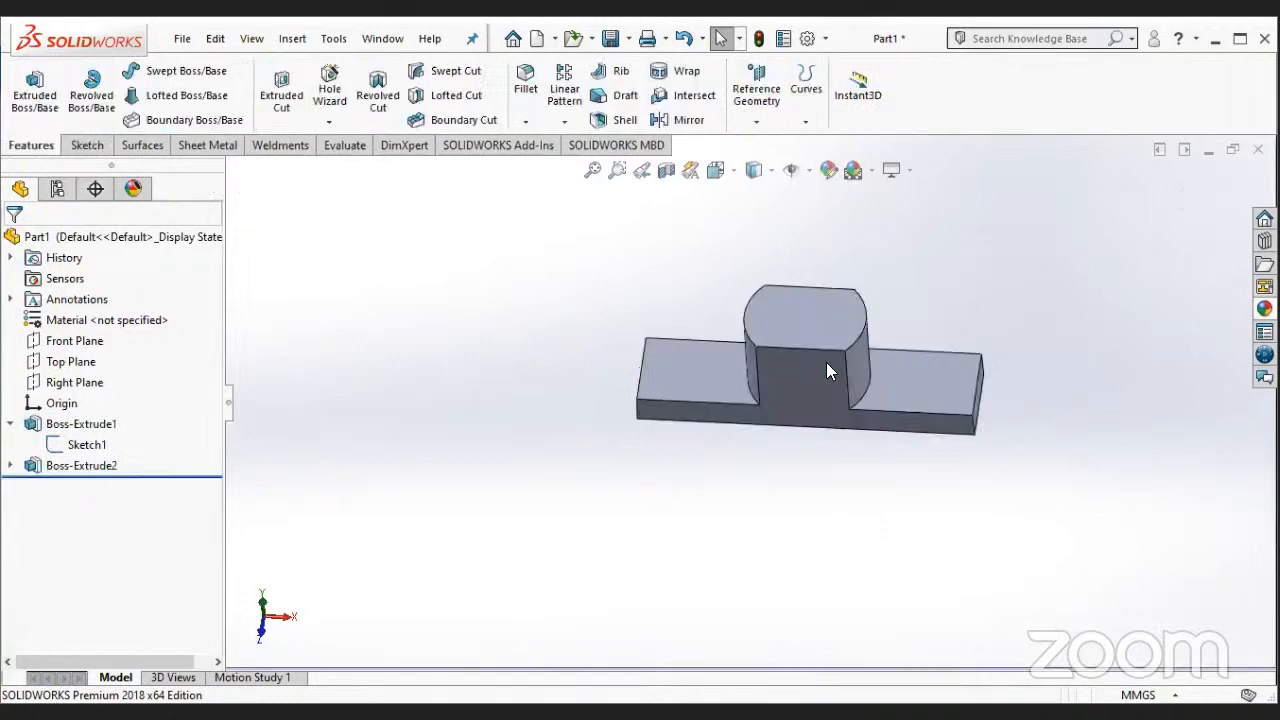
- Start a new sketch on the part's front face and view it normal to the sketch plane
right_click(826, 363)
left_click(876, 267)
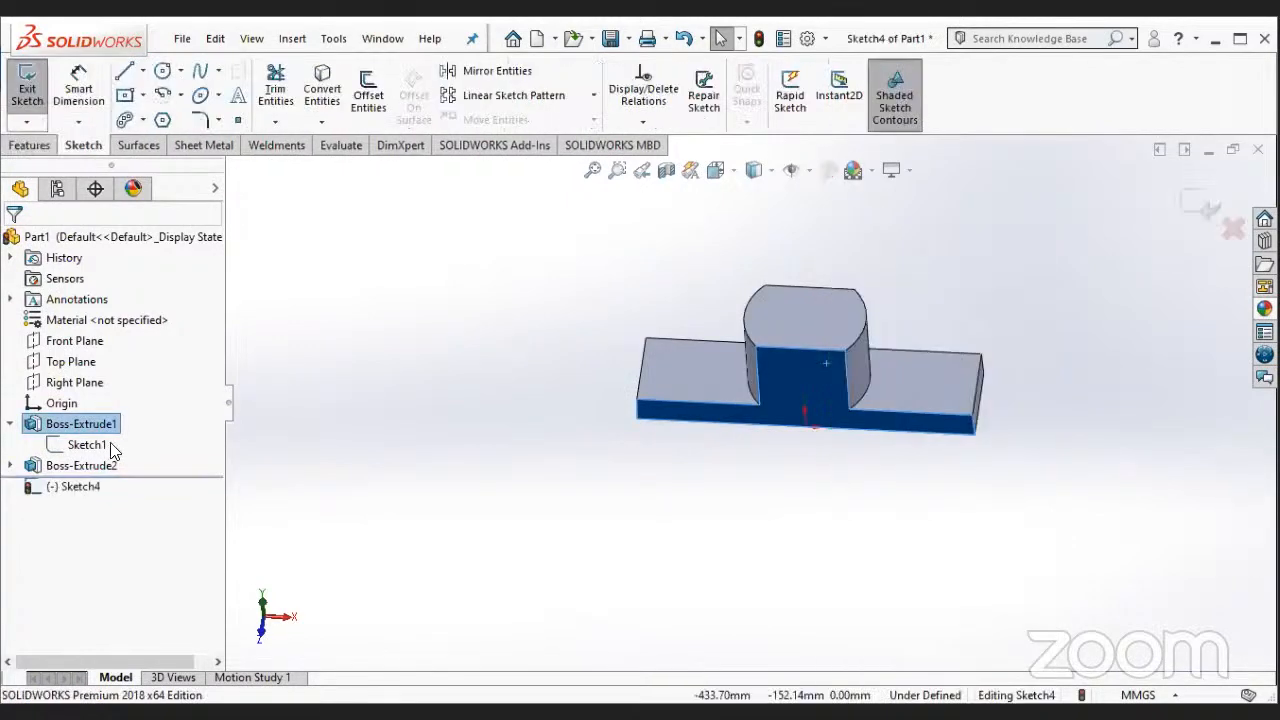
right_click(78, 487)
left_click(123, 430)
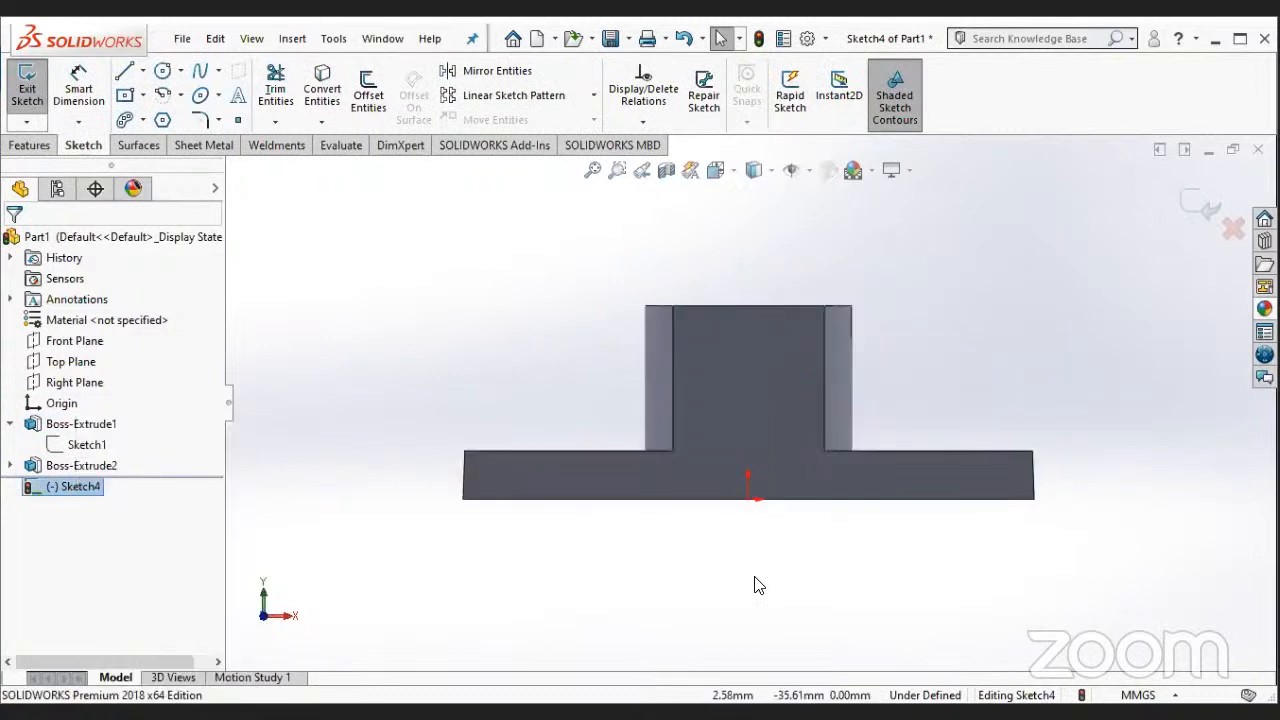
left_click(755, 585)
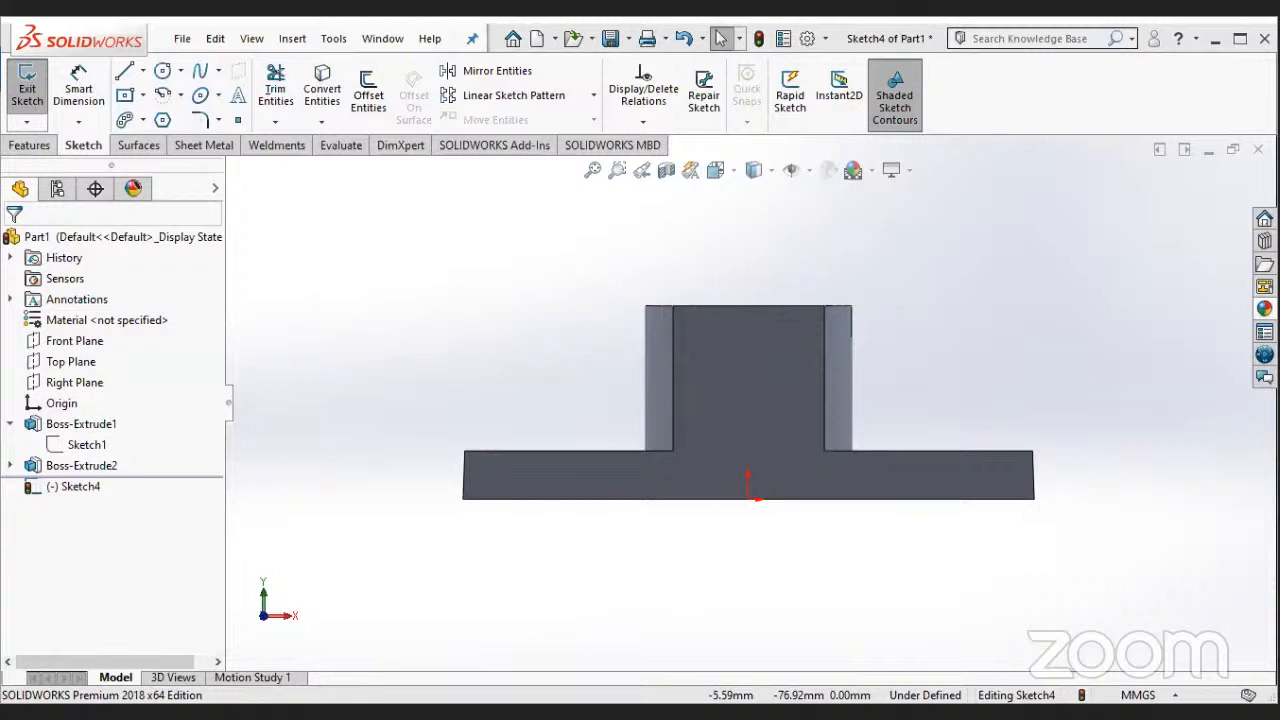
- Sketch a horizontal centerline about 110 mm long across the raised boss, extending past both of its sides
left_click(143, 71)
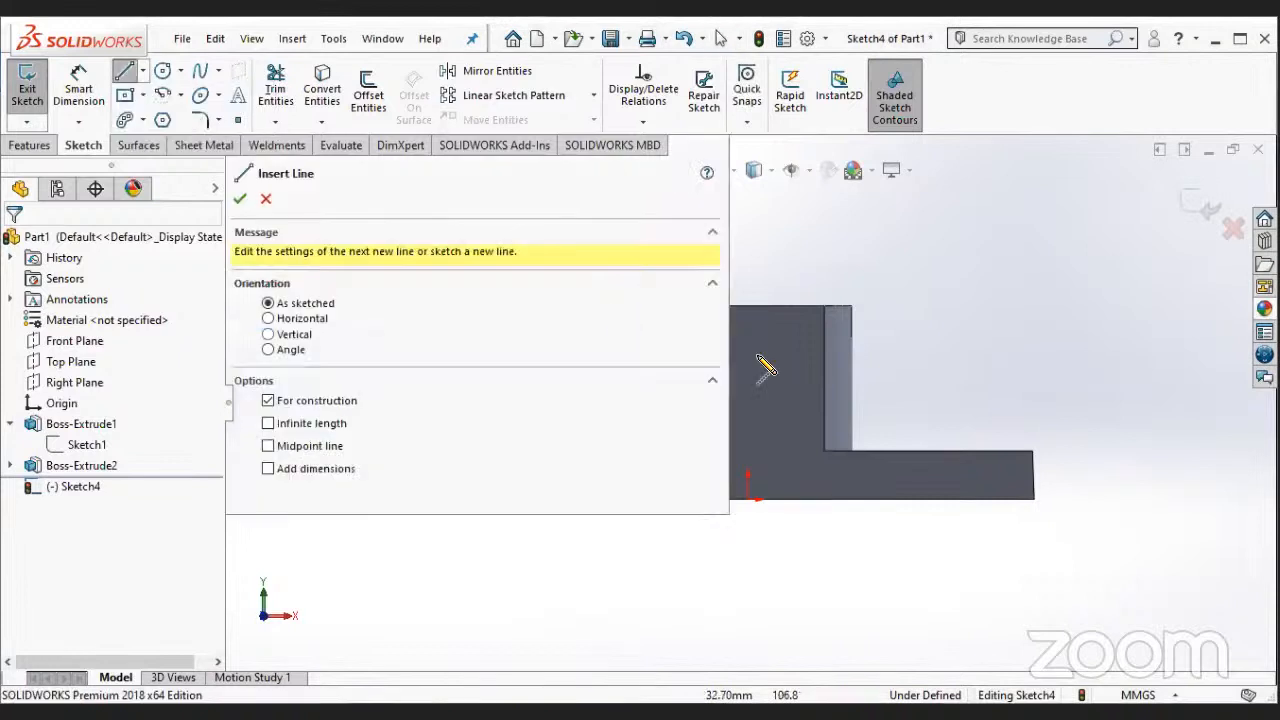
scroll(758, 392, "up", 3)
scroll(758, 392, "down", 2)
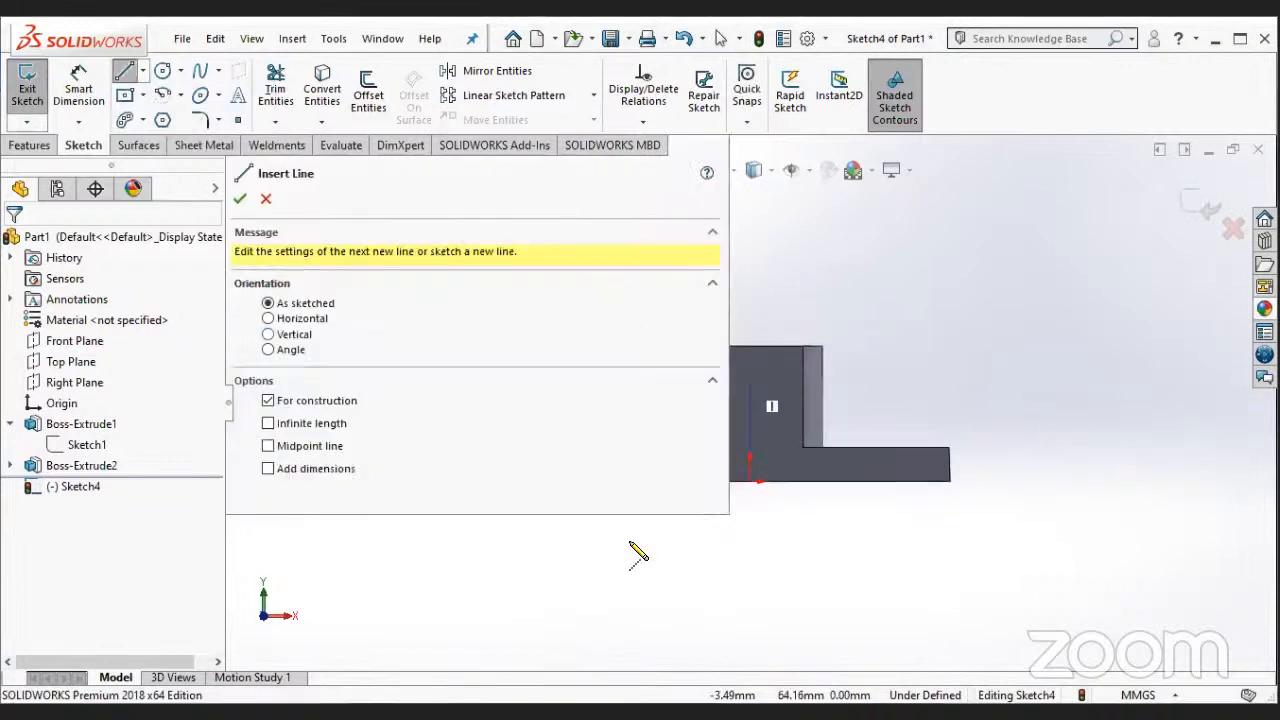
scroll(638, 553, "down", 2)
scroll(735, 460, "down", 2)
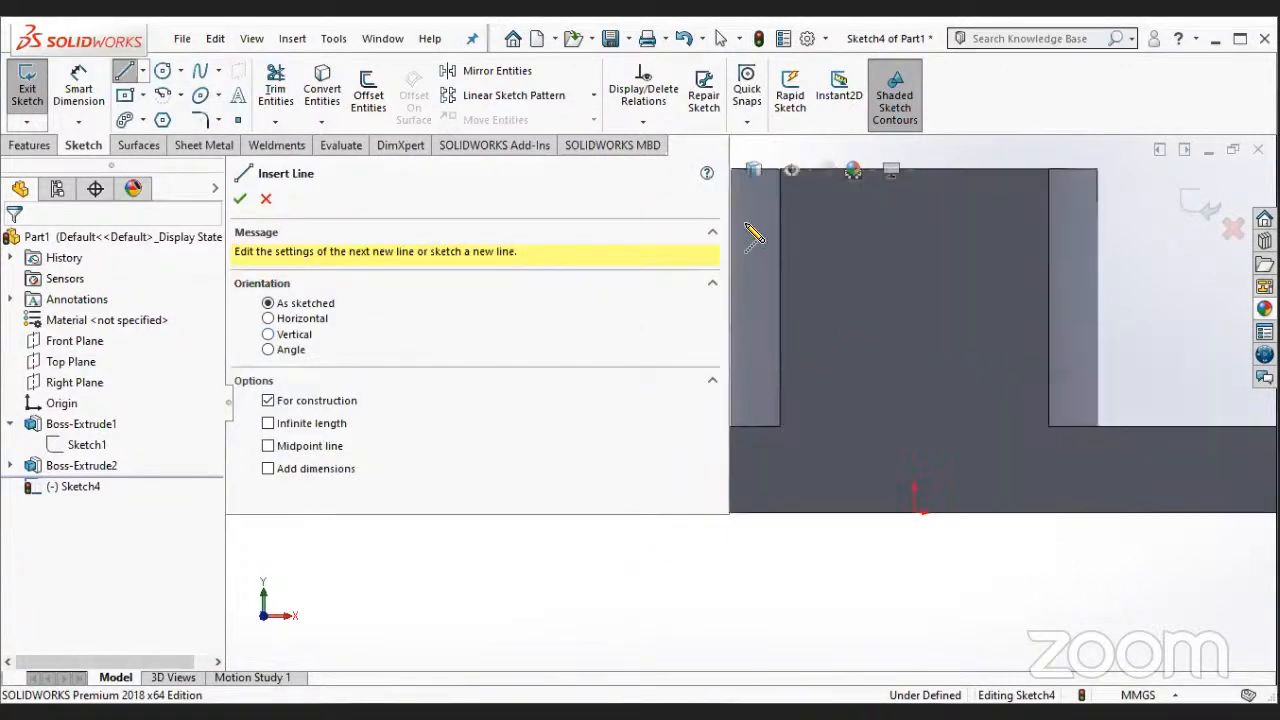
scroll(748, 238, "down", 2)
scroll(683, 543, "up", 2)
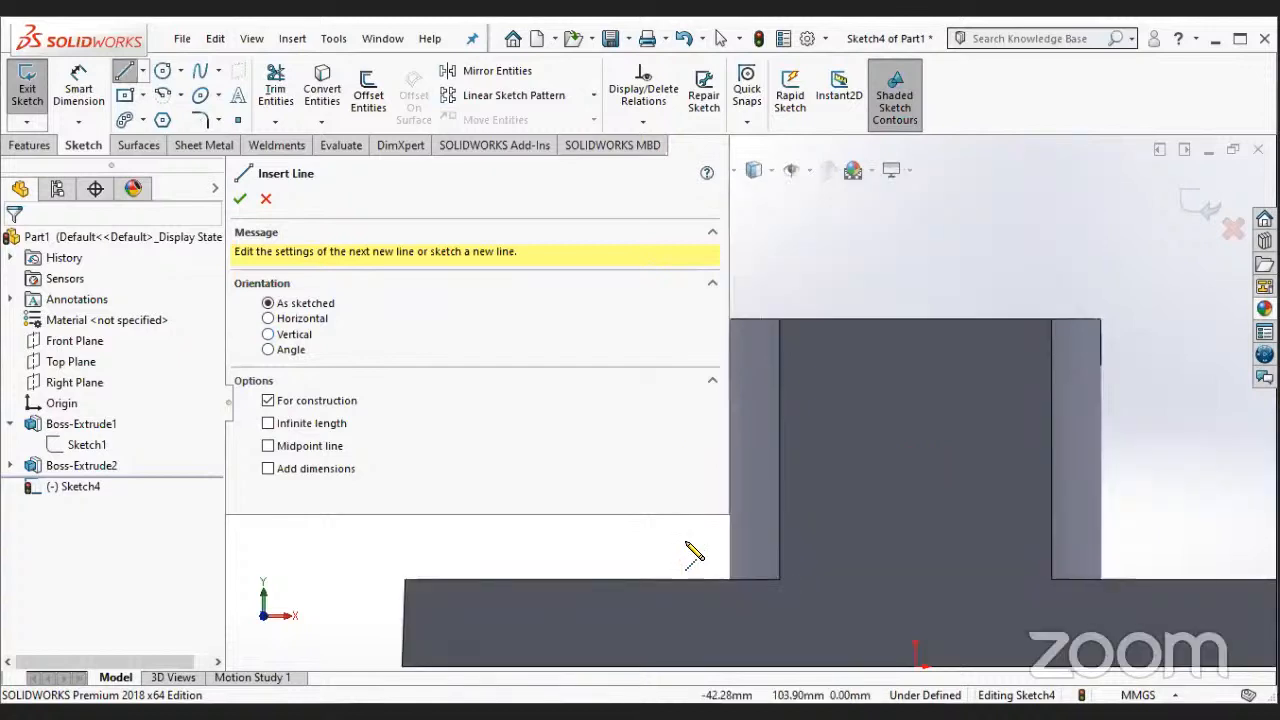
scroll(858, 375, "up", 1)
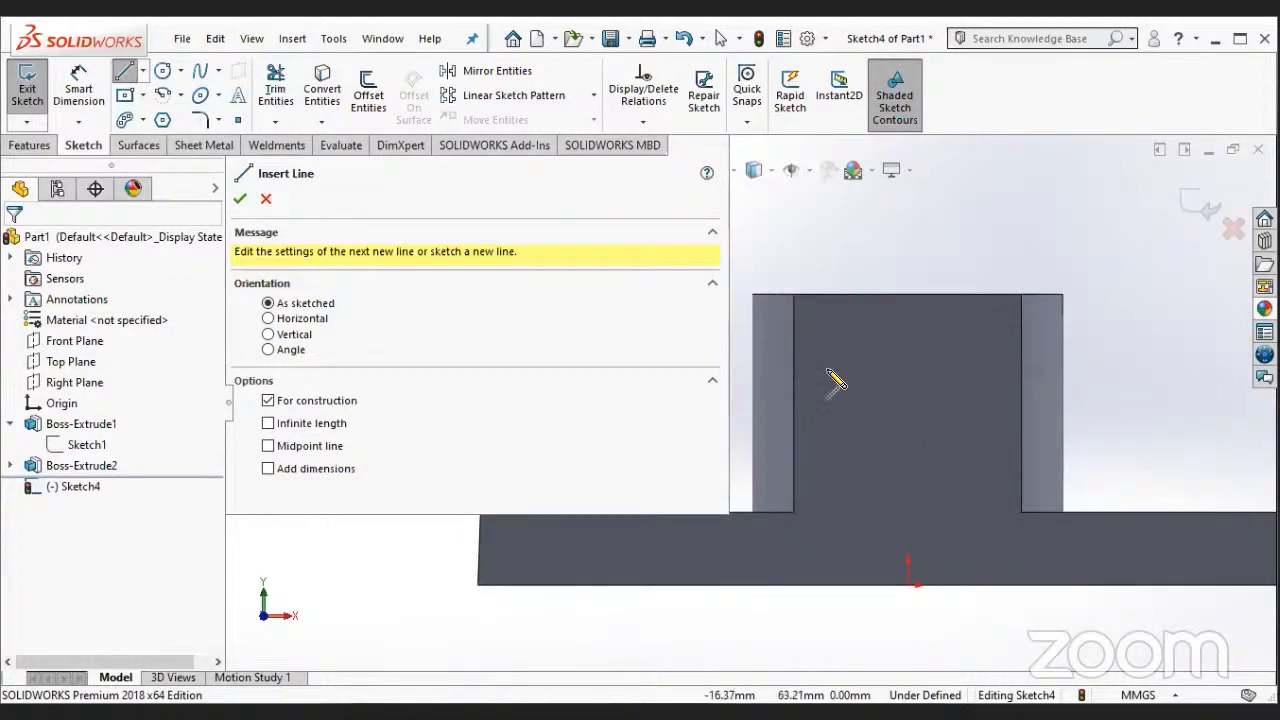
key("Escape")
left_click(1102, 372)
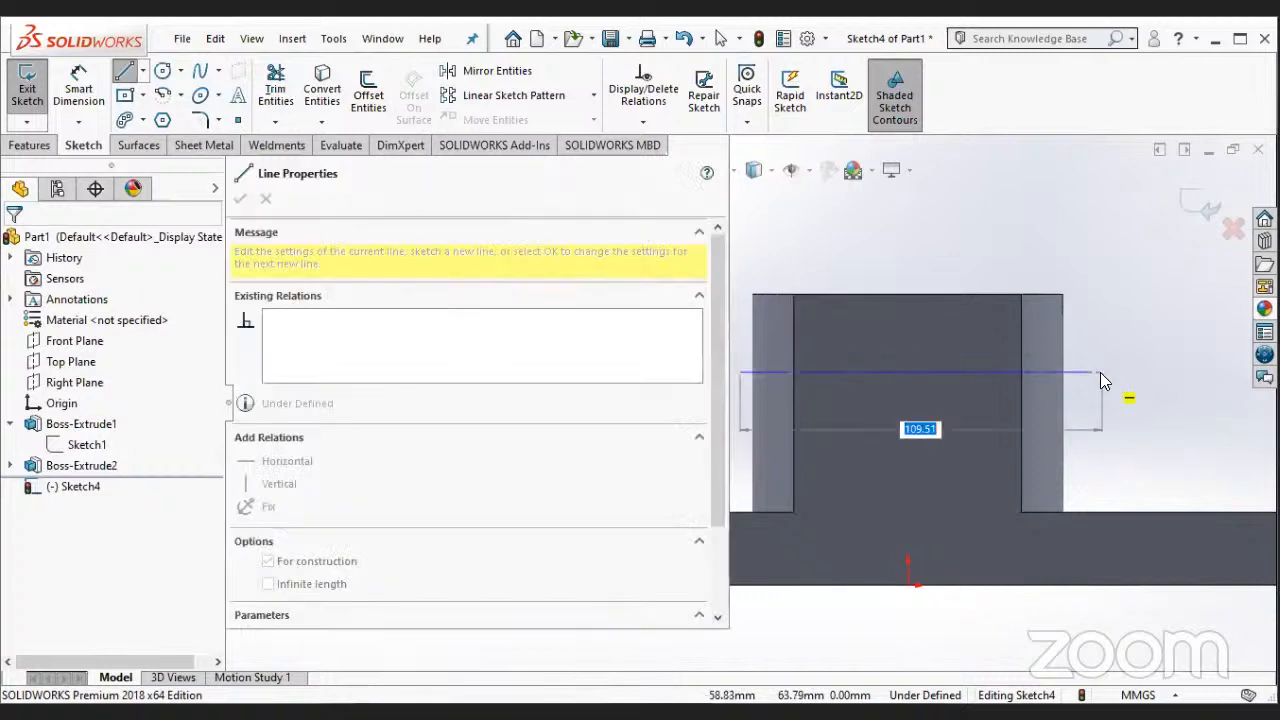
key("Escape")
- Dimension the horizontal centerline at 63 mm above the block's bottom edge
left_click(80, 88)
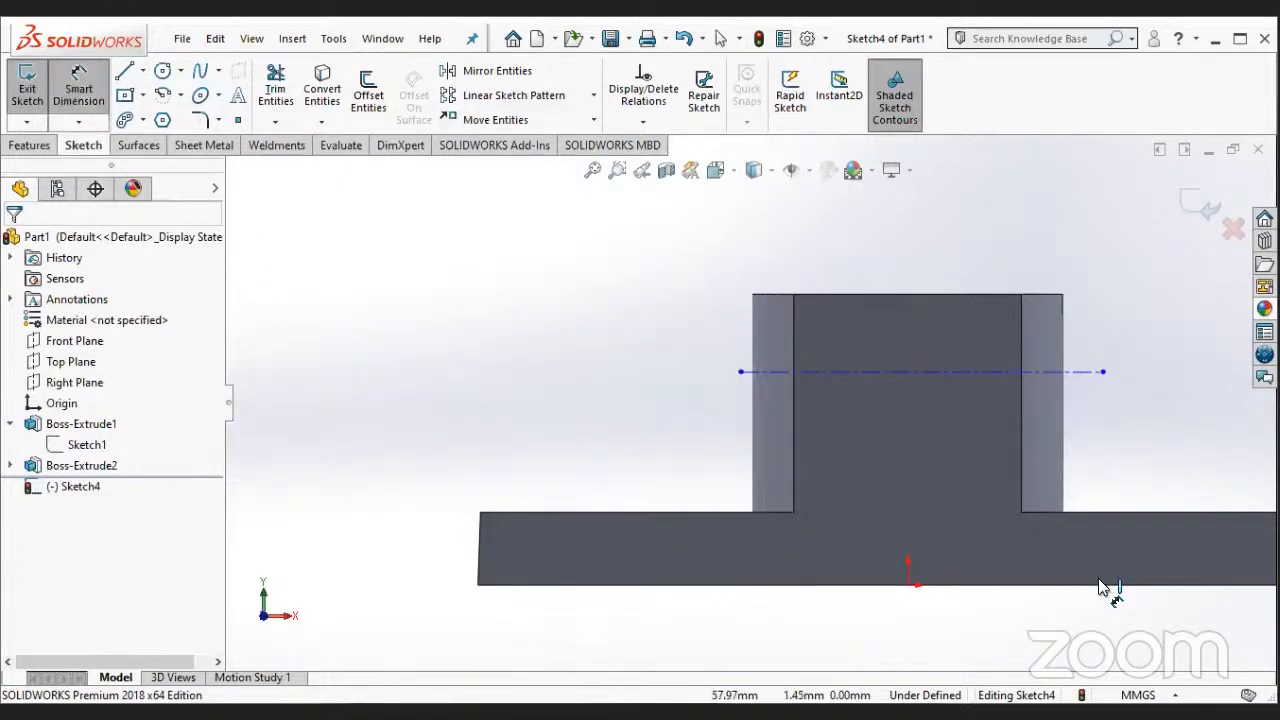
left_click(1097, 584)
left_click(1076, 373)
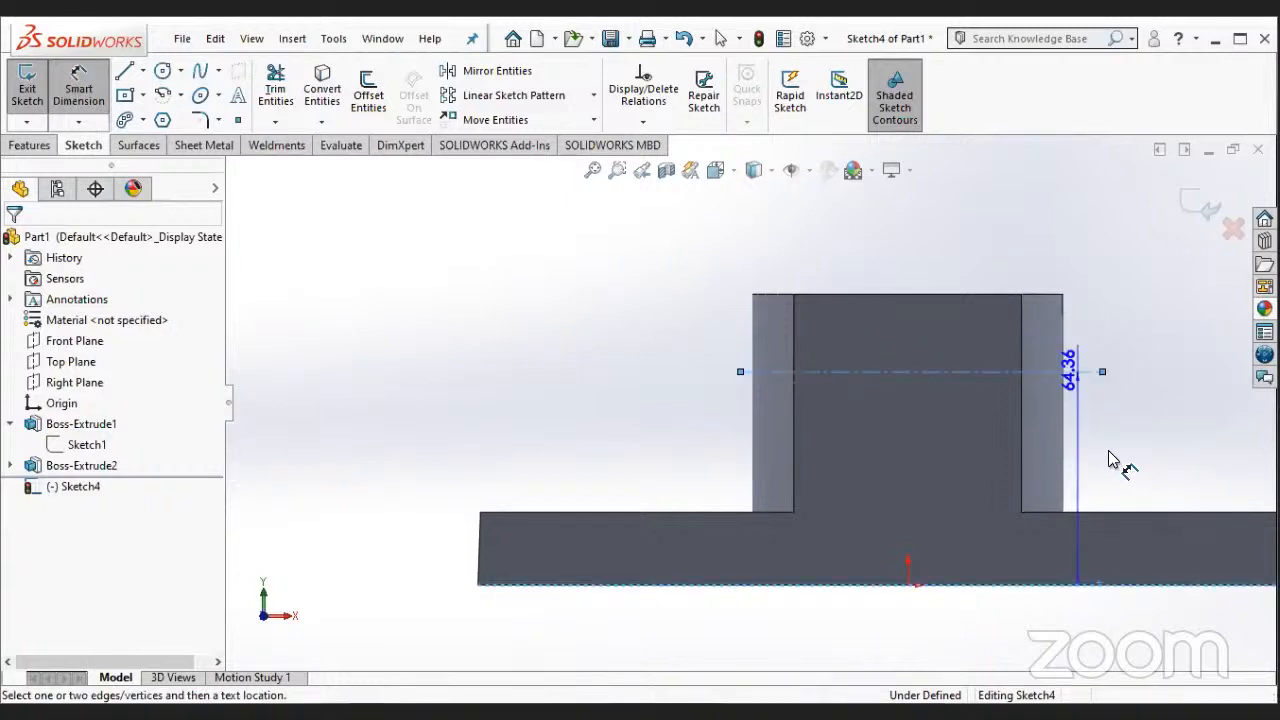
left_click(1108, 452)
type("63")
key("Return")
- Sketch a vertical centerline from just above the boss's top edge down to the origin
left_click(60, 66)
left_click(162, 119)
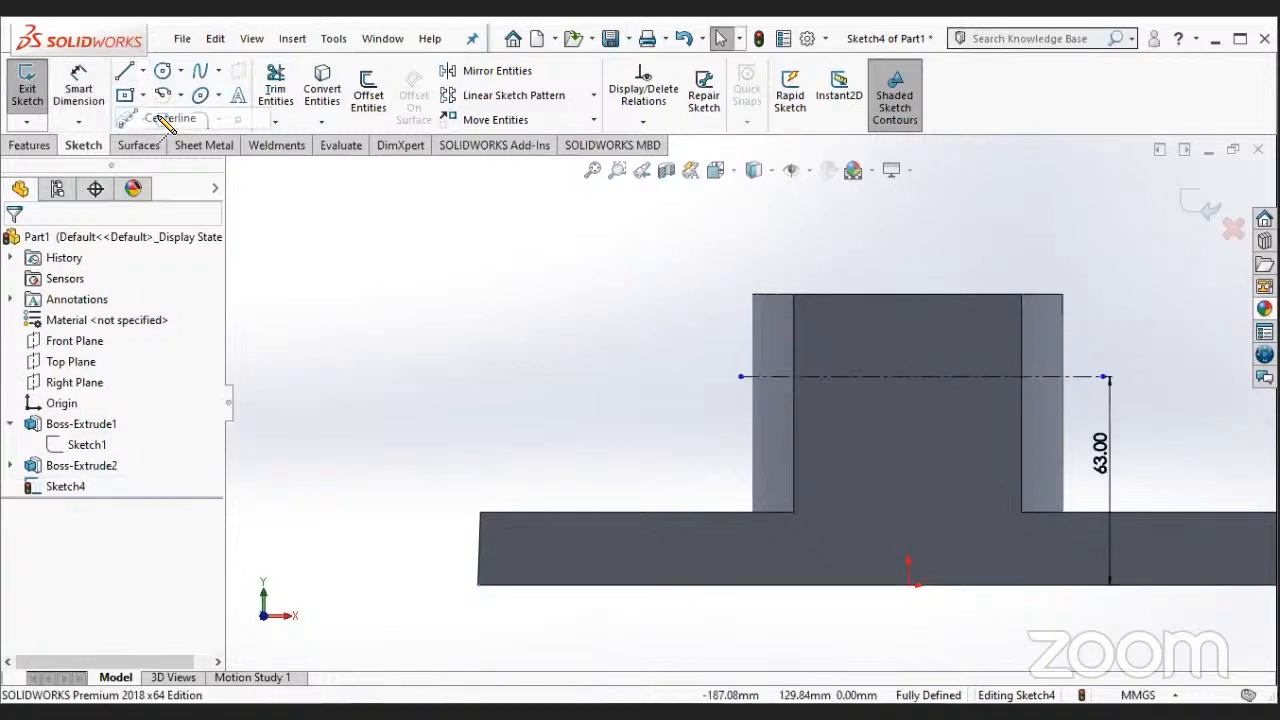
left_click_drag(908, 272, 908, 585)
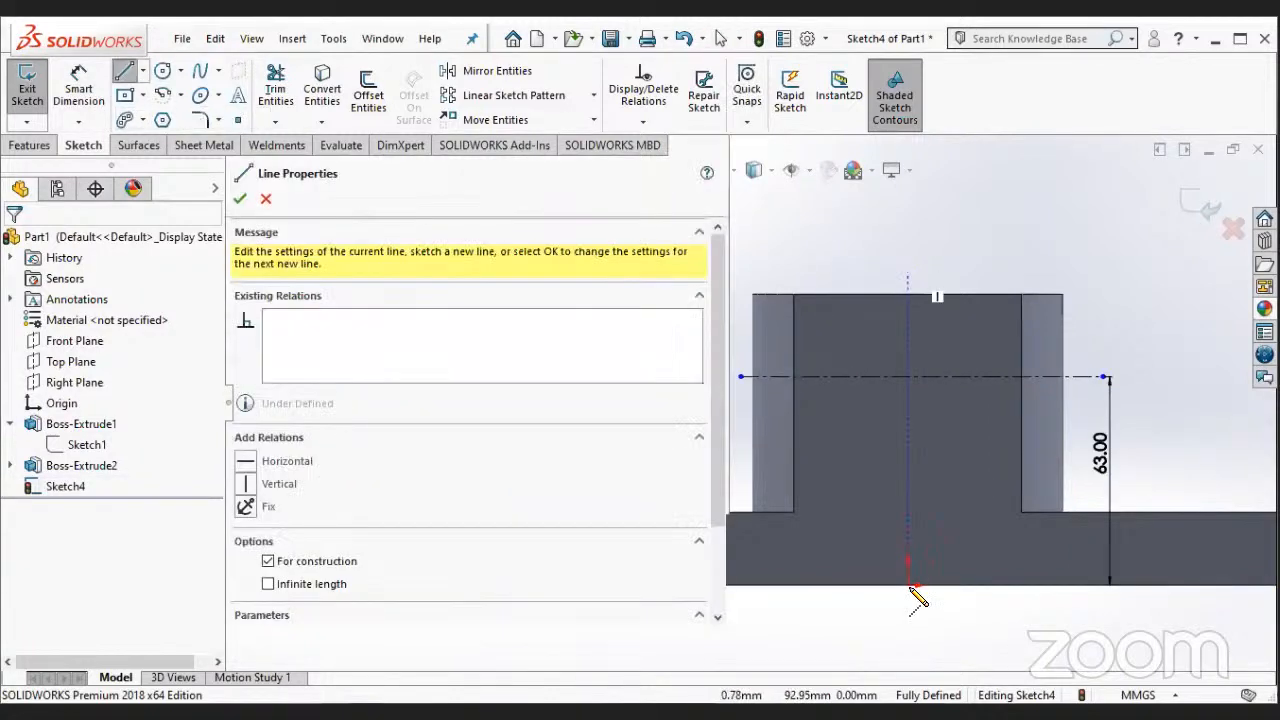
key("Escape")
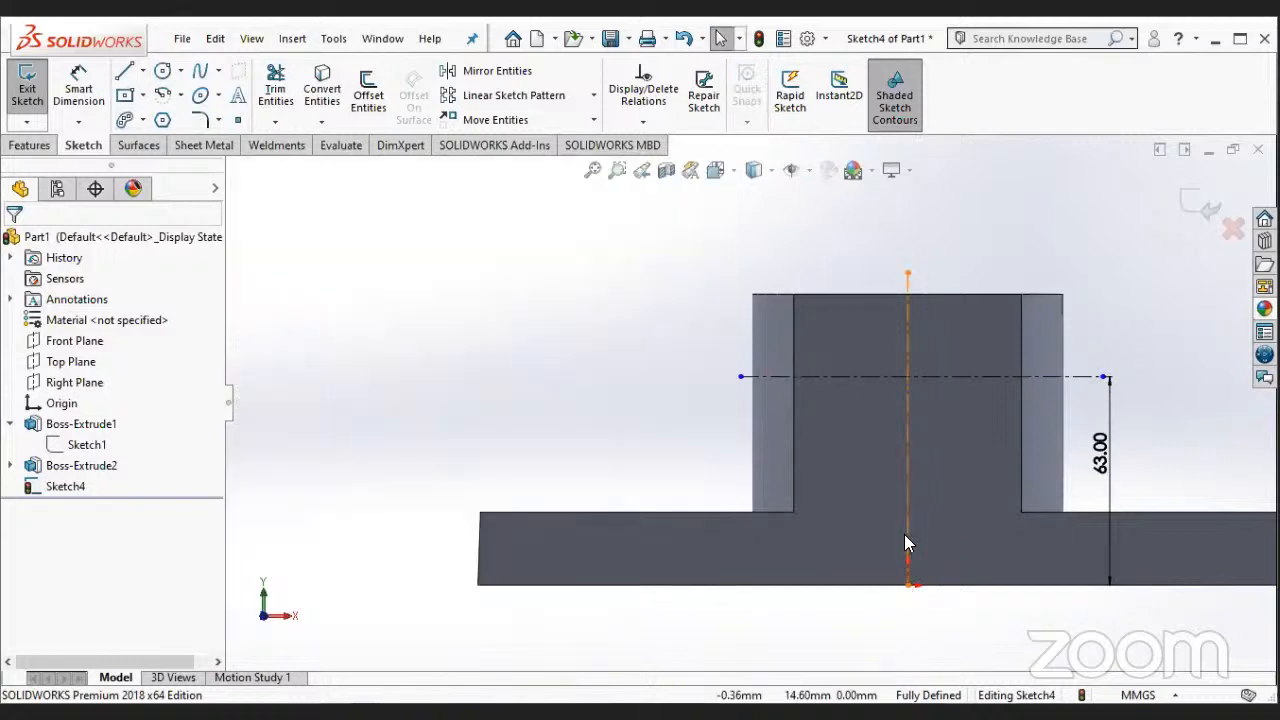
left_click(179, 96)
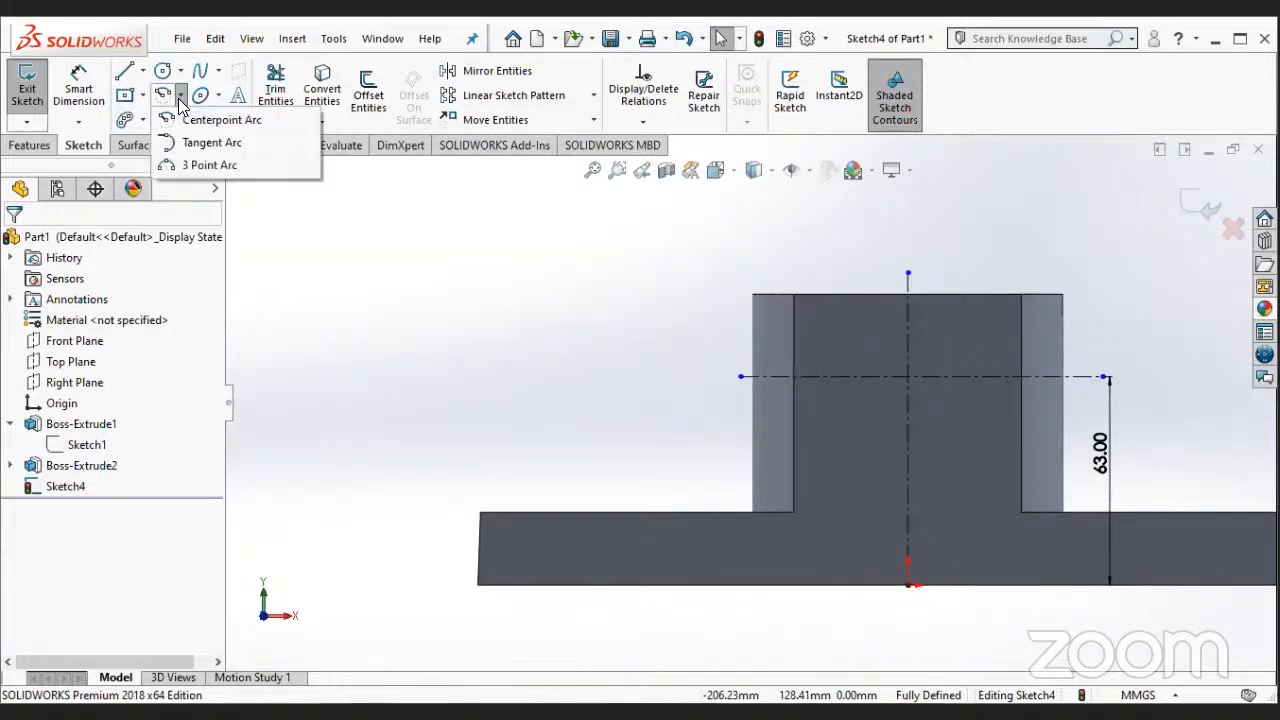
left_click(190, 121)
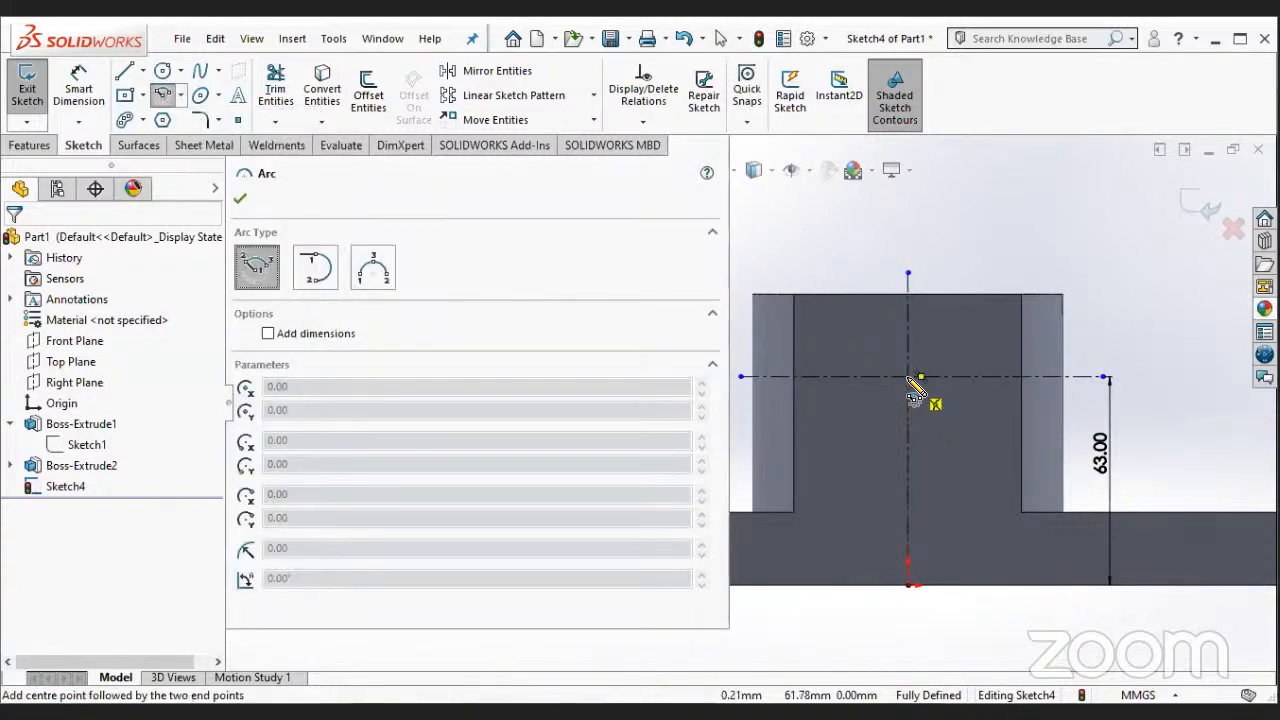
scroll(905, 405, "down", 2)
key("Escape")
- Add a Midpoint relation between the horizontal centerline's midpoint and the vertical centerline
scroll(898, 418, "down", 2)
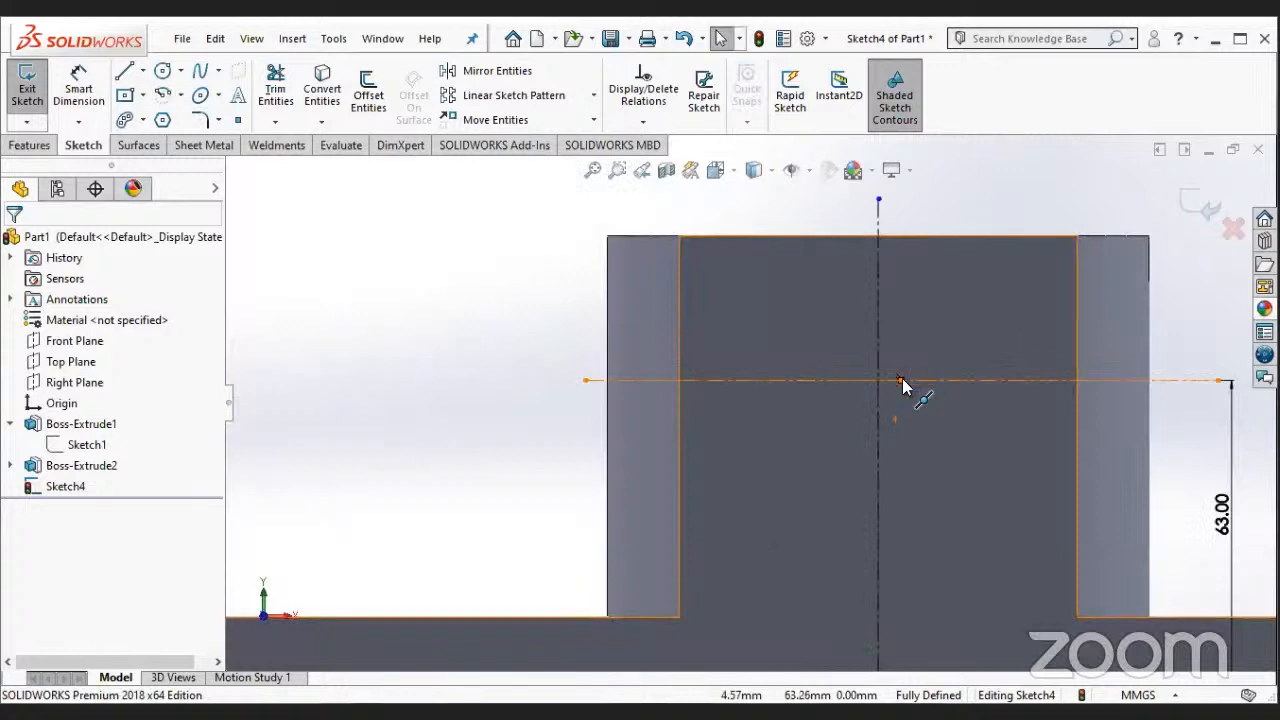
left_click(902, 380)
left_click(878, 411, "ctrl")
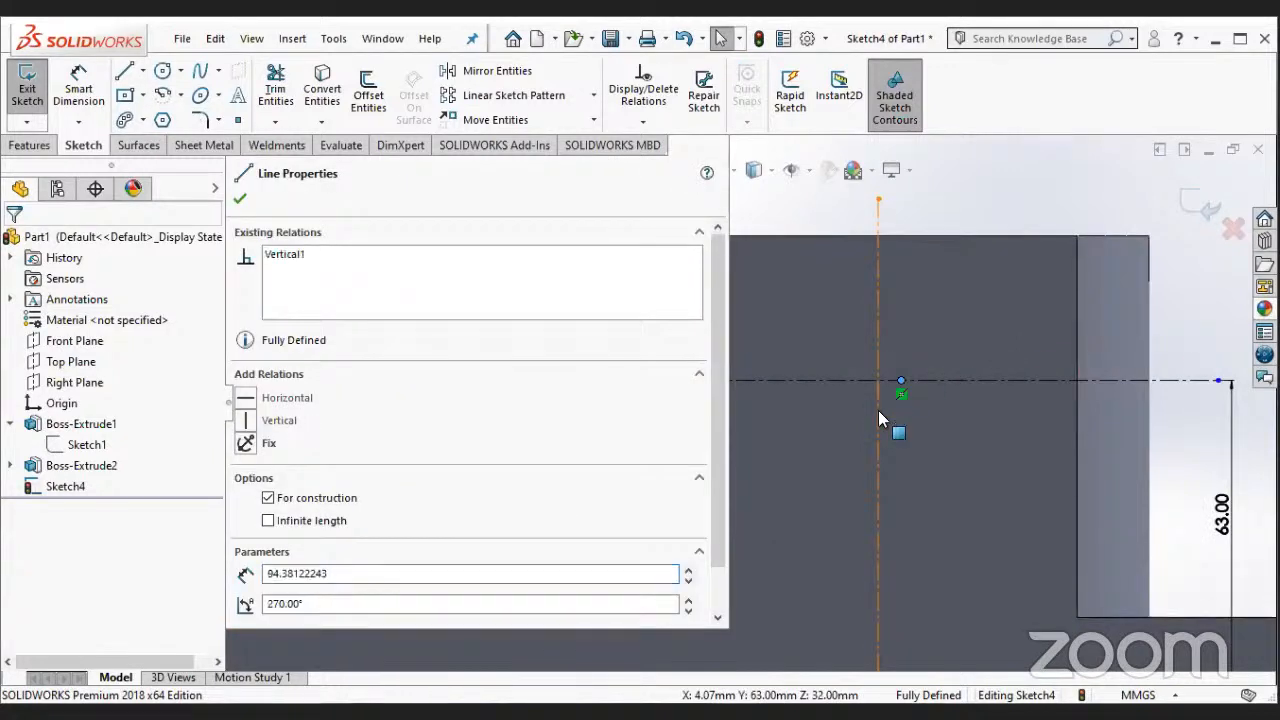
left_click(241, 199)
- Sketch a centerpoint semicircular arc of about 17.7 mm radius below the horizontal centerline, centred where the two centerlines cross
left_click(172, 101)
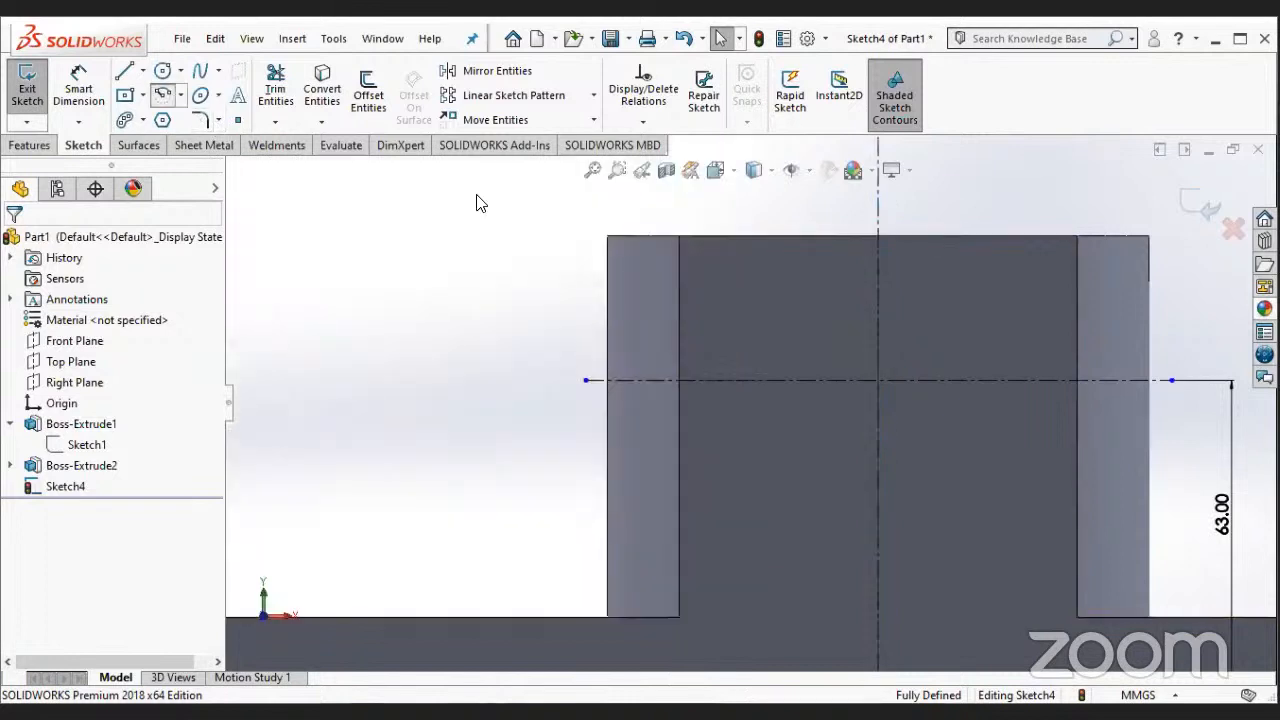
left_click(878, 380)
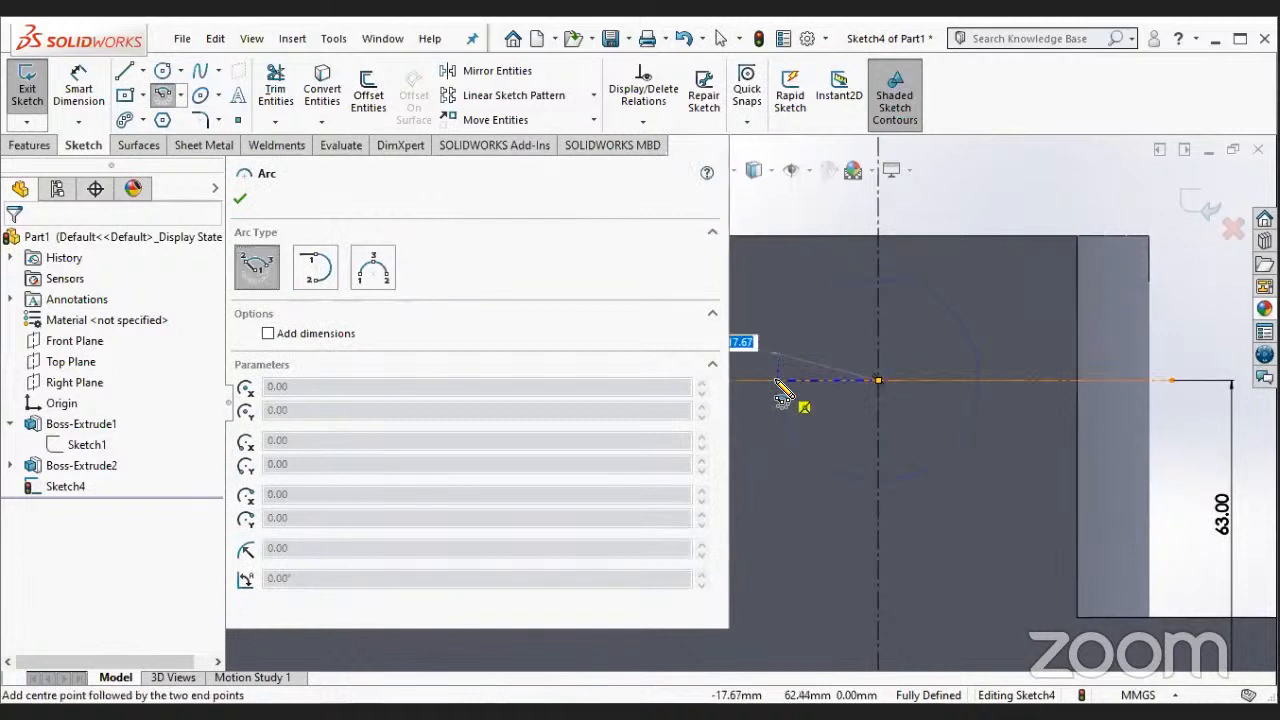
left_click(778, 380)
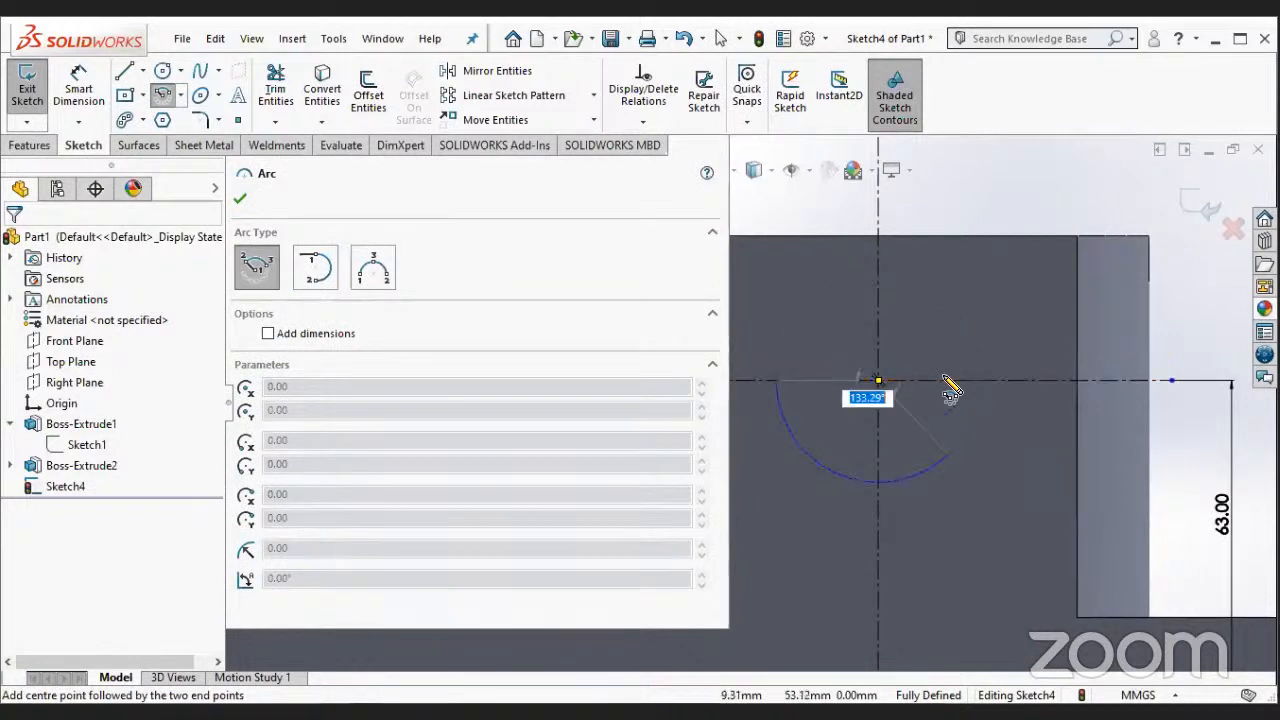
left_click(980, 380)
key("Escape")
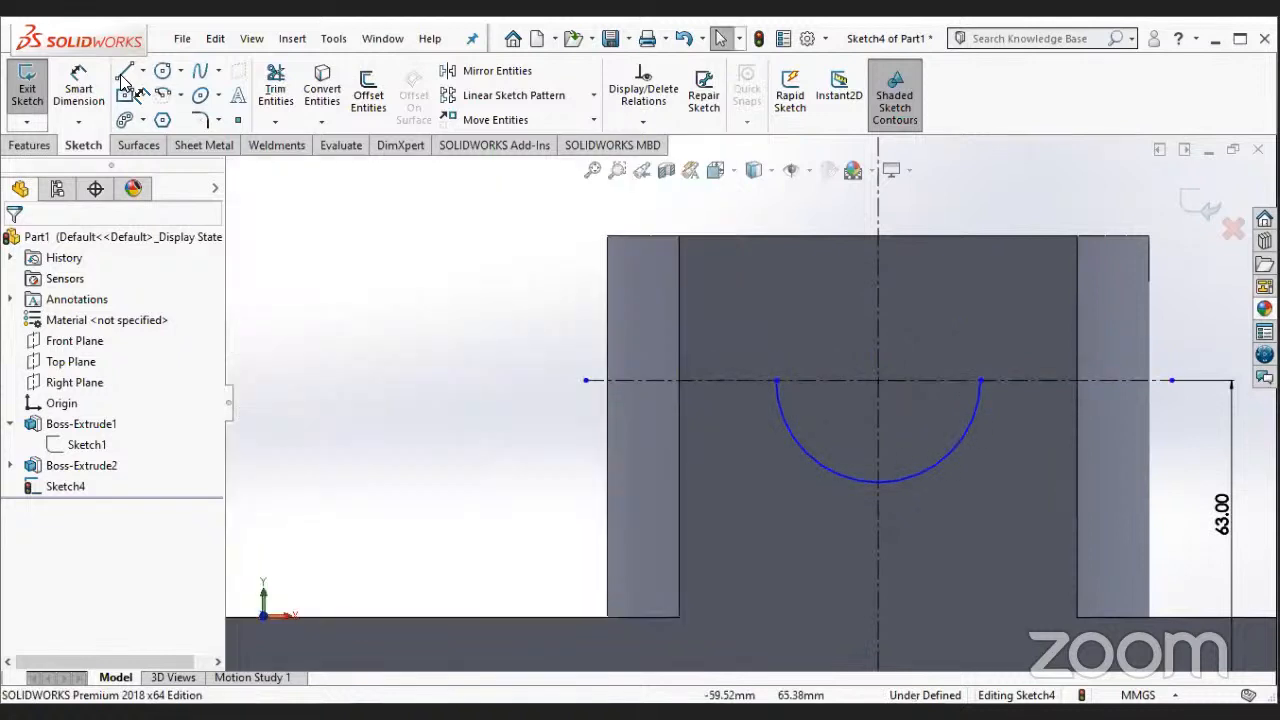
- Dimension the semicircular arc's radius at 32 mm
left_click(960, 468)
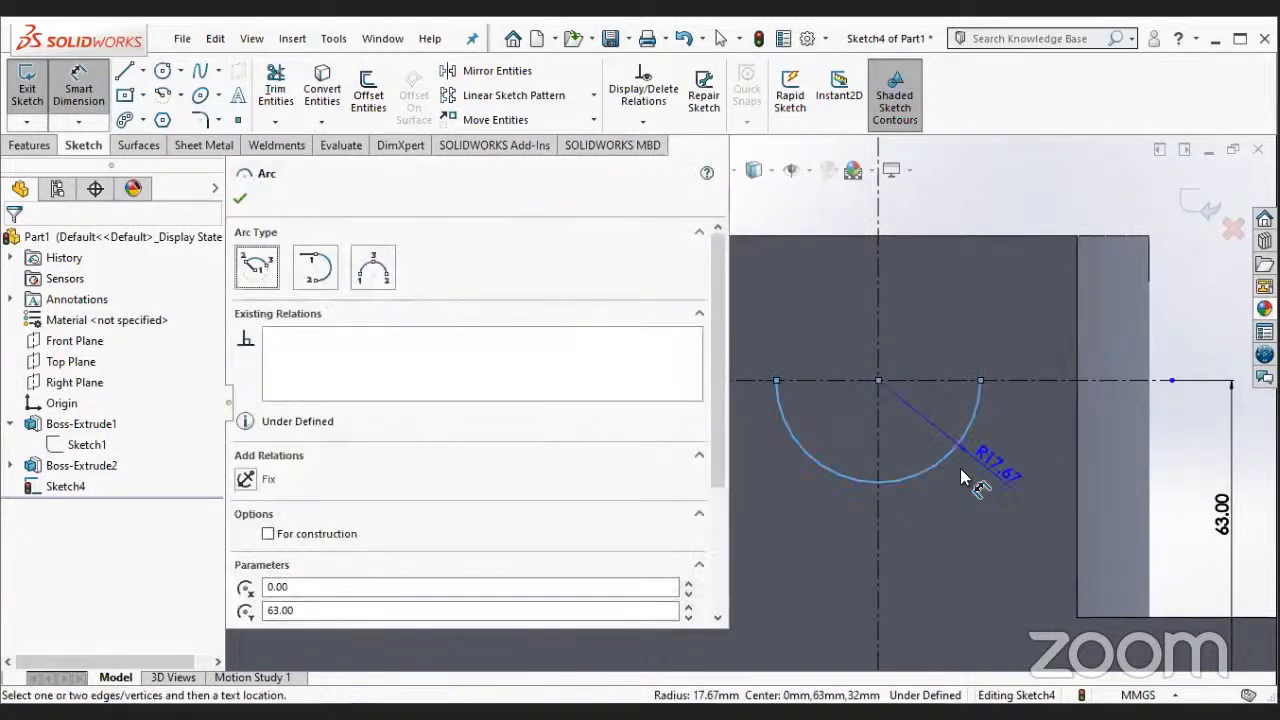
left_click(990, 472)
type("32")
key("Return")
key("Escape")
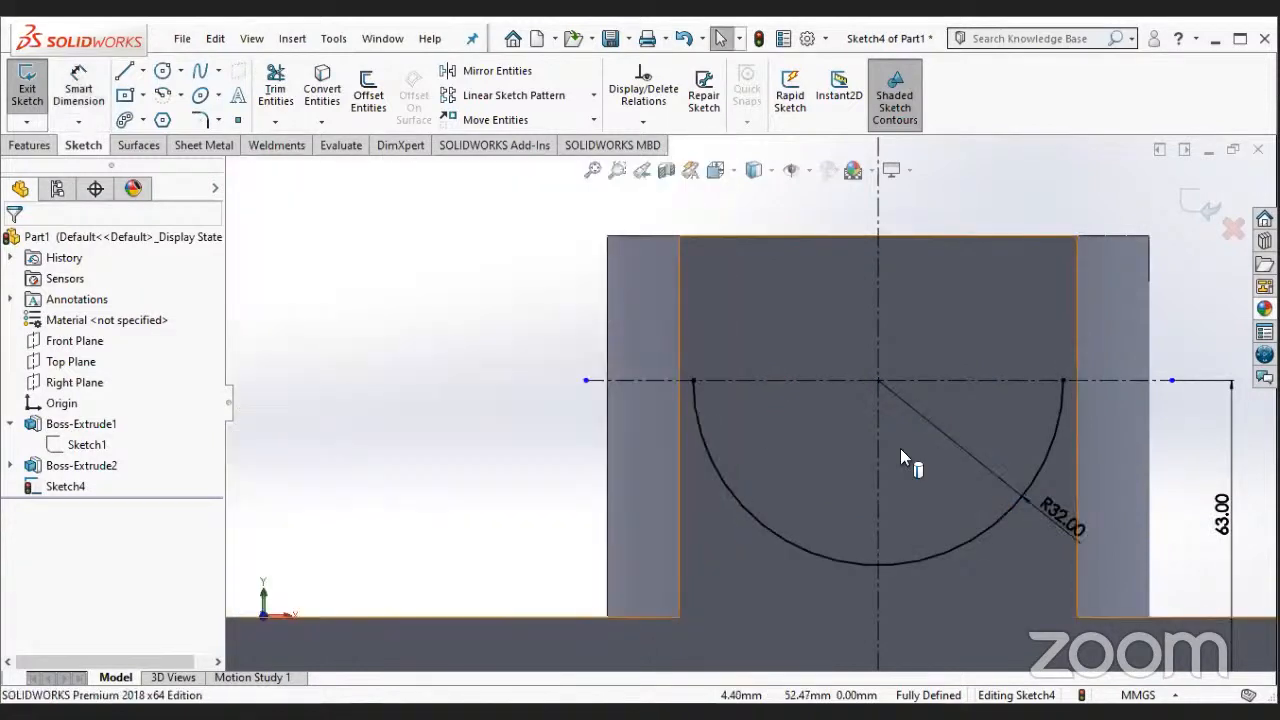
- Sketch a short horizontal line from the arc's right end to the boss's vertical edge, continuing vertically up to its top edge
key("f")
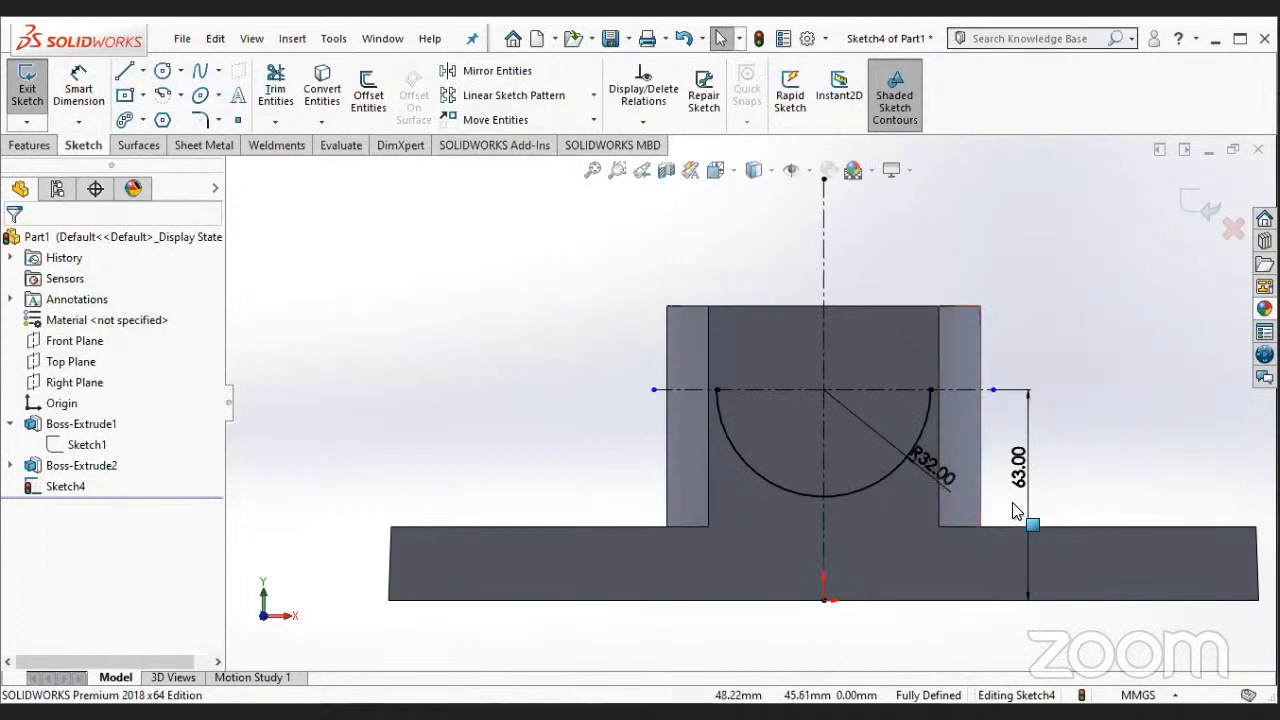
scroll(896, 395, "down", 2)
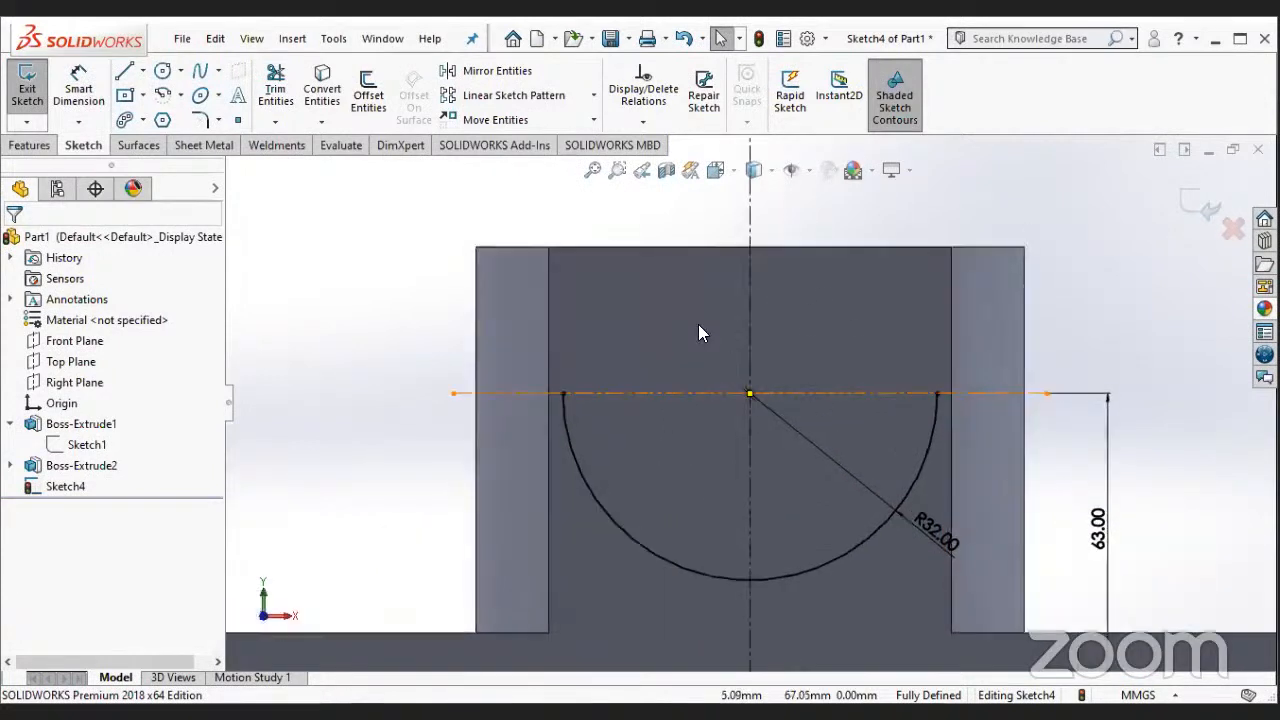
key("l")
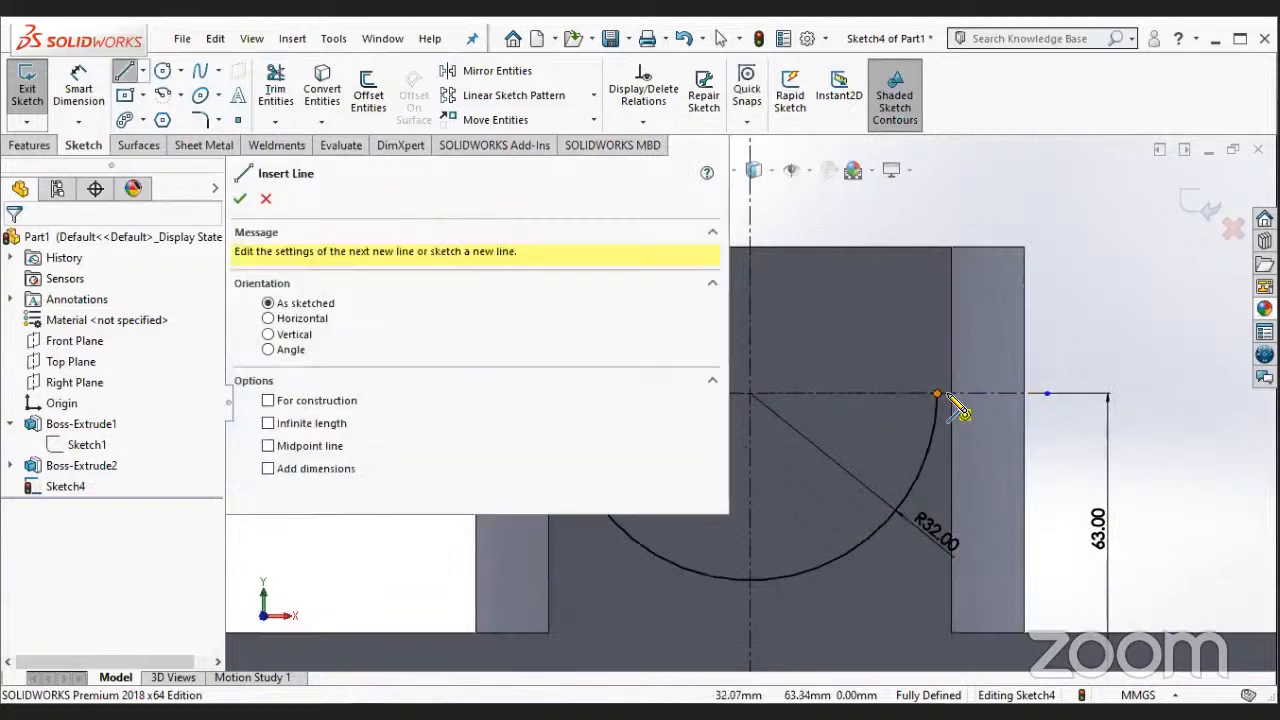
left_click(952, 397)
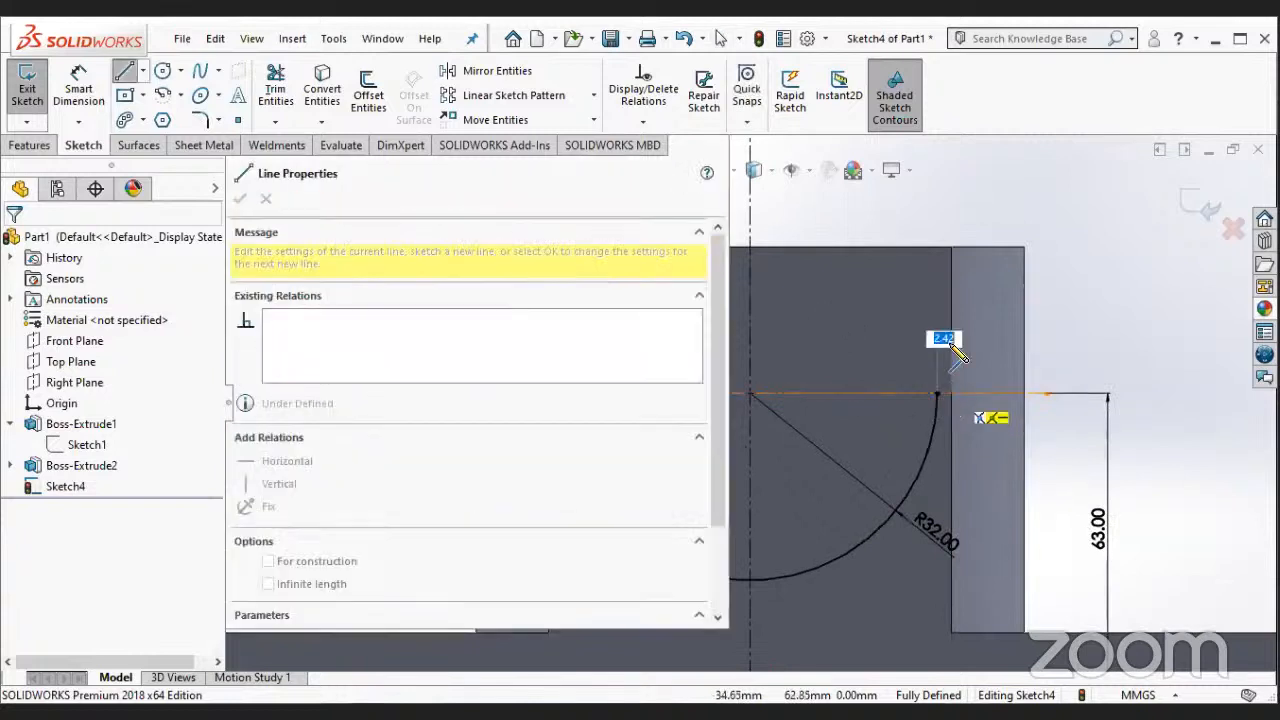
double_click(951, 250)
key("Escape")
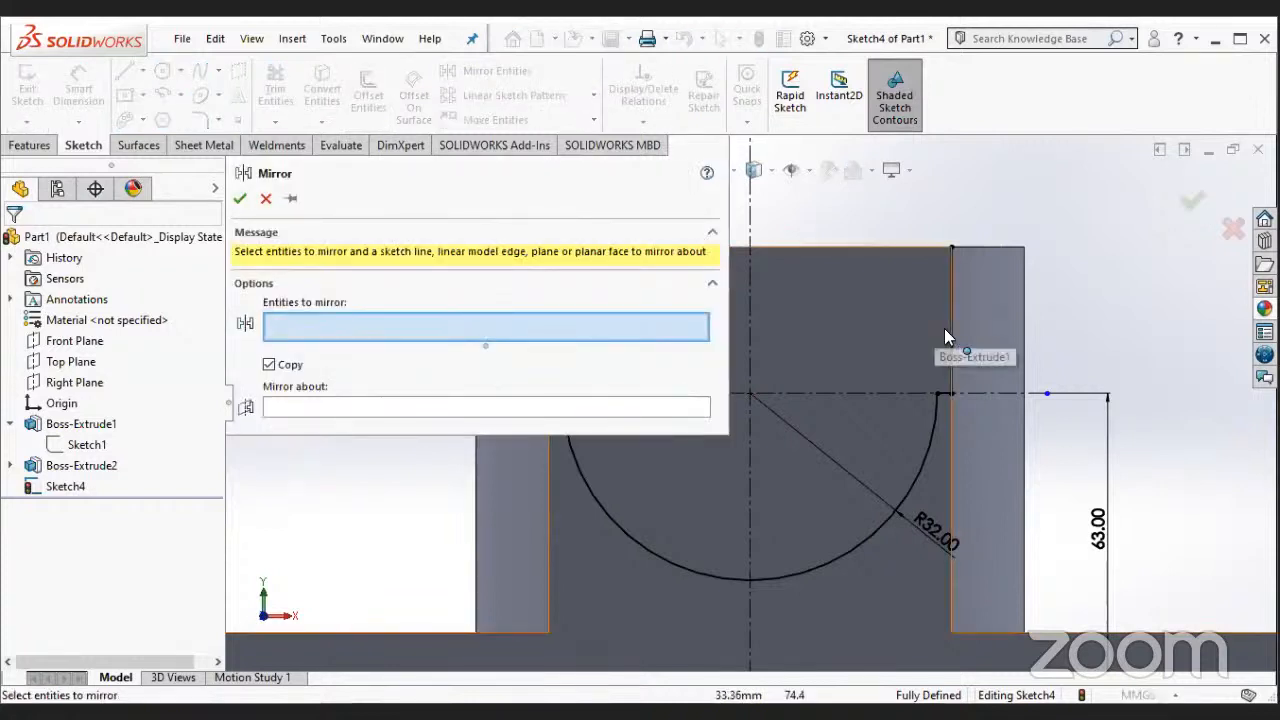
- Mirror the short horizontal line and the vertical line about the vertical centerline
left_click(944, 391)
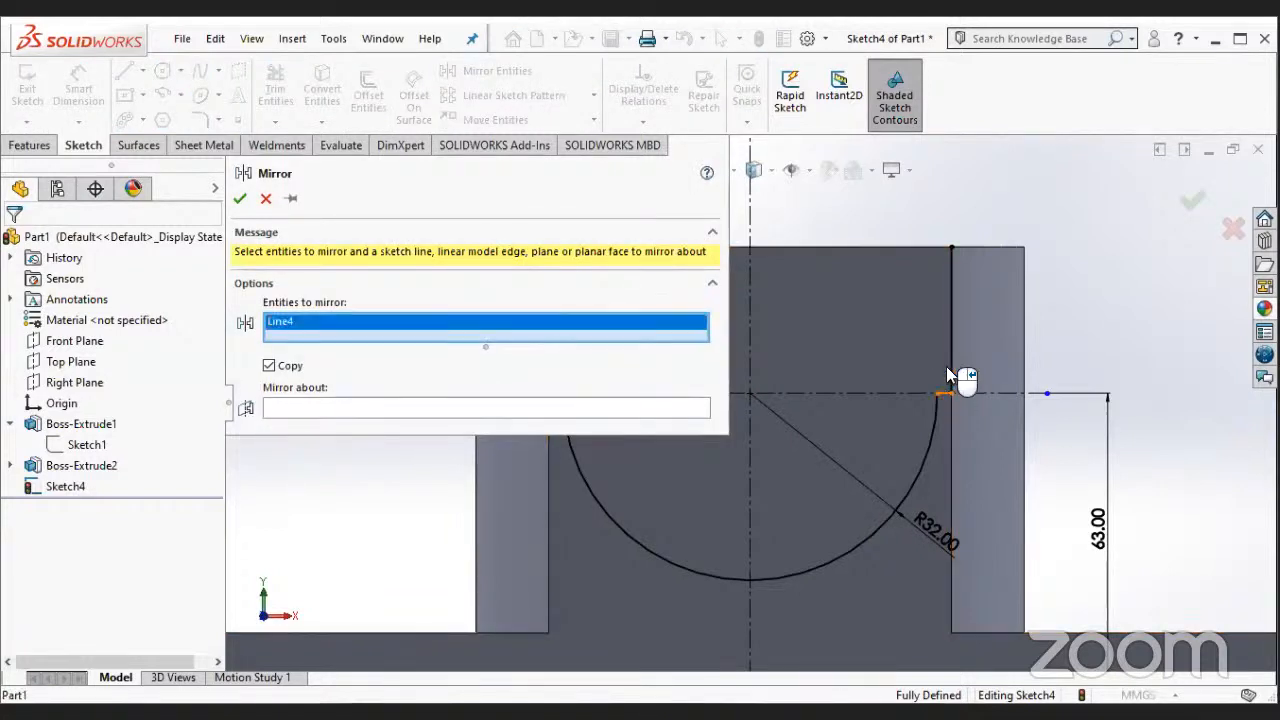
left_click(904, 372)
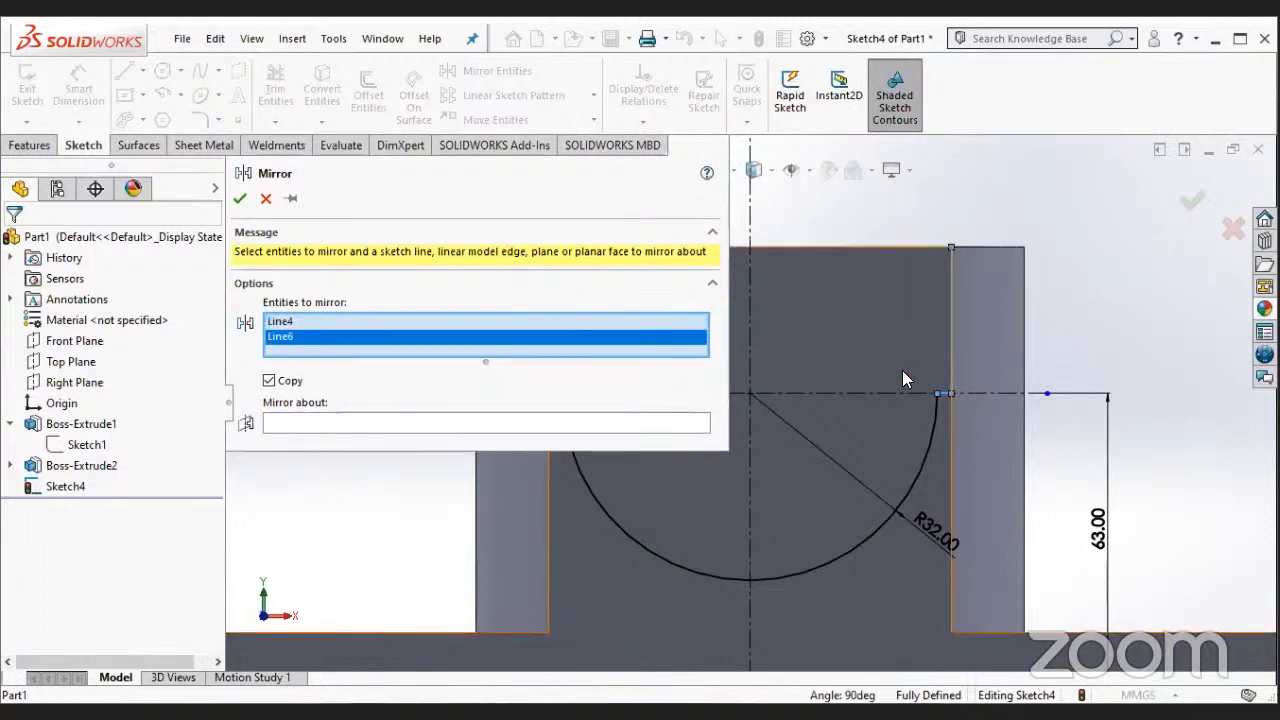
left_click(640, 424)
left_click(750, 348)
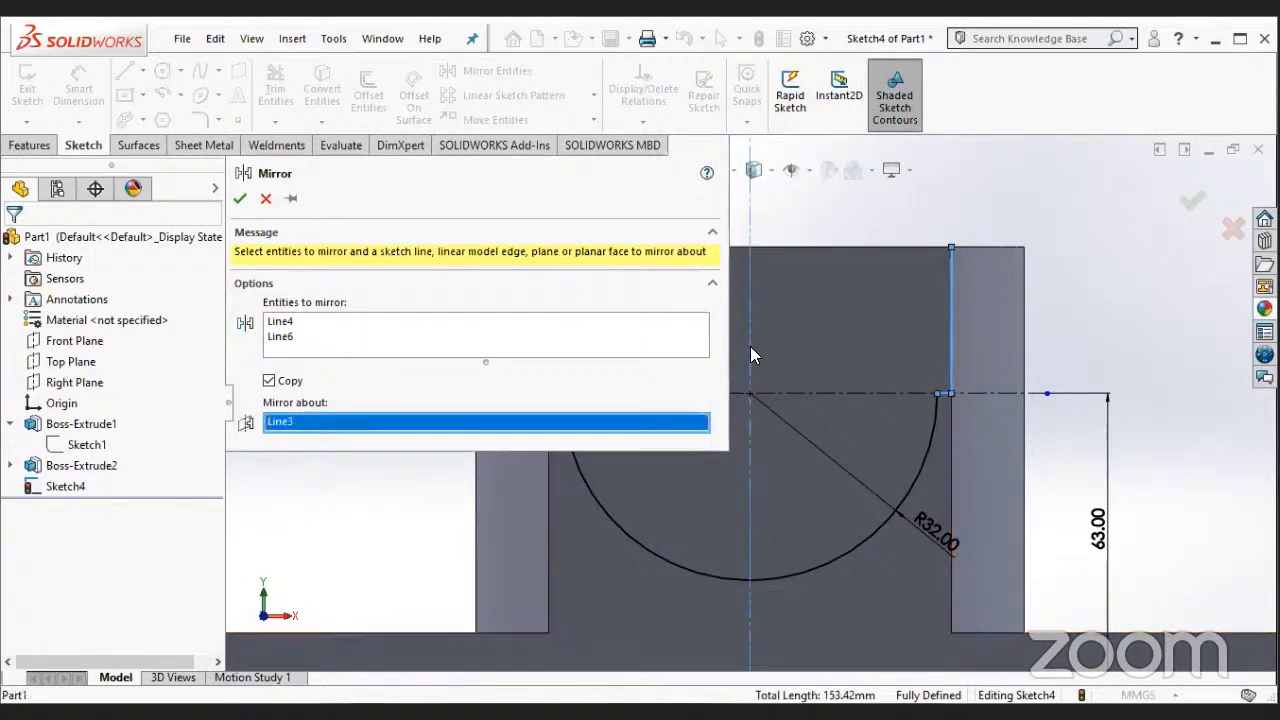
key("Return")
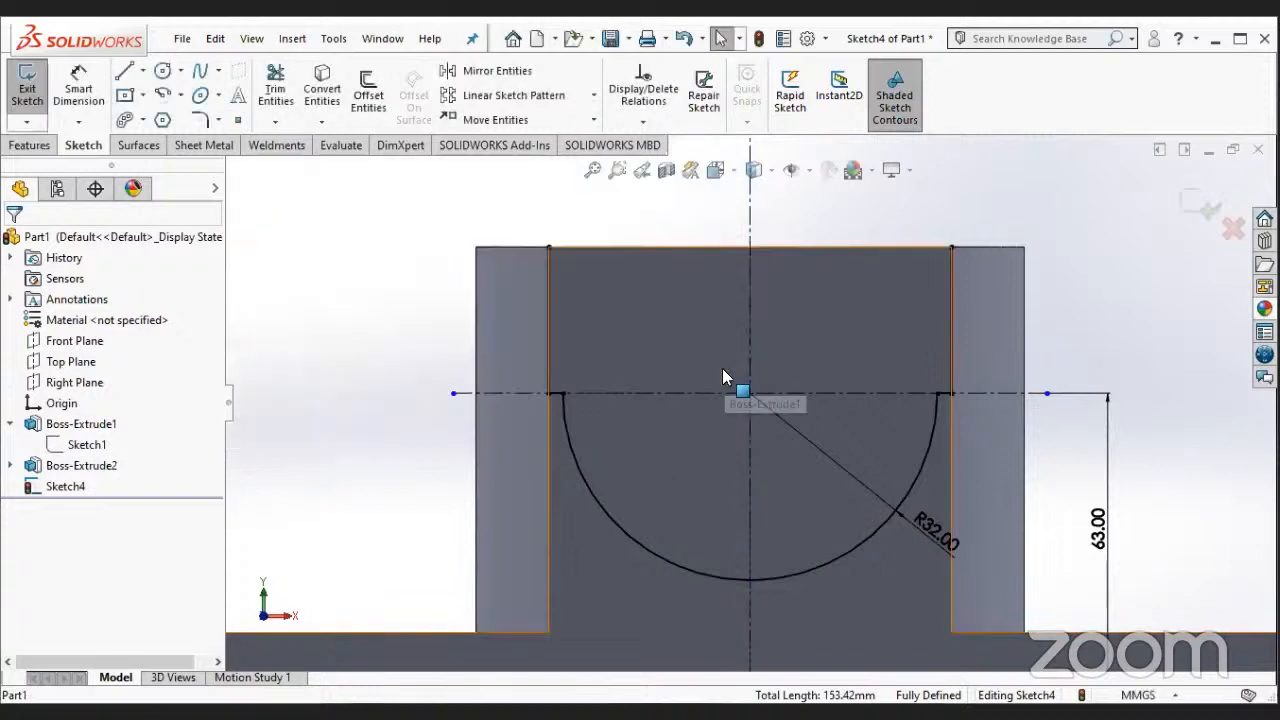
- Close the profile with a horizontal line along the boss's top edge, joining the upper ends of both vertical lines
left_click(124, 72)
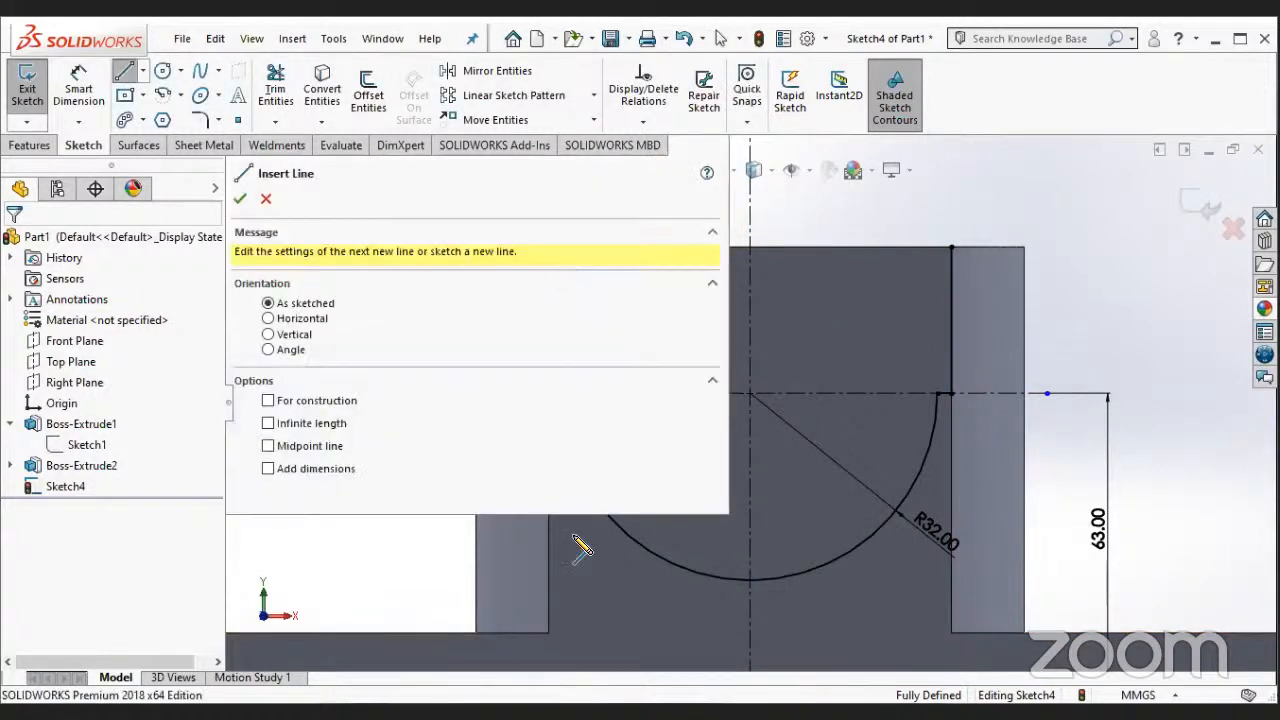
scroll(554, 542, "up", 3)
scroll(892, 250, "down", 2)
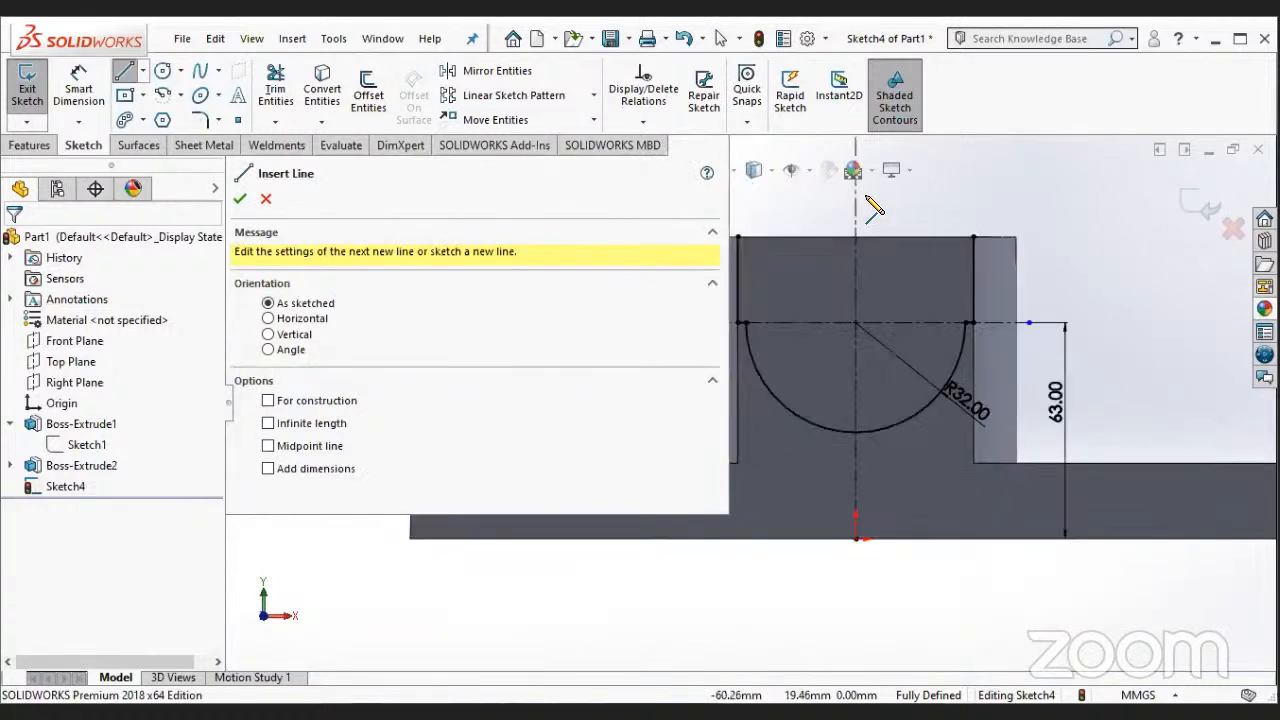
scroll(875, 207, "down", 1)
scroll(797, 210, "down", 1)
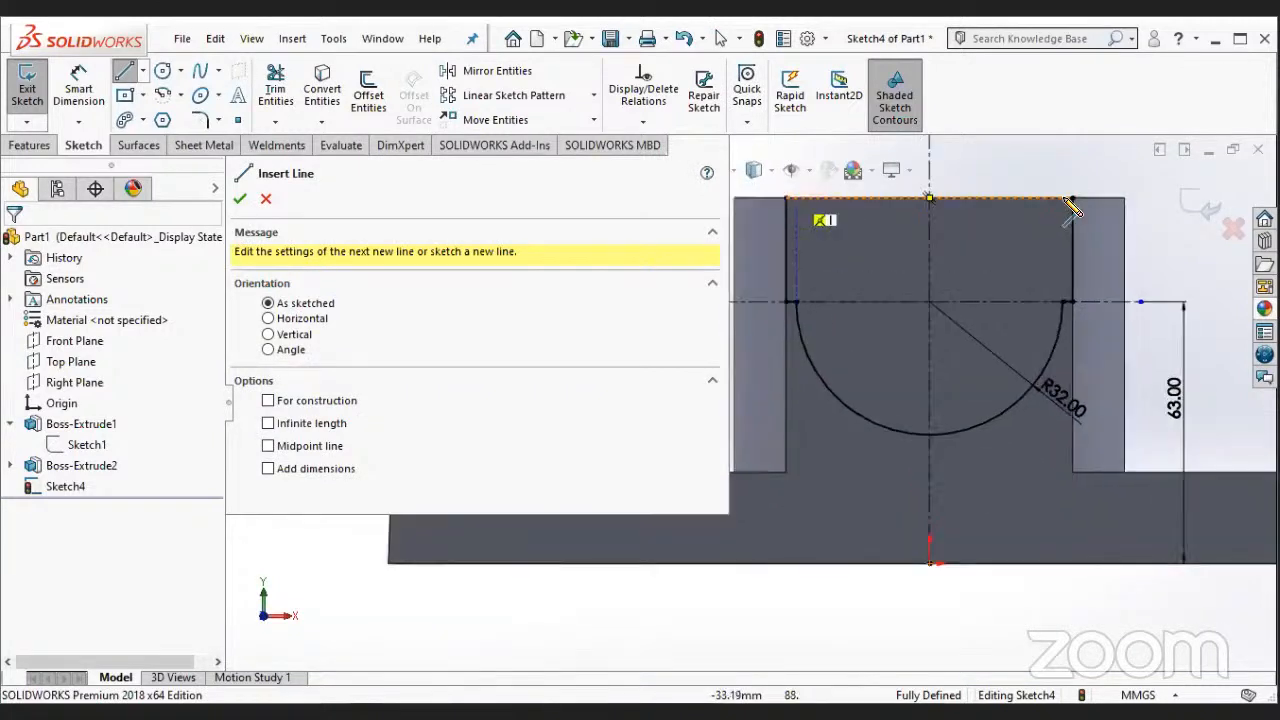
left_click(1072, 199)
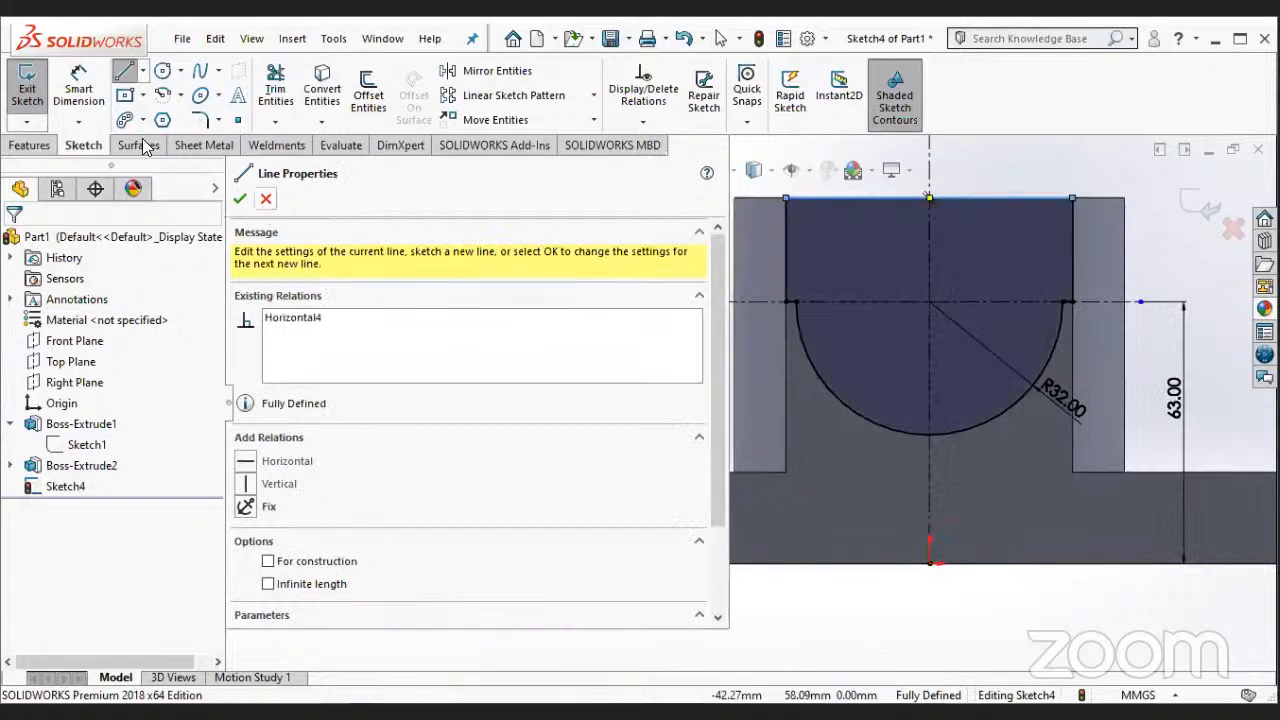
key("Escape")
- Cut the closed U-shaped profile through the boss with a Mid Plane Extruded Cut of 166 mm
left_click(45, 145)
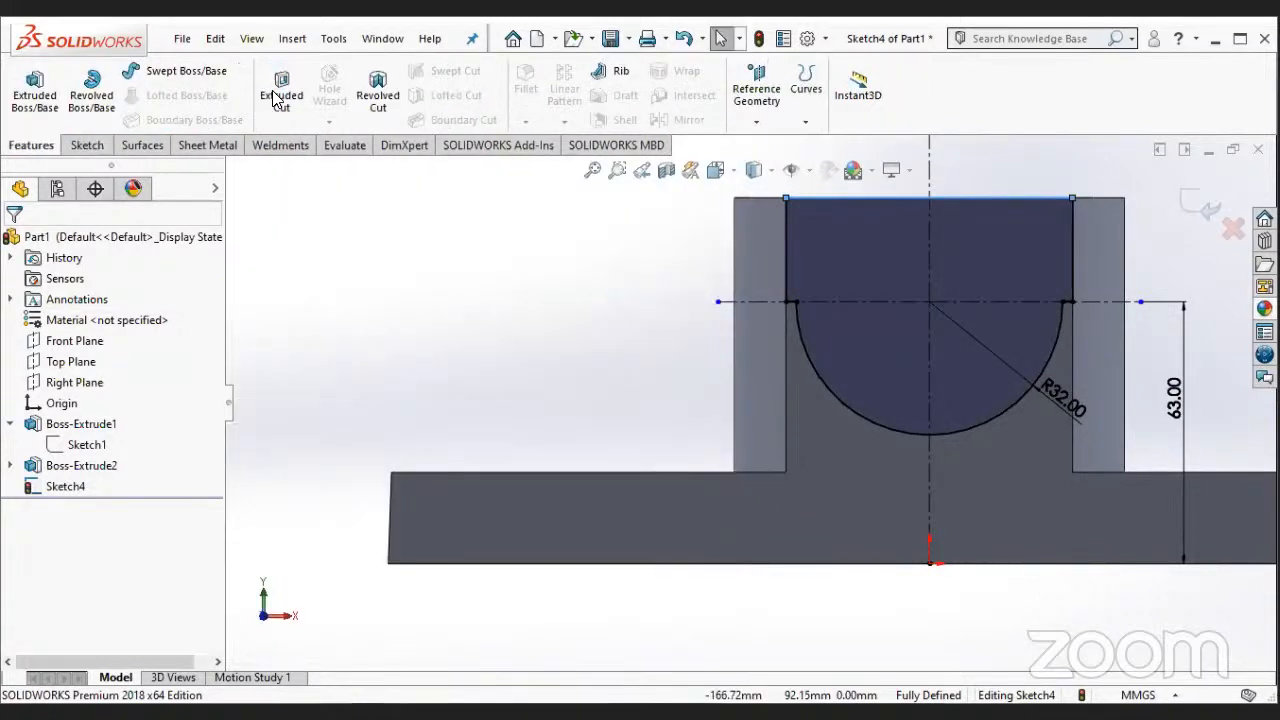
left_click(280, 90)
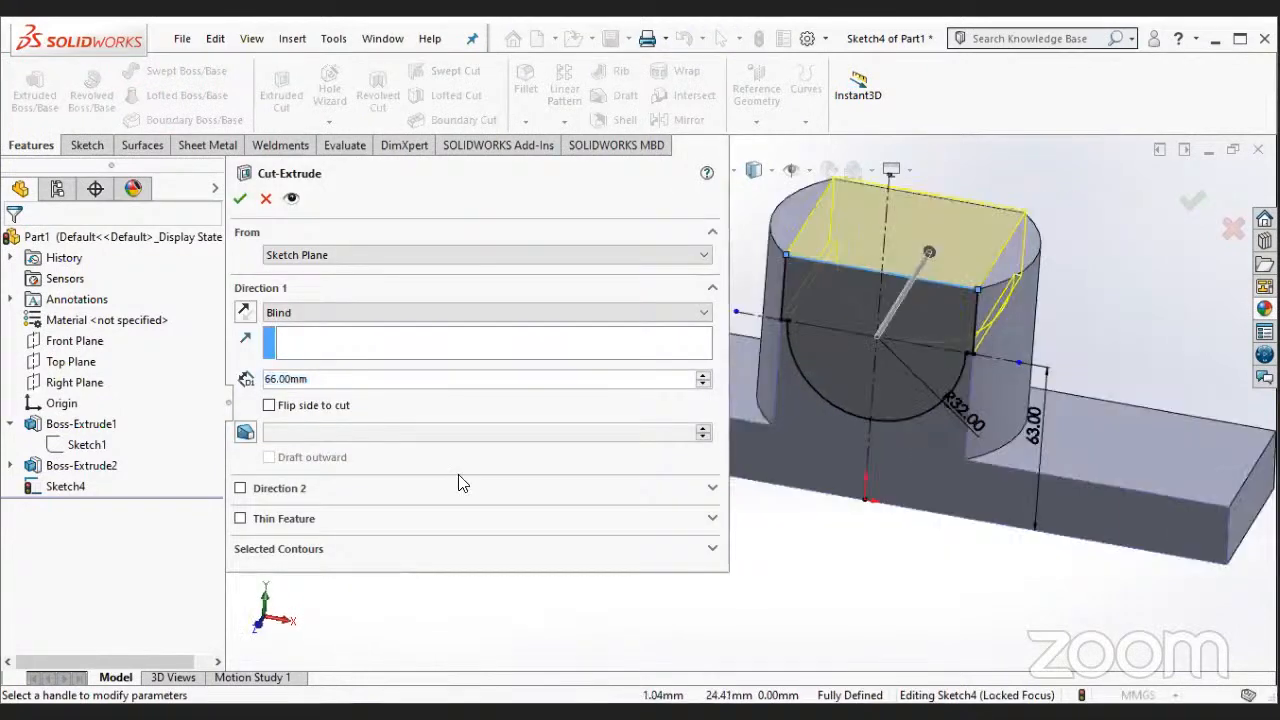
left_click(332, 313)
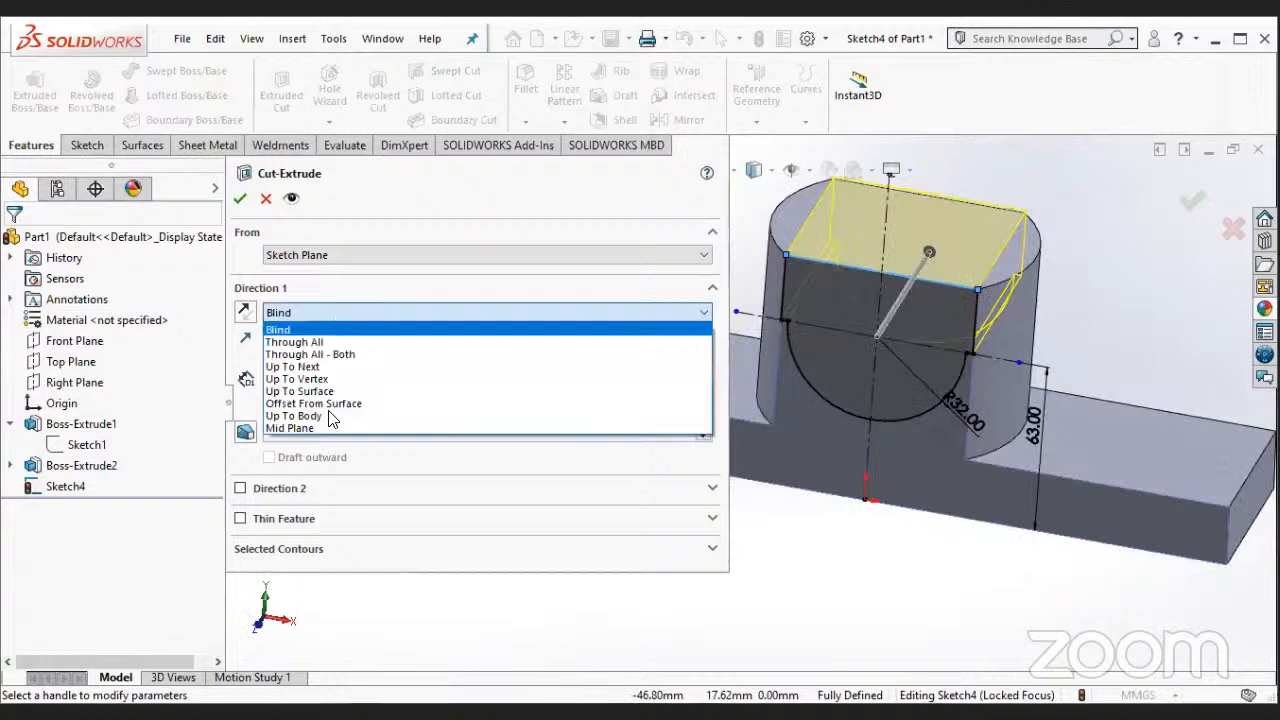
left_click(328, 430)
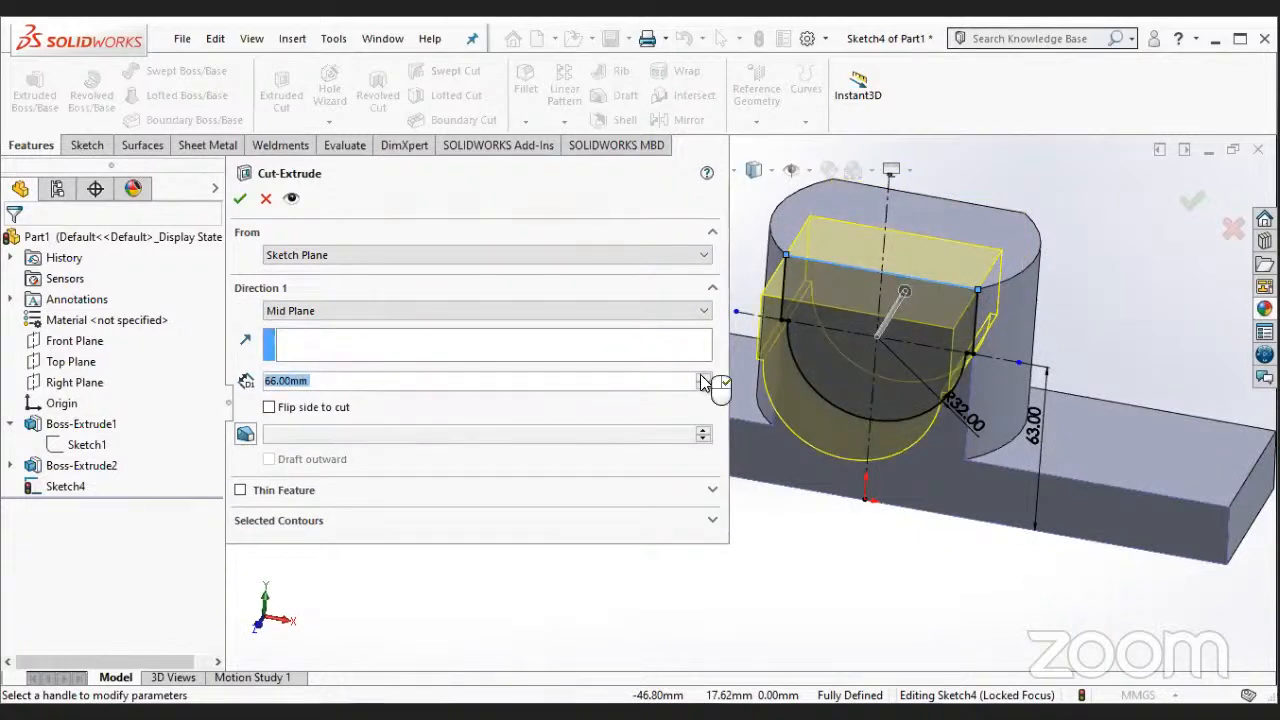
scroll(703, 381, "up", 5)
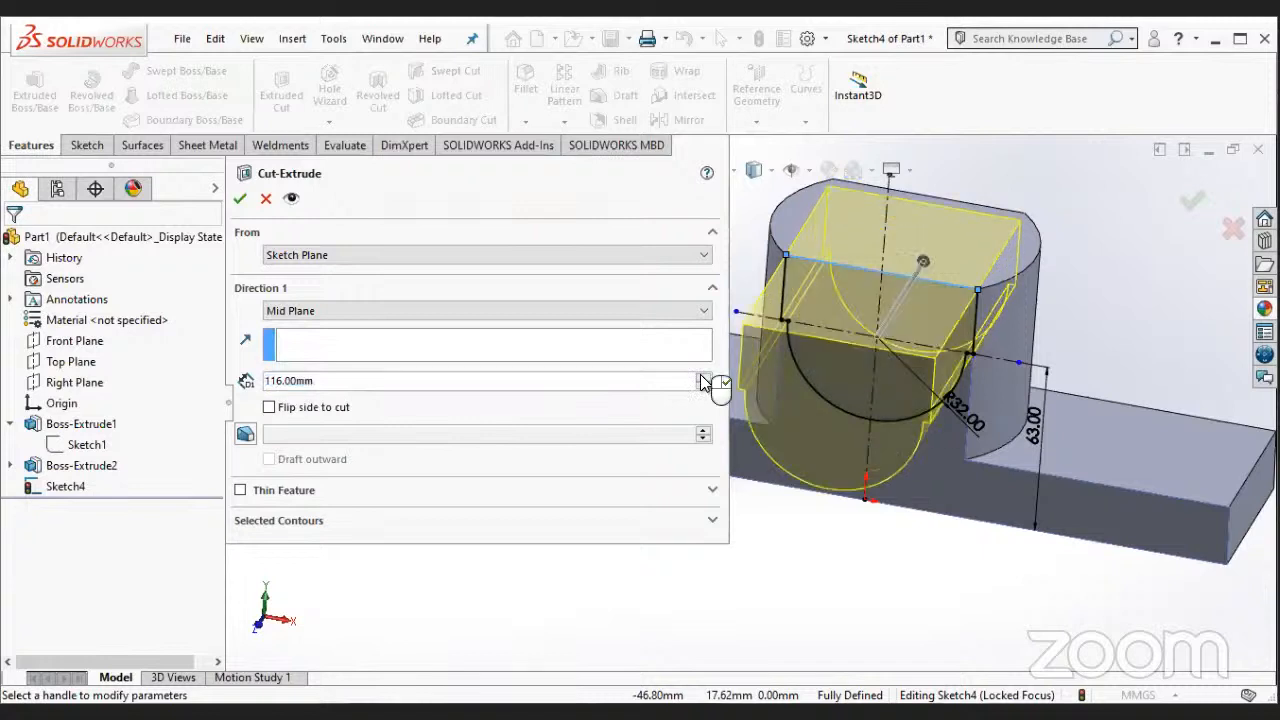
scroll(703, 381, "up", 7)
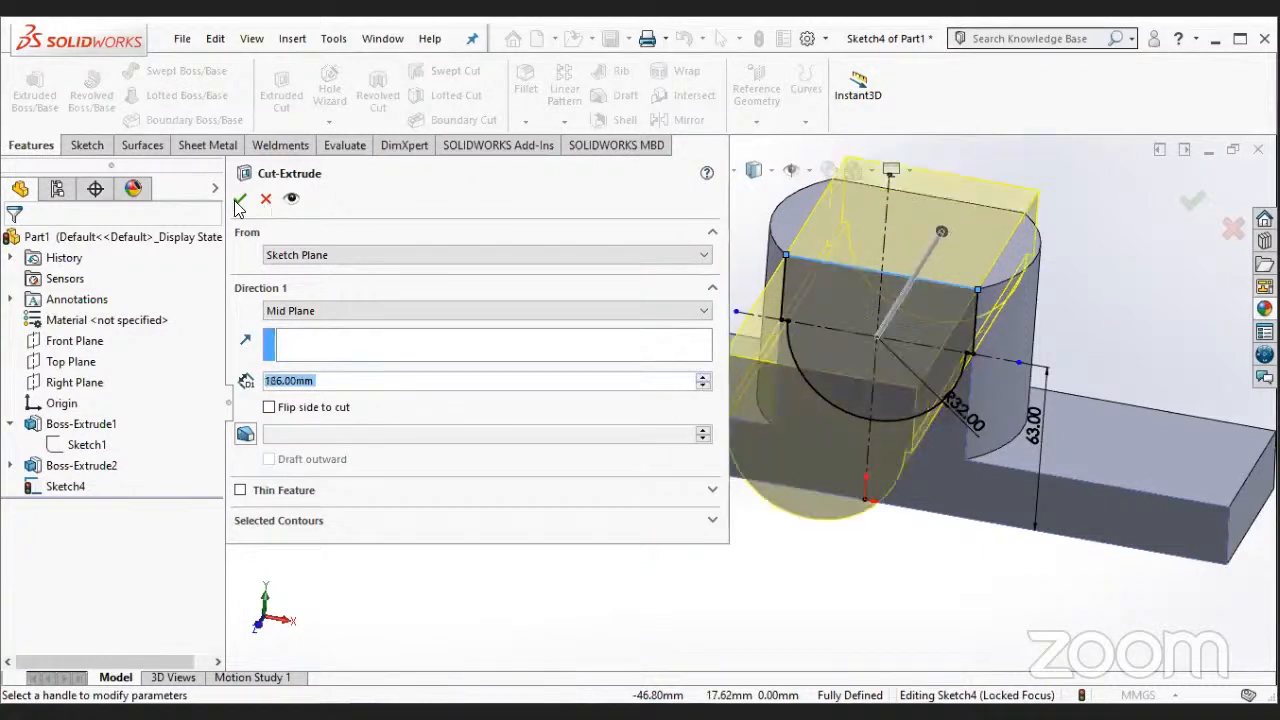
key("Return")
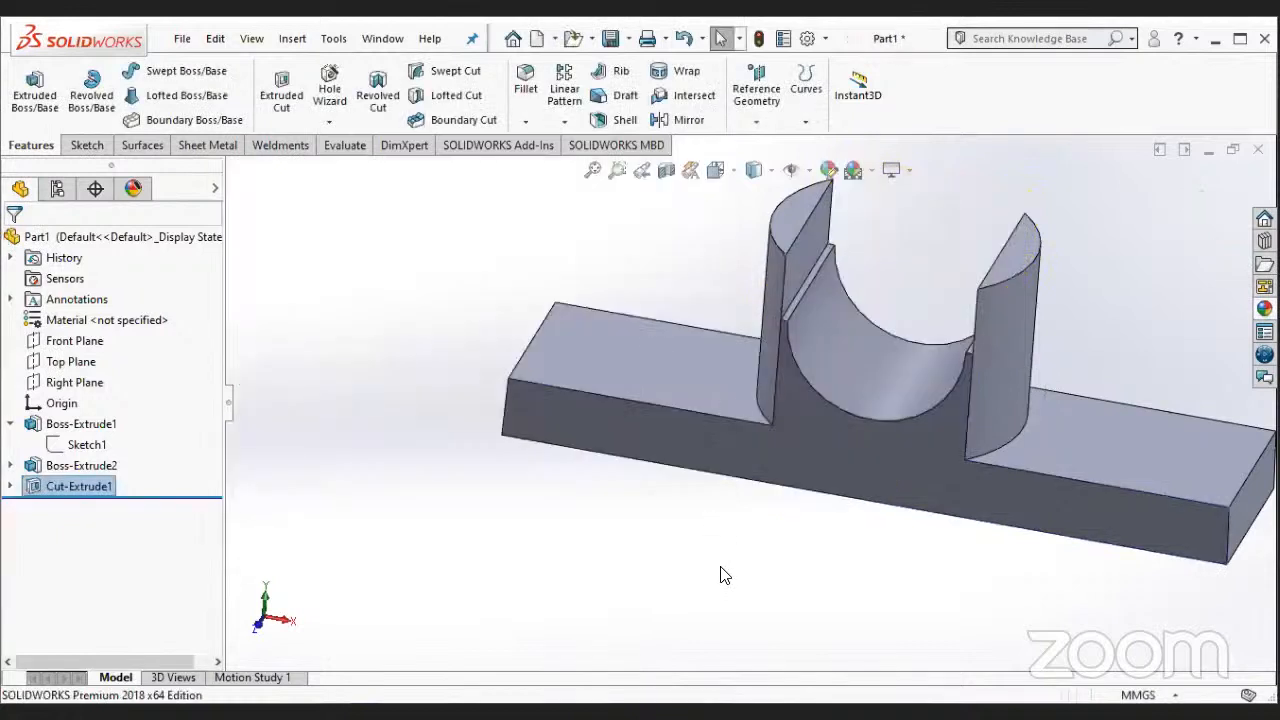
- Edit the trimmed-circle sketch of the raised boss, set its diameter to 114 mm, and exit the sketch to rebuild the part
middle_click_drag(879, 591, 934, 623)
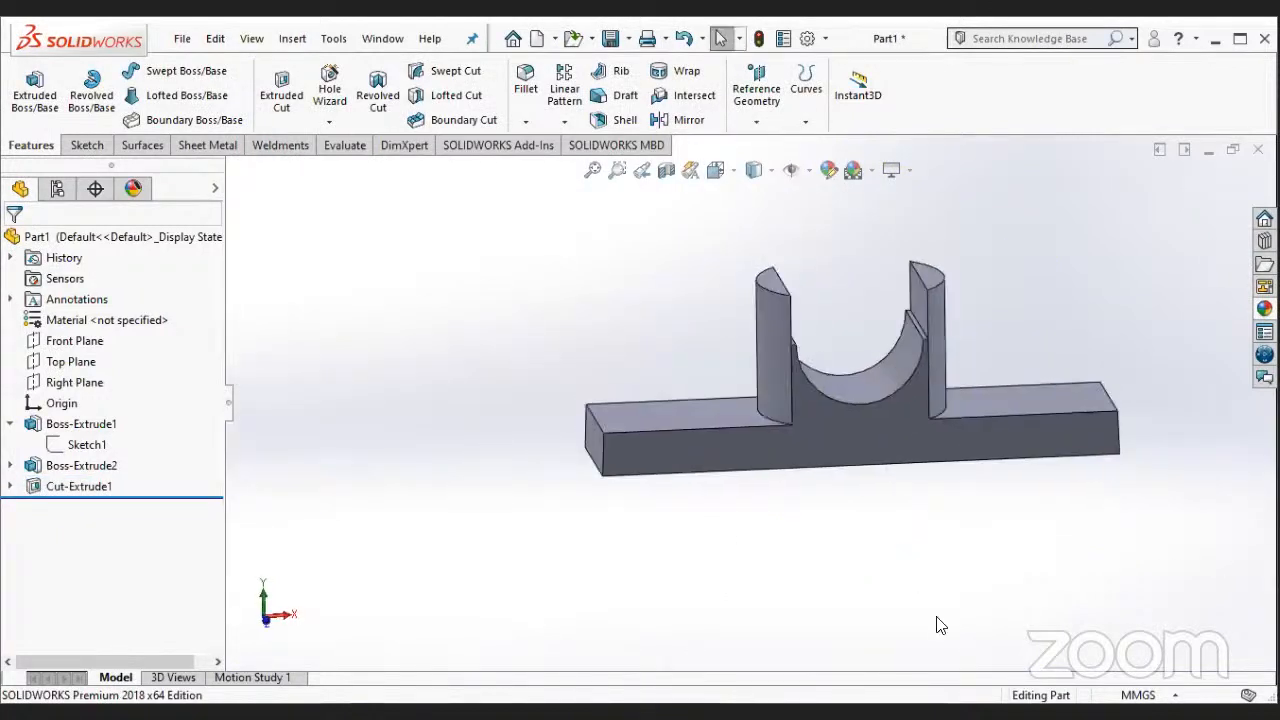
middle_click_drag(855, 635, 835, 583)
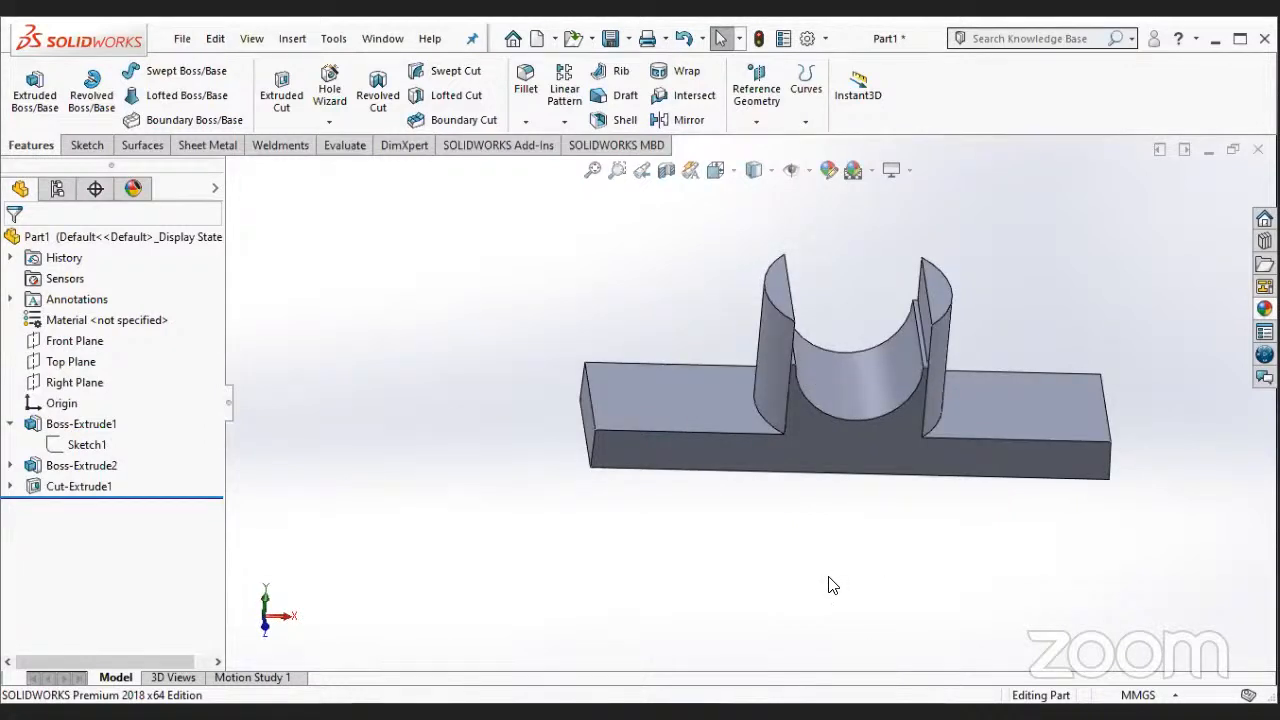
left_click(86, 466)
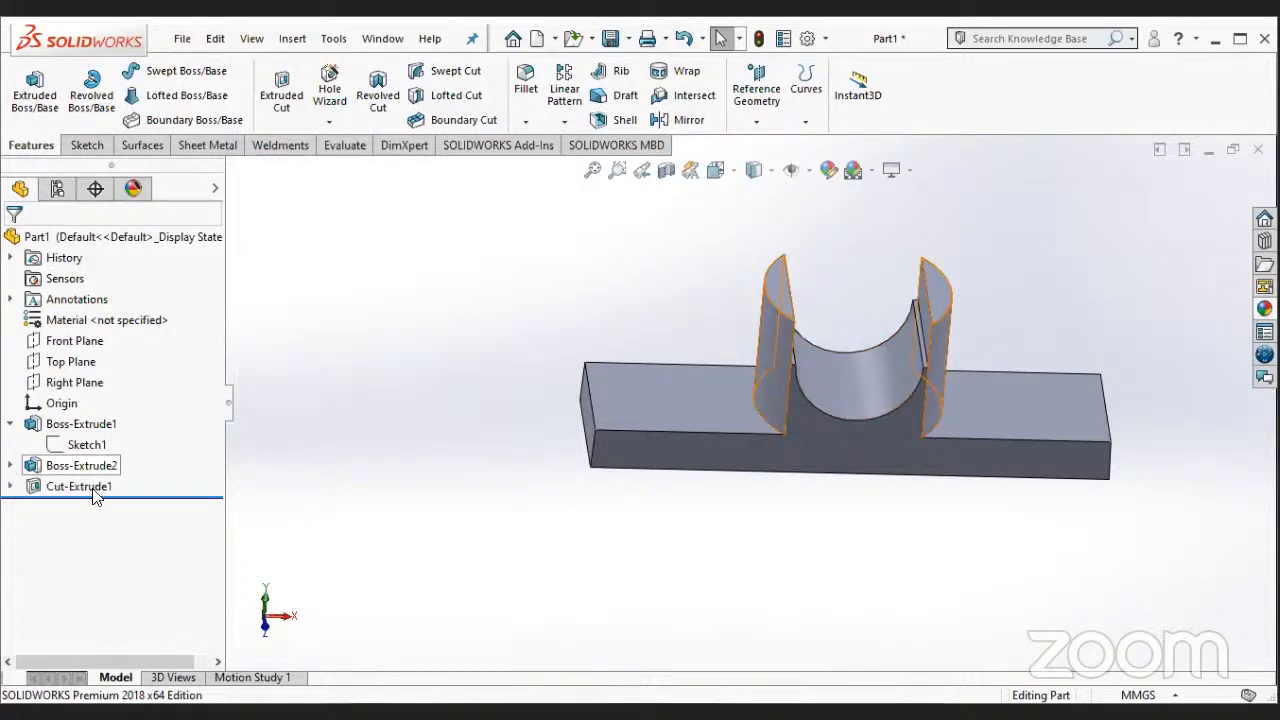
right_click(92, 487)
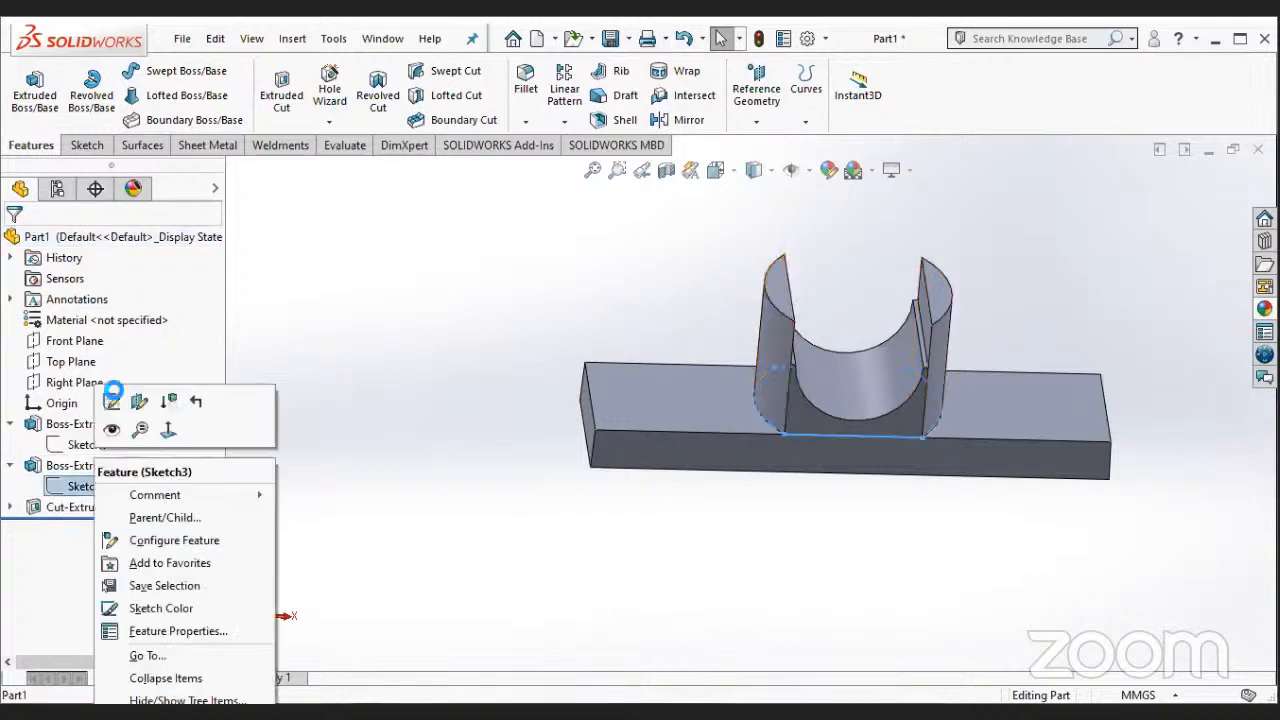
left_click(111, 404)
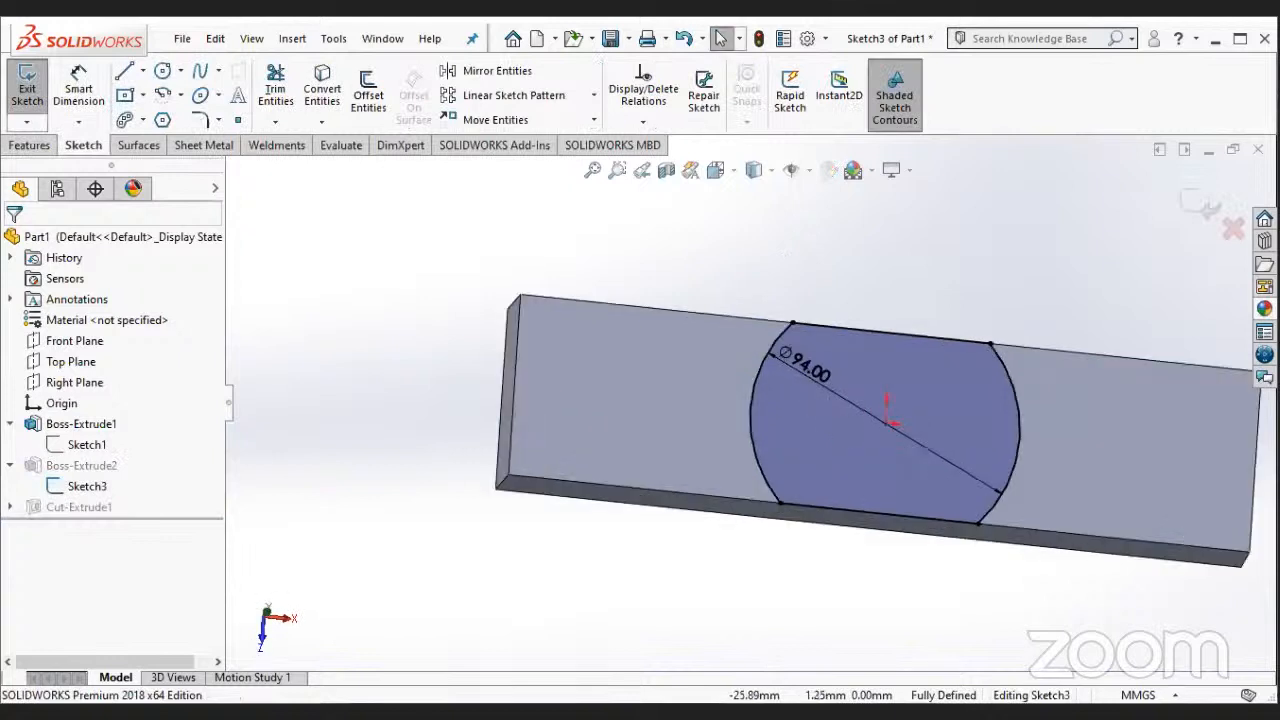
double_click(808, 369)
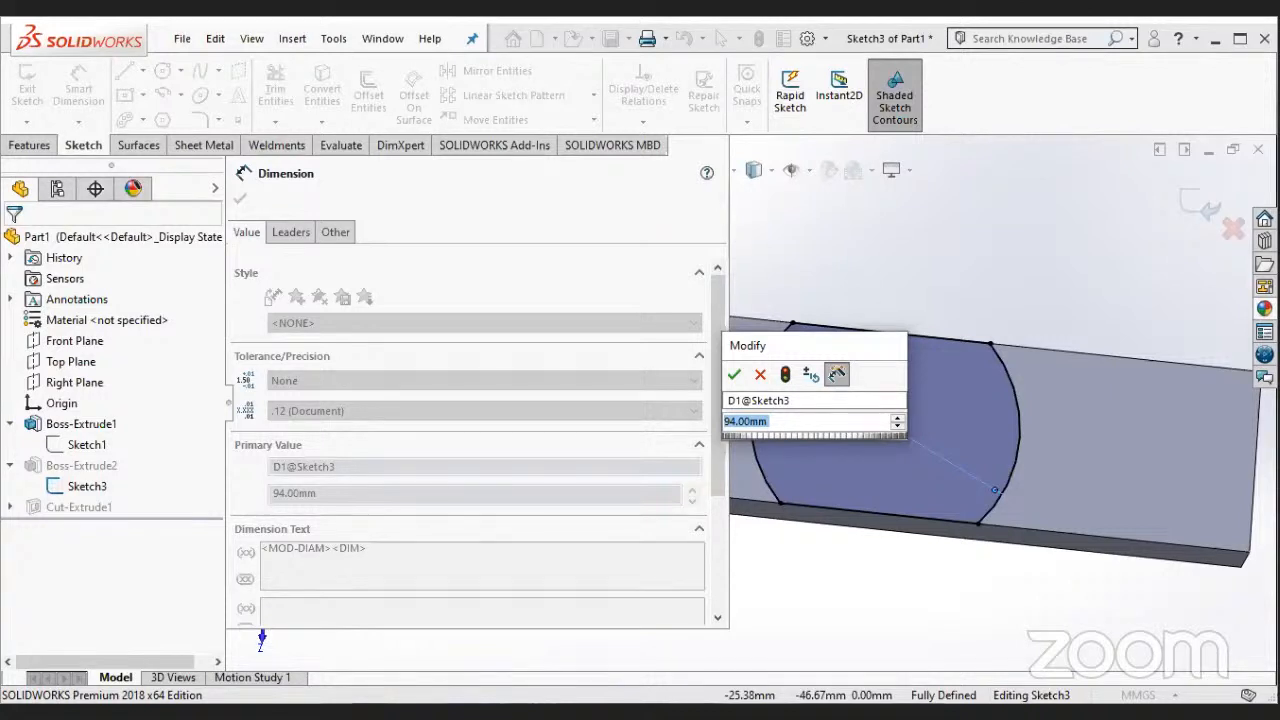
type("114")
key("Return")
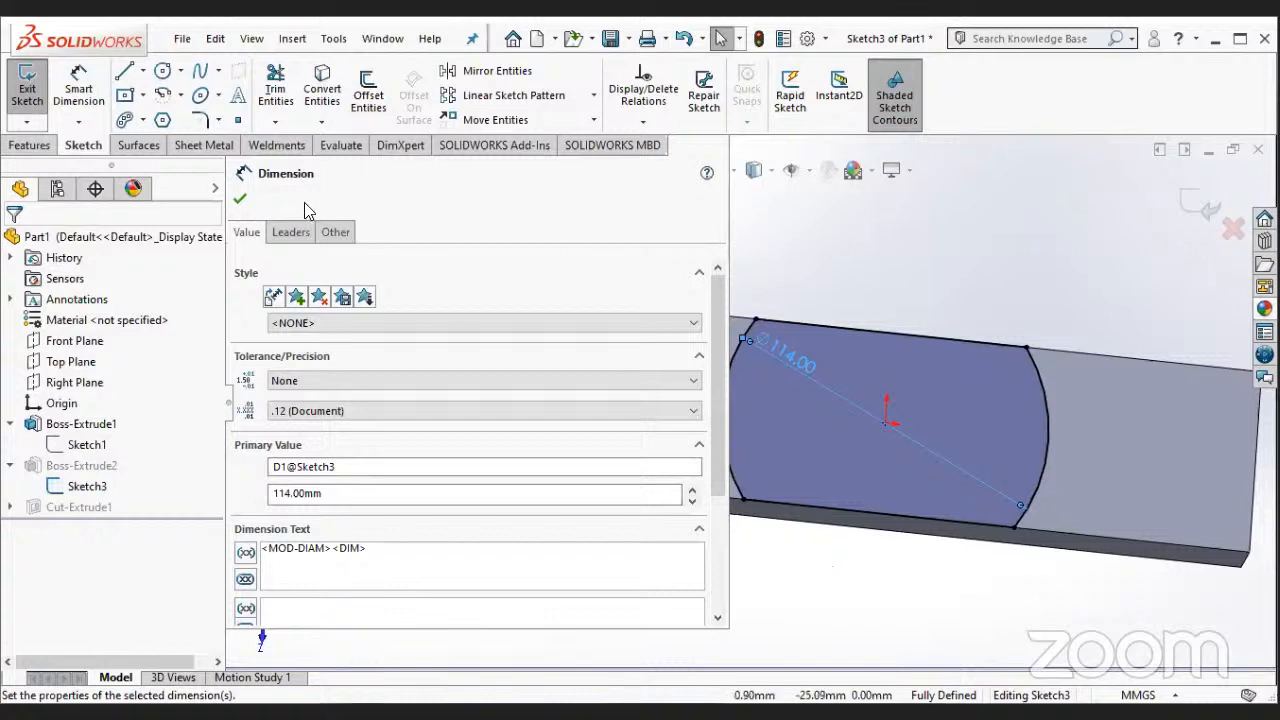
left_click(240, 199)
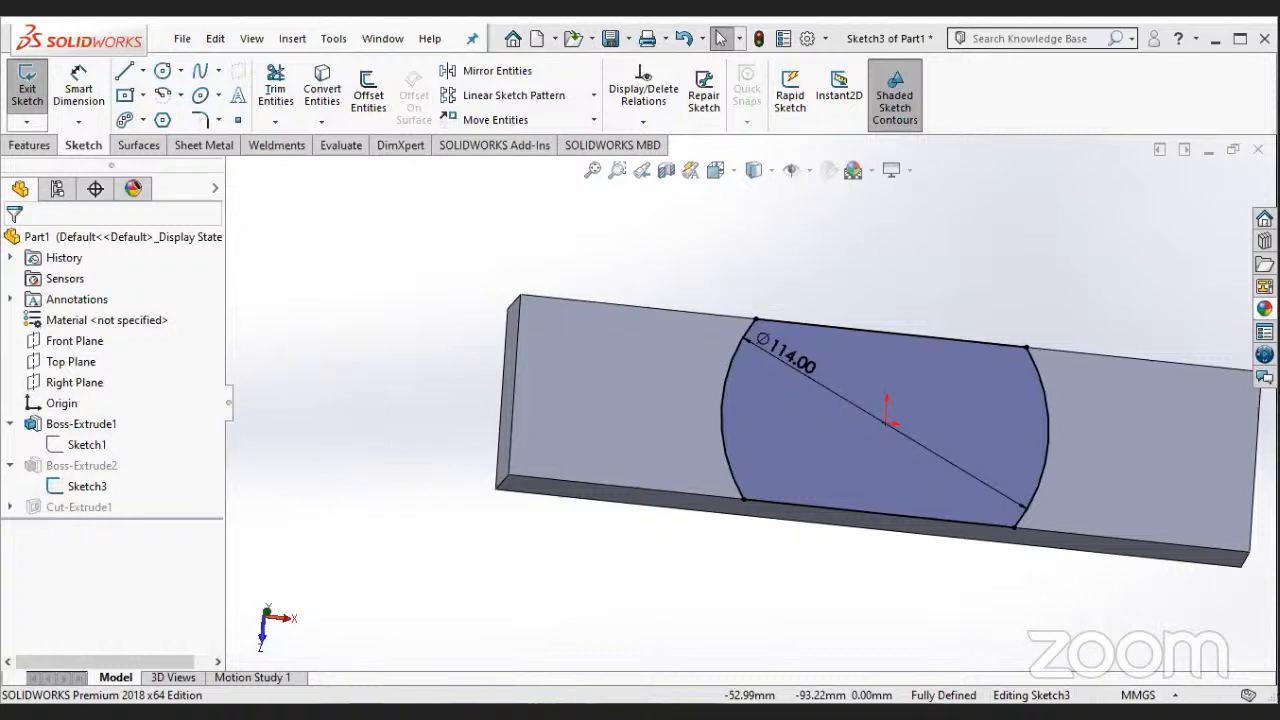
left_click(27, 88)
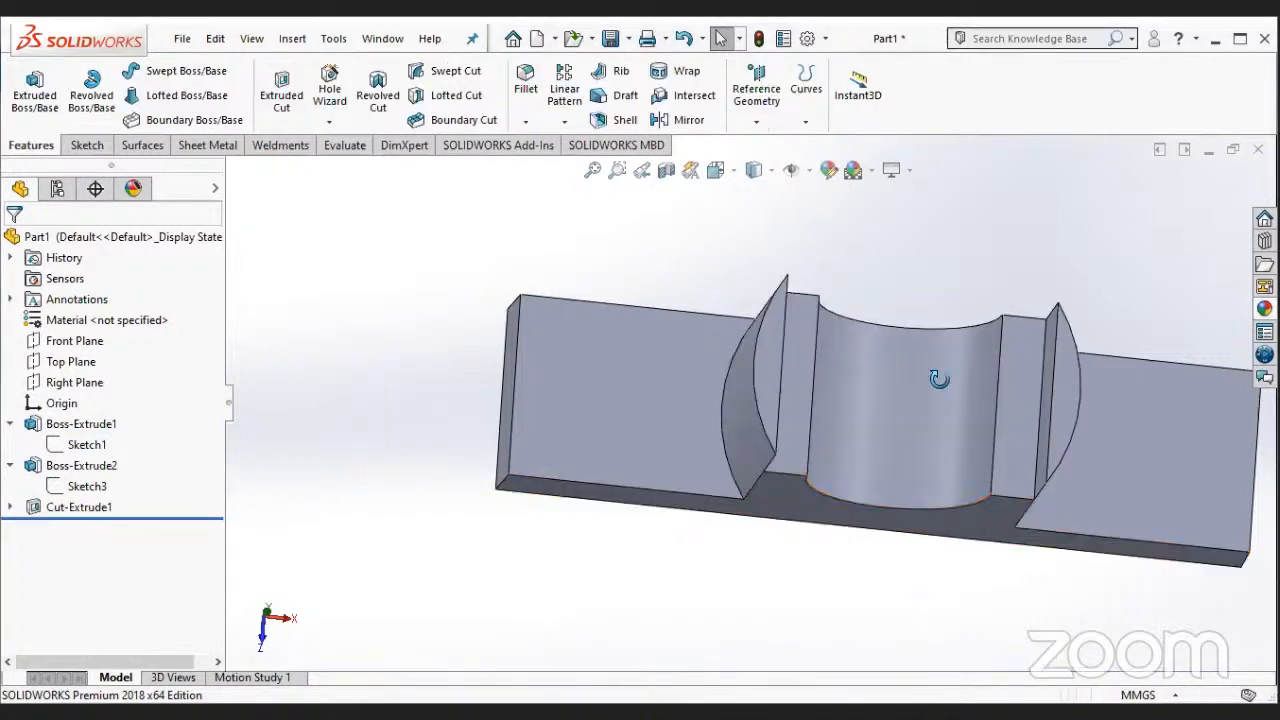
- Inspect the channel cut where it meets the raised boss and open the cut's U-shaped profile sketch for editing
middle_click_drag(938, 378, 938, 380)
middle_click_drag(932, 555, 912, 418)
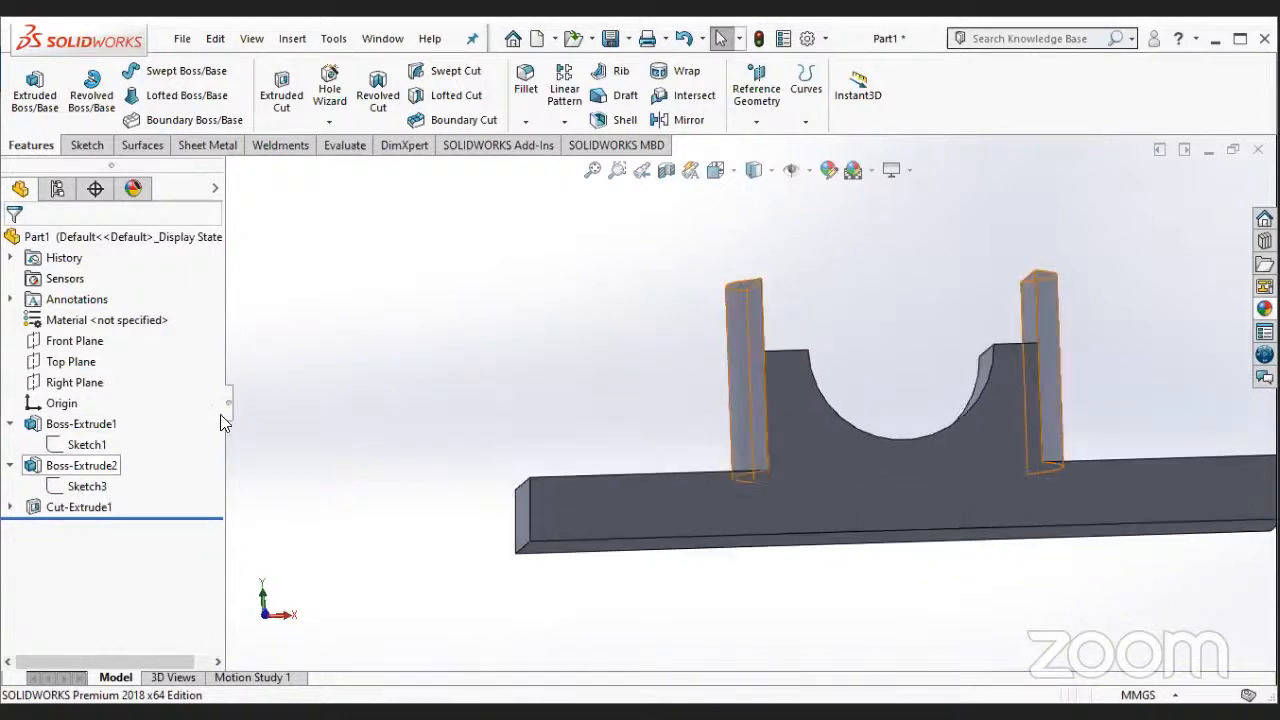
right_click(78, 486)
left_click(364, 410)
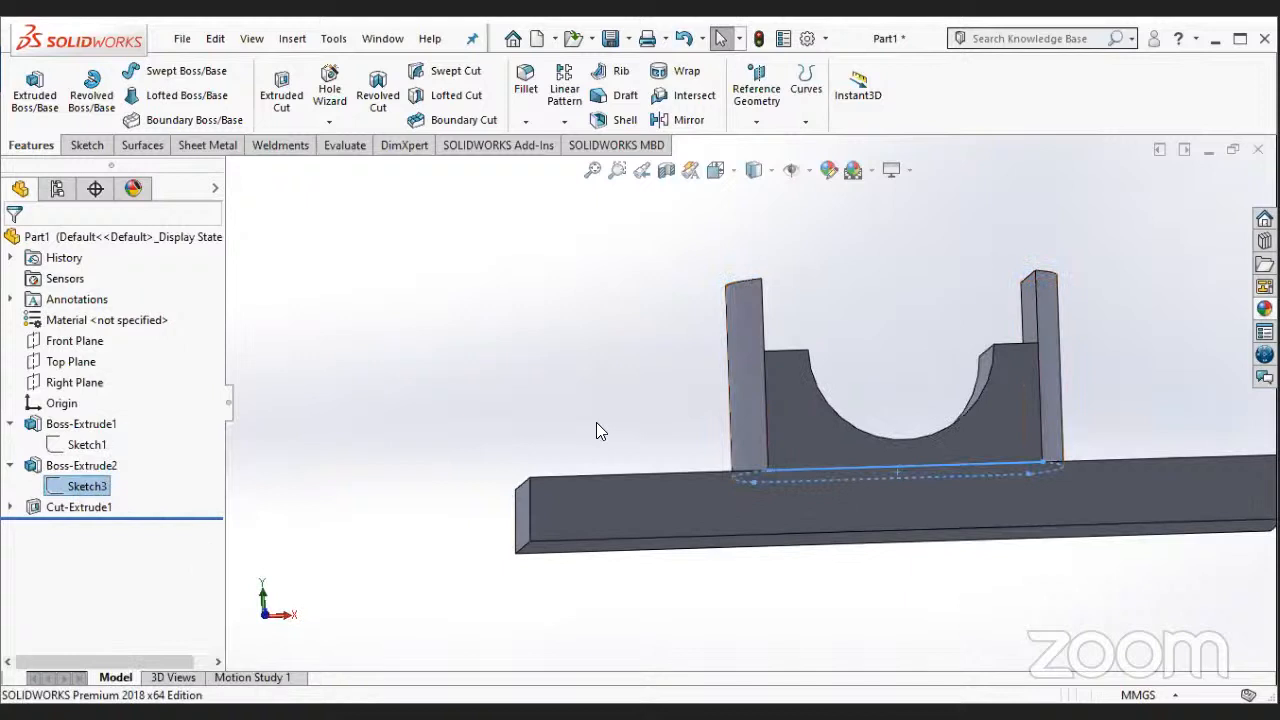
left_click(652, 462)
middle_click_drag(652, 462, 638, 512)
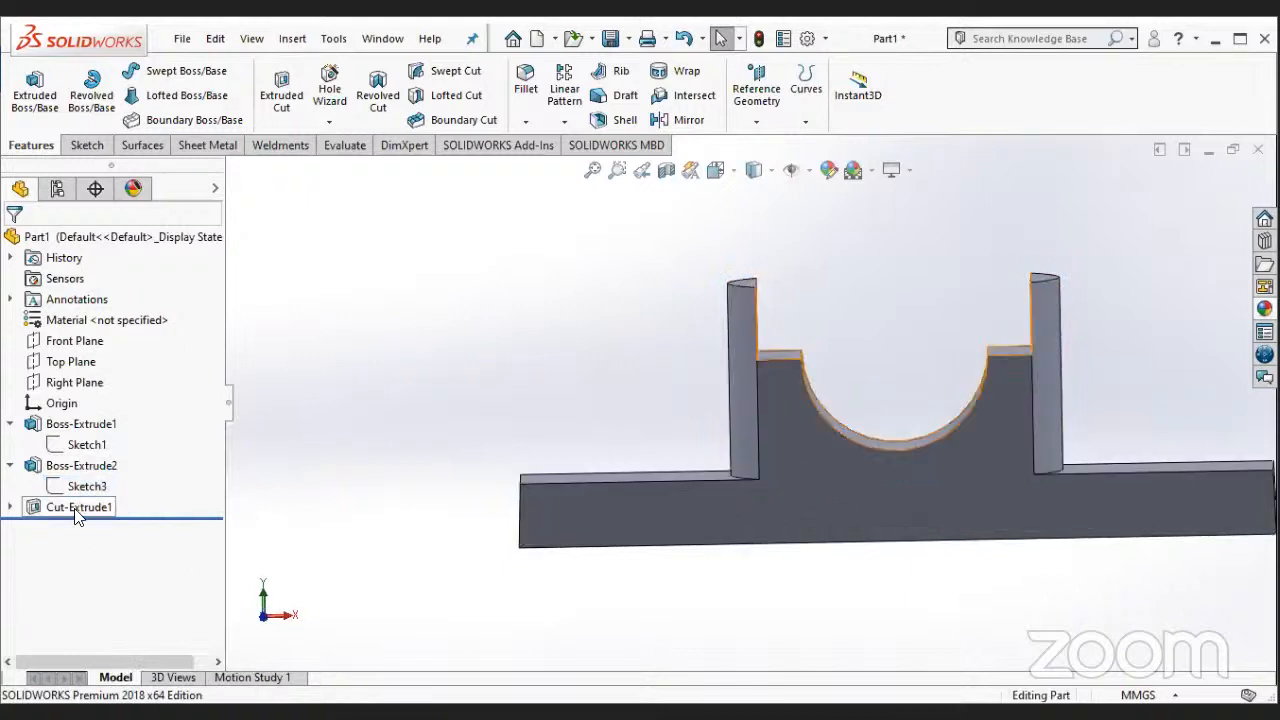
right_click(78, 515)
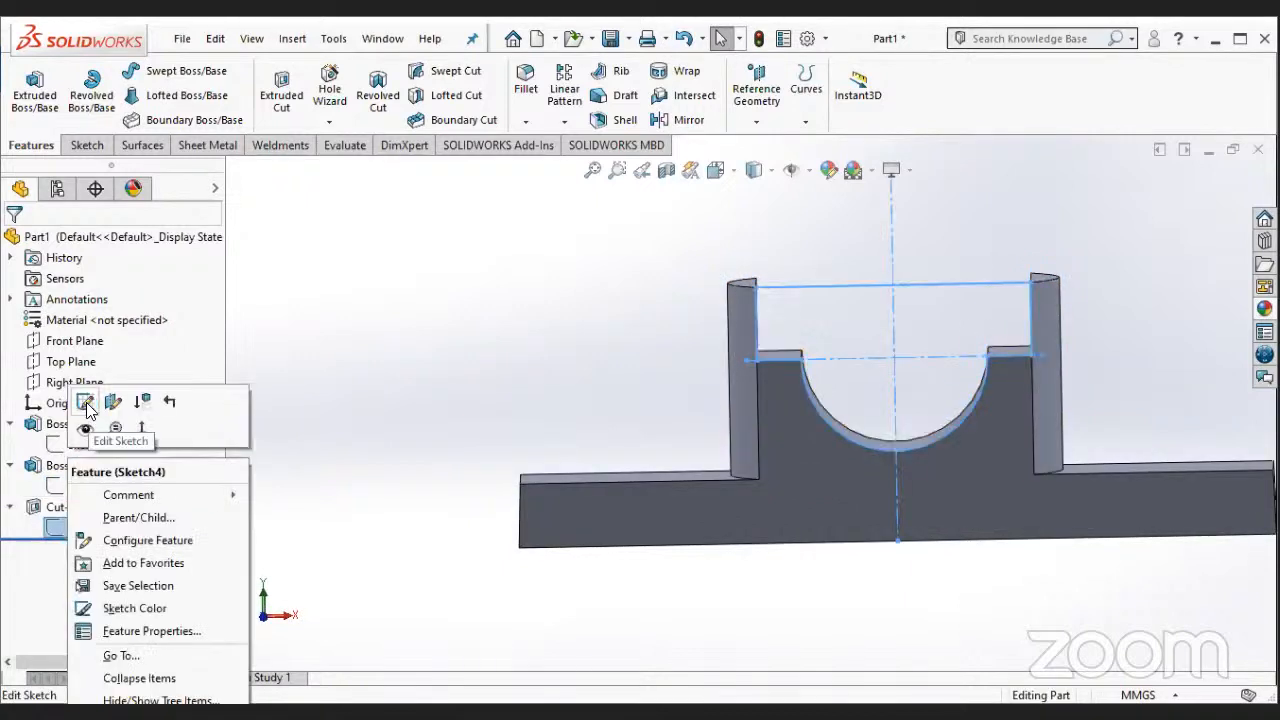
left_click(85, 403)
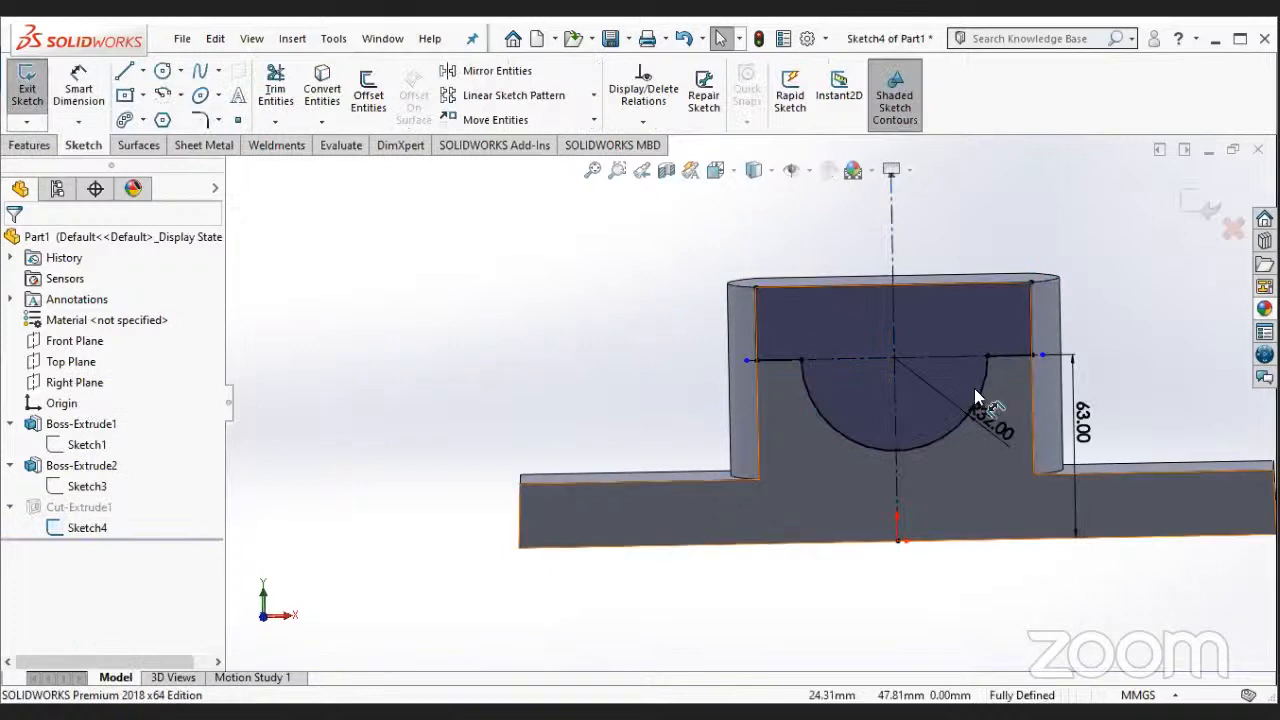
scroll(974, 388, "down", 2)
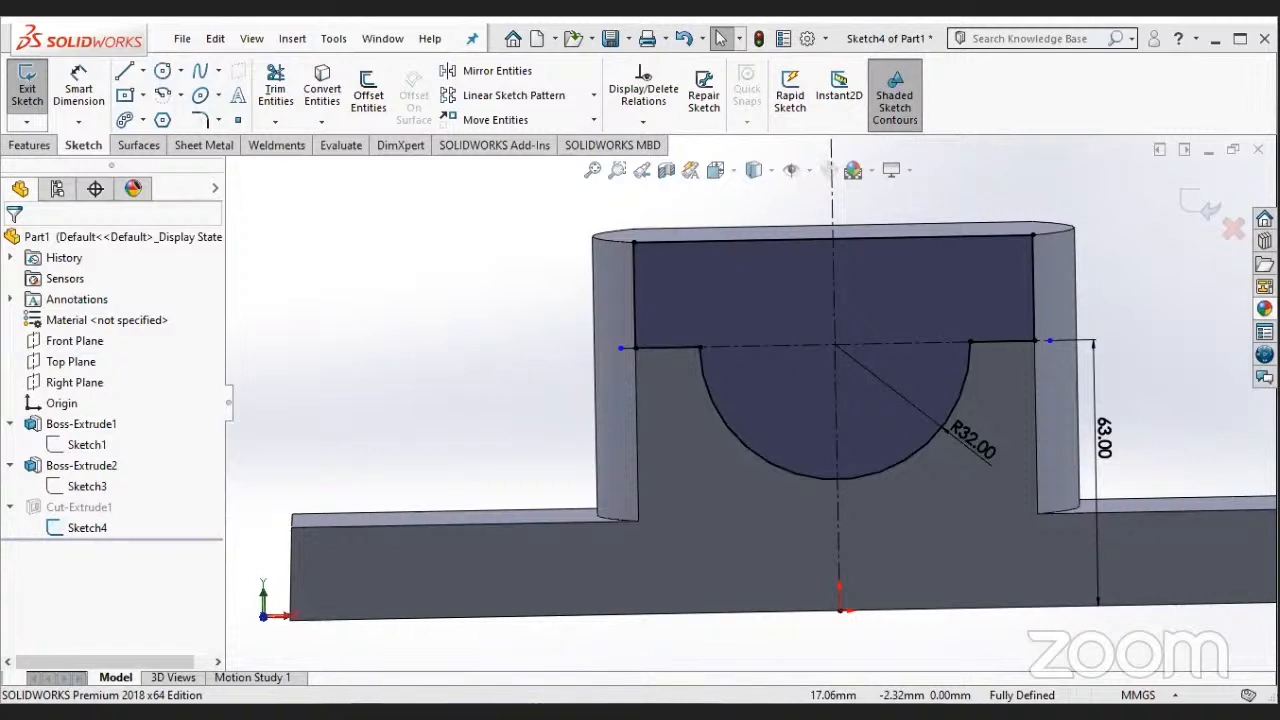
- Add a driven length dimension to the short horizontal line right of the arc and try to edit its value
left_click(79, 88)
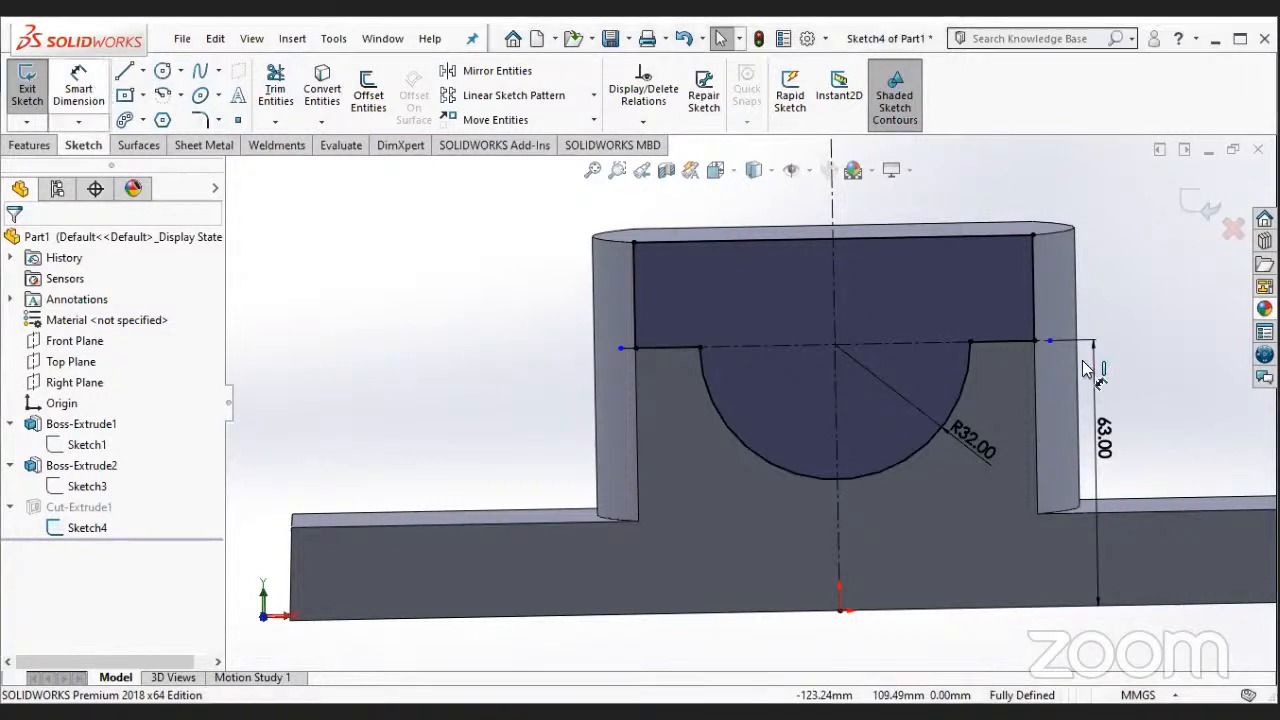
left_click(996, 343)
left_click(996, 370)
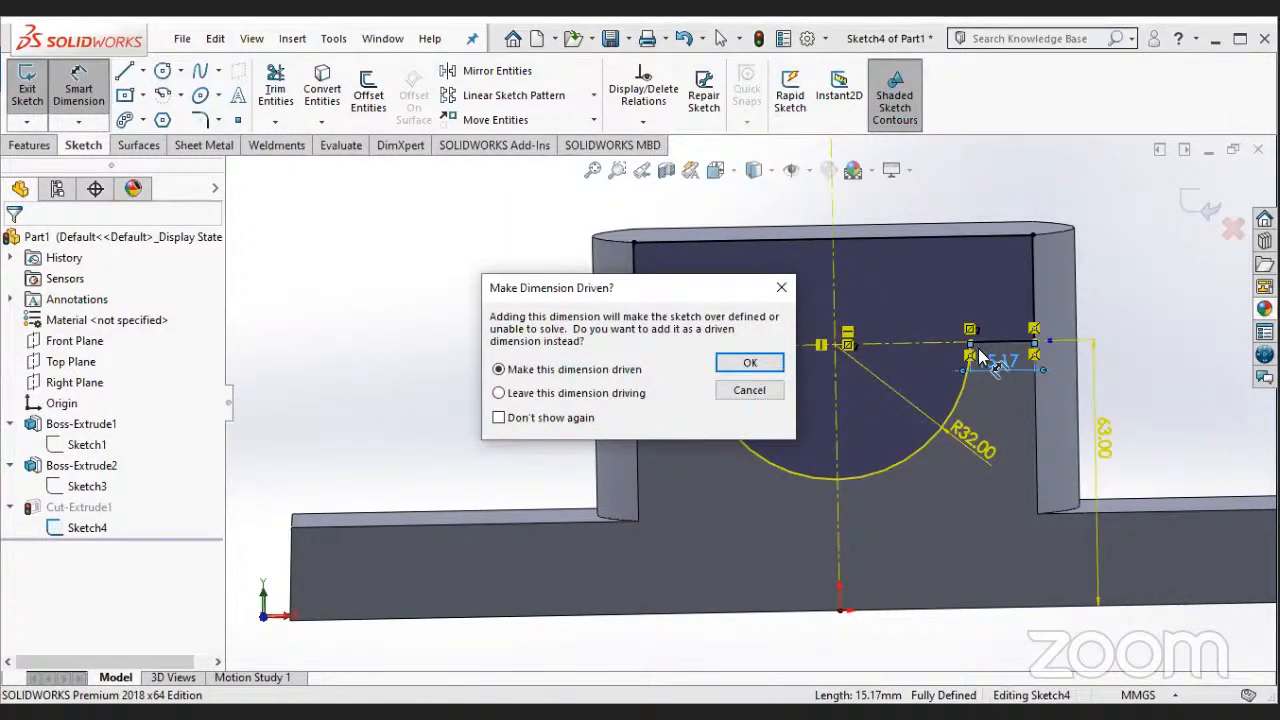
key("Return")
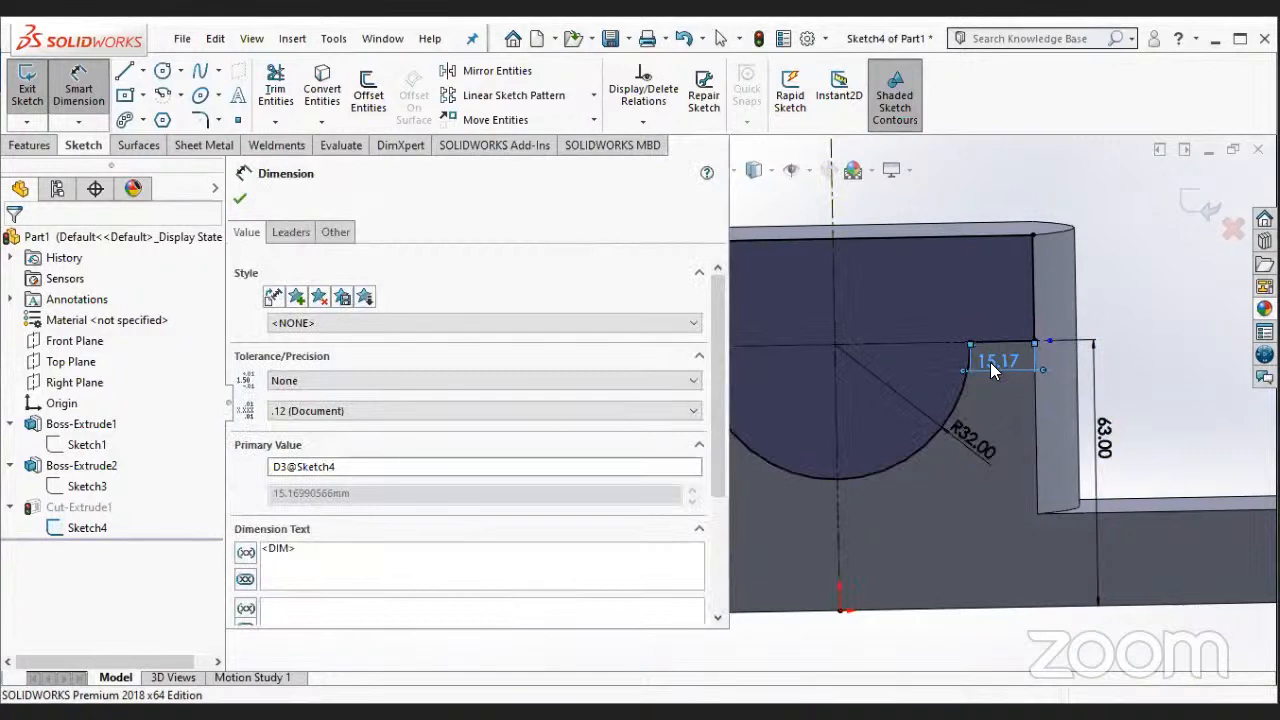
double_click(990, 362)
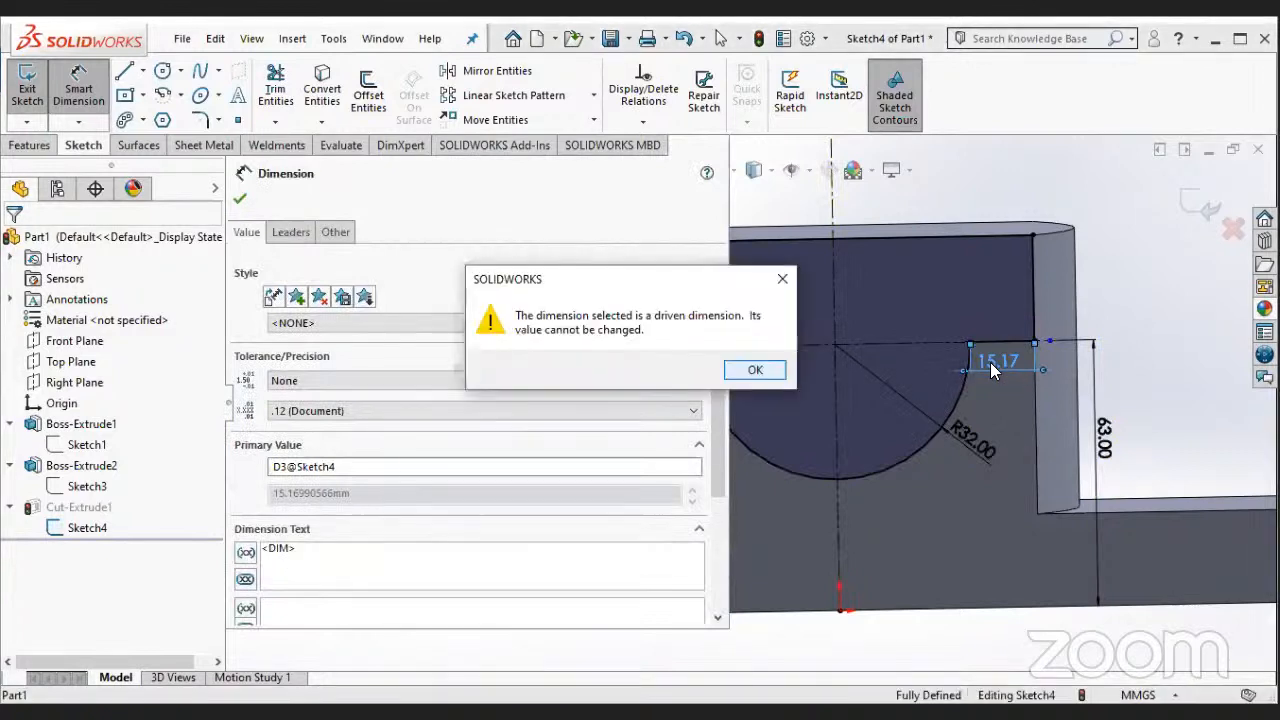
left_click(772, 377)
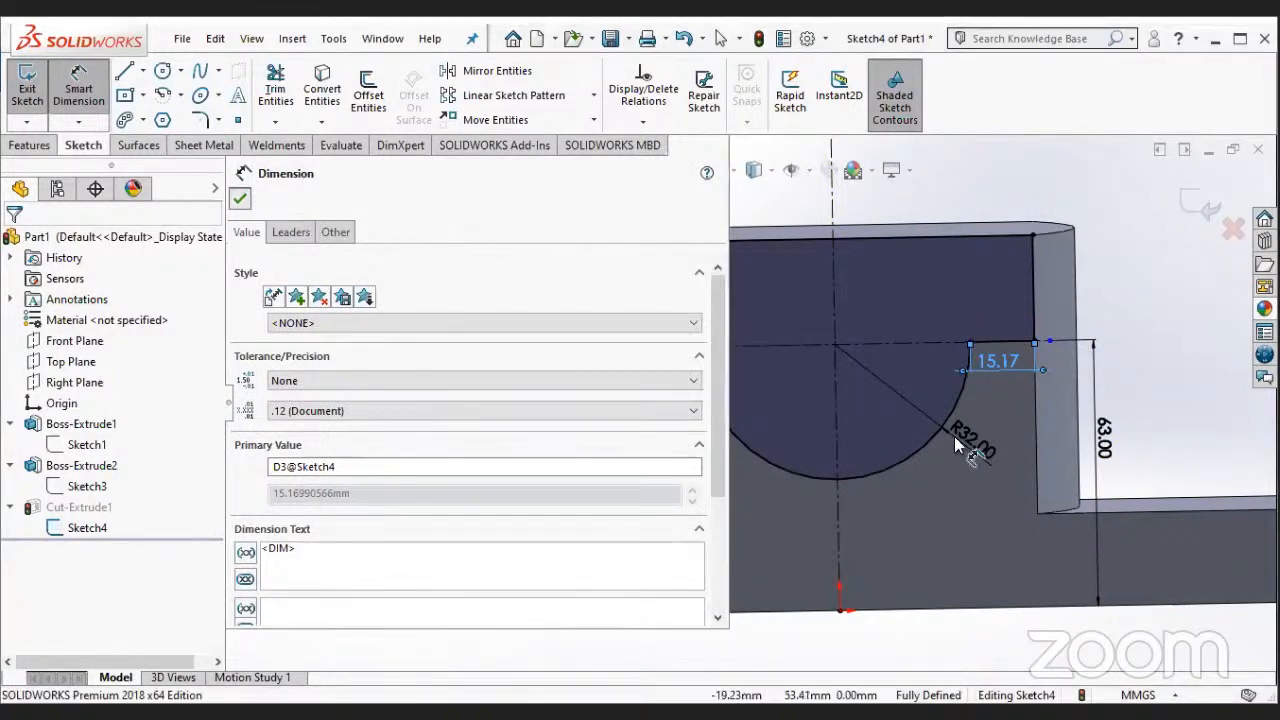
key("Escape")
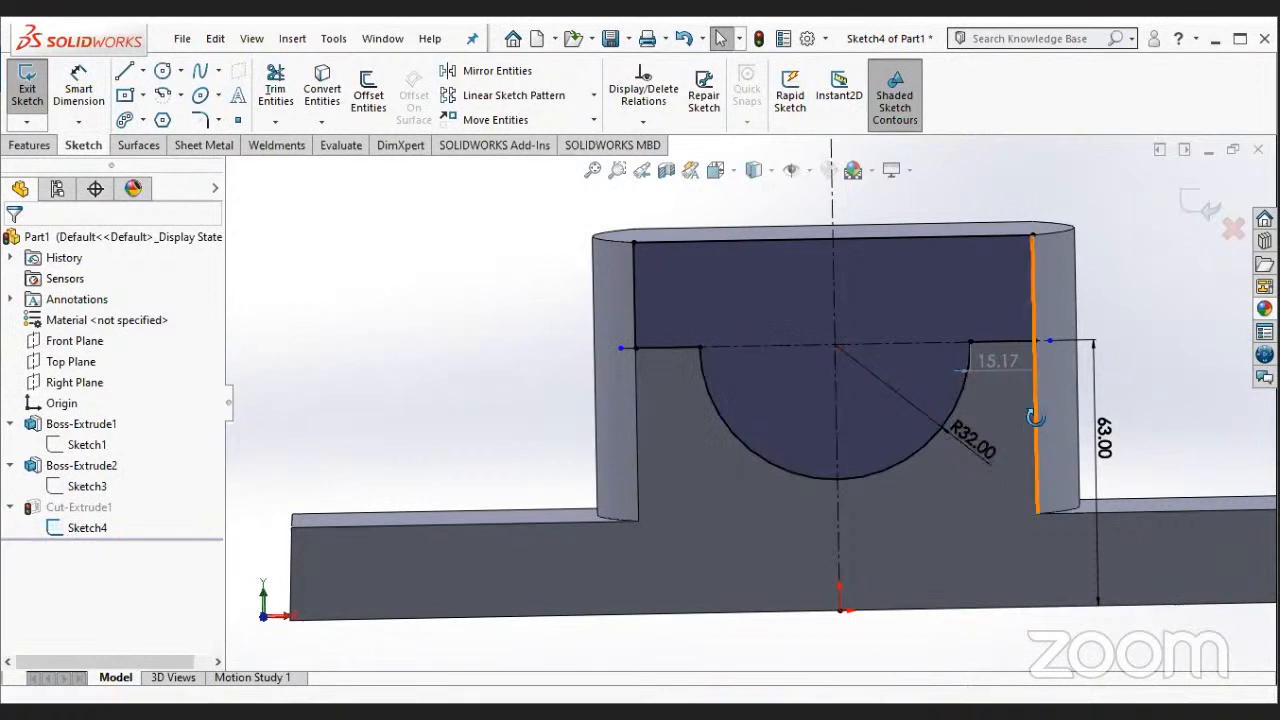
- Delete the vertical line on the right side of the U-shaped profile
middle_click_drag(1035, 418, 1002, 422)
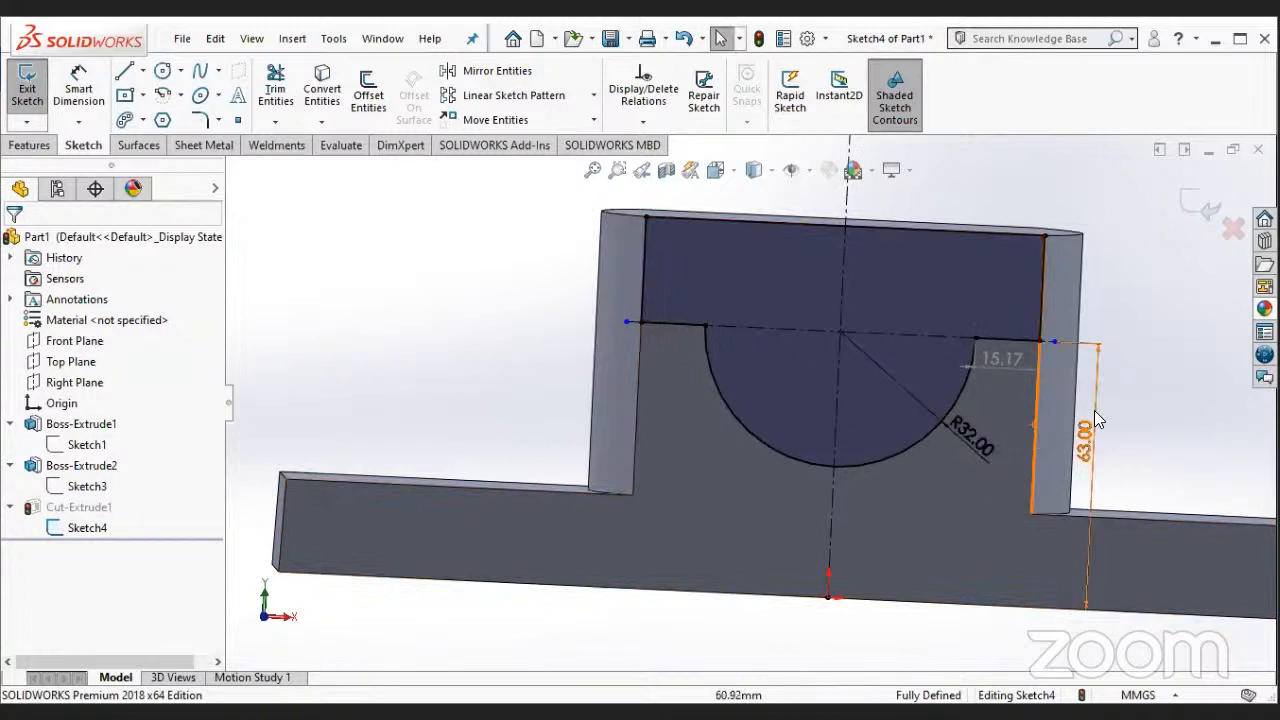
middle_click_drag(1094, 410, 1082, 450)
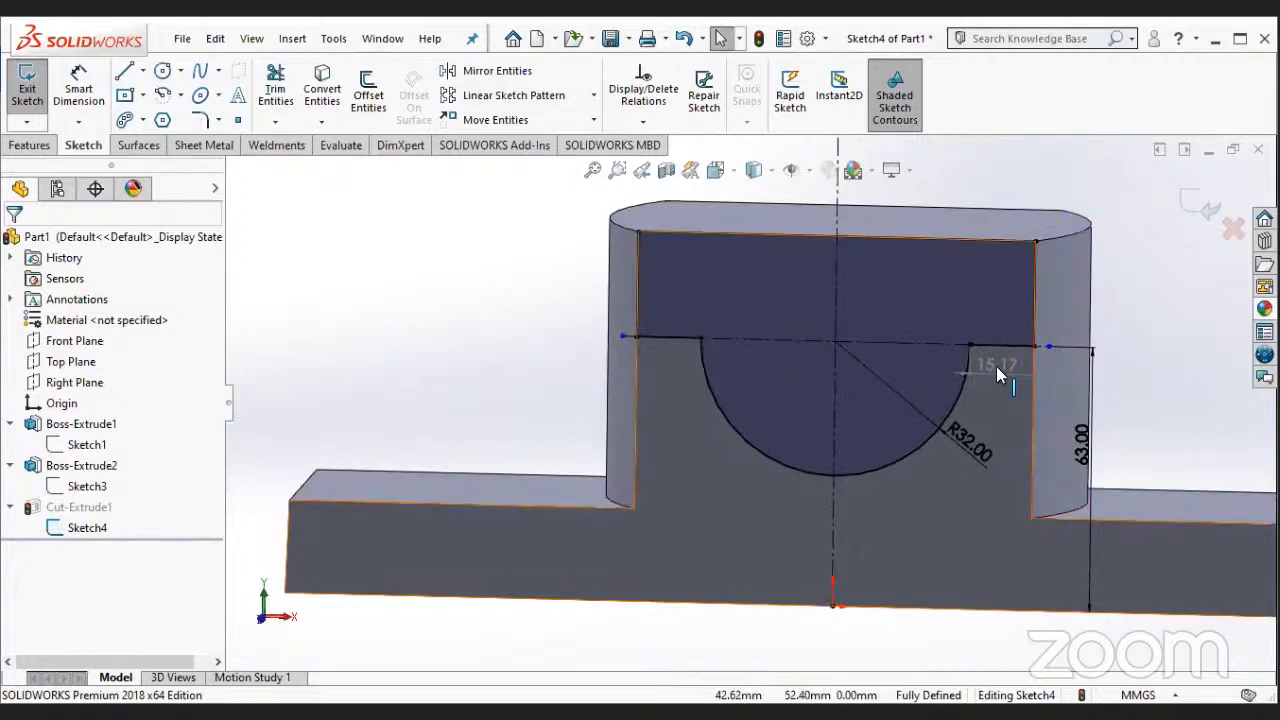
left_click(1034, 298)
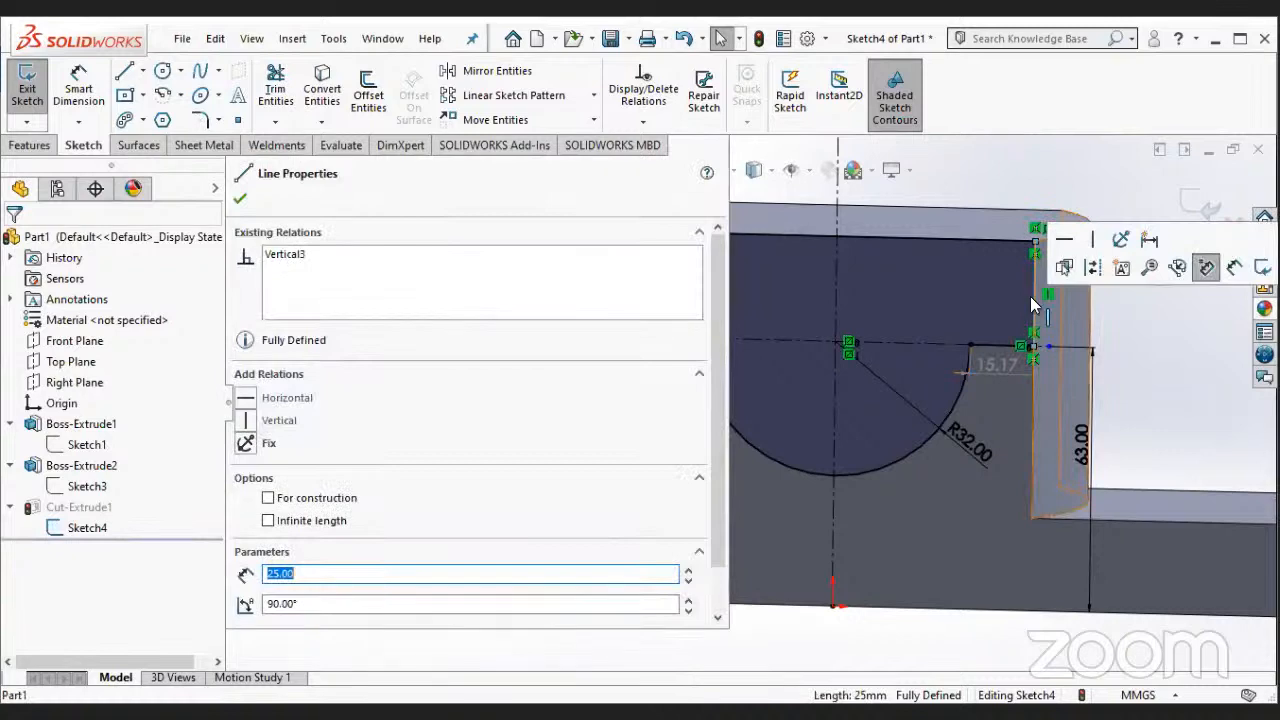
key("Escape")
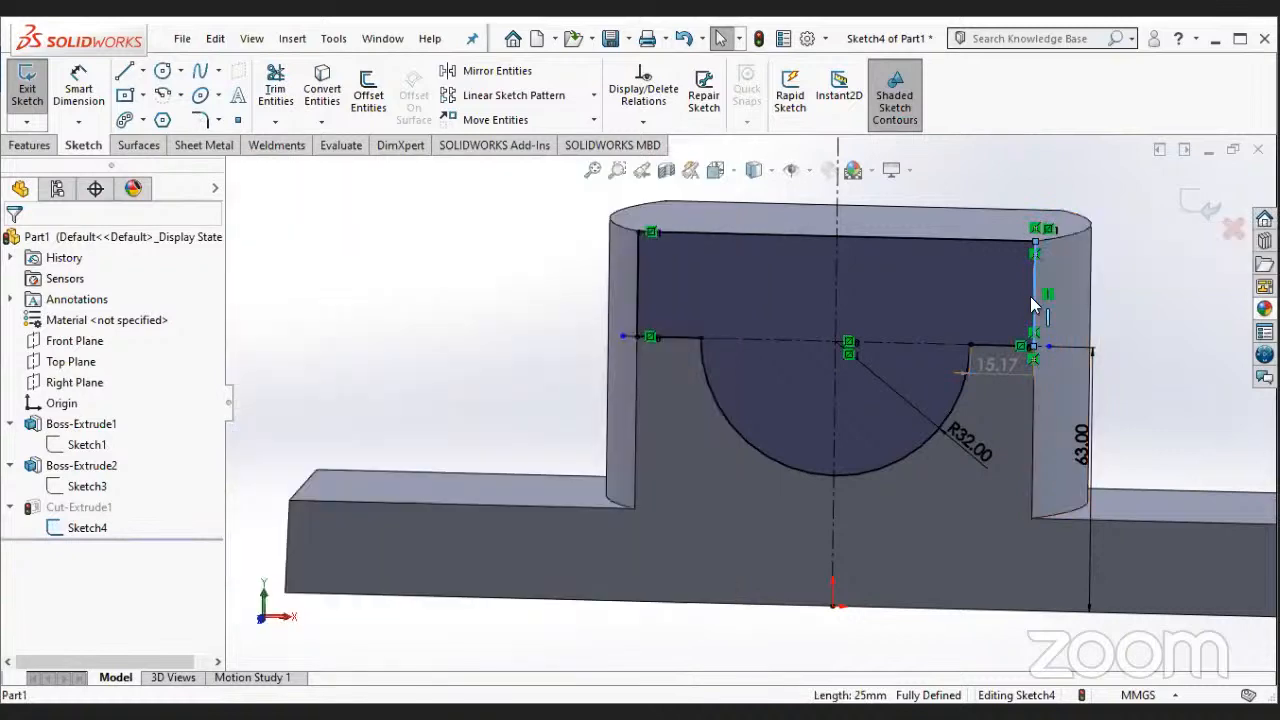
left_click(1121, 299)
right_click(1086, 575)
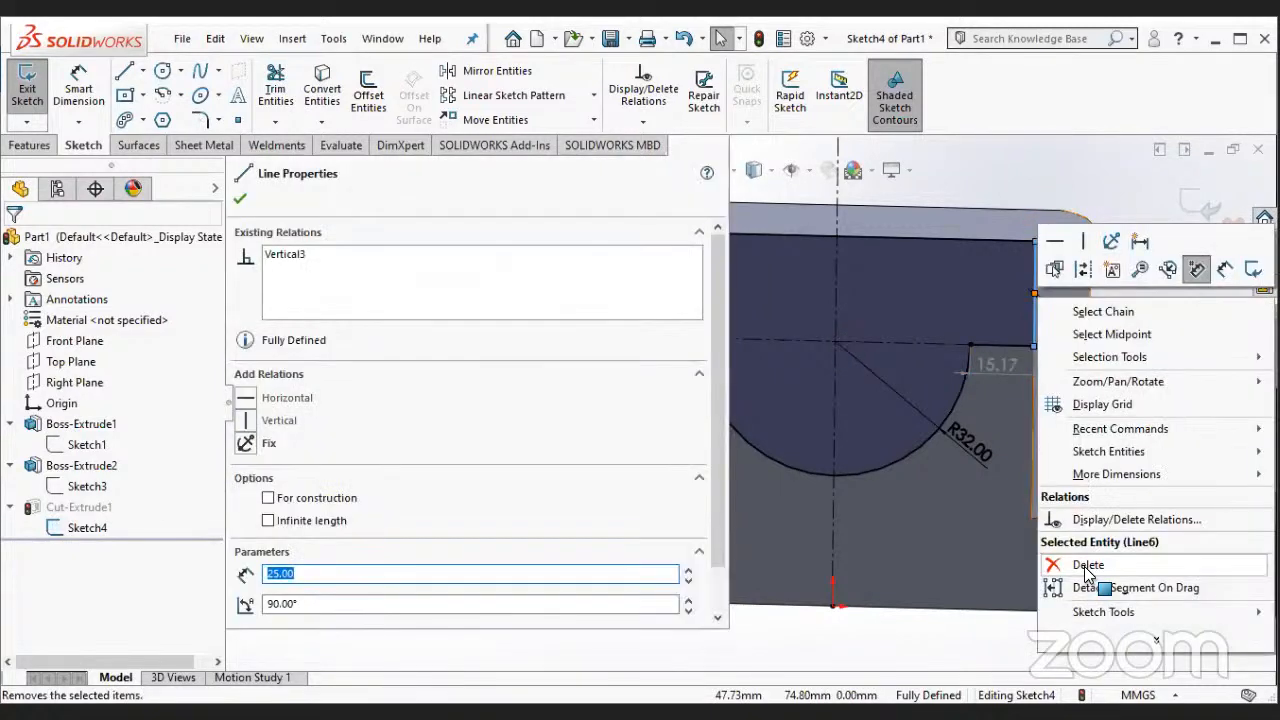
left_click(944, 392)
- Try again to edit the driven length dimension of the short horizontal line right of the arc
left_click(982, 367)
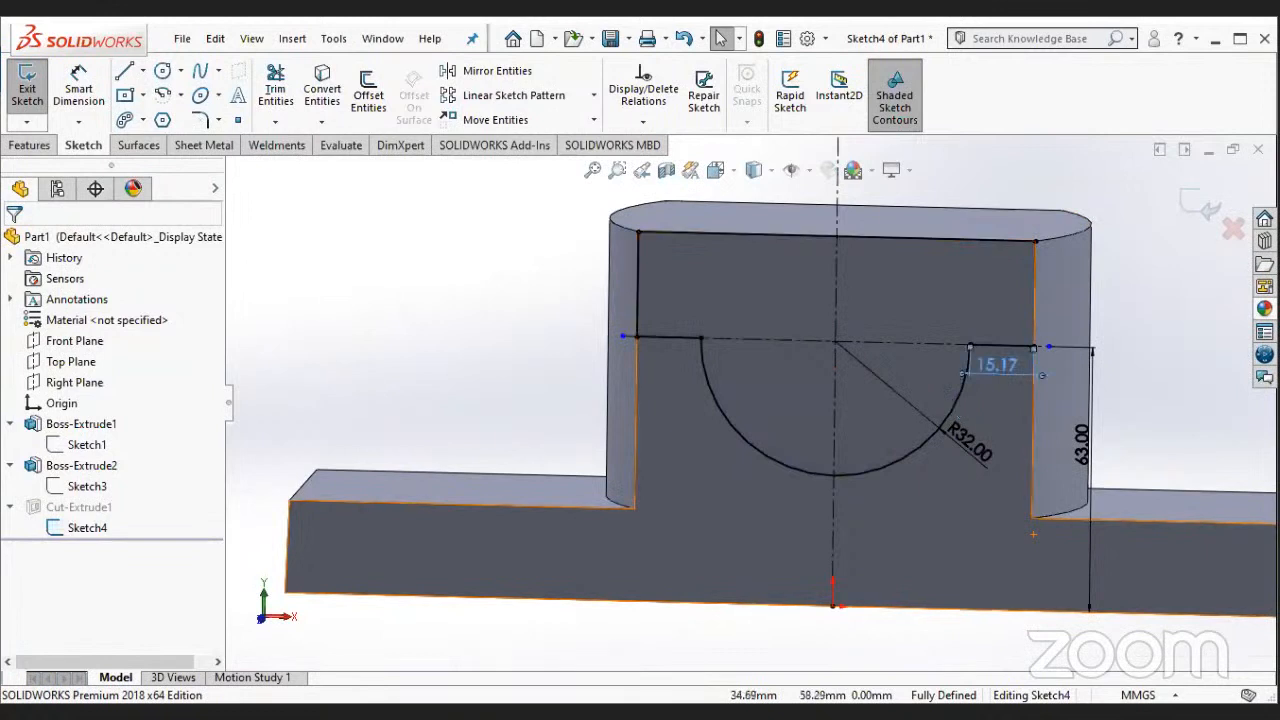
double_click(982, 370)
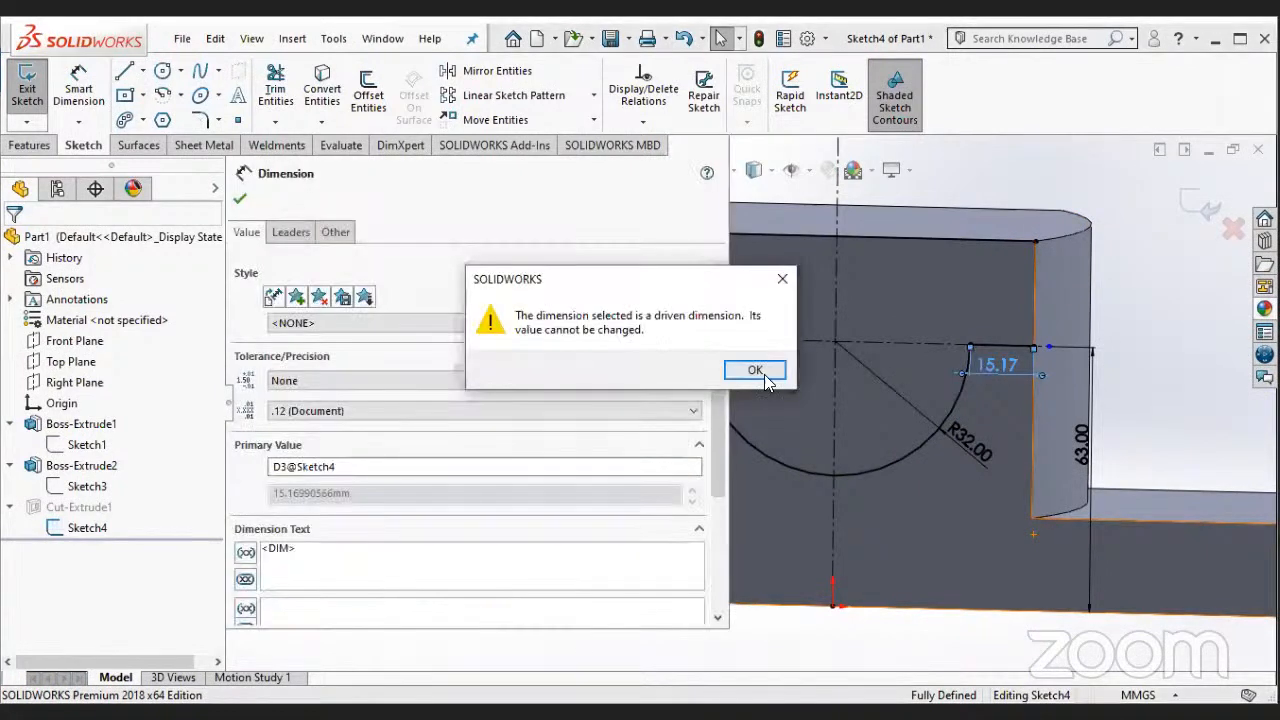
left_click(755, 370)
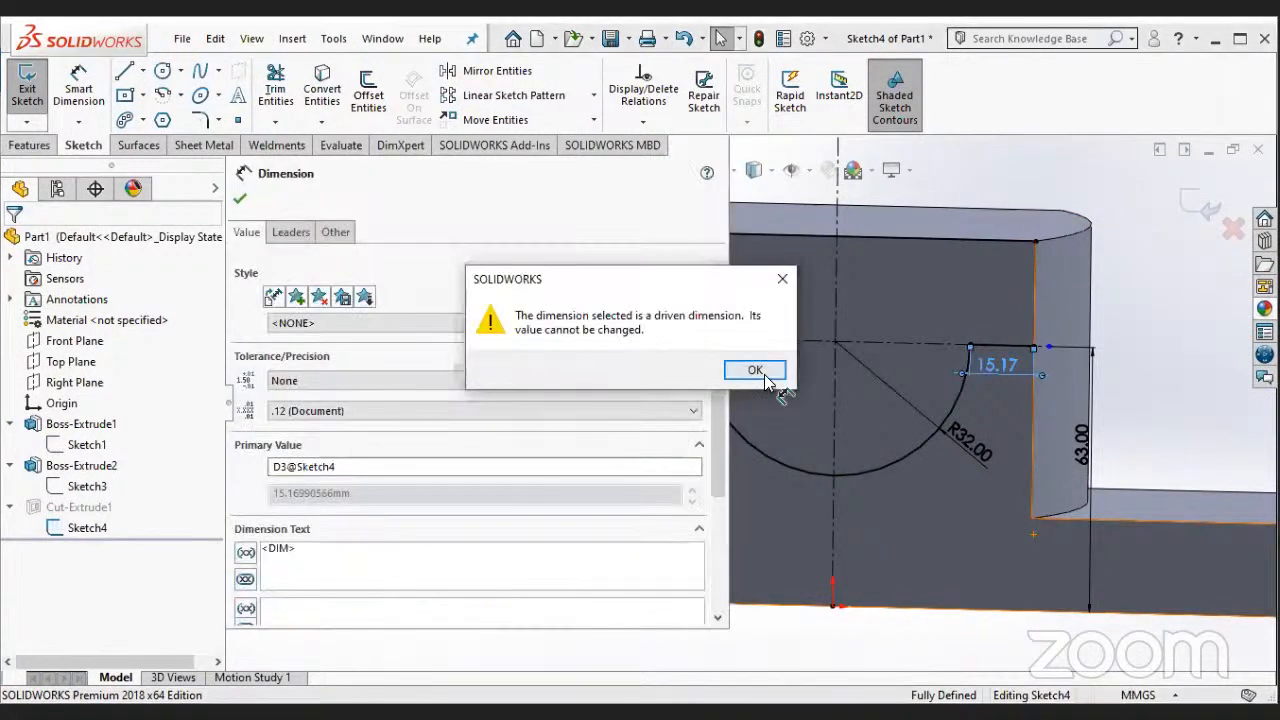
- Delete the 63 mm height dimension and the arc's 32 mm radius dimension from the cut profile sketch
right_click(1086, 450)
left_click(1062, 478)
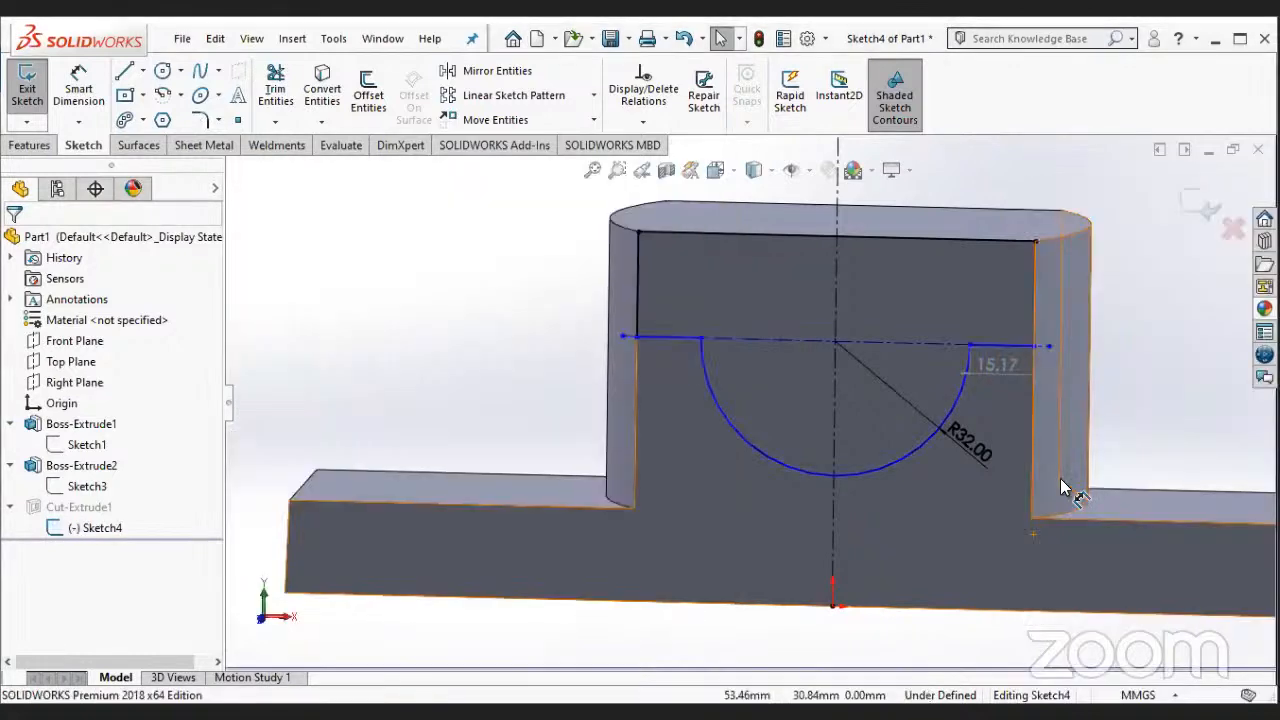
left_click_drag(967, 443, 744, 464)
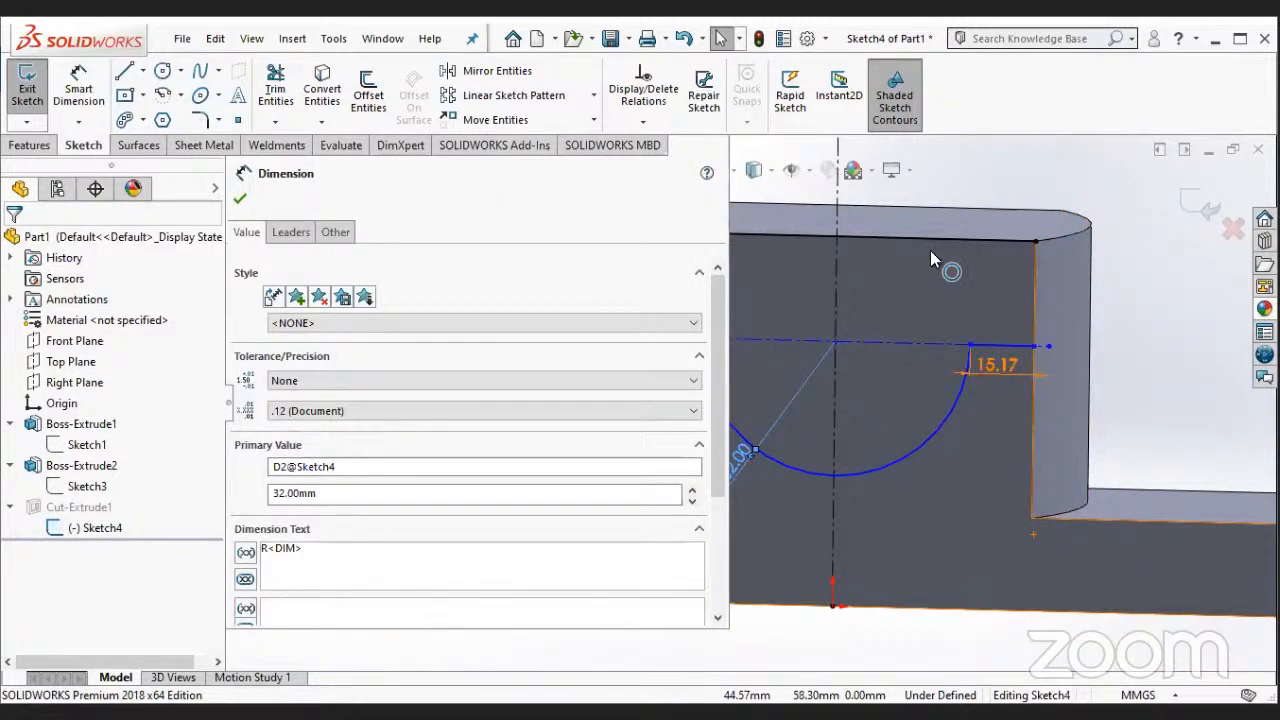
key("Escape")
scroll(797, 436, "up", 2)
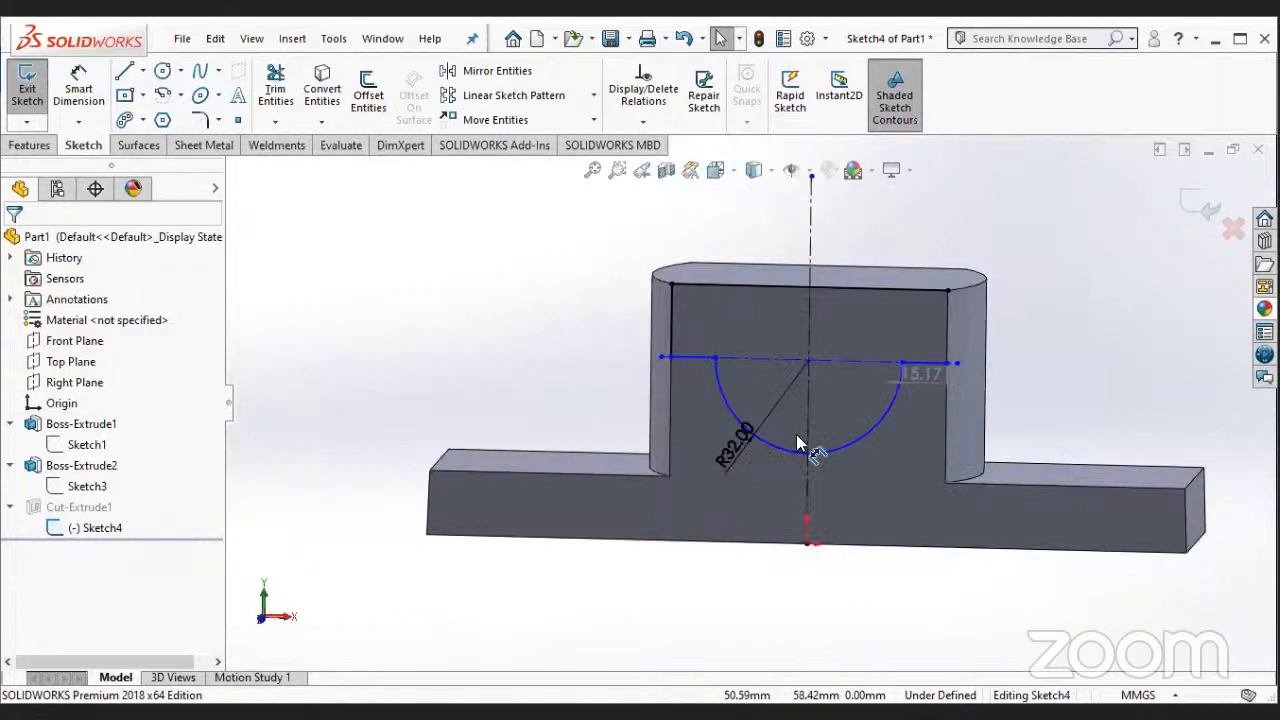
right_click(734, 451)
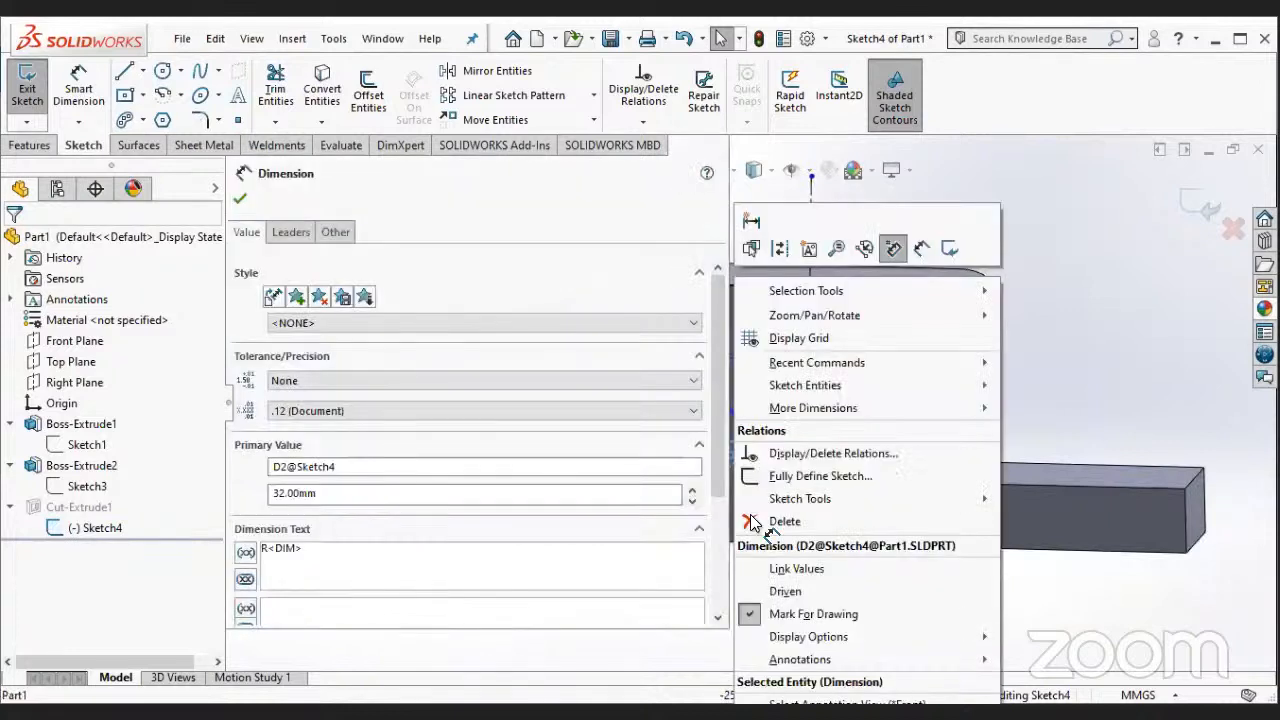
left_click(784, 521)
- Delete the driven length dimension of the short horizontal line right of the arc
scroll(925, 380, "down", 3)
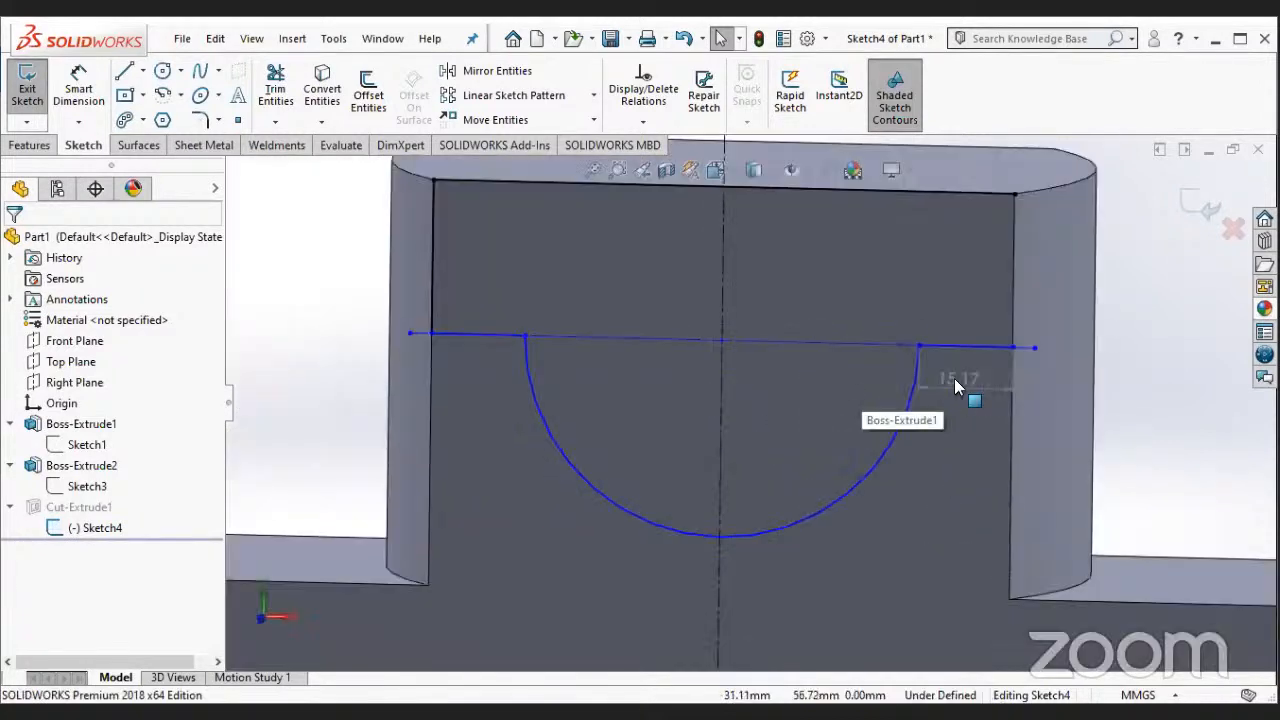
left_click(954, 380)
right_click(1002, 514)
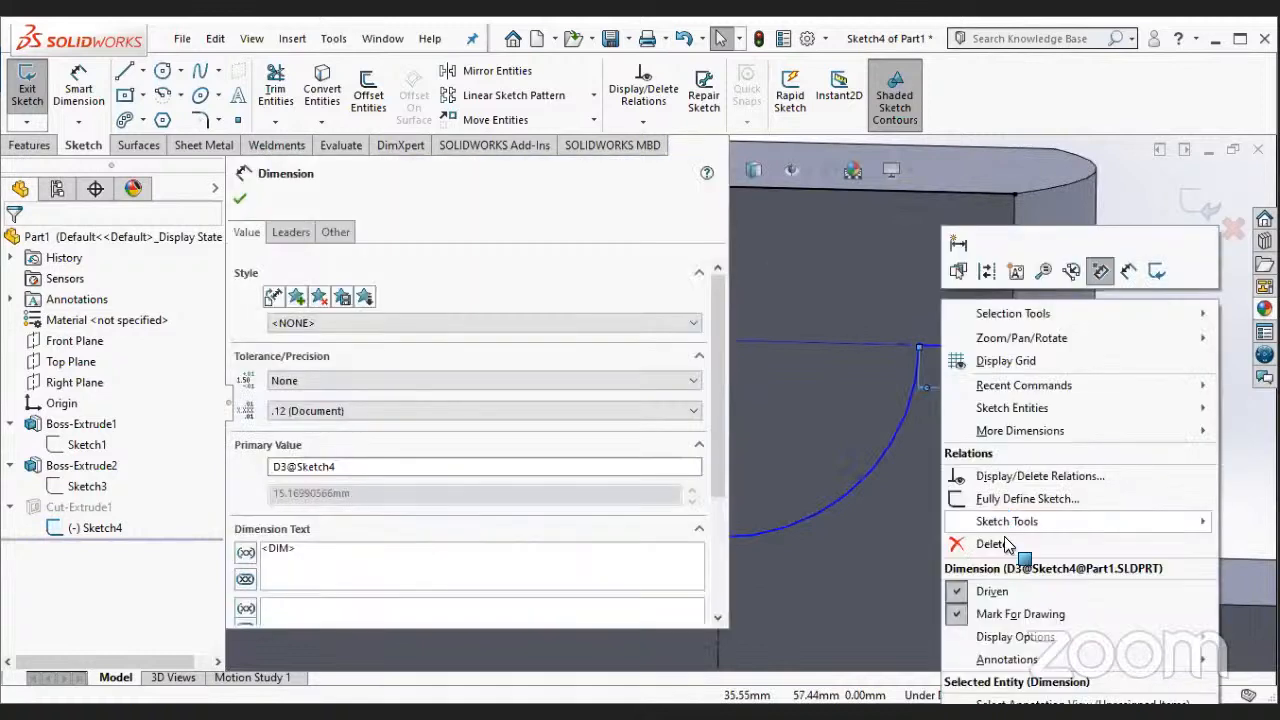
left_click(1006, 543)
scroll(614, 380, "up", 2)
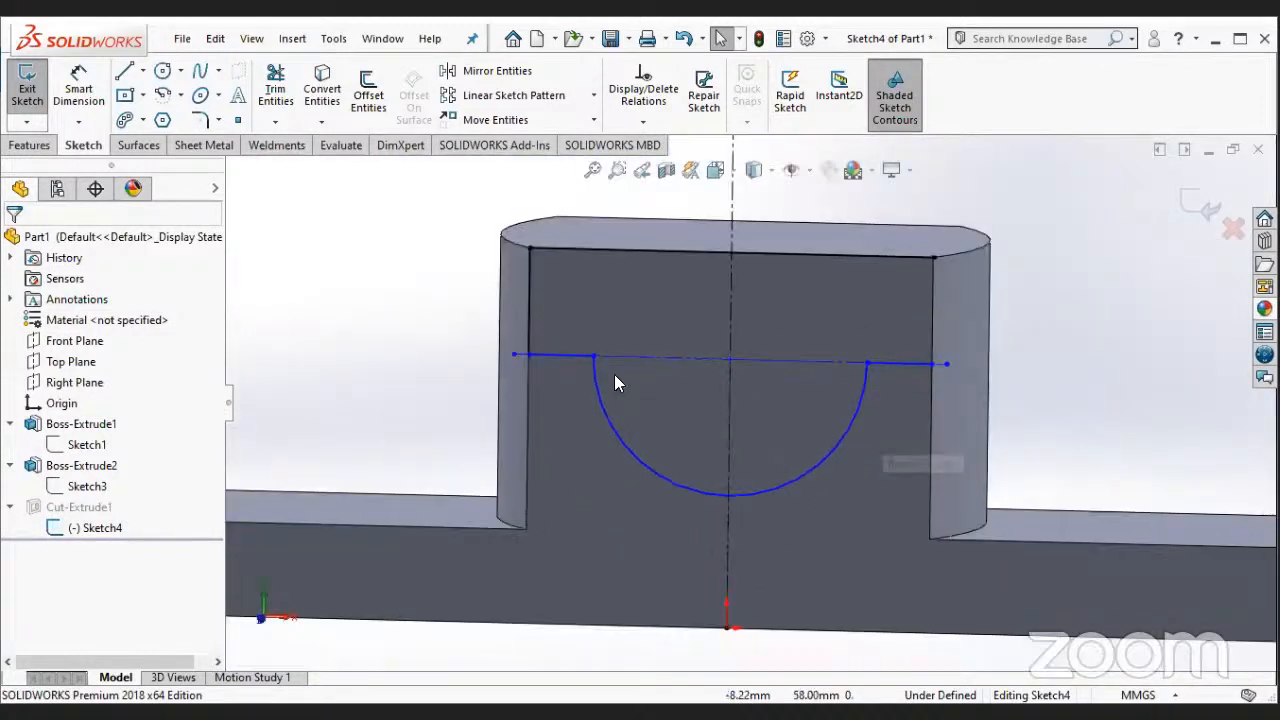
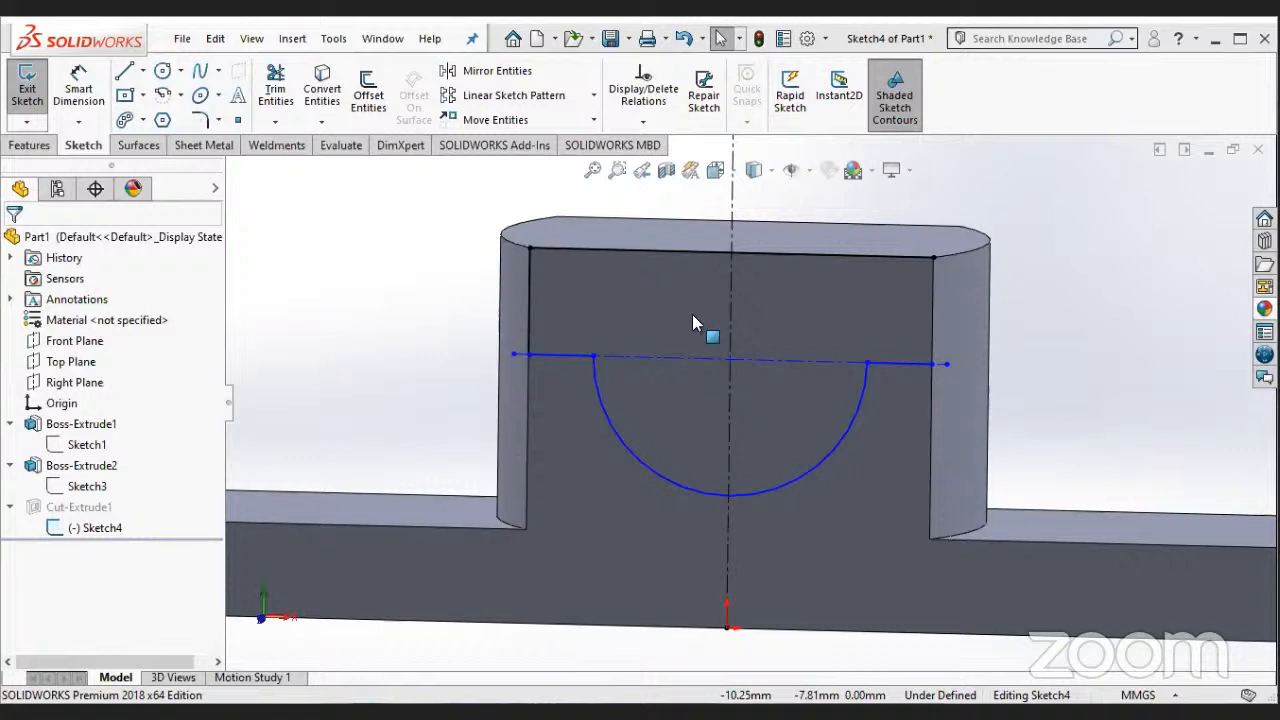
left_click(92, 88)
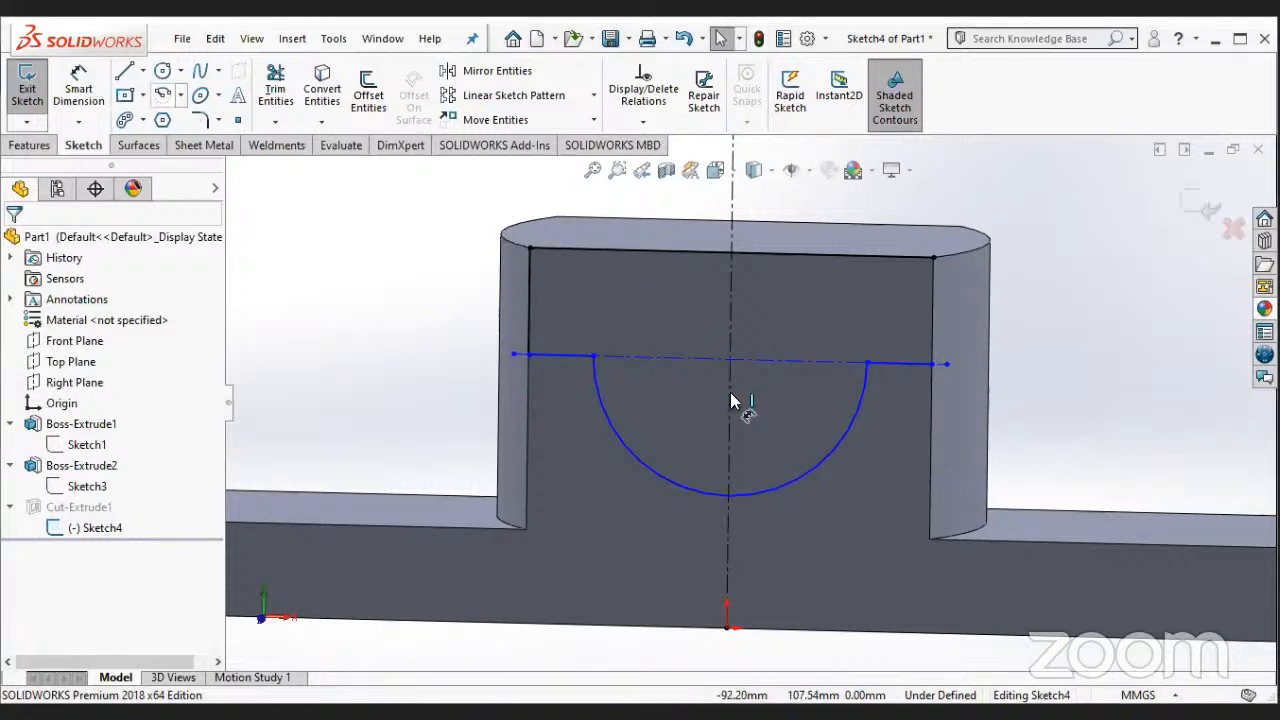
left_click(857, 385)
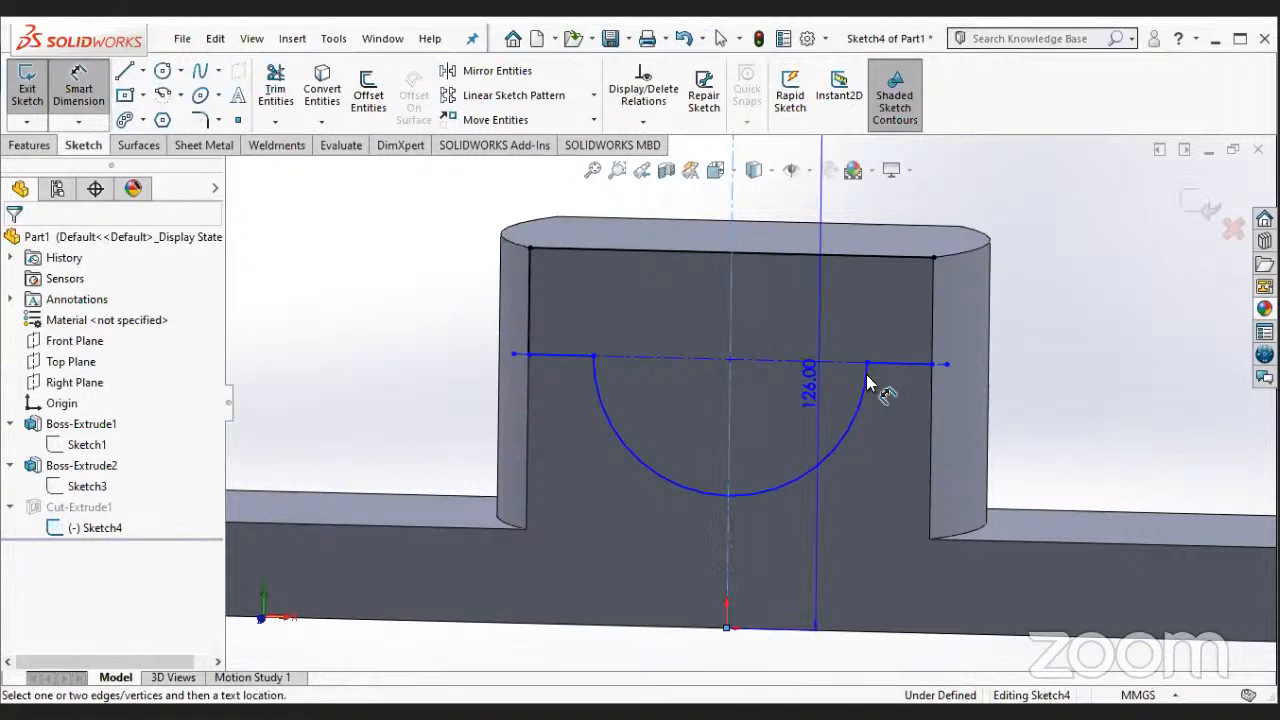
left_click(931, 325)
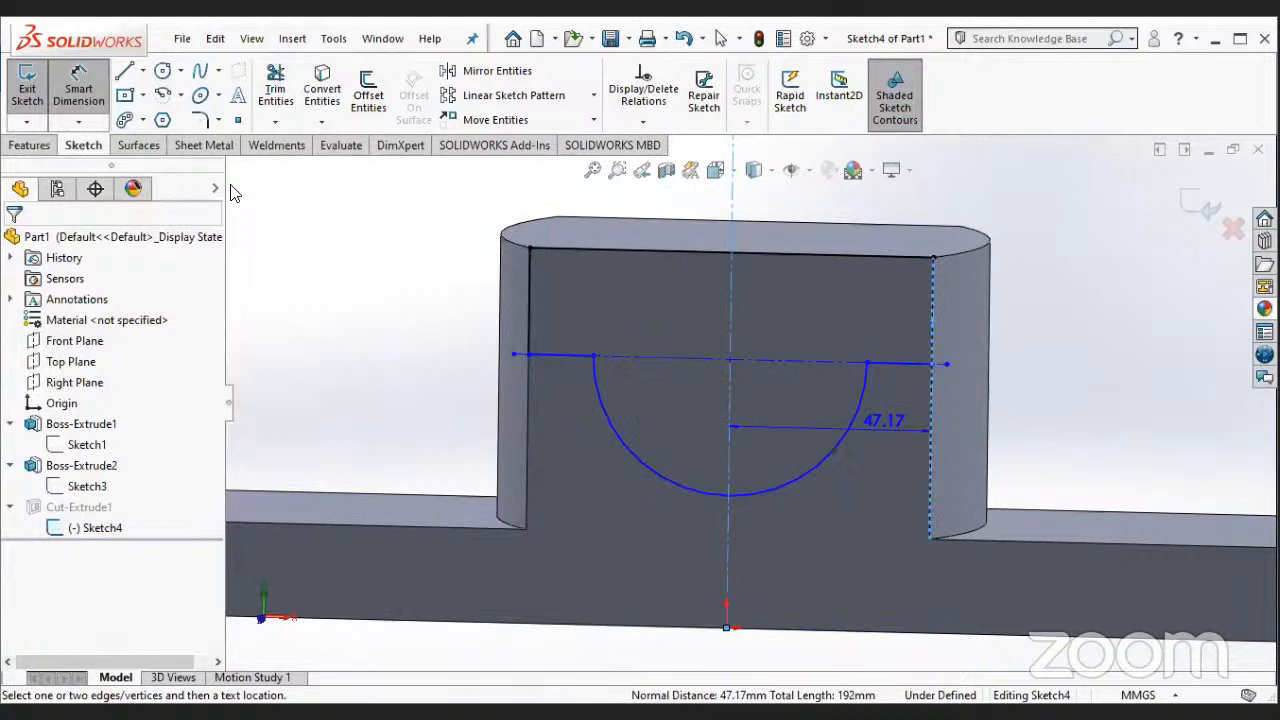
key("Escape")
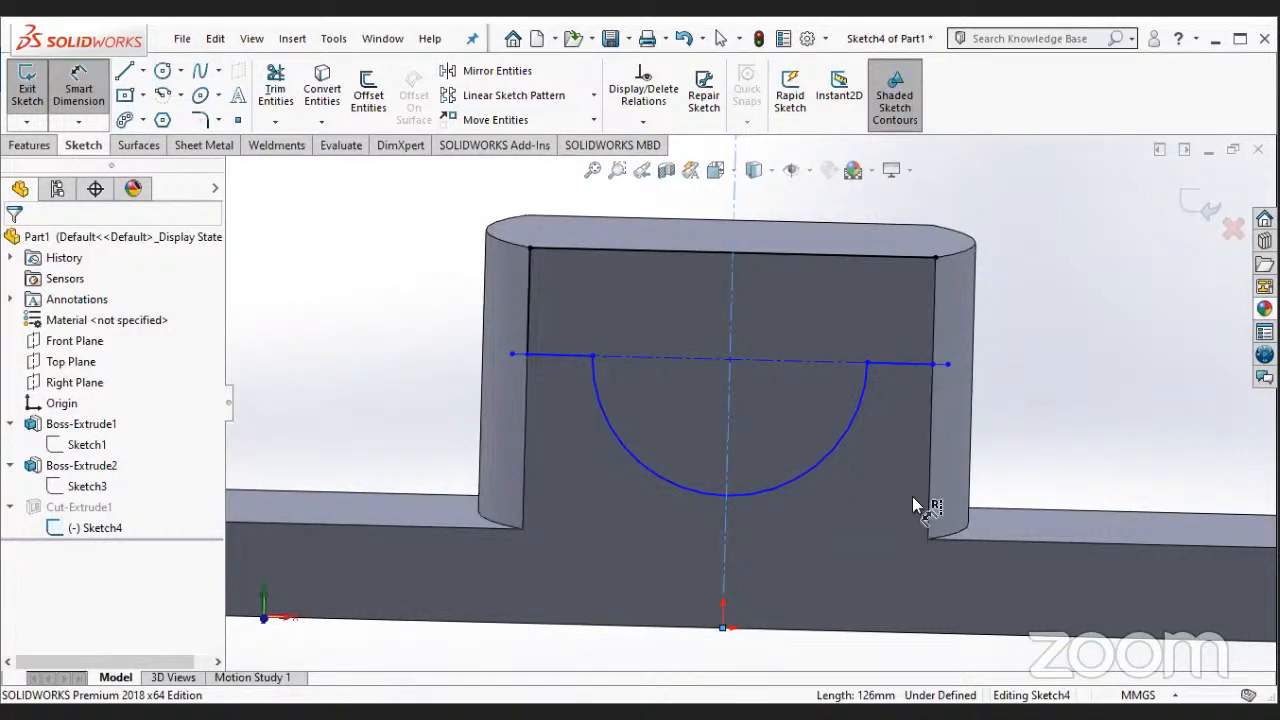
scroll(912, 496, "down", 2)
middle_click_drag(920, 496, 912, 497)
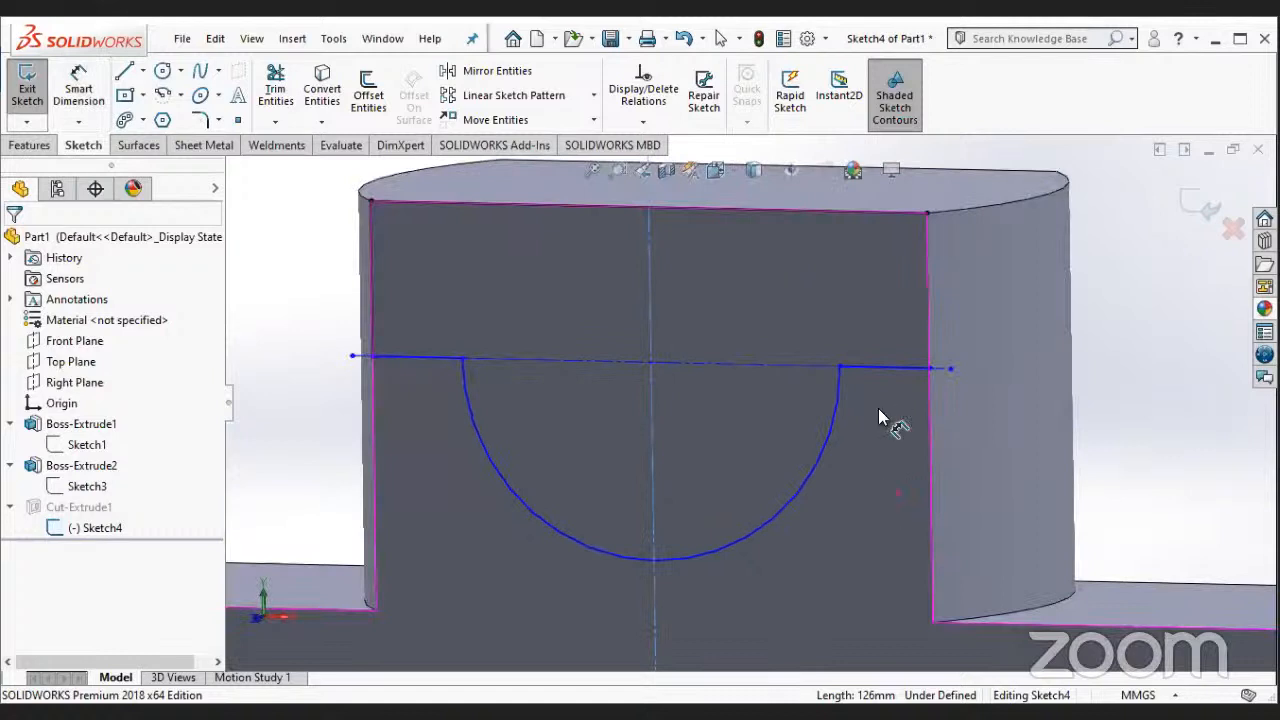
key("Escape")
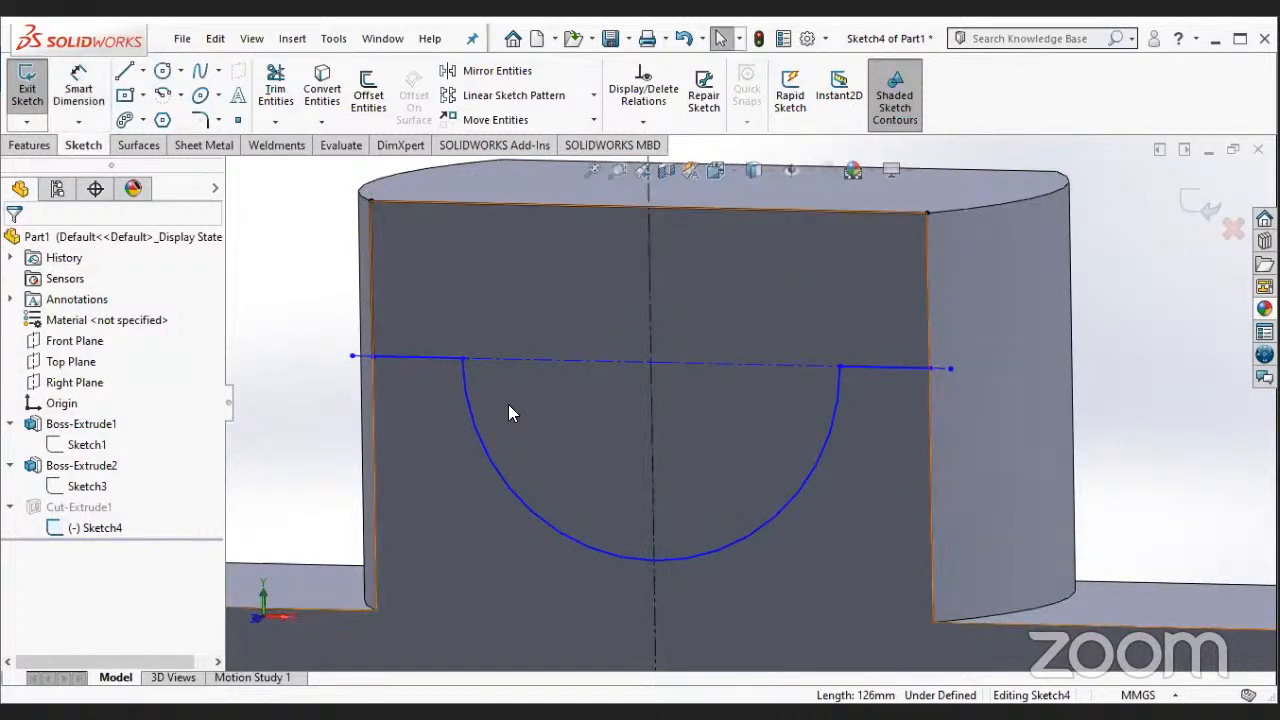
- Draw a vertical line about 11 mm long upward from the outer end of the short horizontal line right of the arc
left_click(108, 527)
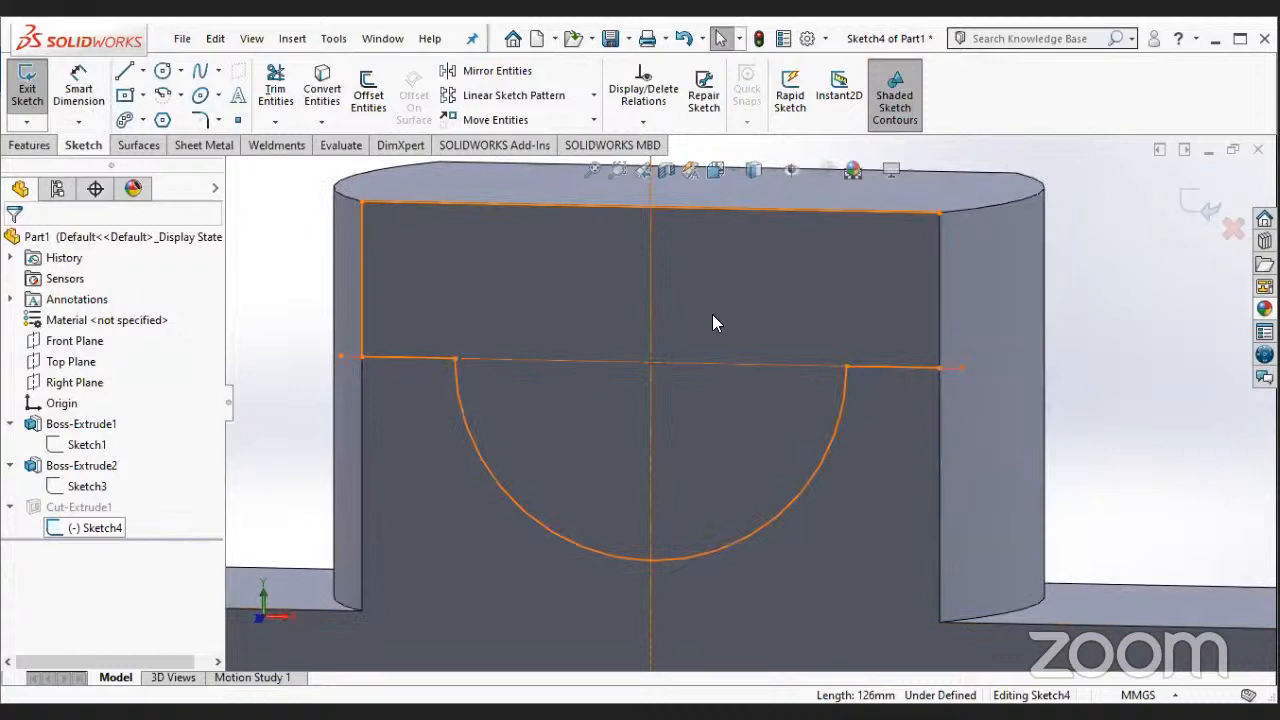
left_click(597, 503)
key("space")
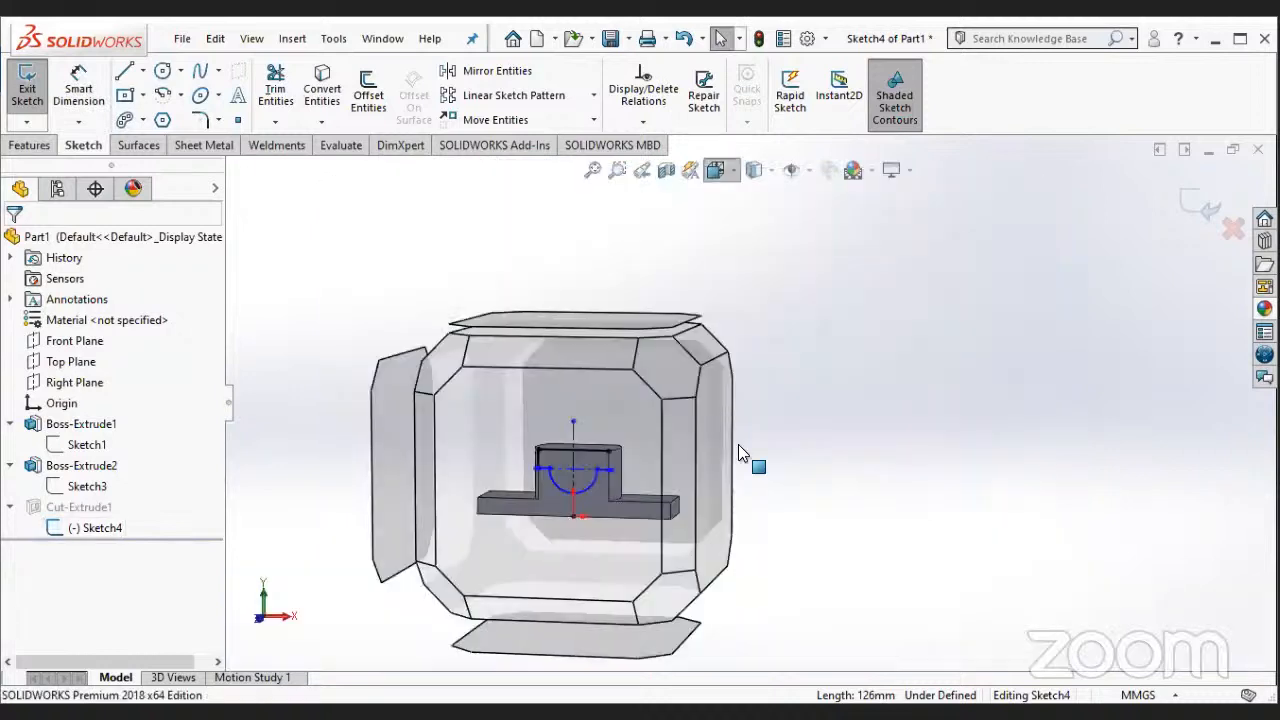
left_click(738, 444)
scroll(914, 486, "down", 5)
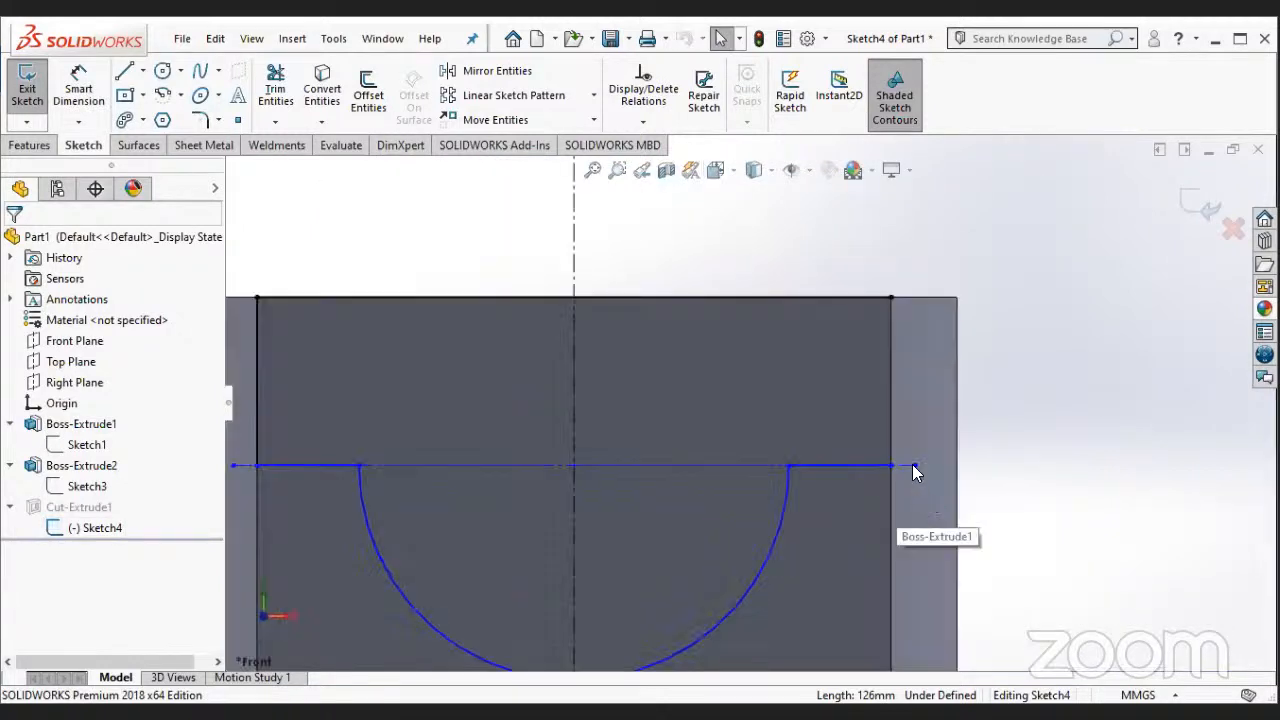
key("l")
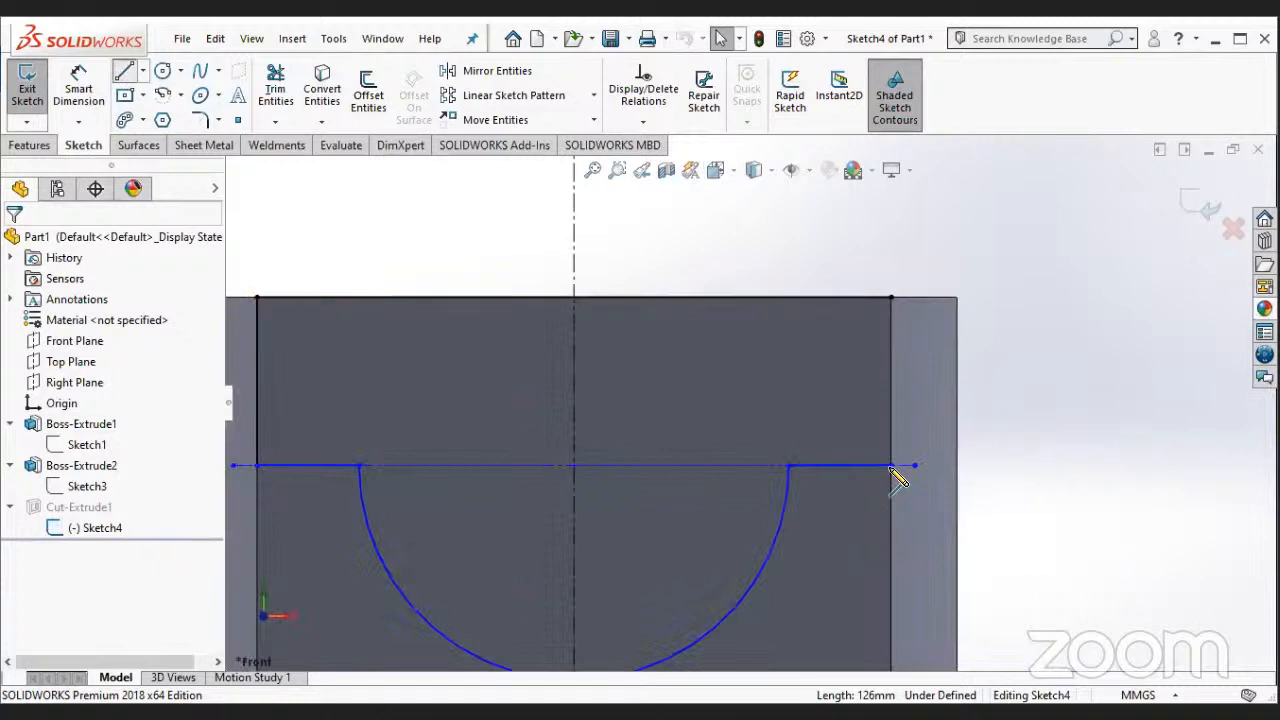
left_click(890, 391)
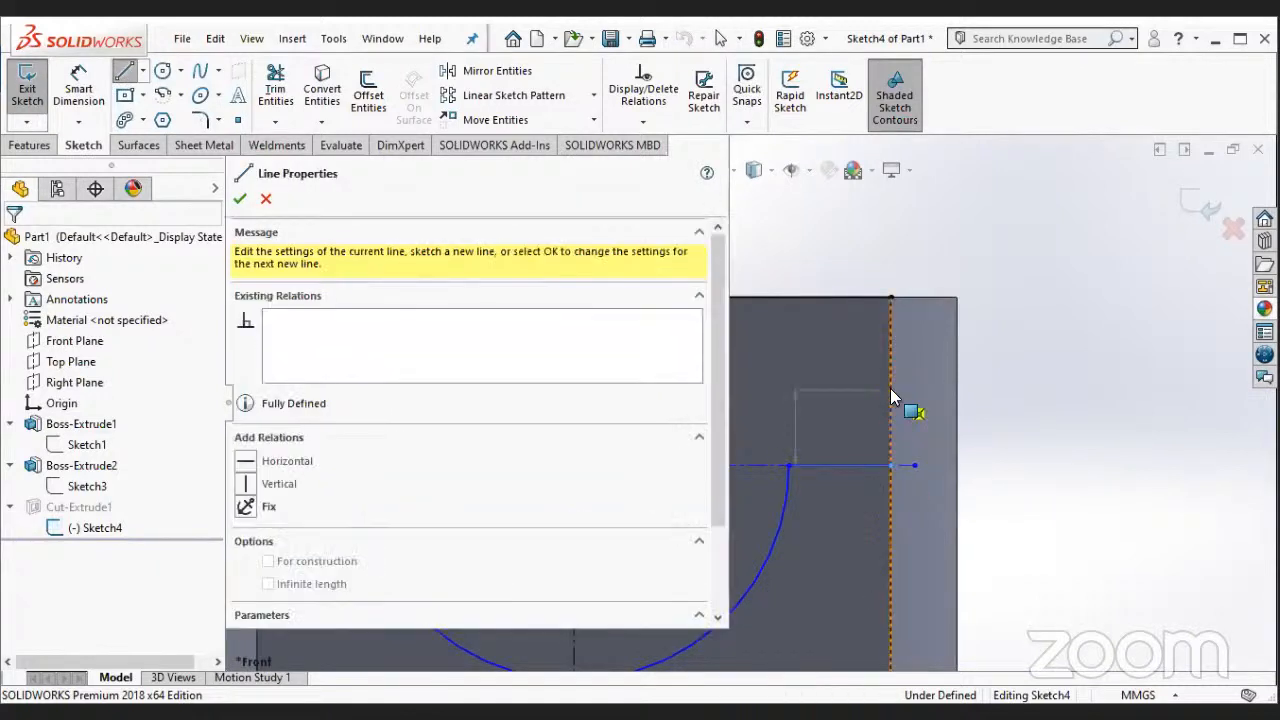
key("Escape")
- Try to dimension the distance between the vertical centreline and the new vertical line on the boss's right edge
left_click(96, 104)
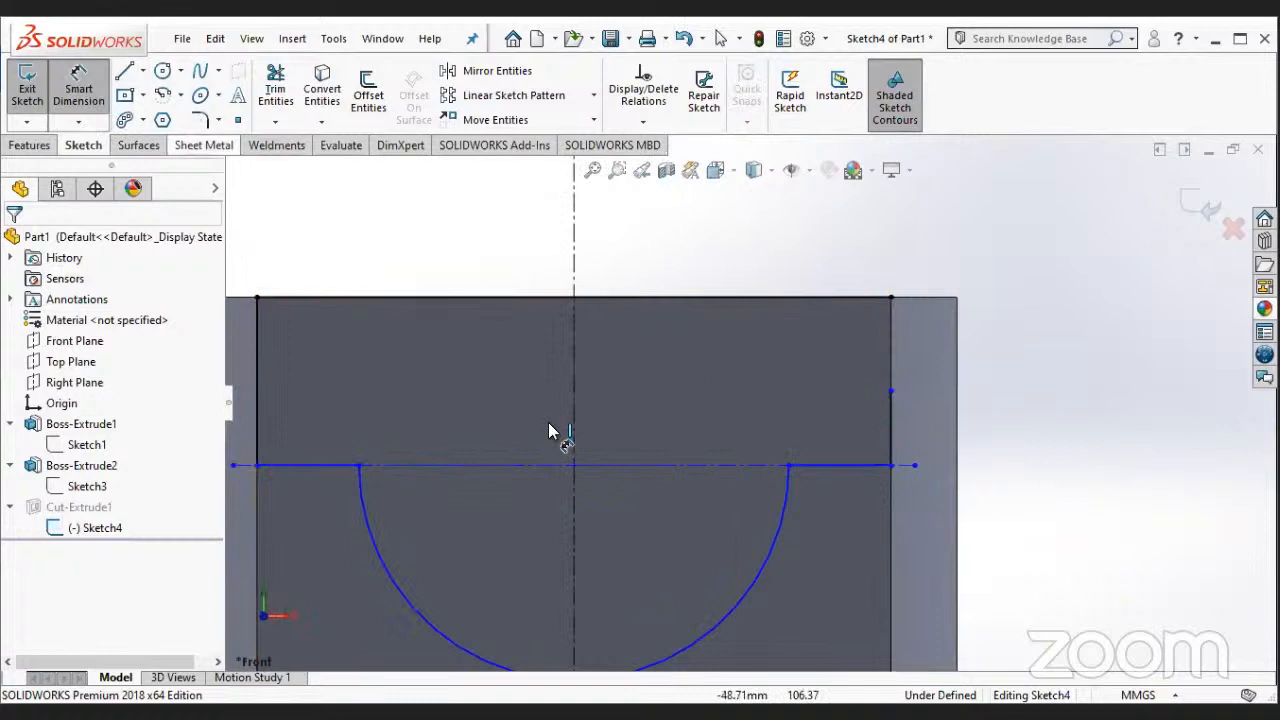
left_click(577, 432)
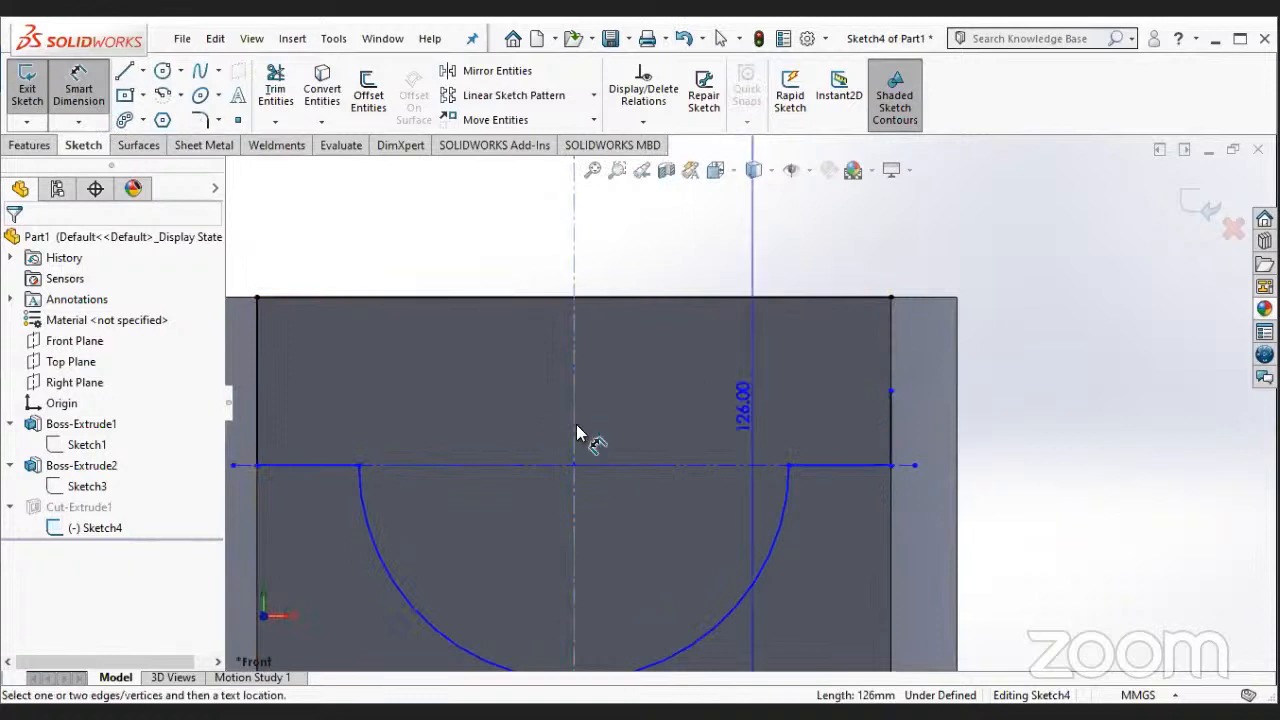
left_click(891, 447)
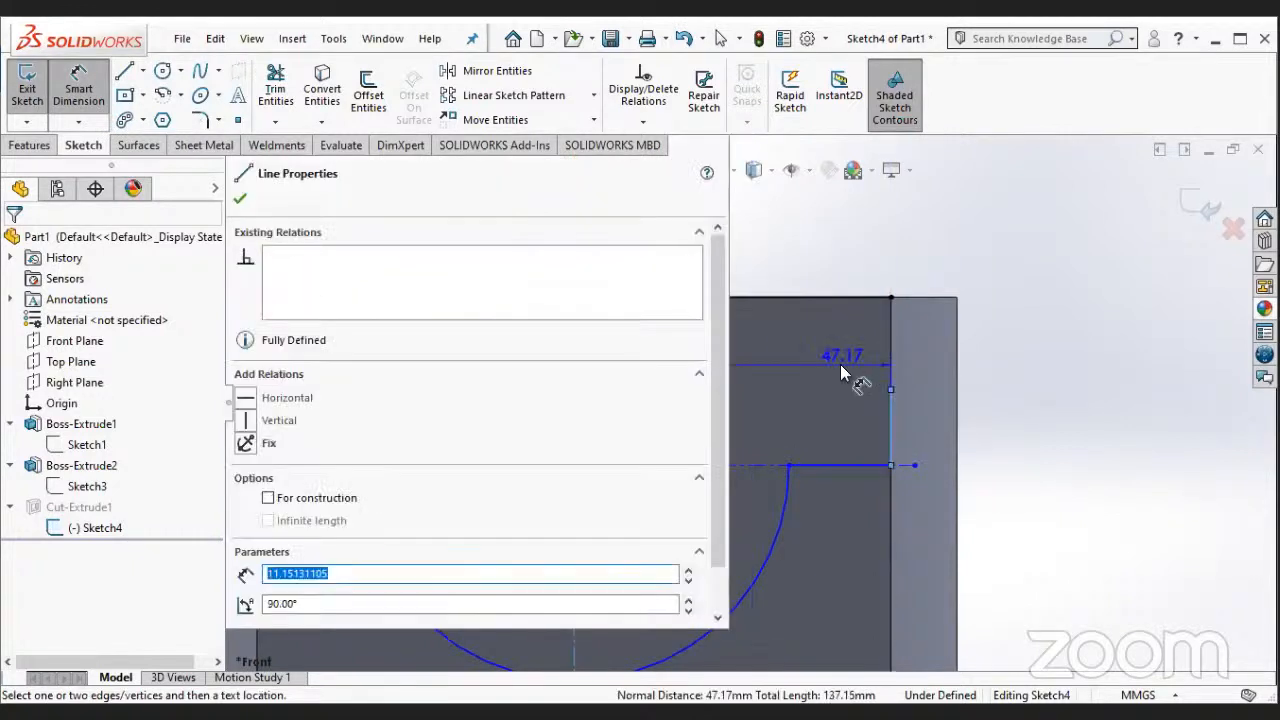
left_click(845, 481)
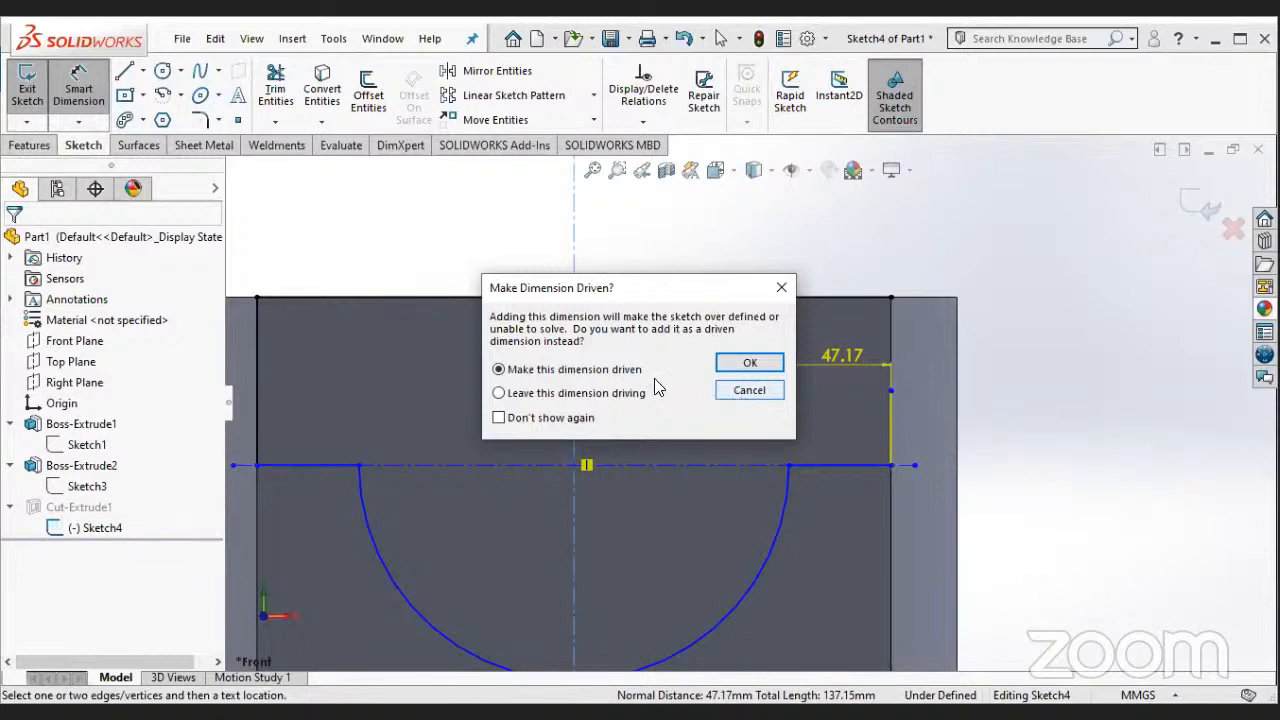
key("Escape")
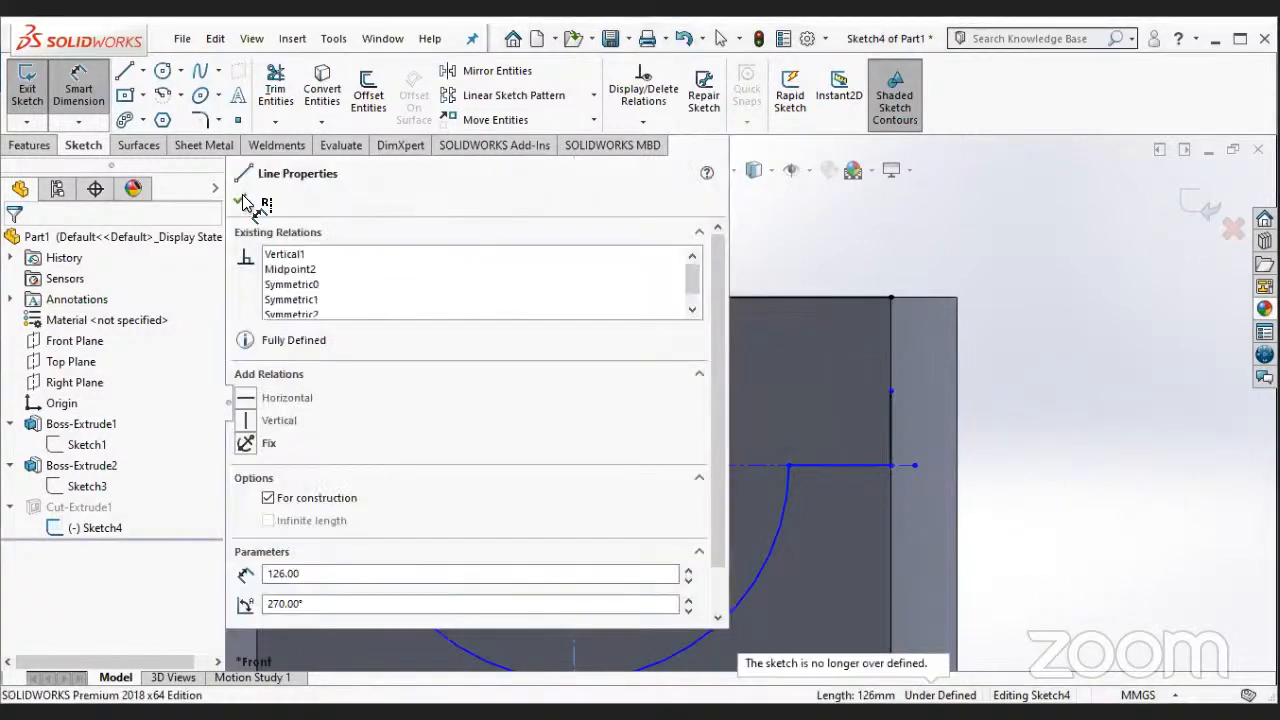
key("Escape")
scroll(698, 432, "up", 2)
middle_click_drag(698, 432, 702, 482)
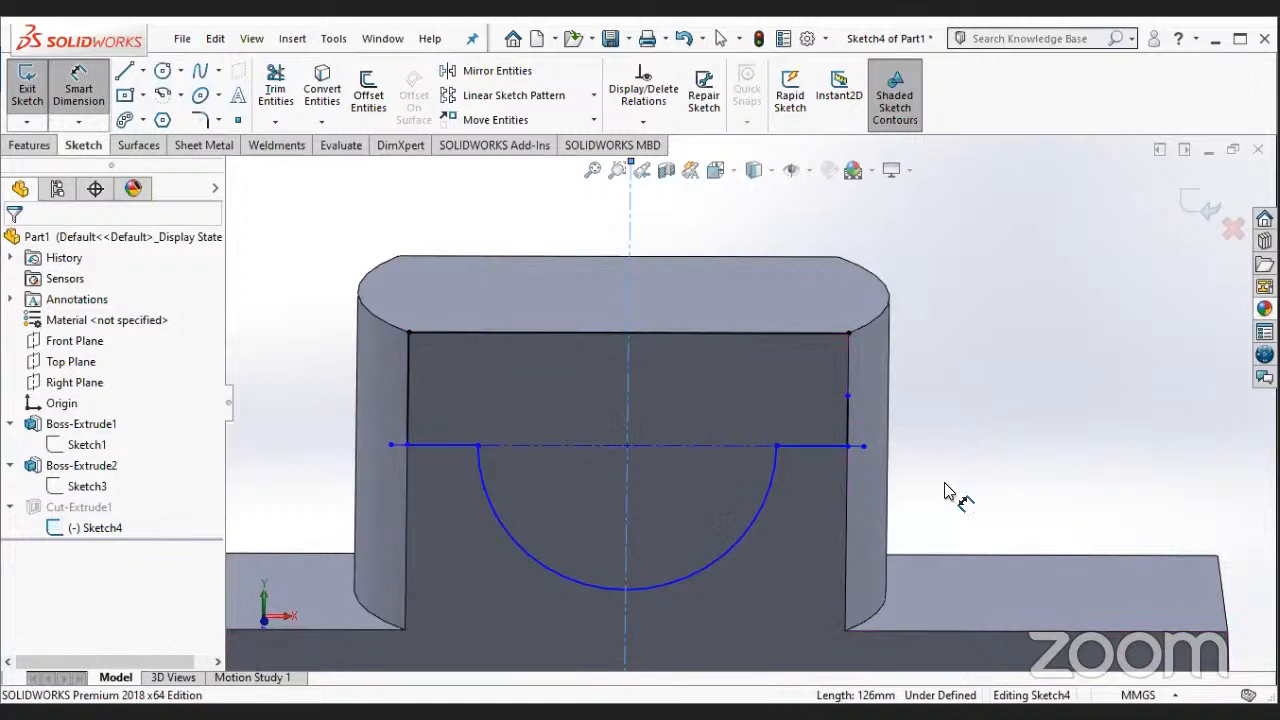
scroll(740, 466, "down", 2)
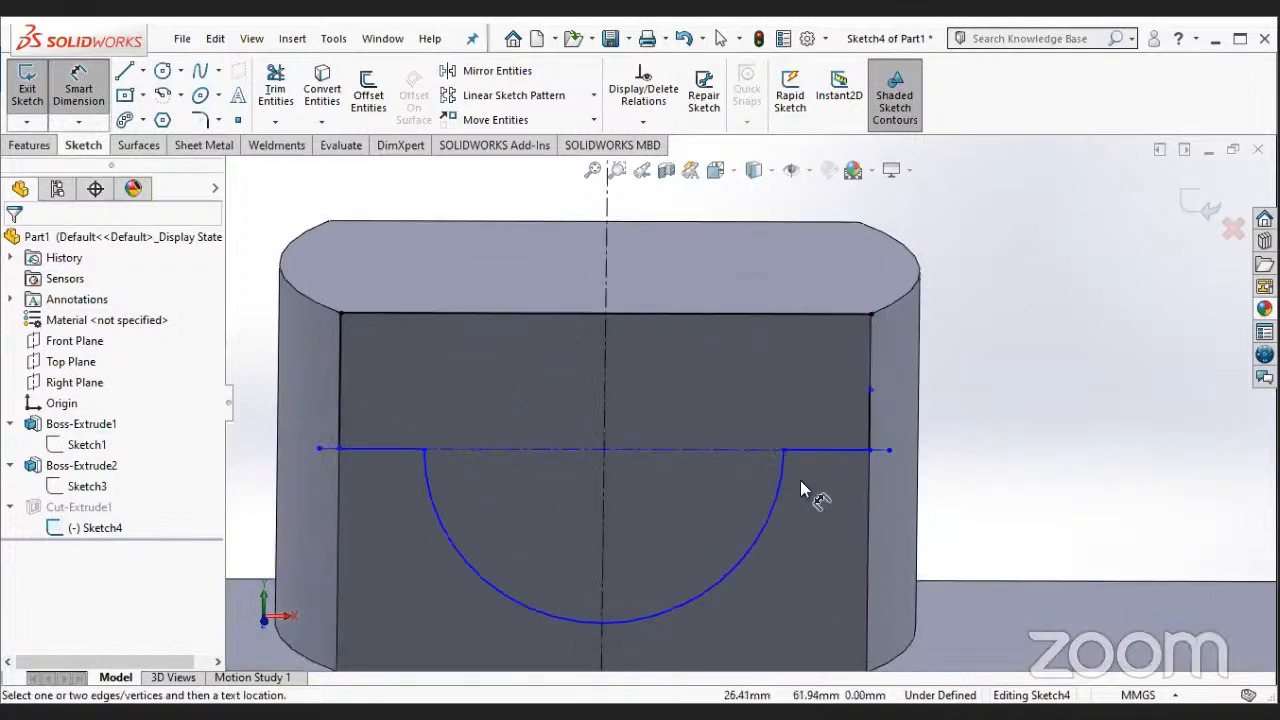
middle_click_drag(800, 478, 800, 480)
scroll(800, 446, "up", 2)
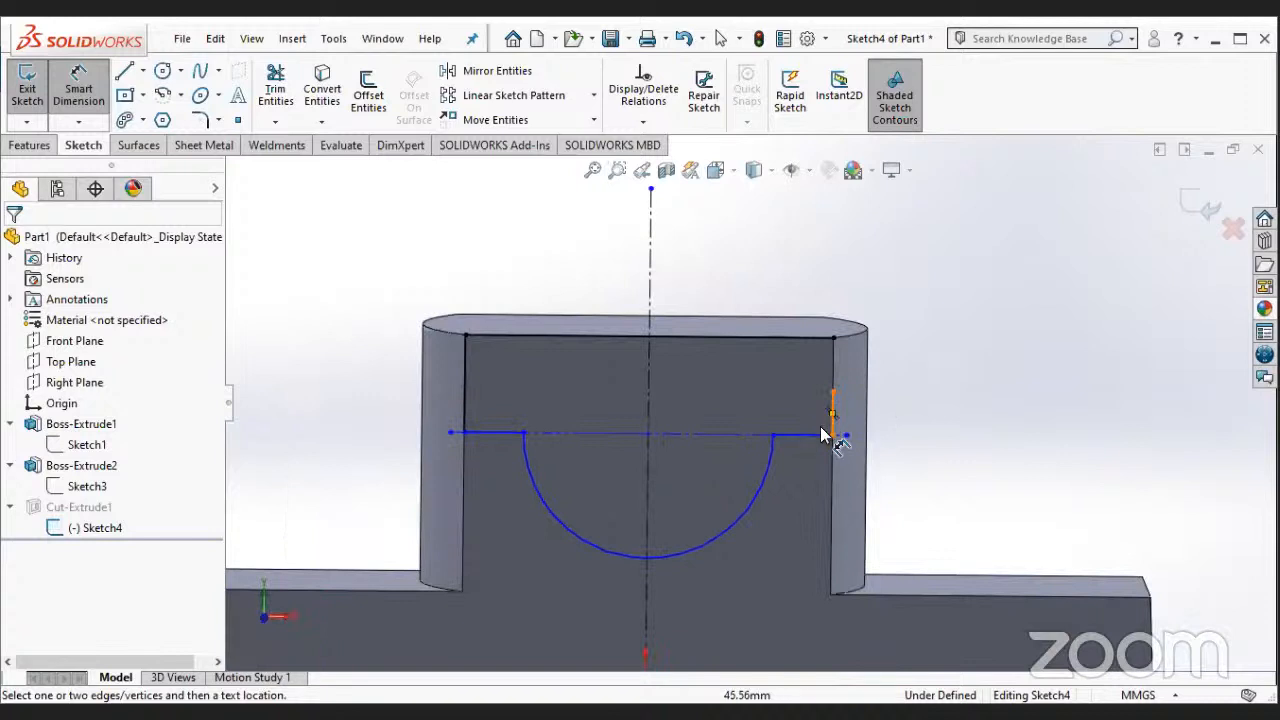
scroll(910, 416, "down", 3)
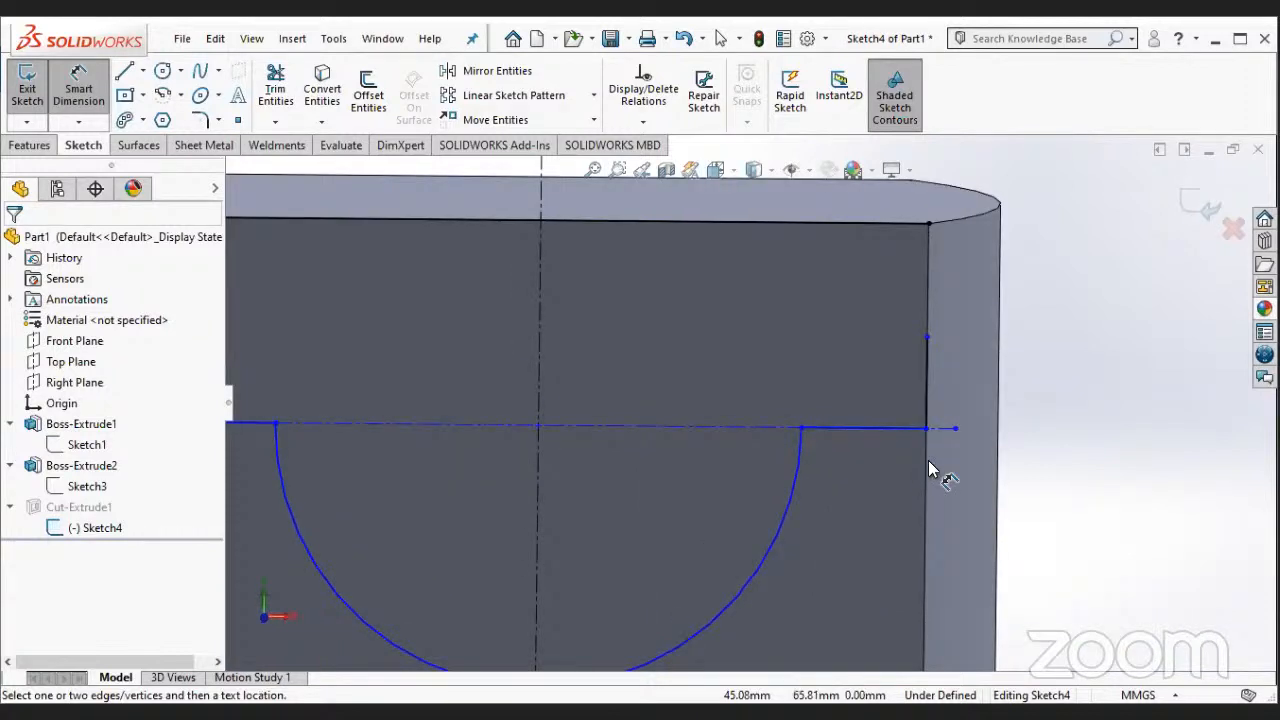
left_click(952, 446)
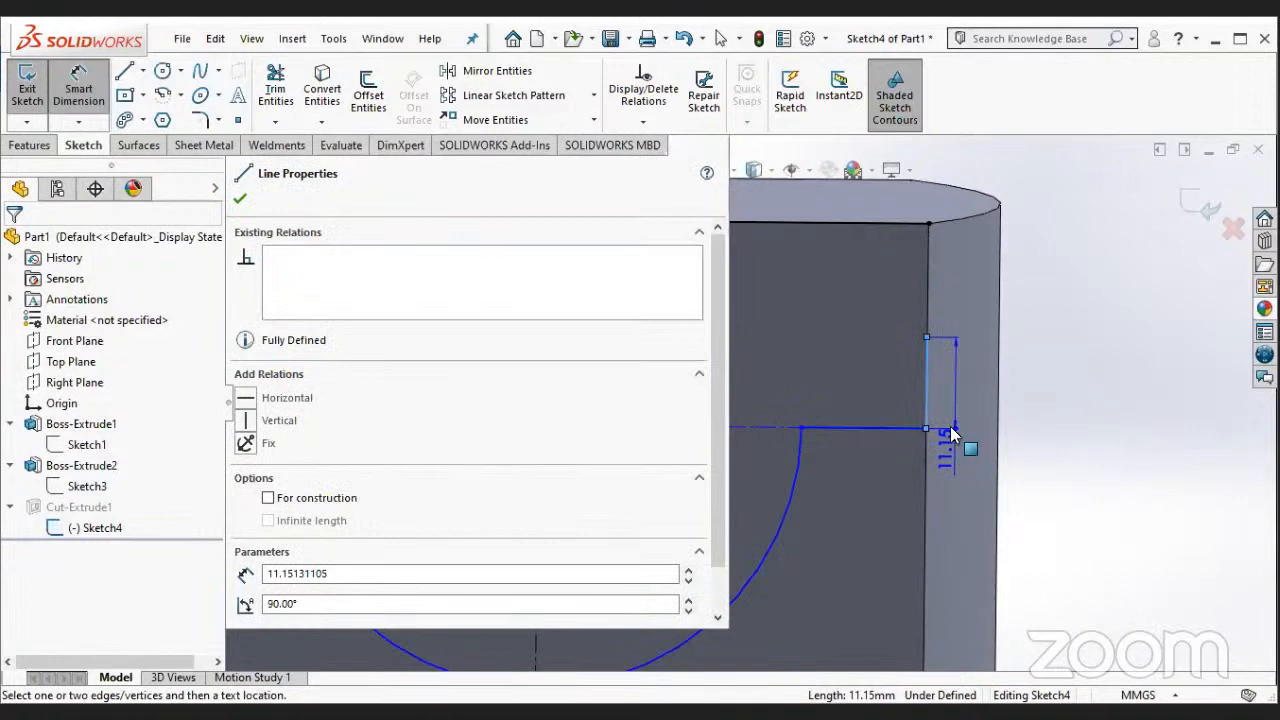
key("Escape")
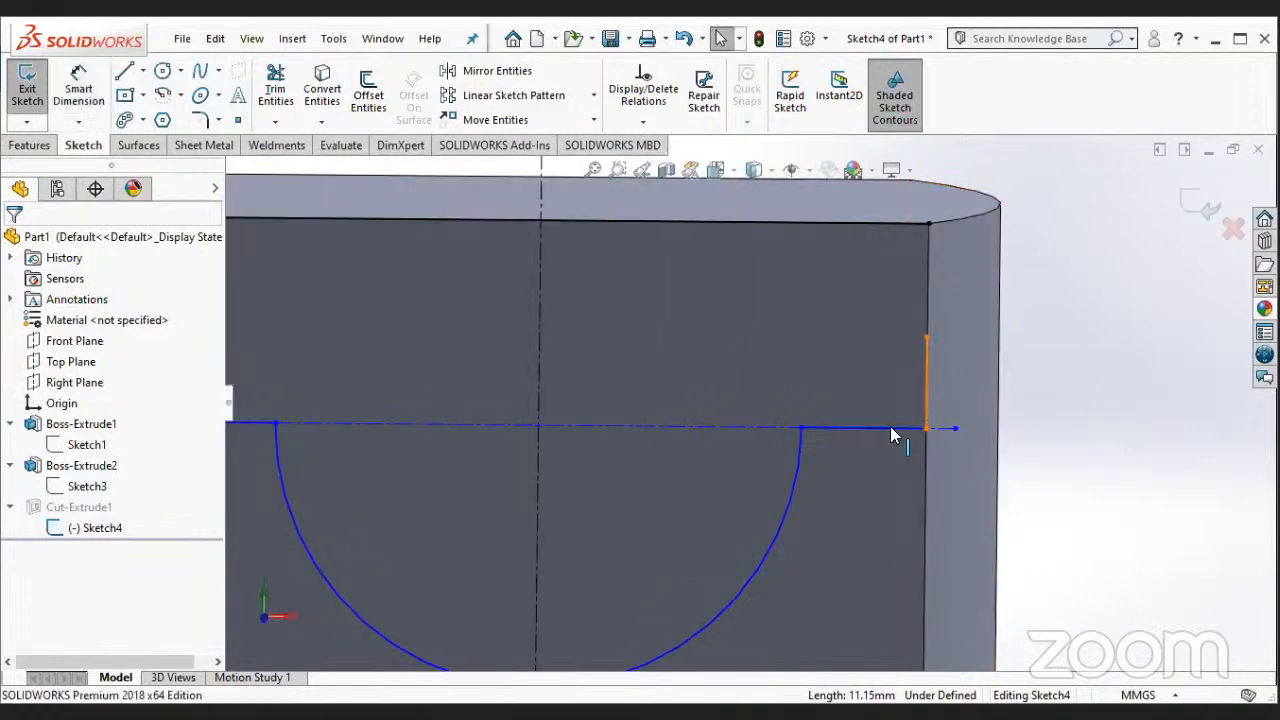
- Delete the relation that ties the upper end of the new vertical line to the boss's right edge
left_click(890, 428)
left_click(952, 316)
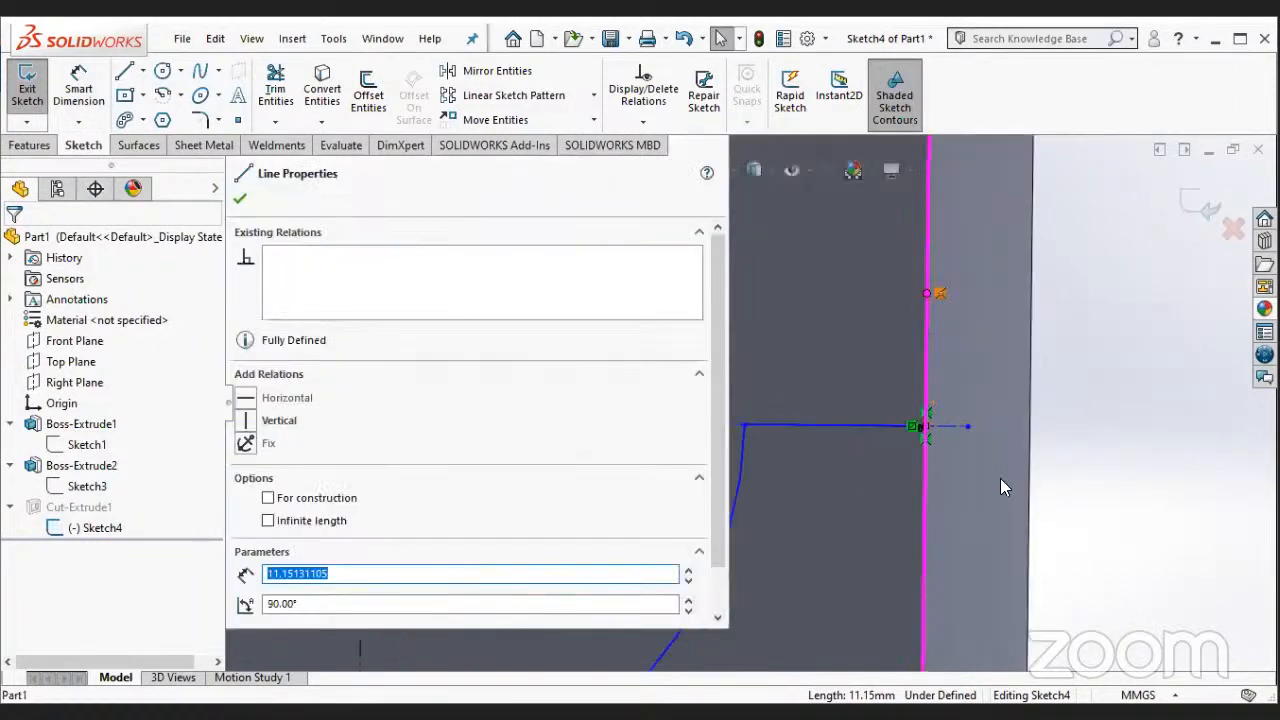
right_click(942, 292)
left_click(1000, 538)
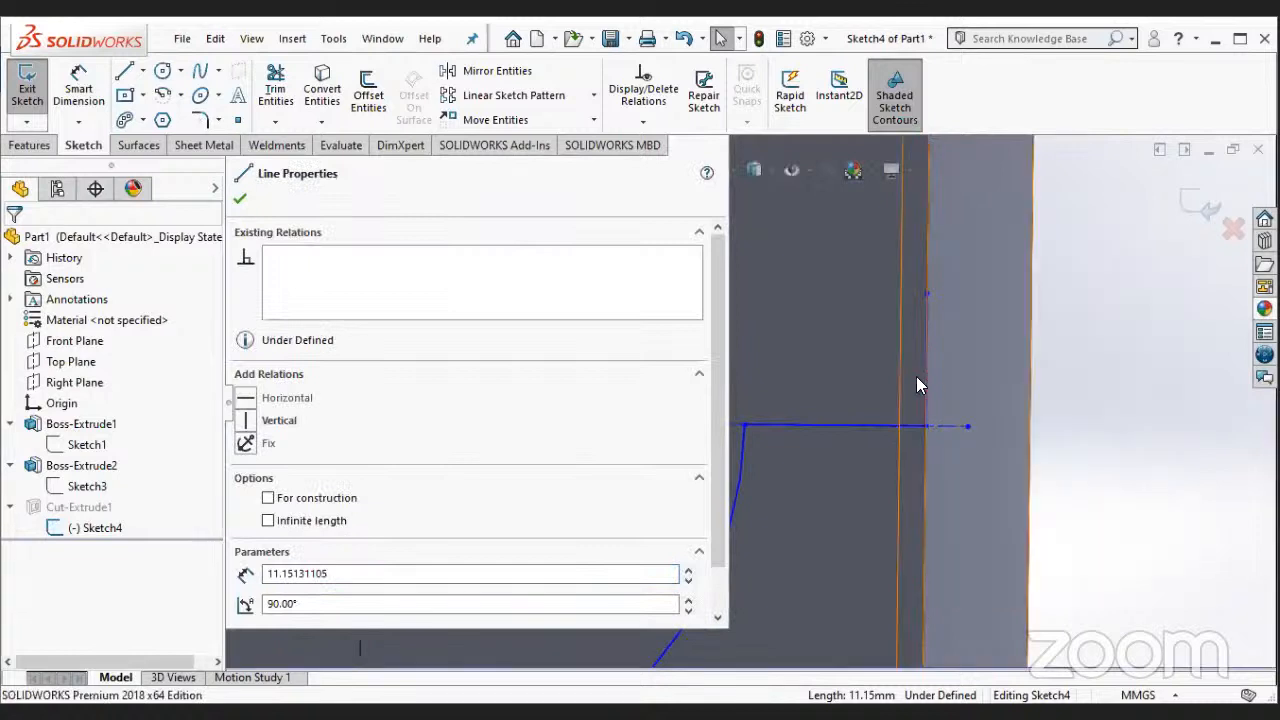
left_click(972, 386)
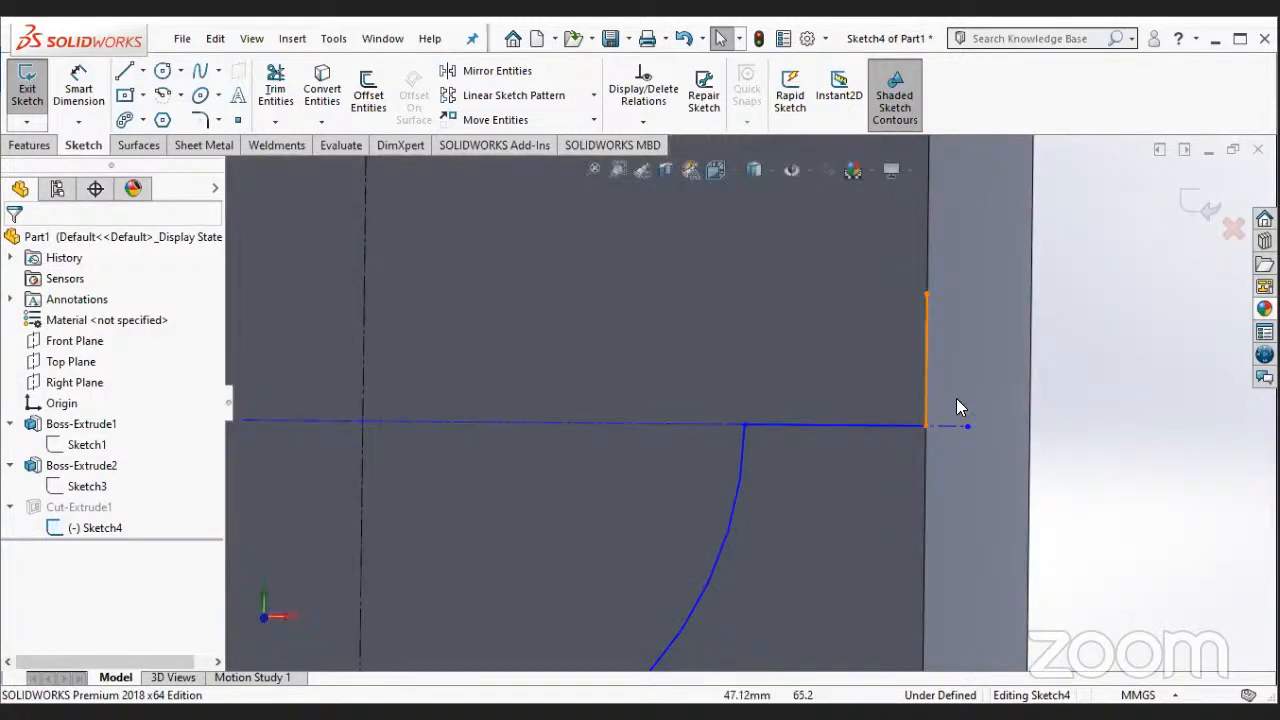
- Delete the coincident relation between the horizontal construction line and the lower end of the vertical line
left_click(956, 399)
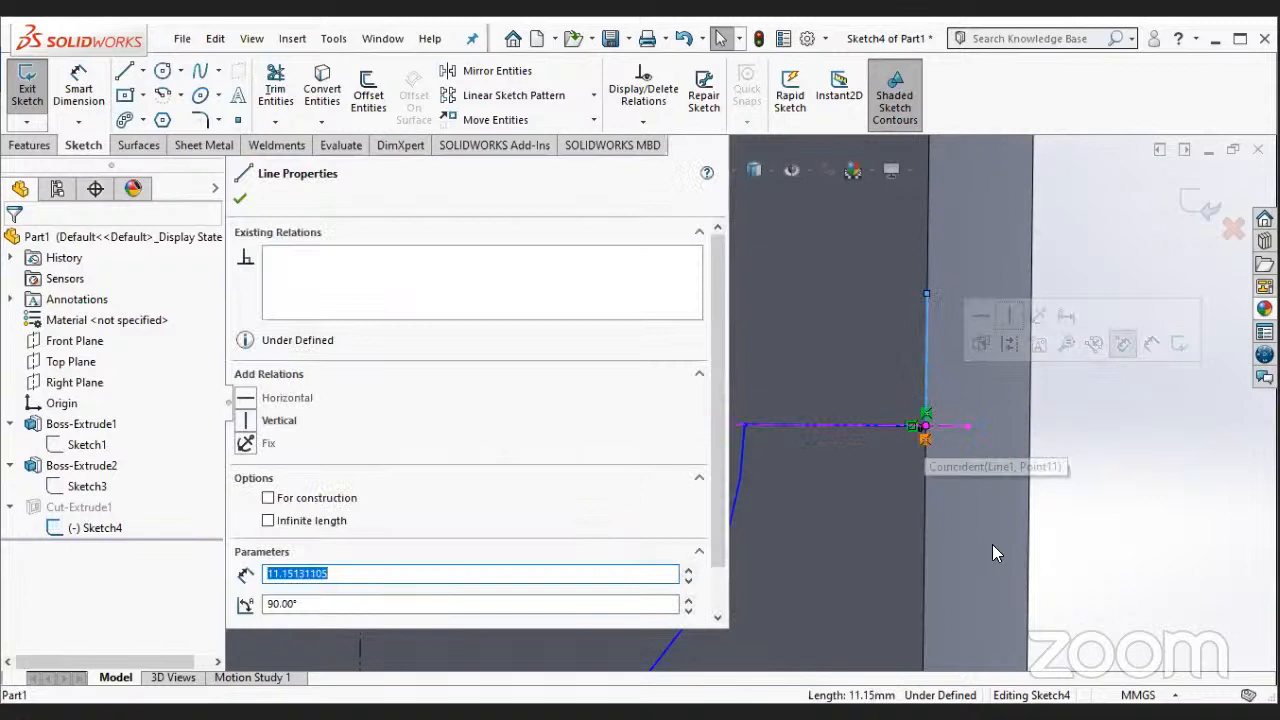
right_click(925, 438)
left_click(1004, 677)
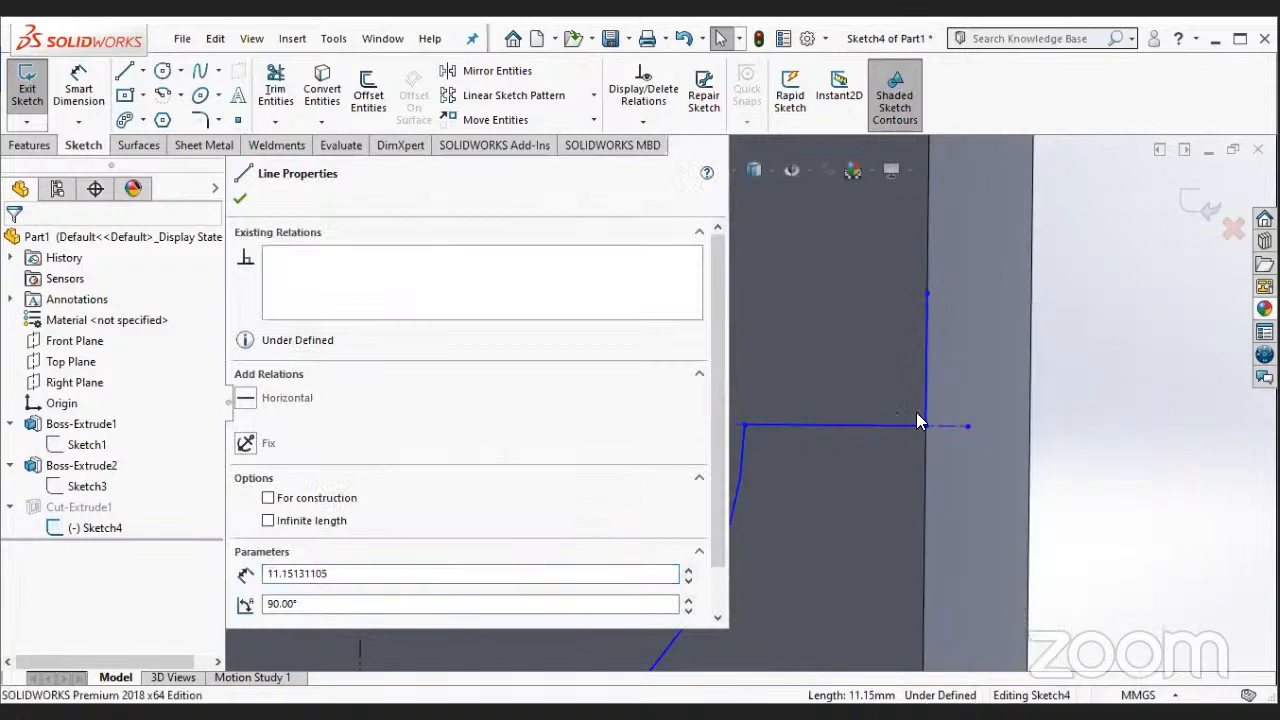
left_click(1142, 384)
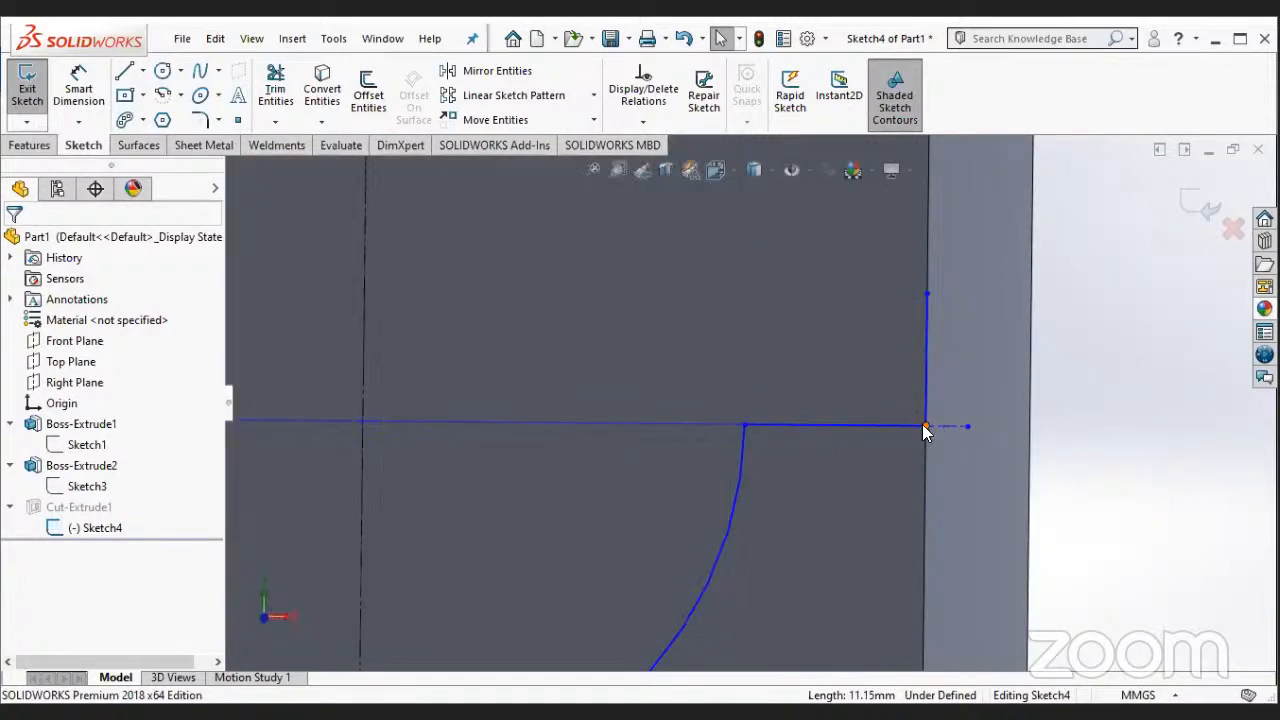
- Delete the remaining coincident relations at the corner where the vertical line meets the short horizontal line, releasing it from the boss's edge
left_click(924, 426)
right_click(925, 419)
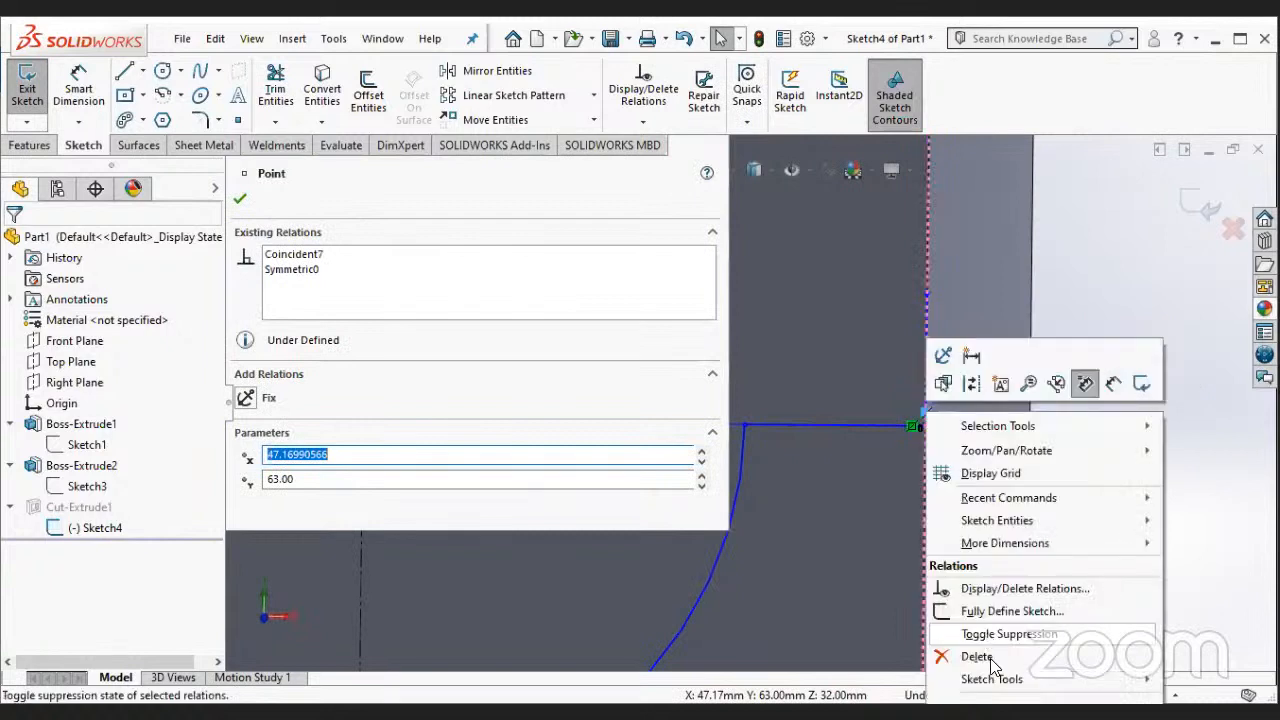
left_click(977, 657)
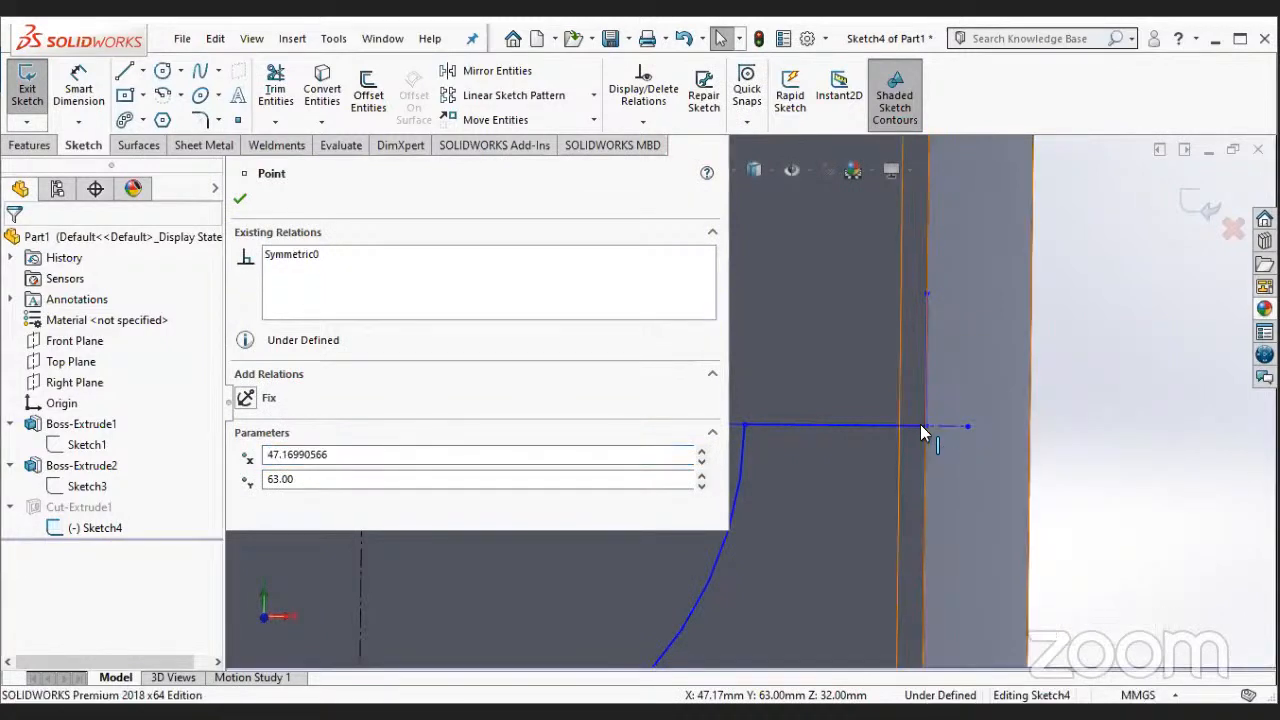
key("Escape")
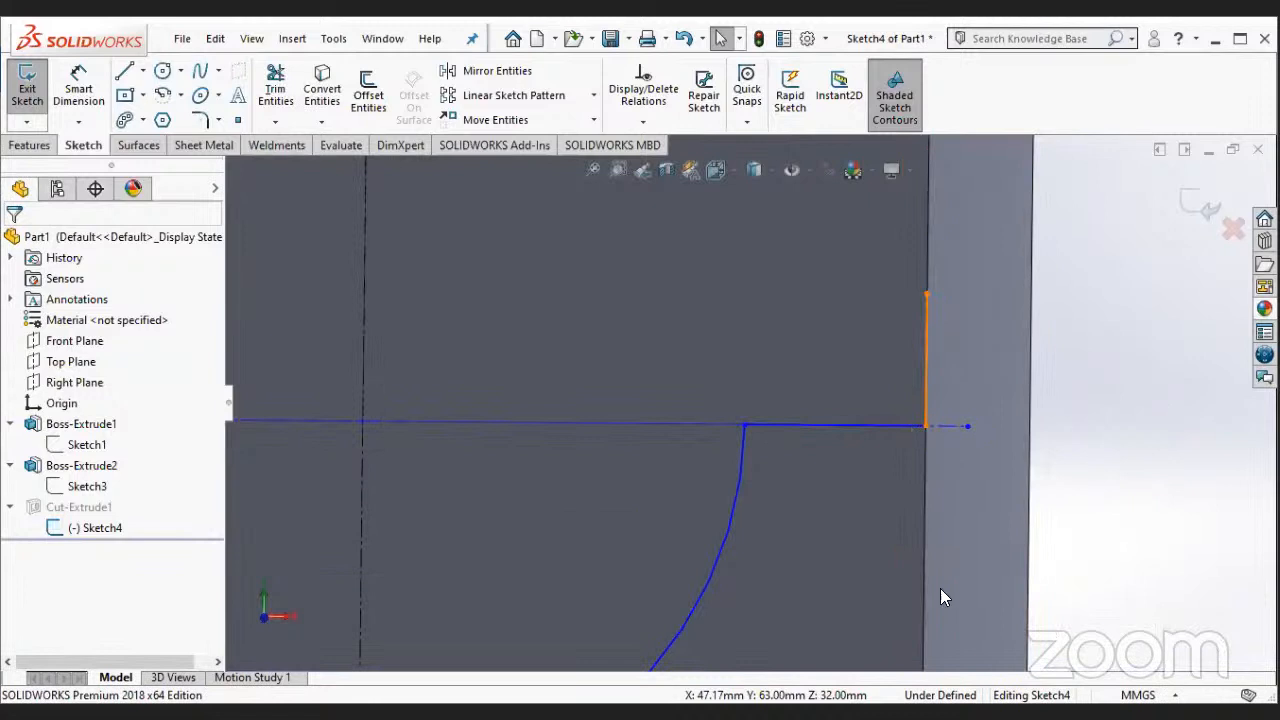
left_click(922, 420)
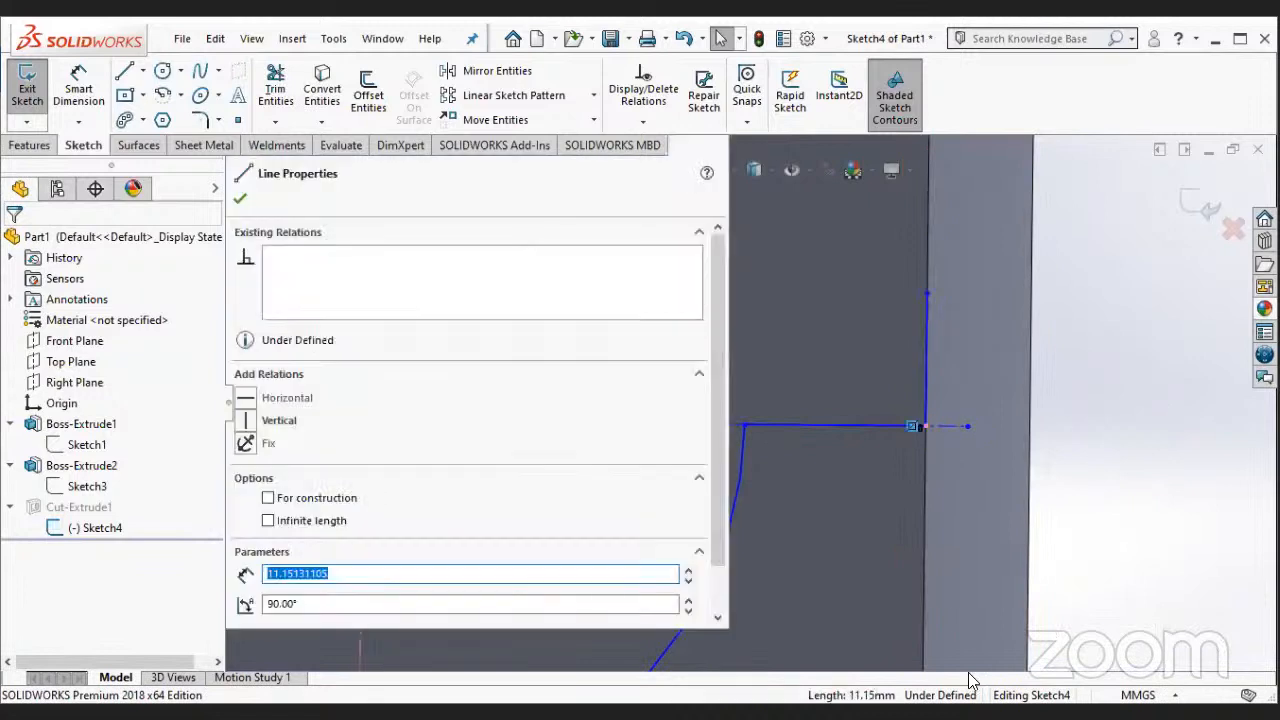
- Dimension the vertical line at 36 mm from the vertical centreline
left_click(78, 90)
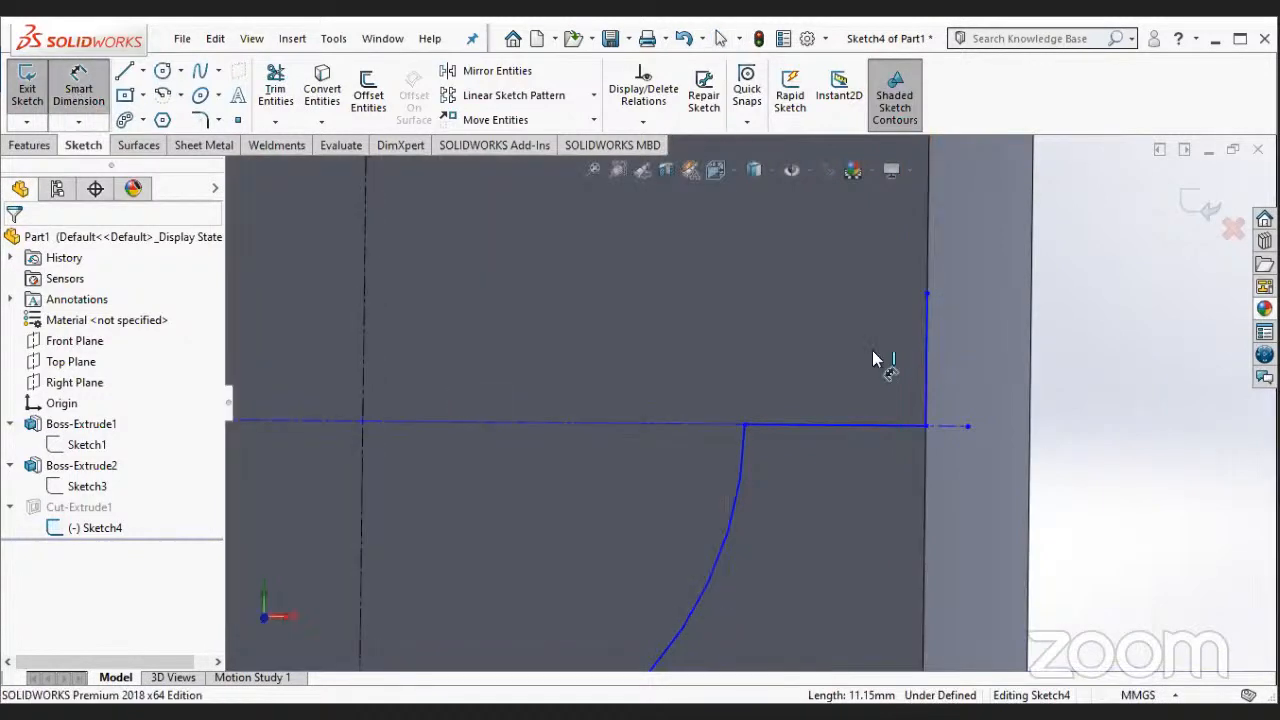
left_click(925, 368)
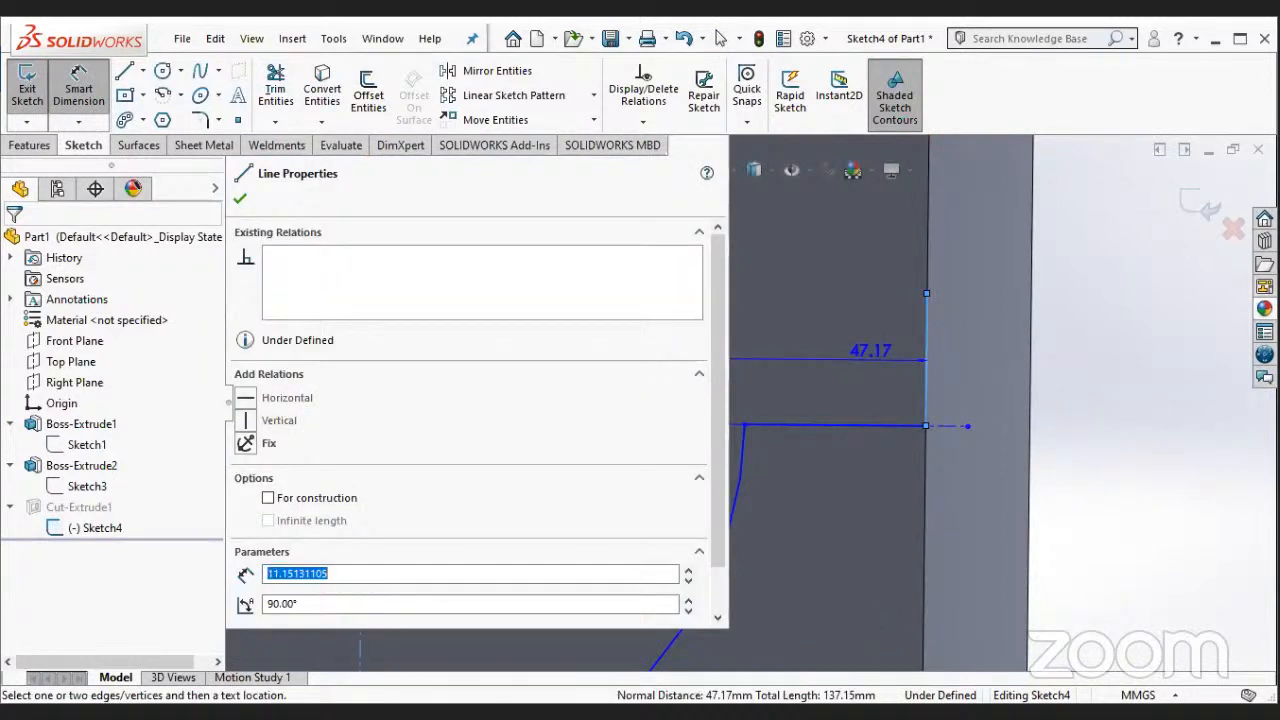
left_click(853, 328)
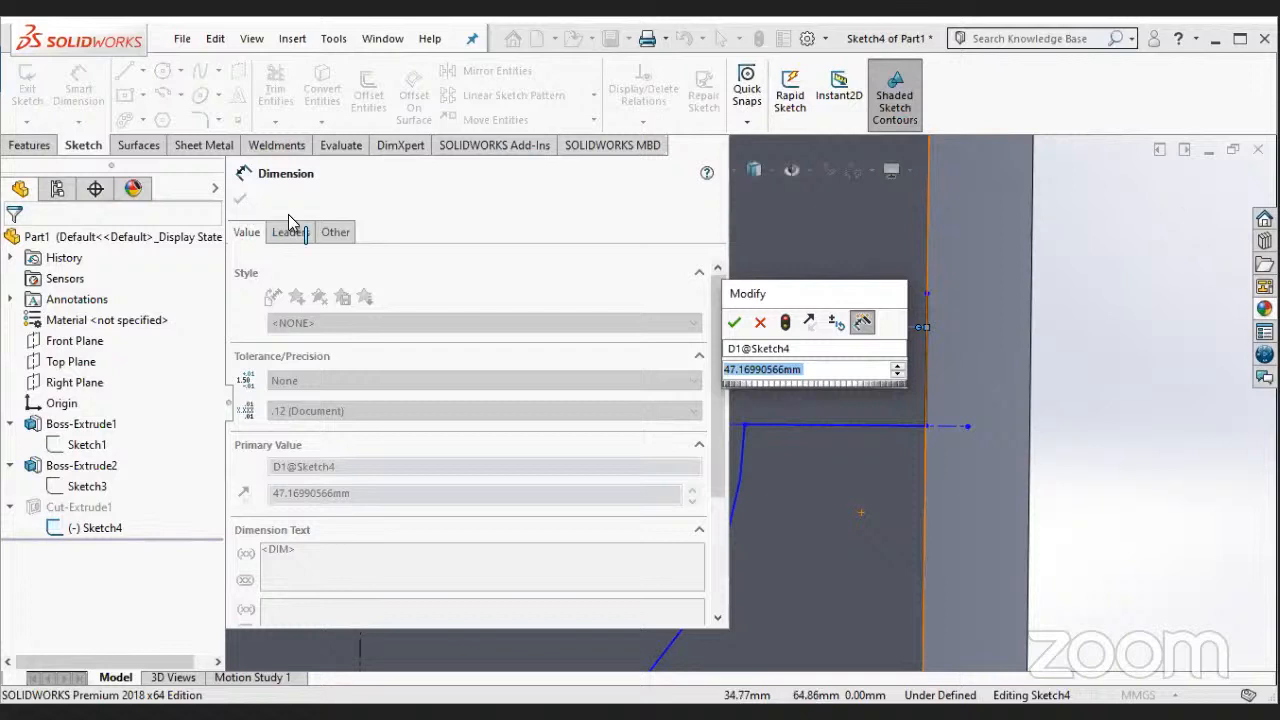
type("36")
key("Return")
key("Escape")
scroll(428, 363, "up", 2)
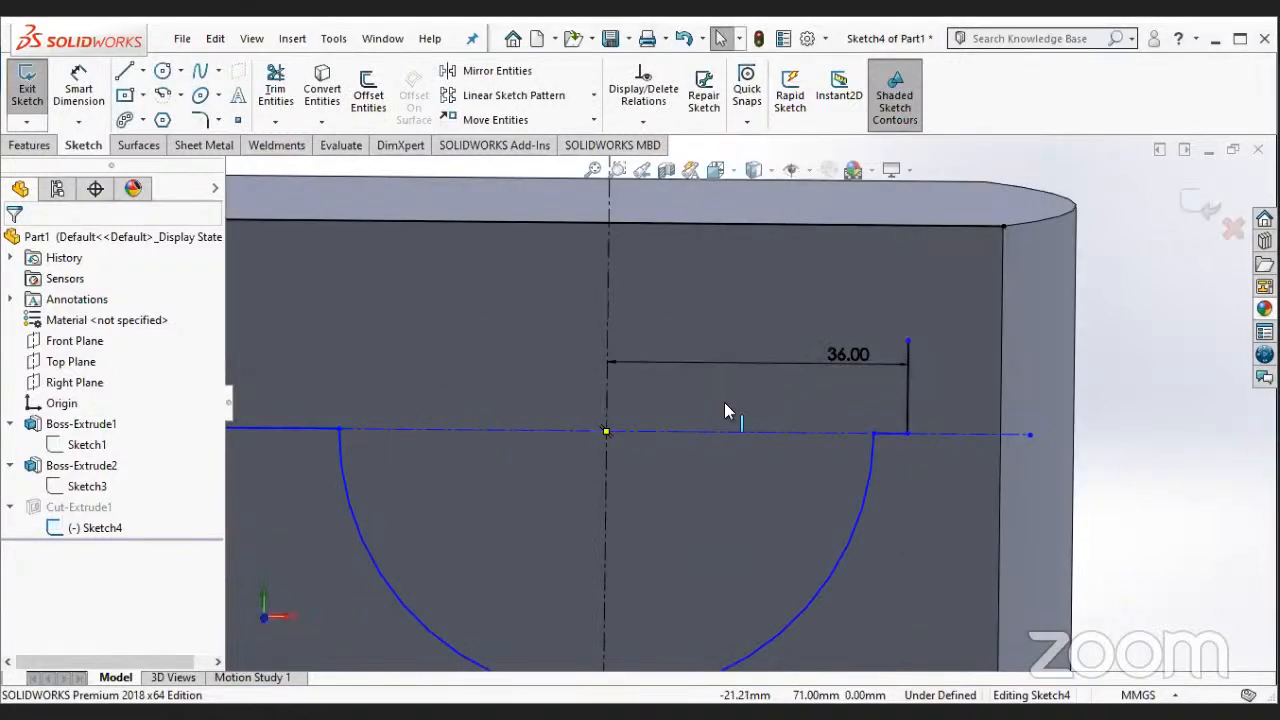
- Extend the vertical line upward so its upper end lands on the boss's top edge
scroll(725, 405, "up", 1)
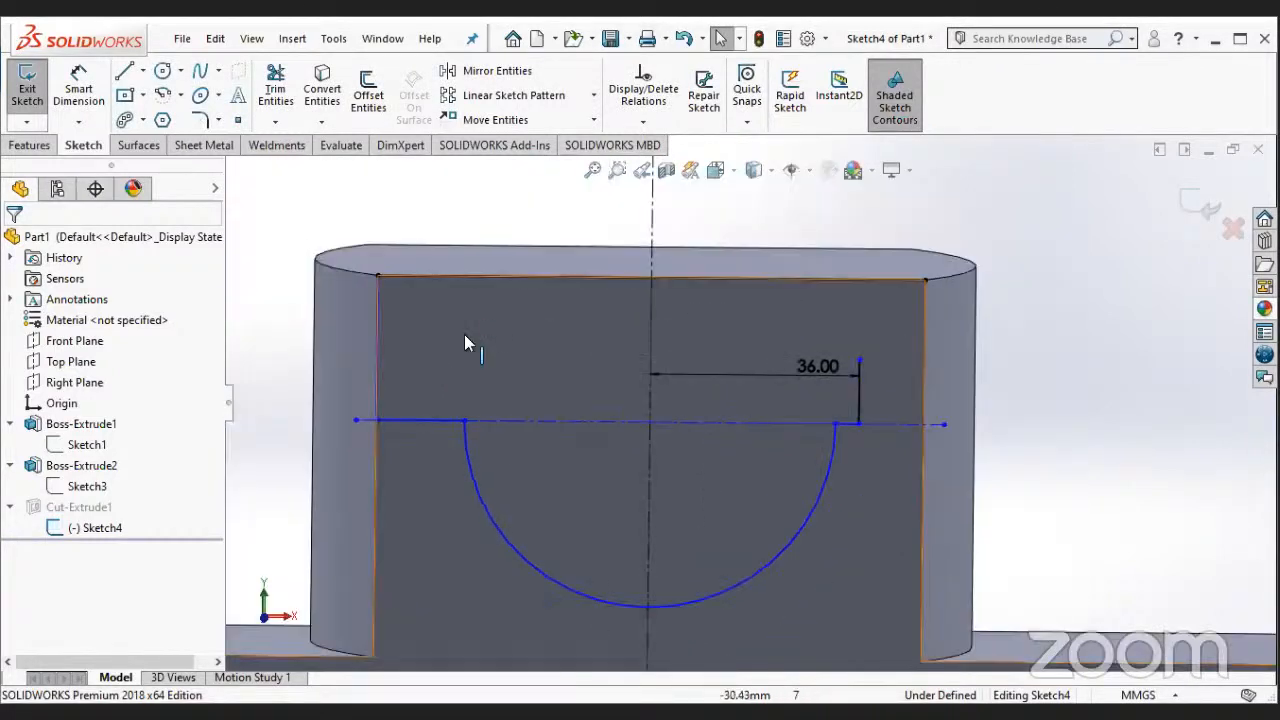
left_click(378, 350)
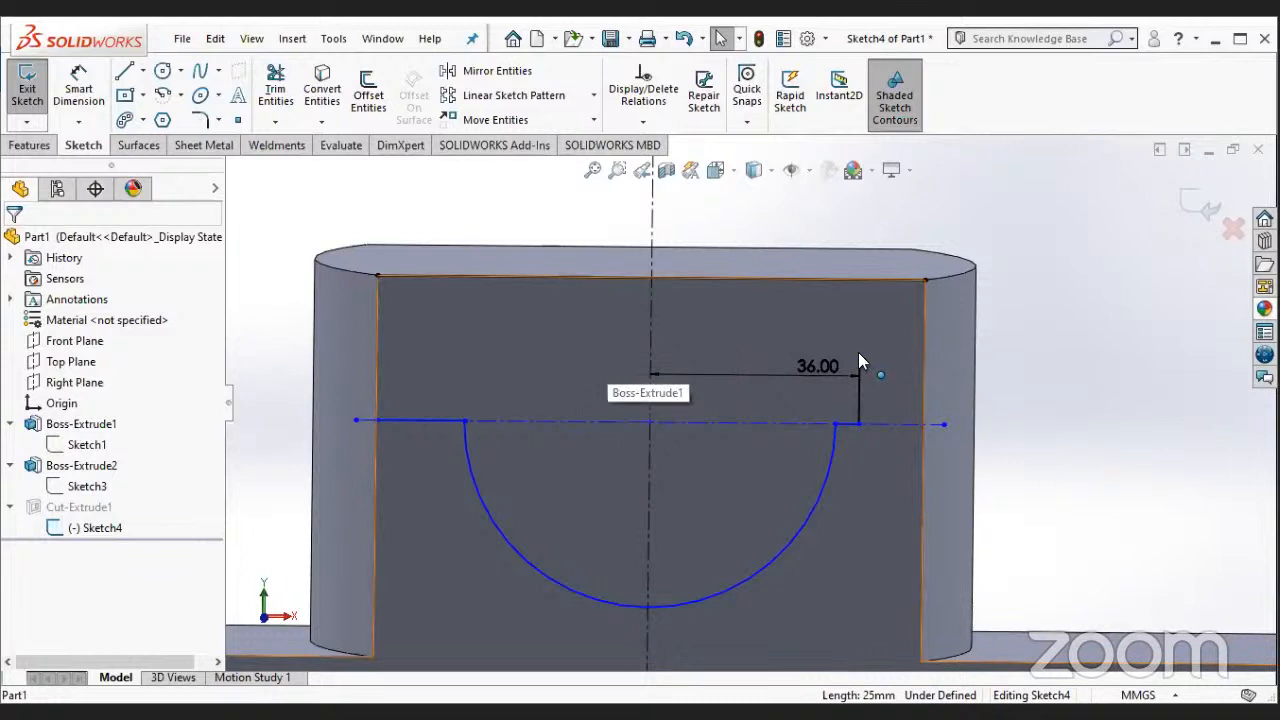
left_click_drag(858, 354, 858, 280)
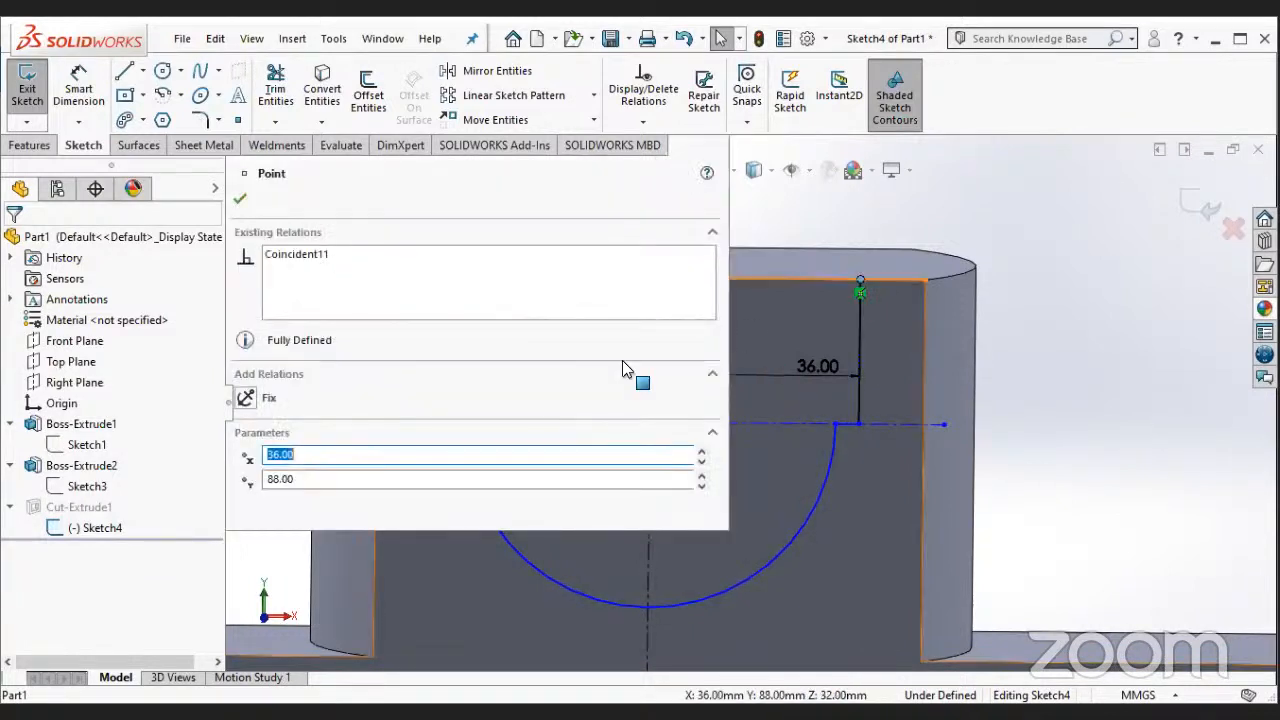
key("Escape")
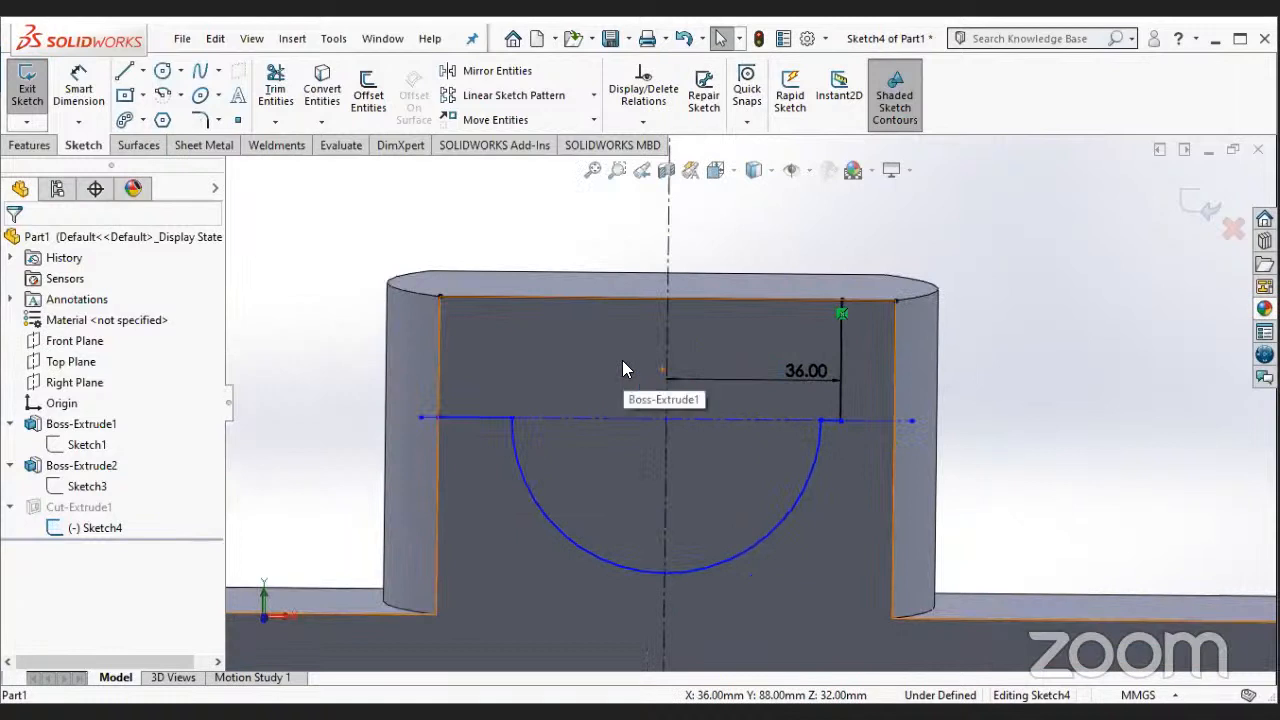
- Try to mirror the 36 mm offset vertical line and its short horizontal line, with the centreline among the entities to mirror
left_click(496, 71)
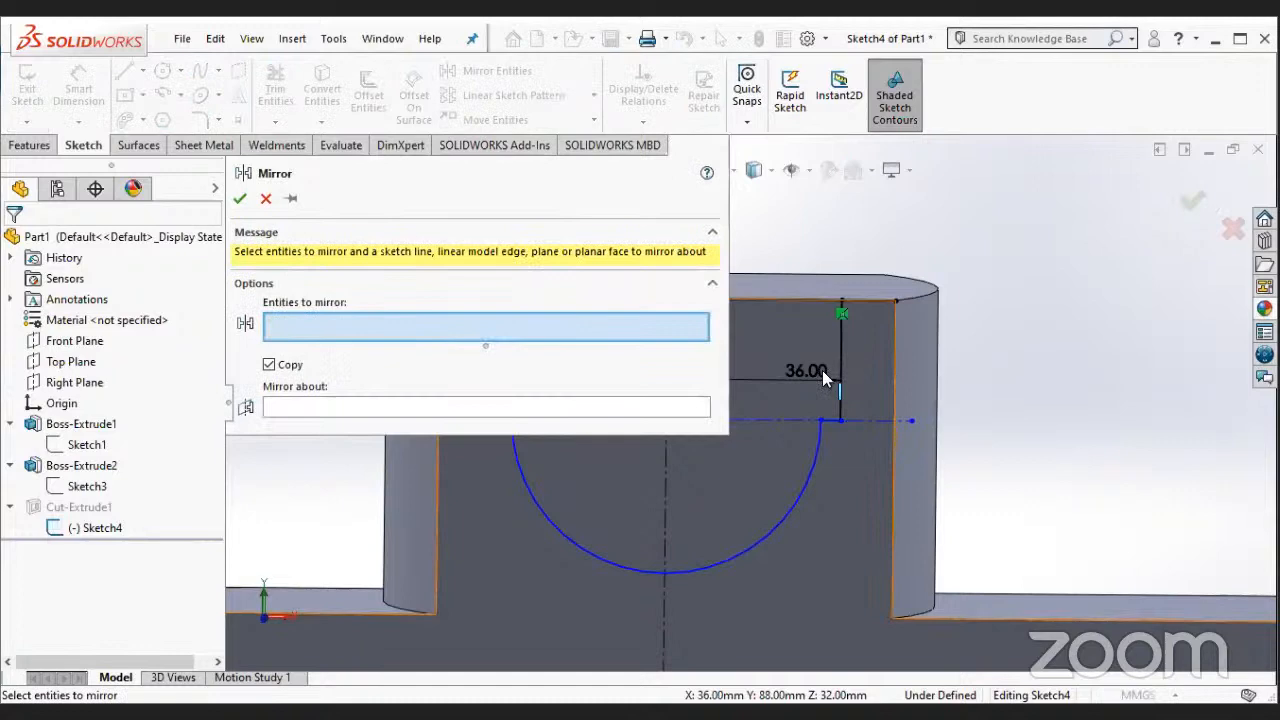
left_click(822, 370)
left_click(830, 416)
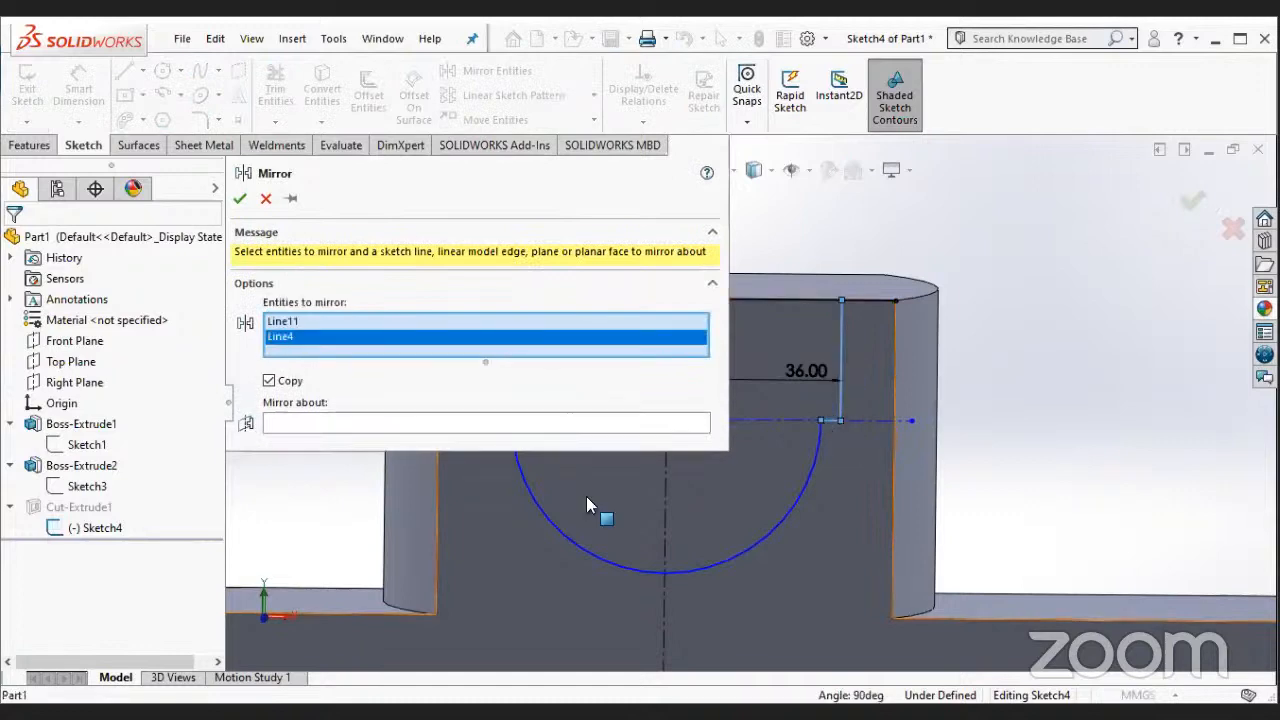
scroll(587, 500, "down", 3)
left_click(797, 226)
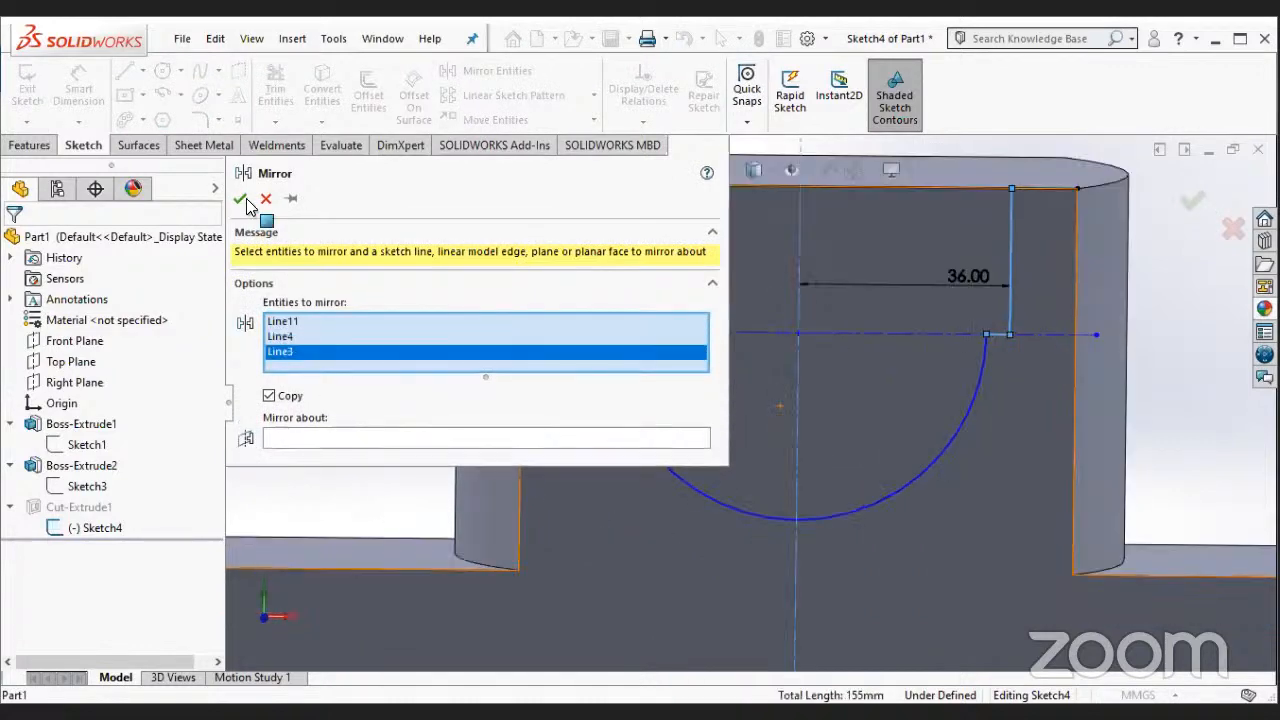
left_click(246, 200)
- Delete the short horizontal line between the boss's left edge and the arc's left end
scroll(760, 262, "down", 2)
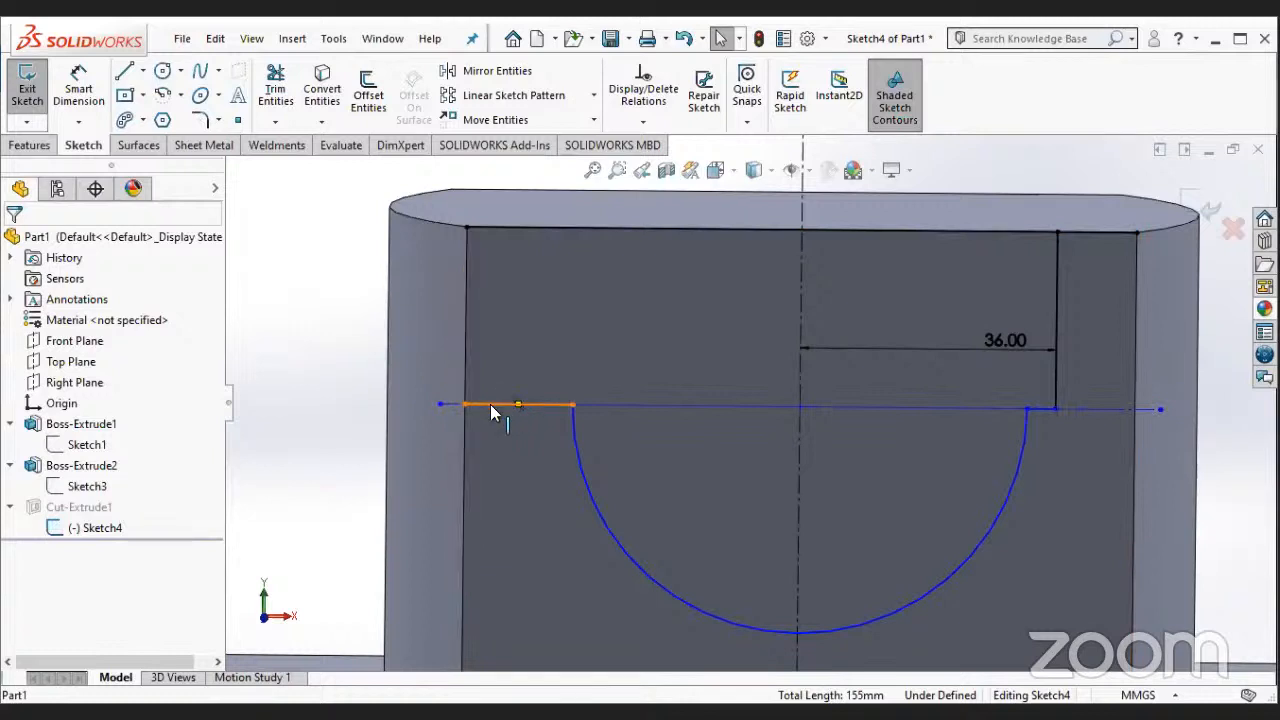
right_click(560, 658)
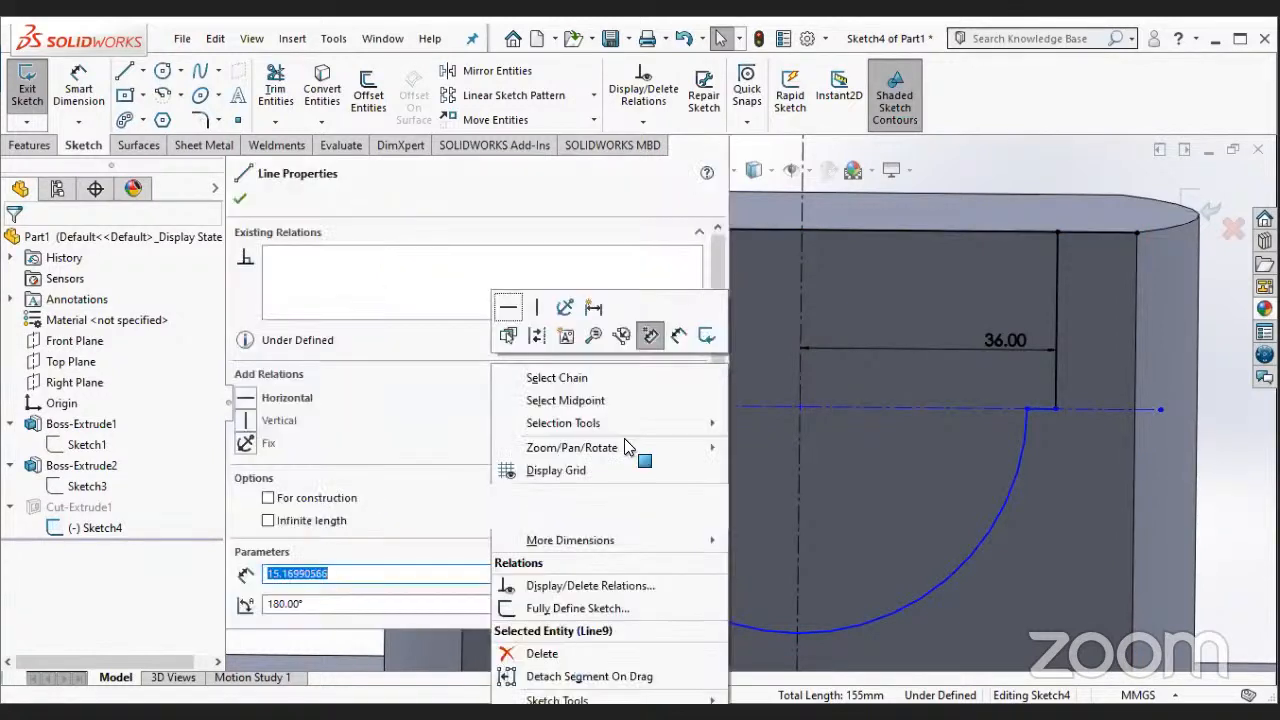
left_click(560, 652)
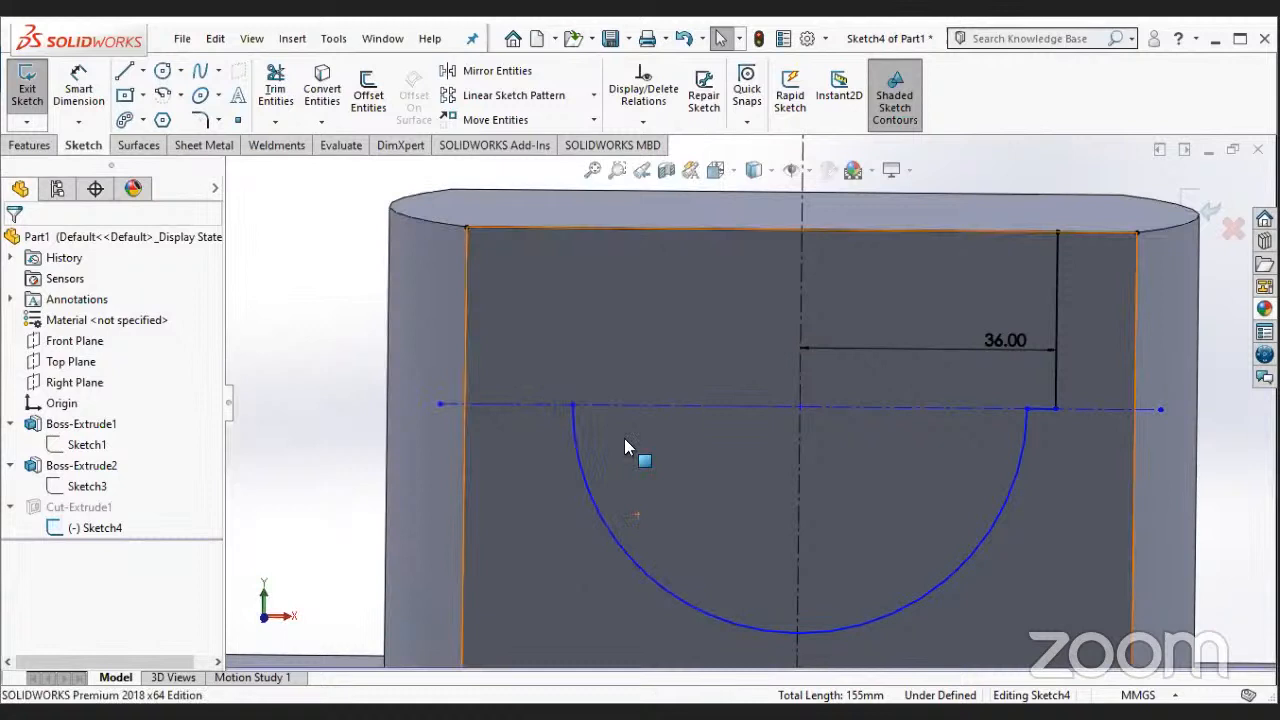
- Mirror the short horizontal line and the vertical line right of the arc about the vertical centreline, keeping the originals
left_click(503, 71)
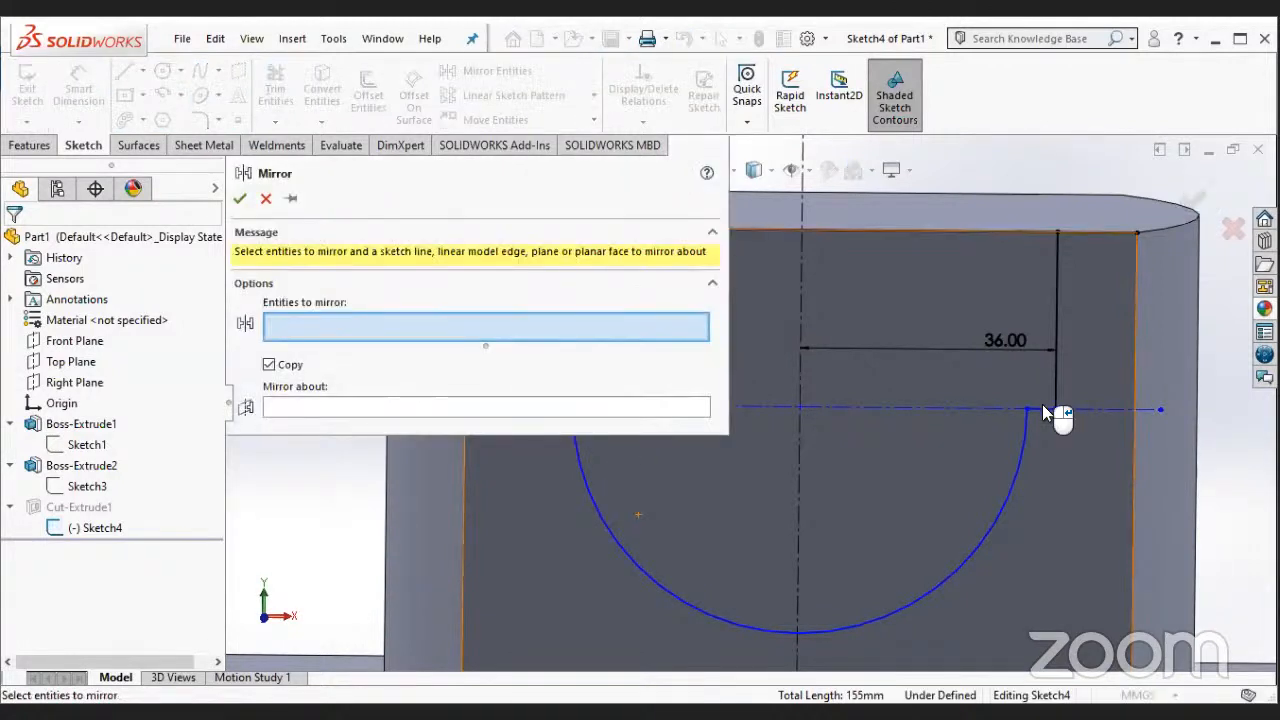
left_click(1042, 408)
left_click(1056, 387)
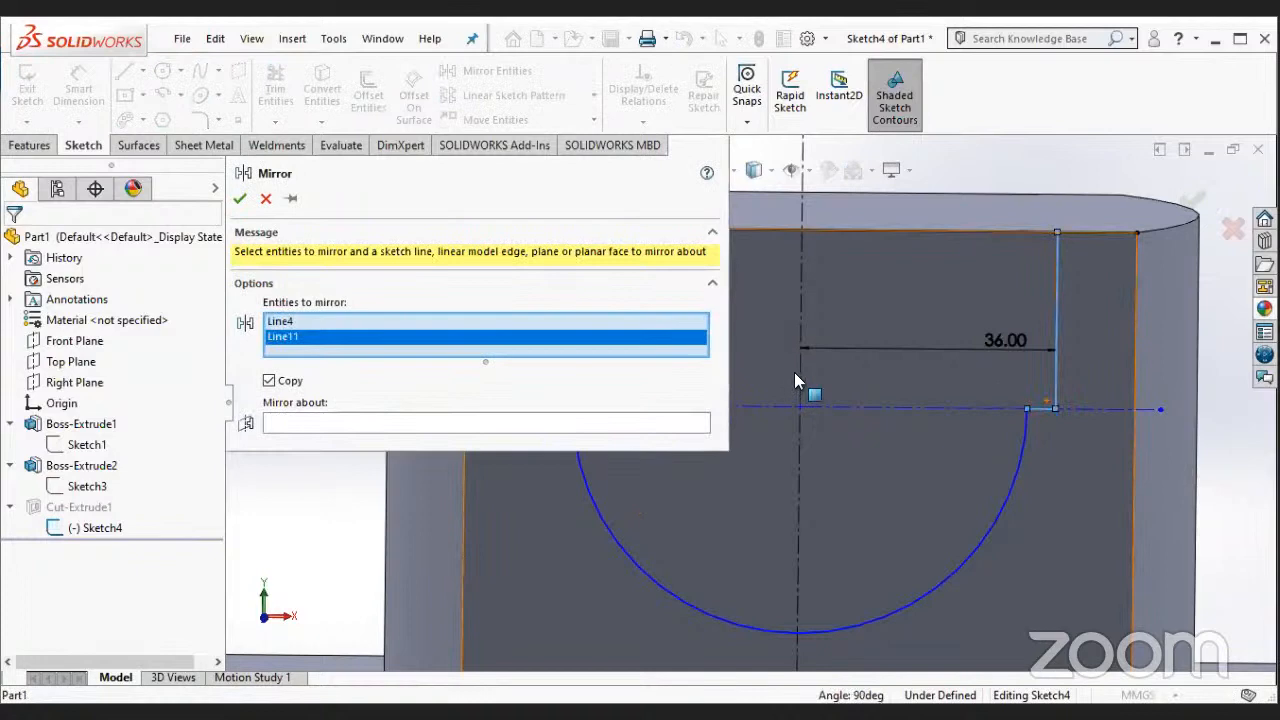
left_click(796, 379)
scroll(800, 365, "up", 5)
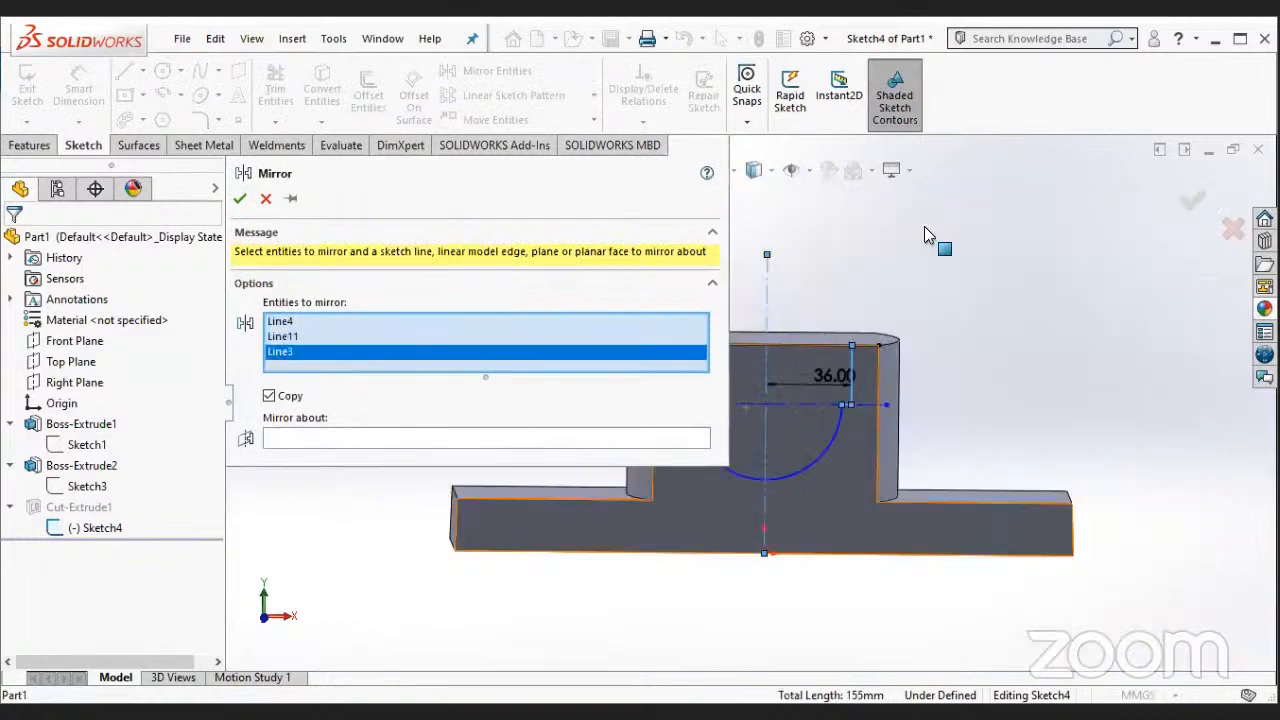
scroll(924, 226, "down", 2)
scroll(832, 398, "down", 2)
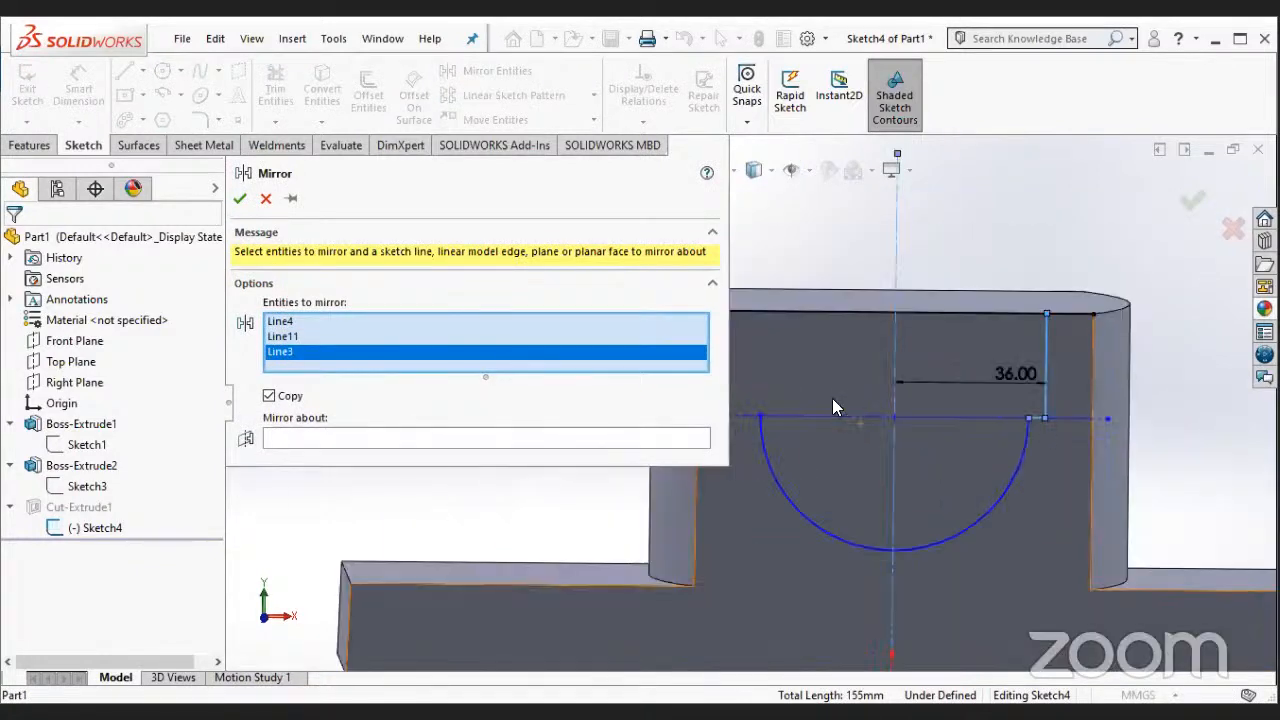
right_click(511, 354)
left_click(549, 397)
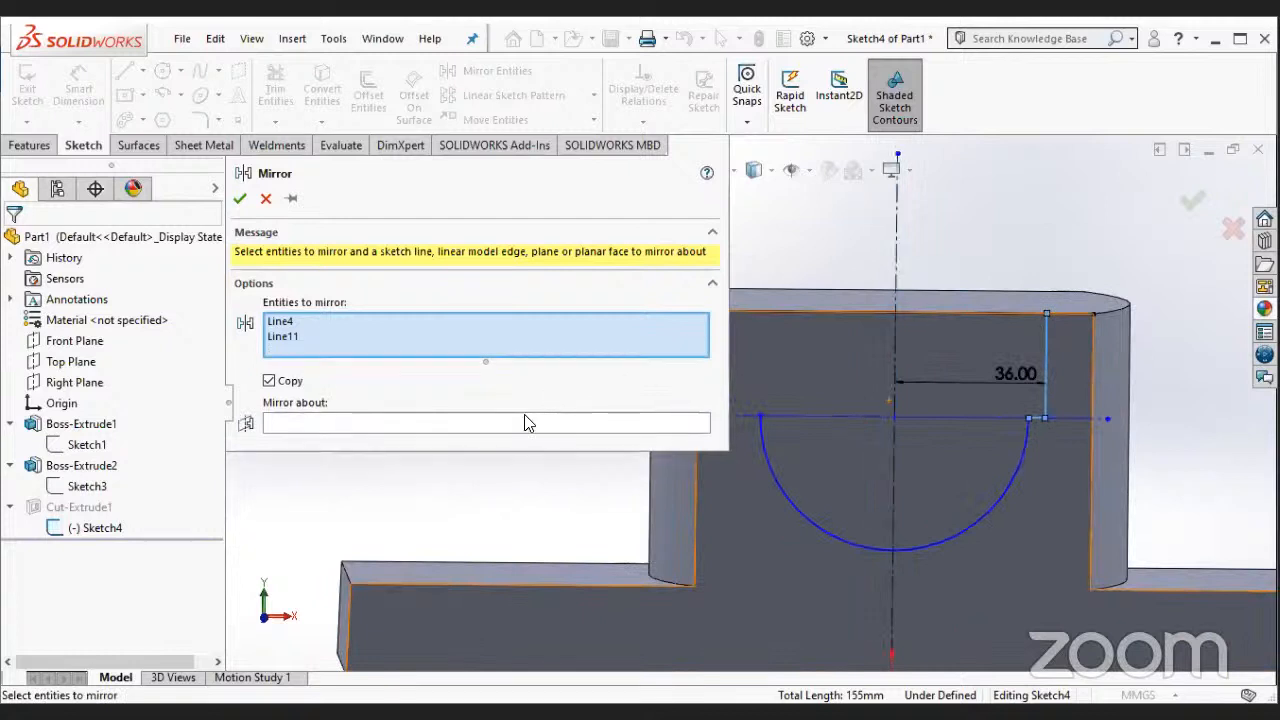
left_click(528, 422)
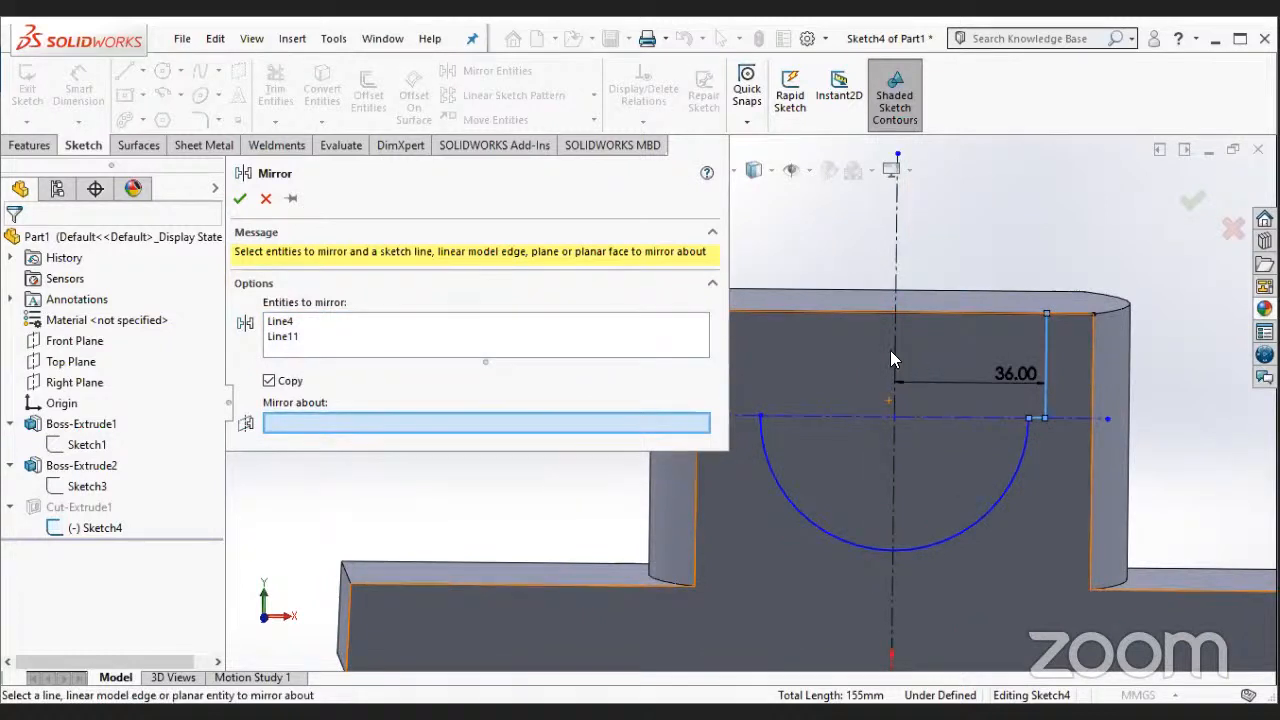
left_click(895, 356)
left_click(242, 204)
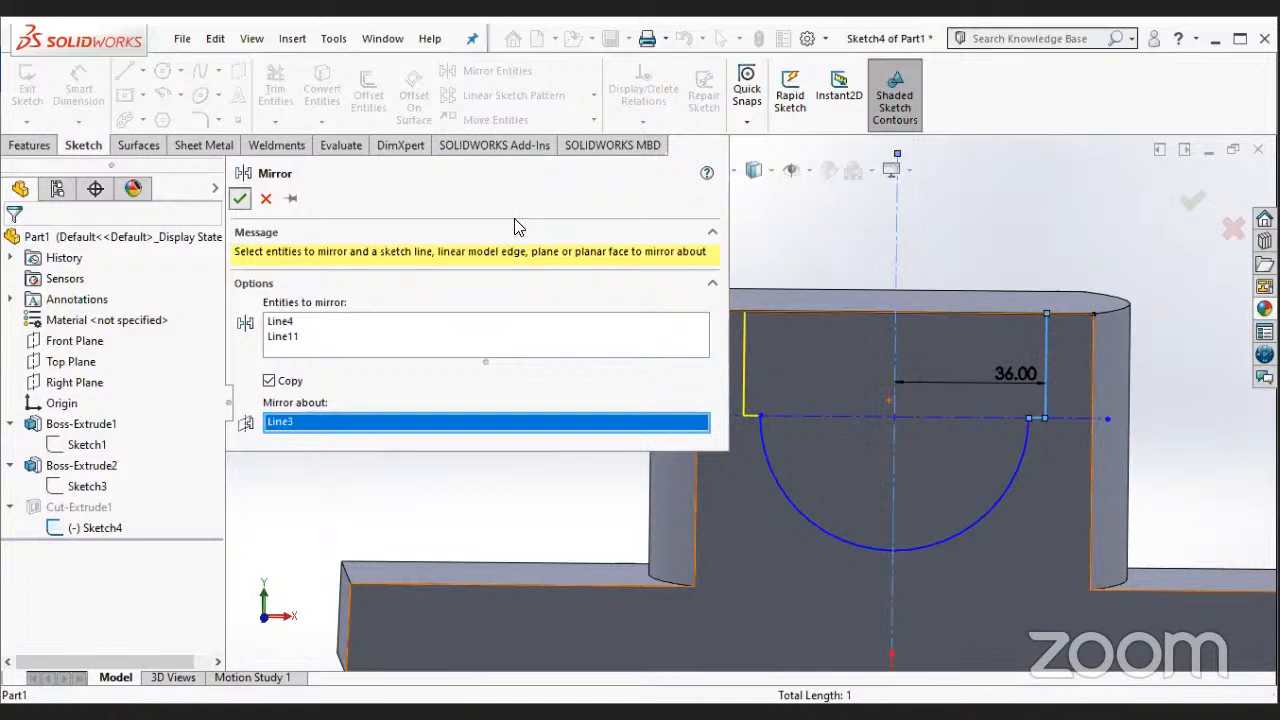
- Close the channel profile with a horizontal line joining the upper ends of the two vertical lines
scroll(895, 331, "down", 1)
key("l")
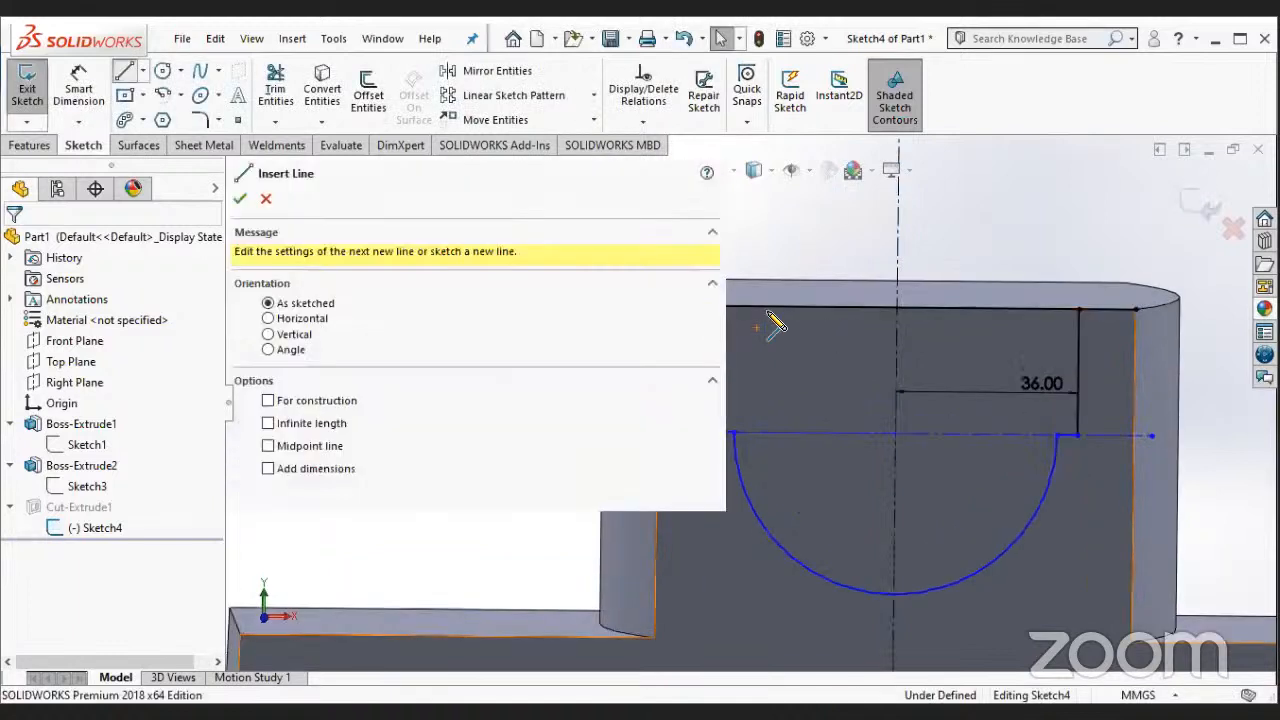
scroll(750, 400, "up", 1)
scroll(728, 438, "up", 1)
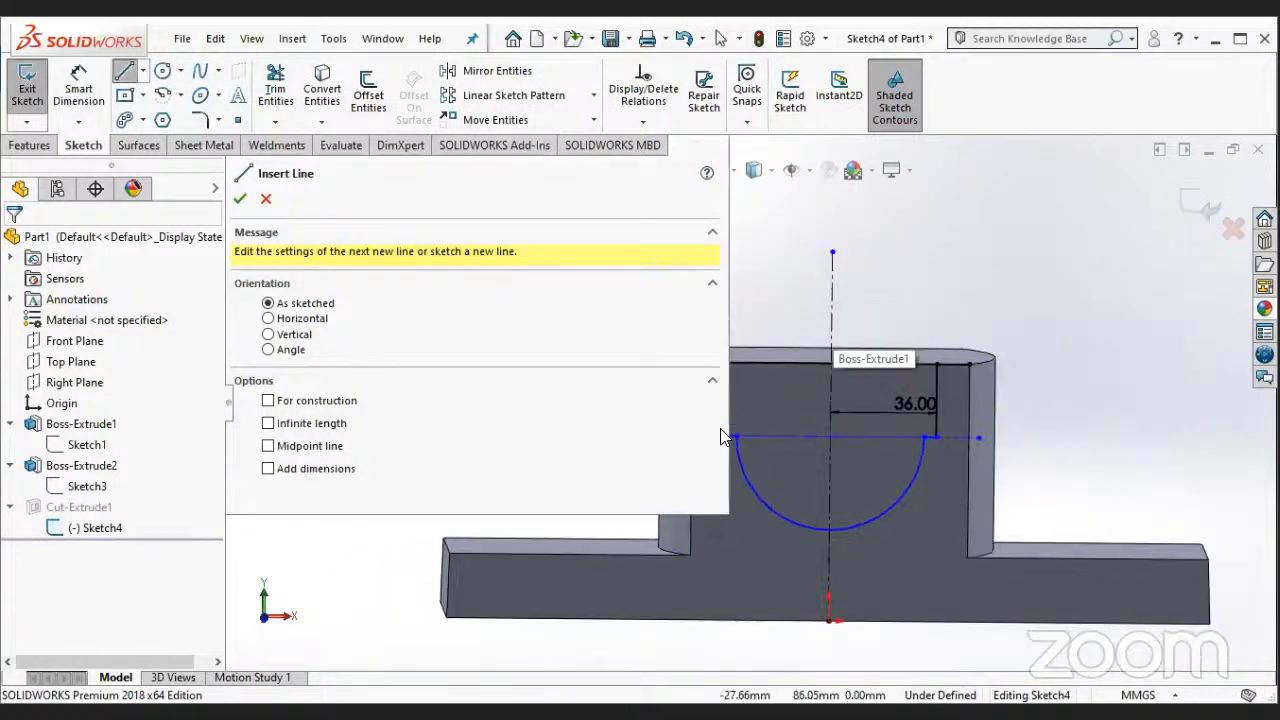
scroll(728, 438, "up", 1)
scroll(648, 575, "down", 1)
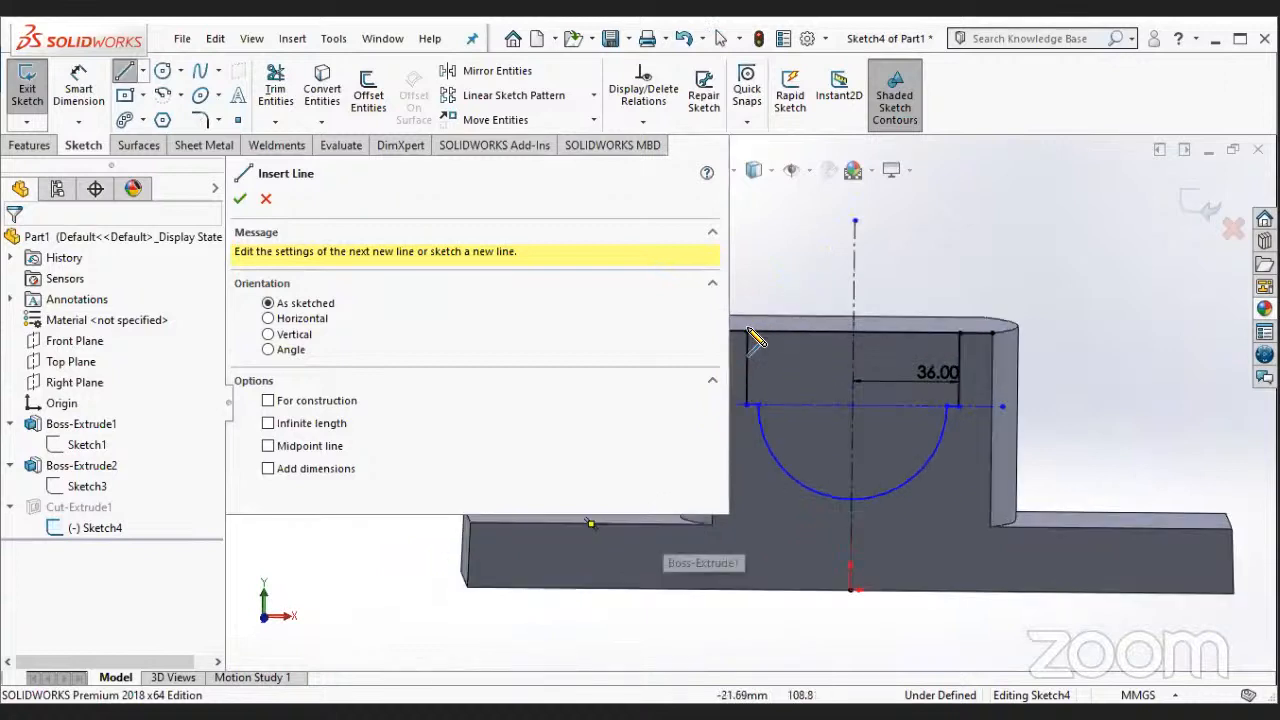
left_click(958, 331)
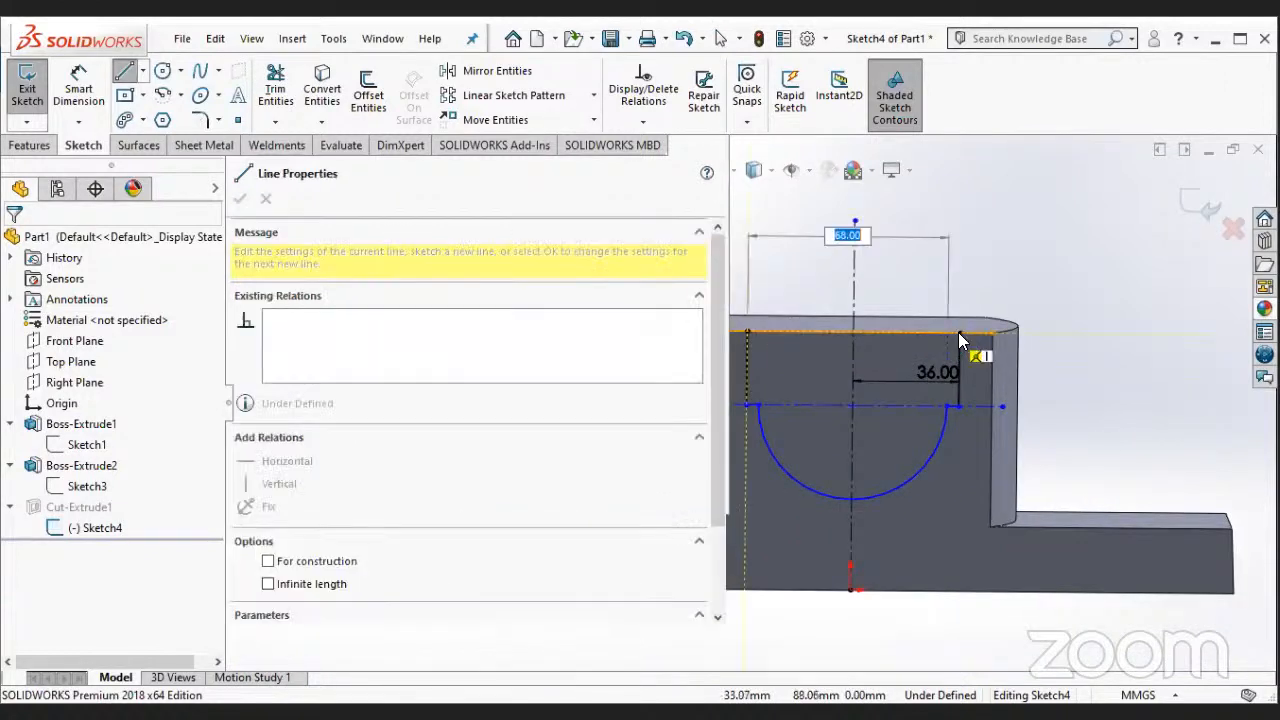
- Exit the channel sketch and rebuild its cut feature anyway
left_click(42, 145)
left_click(84, 145)
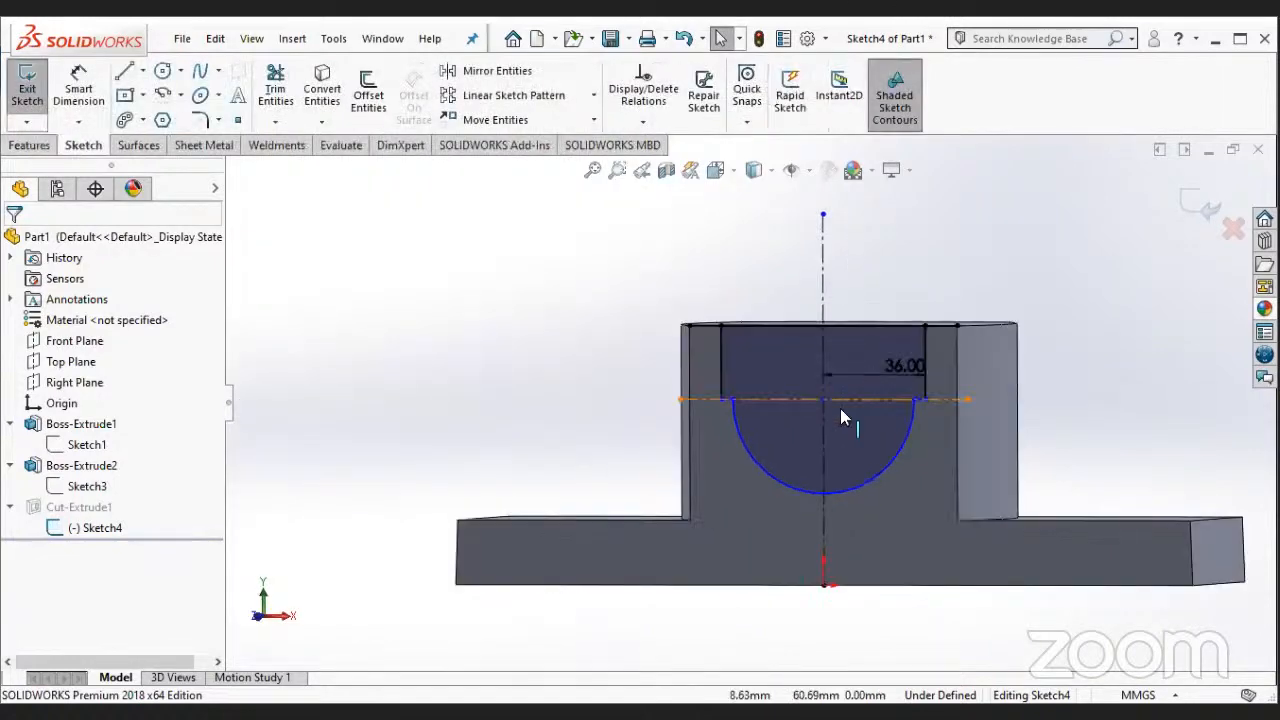
scroll(840, 408, "down", 2)
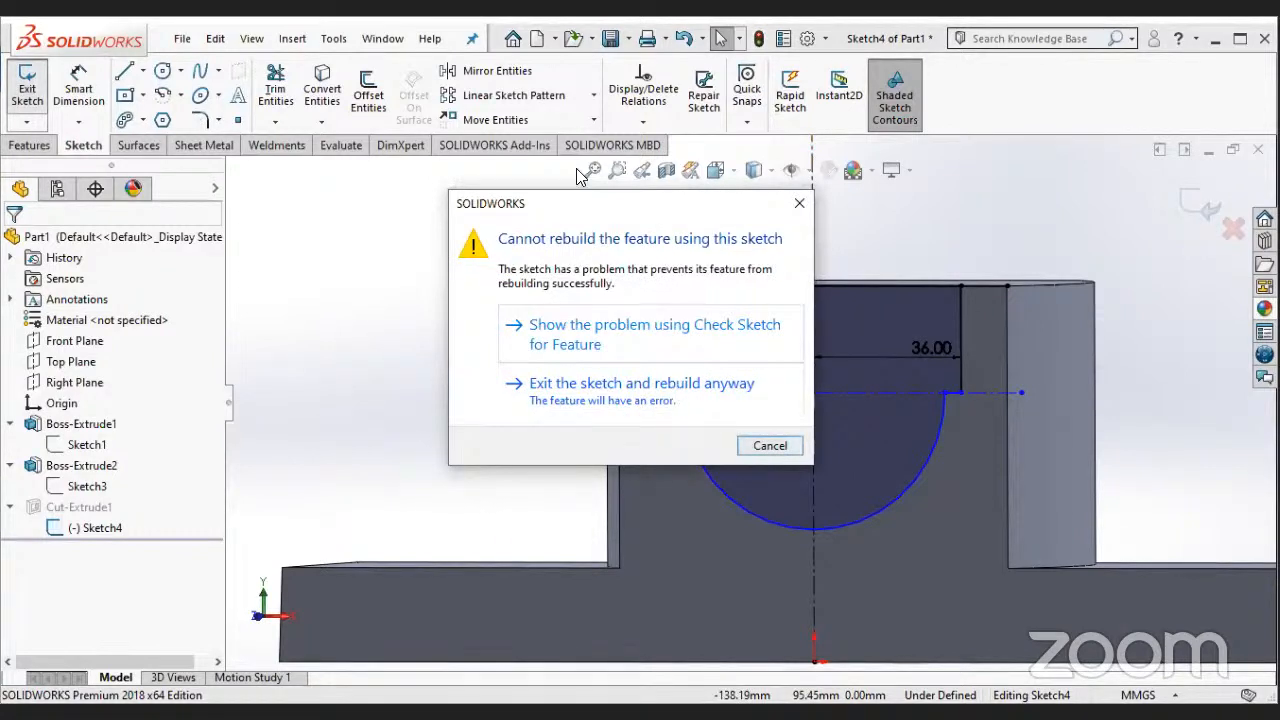
left_click(540, 410)
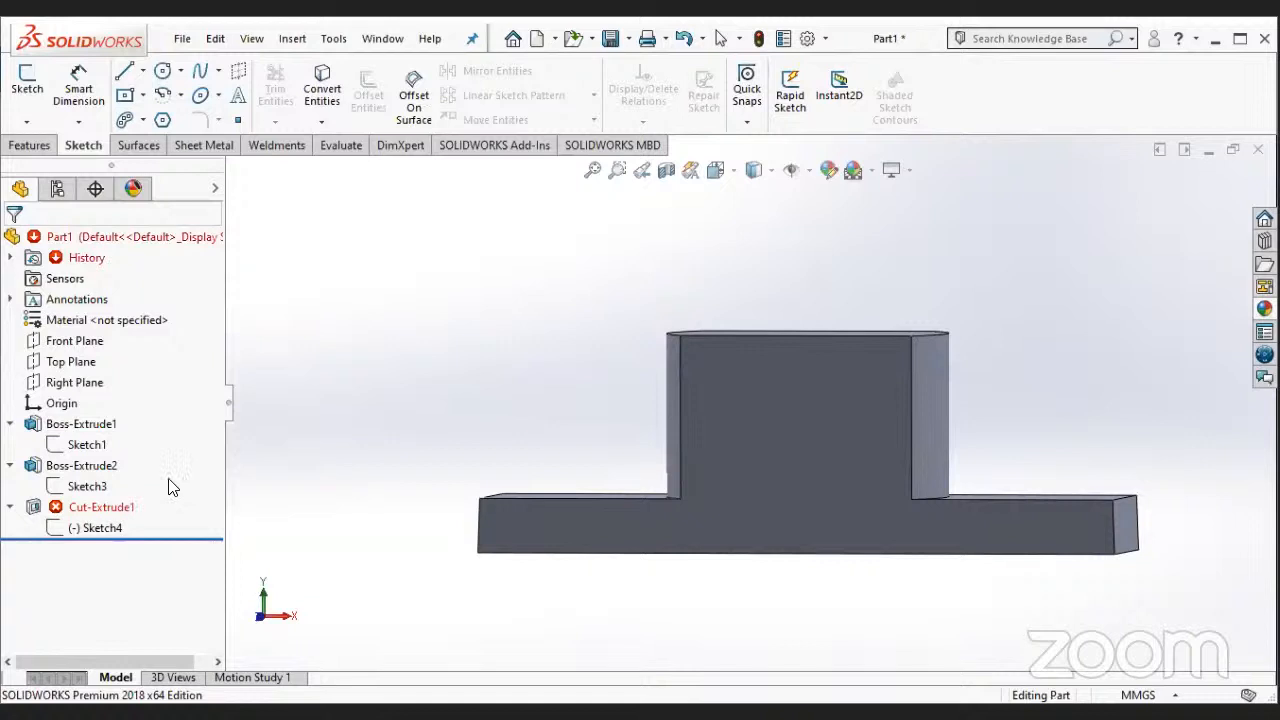
- Remove the channel's cut feature while keeping its sketch, and reopen that sketch for editing
key("ctrl+z")
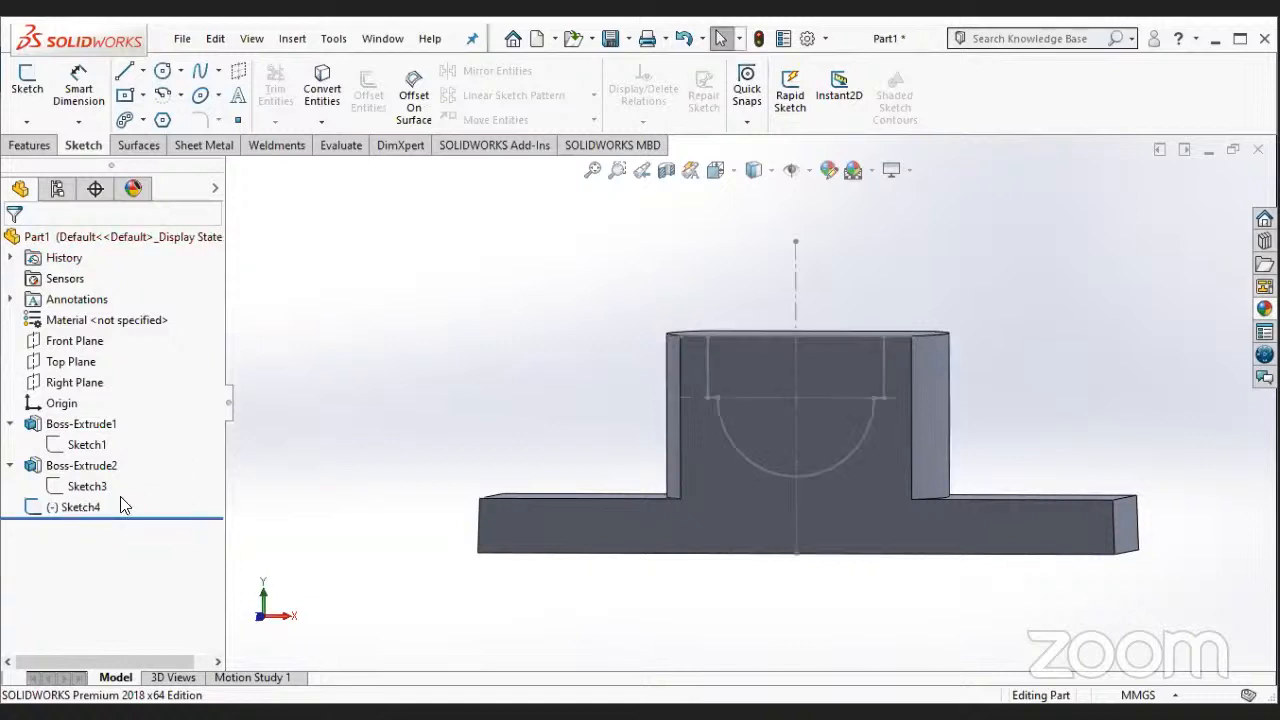
right_click(120, 497)
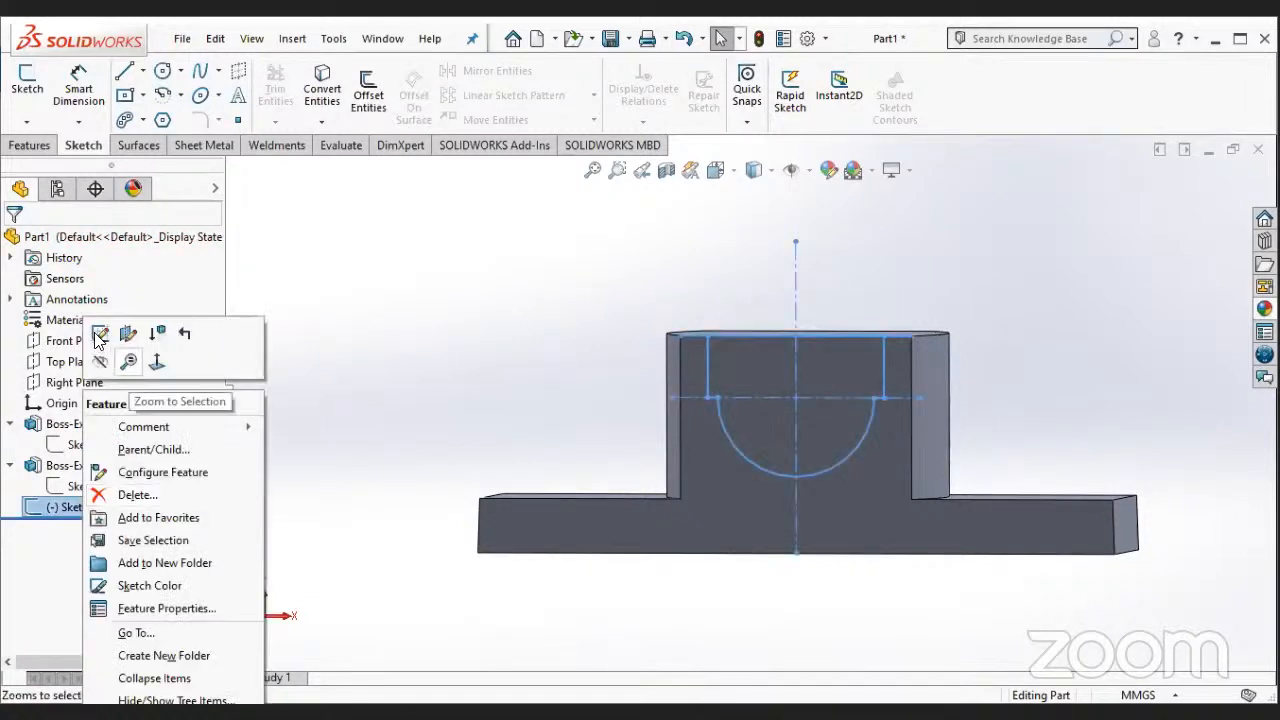
left_click(100, 335)
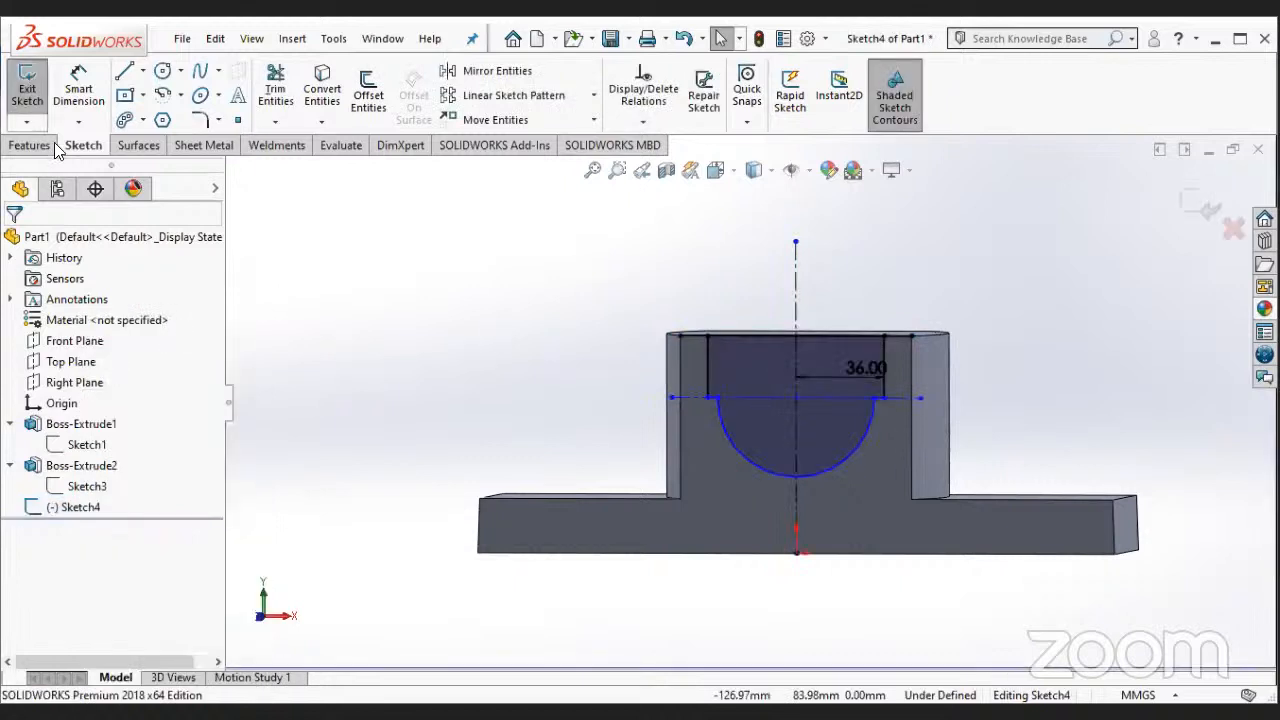
- Cut-extrude the closed channel region through the boss as a blind cut 166 mm deep
left_click(42, 145)
left_click(281, 95)
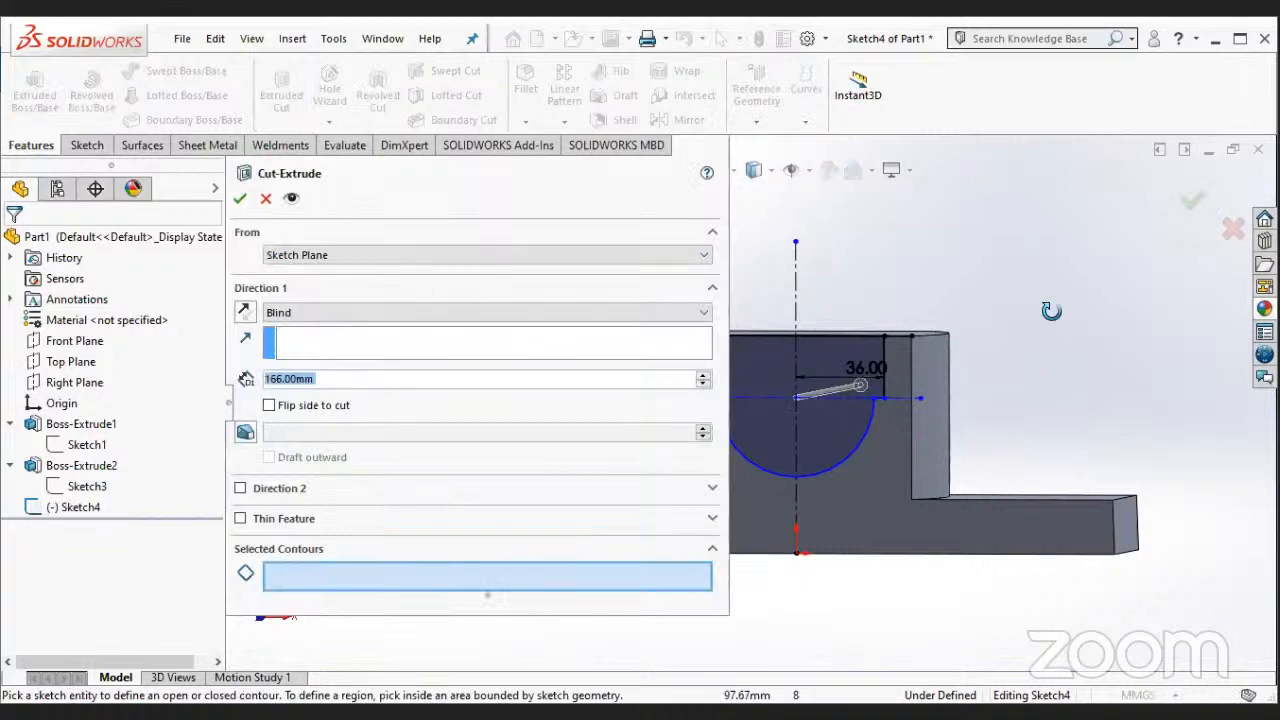
left_click(818, 374)
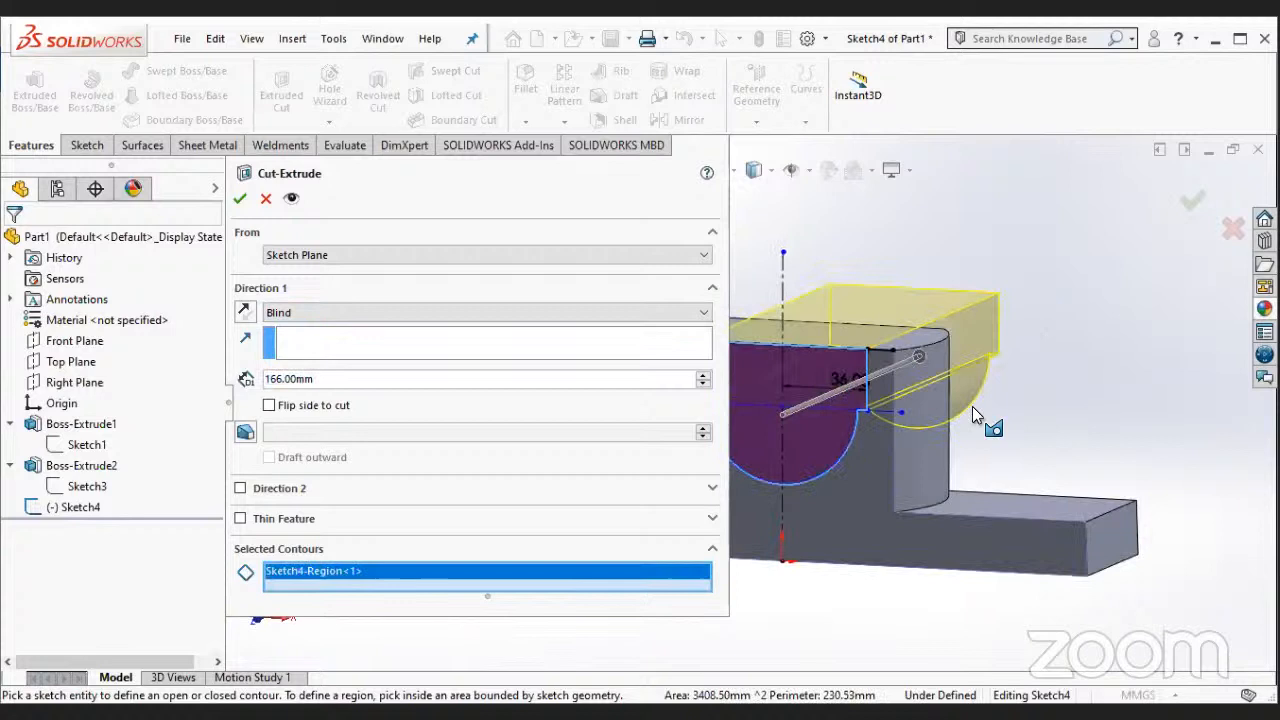
left_click(240, 198)
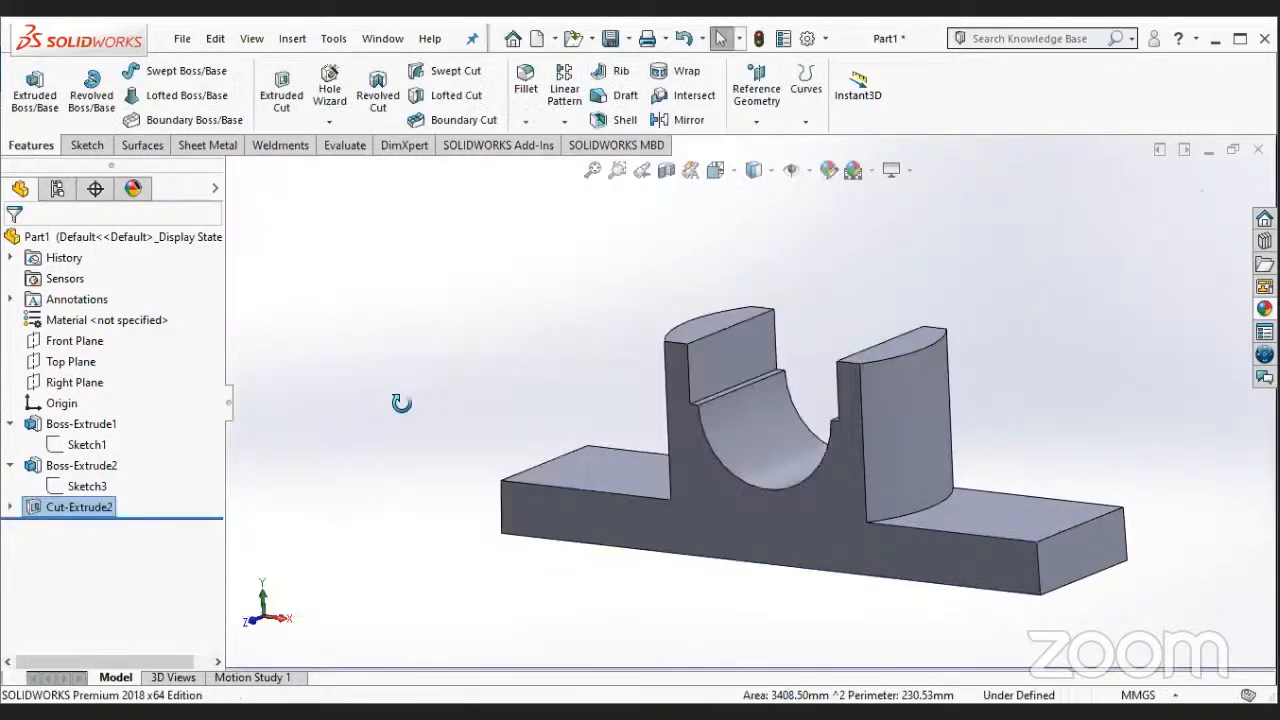
middle_click_drag(677, 597, 849, 531)
scroll(812, 431, "up", 2)
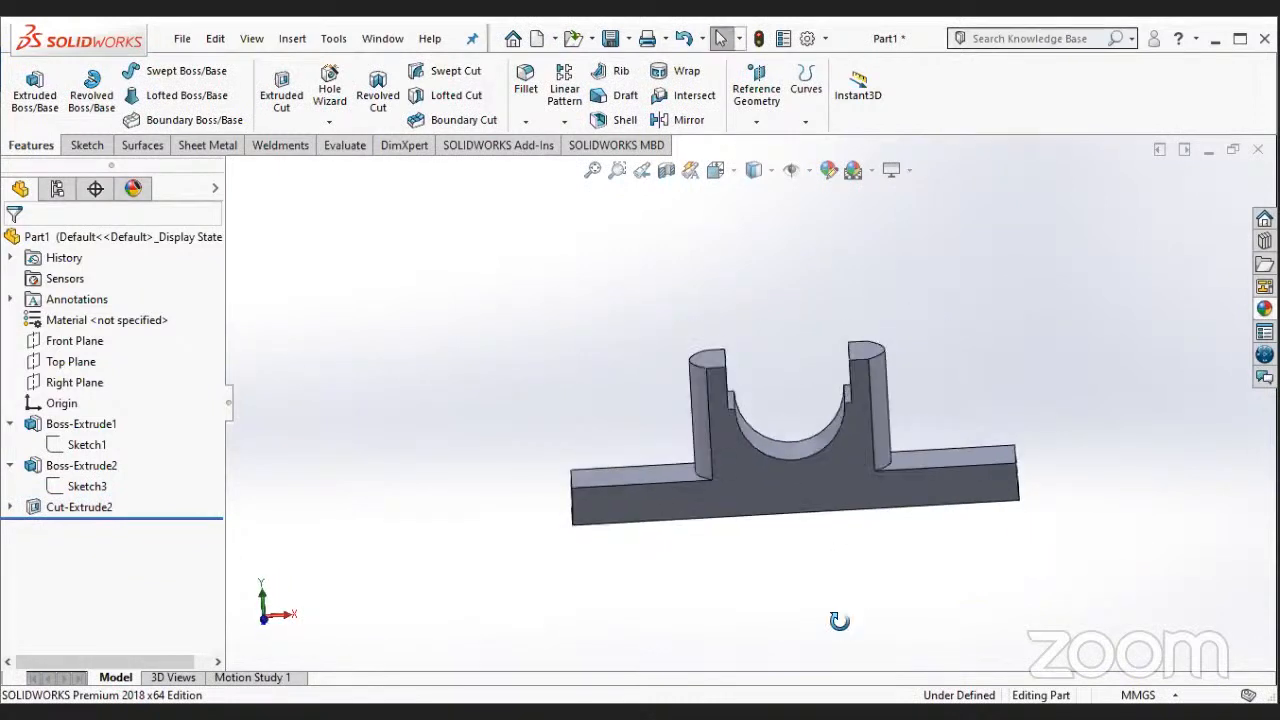
- Start a new sketch on the top face of the boss and orient the view normal to it
middle_click_drag(839, 621, 682, 490)
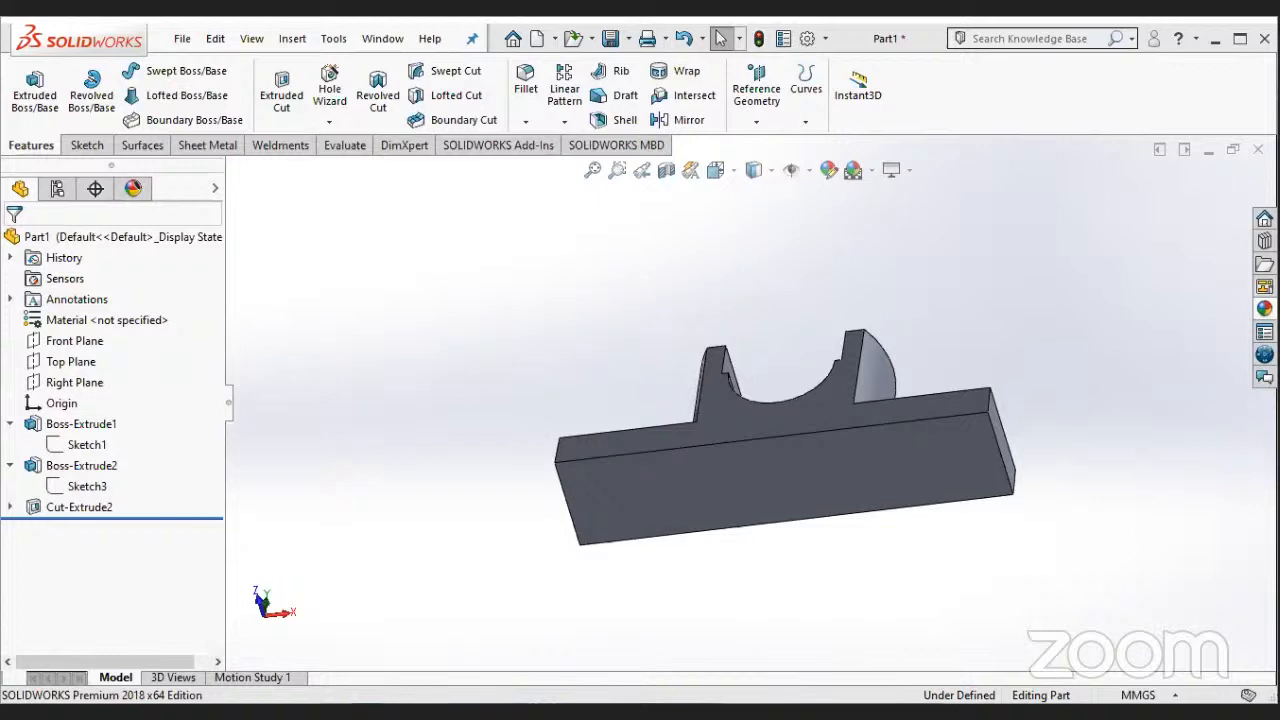
middle_click_drag(711, 406, 803, 592)
middle_click_drag(761, 388, 800, 382)
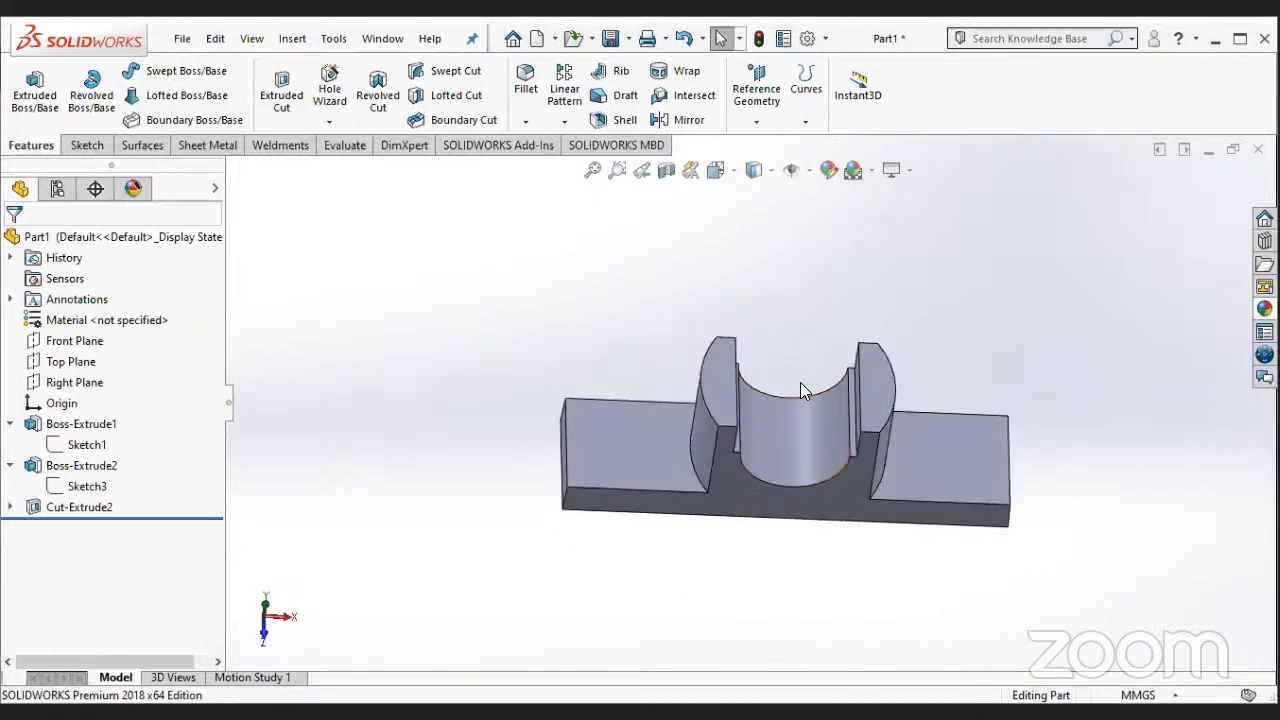
right_click(718, 380)
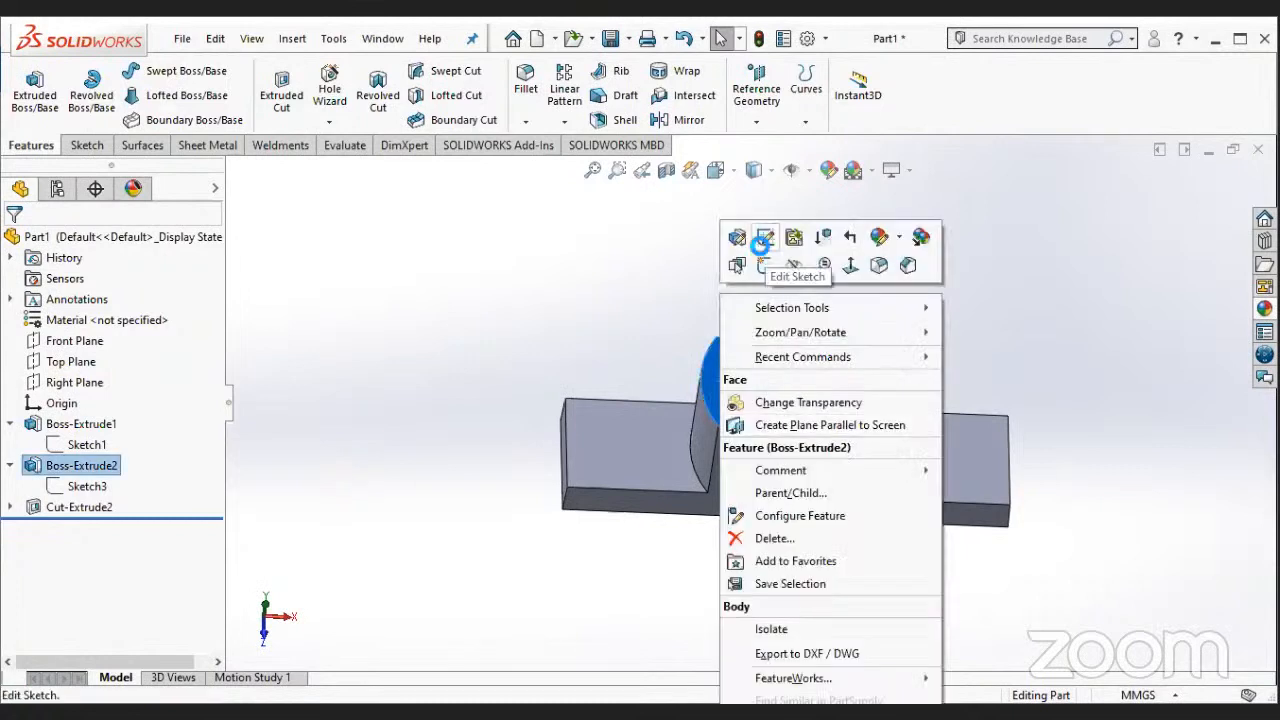
left_click(765, 265)
left_click(85, 530)
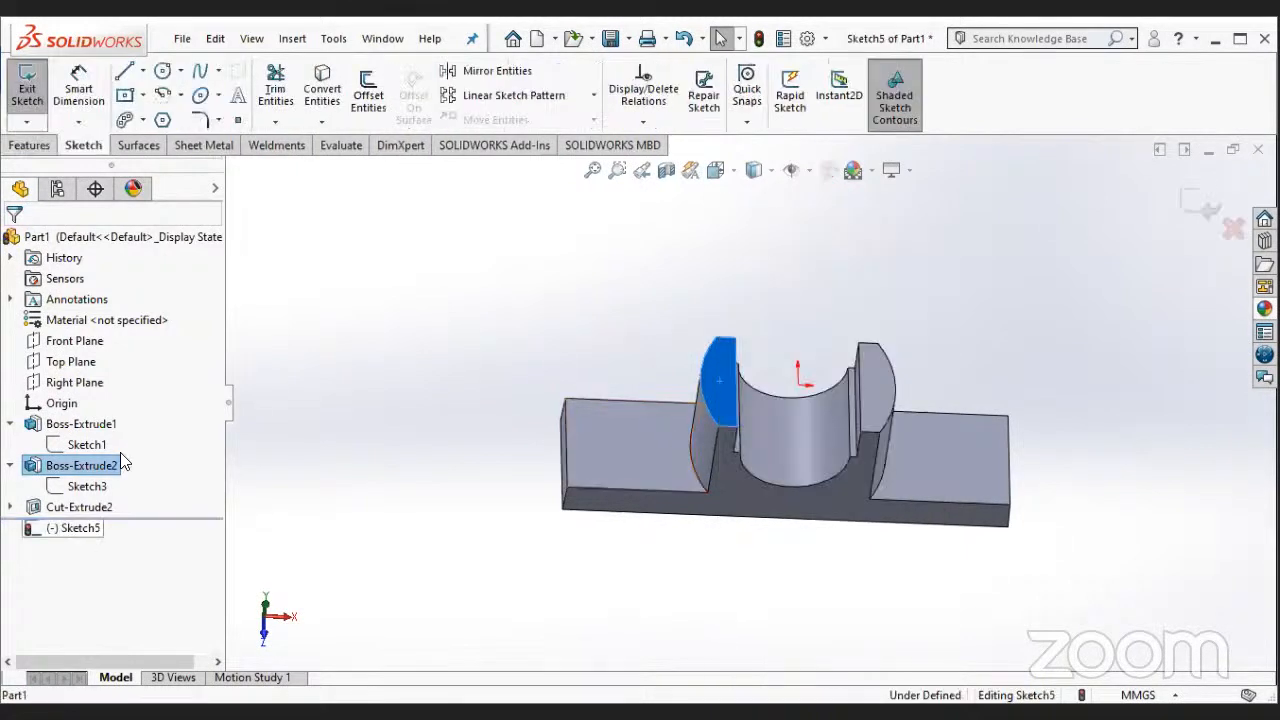
left_click(185, 451)
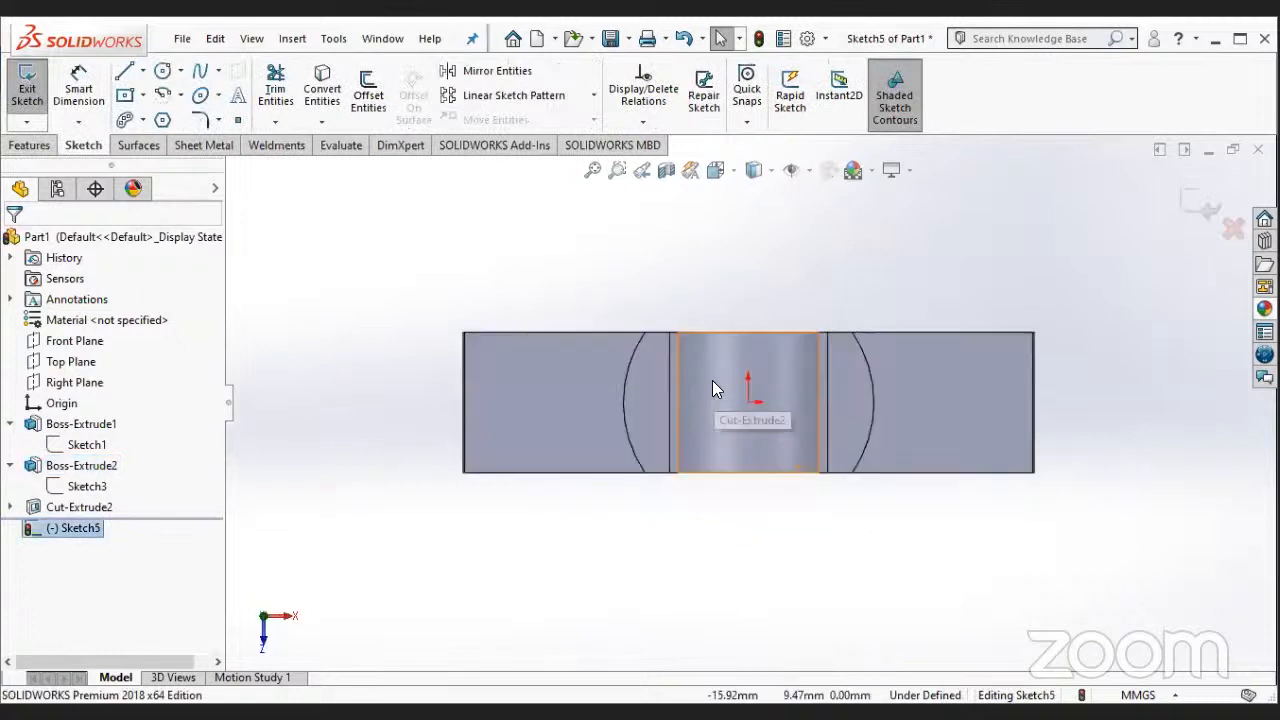
- Sketch a vertical centerline through the origin, extending past both long edges of the block
left_click(143, 73)
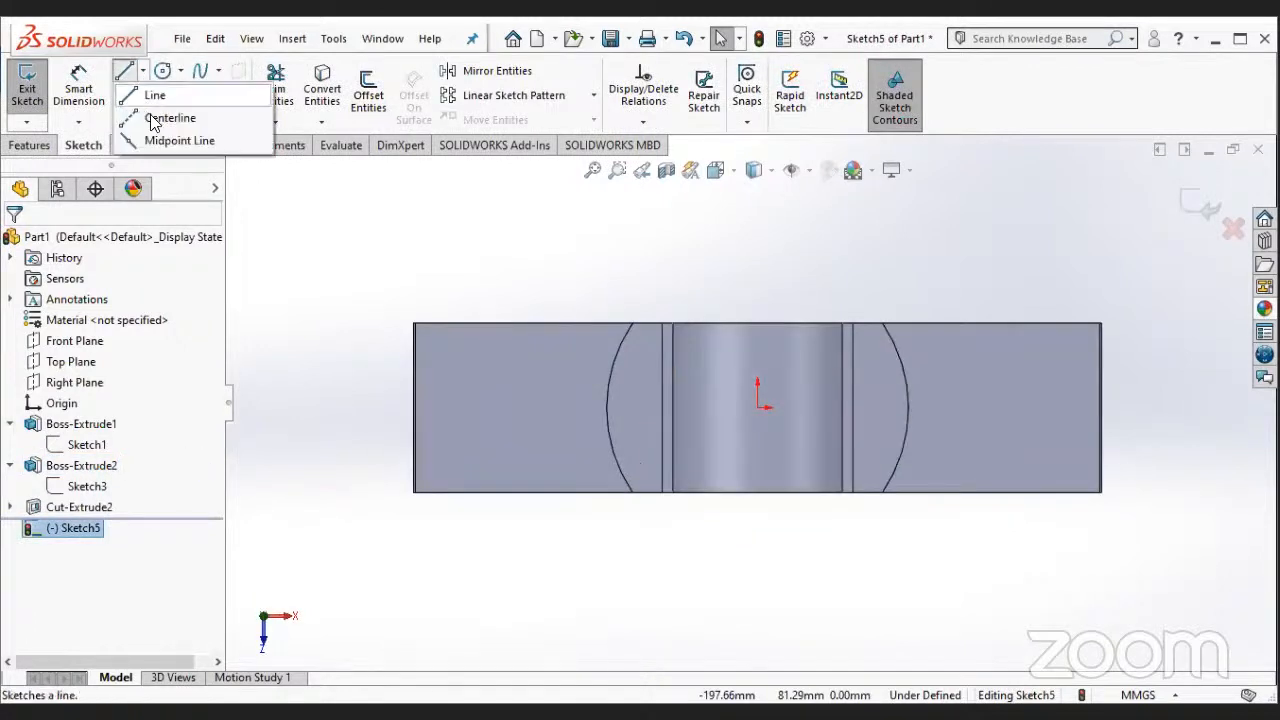
left_click(152, 119)
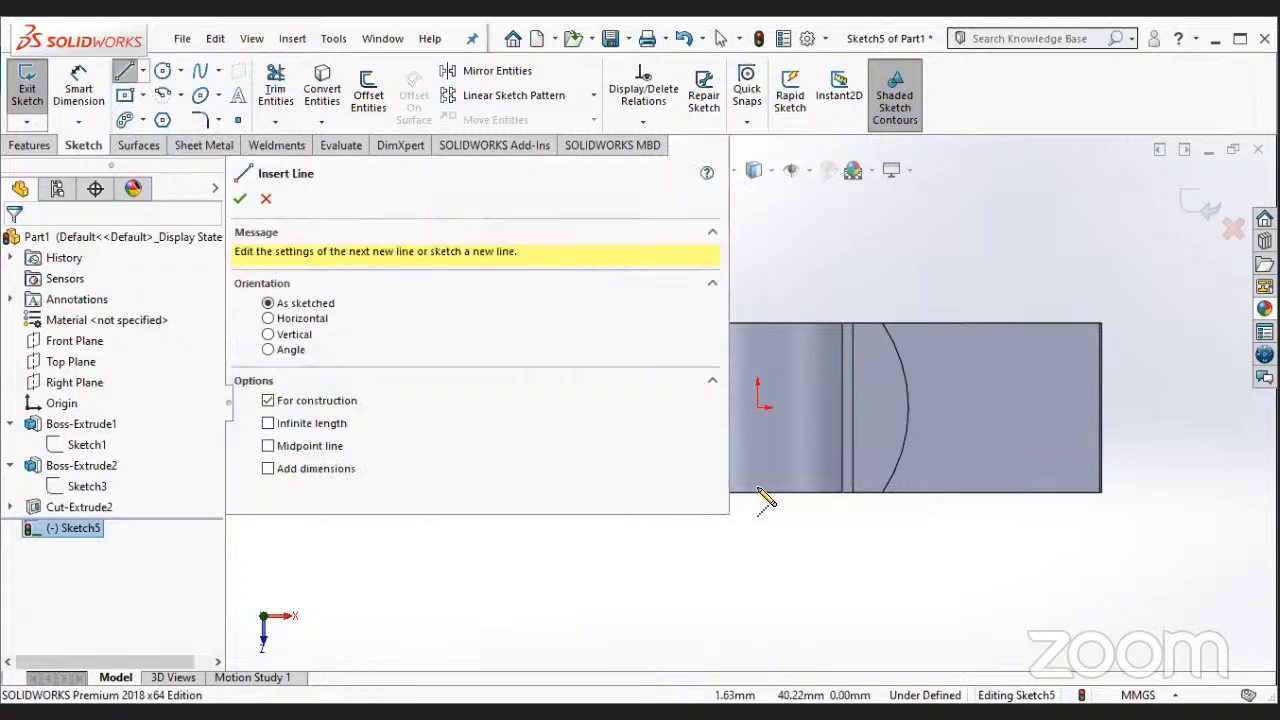
left_click(755, 532)
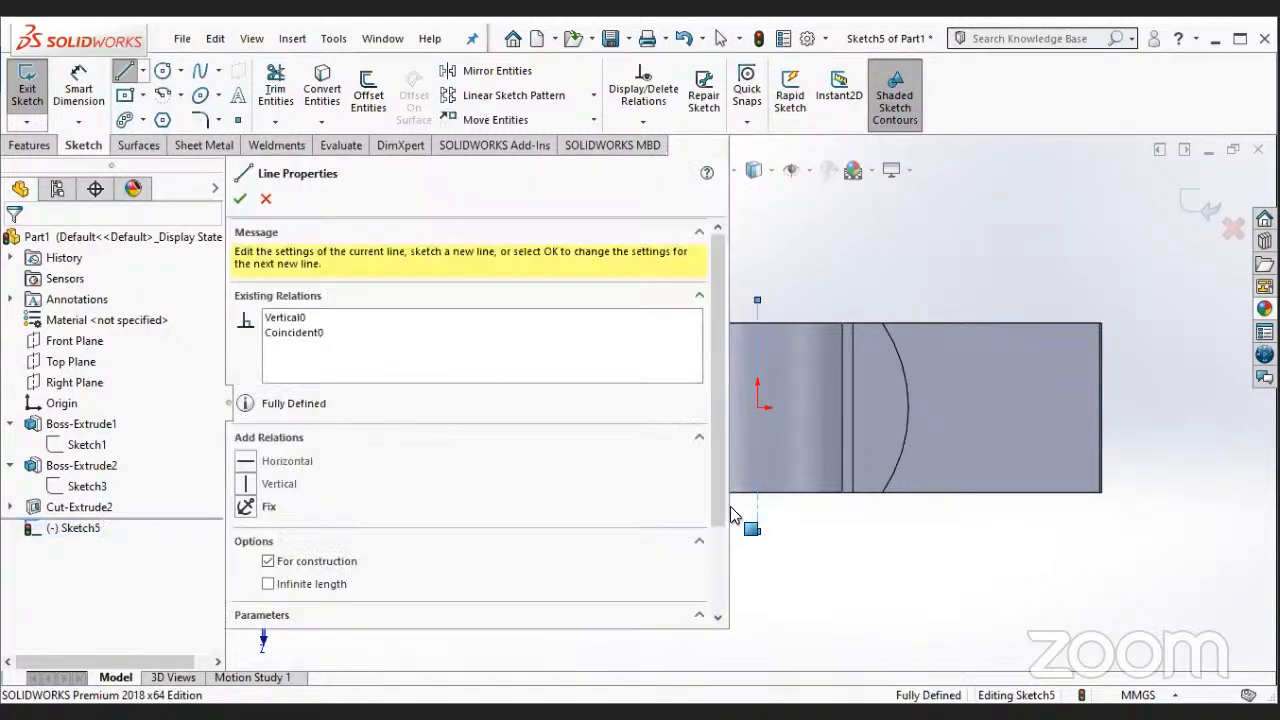
key("Escape")
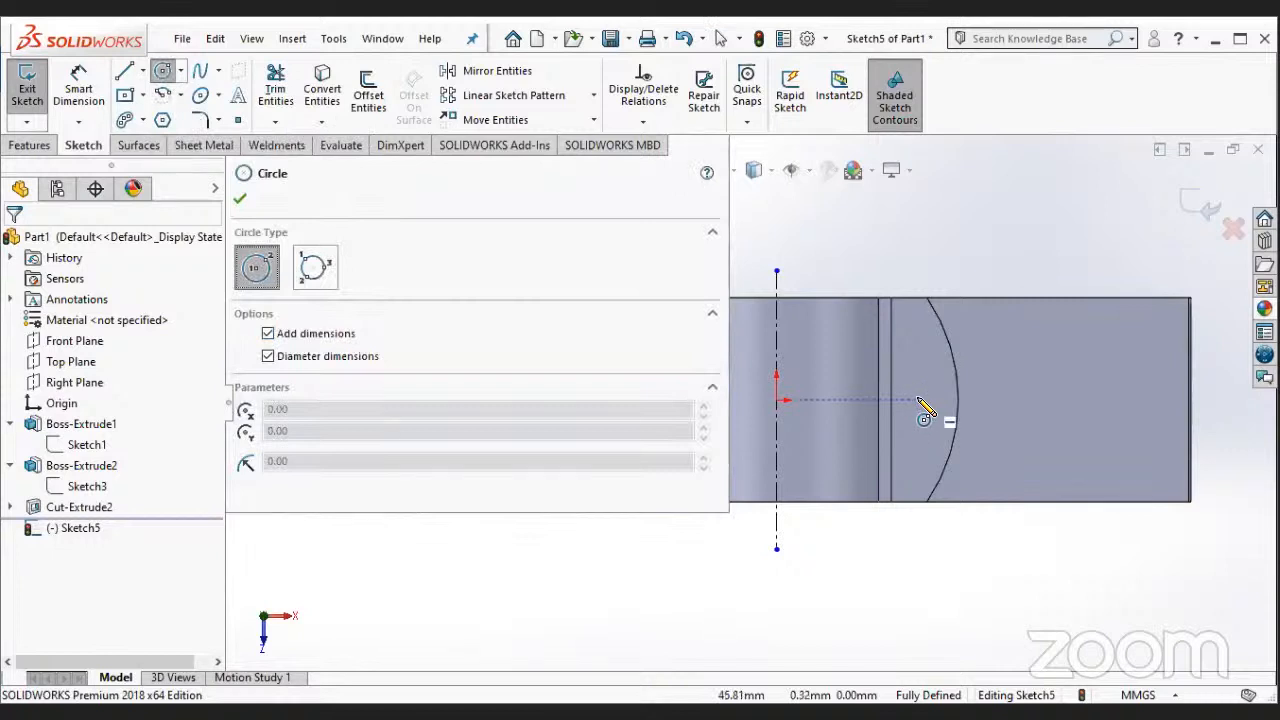
- Sketch a 12.65 mm diameter circle on the right-hand boss face, level with the origin, and place its dimension beside it
left_click(921, 401)
left_click(933, 420)
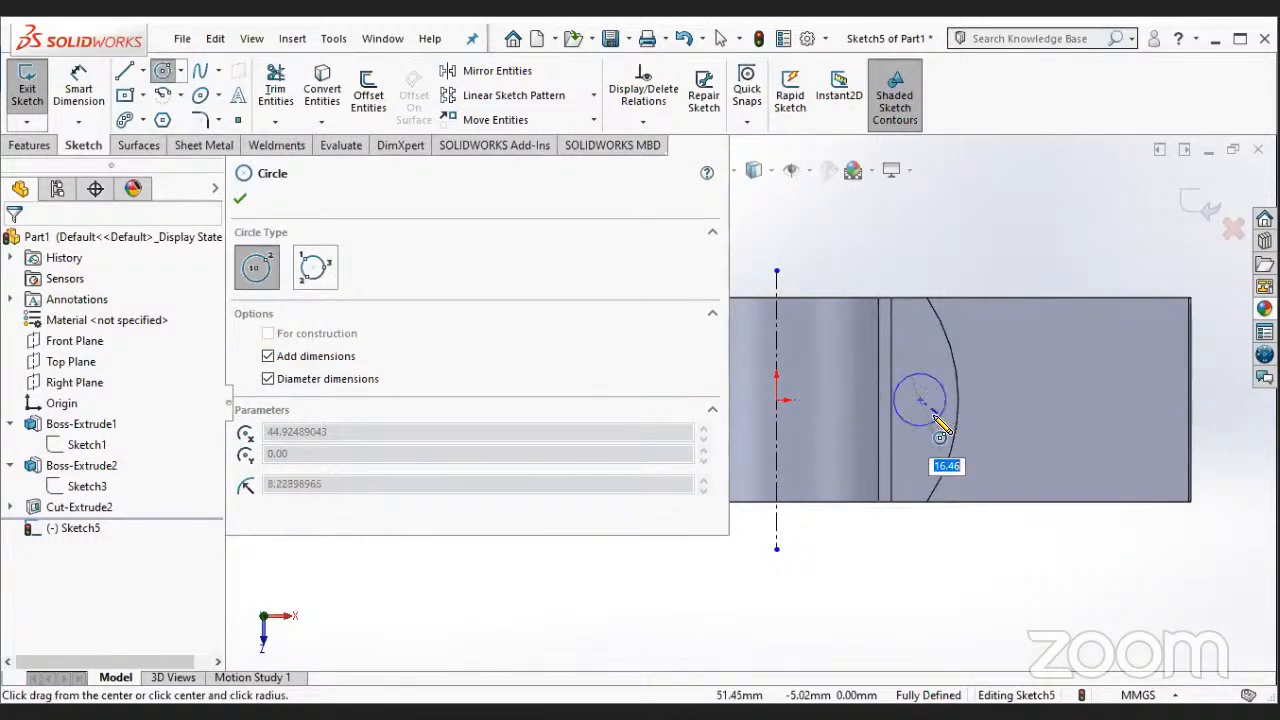
type("12.65")
key("Return")
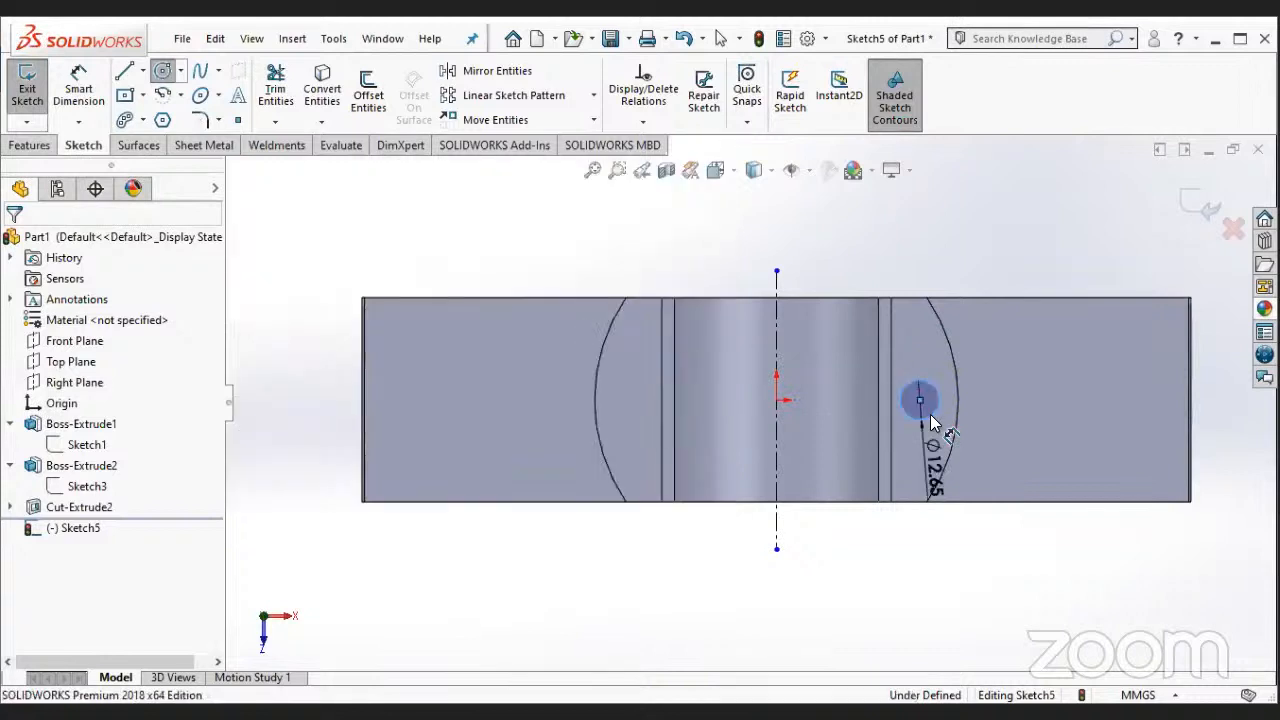
key("Escape")
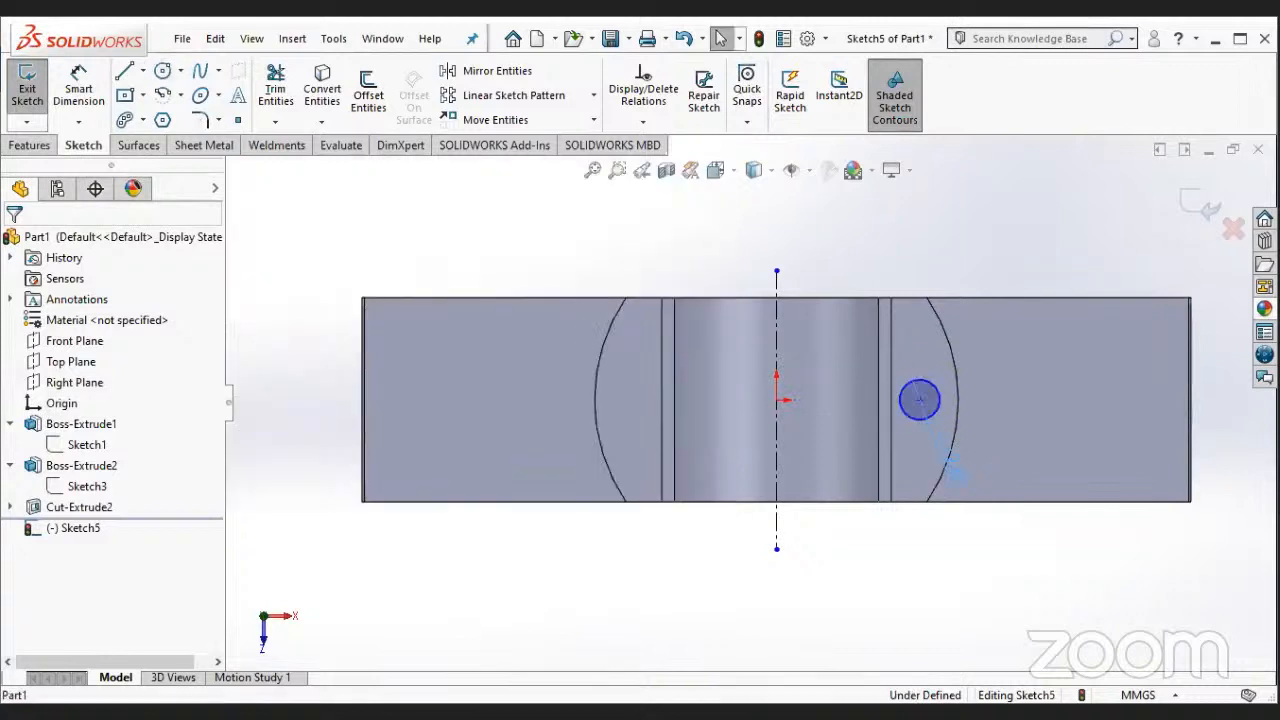
left_click(971, 366)
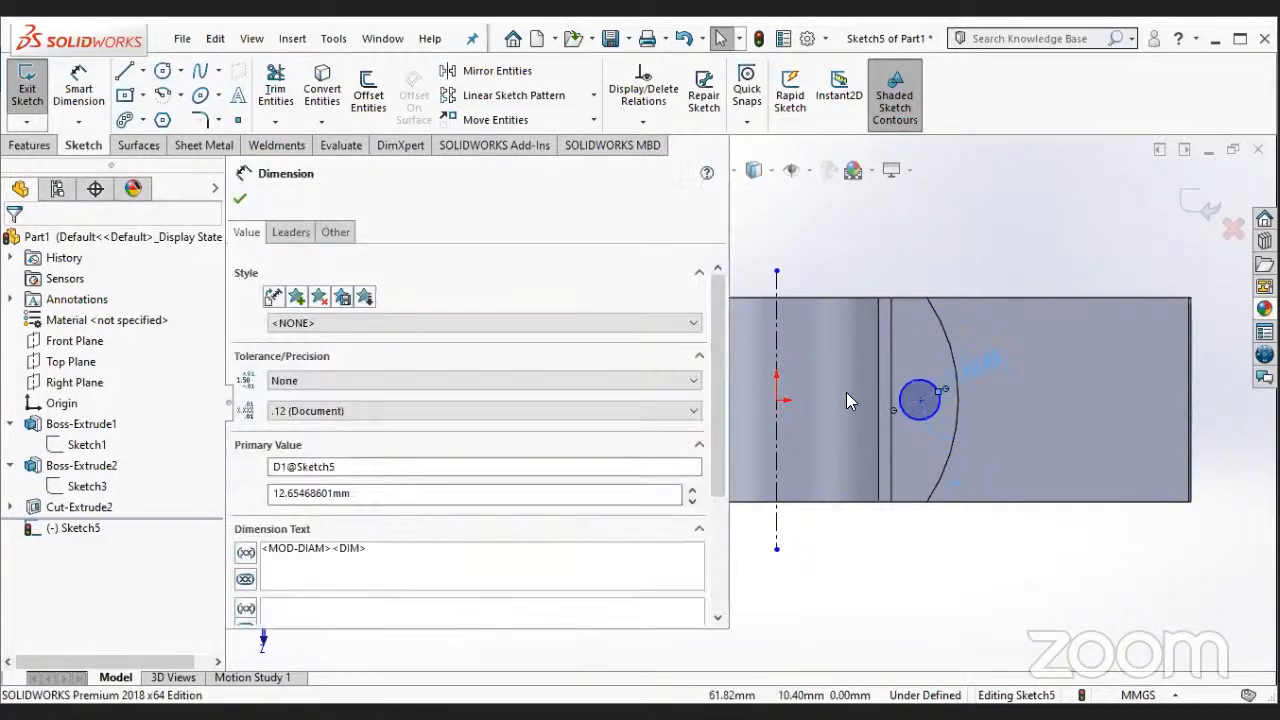
left_click(112, 93)
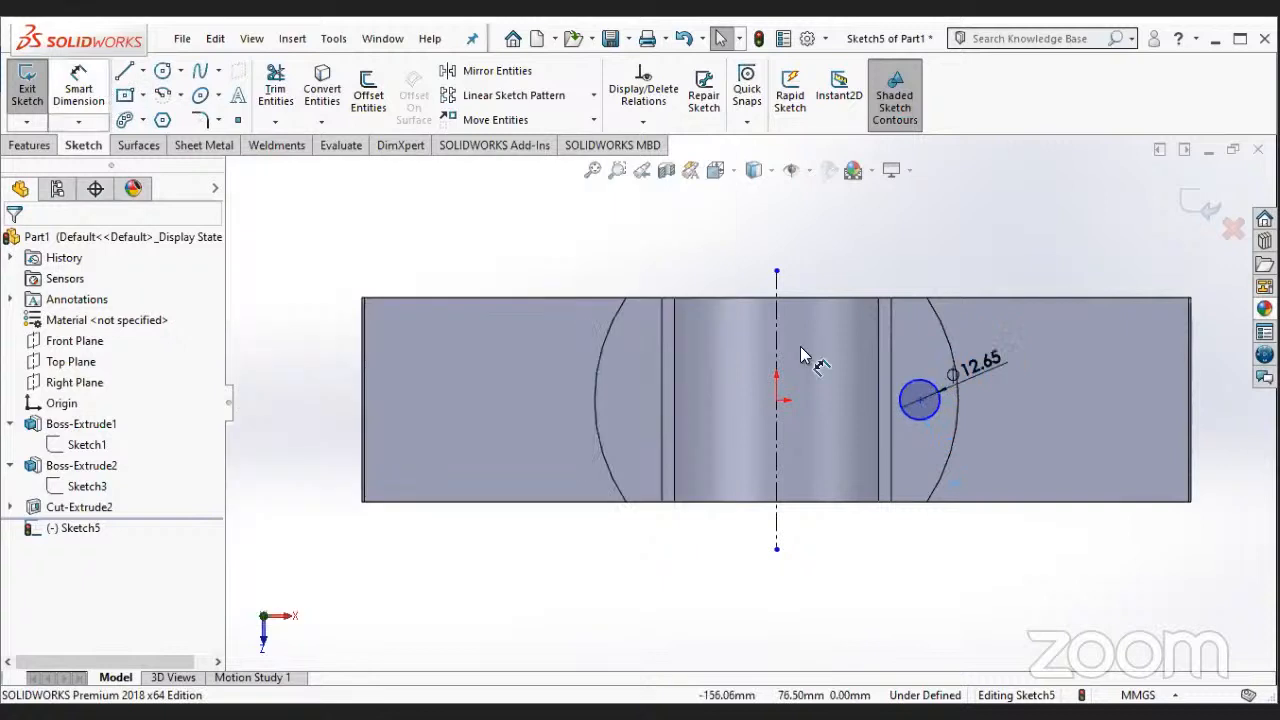
left_click(777, 422)
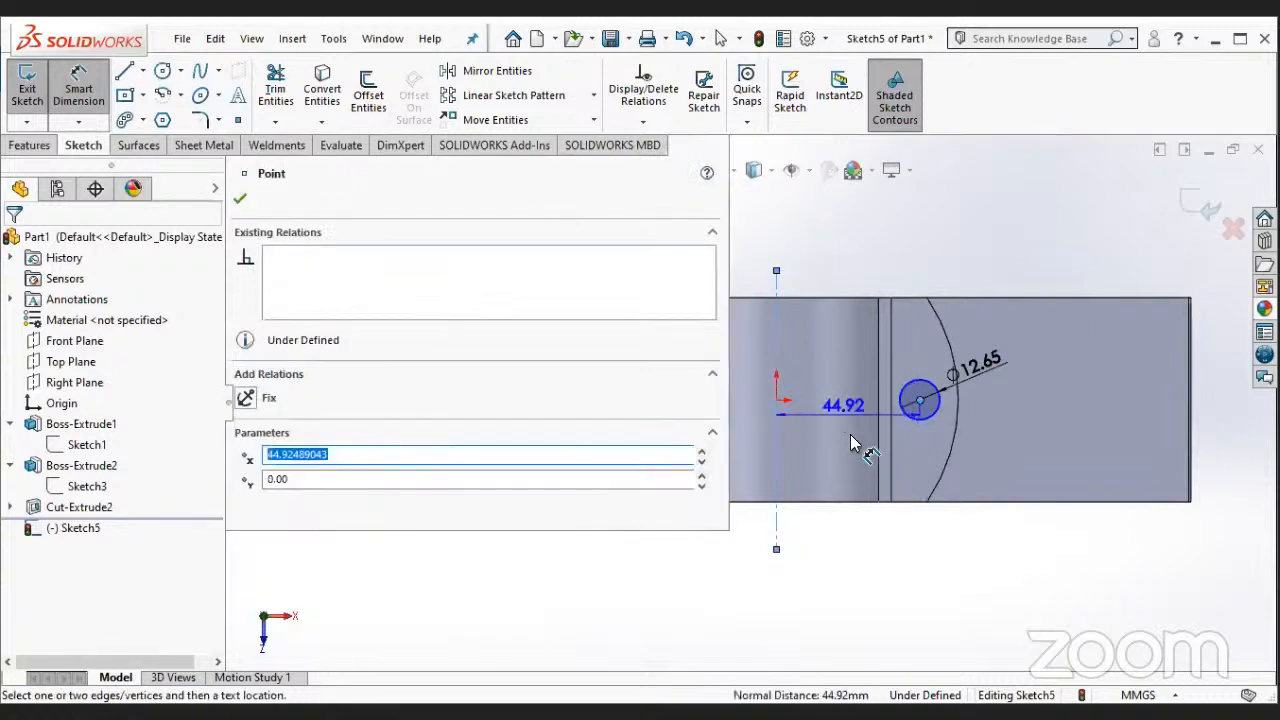
key("Escape")
key("Escape")
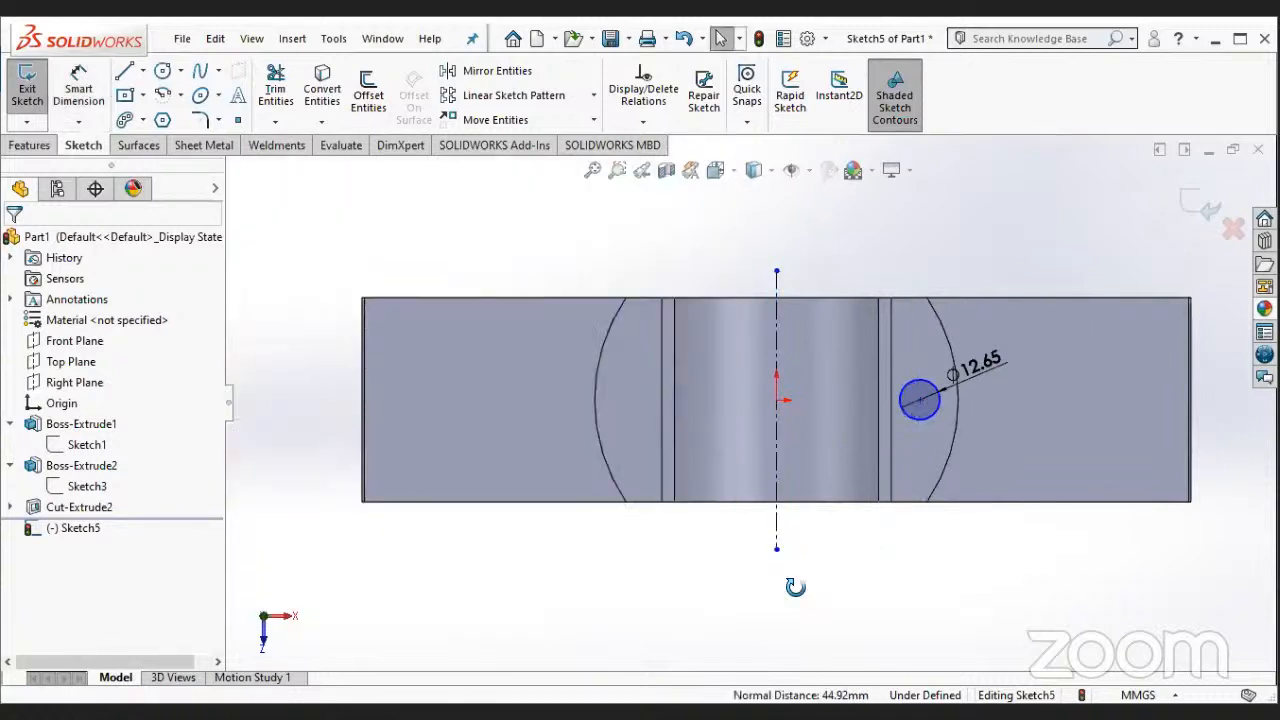
- Add a vertical relation between the circle's center and the midpoint of the boss face's straight rear edge
mouse_move(850, 533)
middle_mouse_down()
mouse_move(837, 560)
mouse_move(834, 506)
mouse_move(846, 514)
middle_mouse_up()
scroll(834, 551, "up", 3)
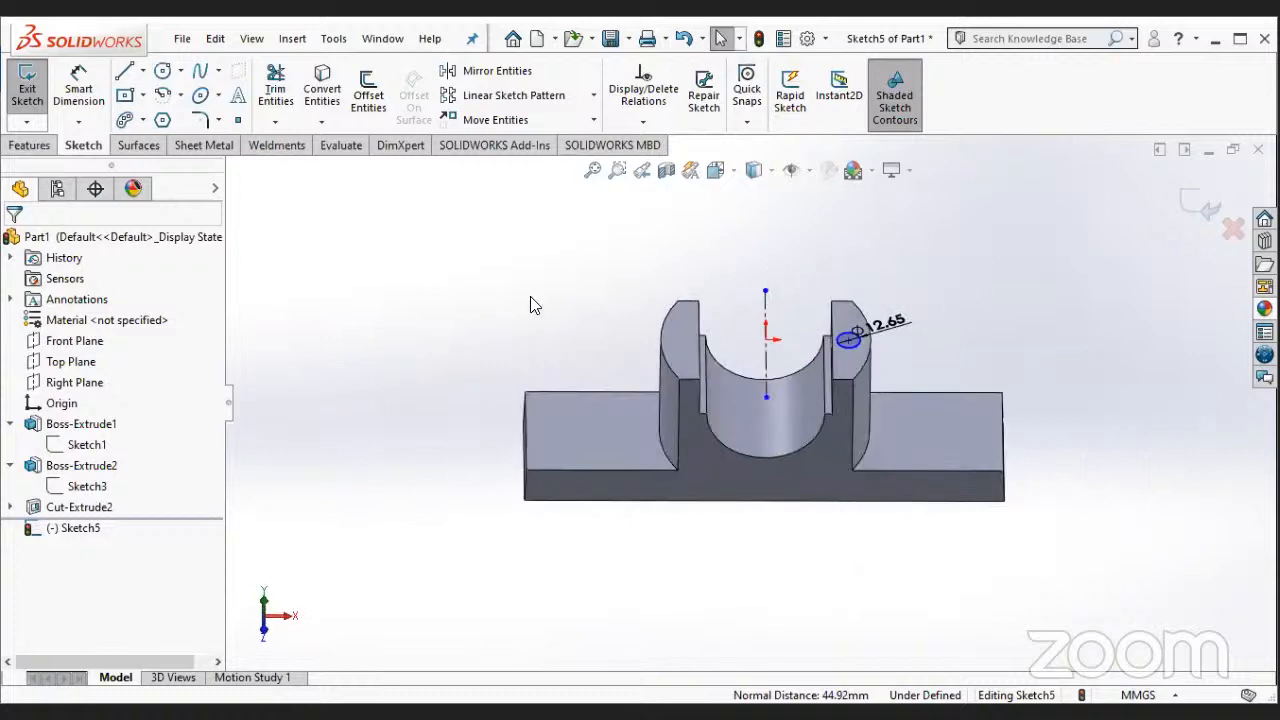
right_click(95, 527)
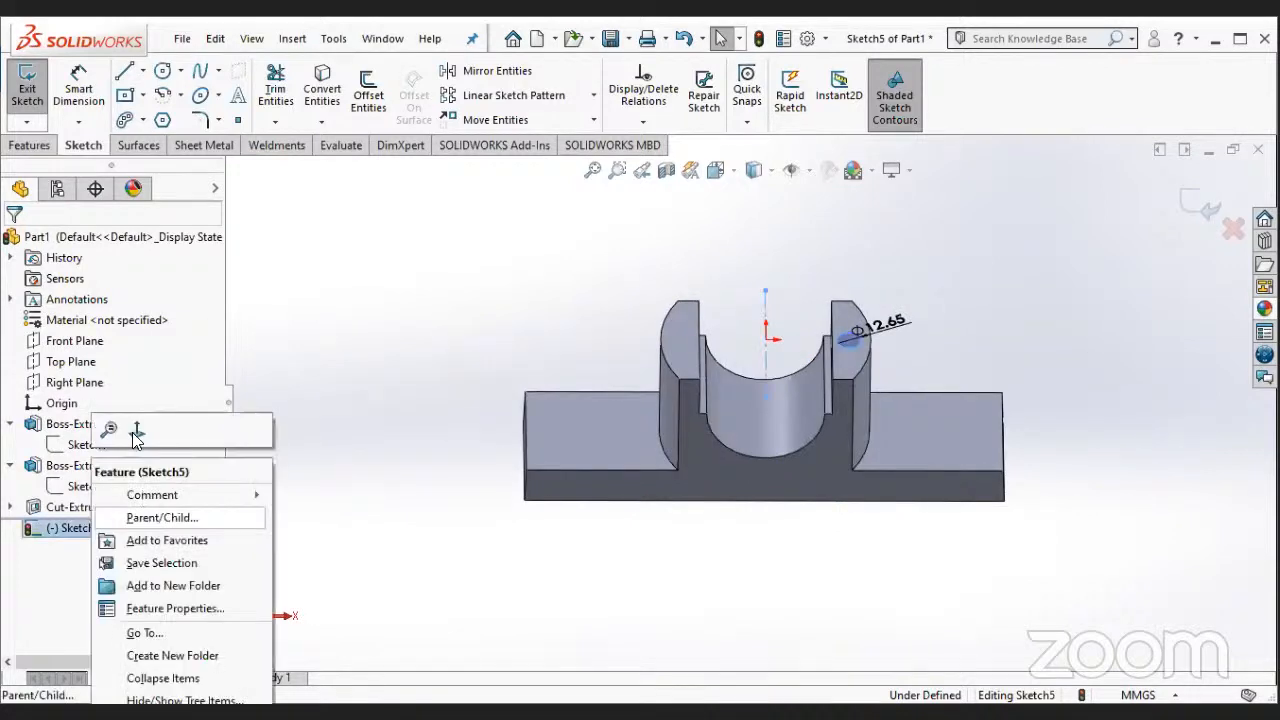
left_click(137, 429)
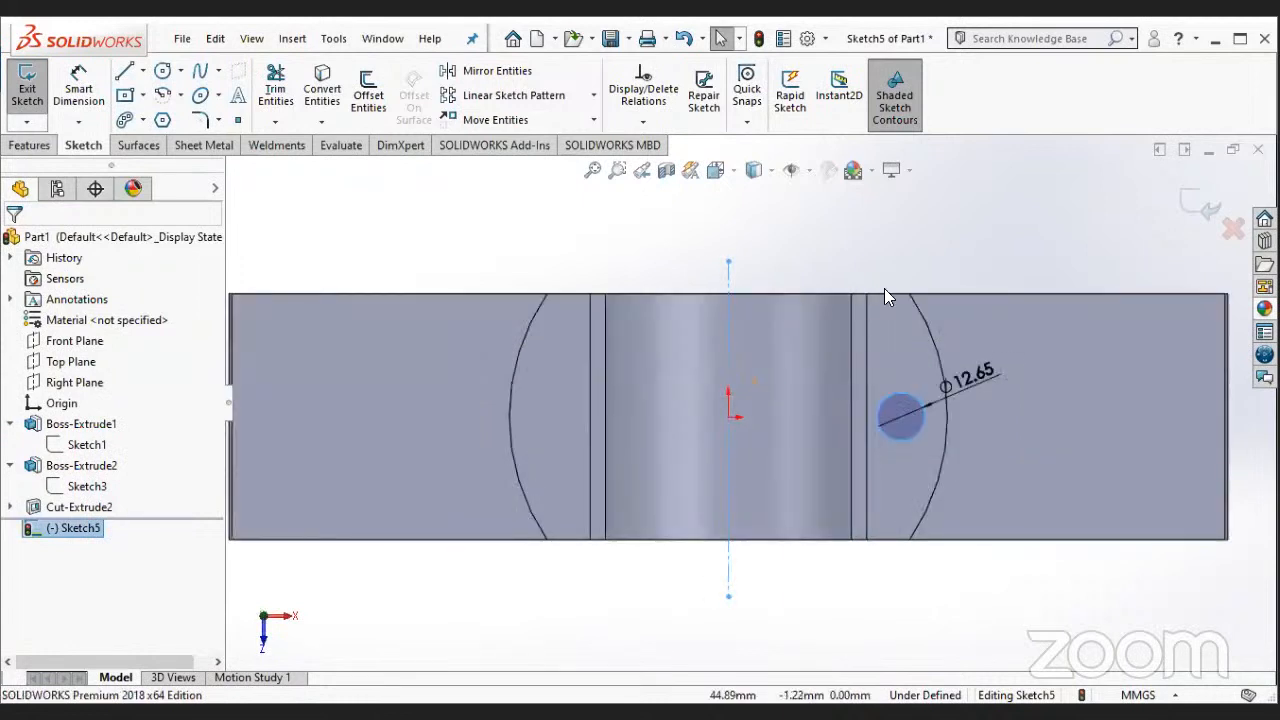
left_click(900, 417)
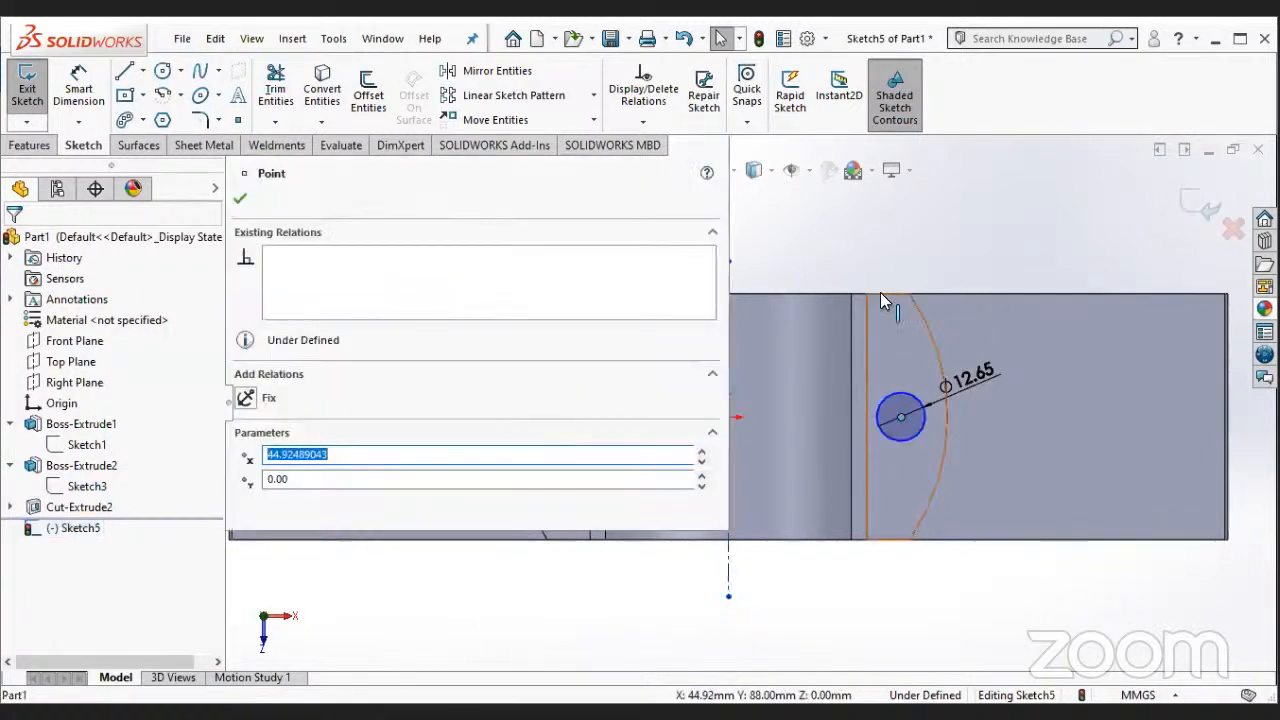
key("Escape")
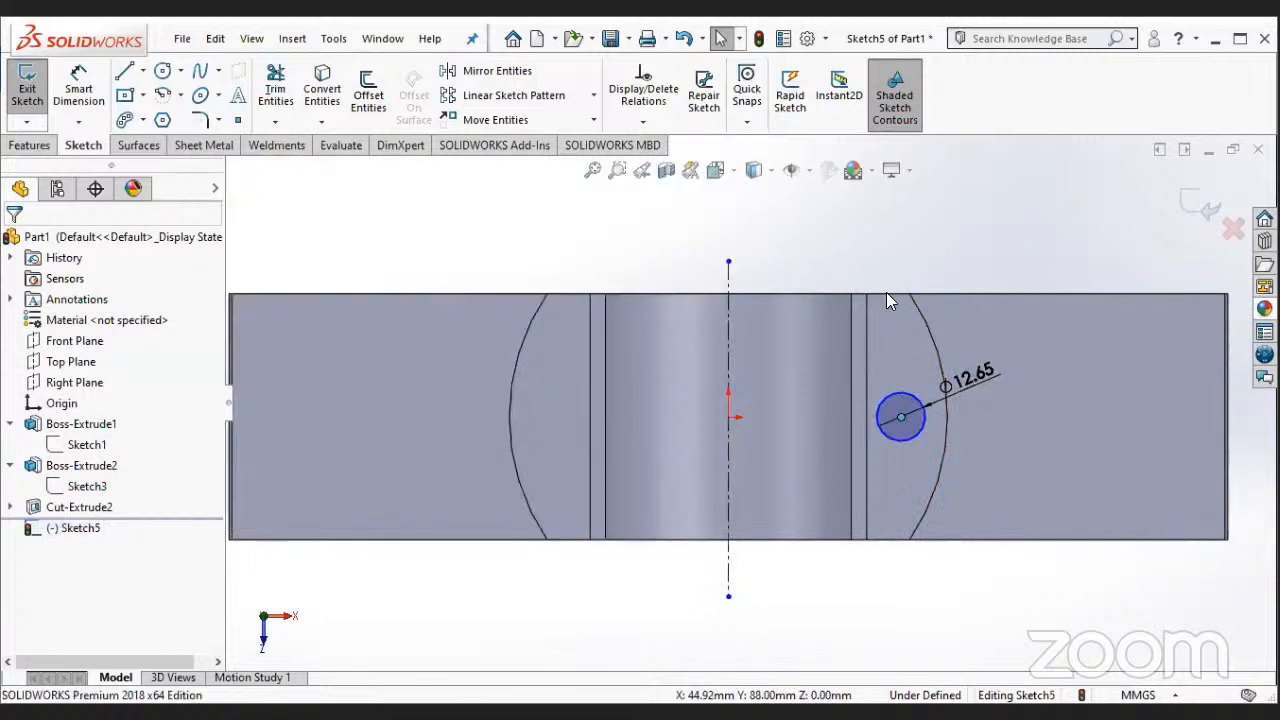
left_click(294, 528)
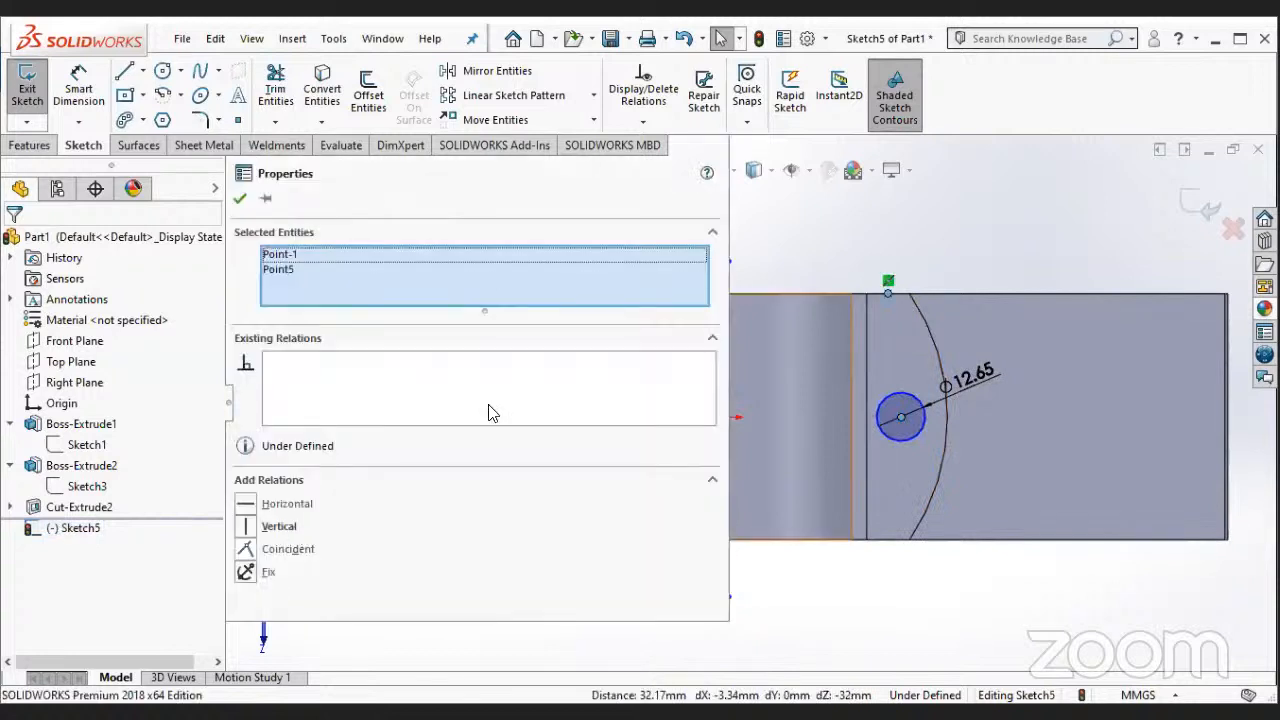
left_click(241, 199)
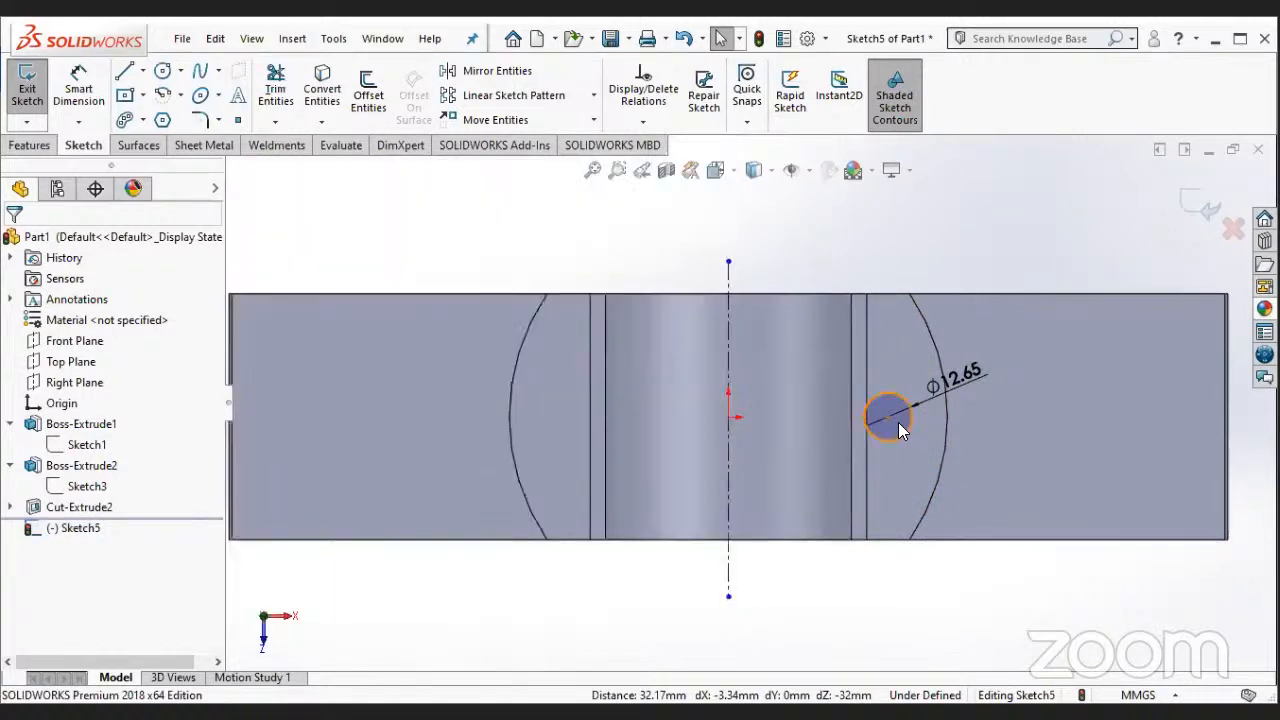
- Dimension the circle's center 45 mm from the origin
left_click(88, 92)
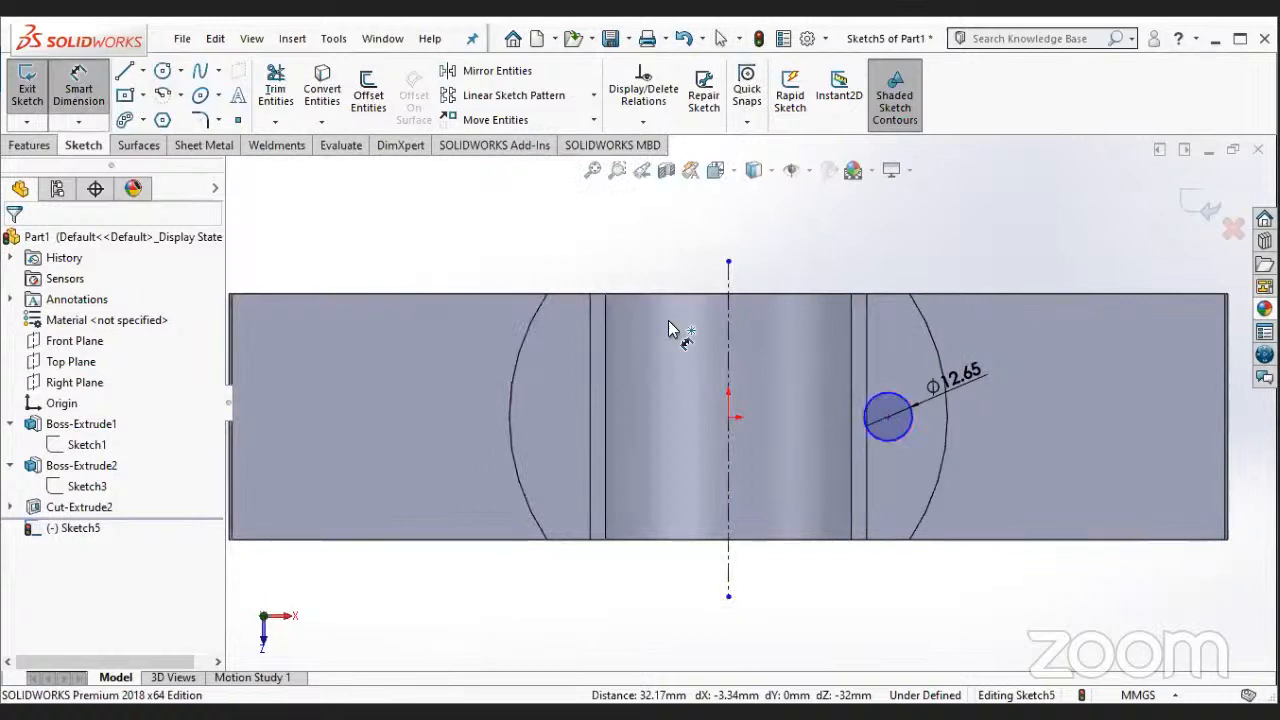
left_click(728, 418)
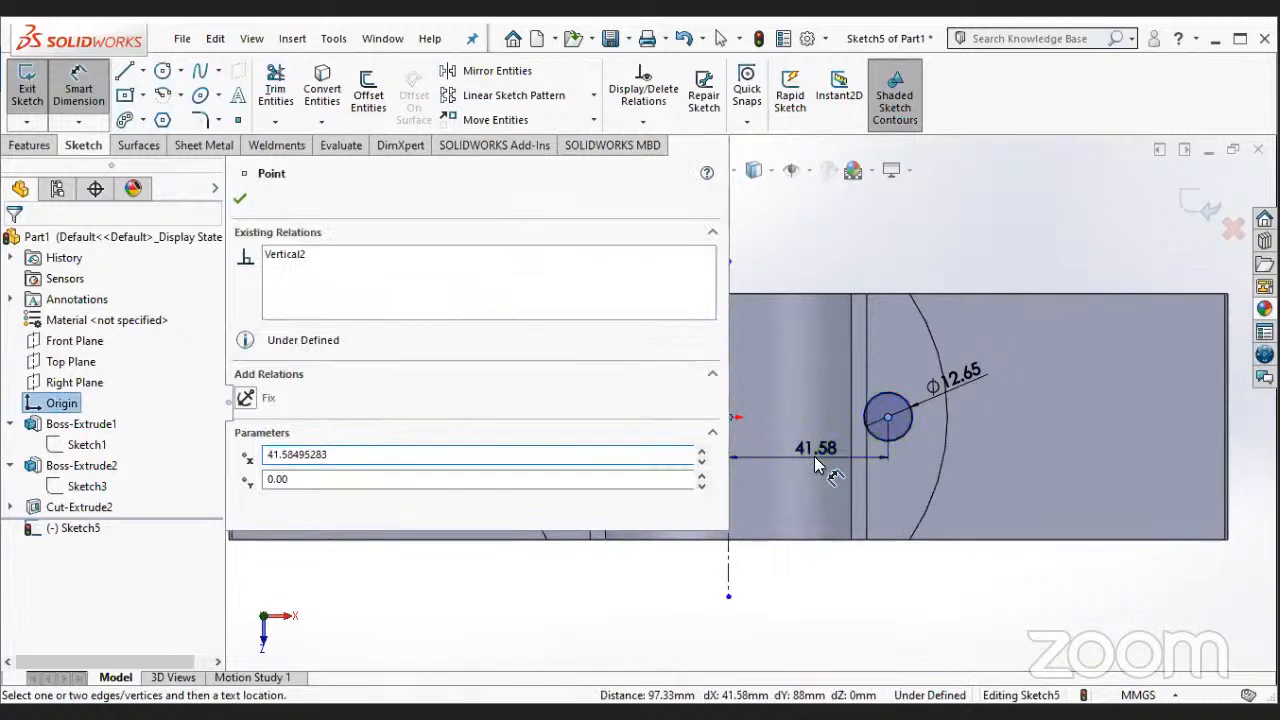
left_click(814, 456)
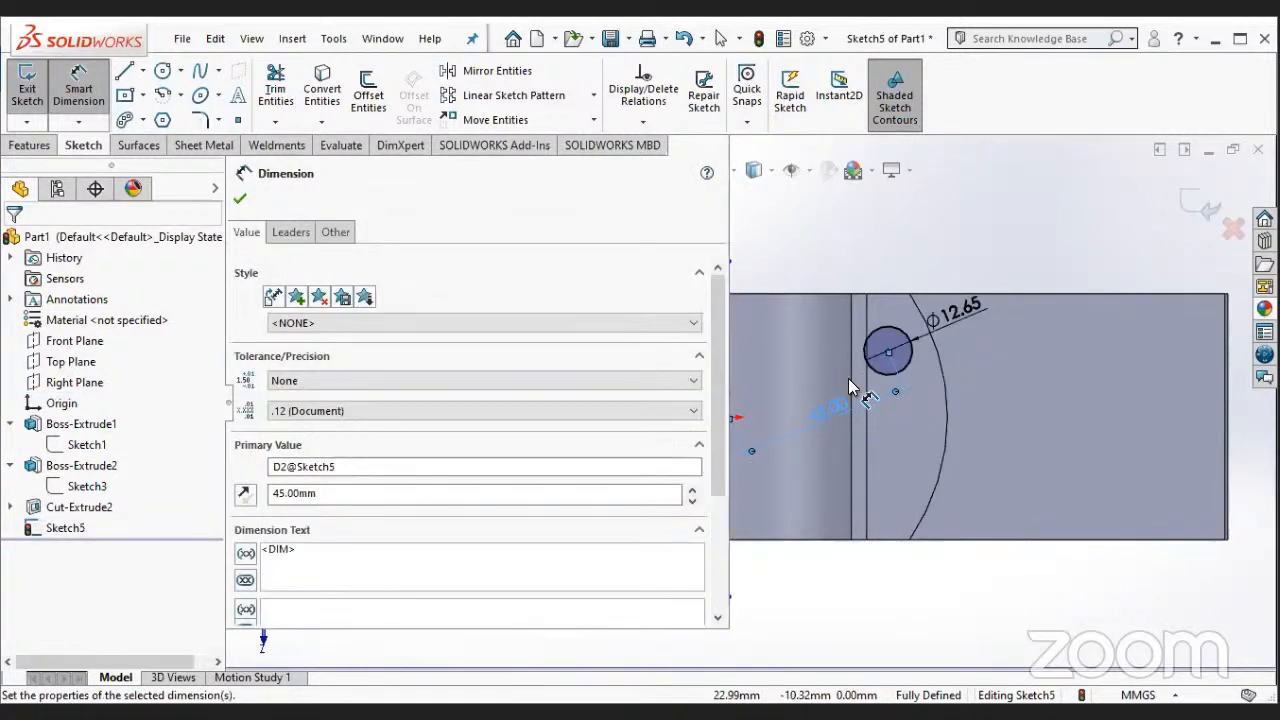
left_click(241, 199)
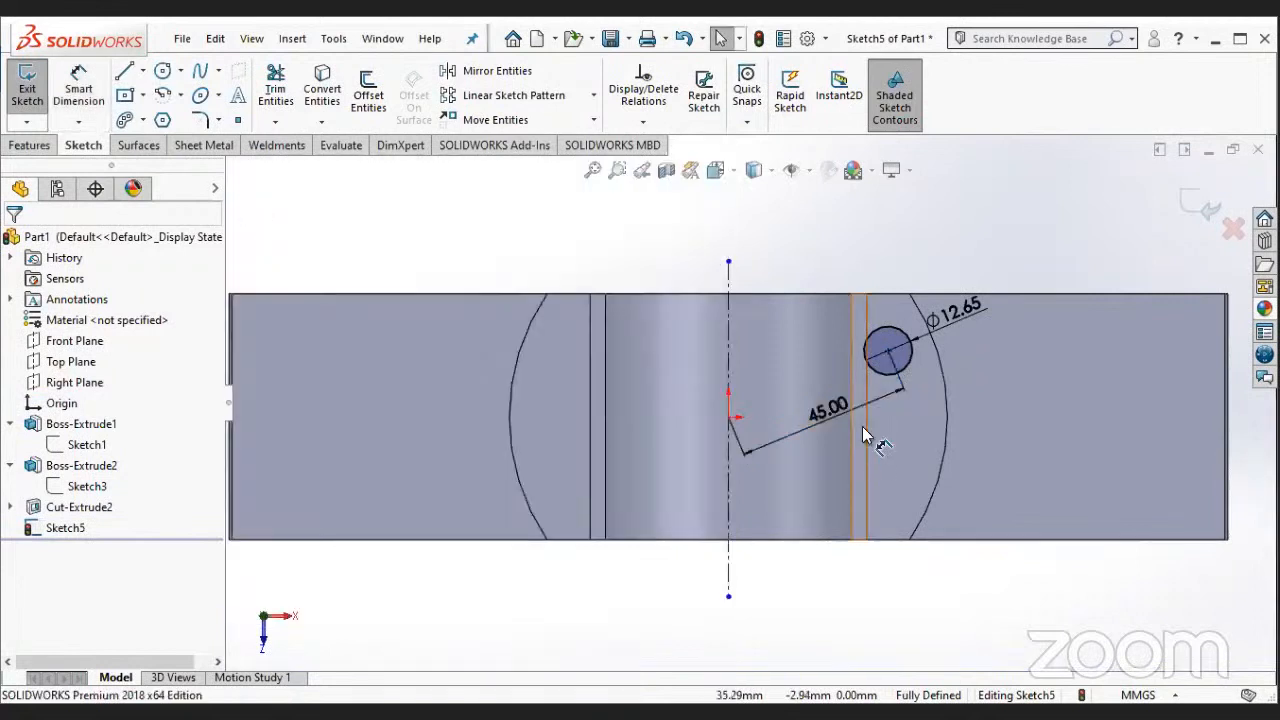
- Delete the vertical relation attached to the circle's center
left_click(886, 348)
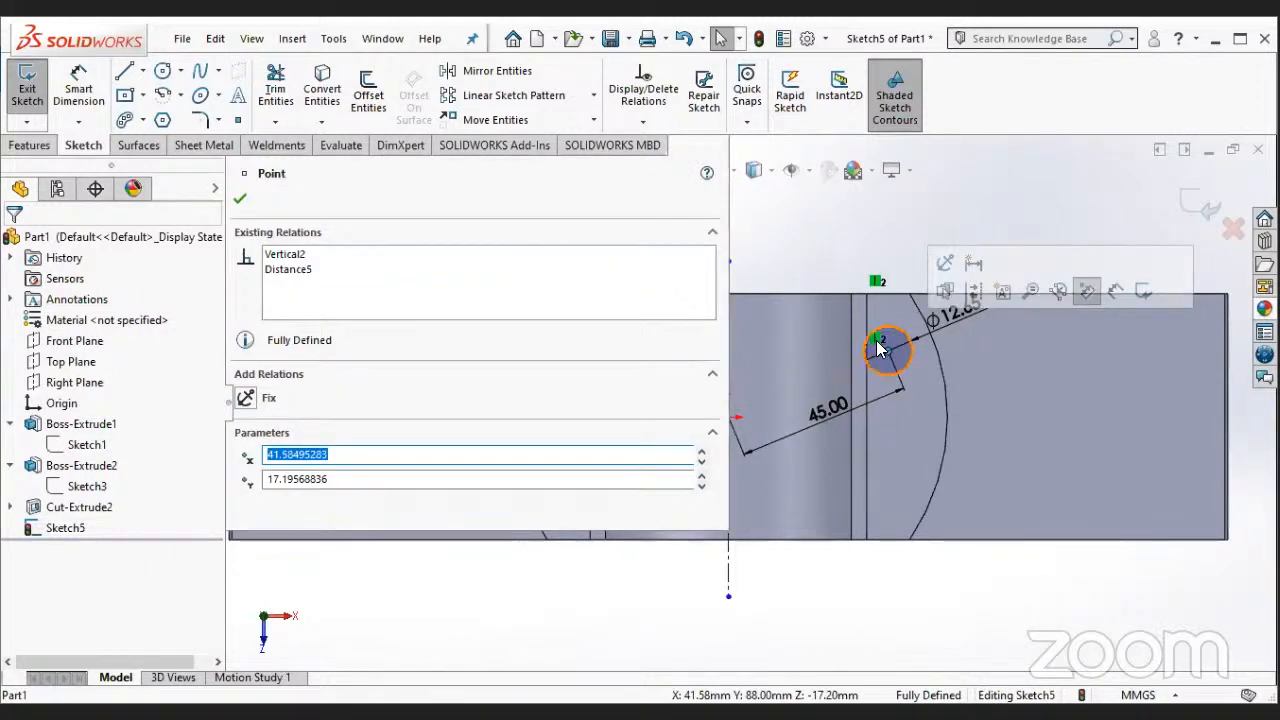
right_click(883, 343)
left_click(934, 586)
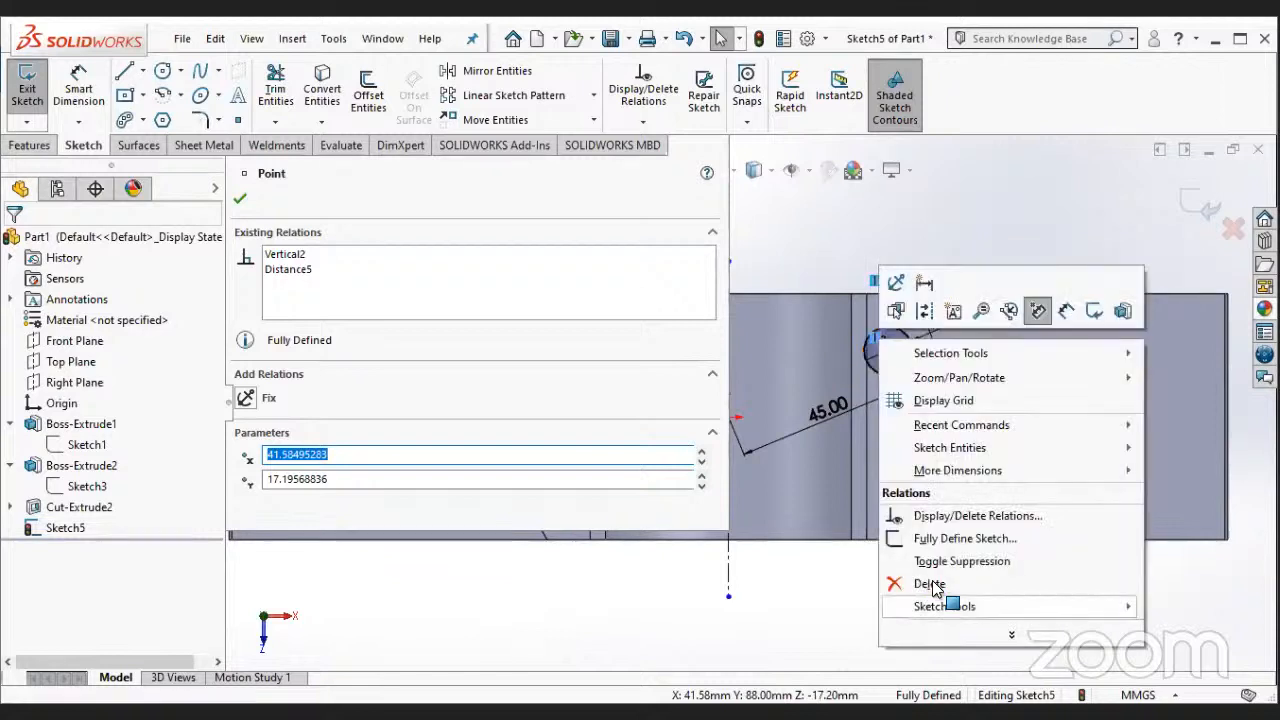
key("Escape")
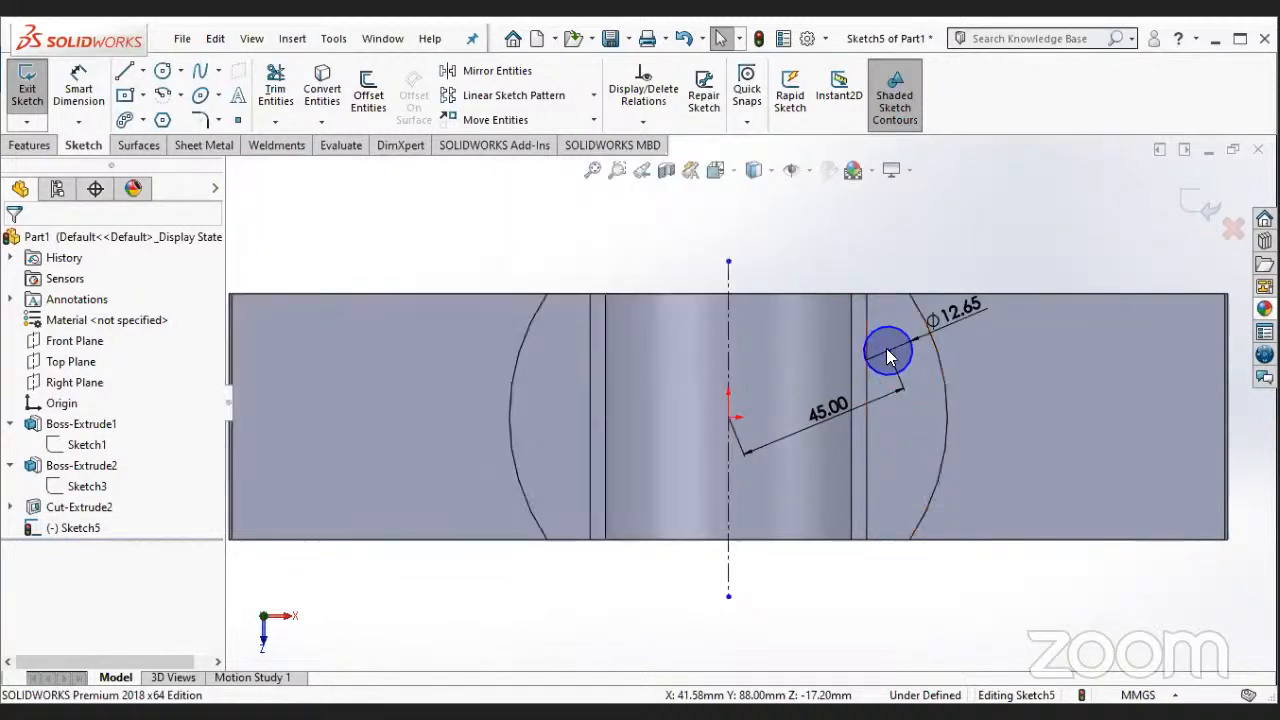
- Add a horizontal relation between the circle's center and the origin
left_click(887, 350)
left_click(722, 422)
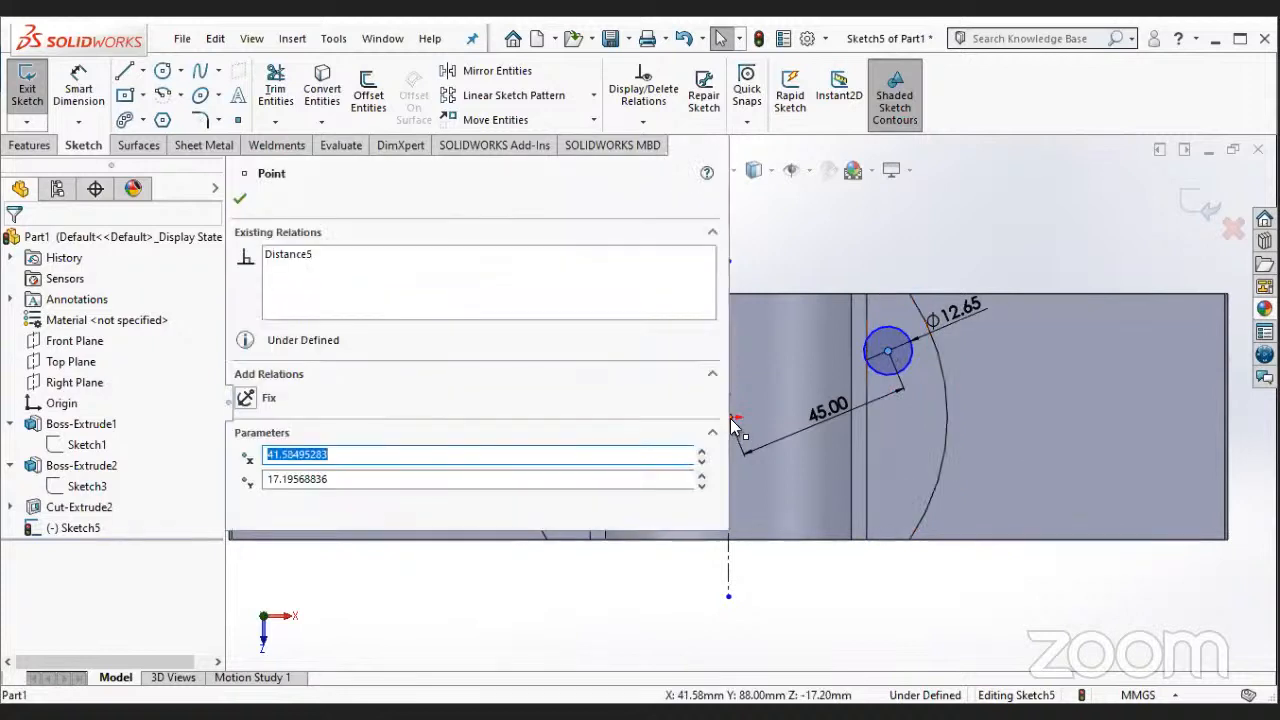
scroll(733, 420, "up", 1)
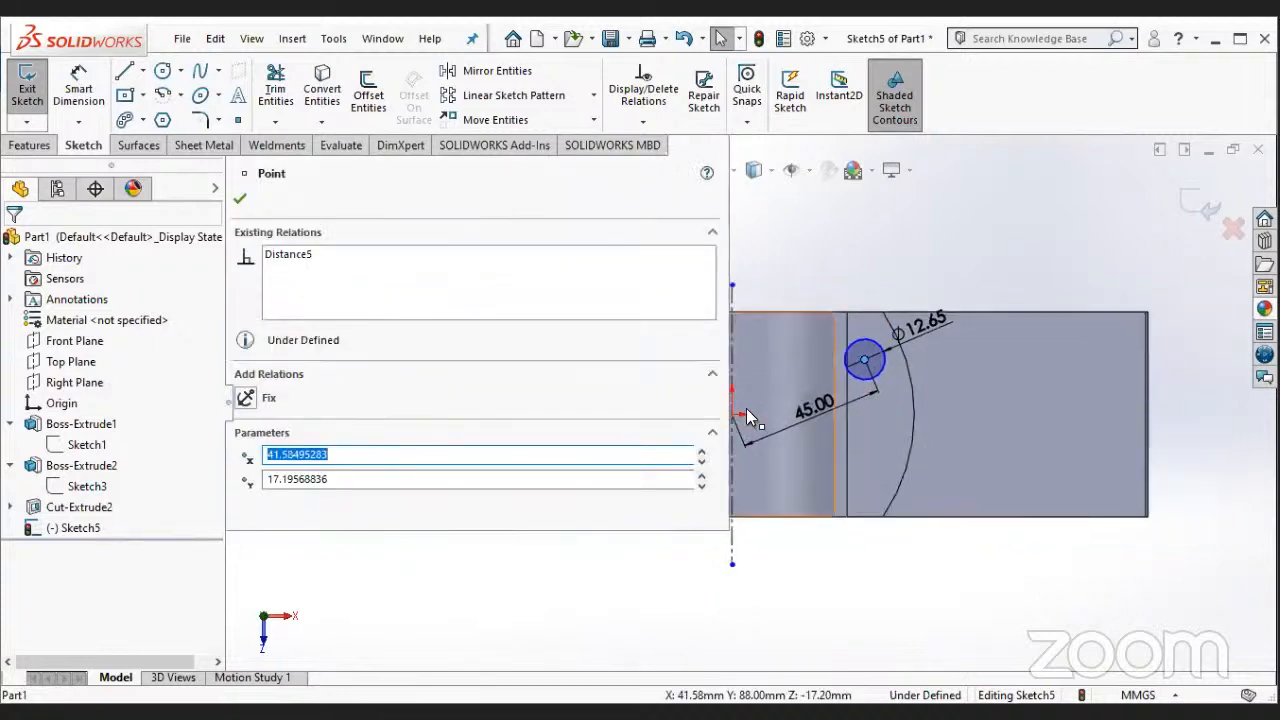
left_click(733, 415, "ctrl")
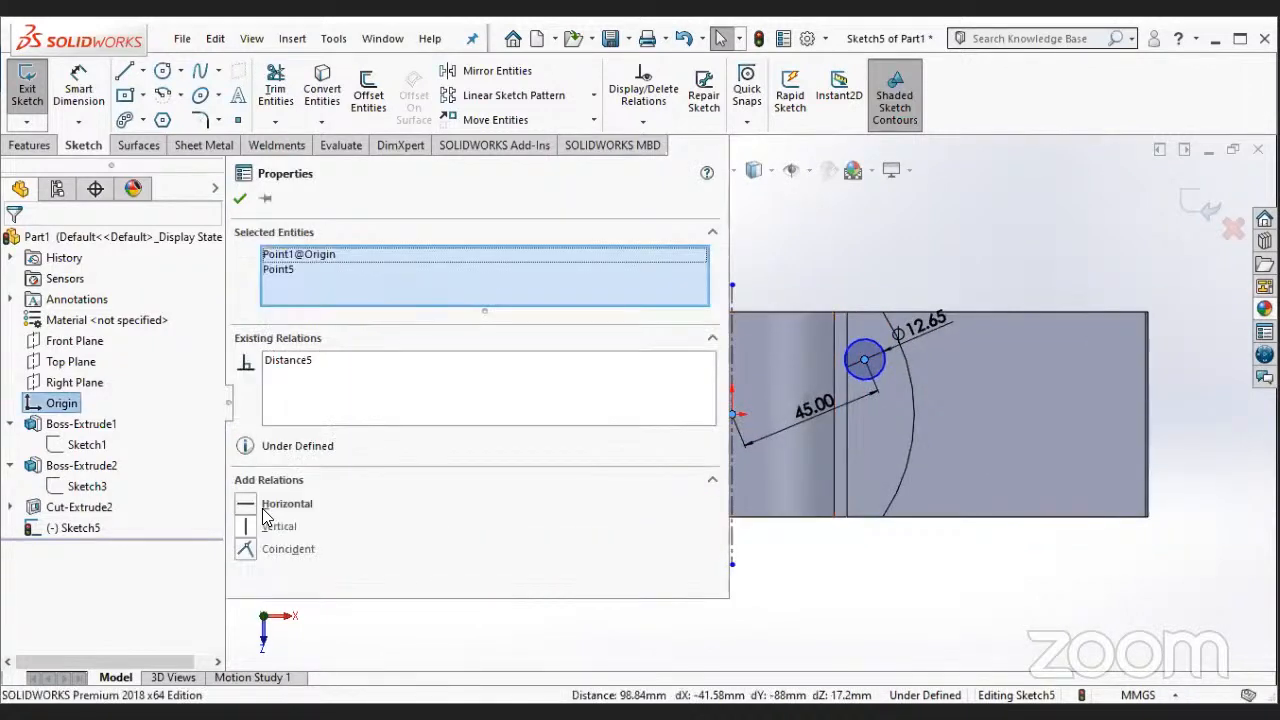
left_click(285, 504)
left_click(240, 201)
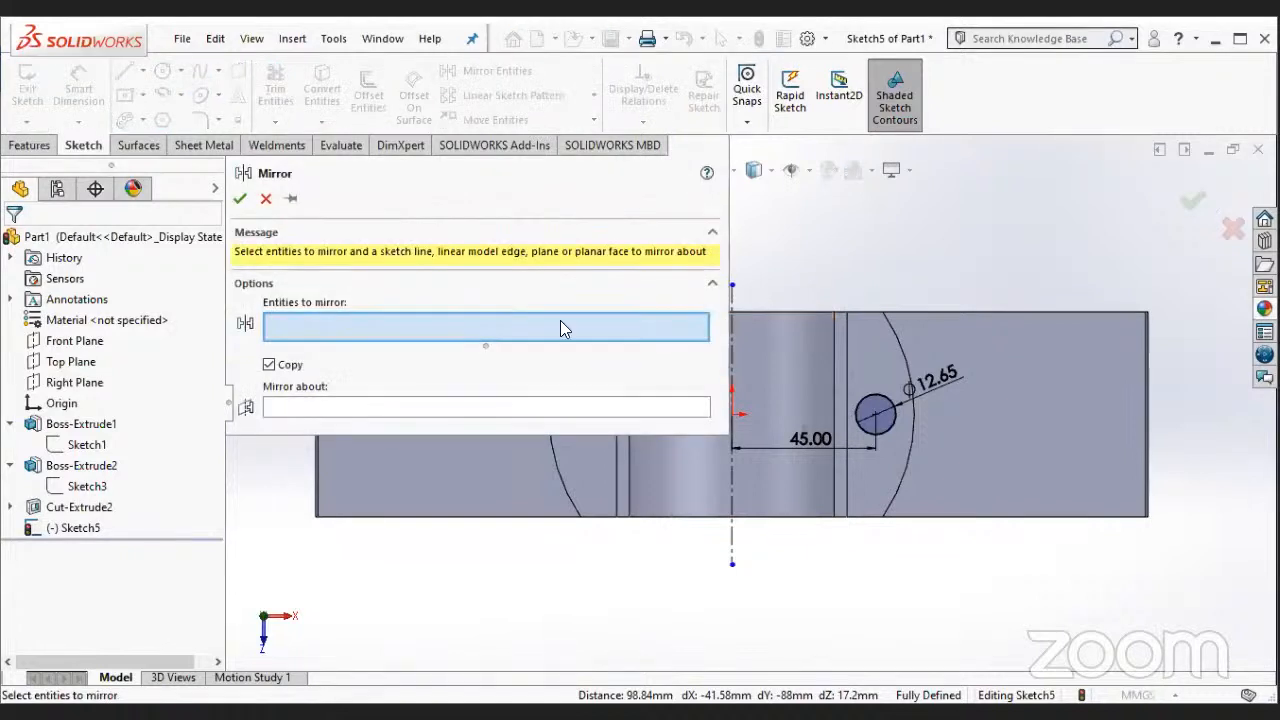
- Mirror the 12.65 mm circle about the vertical centerline
left_click(920, 462)
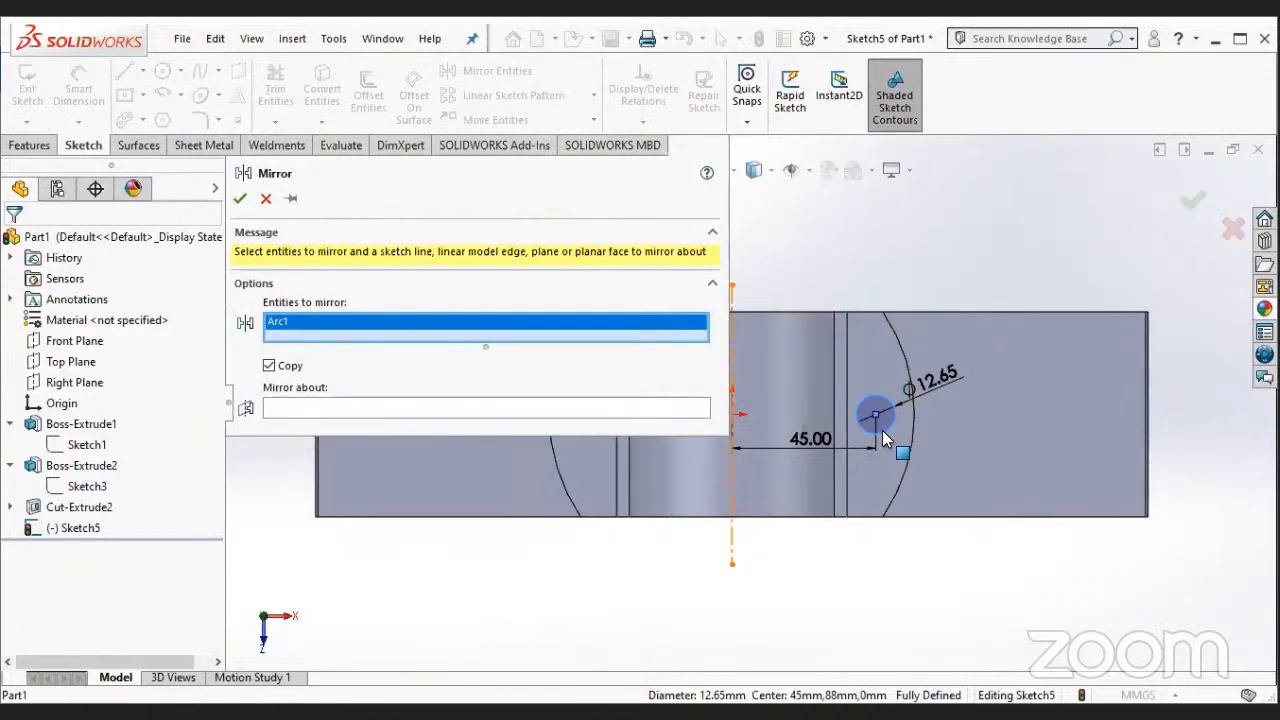
left_click(732, 478)
left_click(244, 197)
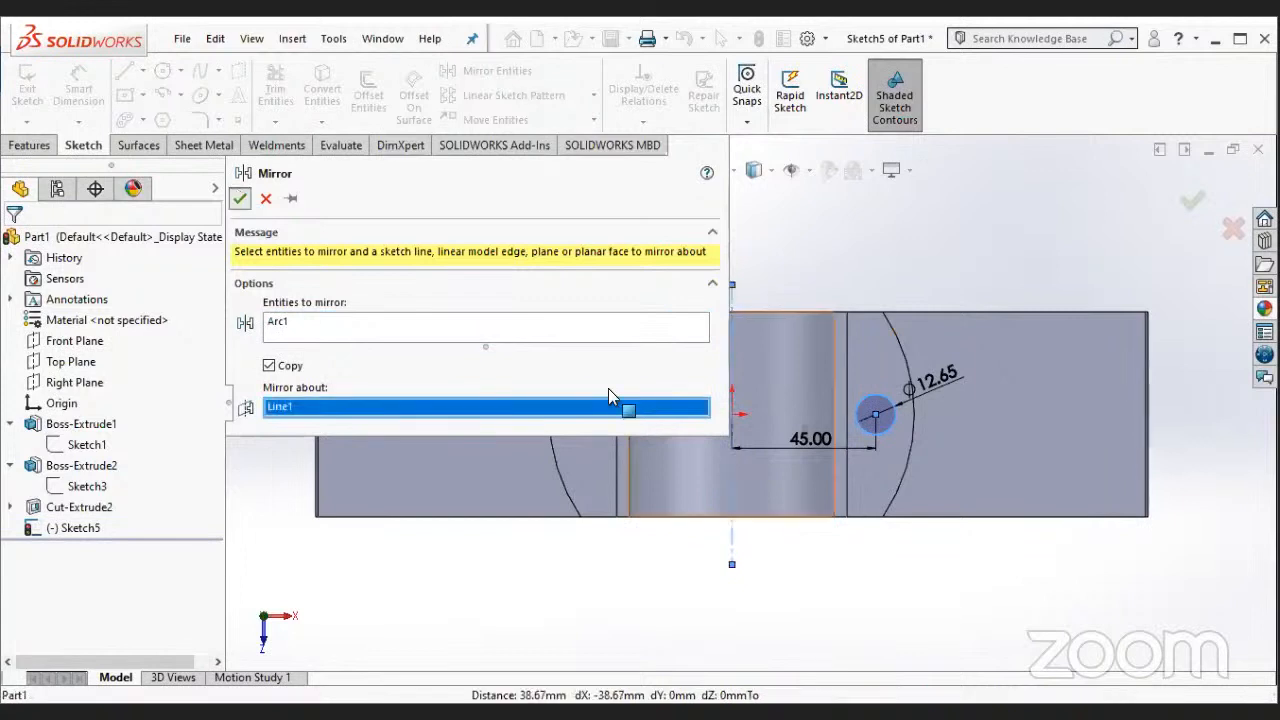
- Extrude-cut both circles through the boss and the base block
left_click(29, 145)
left_click(271, 94)
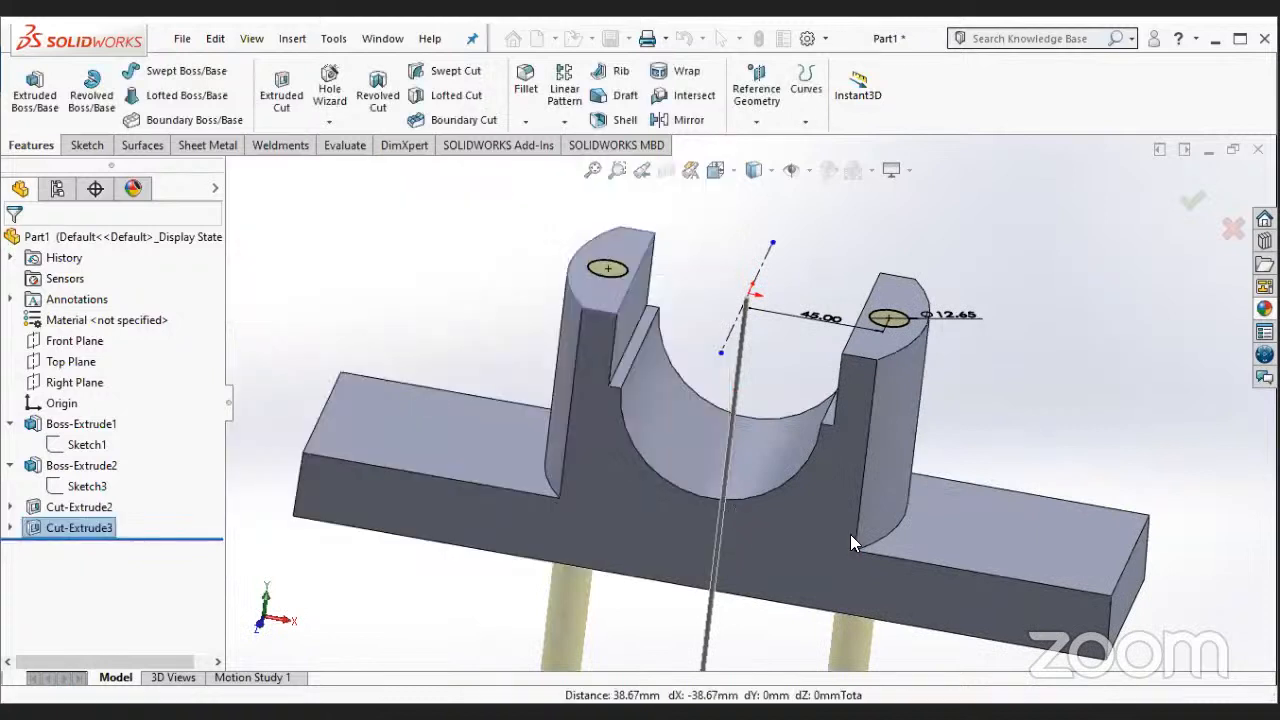
scroll(664, 554, "up", 3)
- Start a sketch on the underside of the base block and view it normal to the sketch plane
middle_click_drag(700, 669, 795, 354)
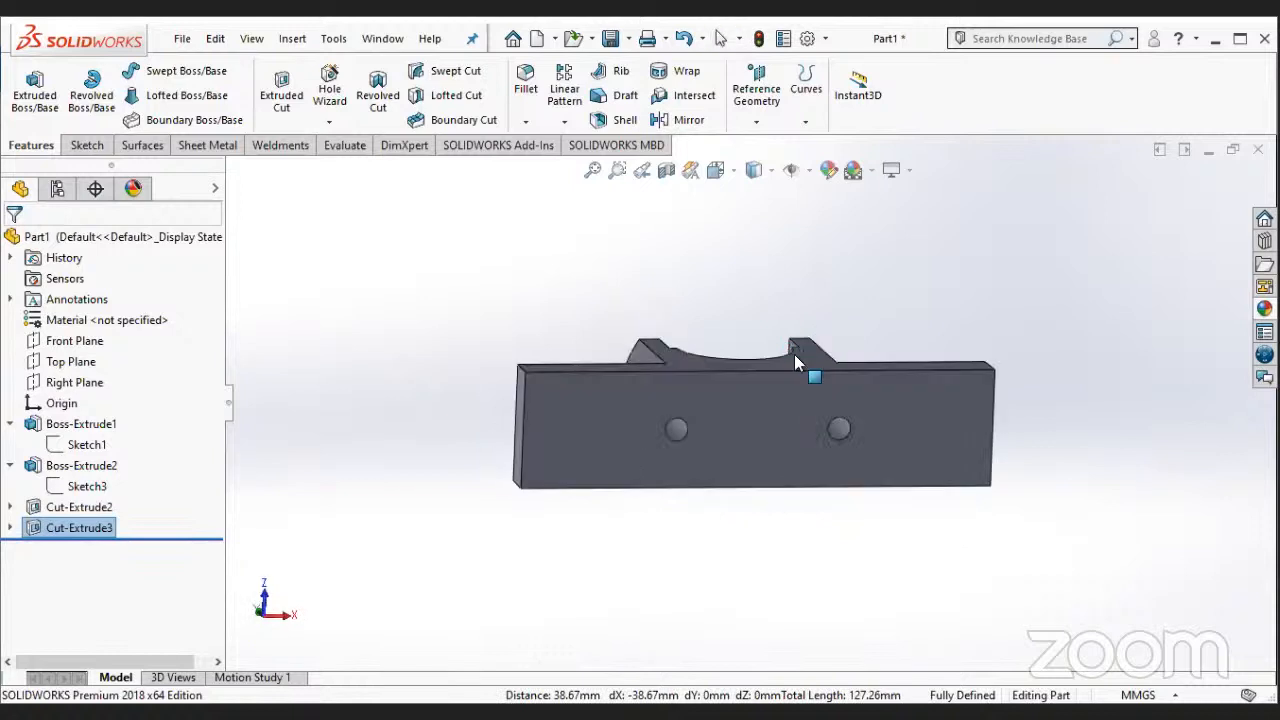
left_click(736, 450)
left_click(853, 668)
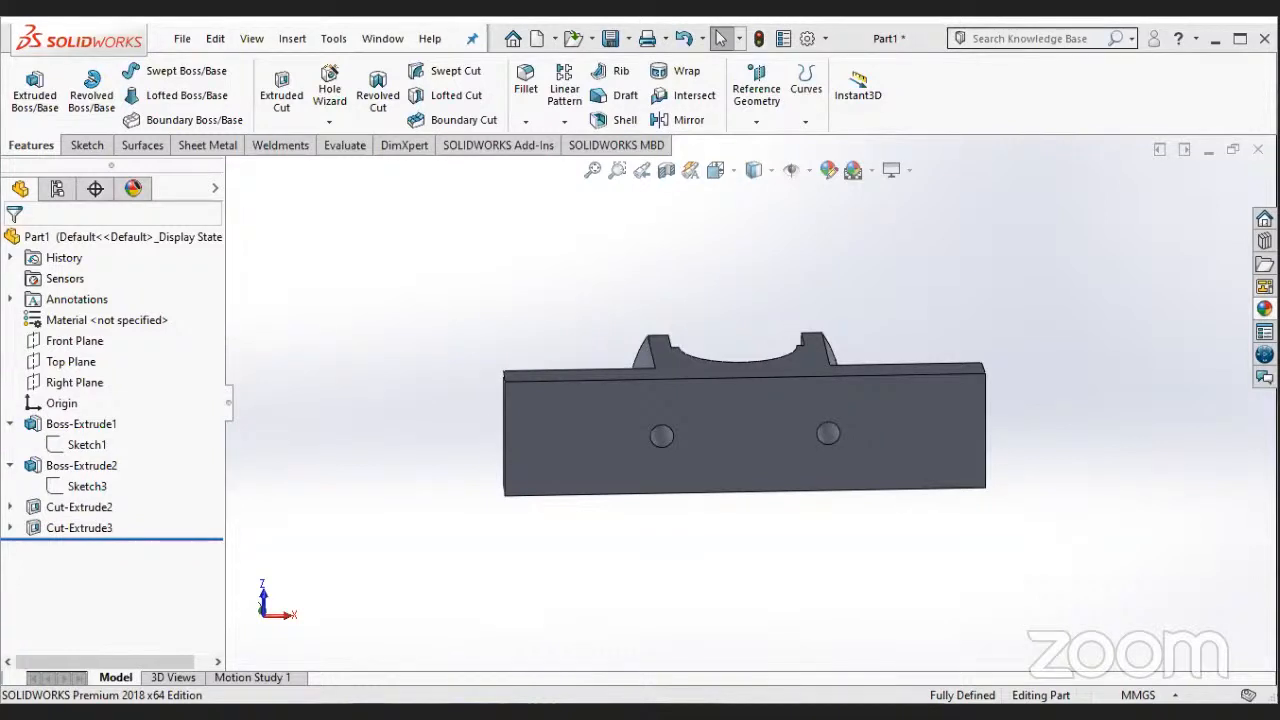
left_click(730, 447)
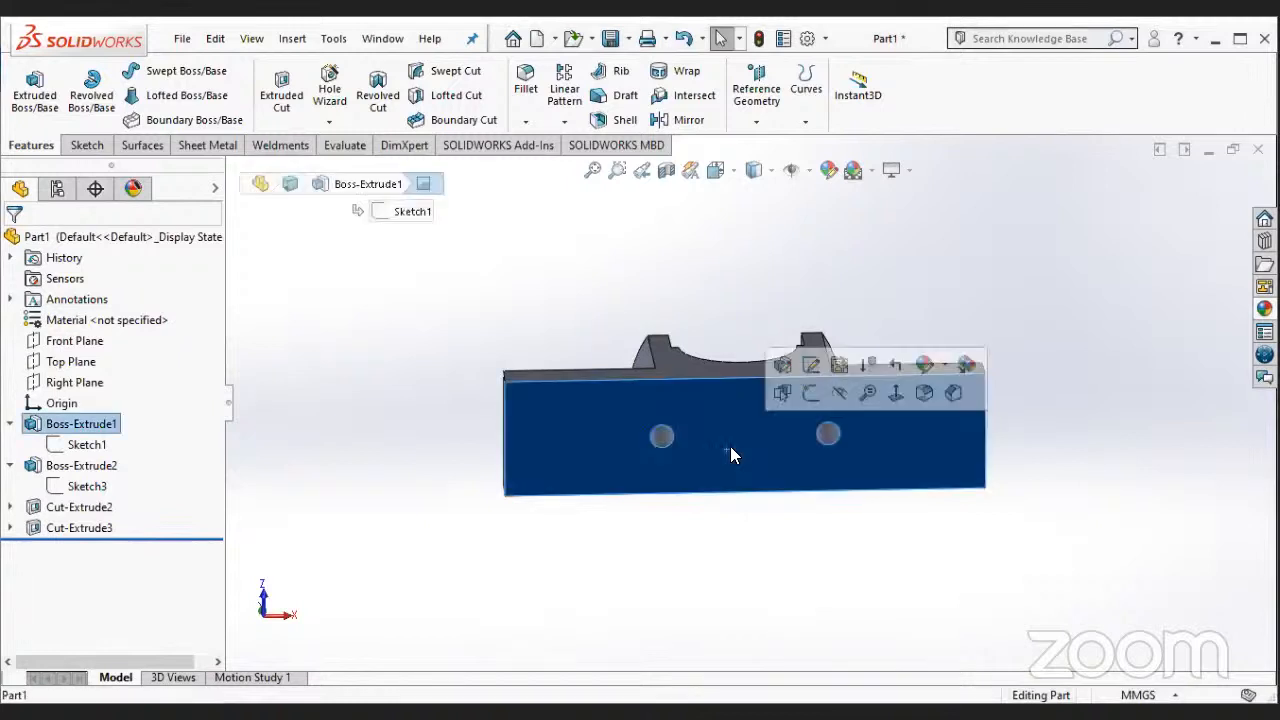
left_click(808, 395)
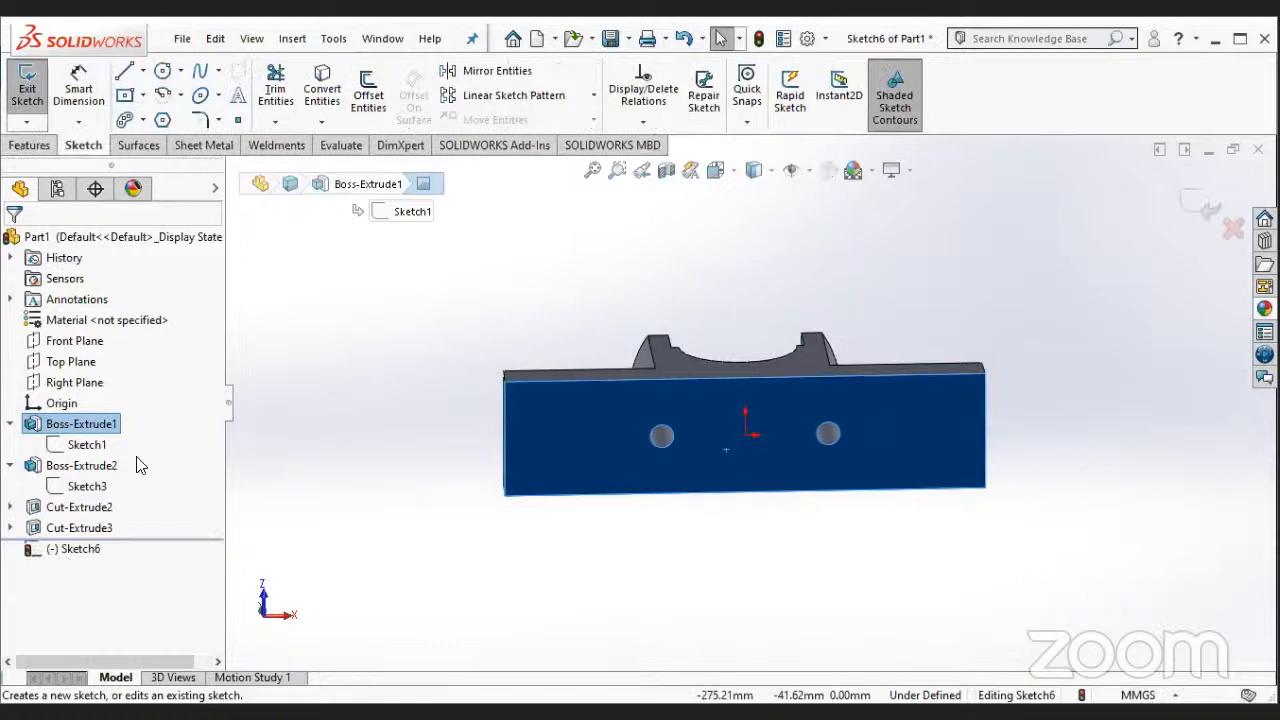
right_click(70, 549)
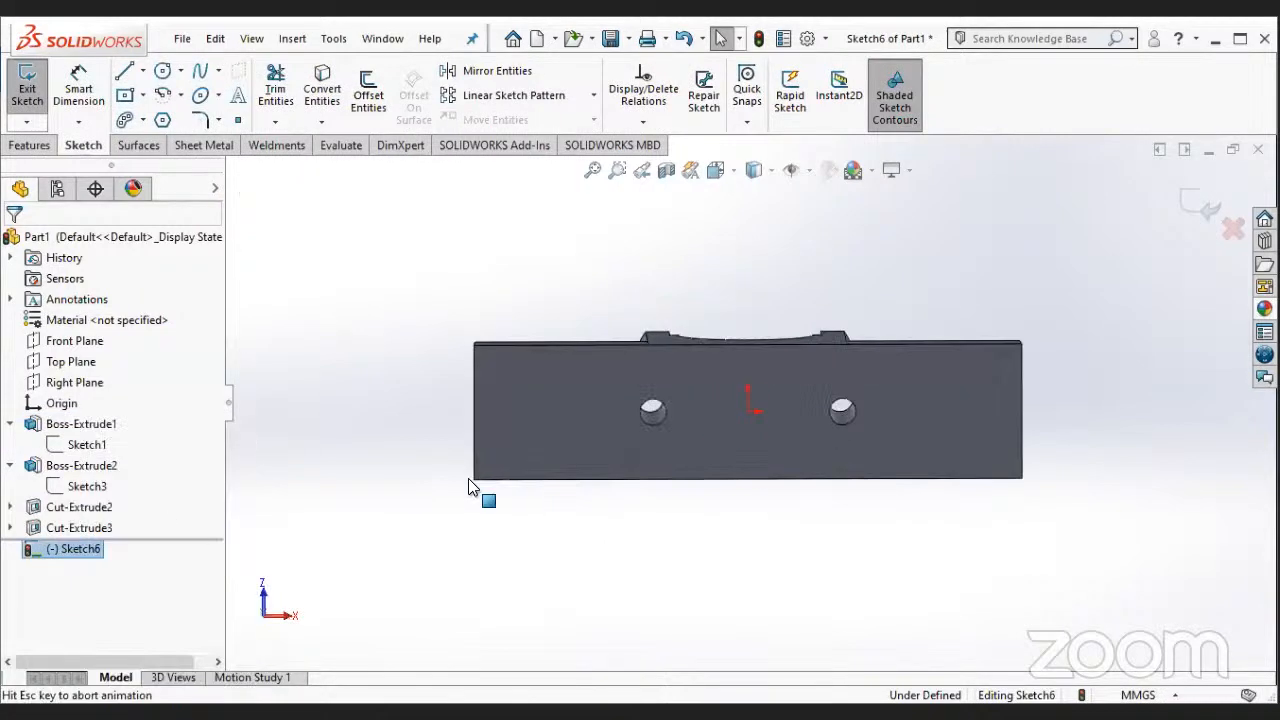
scroll(812, 398, "down", 2)
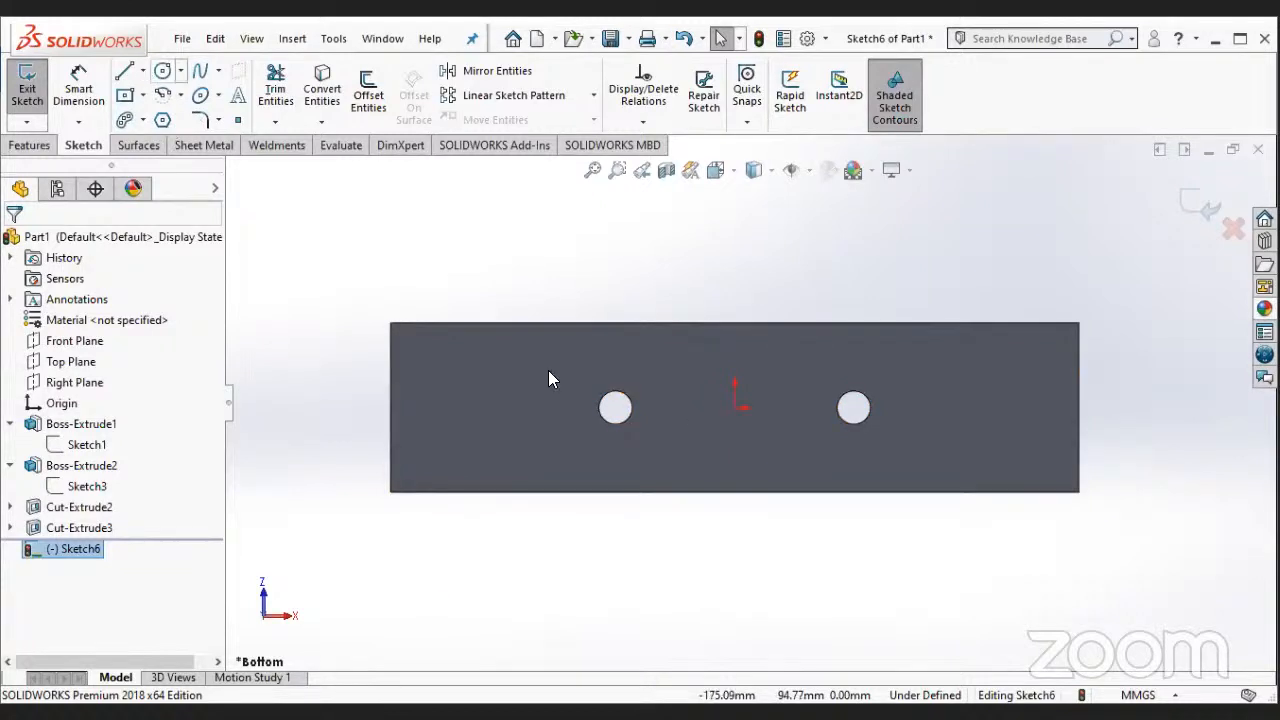
- Draw a vertical construction line through the origin, extending past both long edges of the underside
key("l")
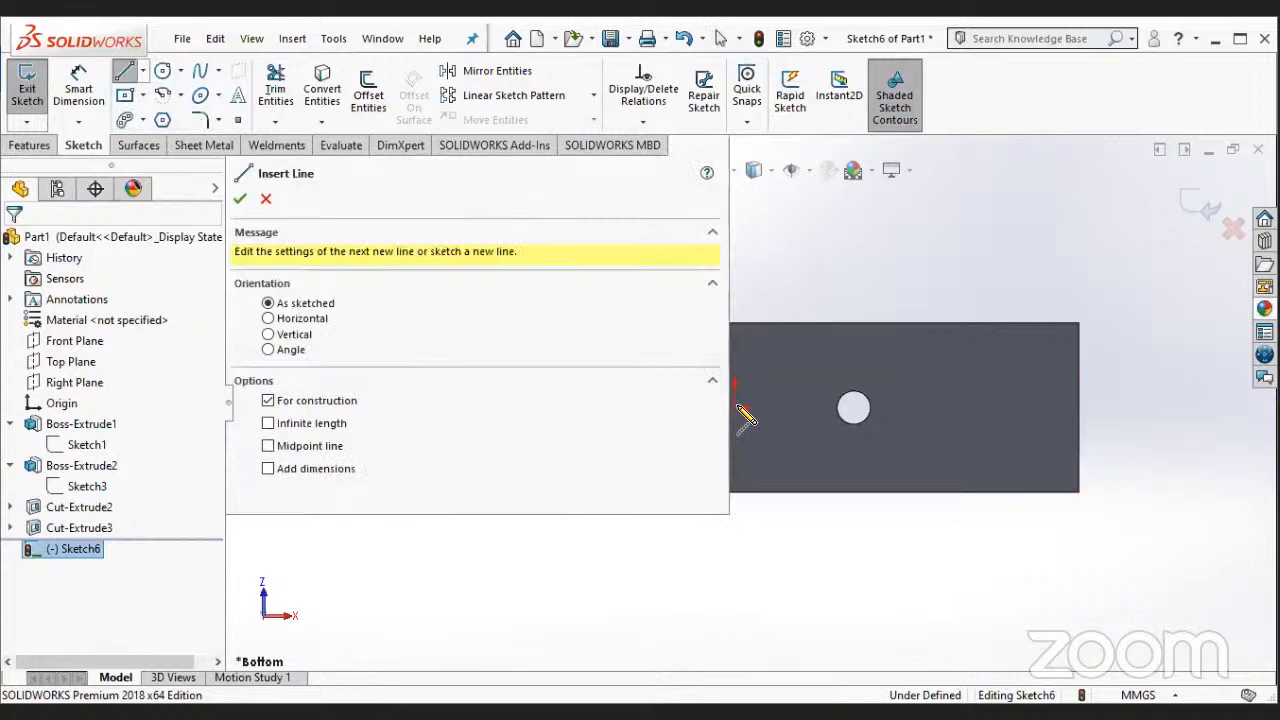
scroll(743, 417, "up", 2)
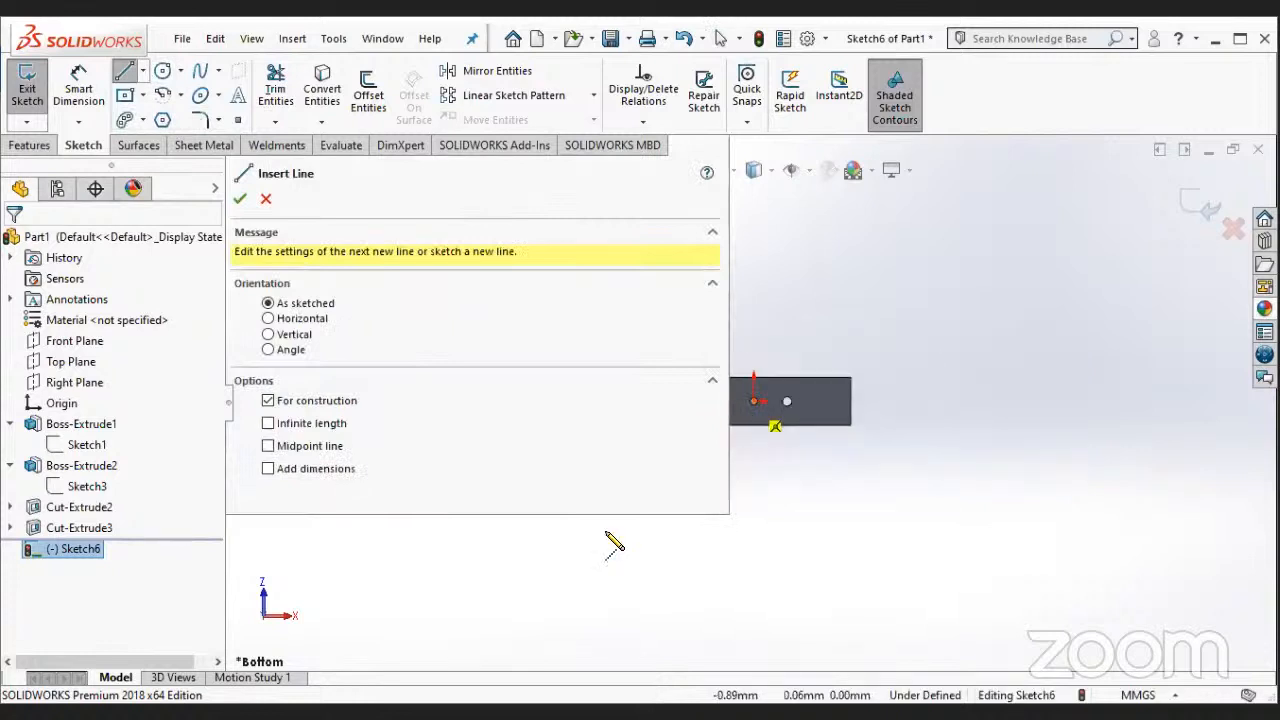
scroll(606, 537, "down", 3)
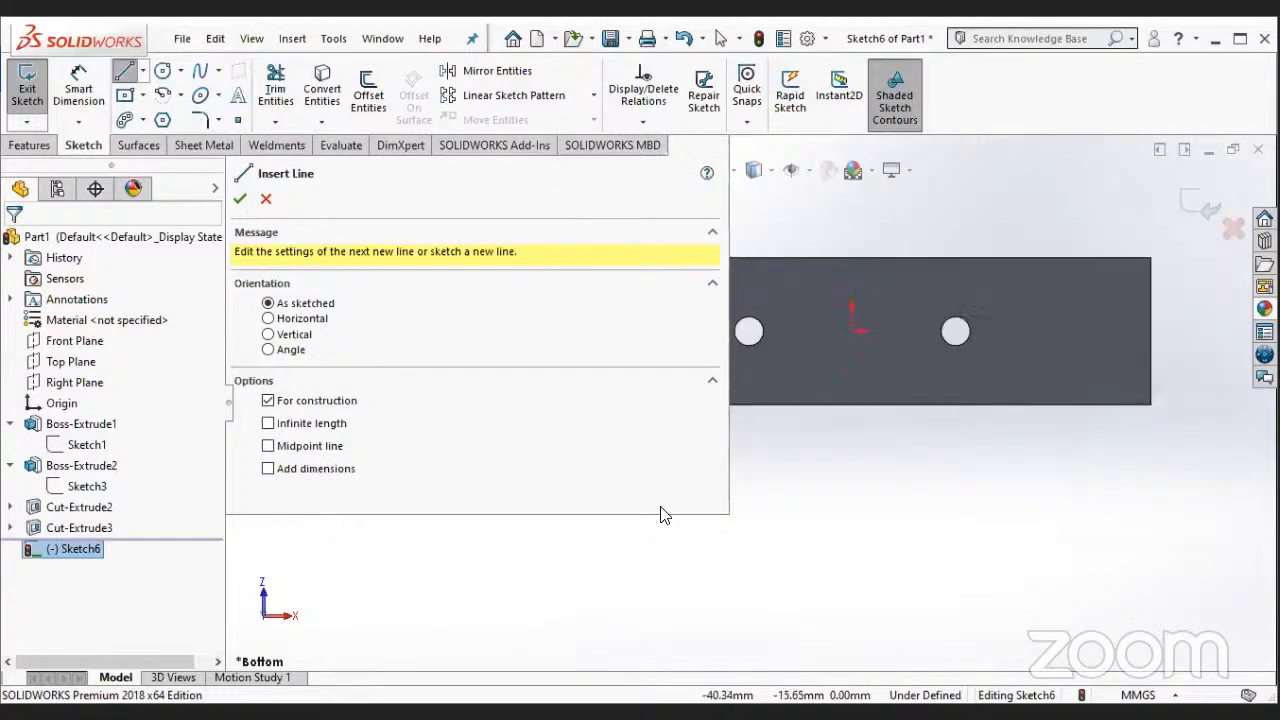
scroll(665, 512, "up", 2)
scroll(794, 320, "down", 3)
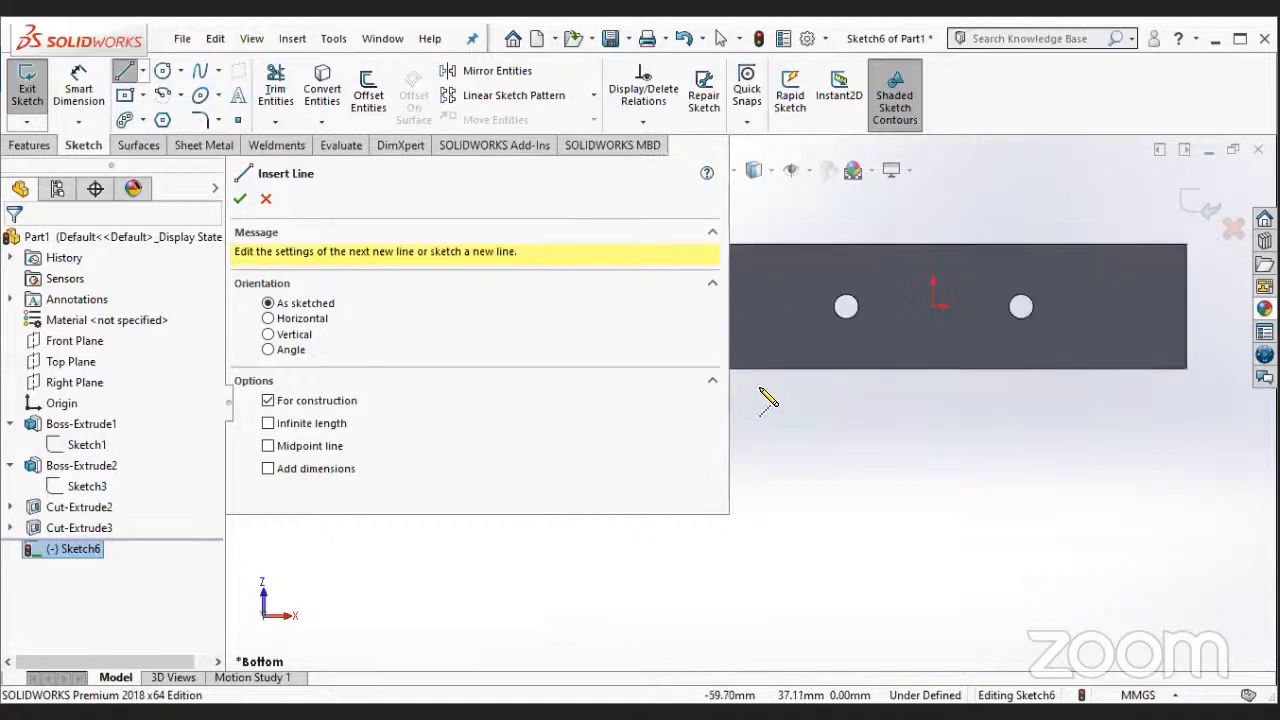
scroll(820, 357, "up", 3)
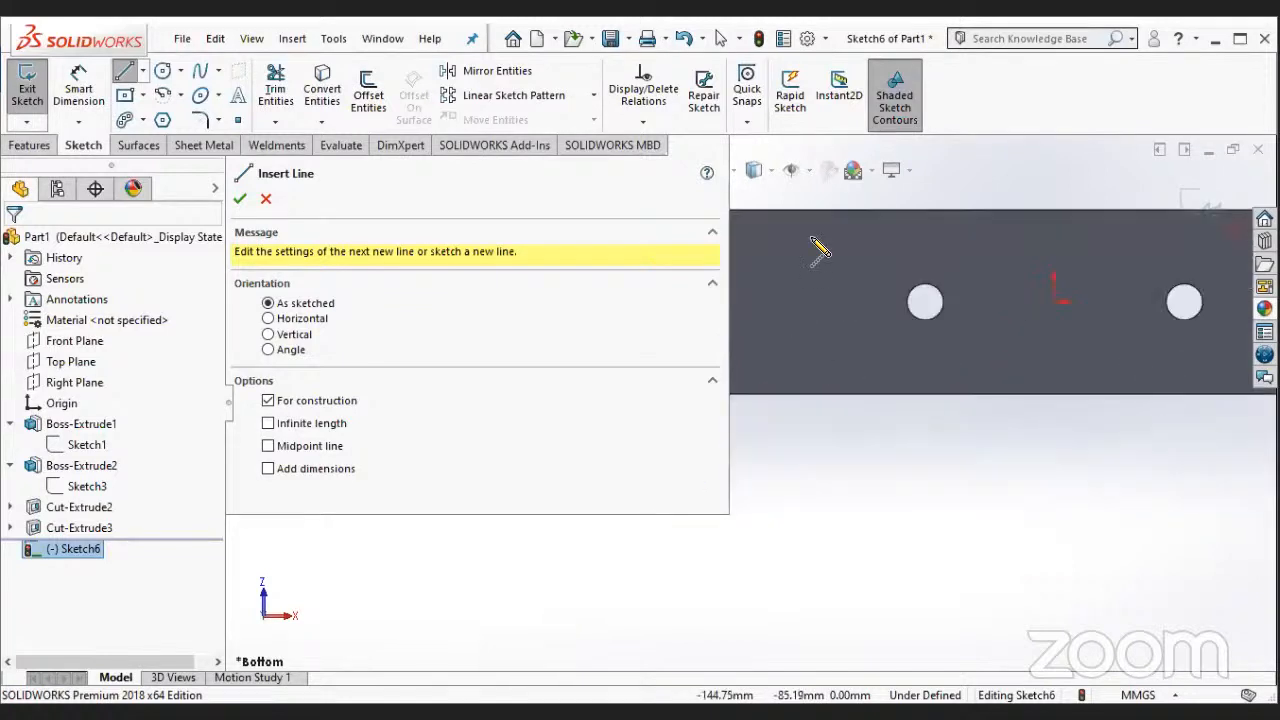
scroll(858, 352, "down", 1)
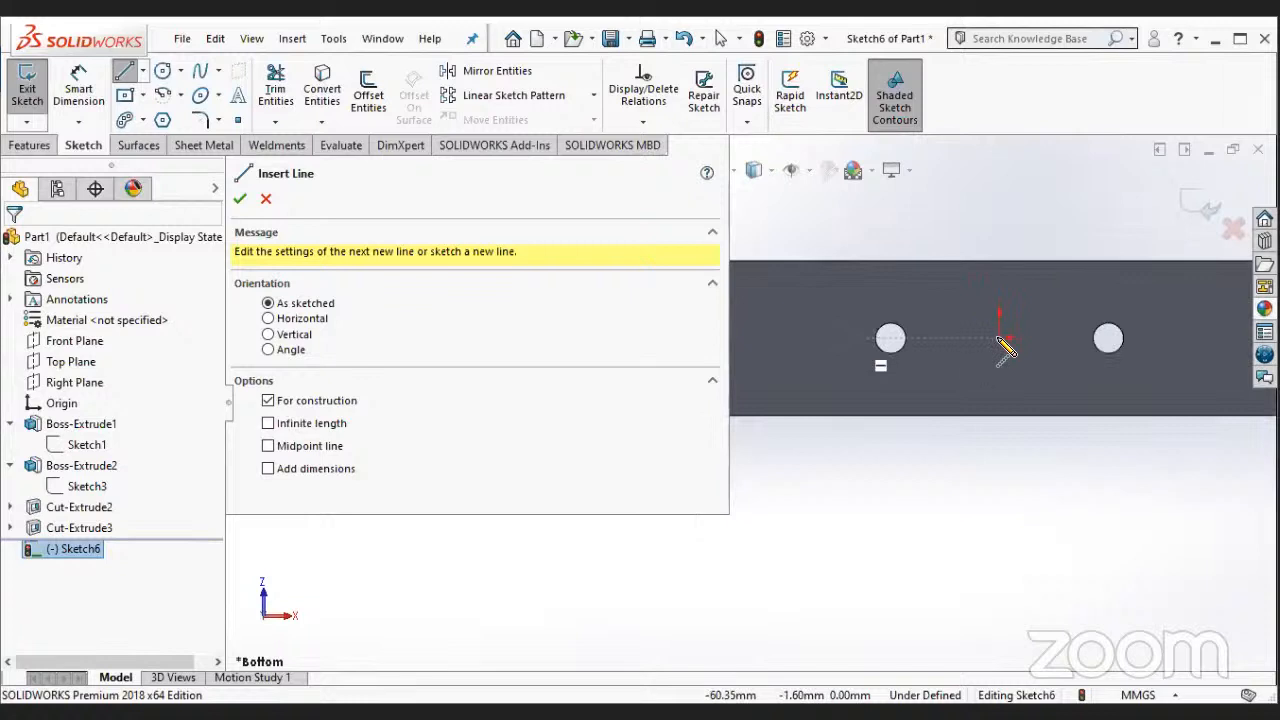
left_click(999, 339)
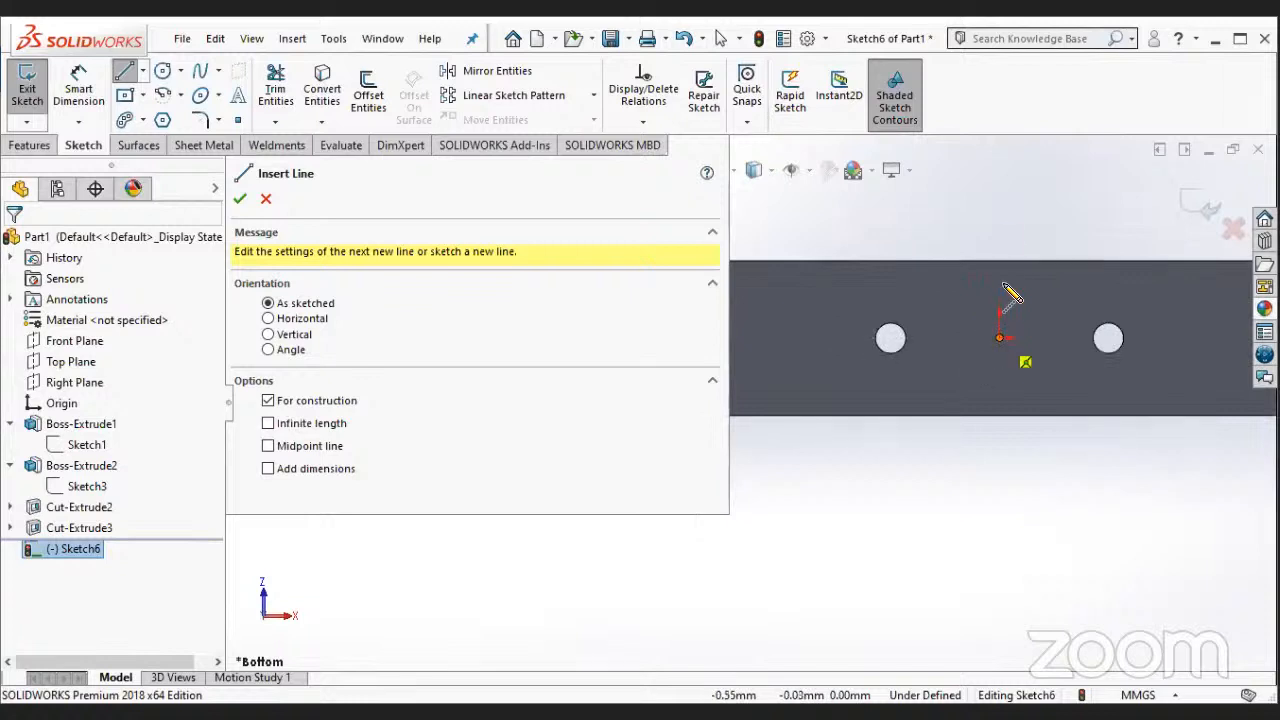
left_click(1002, 234)
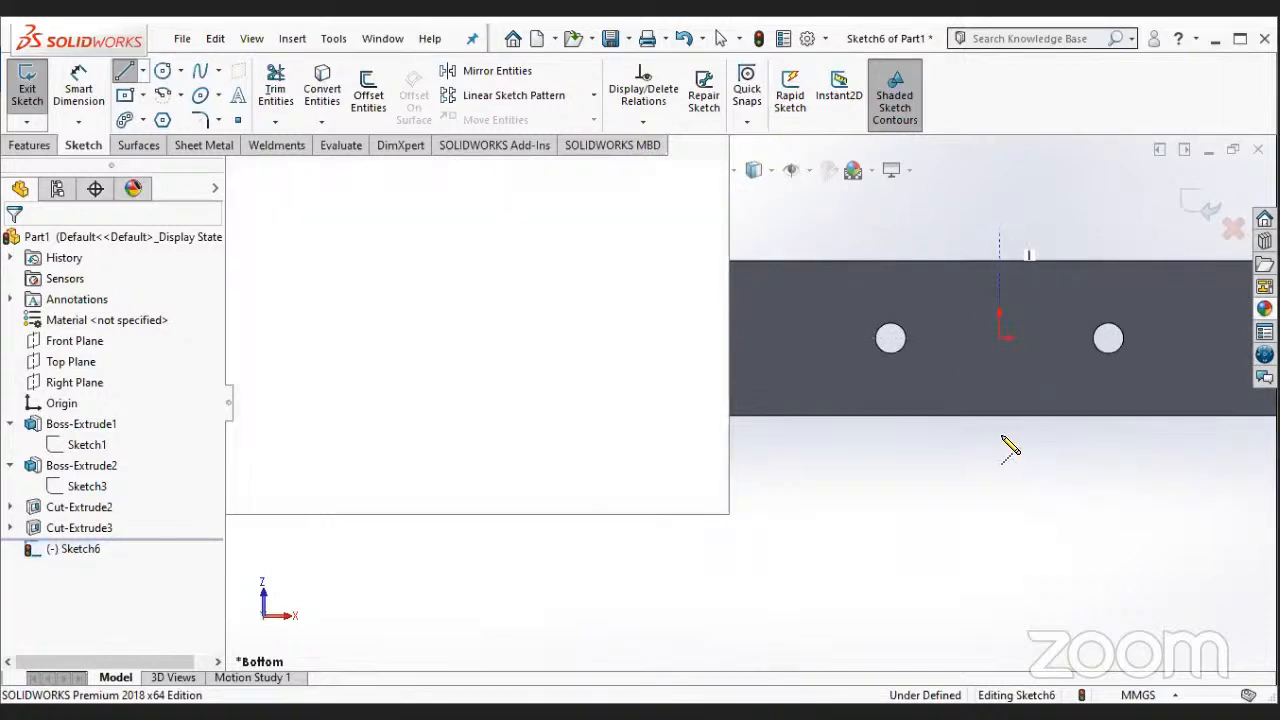
left_click(1000, 434)
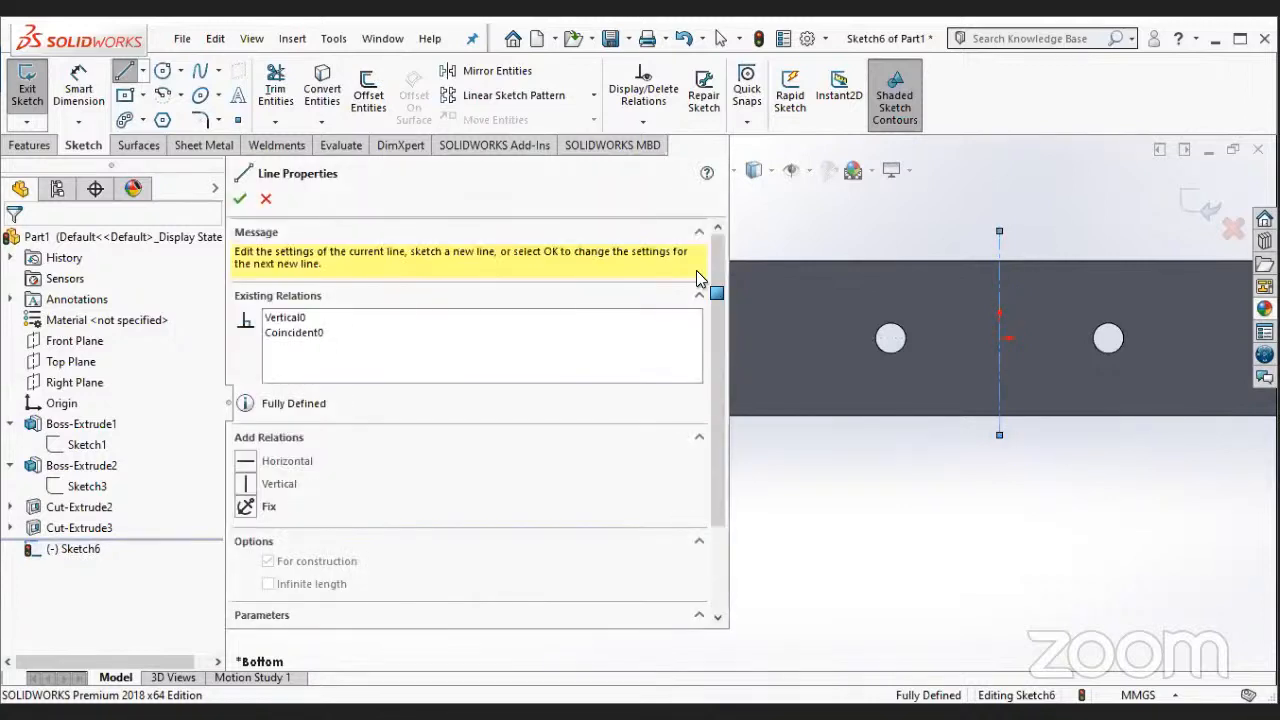
key("Escape")
- Draw a horizontal construction line about 134 mm long from the origin past the block's left short edge
scroll(642, 308, "down", 2)
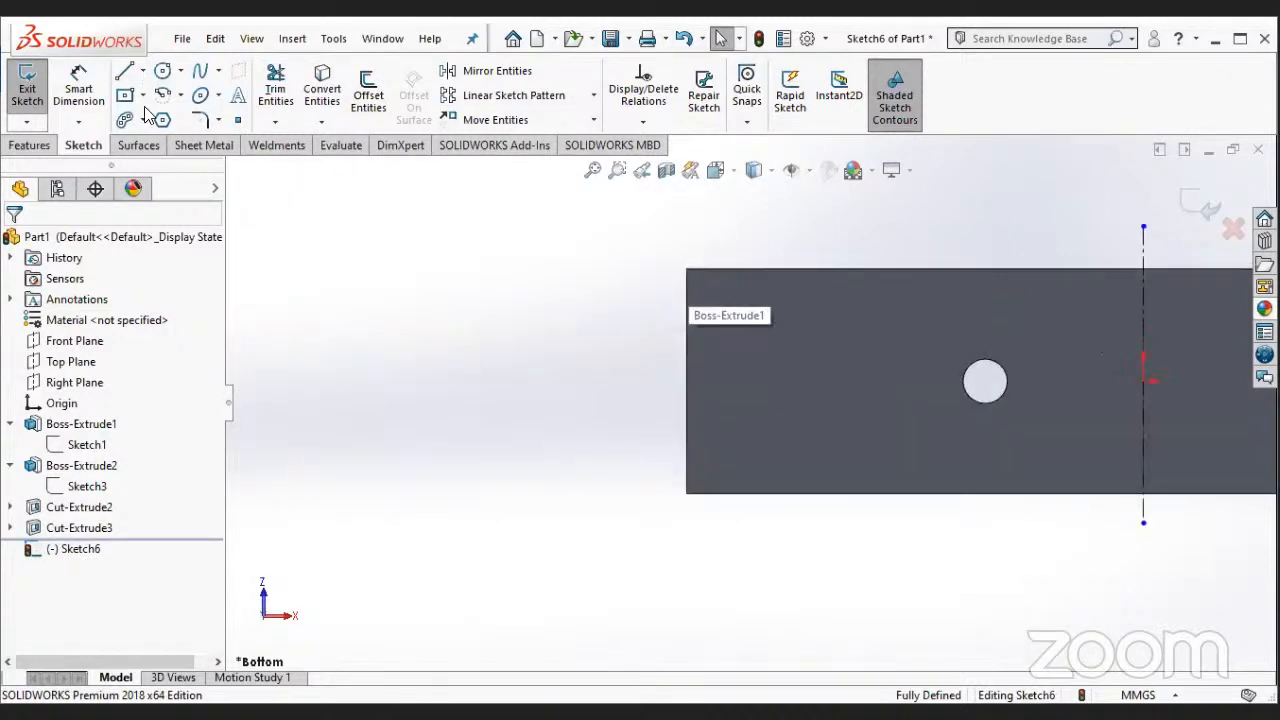
key("l")
left_click(1143, 381)
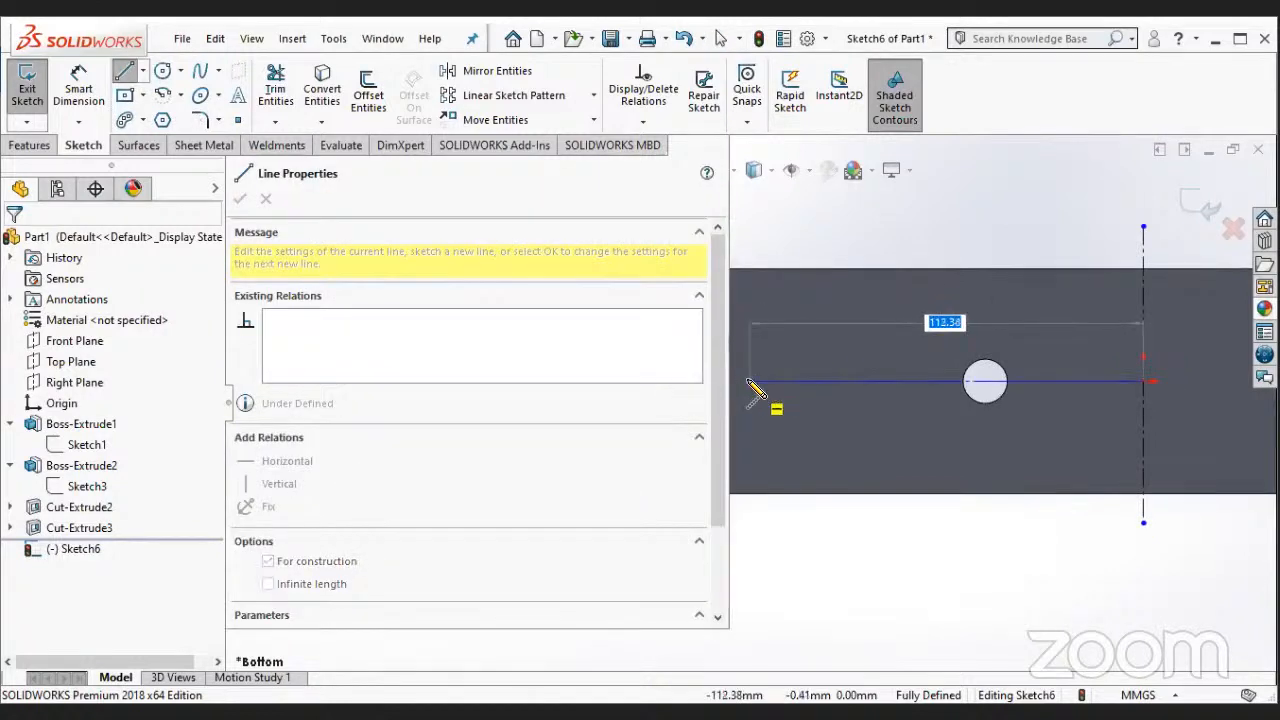
left_click(749, 381)
key("Escape")
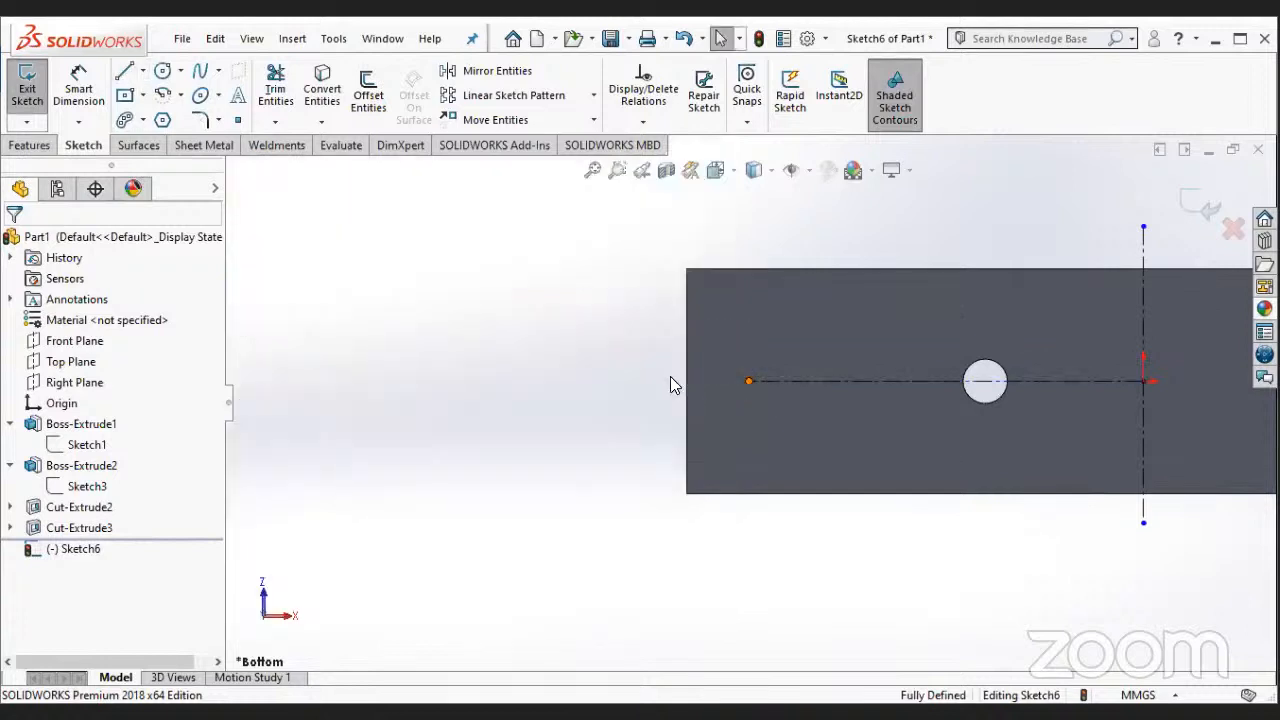
left_click_drag(749, 381, 671, 378)
left_click(907, 531)
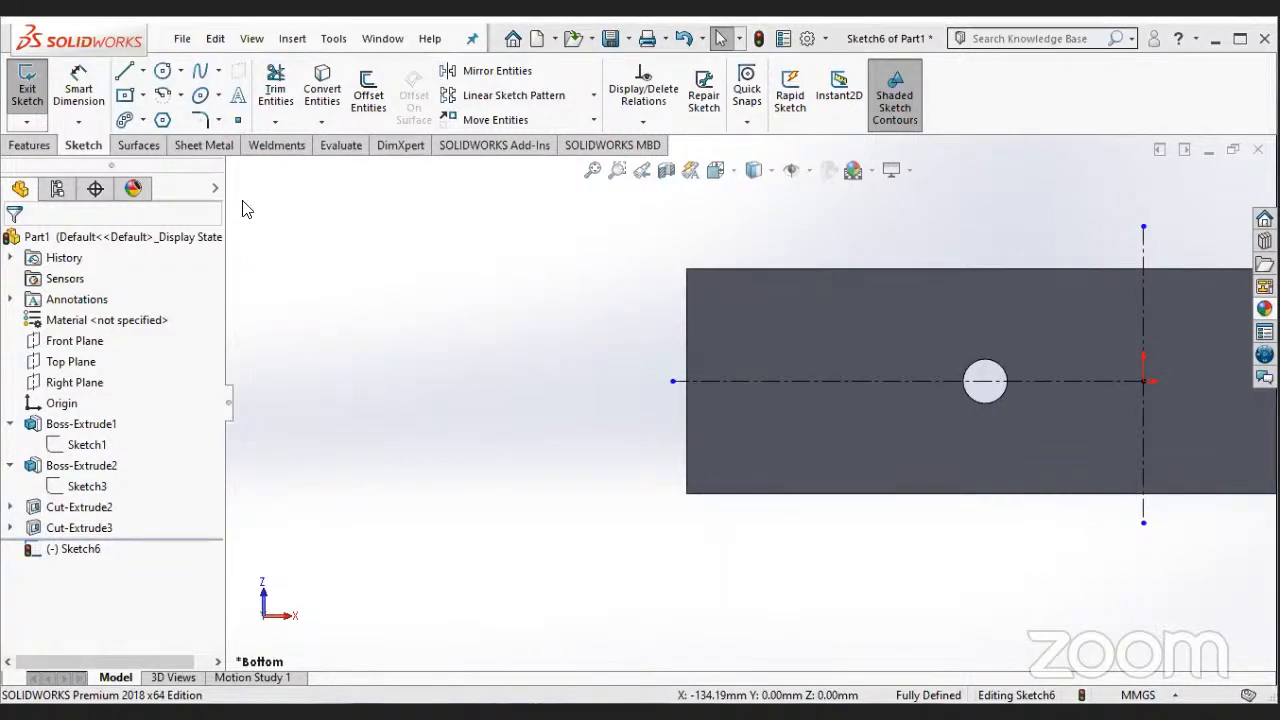
left_click(143, 95)
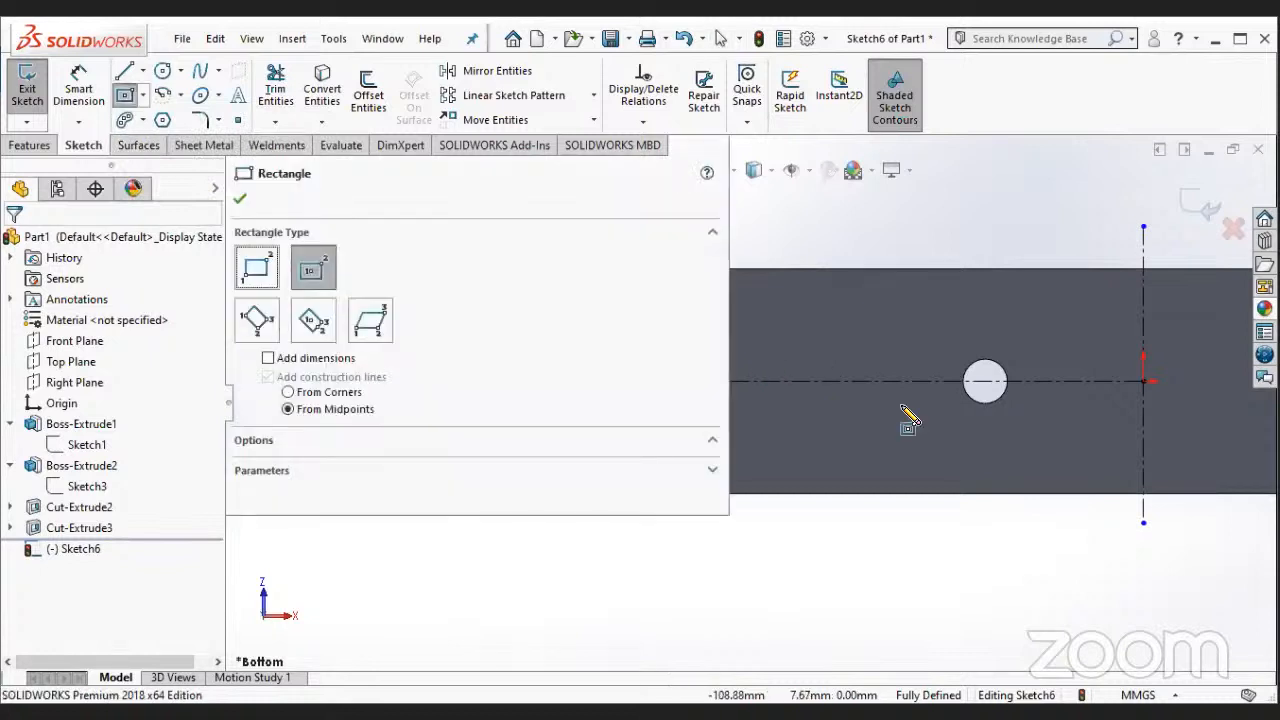
left_click(766, 333)
left_click(1095, 434)
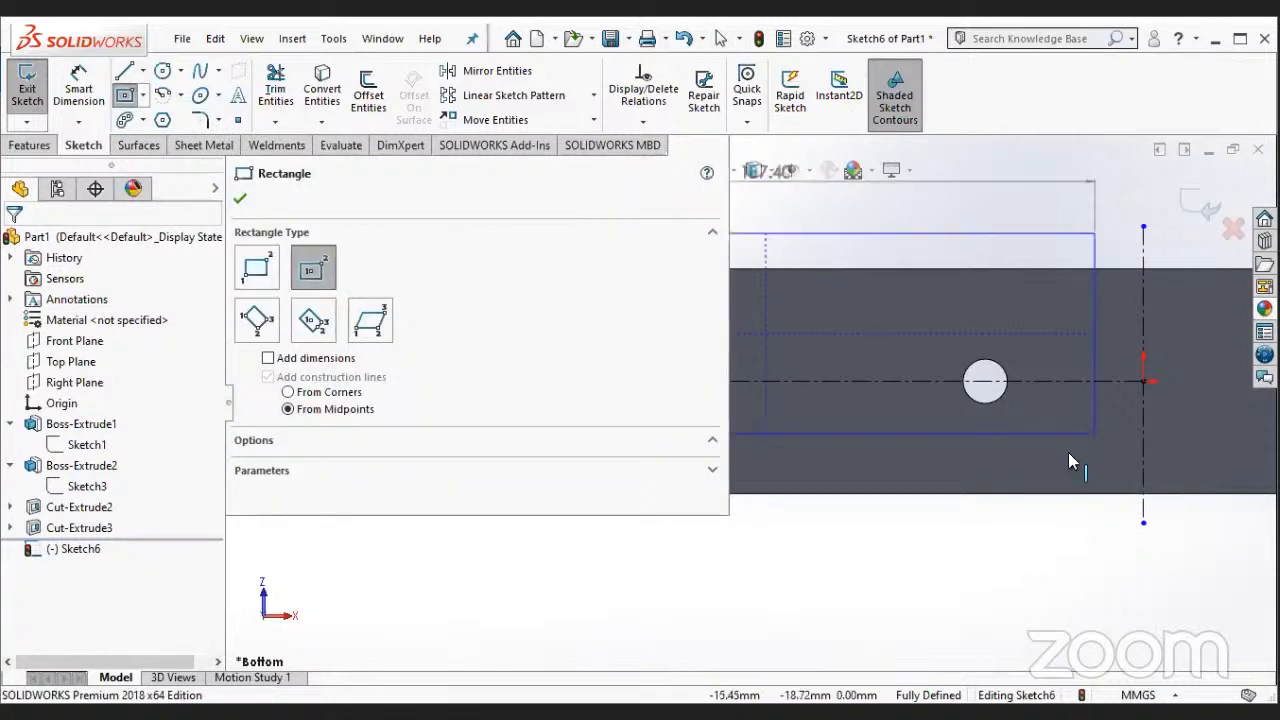
left_click(1068, 452)
key("Escape")
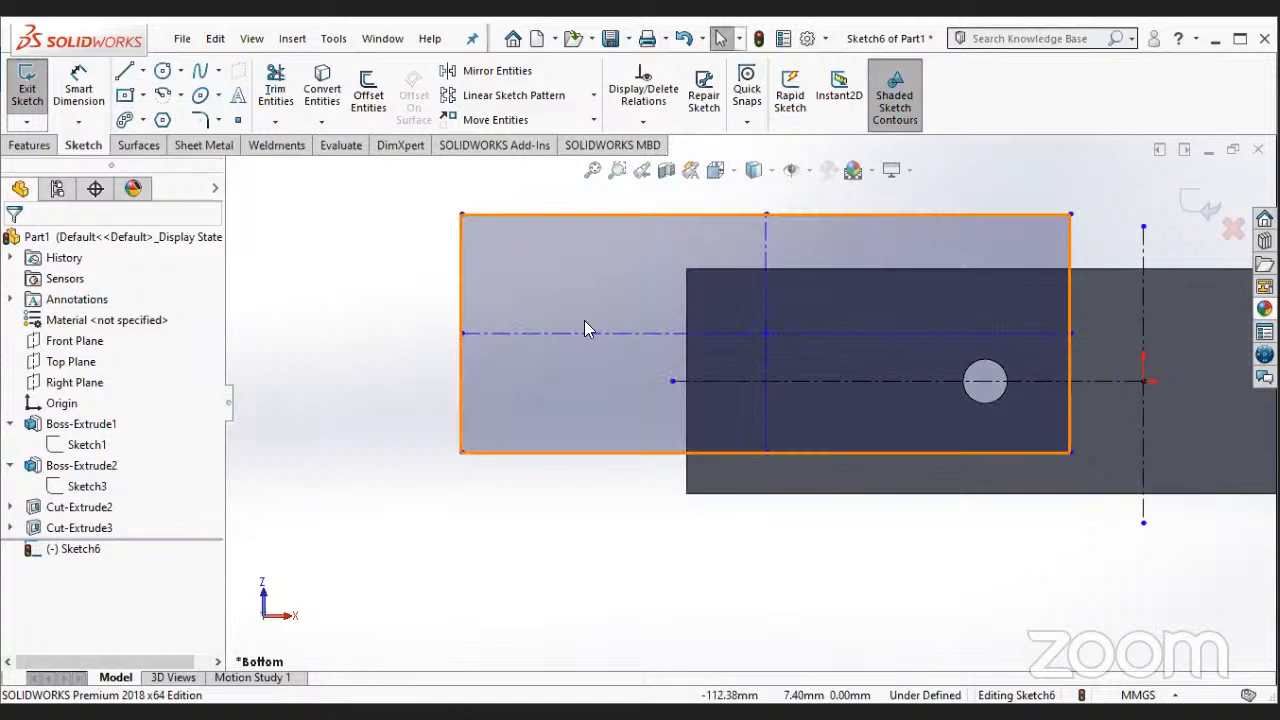
key("Delete")
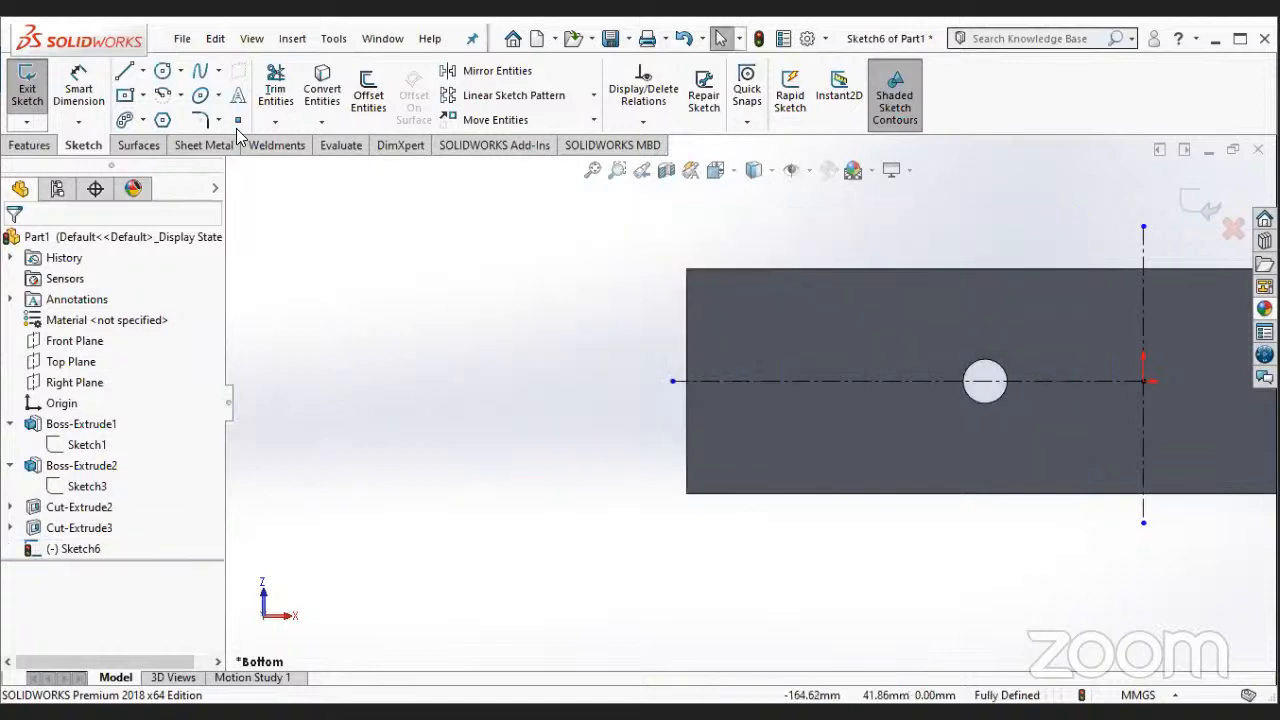
- Draw a corner rectangle about 91 mm by 22 mm around the left hole, straddling the horizontal construction line
left_click(128, 96)
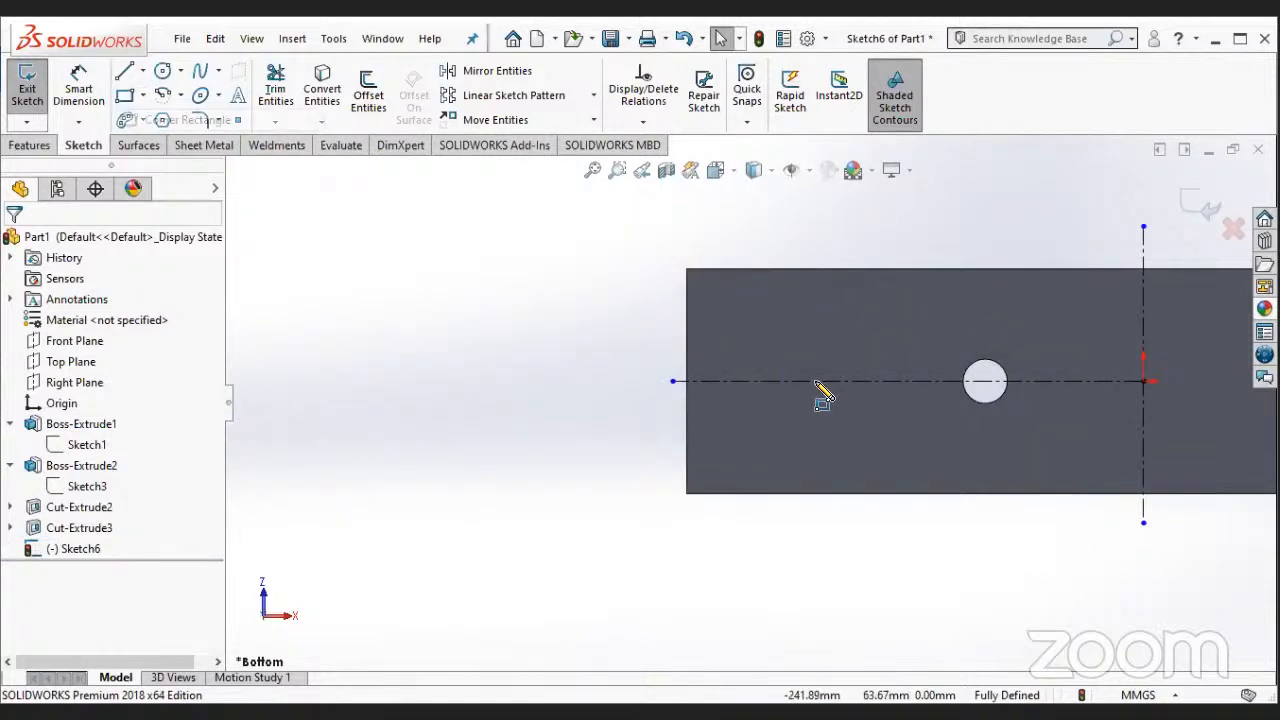
left_click(1079, 424)
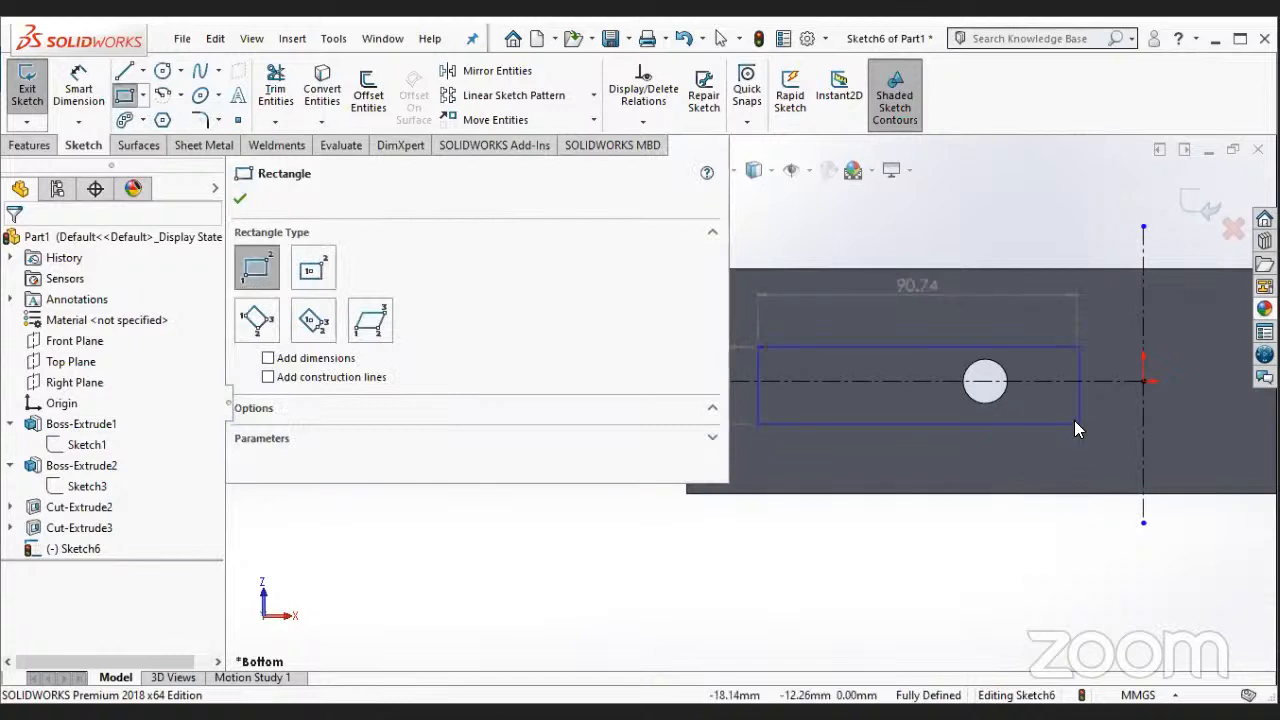
left_click(1076, 425)
key("Escape")
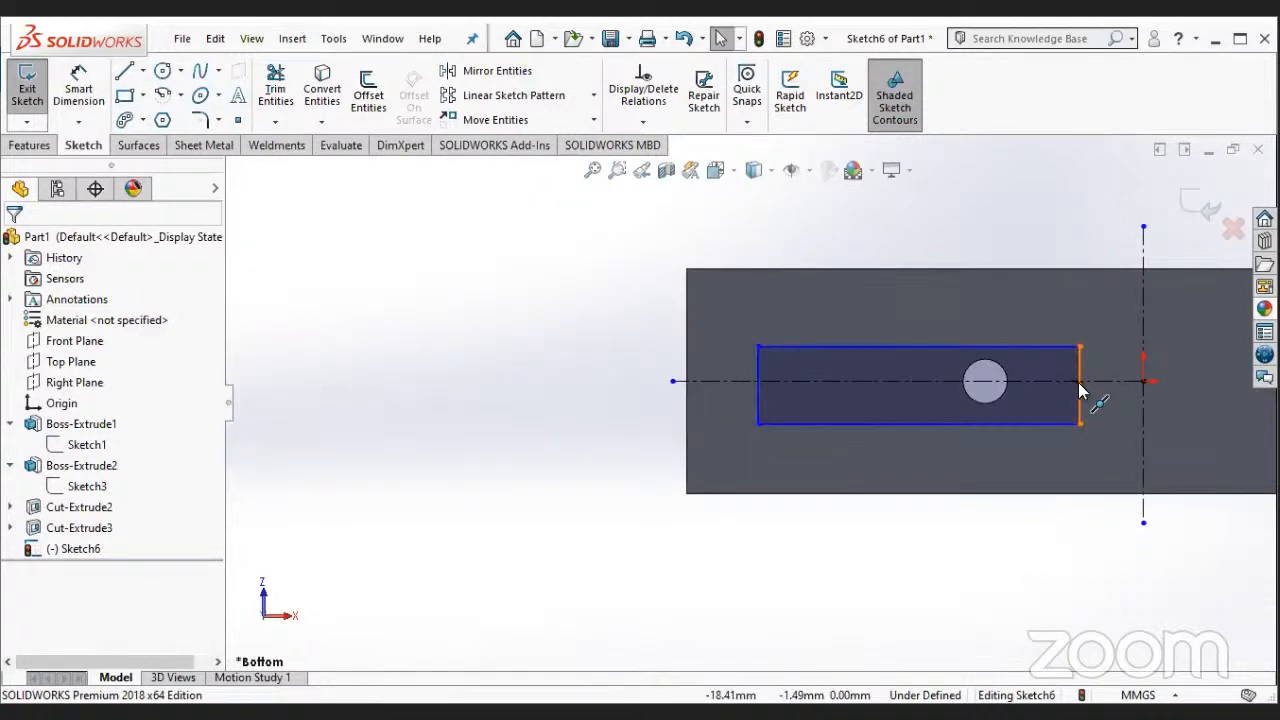
- Add a horizontal relation between the midpoint of the rectangle's inner short side and the origin
left_click(1078, 382)
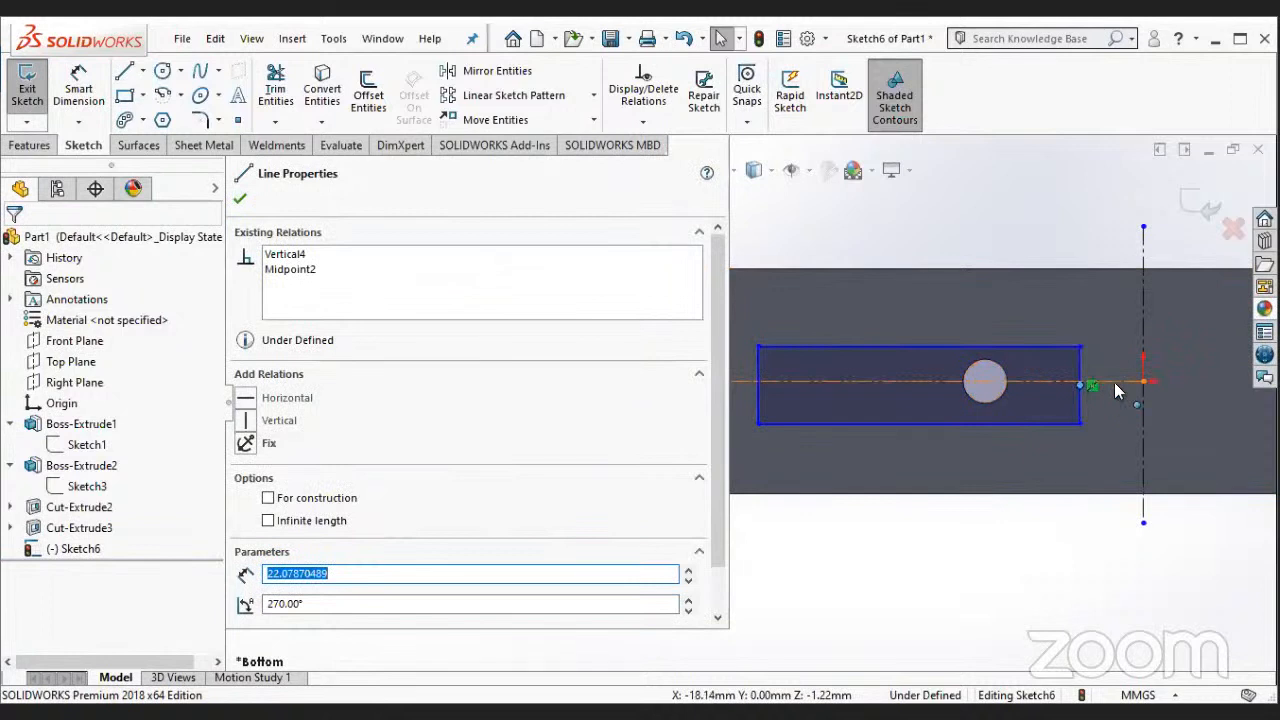
left_click(1142, 380, "ctrl")
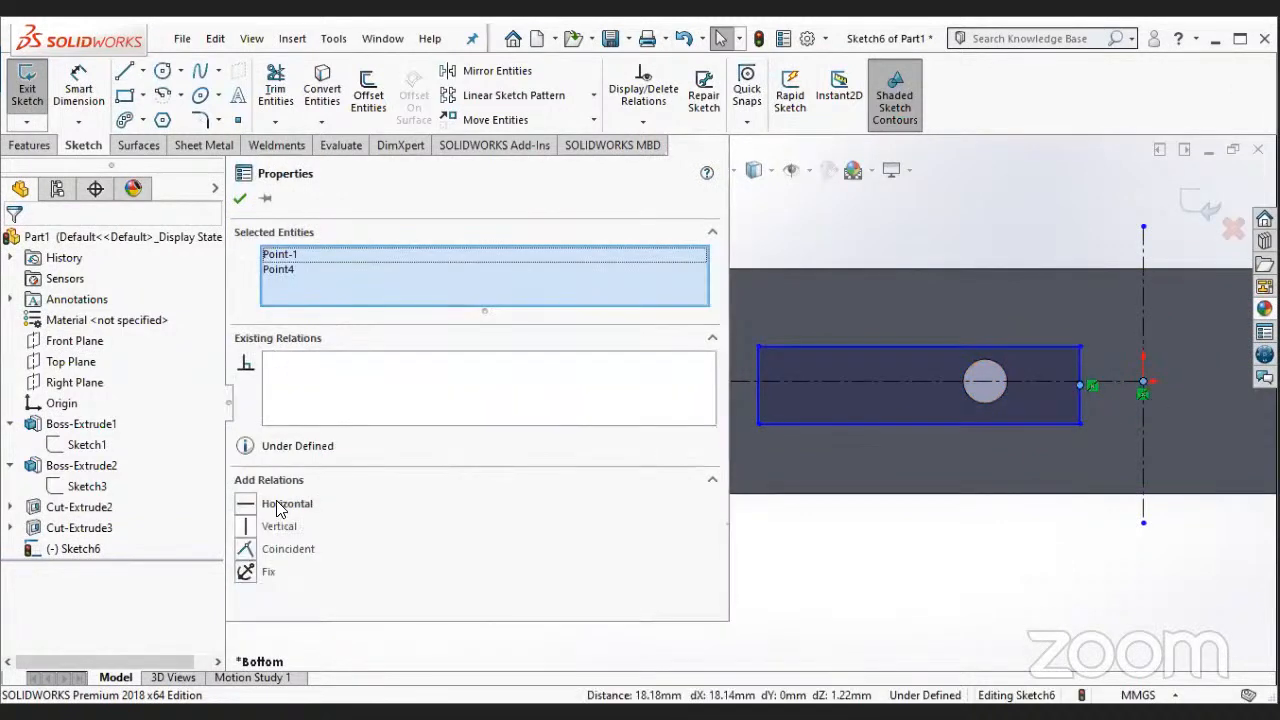
left_click(277, 502)
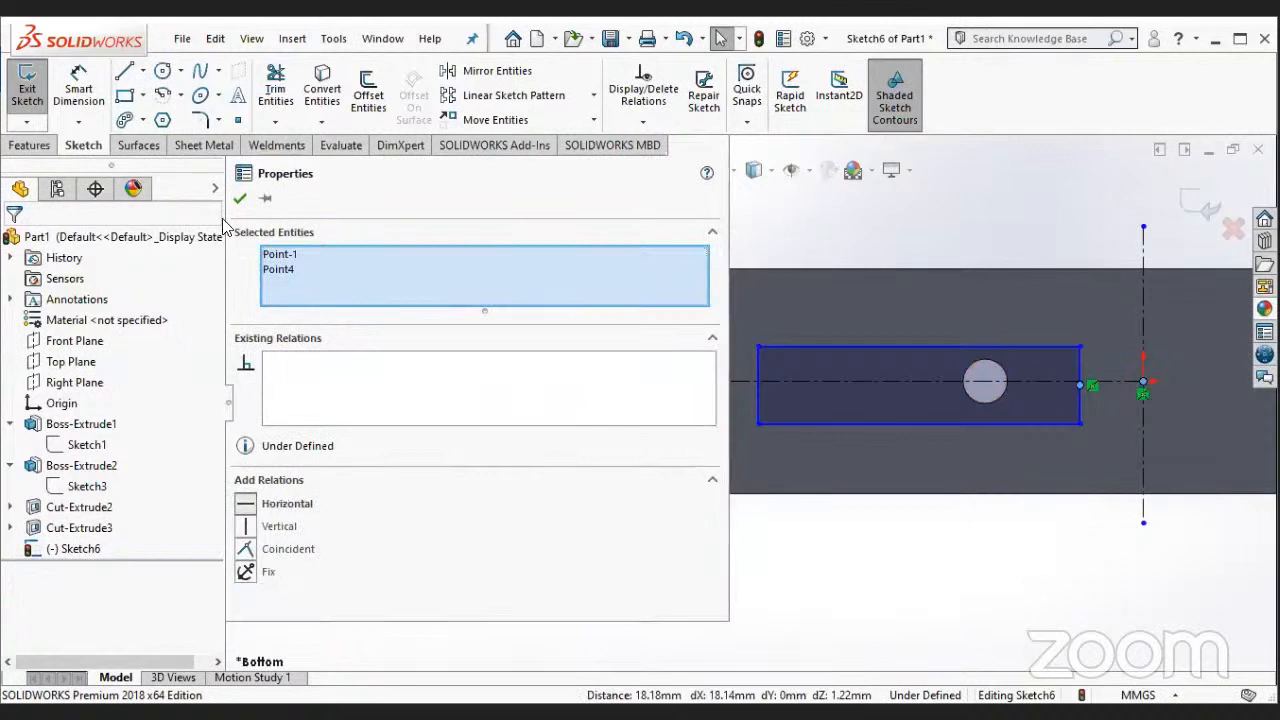
- Dimension the rectangle's outer short side as 40 mm
left_click(88, 90)
left_click(756, 399)
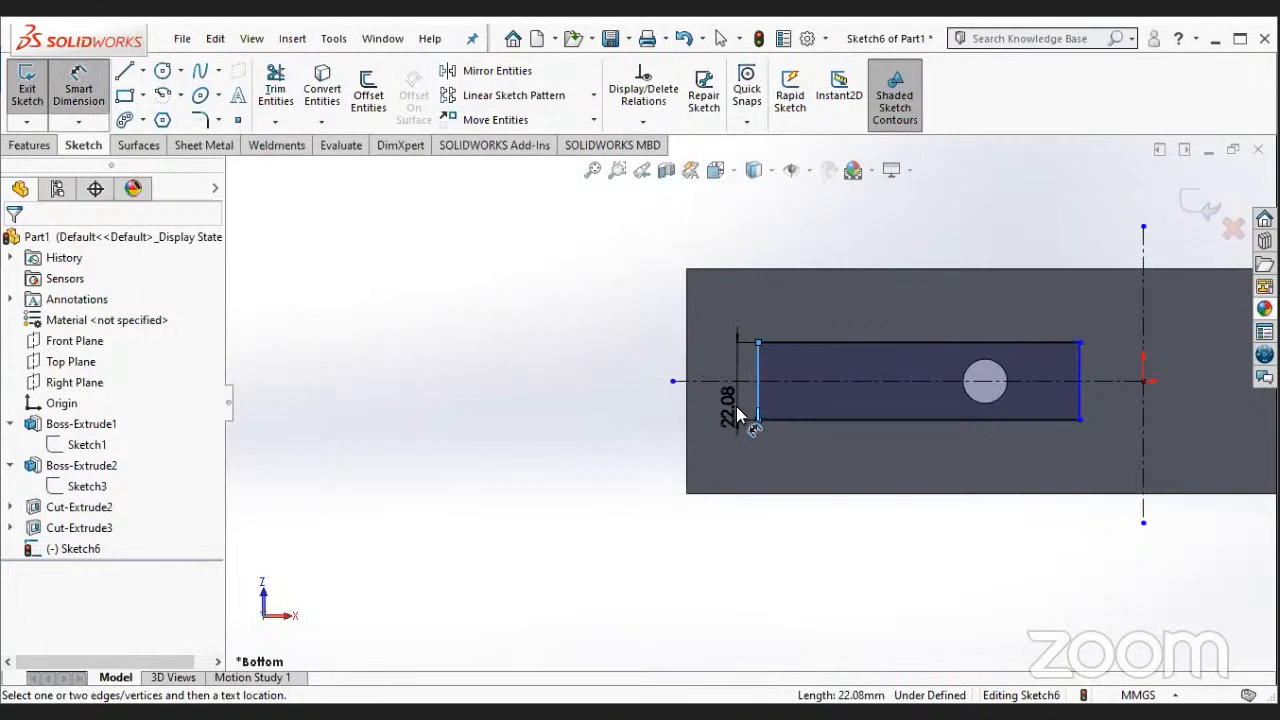
left_click(736, 406)
type("40")
key("Return")
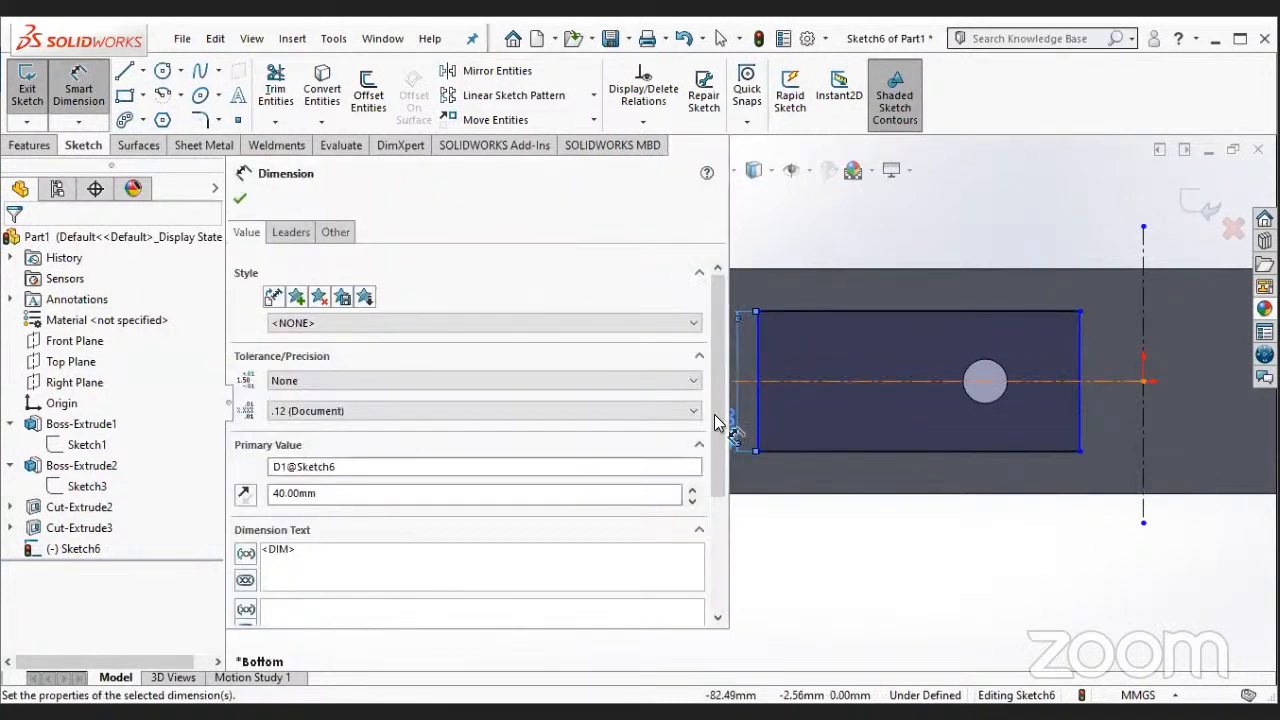
key("Escape")
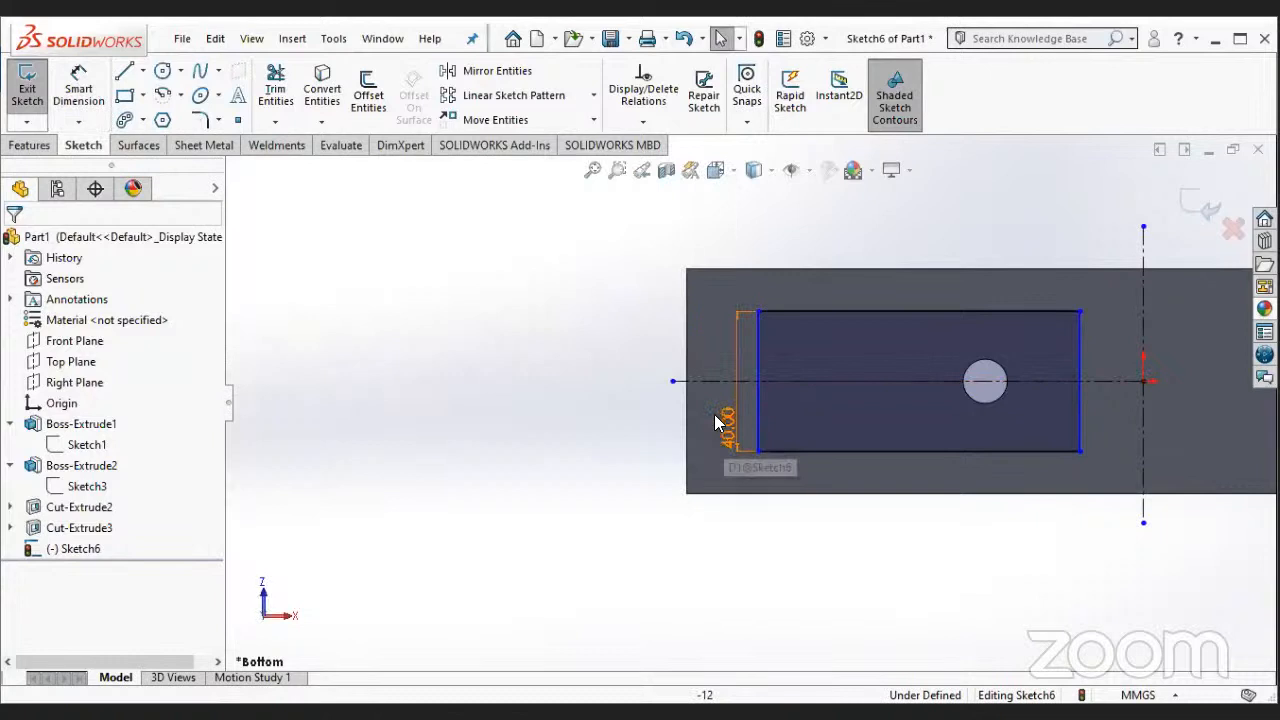
- Dimension the distance between the block's left short edge and the rectangle's outer short side as 12 mm
left_click(90, 88)
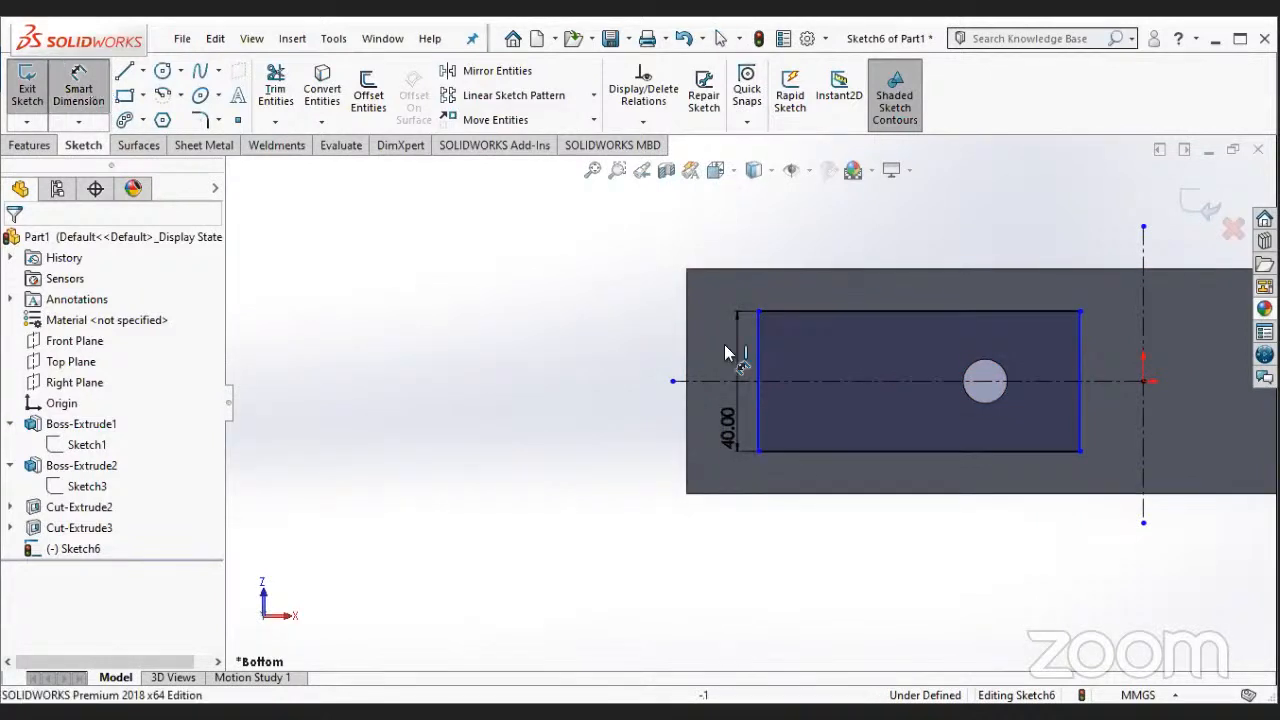
left_click(758, 346)
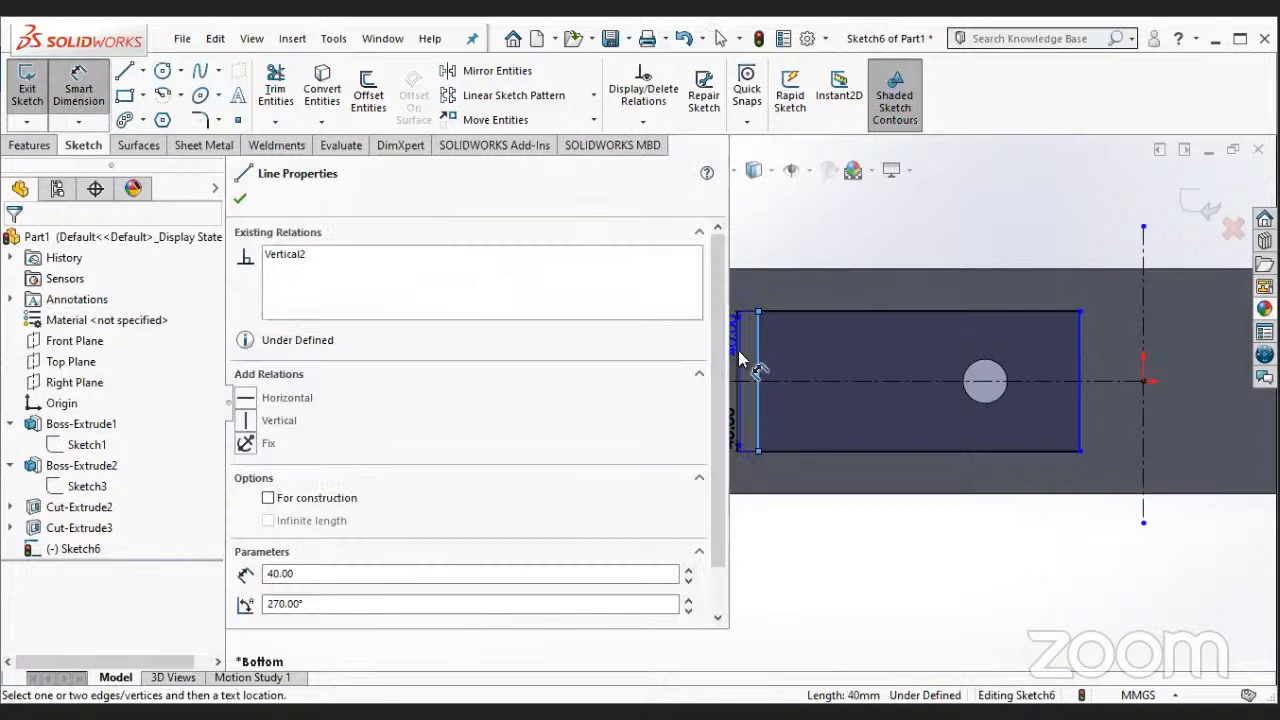
scroll(725, 464, "up", 5)
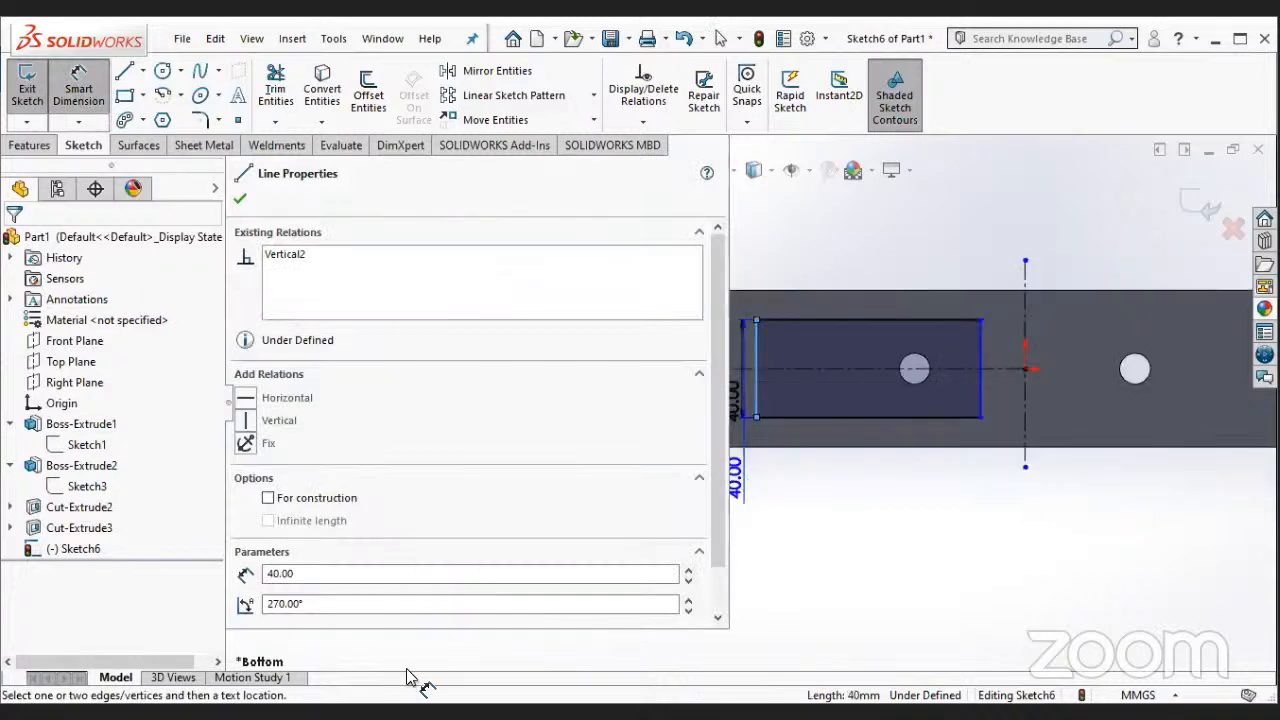
scroll(703, 347, "down", 1)
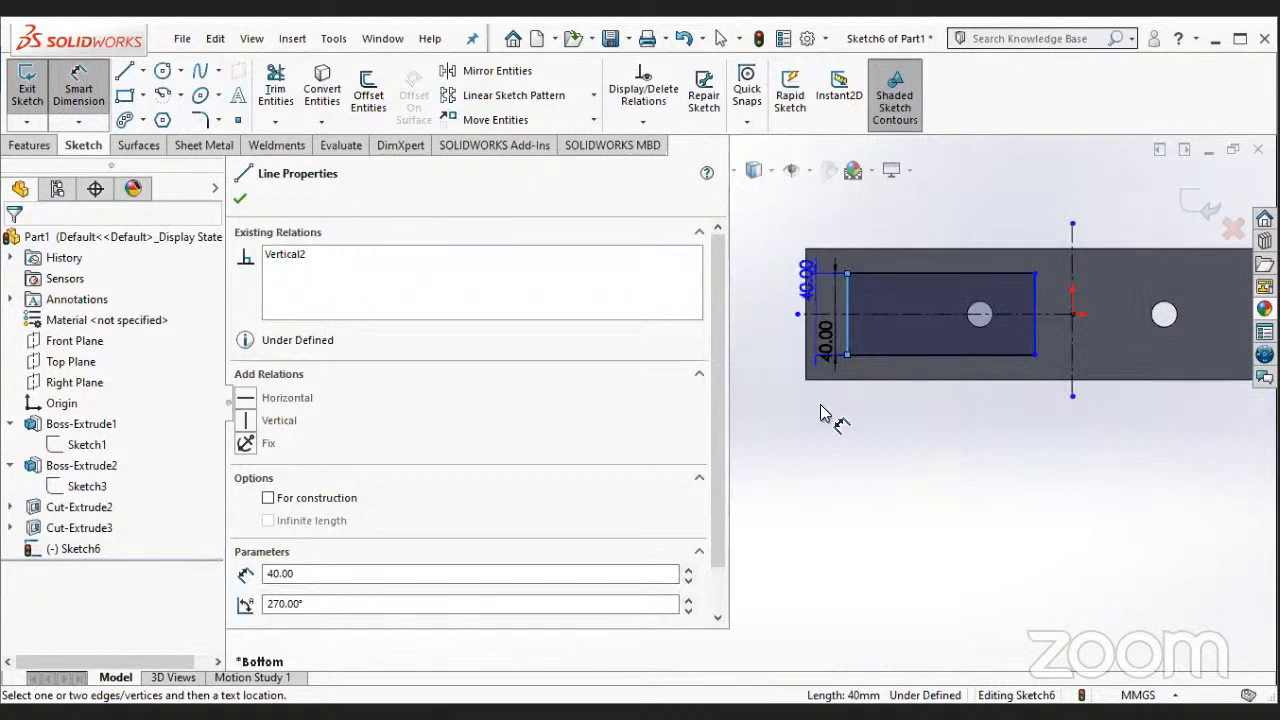
left_click(807, 280)
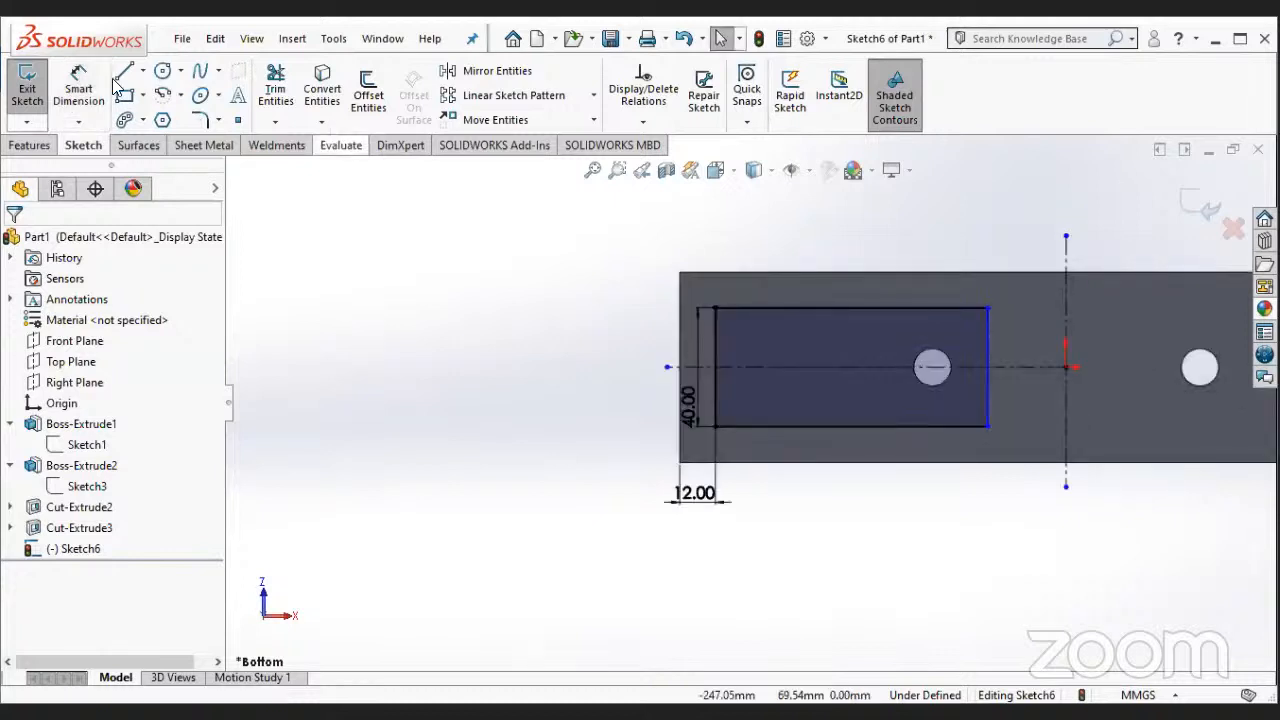
- Dimension the distance between the rectangle's inner short side and the vertical construction line as 6 mm
left_click(98, 87)
left_click(988, 332)
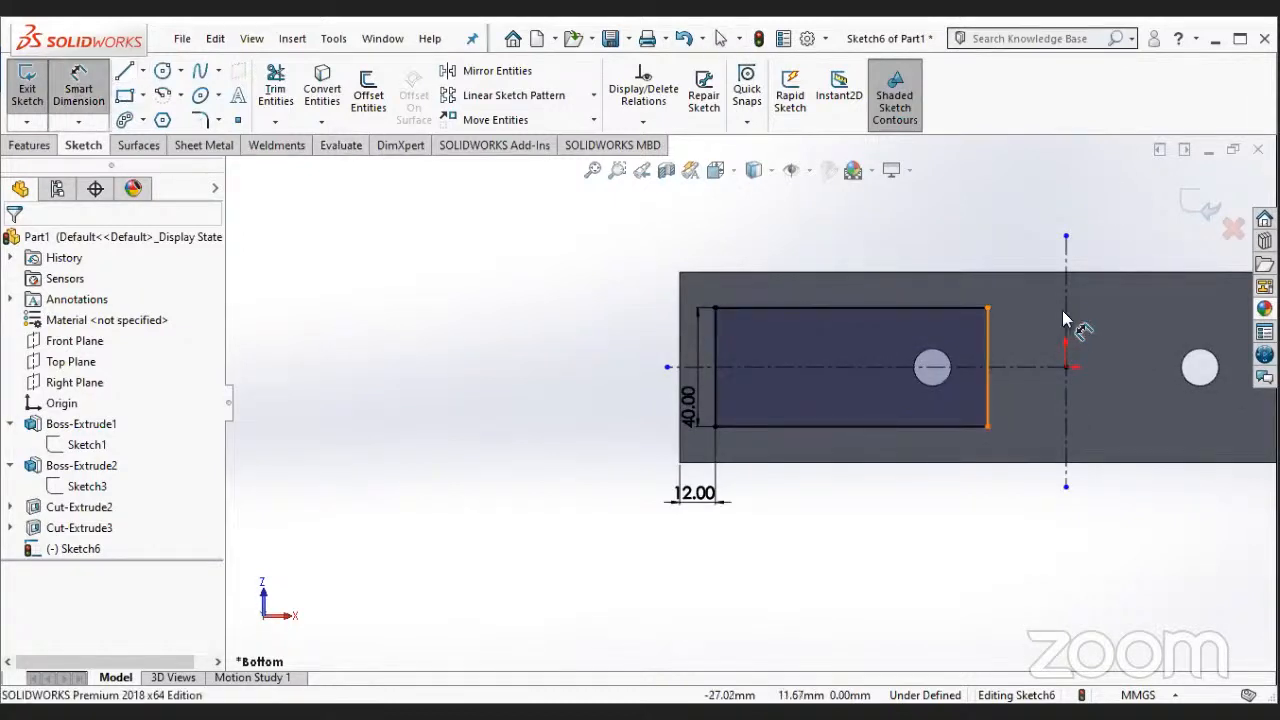
left_click(1066, 318)
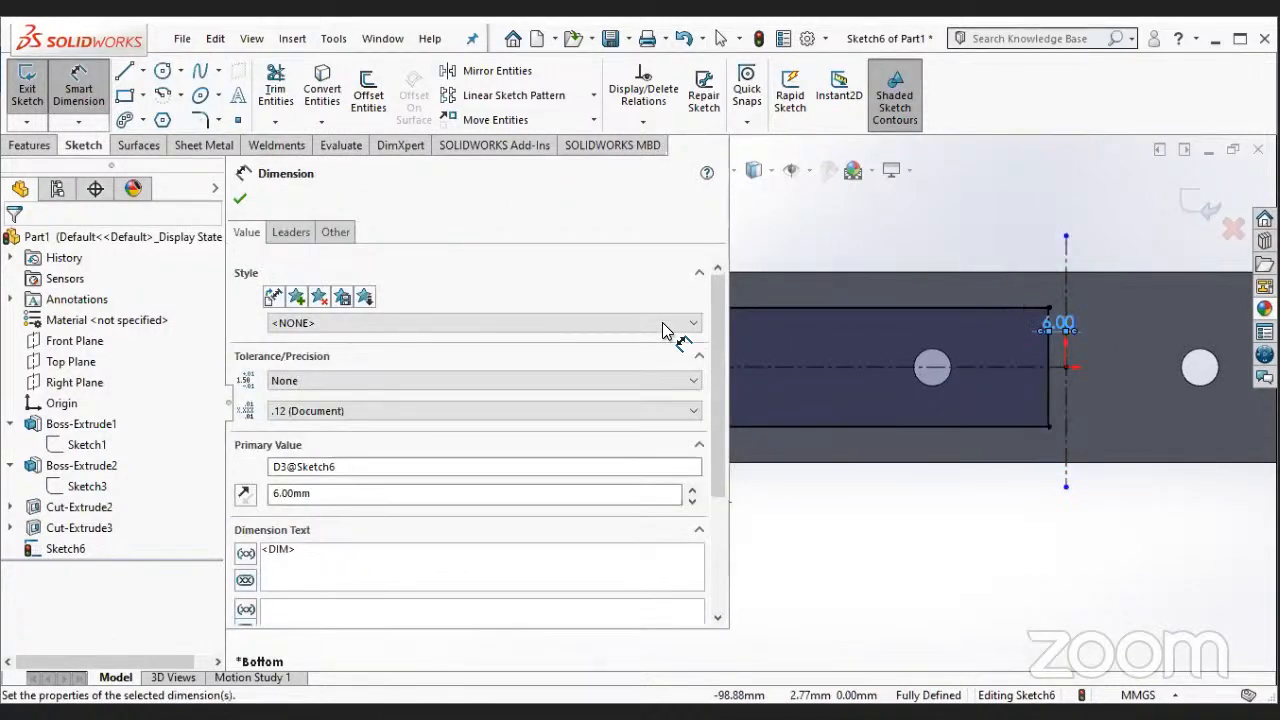
key("Escape")
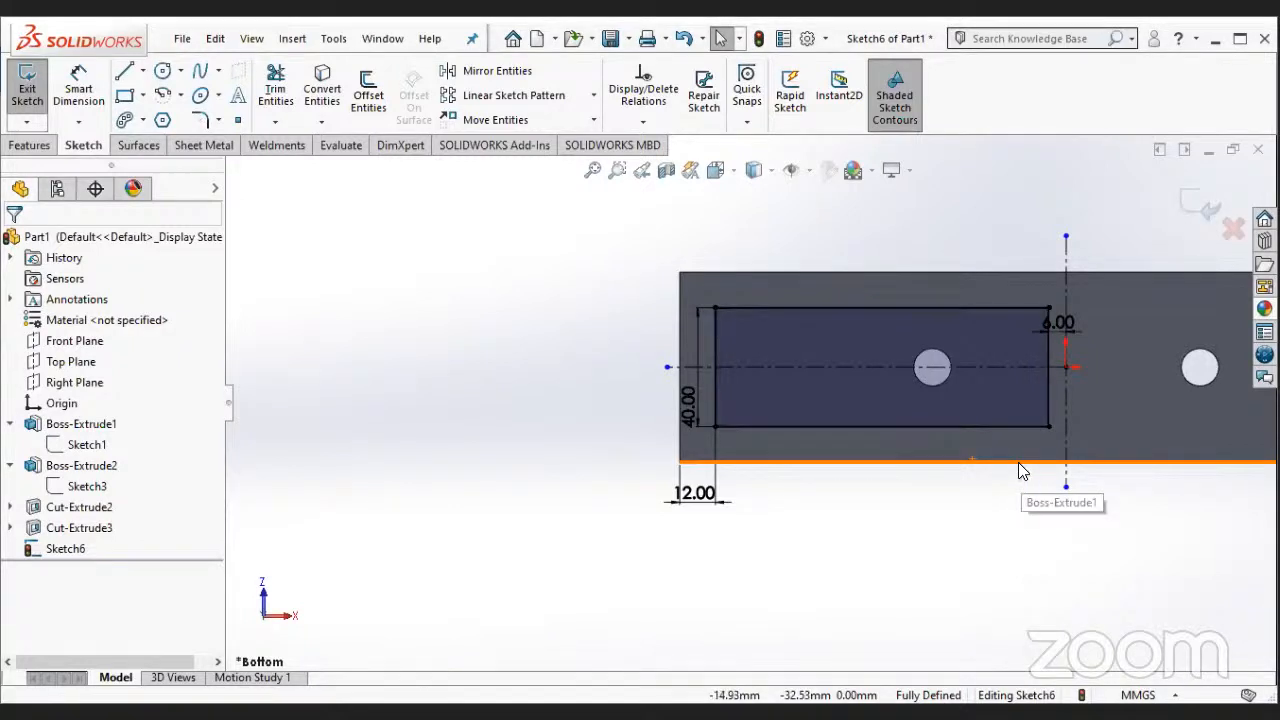
- Mirror the rectangle's four lines about the vertical construction line, keeping the original
scroll(1020, 465, "up", 3)
scroll(854, 299, "down", 1)
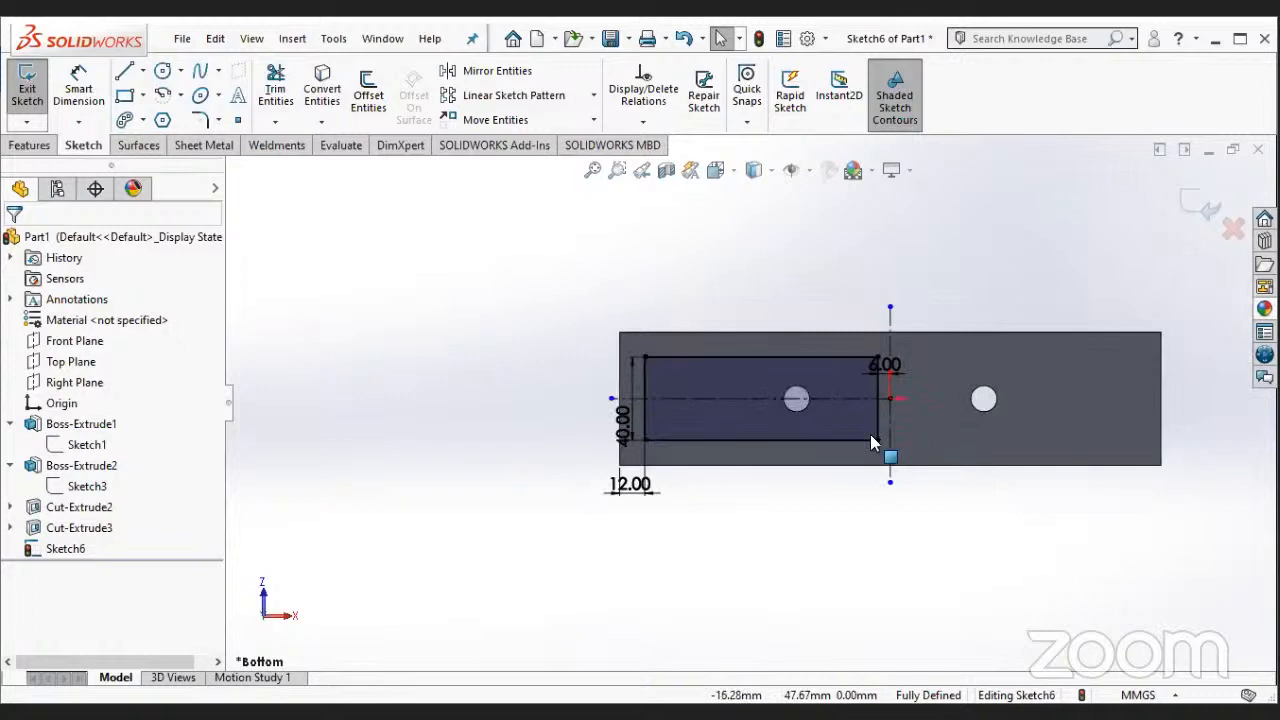
left_click(766, 406)
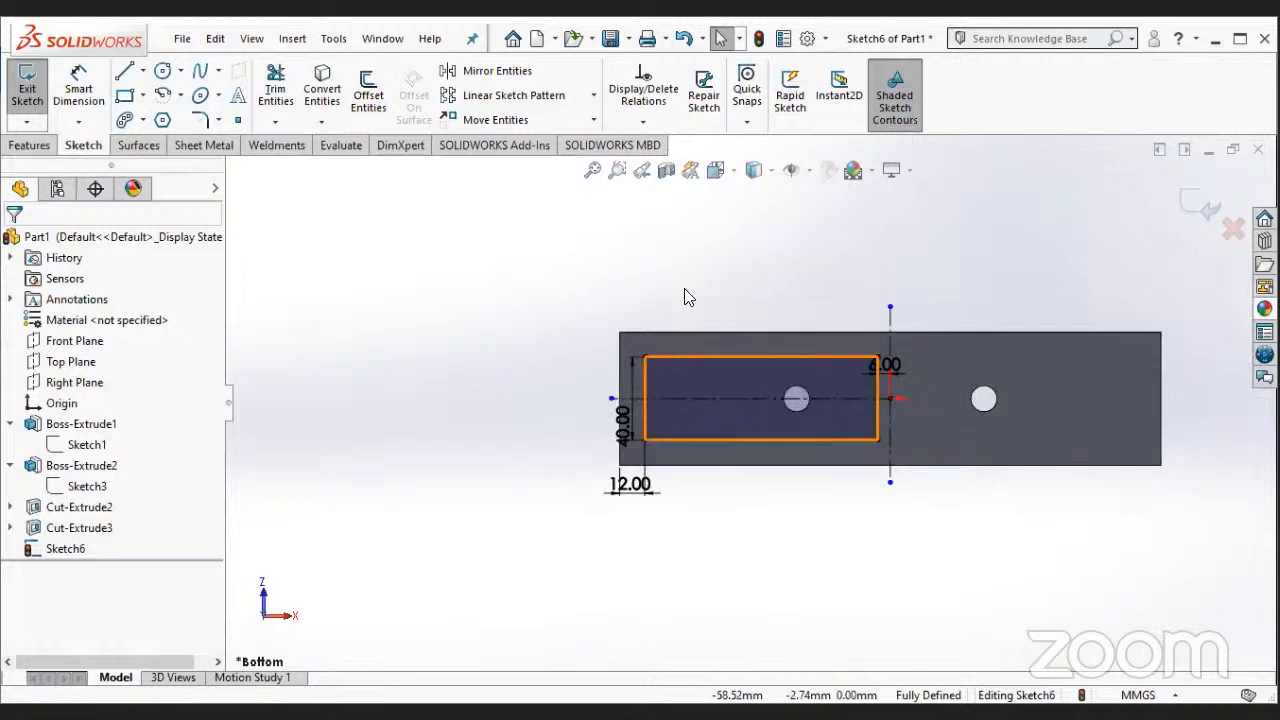
left_click(336, 261)
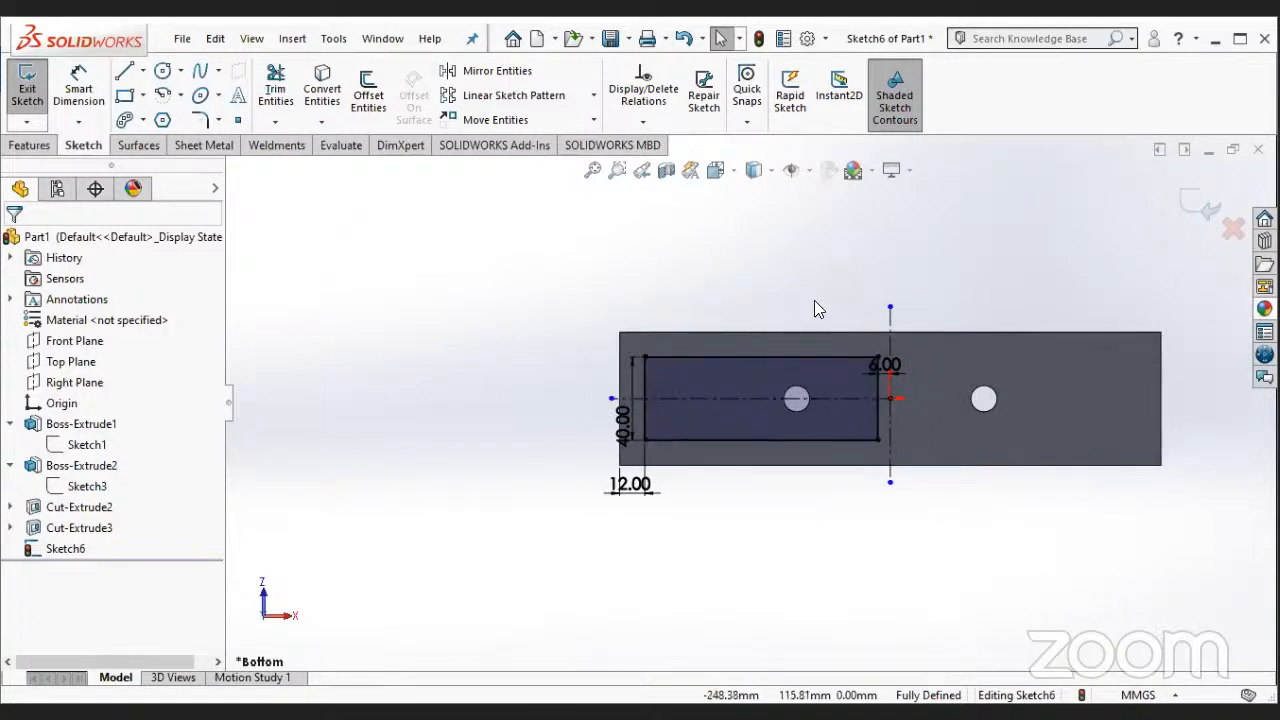
left_click(824, 375)
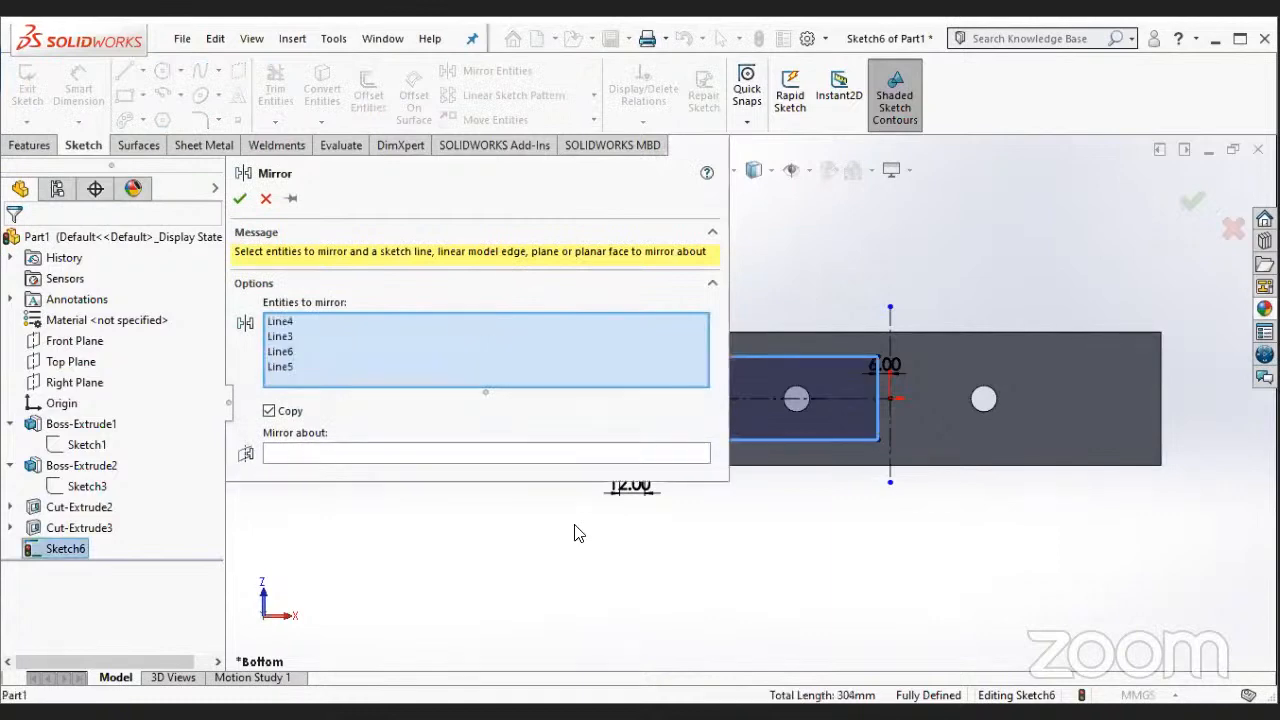
left_click(380, 455)
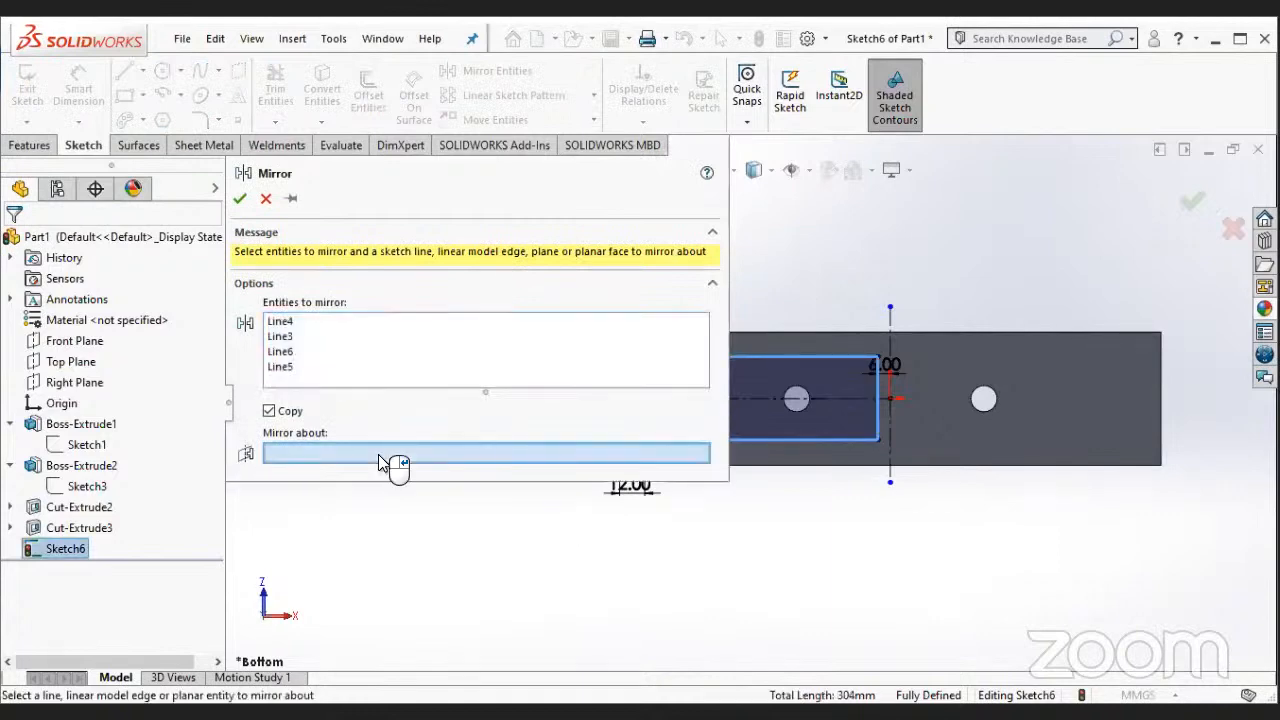
left_click(889, 453)
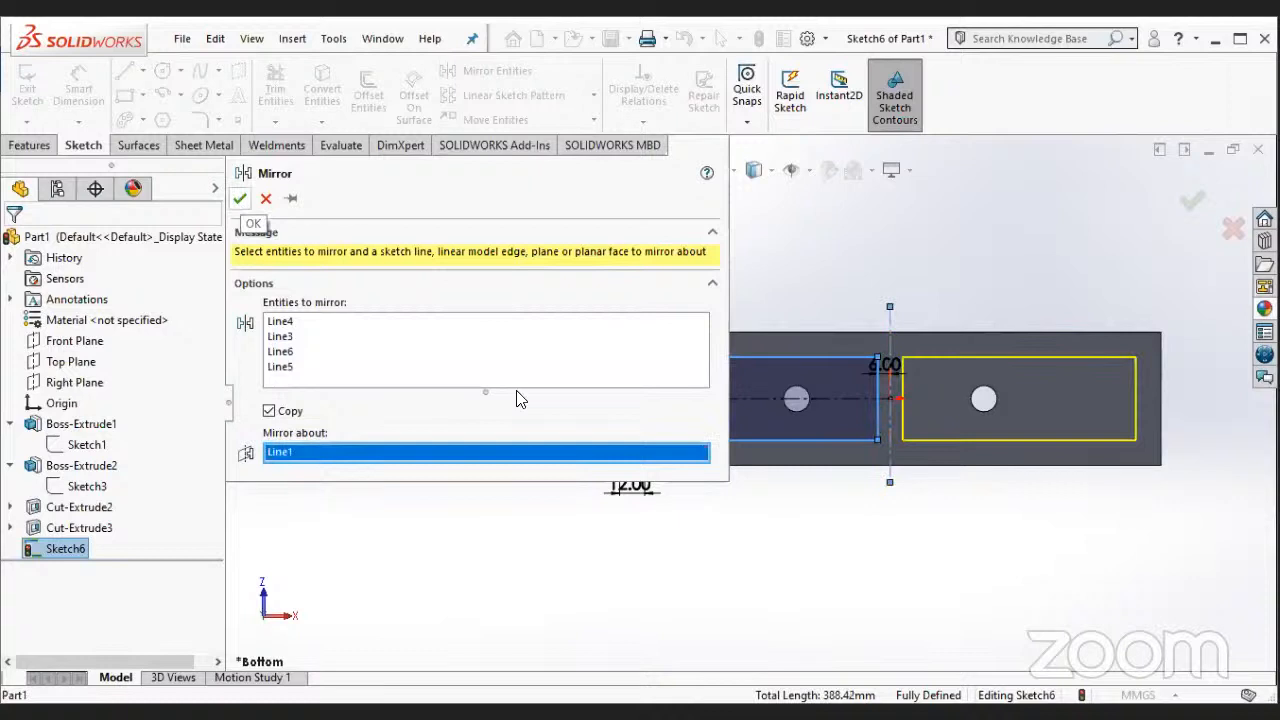
key("Return")
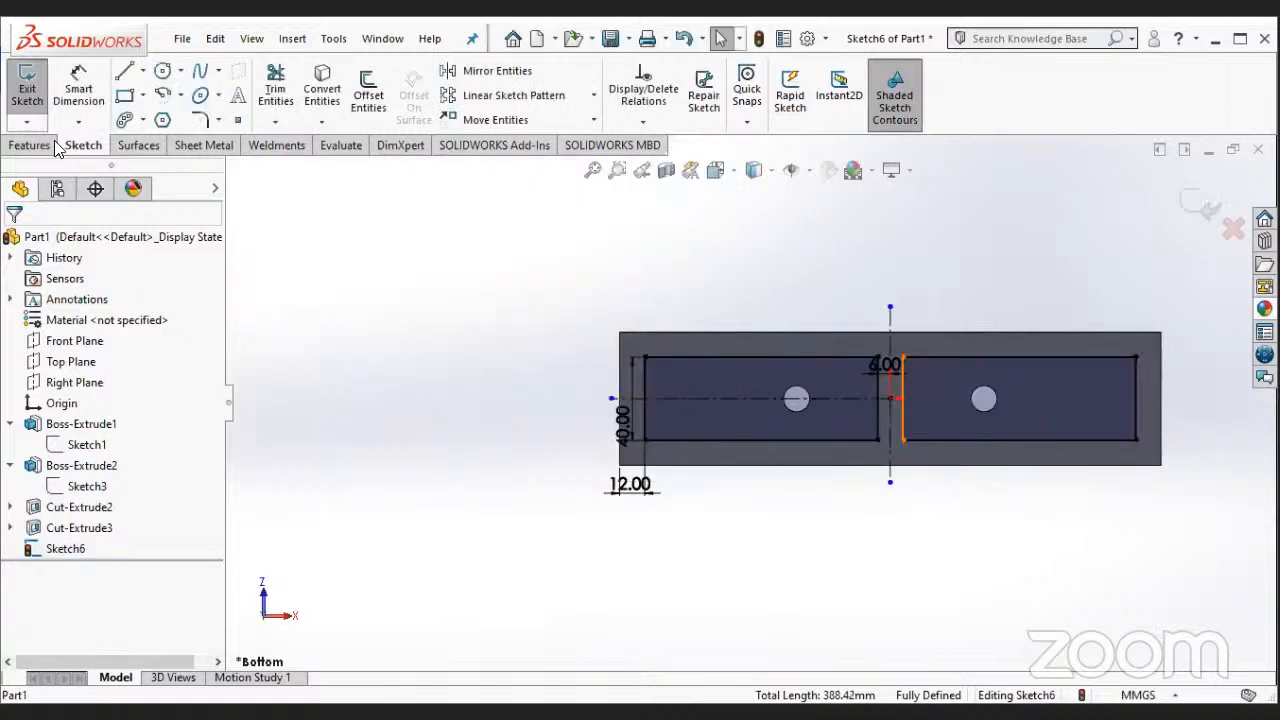
- Cut-extrude both rectangles into the block's underside as shallow blind recesses around the holes
left_click(29, 145)
left_click(281, 92)
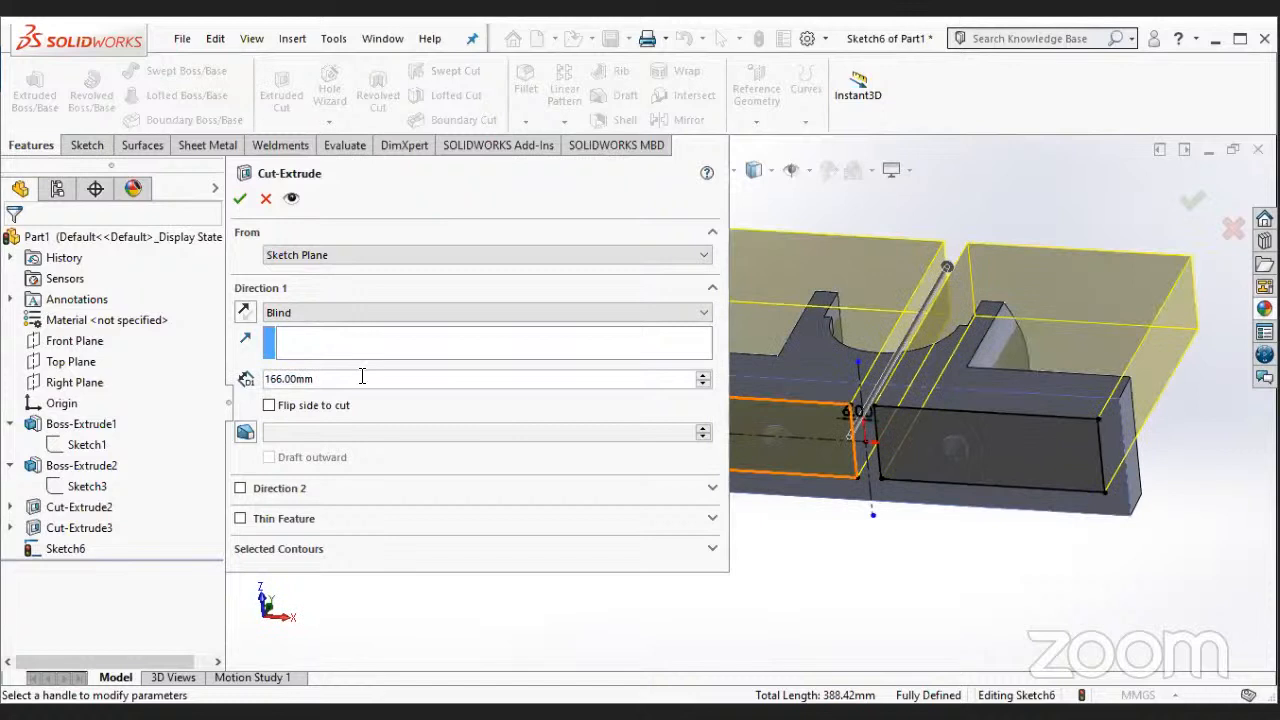
left_click(362, 378)
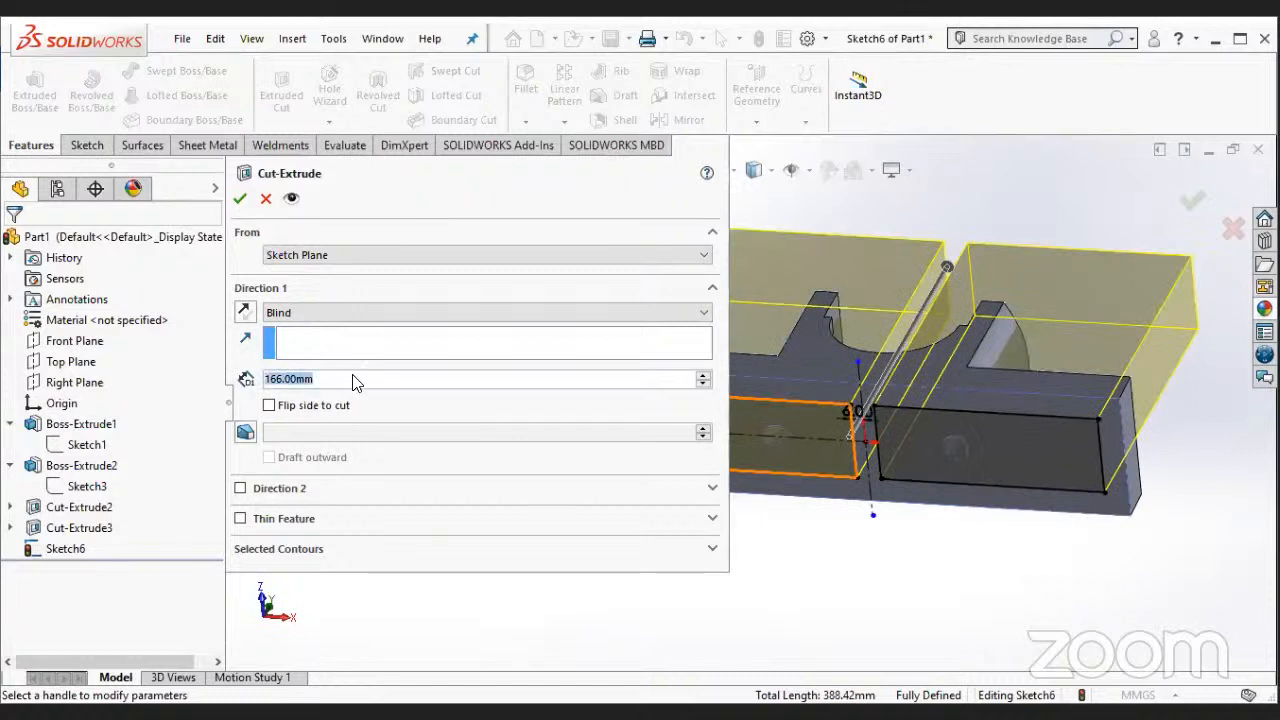
key("Return")
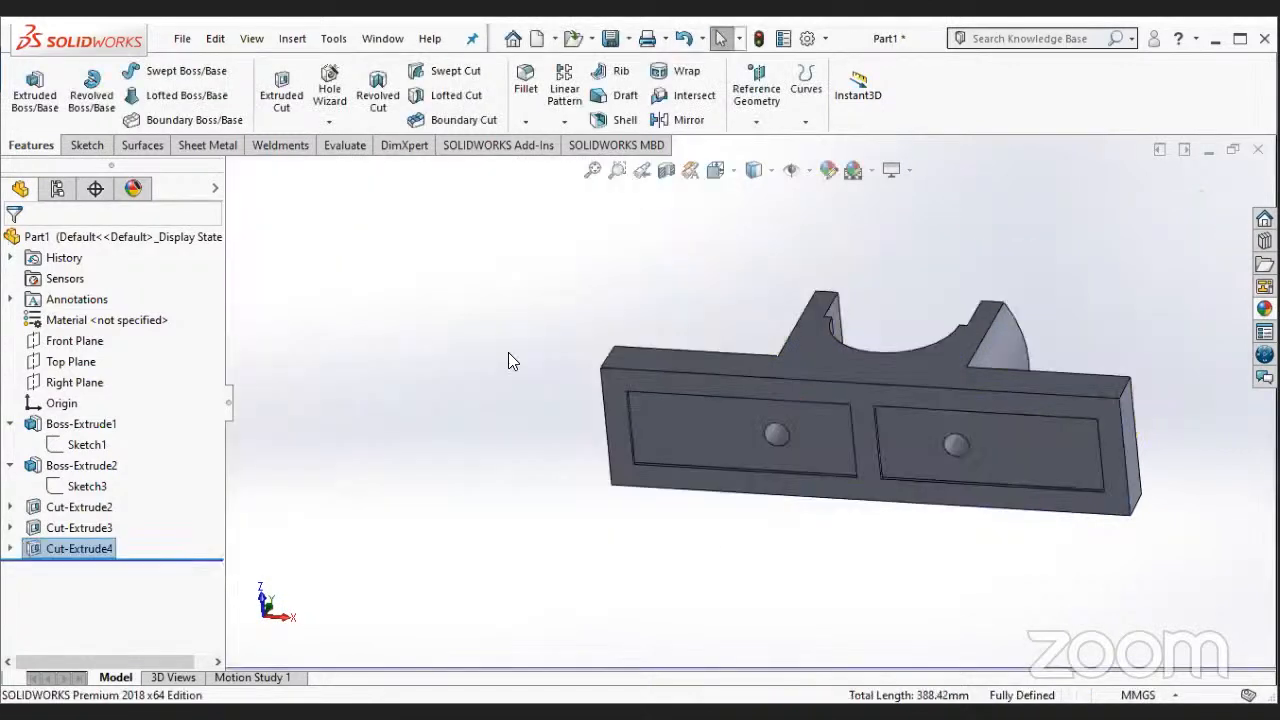
- Start a sketch on the top face of the left flange and view it face-on
middle_click_drag(722, 530, 679, 410)
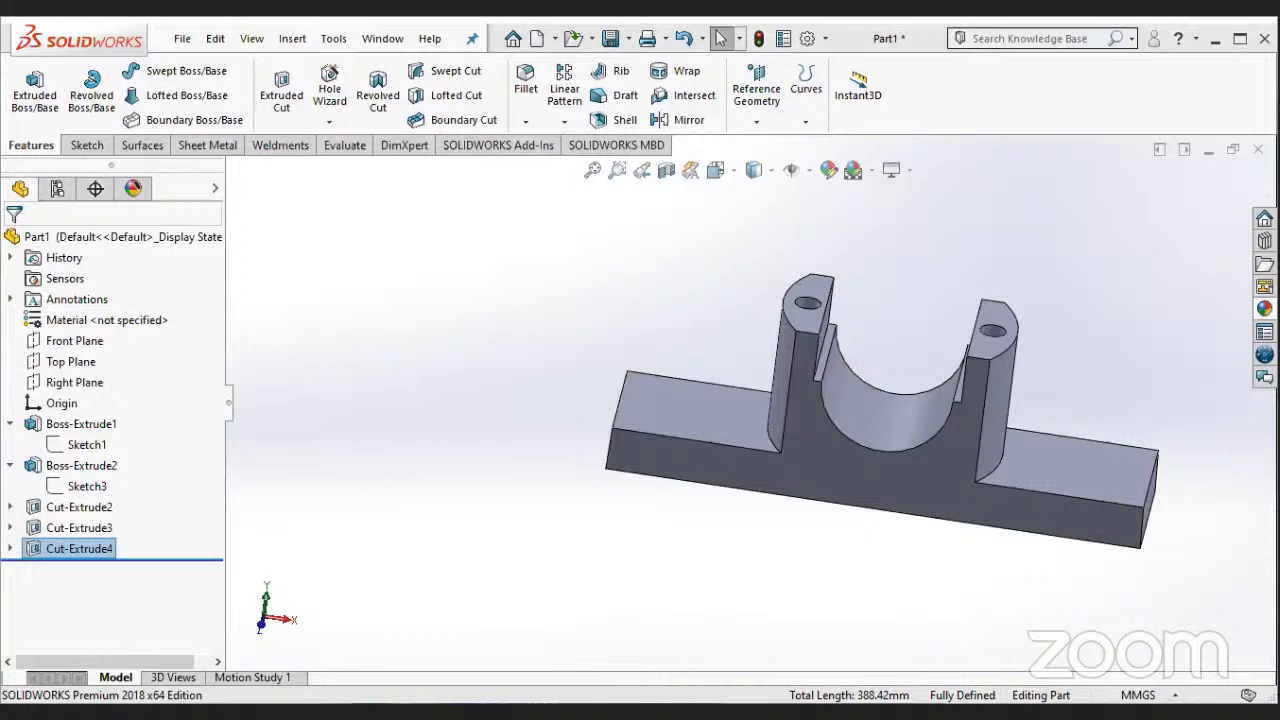
right_click(680, 400)
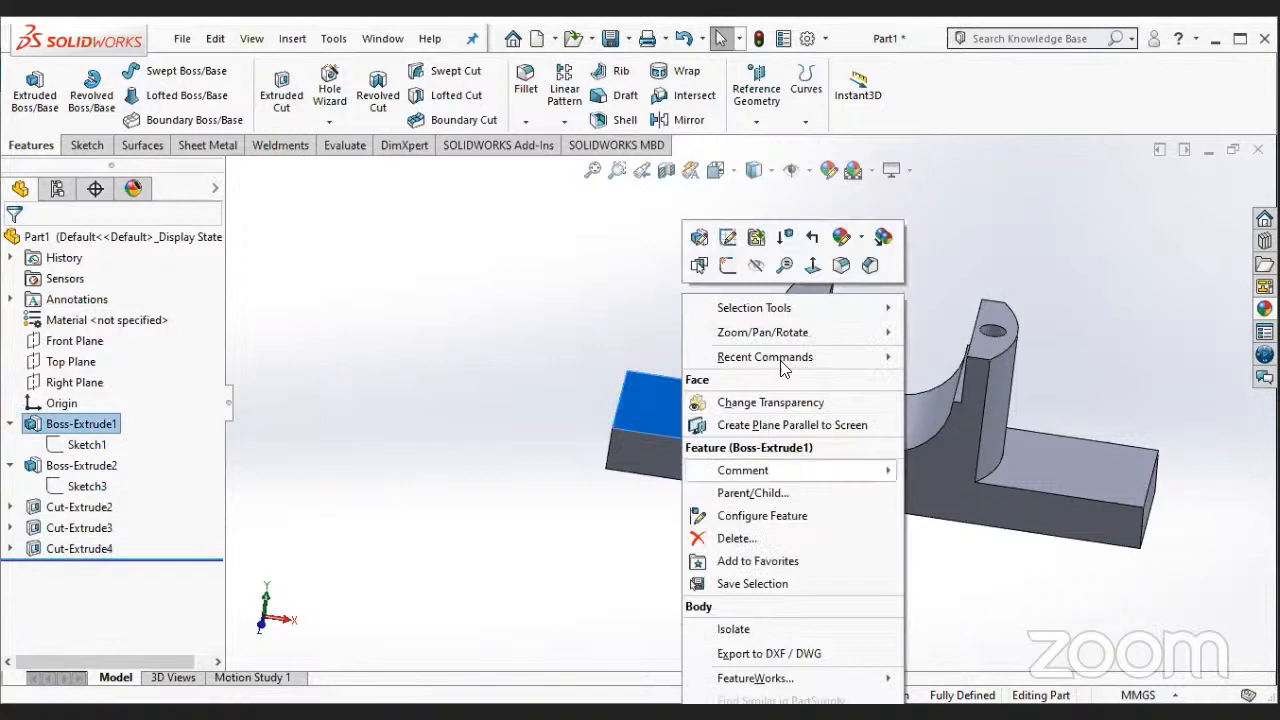
left_click(727, 264)
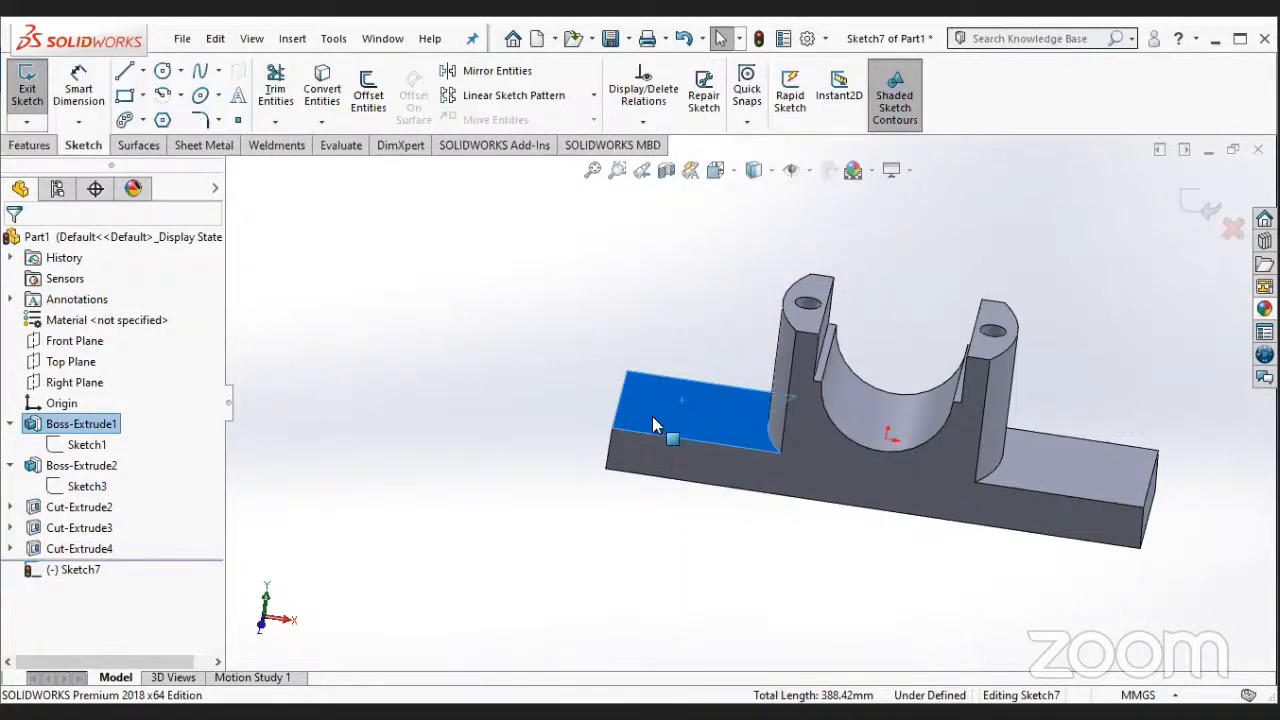
right_click(75, 569)
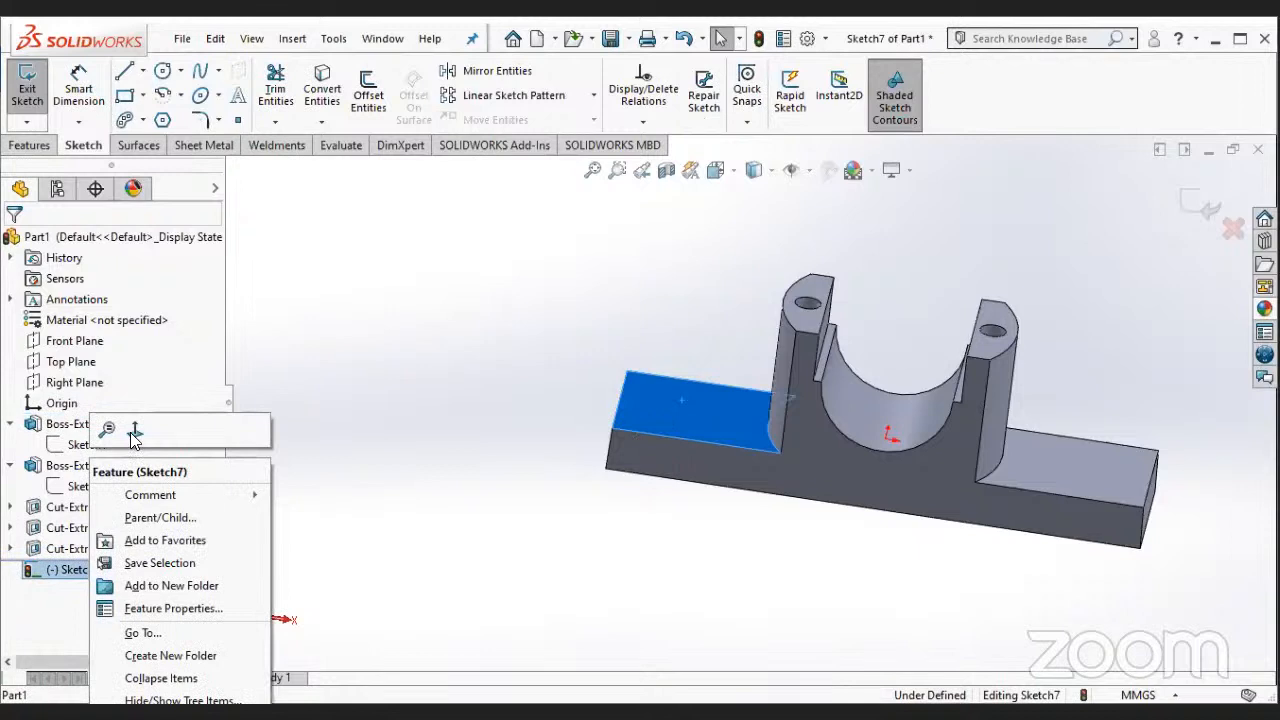
left_click(135, 432)
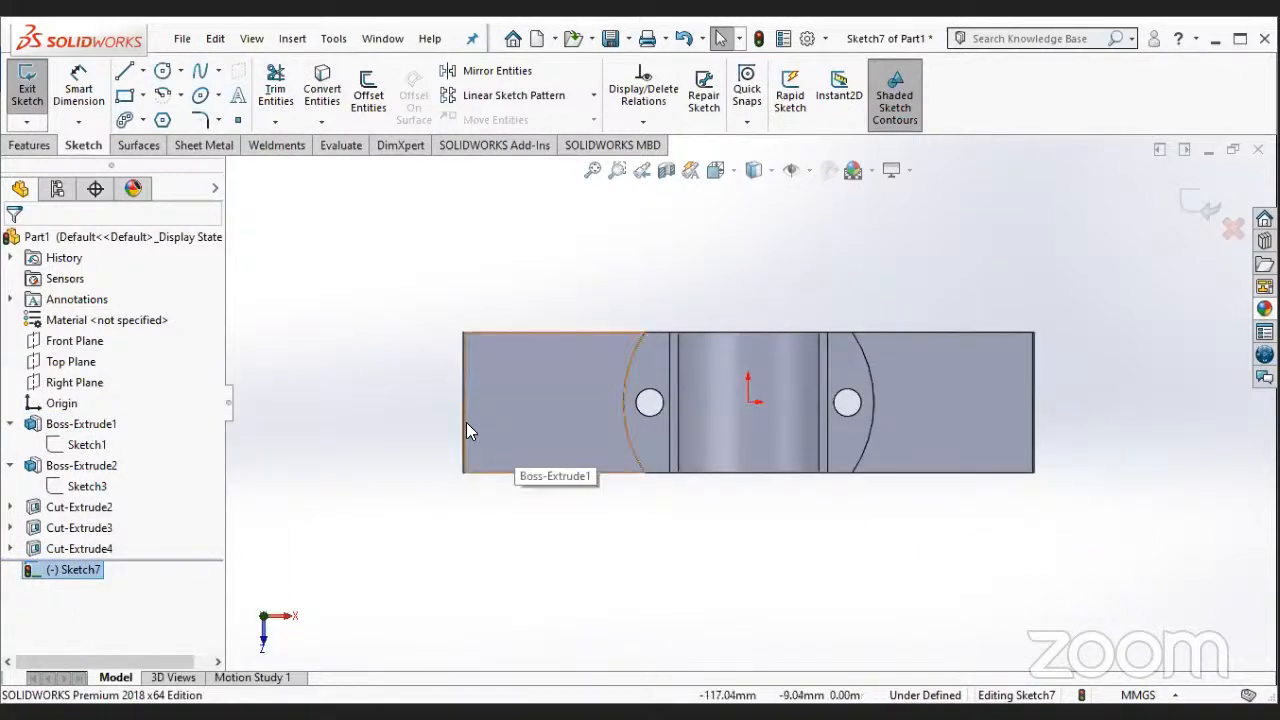
- Draw a vertical construction line about 64 mm long from beyond the block's long edge to the origin
left_click(143, 70)
left_click(163, 117)
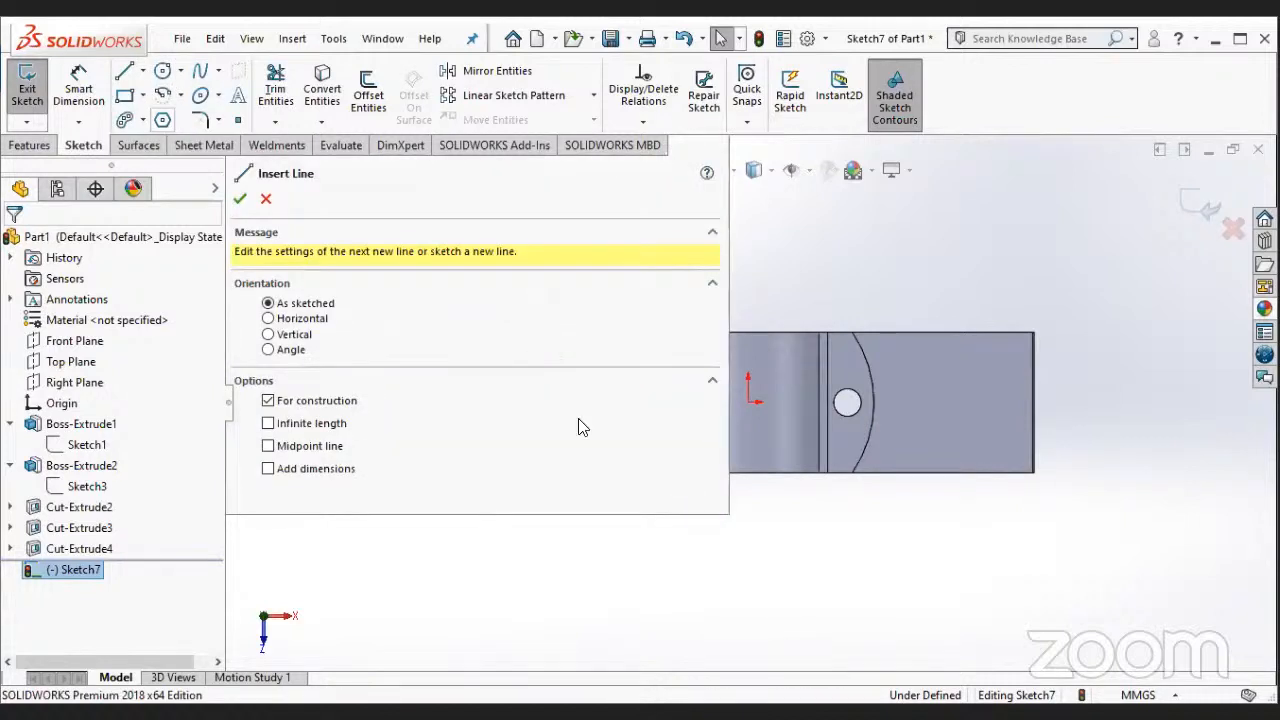
left_click(748, 402)
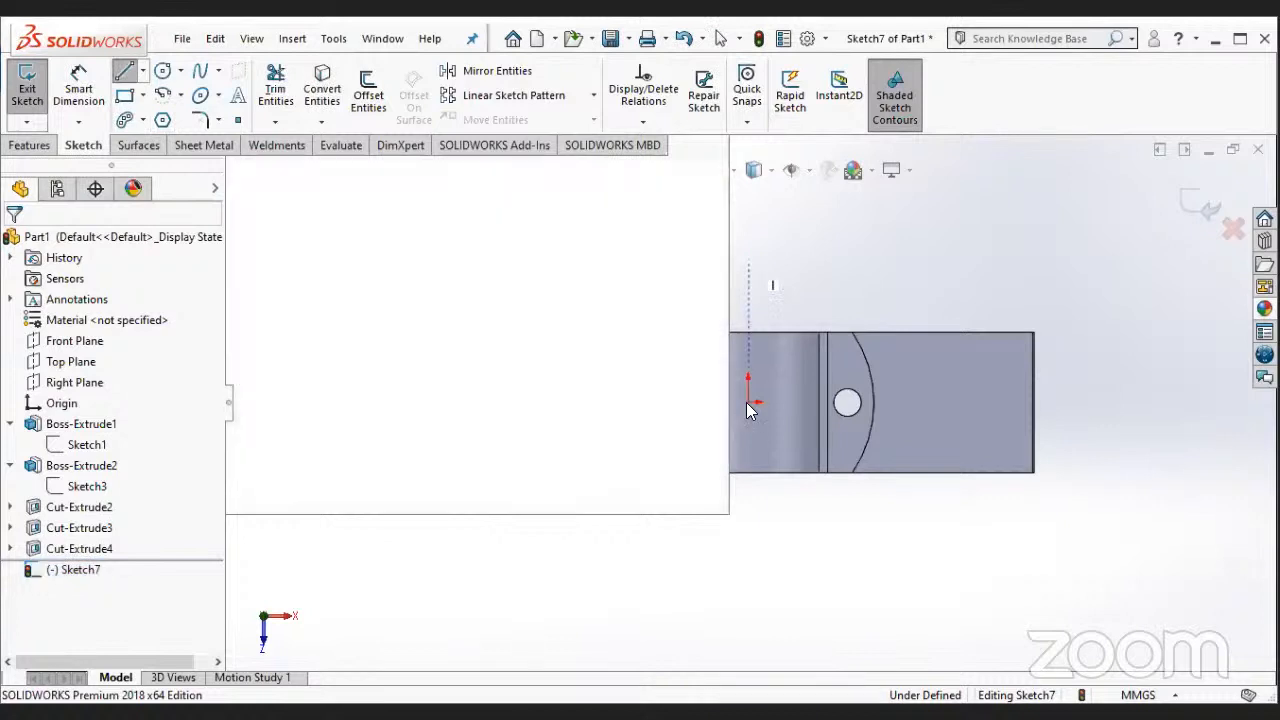
key("Escape")
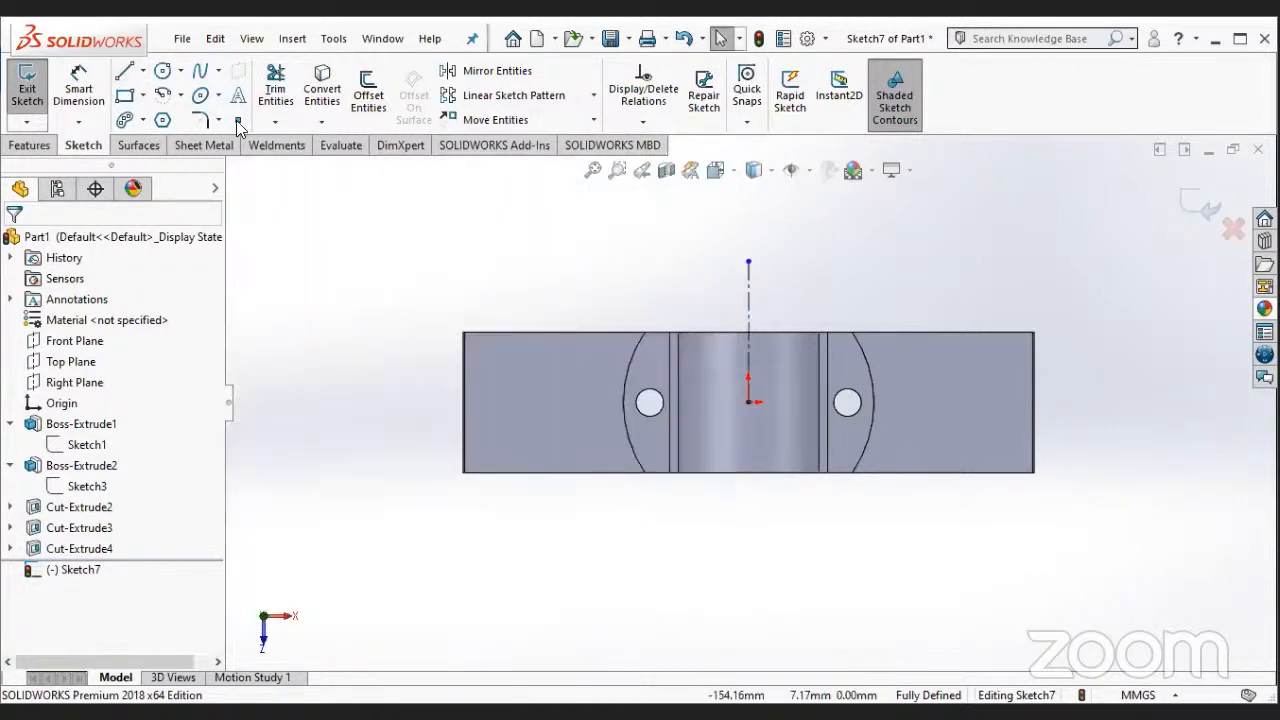
- Draw a short horizontal construction line on the left flange, level with the origin and starting about 80 mm from it
scroll(346, 384, "down", 5)
left_click(153, 113)
scroll(858, 308, "up", 1)
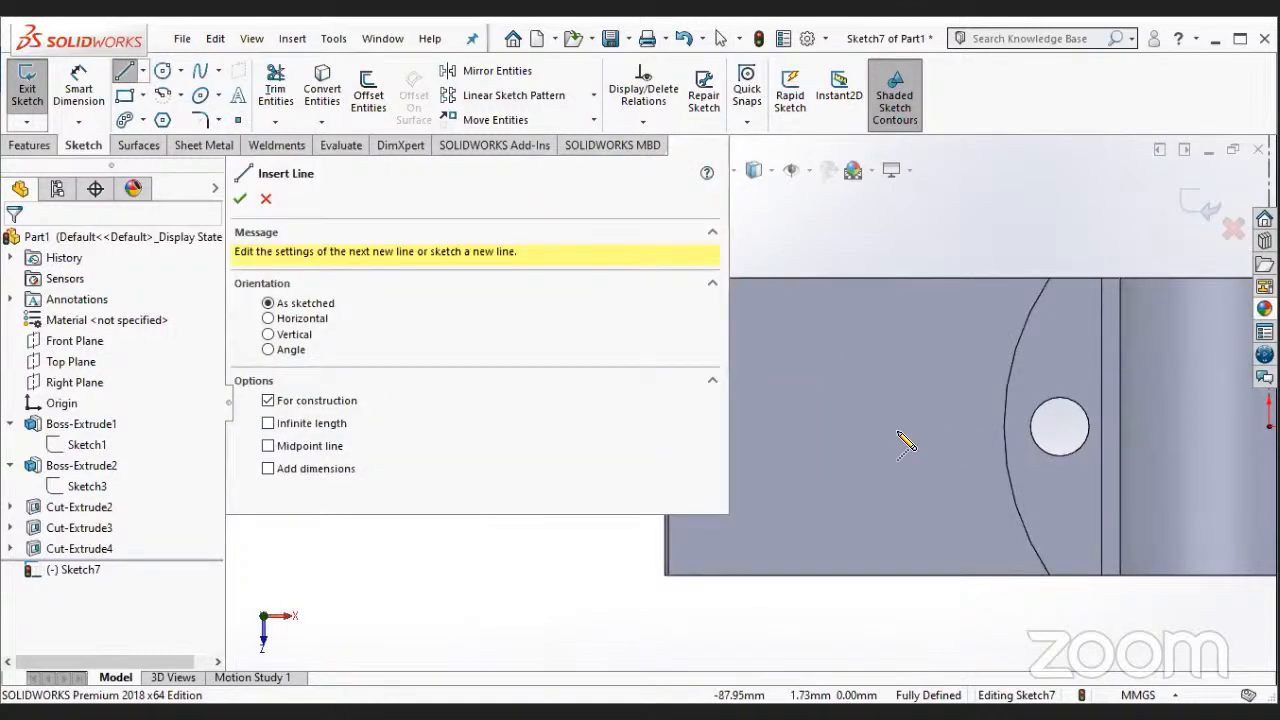
left_click(752, 428)
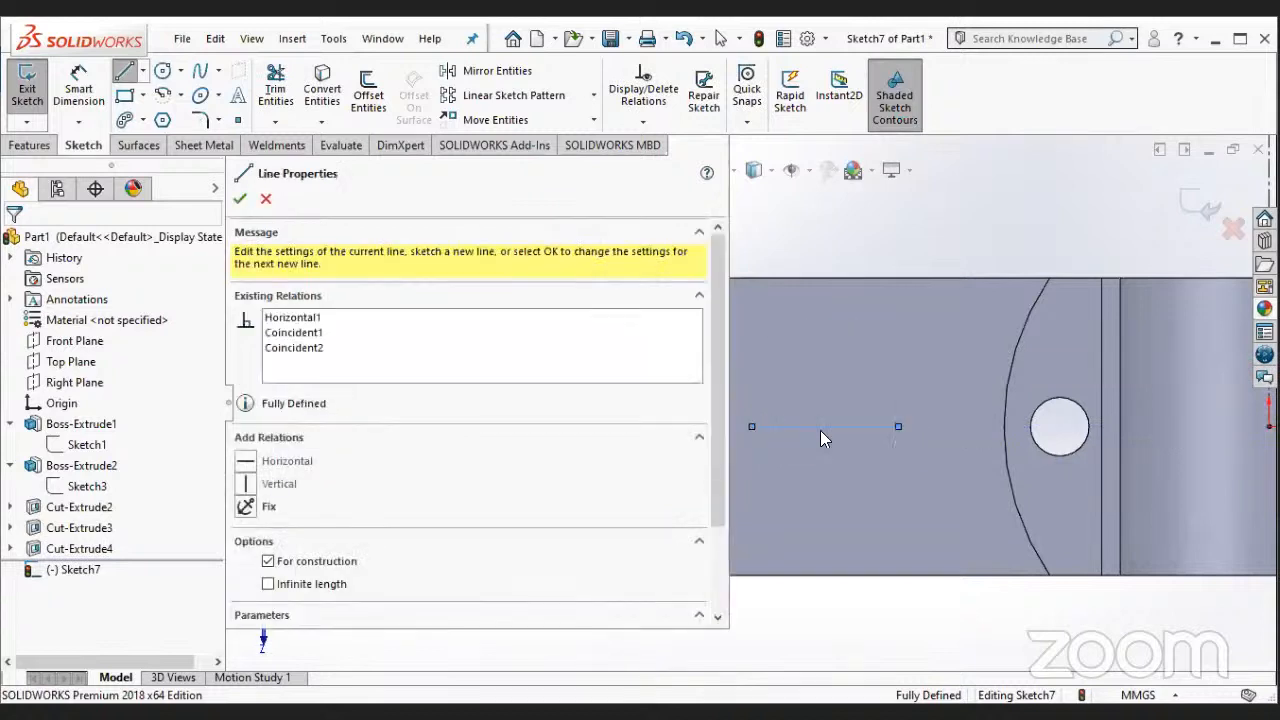
key("Escape")
- Draw a vertical construction line about 76 mm long across the left flange, crossing the short horizontal construction line
left_click(143, 71)
left_click(167, 121)
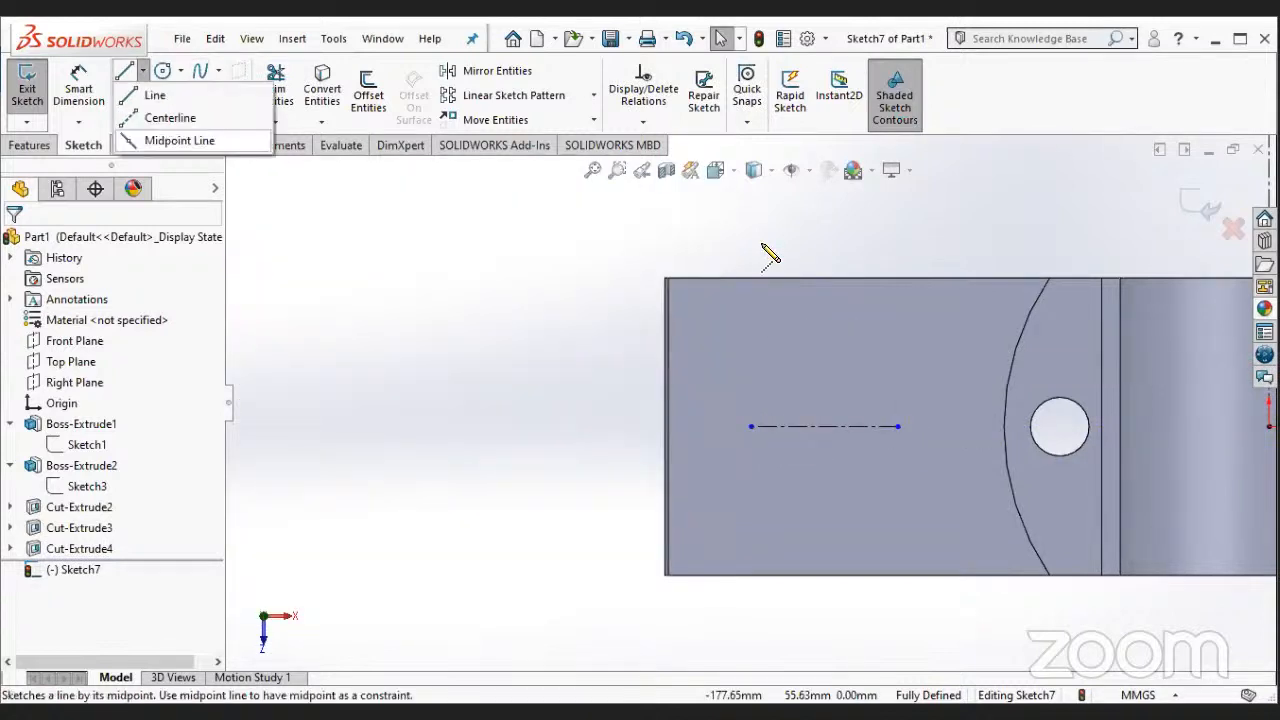
left_click(801, 238)
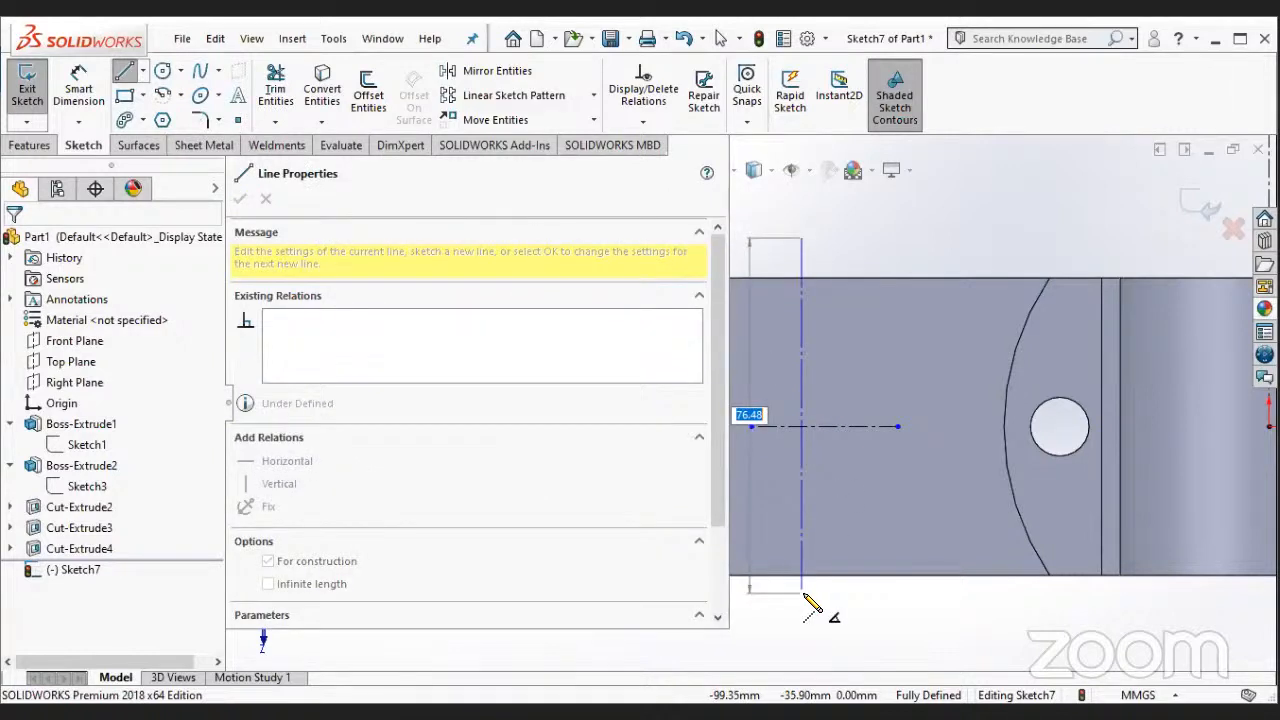
left_click(801, 592)
key("Escape")
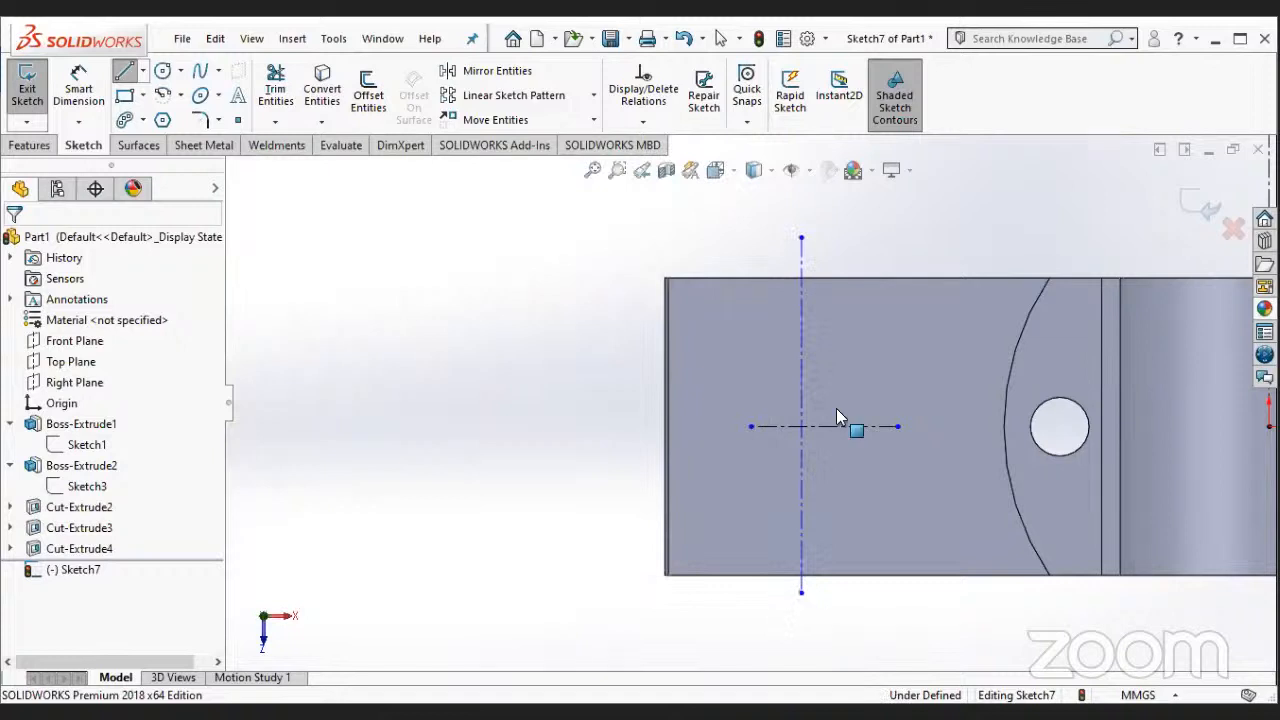
key("Escape")
- Add a midpoint relation between the flange's vertical construction line and the midpoint of the short horizontal one
scroll(836, 416, "down", 1)
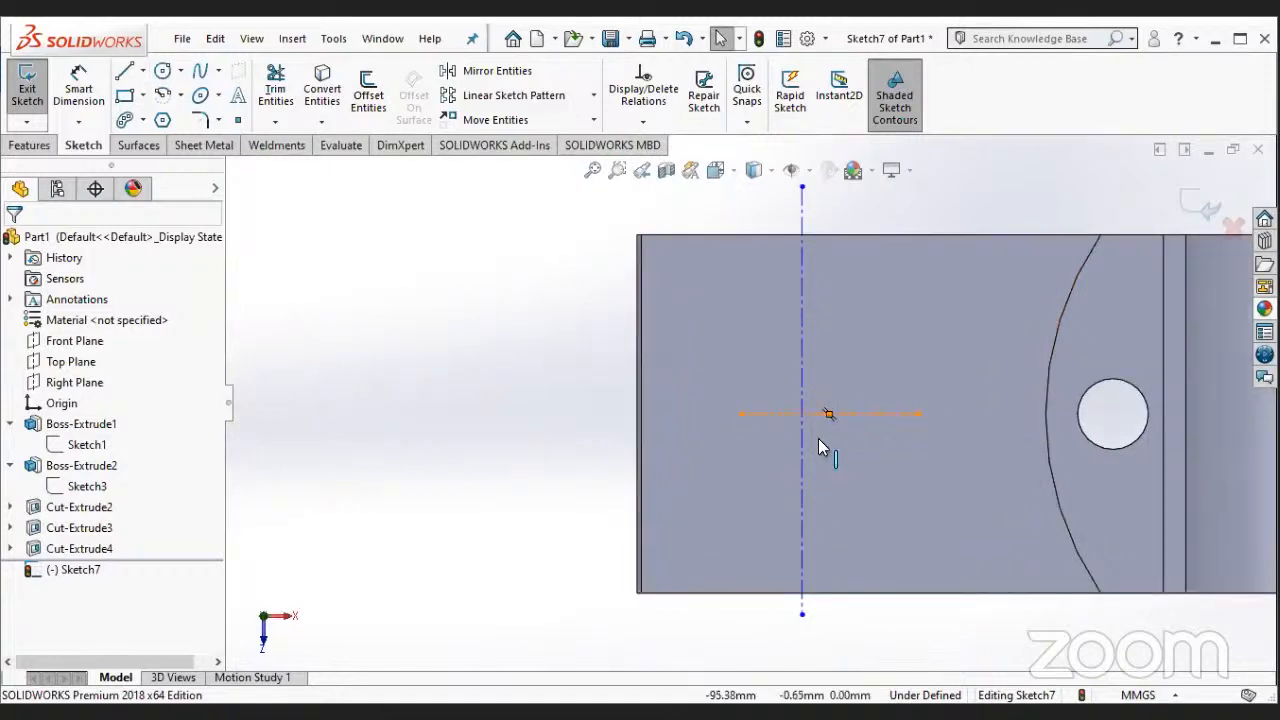
left_click(801, 434)
left_click(829, 414, "ctrl")
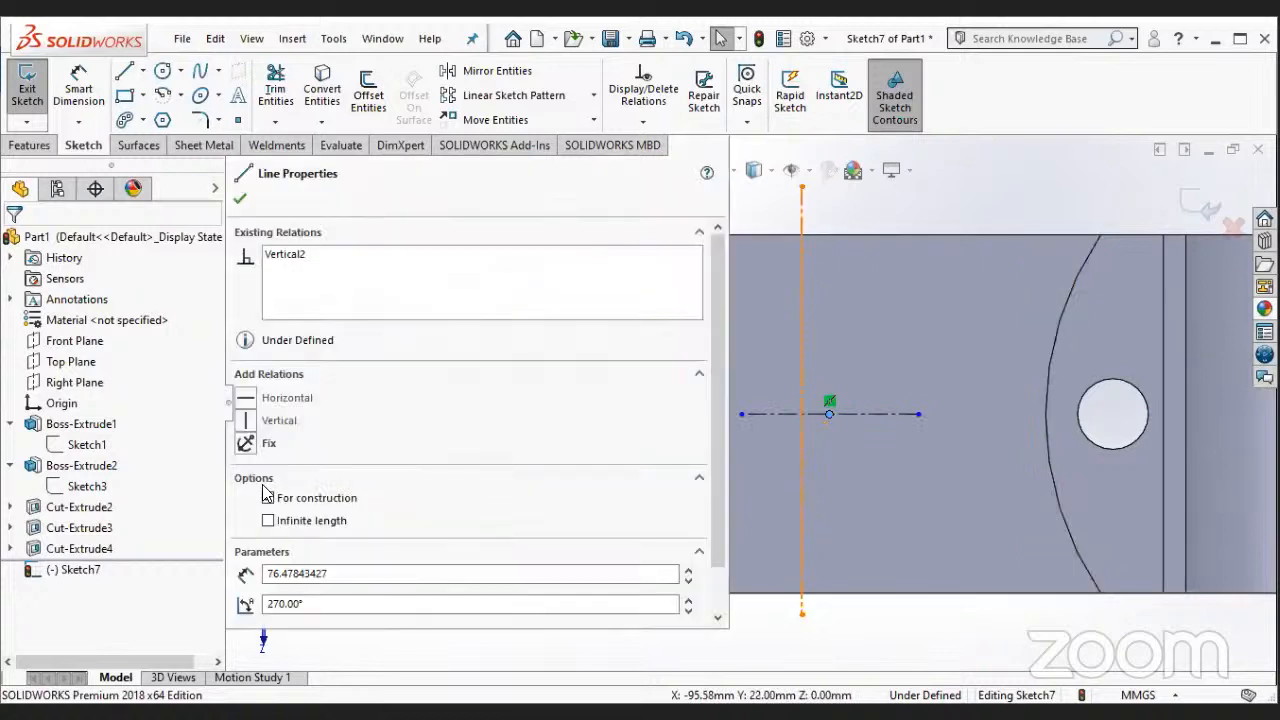
left_click(240, 199)
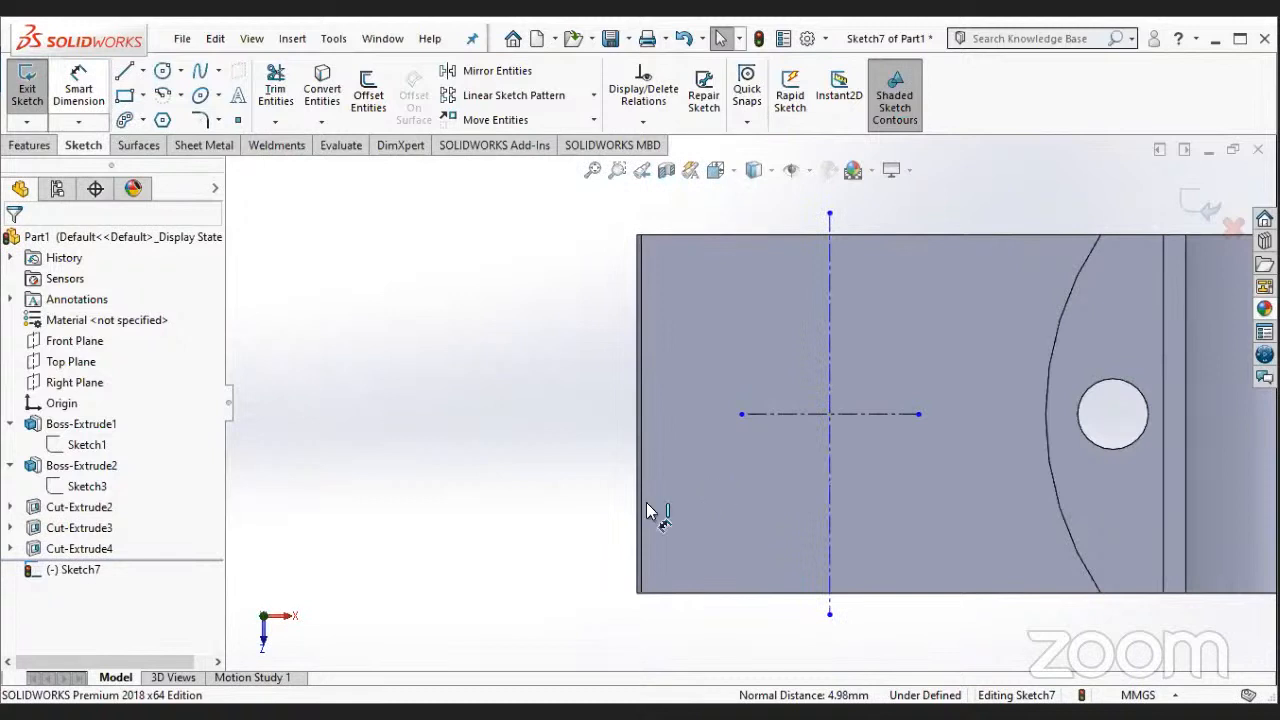
left_click(78, 88)
left_click(829, 503)
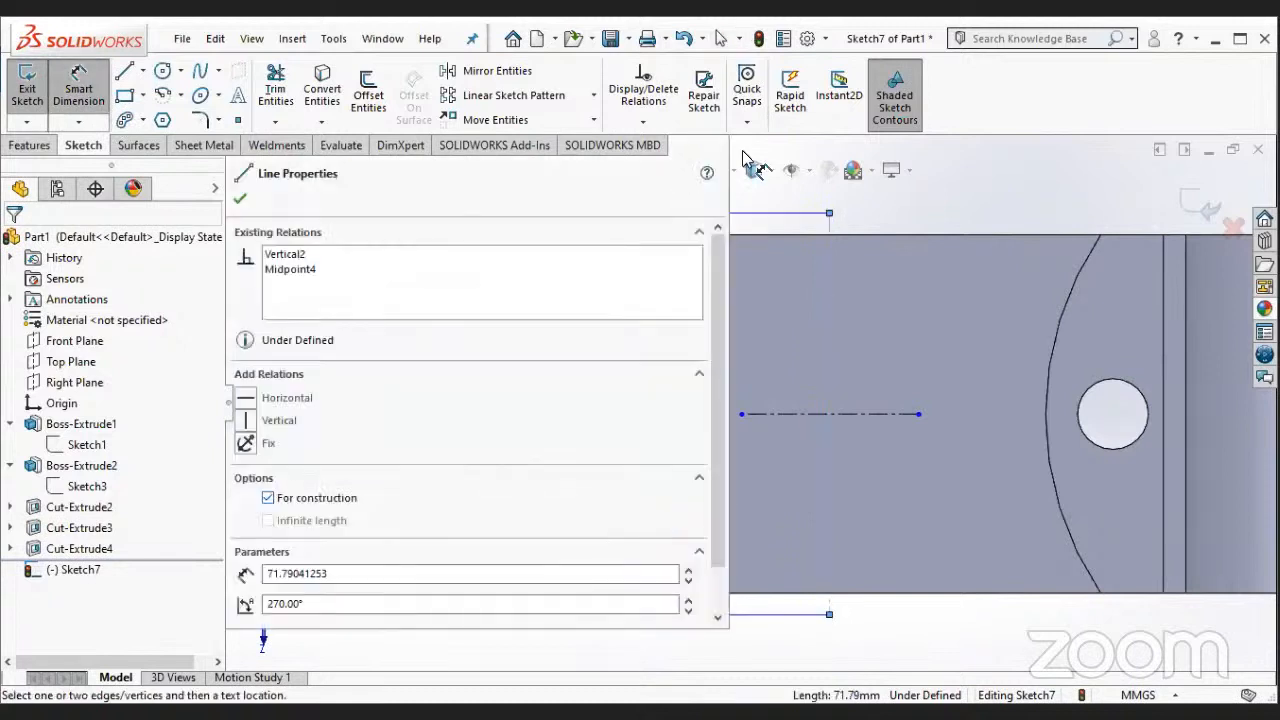
mouse_move(744, 158)
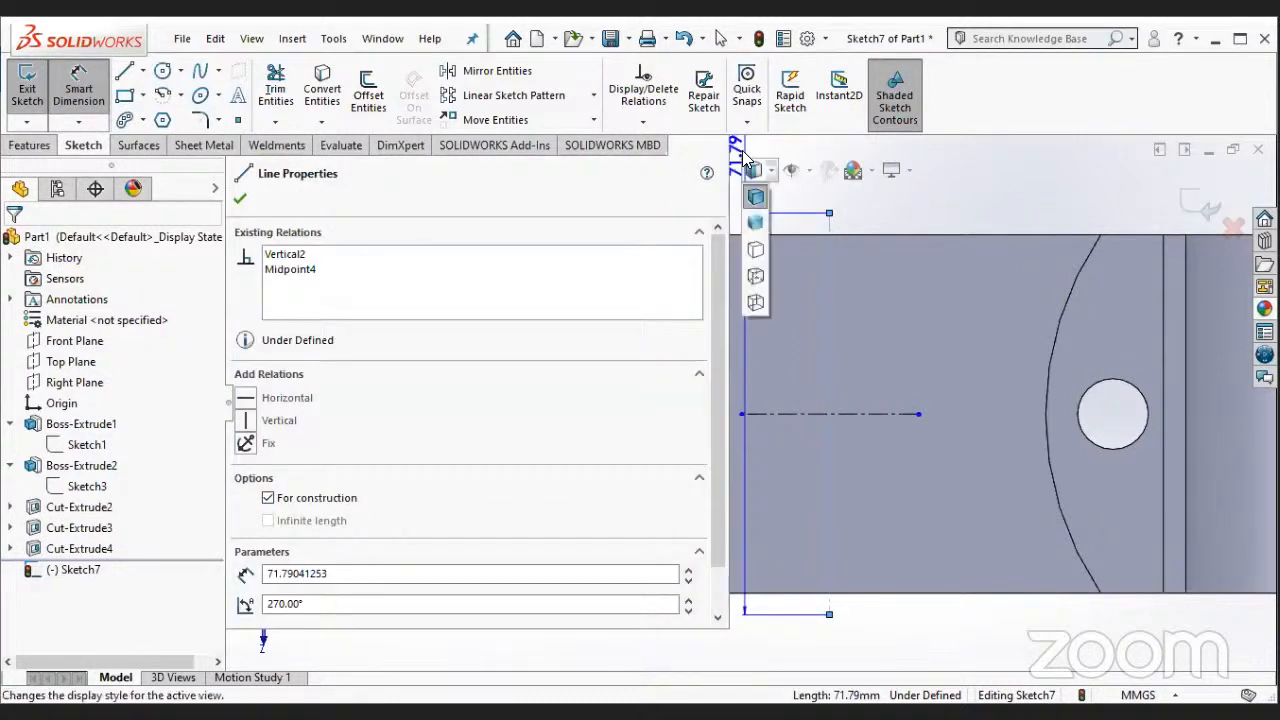
scroll(832, 172, "up", 1)
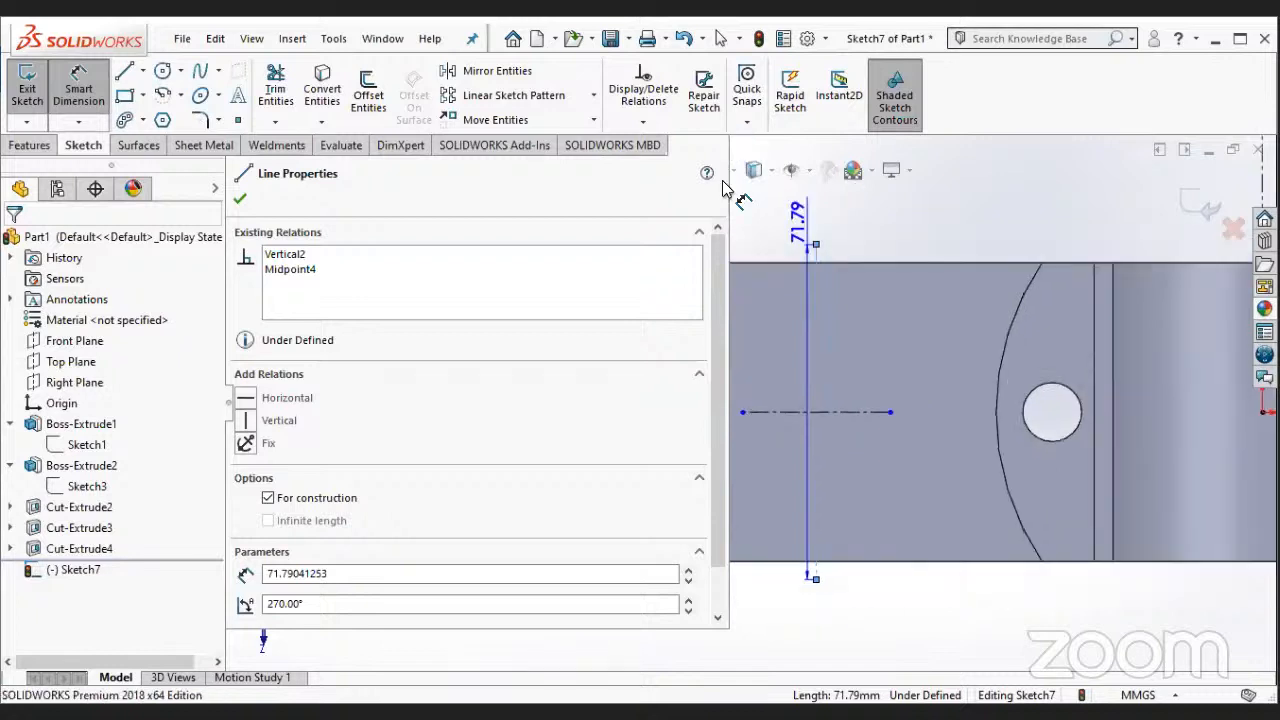
key("Escape")
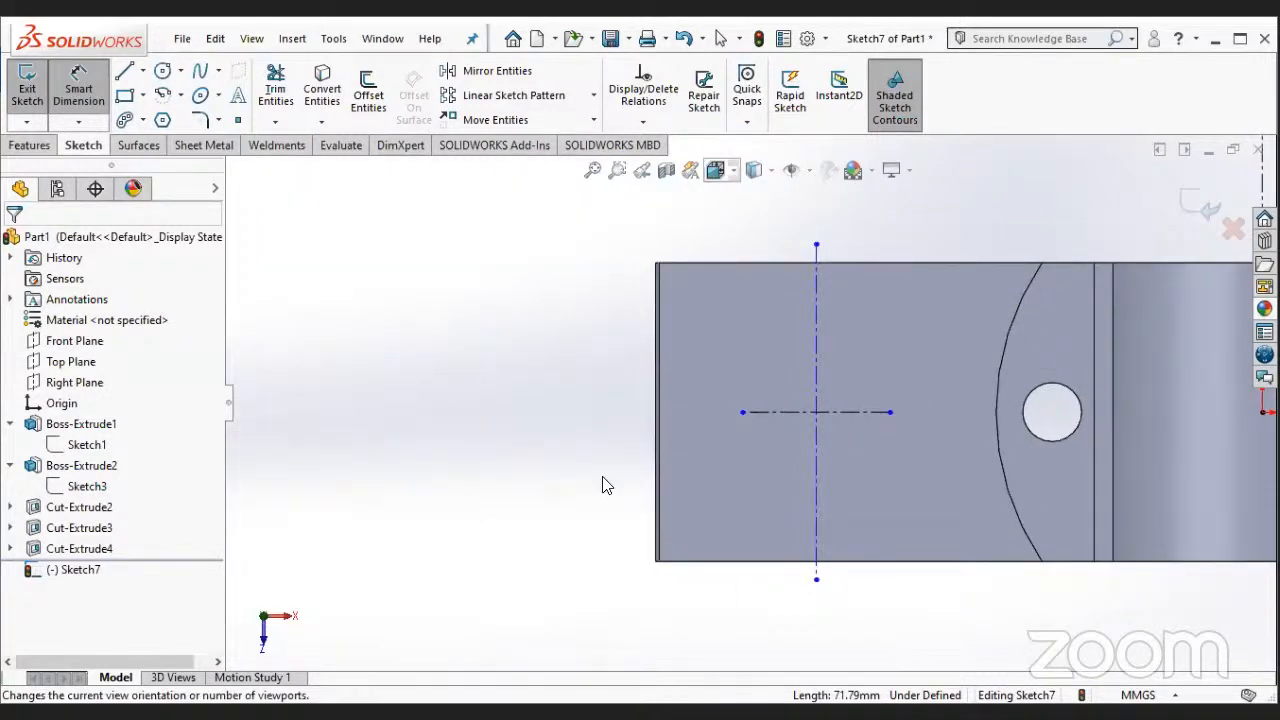
- Dimension the flange's vertical construction line at 25 mm from the left flange's end edge in the Top view
key("space")
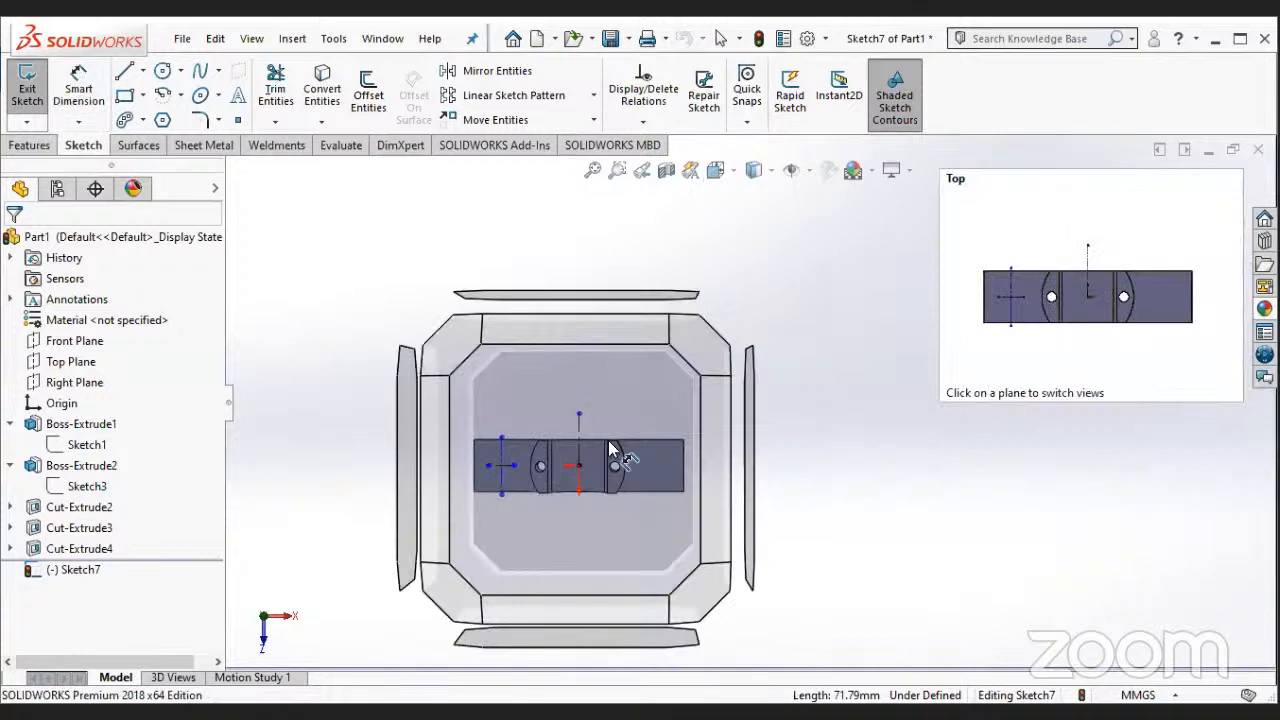
left_click(596, 458)
scroll(588, 443, "down", 4)
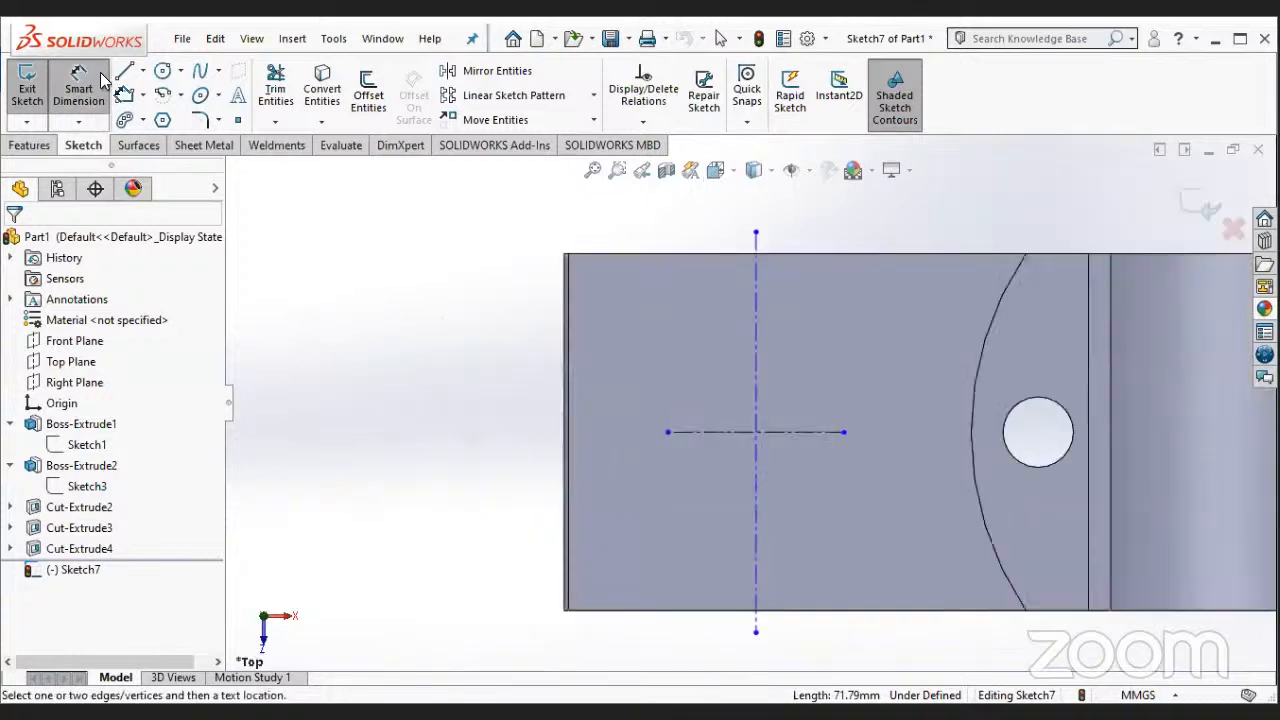
left_click(568, 450)
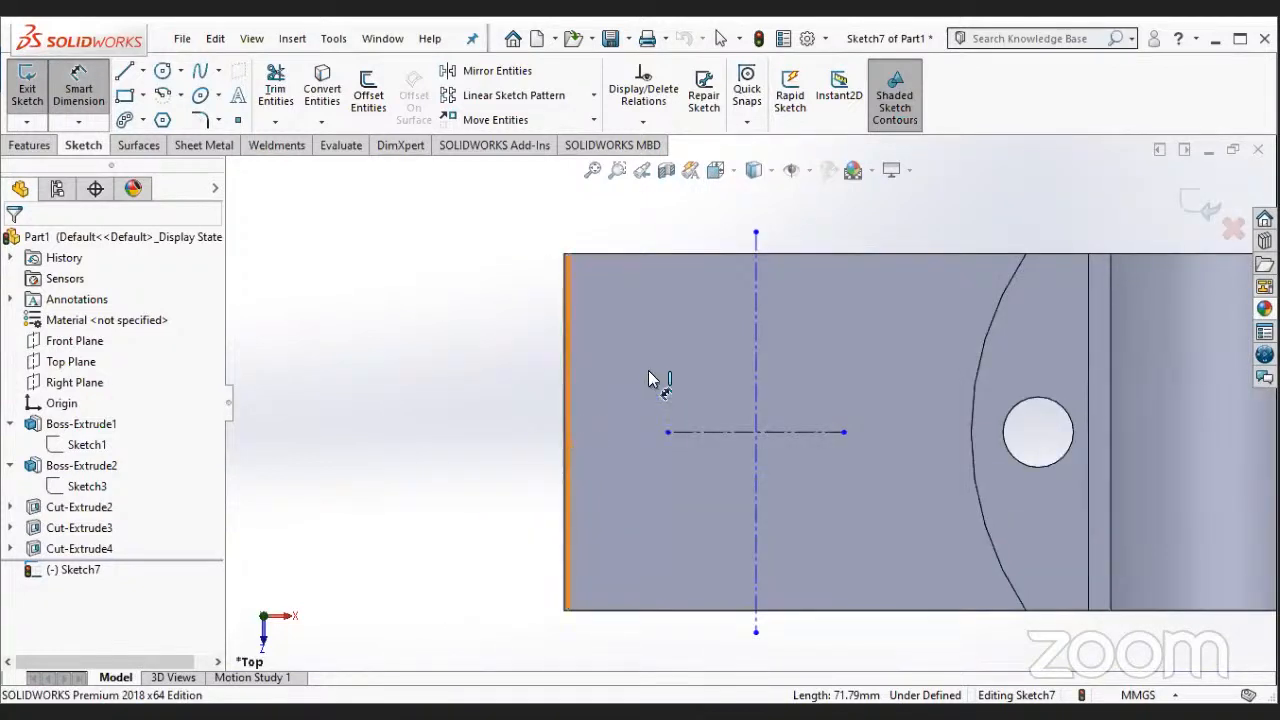
left_click(649, 377)
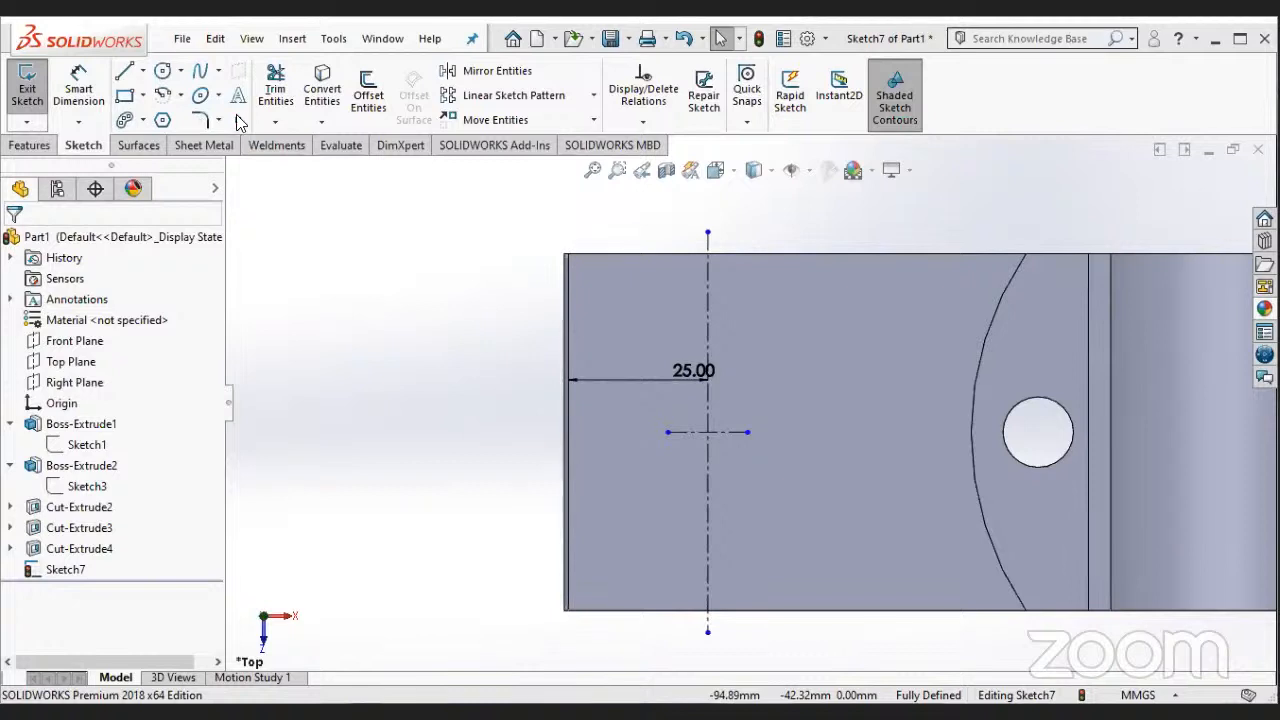
left_click(143, 120)
left_click(175, 145)
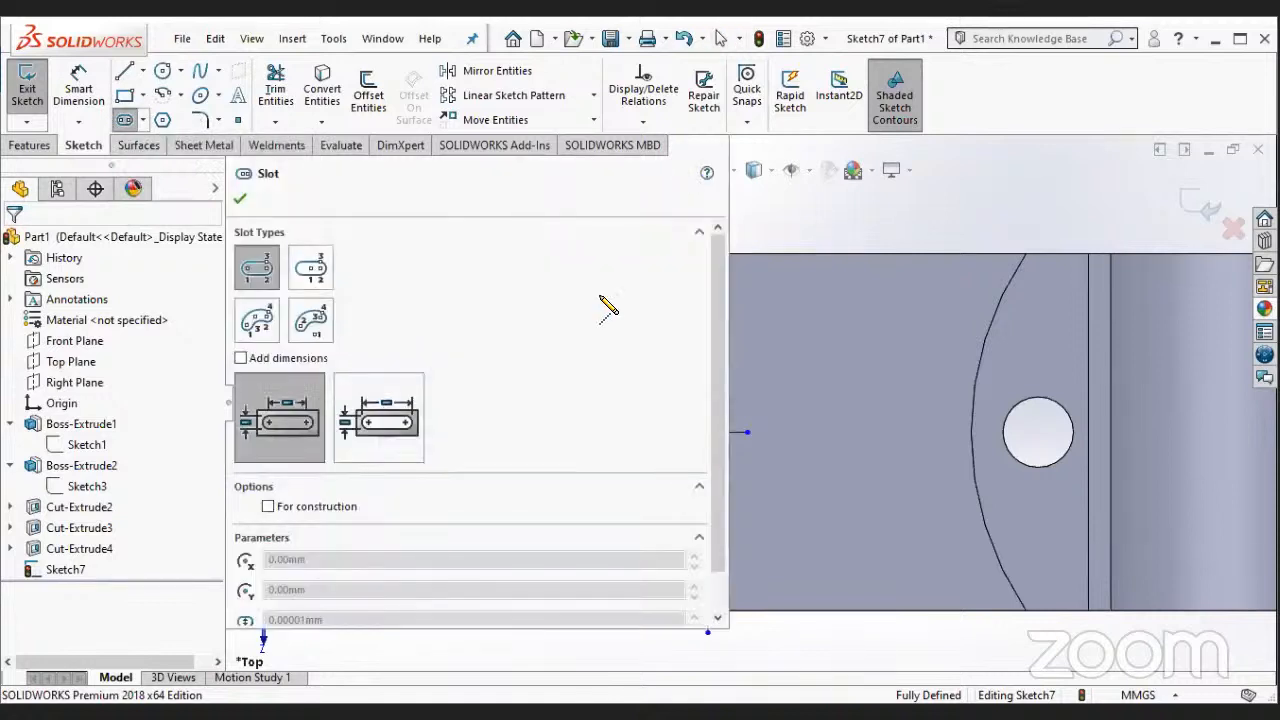
scroll(741, 402, "up", 4)
scroll(735, 495, "down", 1)
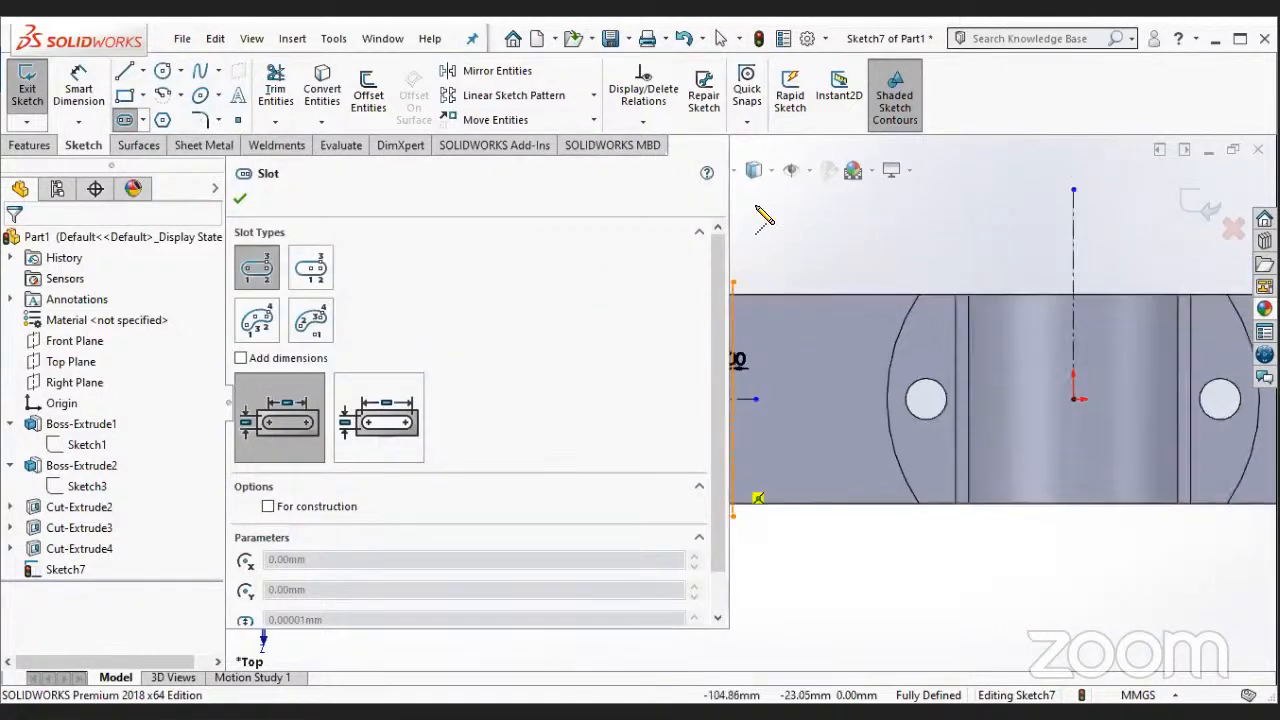
scroll(763, 217, "down", 1)
scroll(763, 395, "down", 1)
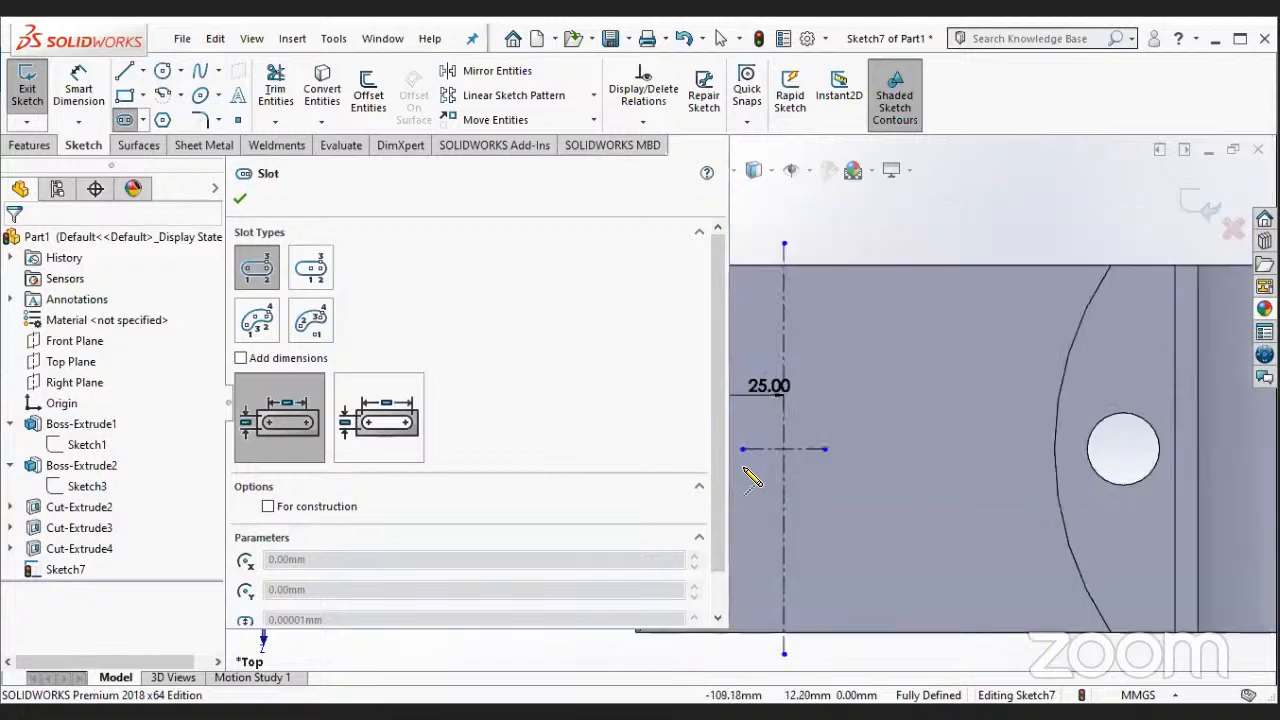
scroll(748, 405, "up", 2)
scroll(752, 308, "down", 2)
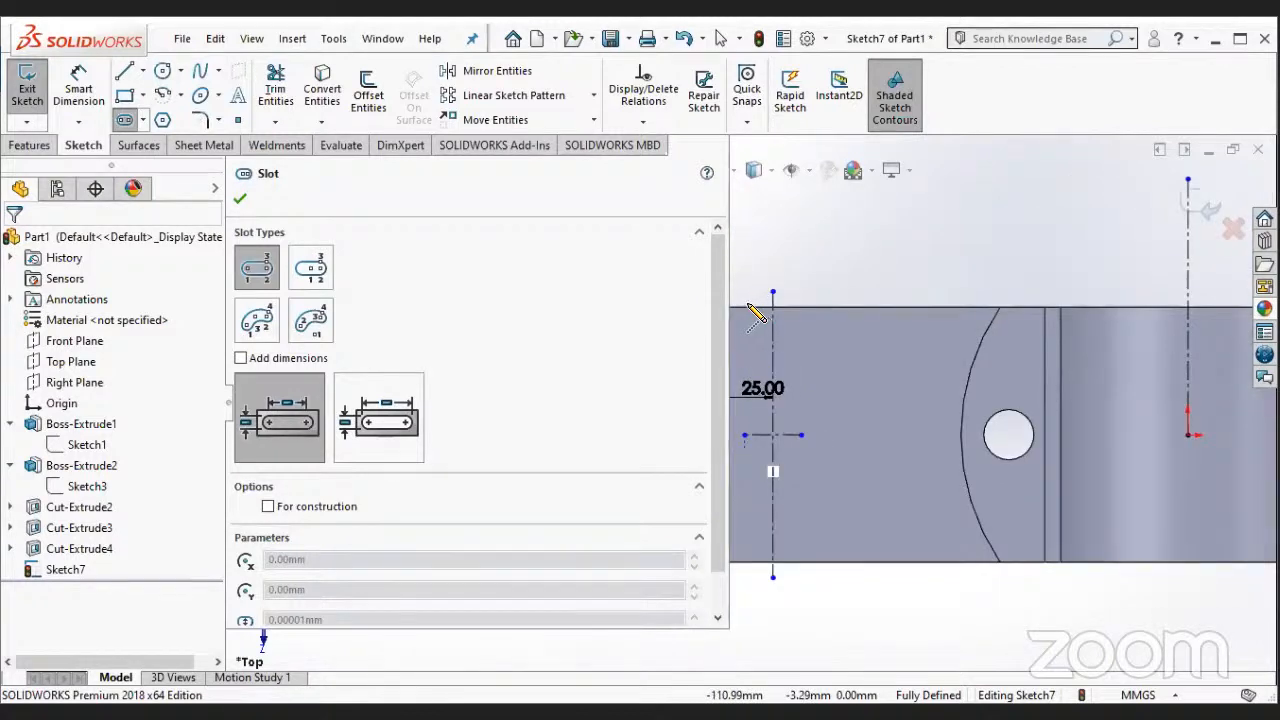
key("Escape")
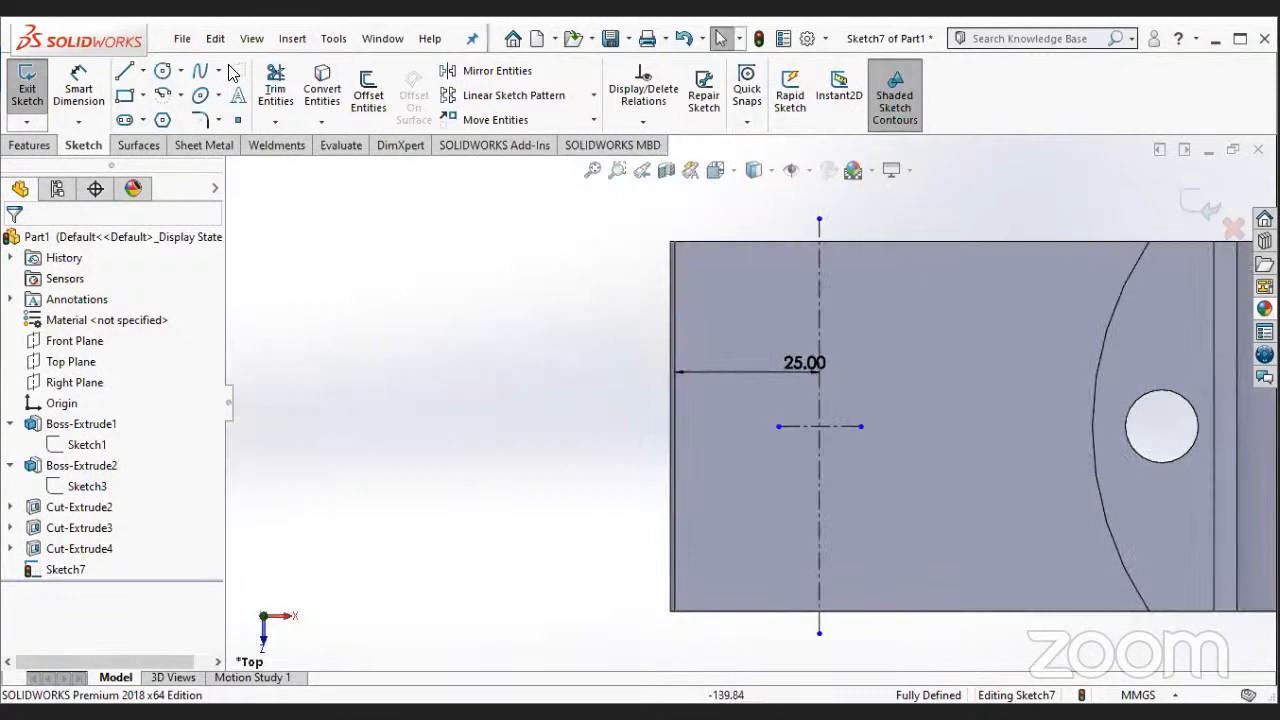
- Draw a straight slot along the short horizontal construction line, about 14 mm between centres and about 7 mm wide
scroll(400, 455, "down", 1)
left_click(128, 117)
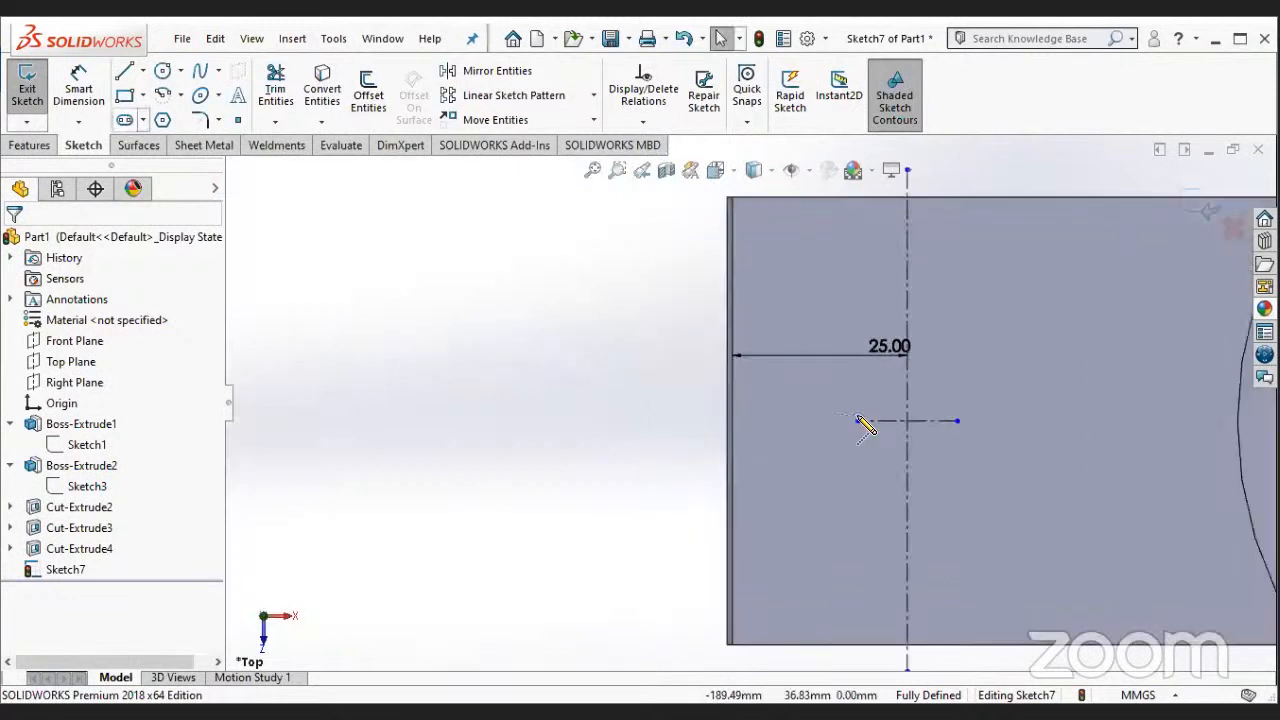
left_click(858, 421)
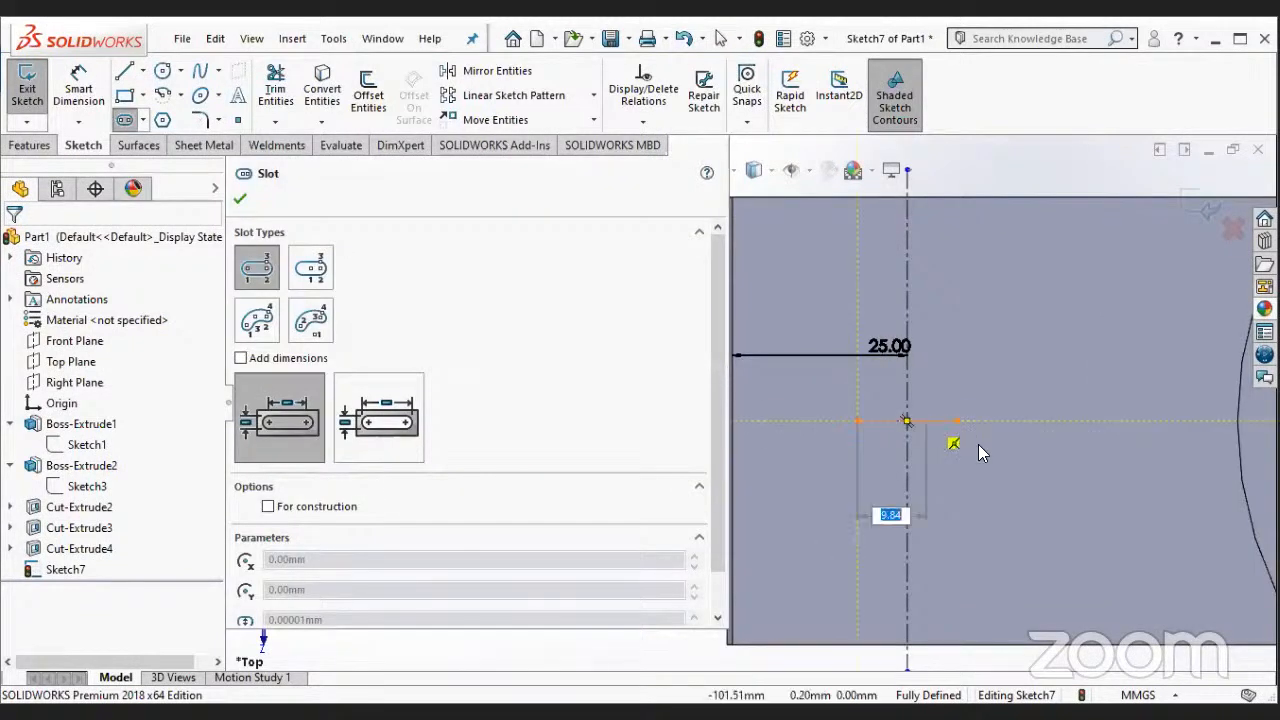
left_click(978, 444)
left_click(982, 450)
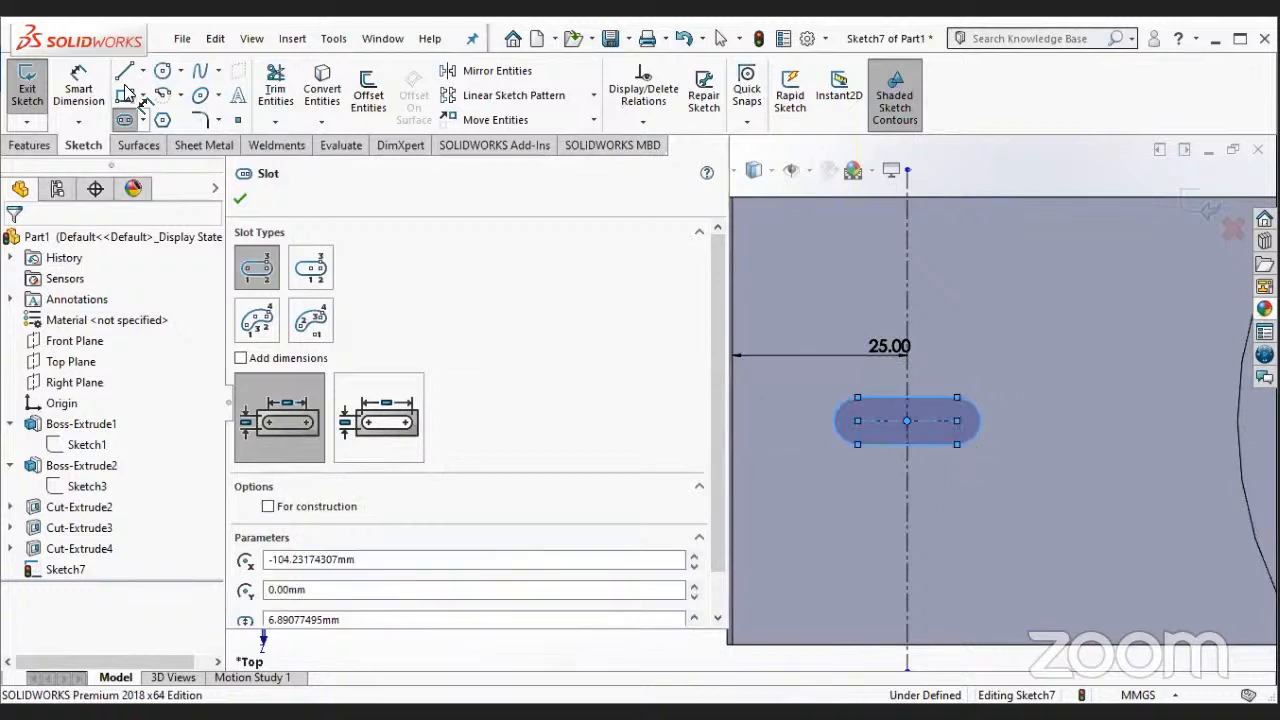
- Dimension the slot's width between its two straight sides as 16 mm
left_click(82, 92)
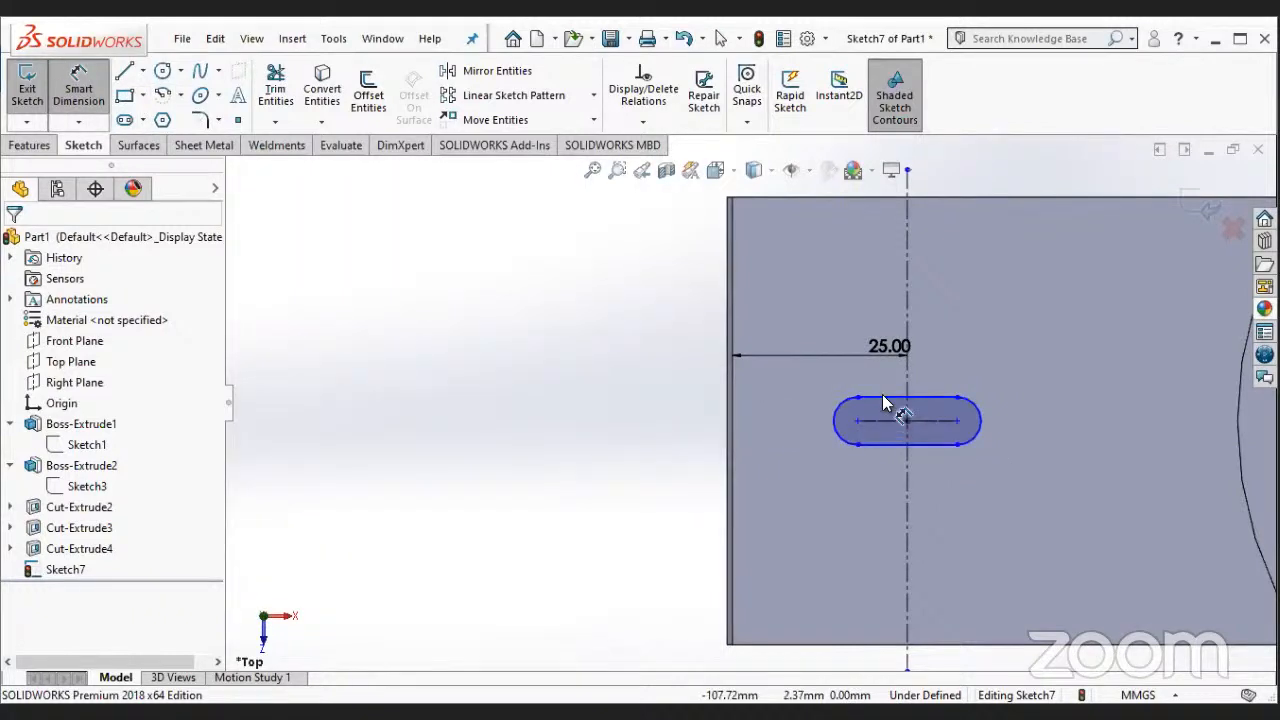
left_click(884, 402)
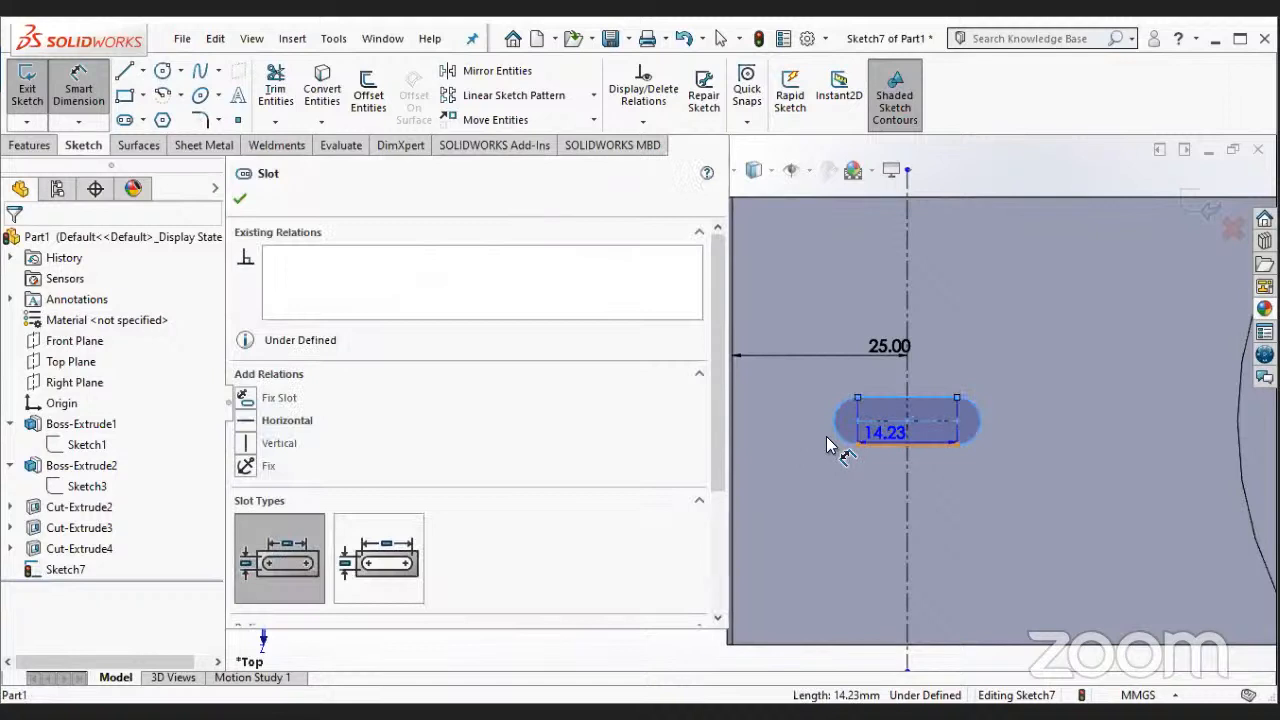
left_click(790, 431)
type("16")
key("Return")
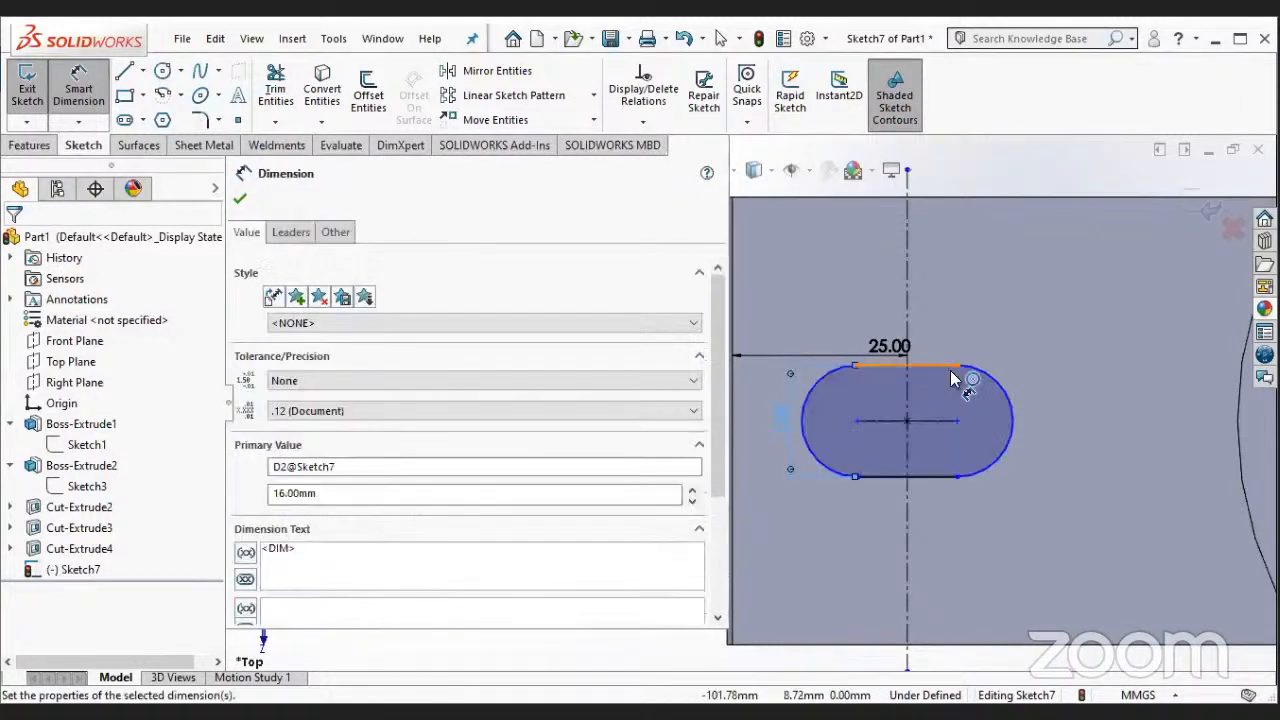
- Dimension the distance between the slot's arc centres as 22 mm
left_click(1012, 438)
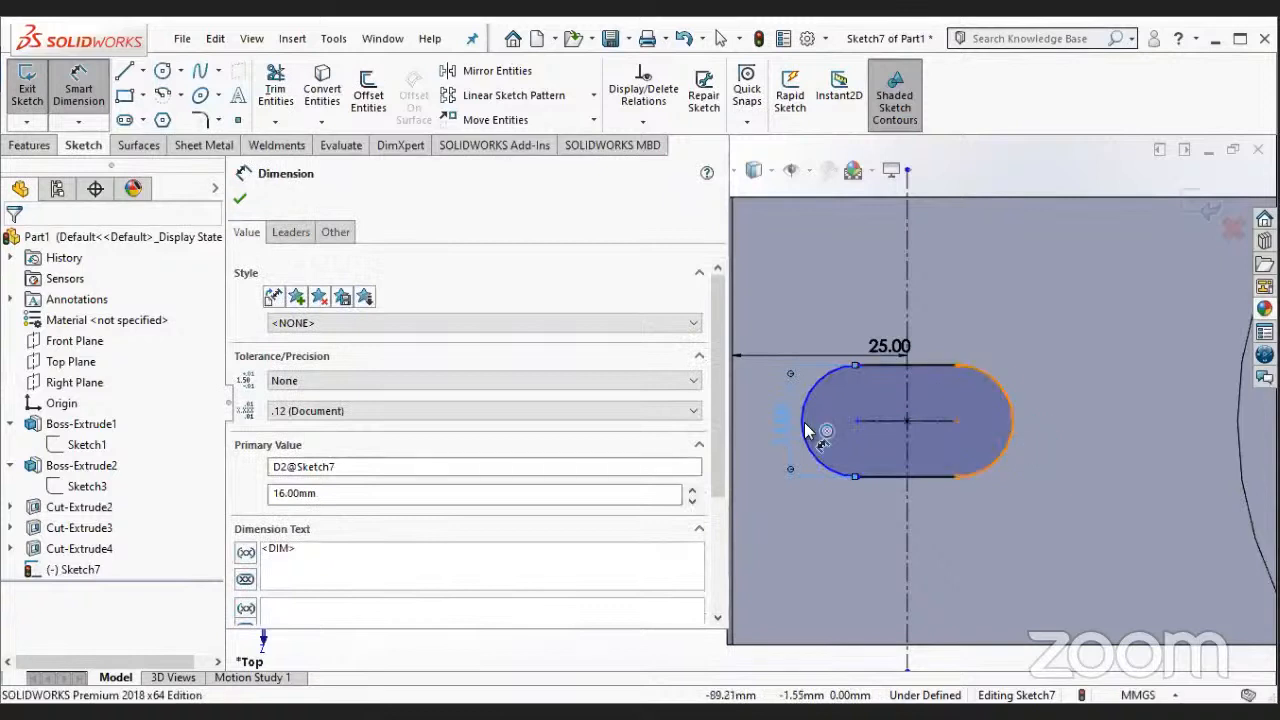
left_click(855, 350)
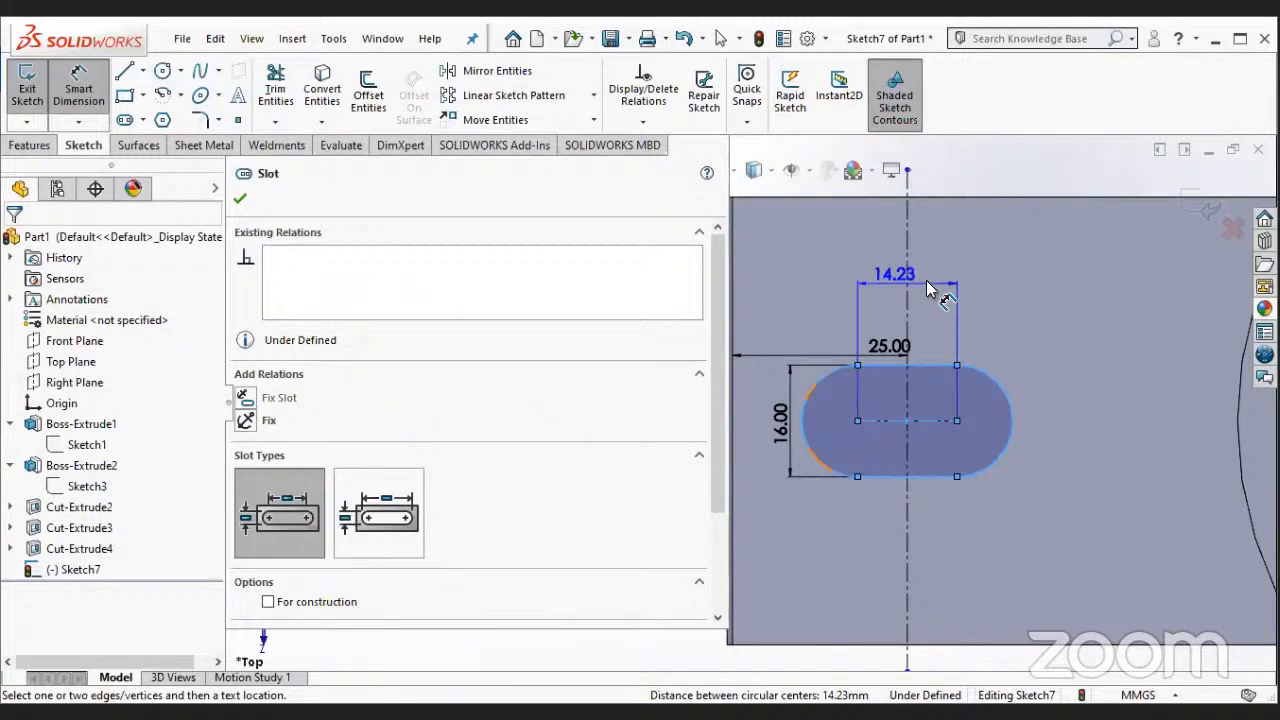
left_click(758, 301)
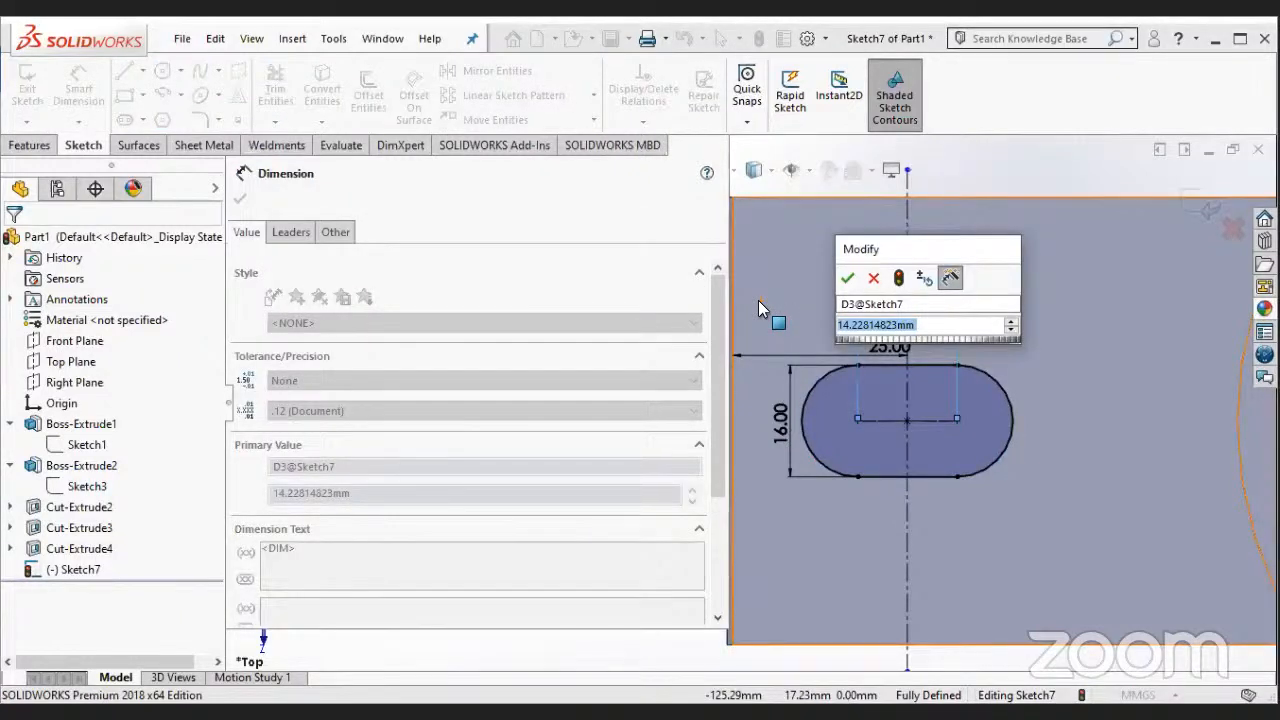
type("22")
key("Return")
key("Escape")
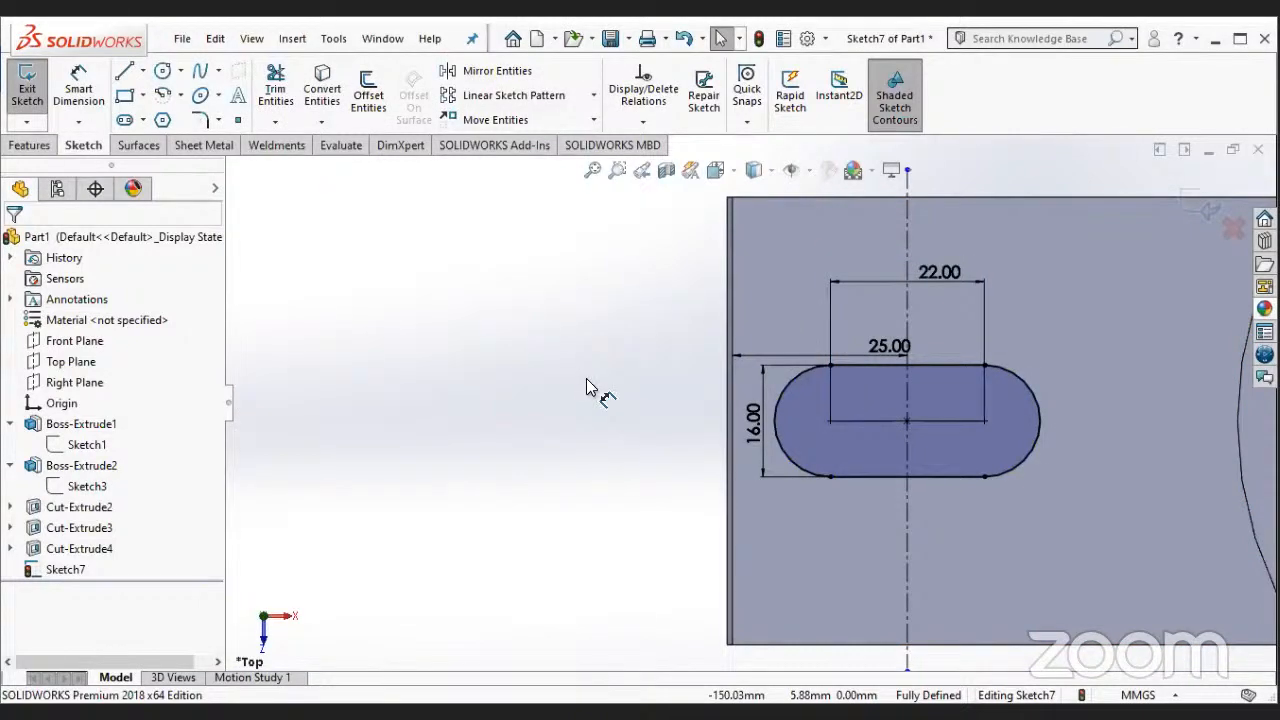
- Mirror a copy of the slot about the vertical construction line through the origin onto the right flange
scroll(1124, 454, "up", 5)
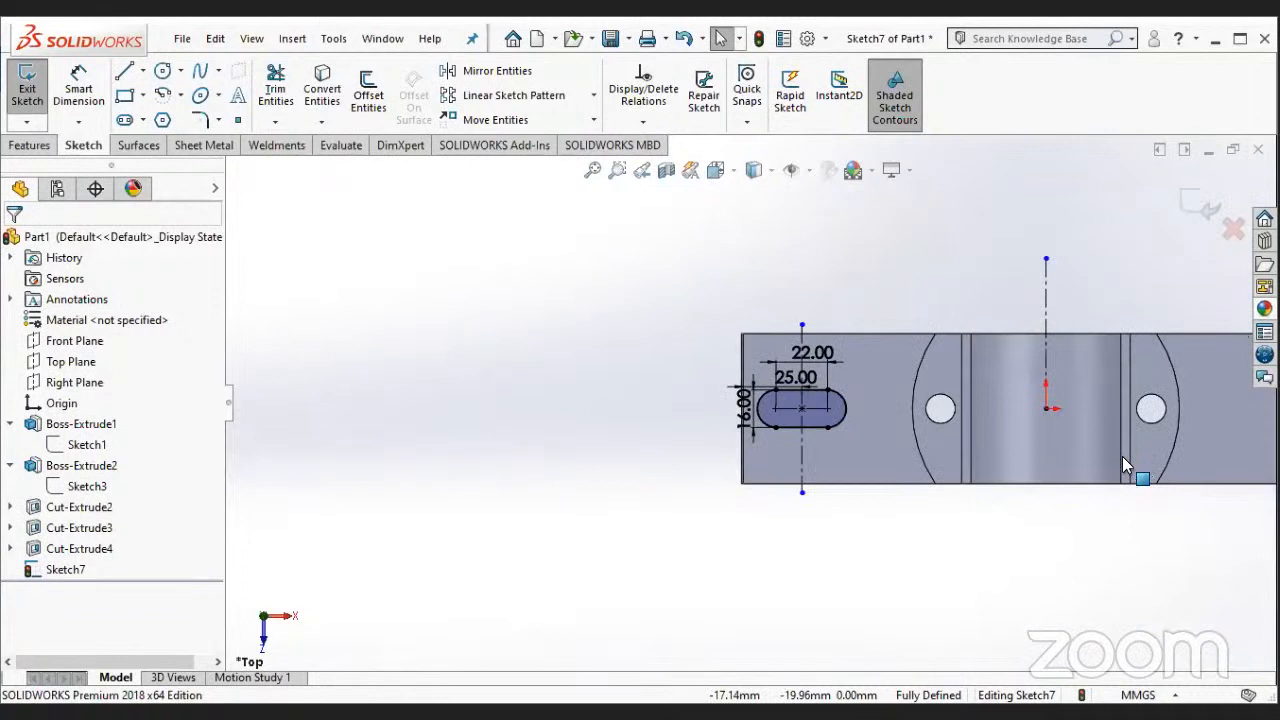
scroll(720, 440, "up", 3)
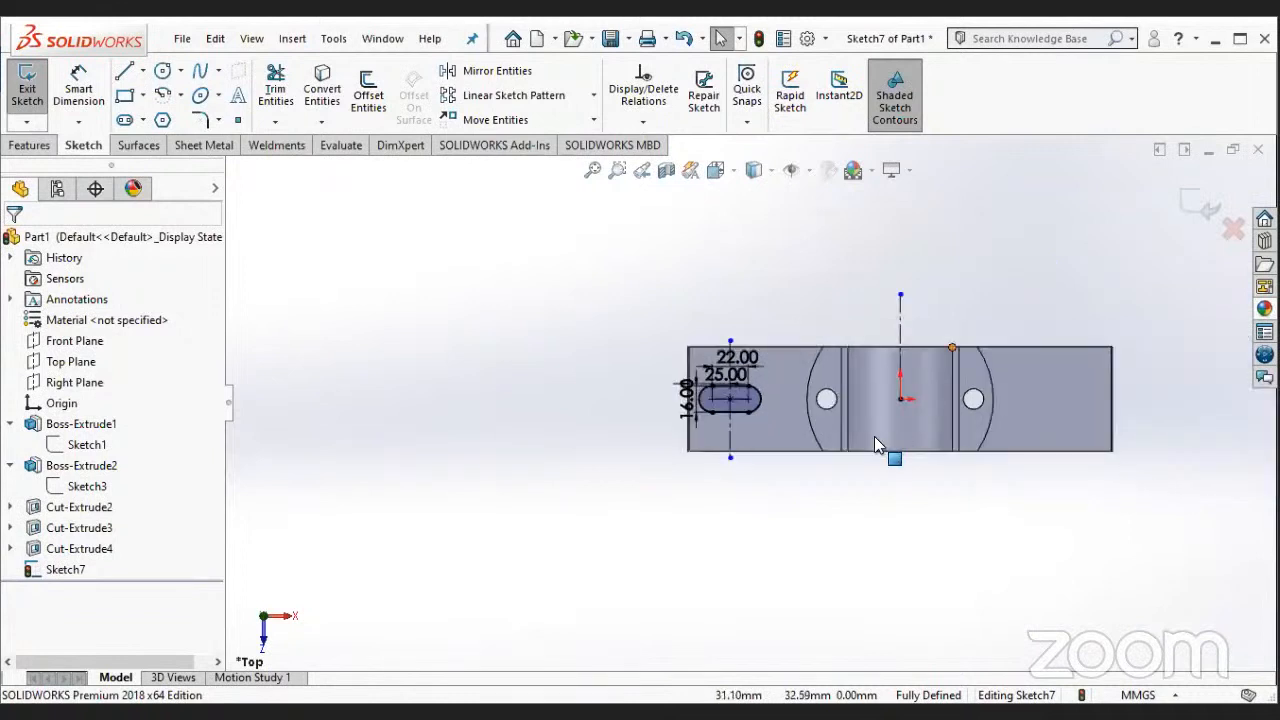
scroll(866, 450, "down", 3)
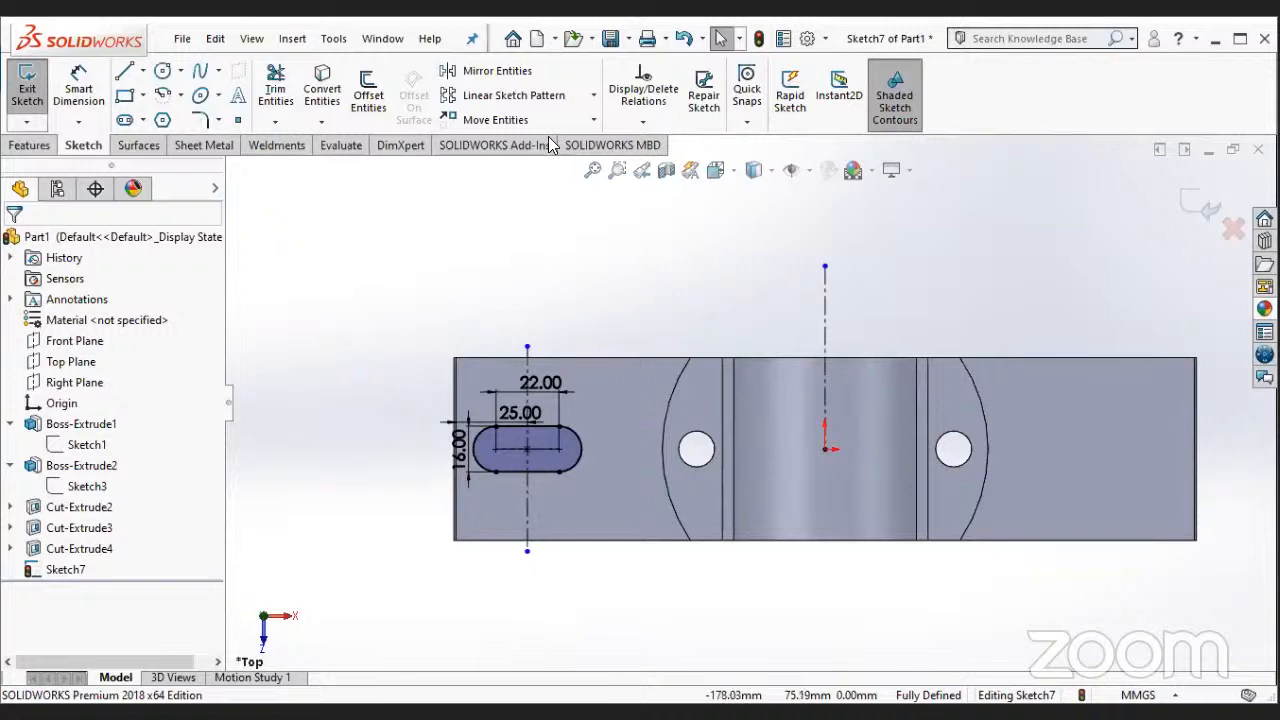
left_click(505, 71)
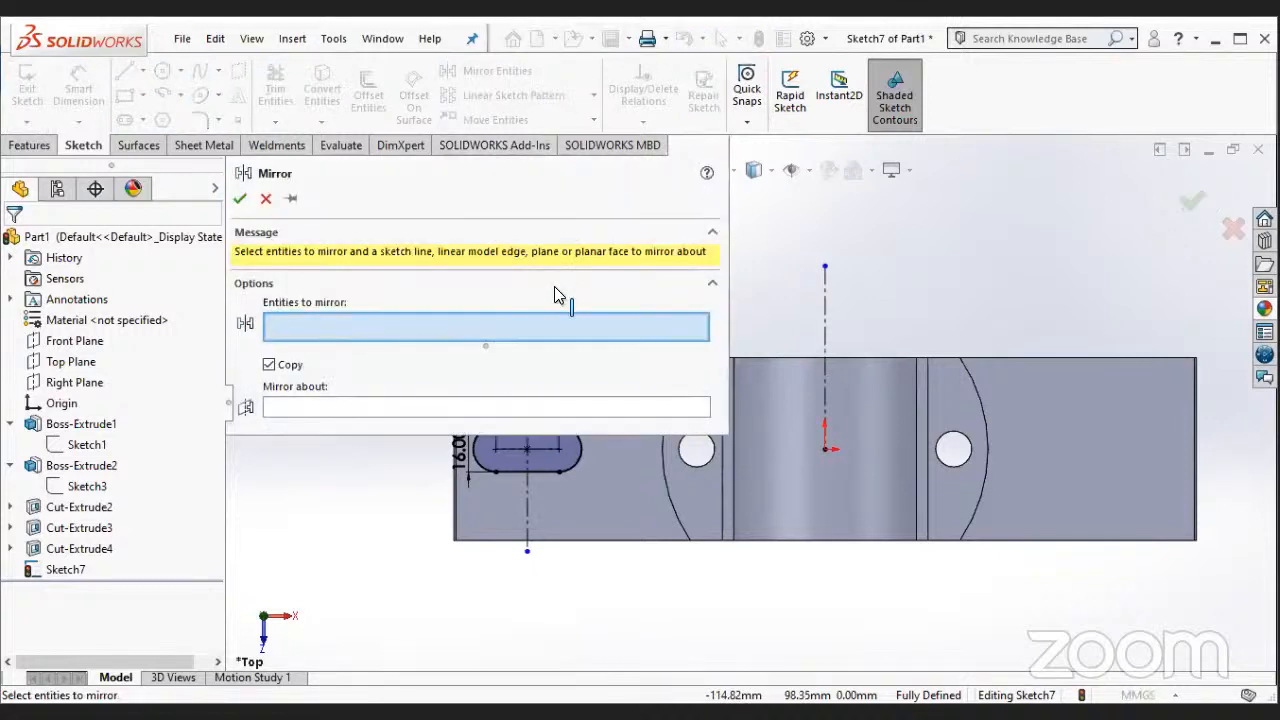
left_click(552, 458)
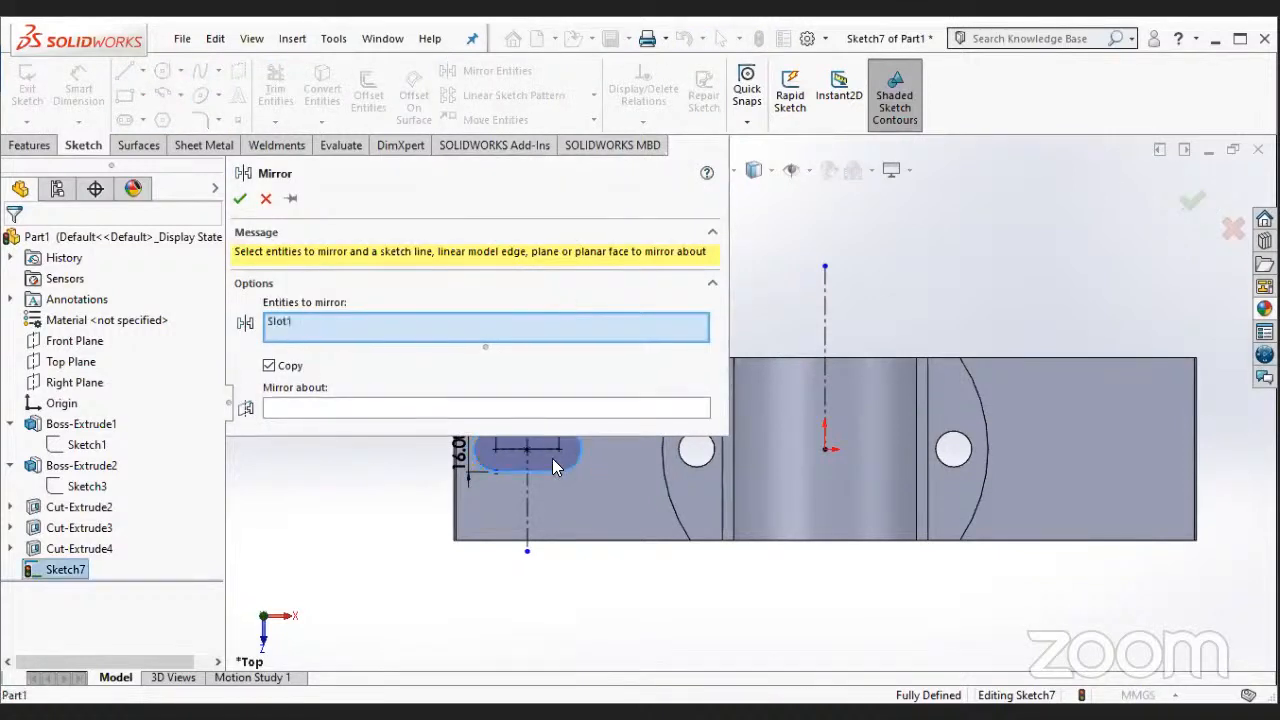
left_click(530, 410)
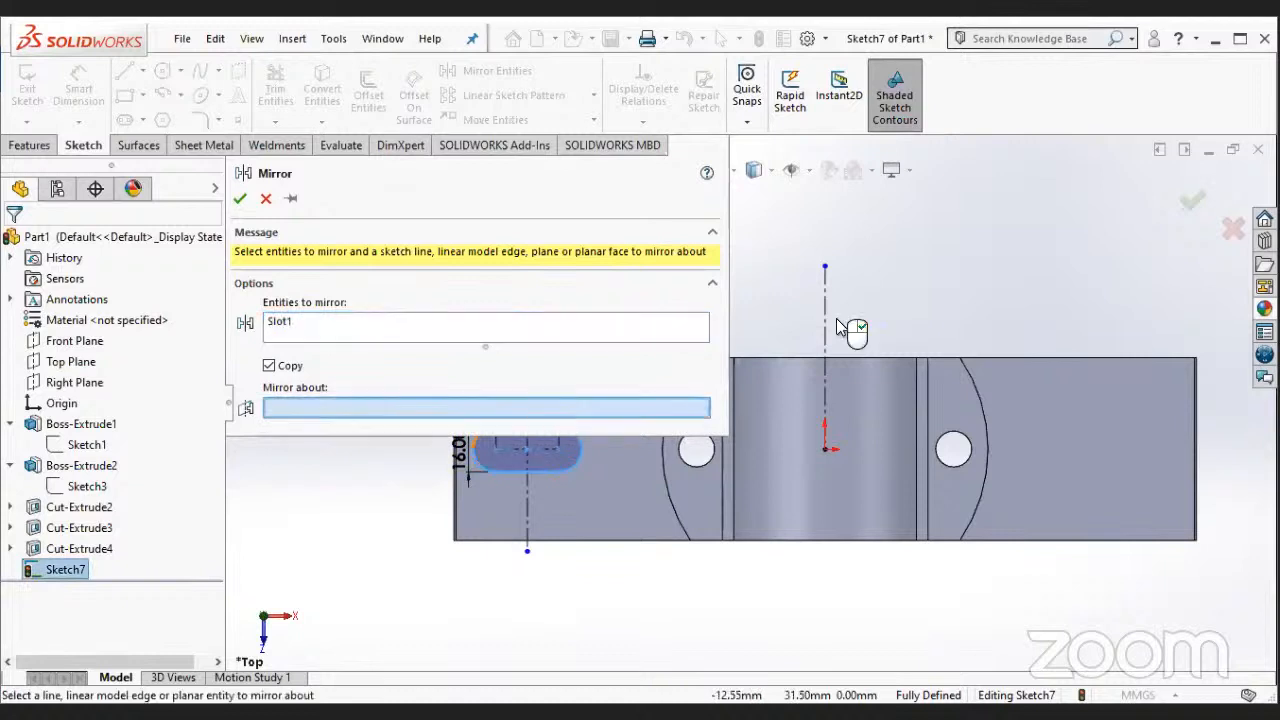
left_click(826, 320)
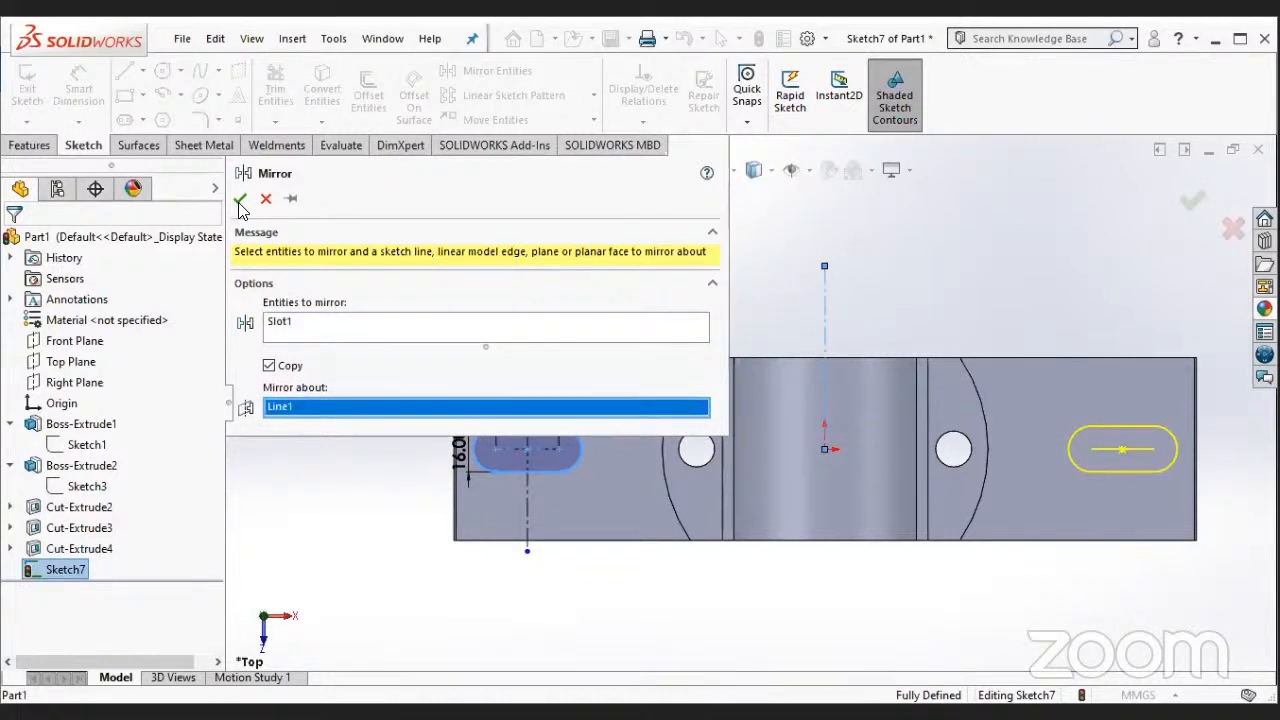
left_click(240, 203)
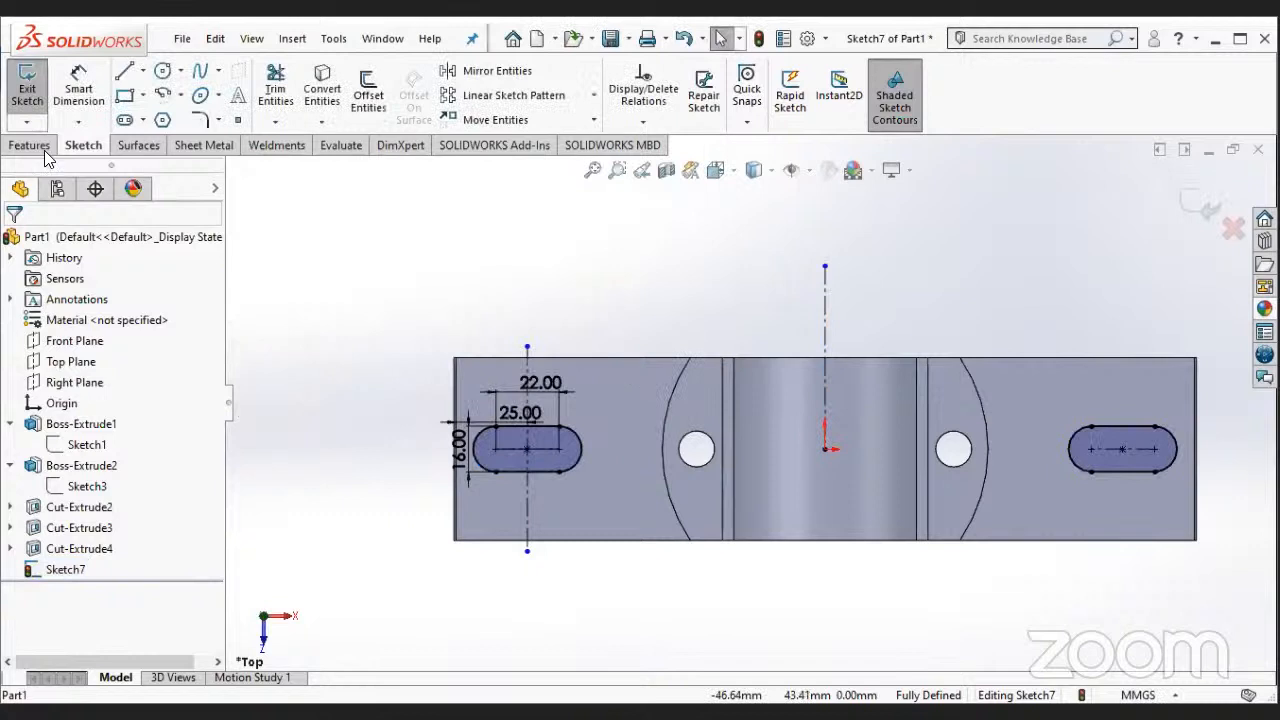
left_click(44, 151)
left_click(281, 96)
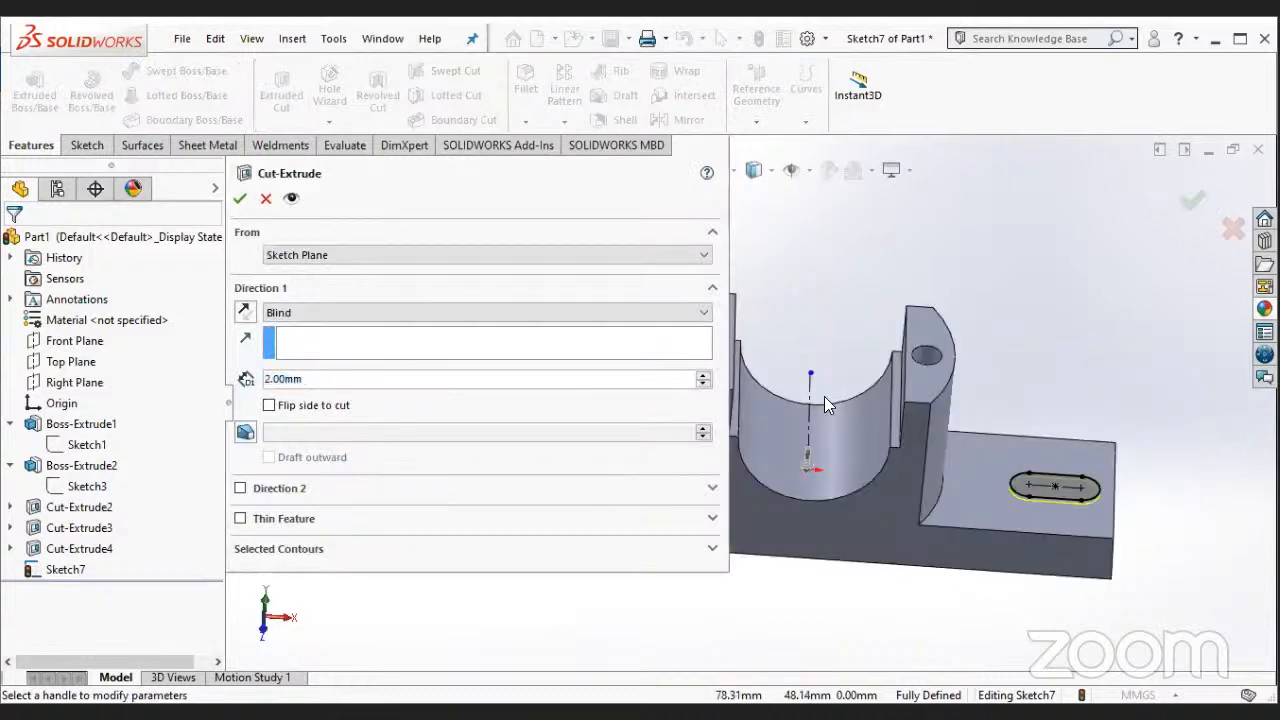
left_click(453, 313)
left_click(474, 368)
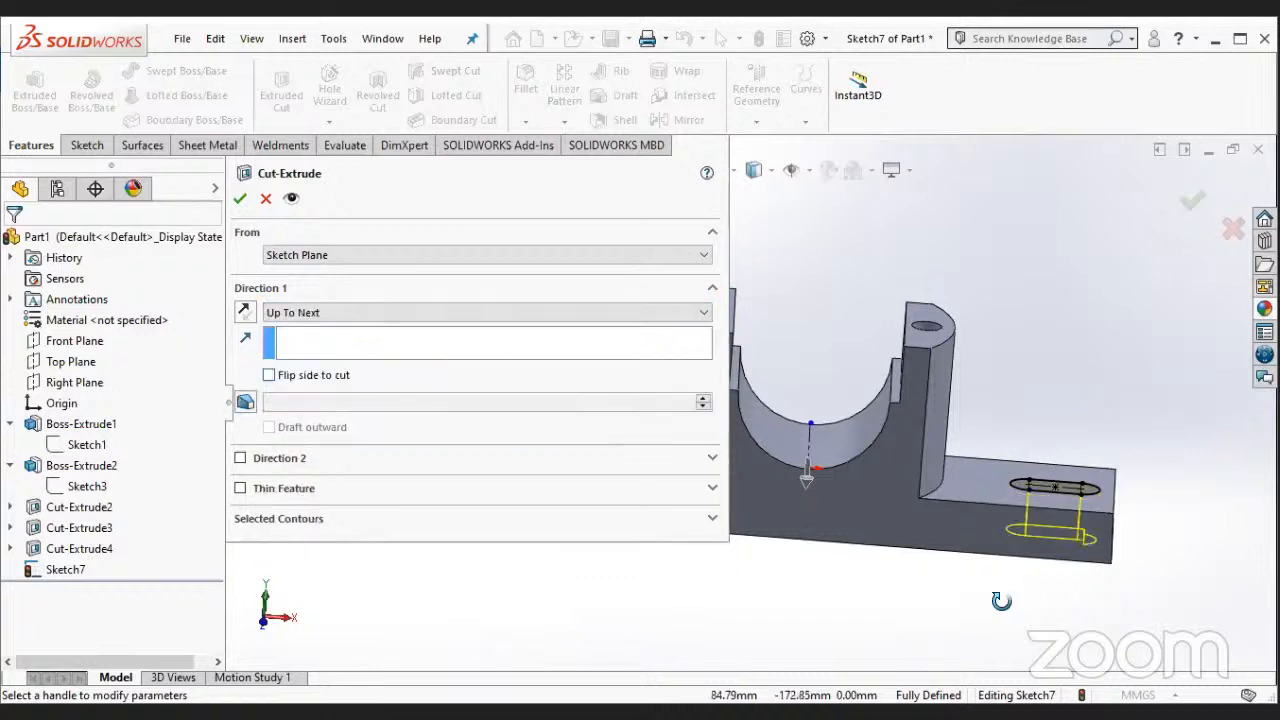
middle_click_drag(984, 458, 905, 525)
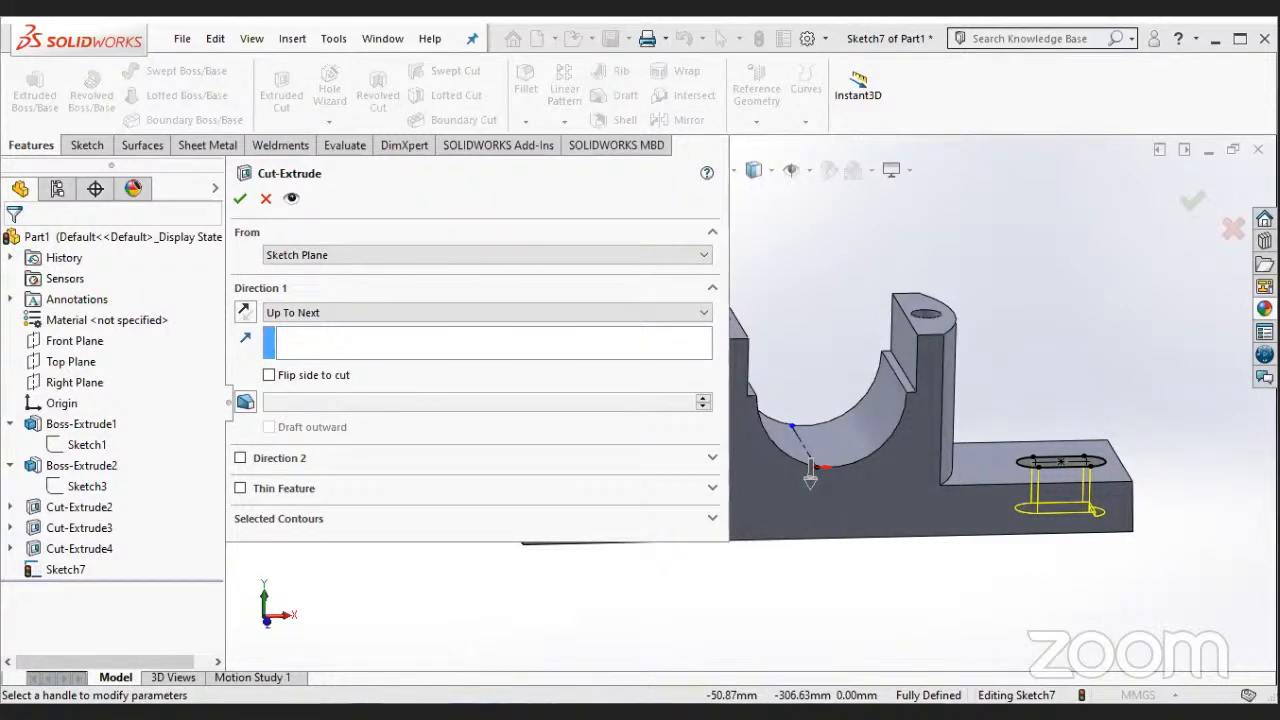
left_click(266, 198)
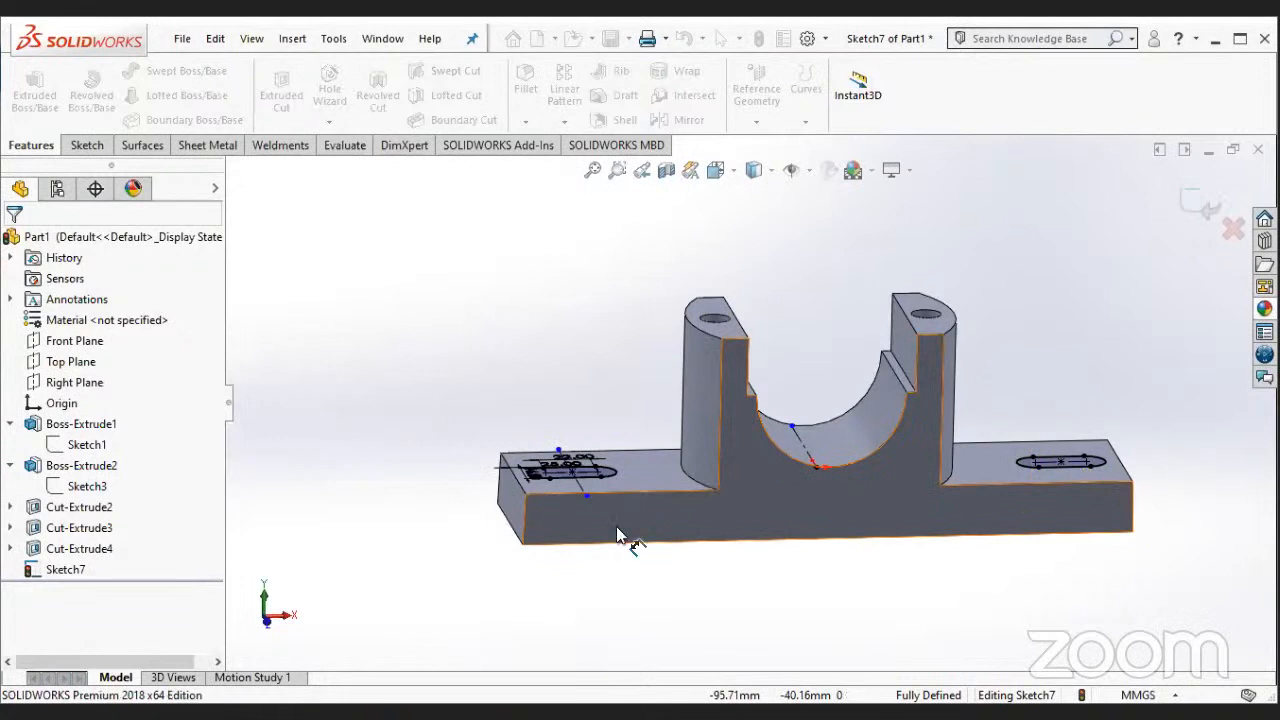
- Move the slot's centre-distance dimension beyond the left flange's back edge and set it to 14 mm
middle_click_drag(616, 526, 557, 447)
scroll(594, 468, "down", 3)
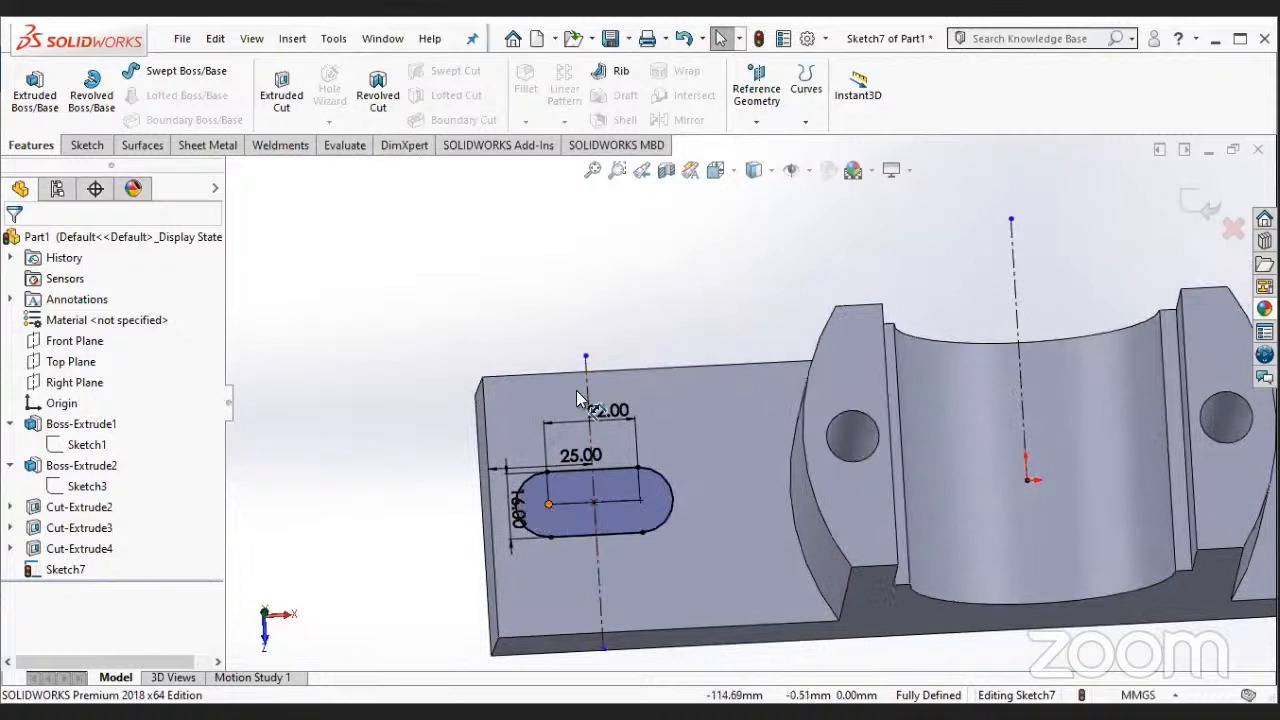
left_click_drag(608, 411, 573, 328)
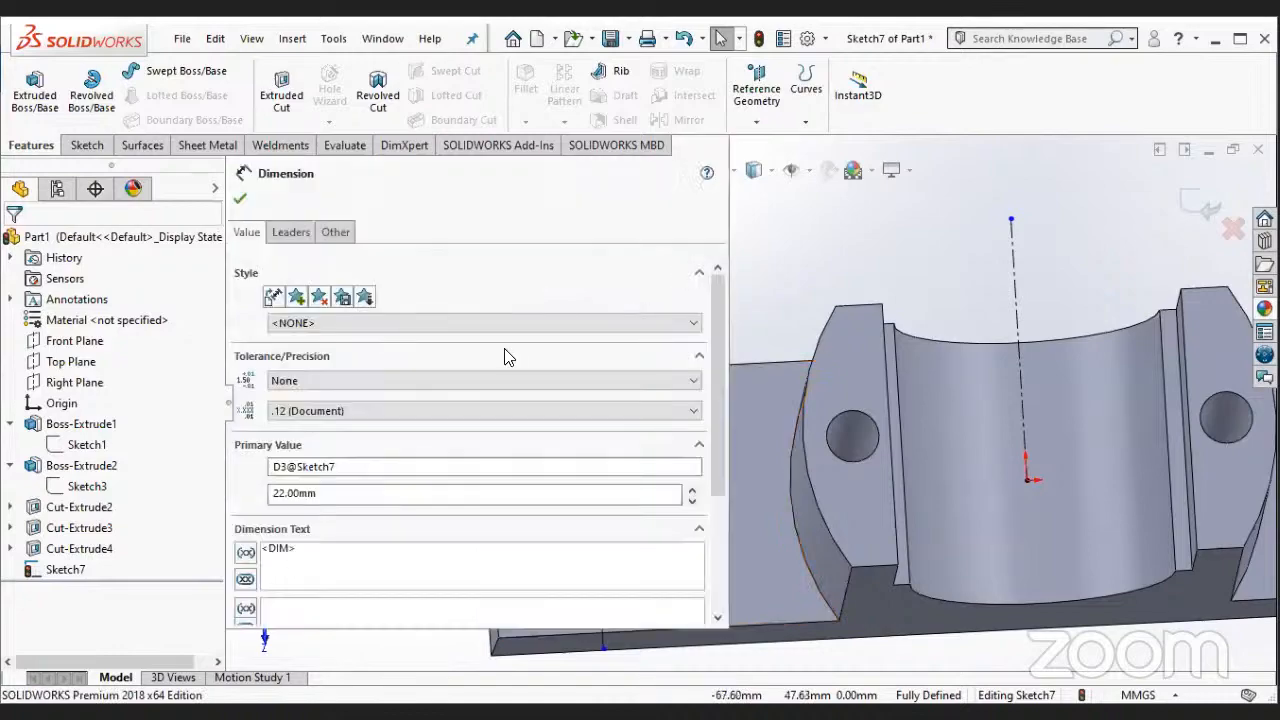
key("Escape")
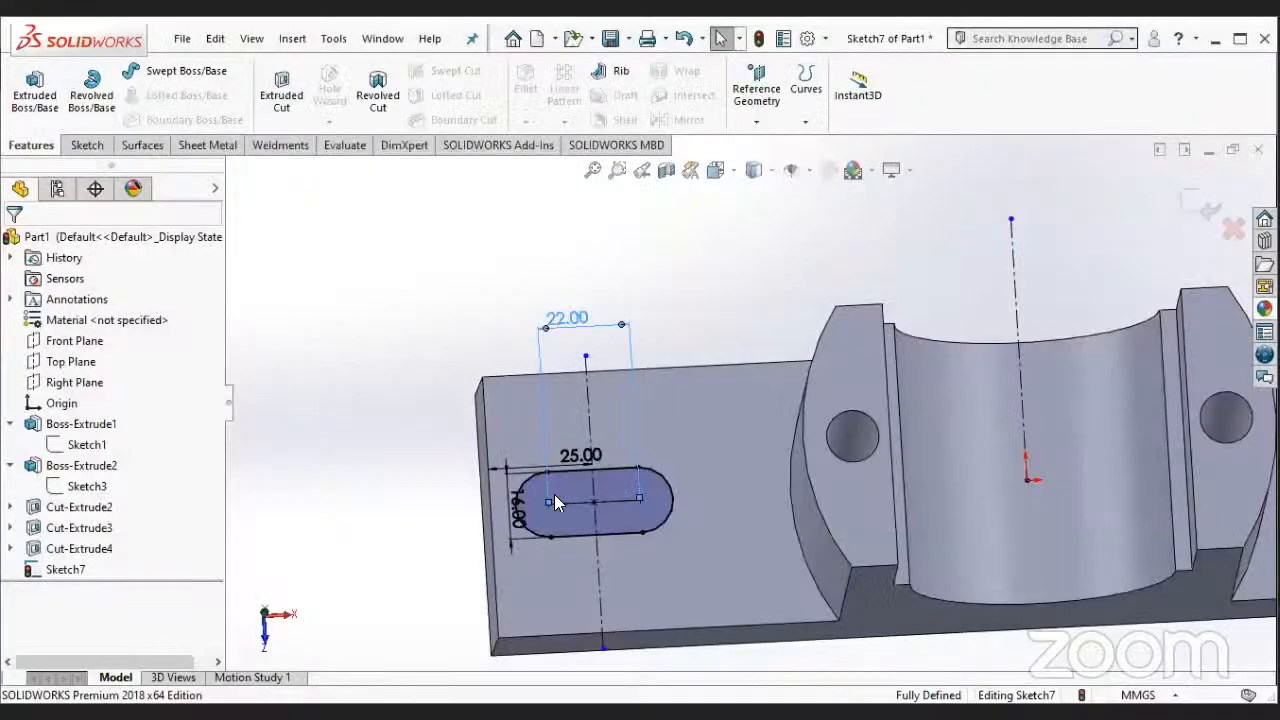
double_click(567, 318)
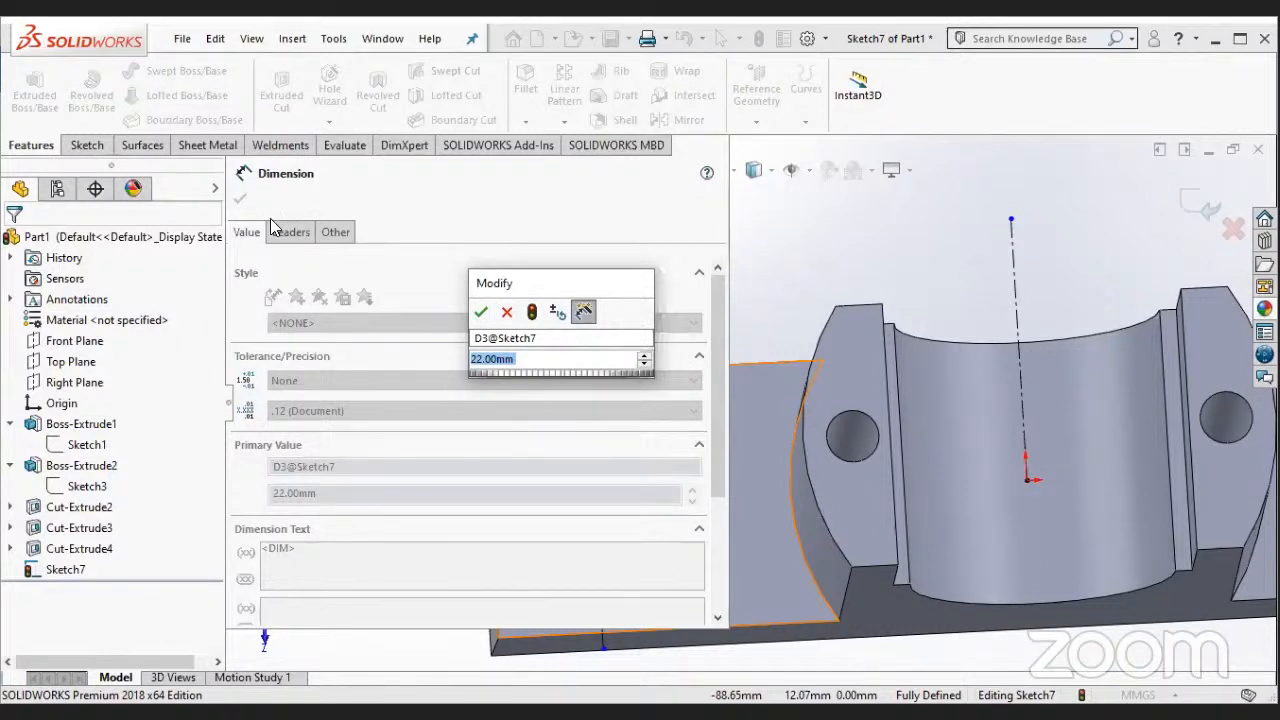
key("Escape")
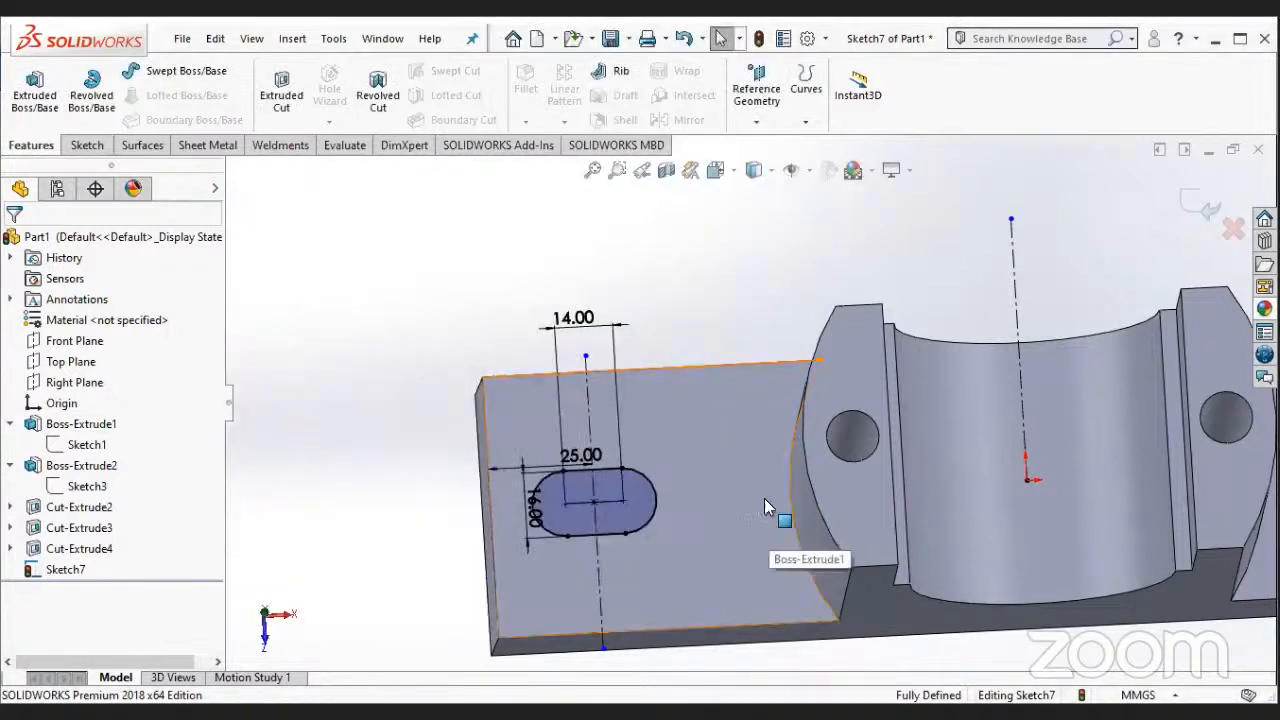
- Cut both flange slots through the plate with an Extruded Cut using the Up To Next end condition
scroll(1010, 546, "up", 3)
mouse_move(764, 498)
middle_mouse_down()
mouse_move(1010, 546)
mouse_move(1038, 577)
mouse_move(1017, 577)
mouse_move(924, 422)
middle_mouse_up()
scroll(1038, 577, "up", 3)
scroll(924, 422, "down", 3)
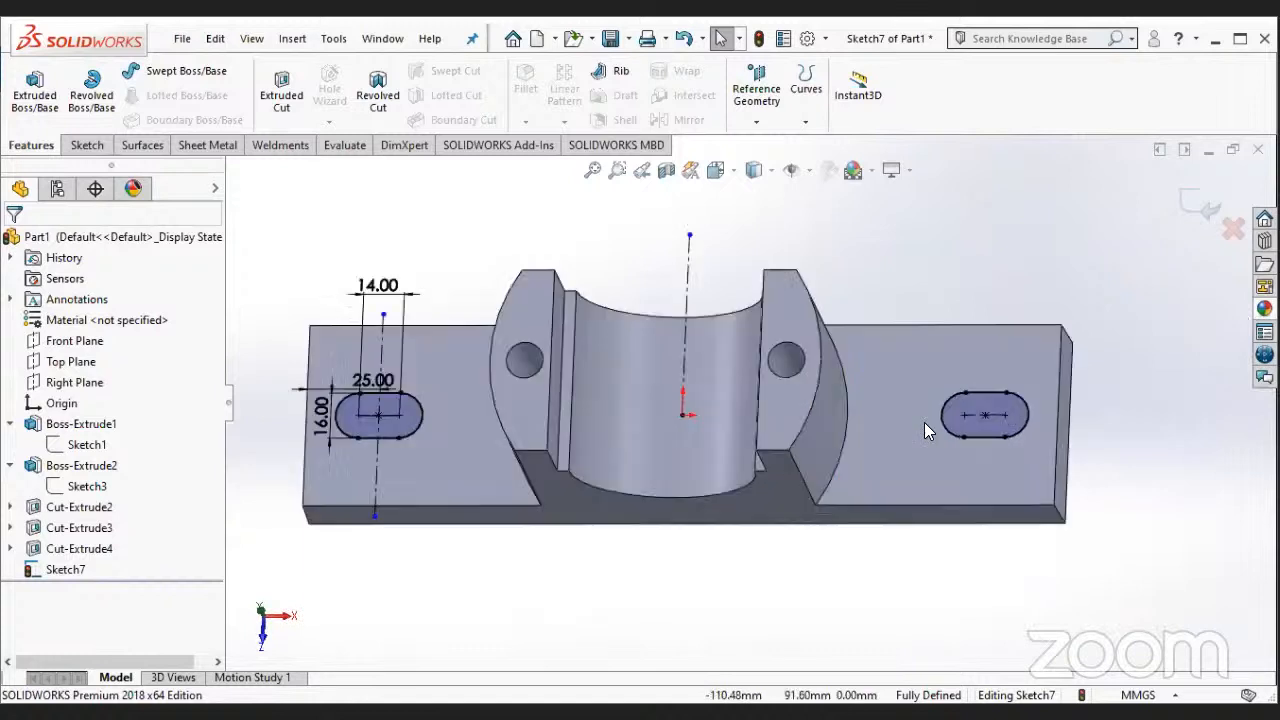
left_click(87, 145)
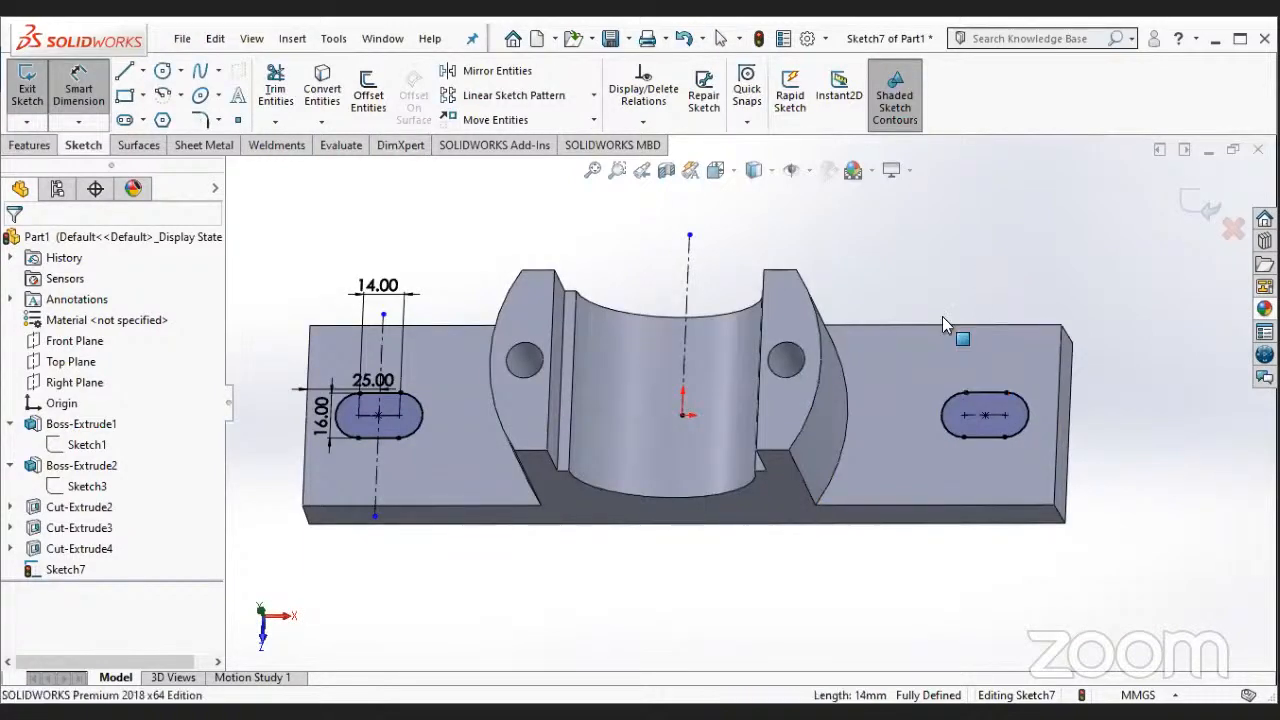
key("Escape")
scroll(577, 481, "up", 2)
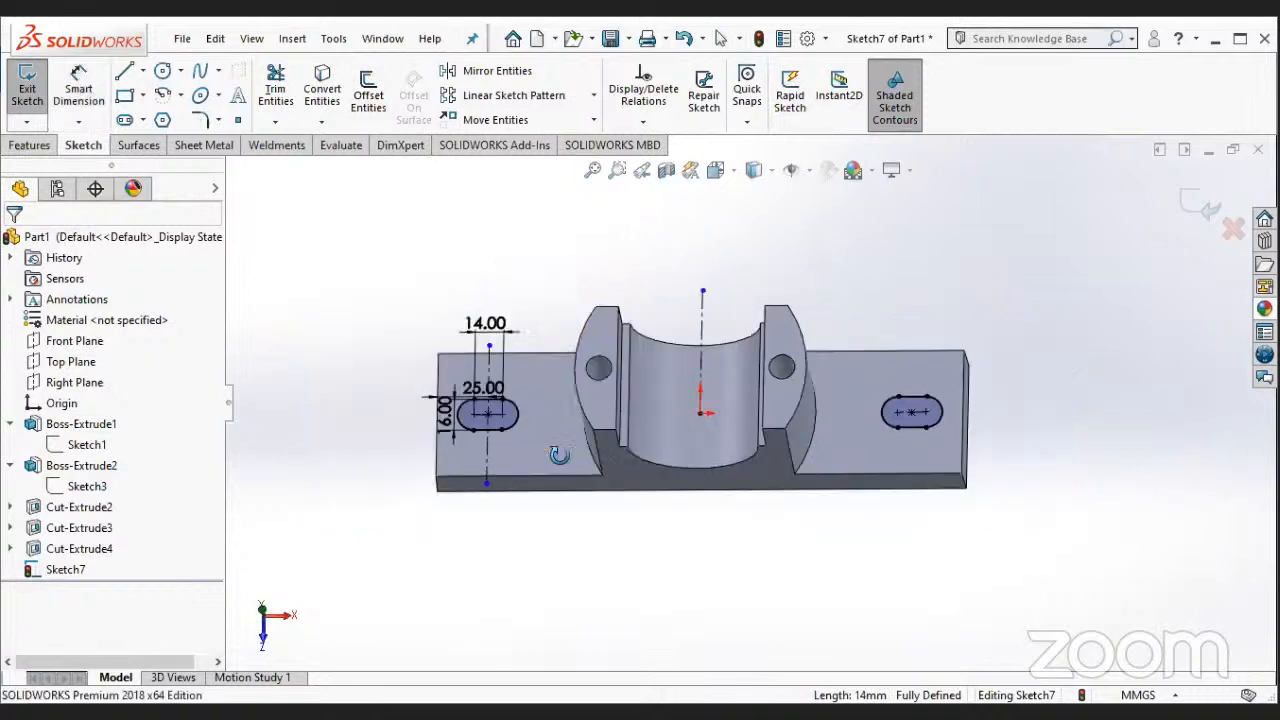
middle_click_drag(577, 481, 580, 514)
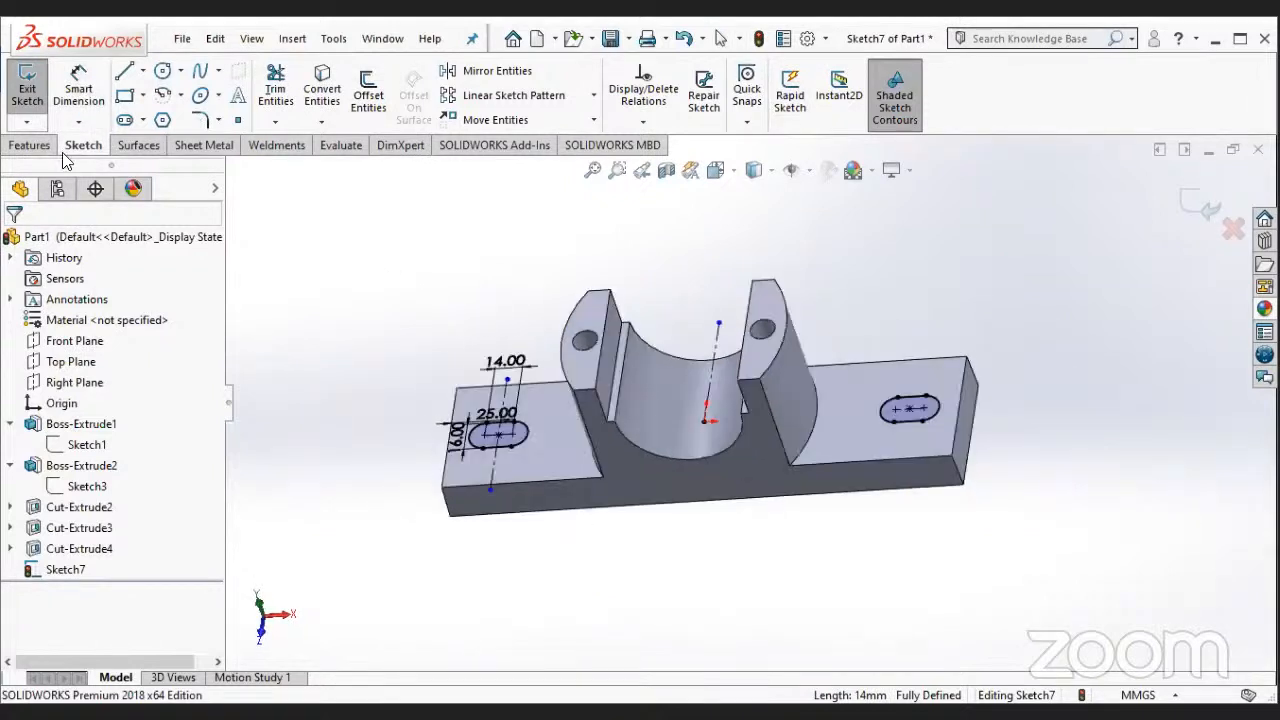
left_click(30, 146)
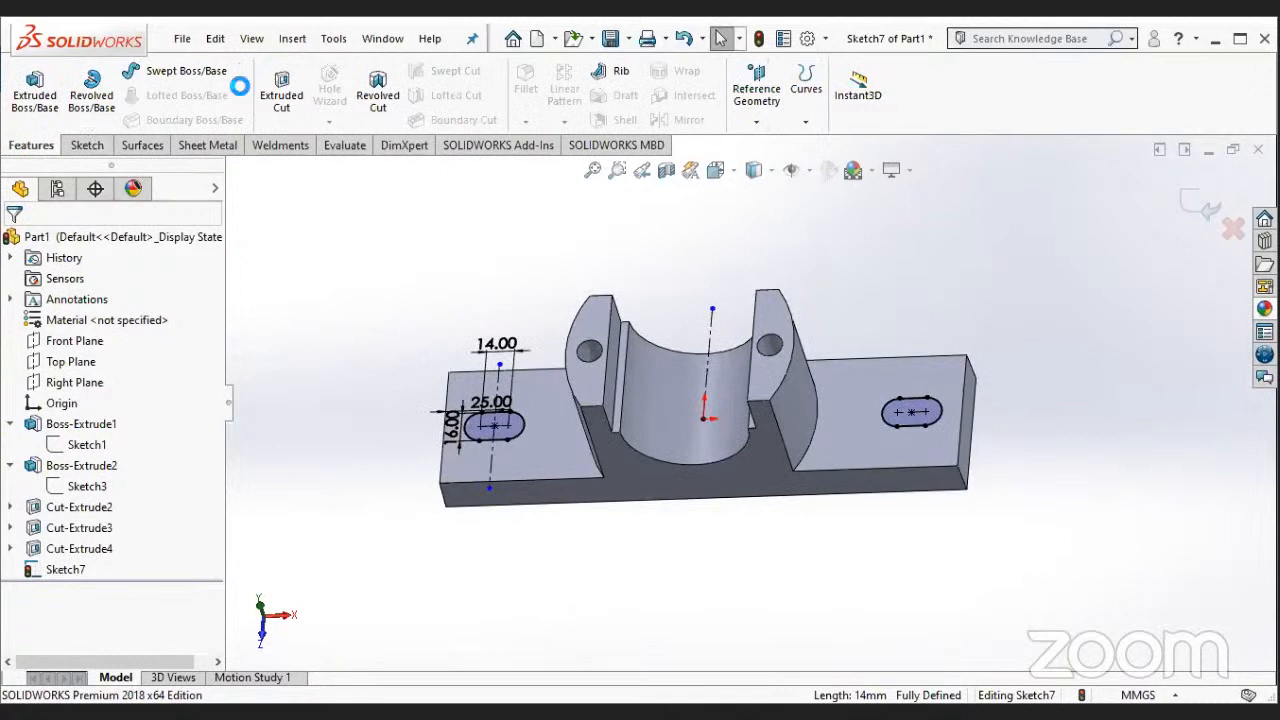
left_click(281, 92)
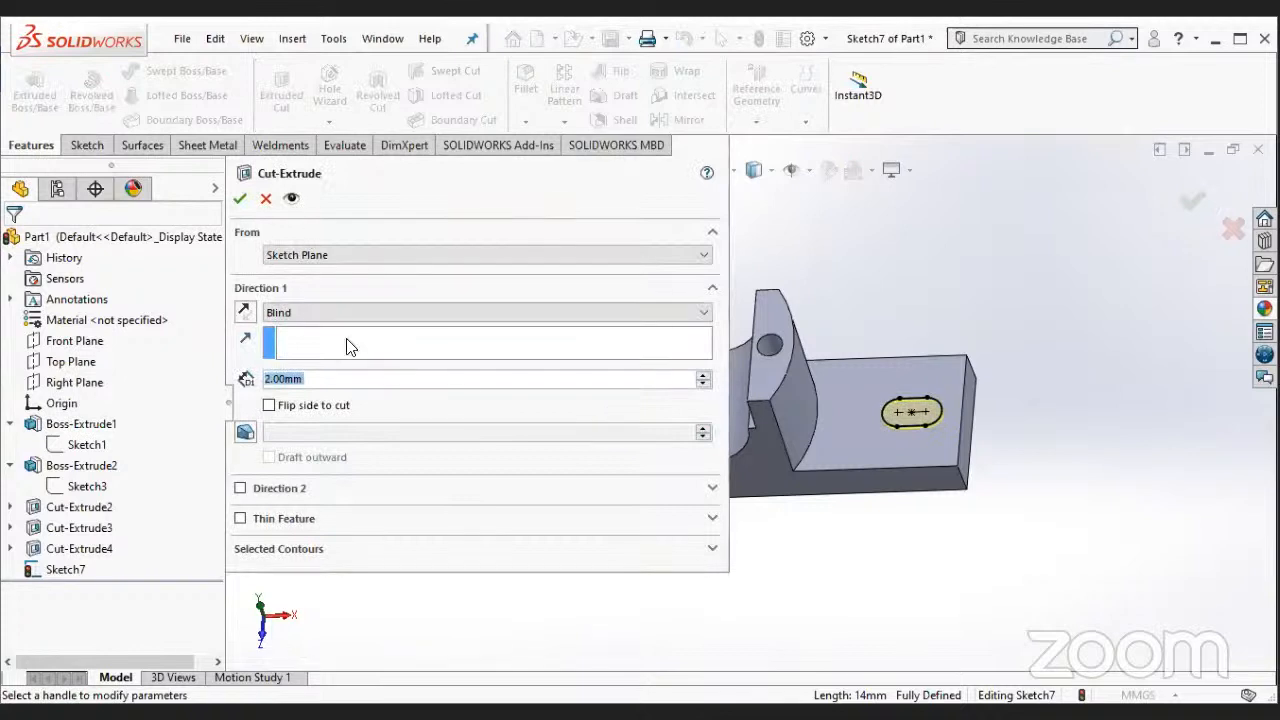
left_click(332, 312)
left_click(352, 369)
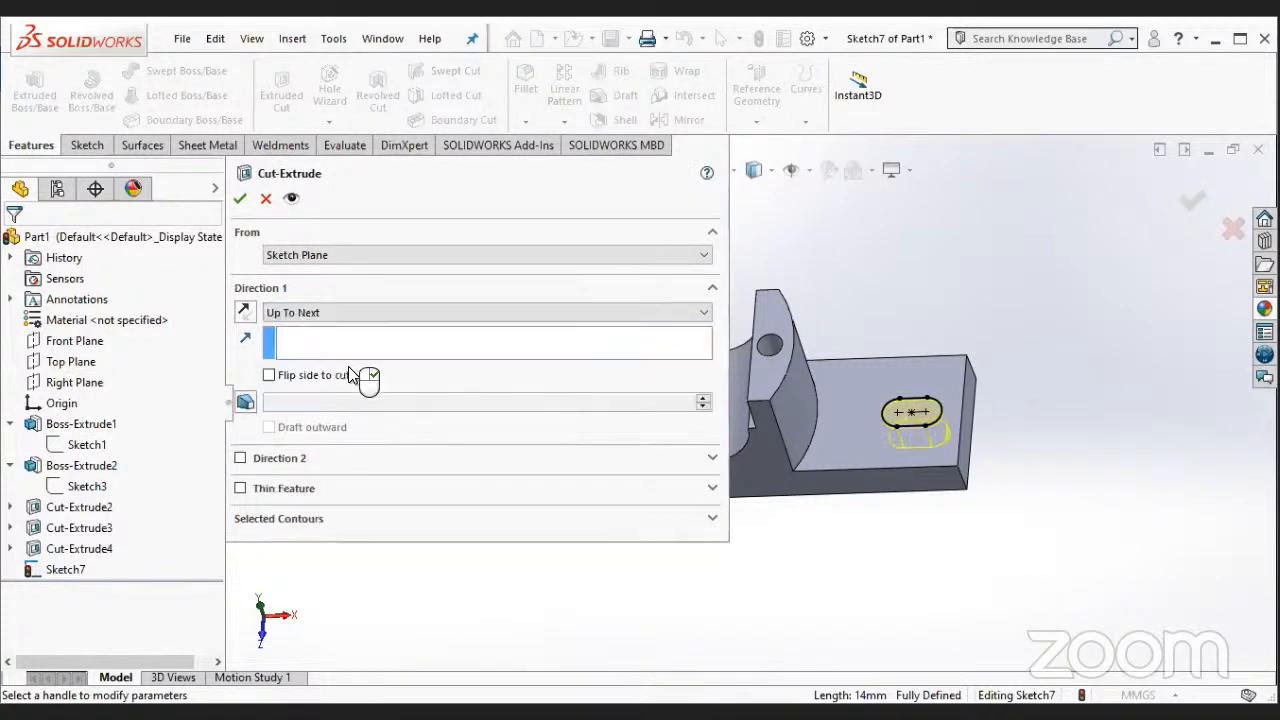
left_click(242, 199)
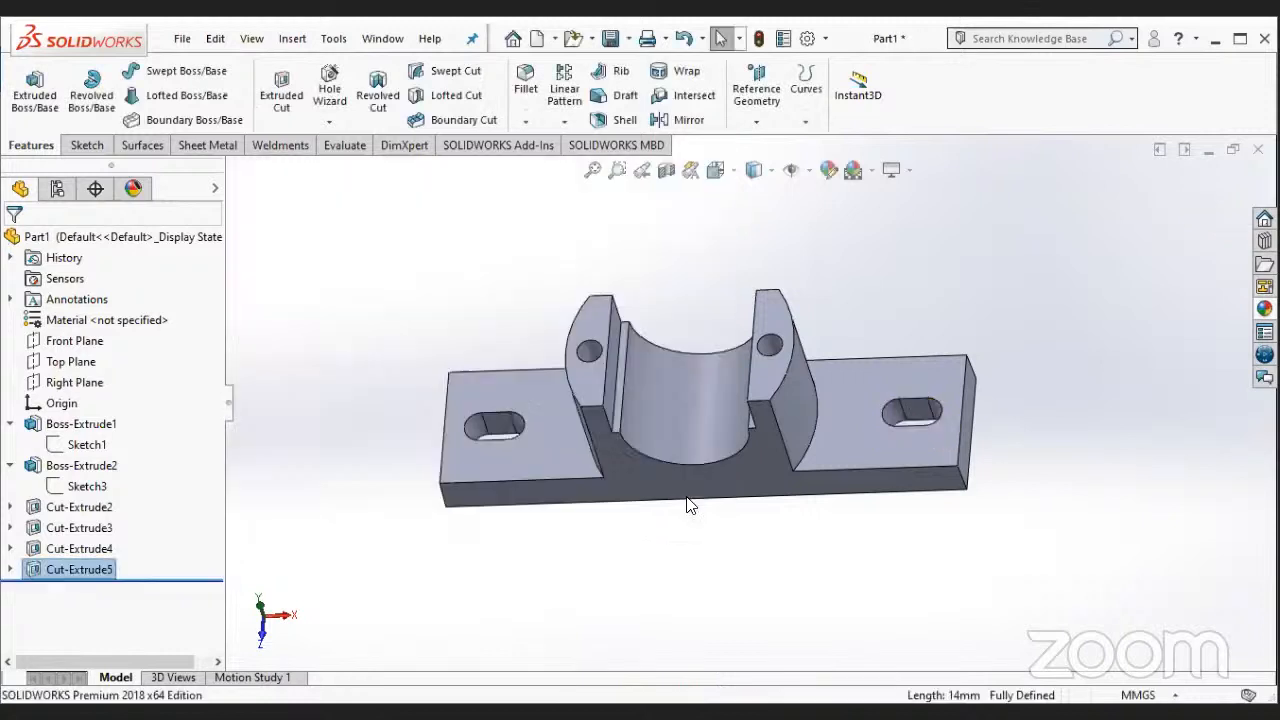
- Apply a red colour appearance to the whole part
left_click(642, 573)
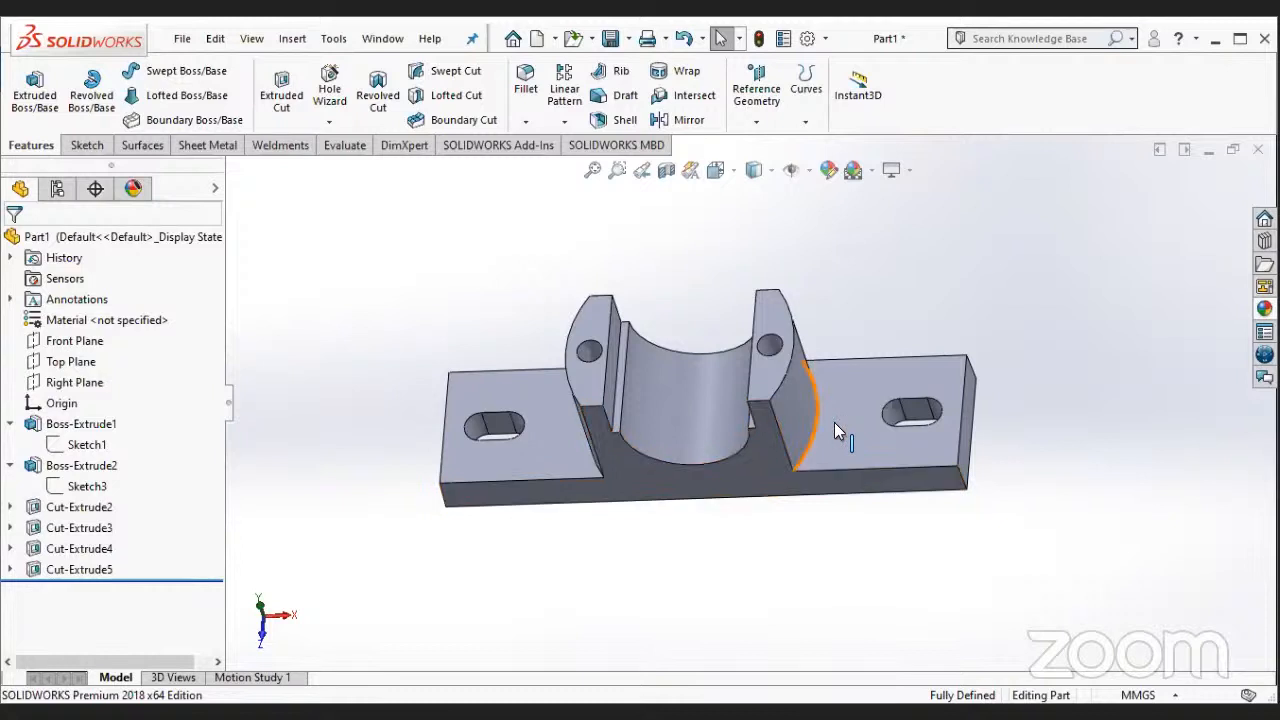
left_click(821, 175)
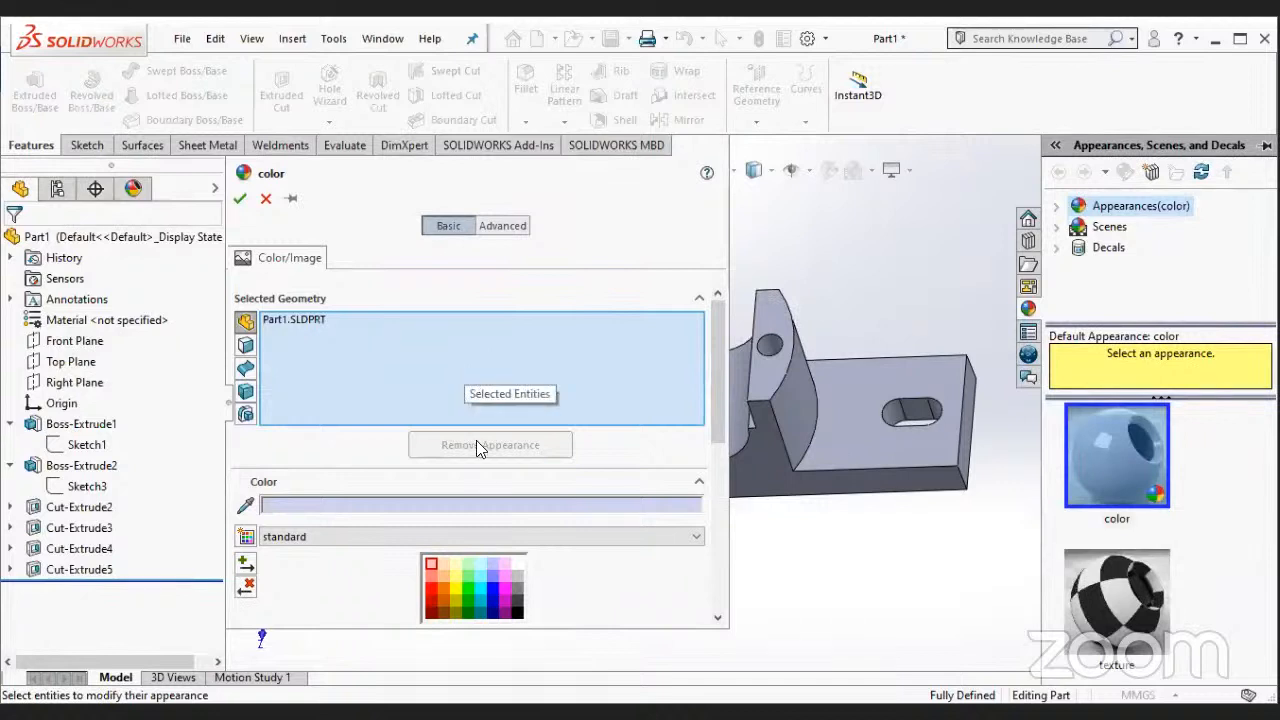
left_click(431, 587)
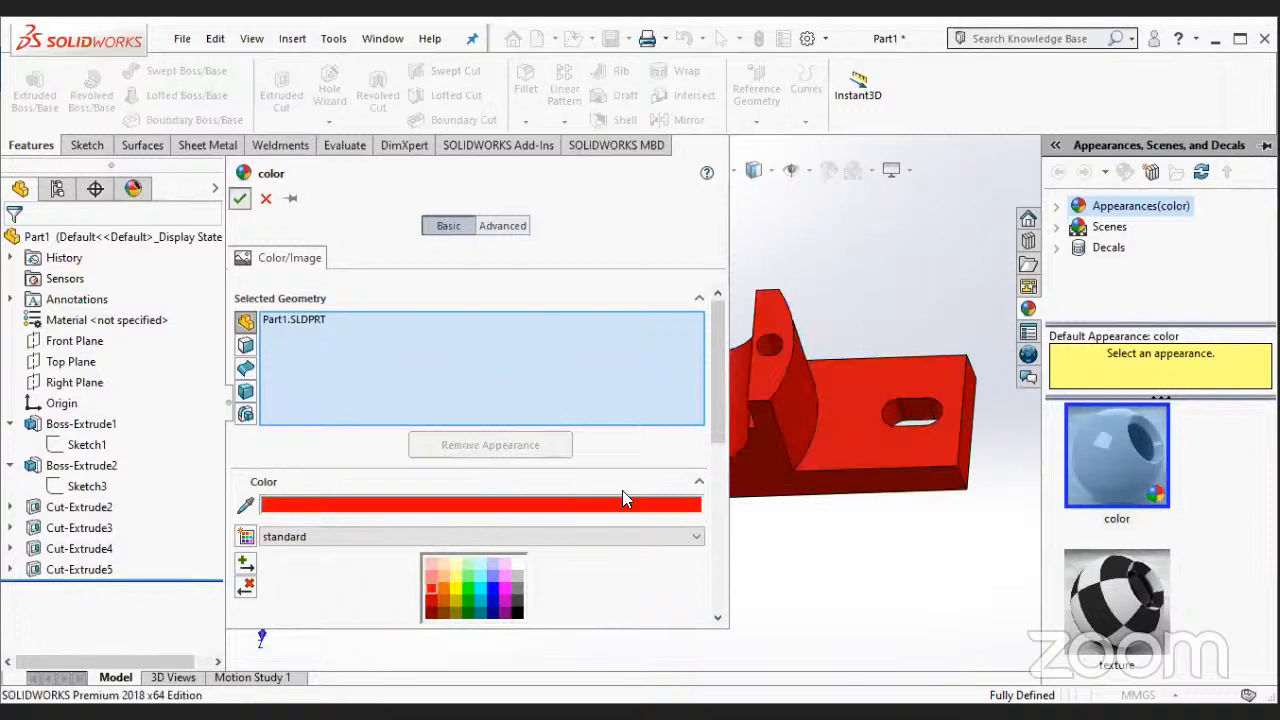
key("Return")
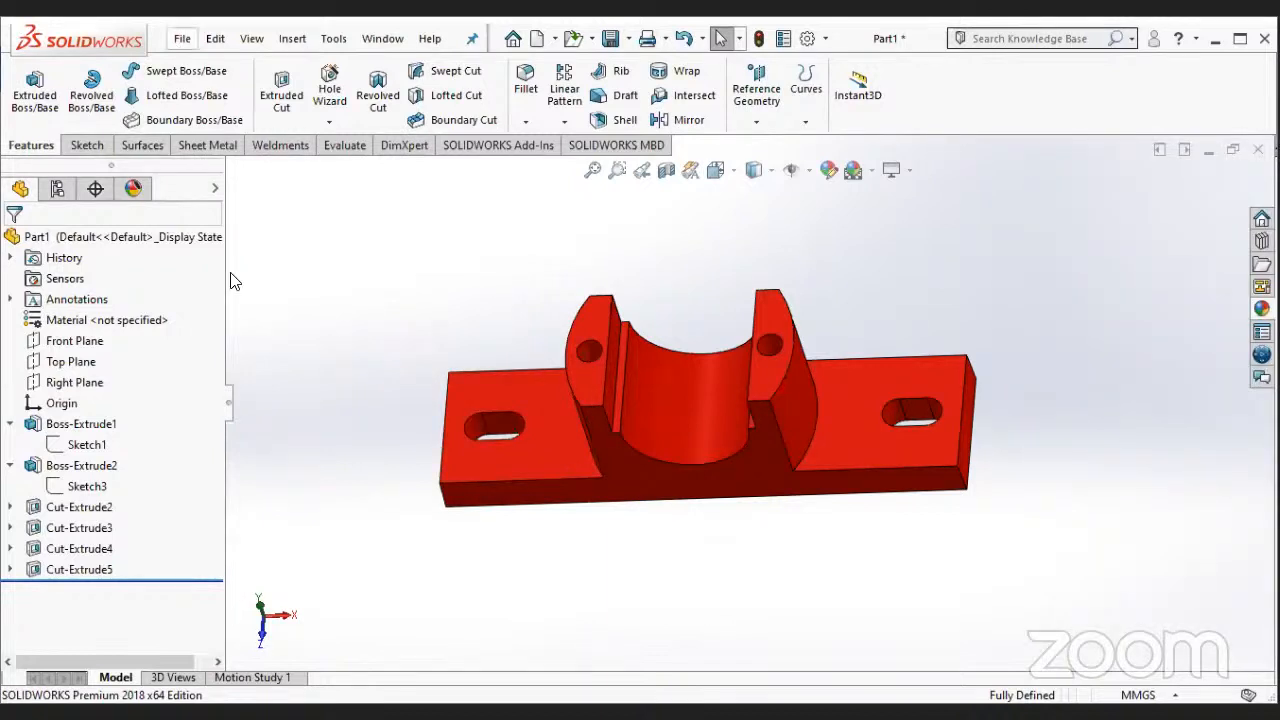
- Save the part as "base" in the solidwork folder on the Desktop and close the document
left_click(235, 251)
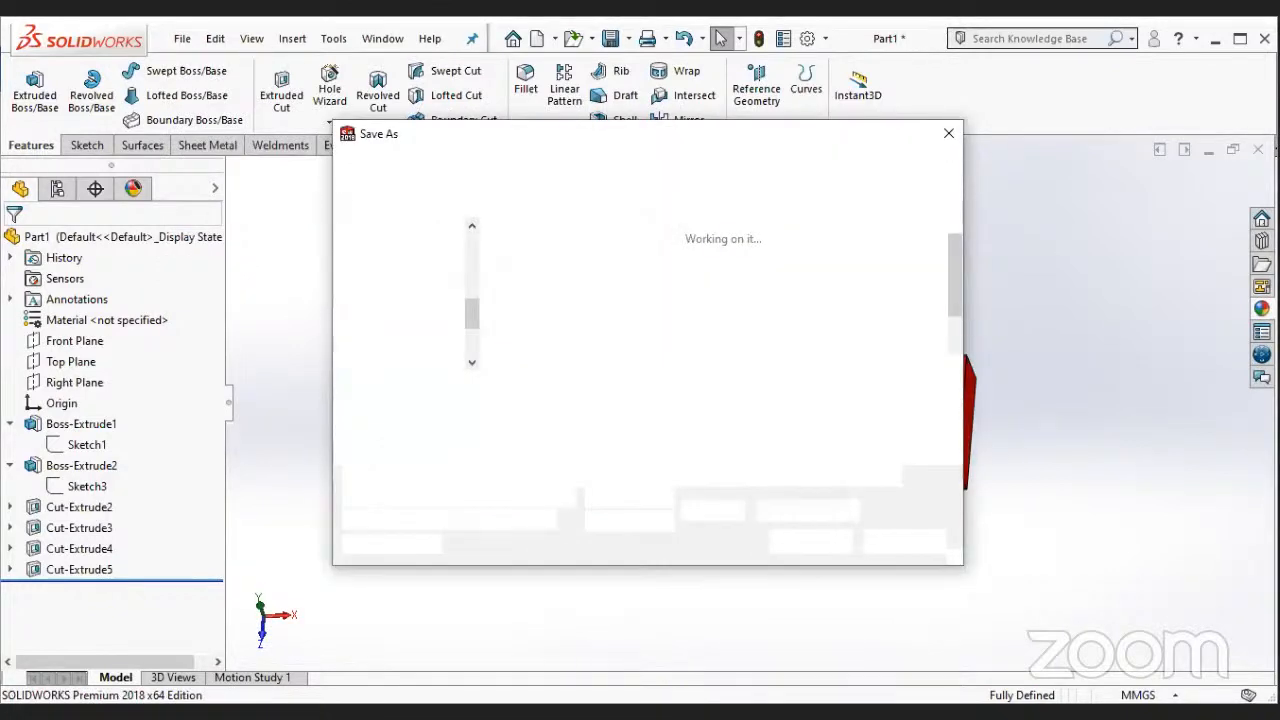
type("base")
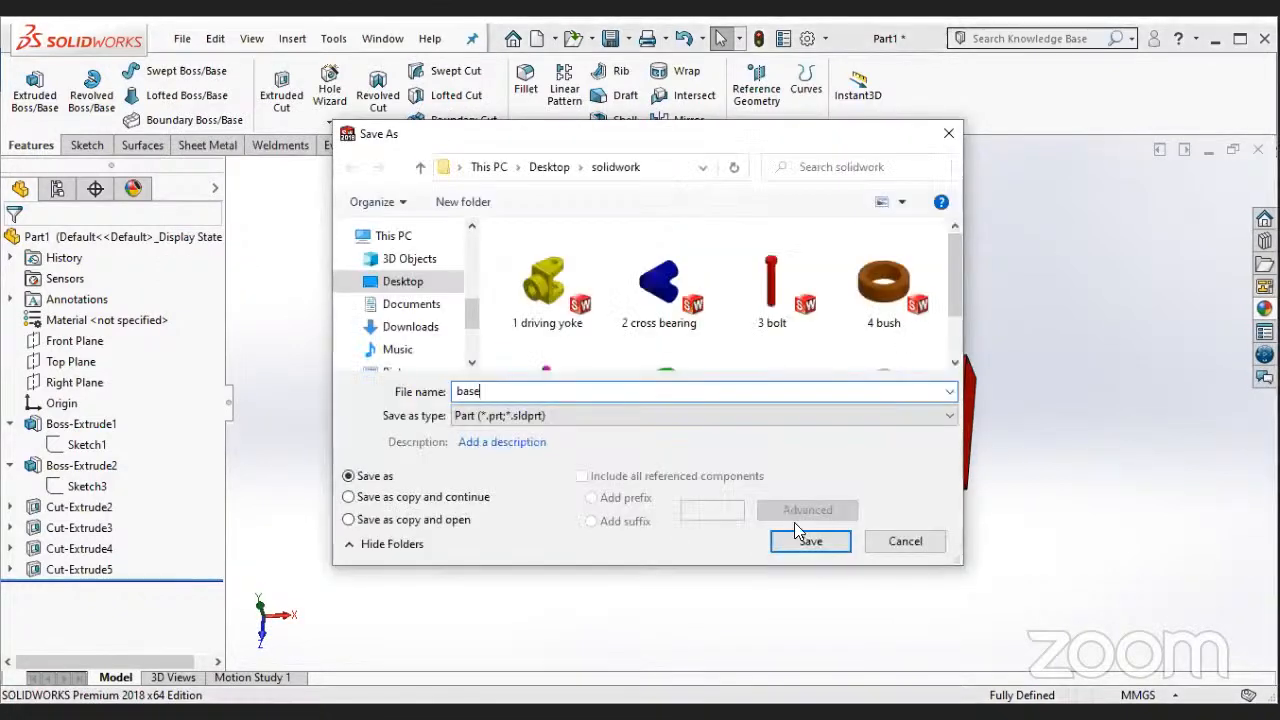
left_click(808, 541)
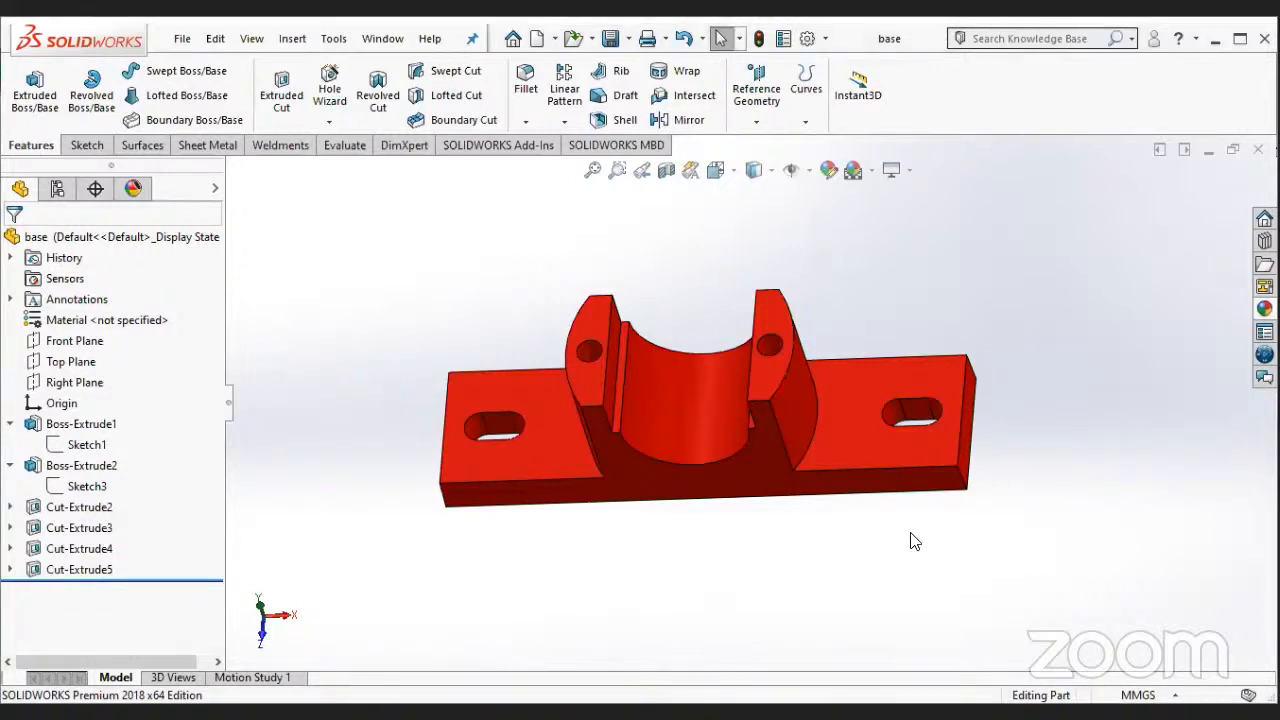
left_click(1258, 149)
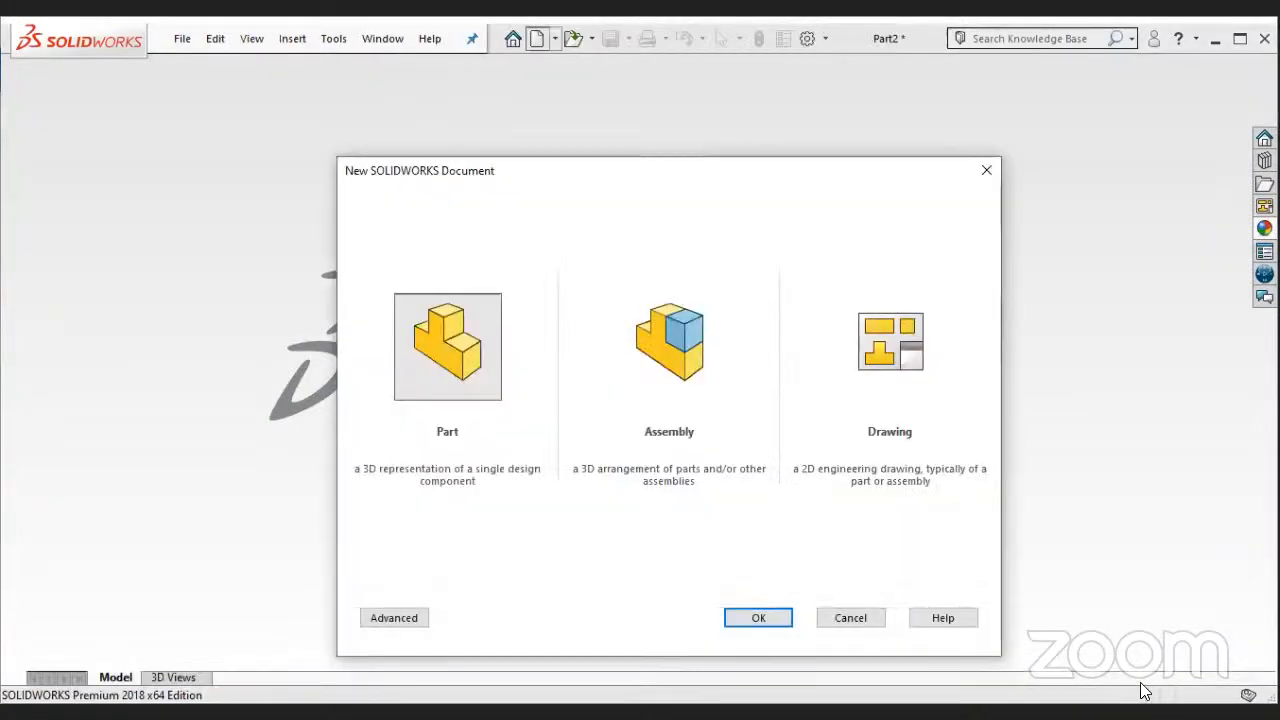
- Create a new part document and start a sketch on the Front Plane
key("Return")
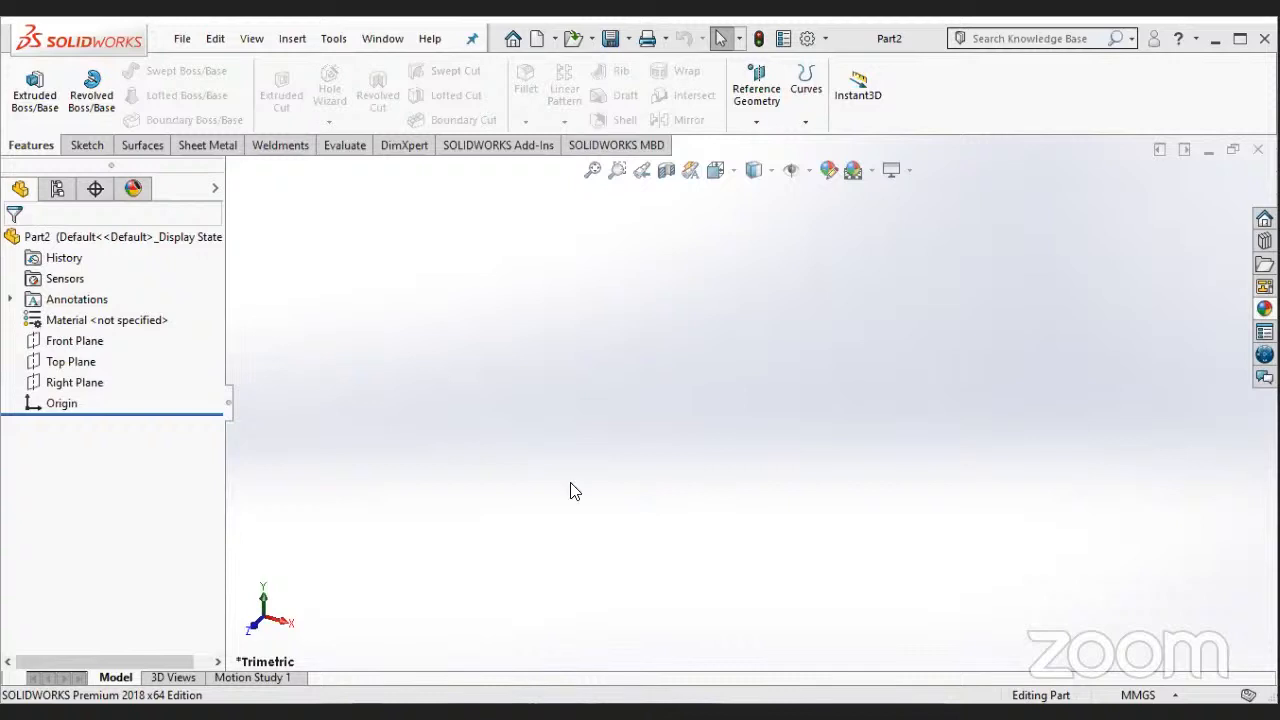
right_click(68, 345)
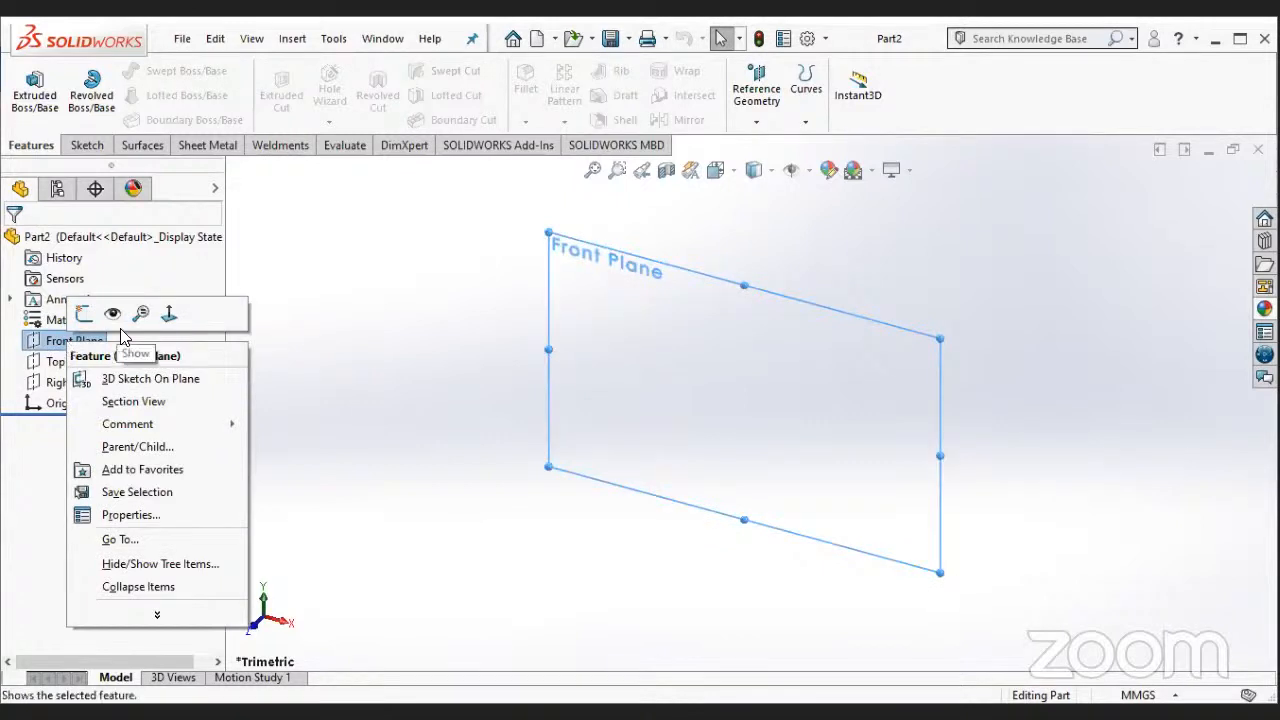
left_click(84, 313)
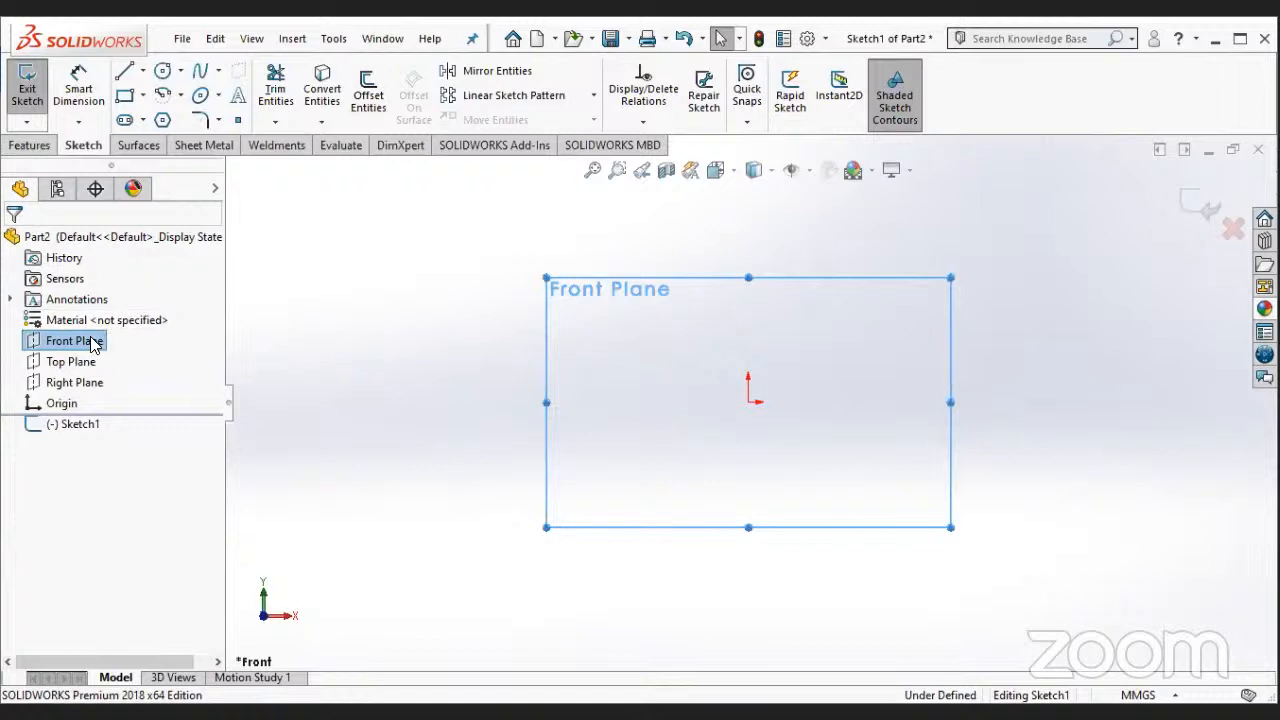
- Draw a vertical construction line through the origin, ending a little below it
left_click(143, 70)
left_click(150, 117)
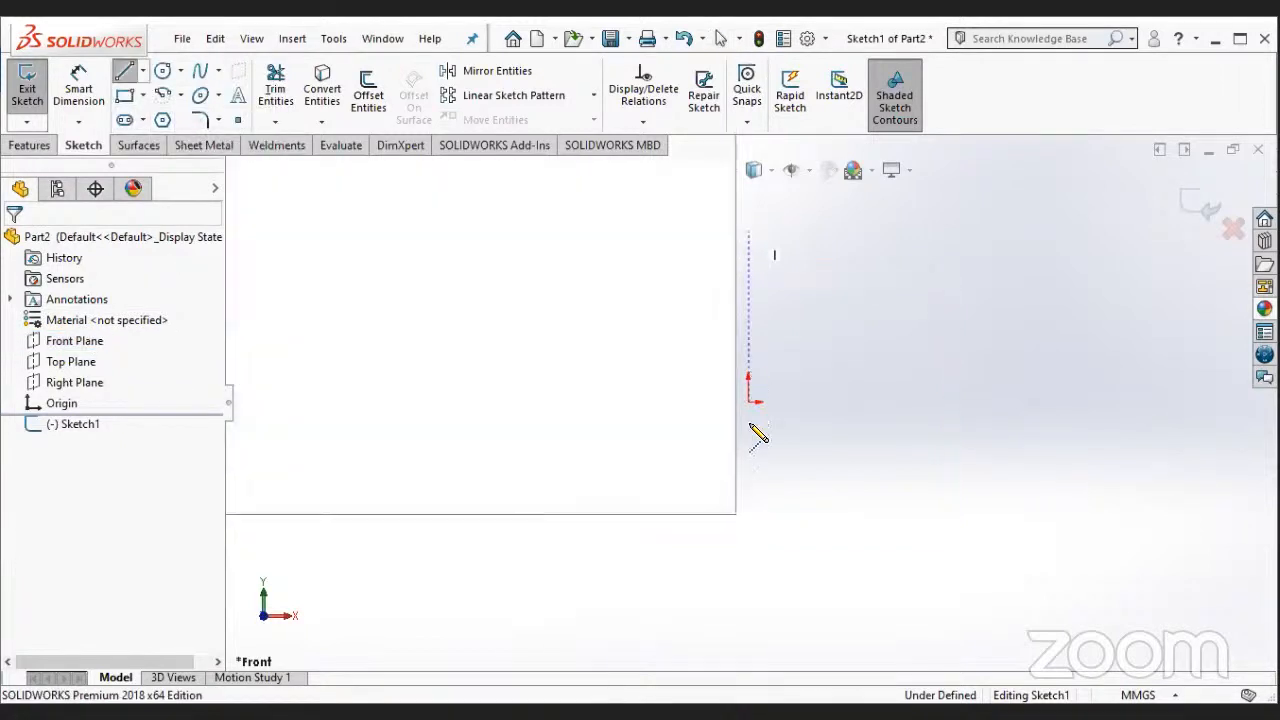
left_click(750, 422)
key("Escape")
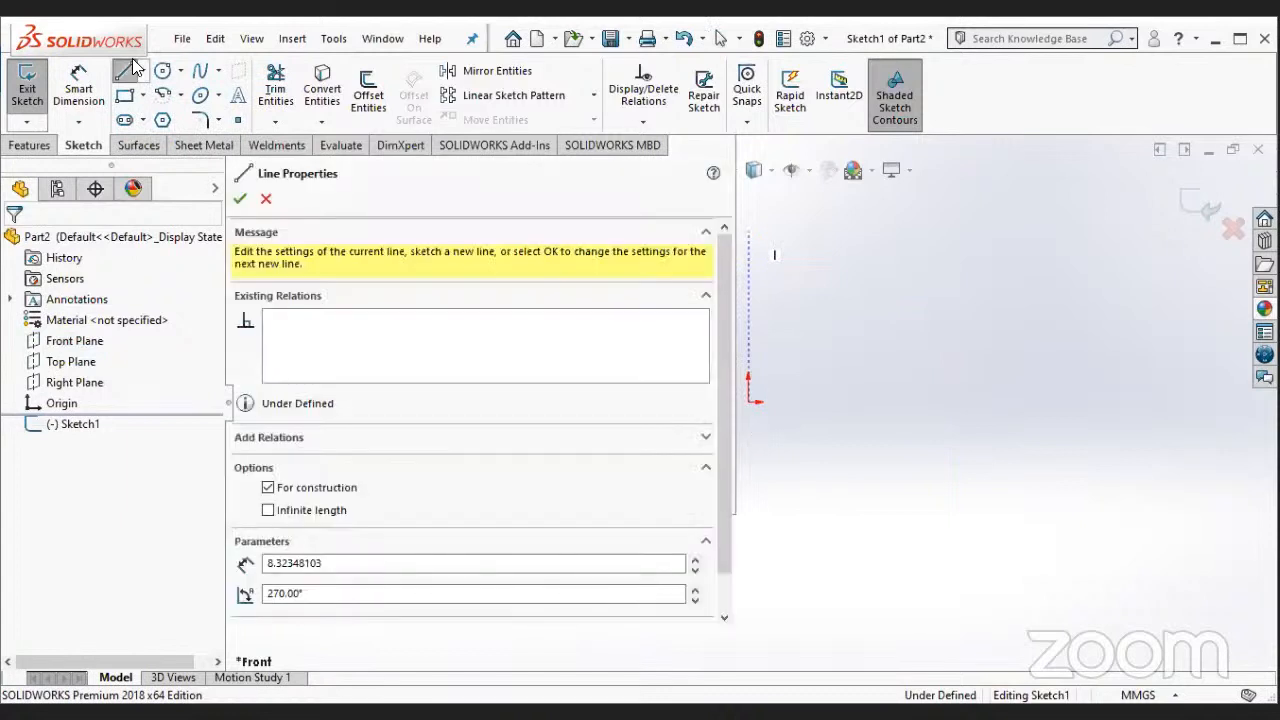
- Draw a horizontal construction line about 97 mm long through the origin, extending to both sides of the vertical one
left_click(143, 70)
left_click(165, 117)
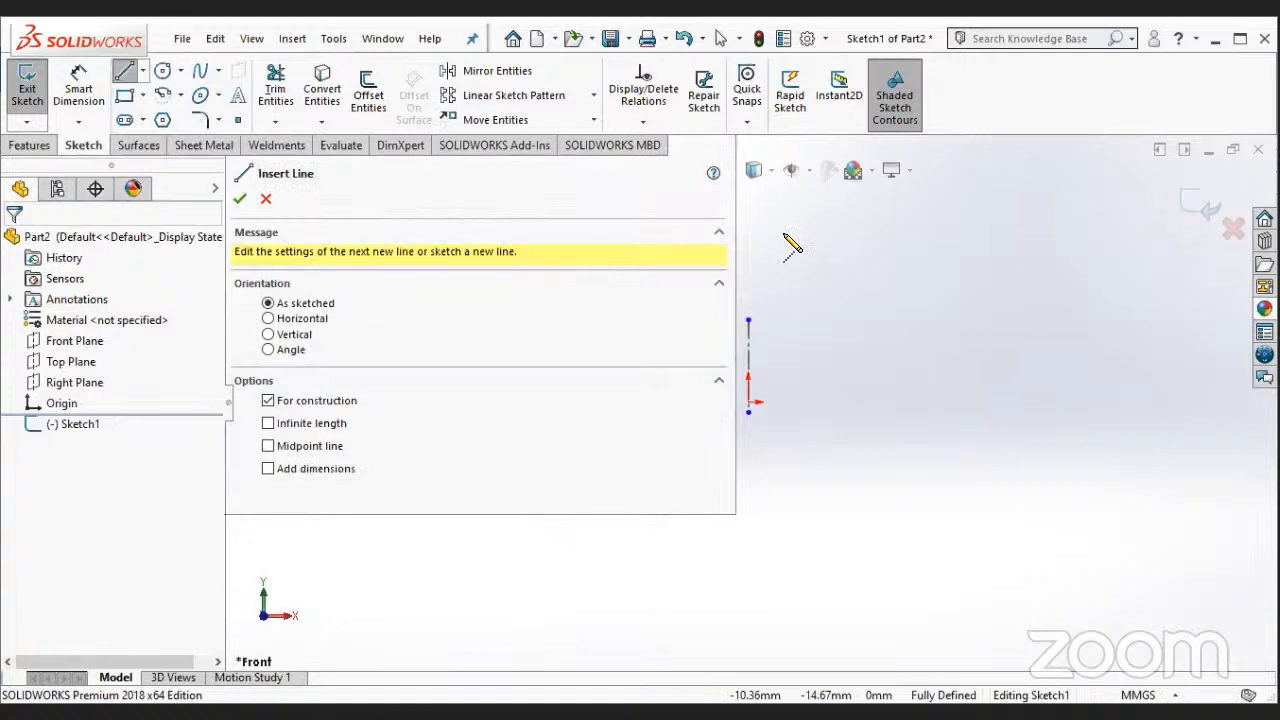
scroll(783, 233, "up", 2)
scroll(786, 350, "down", 2)
left_click(787, 349)
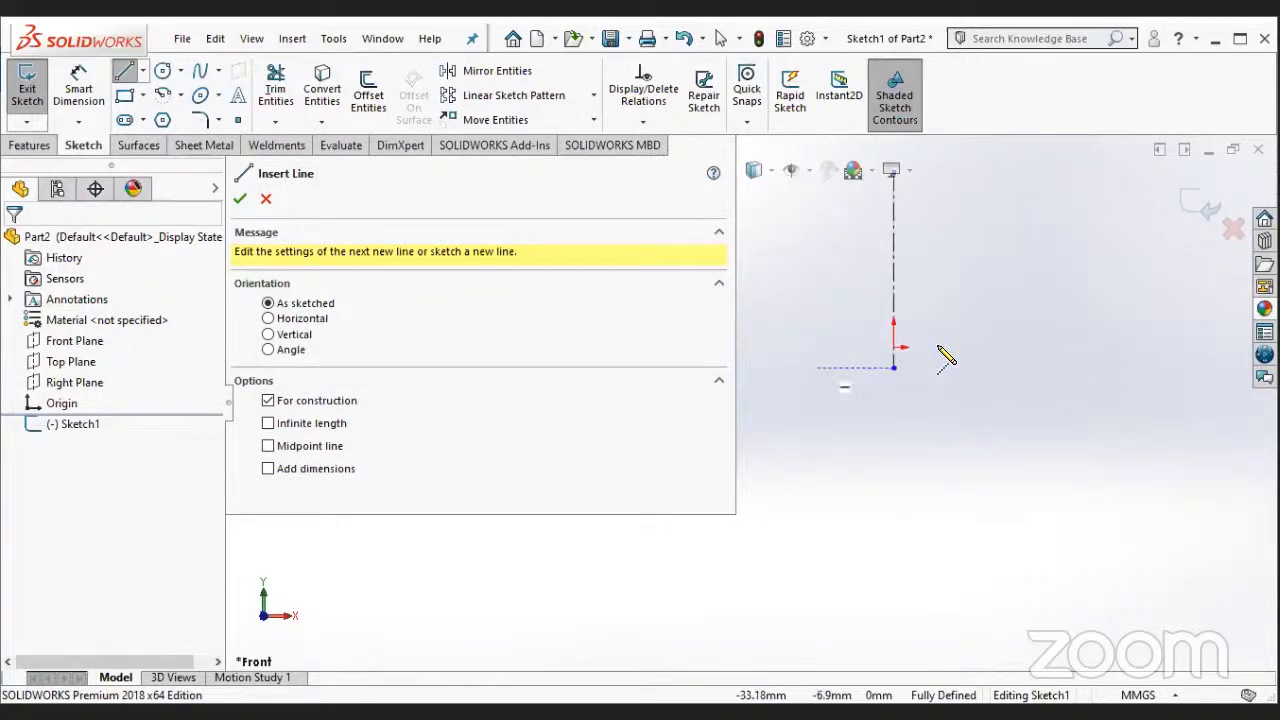
left_click(1010, 347)
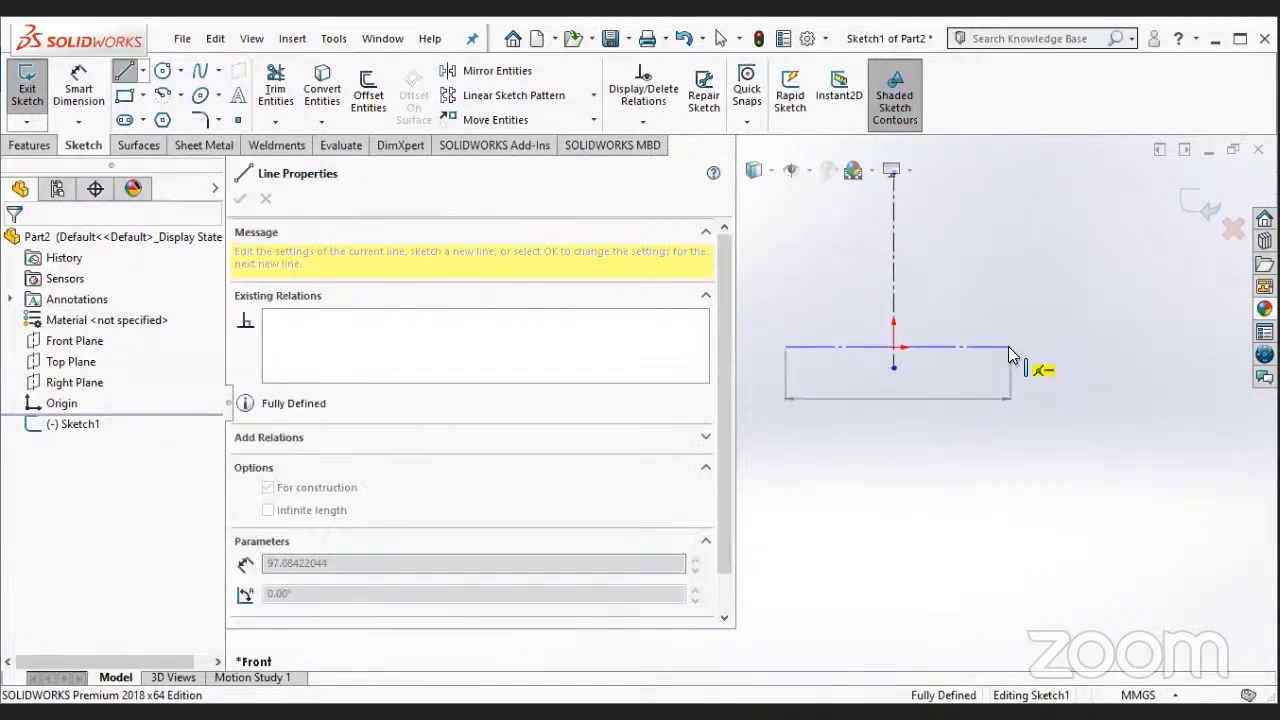
key("Escape")
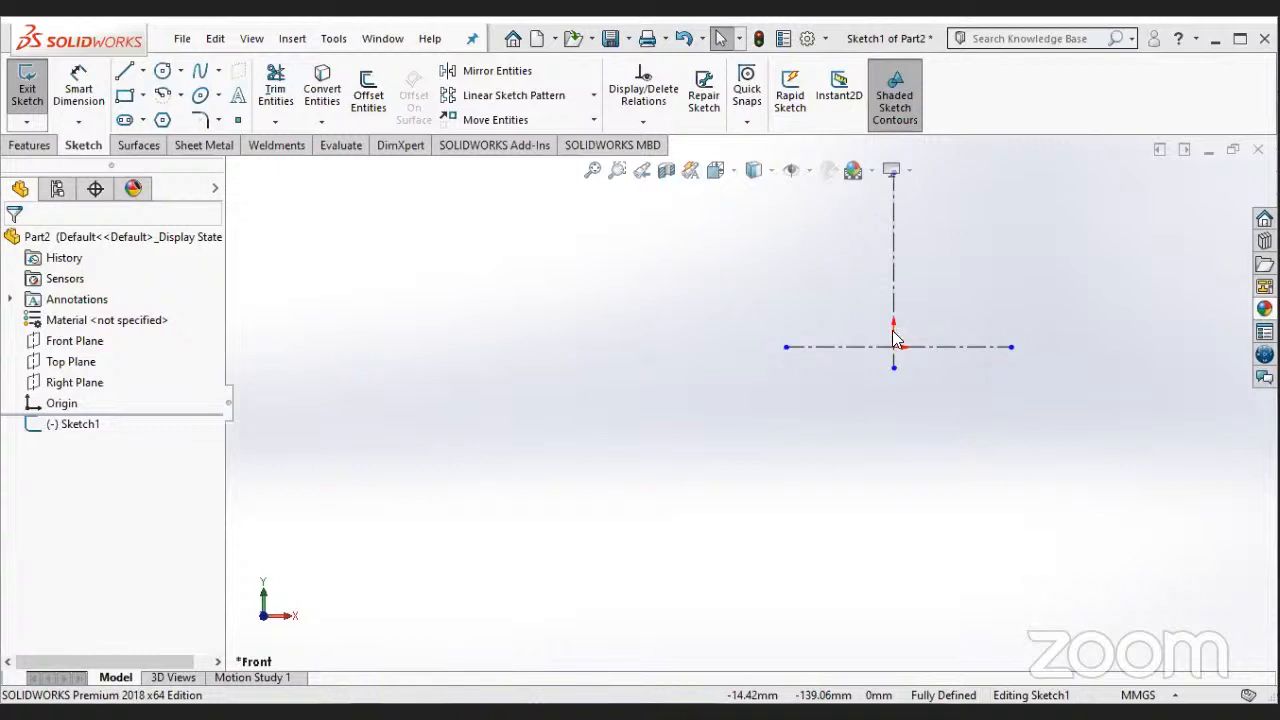
scroll(906, 333, "down", 5)
left_click(165, 98)
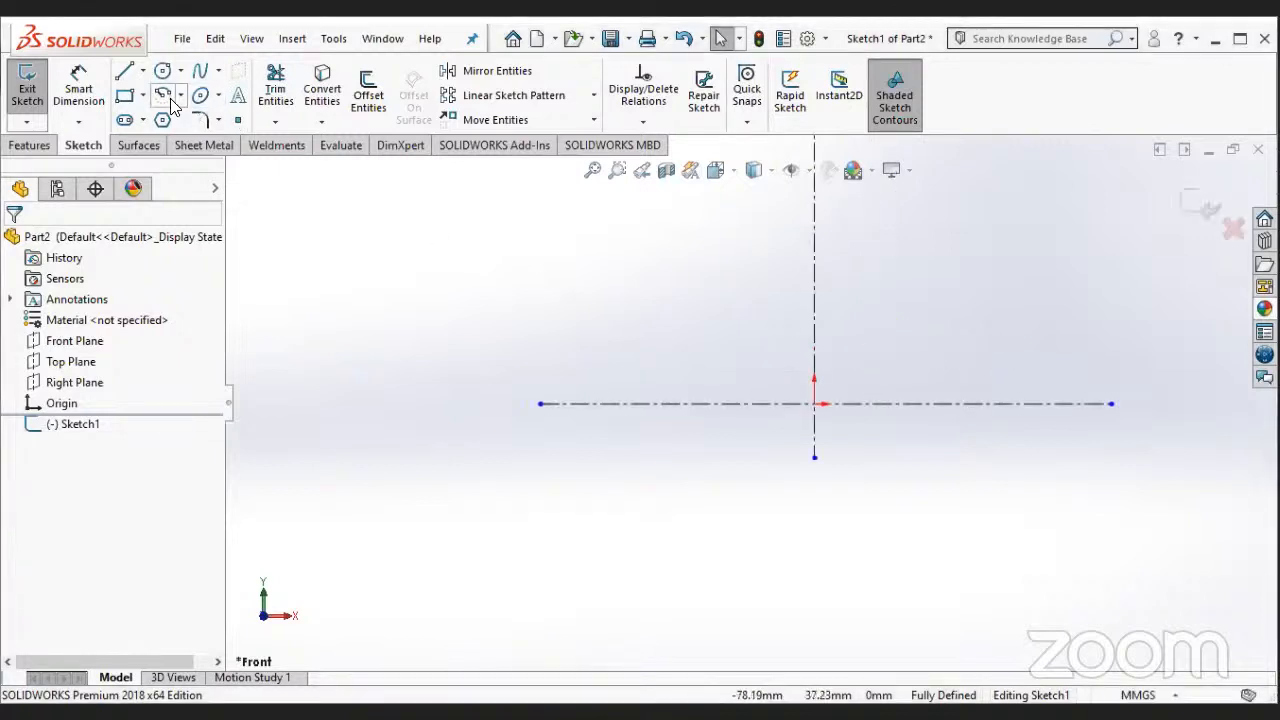
left_click(813, 406)
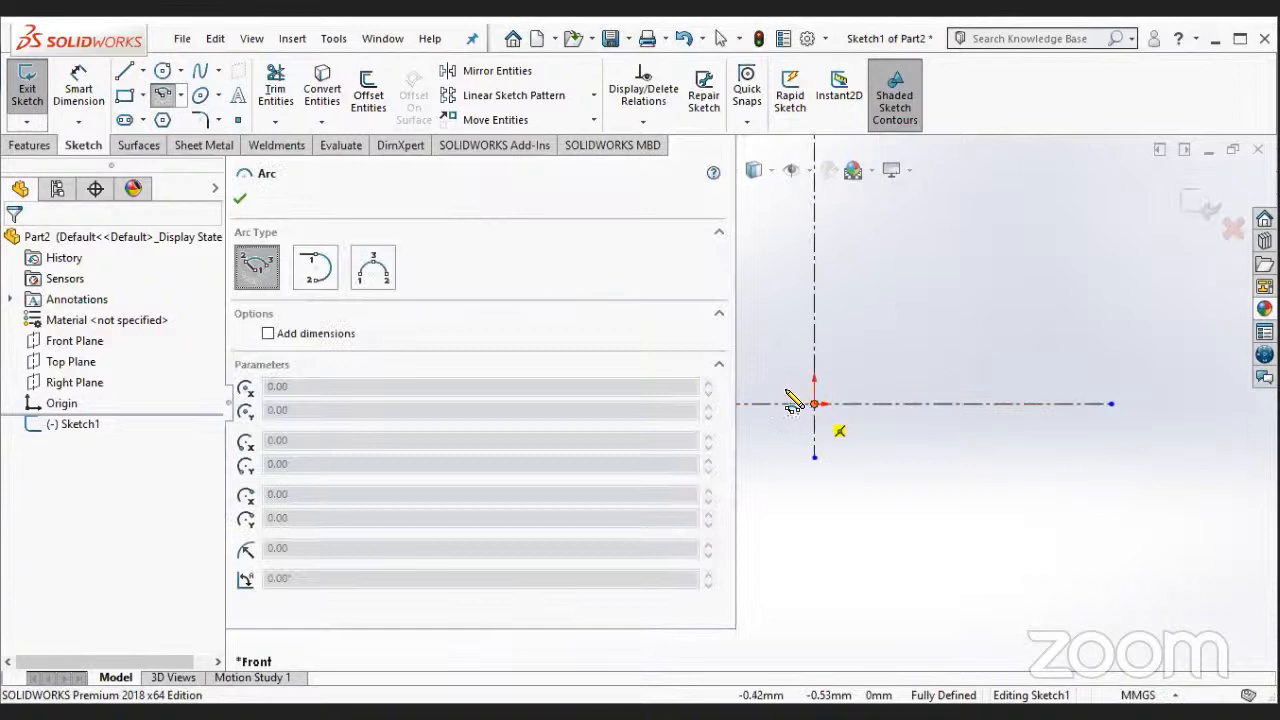
key("Escape")
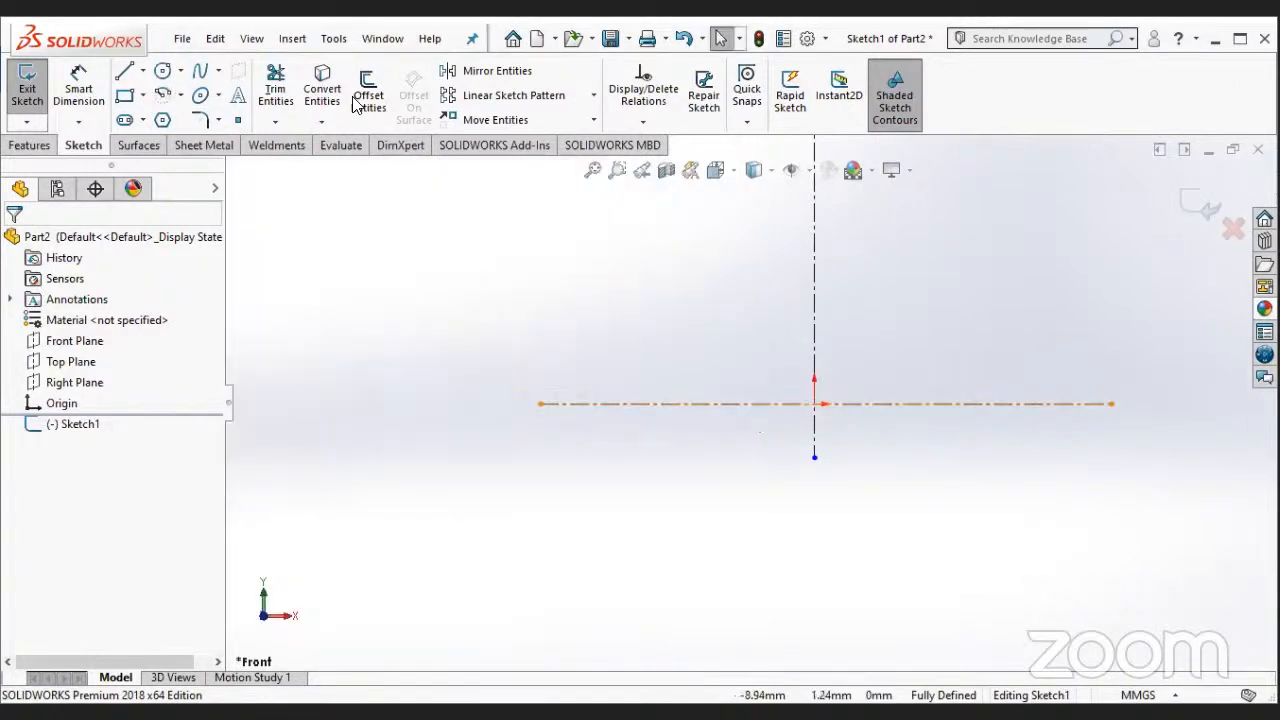
- Draw a centre-point semicircular arc of about 9.6 mm radius around the origin, above the horizontal construction line with both ends on it
left_click(163, 99)
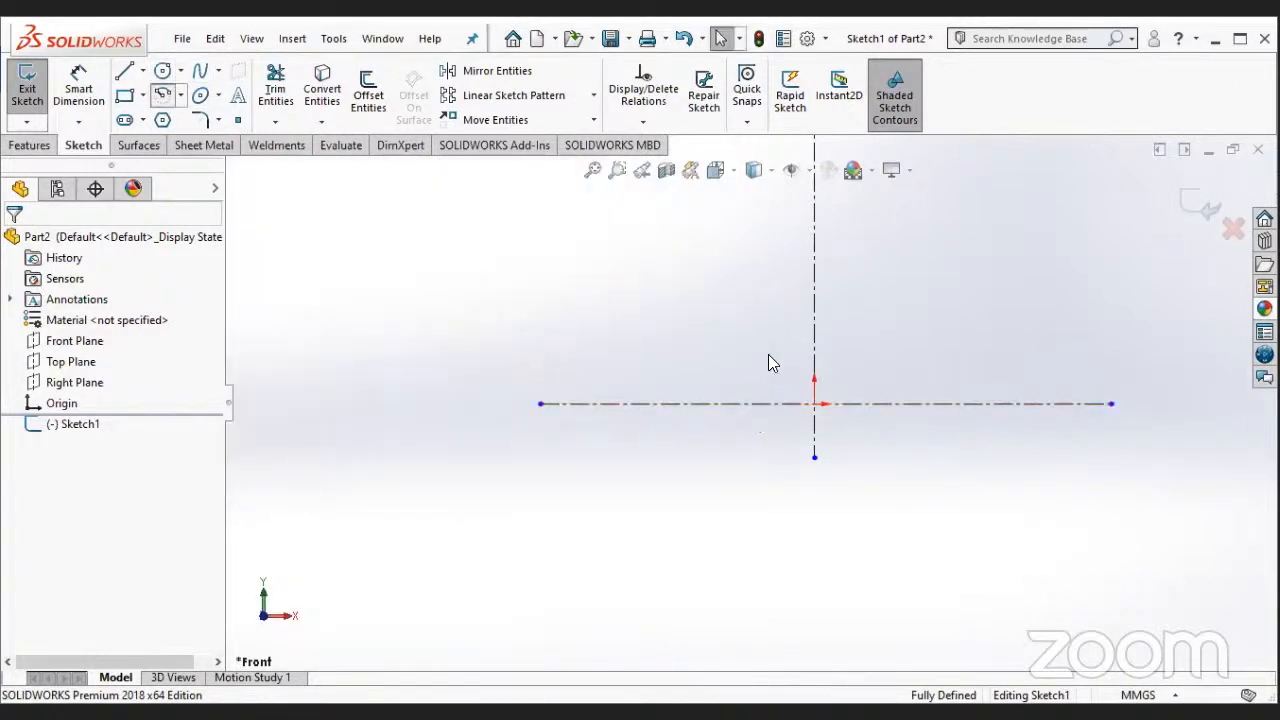
left_click(814, 404)
left_click(760, 404)
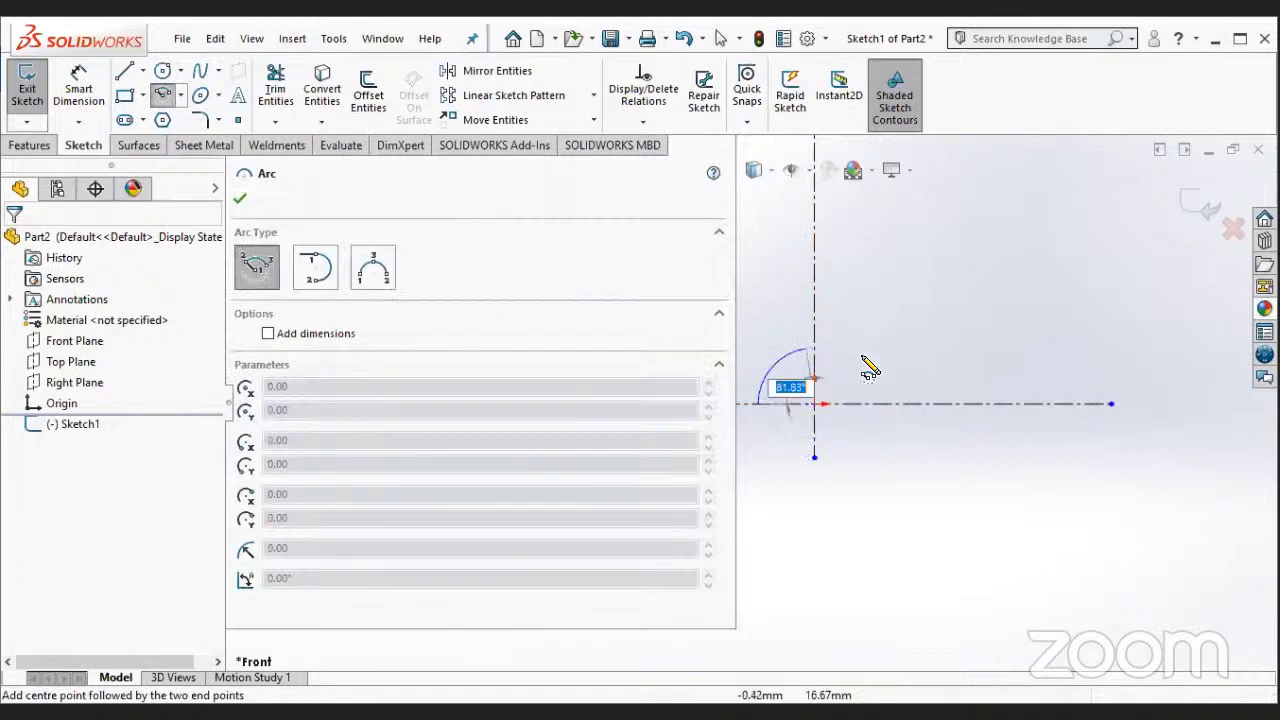
left_click(895, 420)
key("Escape")
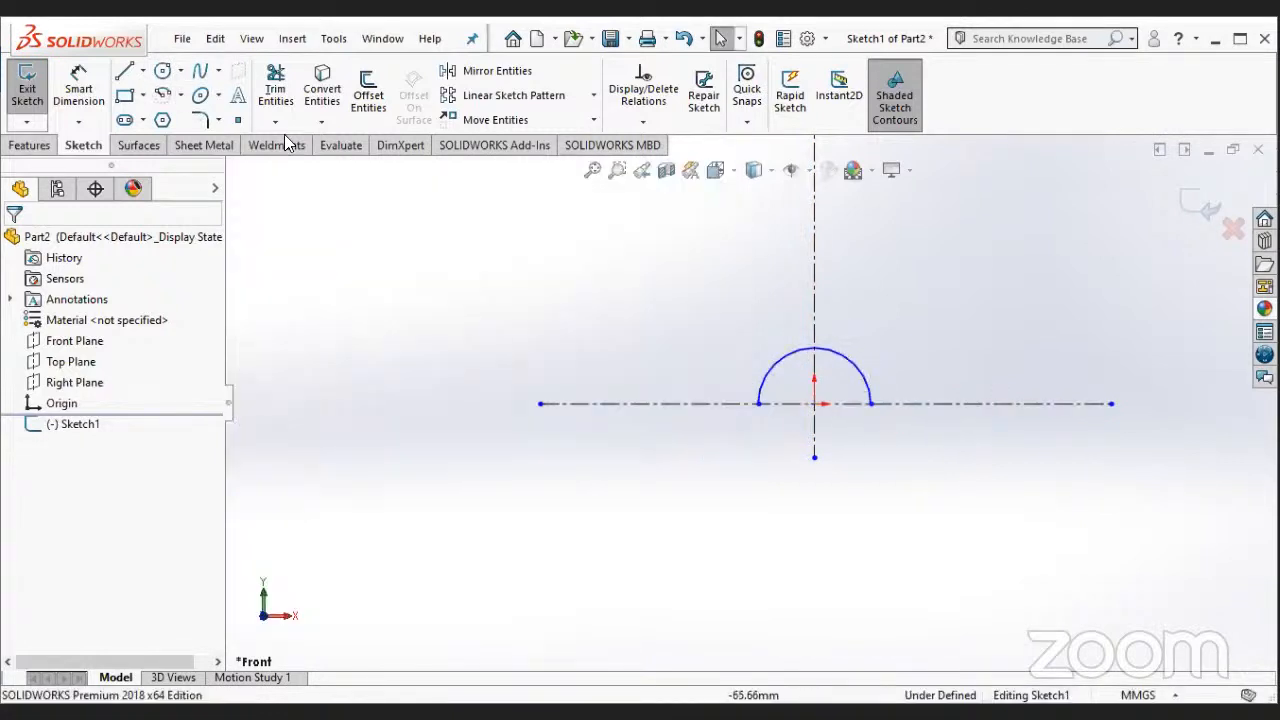
- Dimension the semicircular arc and set its radius to 32 mm
left_click(79, 86)
left_click(857, 368)
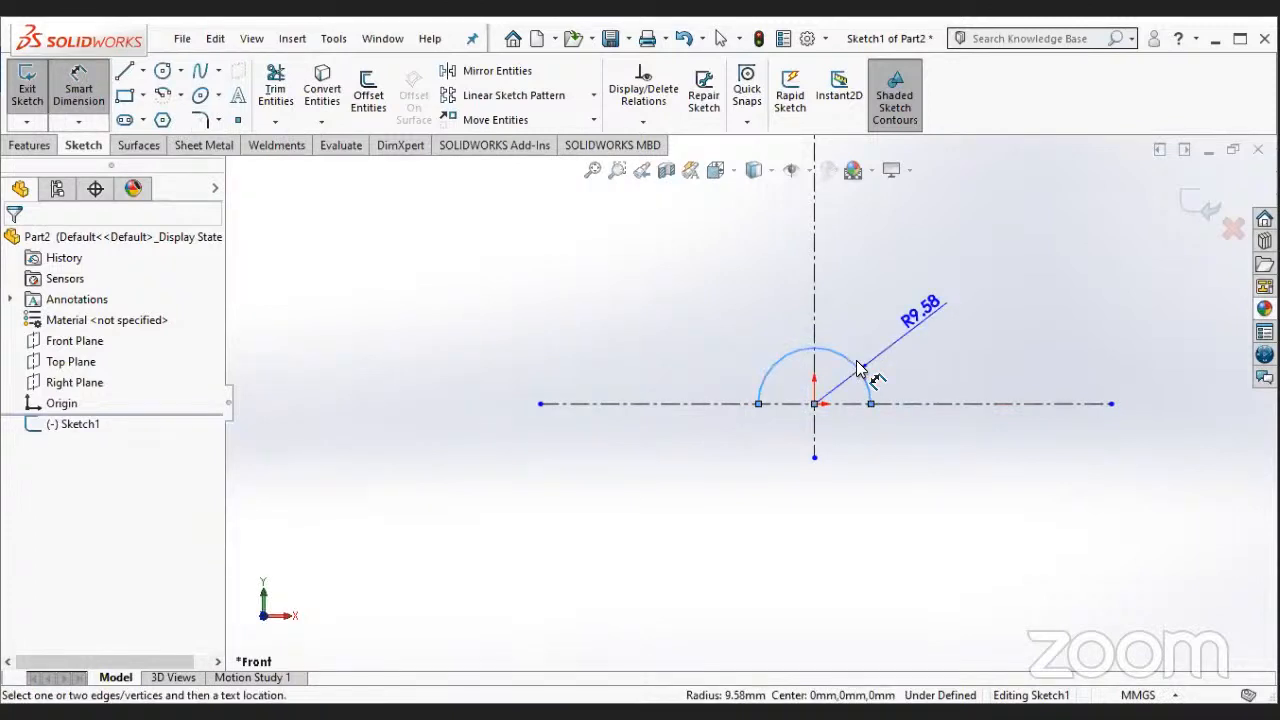
left_click(926, 322)
type("32")
key("Return")
key("Escape")
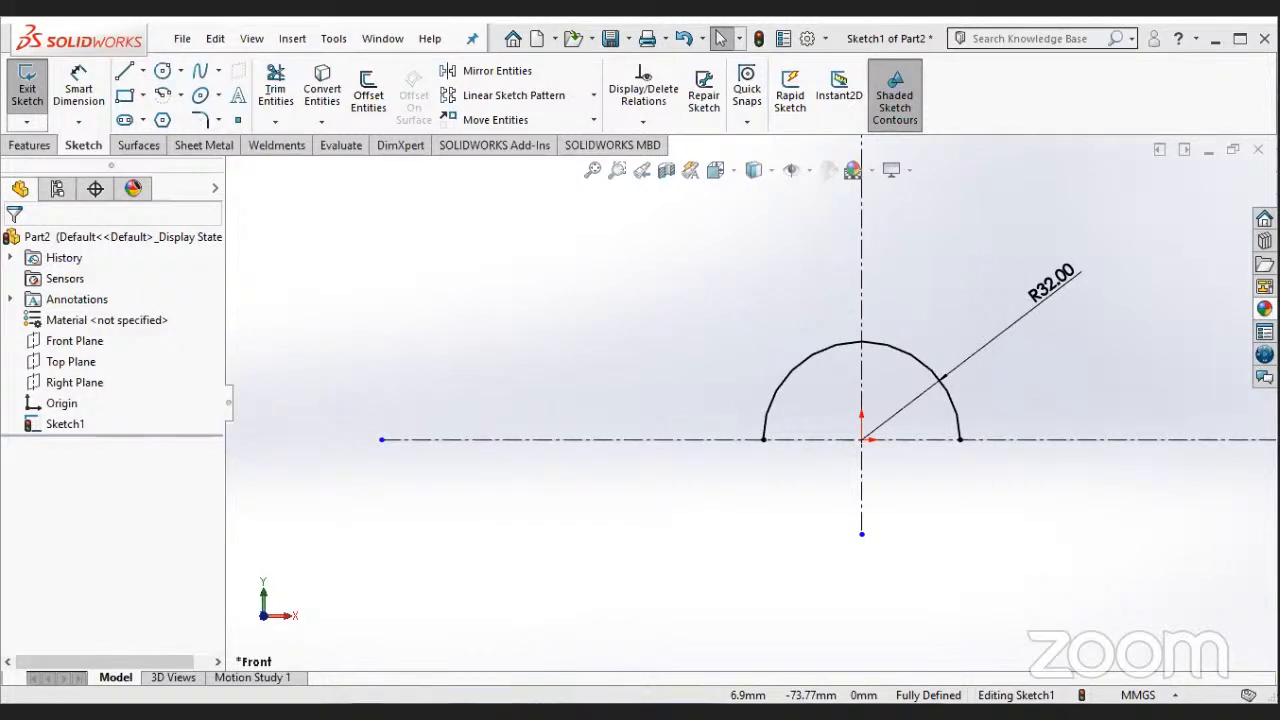
- Draw a vertical line about 41 mm long upward from the horizontal construction line, just outside the arc's left end
left_click(126, 74)
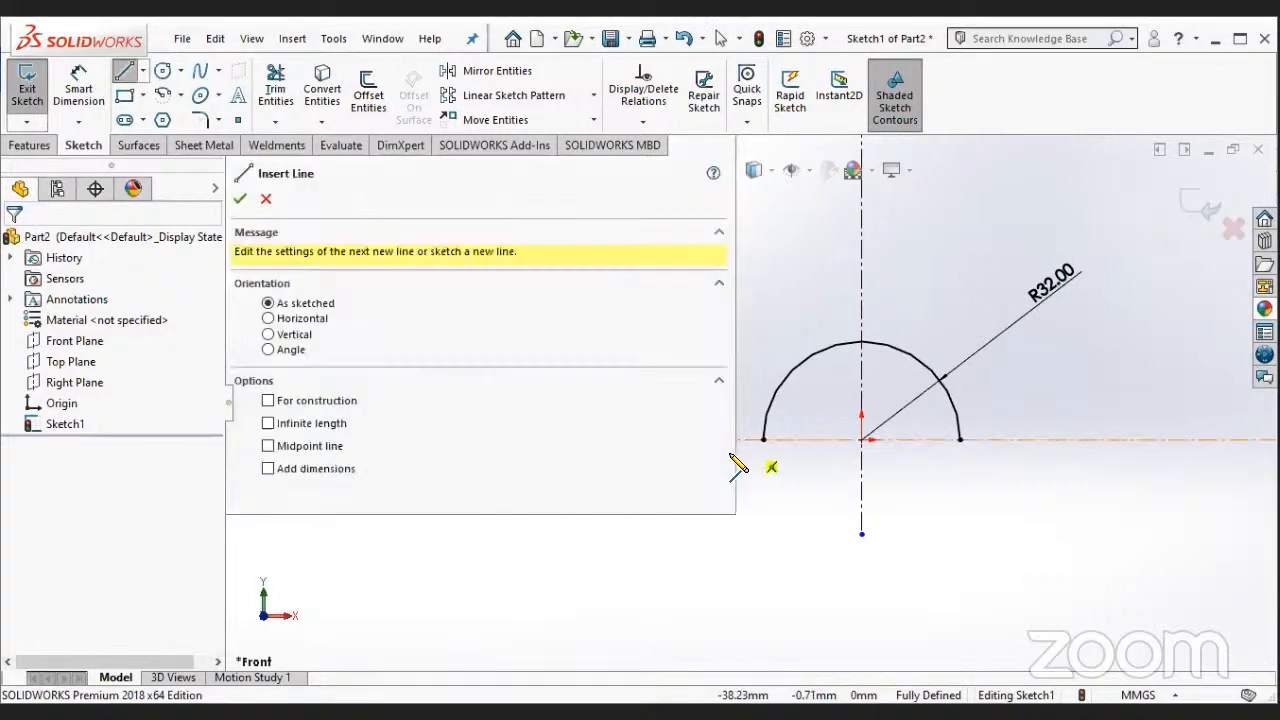
left_click(744, 440)
left_click(744, 316)
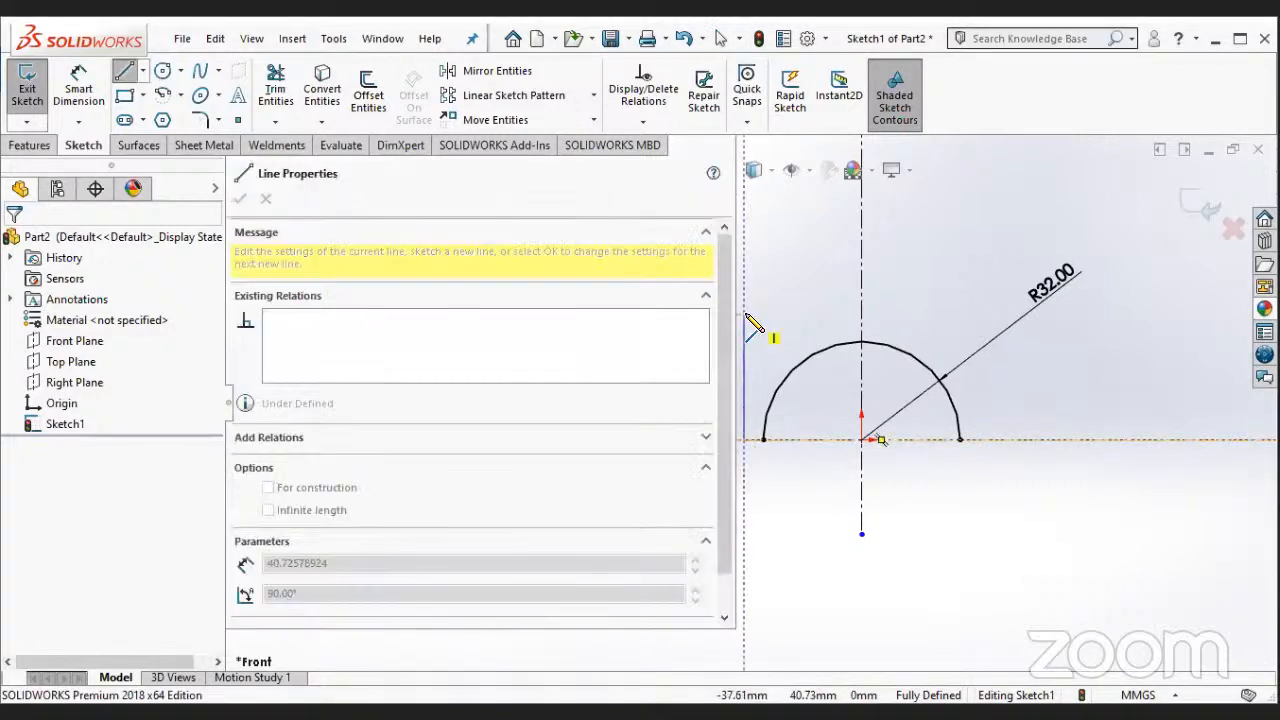
key("Escape")
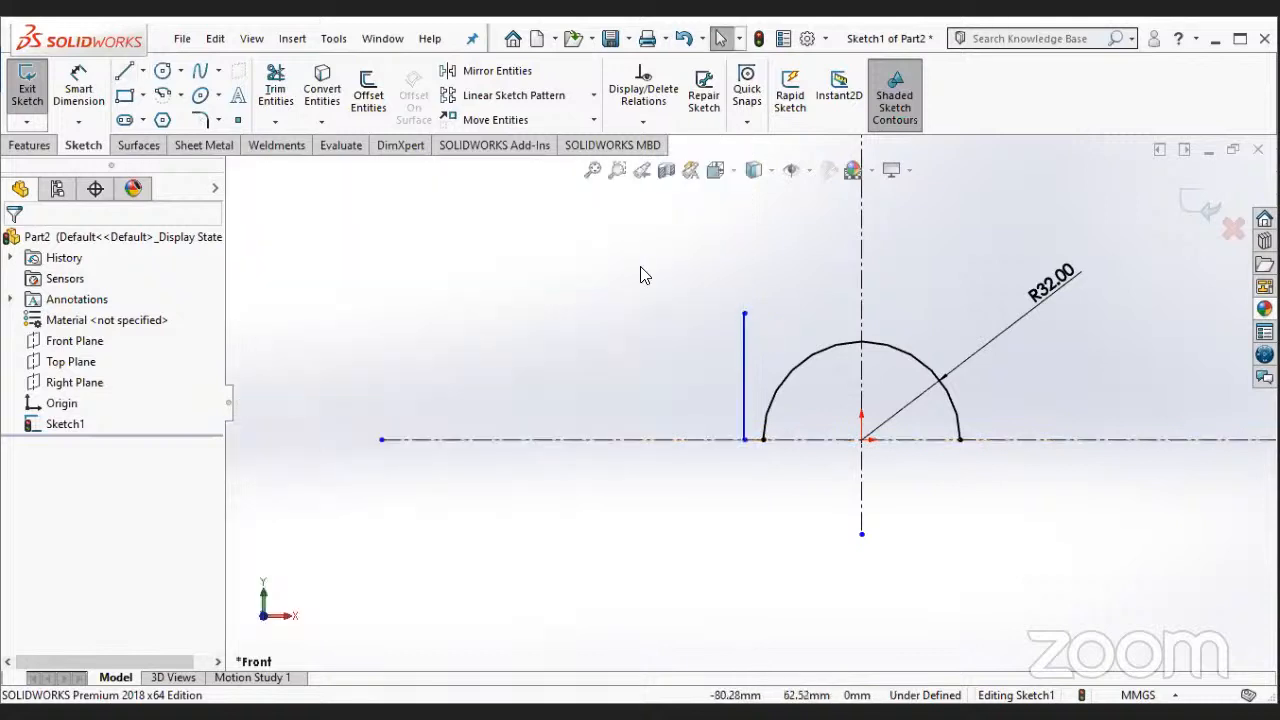
- Dimension the vertical line's distance from the vertical construction line and set it to 36 mm
left_click(743, 337)
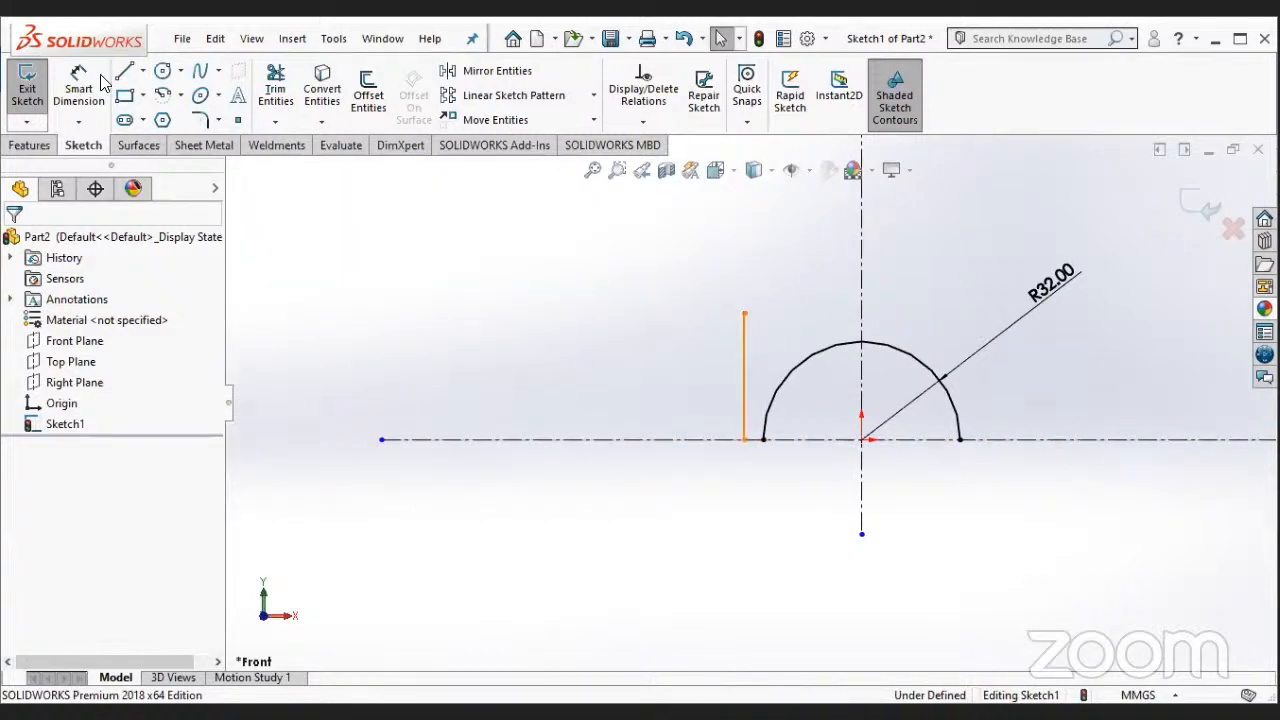
left_click(101, 77)
left_click(746, 348)
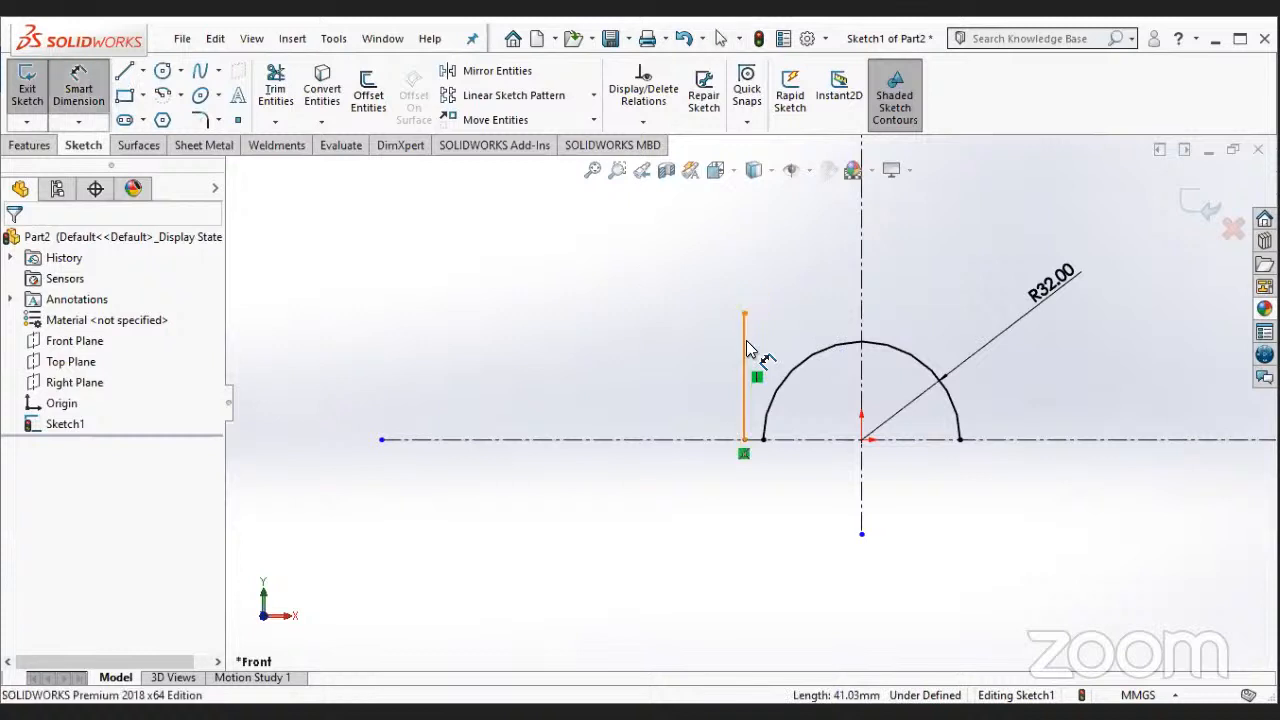
left_click(860, 324)
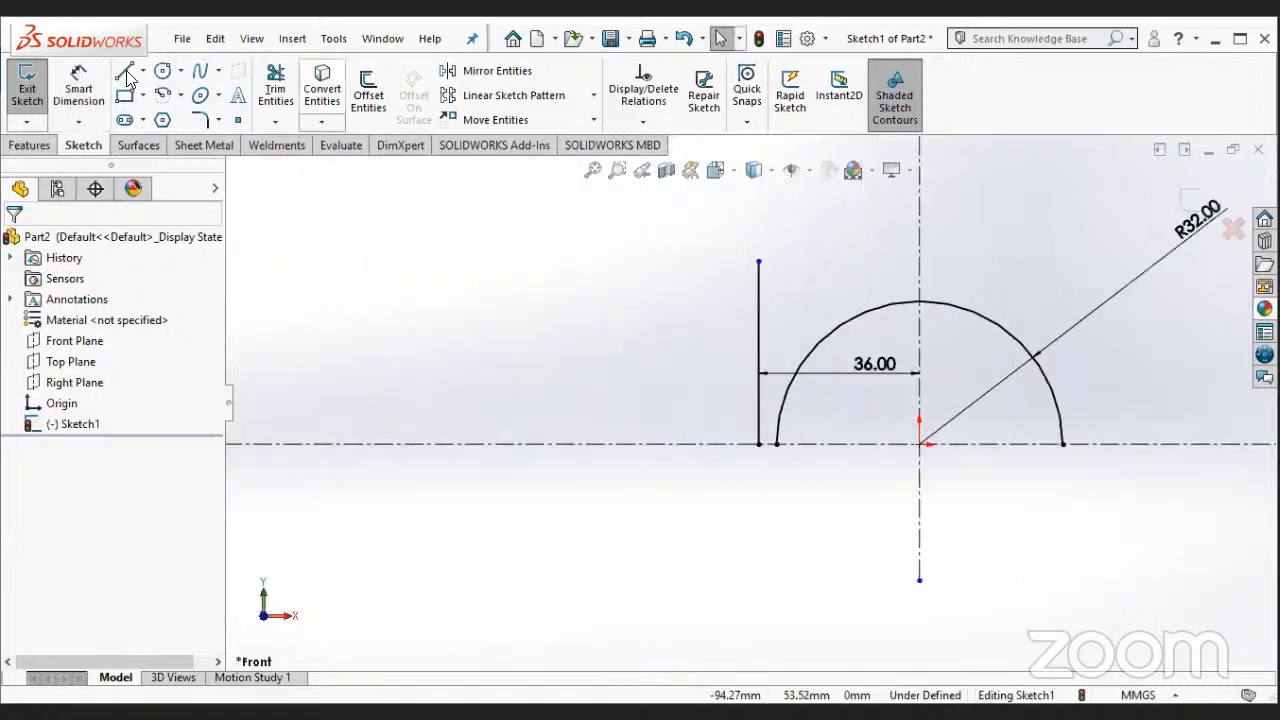
- Draw a short horizontal line joining the lower end of the vertical line to the left end of the arc
left_click(126, 76)
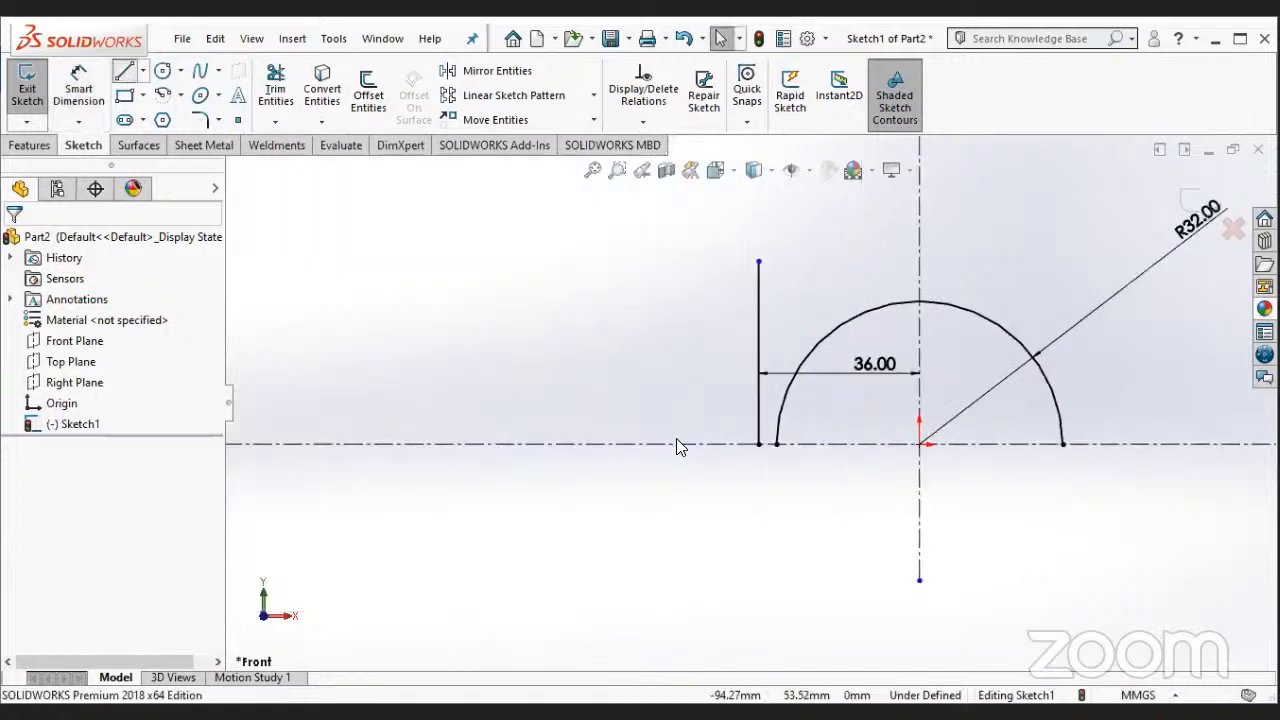
left_click(777, 445)
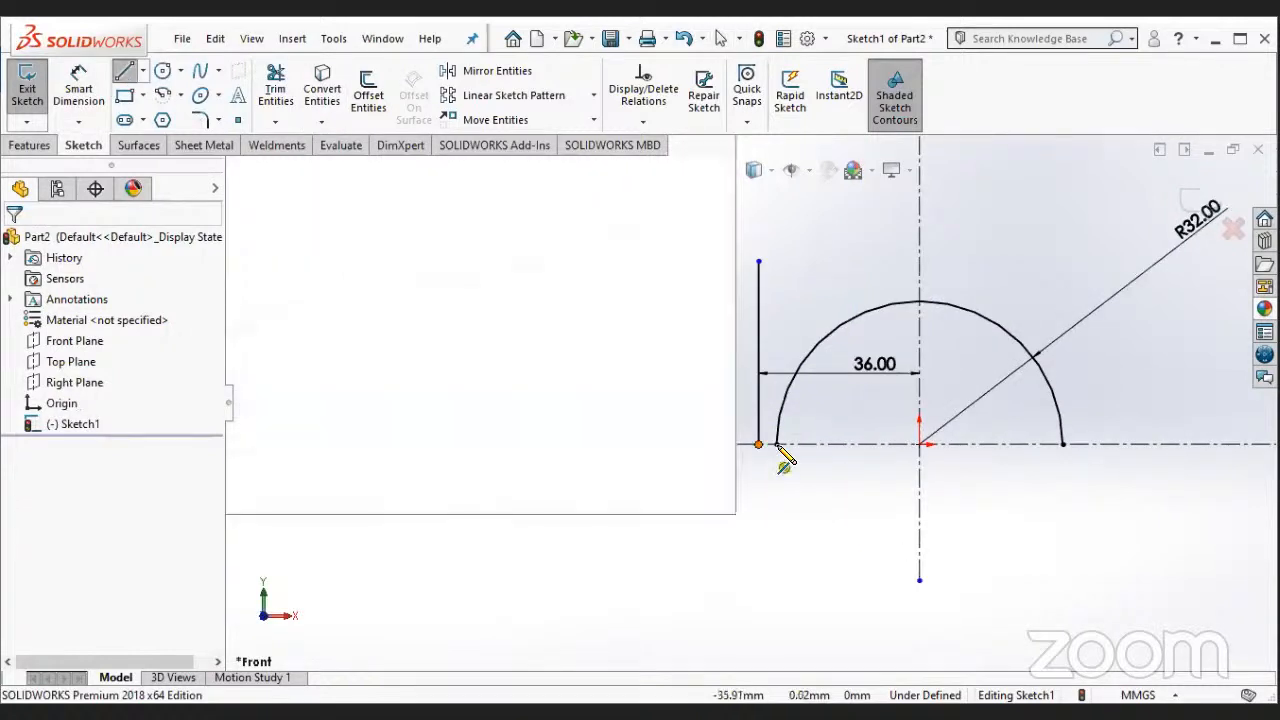
key("Escape")
- Start dimensioning the length of the vertical line beside the arc
scroll(766, 366, "up", 2)
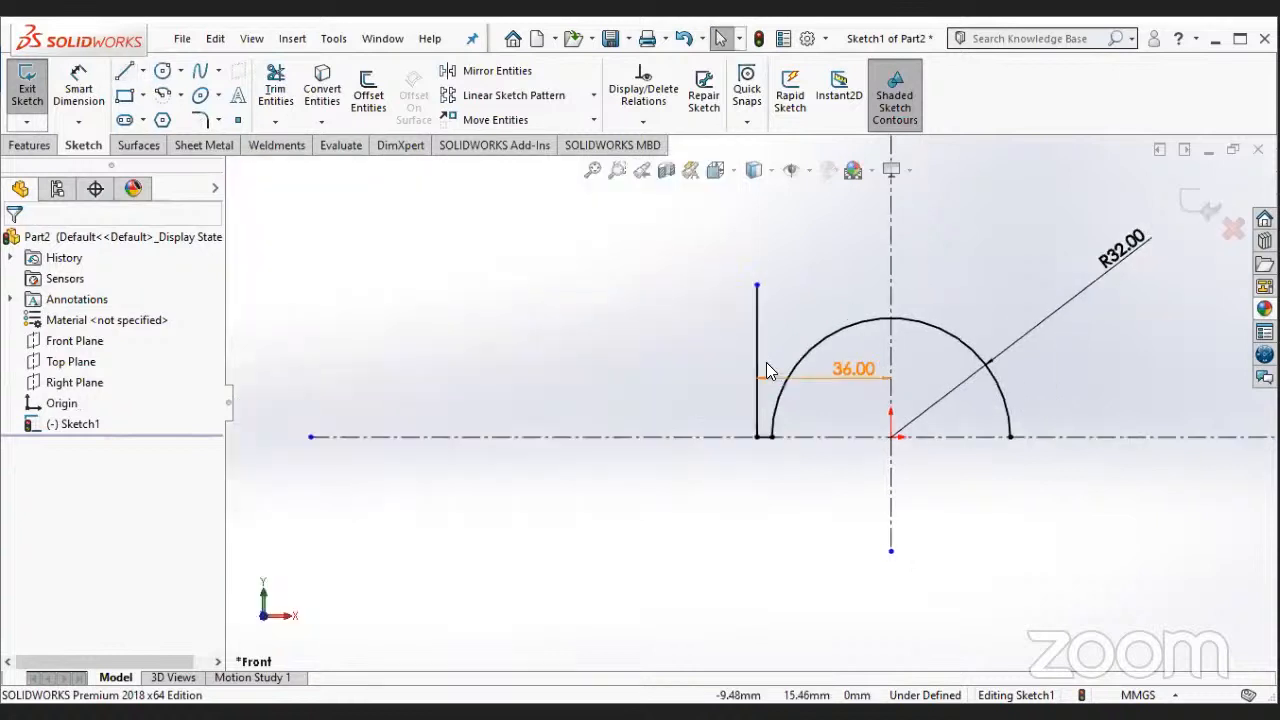
scroll(766, 366, "up", 2)
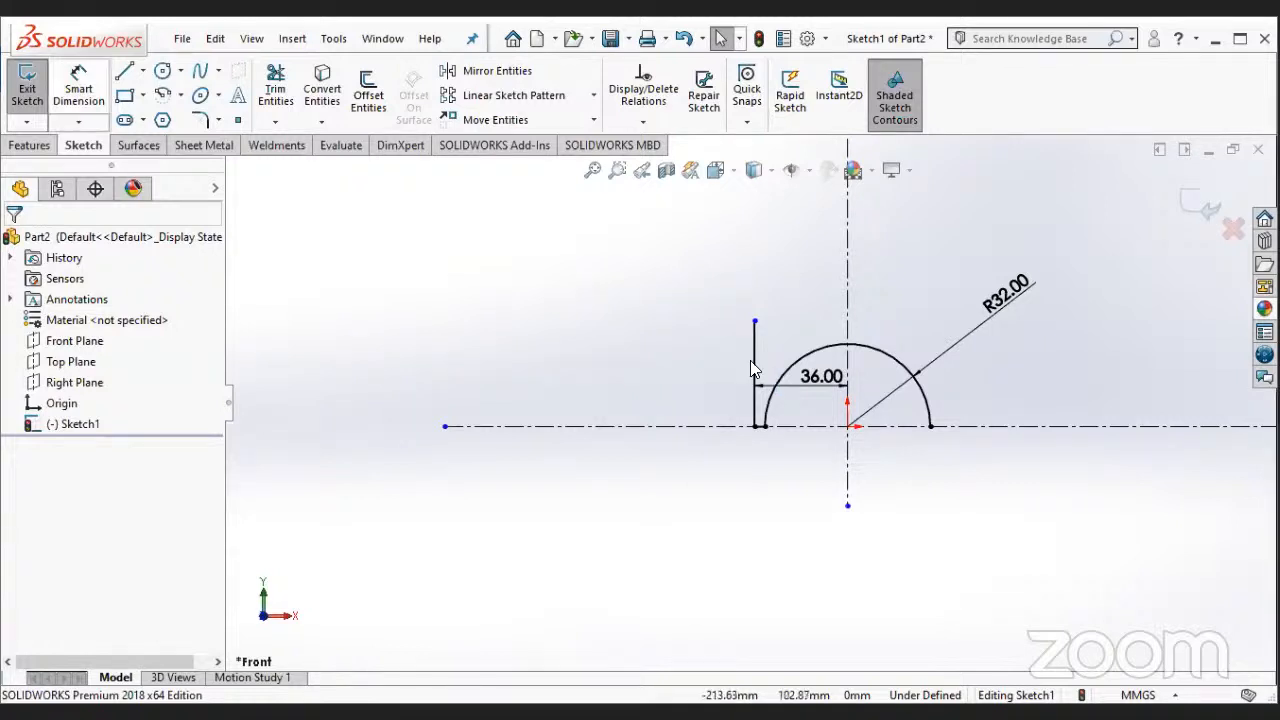
left_click(95, 77)
left_click(750, 368)
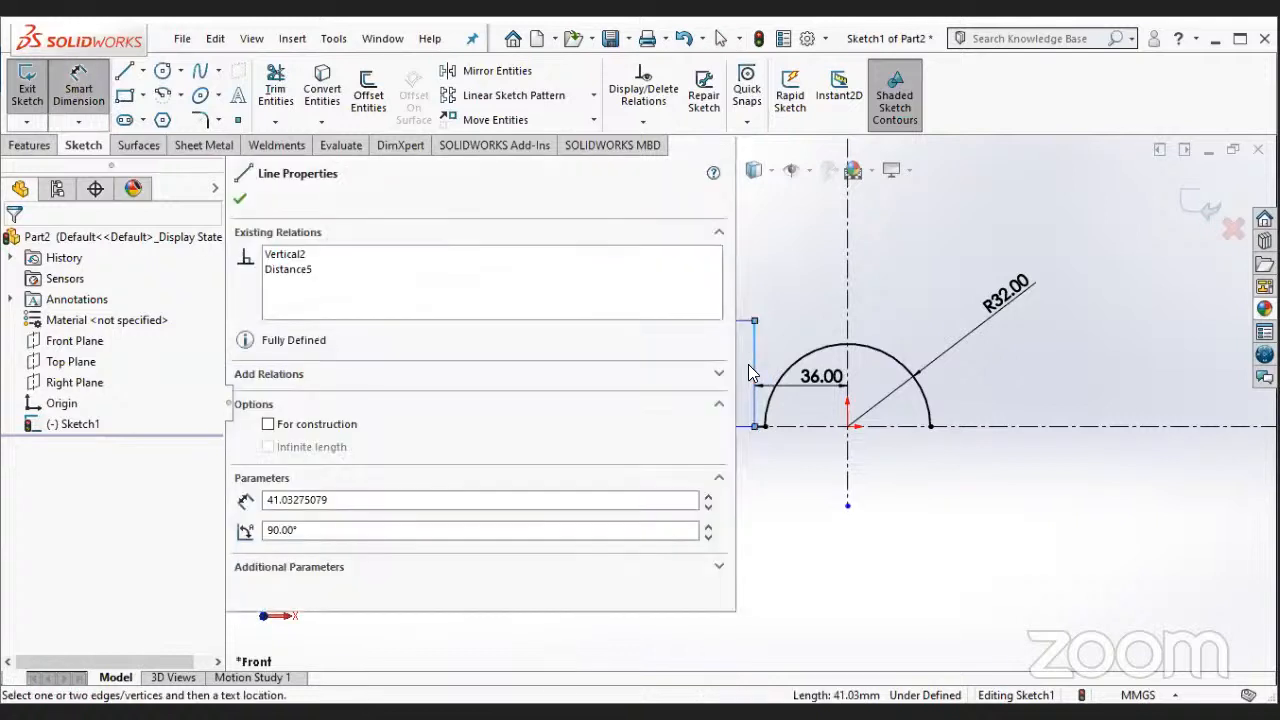
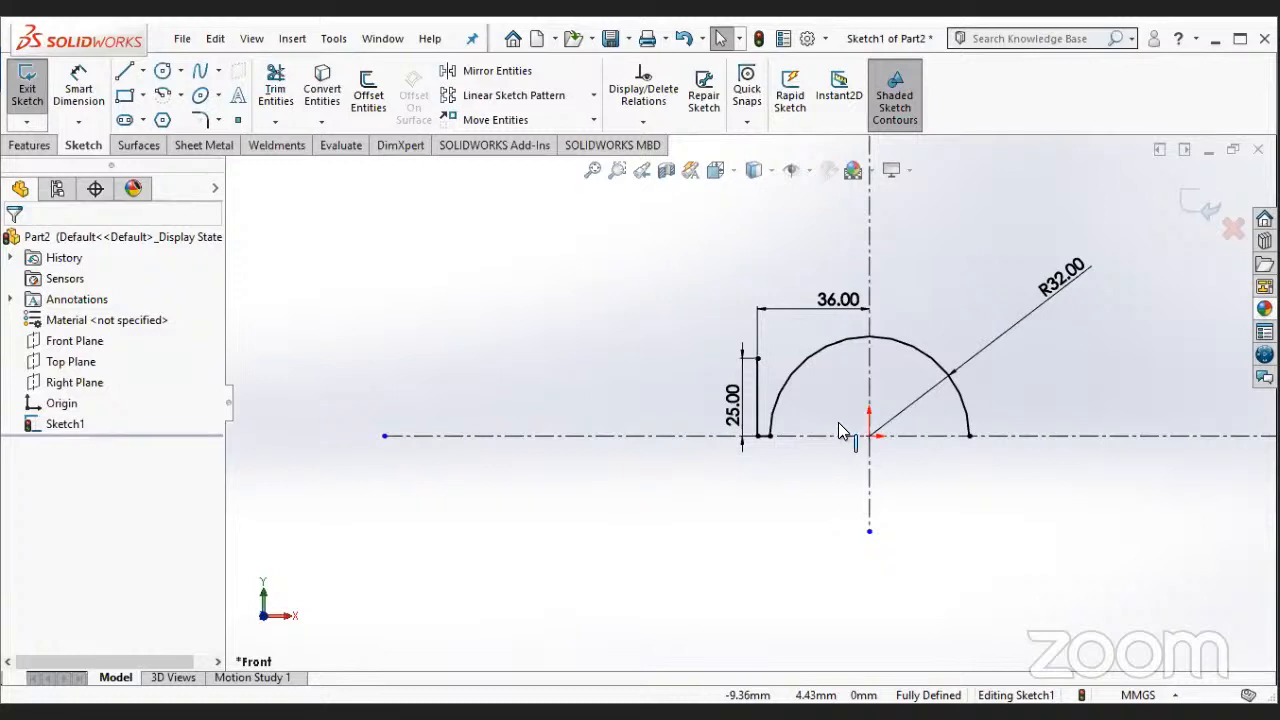
- Draw a horizontal line about 38 mm long outward from the upper end of the 25 mm vertical line
left_click(127, 72)
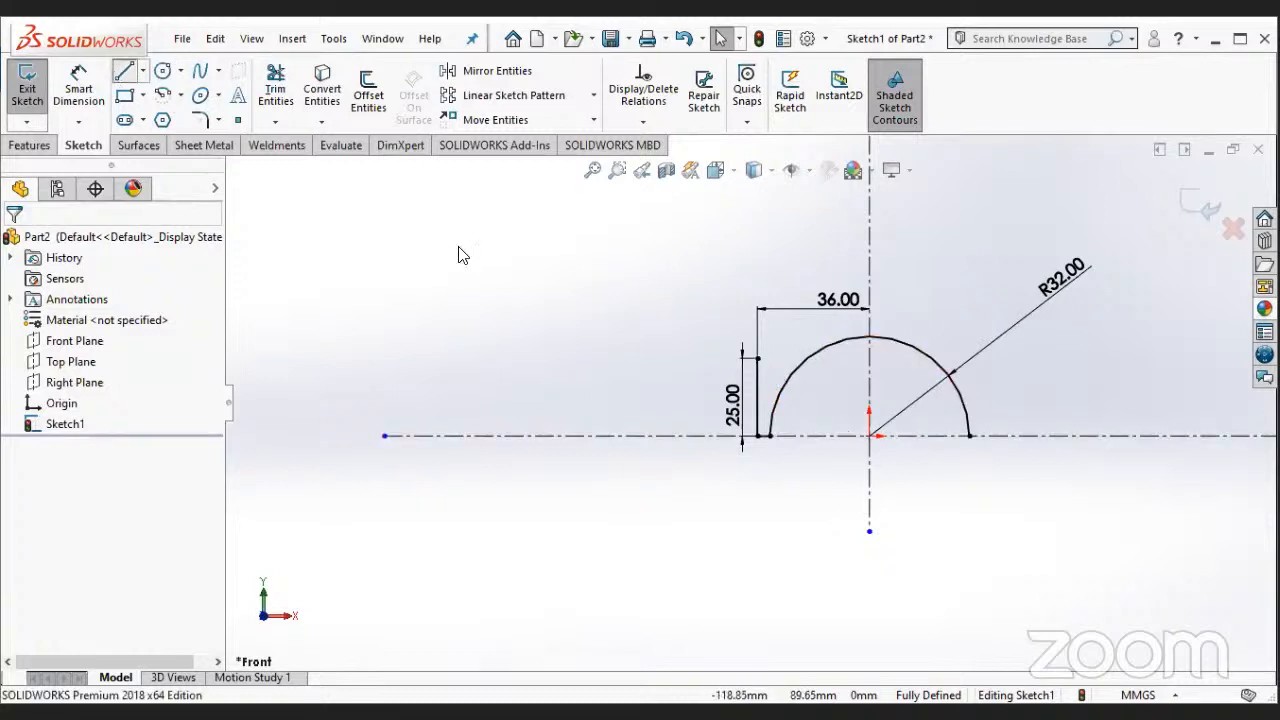
scroll(745, 375, "down", 4)
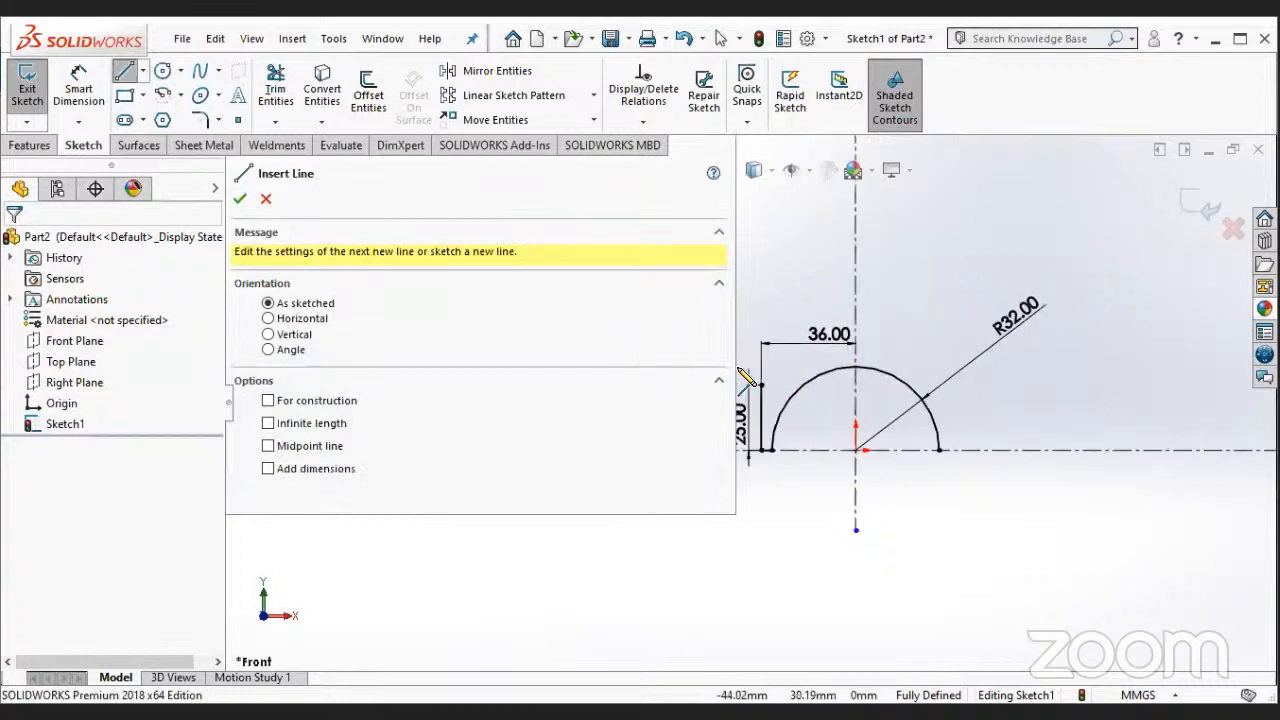
scroll(657, 488, "down", 3)
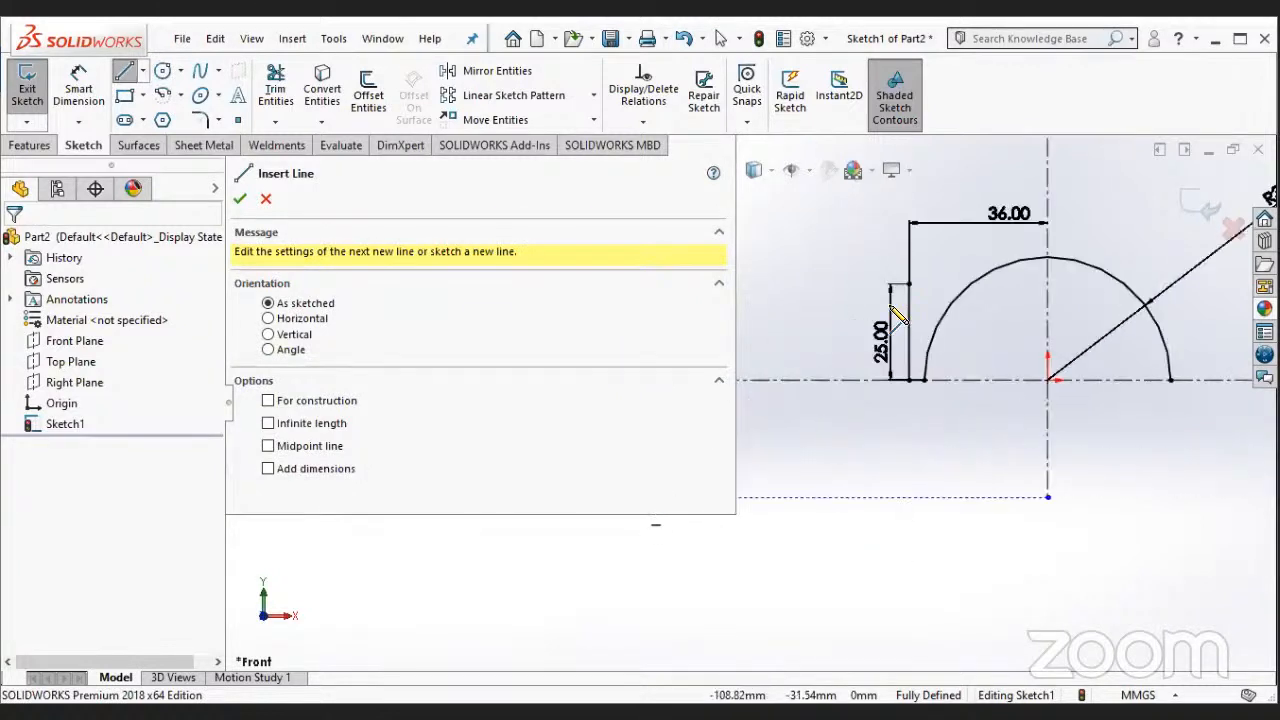
left_click(908, 284)
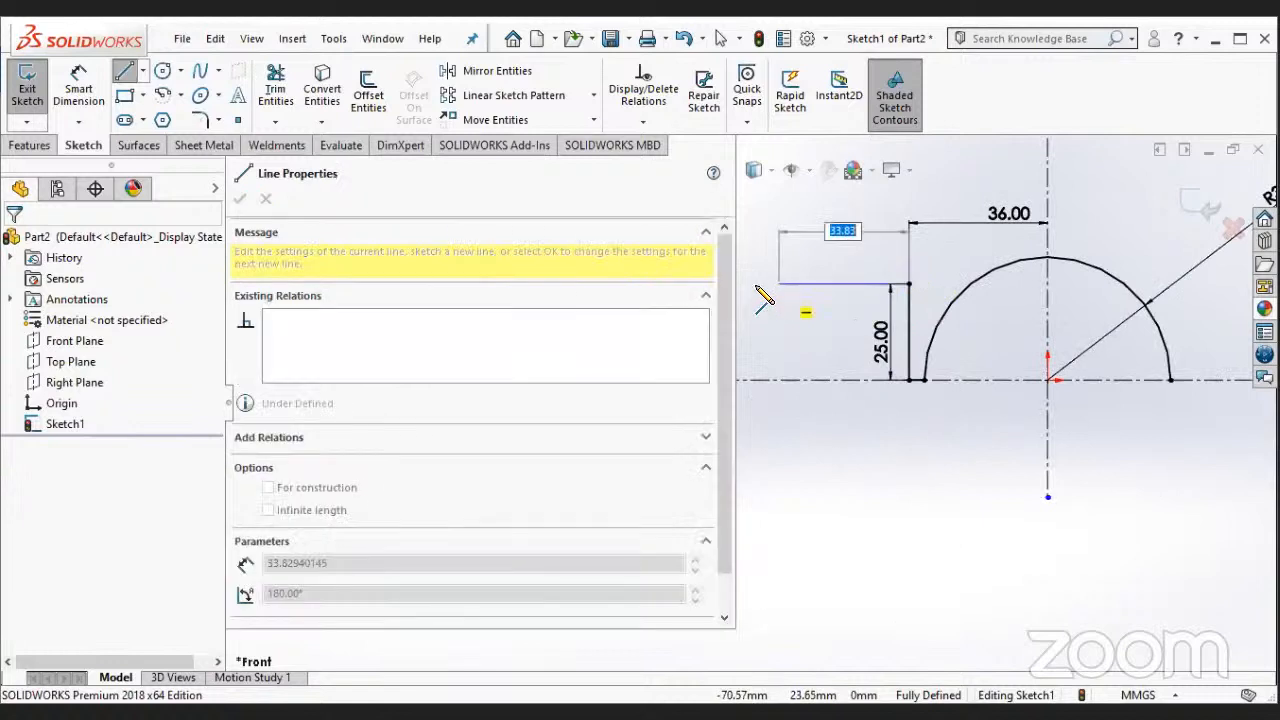
left_click(762, 287)
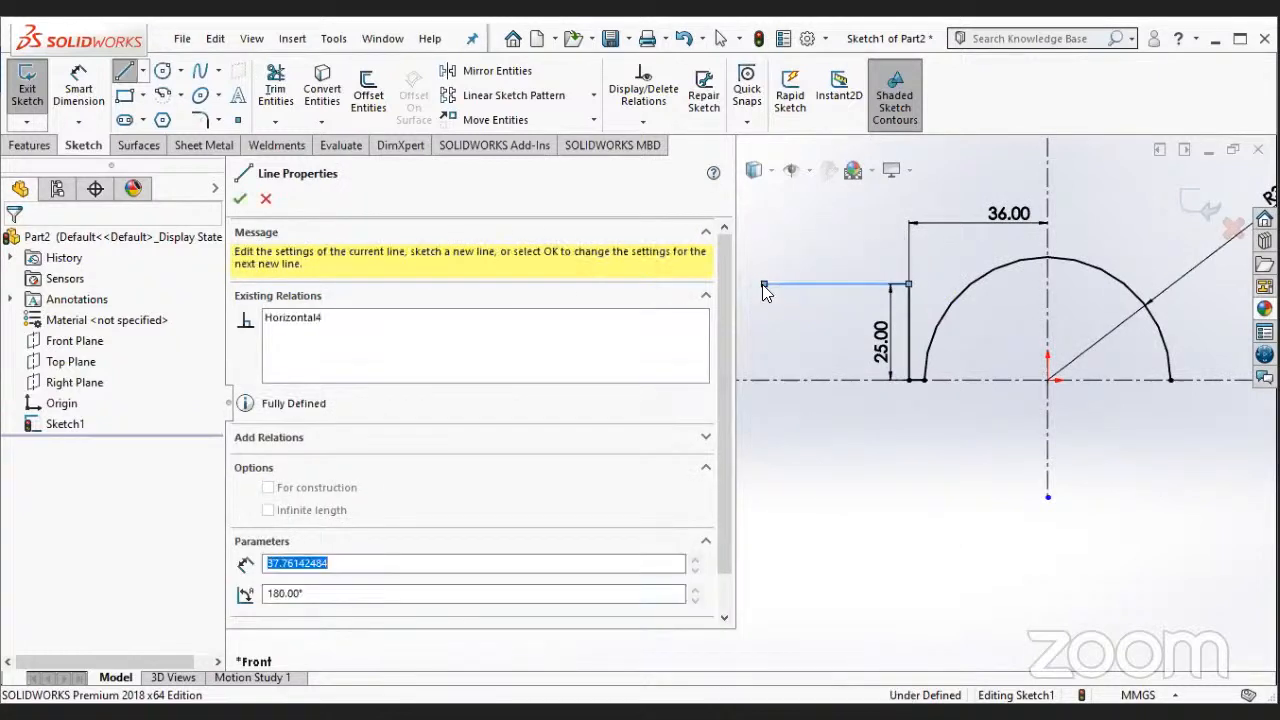
key("Escape")
- Dimension the horizontal line's outer end from the vertical construction line and set the distance to 57 mm
left_click(79, 88)
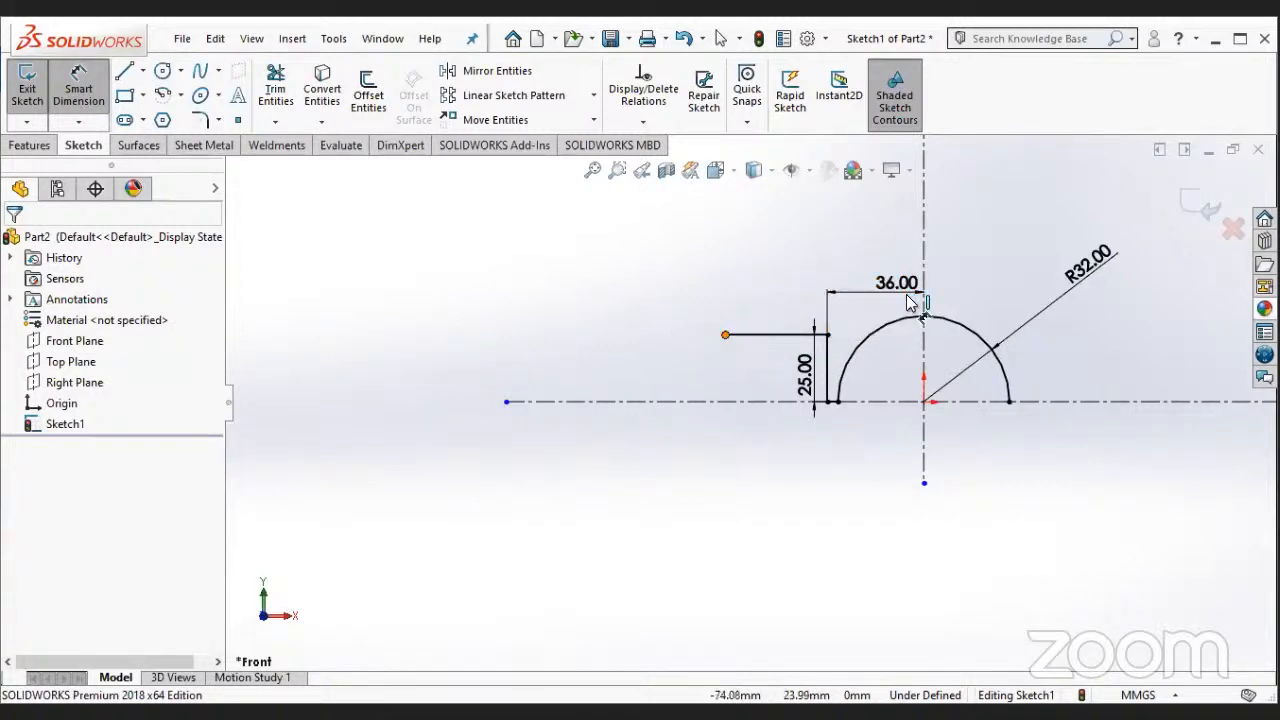
left_click(828, 289)
left_click(924, 252)
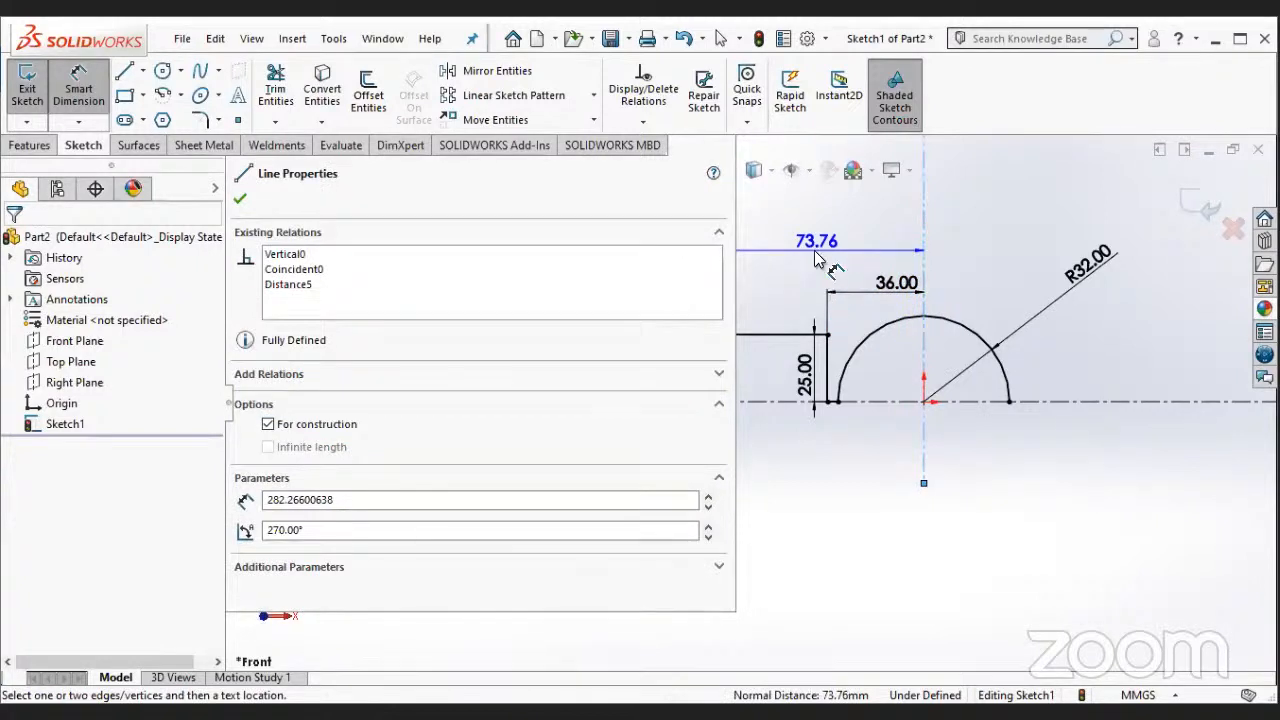
left_click(815, 251)
type("57")
key("Return")
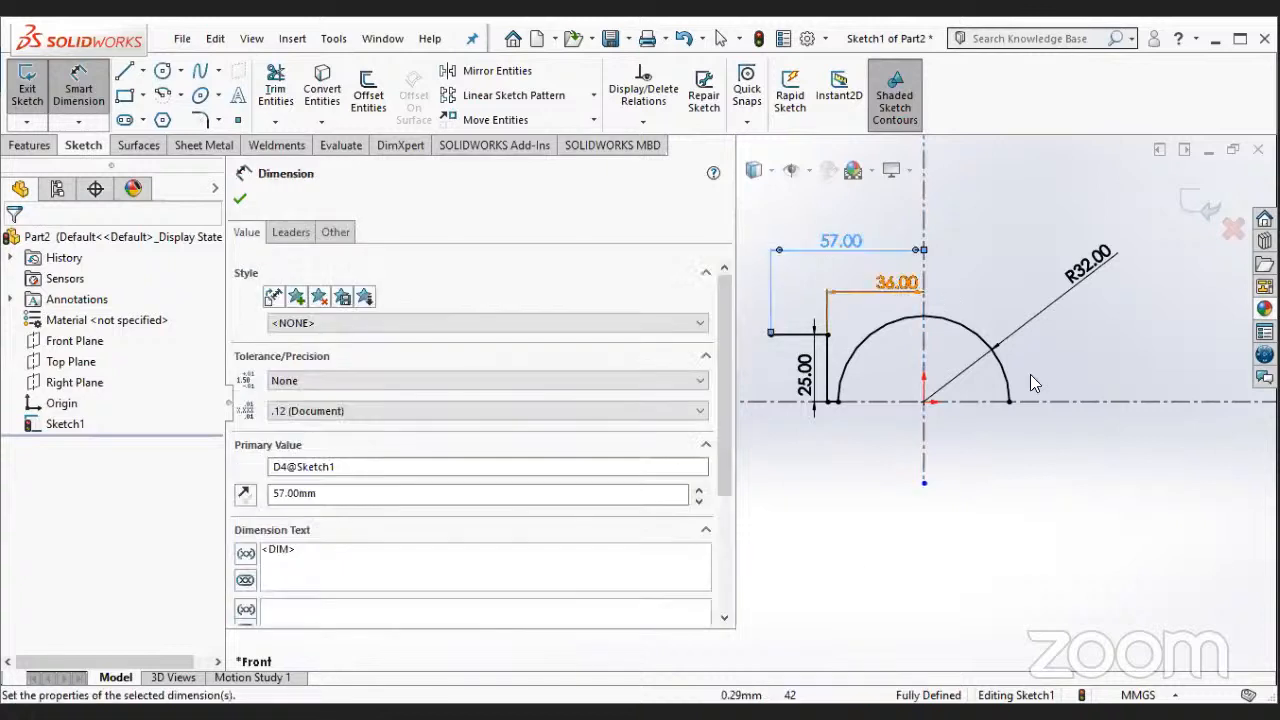
key("Escape")
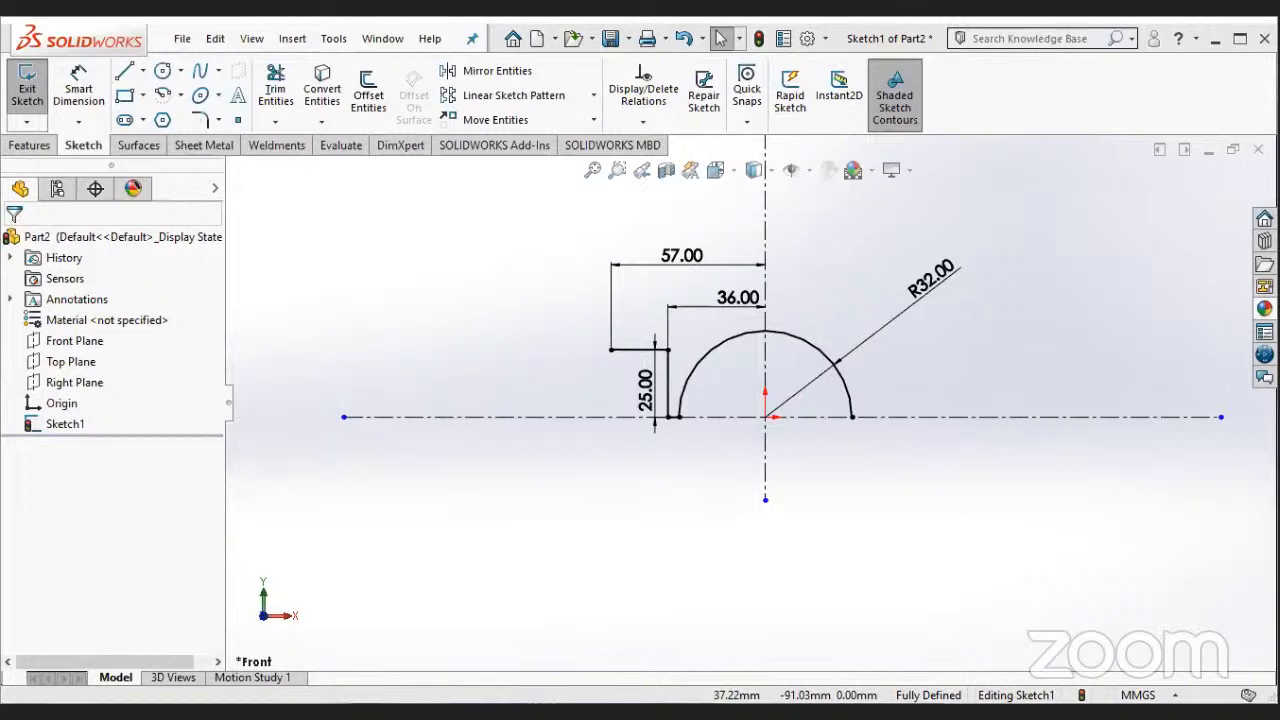
- Draw a vertical line upward from the outer end of the upper horizontal line and dimension its length to 25 mm
key("l")
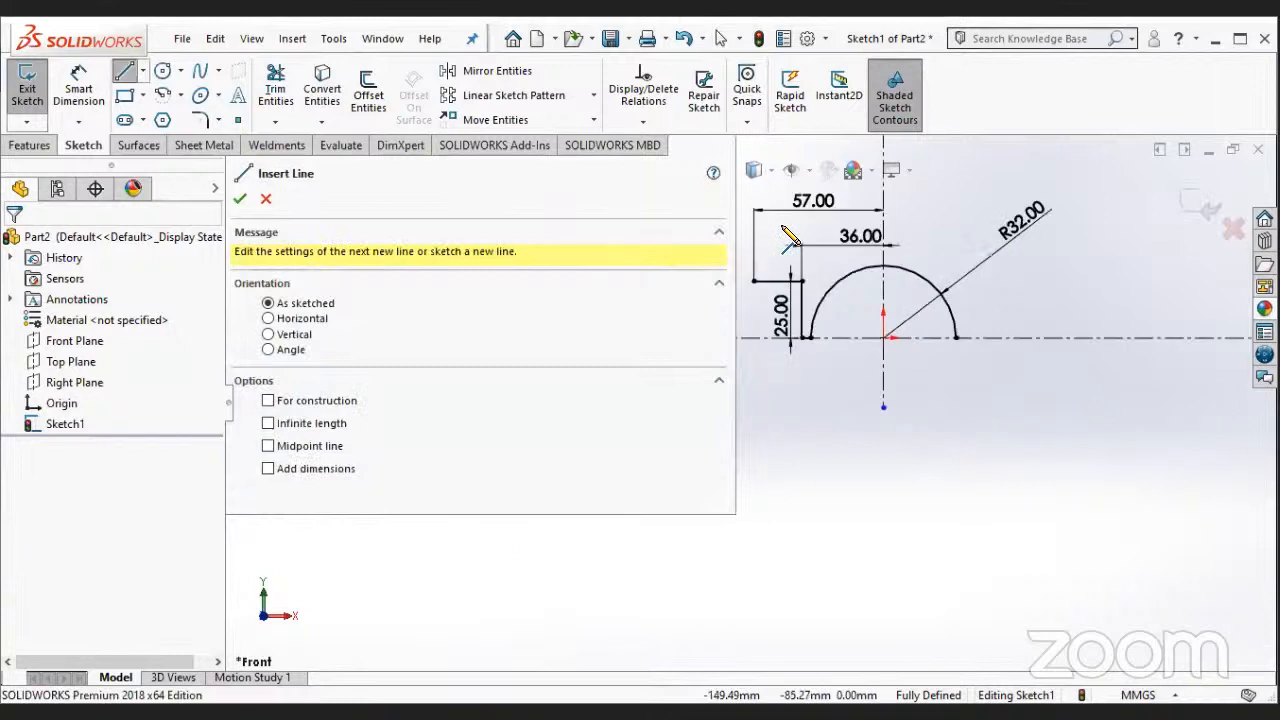
scroll(806, 318, "up", 1)
scroll(806, 318, "down", 1)
scroll(788, 228, "down", 1)
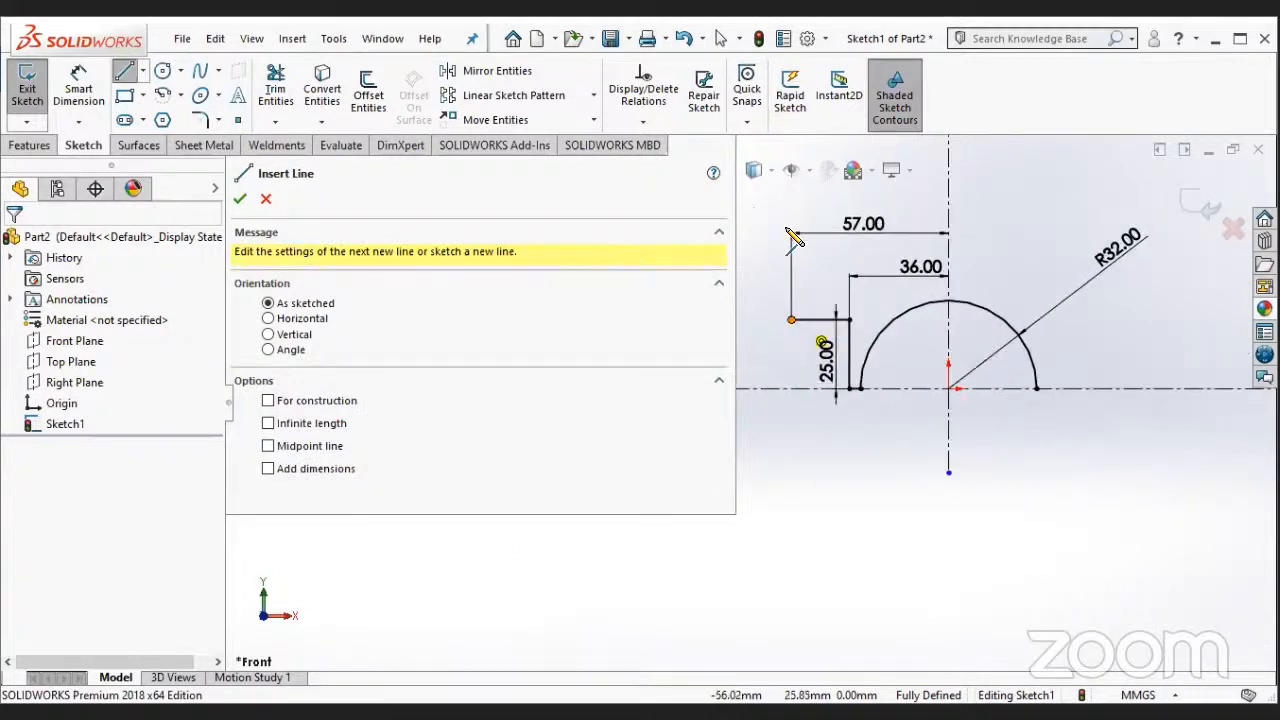
left_click(791, 229)
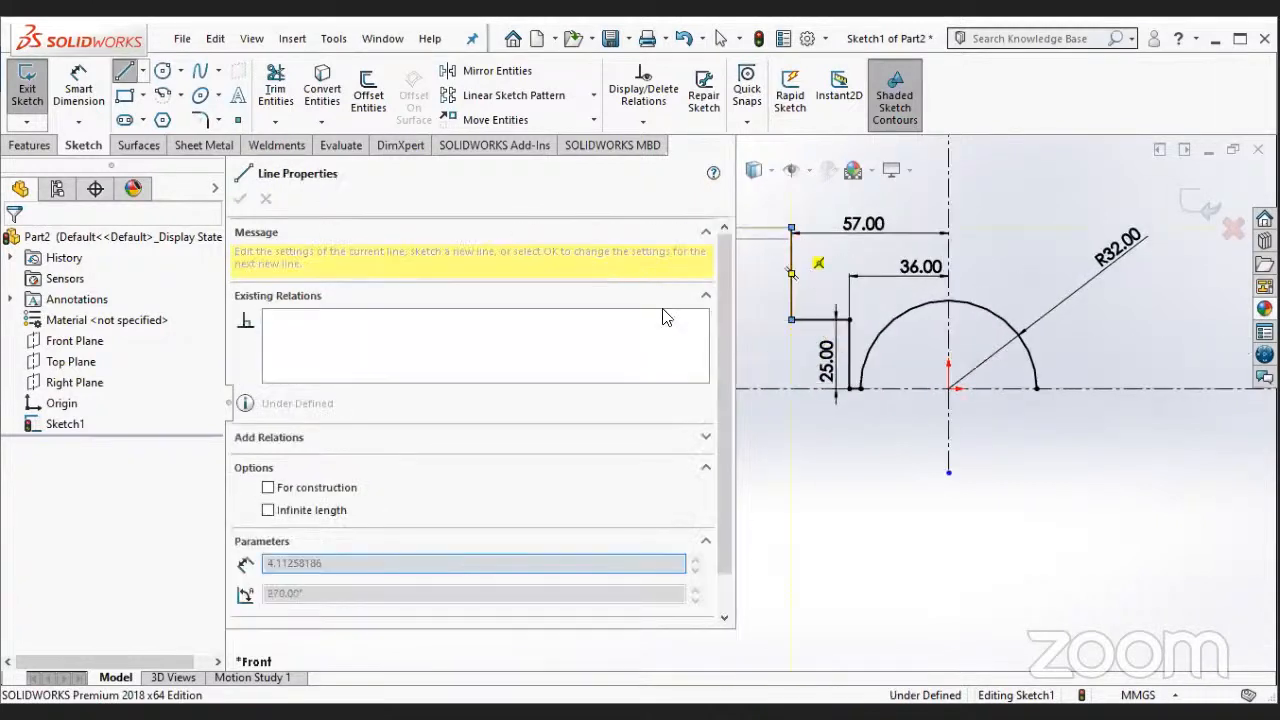
key("Escape")
left_click(78, 100)
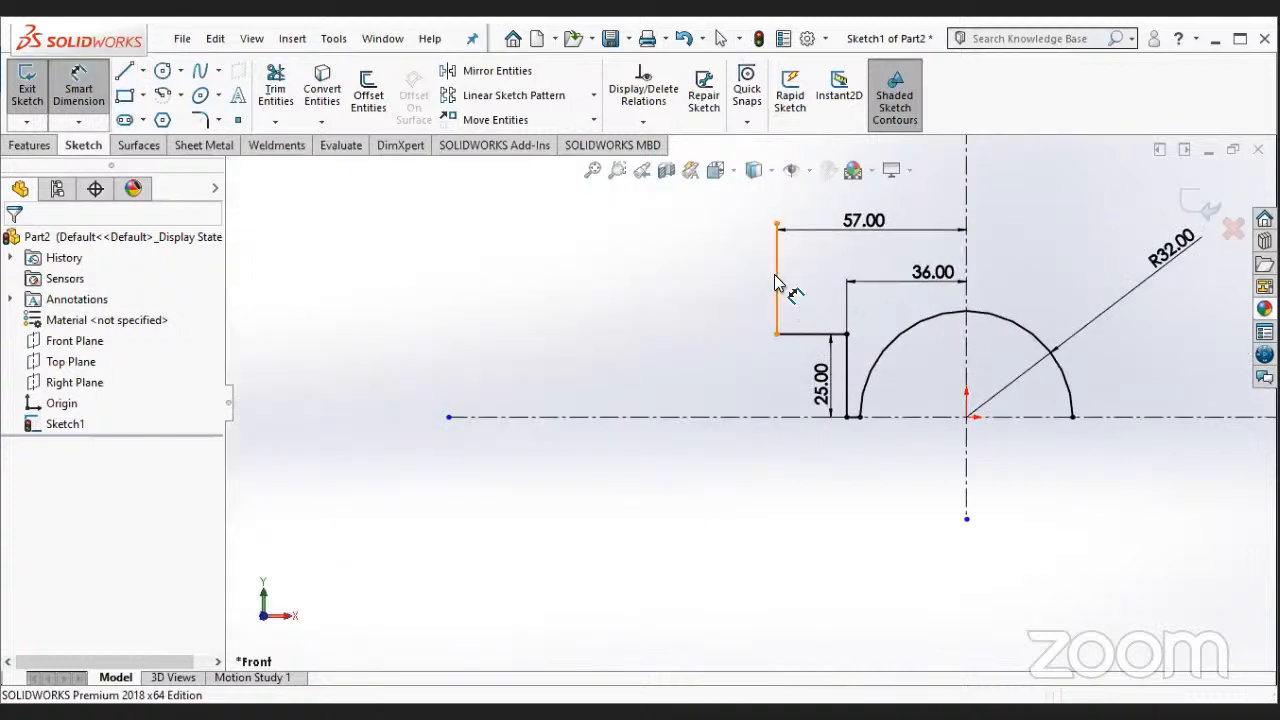
left_click(775, 283)
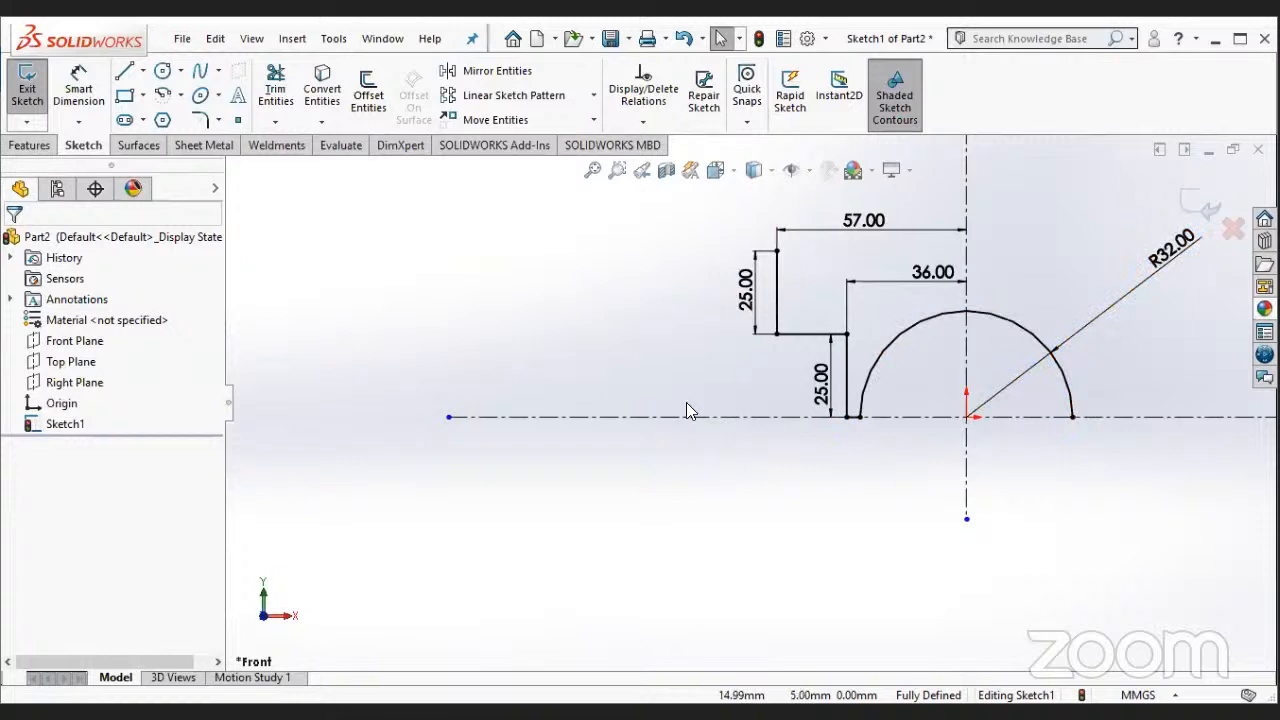
- Mirror the two vertical lines and the horizontal line between them about the vertical construction line, keeping the originals
left_click(465, 72)
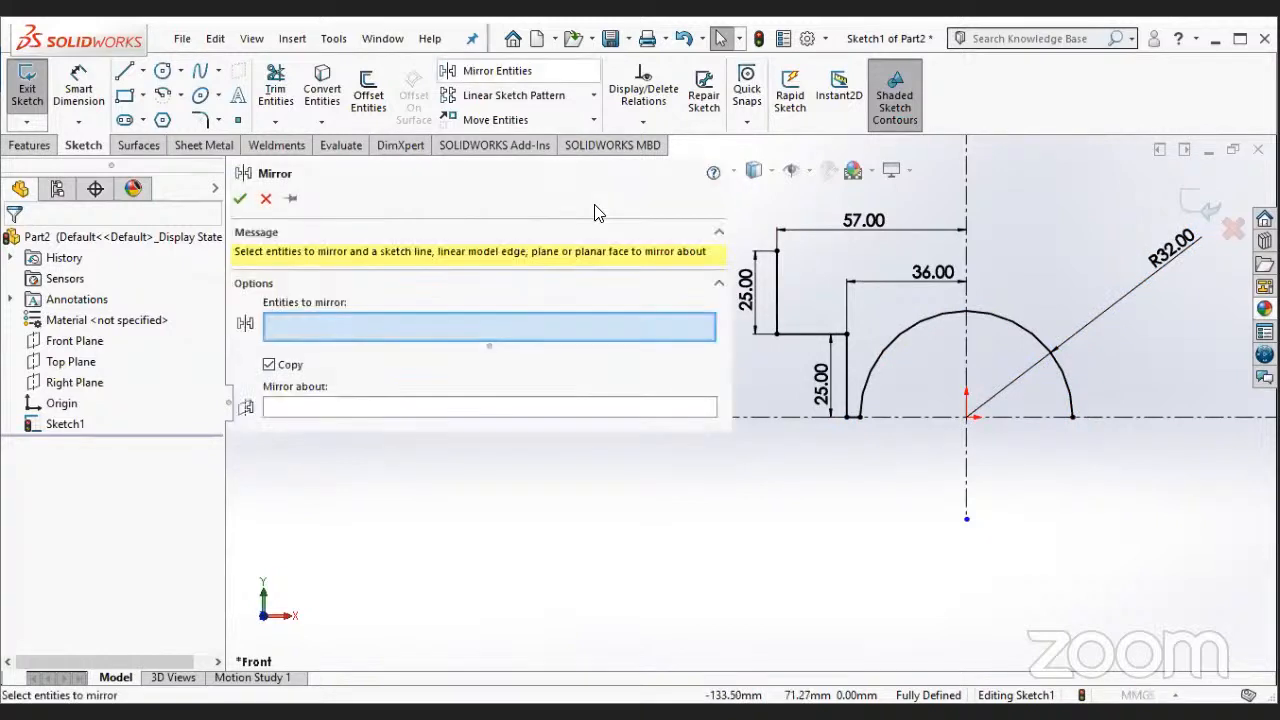
left_click(778, 290)
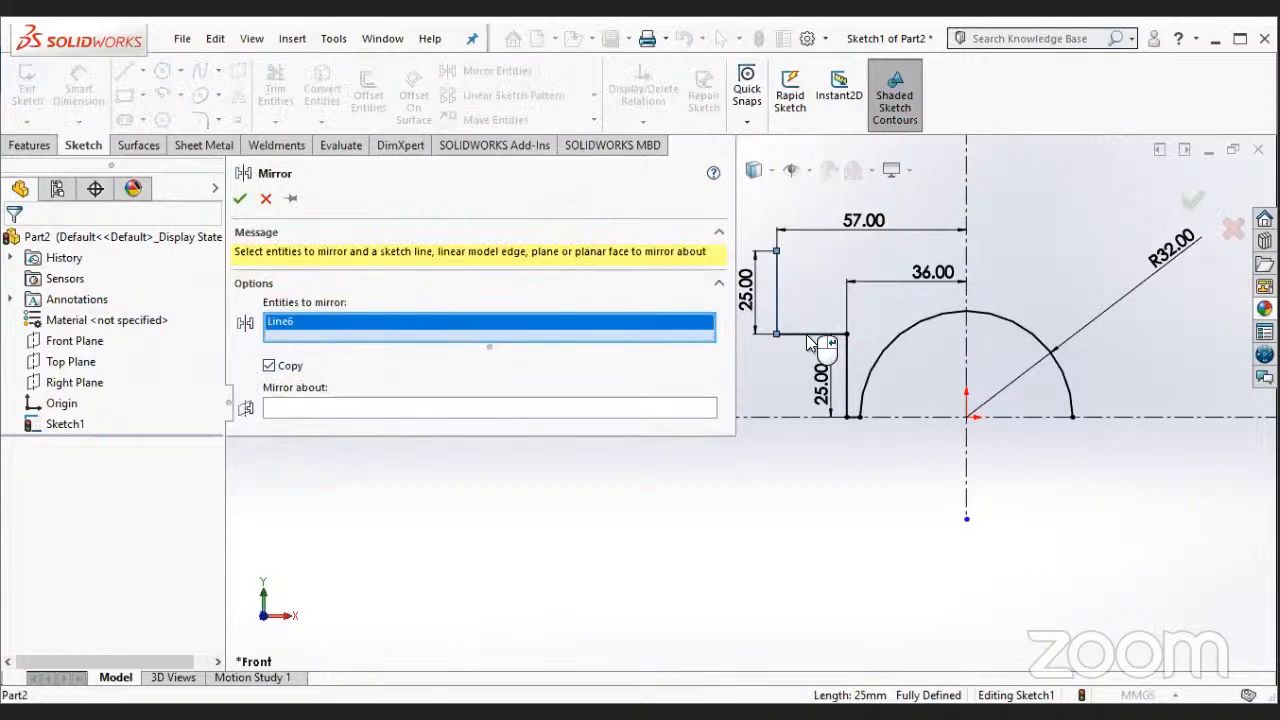
left_click(812, 333)
left_click(845, 365)
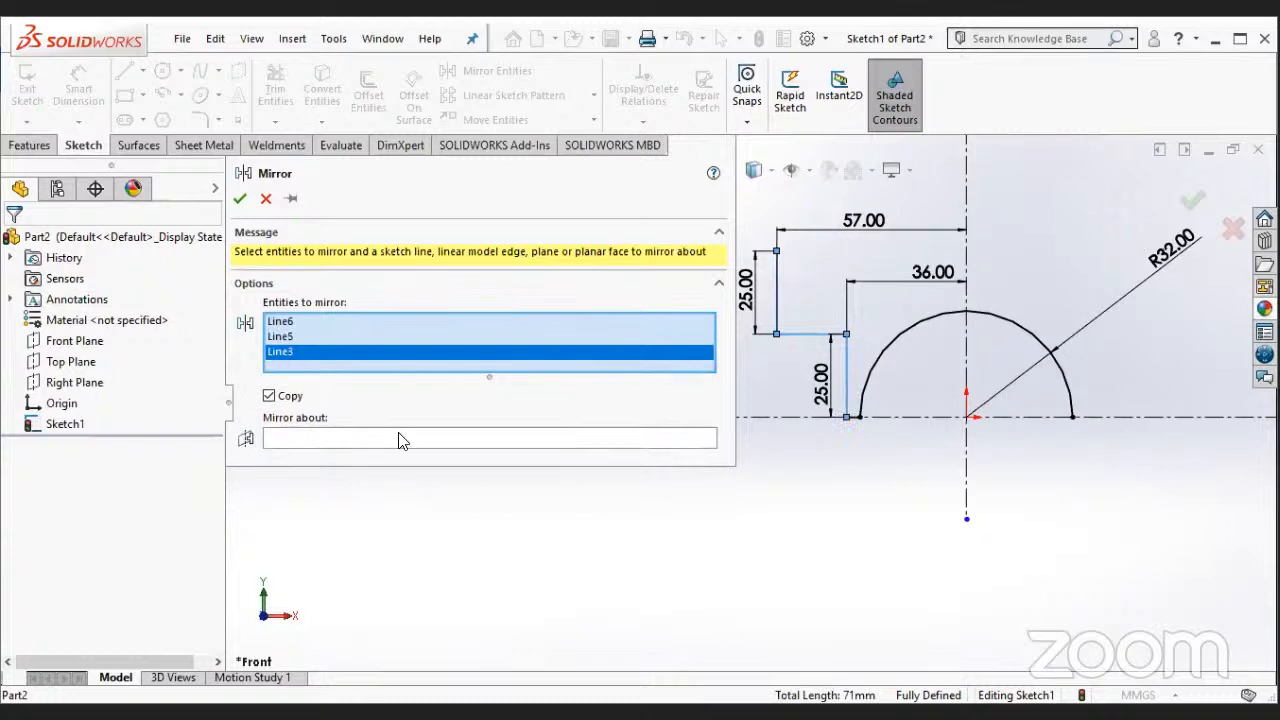
left_click(966, 180)
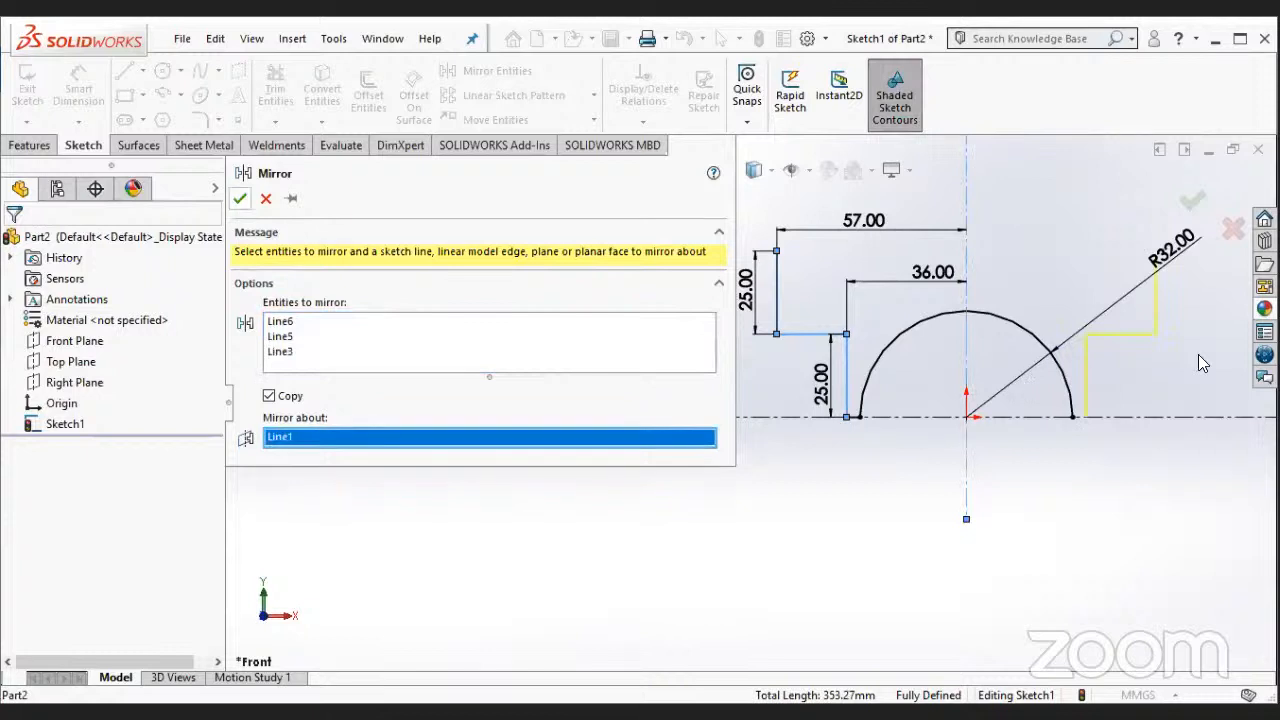
key("Return")
- Draw a 114 mm horizontal line joining the upper ends of the two outer vertical lines
scroll(1055, 355, "down", 1)
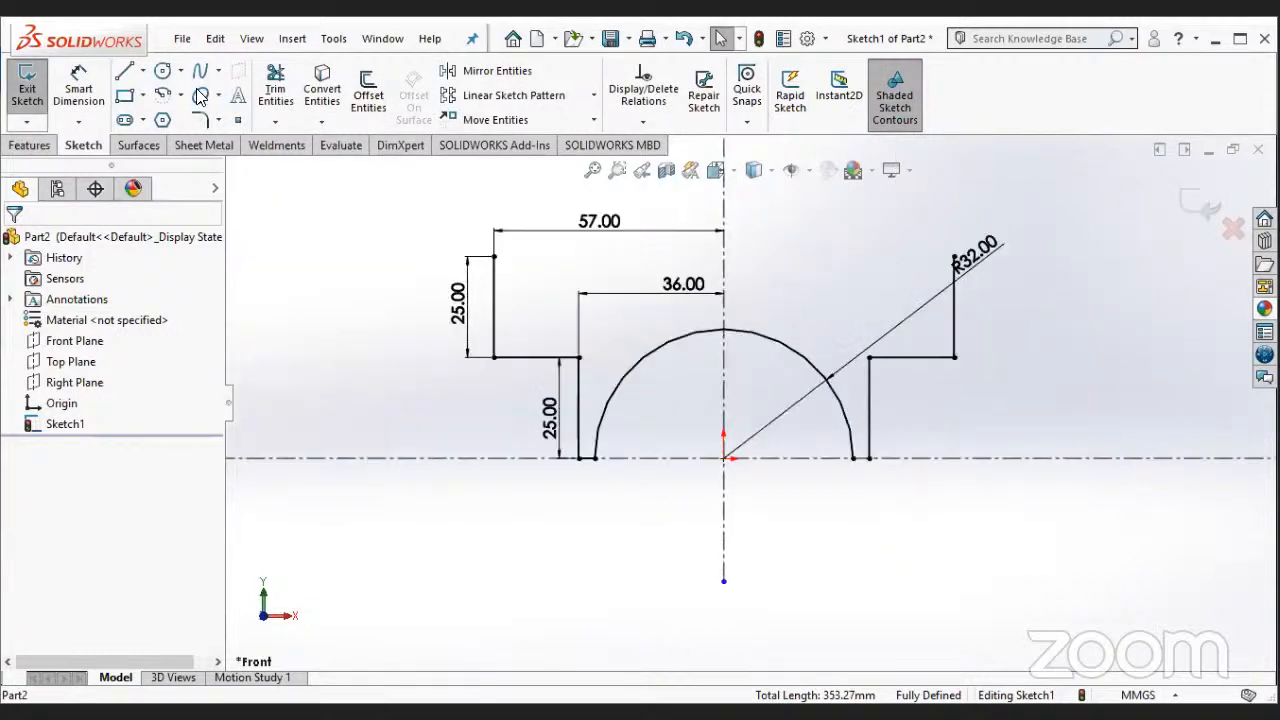
left_click(126, 71)
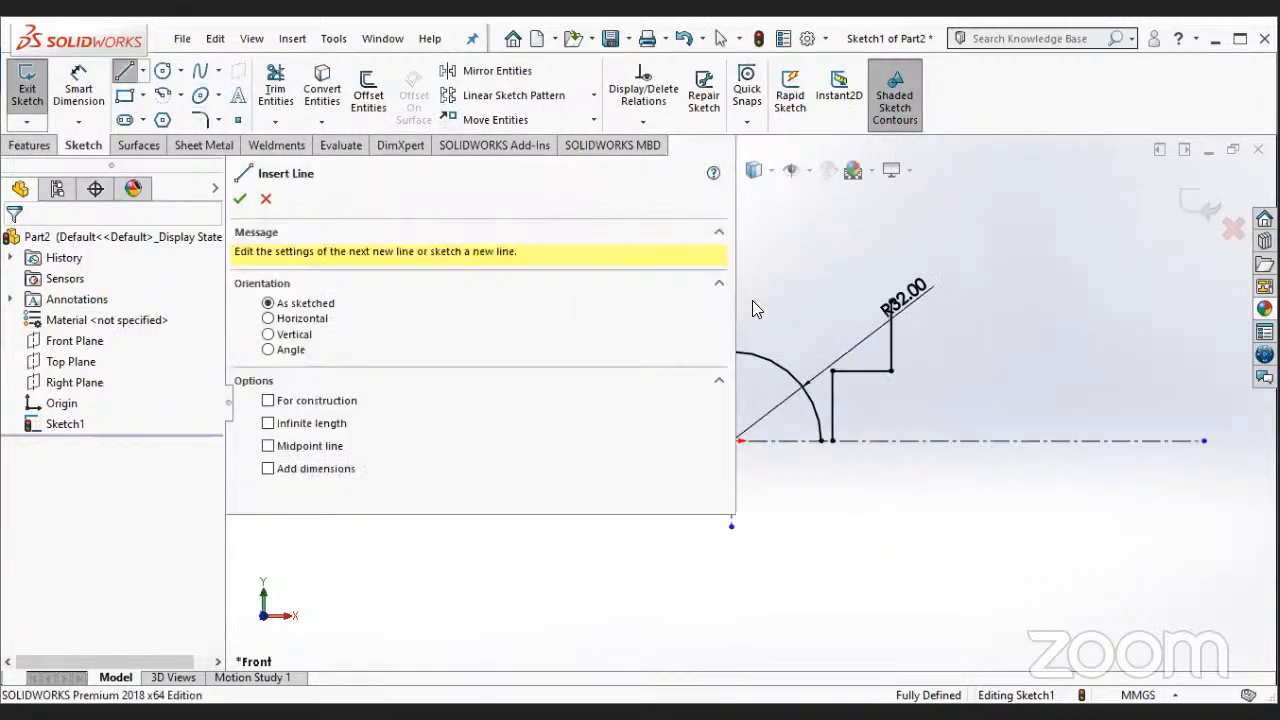
scroll(581, 526, "up", 1)
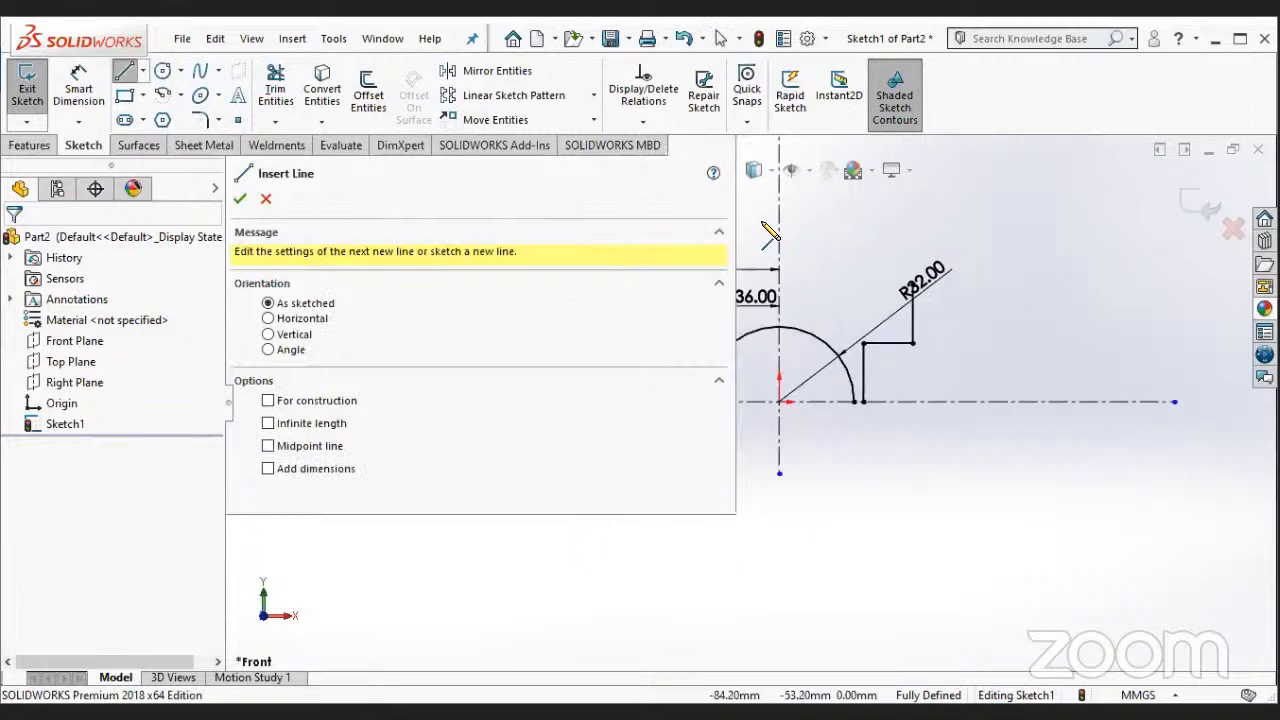
scroll(762, 270, "up", 1)
scroll(598, 550, "down", 1)
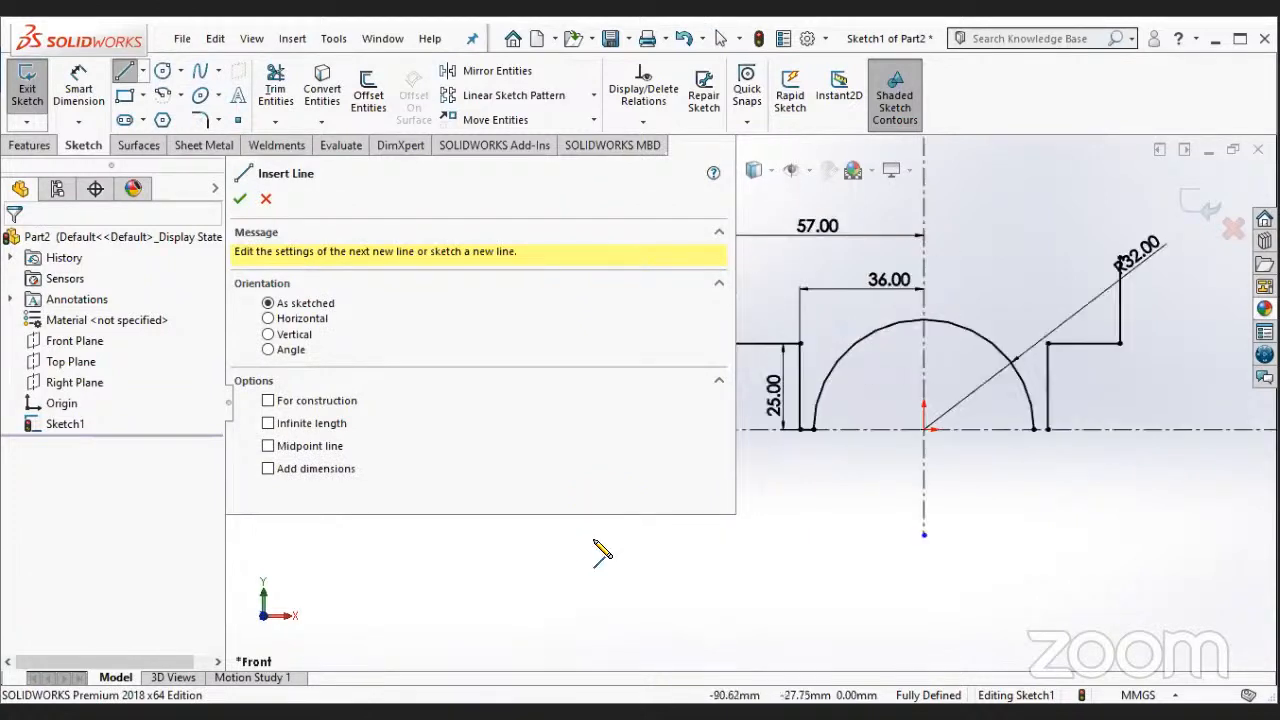
scroll(750, 425, "down", 1)
scroll(825, 253, "up", 2)
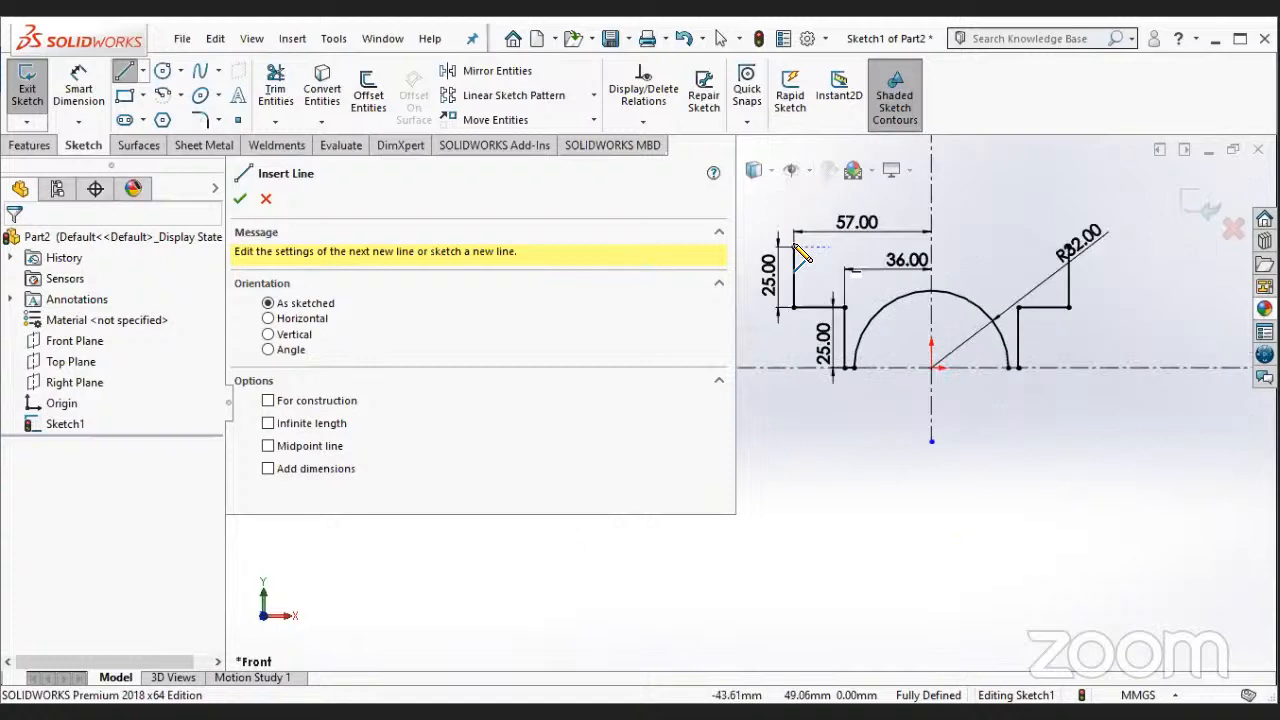
left_click(794, 246)
left_click(1070, 247)
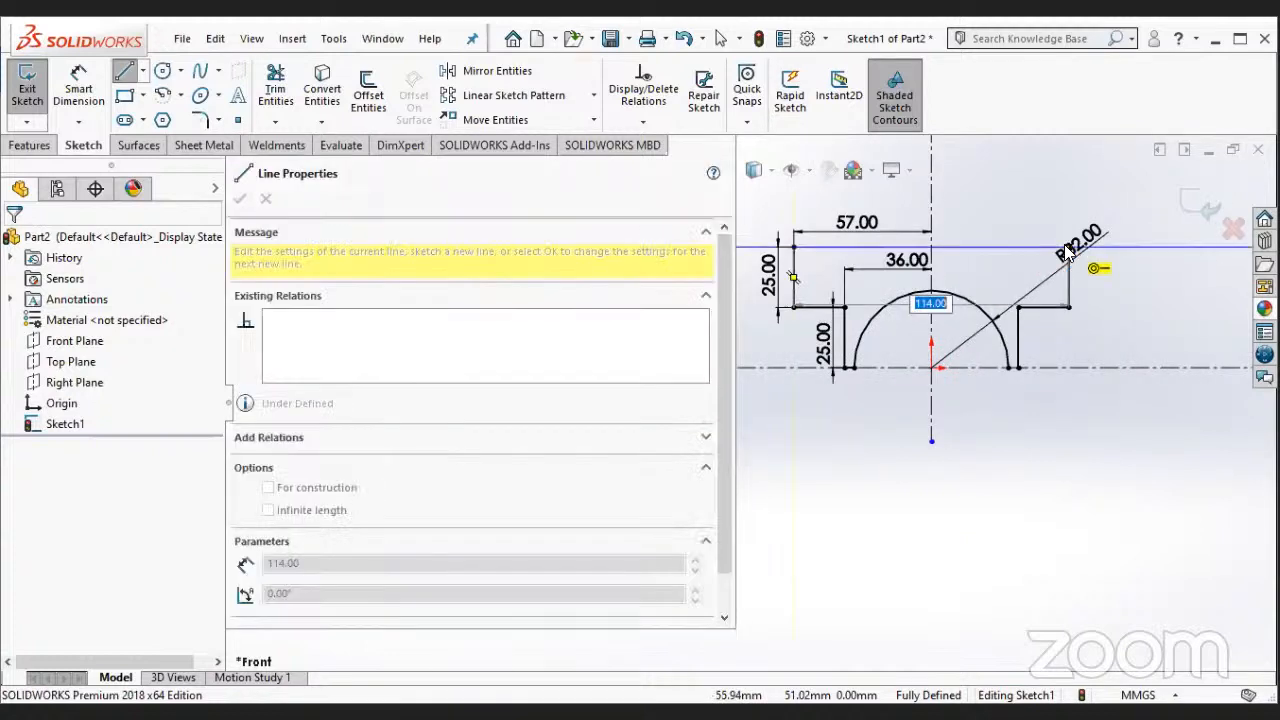
key("Escape")
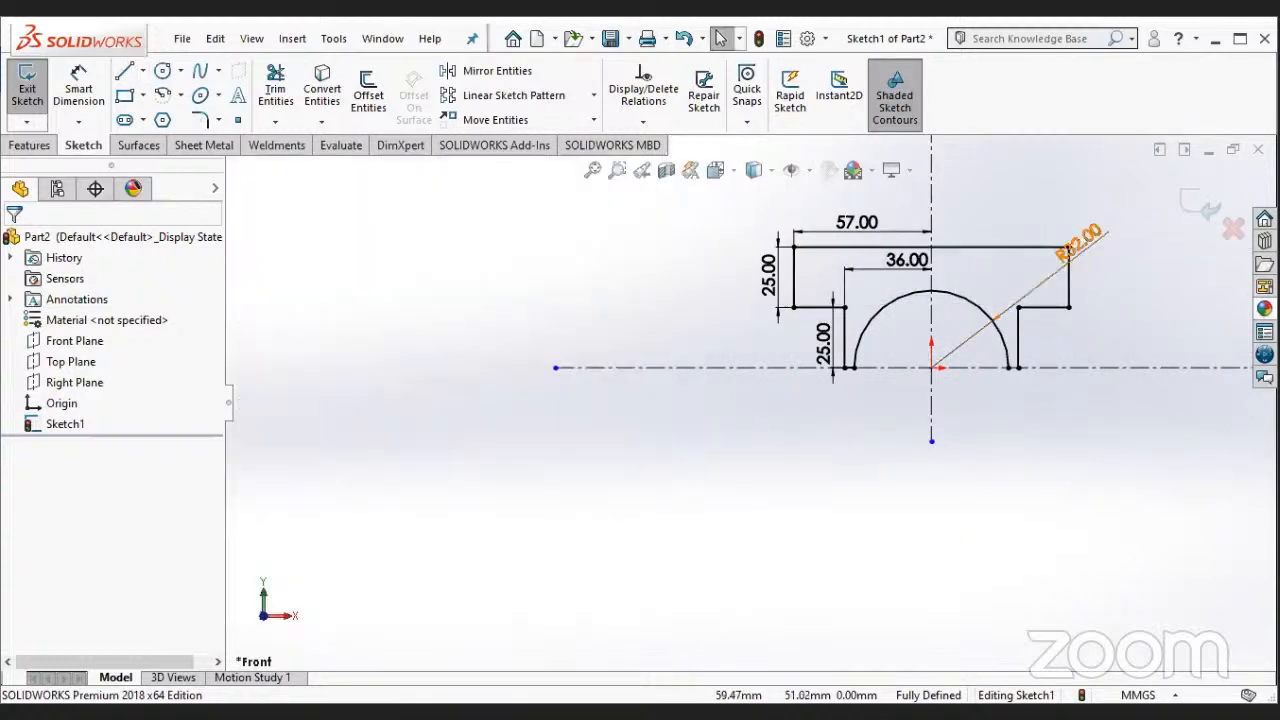
- Move the R32 radius dimension clear of the profile's upper right corner
left_click(1076, 245)
scroll(1008, 280, "down", 4)
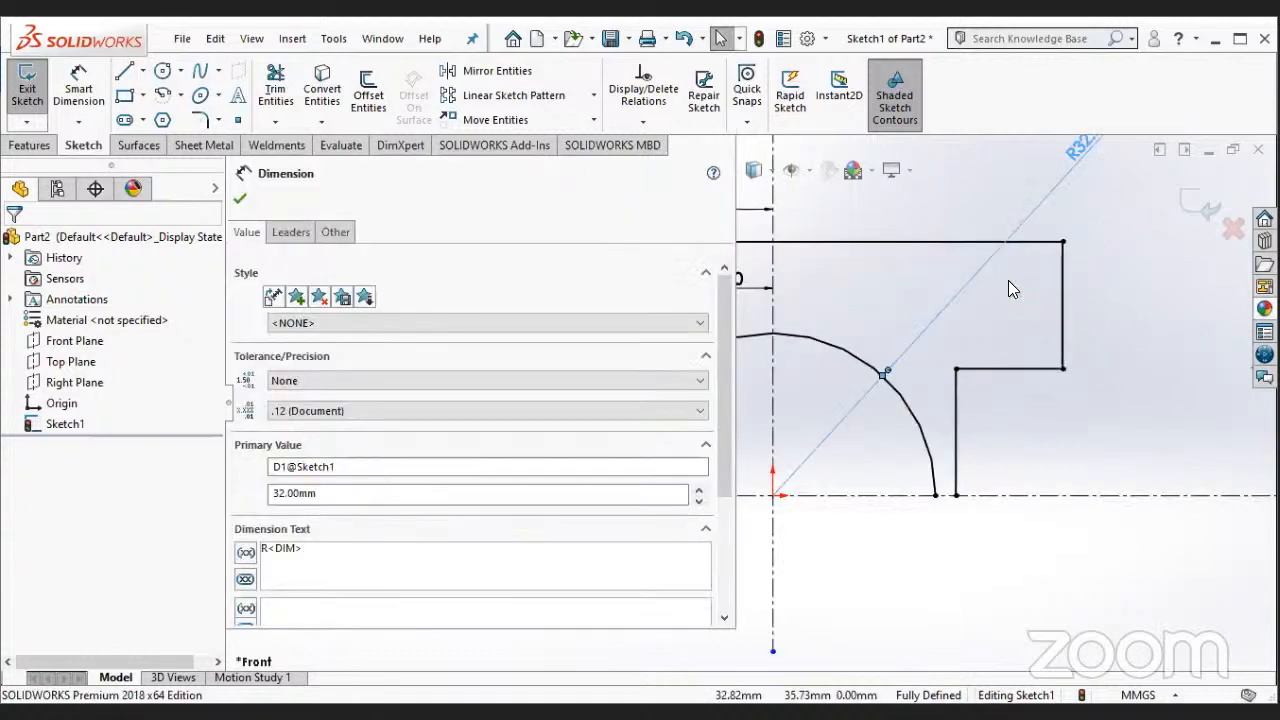
scroll(750, 410, "up", 3)
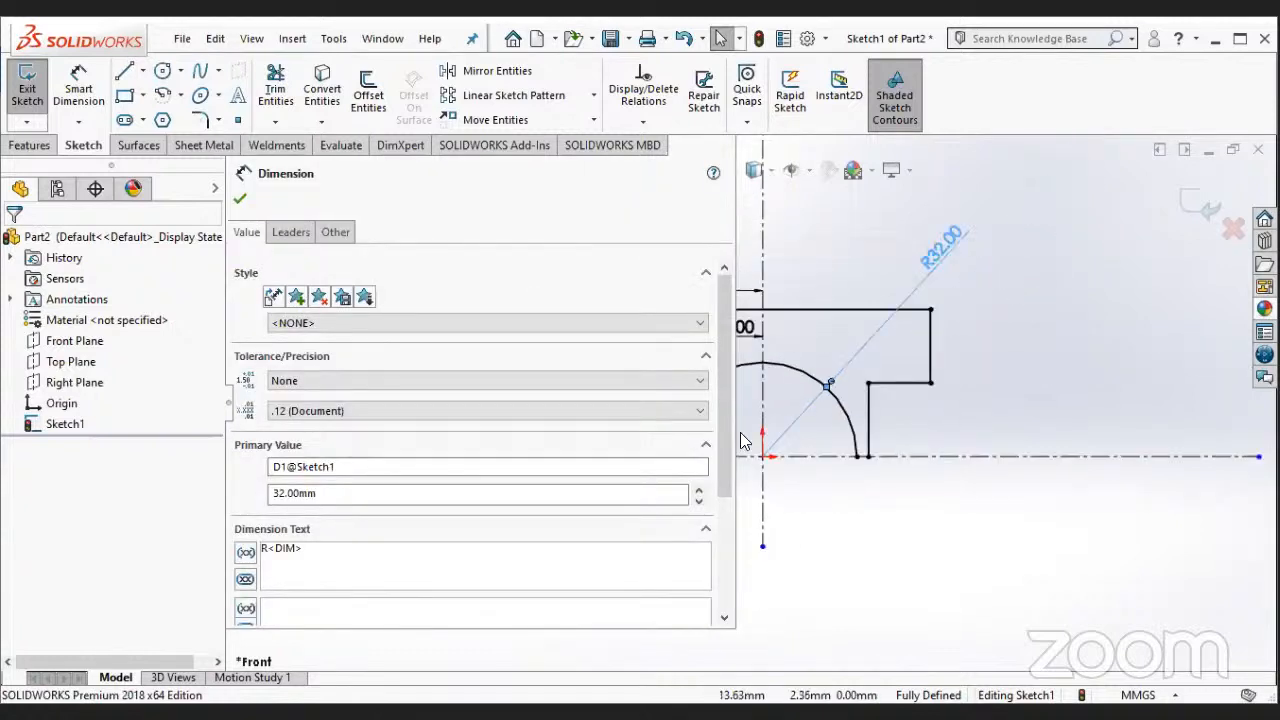
scroll(758, 368, "up", 1)
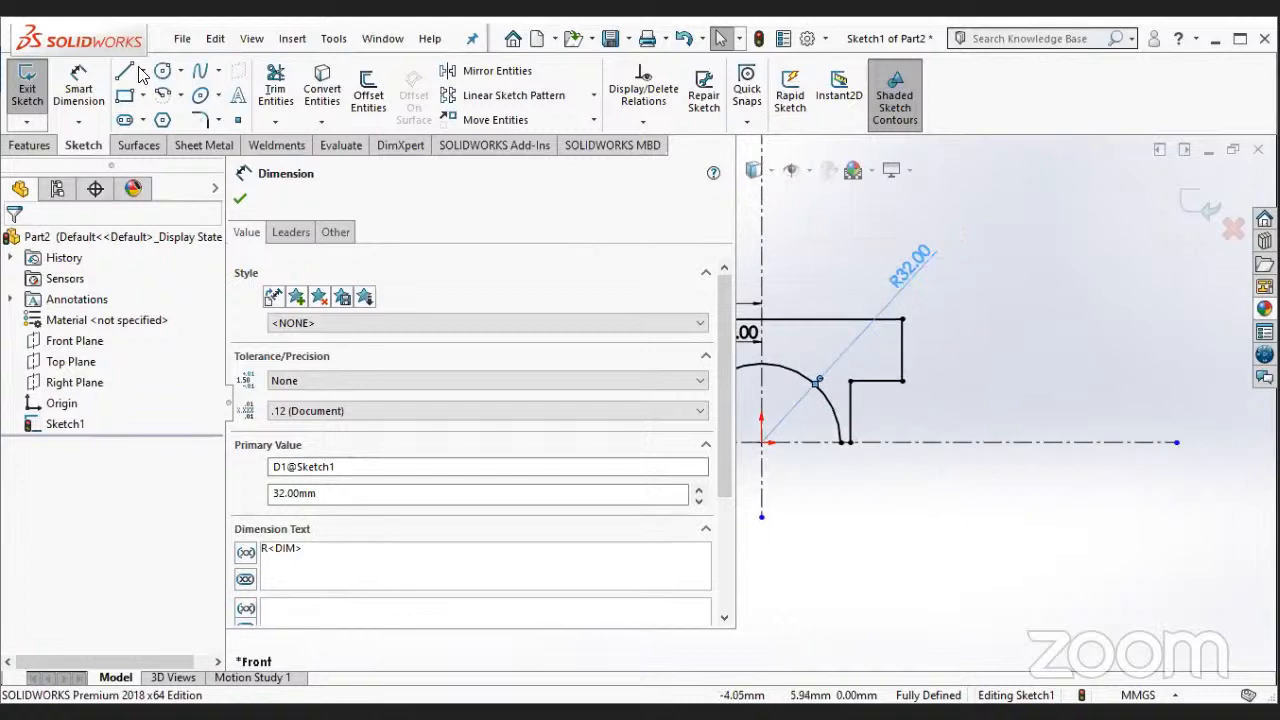
- Close the profile with a 4 mm horizontal line from the arc's right end to the mirrored vertical line's lower end
key("l")
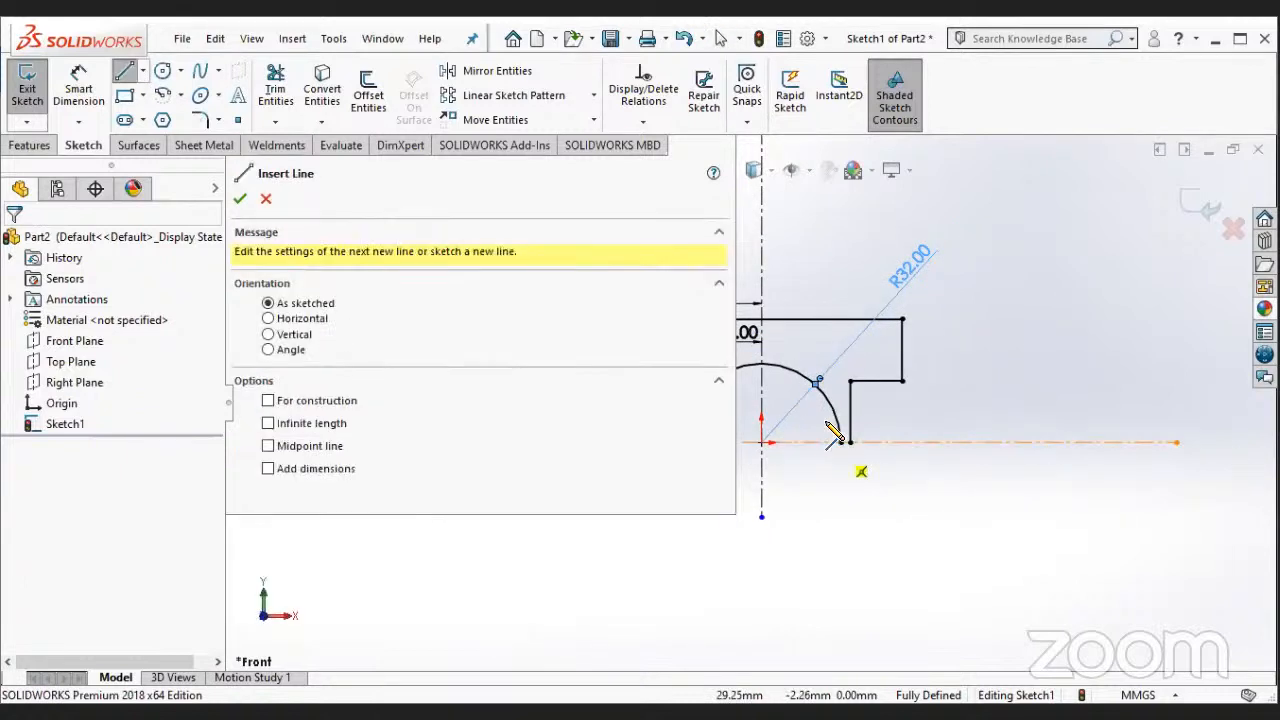
scroll(848, 432, "down", 3)
left_click(846, 424)
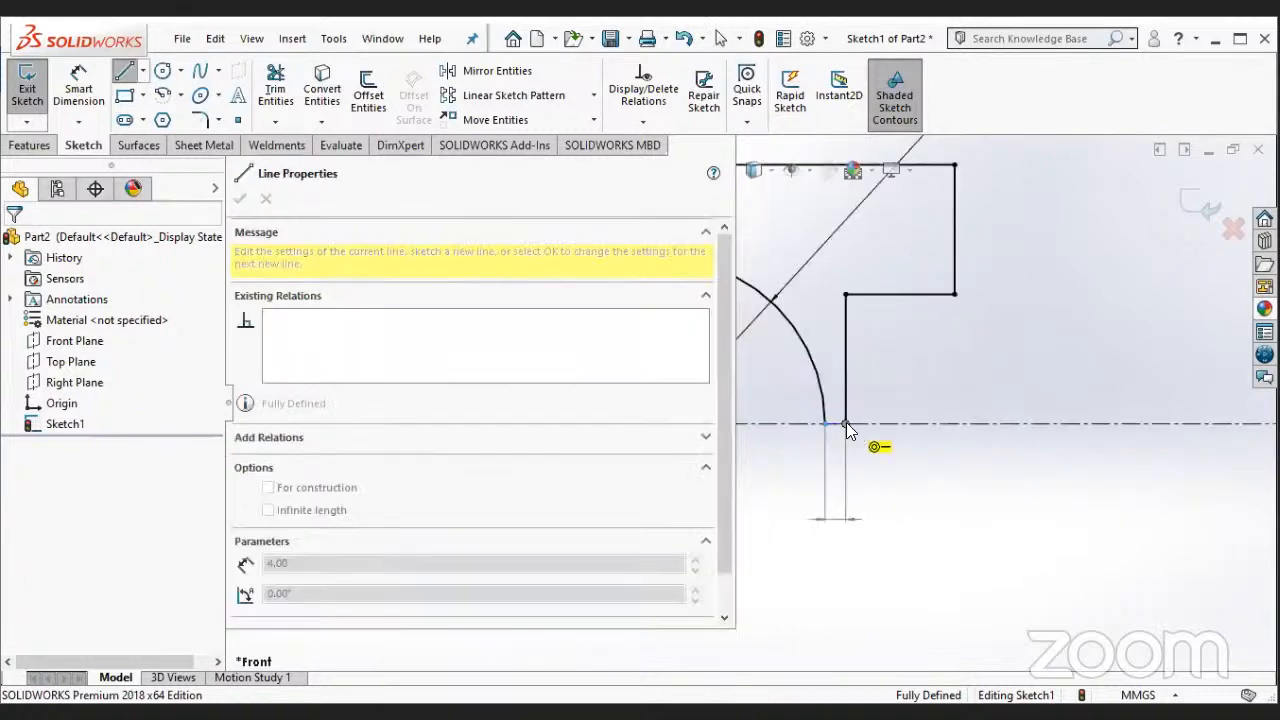
key("Escape")
scroll(708, 340, "up", 5)
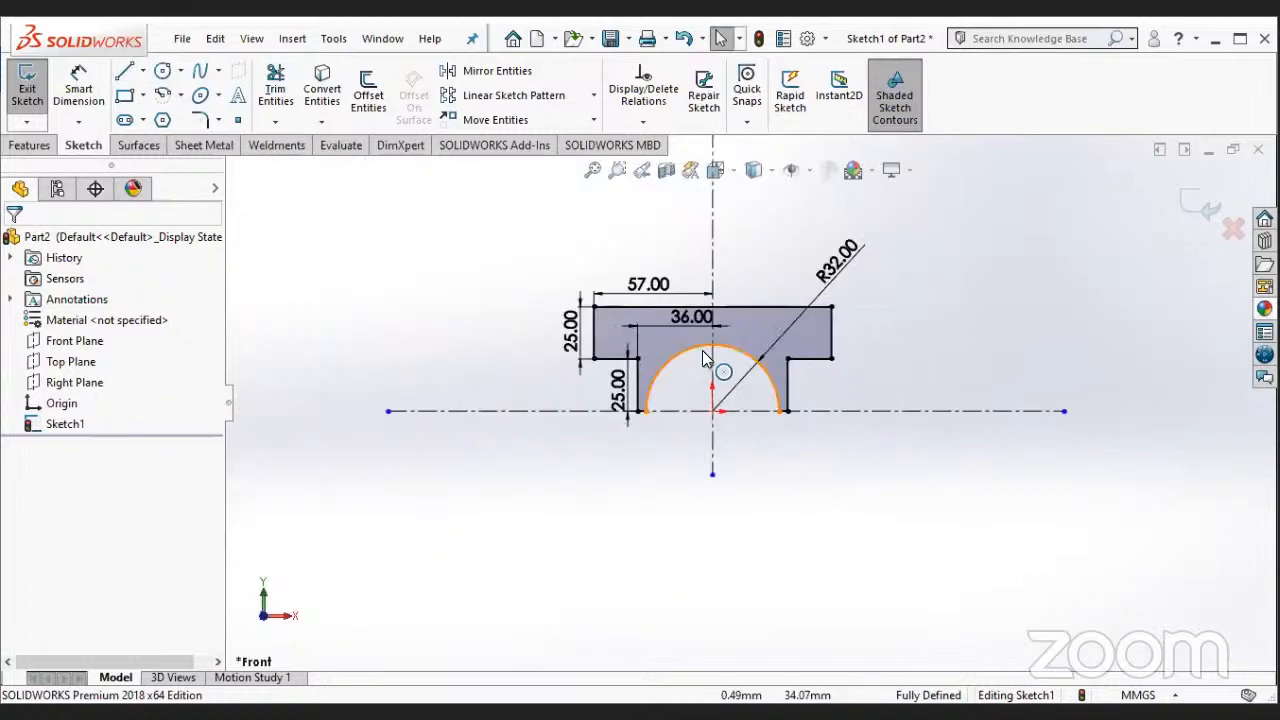
scroll(743, 378, "down", 1)
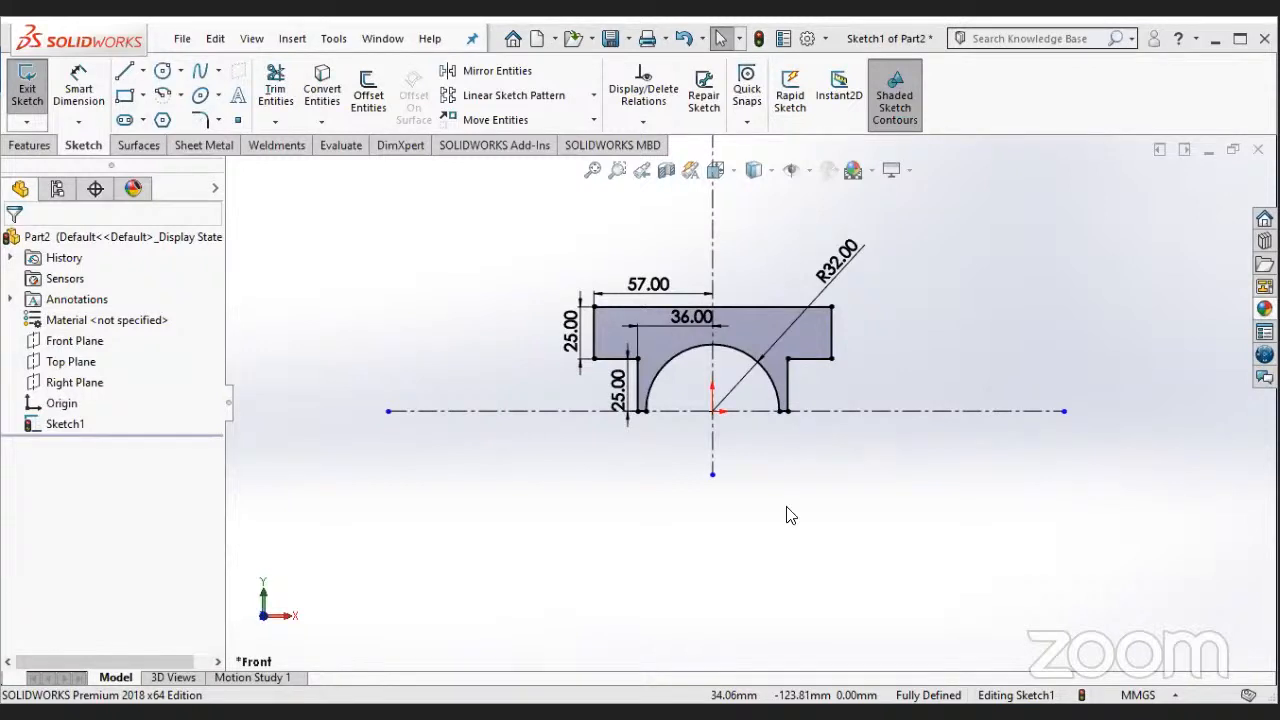
- Extrude the closed profile 64 mm as a boss with the Mid Plane end condition
left_click(45, 146)
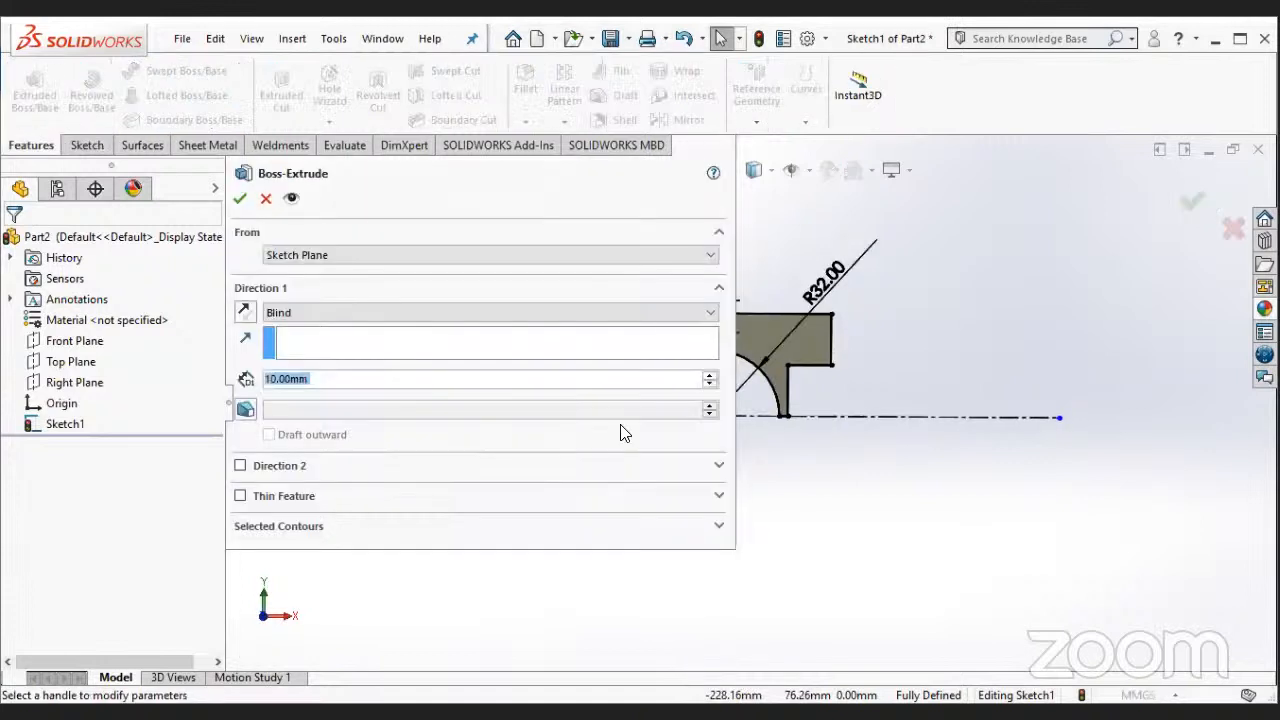
left_click(370, 312)
left_click(365, 391)
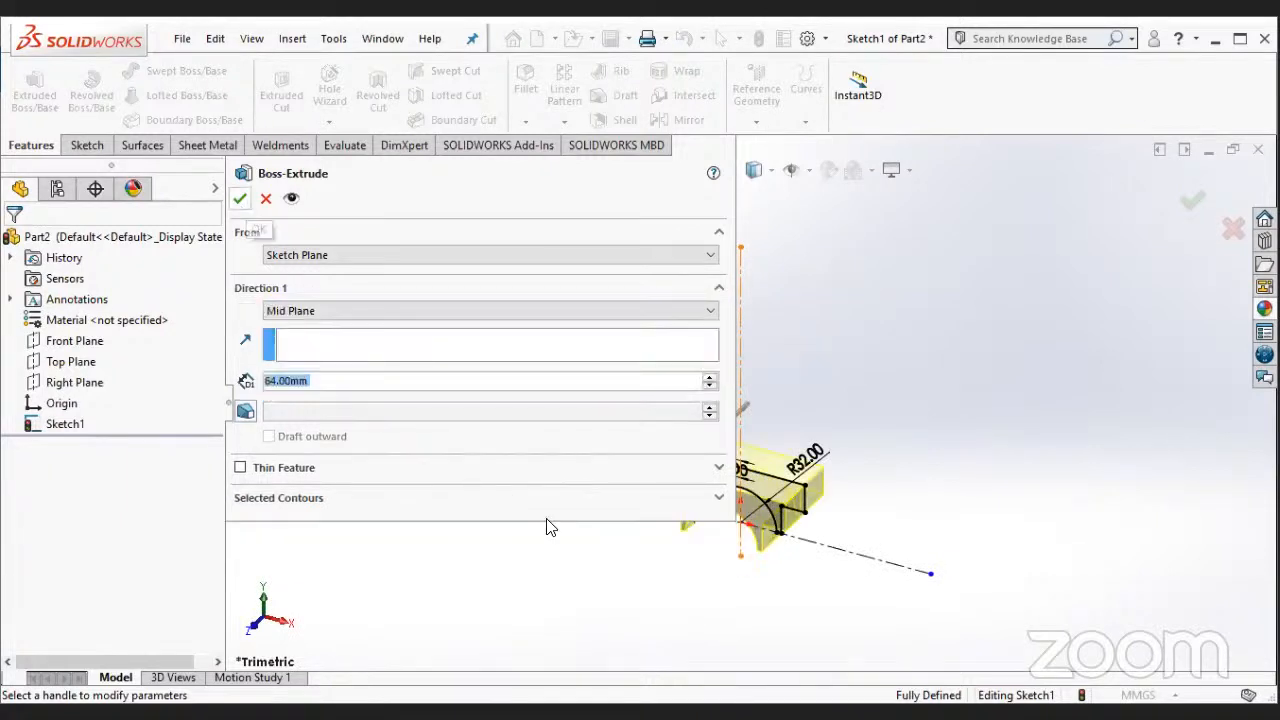
key("Return")
middle_click_drag(702, 567, 740, 512)
middle_click_drag(837, 646, 787, 654)
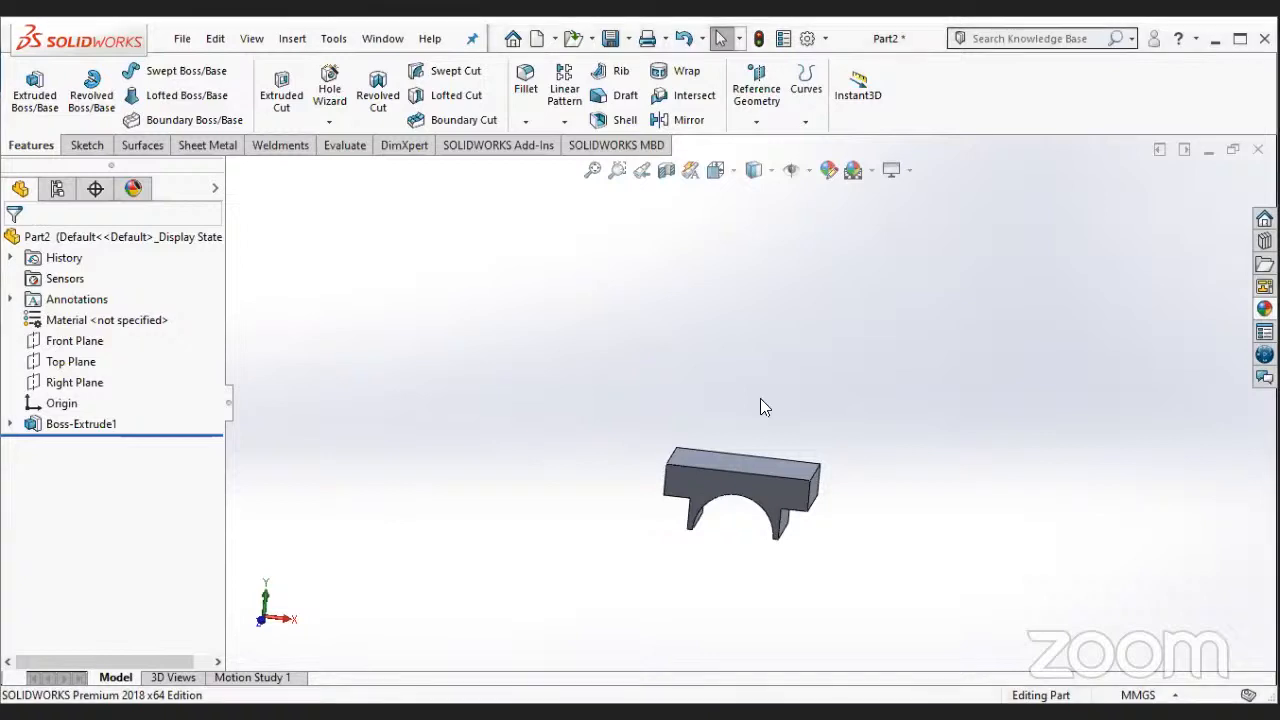
- Start a sketch on the top face of the extruded block and orient the view normal to it
middle_click_drag(760, 398, 762, 490)
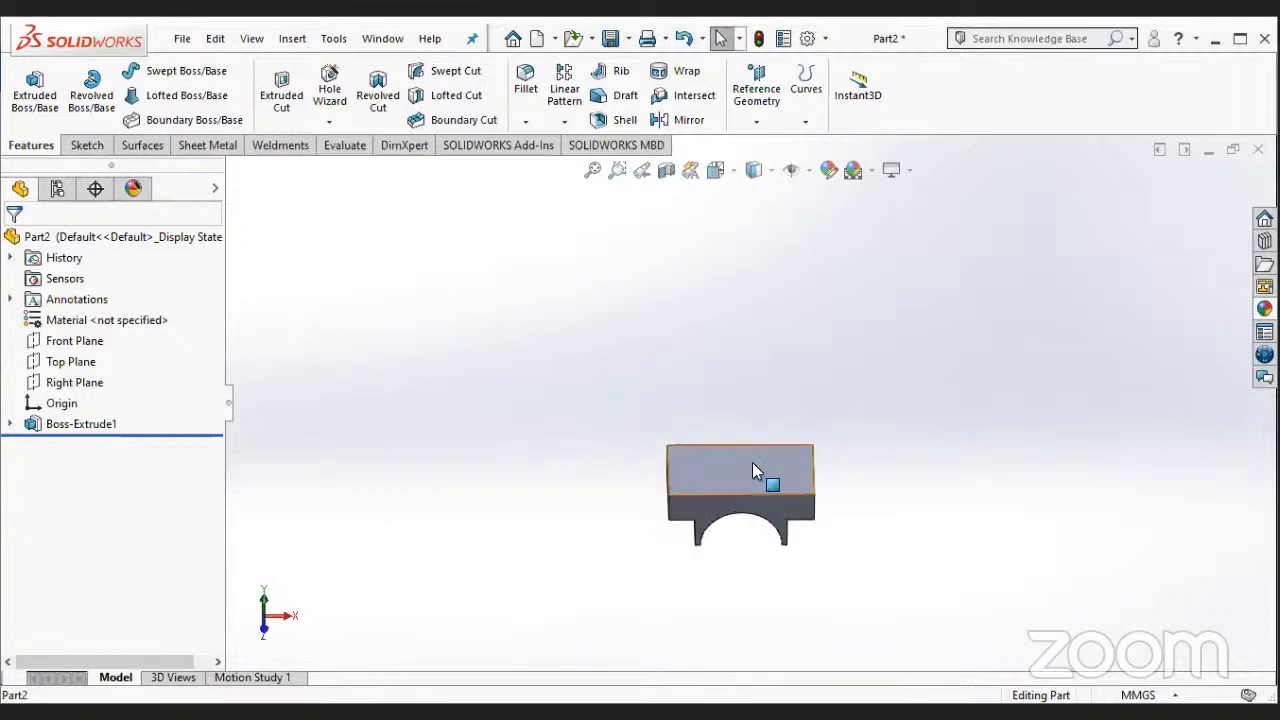
right_click(754, 471)
mouse_move(771, 477)
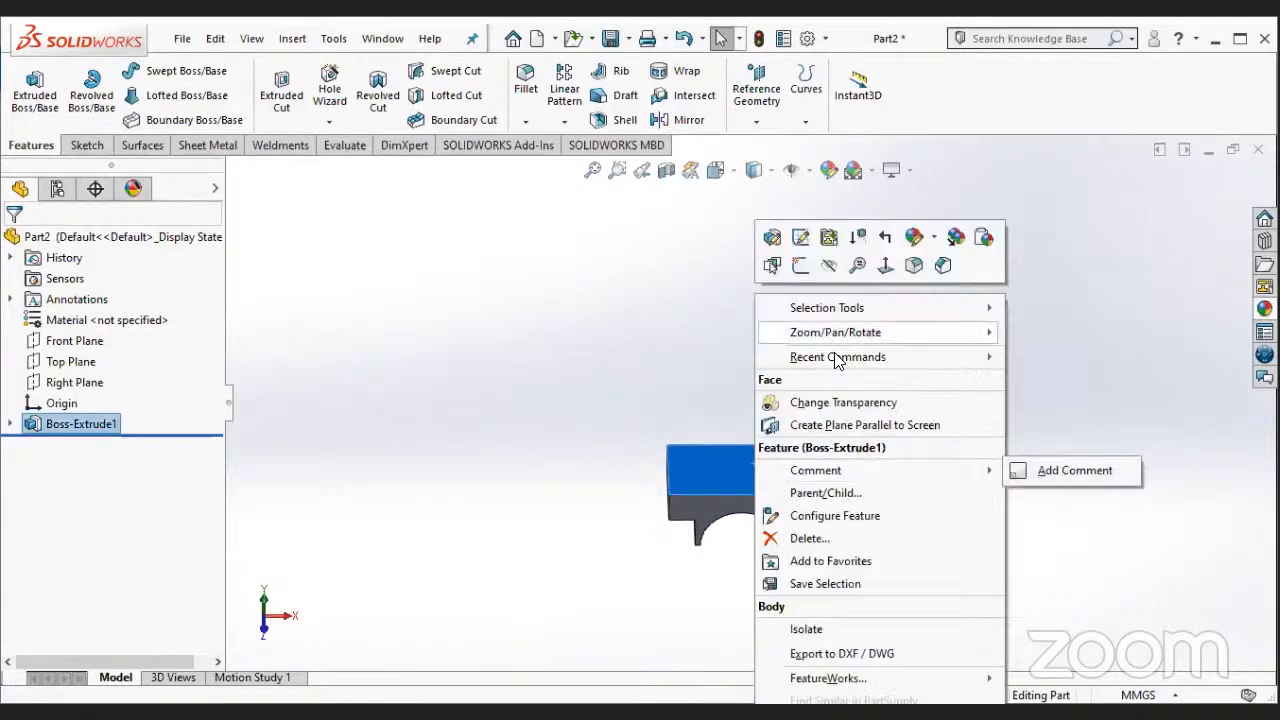
left_click(799, 266)
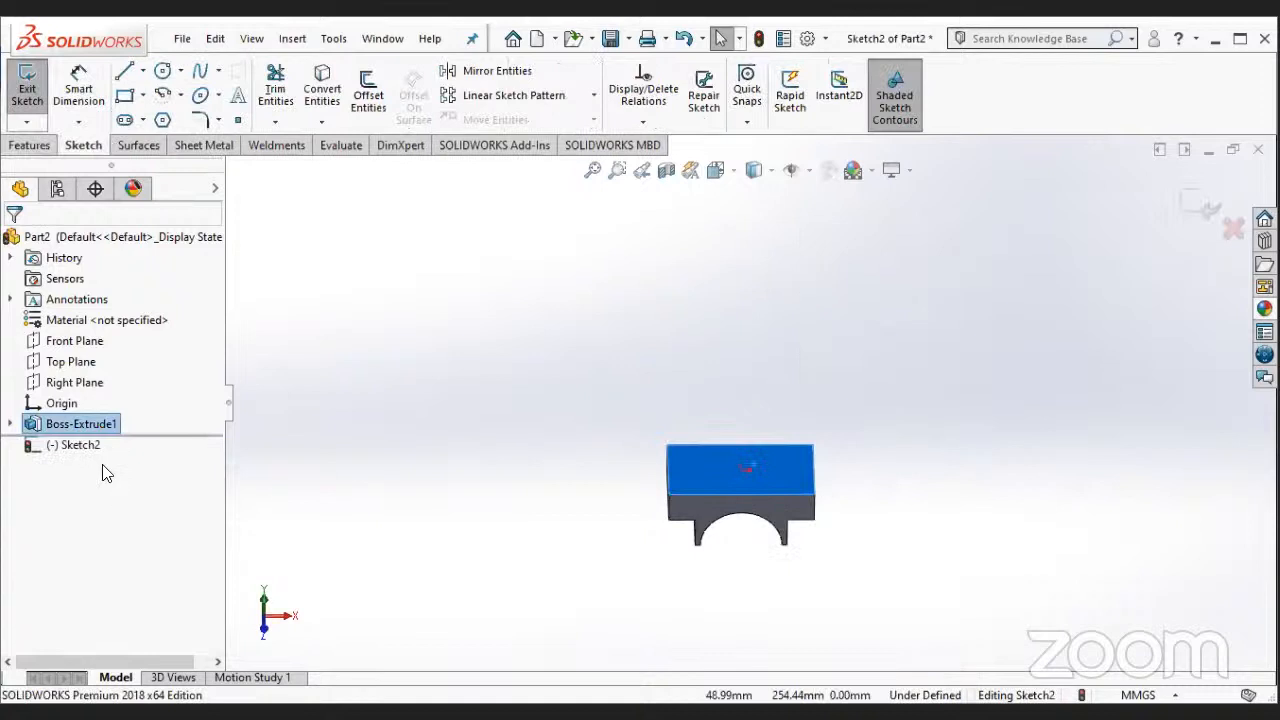
right_click(82, 446)
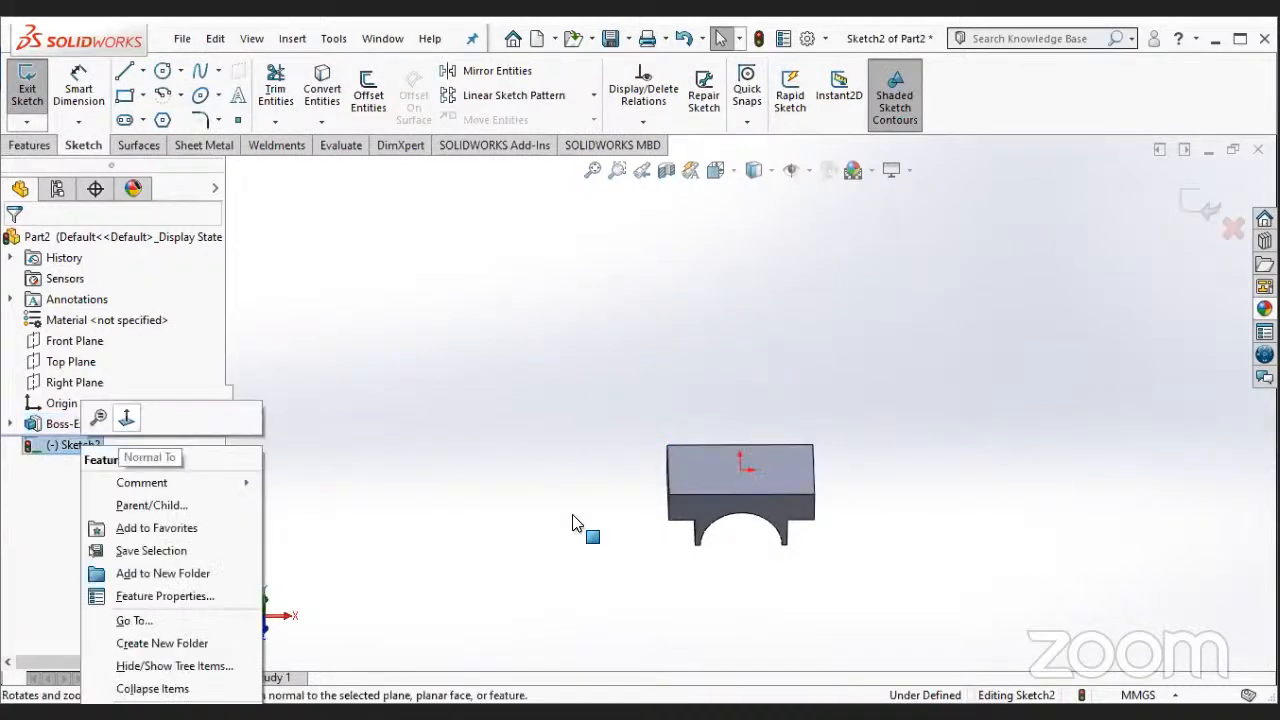
scroll(699, 477, "up", 2)
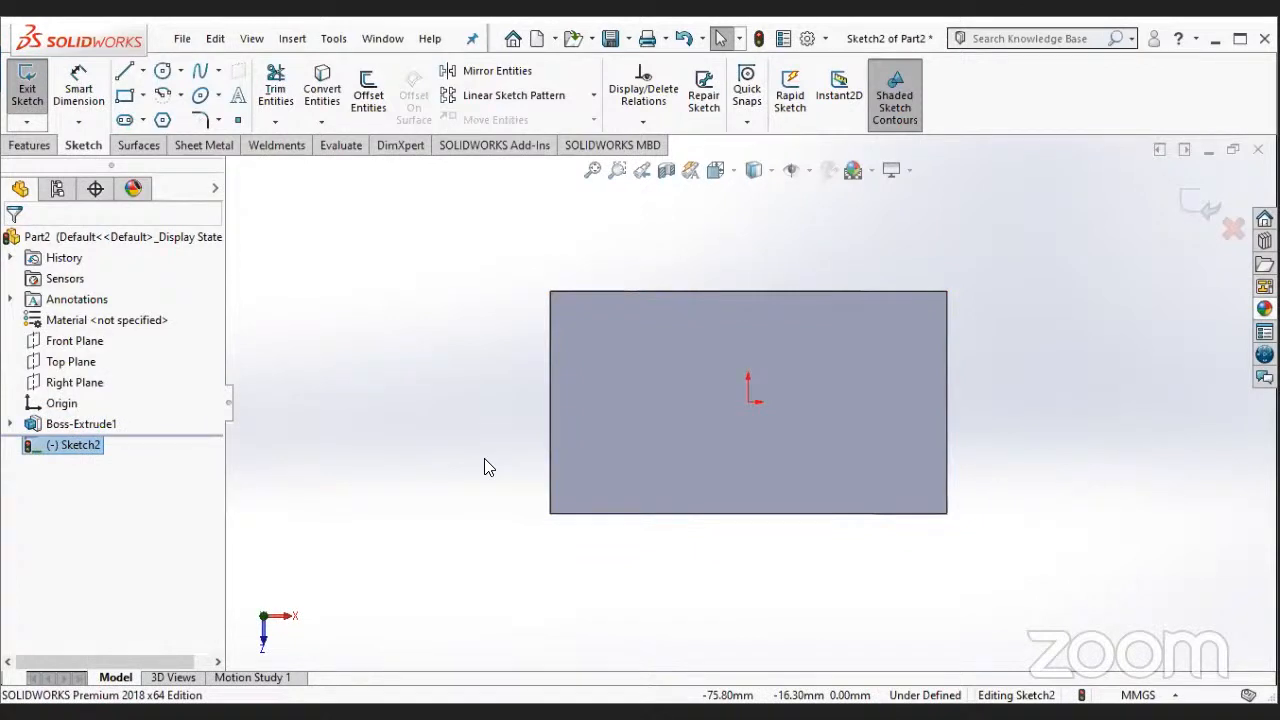
- Draw a horizontal midpoint line centred on the origin and dimension its length as 105 mm
left_click(143, 71)
left_click(165, 140)
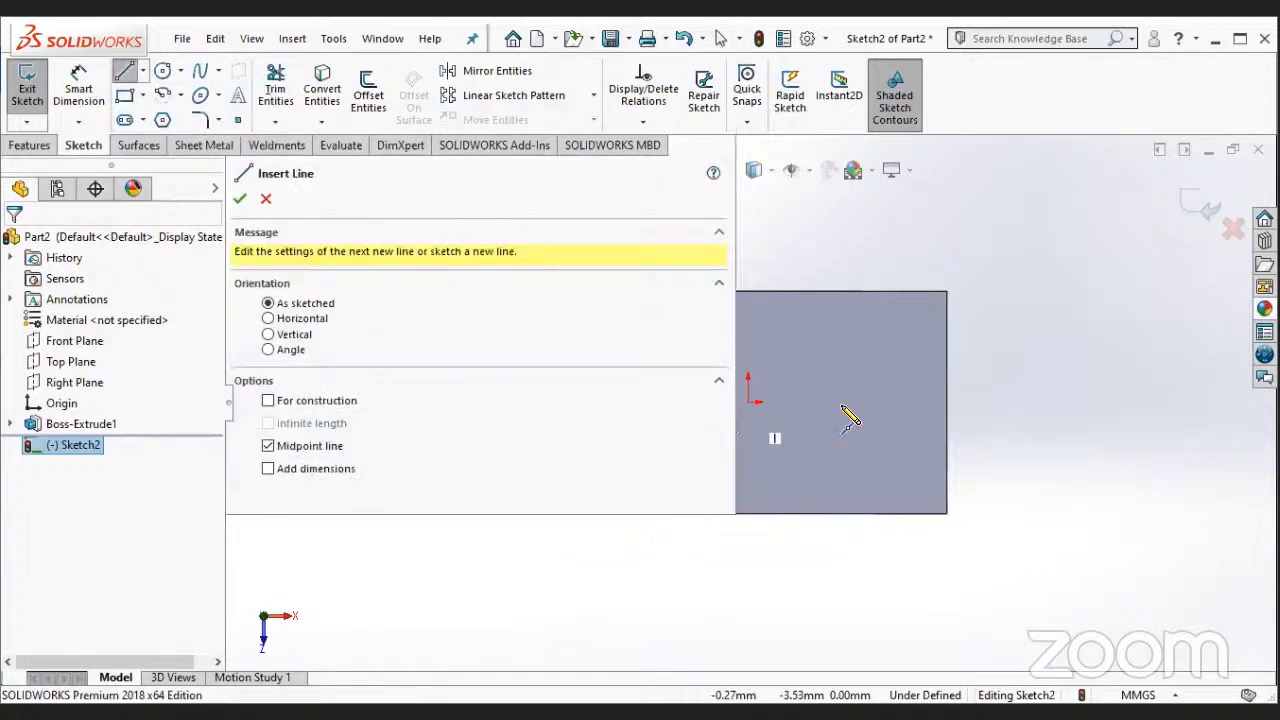
left_click(846, 402)
left_click(847, 402)
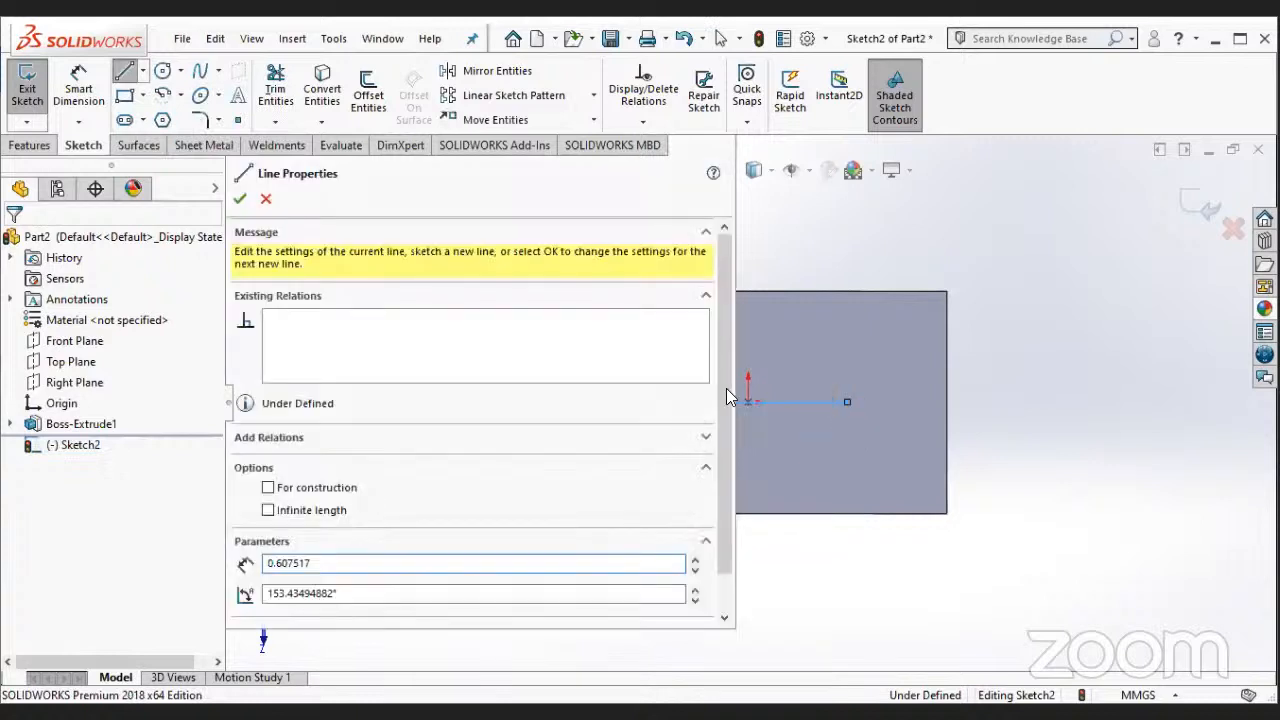
key("Escape")
left_click(78, 88)
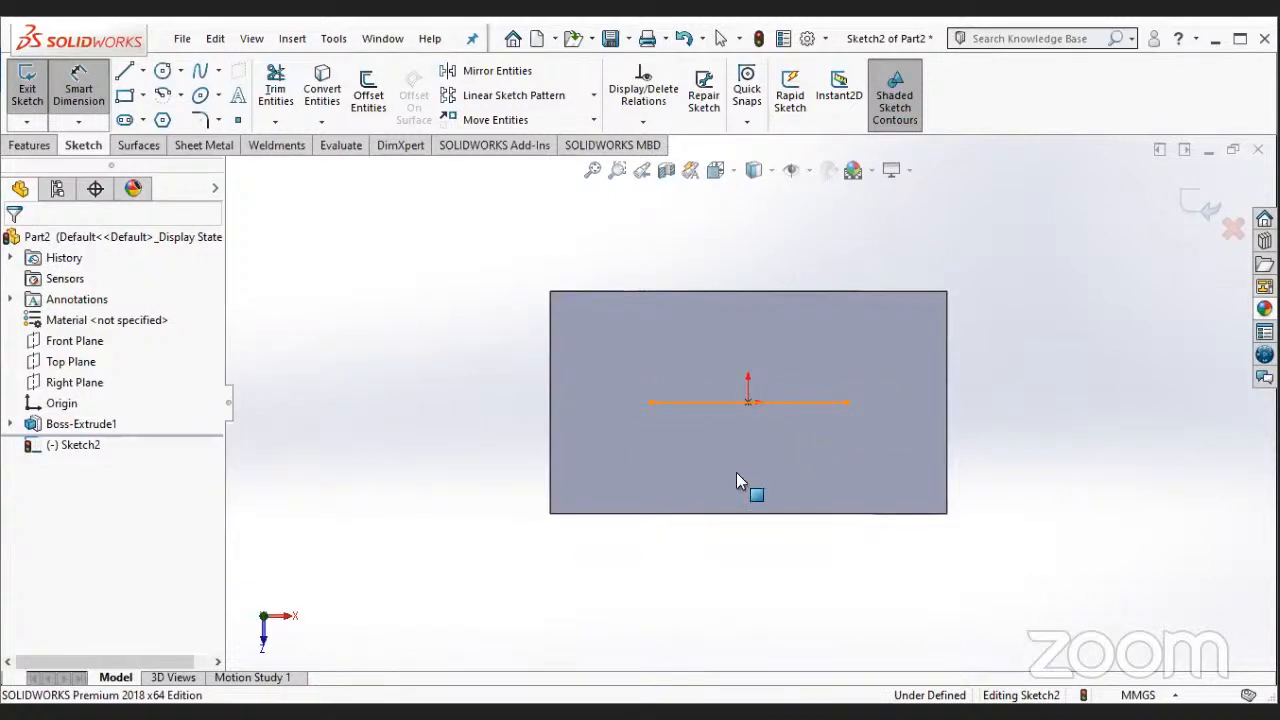
key("Escape")
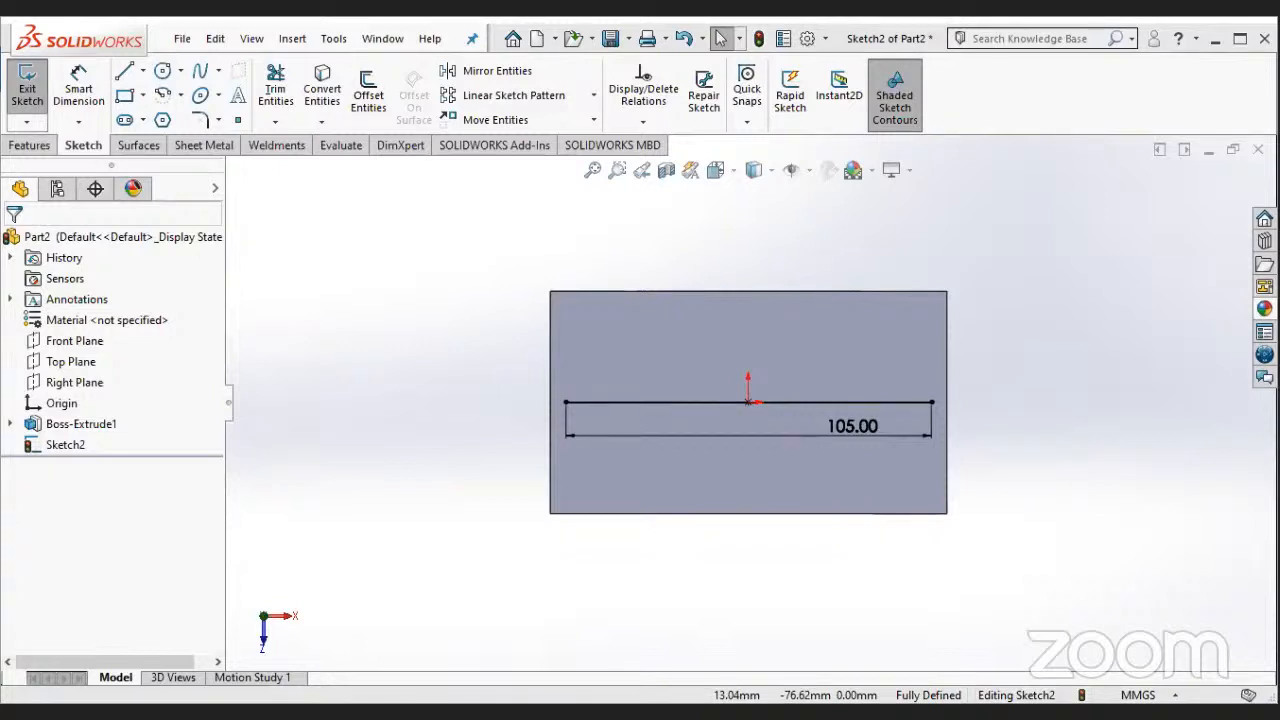
- Set the horizontal line's length dimension to 100 mm
left_click(863, 430)
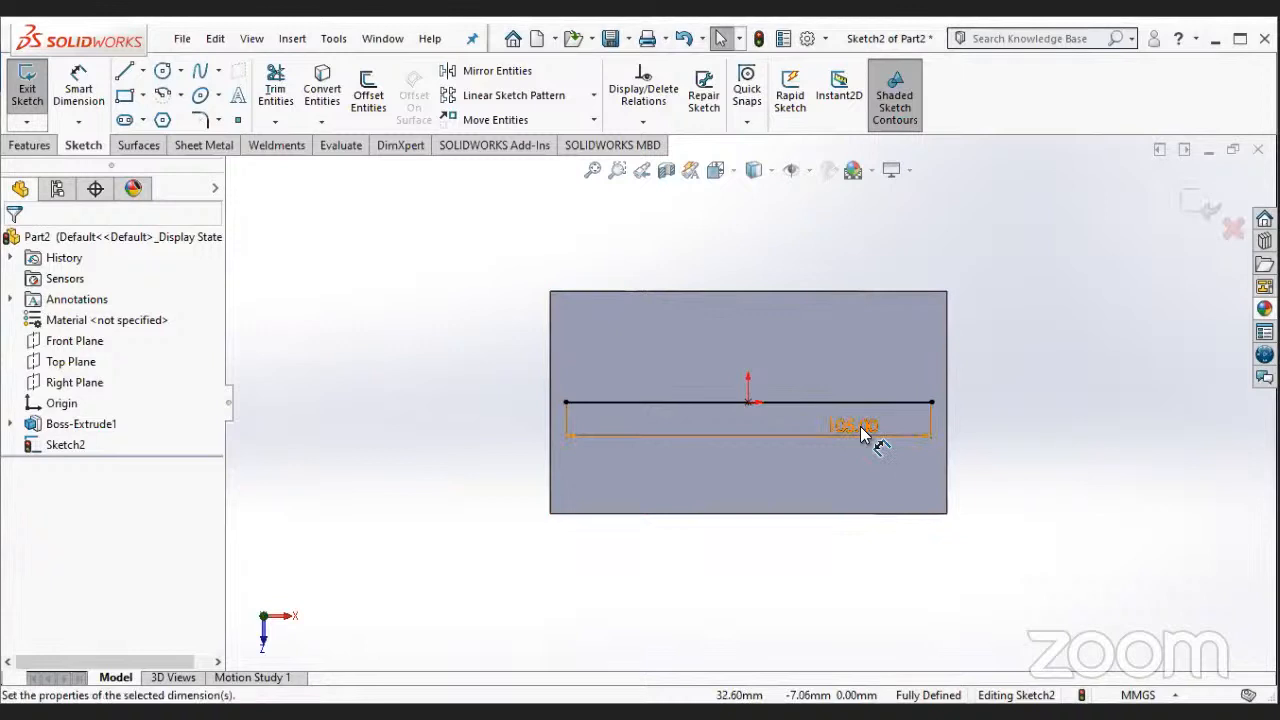
right_click(860, 430)
left_click(810, 452)
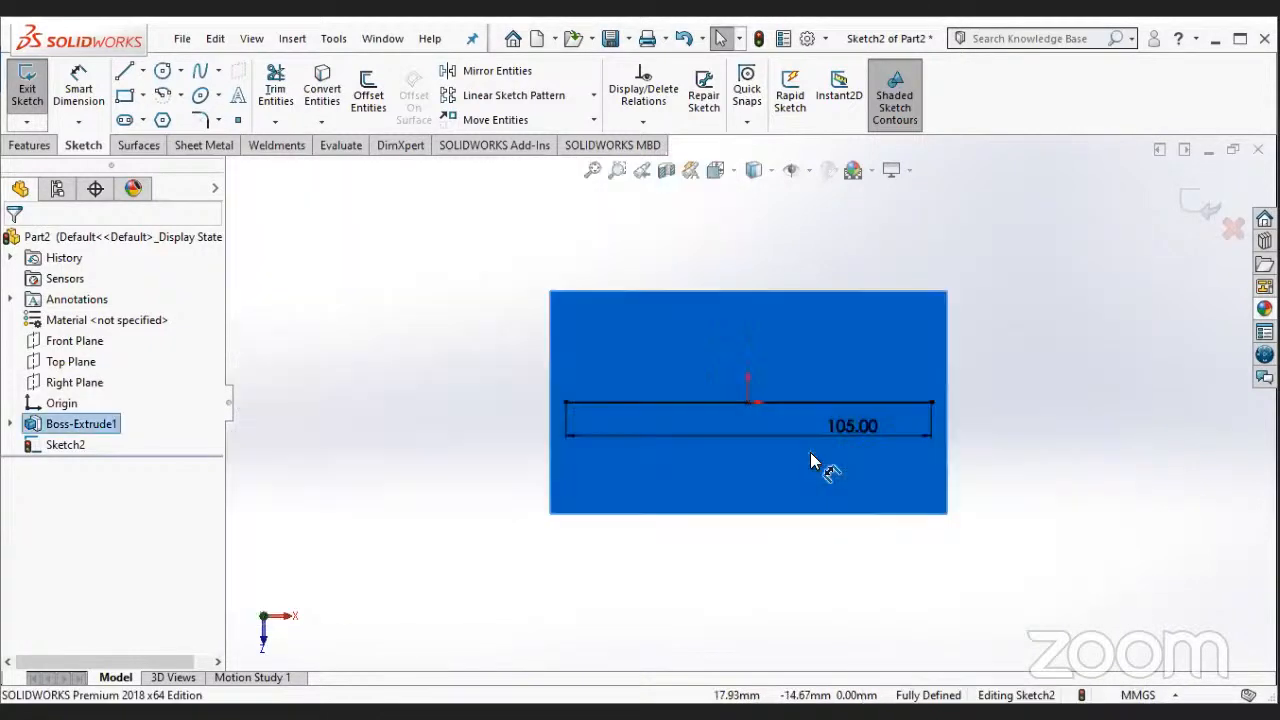
left_click(866, 543)
left_click(850, 446)
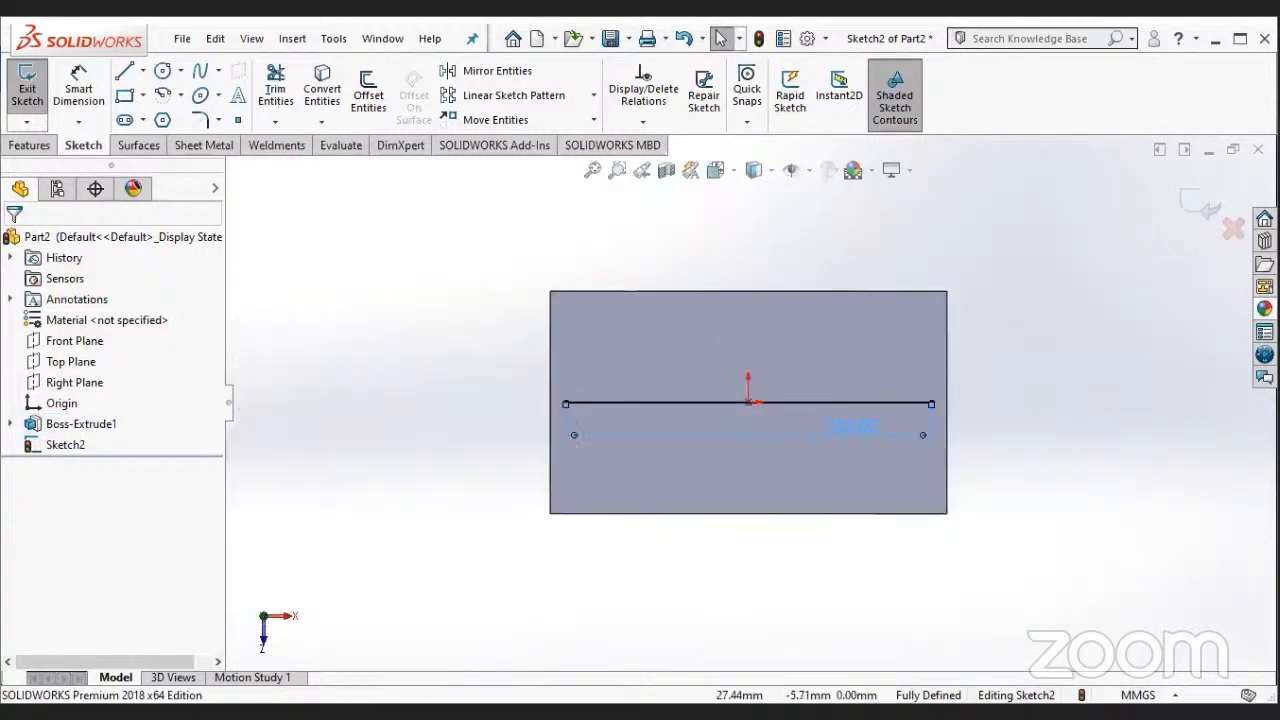
double_click(851, 427)
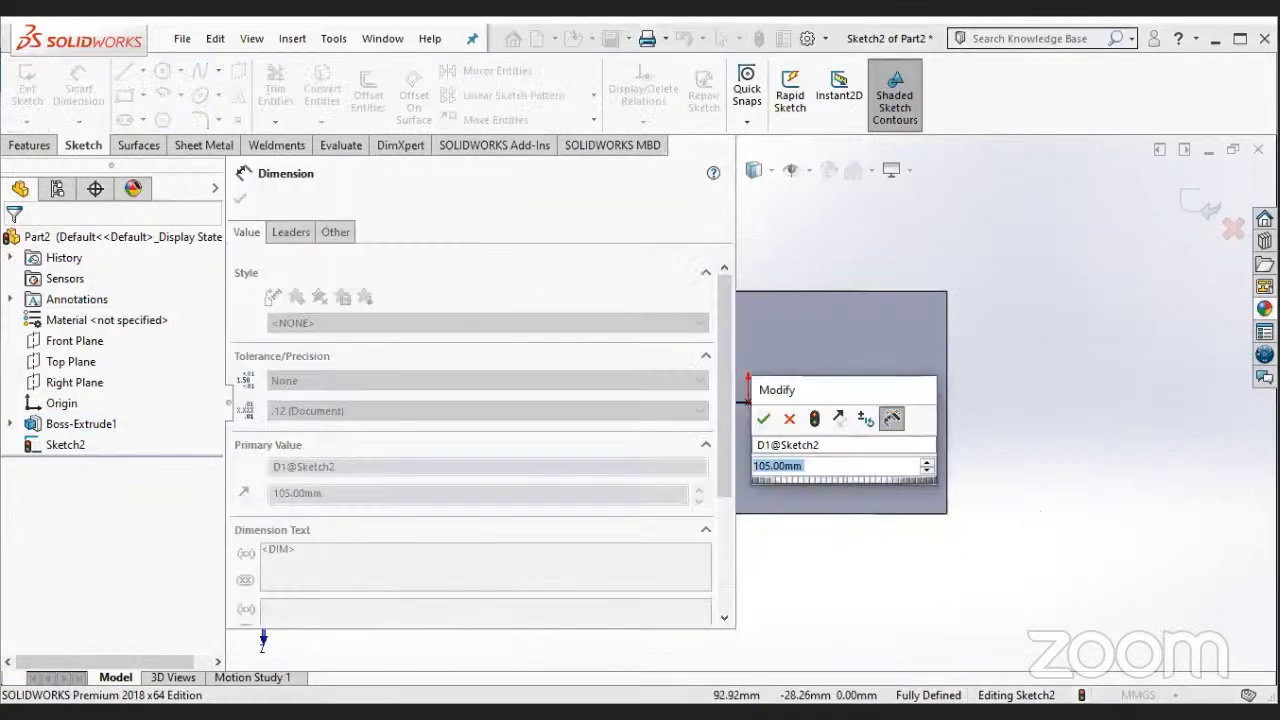
type("100")
key("Return")
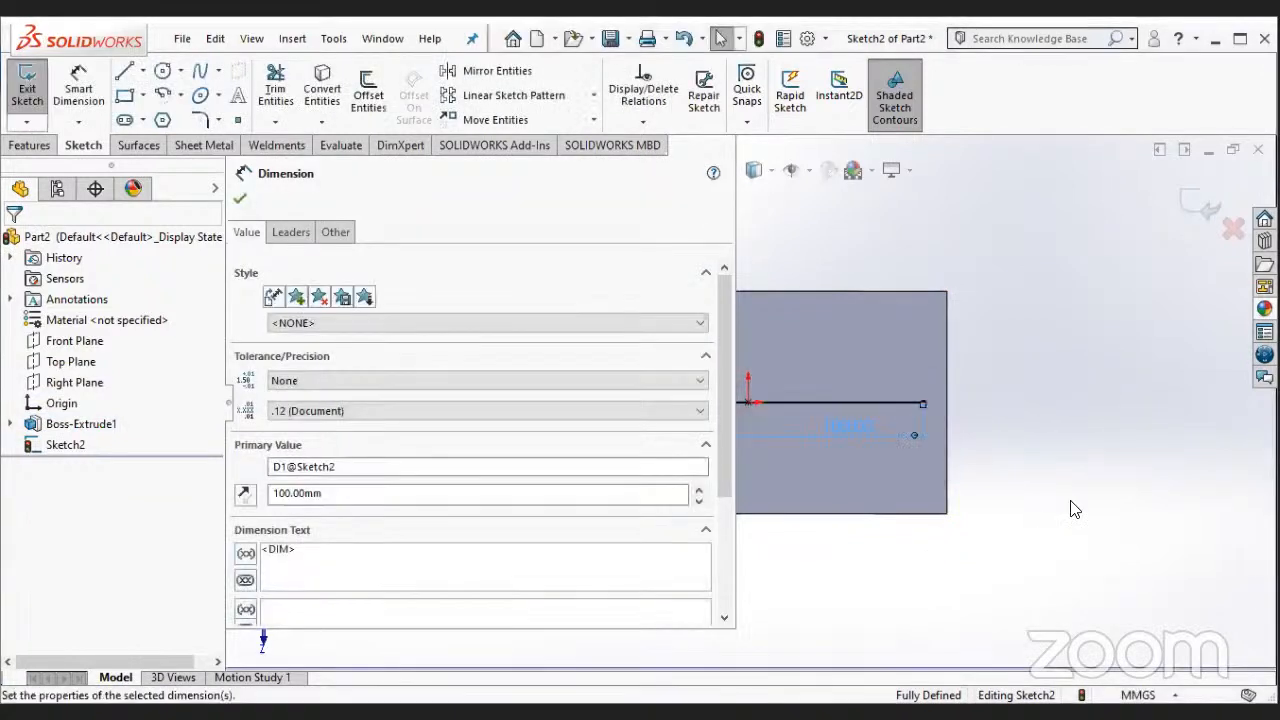
- Set the horizontal line's length dimension to 90 mm
double_click(847, 430)
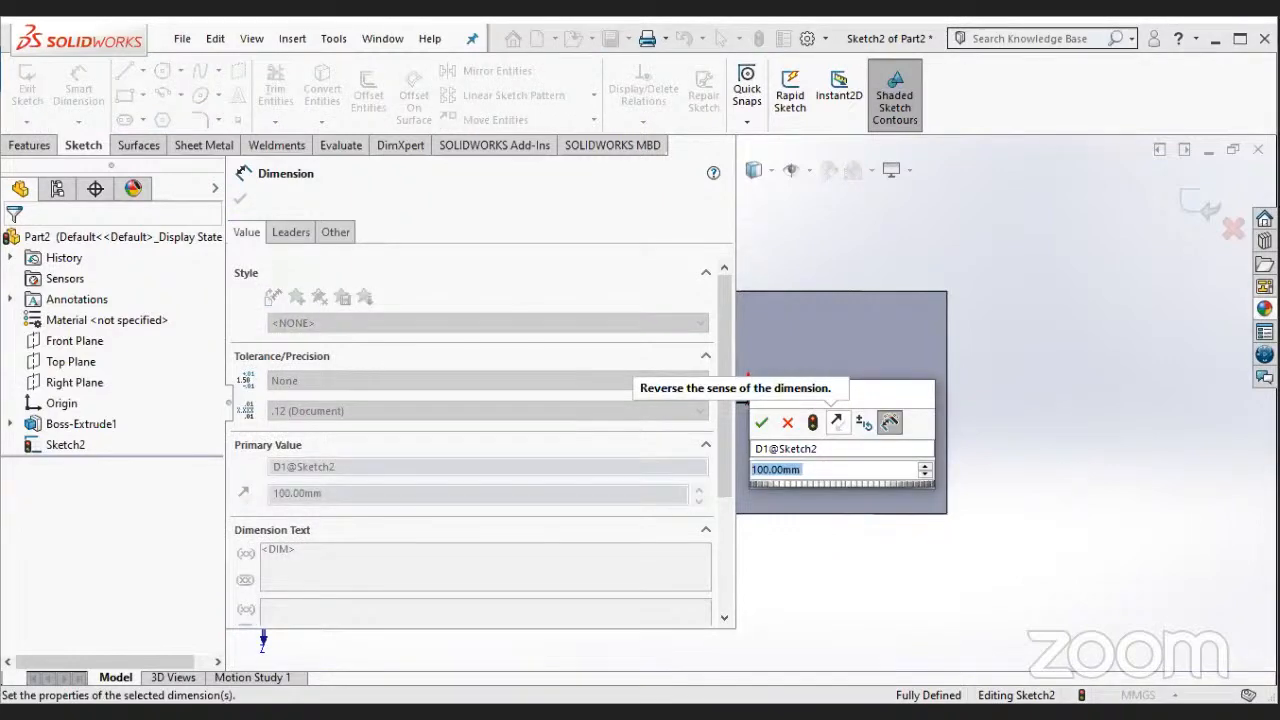
type("90")
key("Return")
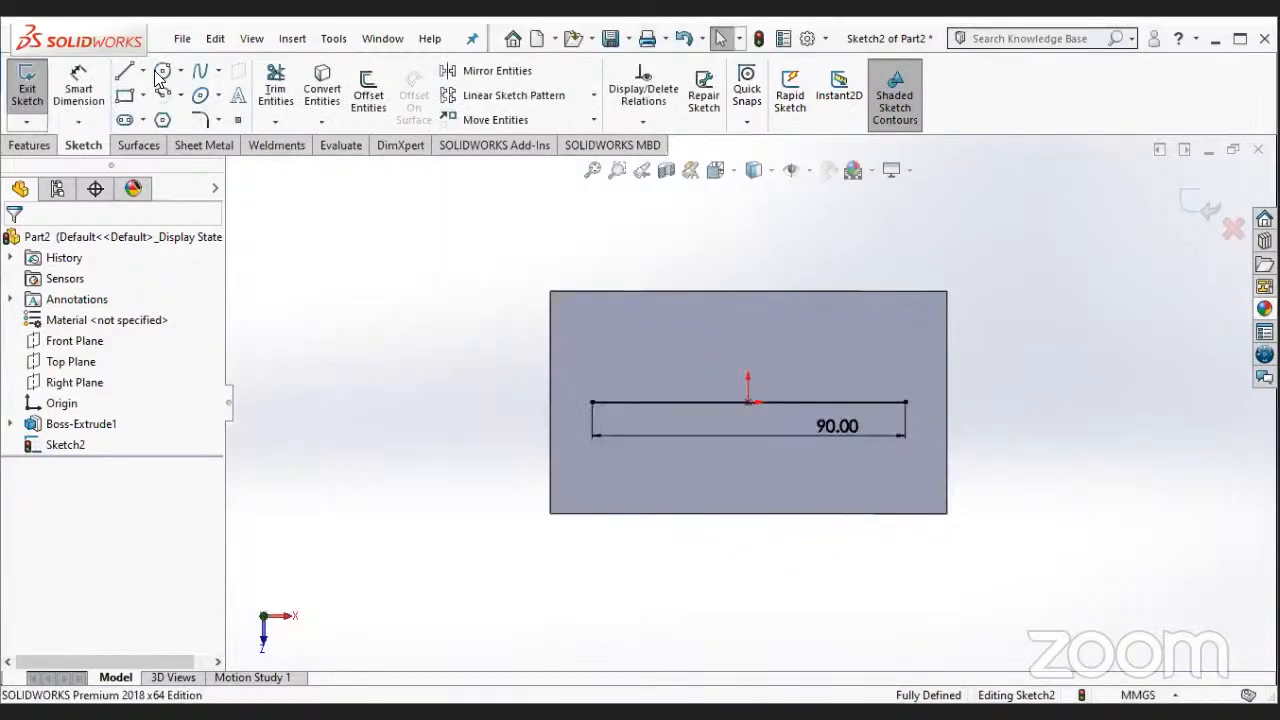
- Draw a circle centred on the line's right end and set its diameter to 15 mm
left_click(159, 76)
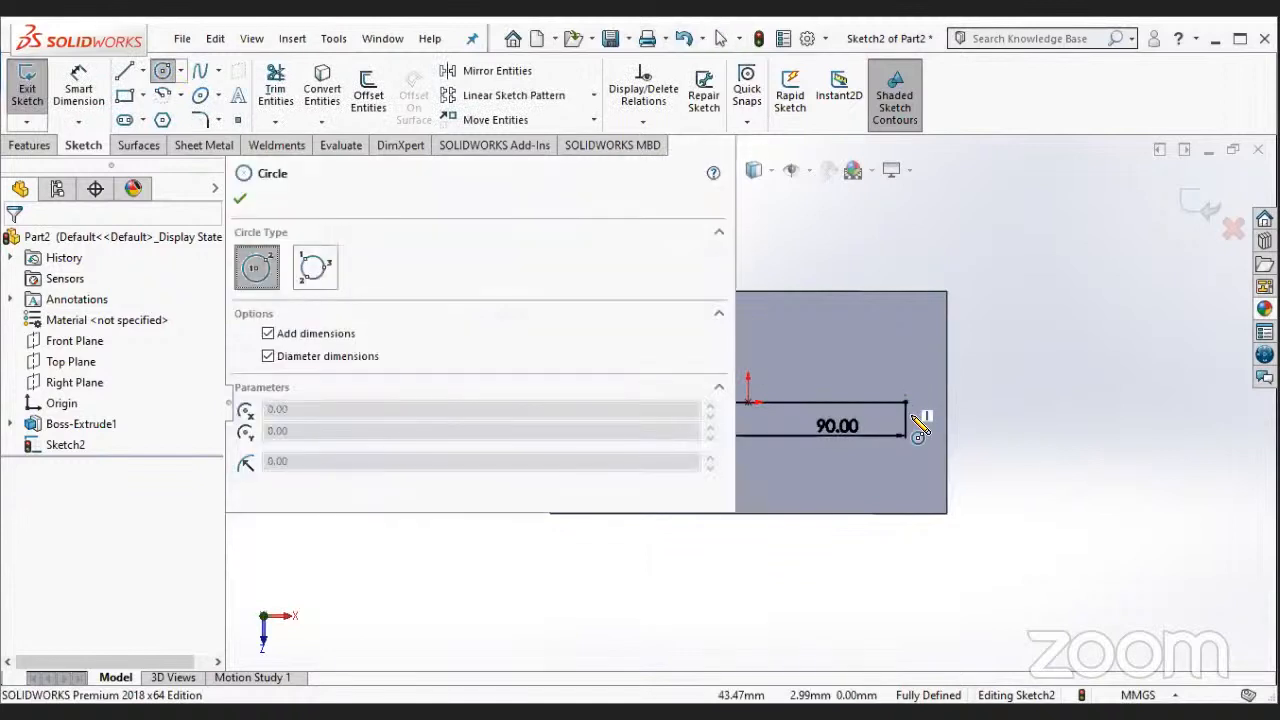
left_click(908, 410)
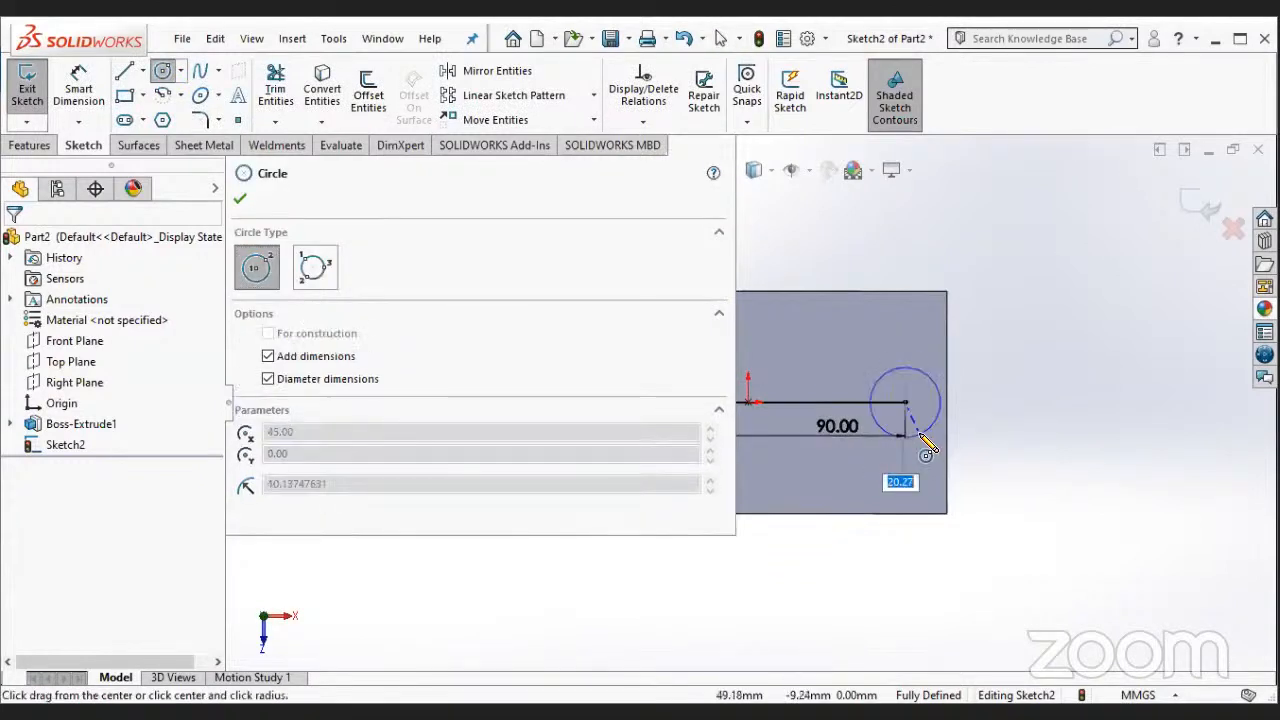
left_click(914, 432)
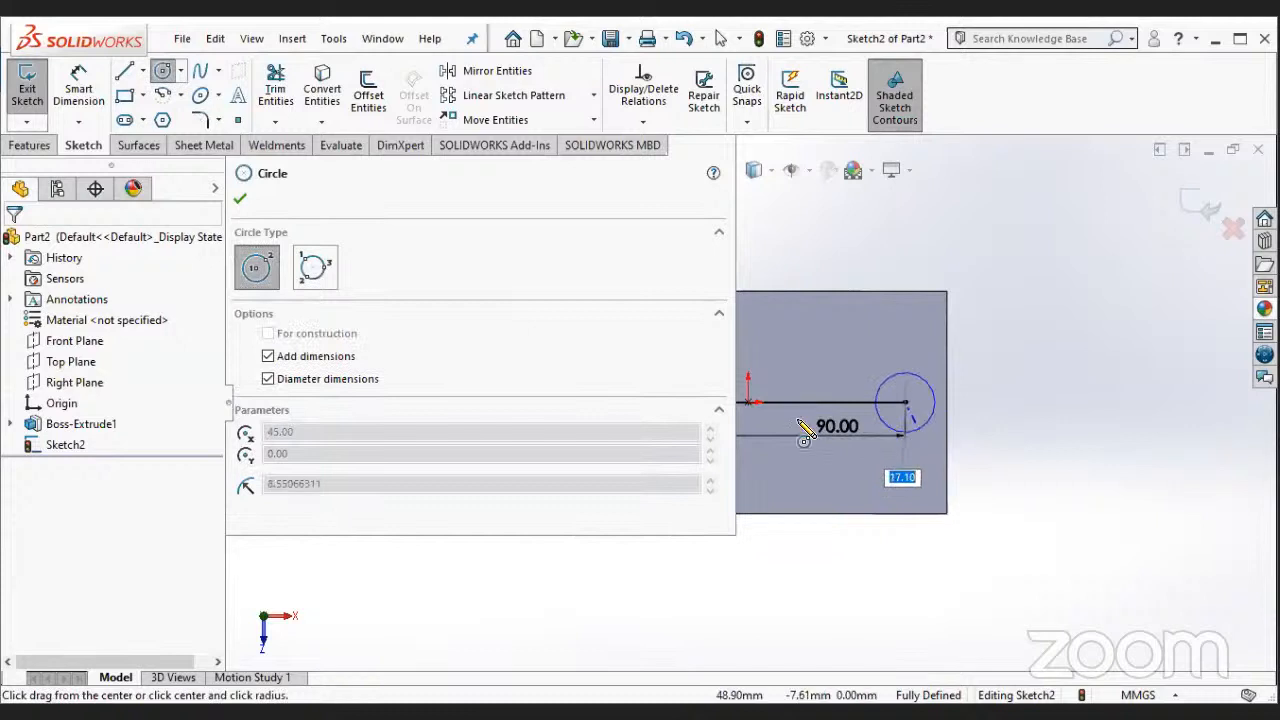
key("Return")
key("Escape")
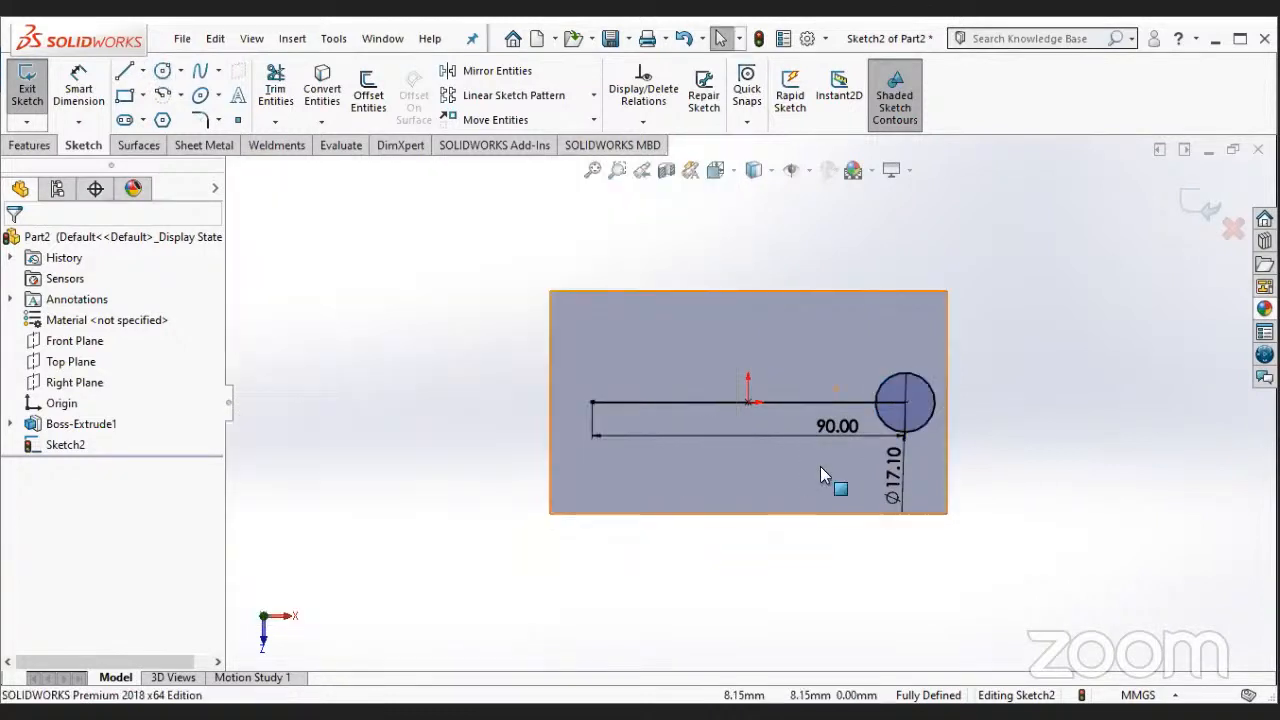
left_click(894, 468)
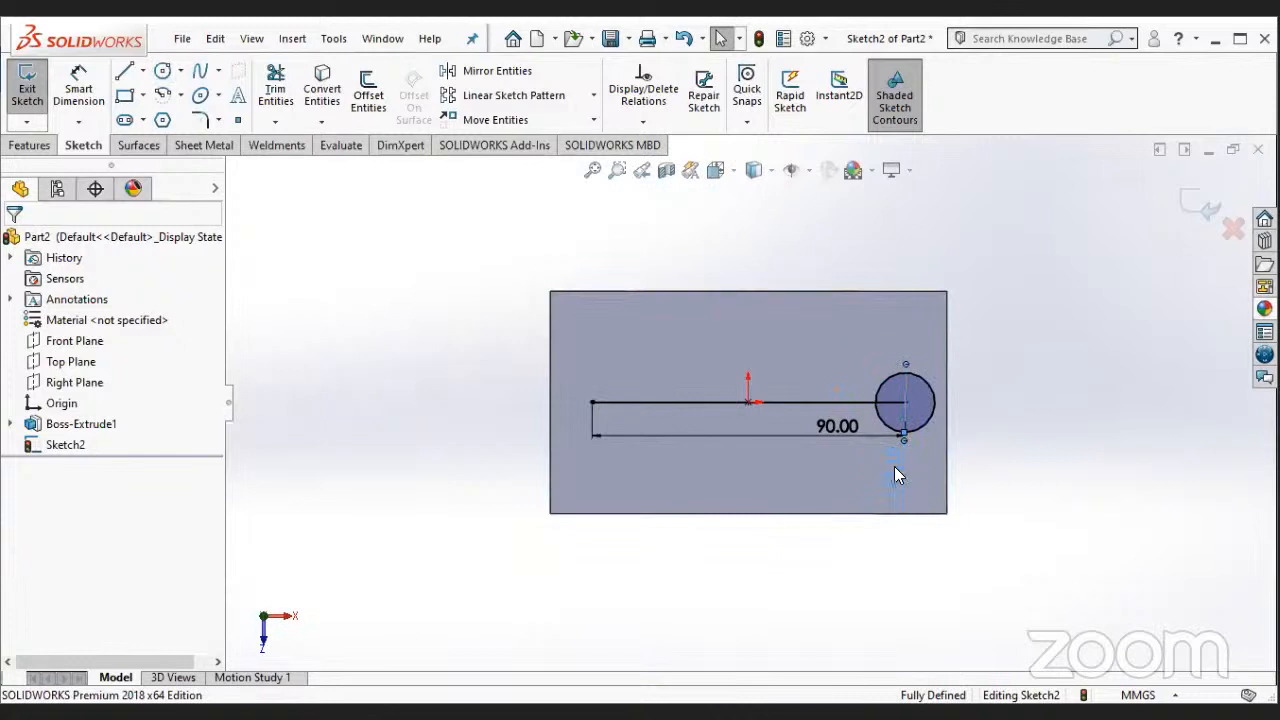
left_click(423, 201)
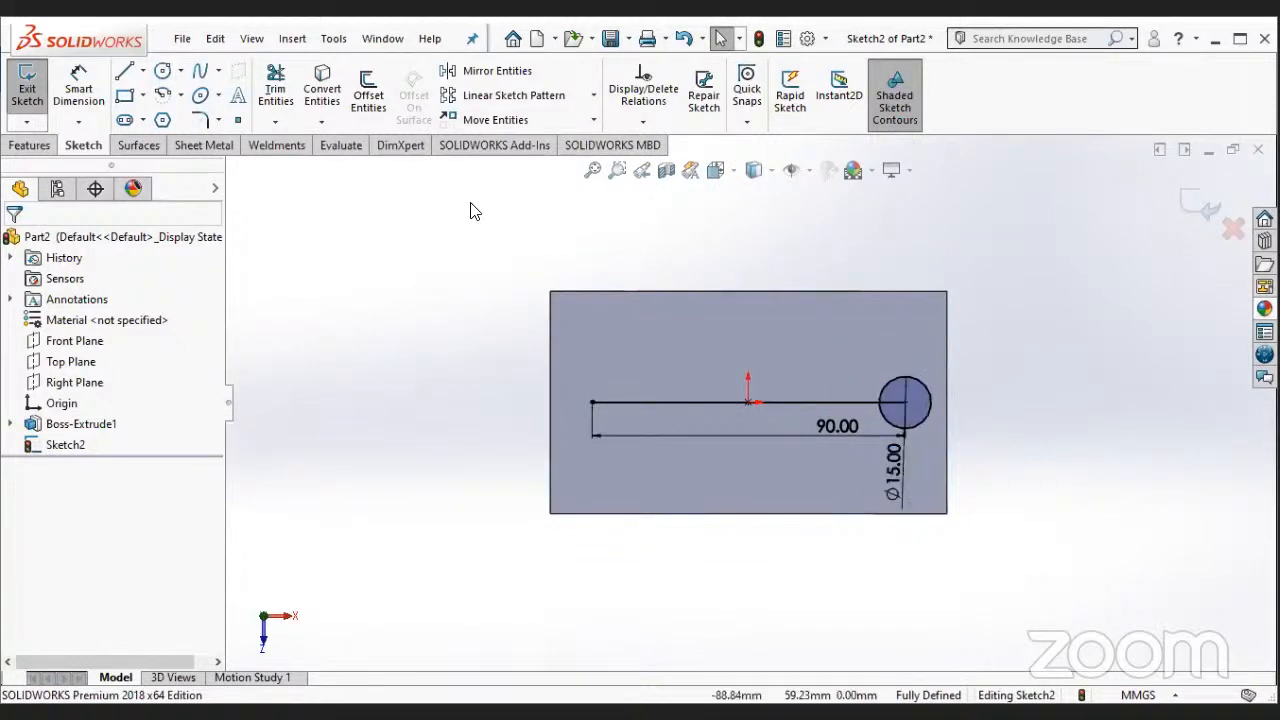
- Draw a second circle, about 16 mm in diameter, centred on the line's left end
left_click(162, 71)
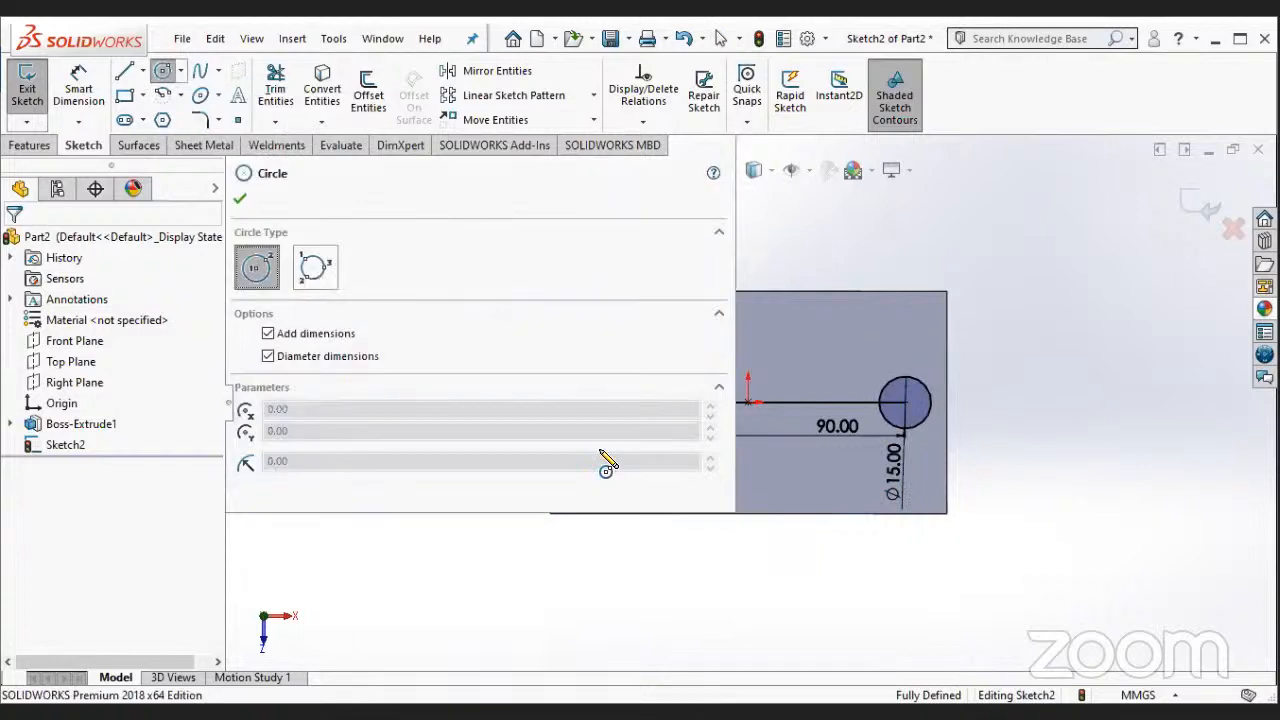
scroll(517, 533, "up", 4)
scroll(517, 530, "down", 4)
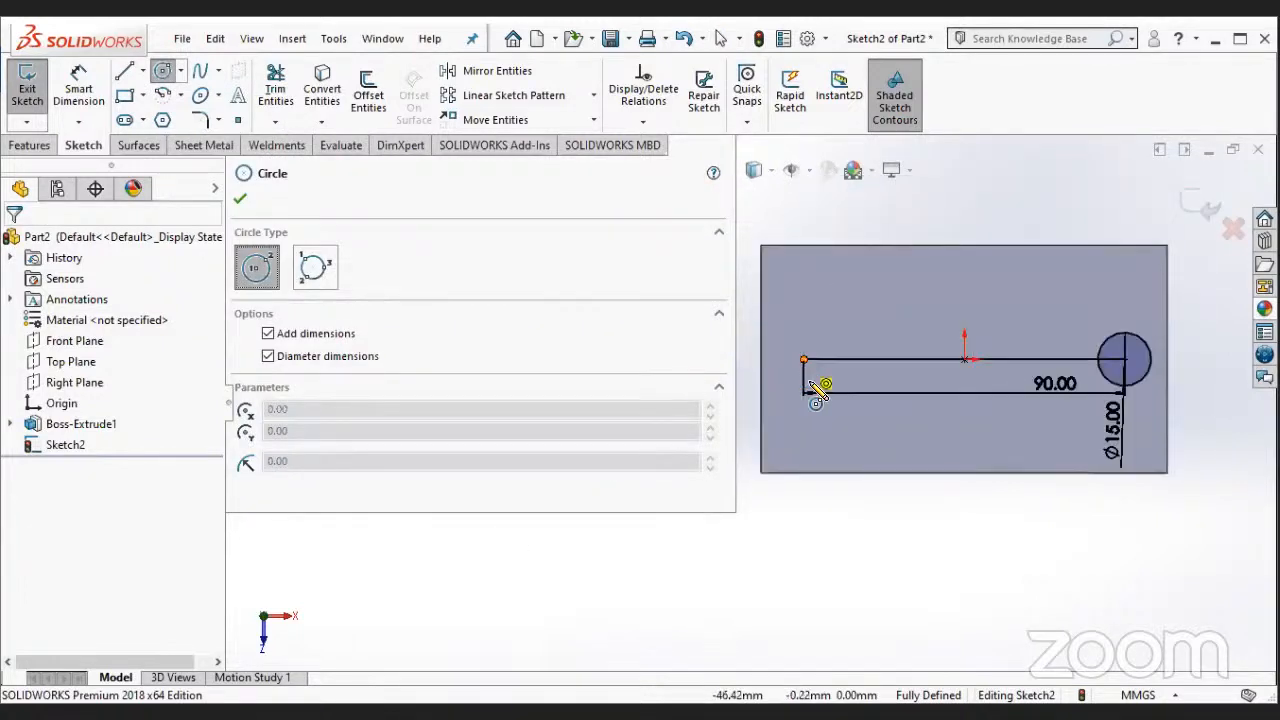
left_click(805, 359)
key("Escape")
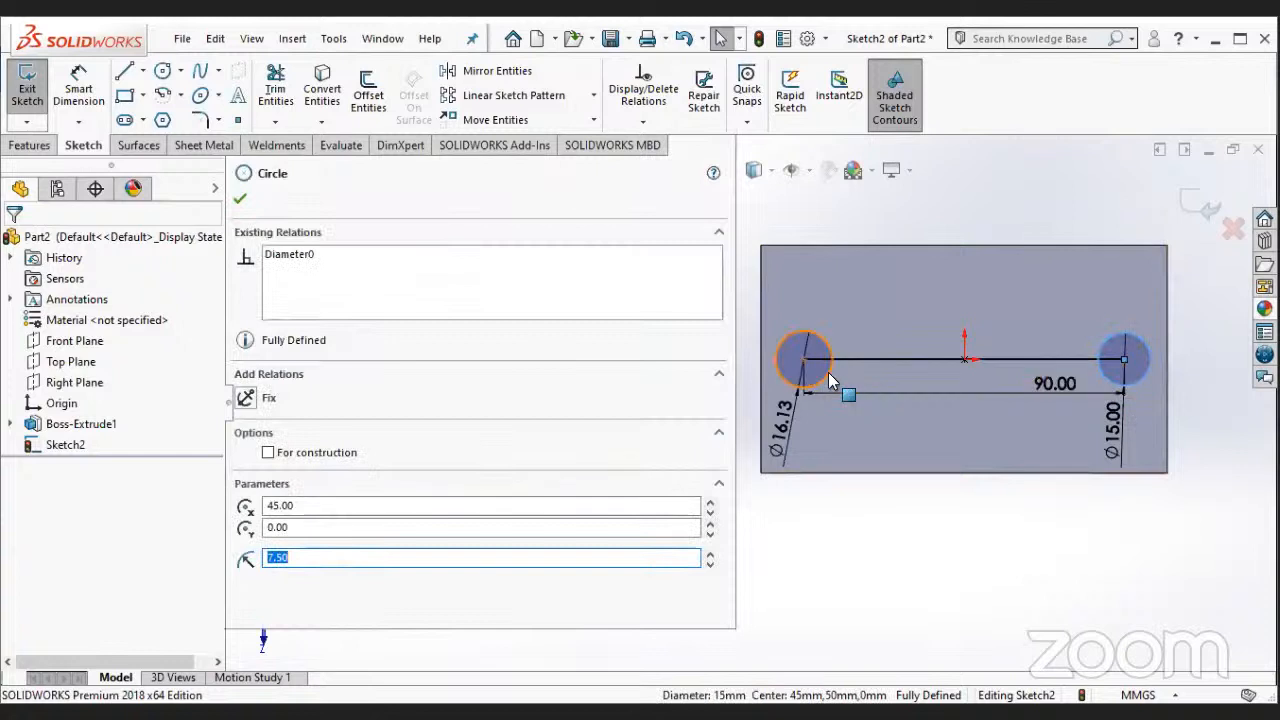
- Try to apply an Equal relation to the two dimensioned circles, and delete that relation
left_click(848, 388, "ctrl")
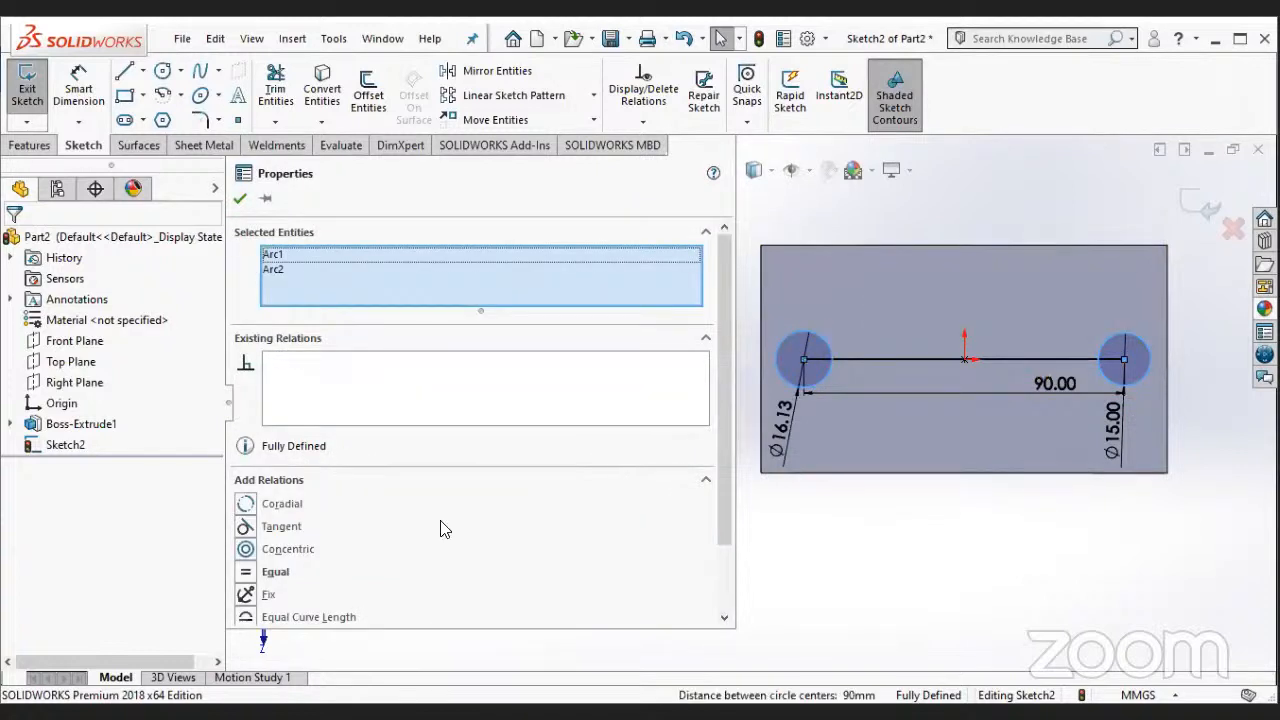
left_click(274, 575)
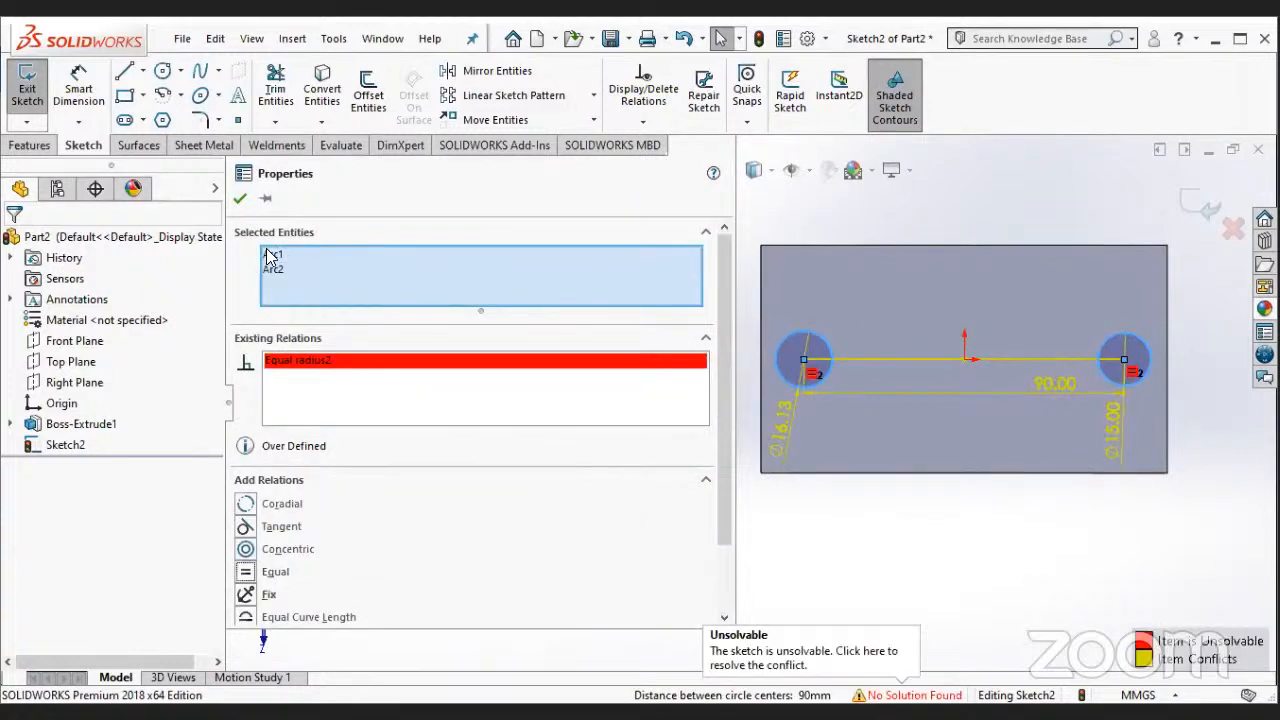
right_click(383, 362)
left_click(400, 394)
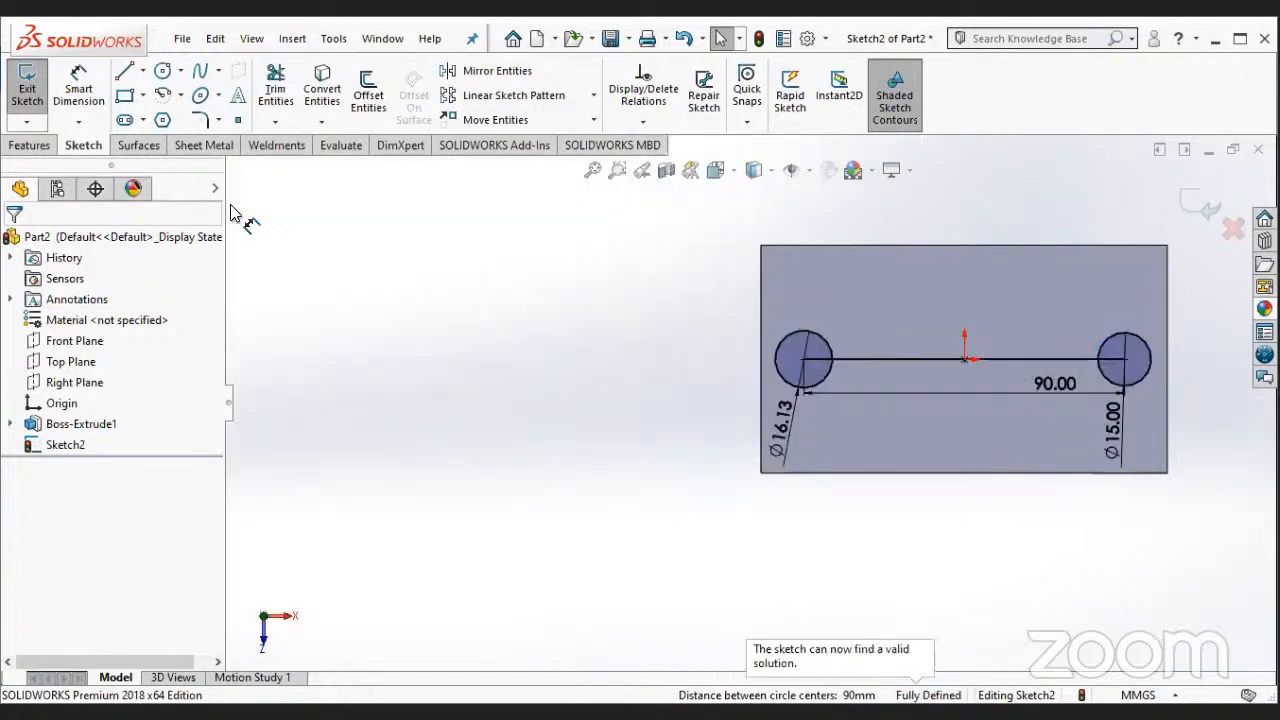
- Delete the diameter dimension of the left circle
left_click(787, 427)
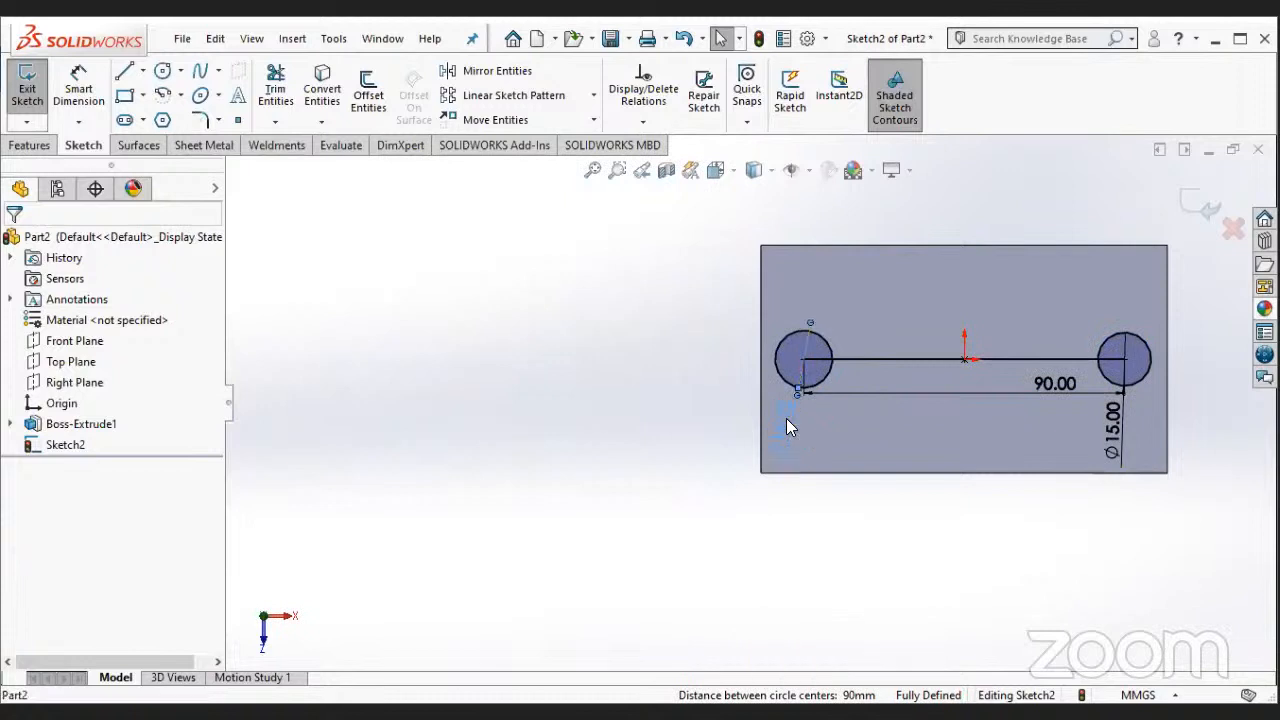
right_click(787, 427)
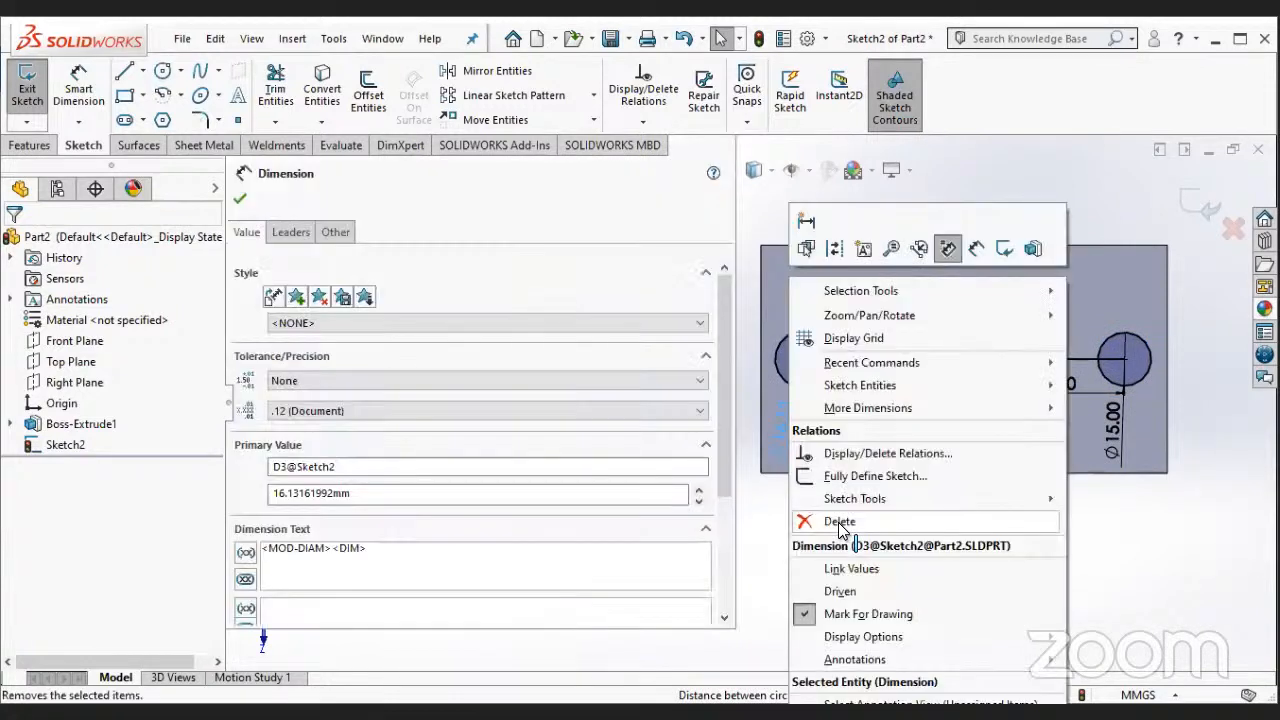
left_click(823, 517)
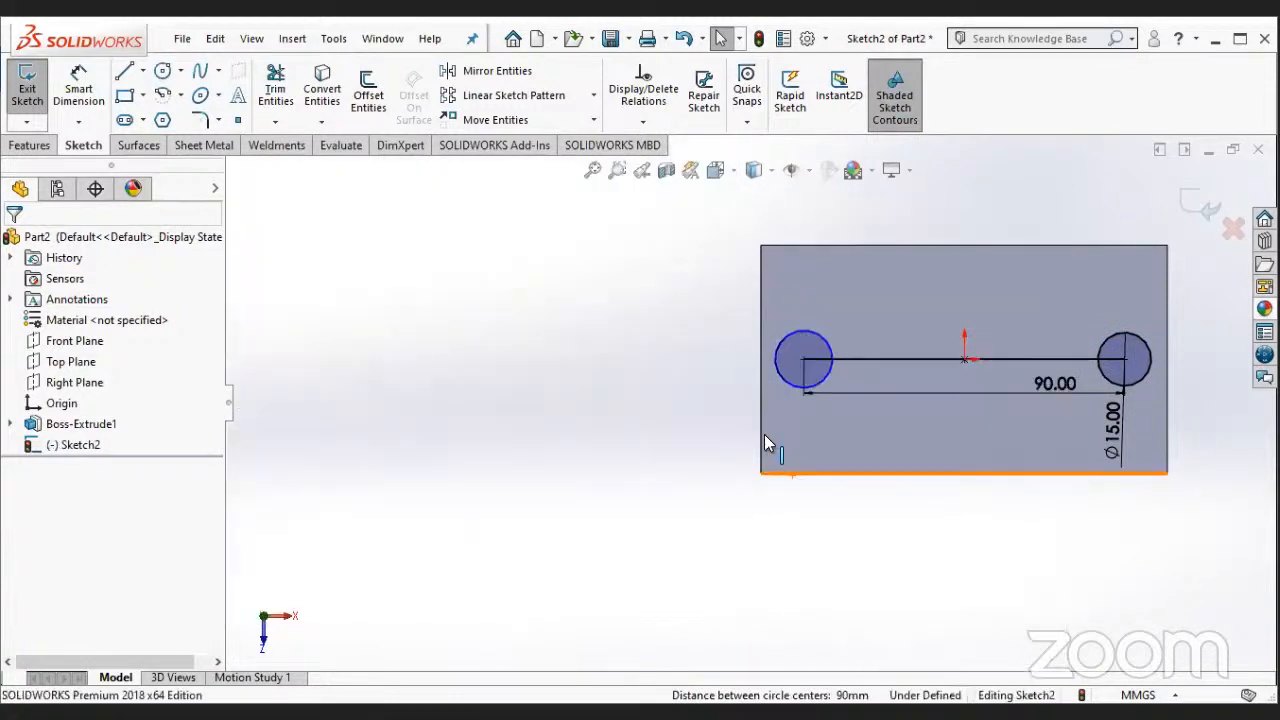
- Make the left circle the same size as the 15 mm right circle with an Equal relation
left_click(1102, 374)
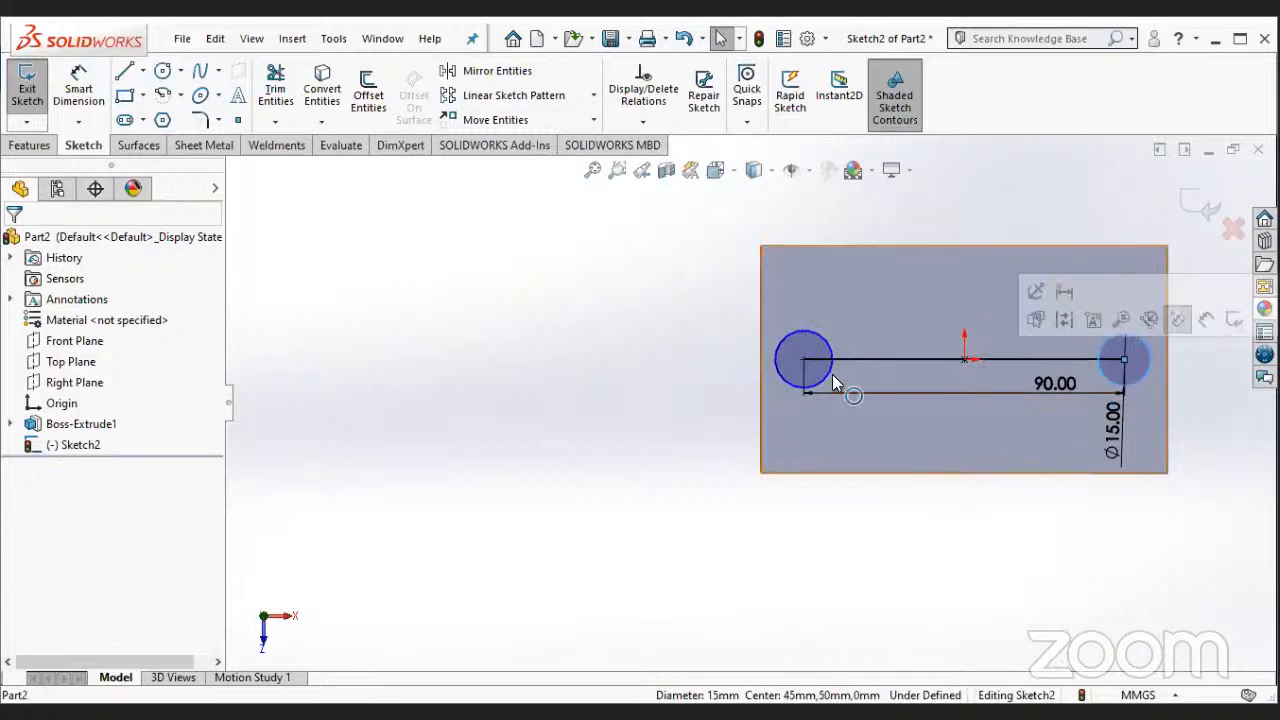
left_click(827, 375)
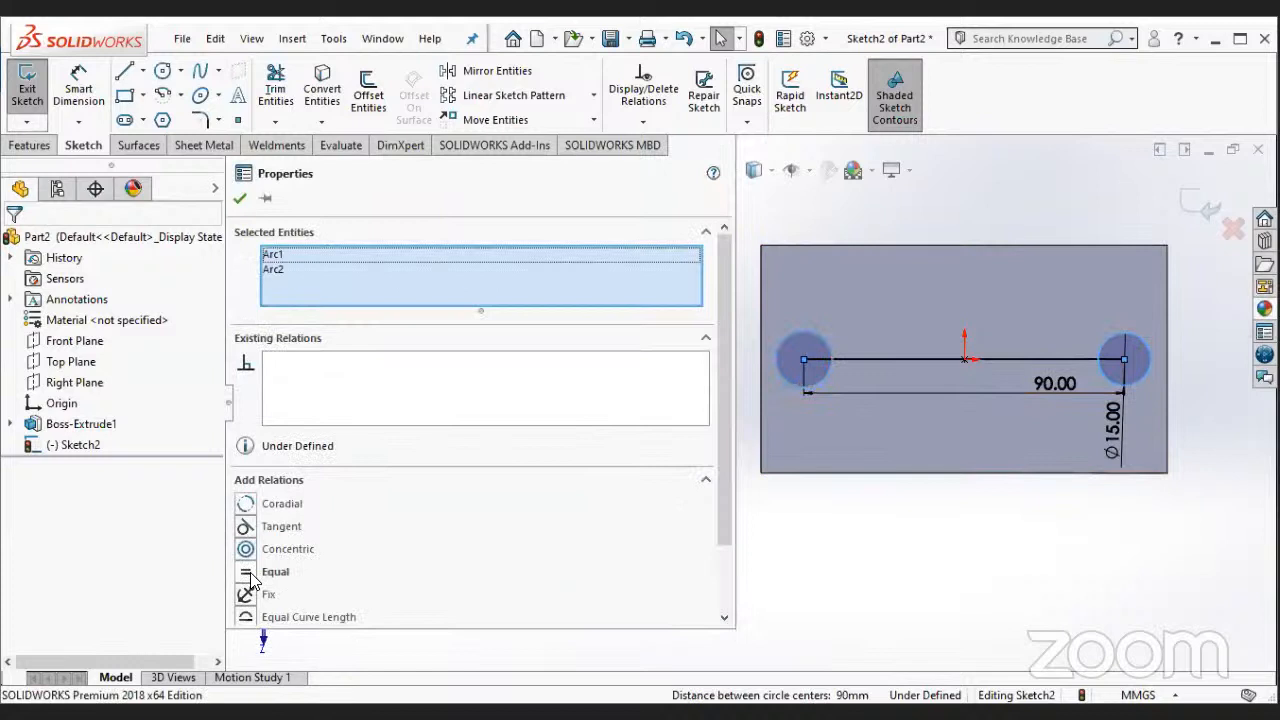
left_click(250, 576)
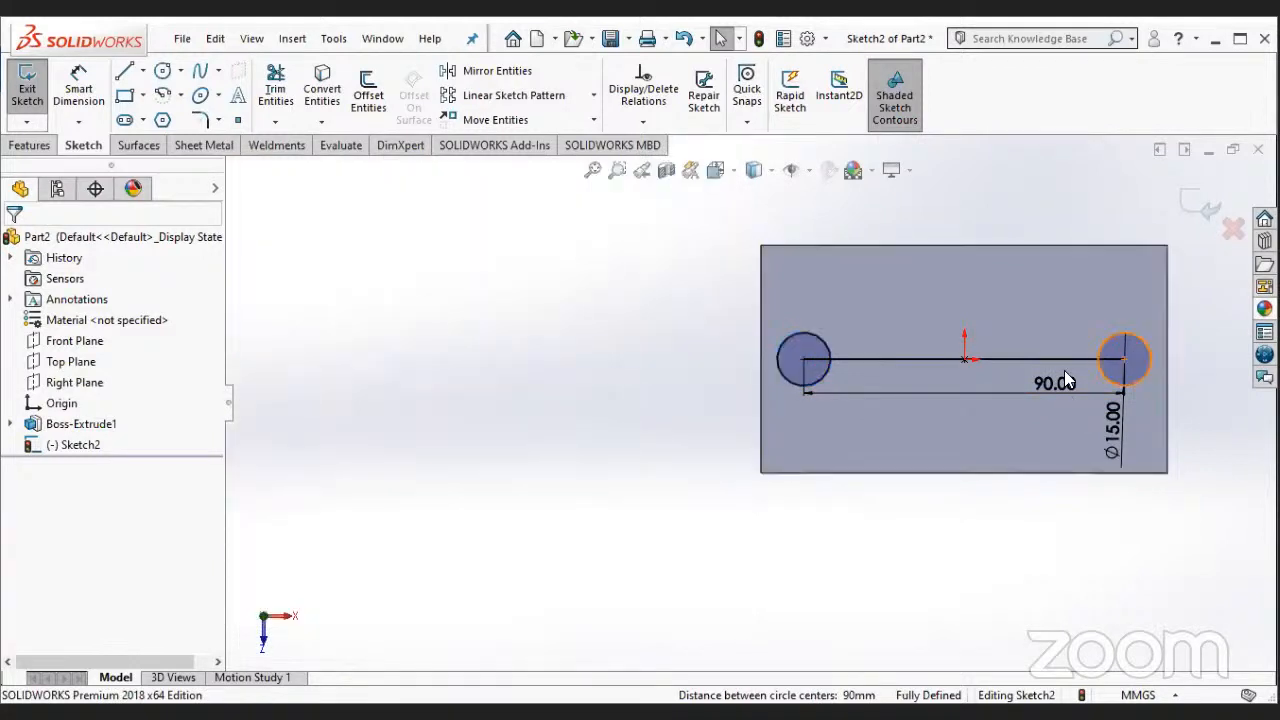
middle_click_drag(1103, 664, 1096, 440)
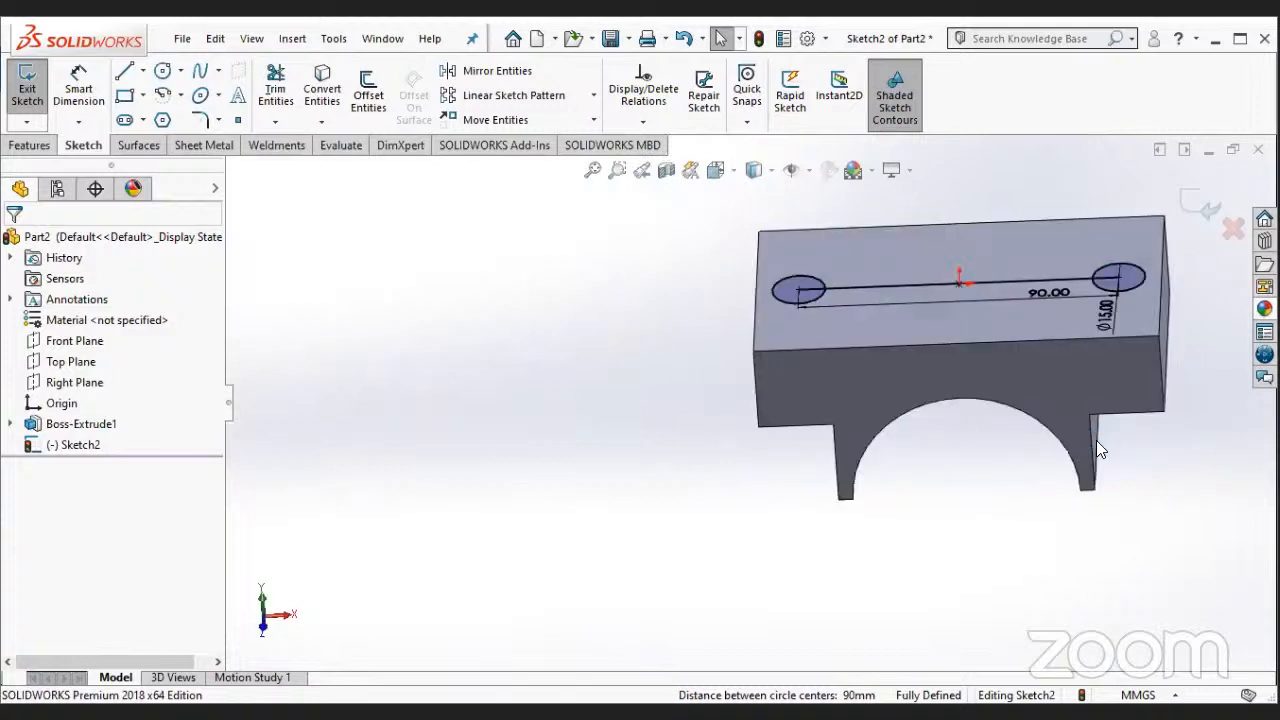
- Cut both 15 mm circles through the block as holes with an Extruded Cut set to Up To Next
scroll(1096, 440, "up", 2)
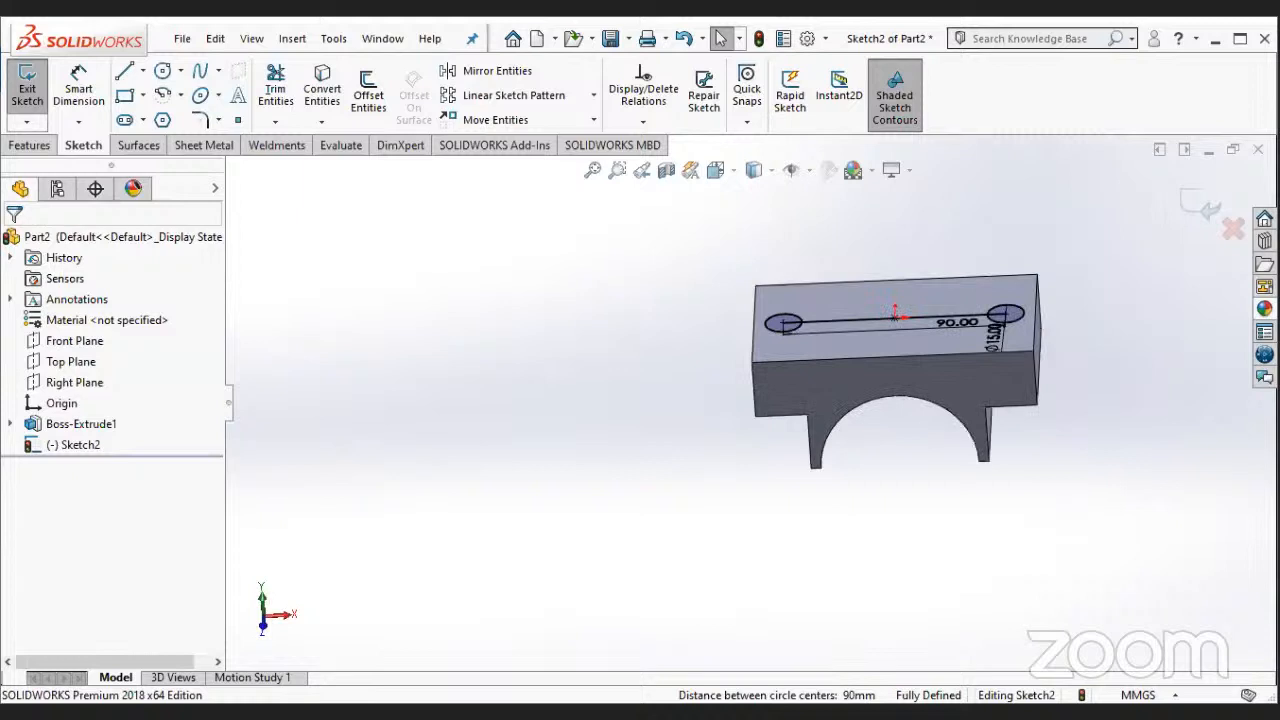
middle_click_drag(971, 460, 974, 570)
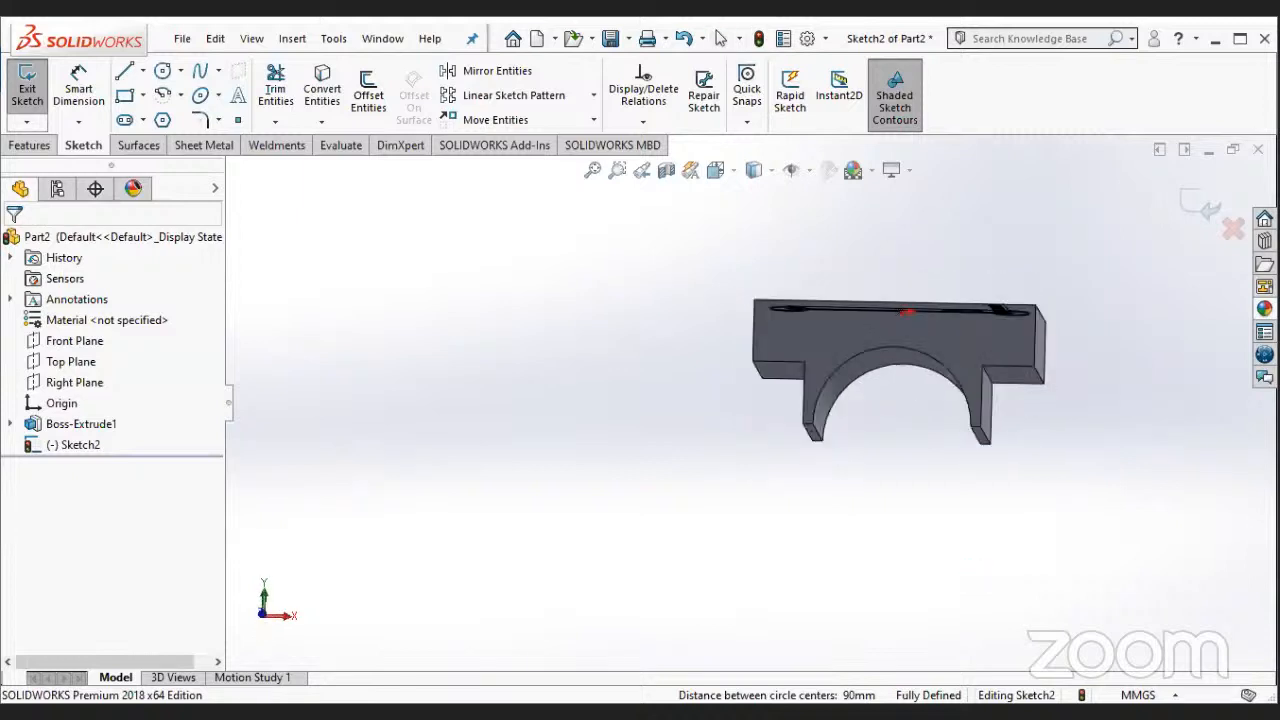
middle_click_drag(974, 472, 974, 562)
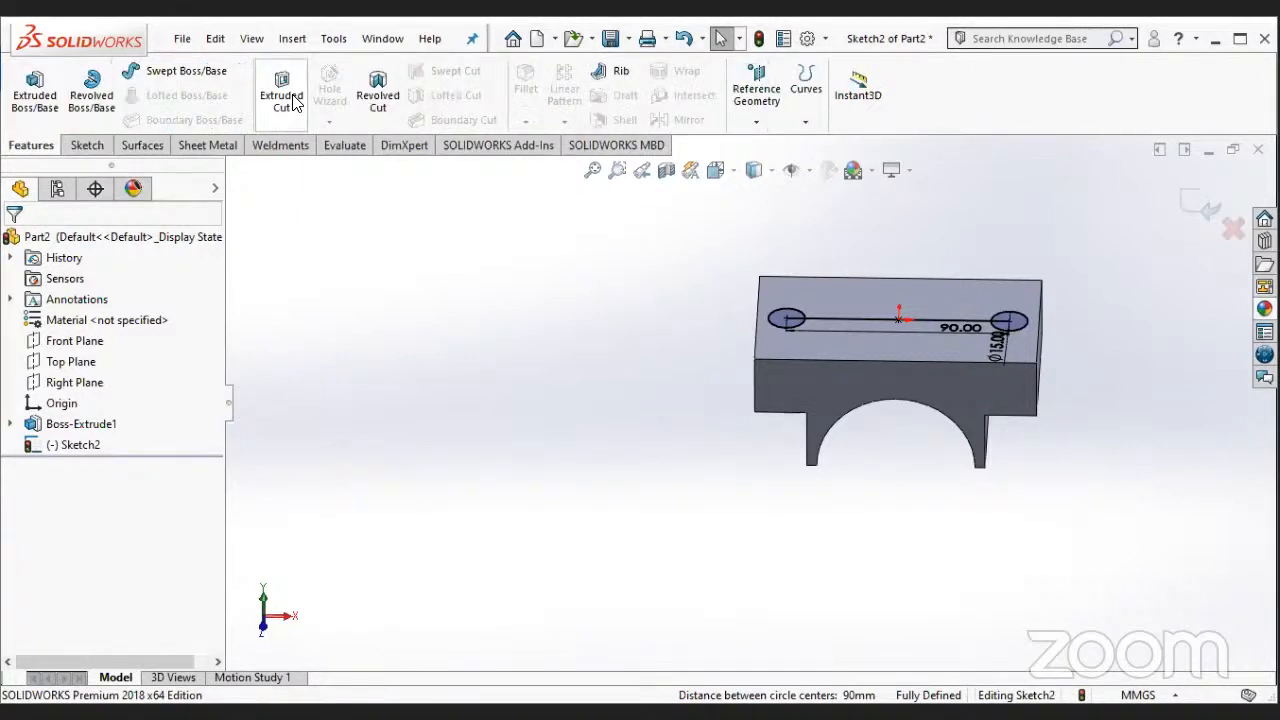
left_click(291, 95)
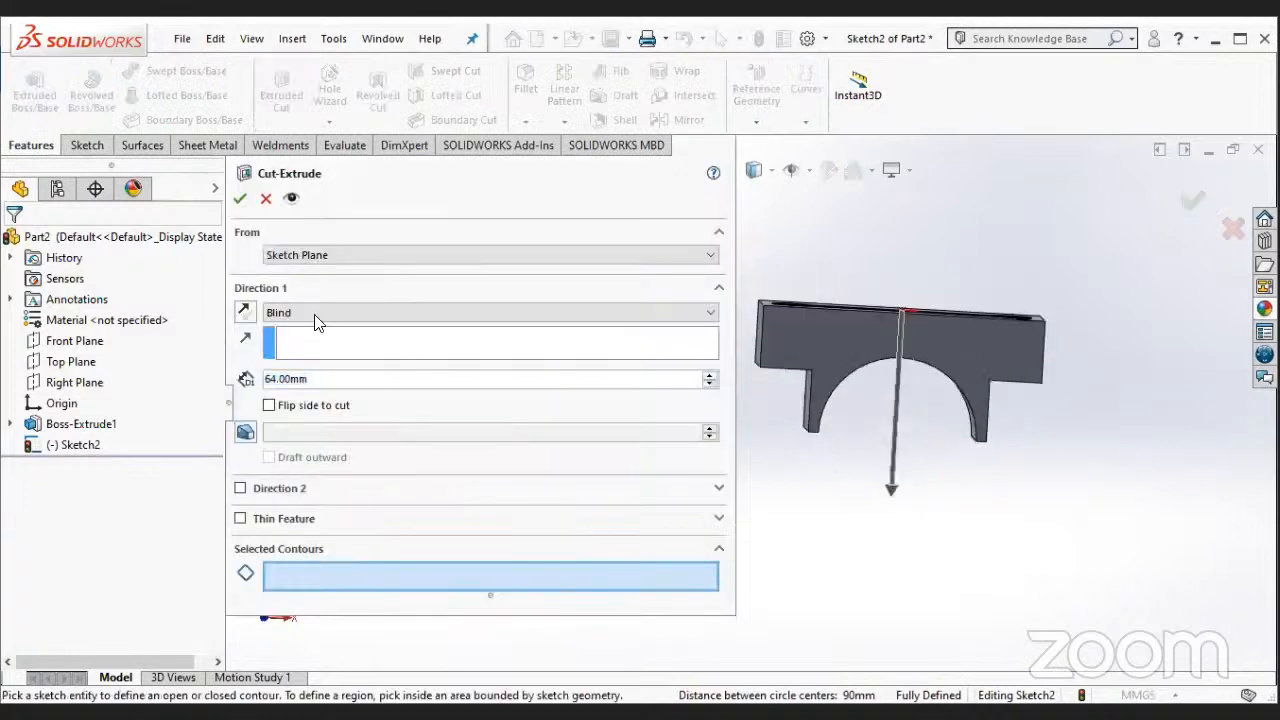
left_click(325, 312)
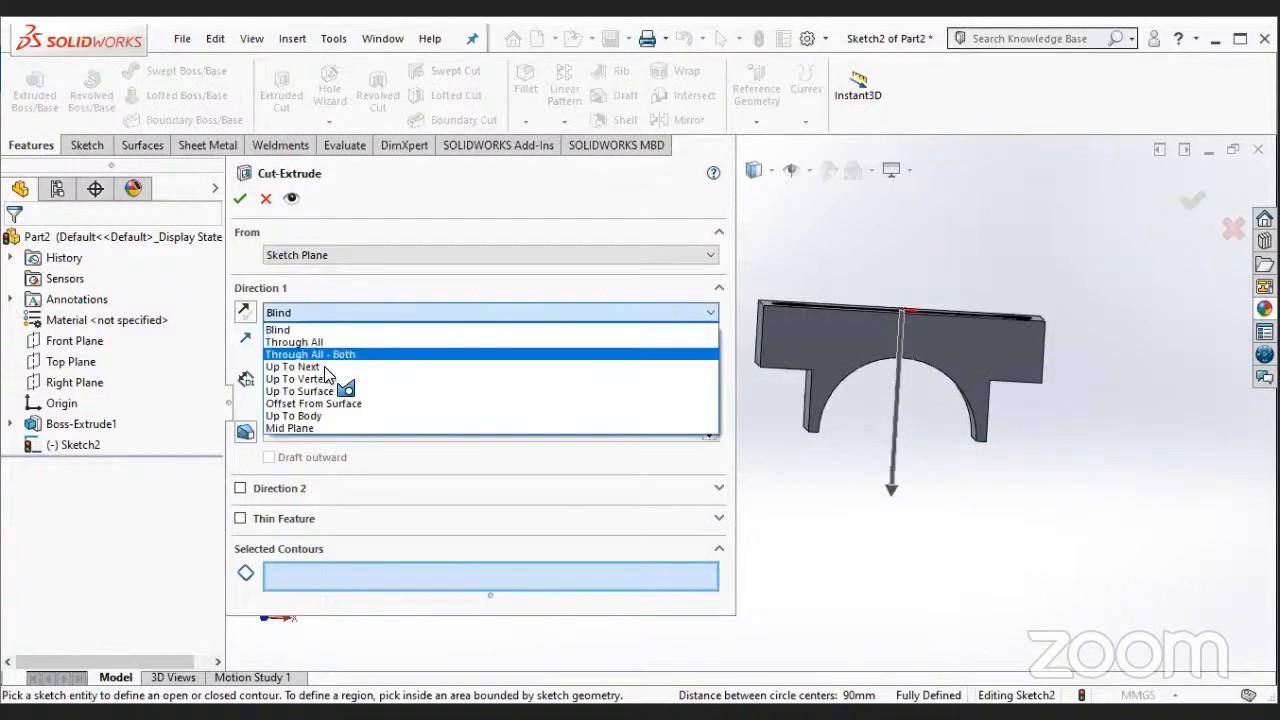
left_click(331, 369)
middle_click_drag(868, 516, 884, 528)
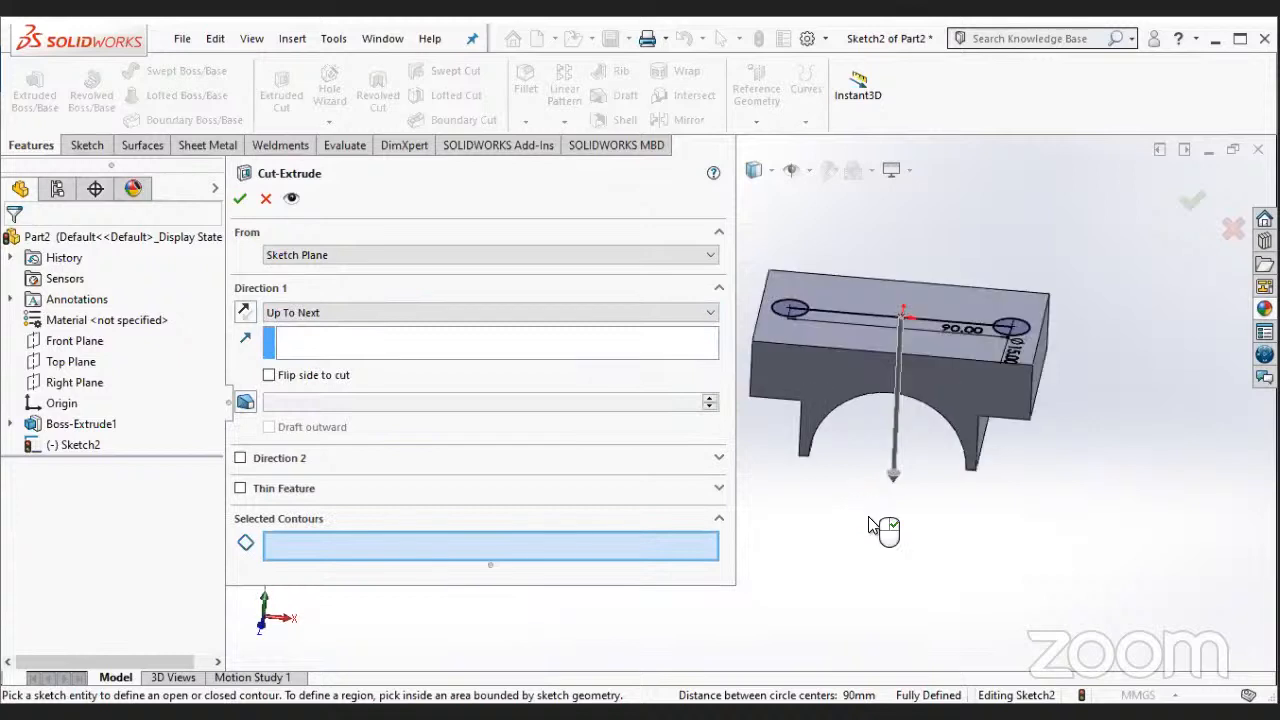
left_click(790, 310)
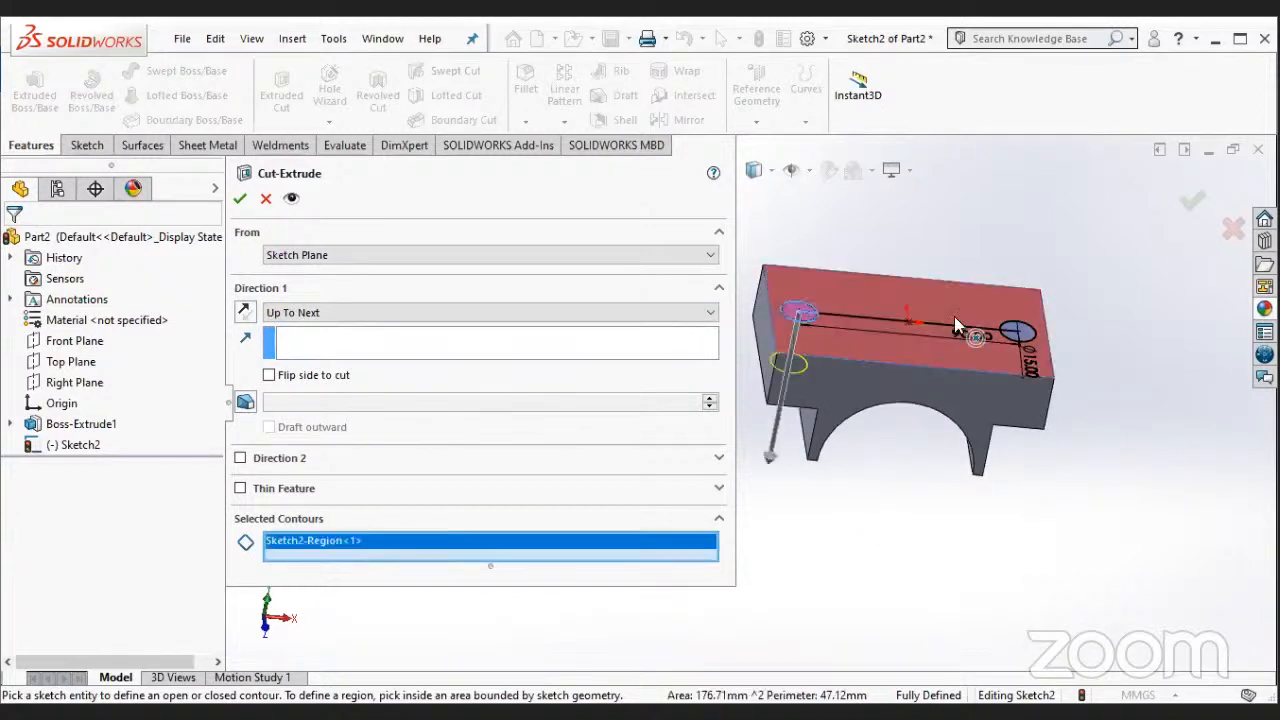
left_click(1016, 332)
middle_click_drag(809, 457, 830, 287)
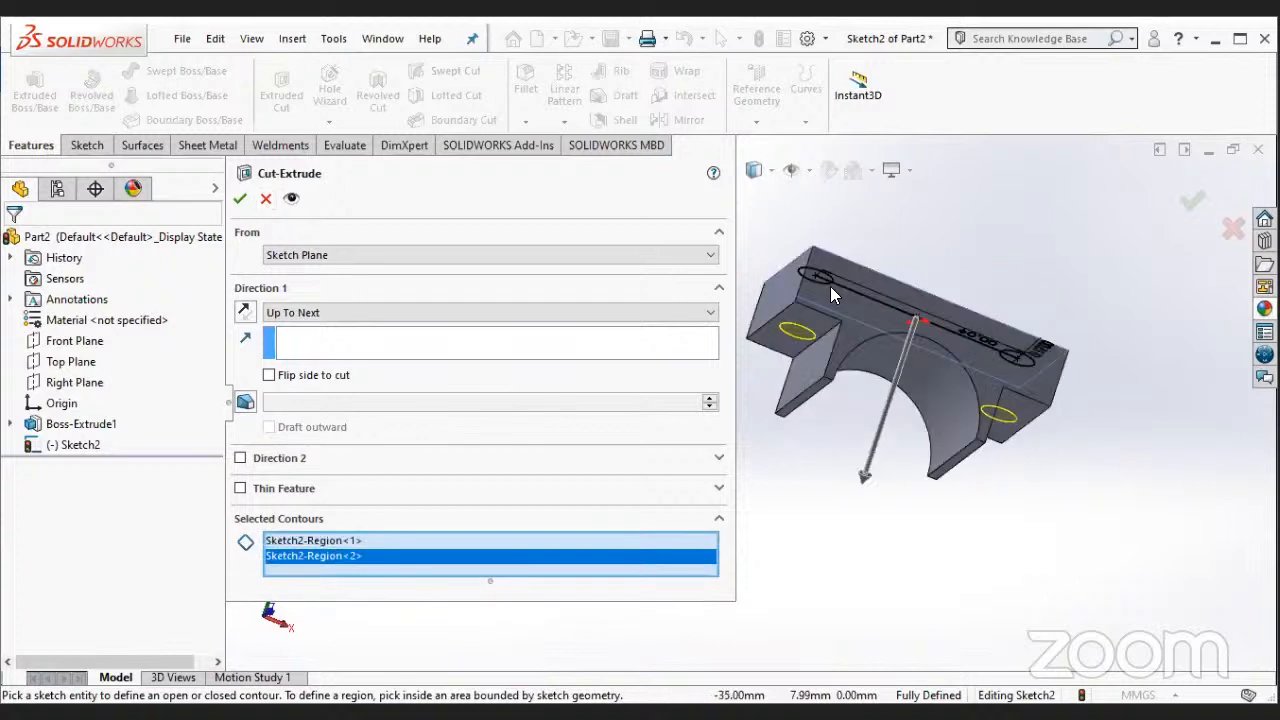
left_click(238, 203)
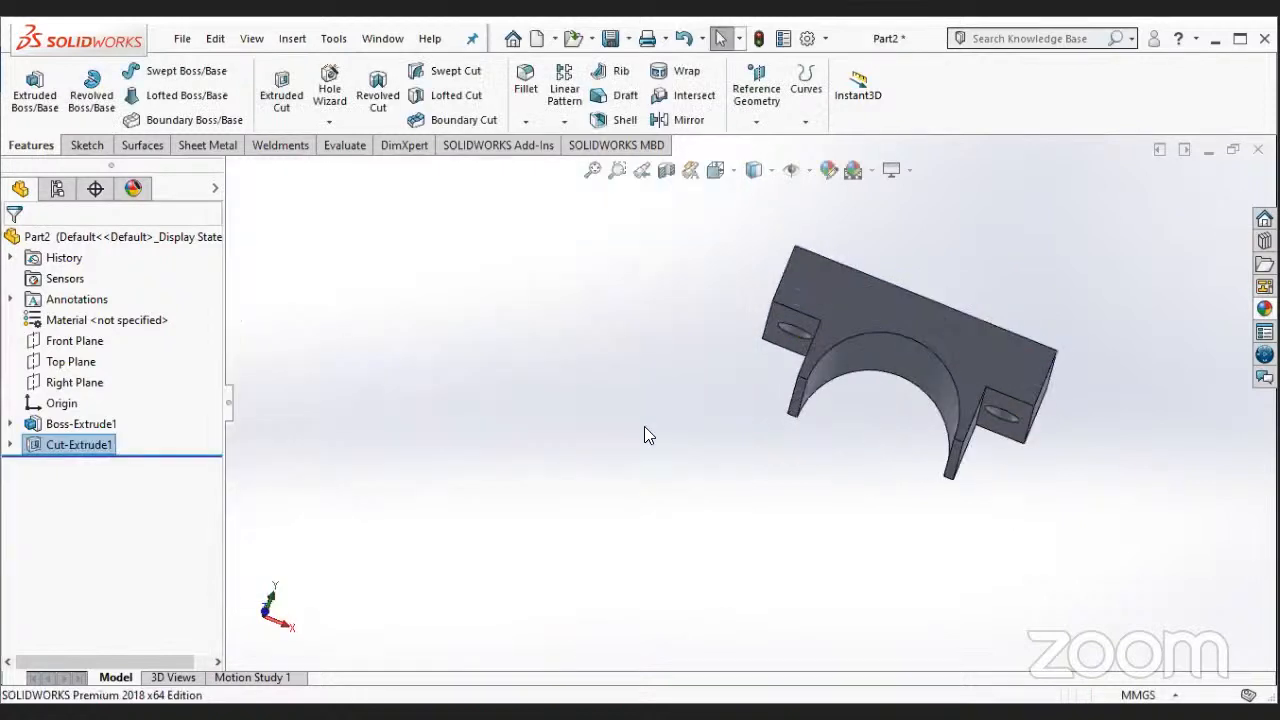
- Start a new sketch on the block's front arch-shaped face and view it head-on
middle_click_drag(644, 426, 819, 440)
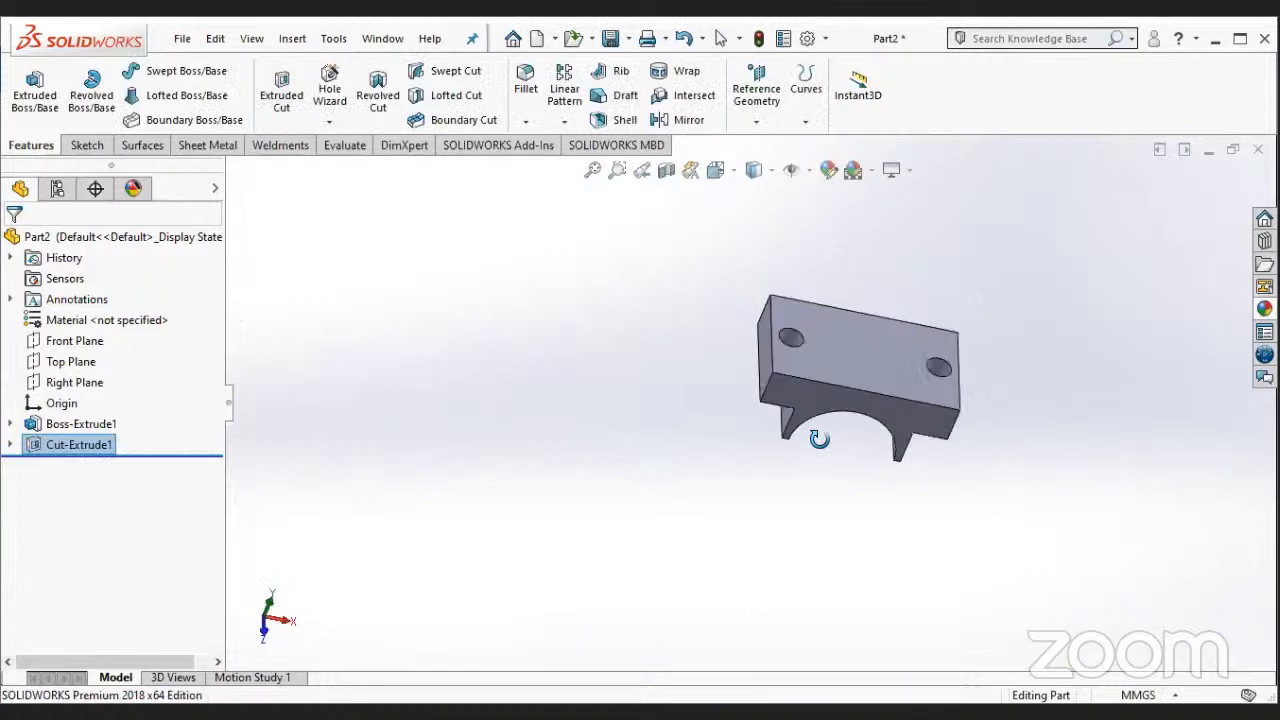
middle_click_drag(809, 534, 1006, 446)
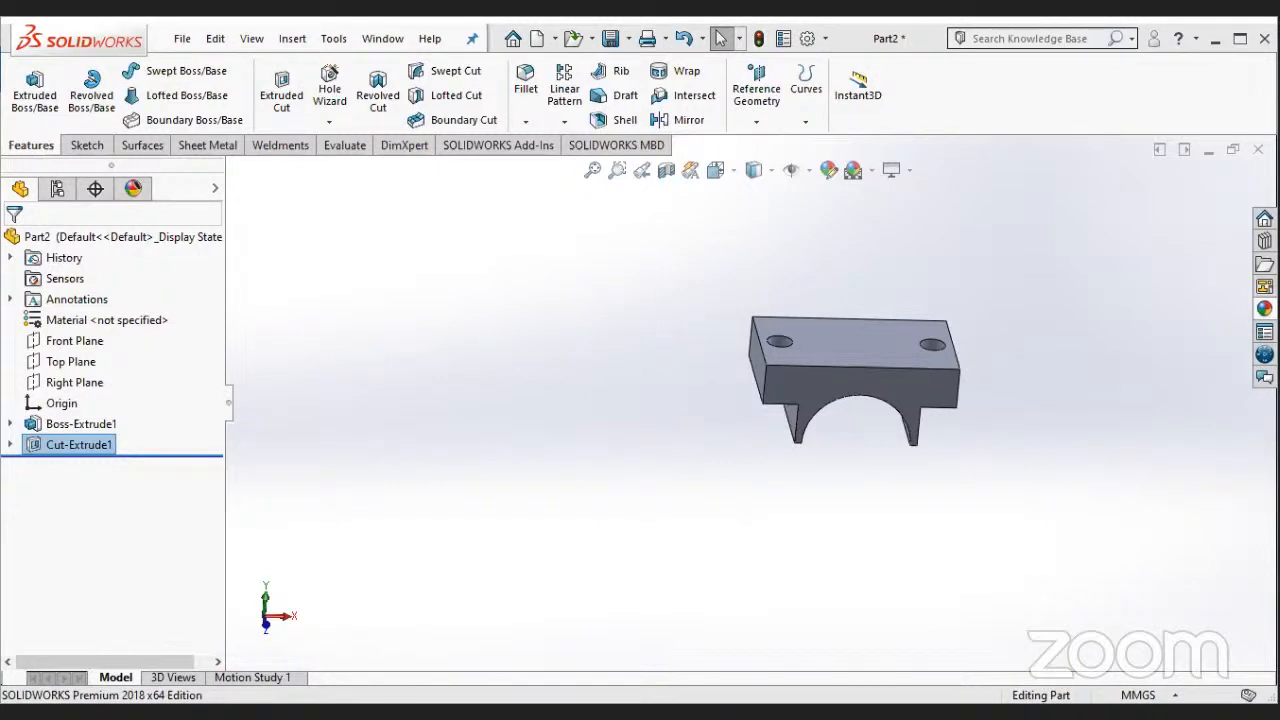
right_click(840, 374)
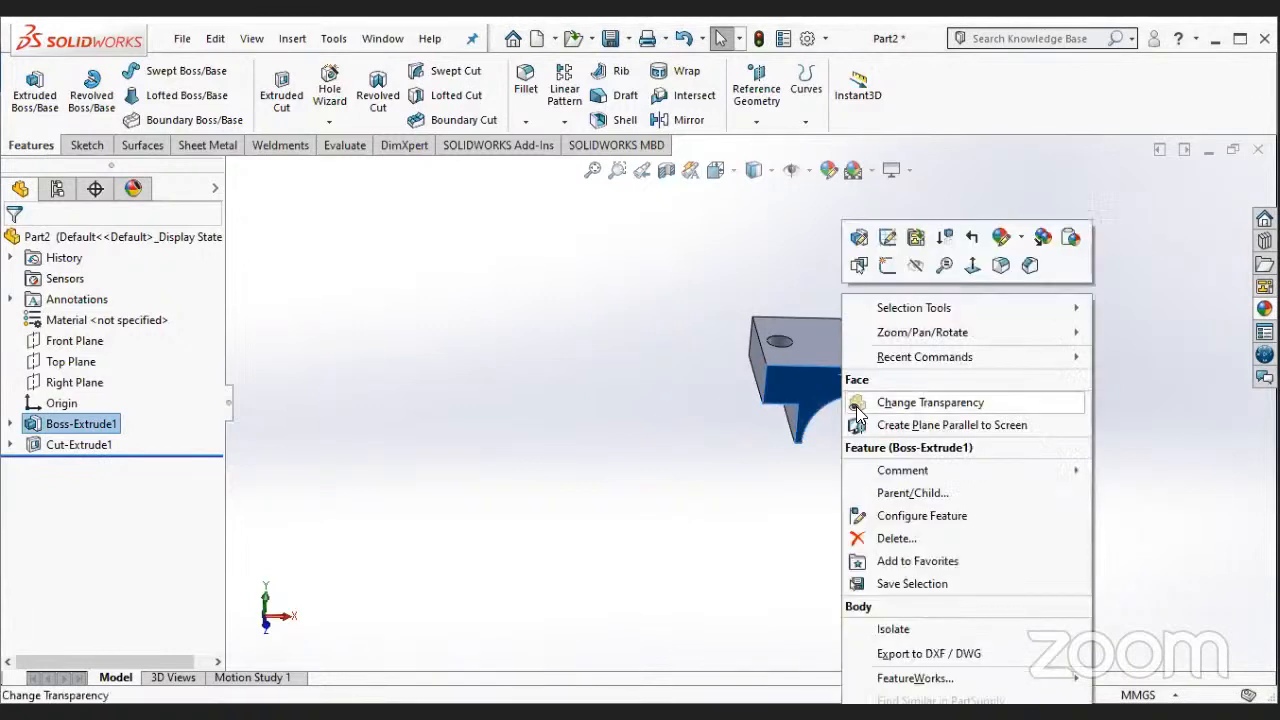
left_click(886, 266)
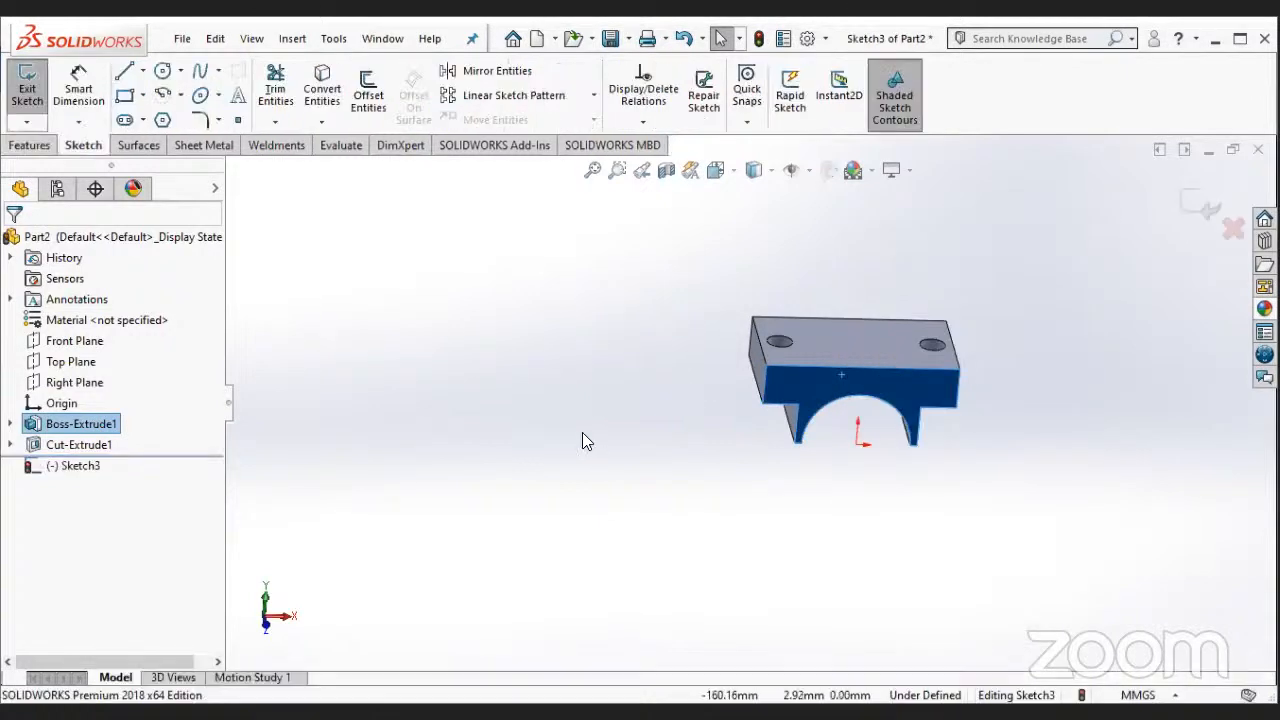
right_click(90, 468)
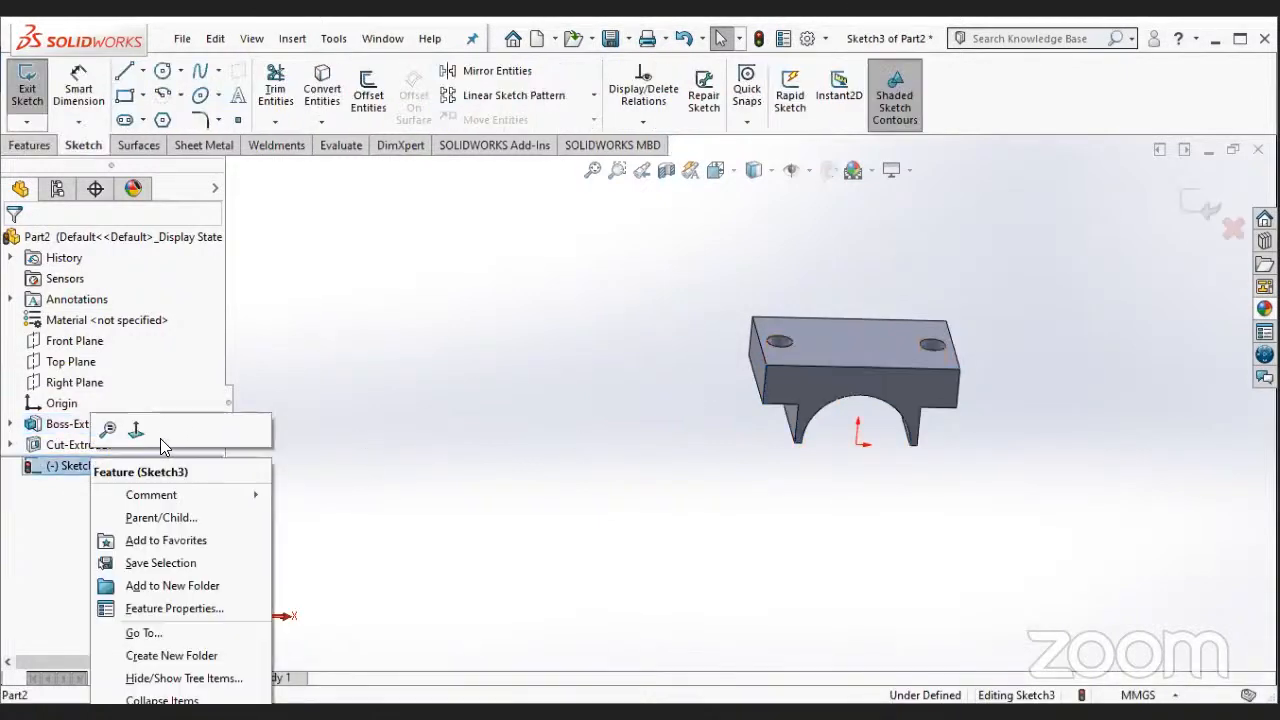
left_click(106, 428)
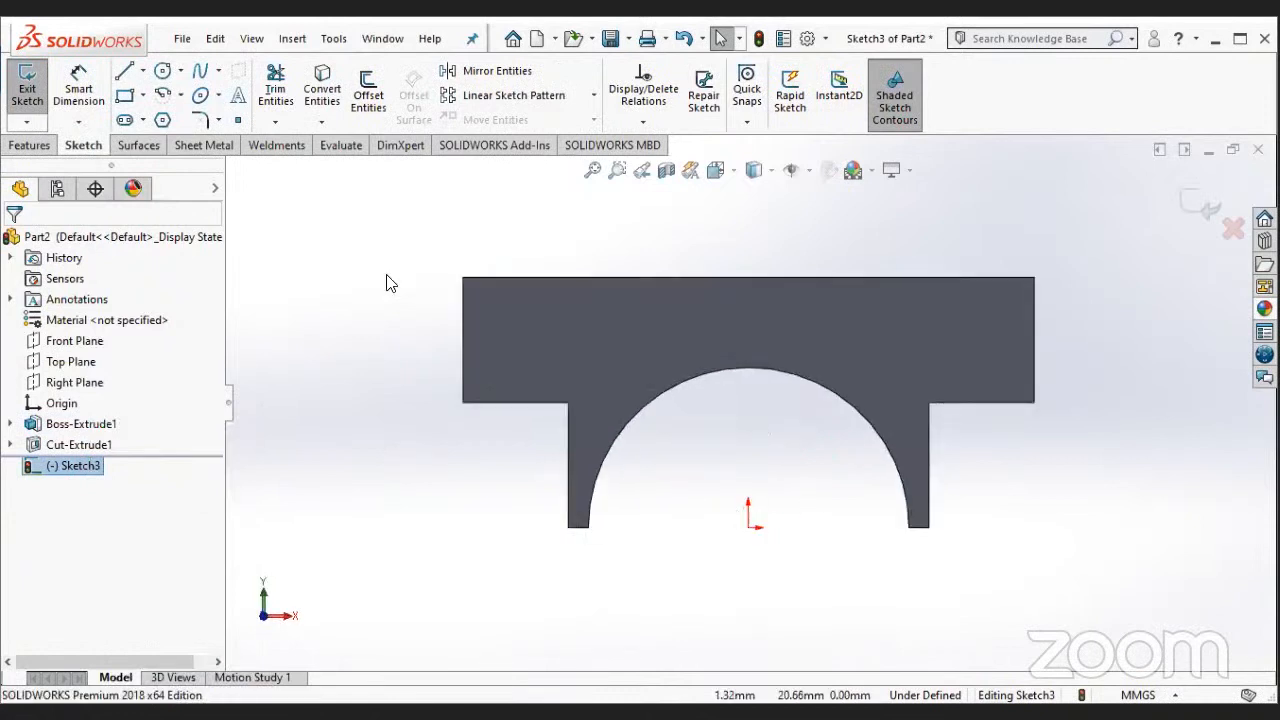
- Draw a vertical centerline about 57 mm long from just above the block's upper edge down to the origin
left_click(124, 72)
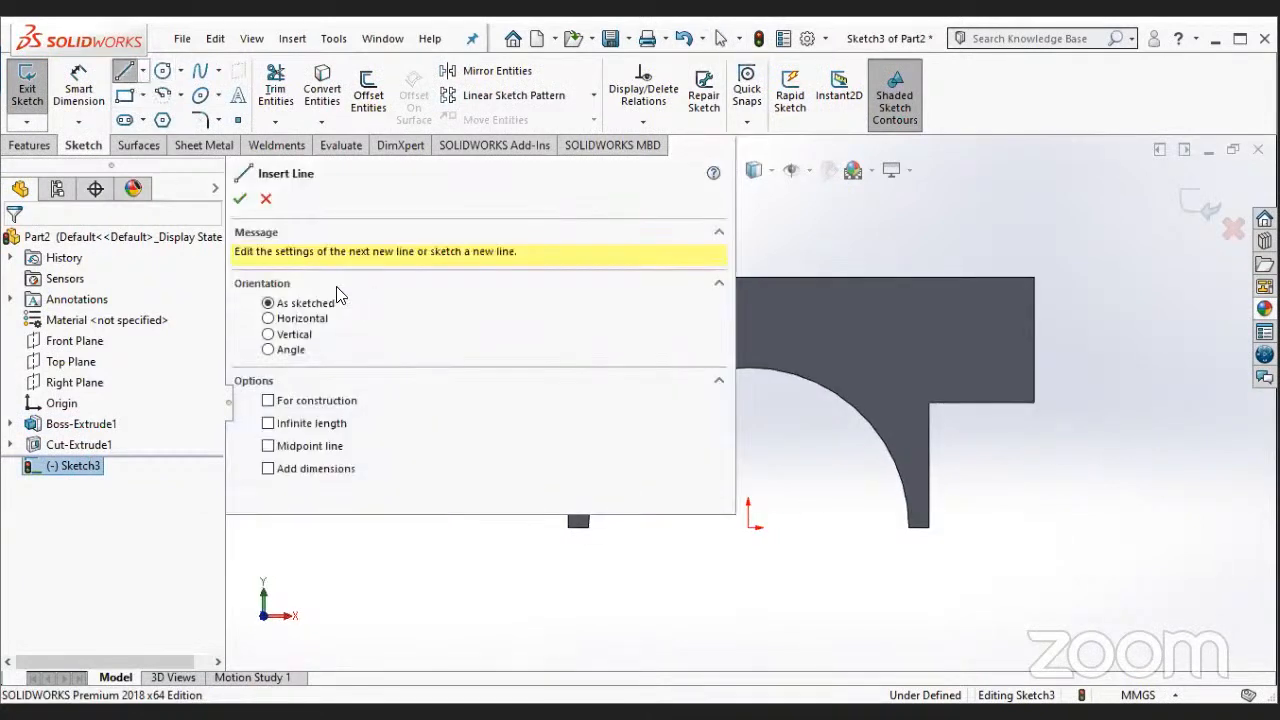
left_click(146, 74)
left_click(150, 109)
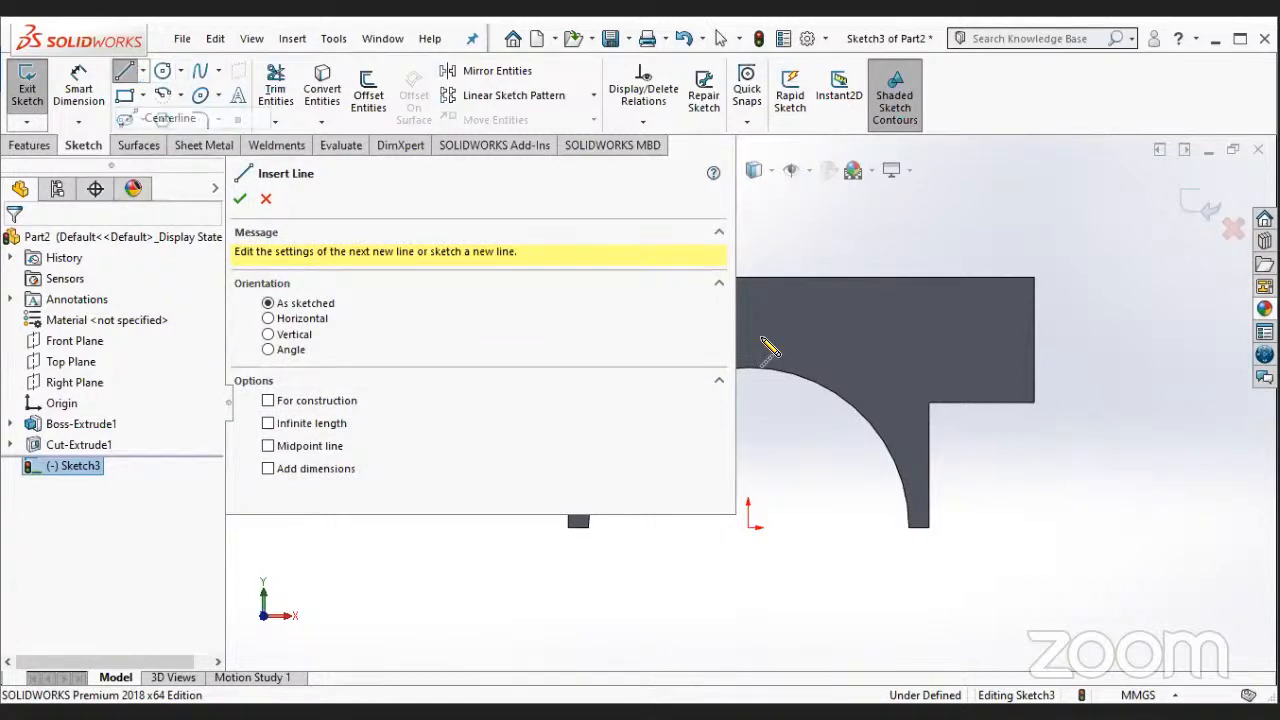
left_click(747, 291)
scroll(748, 410, "up", 2)
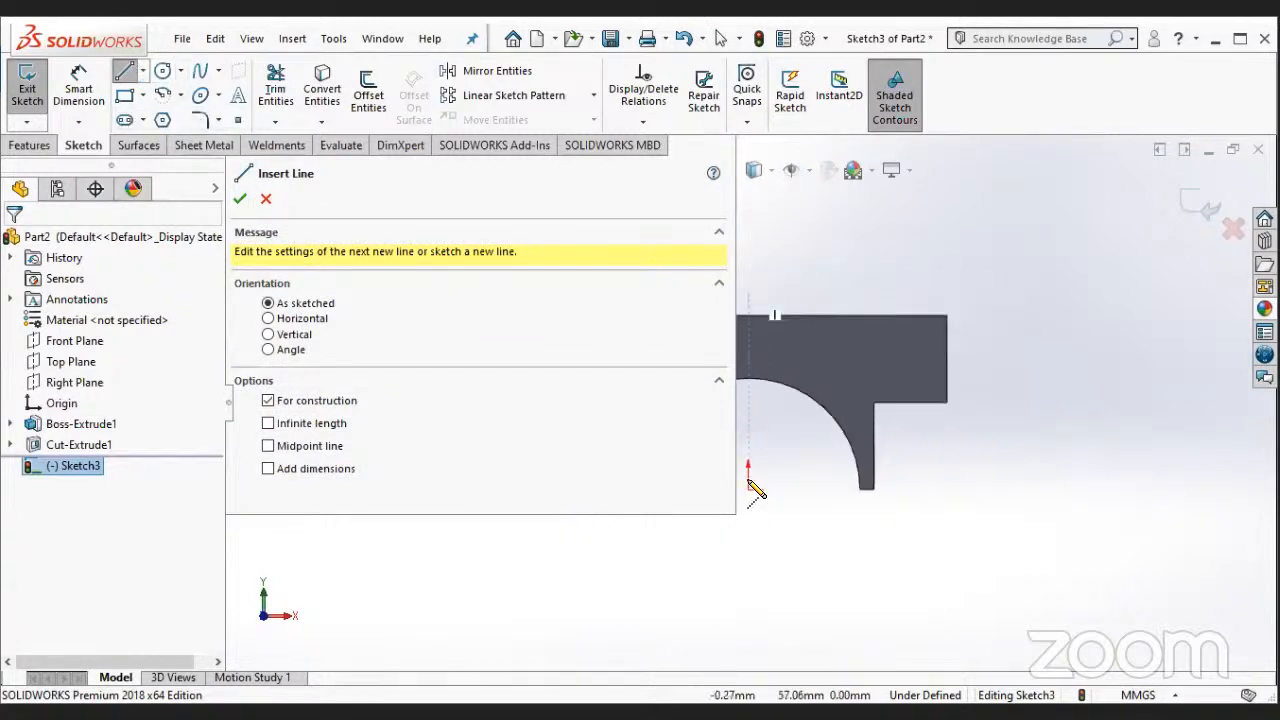
left_click(748, 490)
key("Escape")
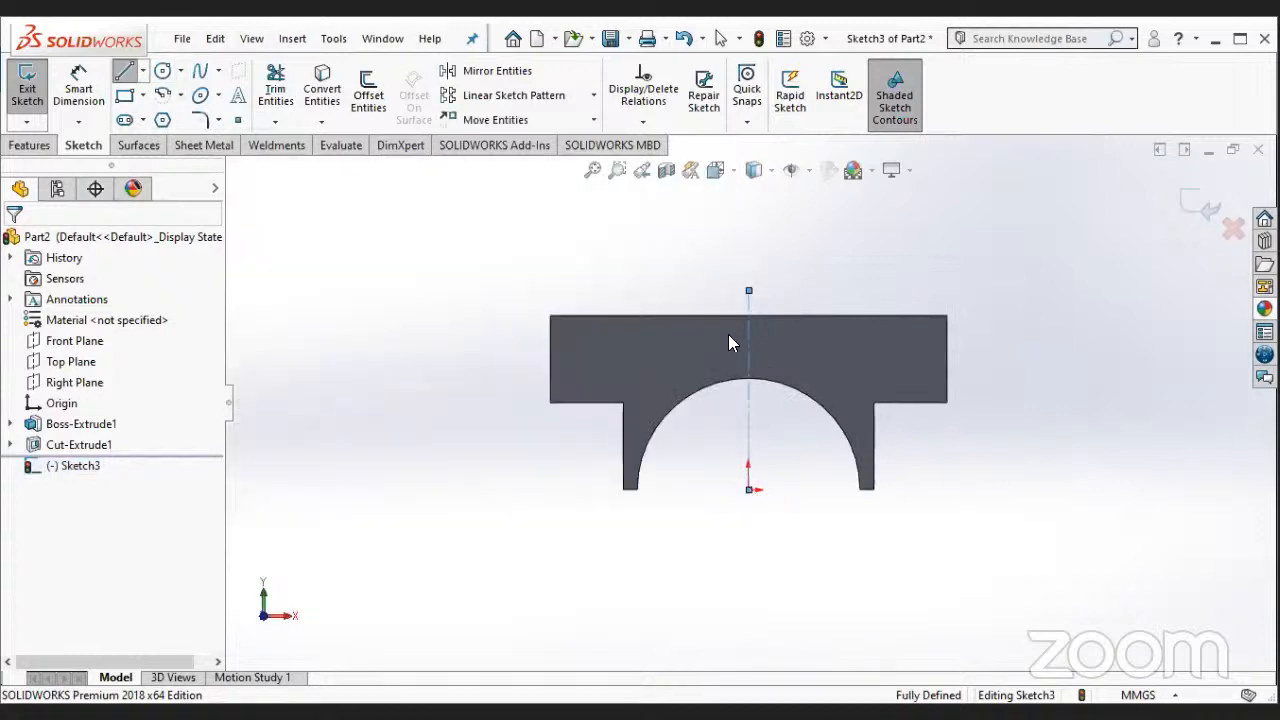
scroll(728, 334, "down", 2)
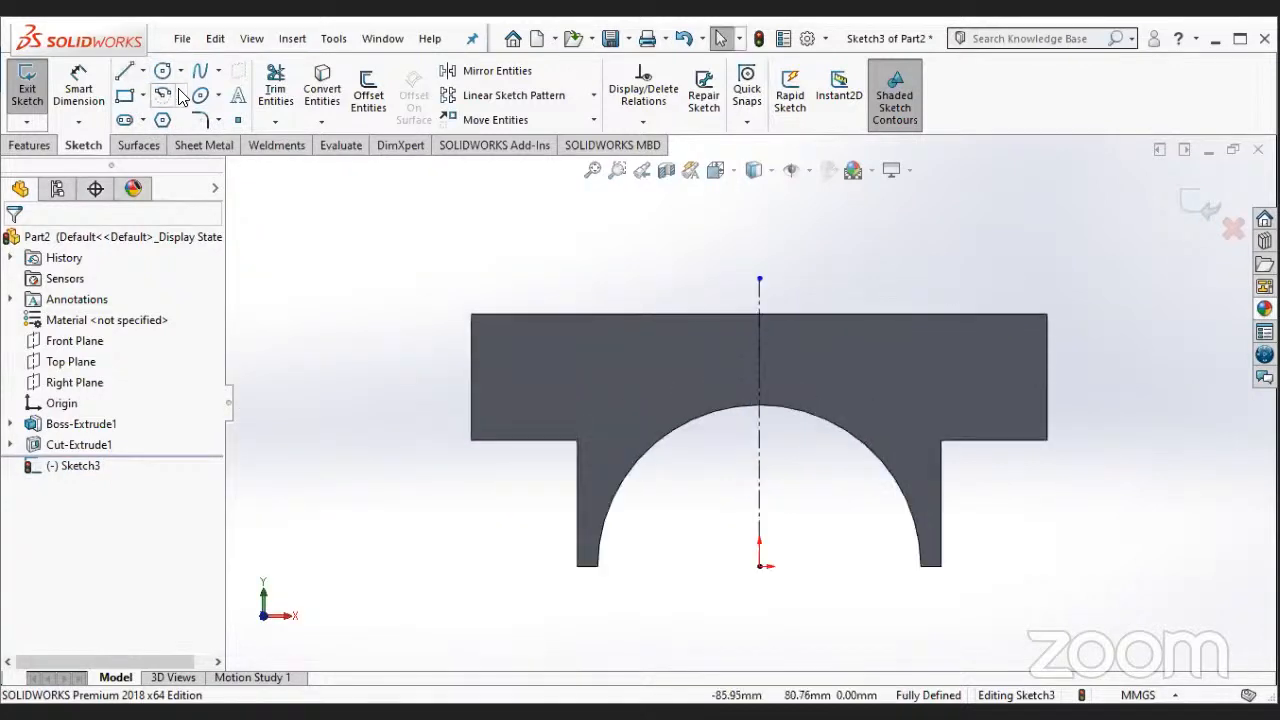
left_click(181, 95)
left_click(197, 163)
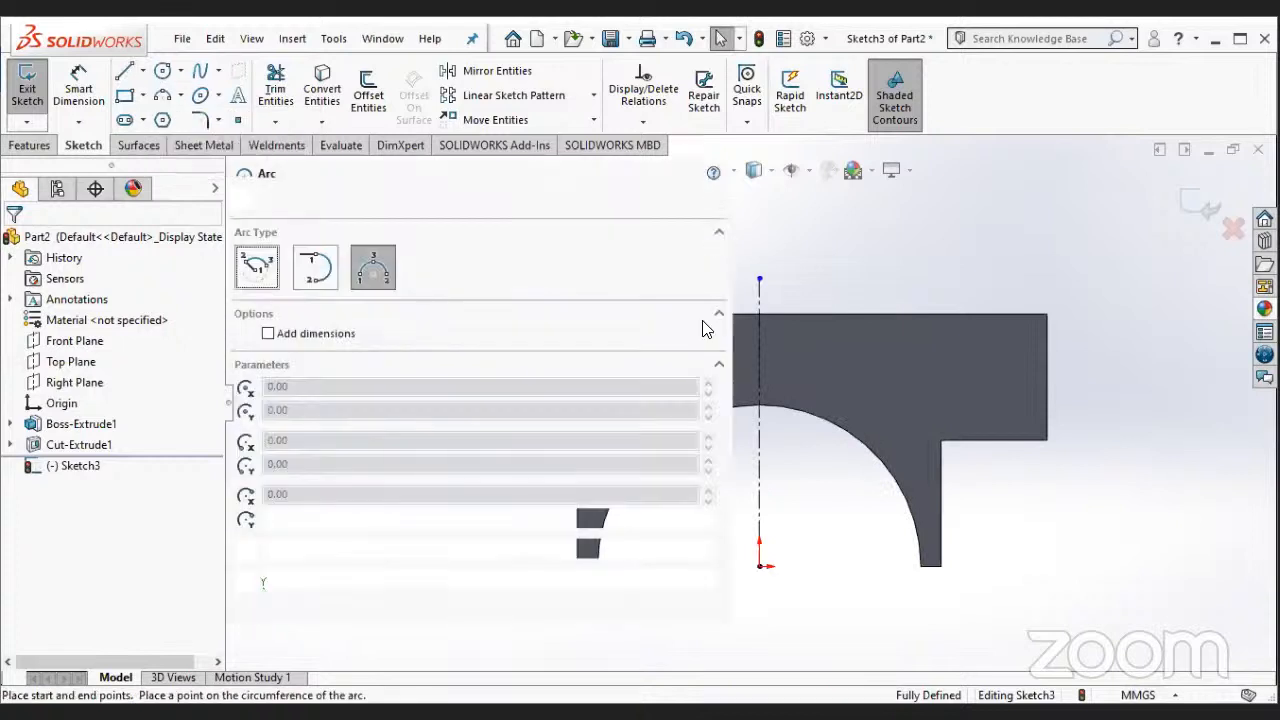
scroll(770, 360, "up", 3)
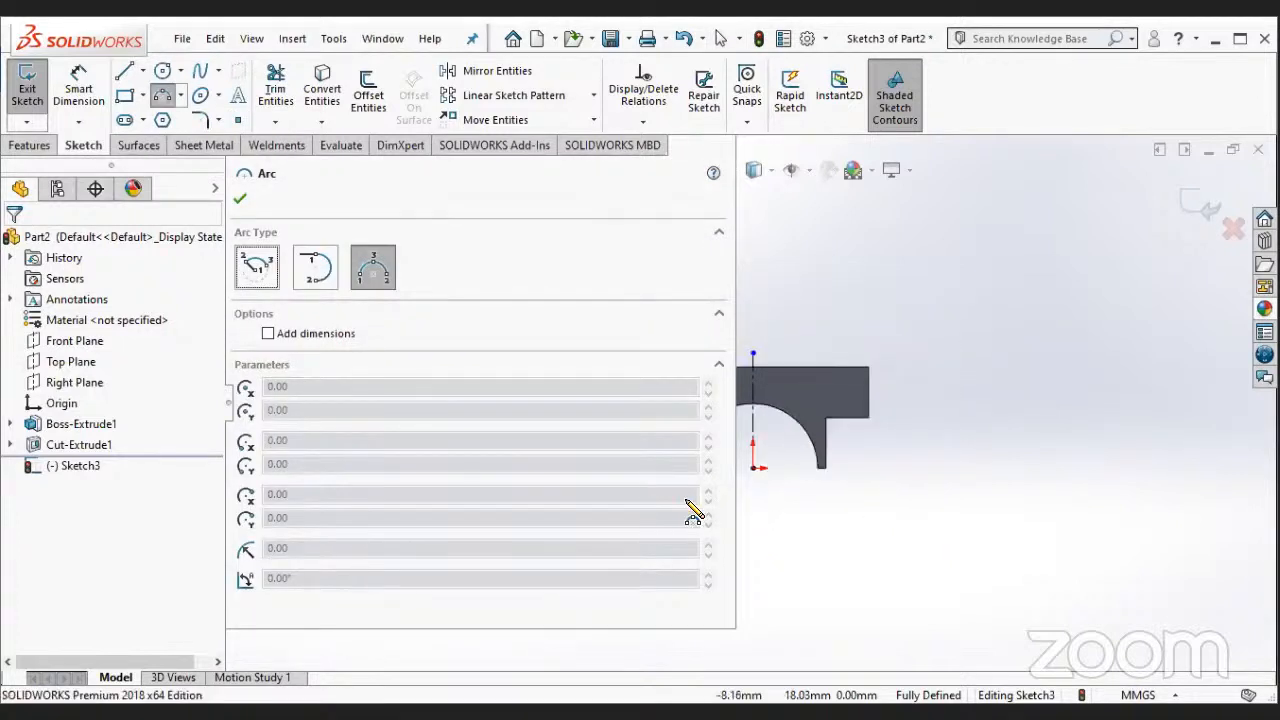
scroll(485, 655, "down", 2)
scroll(767, 272, "up", 2)
scroll(767, 272, "down", 2)
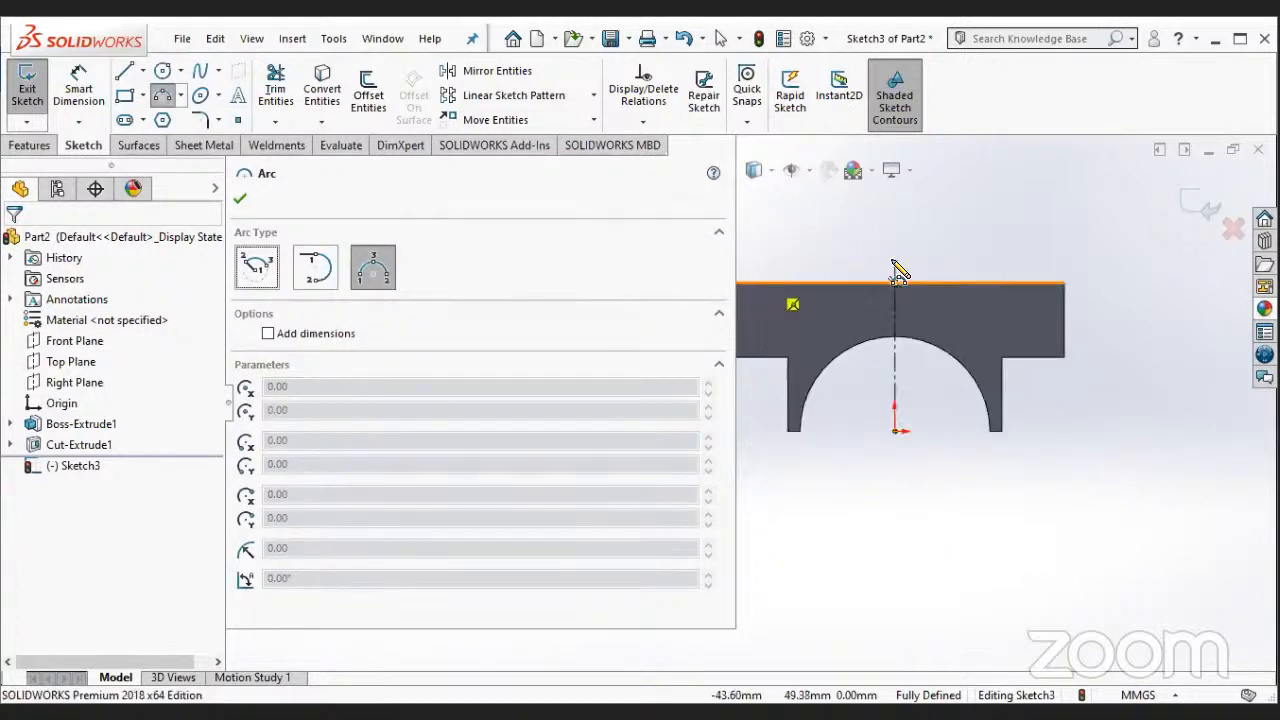
scroll(830, 287, "down", 1)
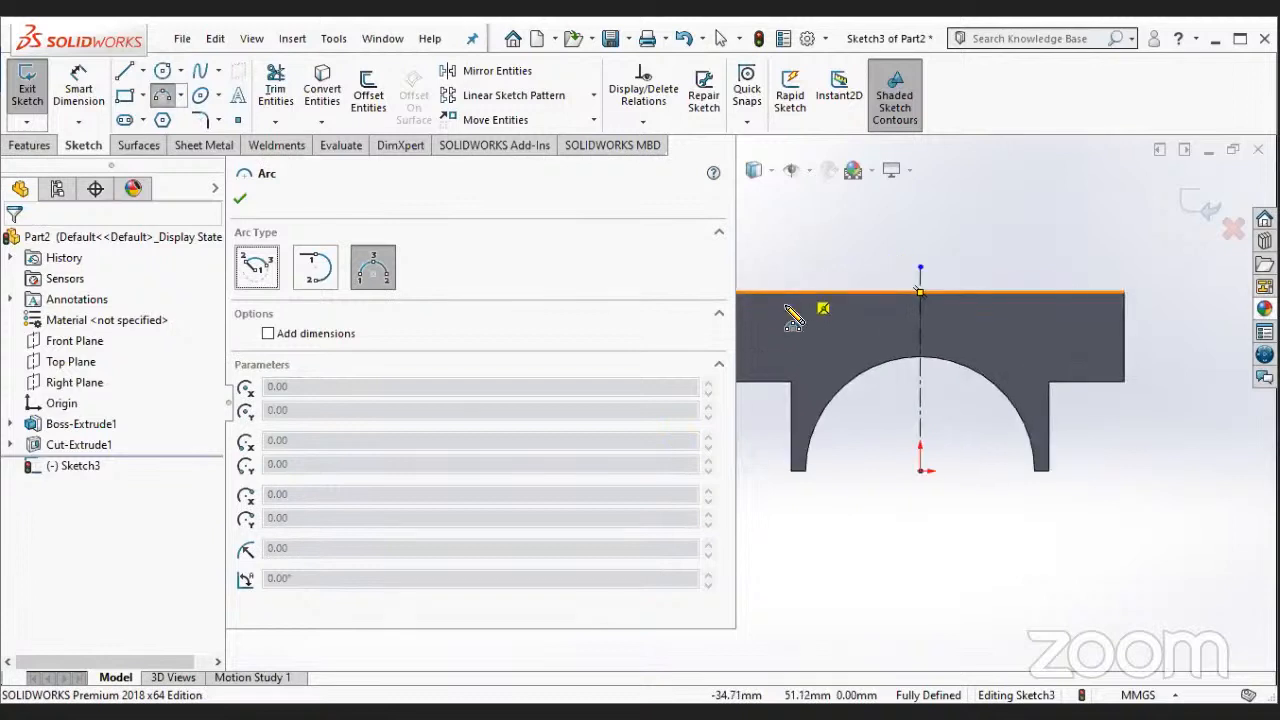
left_click(791, 382)
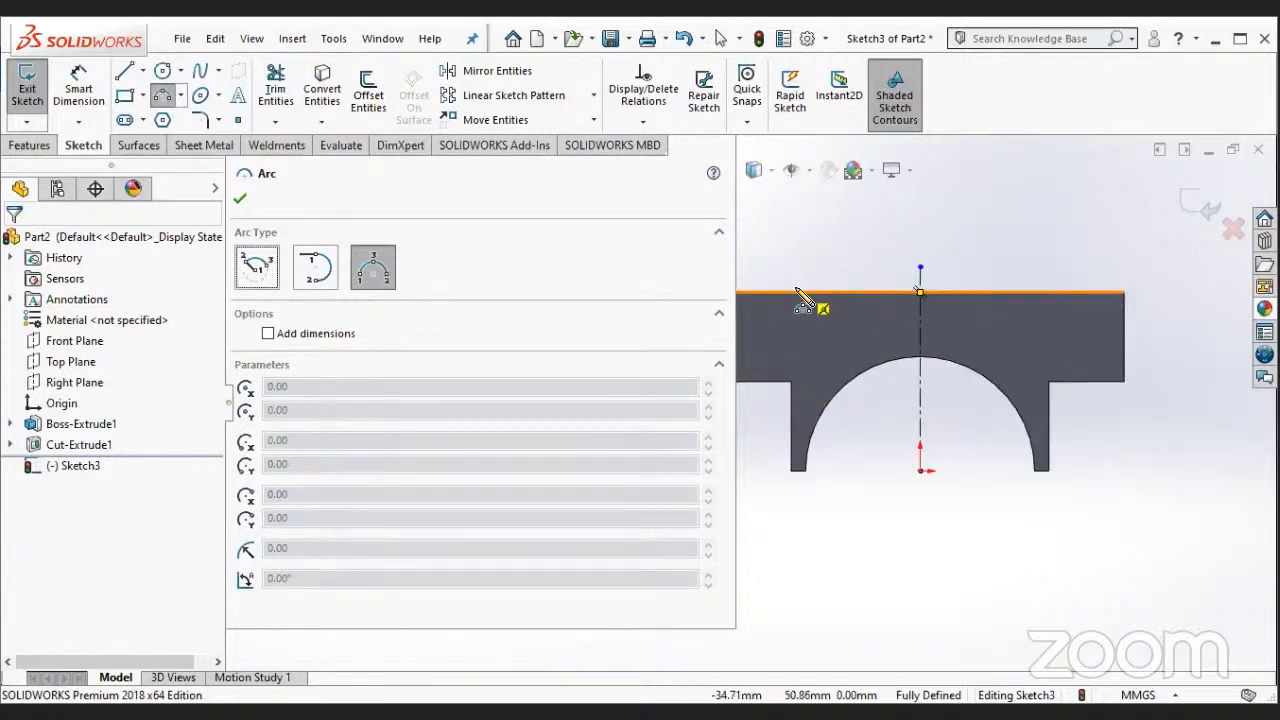
left_click(791, 381)
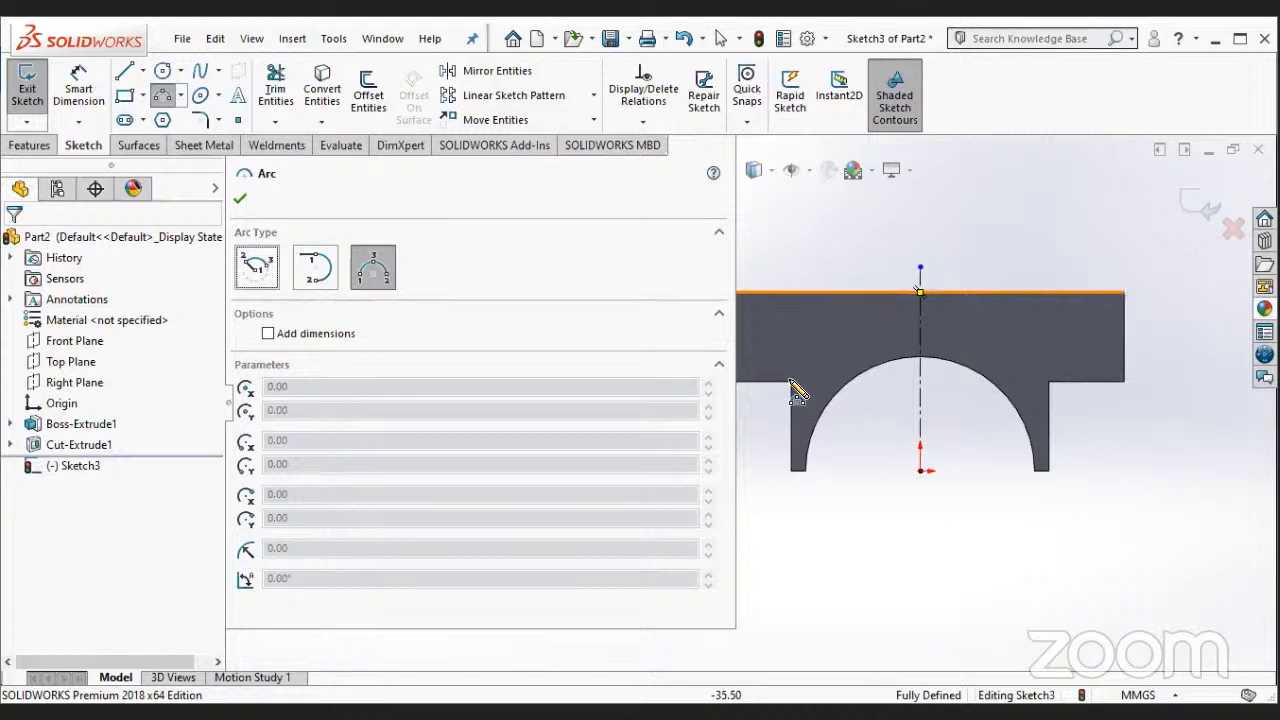
left_click(791, 292)
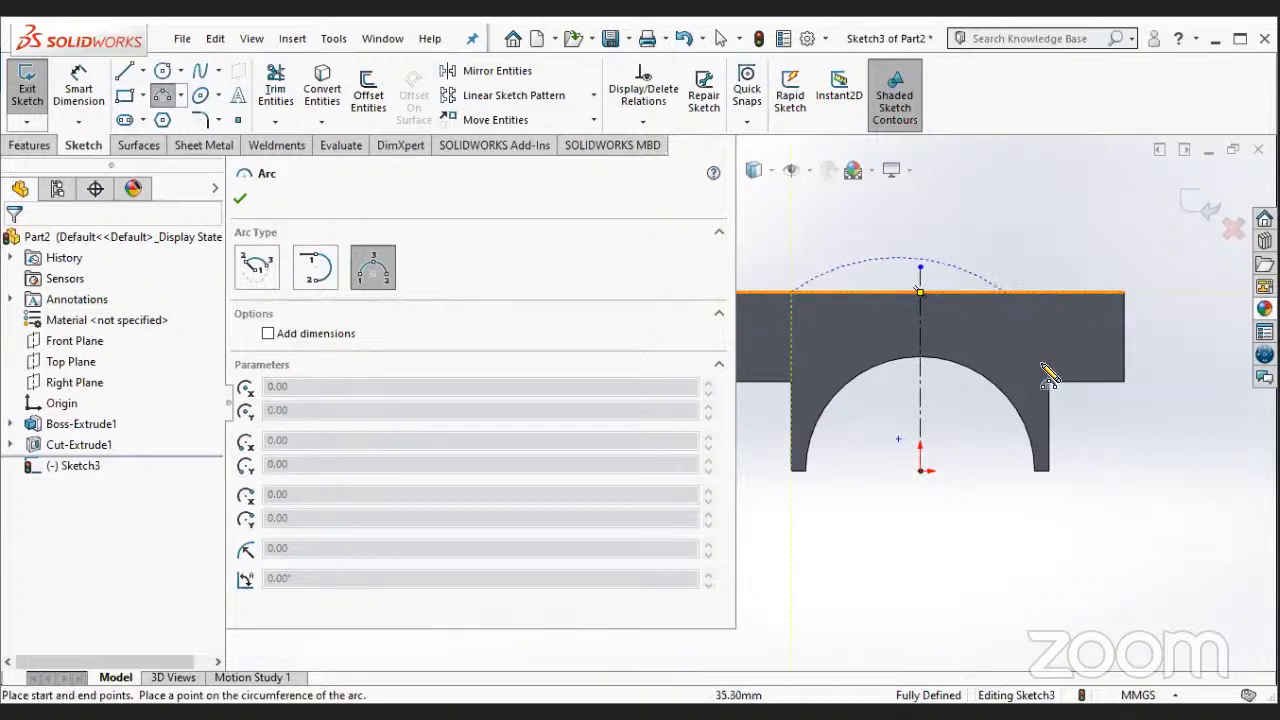
left_click(1042, 293)
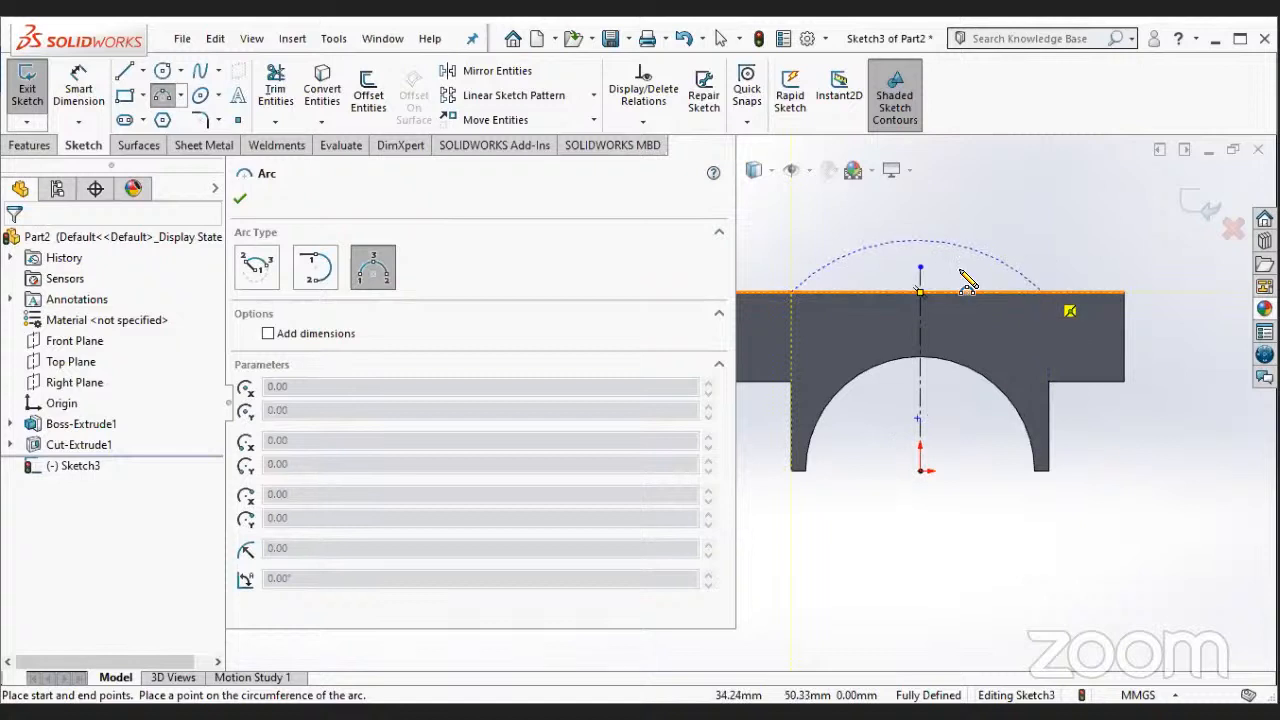
key("Escape")
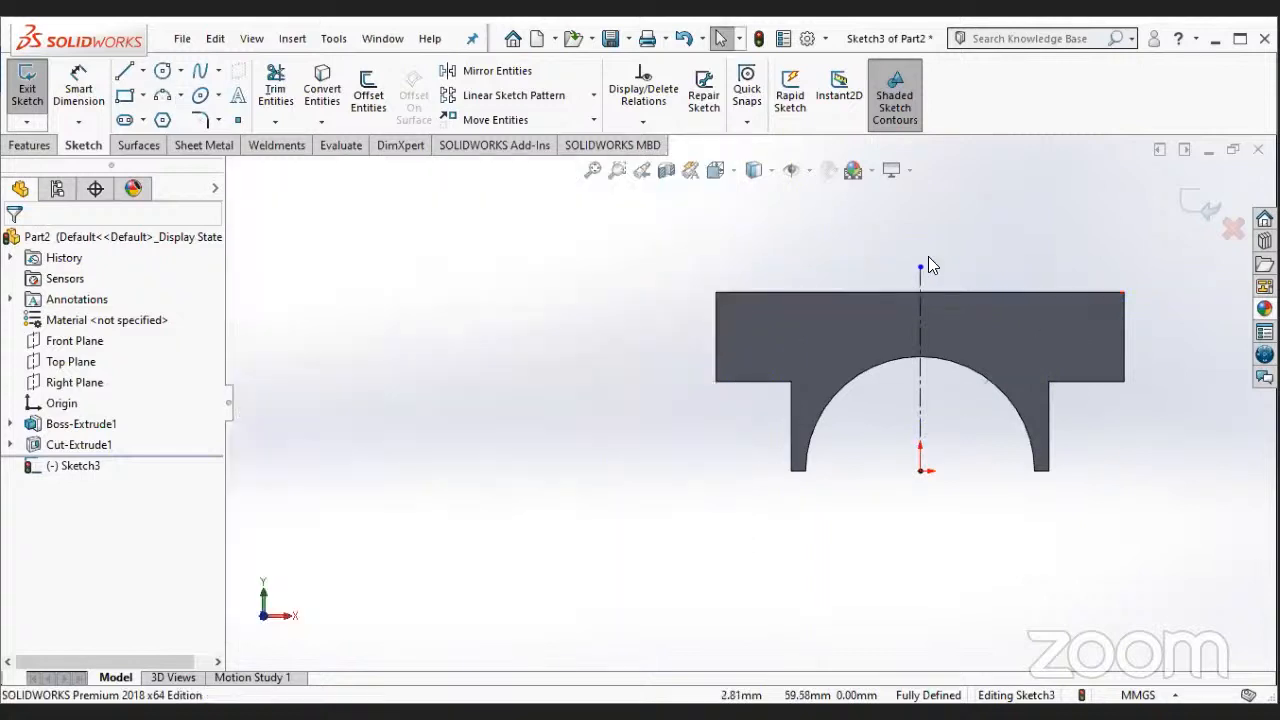
- Draw a three-point arc of about 70 mm radius bulging above the upper edge, its ends on that edge in line with the legs' outer sides
left_click(163, 95)
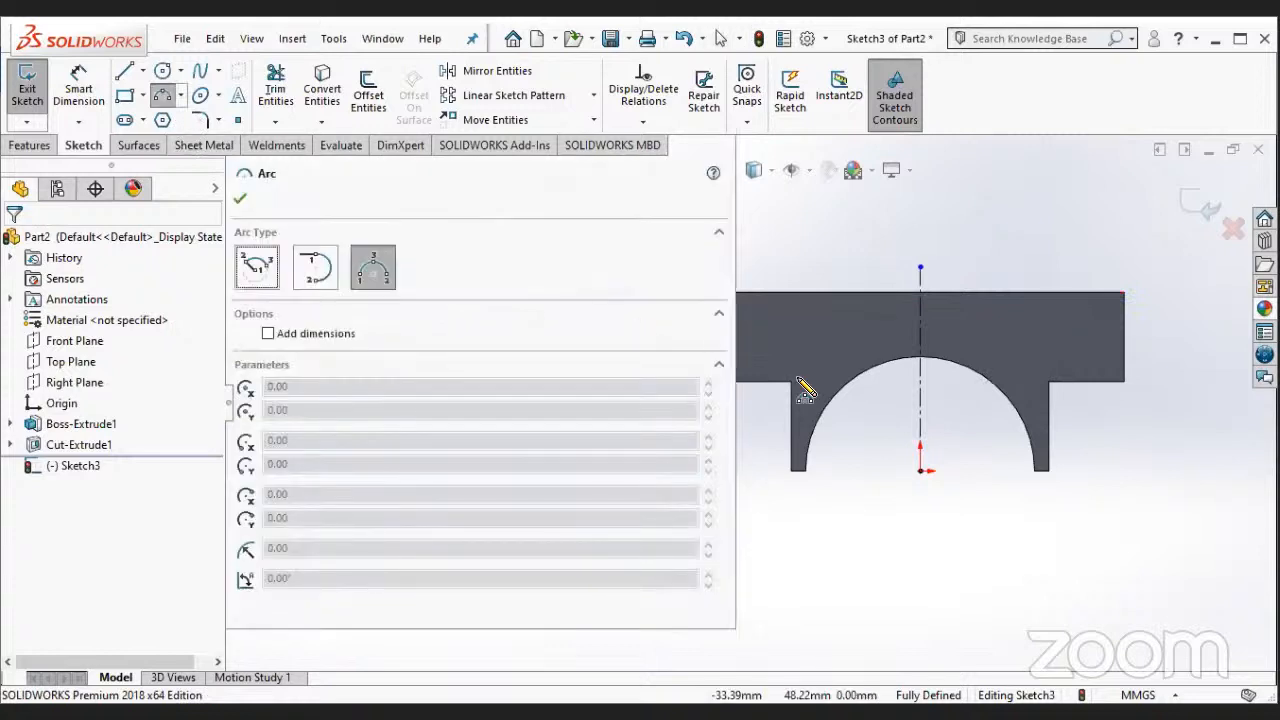
left_click(792, 292)
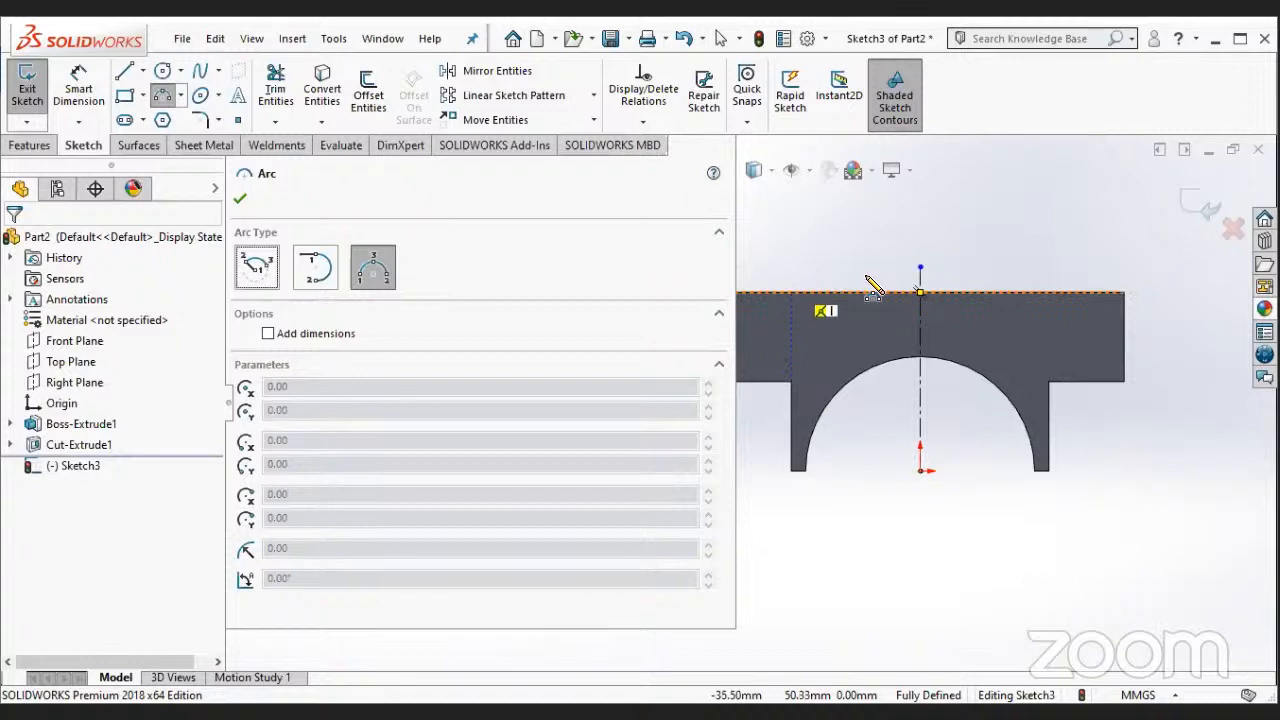
left_click(1048, 380)
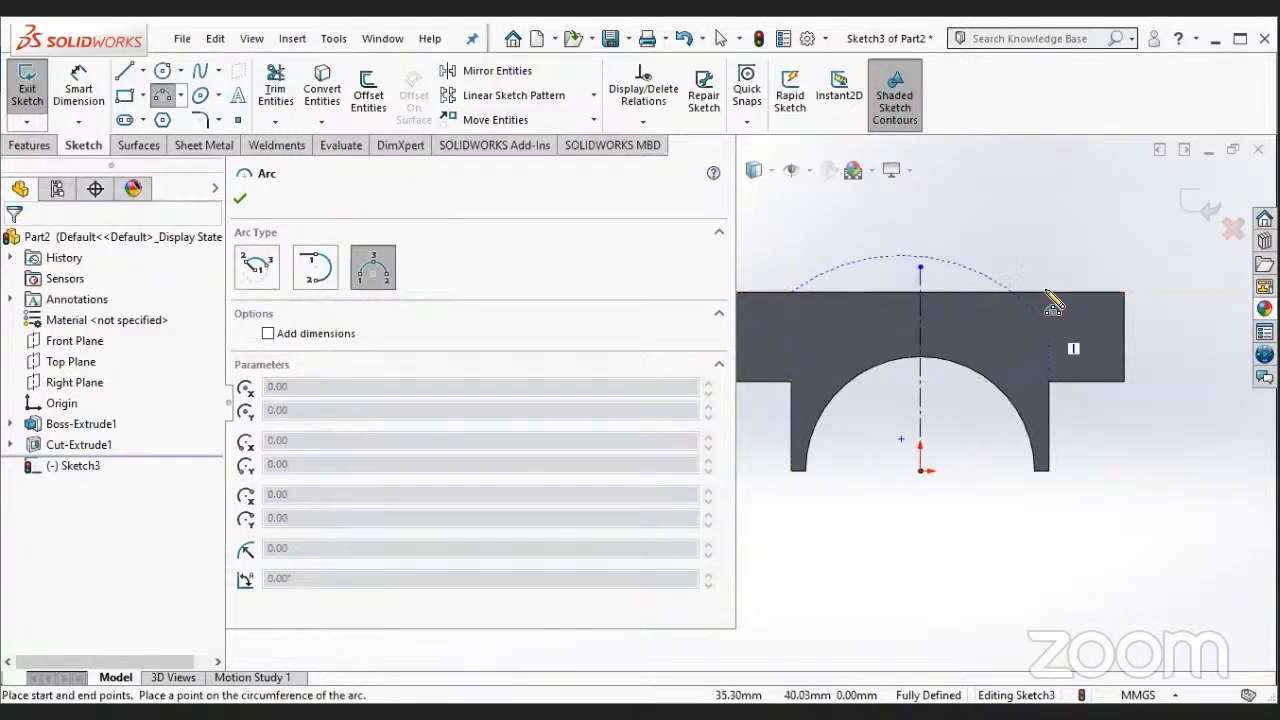
left_click(957, 266)
key("Escape")
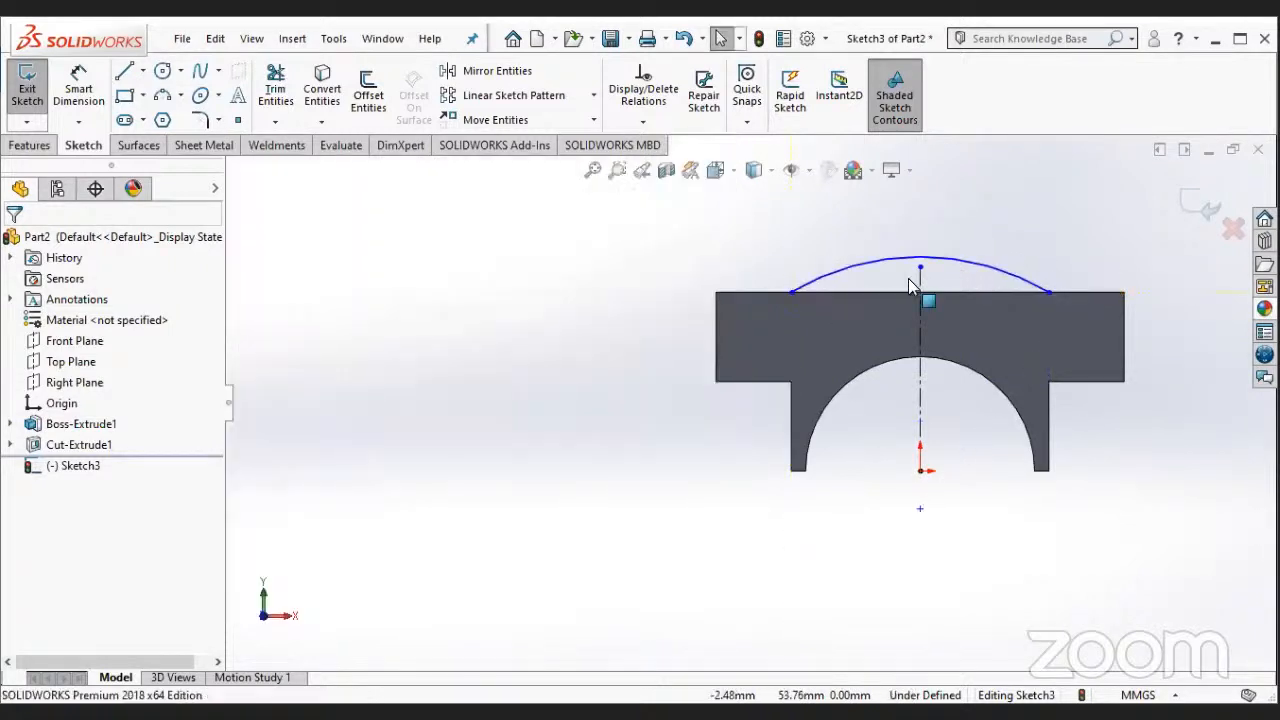
- Dimension the three-point arc above the block and set its radius to 70 mm
left_click(62, 80)
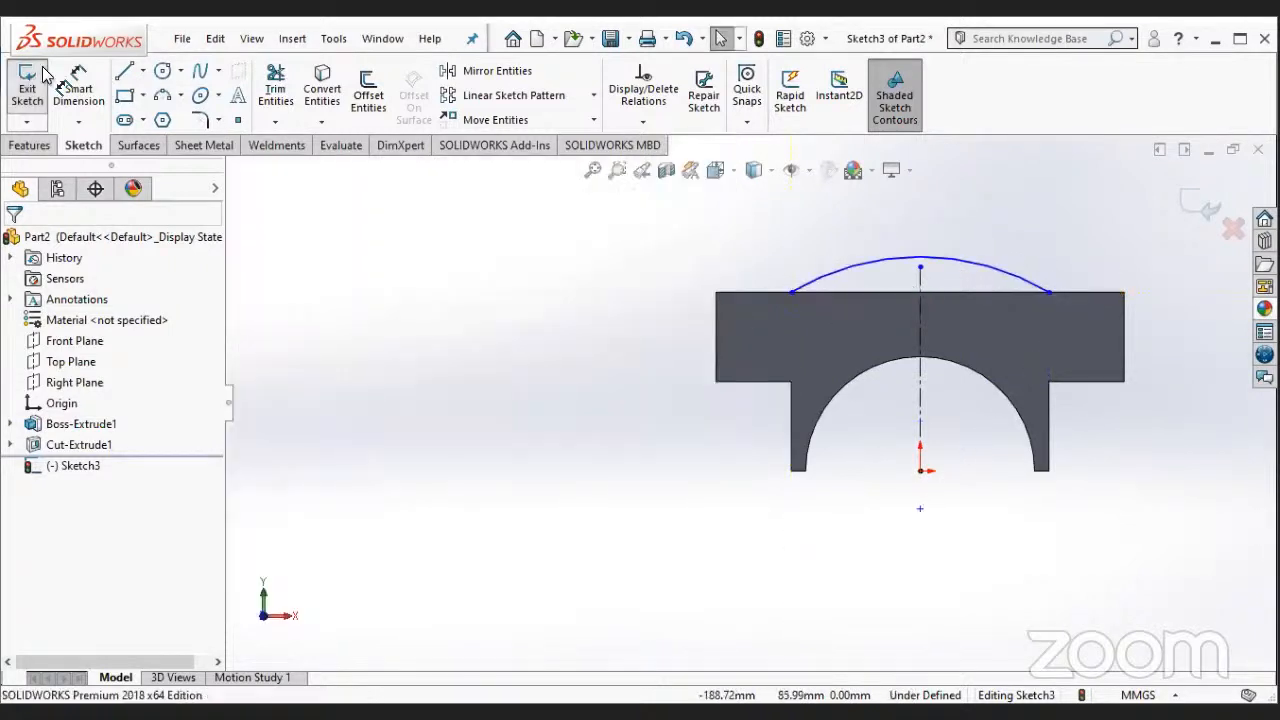
left_click(978, 268)
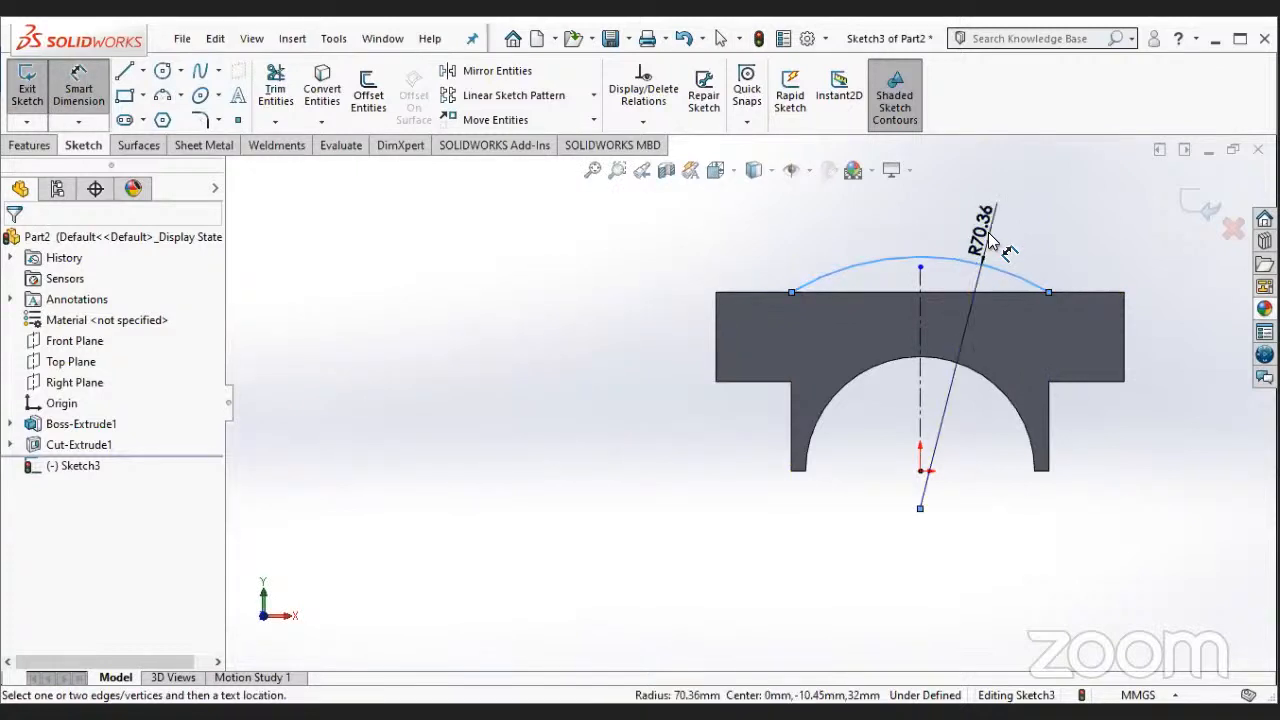
left_click(988, 234)
type("70")
key("Return")
key("Escape")
scroll(898, 294, "down", 3)
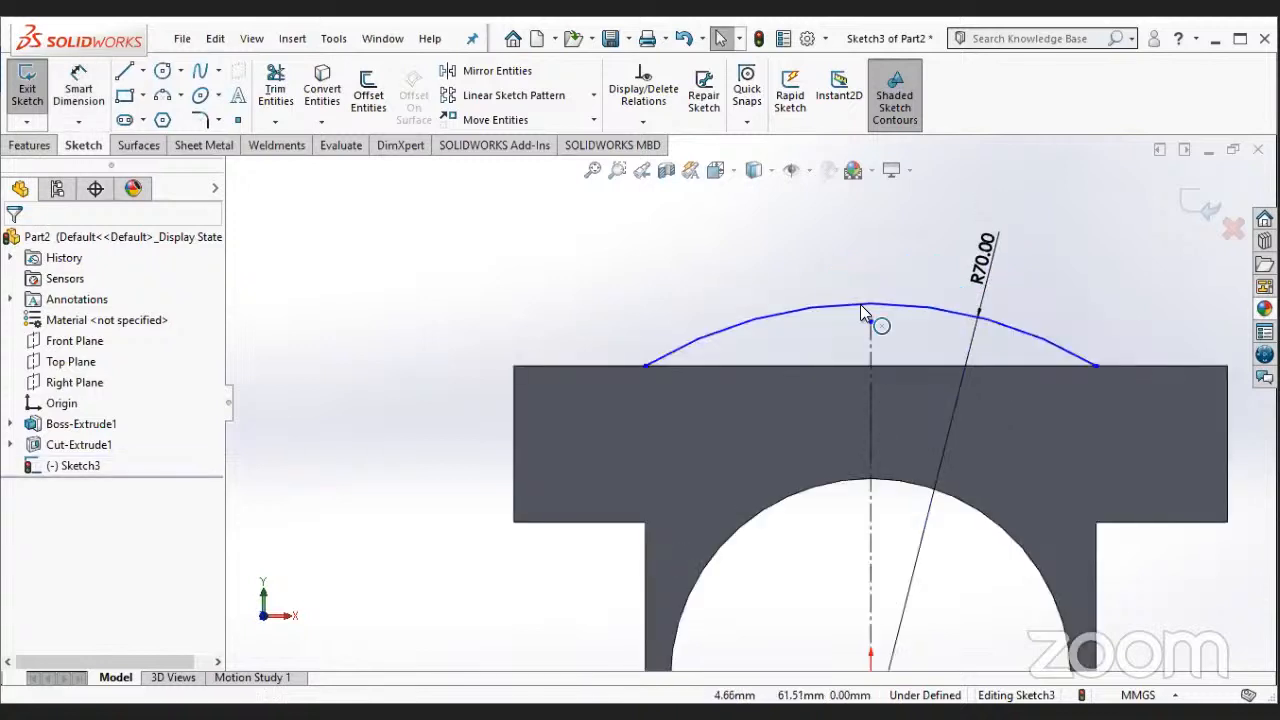
- Add a vertical relation between the arc's midpoint and the origin
left_click(874, 334)
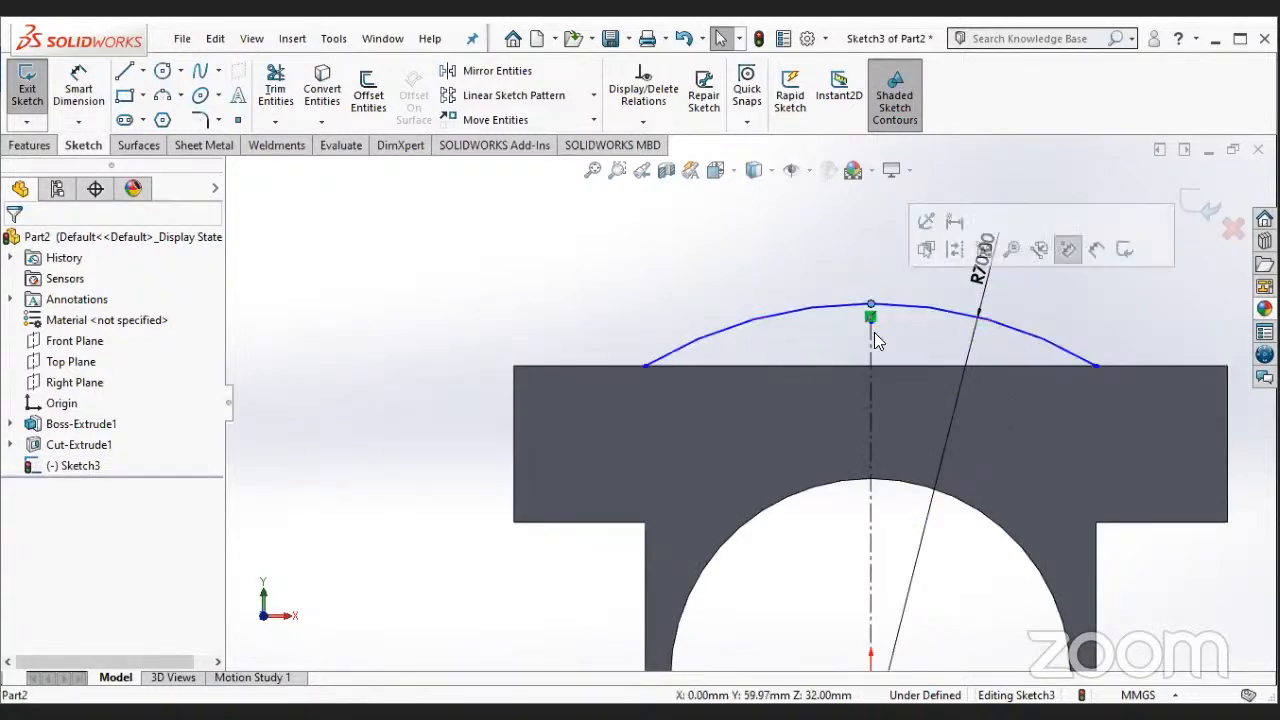
scroll(874, 332, "up", 3)
scroll(814, 530, "up", 1)
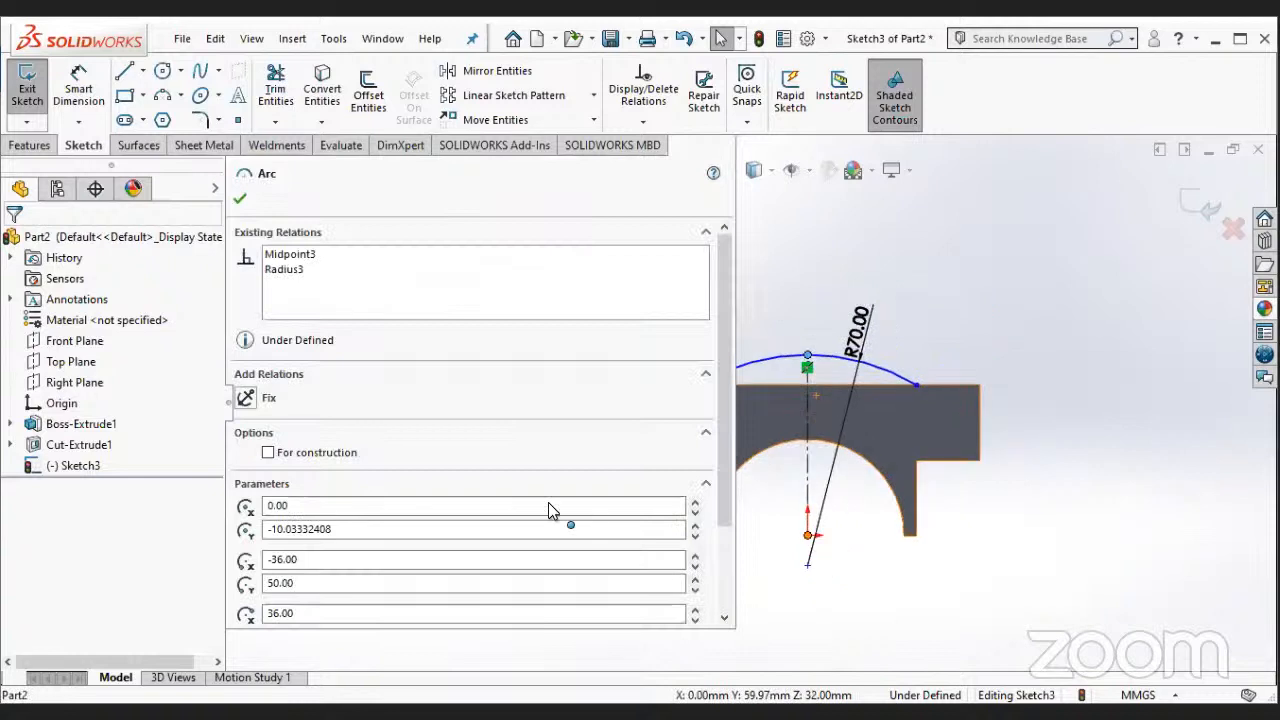
left_click(246, 527)
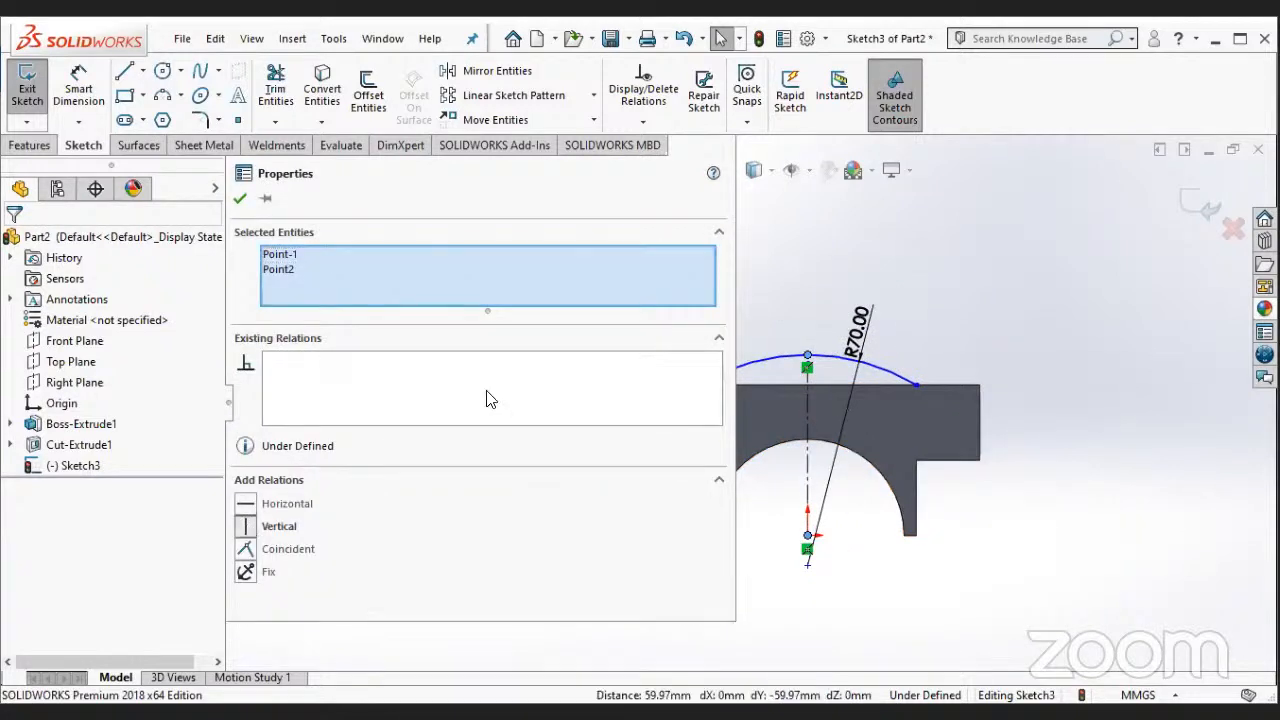
left_click(237, 203)
- Close the arc profile with a 72 mm horizontal line joining the arc's two endpoints along the block's upper edge
scroll(688, 372, "down", 3)
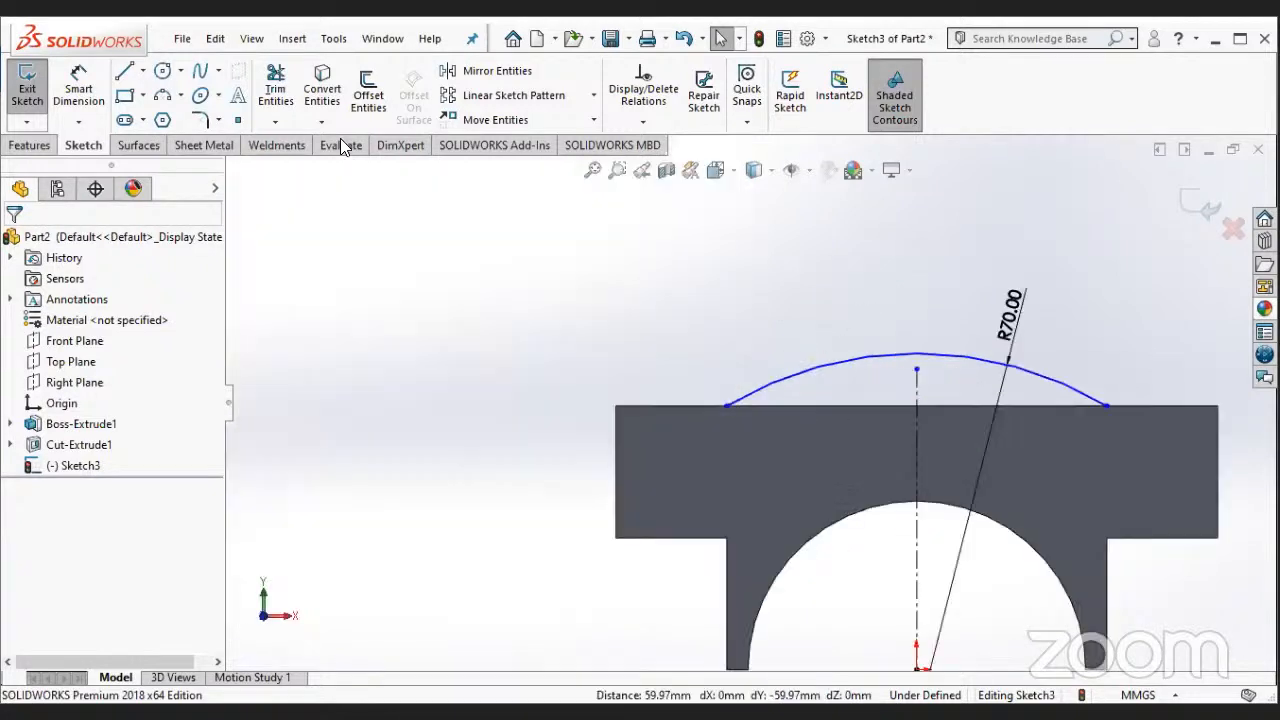
left_click(126, 70)
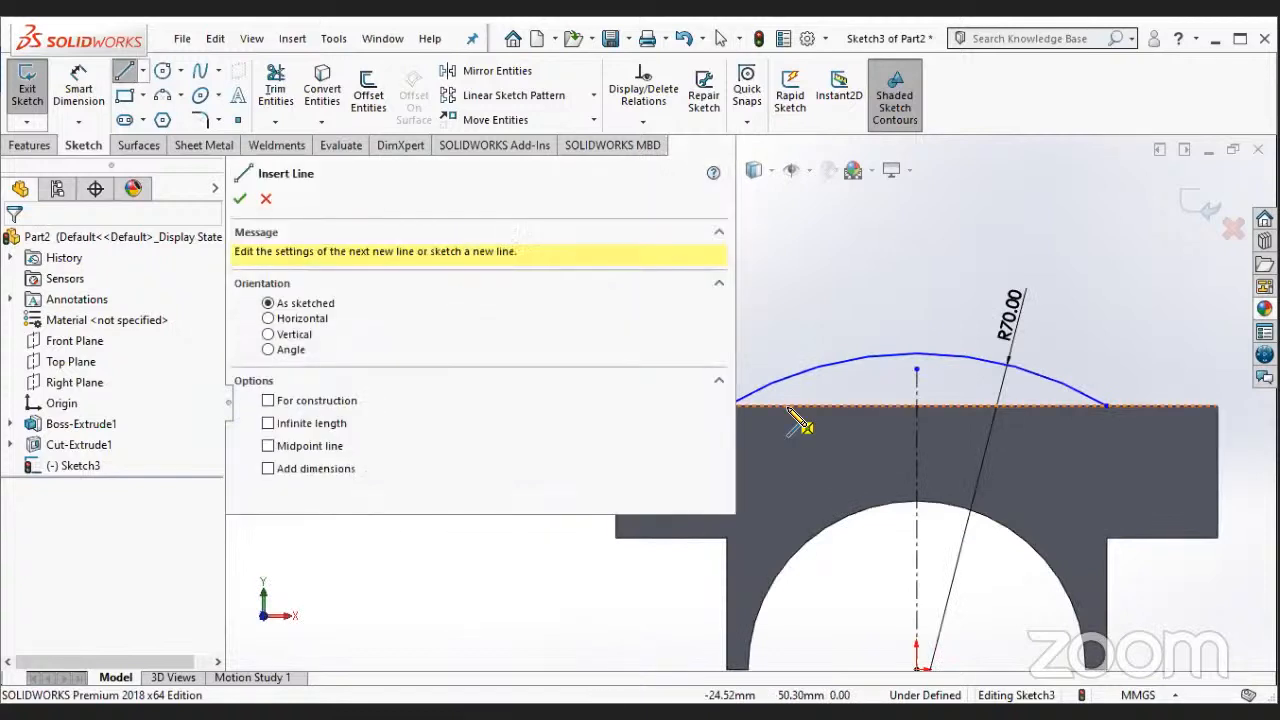
scroll(790, 420, "up", 2)
scroll(614, 557, "down", 1)
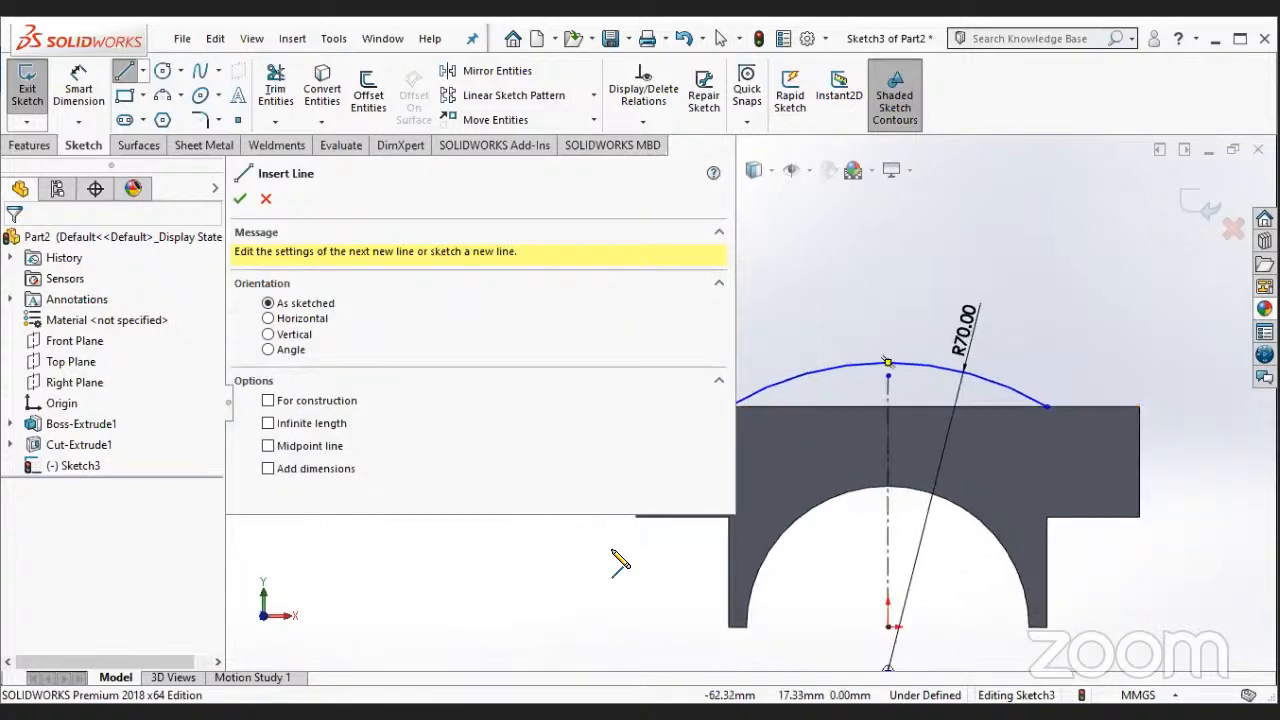
scroll(614, 557, "down", 1)
left_click(760, 370)
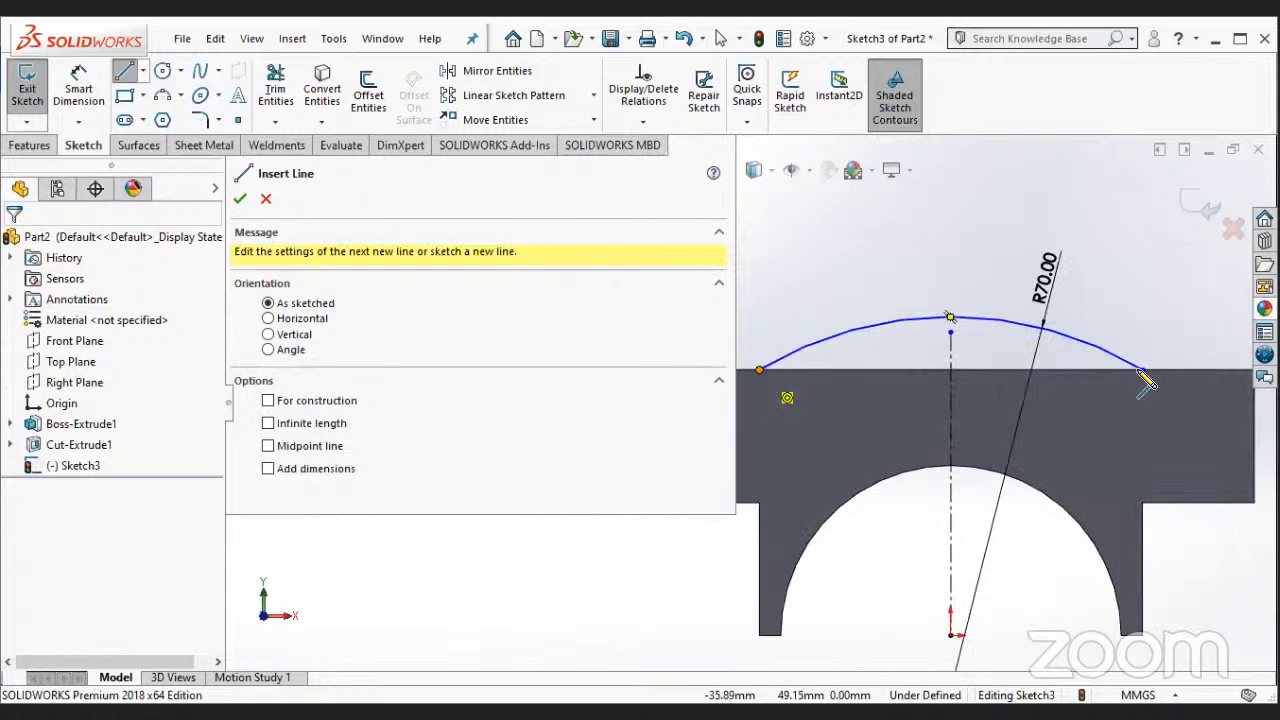
left_click(1141, 370)
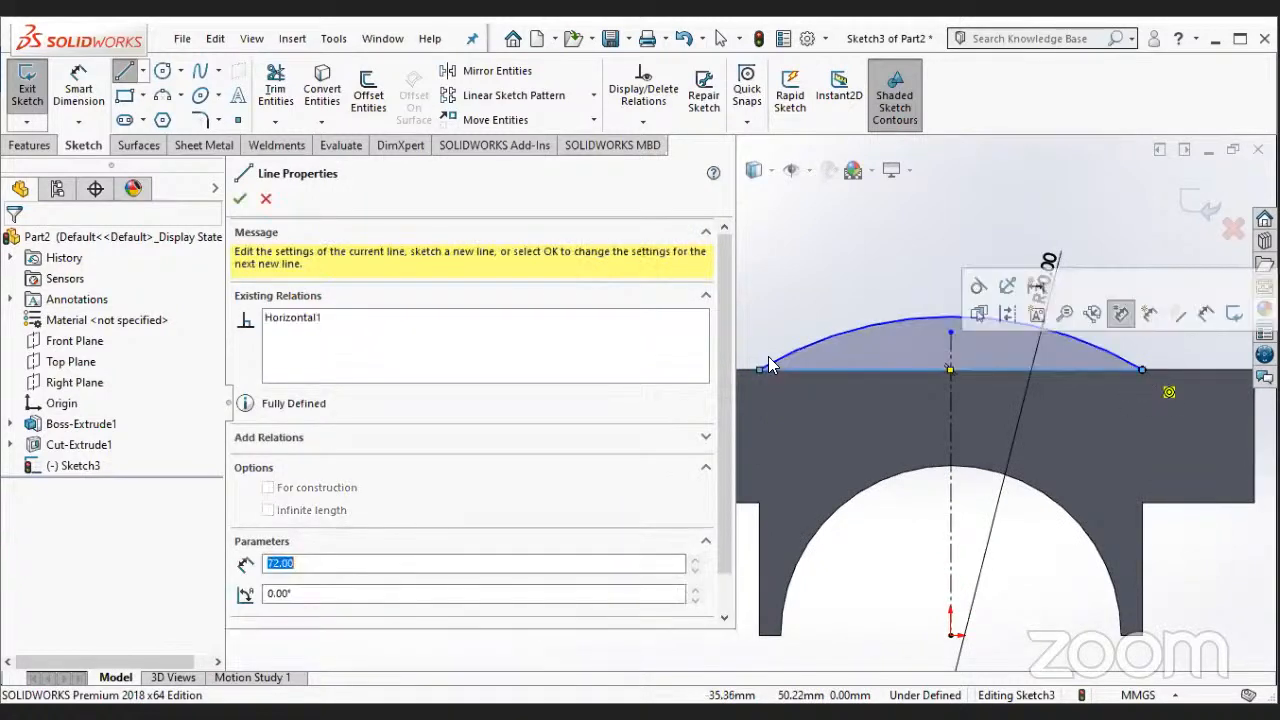
key("Escape")
- Extrude the closed arc segment as a Blind 64 mm boss in the reversed direction across the block, merged with the body
left_click(29, 145)
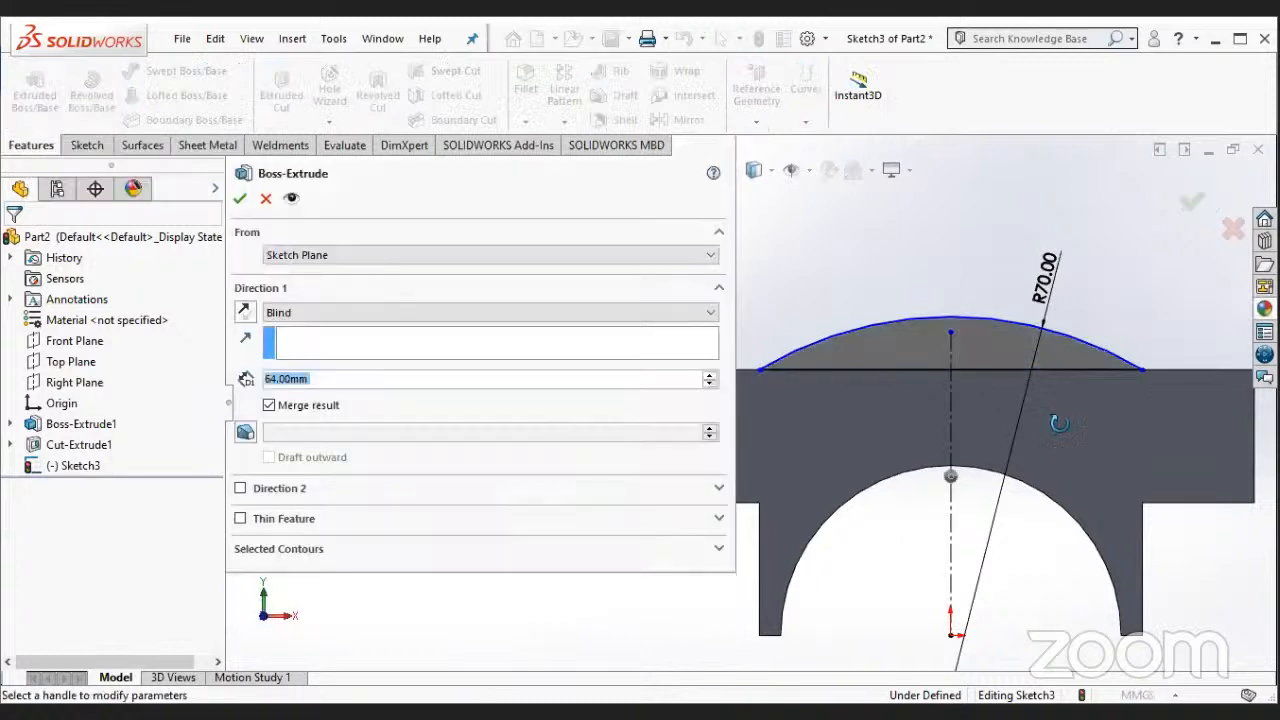
left_click(242, 306)
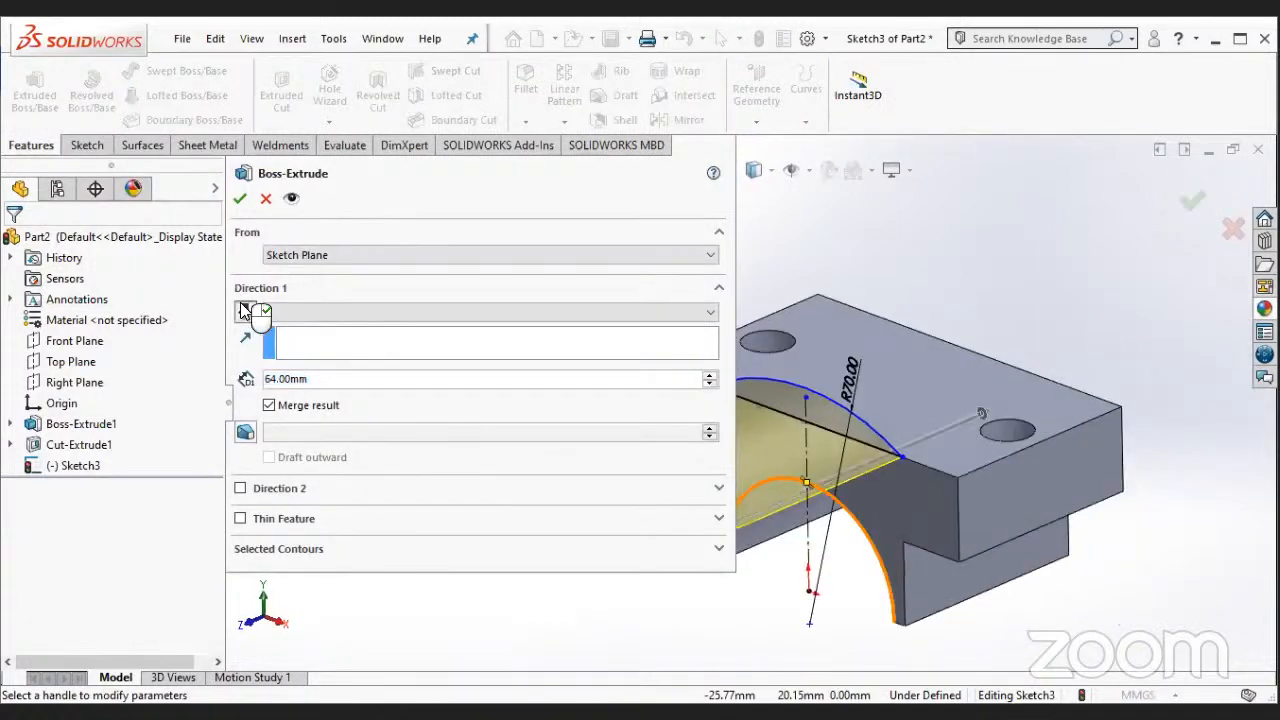
left_click(354, 310)
left_click(352, 355)
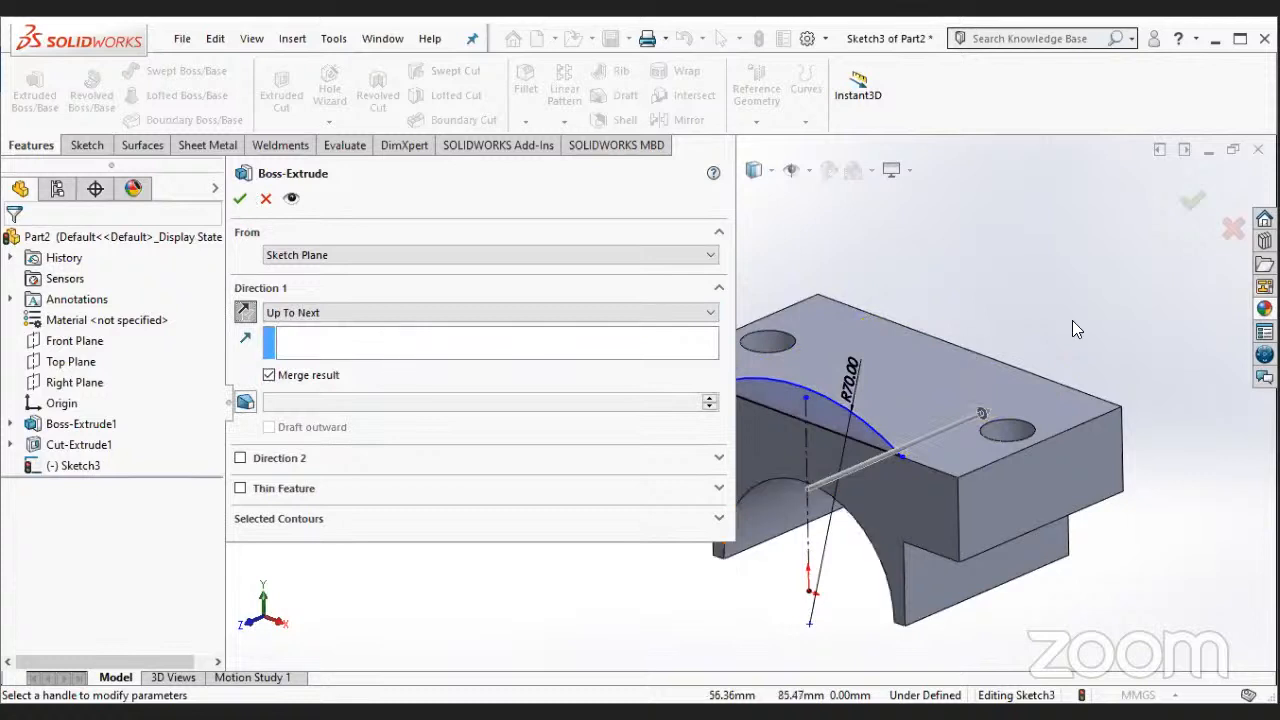
left_click(822, 404)
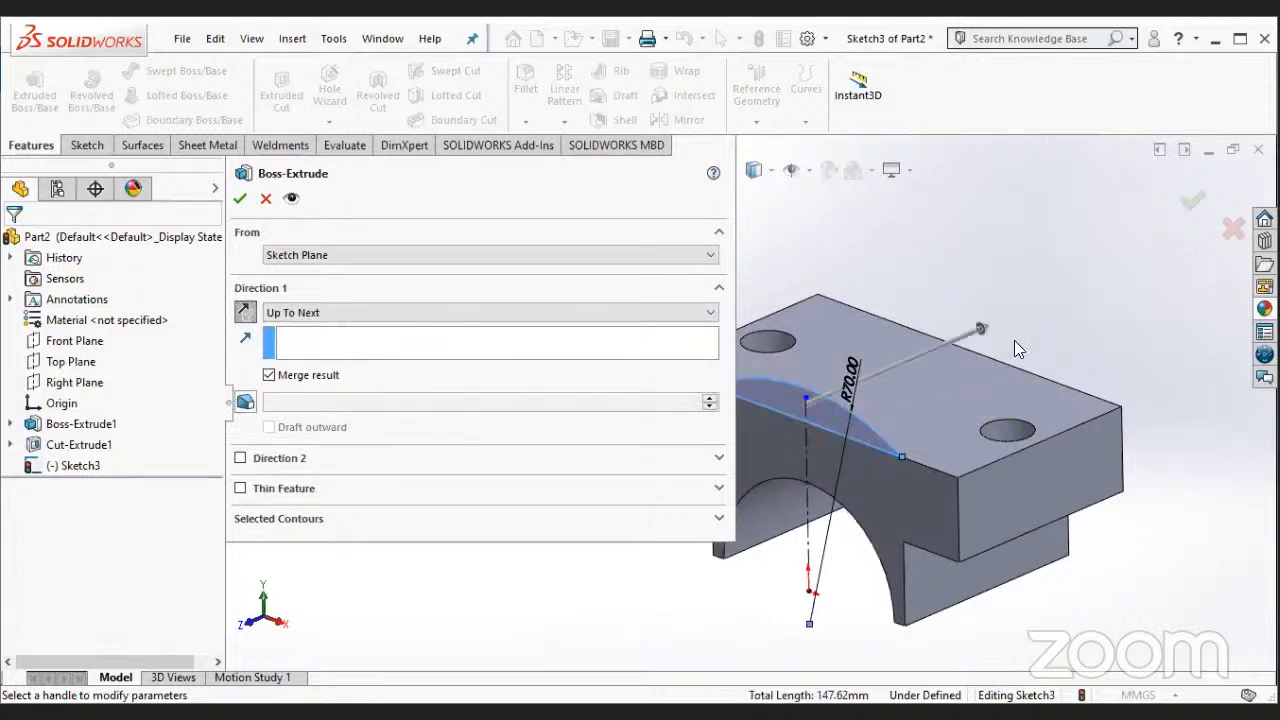
left_click(420, 314)
left_click(290, 330)
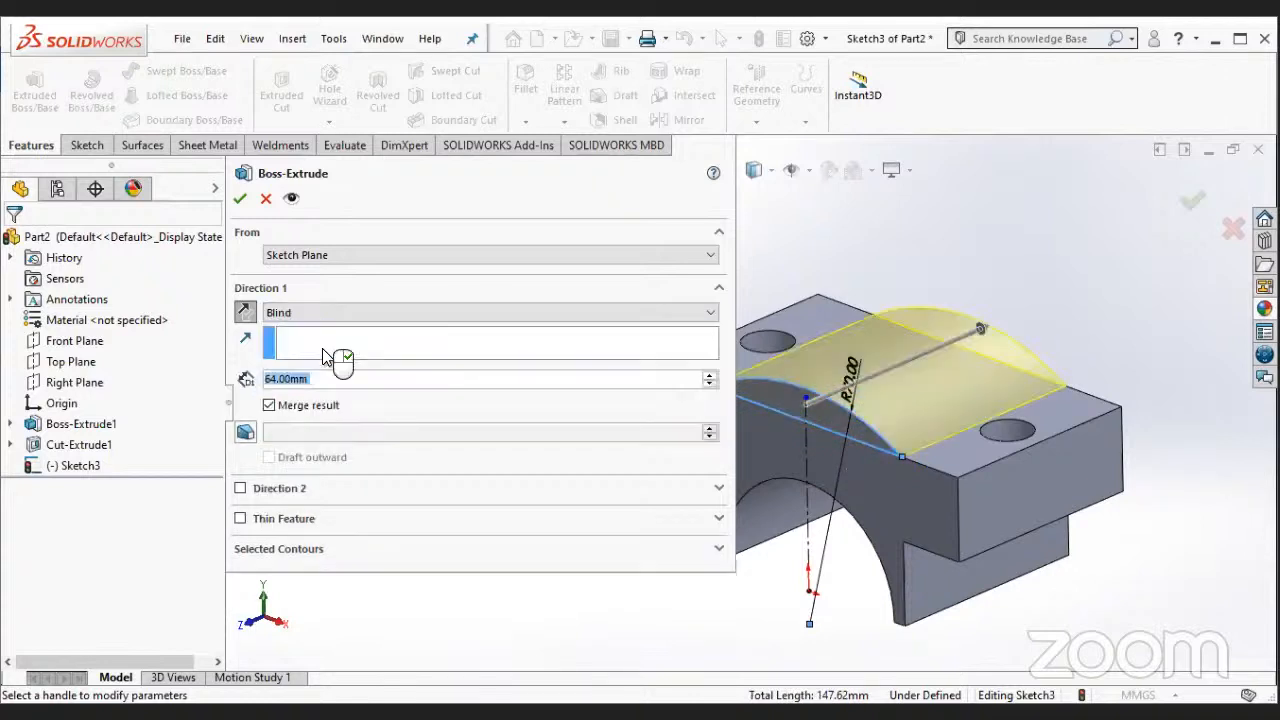
left_click(240, 198)
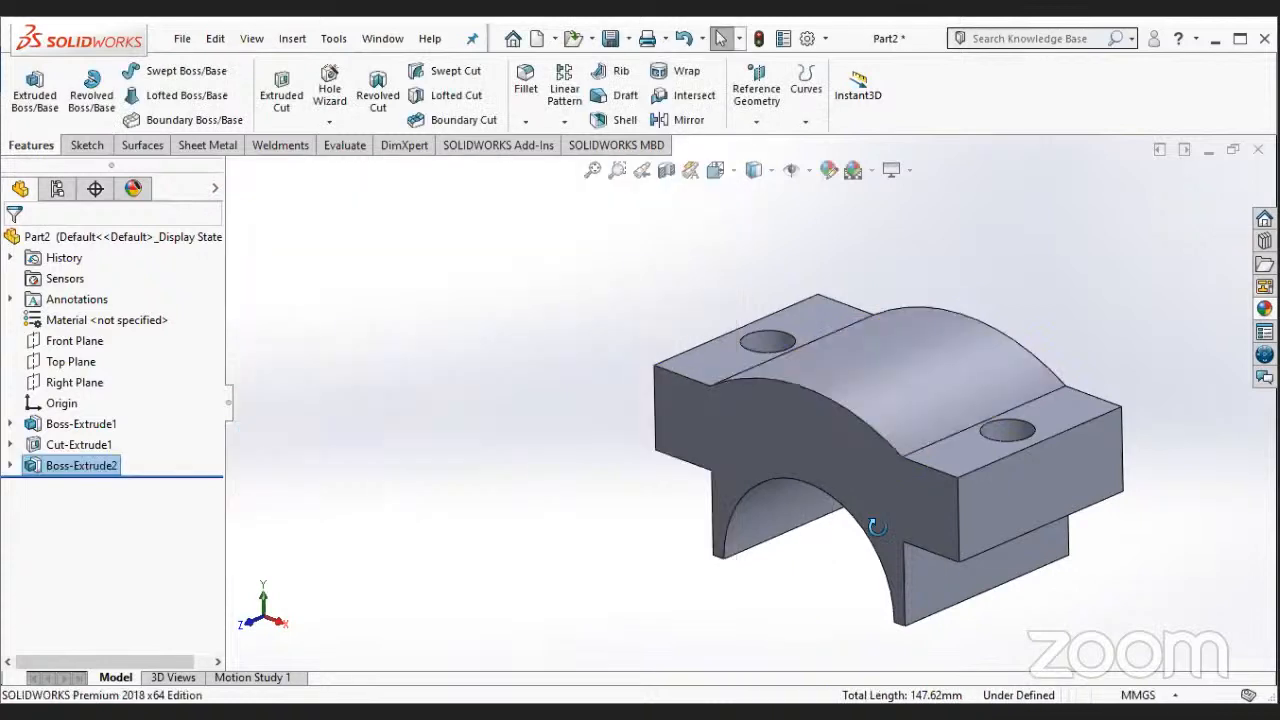
middle_click_drag(876, 526, 908, 519)
scroll(888, 534, "up", 2)
middle_click_drag(1008, 444, 1026, 532)
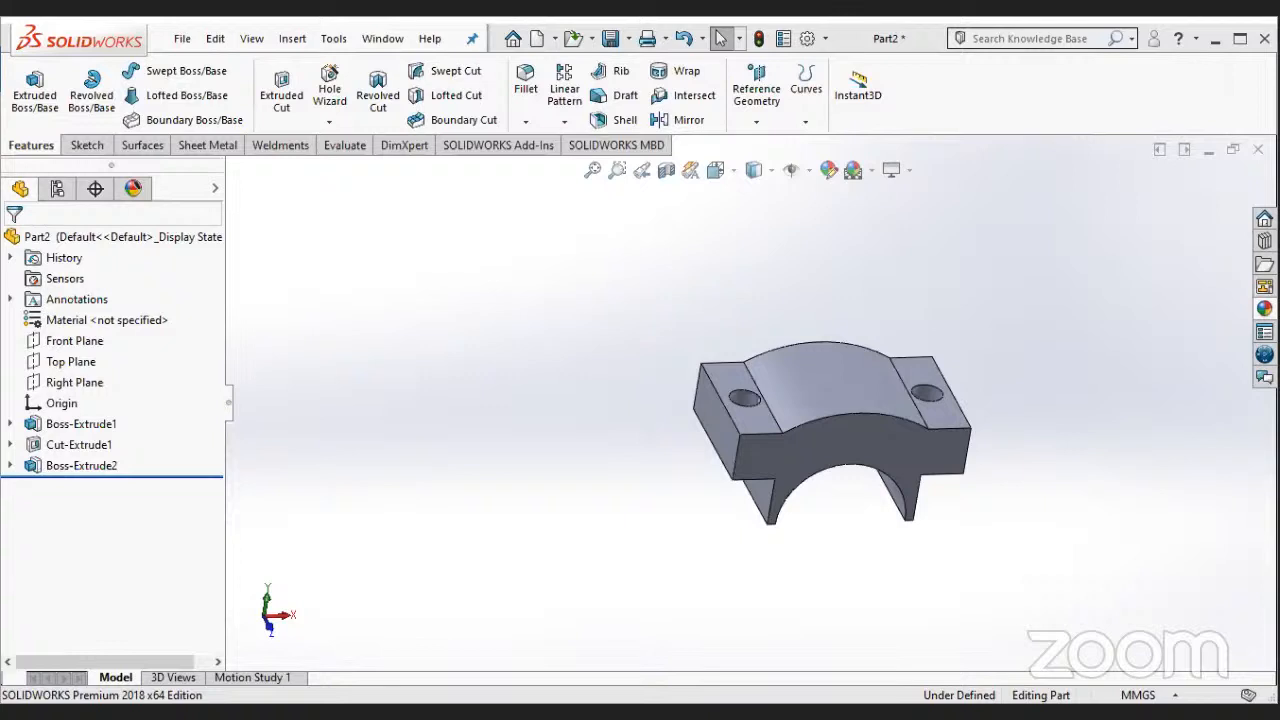
middle_click_drag(836, 514, 831, 517)
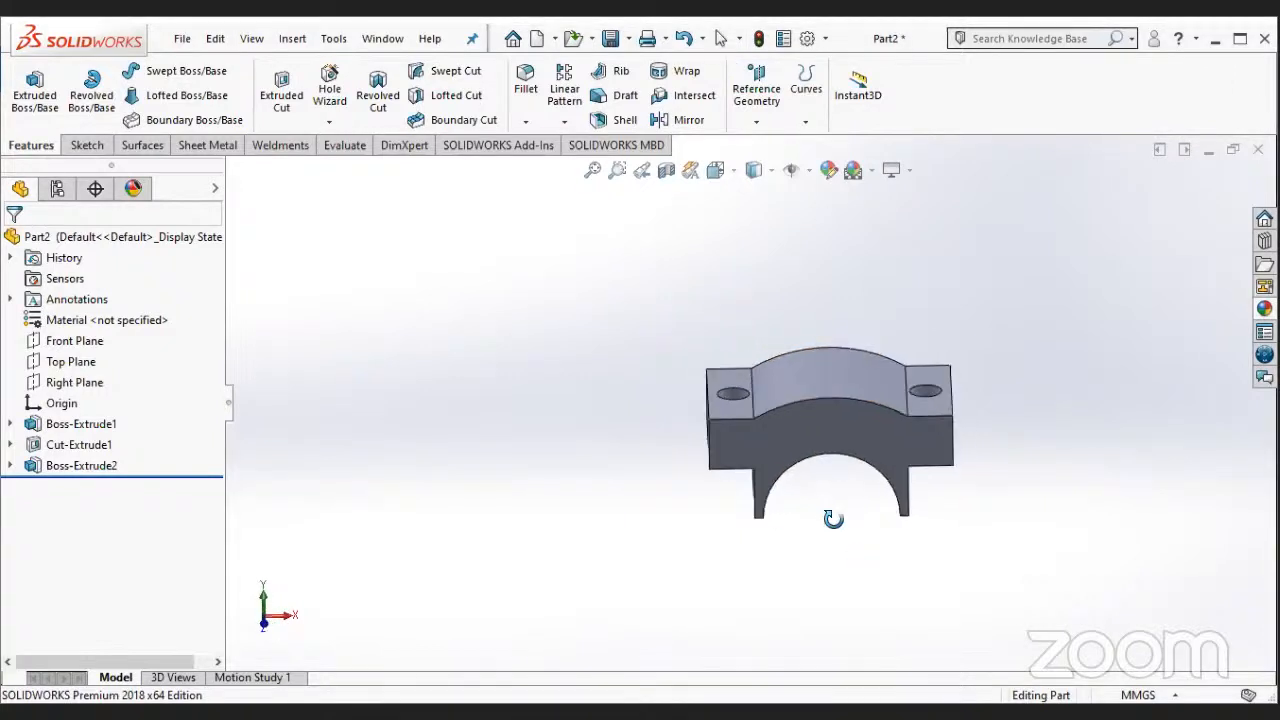
right_click(823, 370)
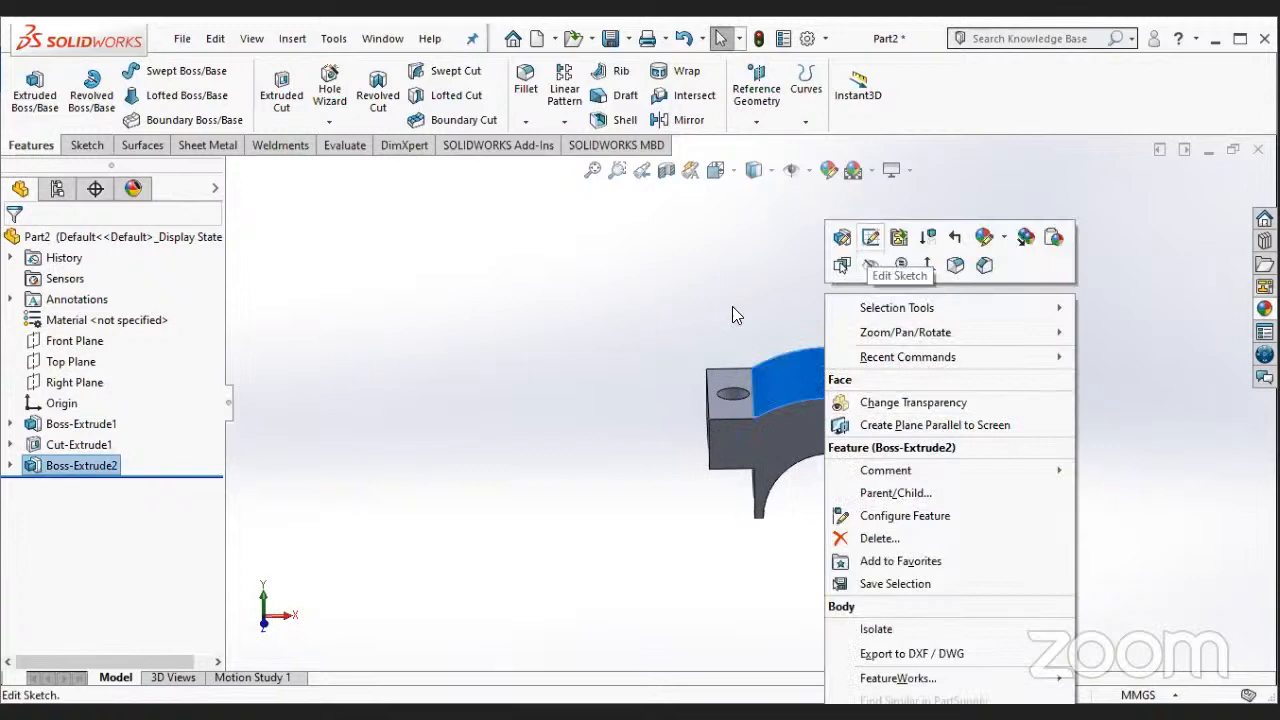
left_click(718, 379)
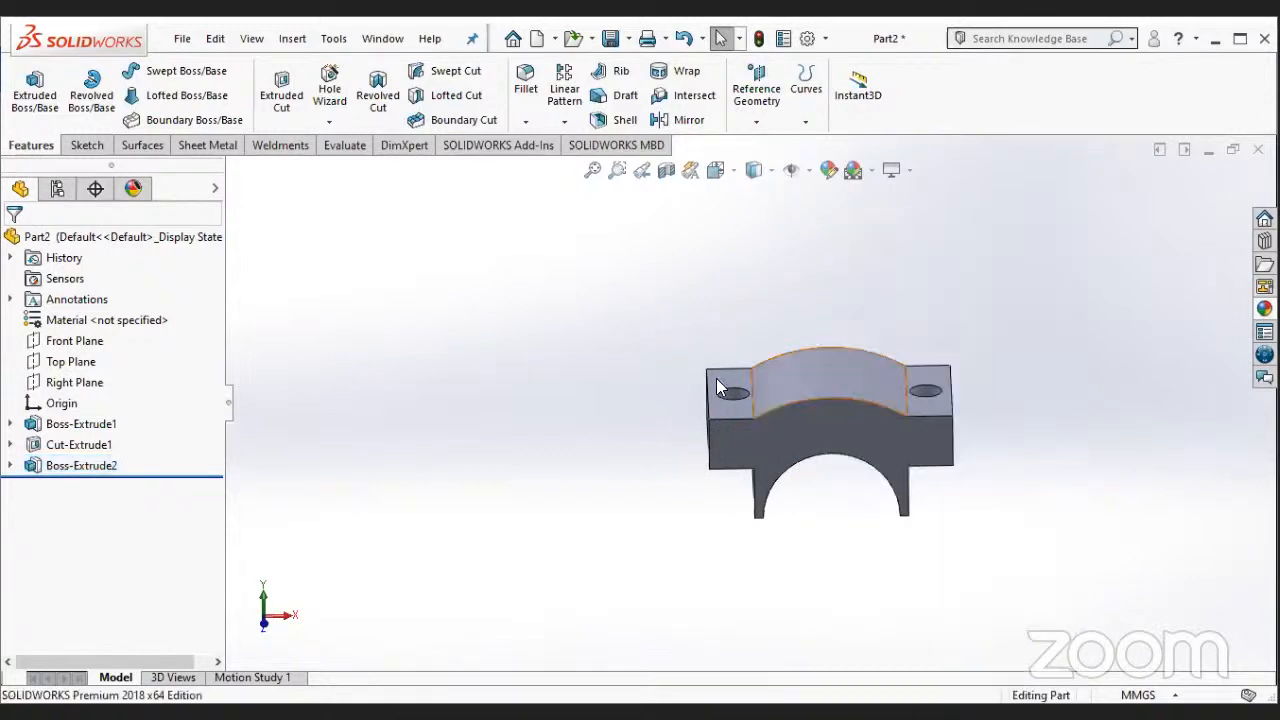
- Create a reference plane offset 60 mm upward from the Top Plane, level with the crown of the raised arc
left_click(88, 368)
middle_click_drag(431, 541, 430, 460)
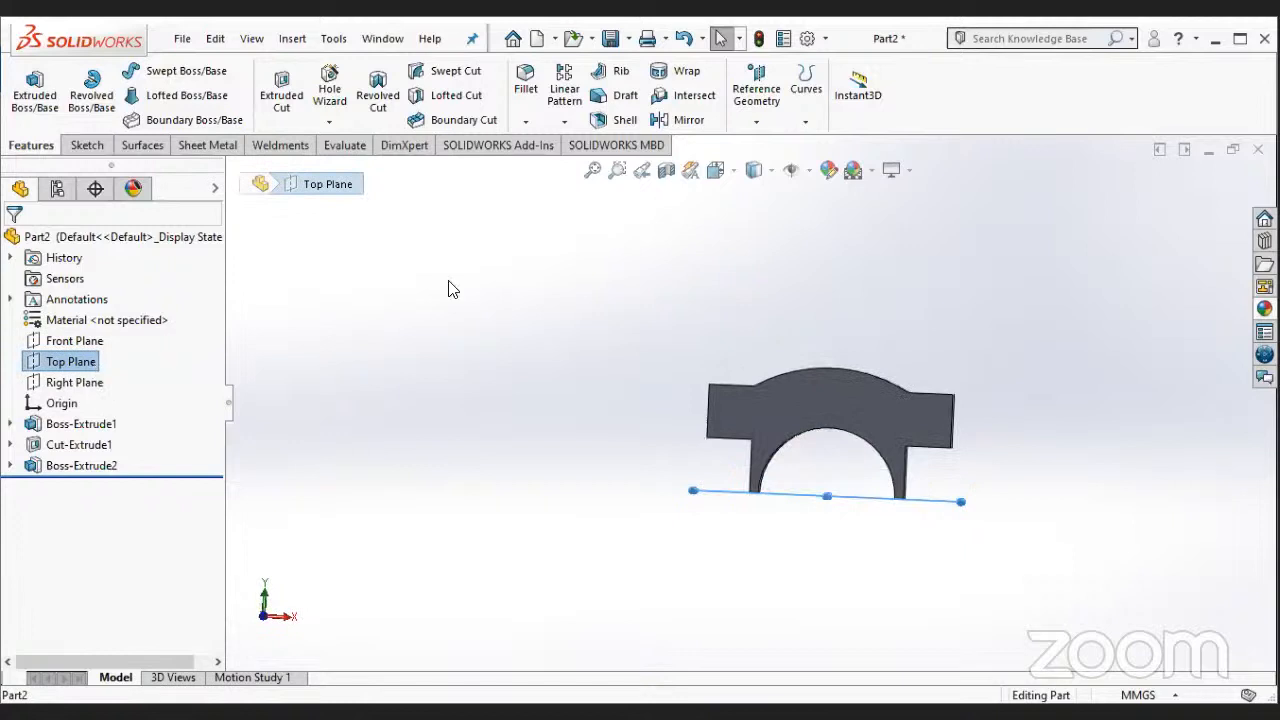
right_click(92, 364)
left_click(753, 123)
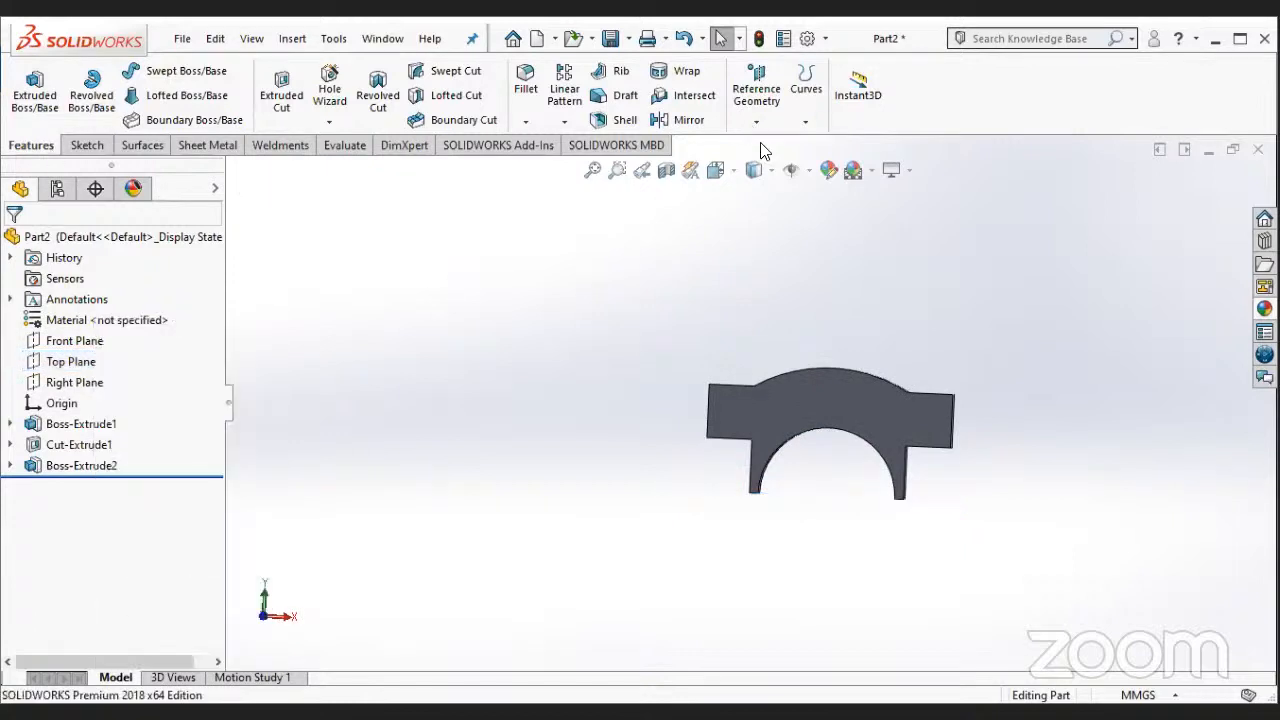
left_click(757, 122)
left_click(93, 364)
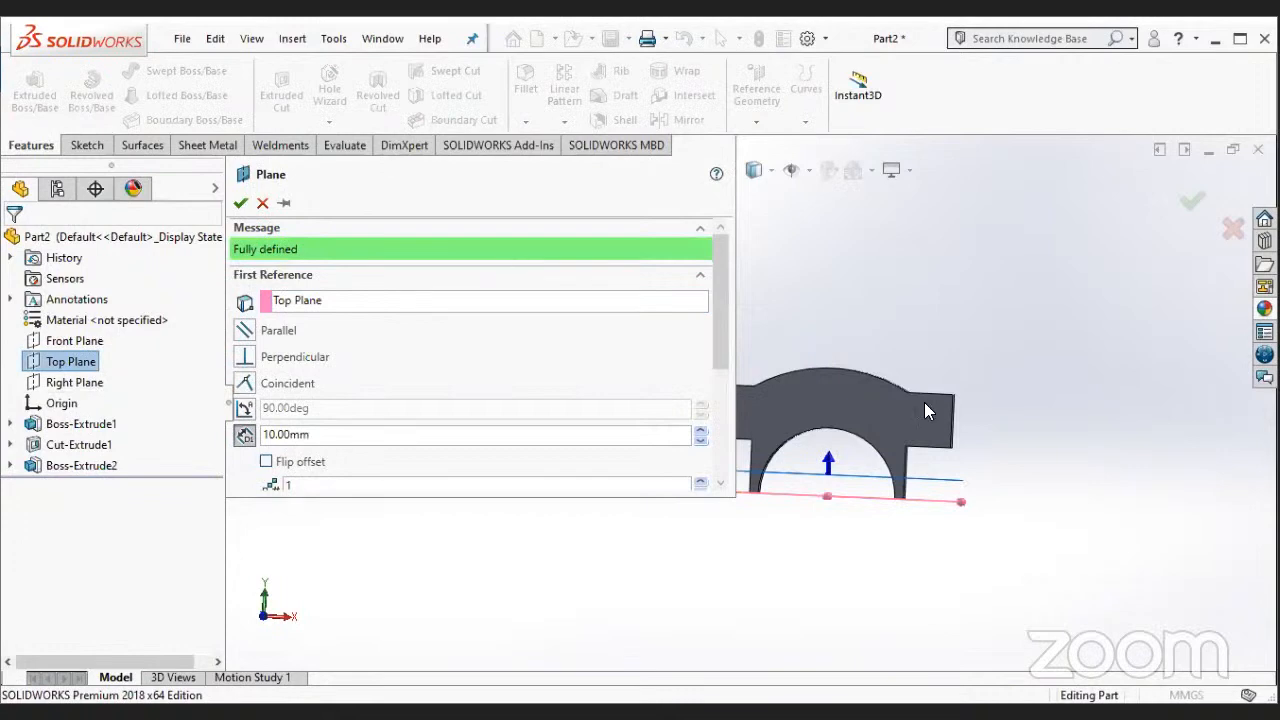
middle_click_drag(925, 403, 765, 167)
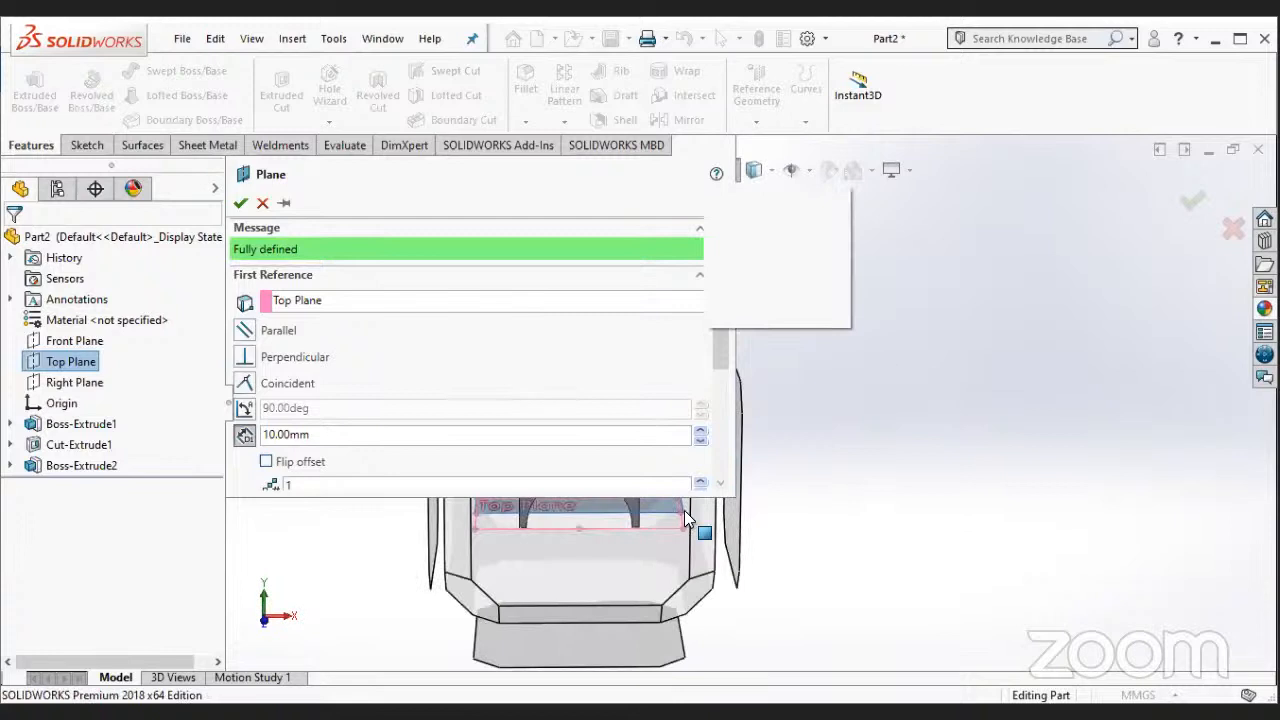
left_click(684, 510)
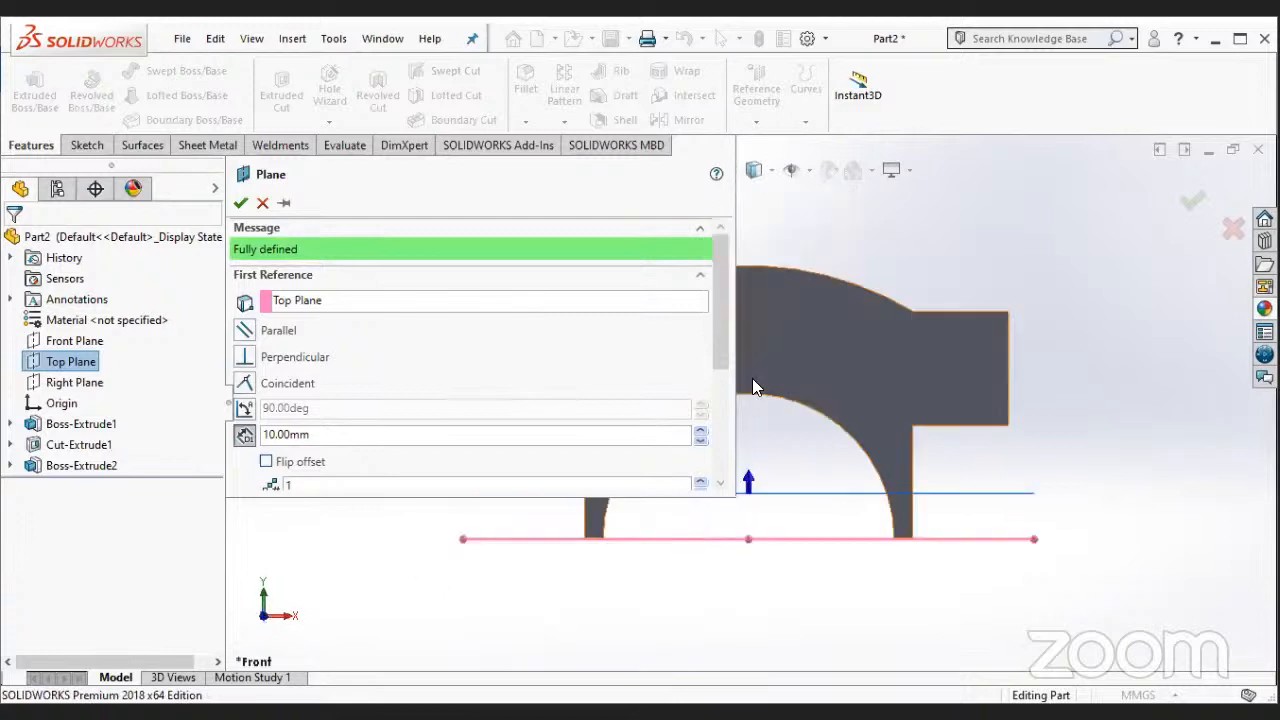
triple_click(700, 432)
double_click(701, 436)
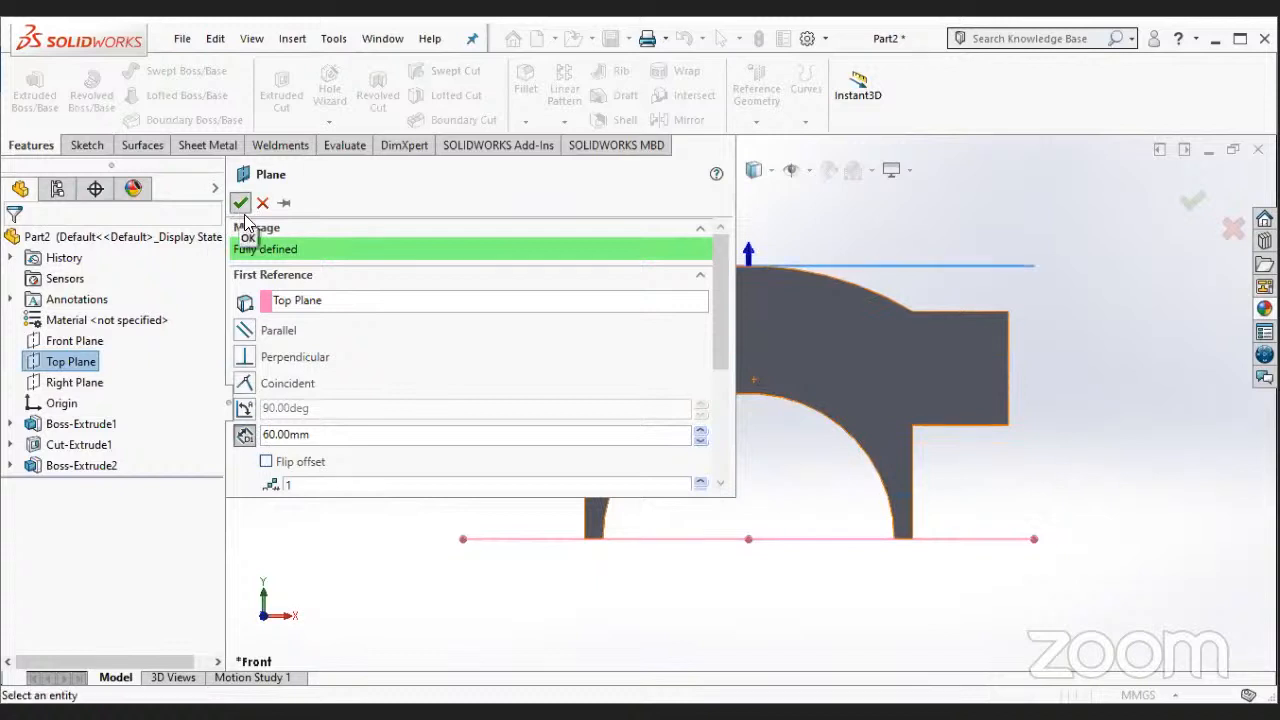
key("Return")
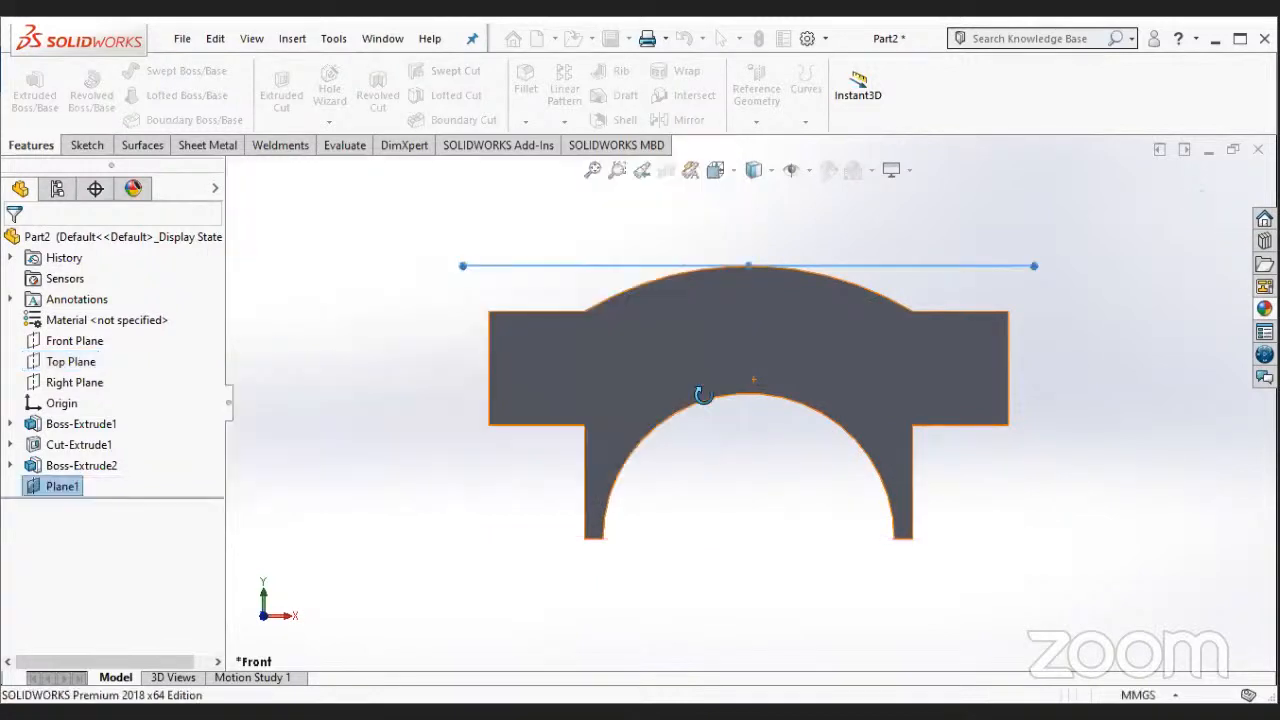
- Start a new sketch on the offset plane above the block and view it head-on
right_click(73, 487)
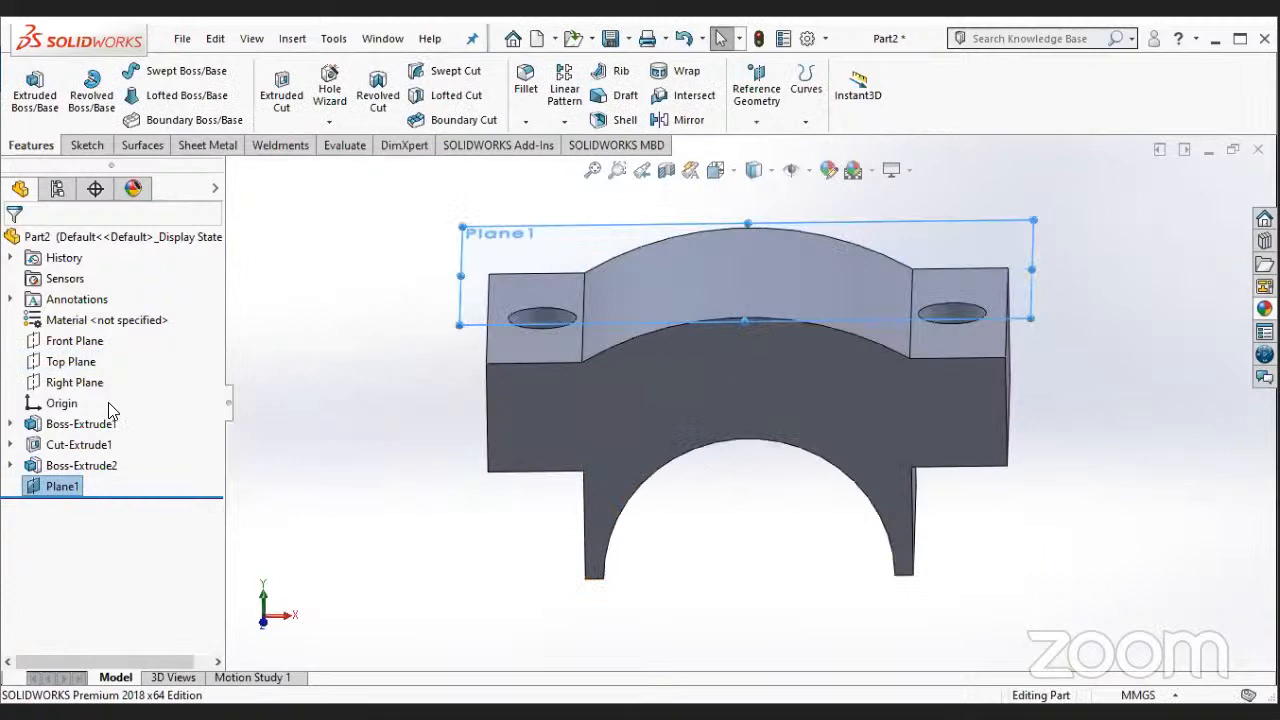
left_click(91, 315)
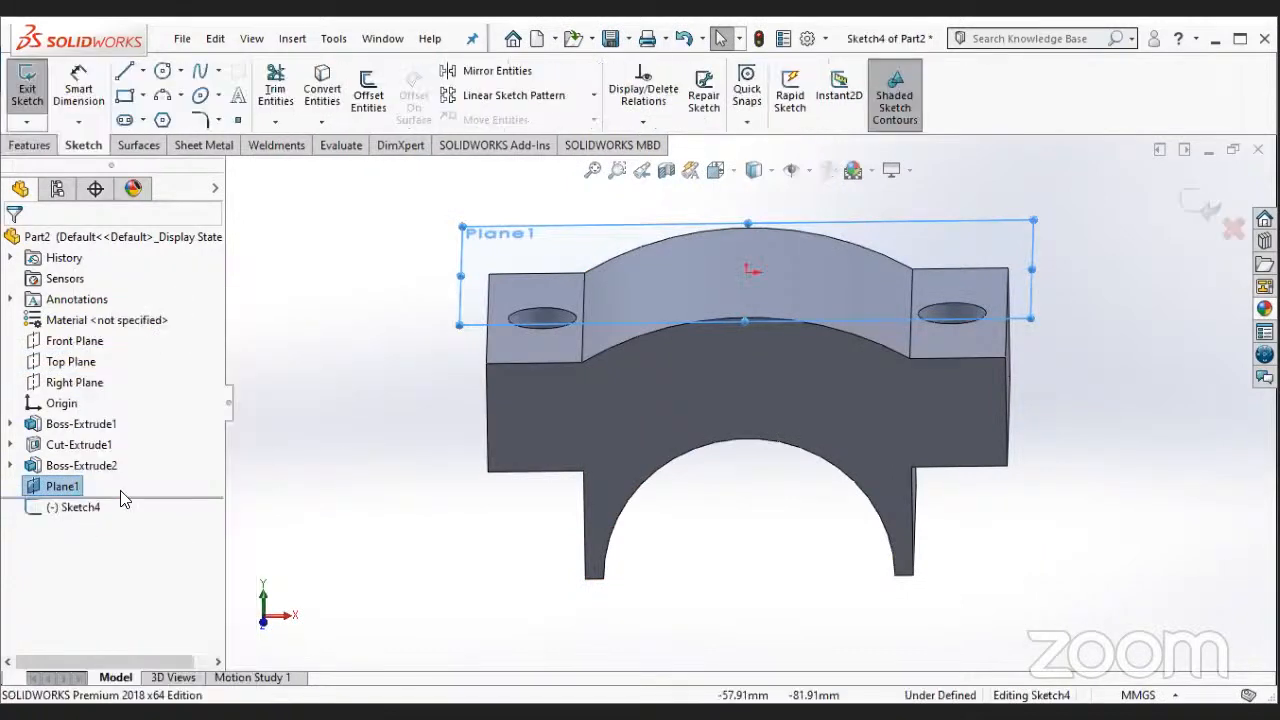
right_click(83, 508)
left_click(128, 430)
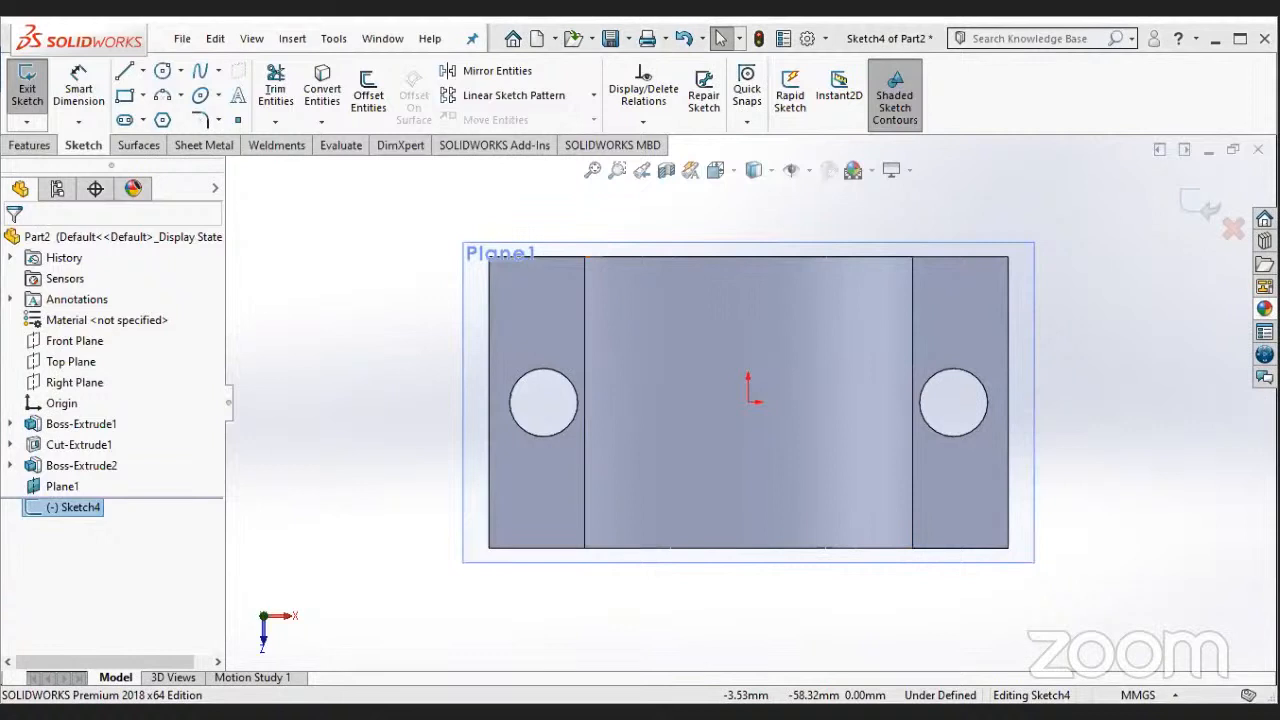
- Draw a circle centred on the origin of the offset-plane sketch with a diameter of 6 mm
left_click(163, 70)
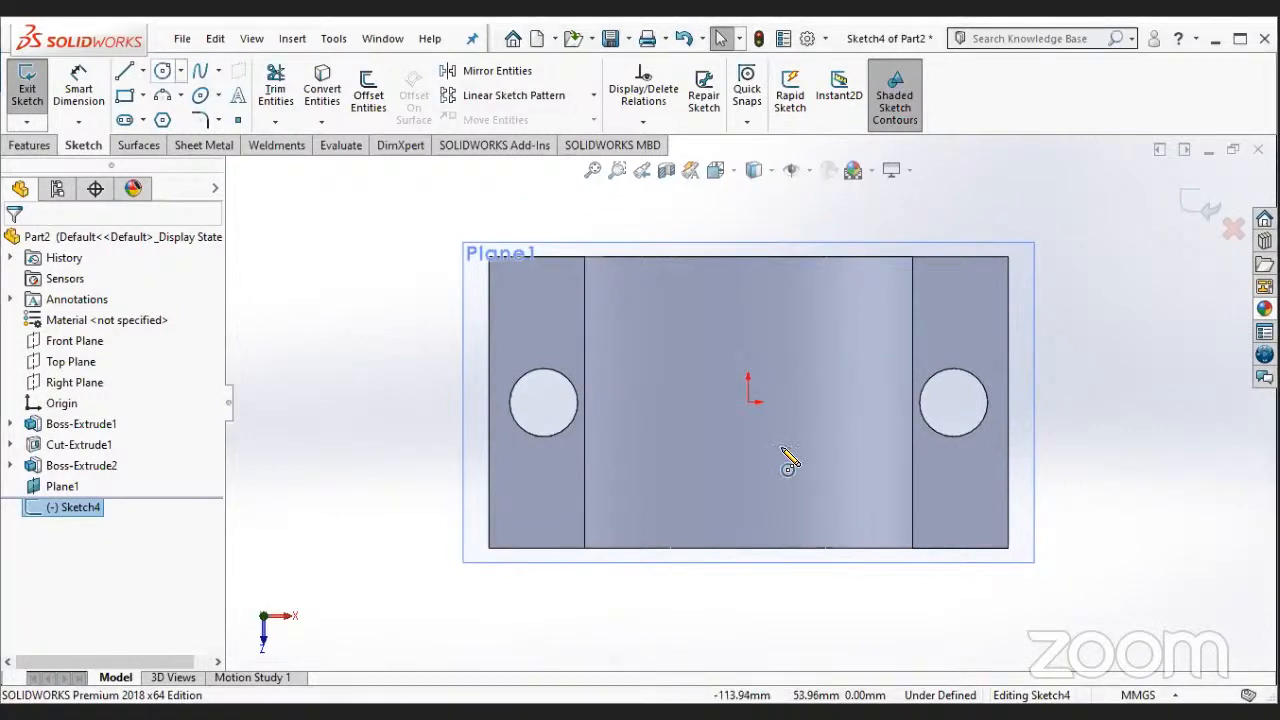
left_click(748, 403)
left_click(765, 421)
key("Escape")
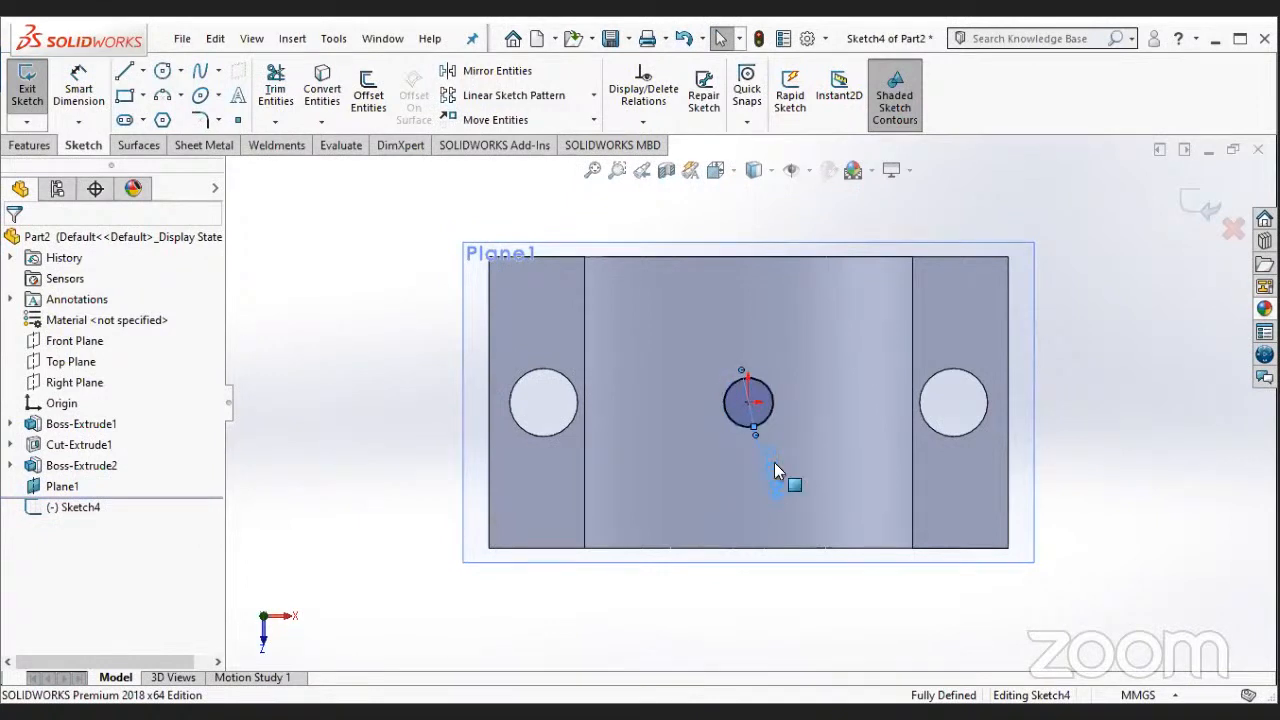
type("6")
key("Return")
middle_click_drag(796, 480, 797, 392)
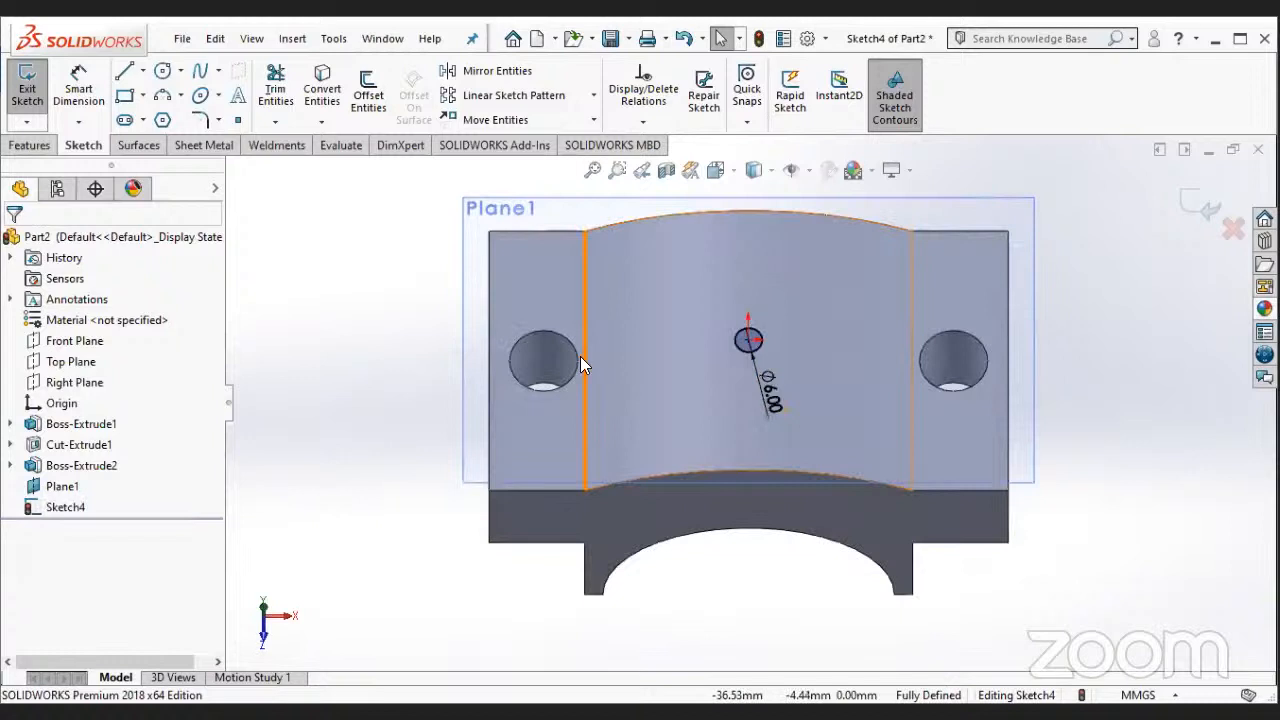
- Extrude-cut the 6 mm centre circle into the raised arc as a Blind cut 3 mm deep from the sketch plane
left_click(44, 140)
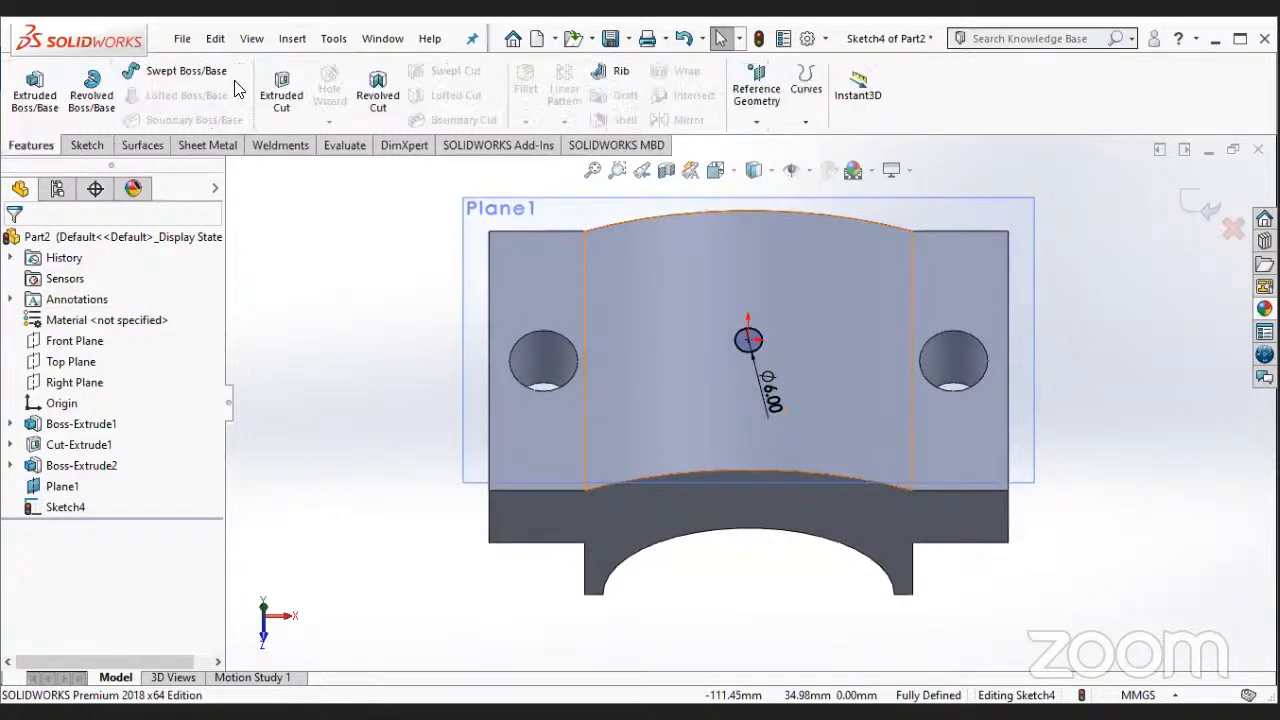
left_click(281, 92)
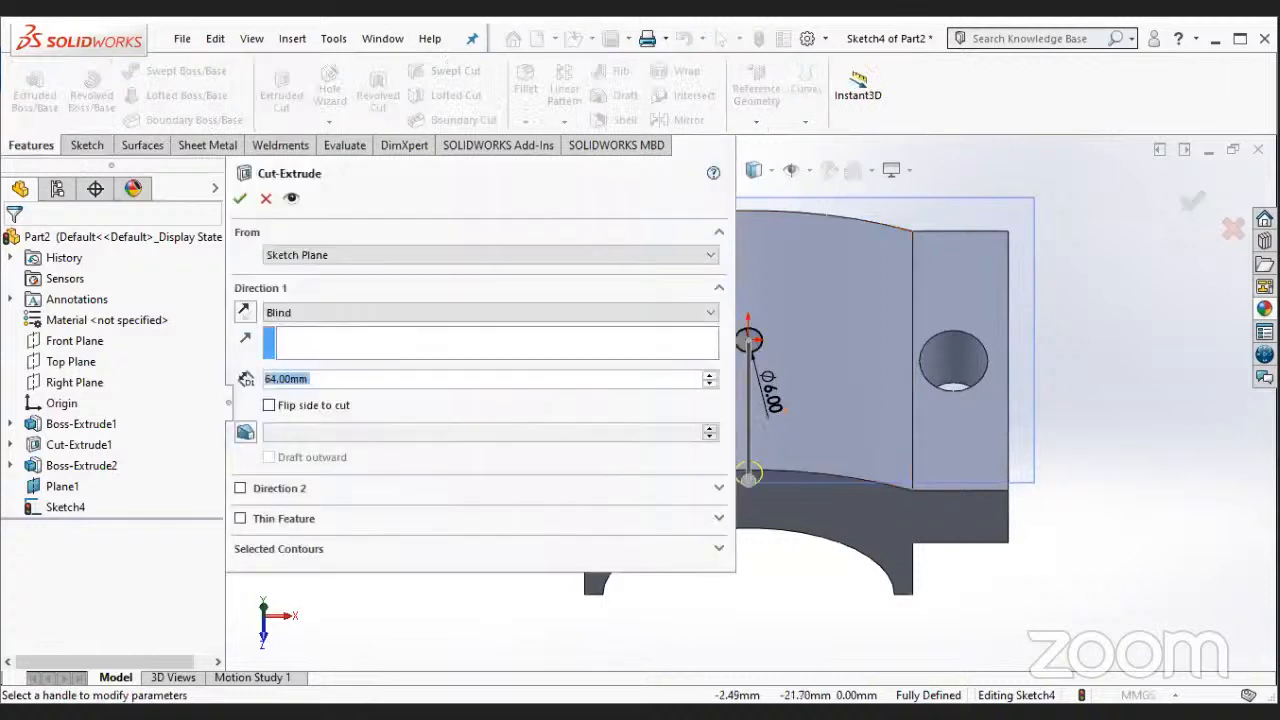
type("8")
key("Return")
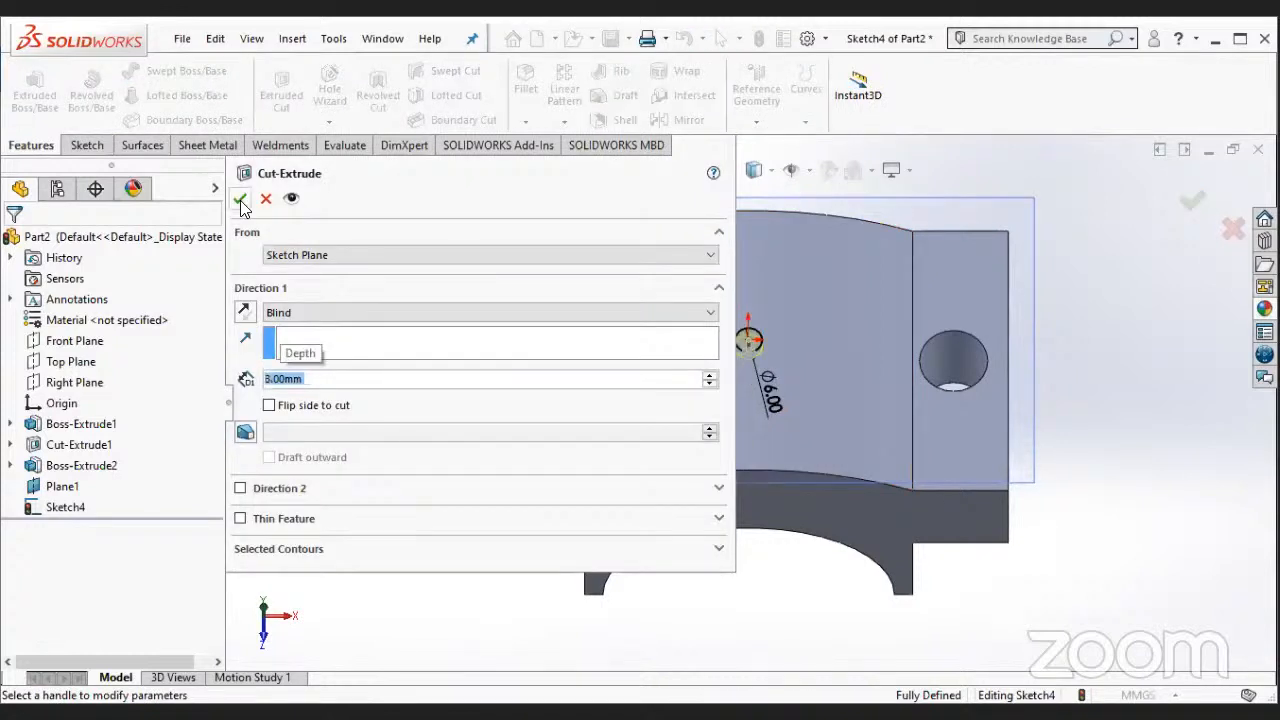
left_click(241, 200)
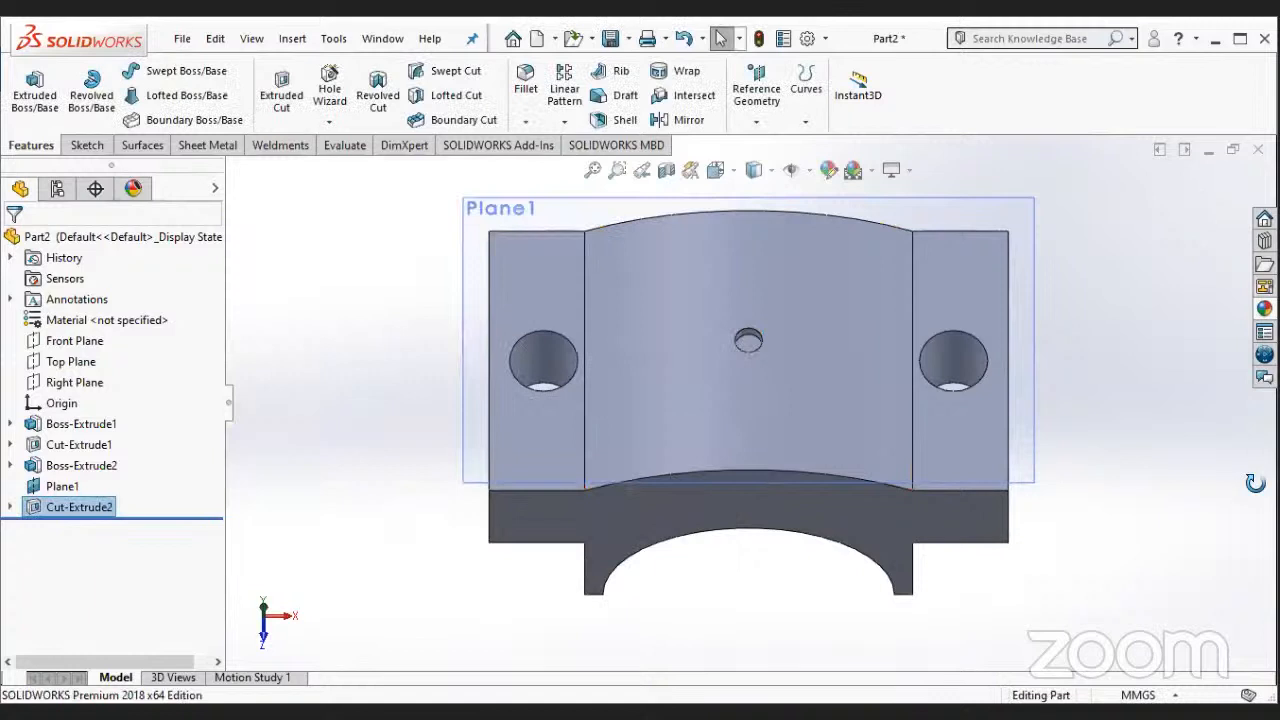
middle_click_drag(1255, 483, 903, 462)
scroll(841, 556, "up", 2)
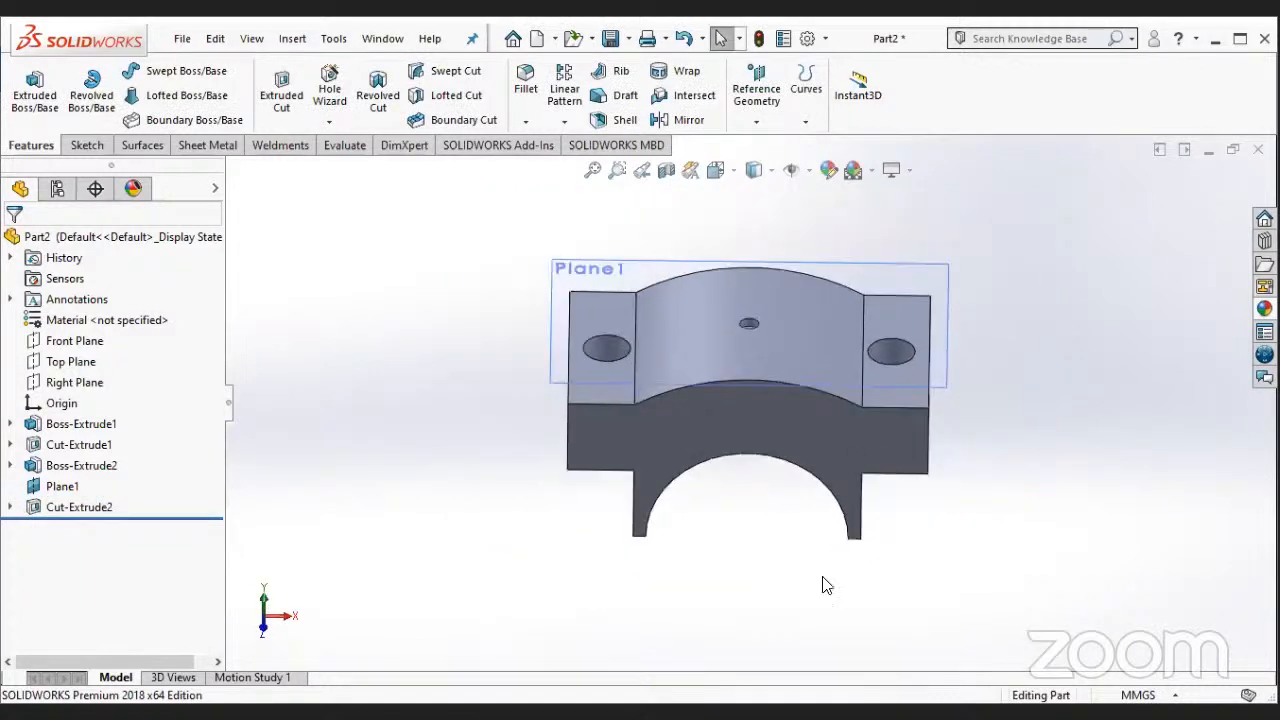
middle_click_drag(827, 585, 834, 692)
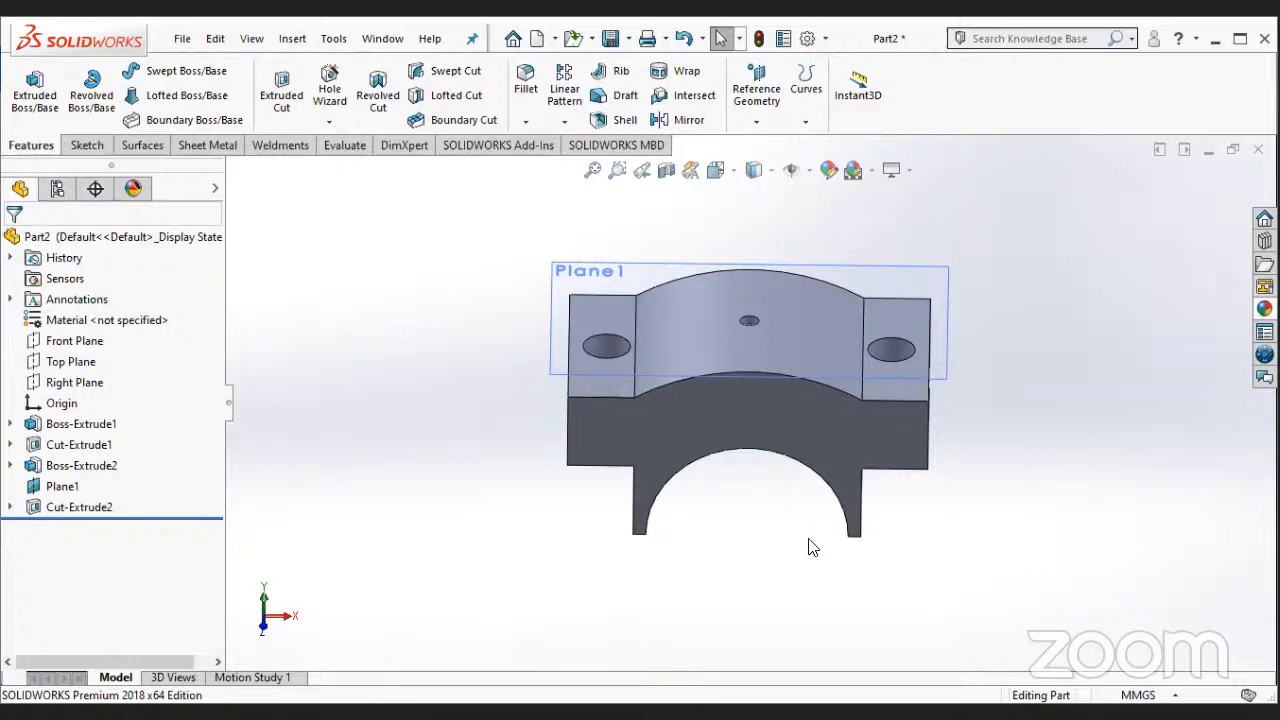
middle_click_drag(808, 543, 815, 648)
middle_click_drag(785, 572, 797, 643)
- Edit the centre hole's cut so that its end condition is Through All
right_click(100, 506)
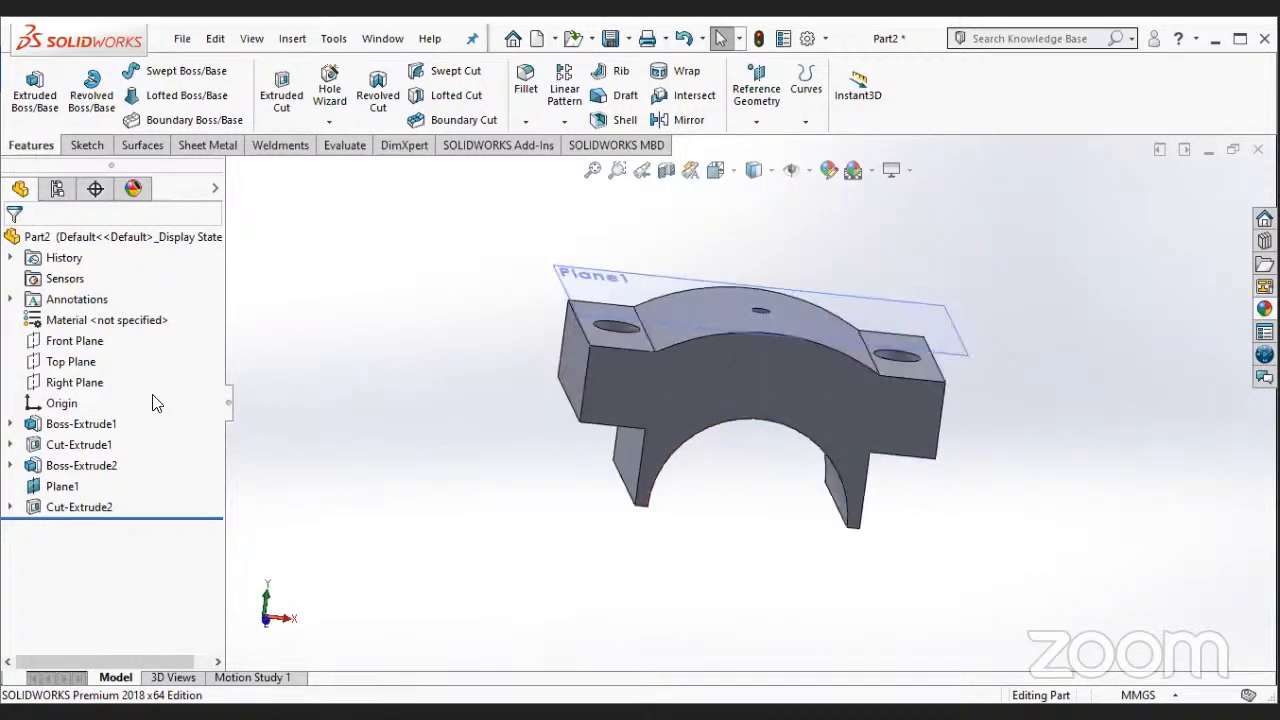
left_click(115, 312)
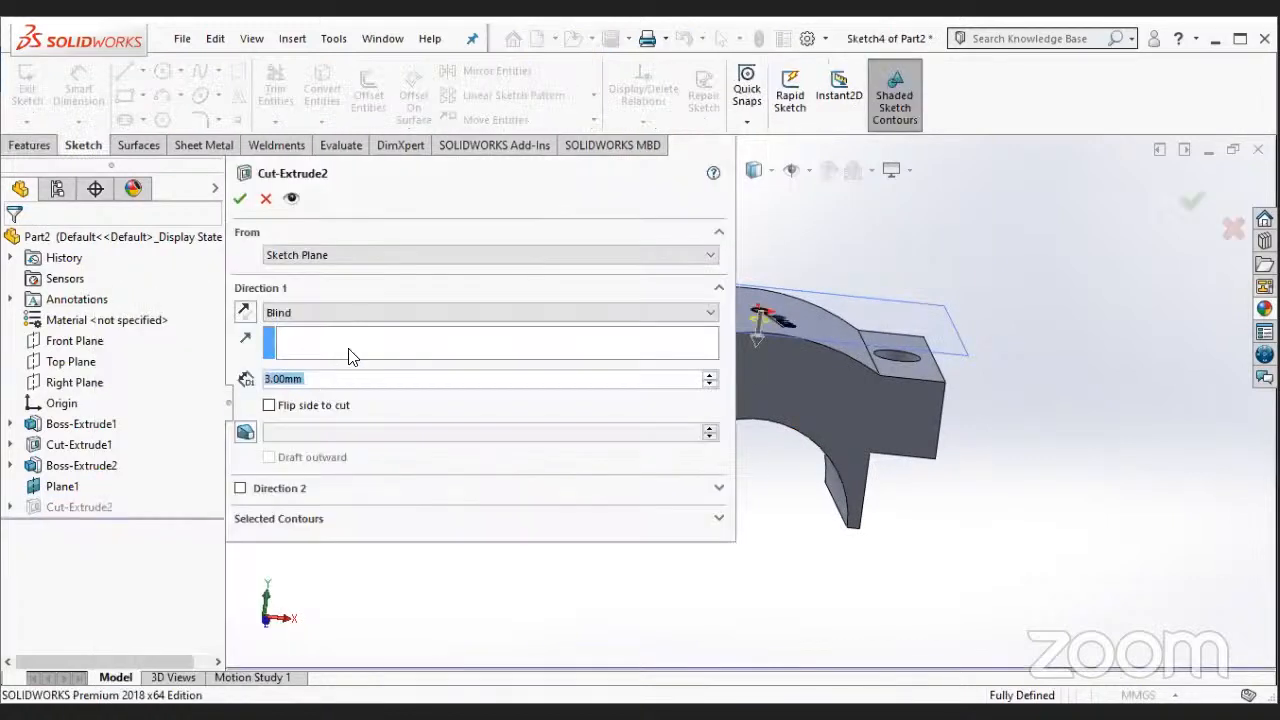
left_click(345, 312)
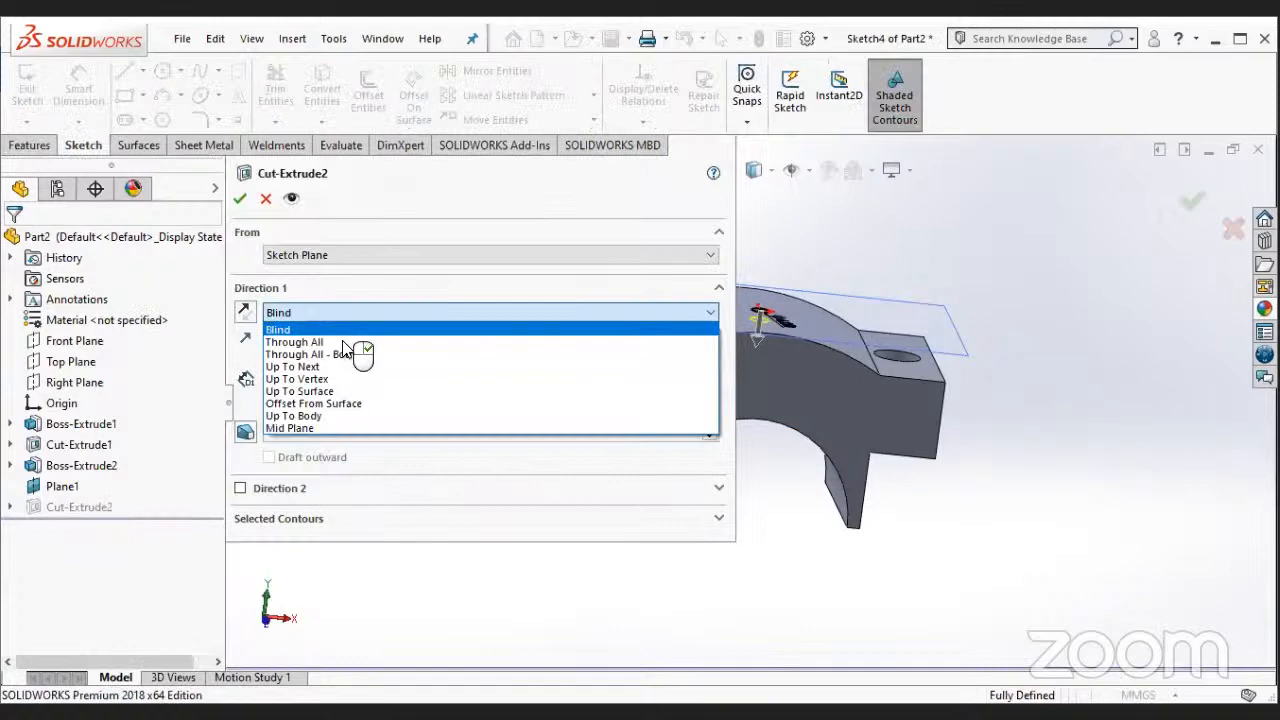
left_click(344, 338)
left_click(240, 198)
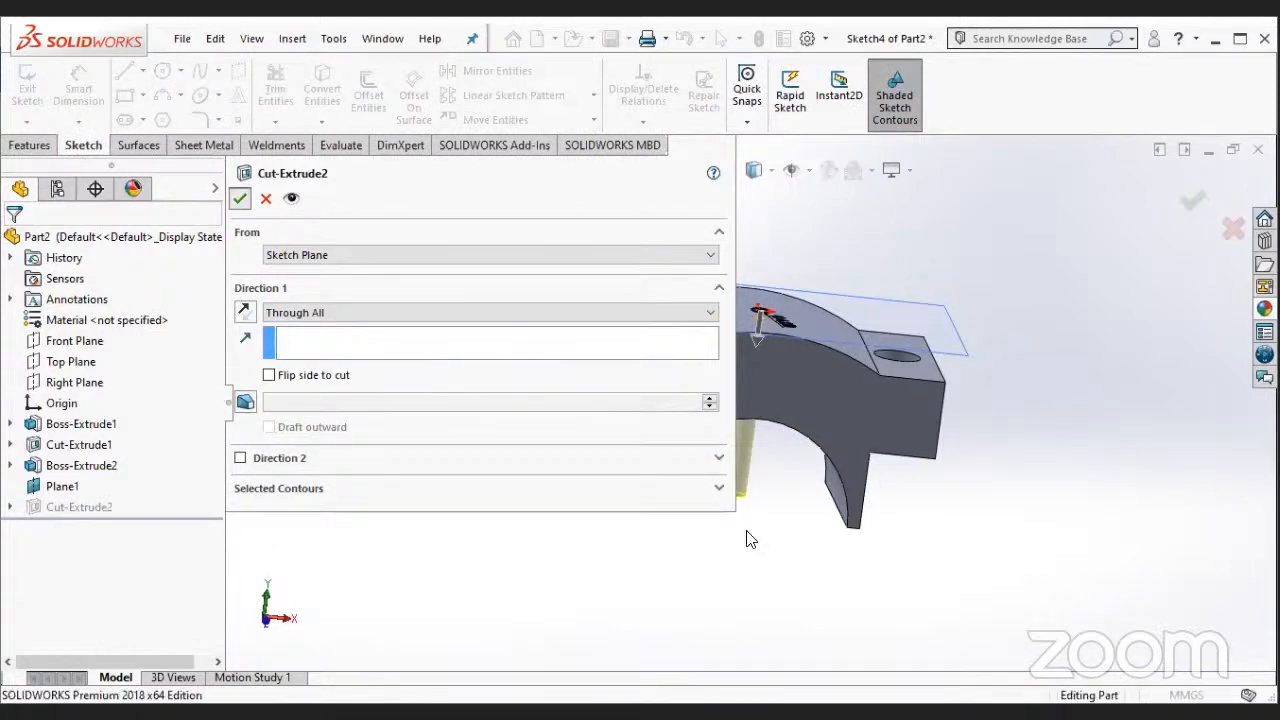
middle_click_drag(751, 537, 733, 622)
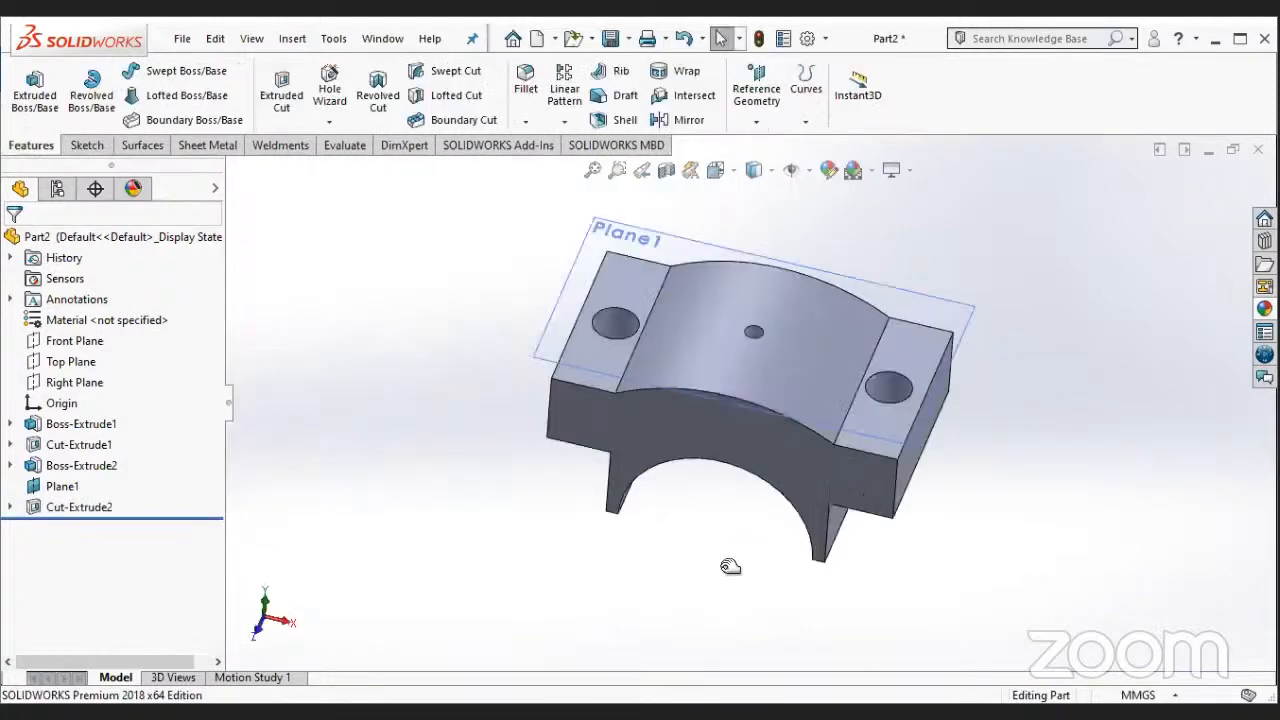
- Hide the offset reference plane above the arch block
right_click(57, 488)
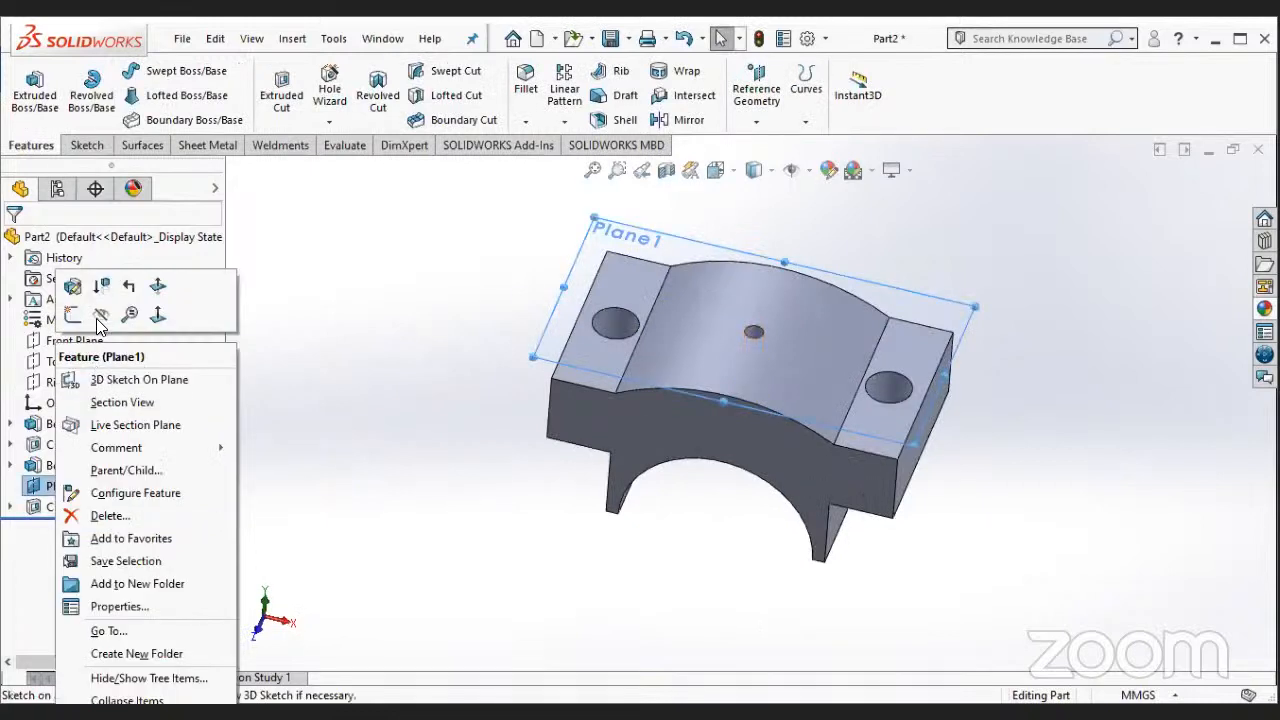
left_click(99, 317)
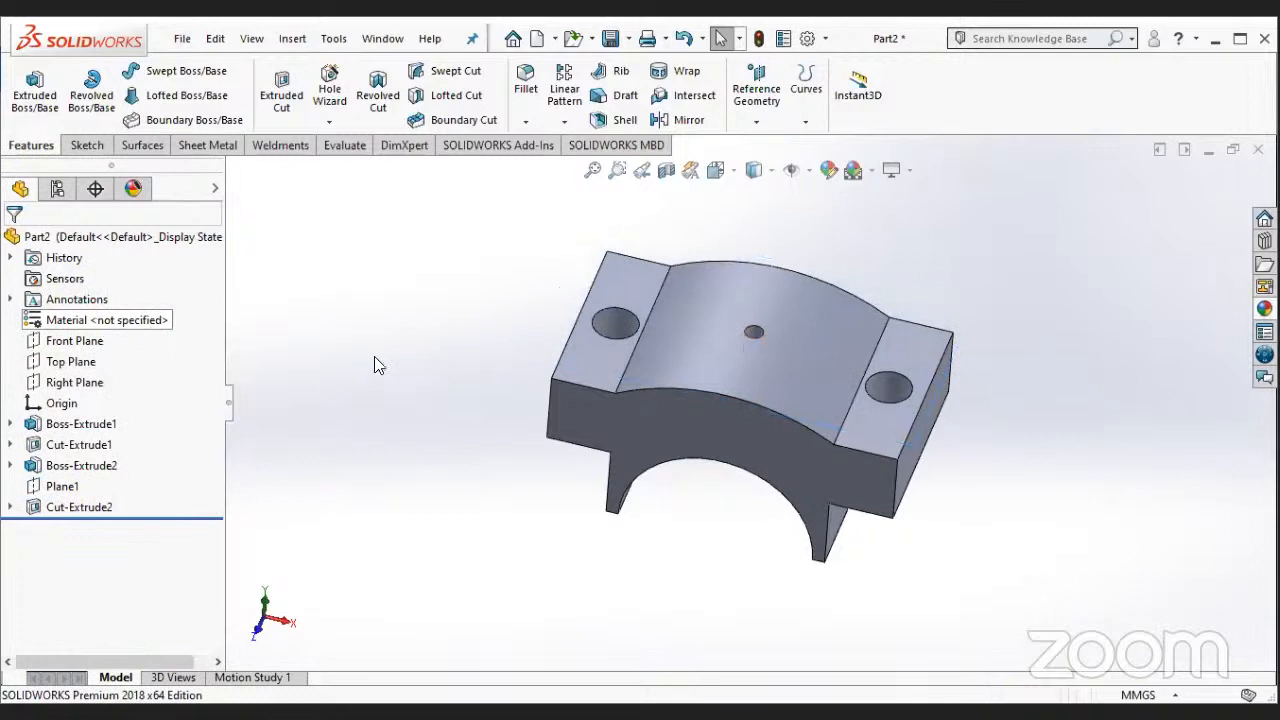
middle_click_drag(700, 566, 722, 444)
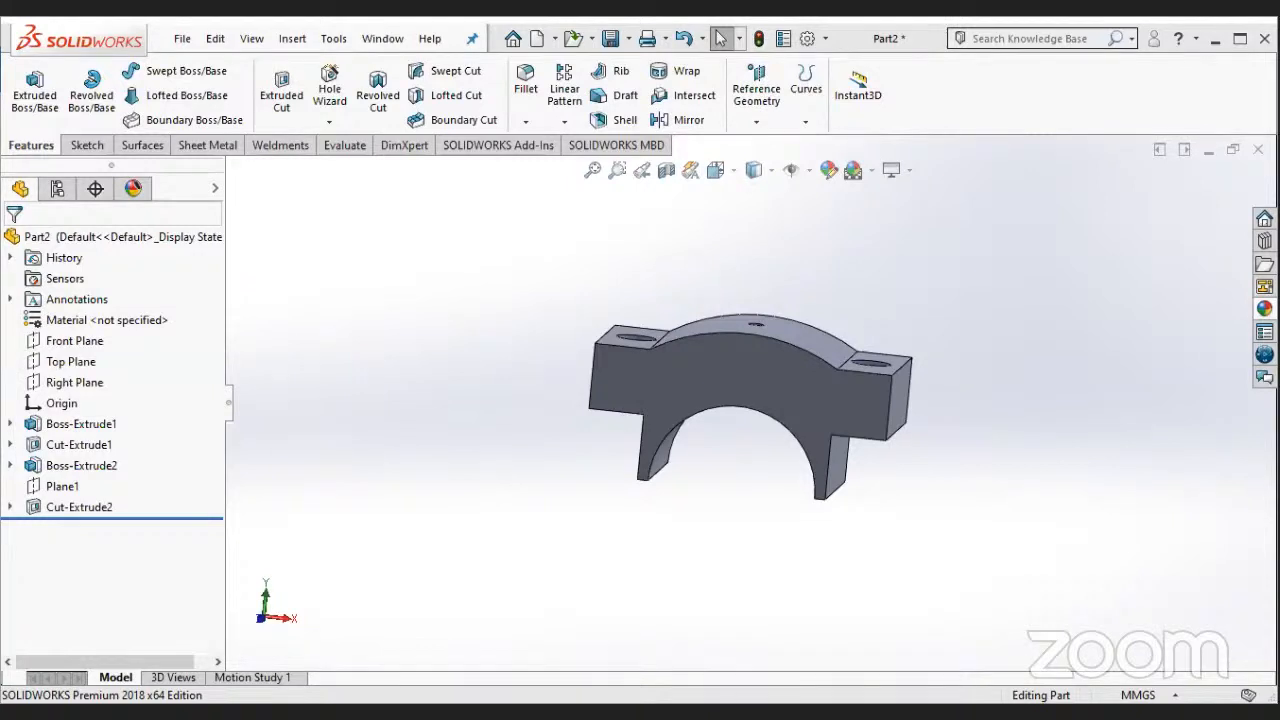
- Apply a green colour appearance to the entire arch block part
right_click(774, 378)
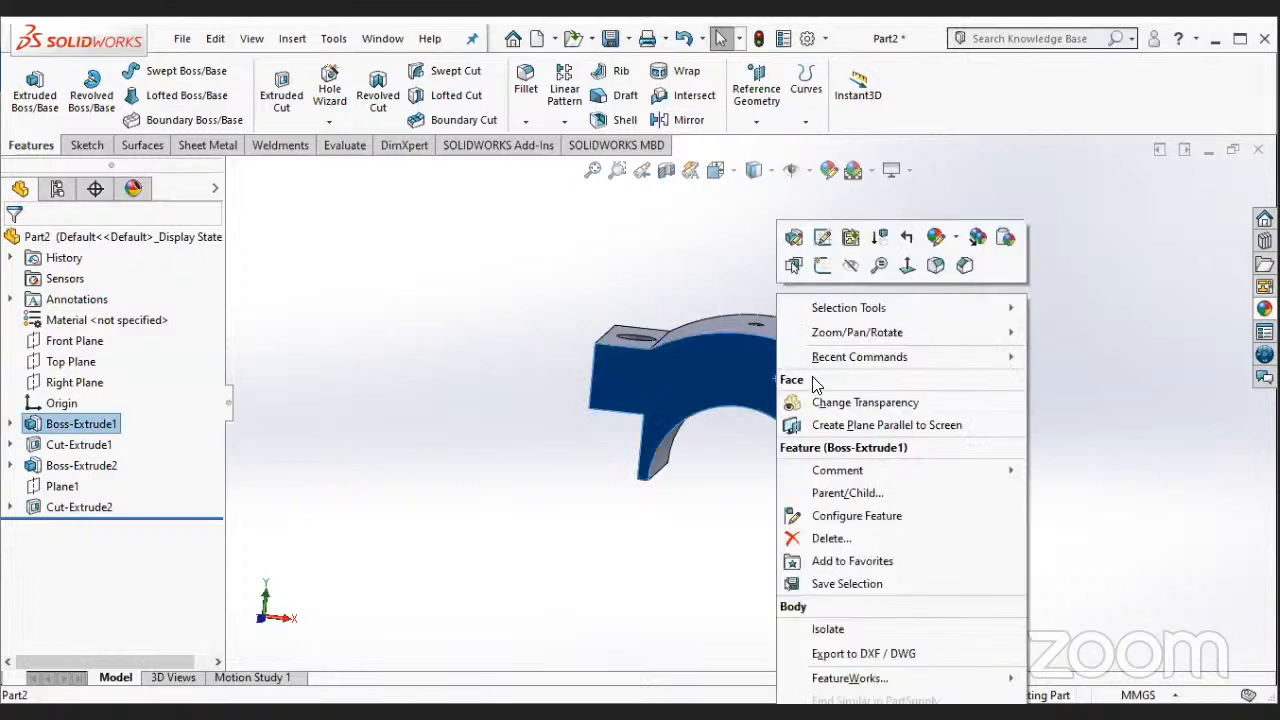
left_click(935, 240)
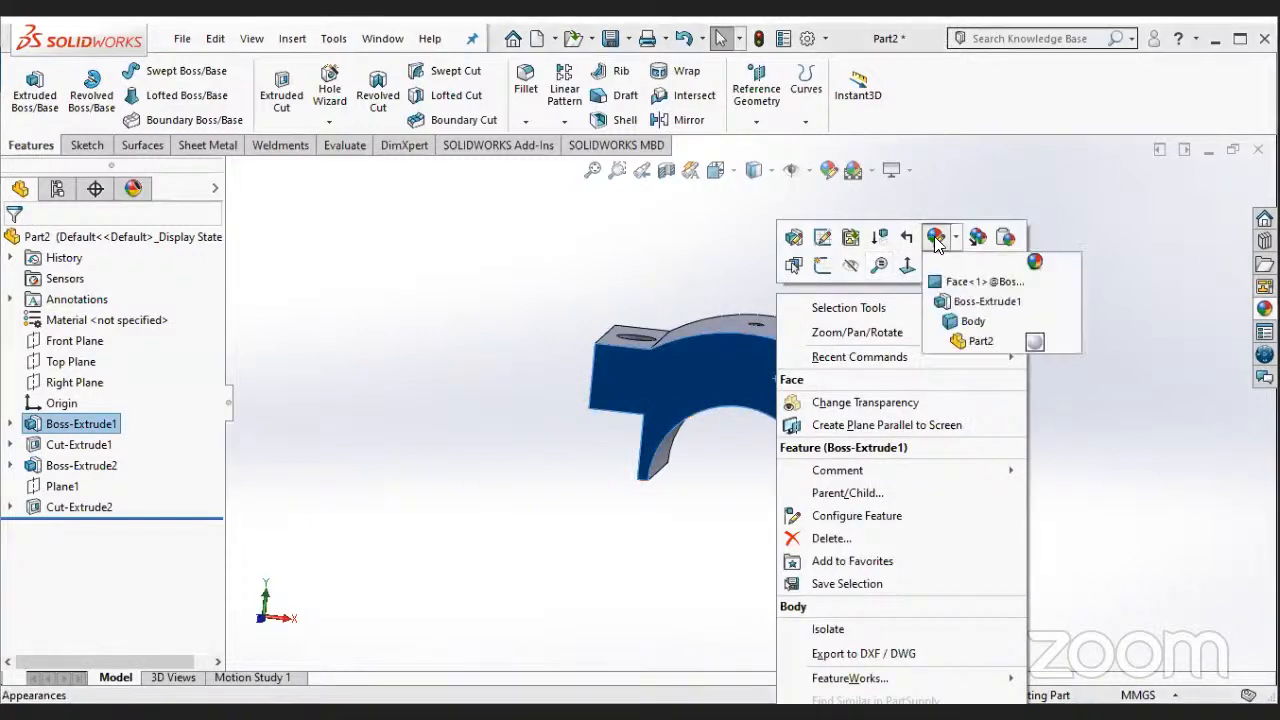
left_click(970, 342)
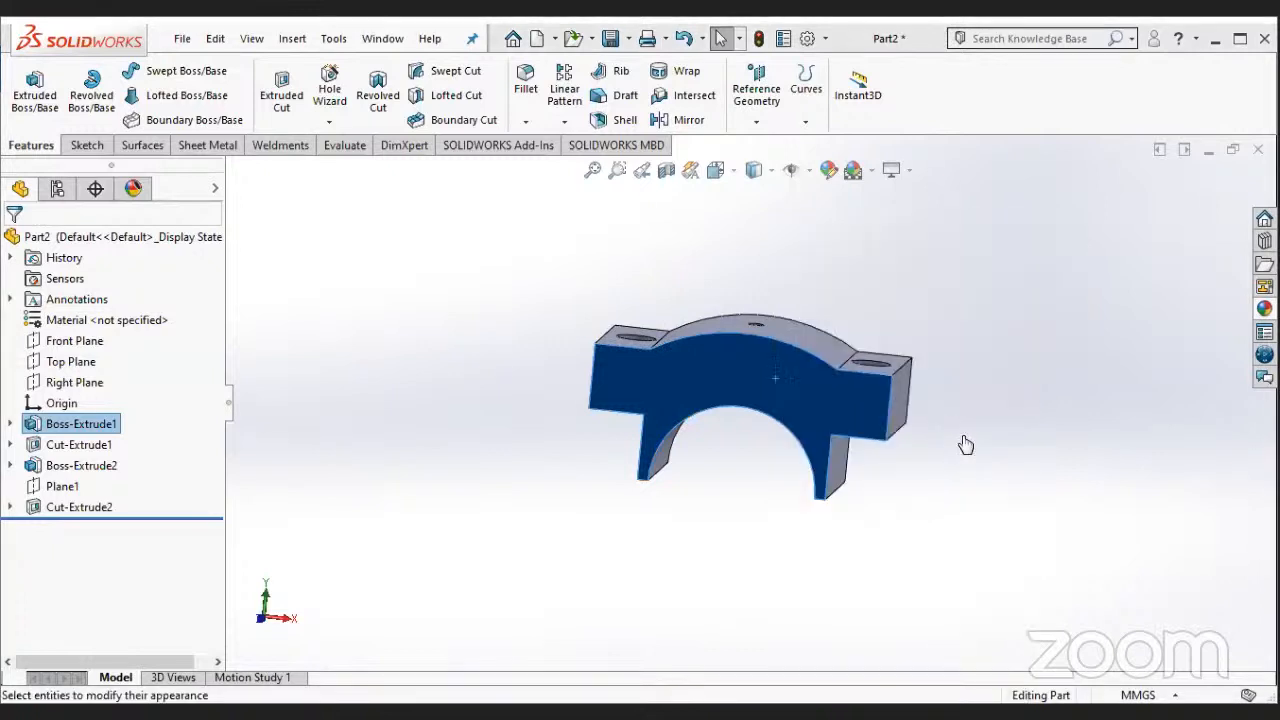
left_click(965, 440)
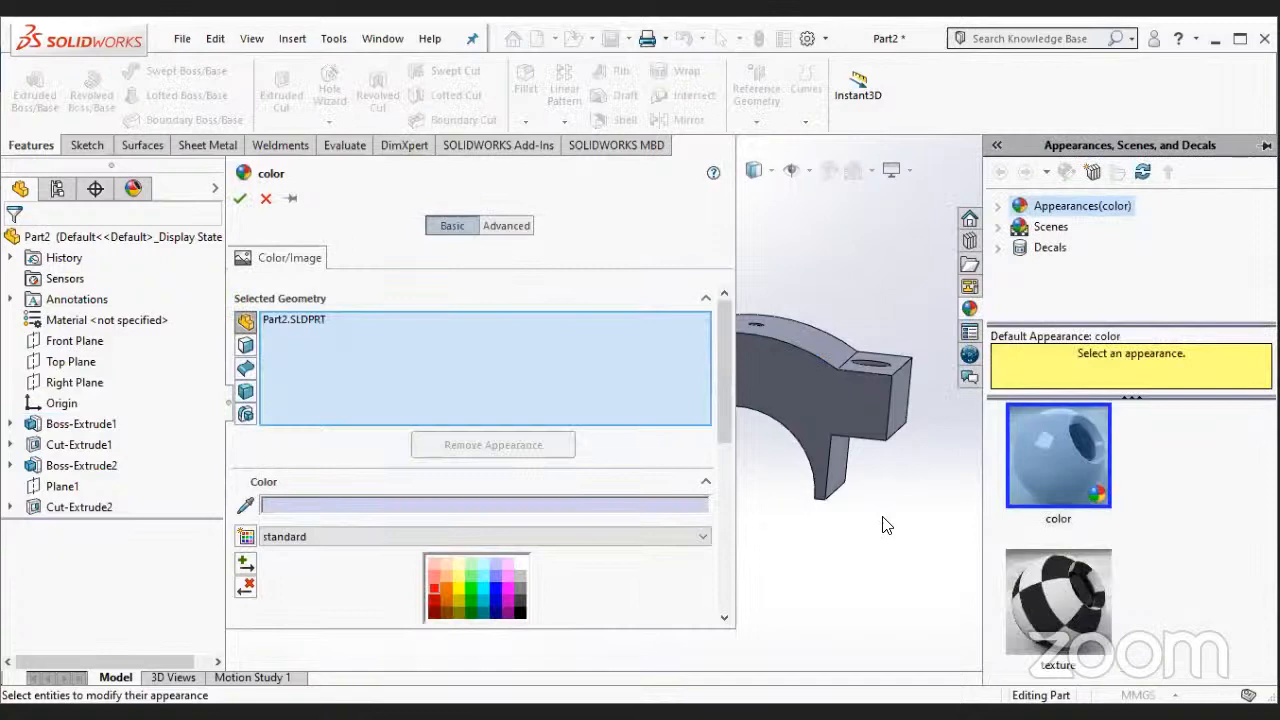
left_click(470, 588)
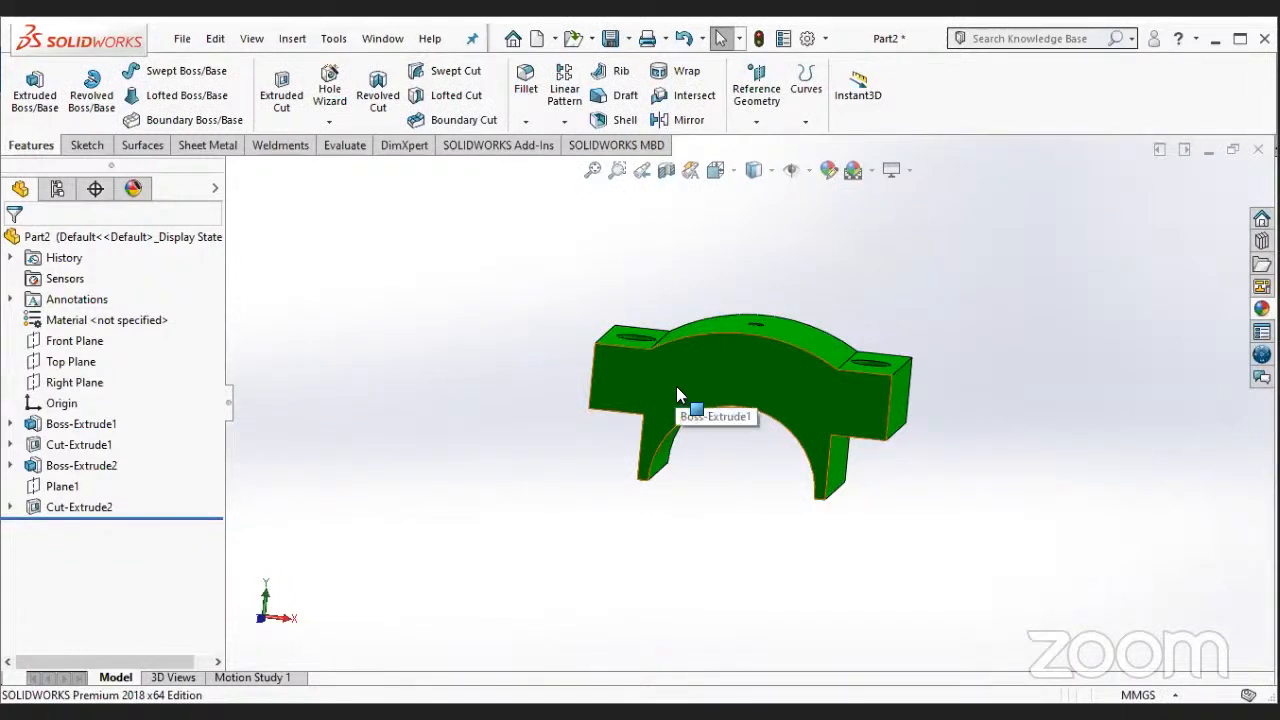
- Save the part as "cap" in the solidwork folder and close it
left_click(182, 38)
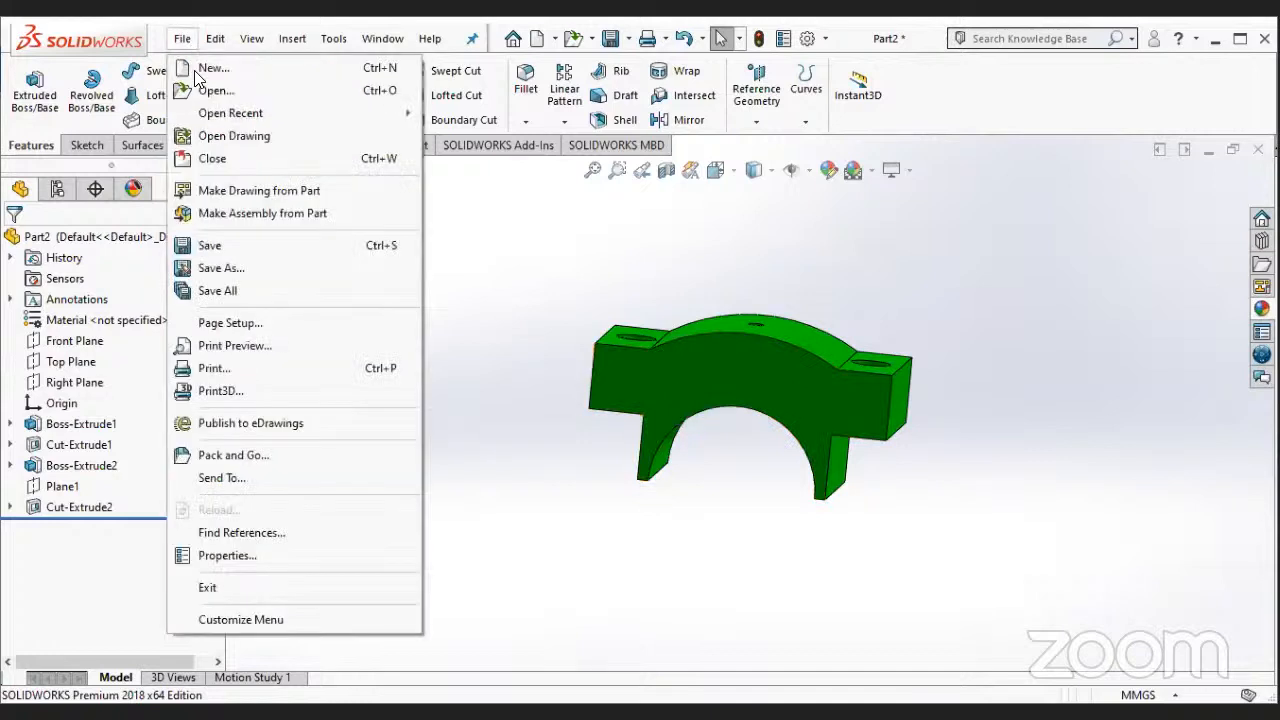
left_click(212, 245)
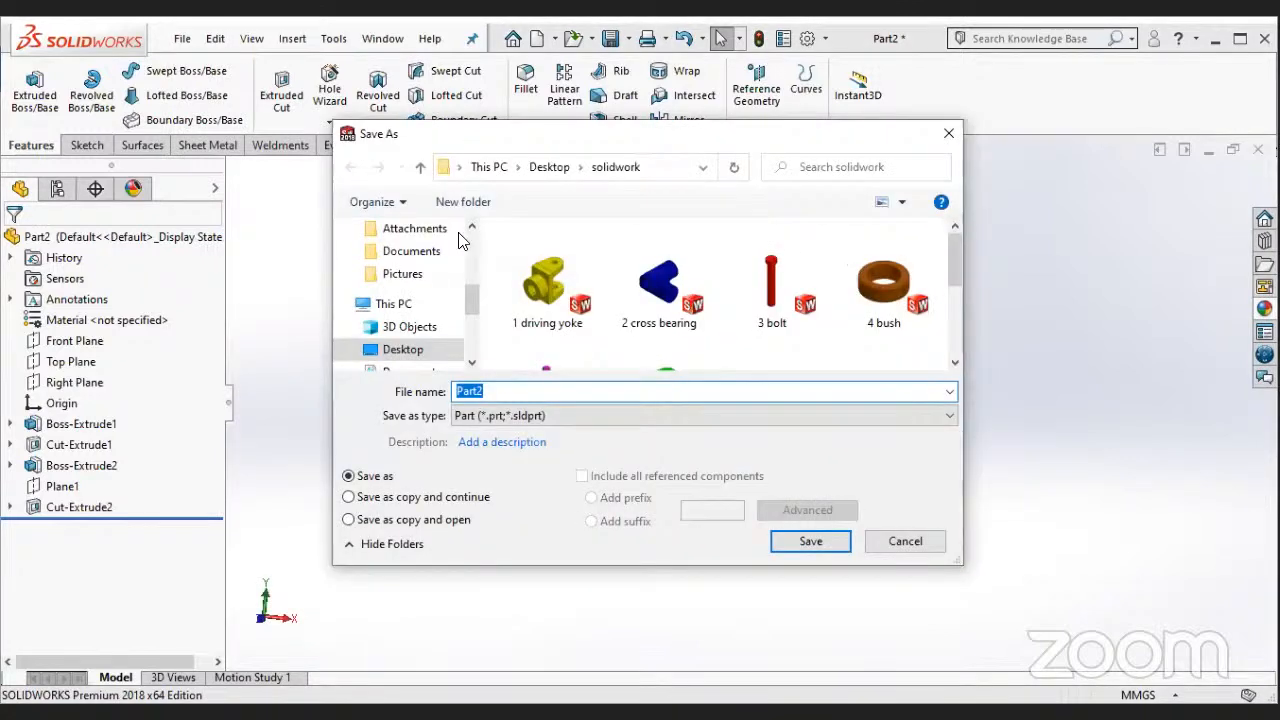
type("cap")
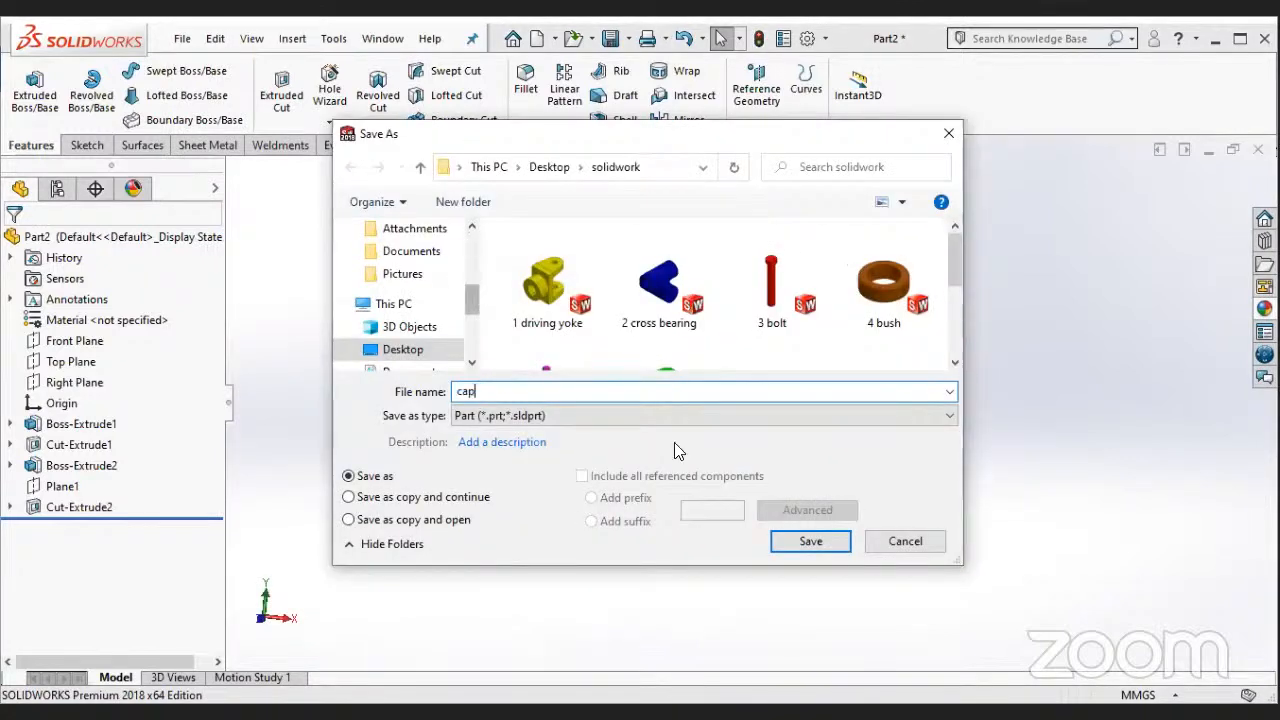
left_click(809, 541)
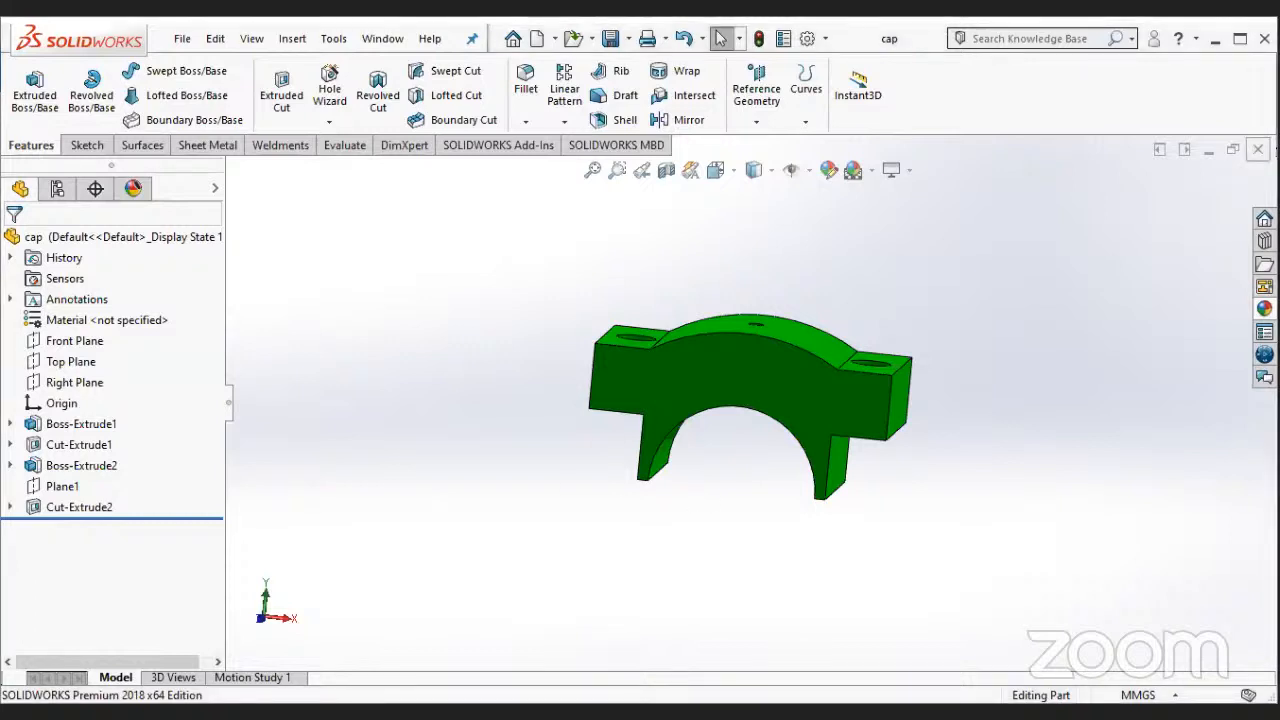
left_click(1258, 148)
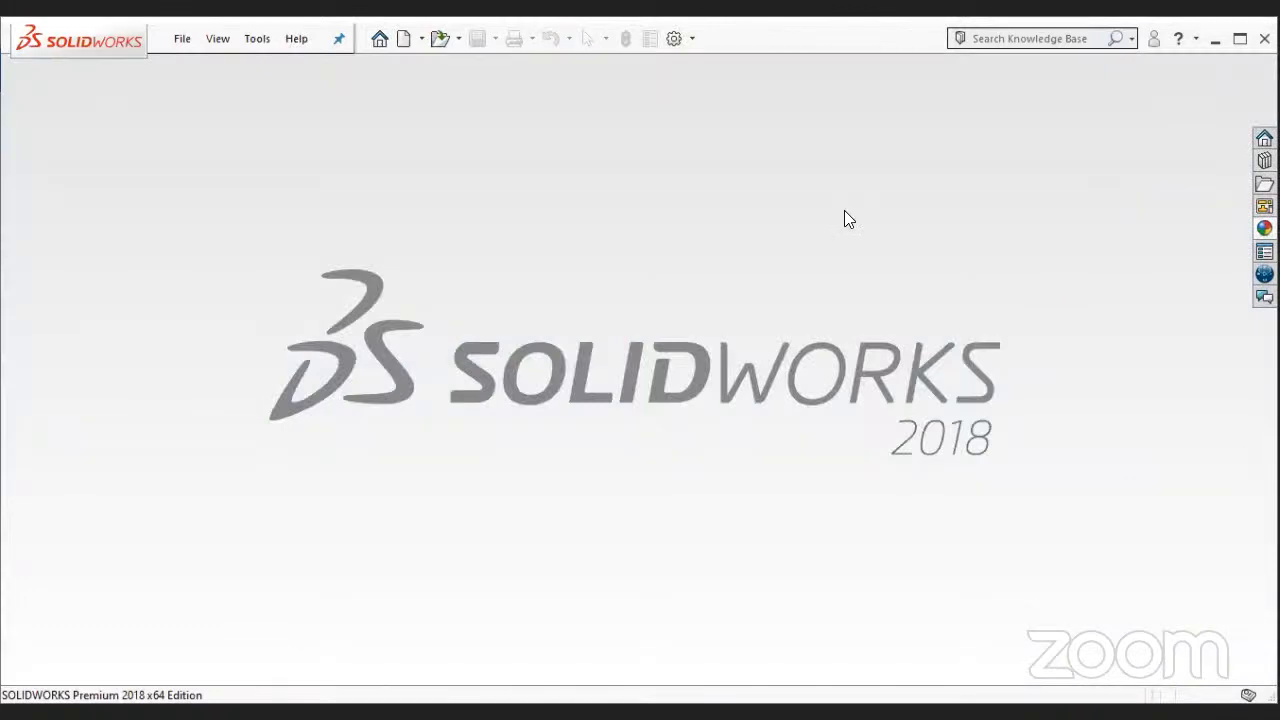
- Create a new part document and start a sketch on its Front Plane
key("ctrl+n")
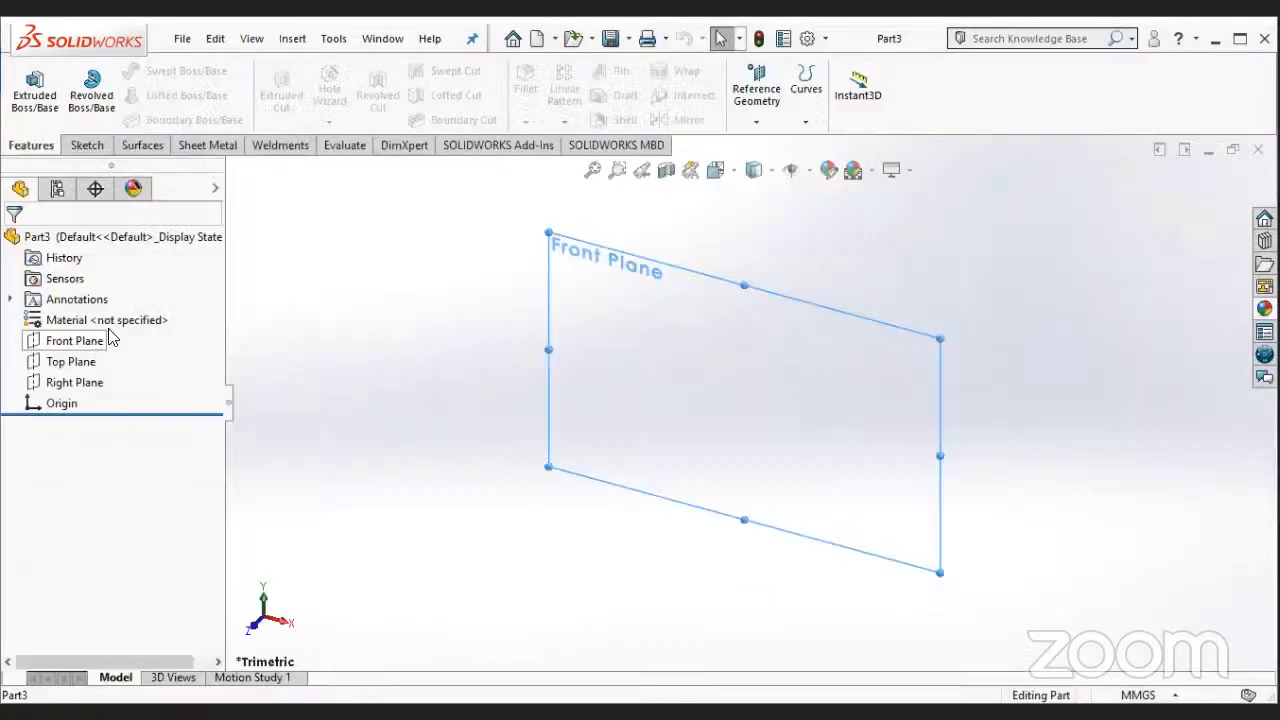
right_click(110, 338)
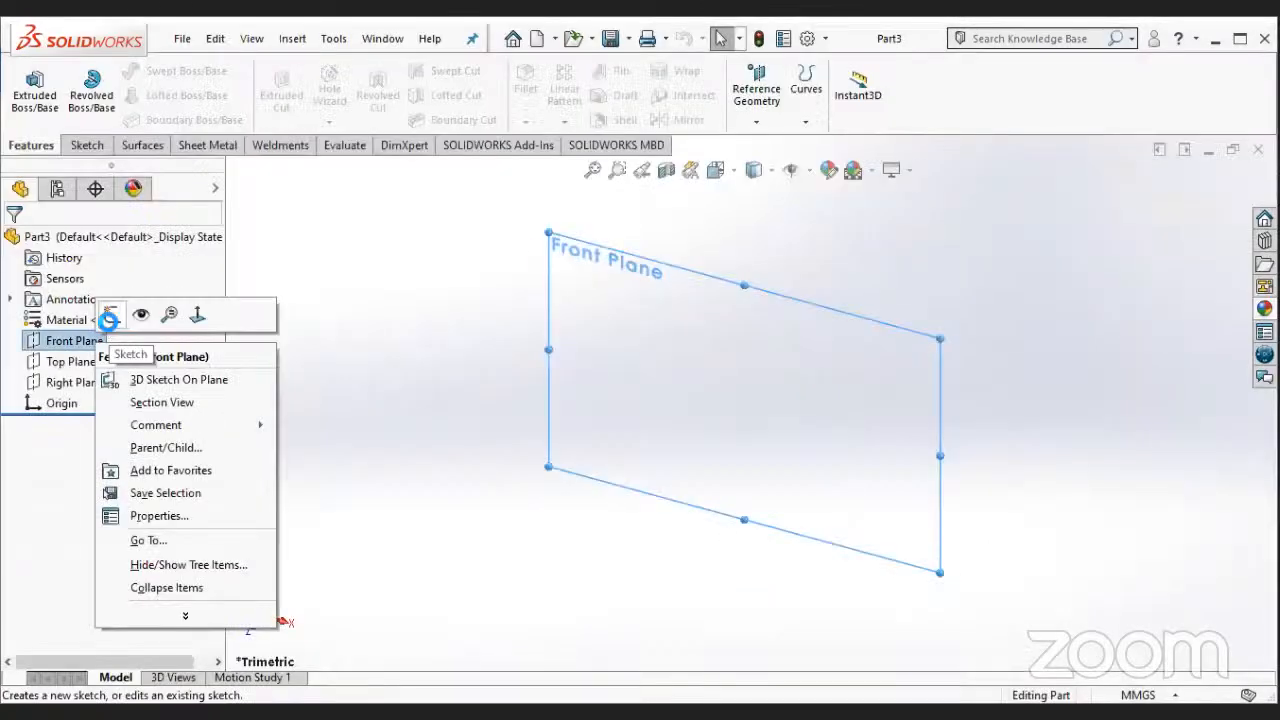
left_click(109, 326)
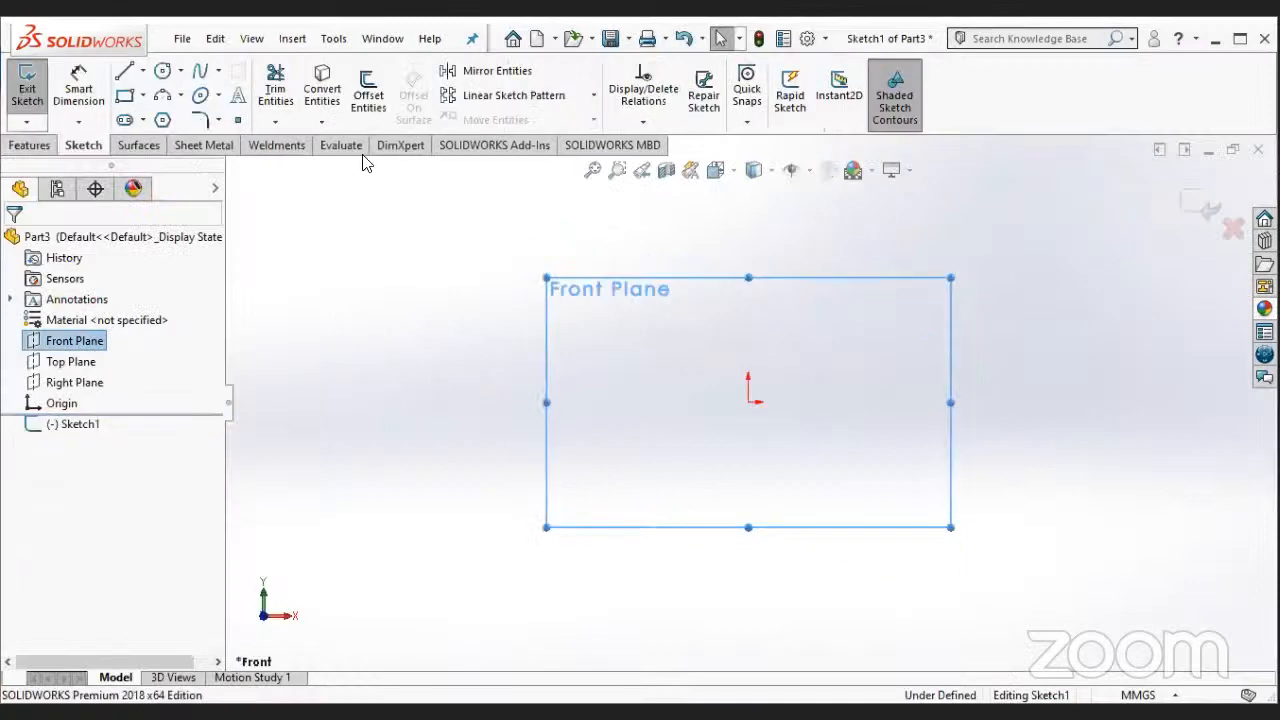
- Draw a circle centred on the origin and set its diameter to 76 mm
left_click(815, 468)
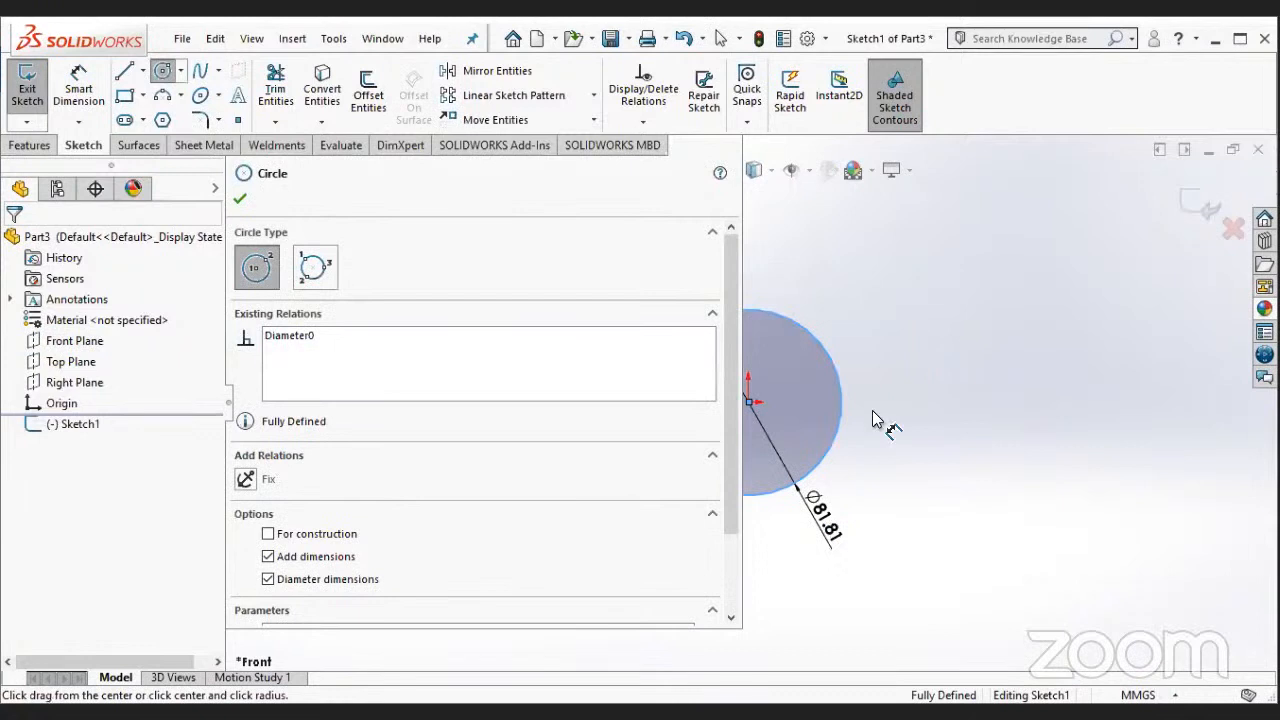
key("Escape")
left_click_drag(826, 520, 905, 400)
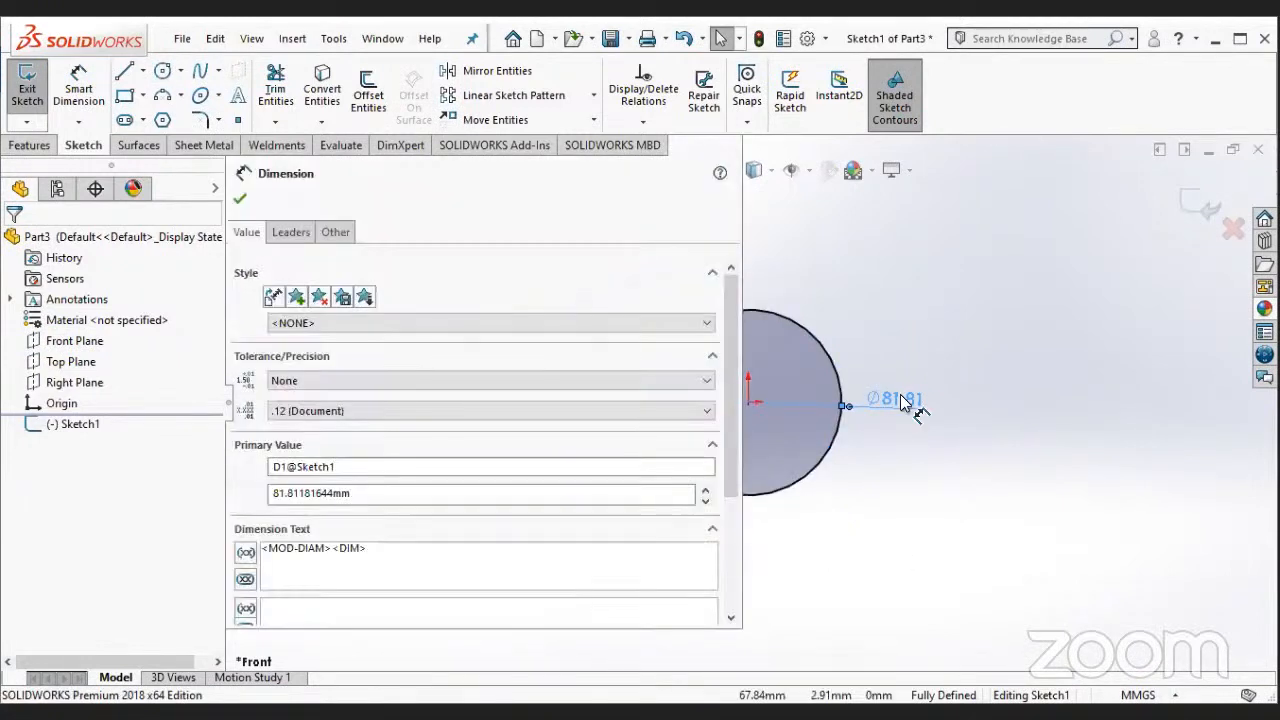
type("76")
key("Return")
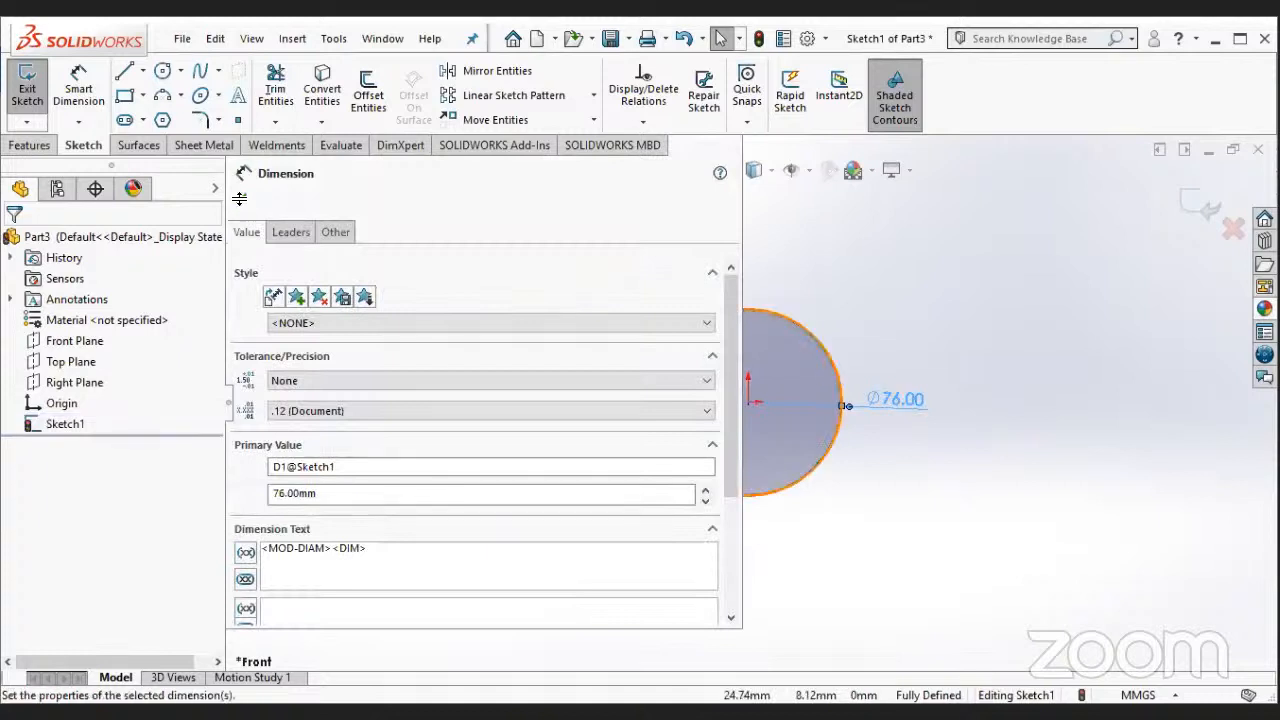
left_click(241, 203)
- Extrude the 76 mm circle as a Blind boss 10 mm thick
left_click(29, 145)
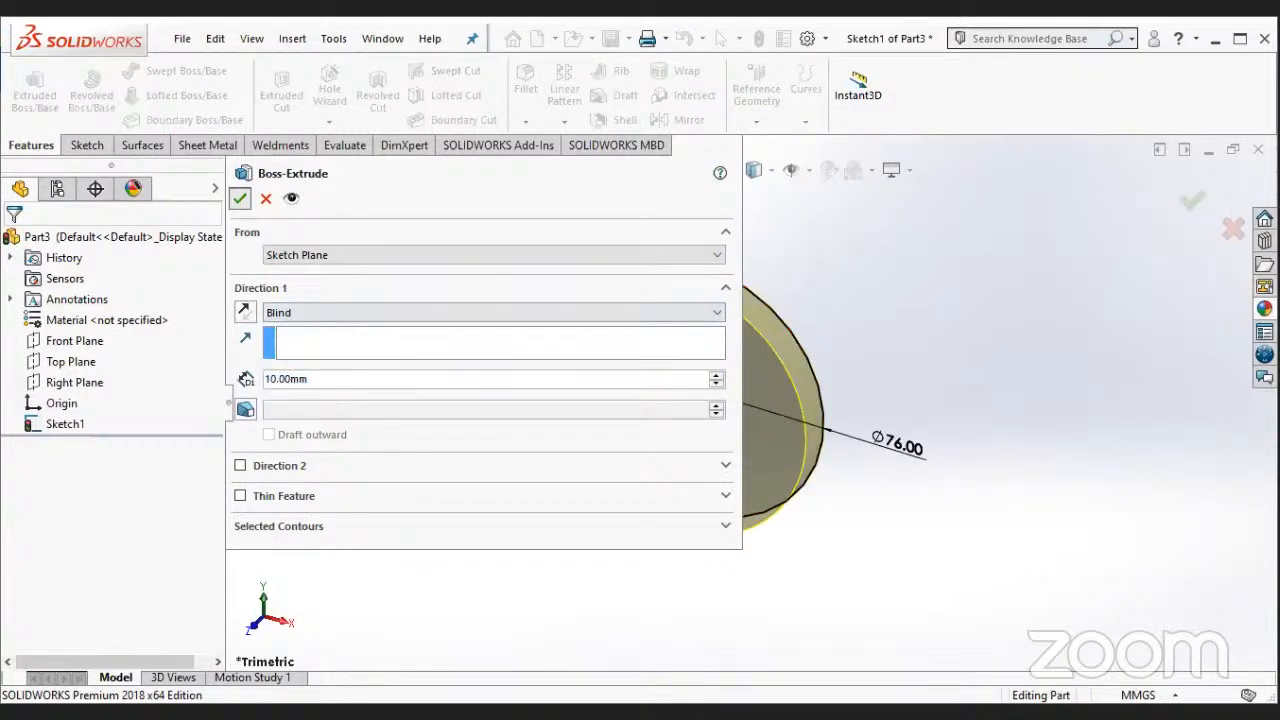
left_click(240, 199)
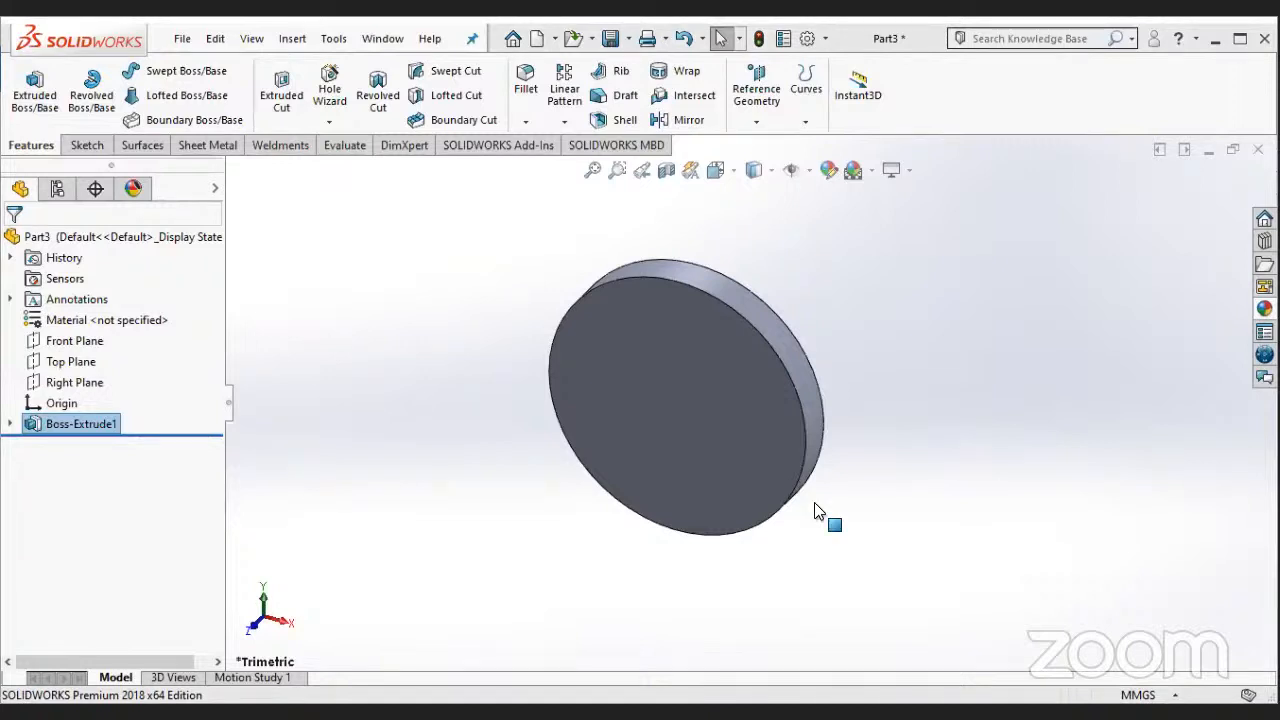
- Start a new sketch on the disc's back face and view it head-on
mouse_move(903, 469)
middle_mouse_down()
mouse_move(877, 409)
mouse_move(754, 451)
mouse_move(730, 441)
middle_mouse_up()
left_click(730, 441)
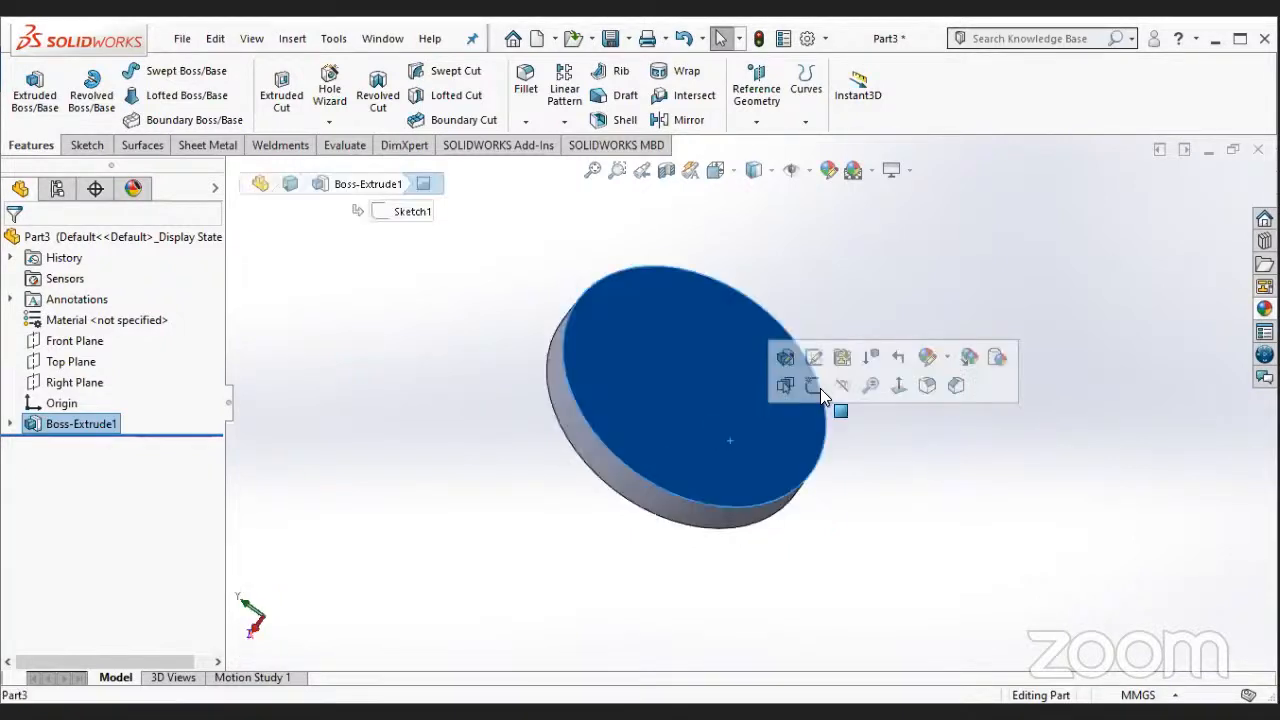
left_click(820, 388)
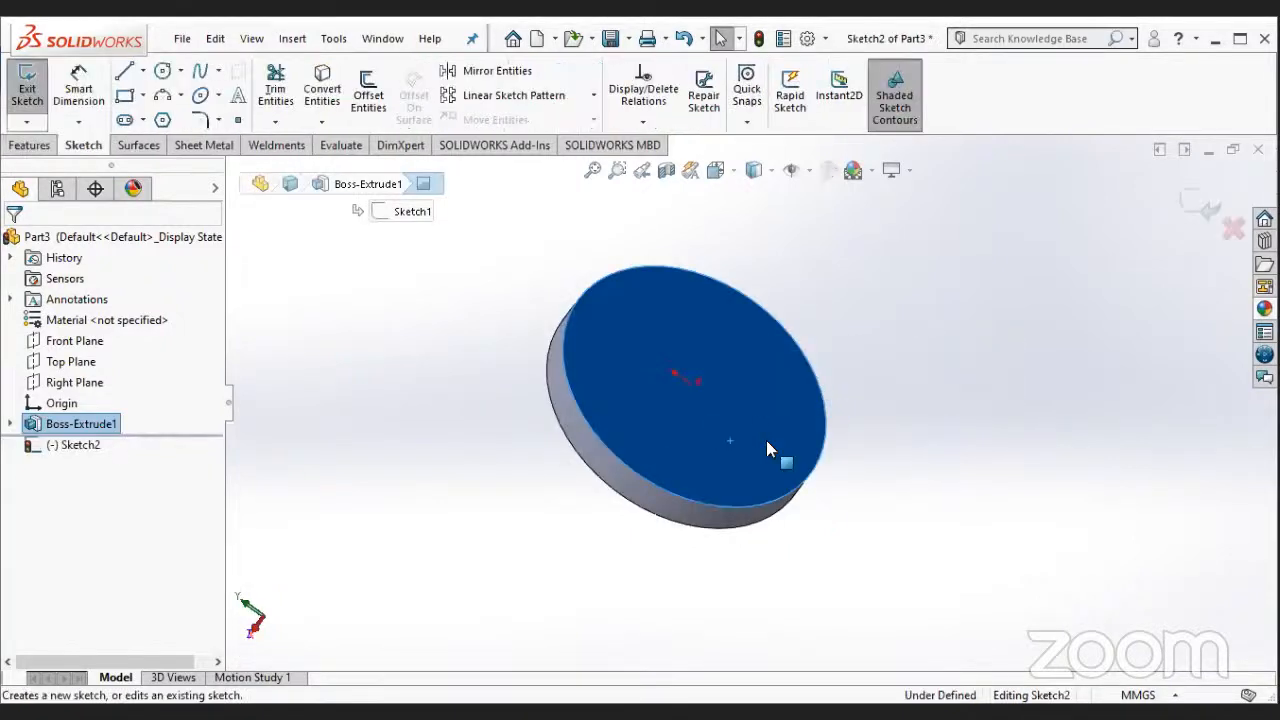
right_click(86, 447)
left_click(132, 417)
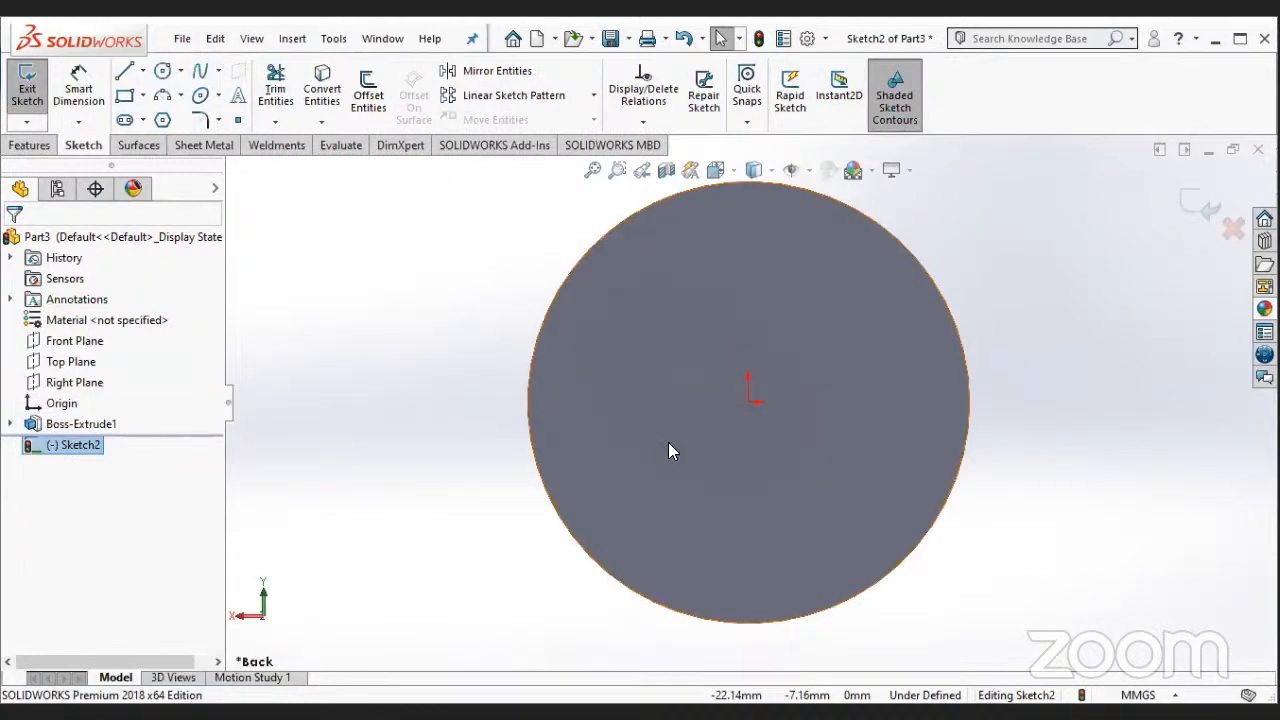
- Draw a circle centred on the origin of the disc's back face and set its diameter to 64 mm
left_click(161, 72)
left_click(750, 405)
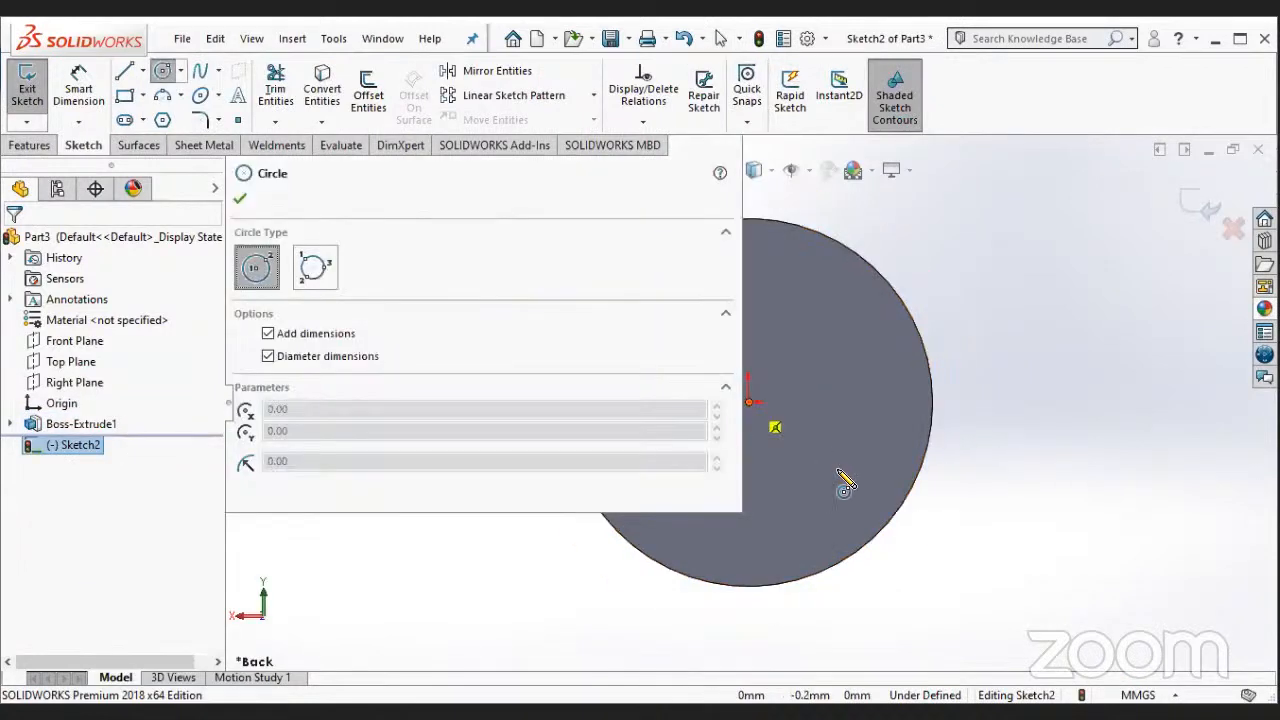
left_click(831, 480)
key("Escape")
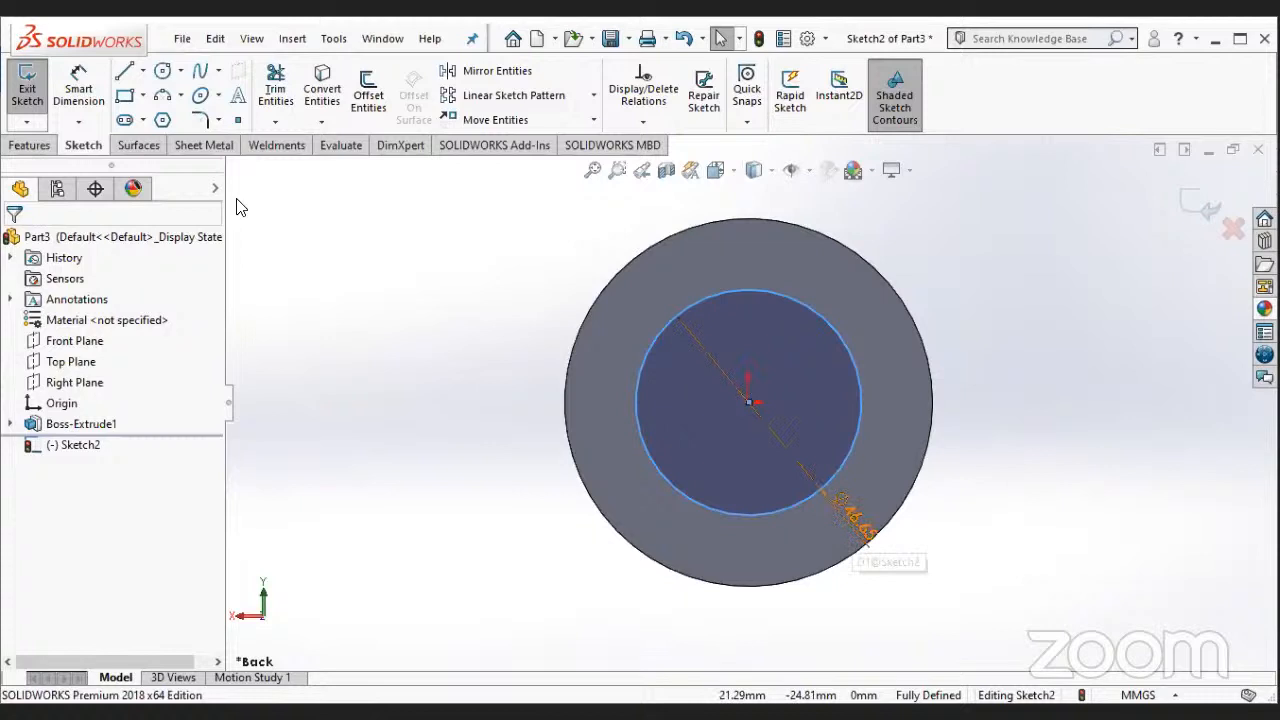
left_click(862, 532)
- Extrude the 64 mm circle outward from the disc as a Blind boss 12 mm deep, merged with the body
left_click(40, 145)
left_click(47, 112)
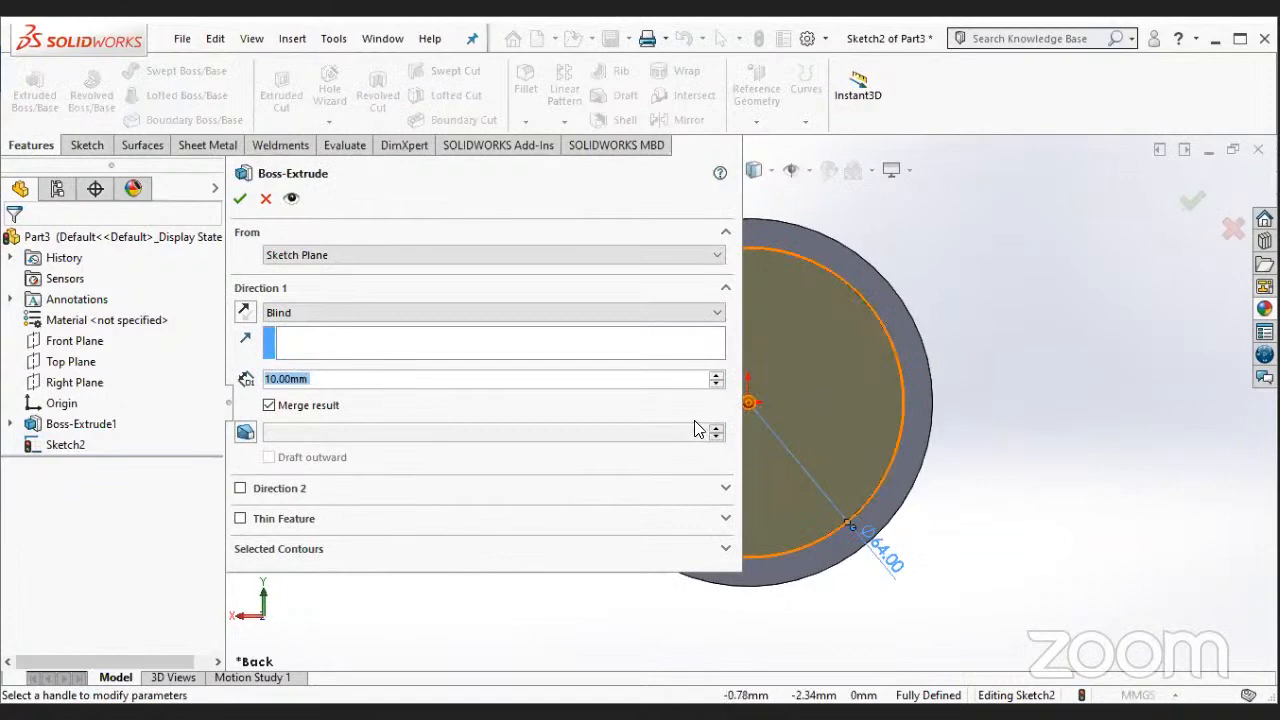
type("12")
key("Return")
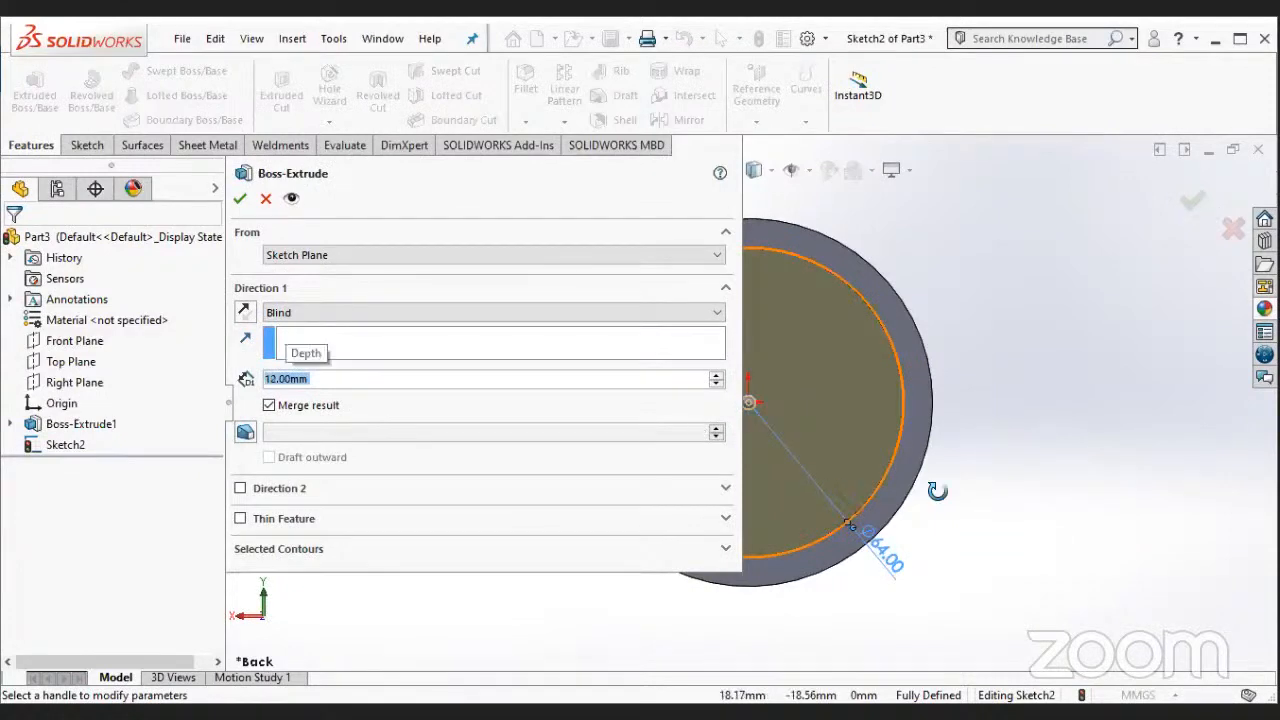
middle_click_drag(937, 491, 937, 492)
left_click(243, 197)
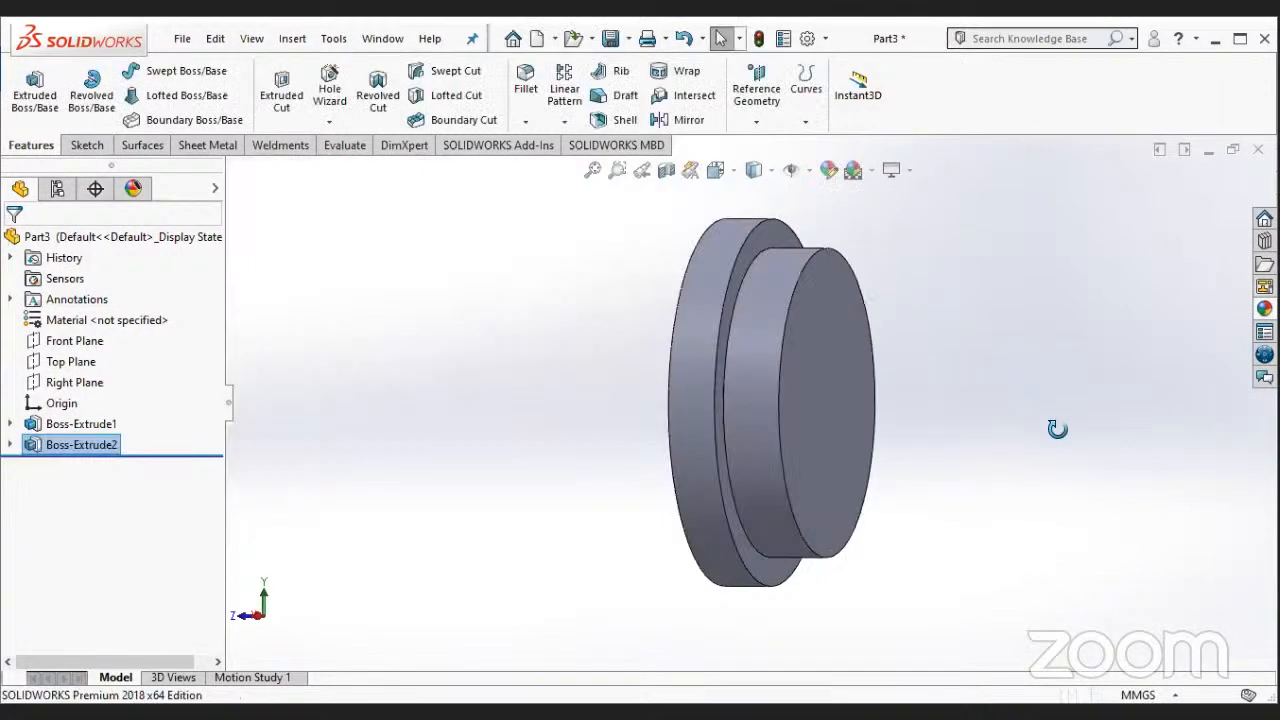
- Start a new sketch on the end face of the 64 mm boss and view it head-on
left_click(1056, 430)
middle_click_drag(1058, 429, 980, 438)
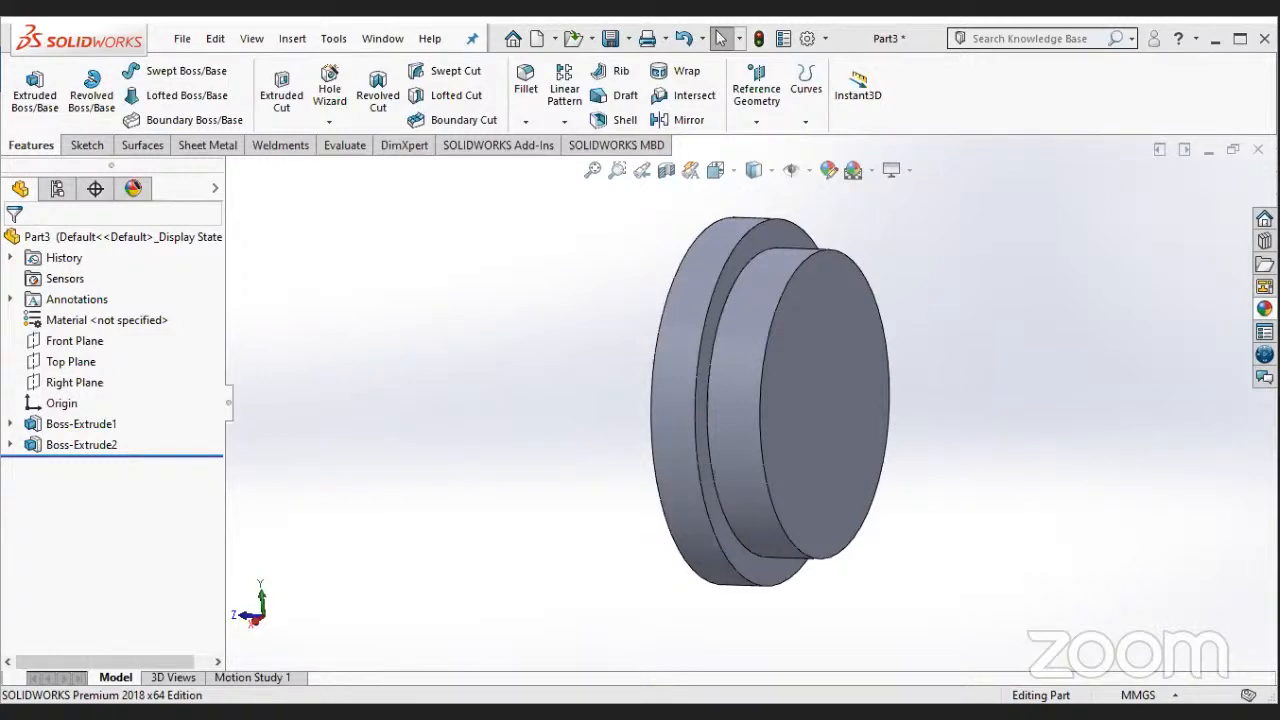
left_click(886, 392)
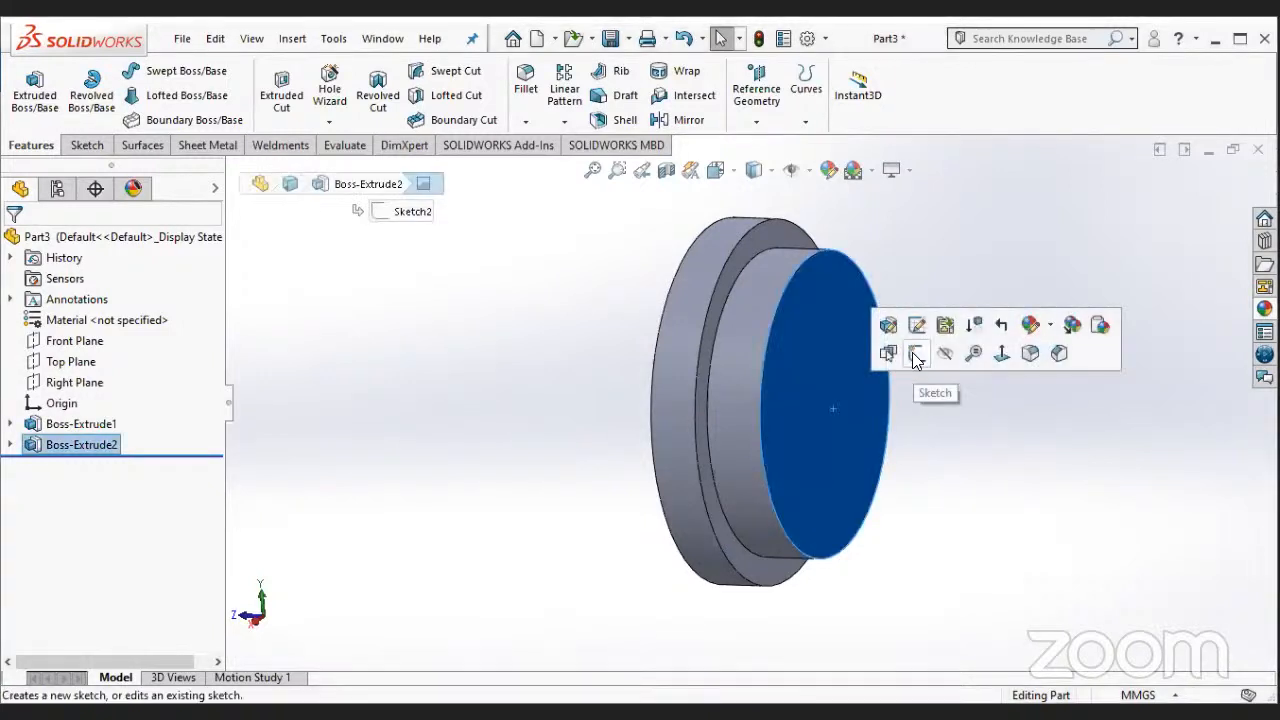
left_click(912, 358)
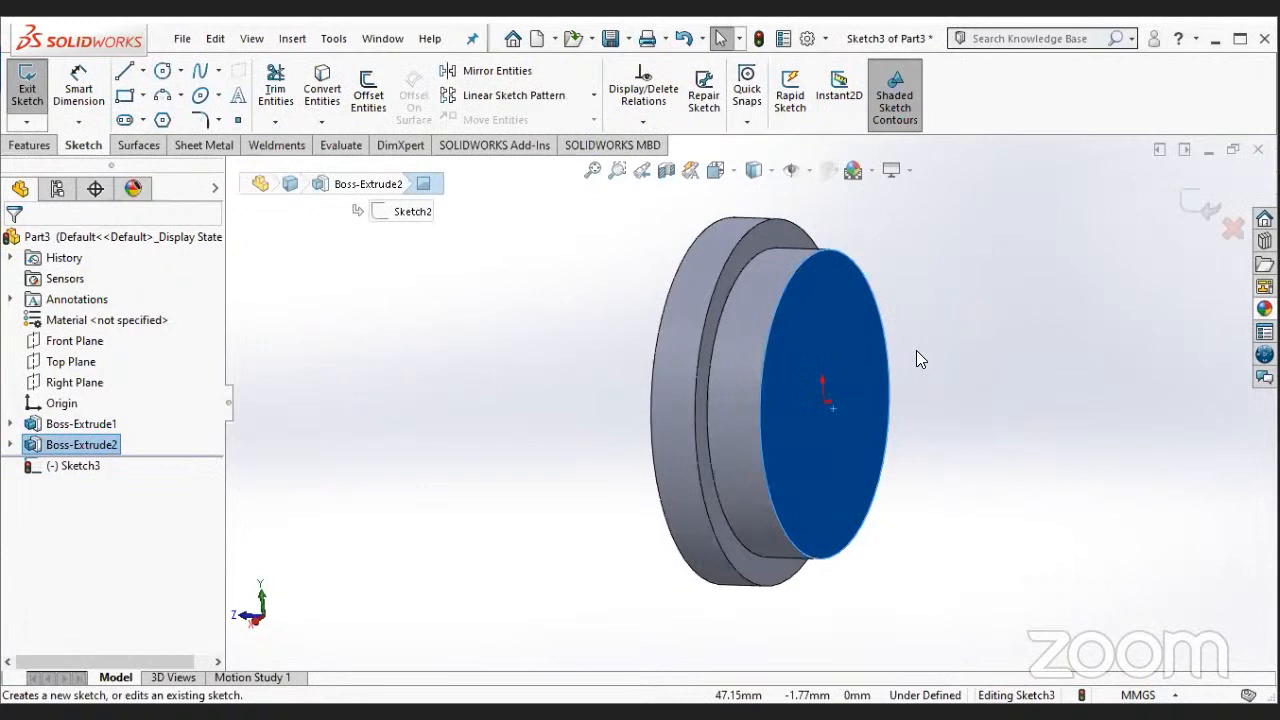
right_click(90, 465)
left_click(128, 430)
- Draw a circle centred on the origin of the 64 mm boss's end face and set its diameter to 60 mm
left_click(162, 70)
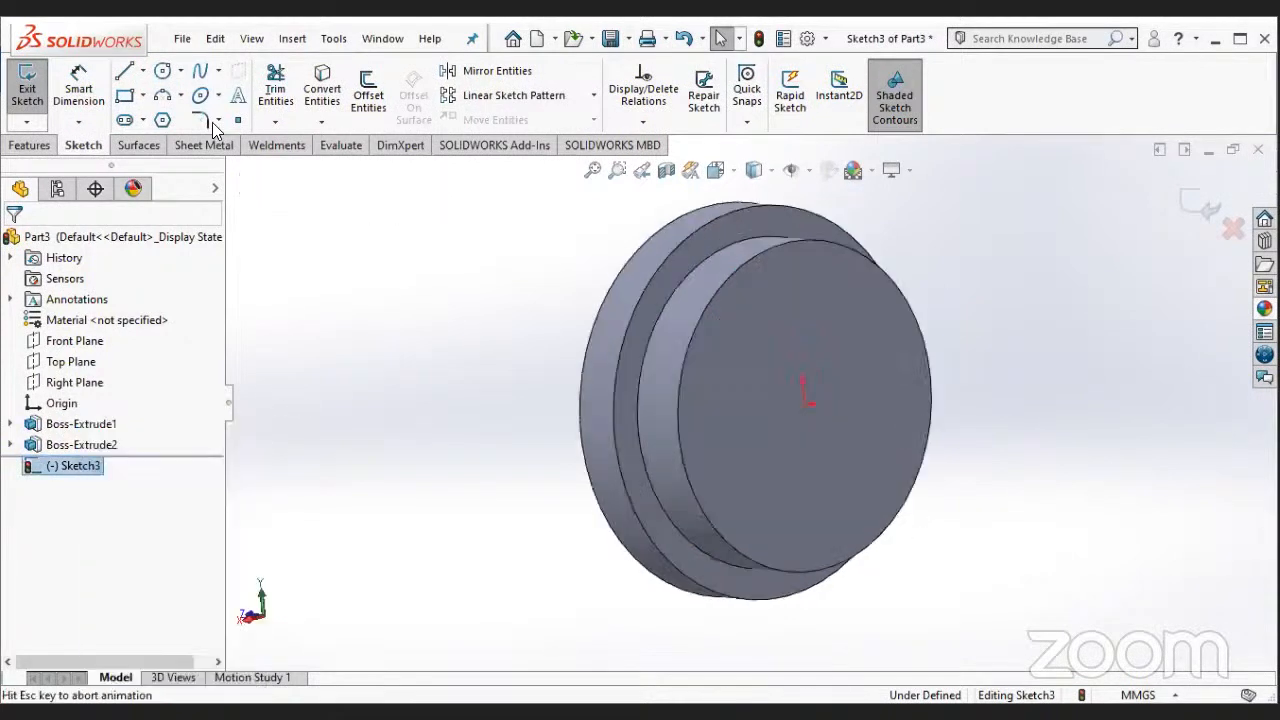
left_click(748, 400)
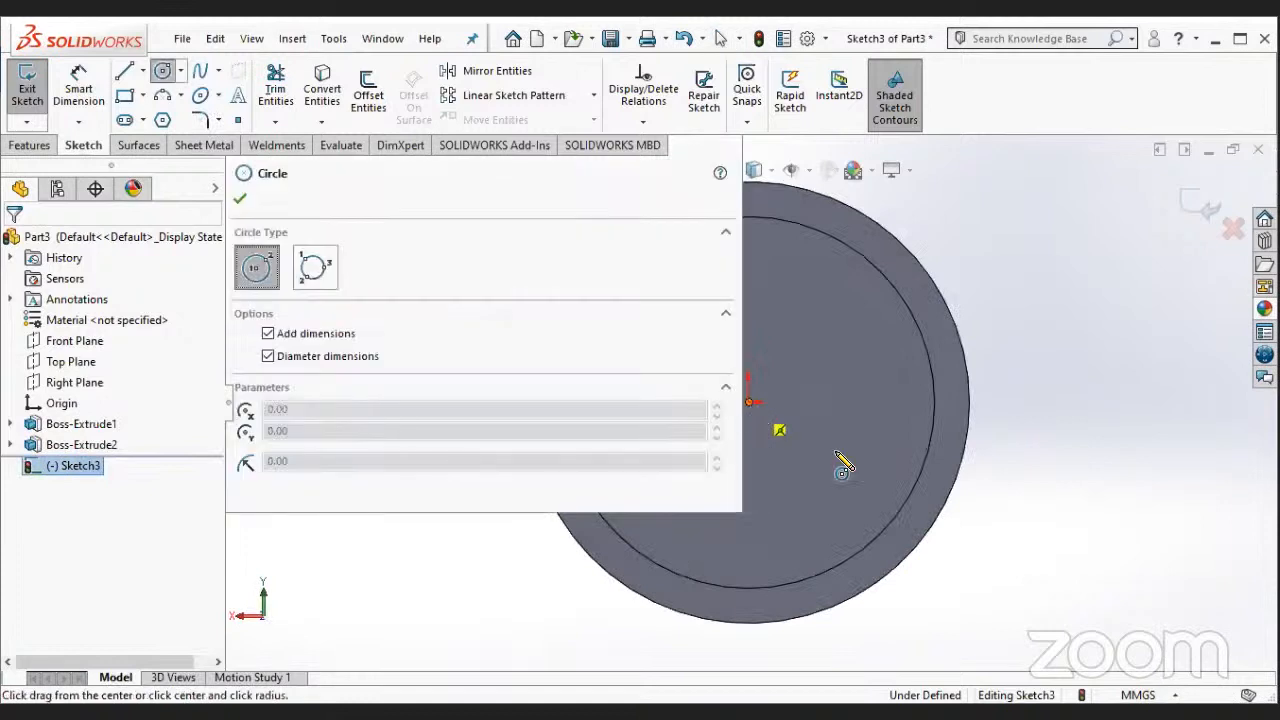
left_click(830, 462)
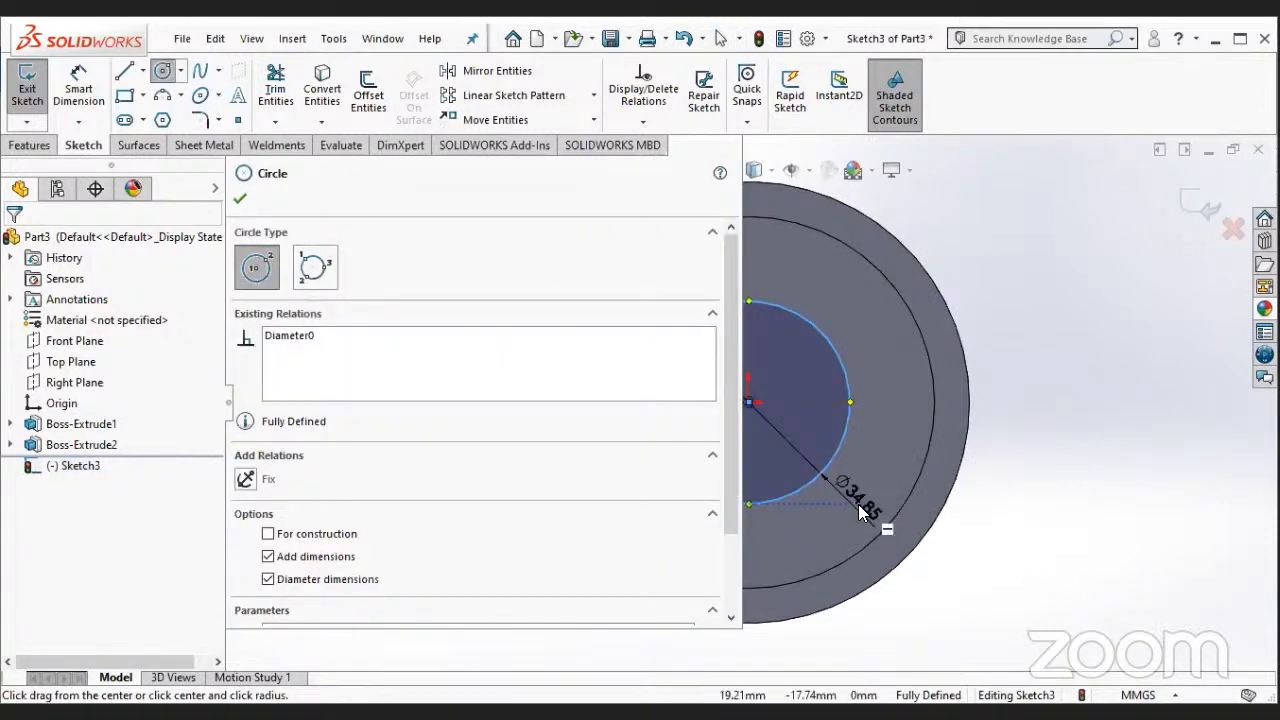
key("Escape")
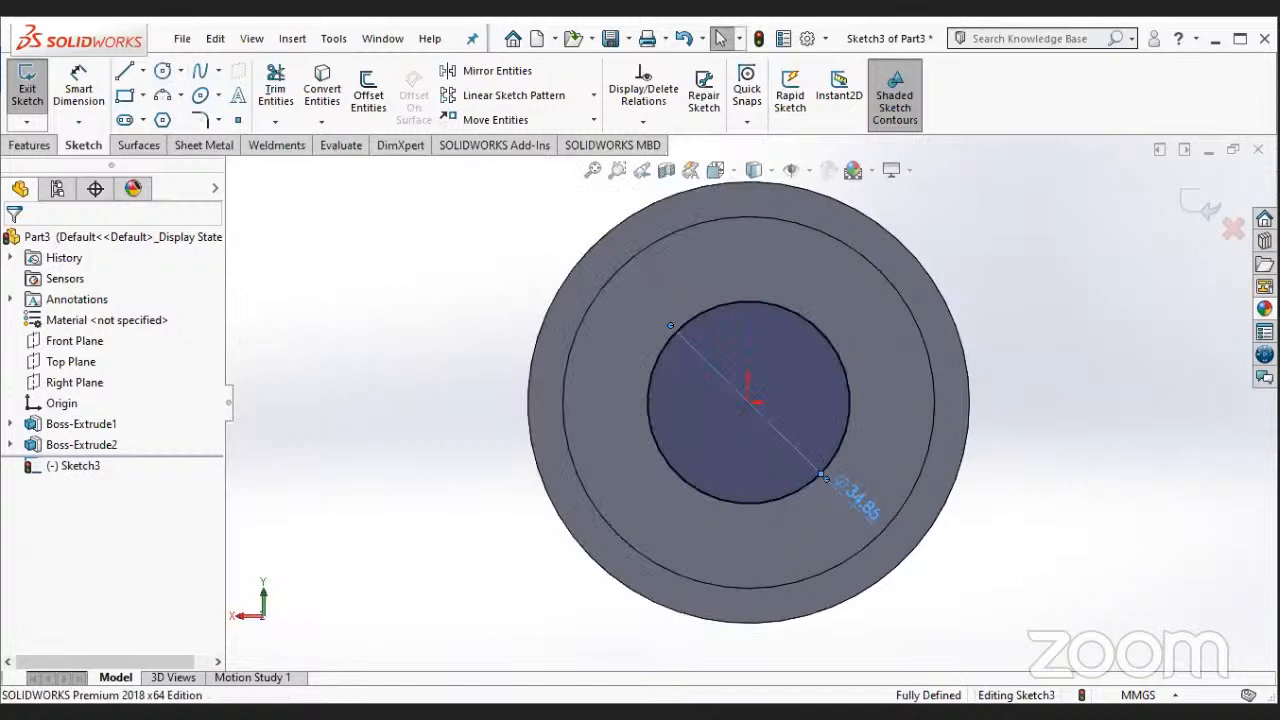
type("60")
key("Return")
key("Escape")
- Extrude the 60 mm circle away from the stepped disc as a Blind boss 40 mm long
scroll(758, 370, "up", 2)
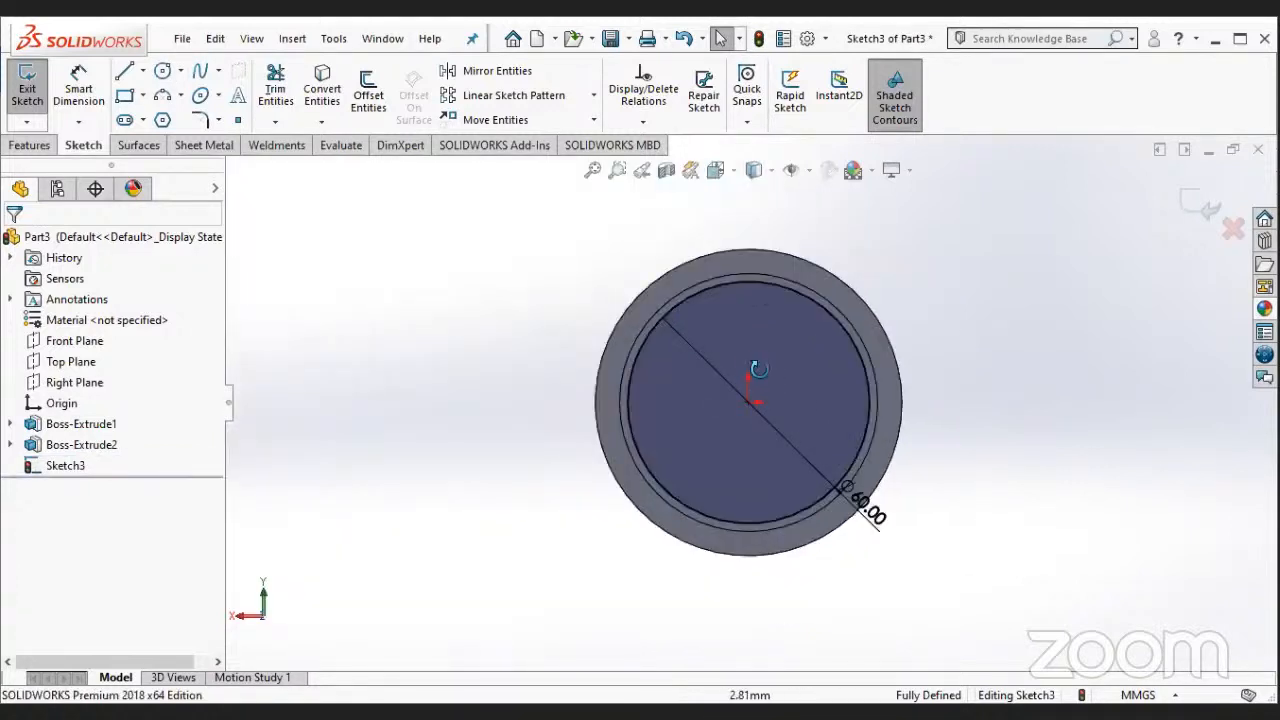
middle_click_drag(804, 394, 442, 334)
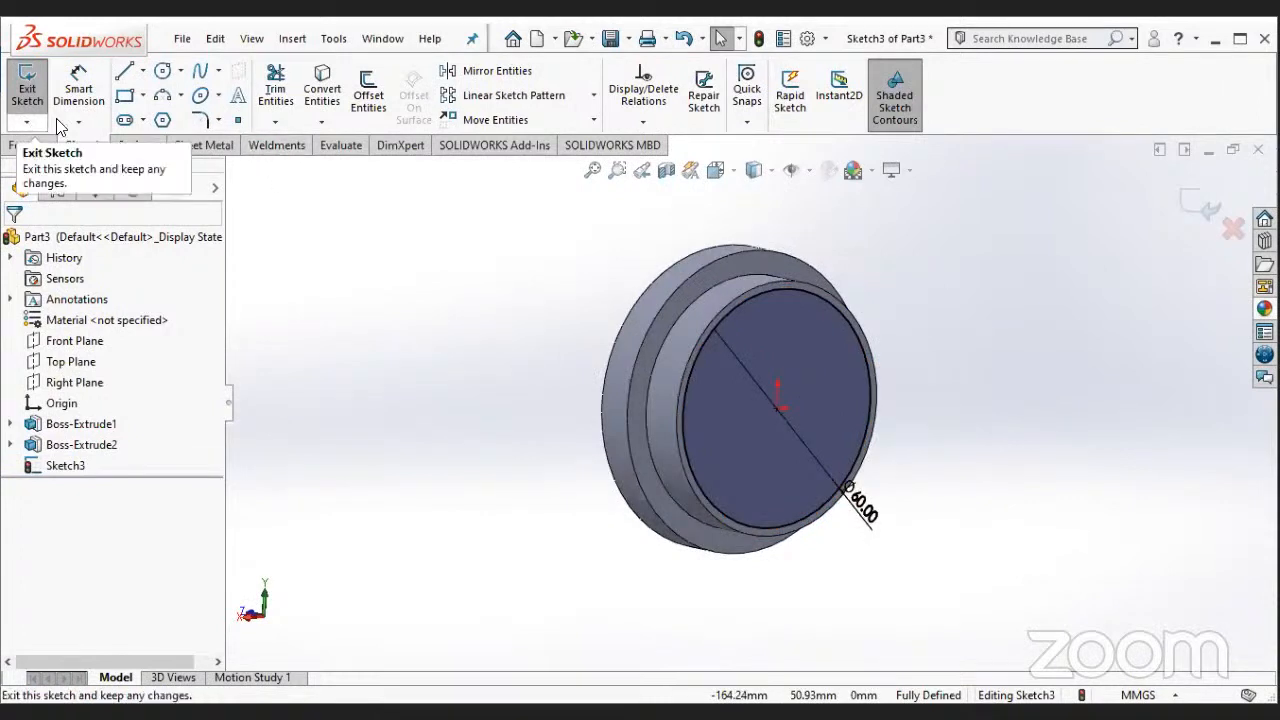
left_click(27, 88)
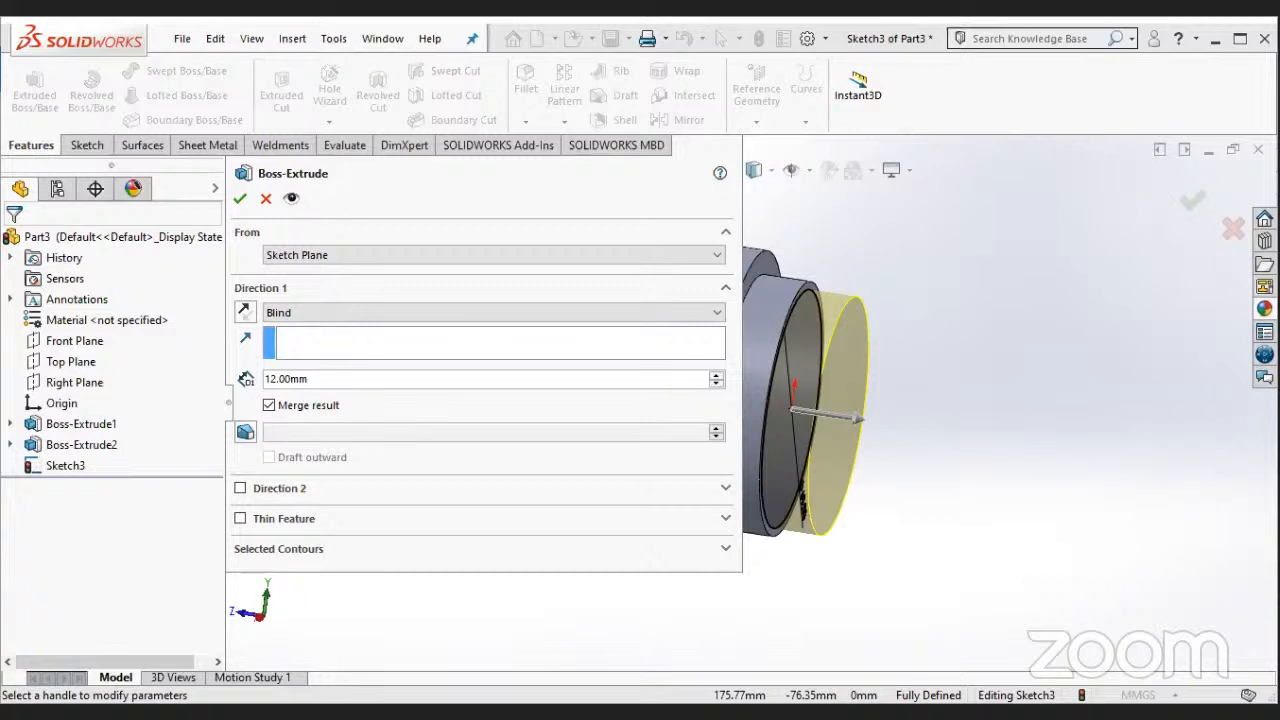
double_click(337, 378)
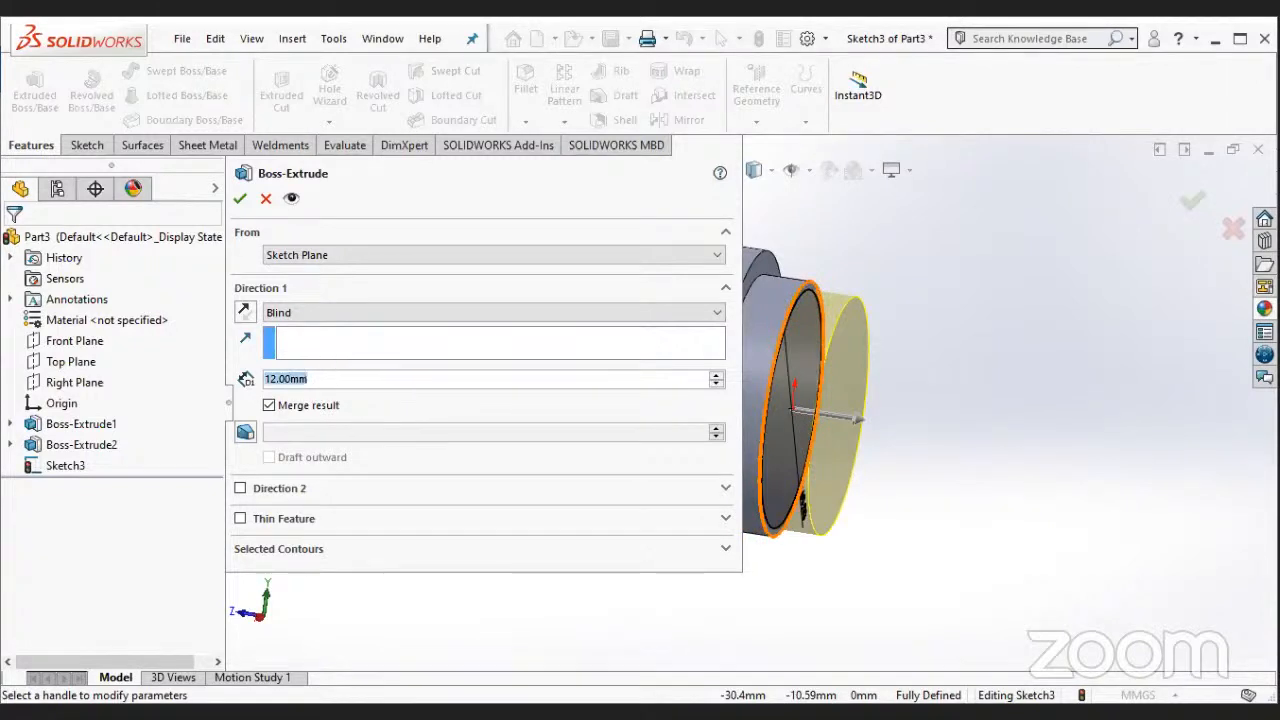
type("40")
key("Return")
left_click(239, 199)
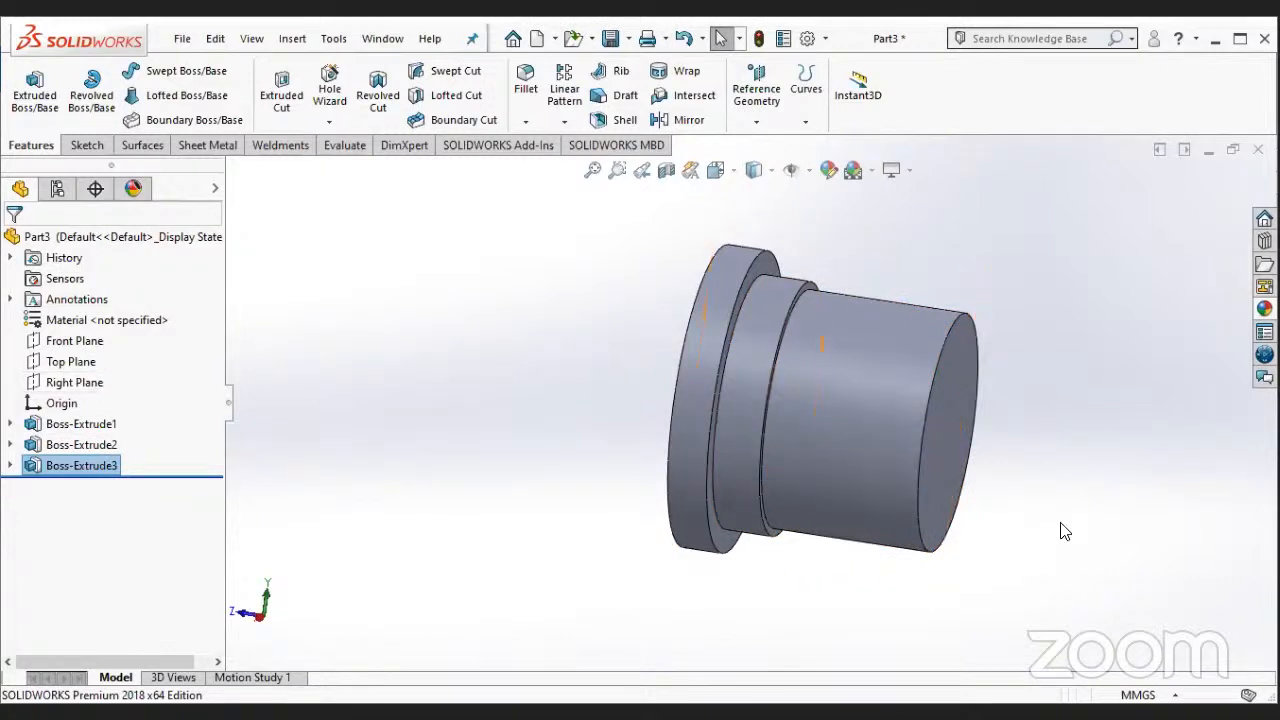
- Start a new sketch on the free end face of the 60 mm cylinder
middle_click_drag(1051, 529, 928, 502)
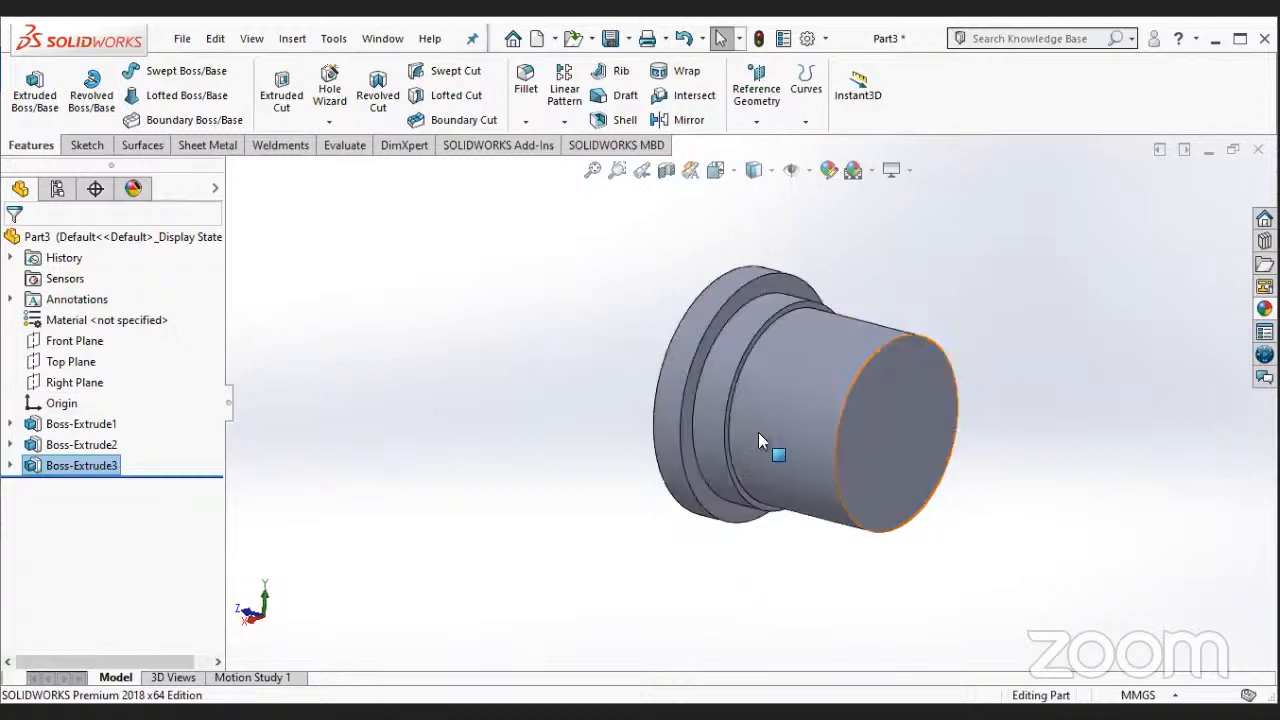
middle_click_drag(906, 441, 842, 434)
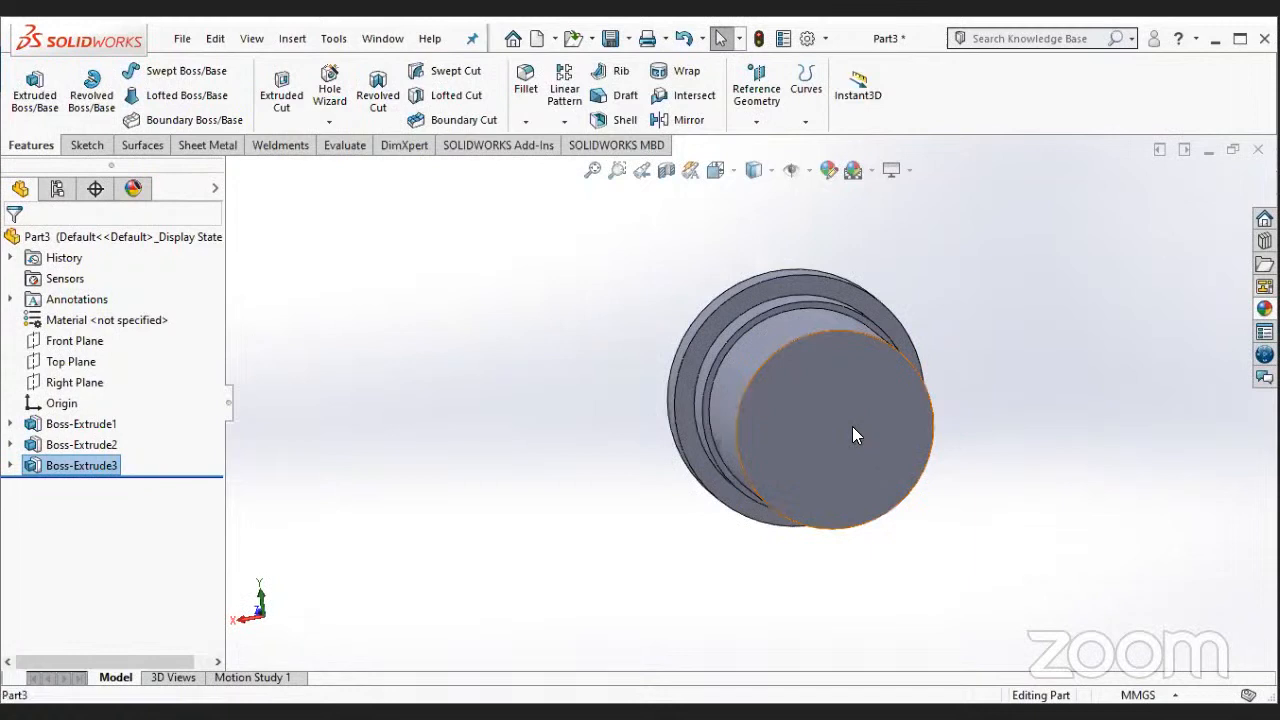
right_click(856, 434)
left_click(892, 266)
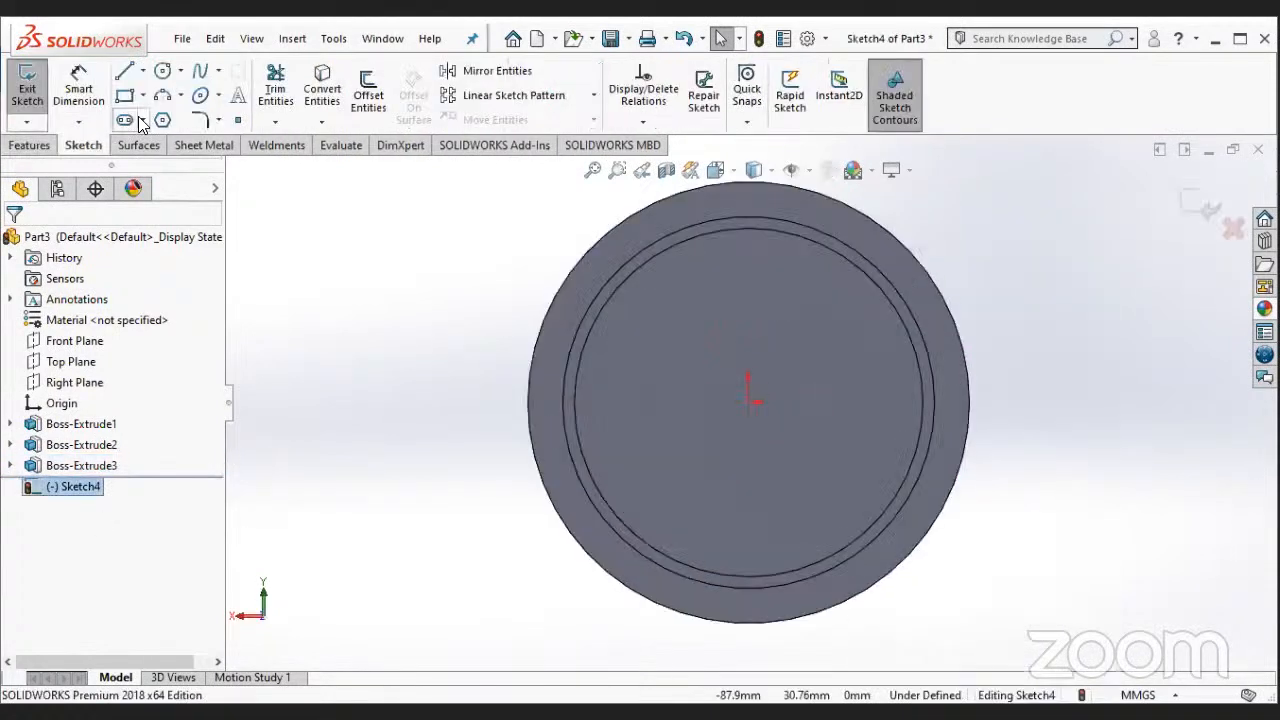
- Draw a 64 mm diameter circle centred on the origin and extrude it as a Blind boss 12 mm deep
left_click(161, 73)
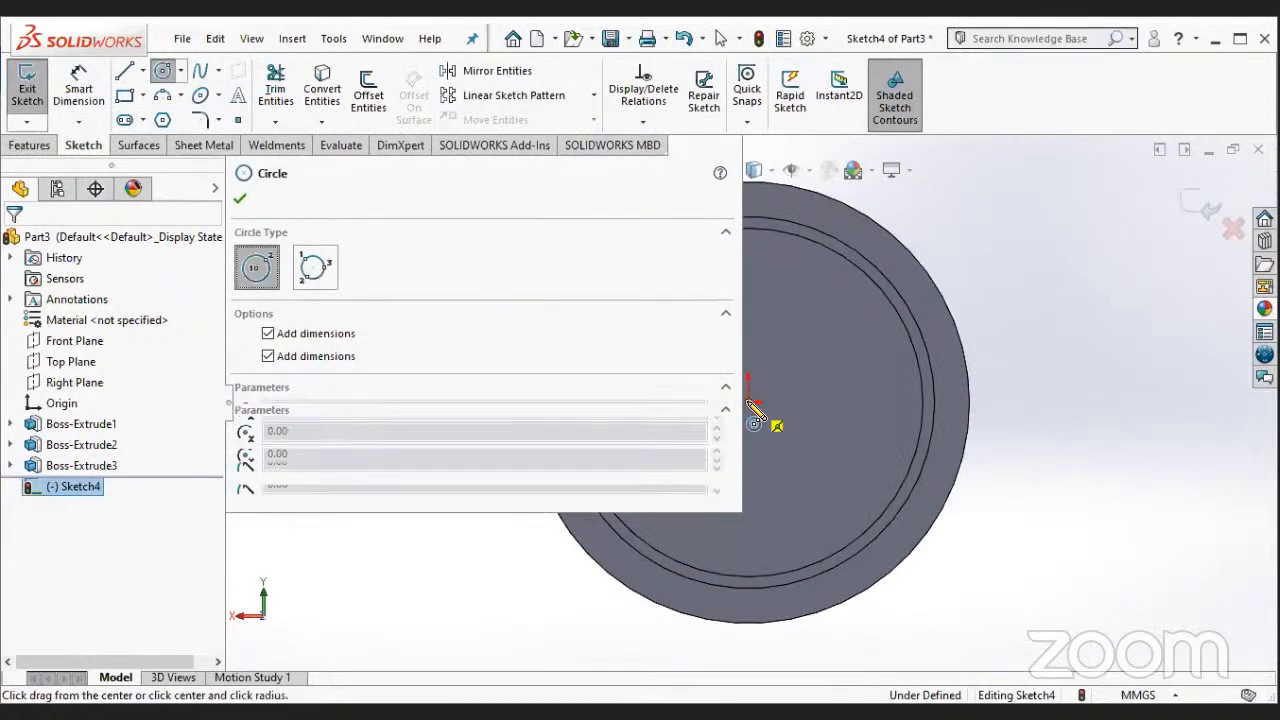
left_click(912, 510)
key("Escape")
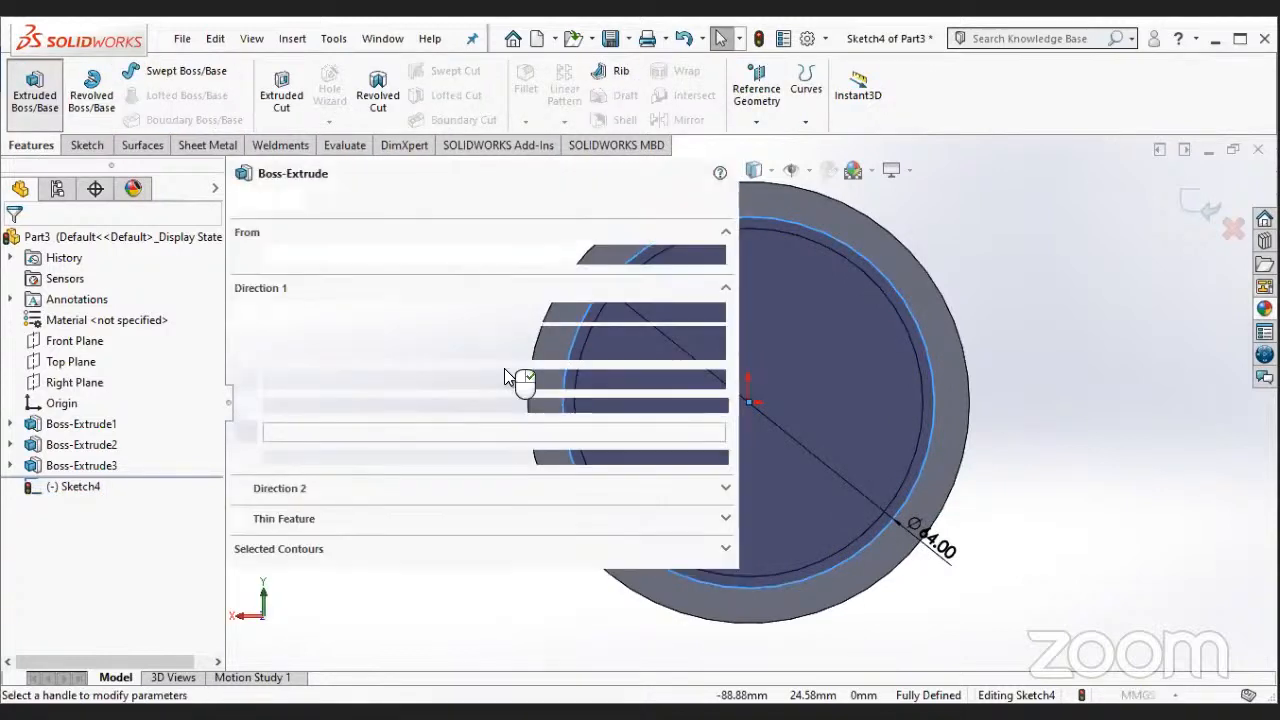
left_click(240, 200)
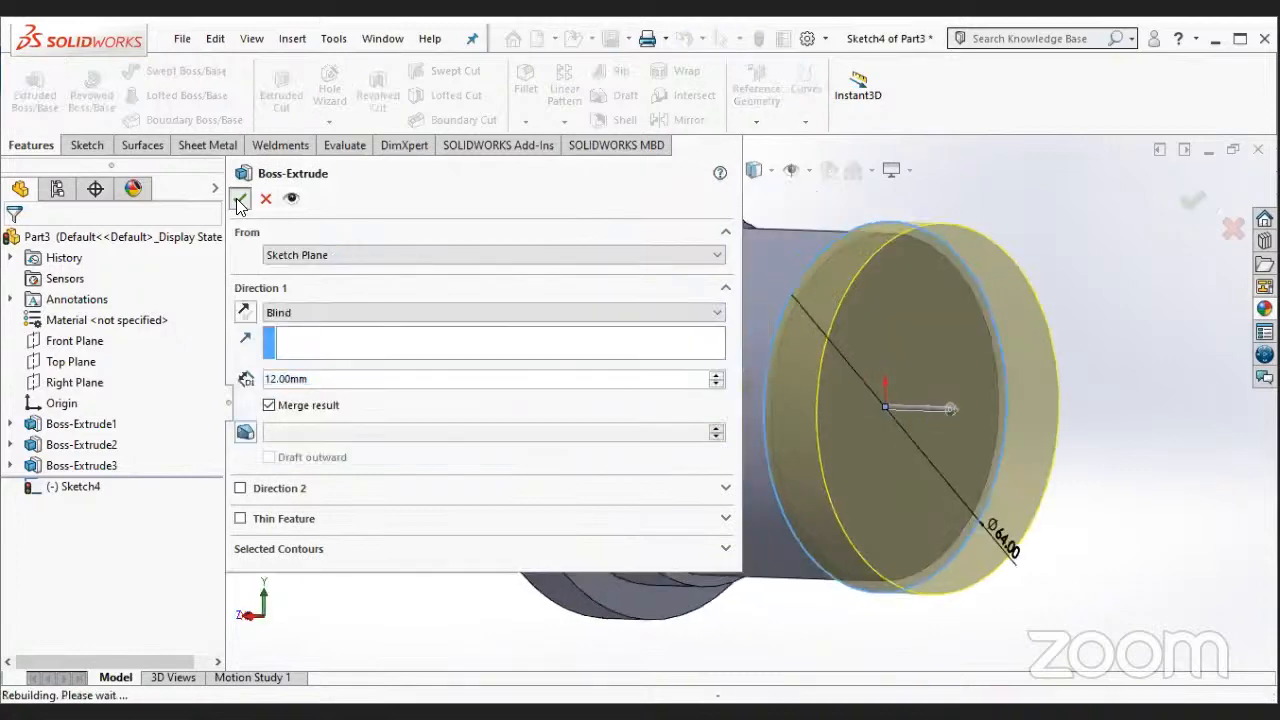
- Start a new sketch on the end face of the second 64 mm collar and view it head-on
right_click(960, 432)
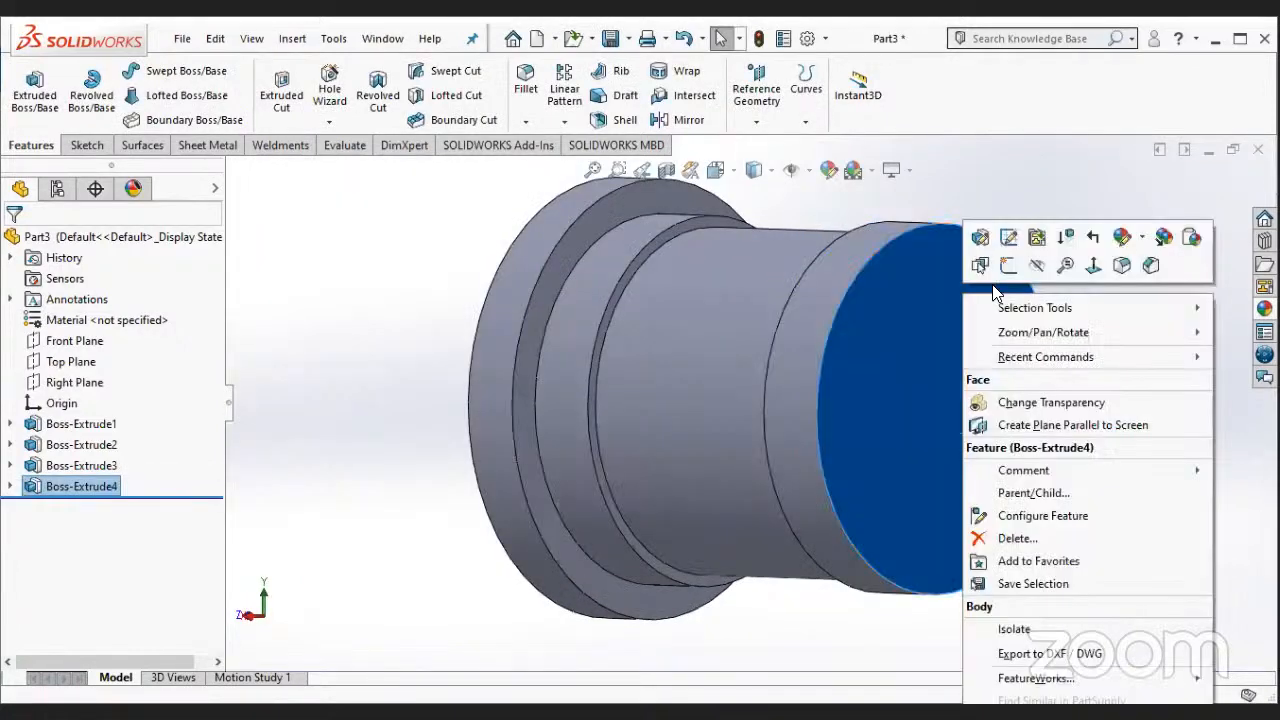
left_click(1007, 267)
right_click(72, 507)
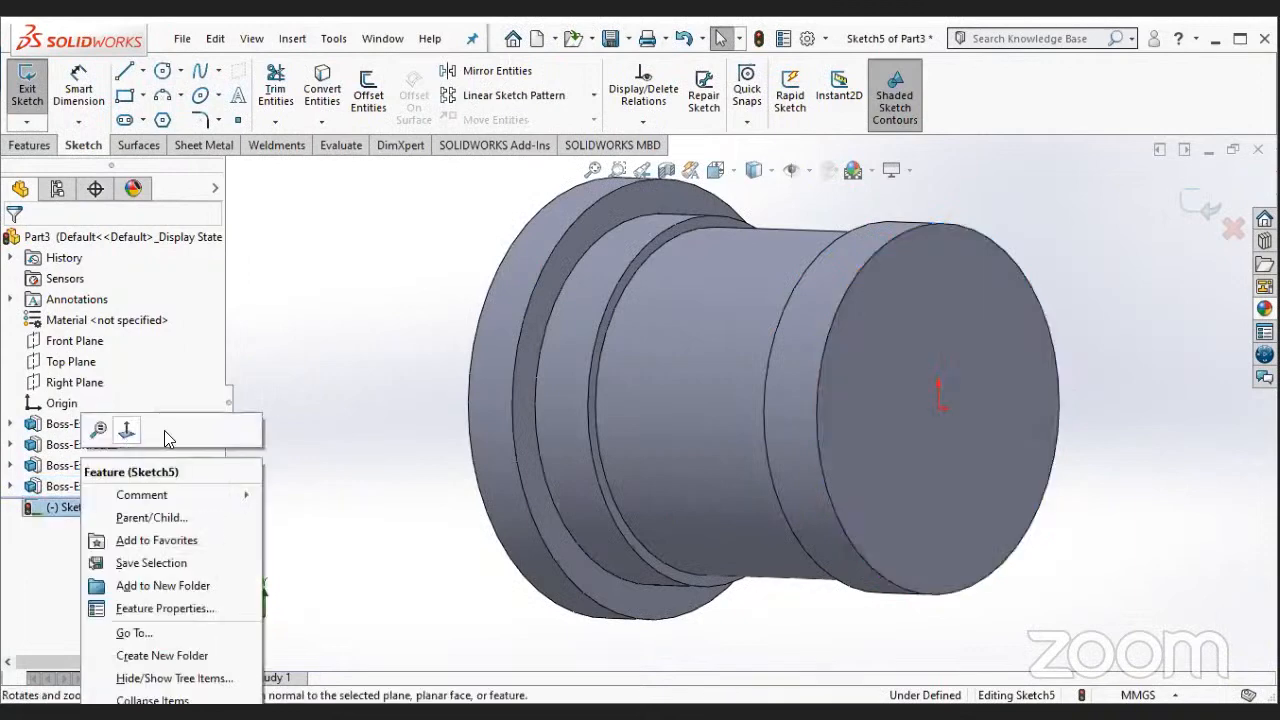
- Draw a 76 mm diameter circle centred on the origin, matching the outer edge of the first disc
left_click(159, 75)
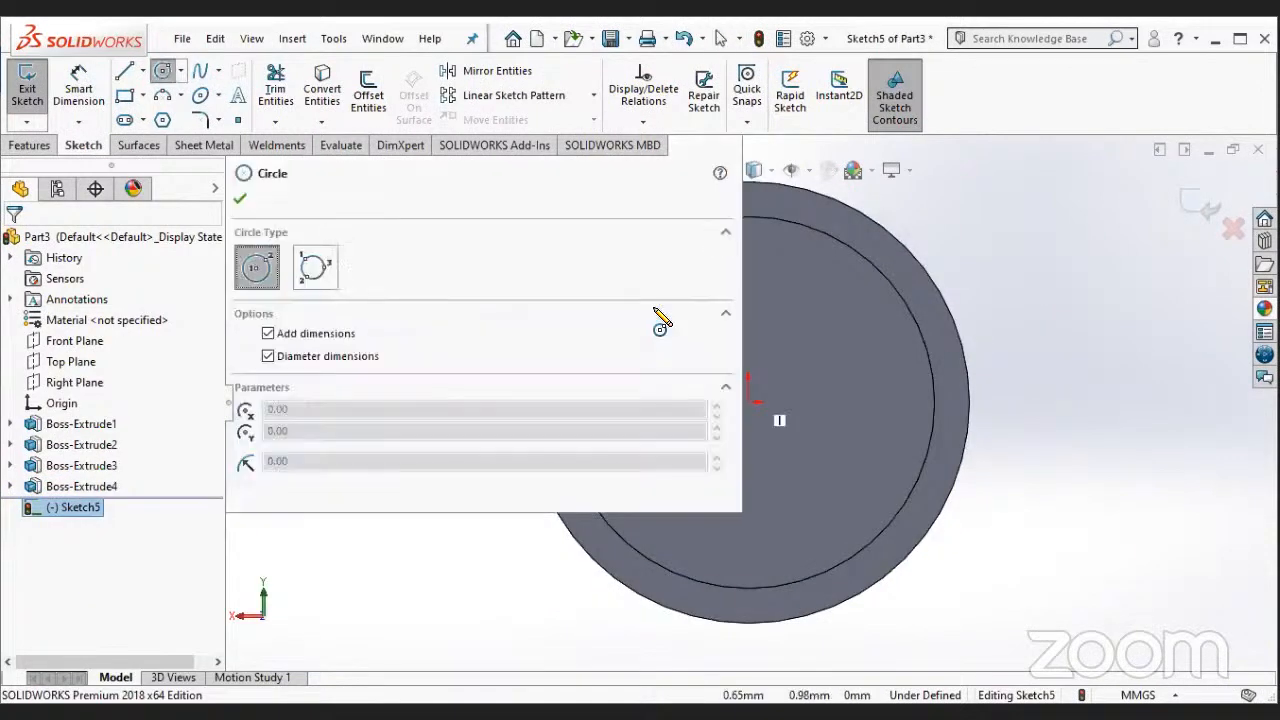
left_click(750, 405)
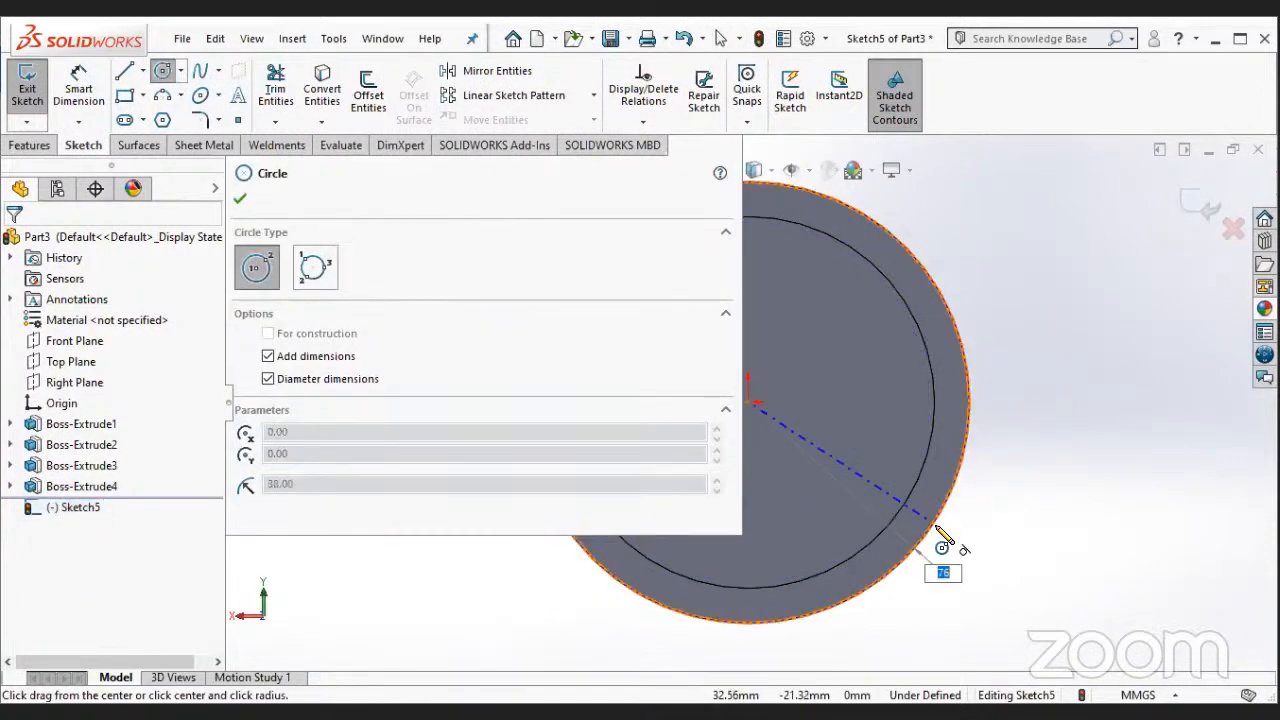
left_click(937, 540)
key("Escape")
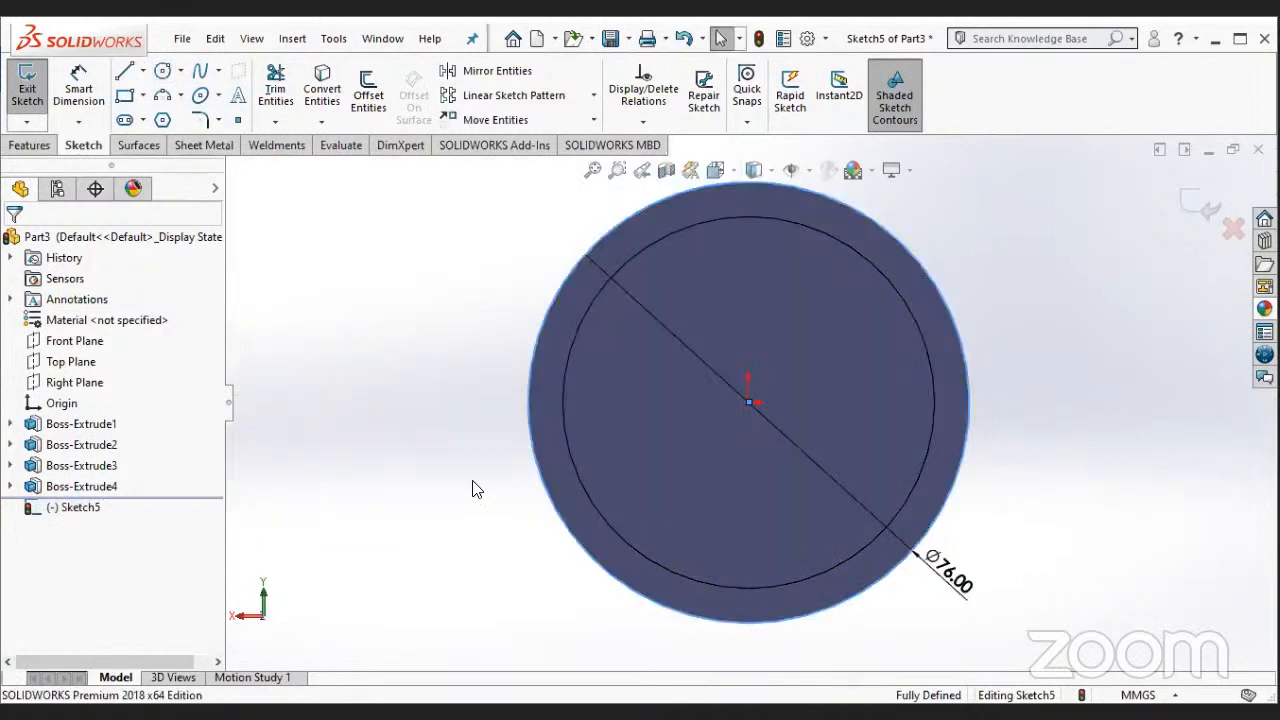
- Extrude the 76 mm circle as a Blind boss 10 mm thick to form the second end flange
left_click(29, 145)
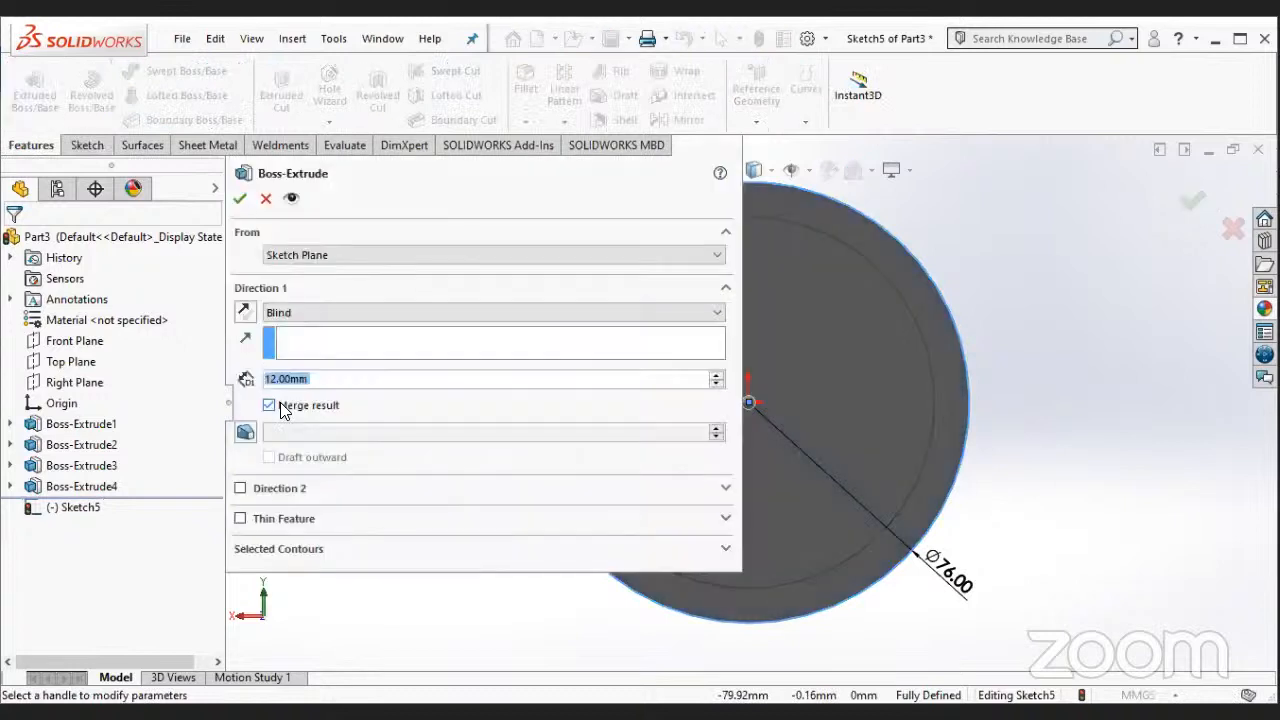
left_click(243, 200)
middle_click_drag(514, 340, 490, 370)
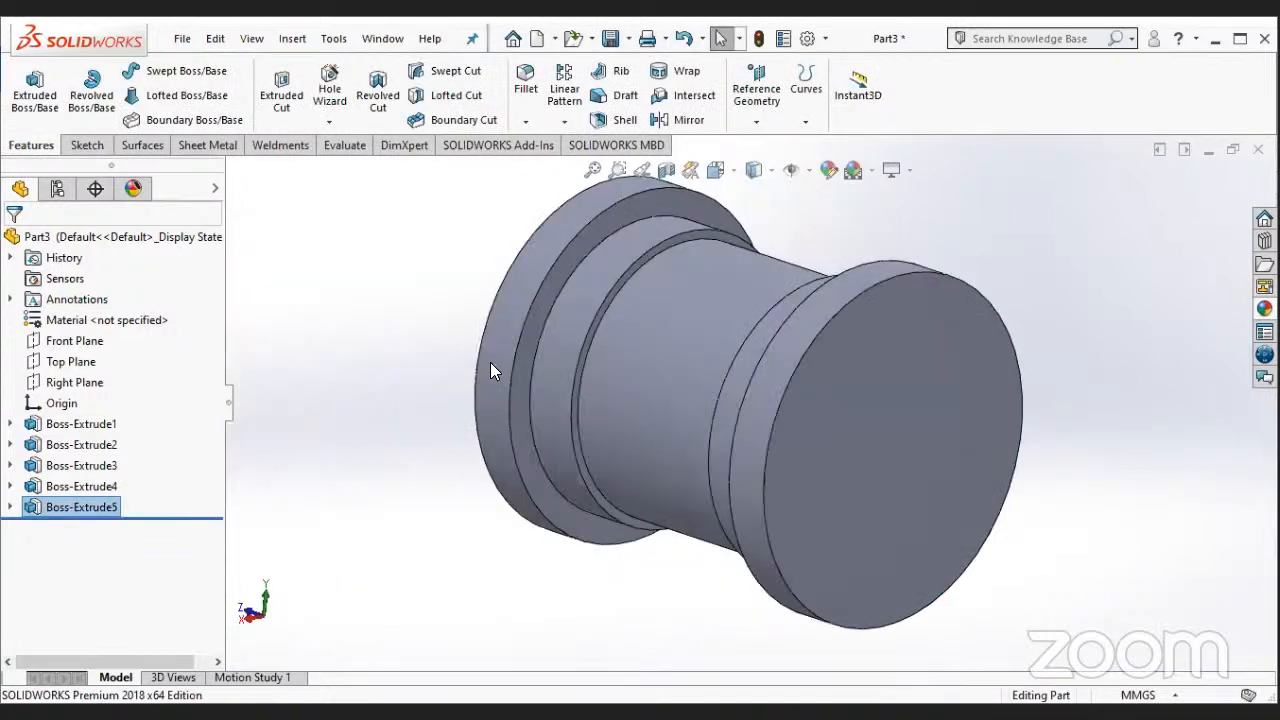
key("f")
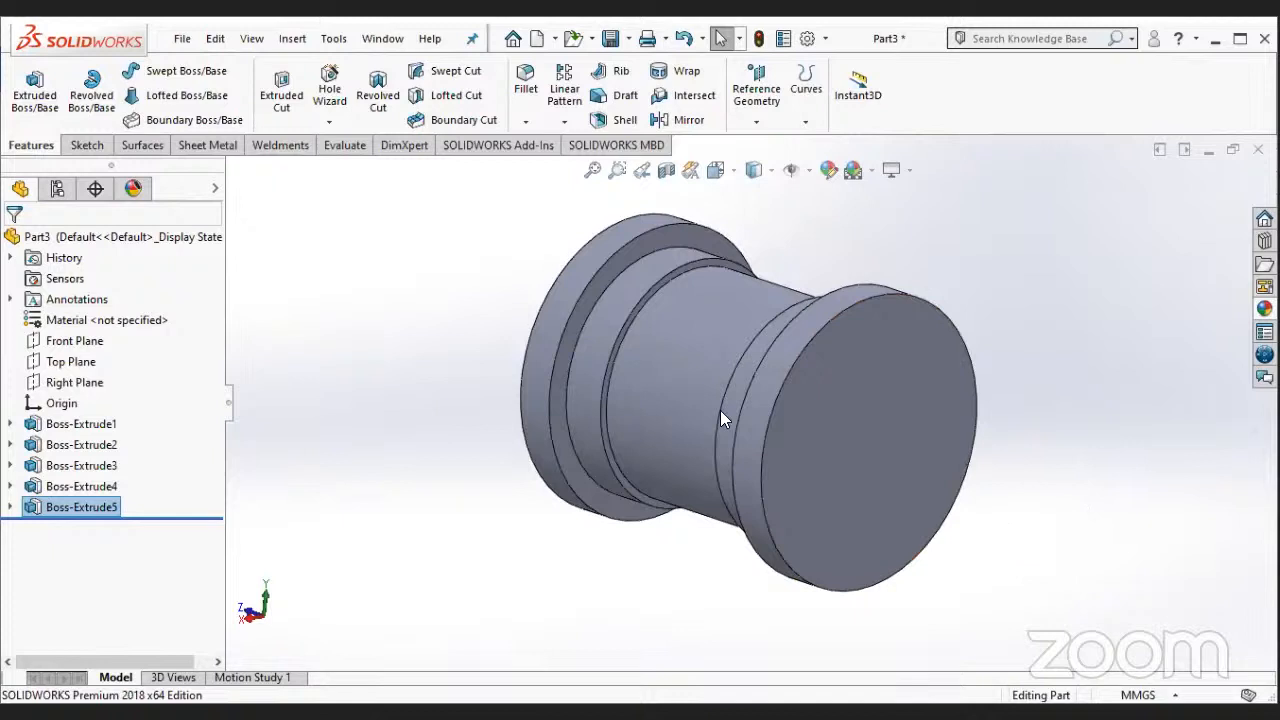
- Start a new sketch on the Front Plane and view it head-on
right_click(72, 370)
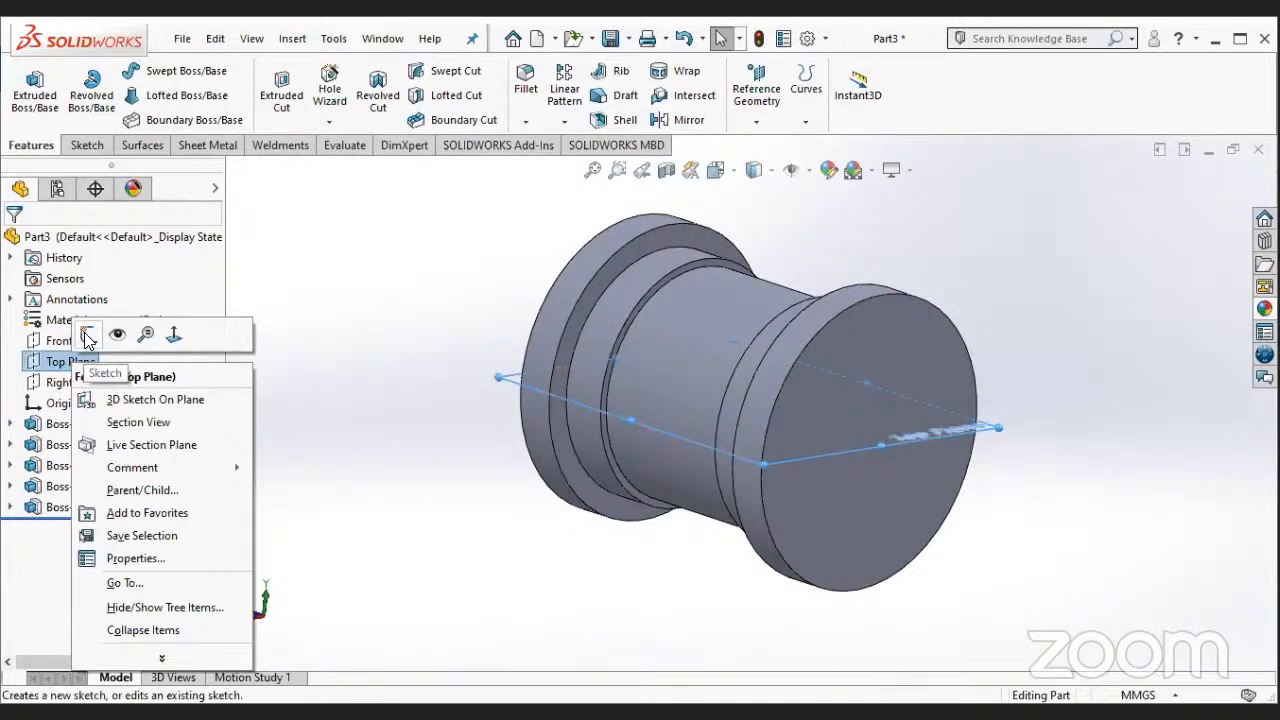
key("Escape")
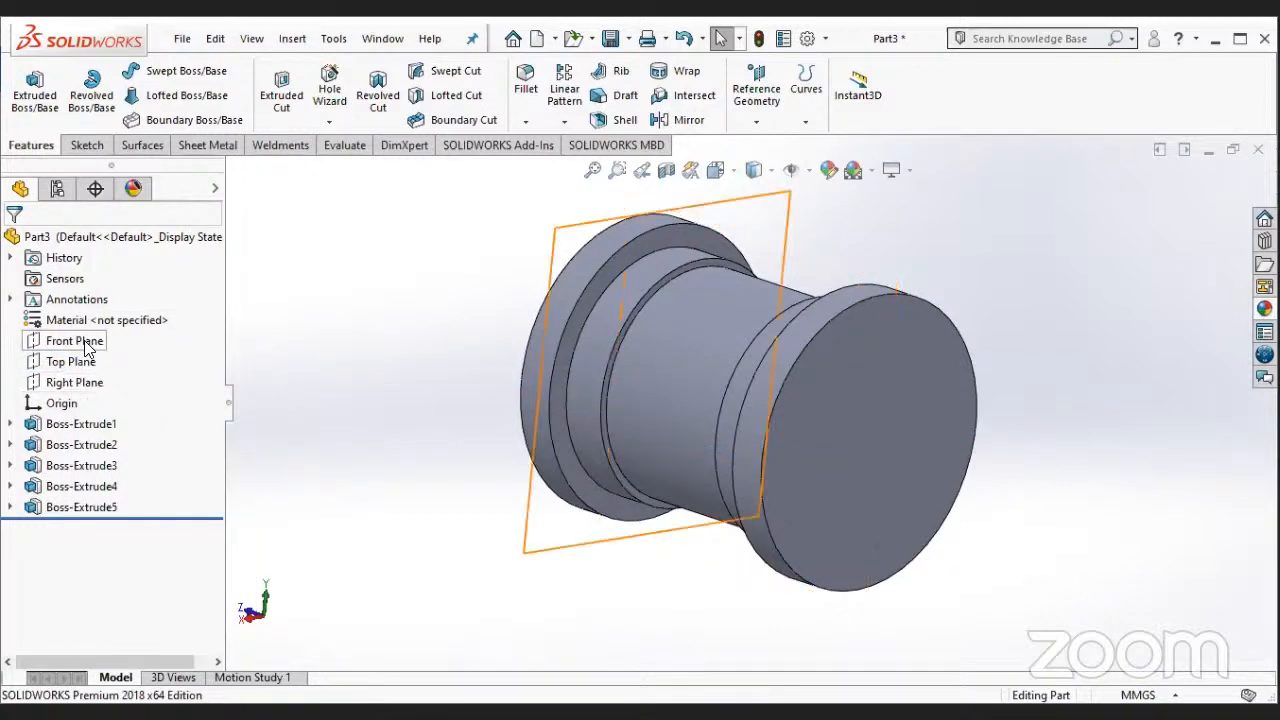
left_click(75, 341)
middle_click_drag(121, 350, 406, 472)
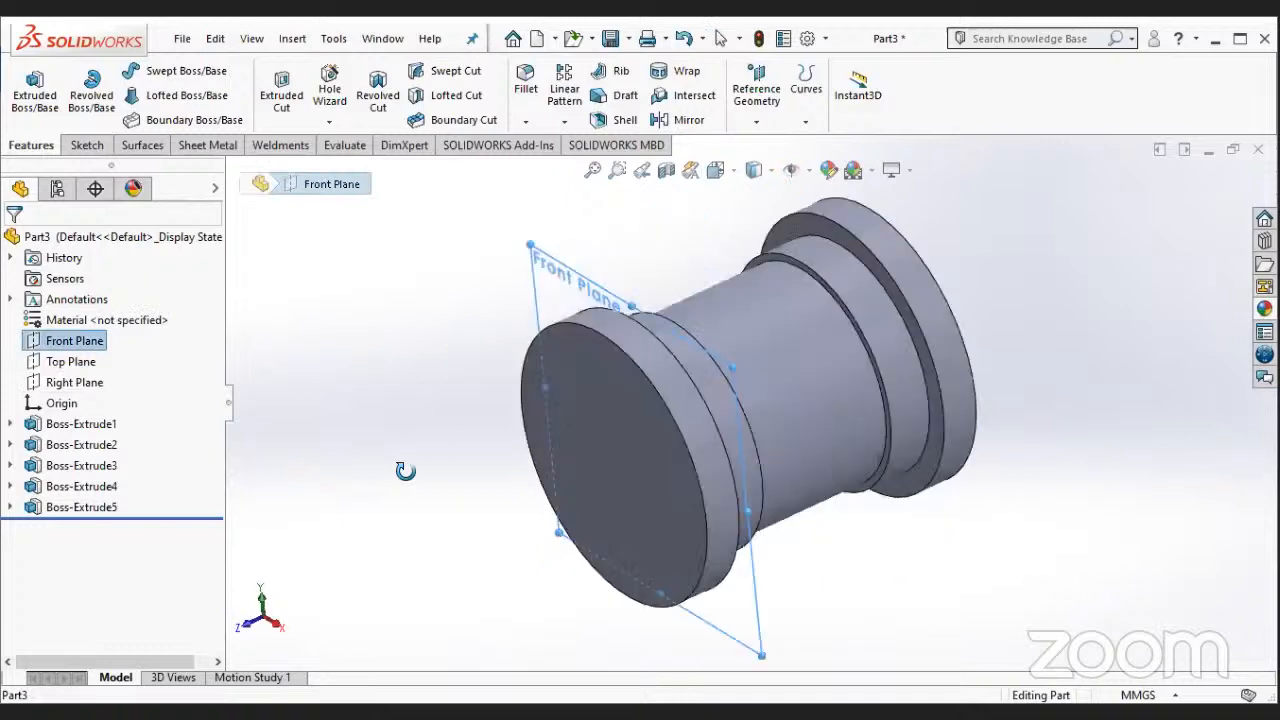
right_click(118, 335)
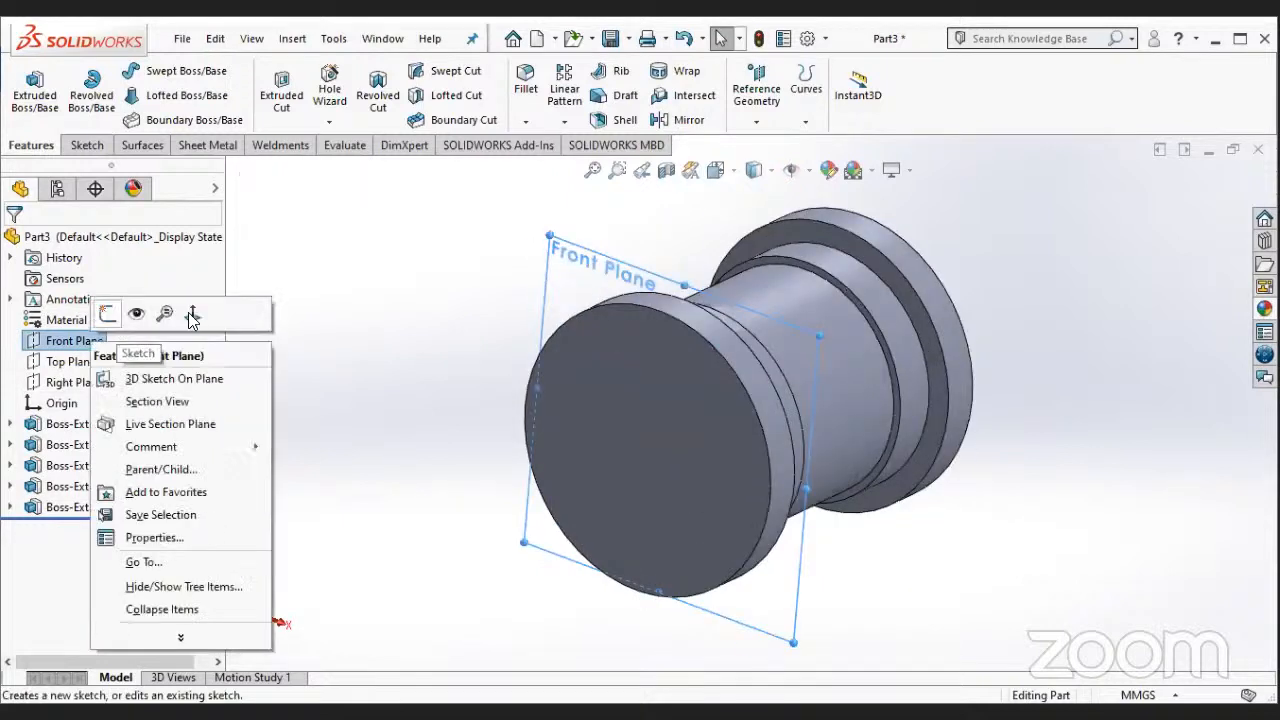
left_click(193, 316)
right_click(128, 335)
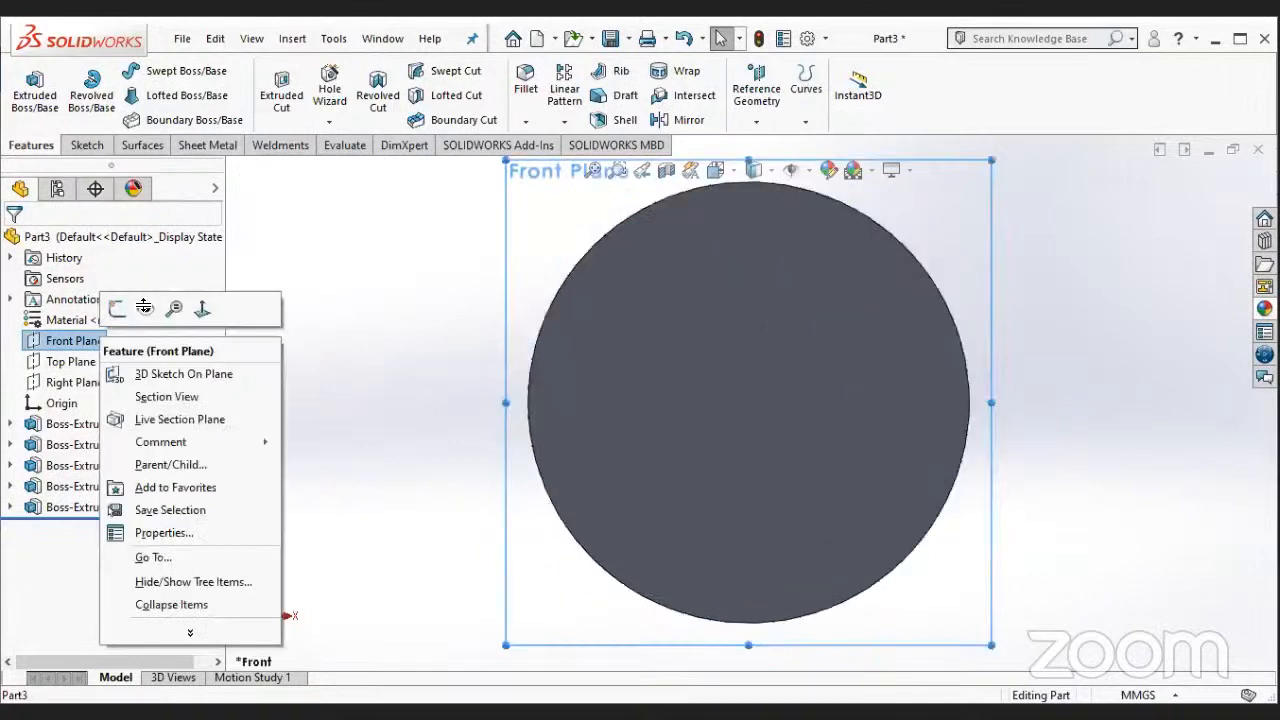
left_click(117, 309)
- Draw a horizontal line about 98 mm long through the origin, extending past both sides of the flange
key("l")
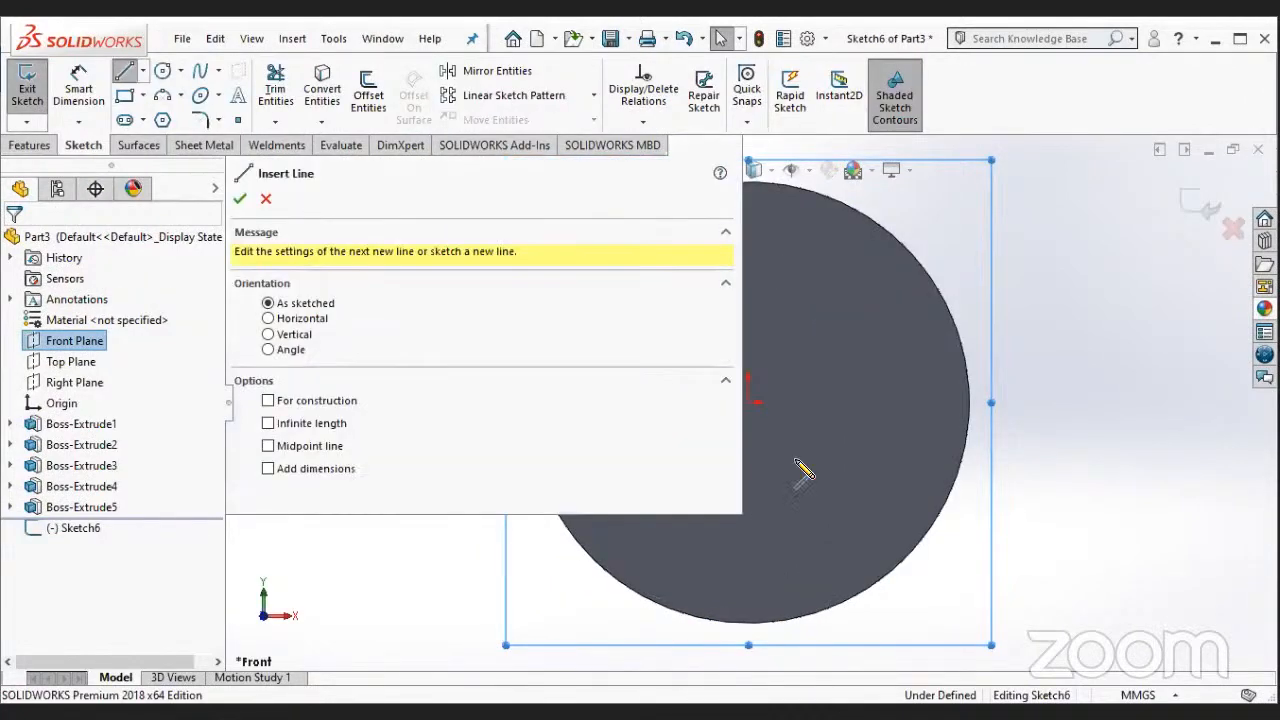
scroll(614, 533, "up", 1)
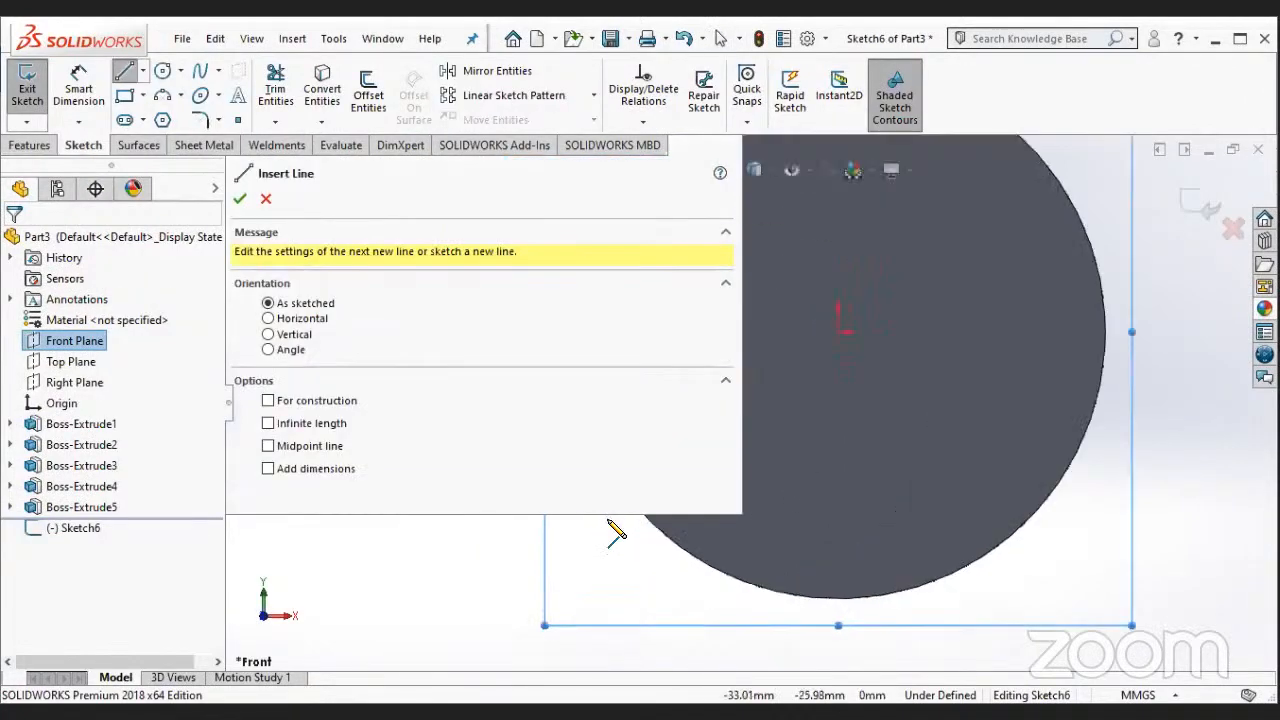
scroll(724, 434, "down", 1)
scroll(756, 273, "down", 1)
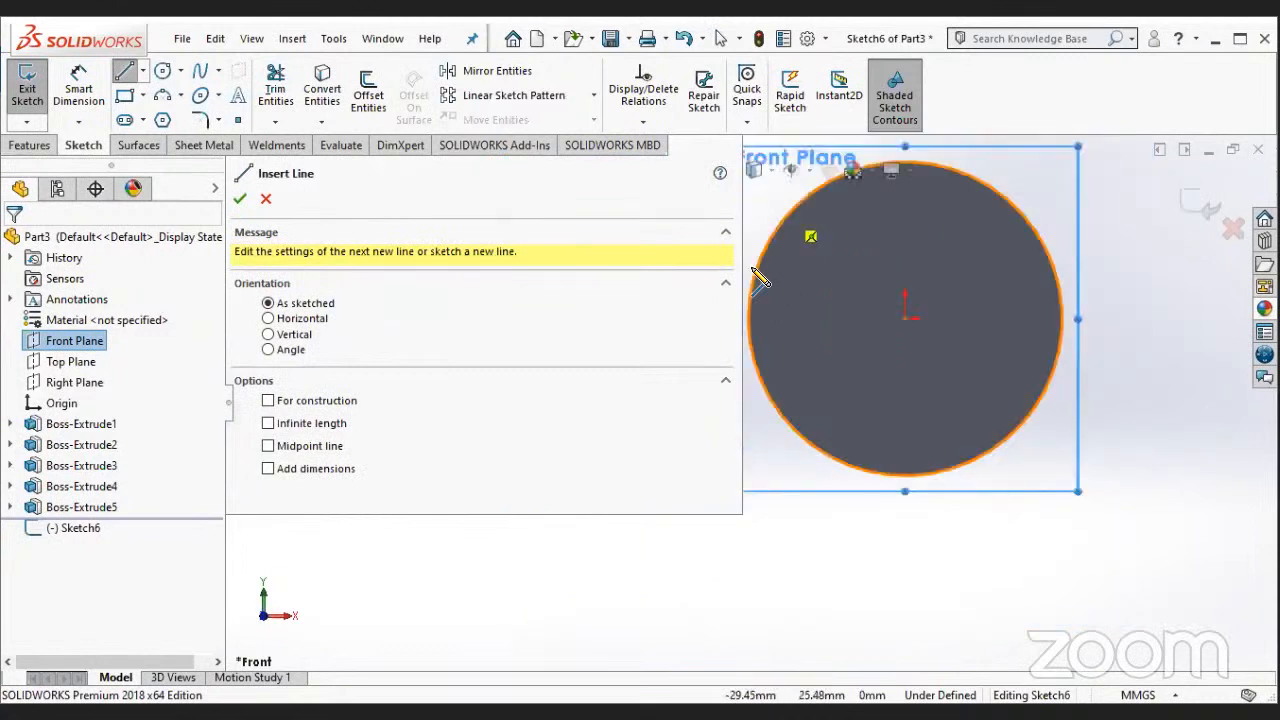
scroll(754, 346, "up", 1)
scroll(738, 384, "down", 1)
scroll(646, 526, "up", 1)
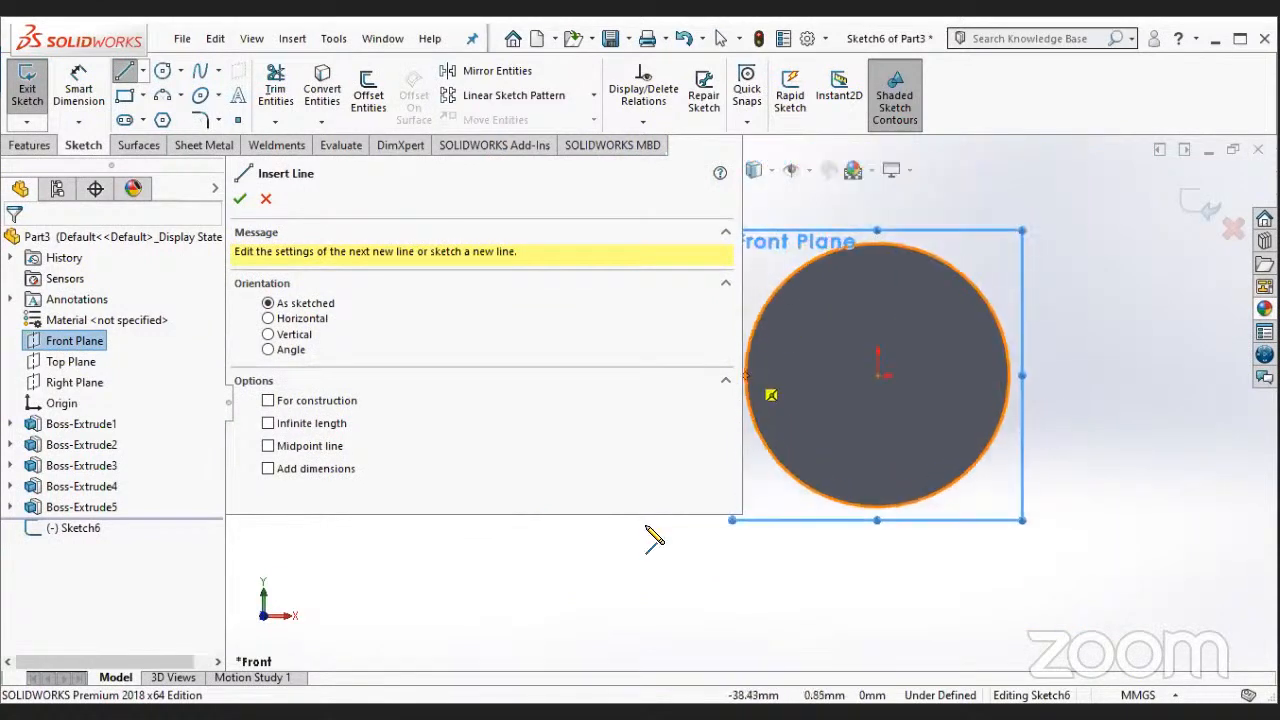
scroll(646, 527, "up", 3)
scroll(650, 520, "down", 3)
scroll(772, 290, "up", 1)
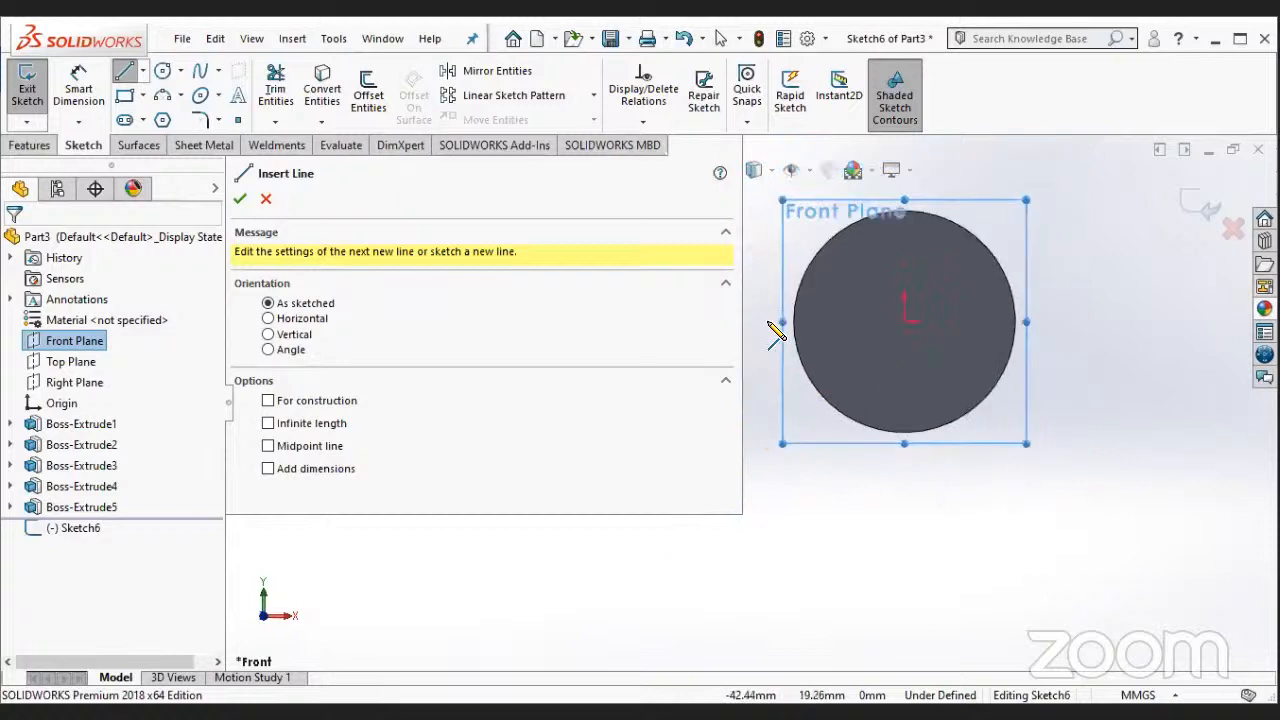
left_click(770, 321)
left_click(1056, 321)
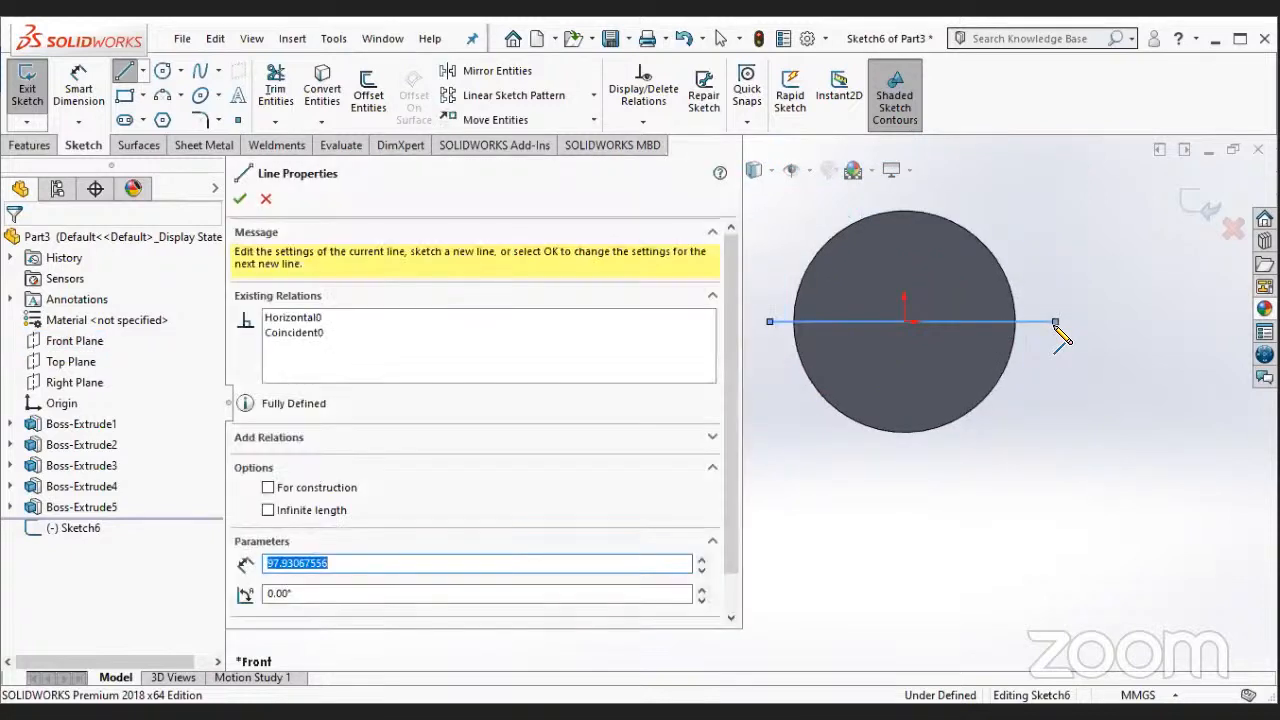
key("Escape")
- Try to extrude-cut the spool with the open horizontal line as a Blind cut 110 mm deep
left_click(30, 145)
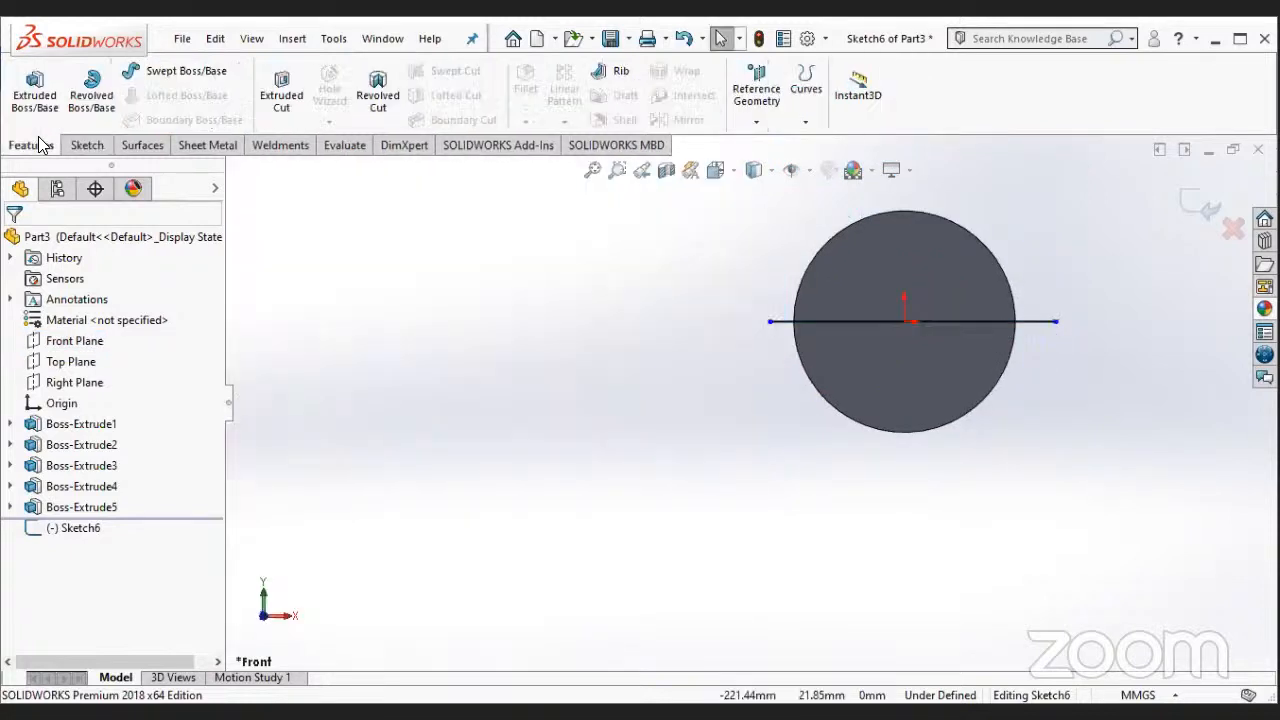
left_click(281, 98)
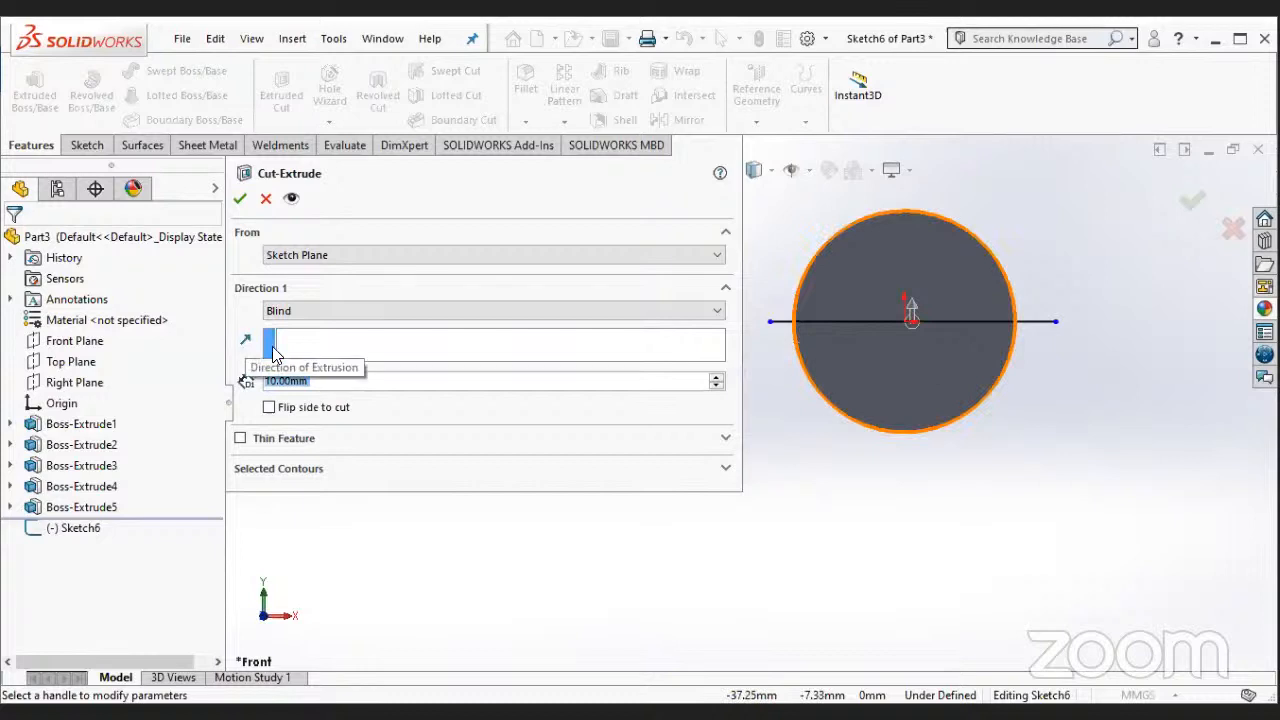
left_click(332, 350)
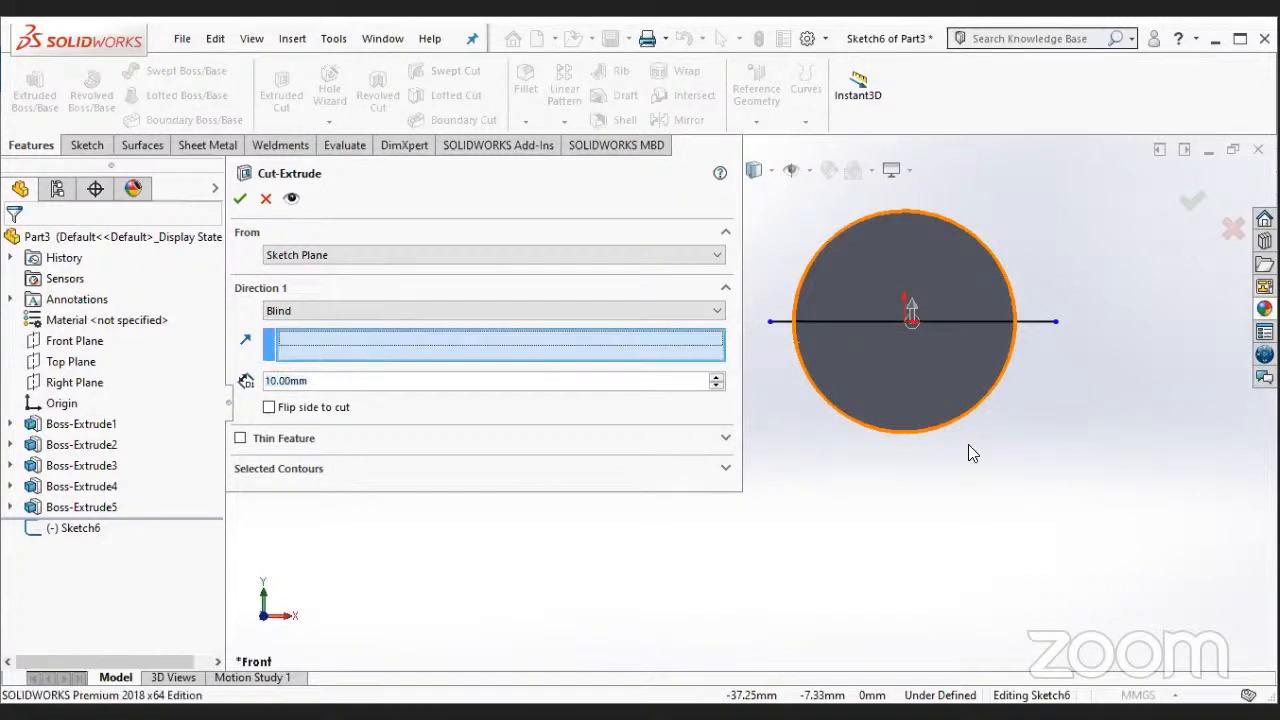
middle_click_drag(1020, 392, 875, 462)
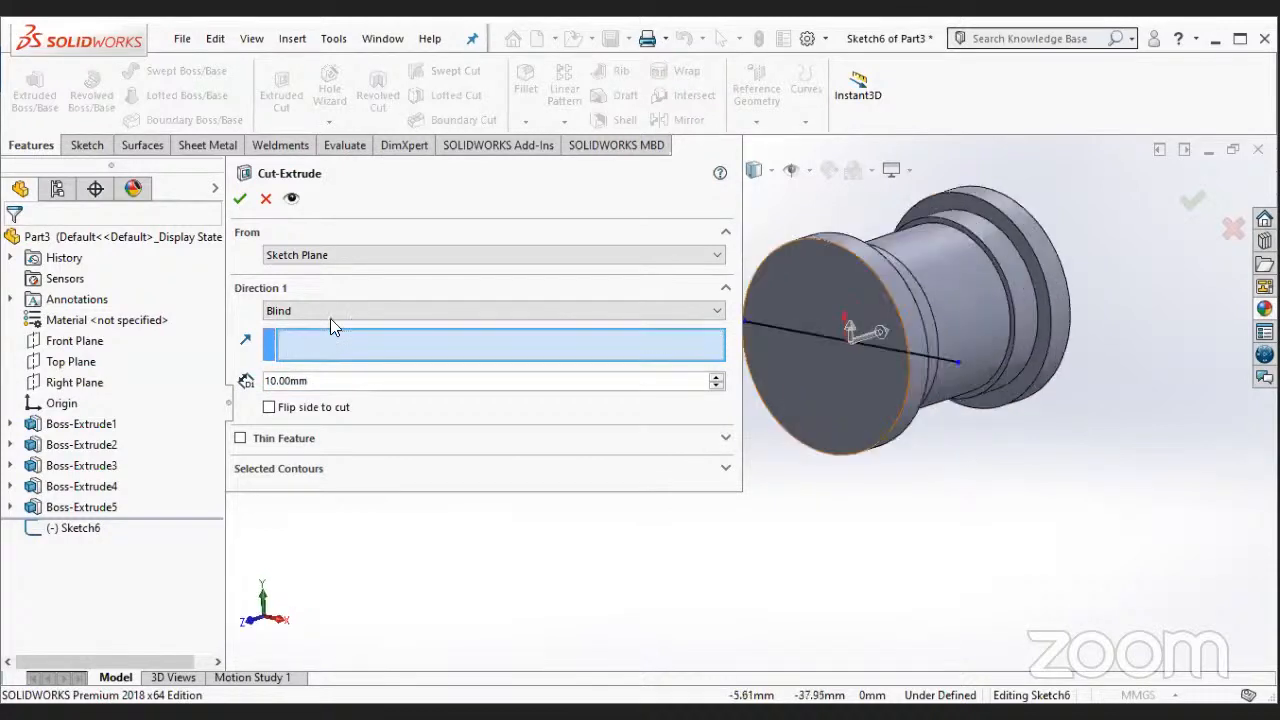
left_click(716, 377)
left_click(716, 378)
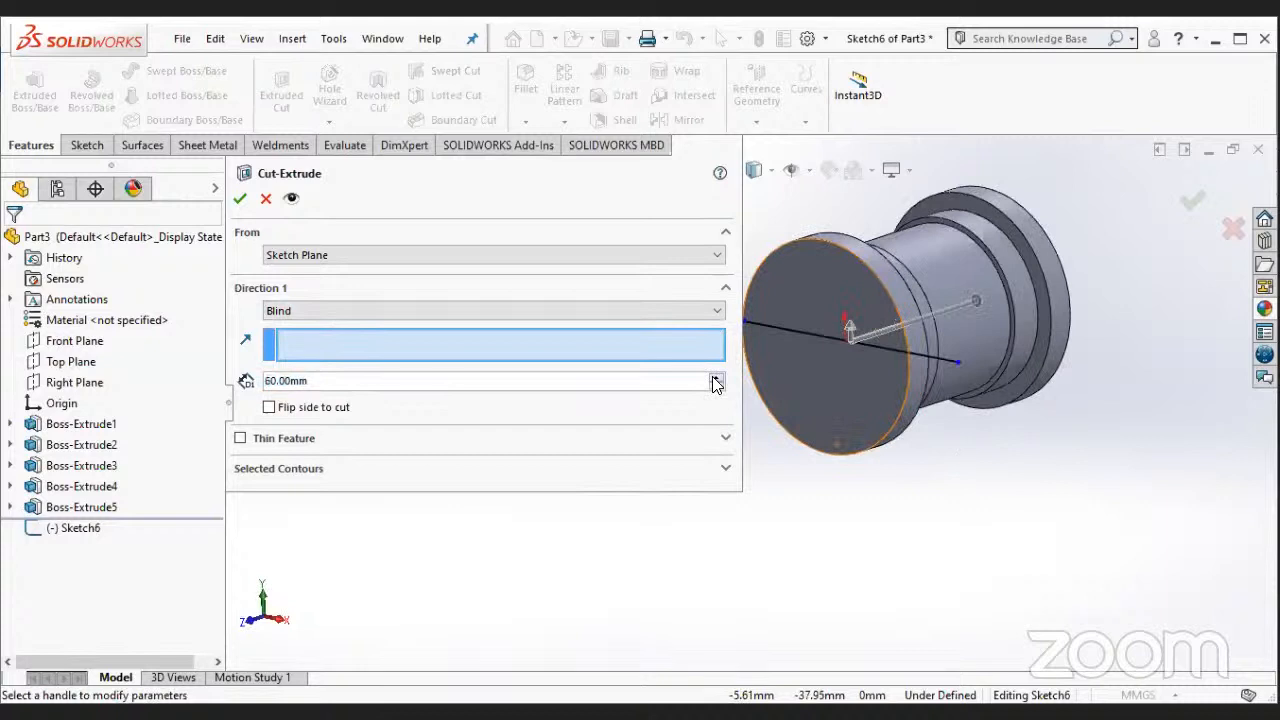
left_click(716, 378)
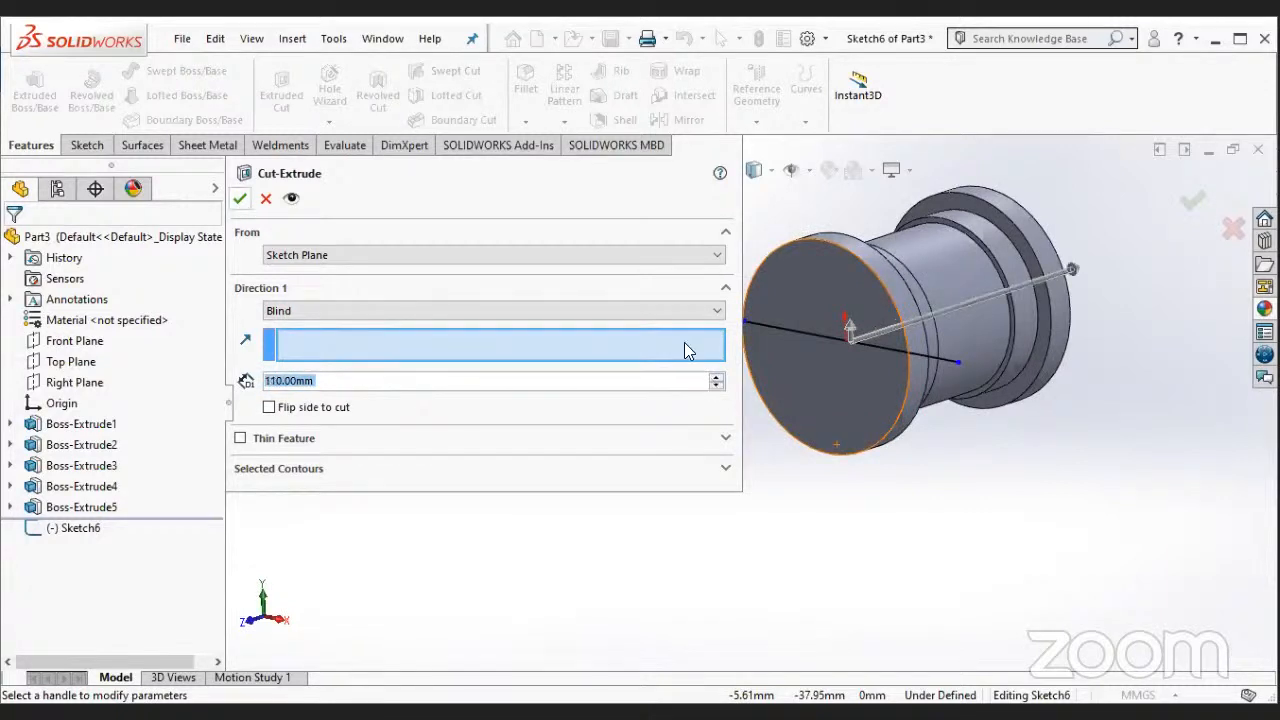
left_click(243, 200)
key("Escape")
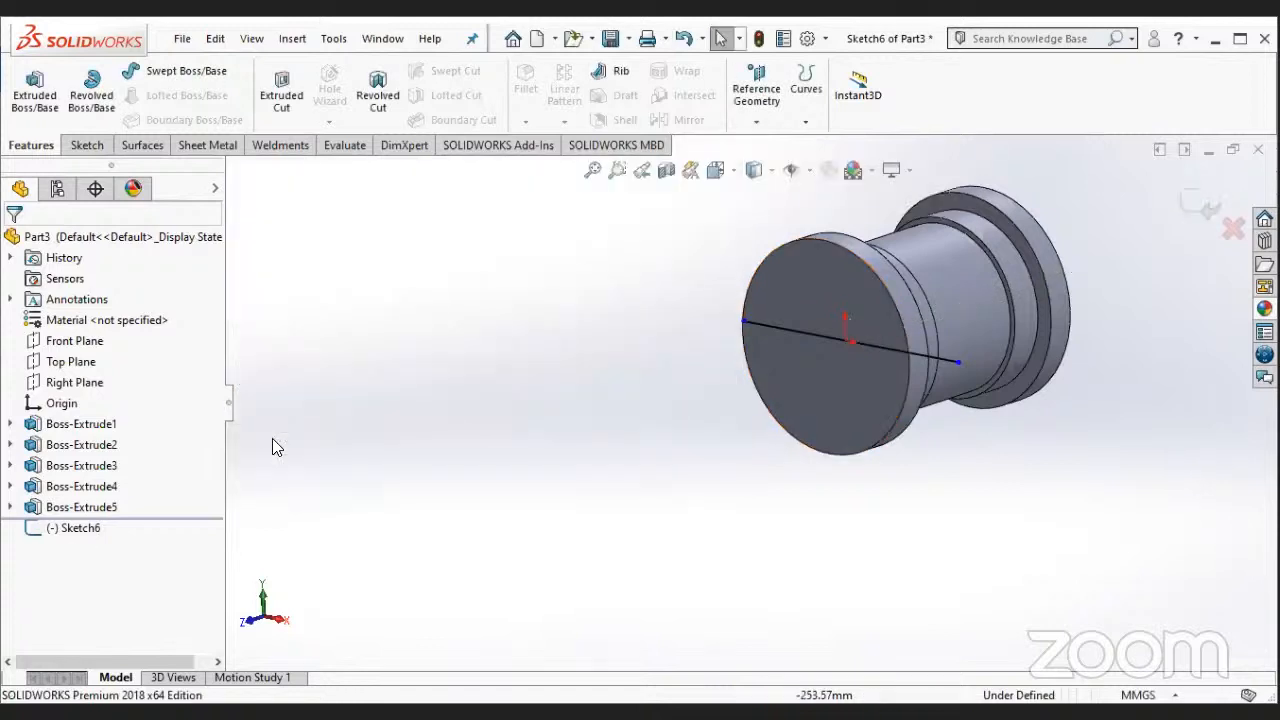
- Draw three lines below the horizontal line to close a rectangle about 51 mm high over the flange's lower half
right_click(86, 528)
left_click(133, 431)
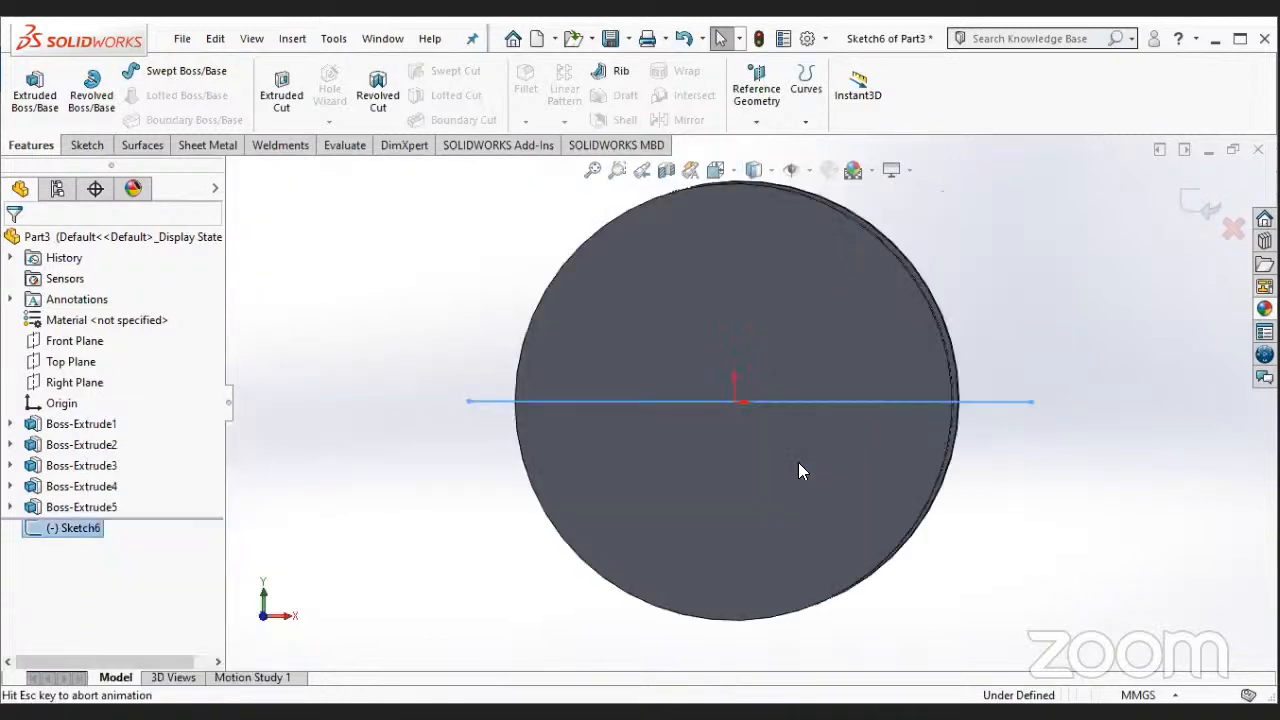
left_click(92, 144)
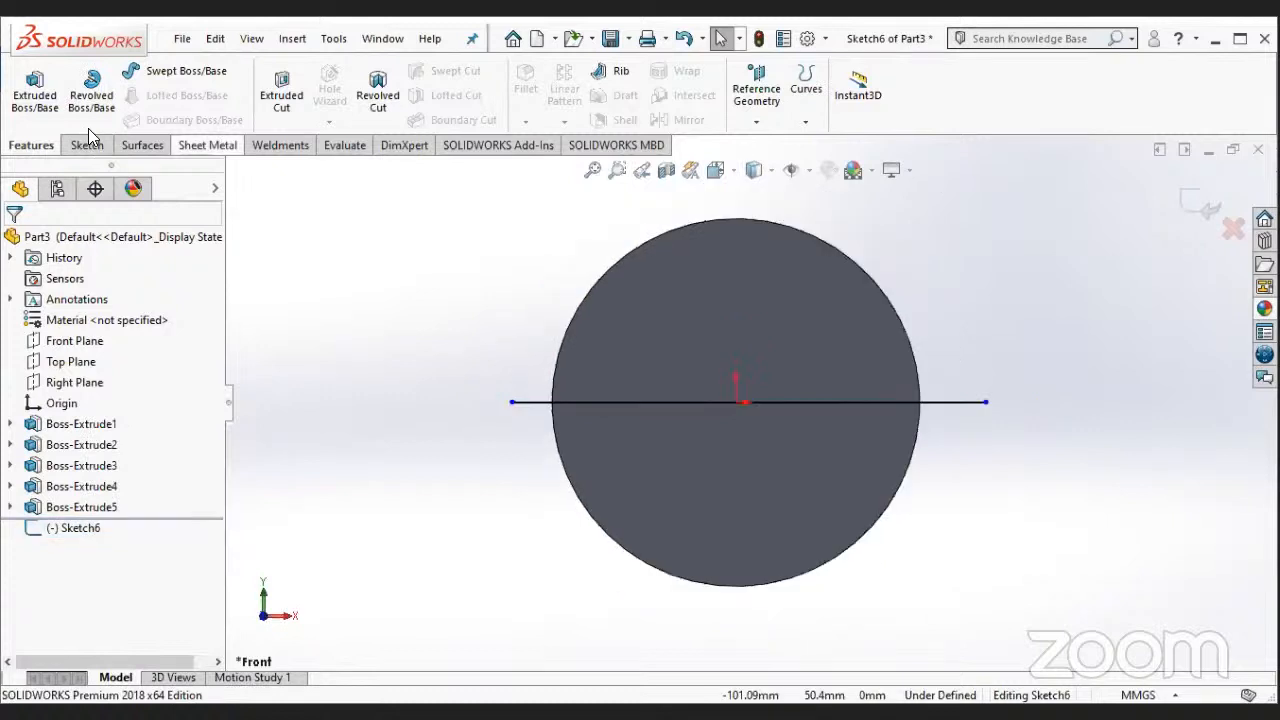
key("l")
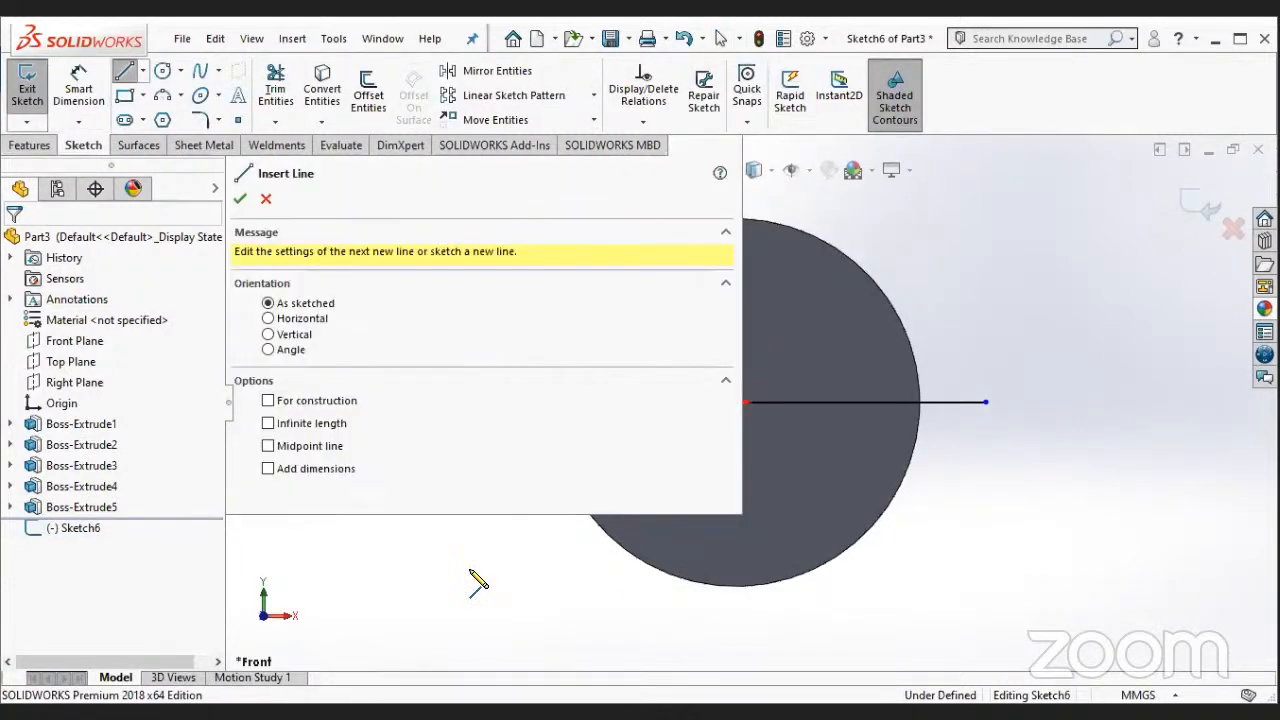
scroll(750, 272, "up", 3)
scroll(763, 325, "up", 1)
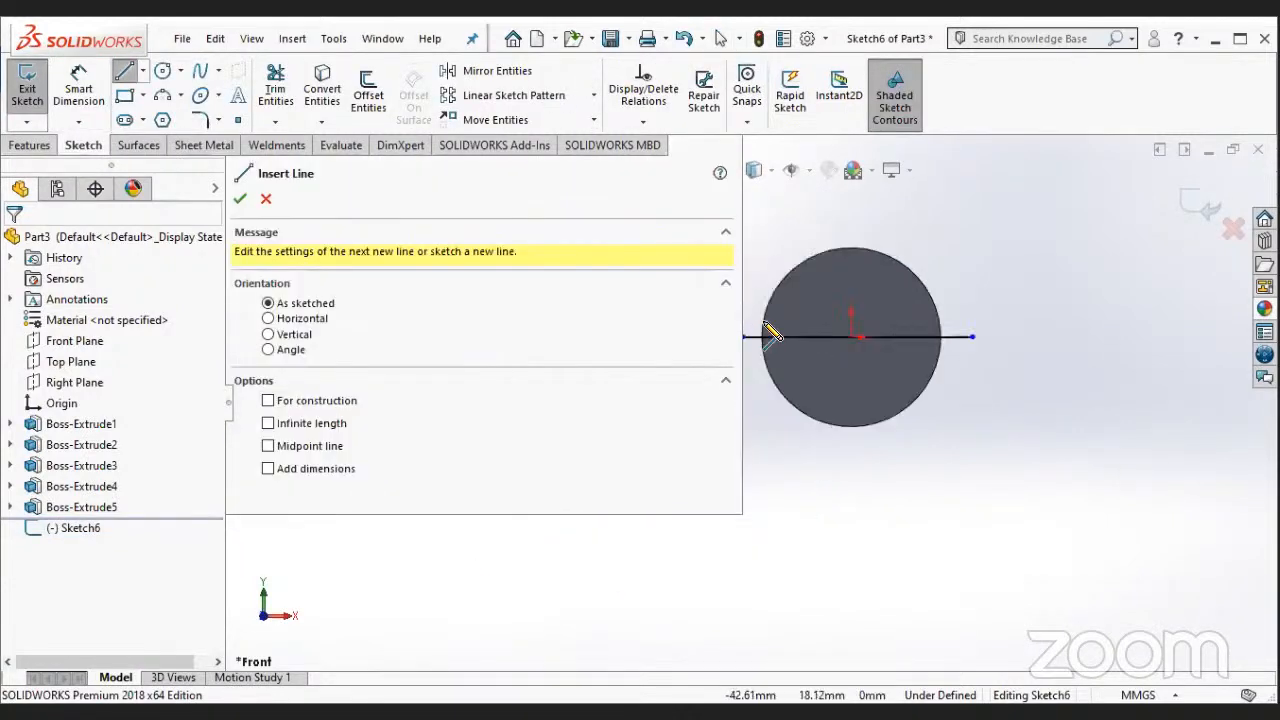
scroll(736, 410, "up", 1)
scroll(640, 545, "down", 1)
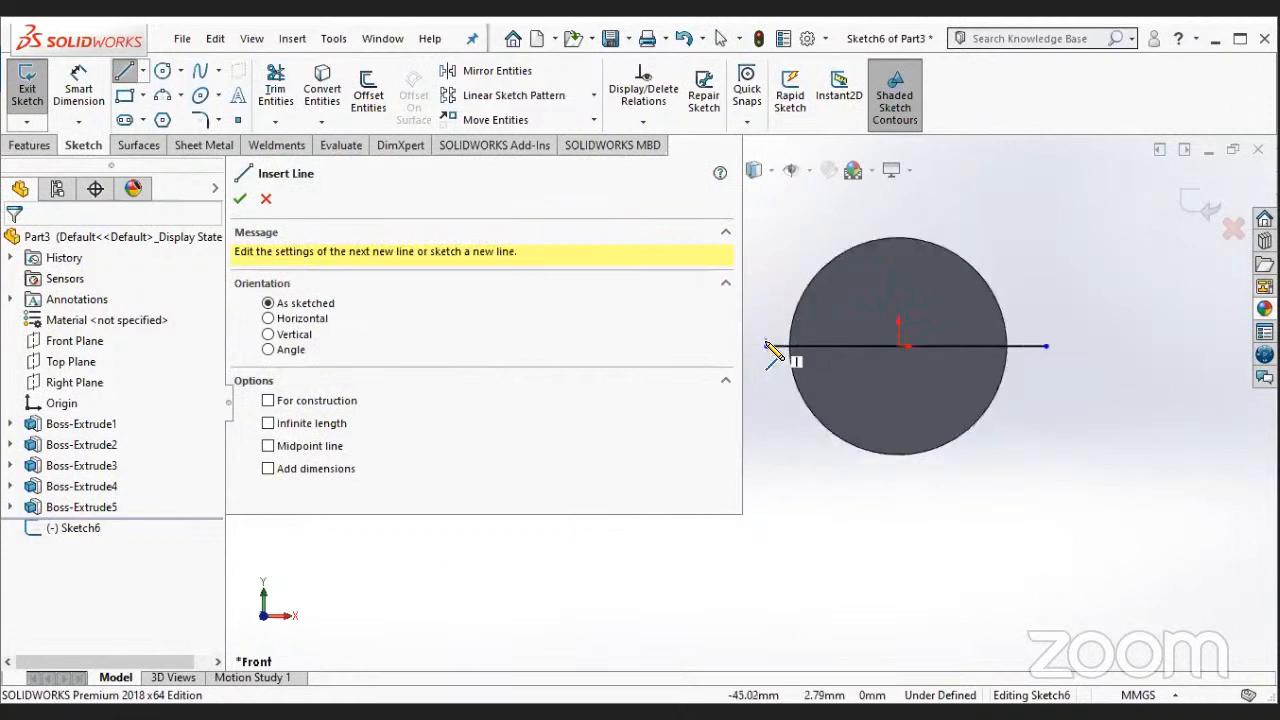
left_click(766, 346)
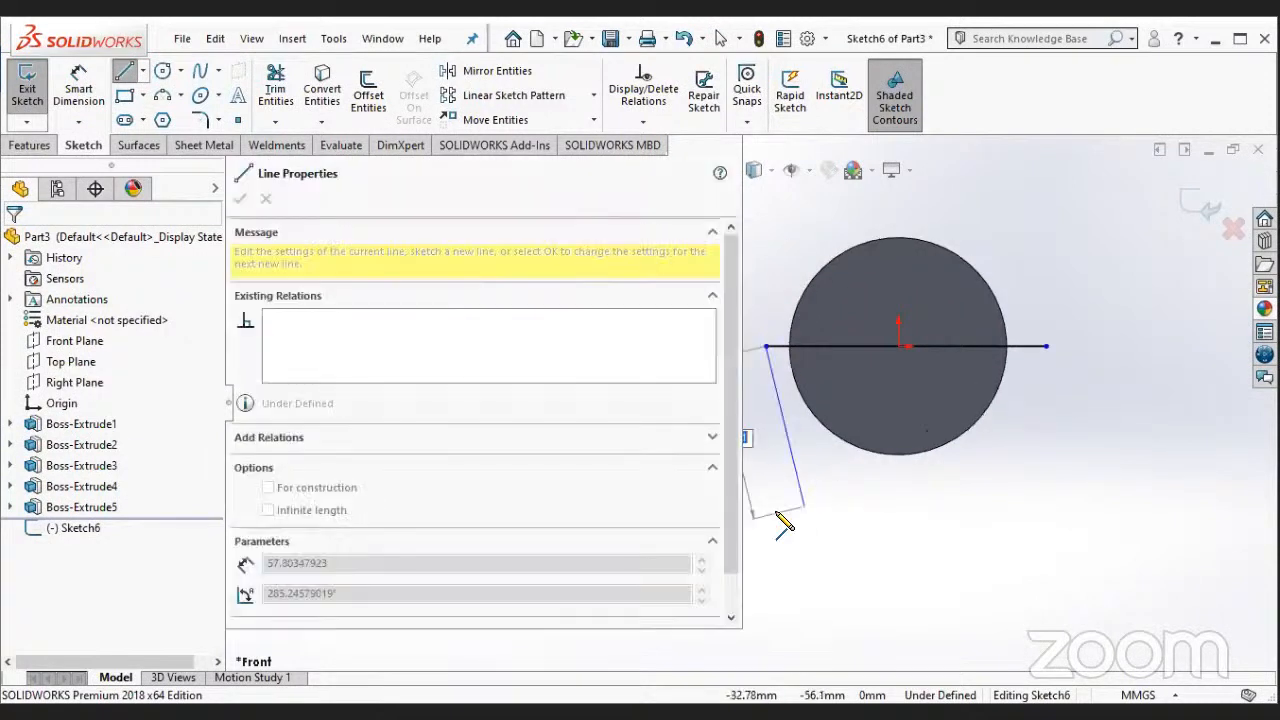
left_click(766, 491)
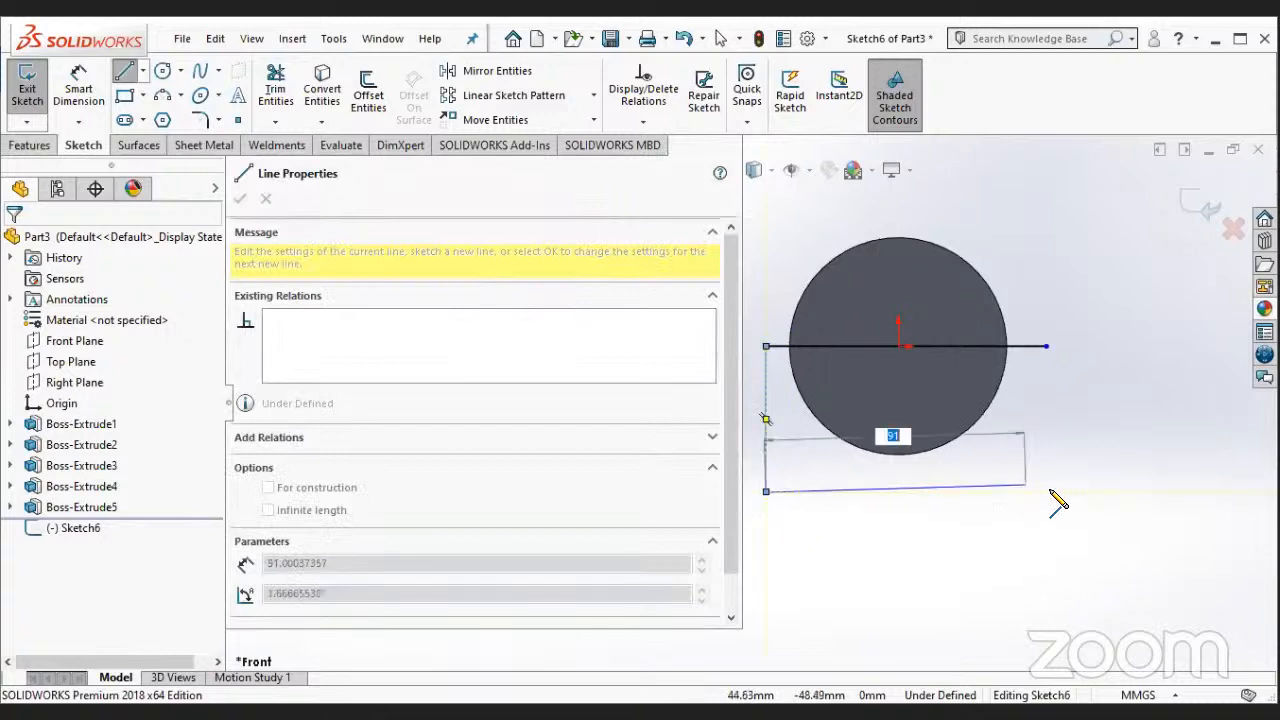
left_click(1046, 491)
left_click(1046, 347)
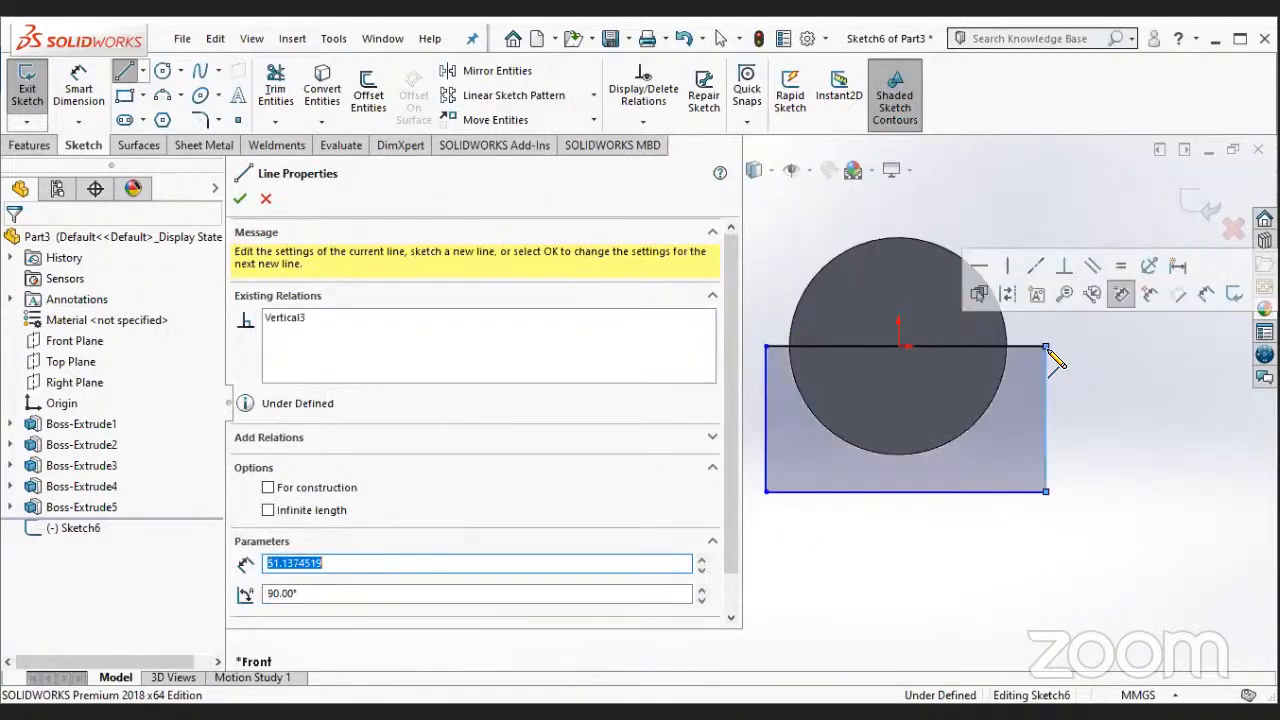
key("Escape")
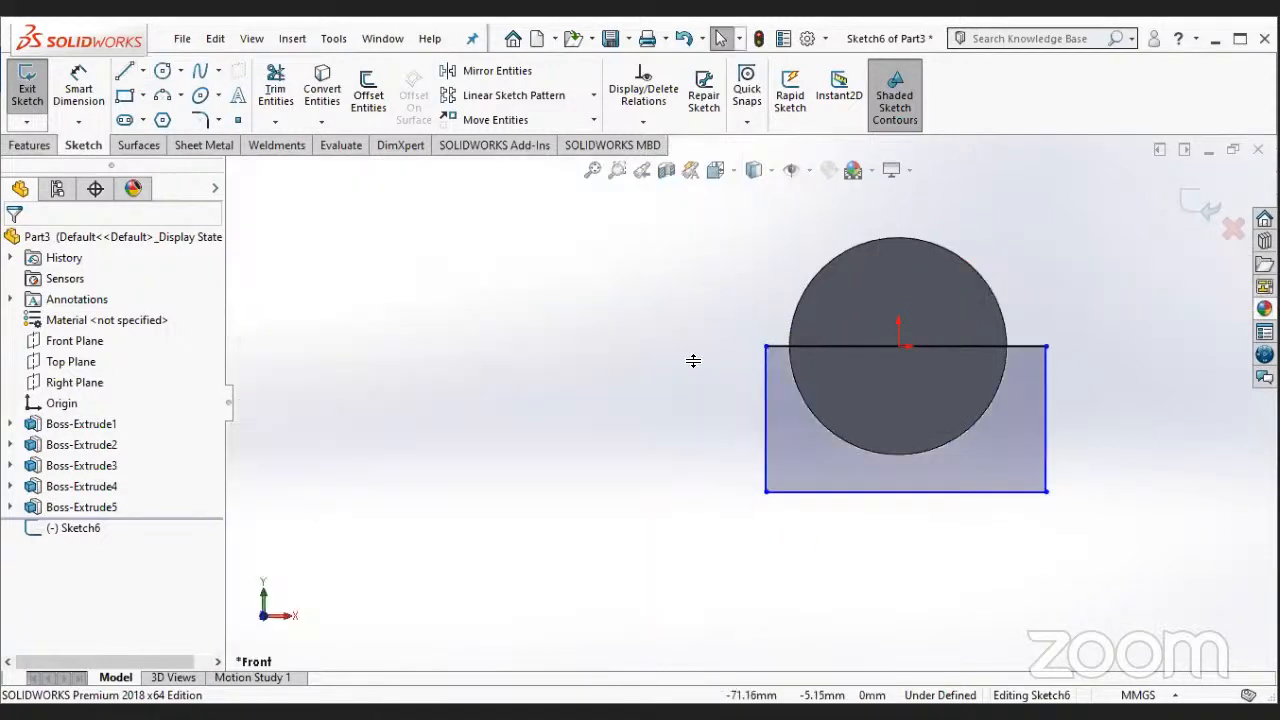
scroll(276, 98, "up", 1)
left_click(275, 96)
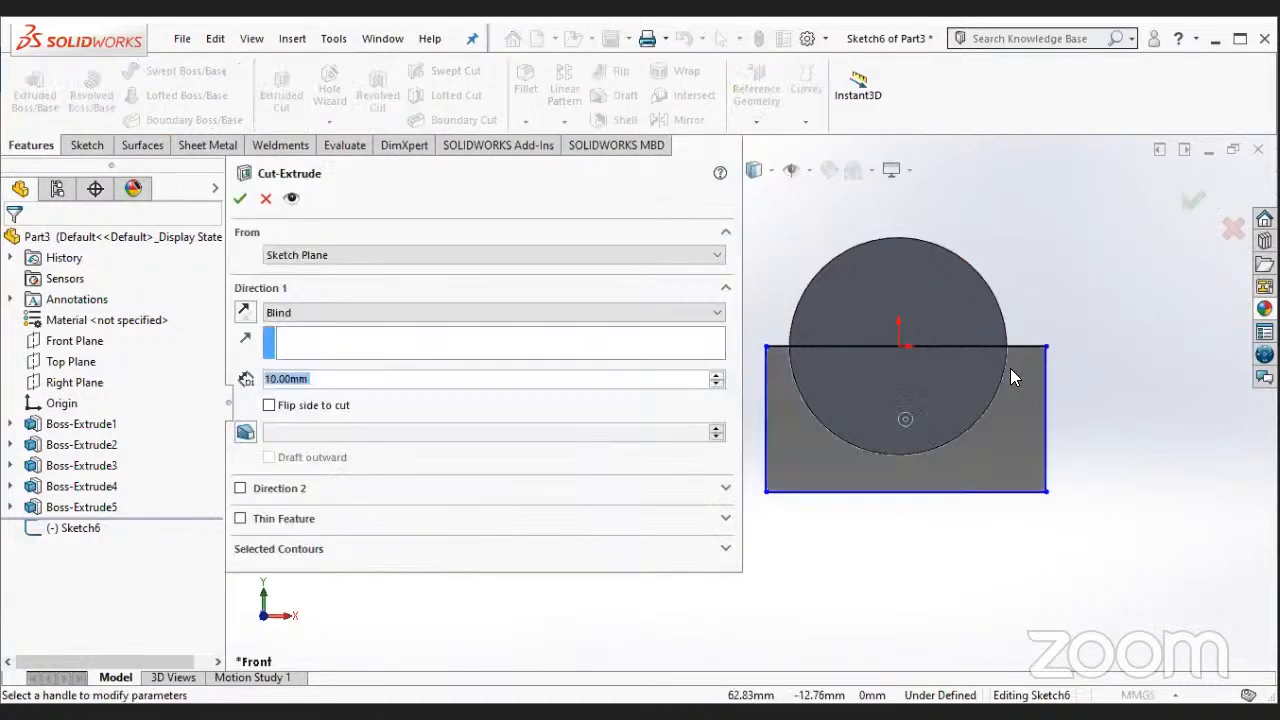
mouse_move(1010, 368)
middle_mouse_down()
mouse_move(1075, 381)
mouse_move(1040, 395)
middle_mouse_up()
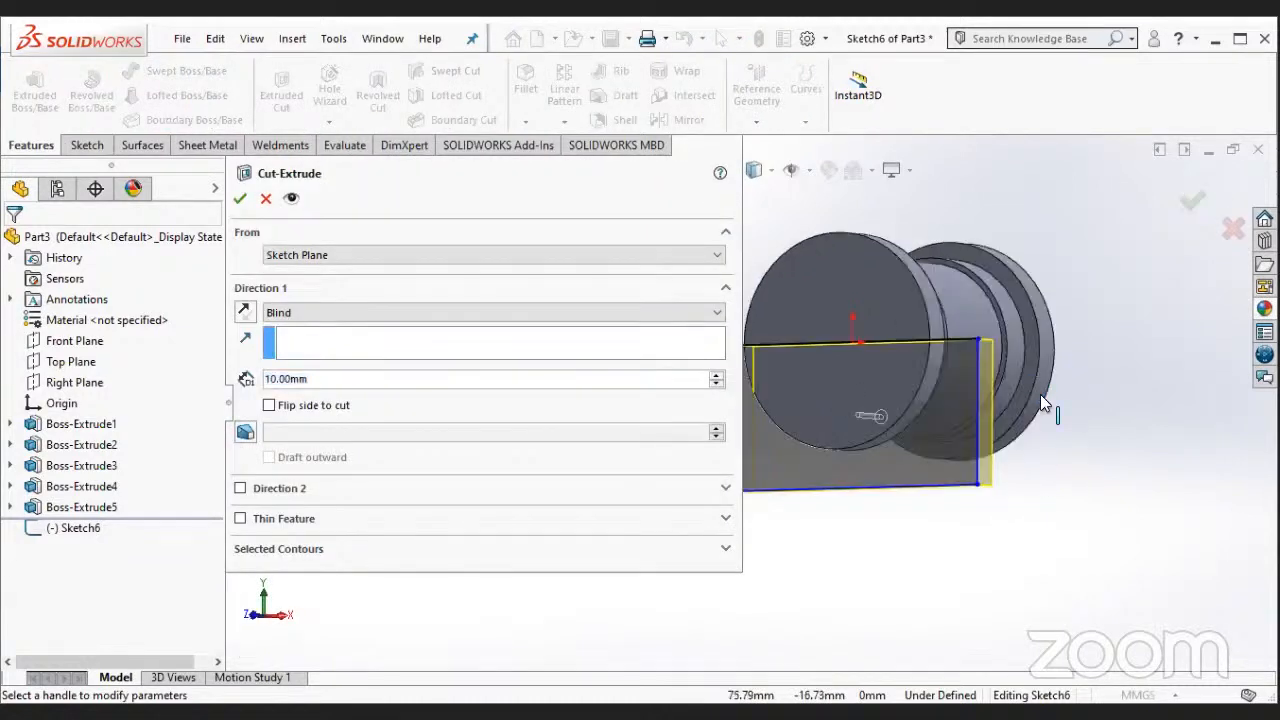
key("Escape")
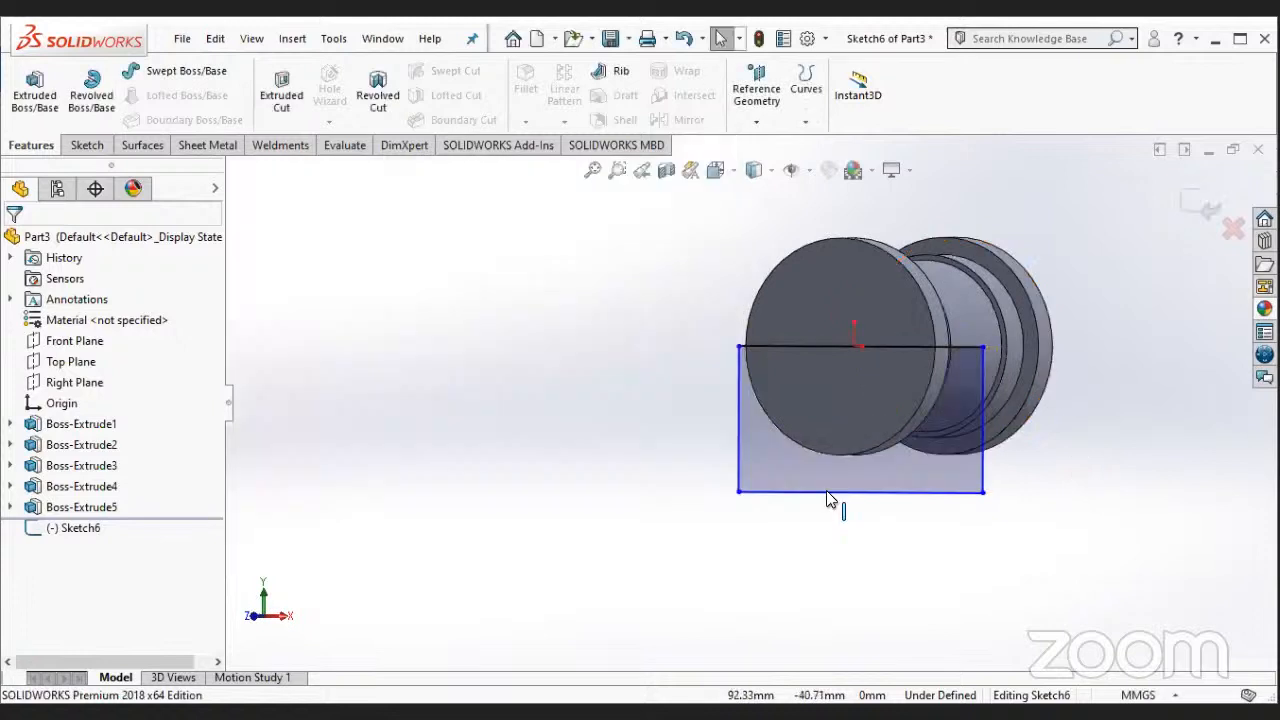
- Delete the rectangle's lines and discard the Front Plane sketch
left_click(828, 492)
key("Delete")
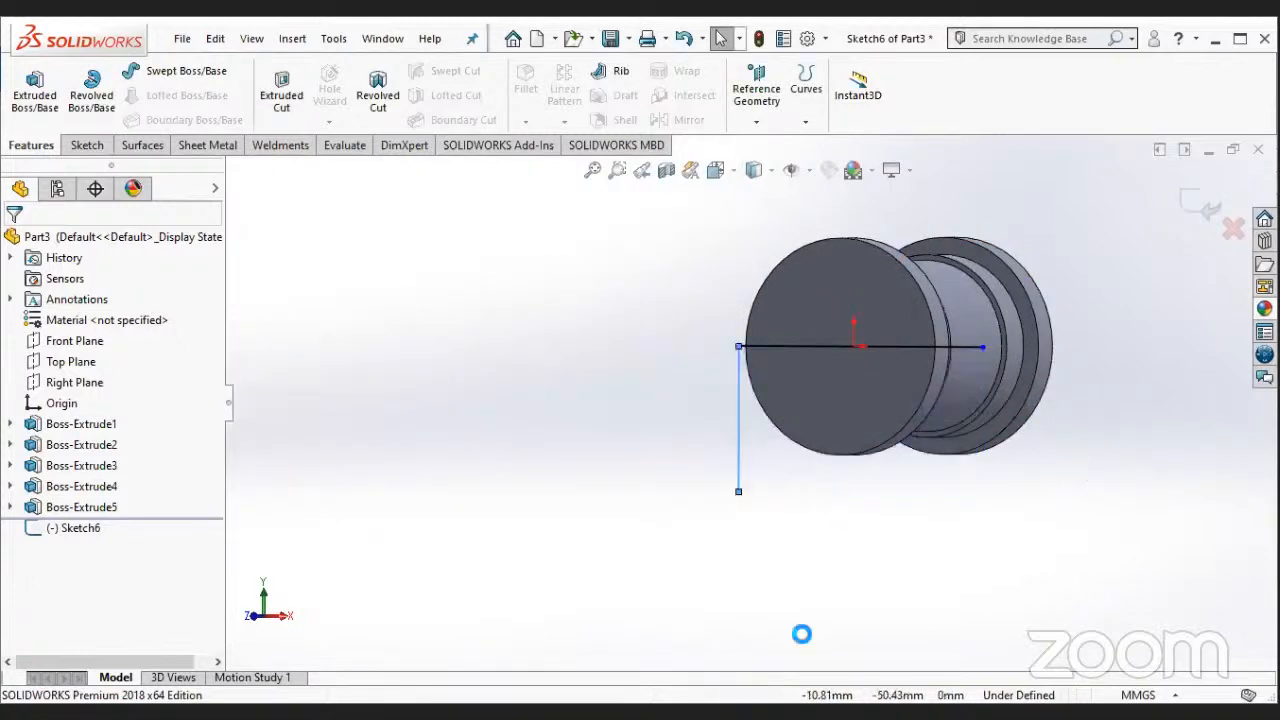
key("ctrl+z")
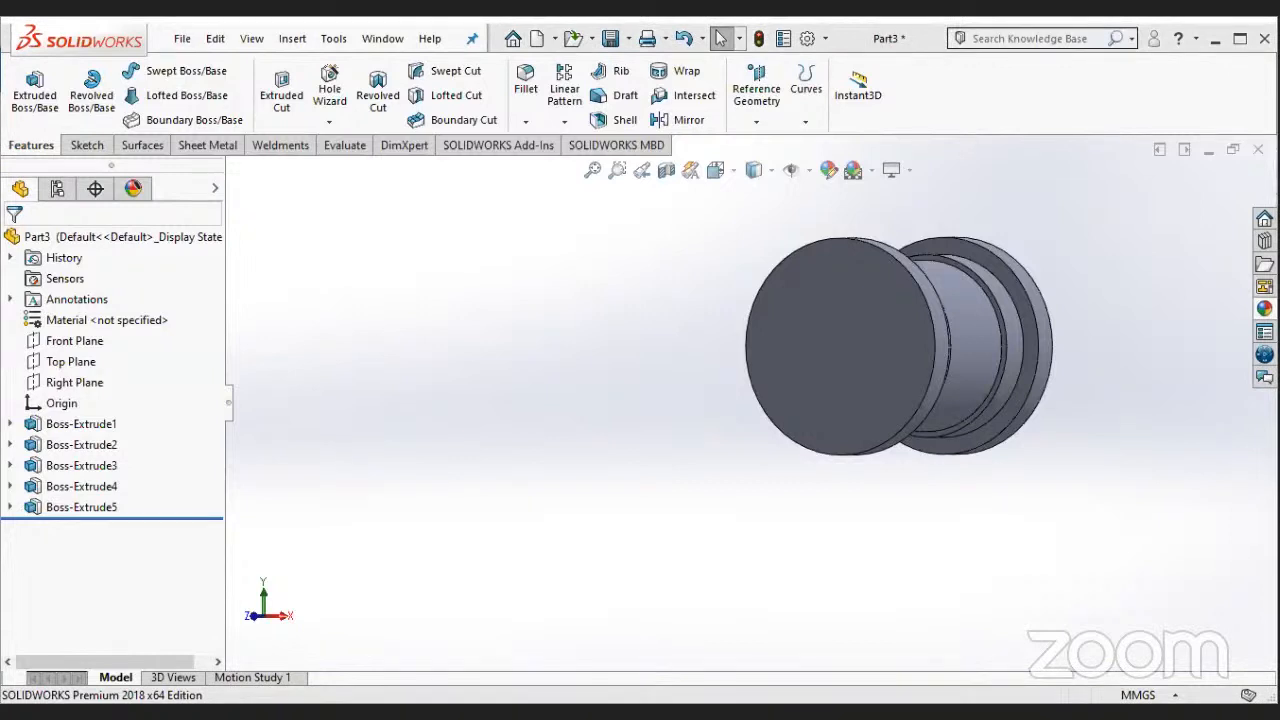
- Sketch a 50 mm diameter circle centred on the origin on the outer face of the front flange
right_click(908, 268)
left_click(903, 258)
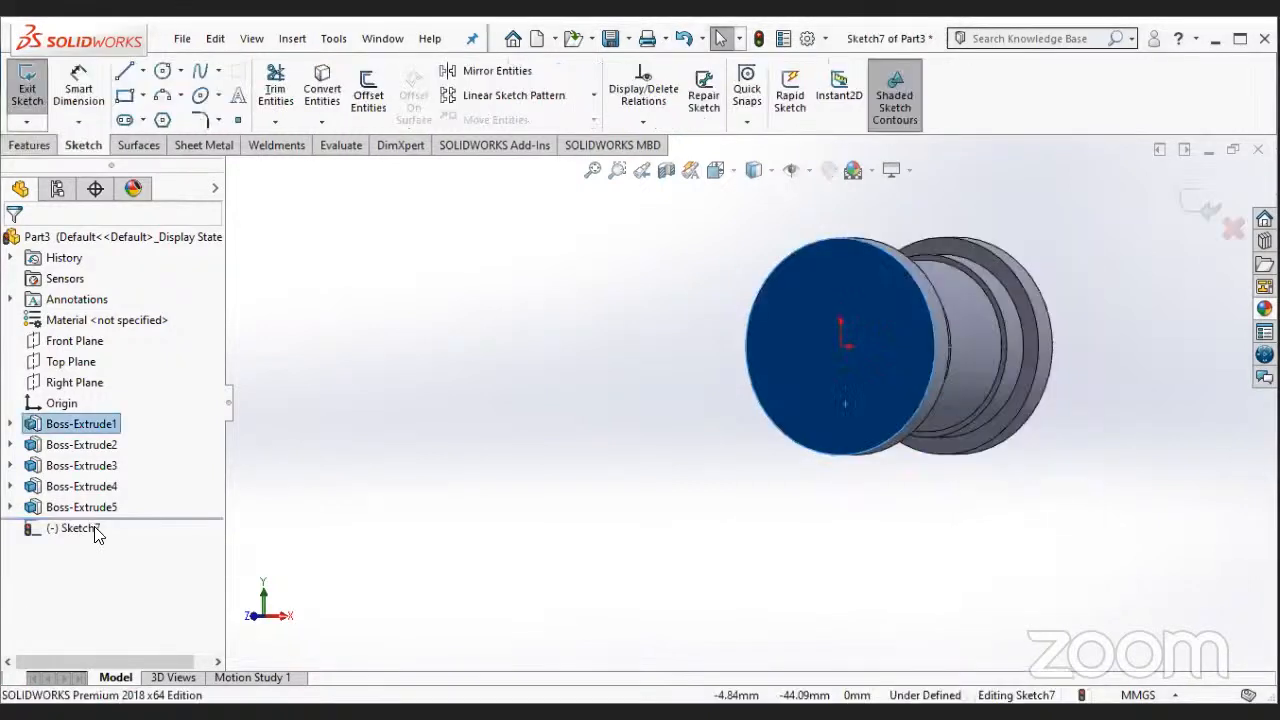
right_click(143, 448)
left_click(140, 430)
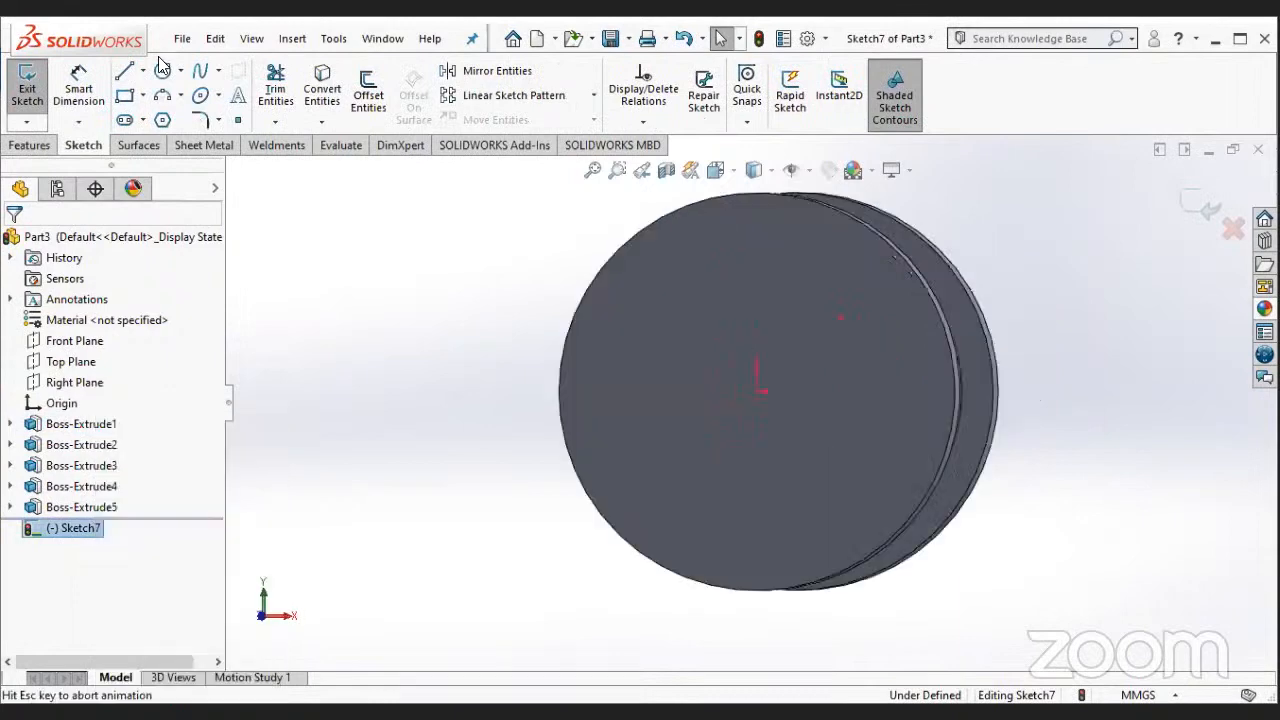
left_click(162, 70)
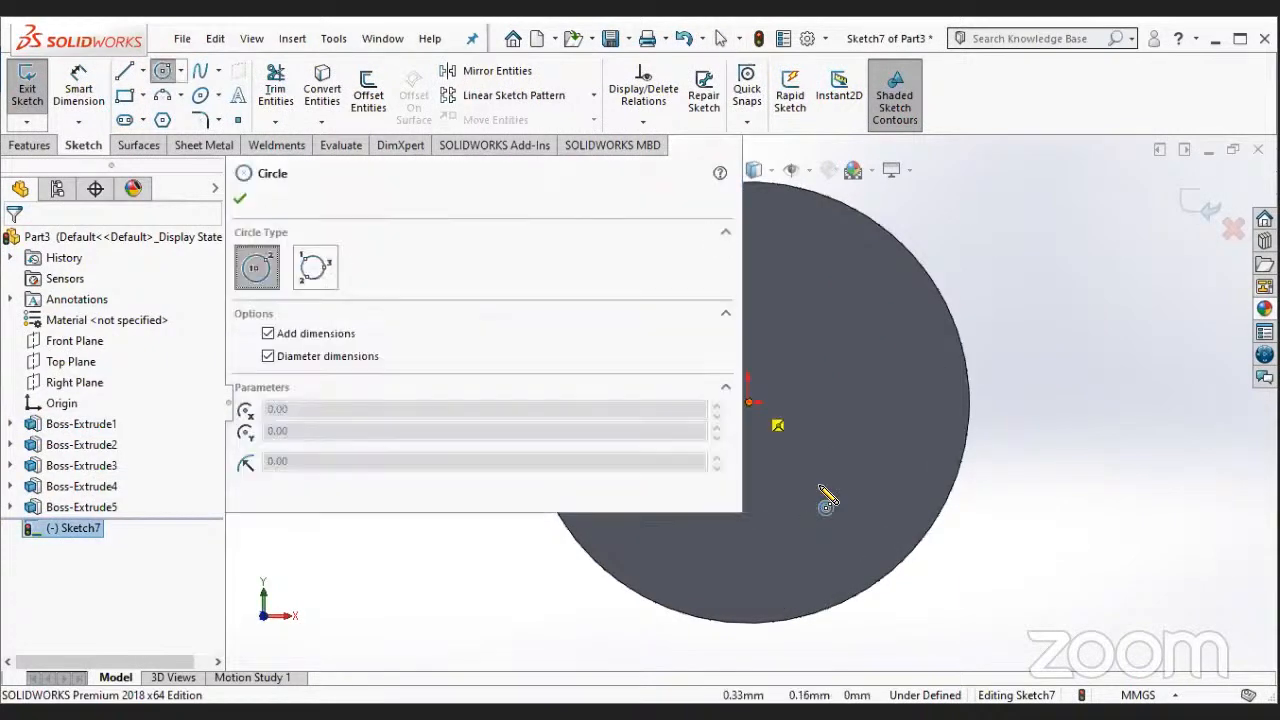
left_click(828, 489)
key("Escape")
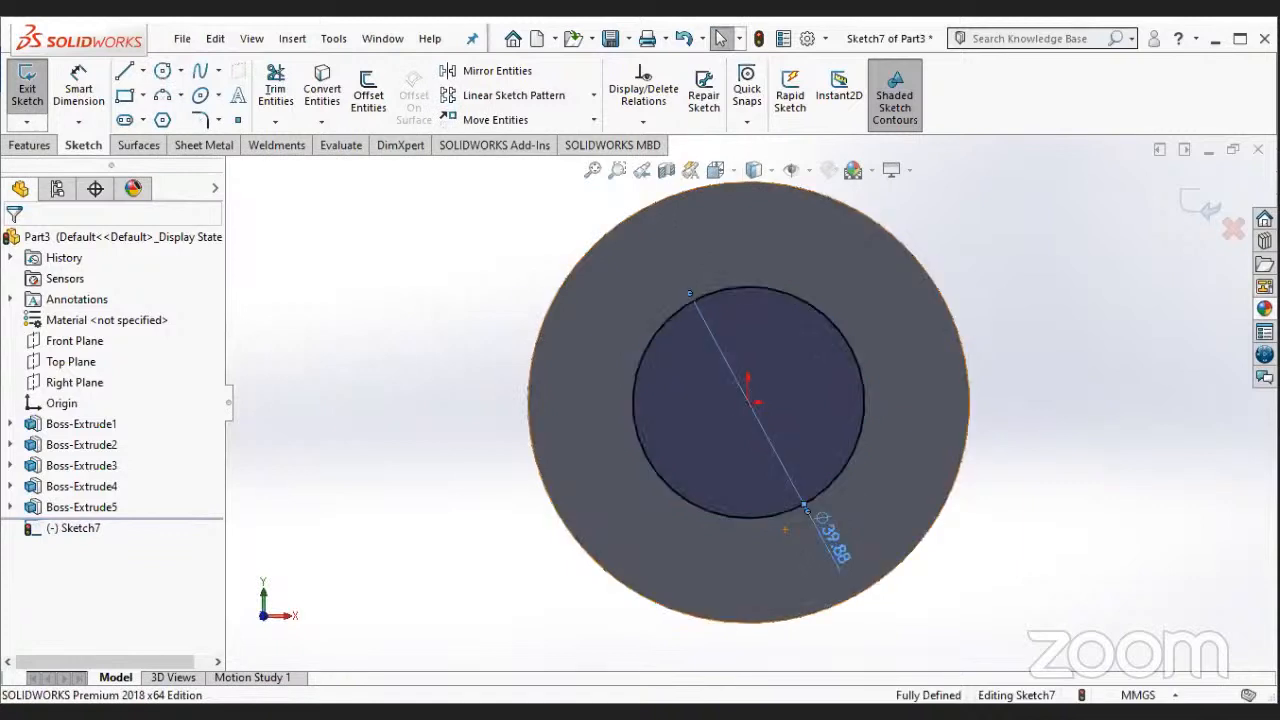
type("50")
key("Return")
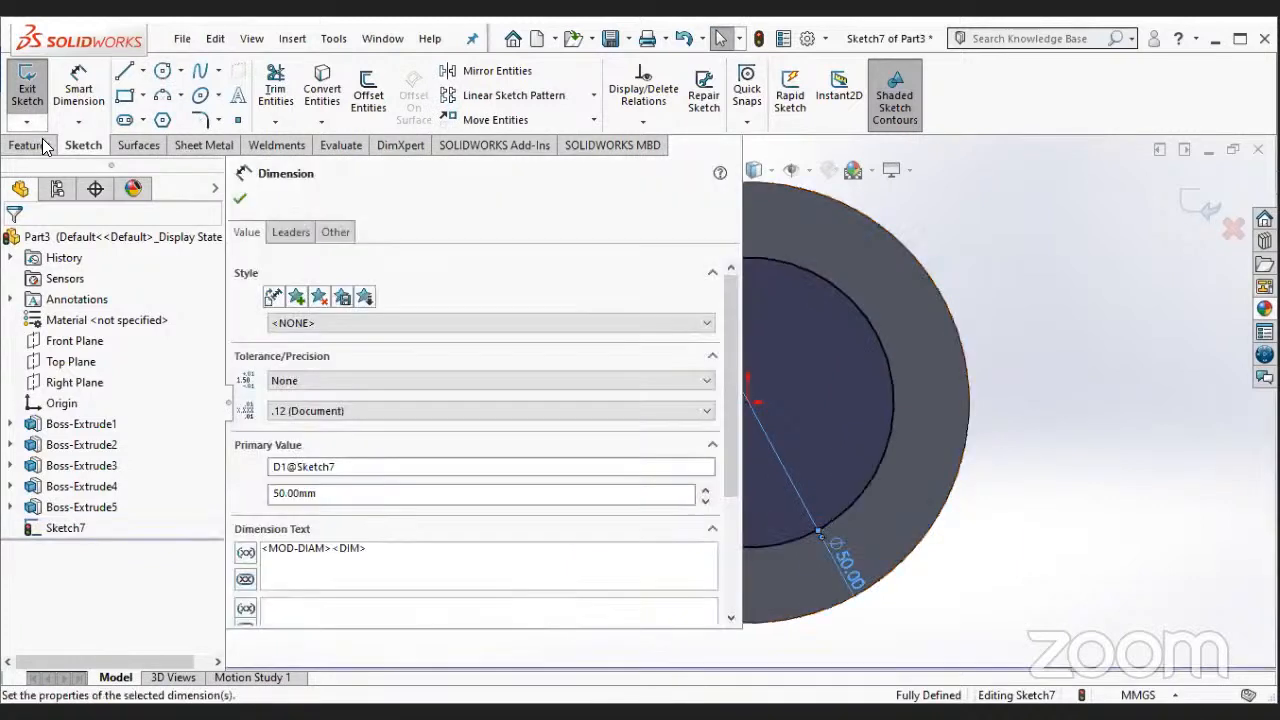
- Extrude-cut the 50 mm circle through the spool with the Up To Next end condition
left_click(40, 145)
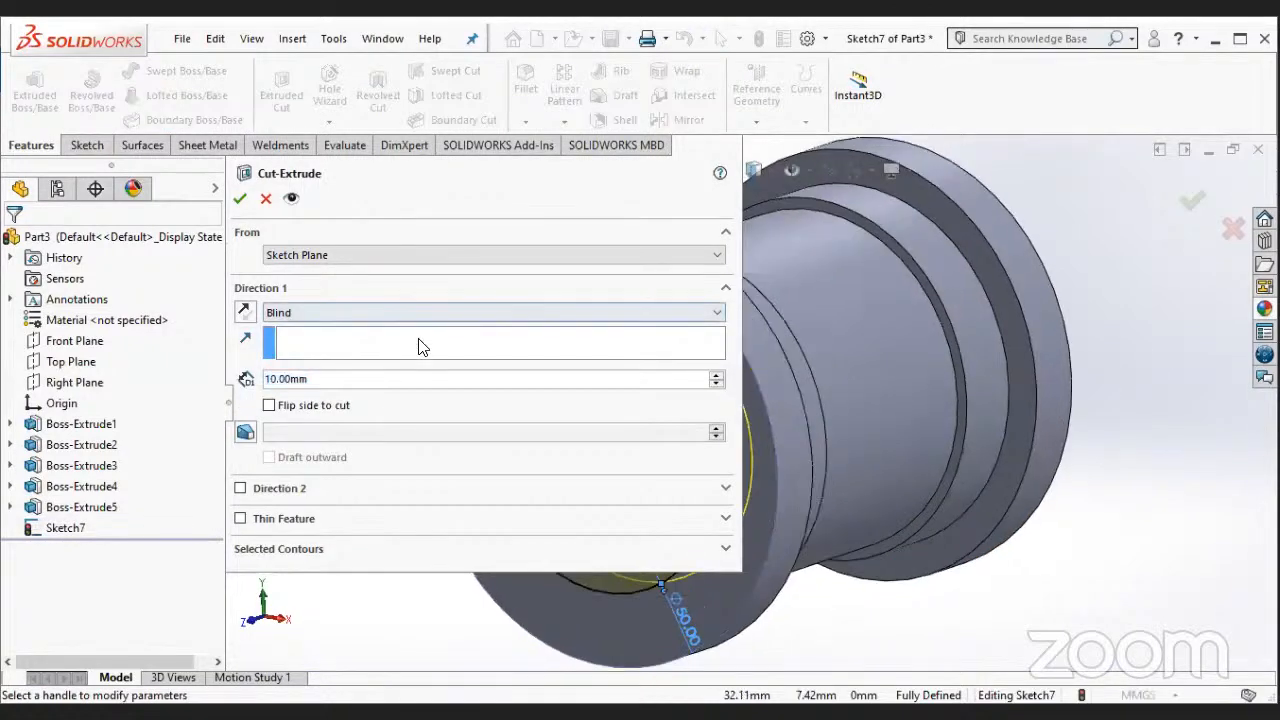
left_click(418, 312)
left_click(416, 366)
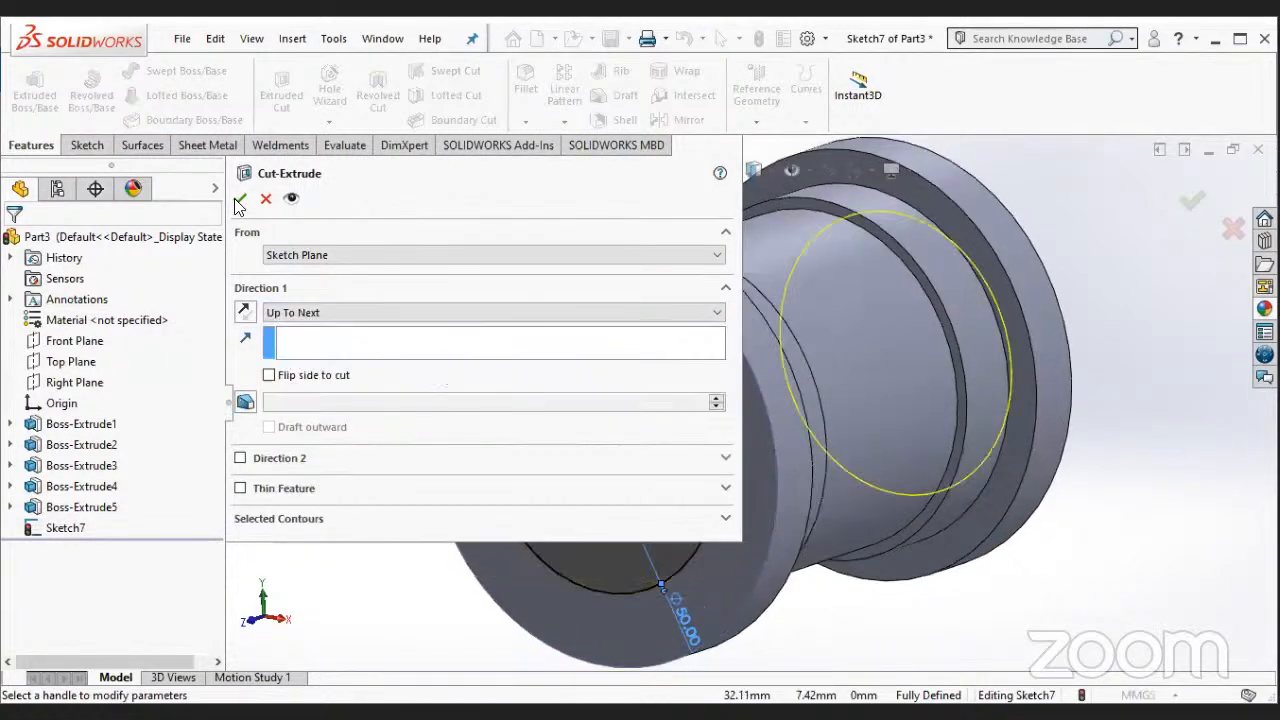
key("Return")
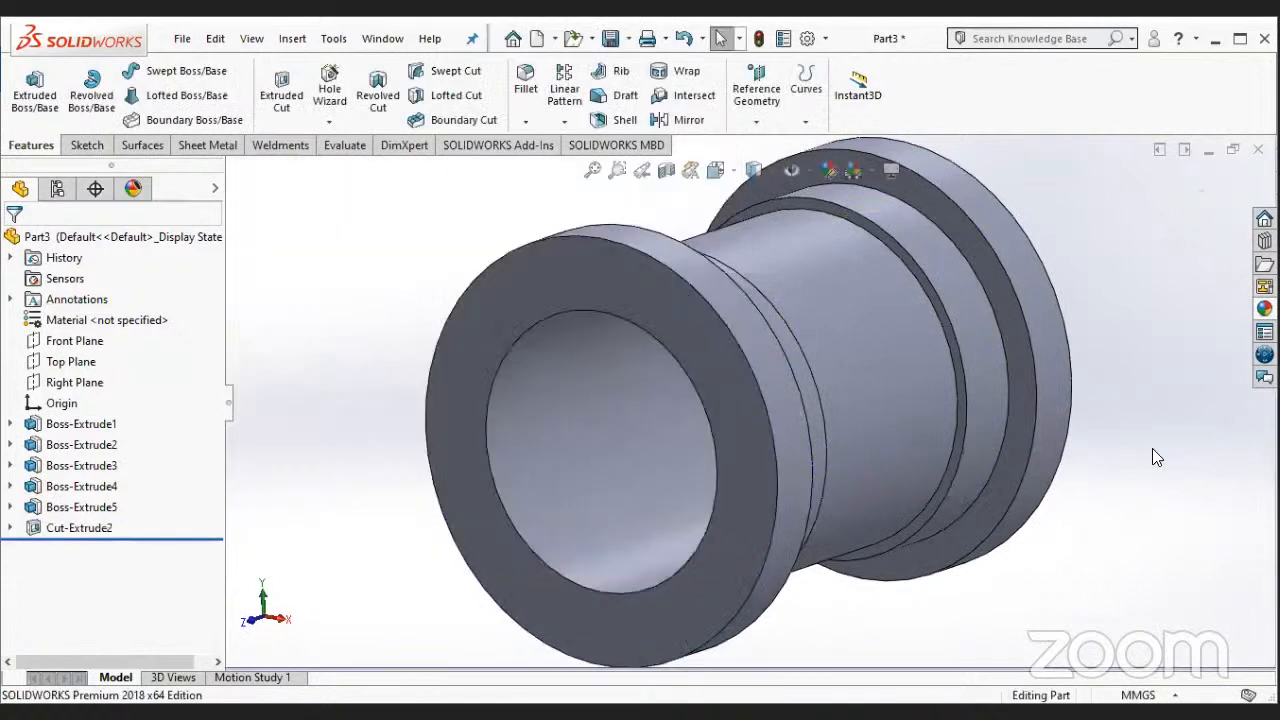
key("f")
middle_click_drag(790, 520, 824, 478)
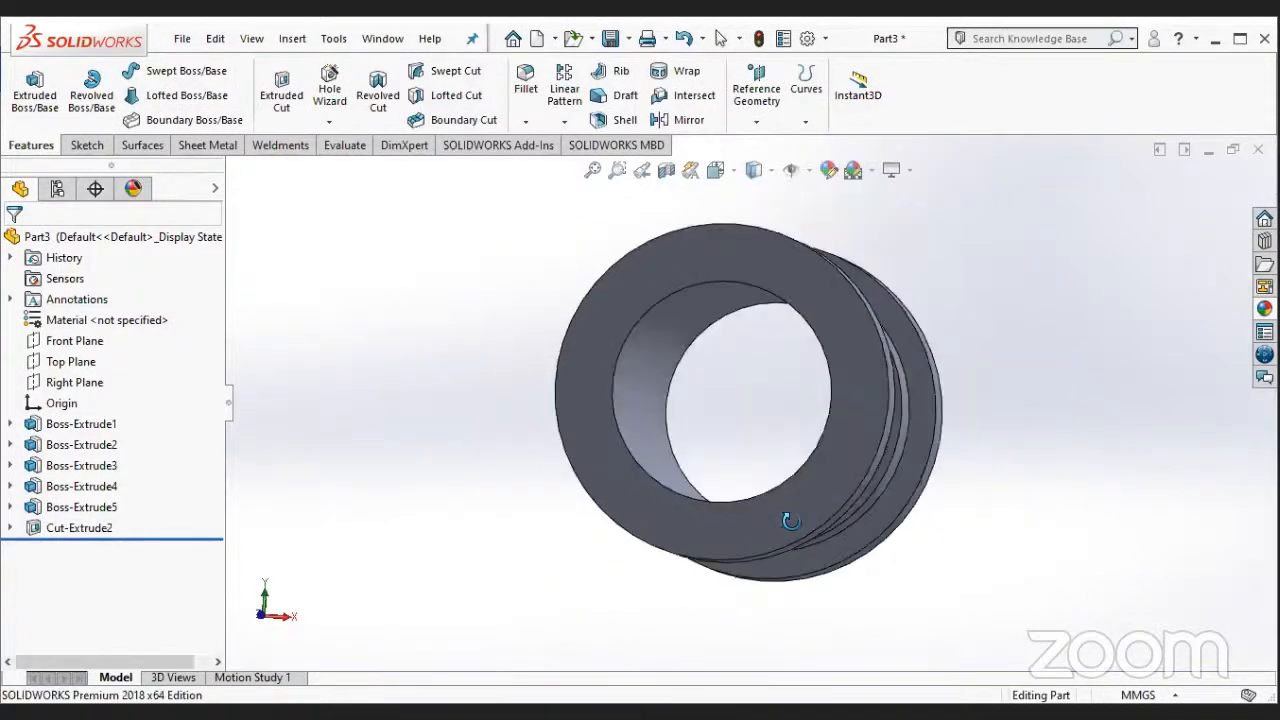
key("ctrl+7")
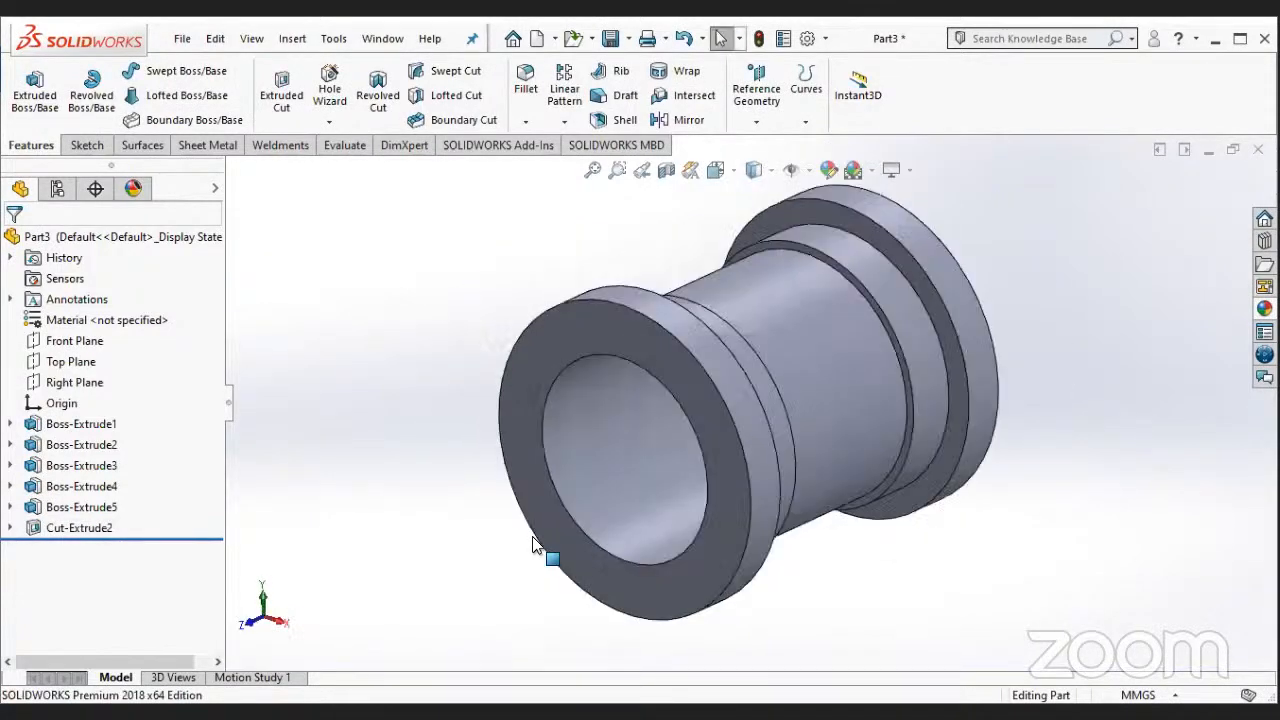
- Sketch a closed rectangle about 91 mm wide and 45 mm high on the Front Plane, its upper edge running horizontally through the origin
left_click(88, 348)
left_click(171, 325)
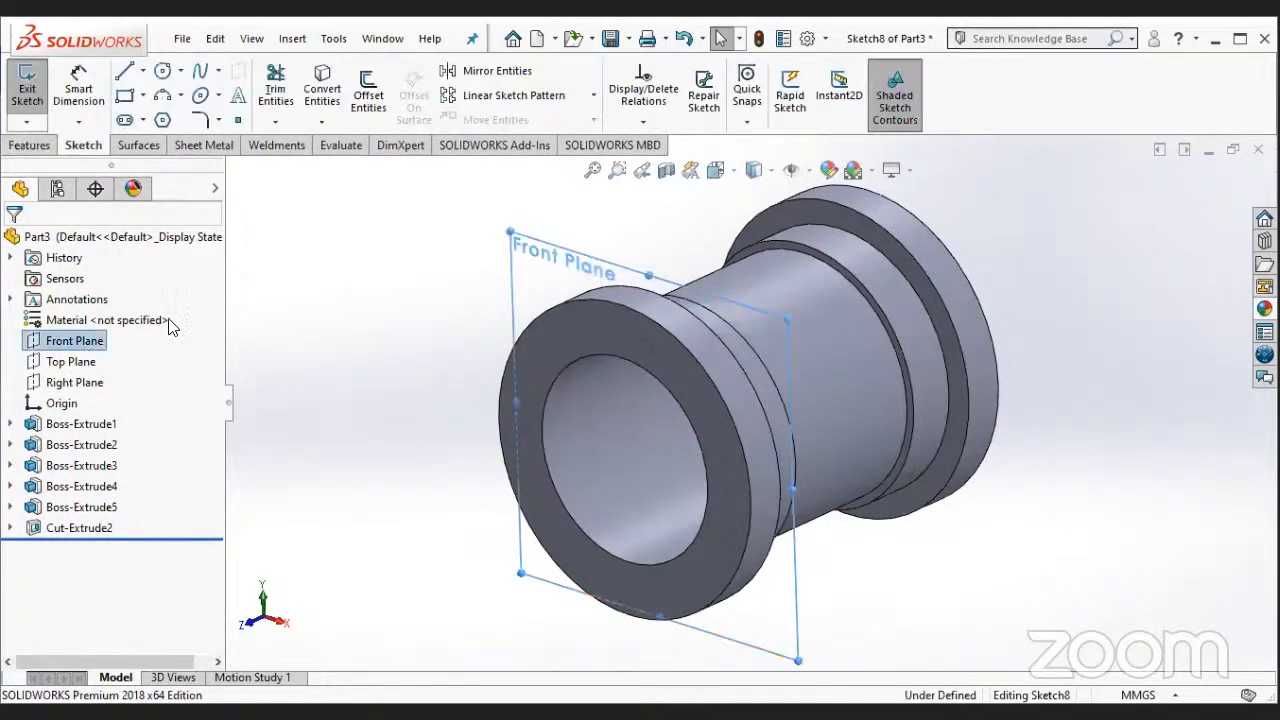
right_click(75, 341)
left_click(171, 316)
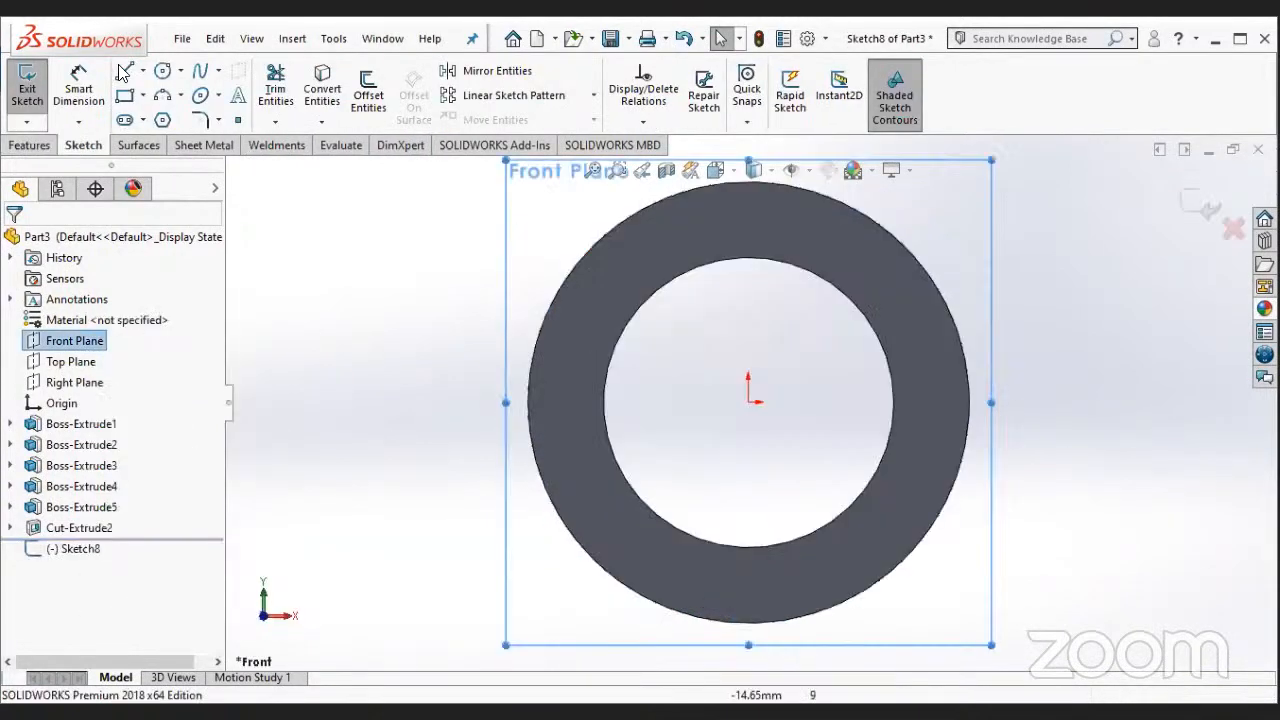
left_click(124, 71)
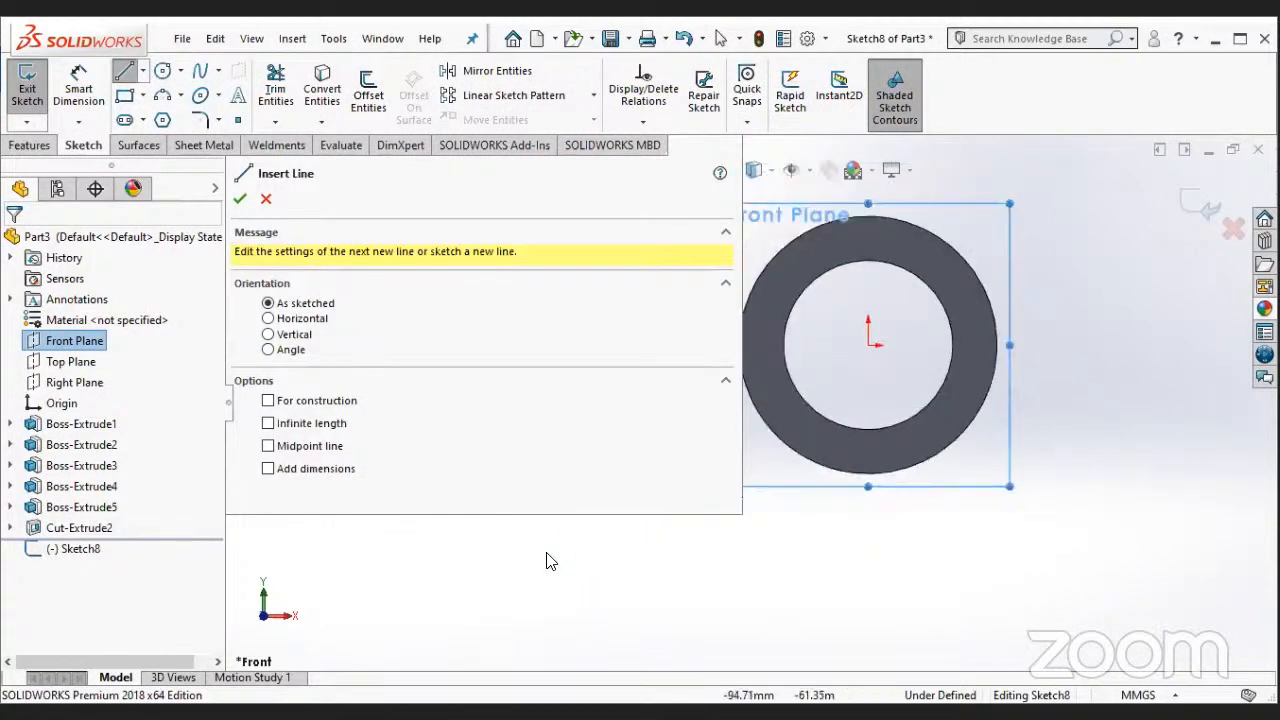
left_click(755, 294)
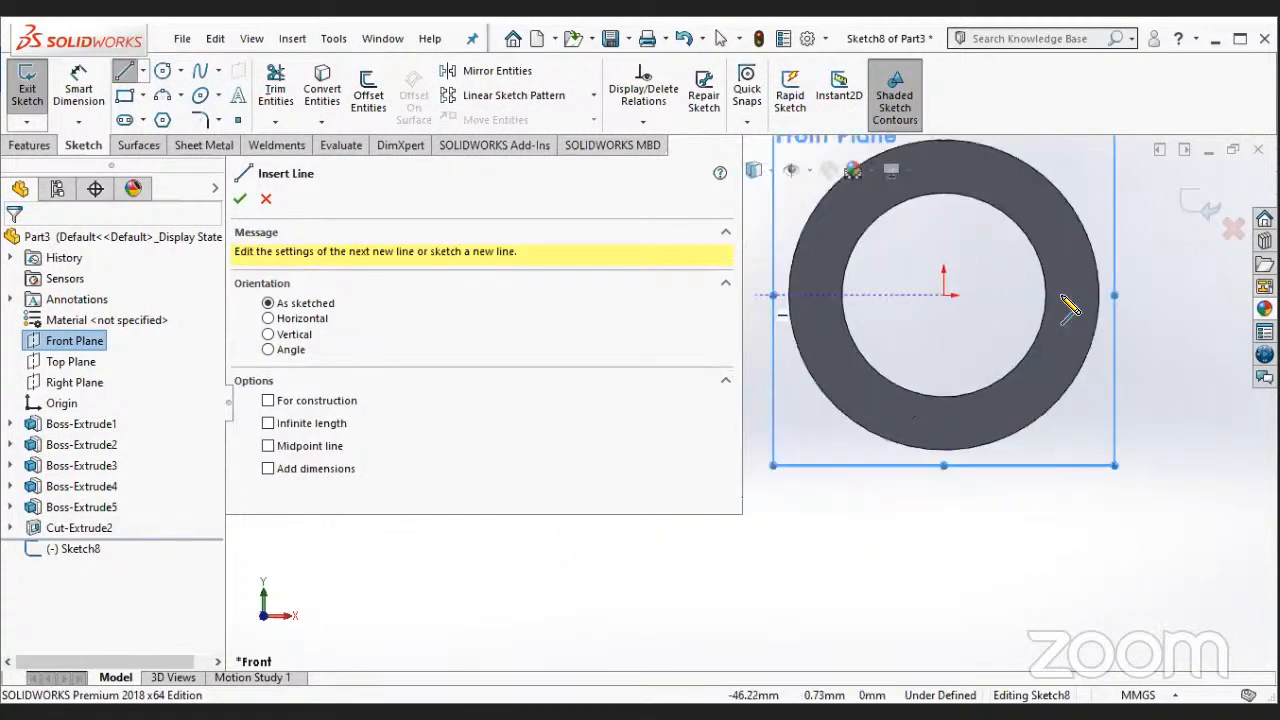
left_click(1127, 294)
left_click(1128, 477)
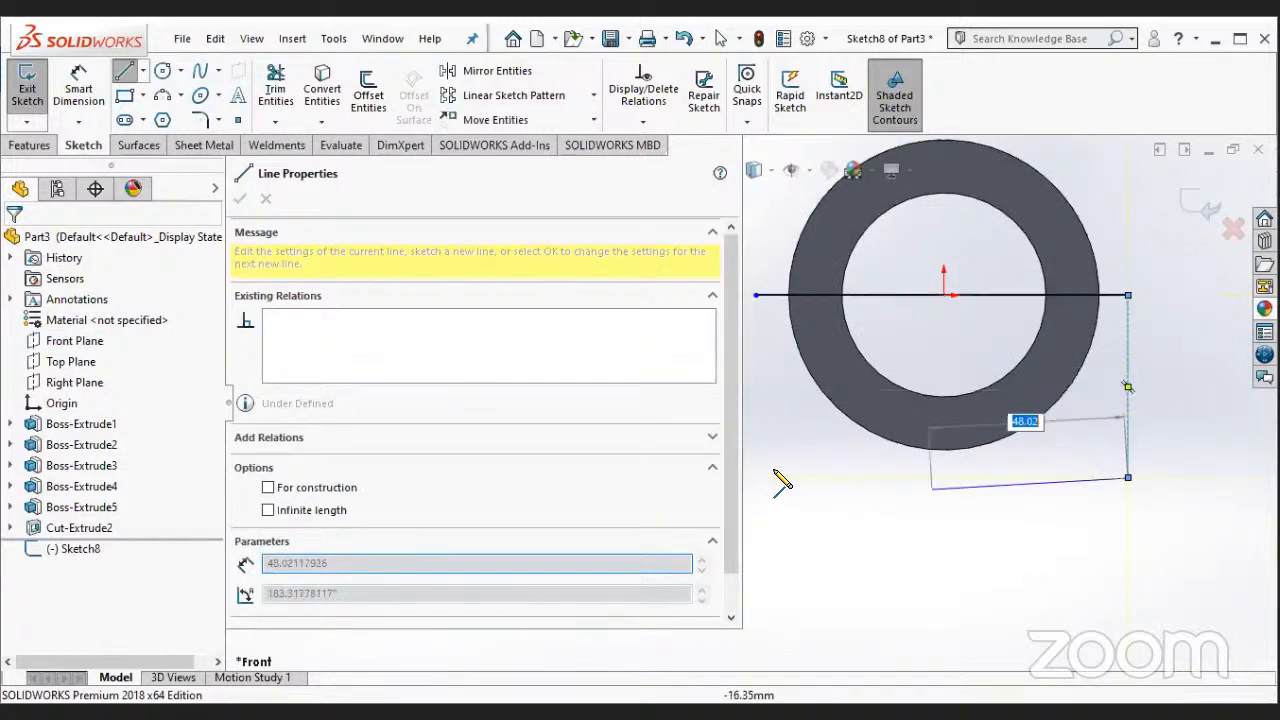
left_click(755, 477)
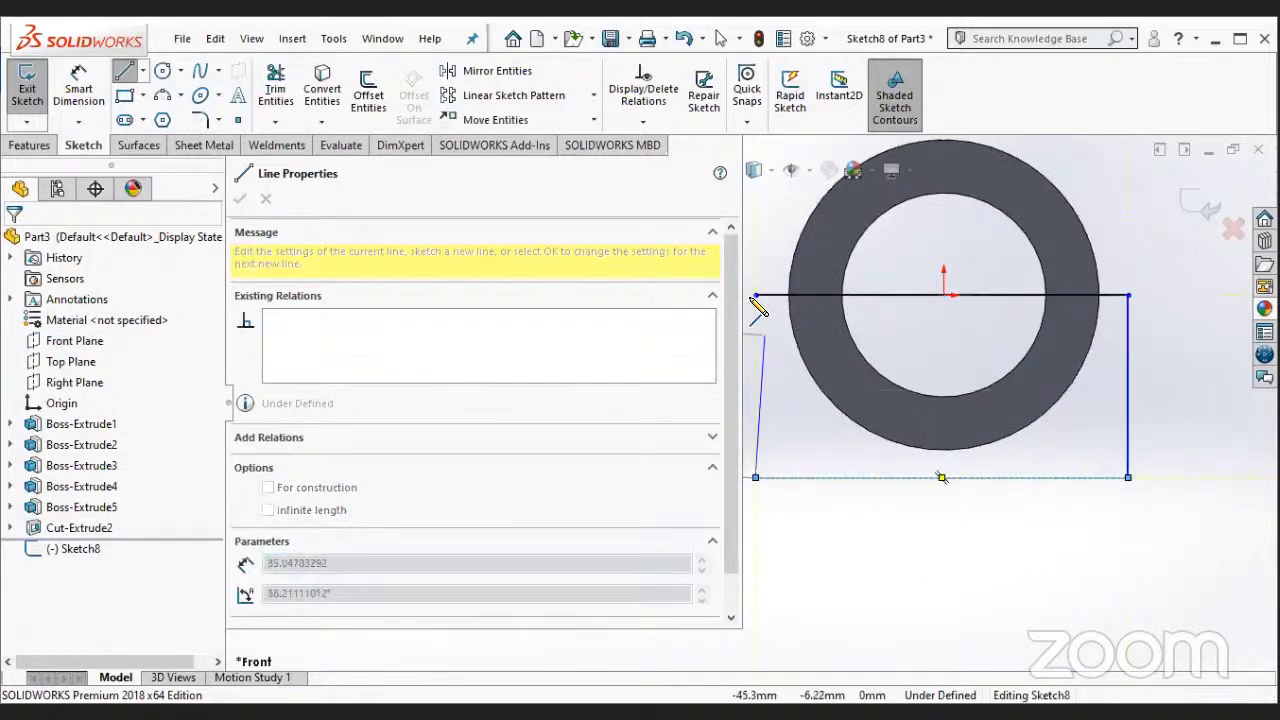
left_click(755, 295)
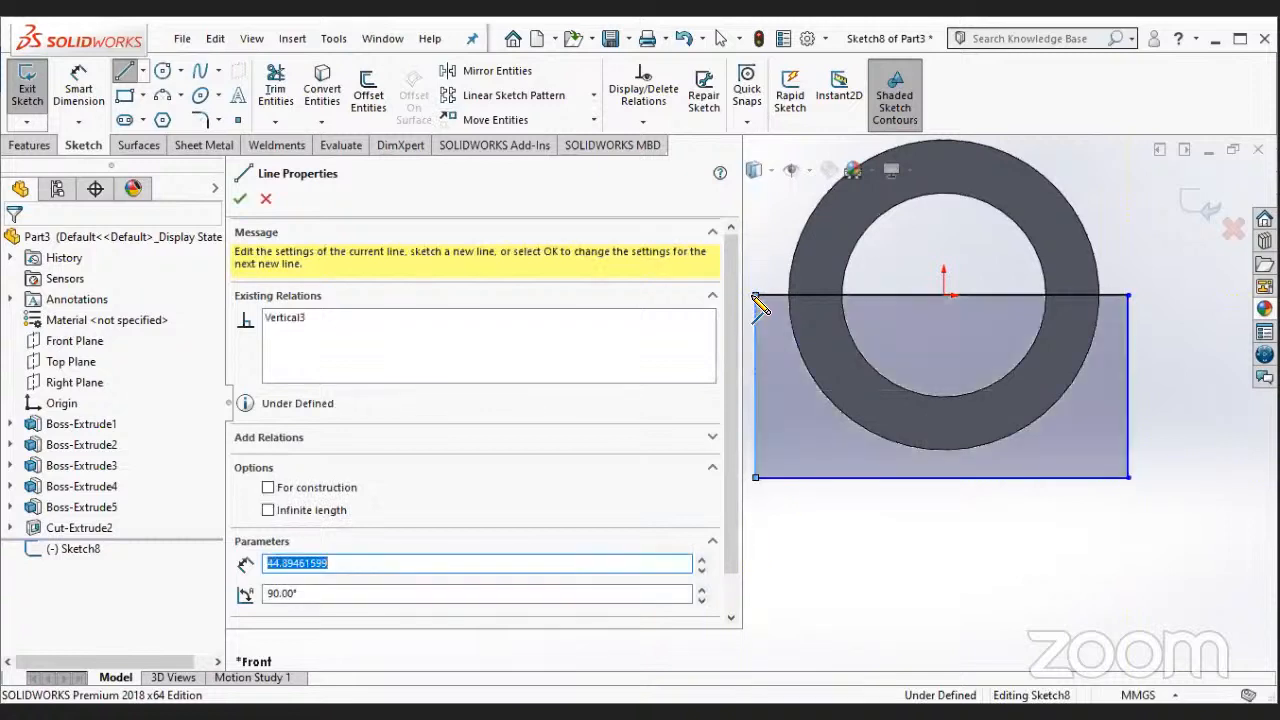
- Extrude-cut the rectangle through the spool's lower half with the Up To Next end condition
left_click(302, 115)
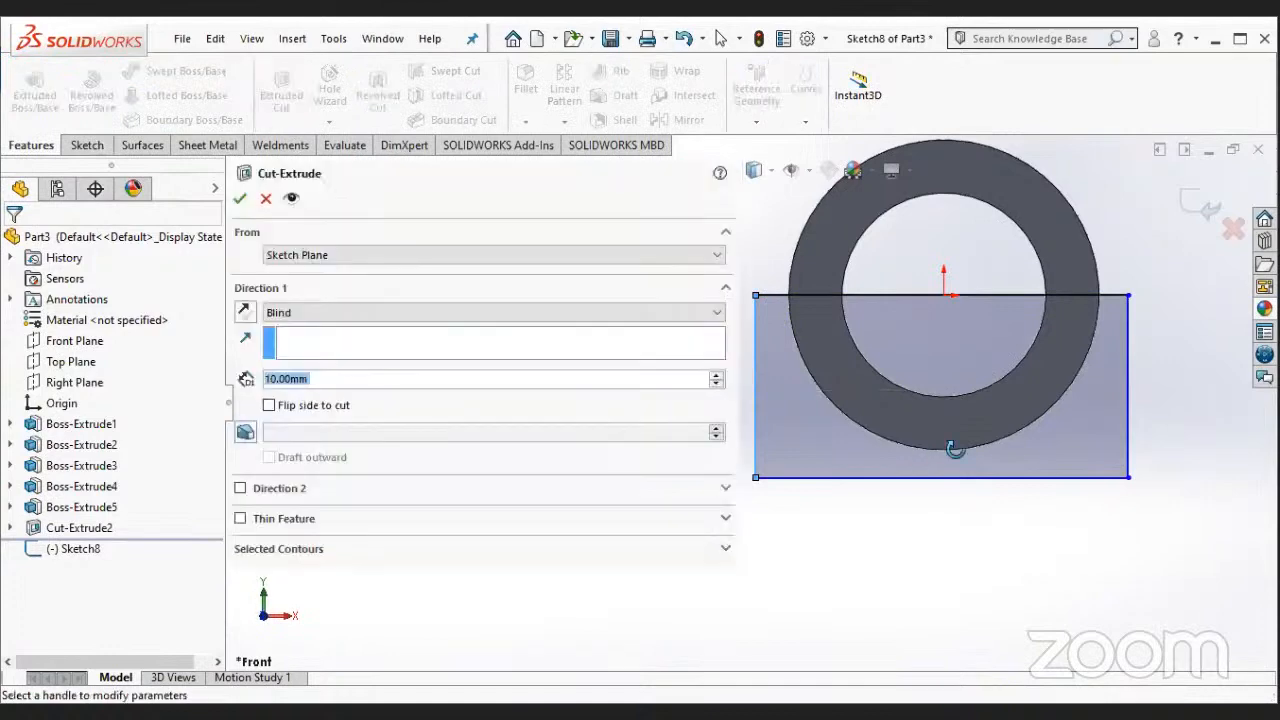
left_click(352, 317)
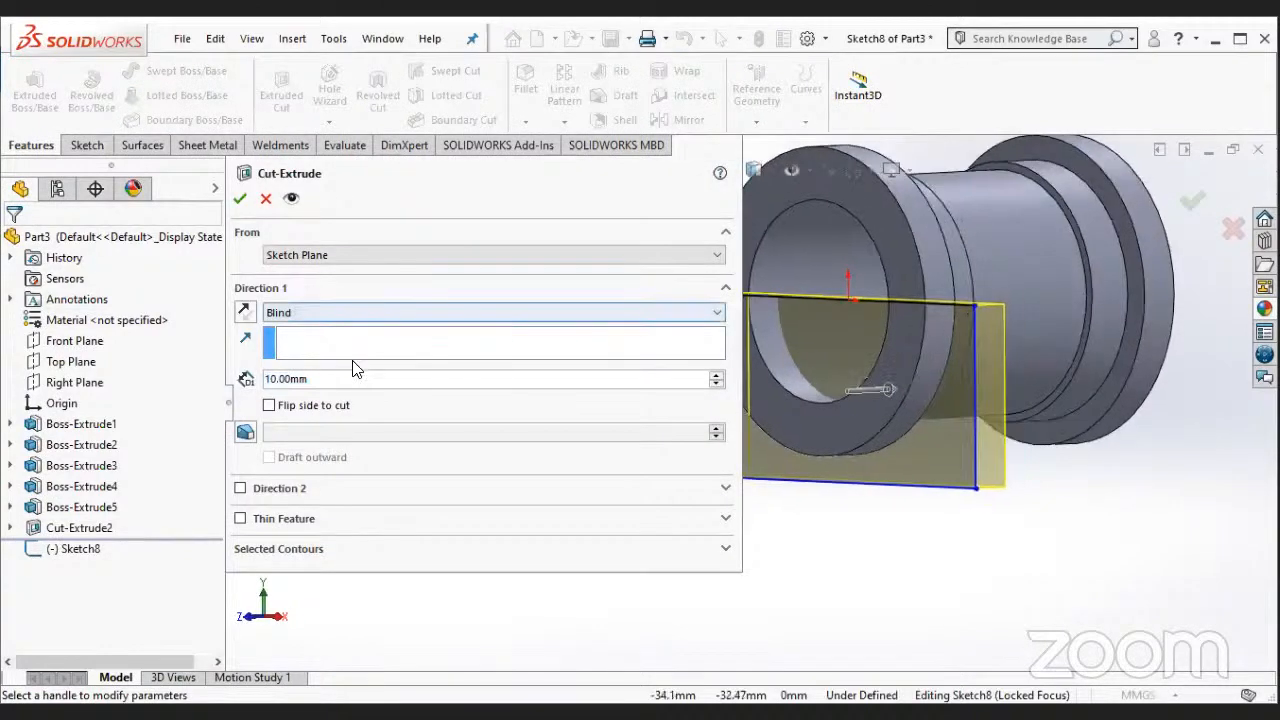
left_click(356, 367)
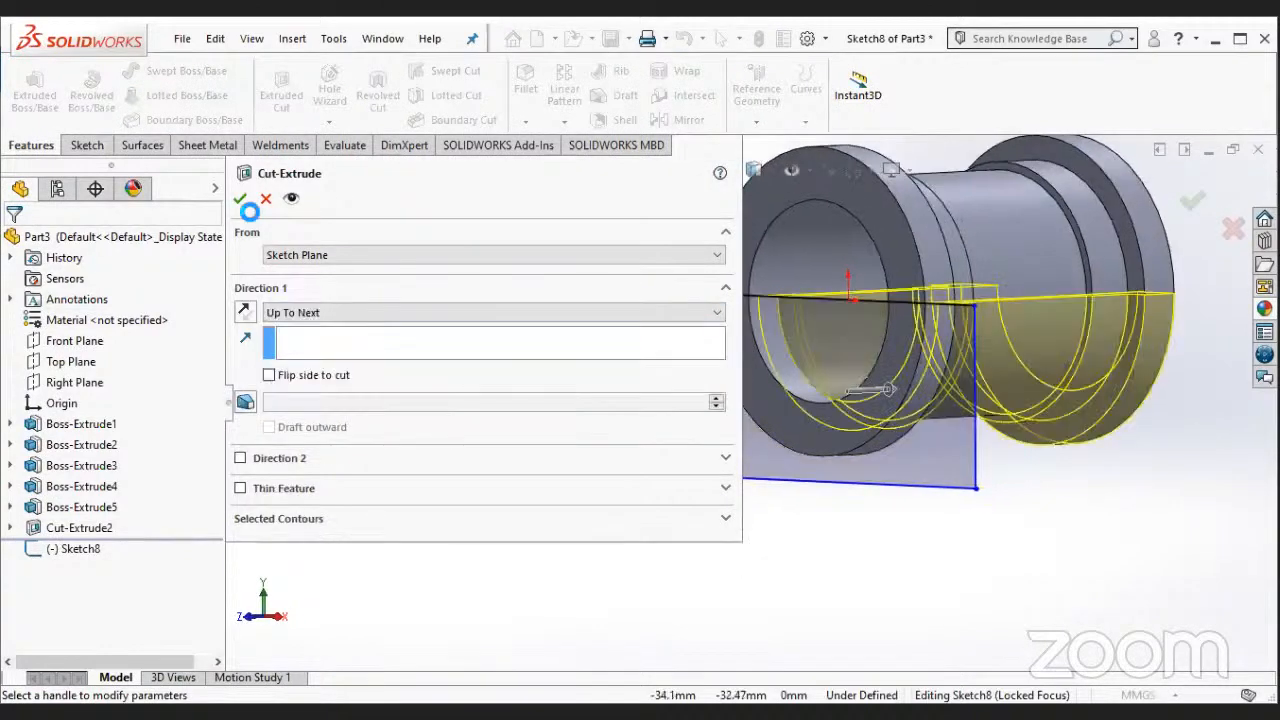
key("Return")
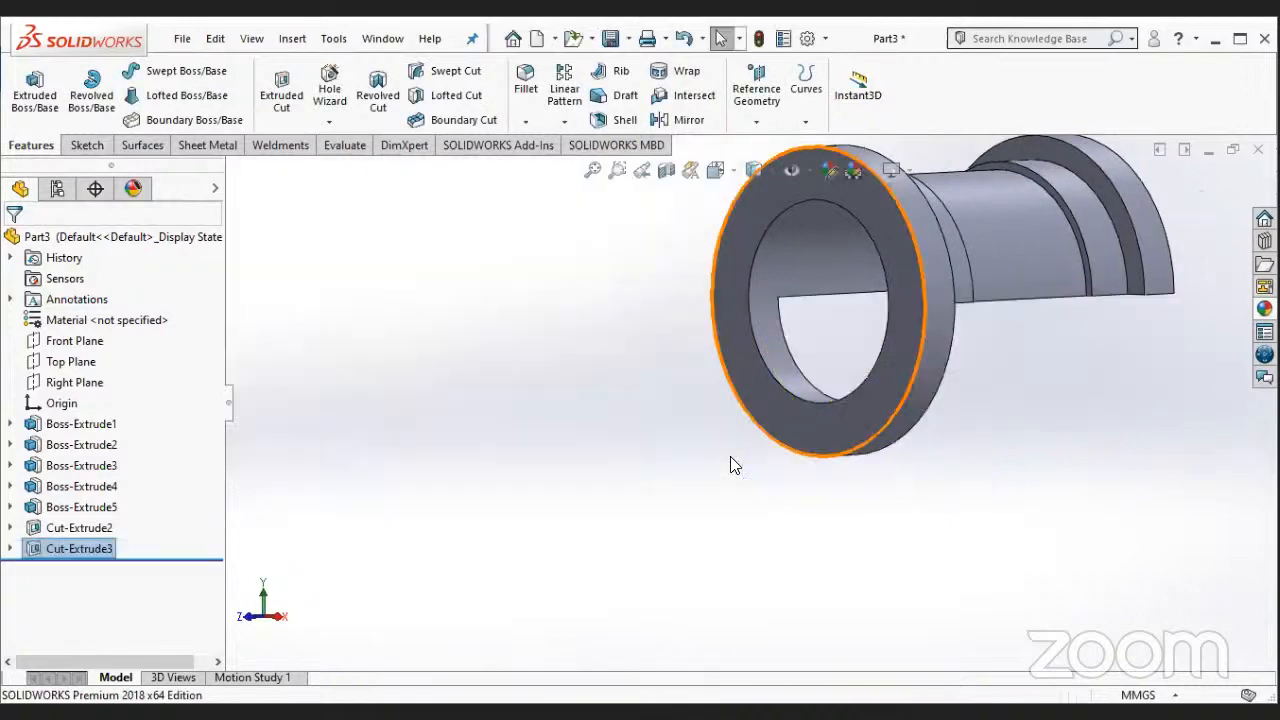
- Edit the lower-half cut to use the Mid Plane end condition with a depth of 170 mm
right_click(82, 550)
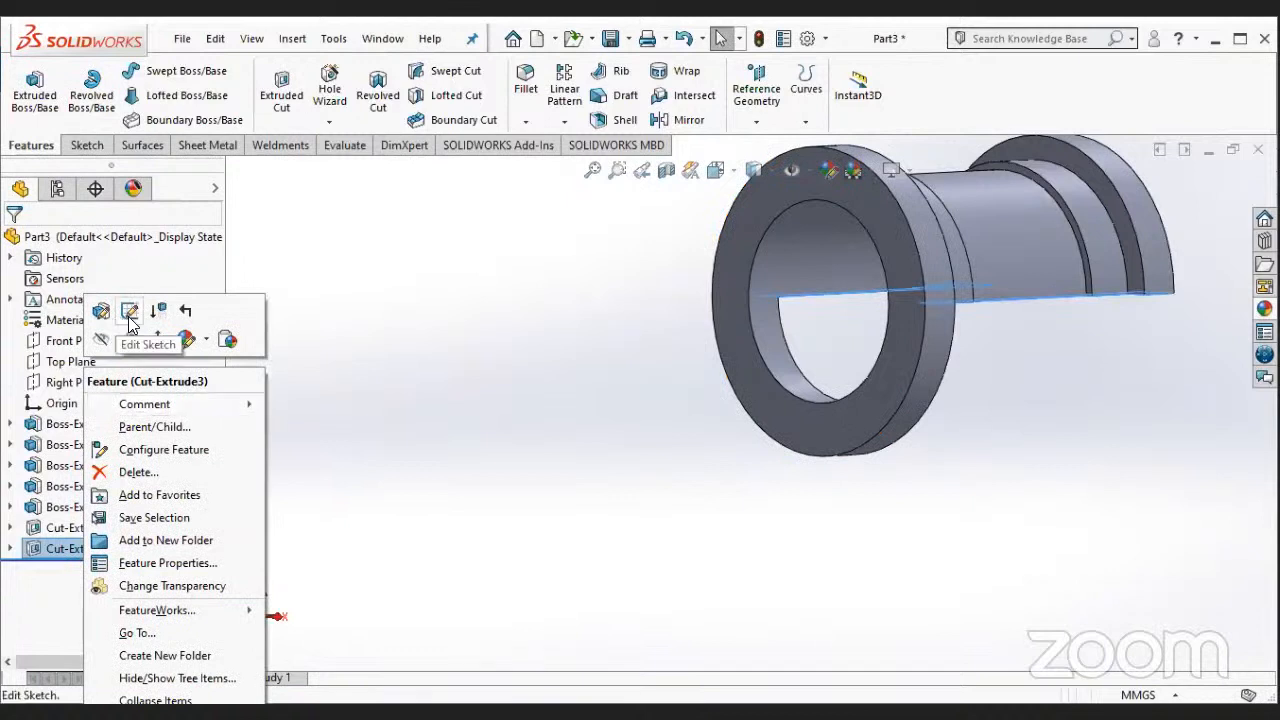
left_click(98, 312)
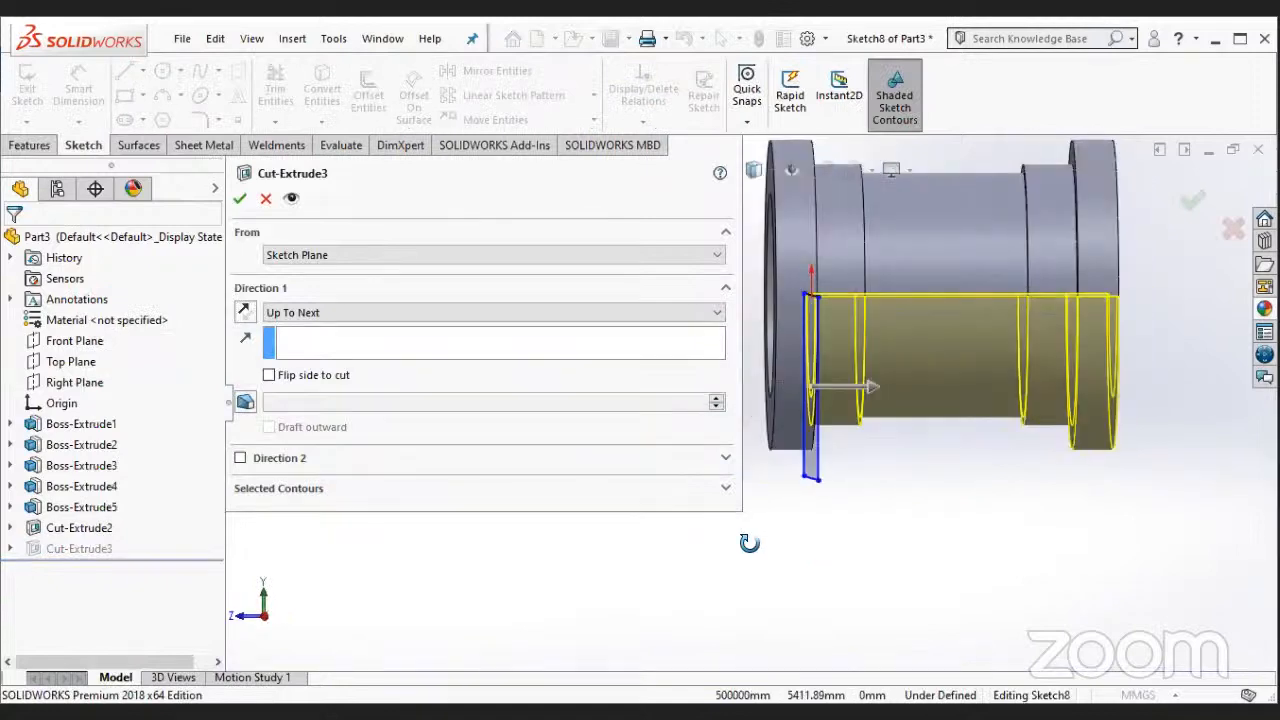
left_click(354, 321)
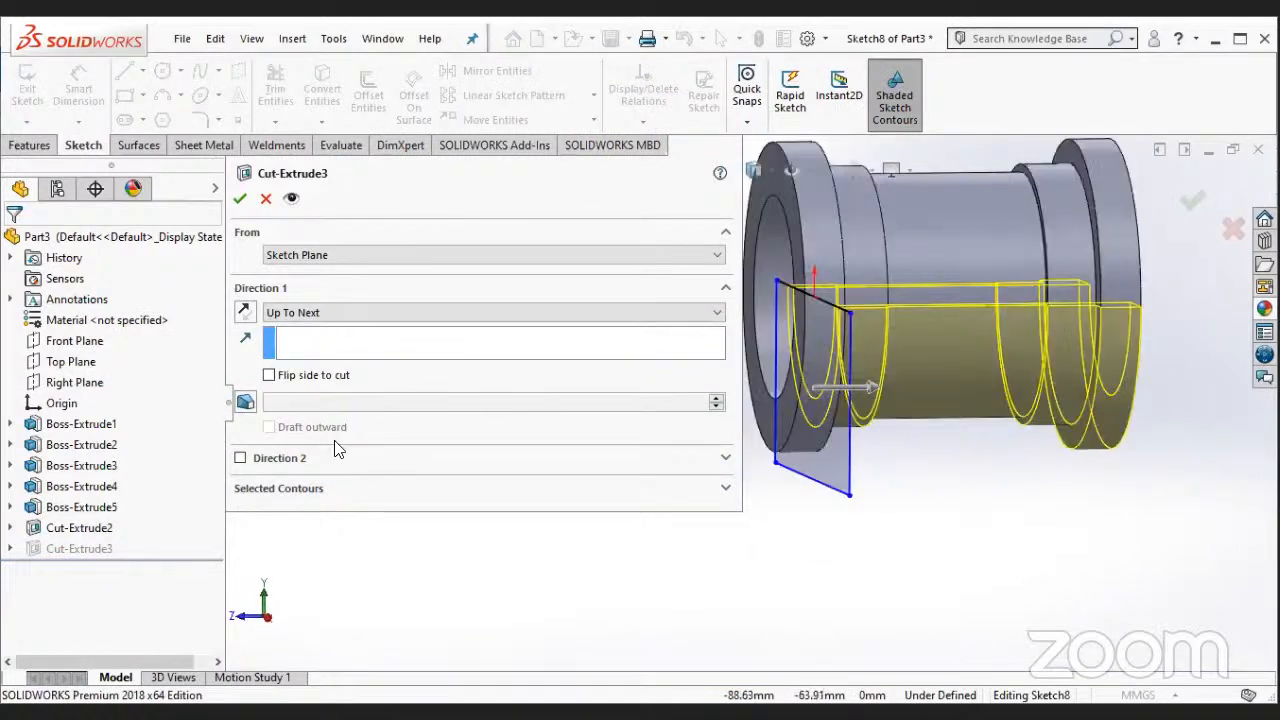
left_click(337, 367)
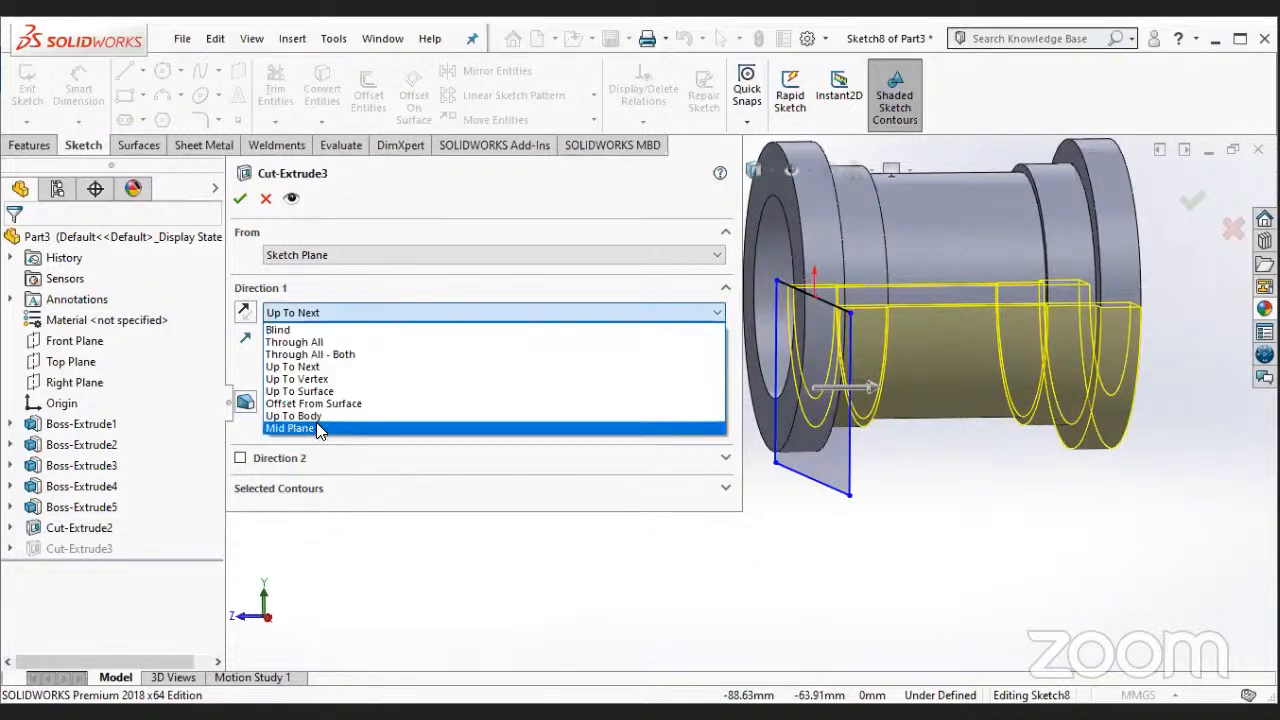
left_click(321, 428)
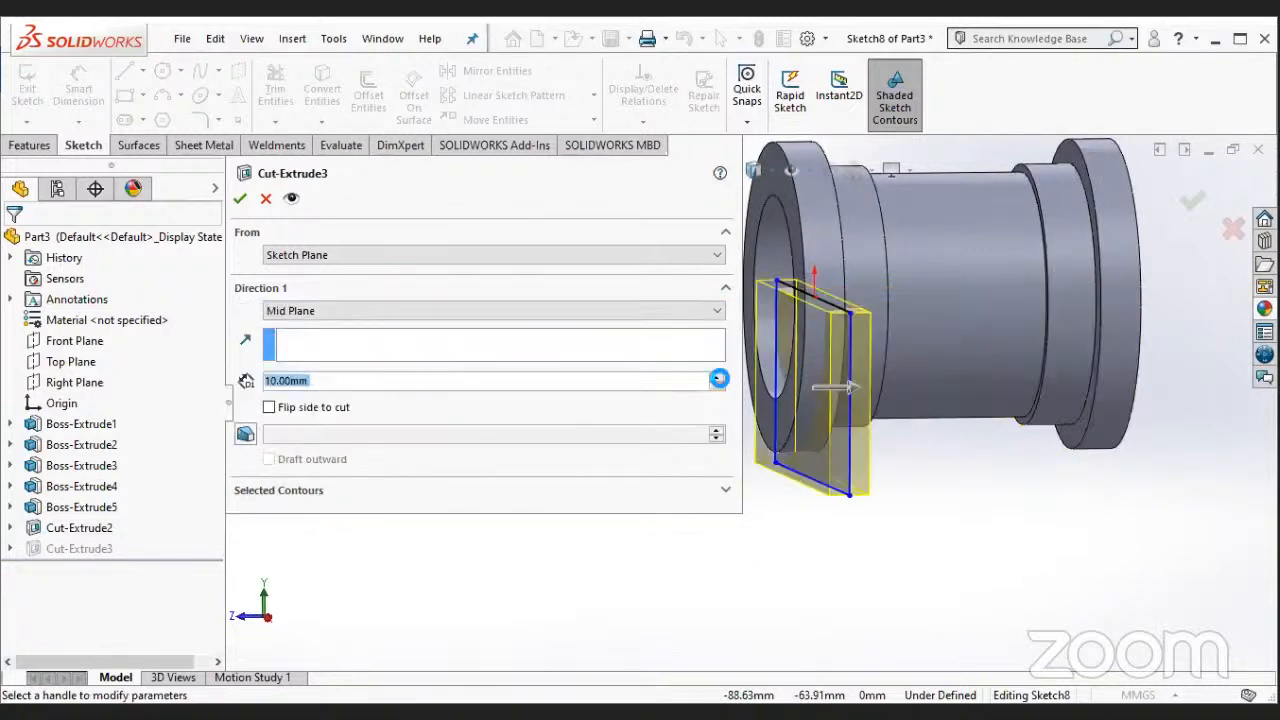
left_click(718, 378)
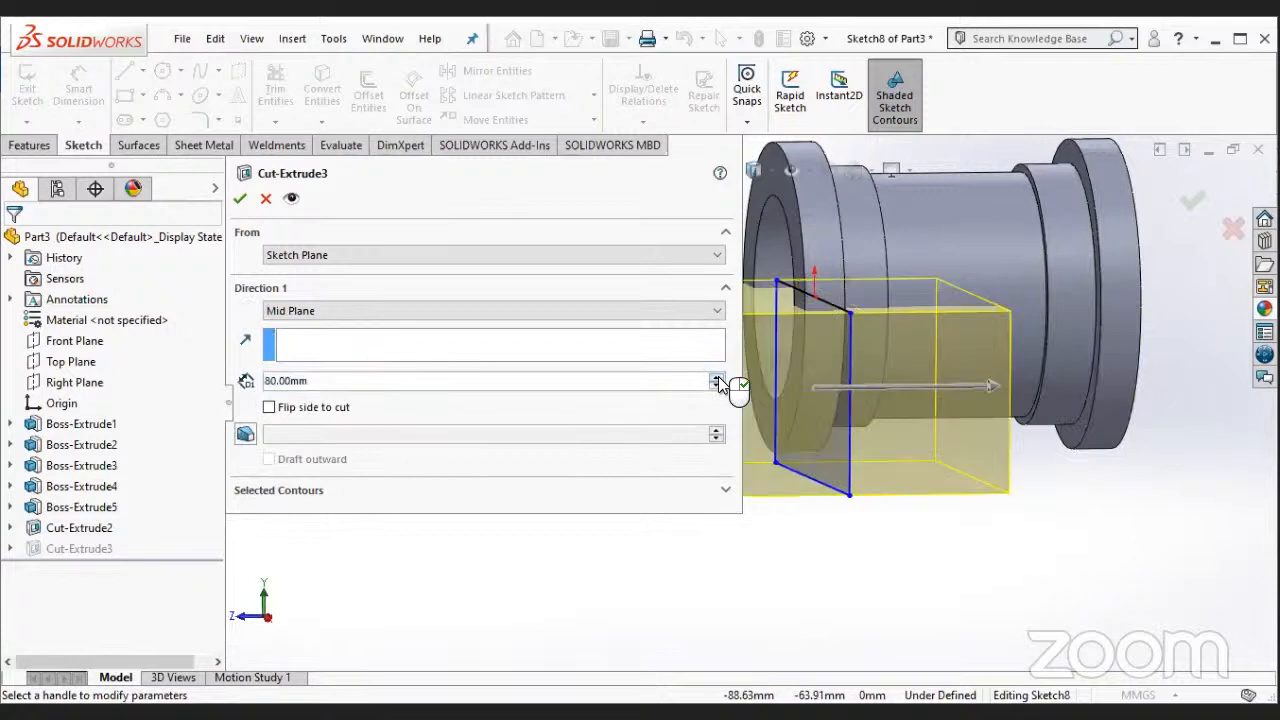
left_click(243, 199)
- Apply a blue colour appearance from the standard swatches to the whole part
middle_click_drag(590, 513, 908, 342)
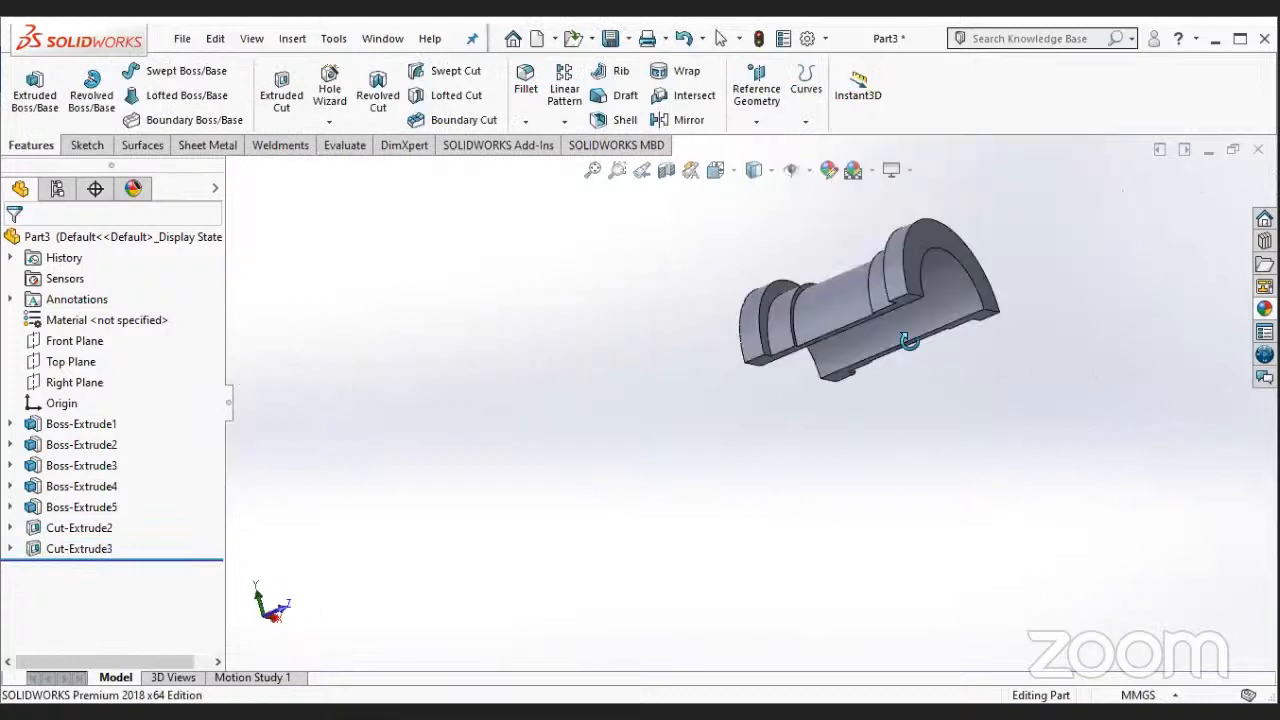
middle_click_drag(900, 415, 901, 471)
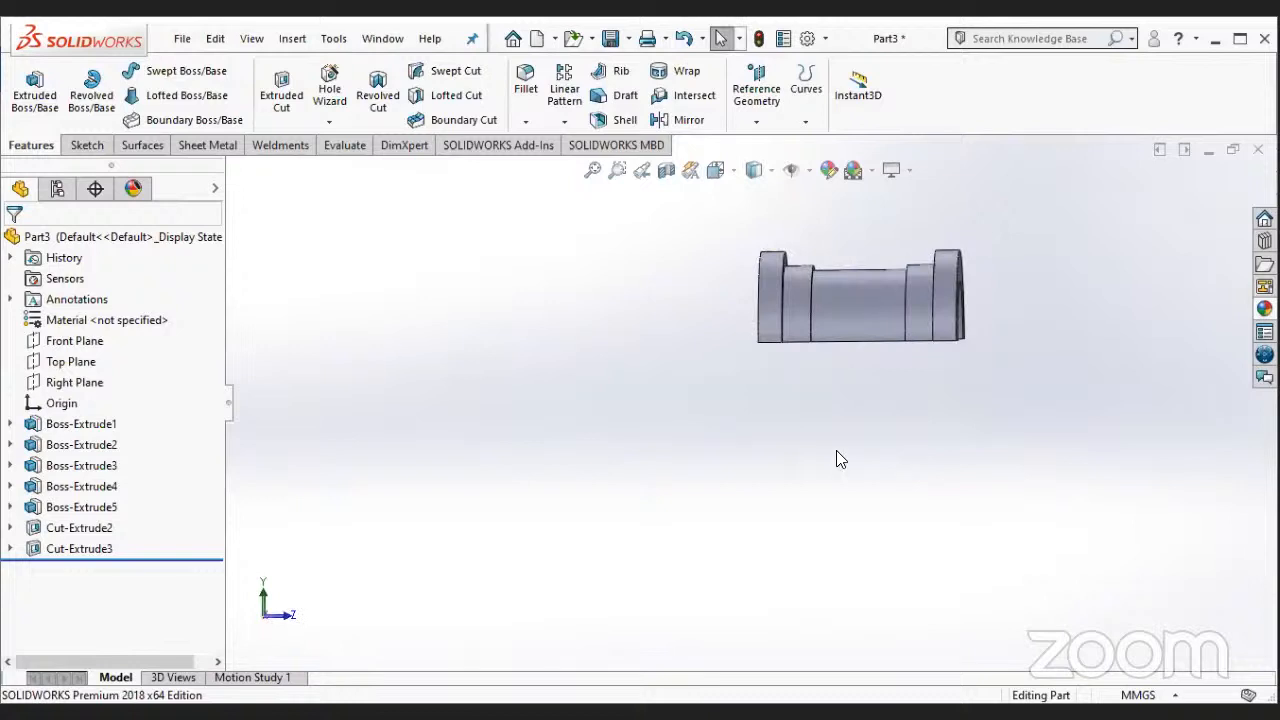
middle_click_drag(890, 287, 862, 481)
middle_click_drag(862, 287, 706, 425)
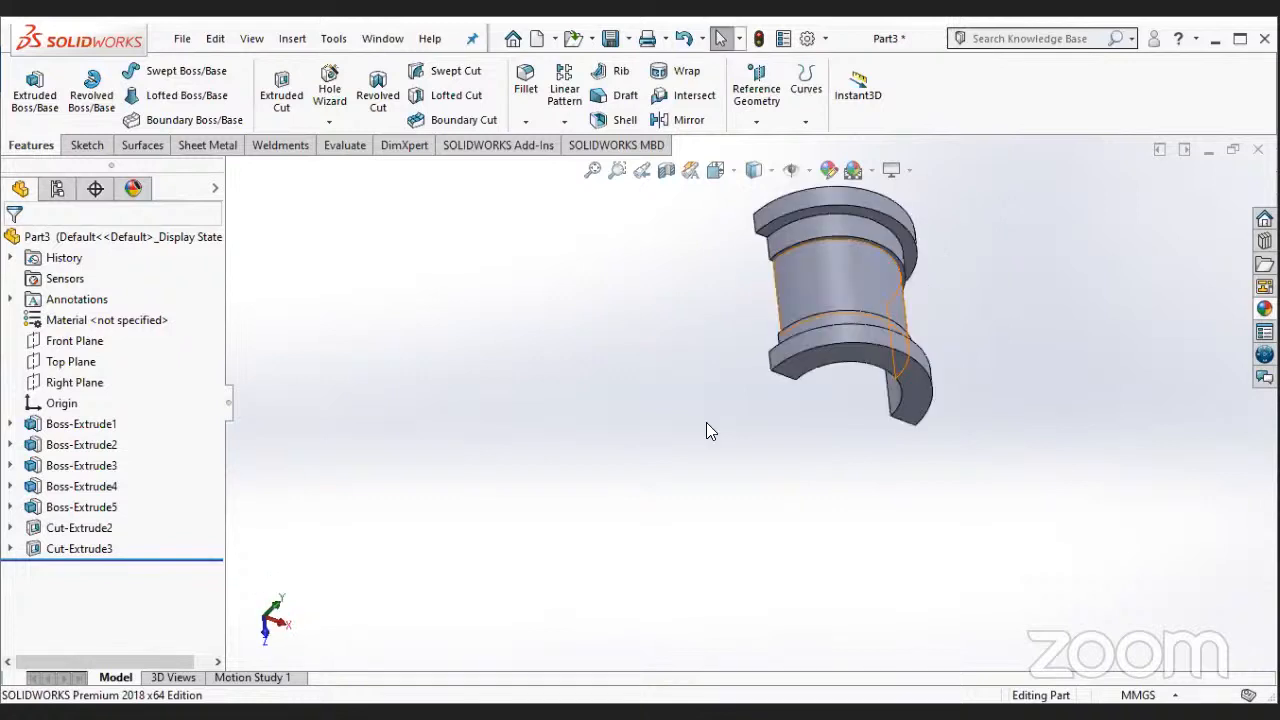
right_click(858, 282)
left_click(798, 380)
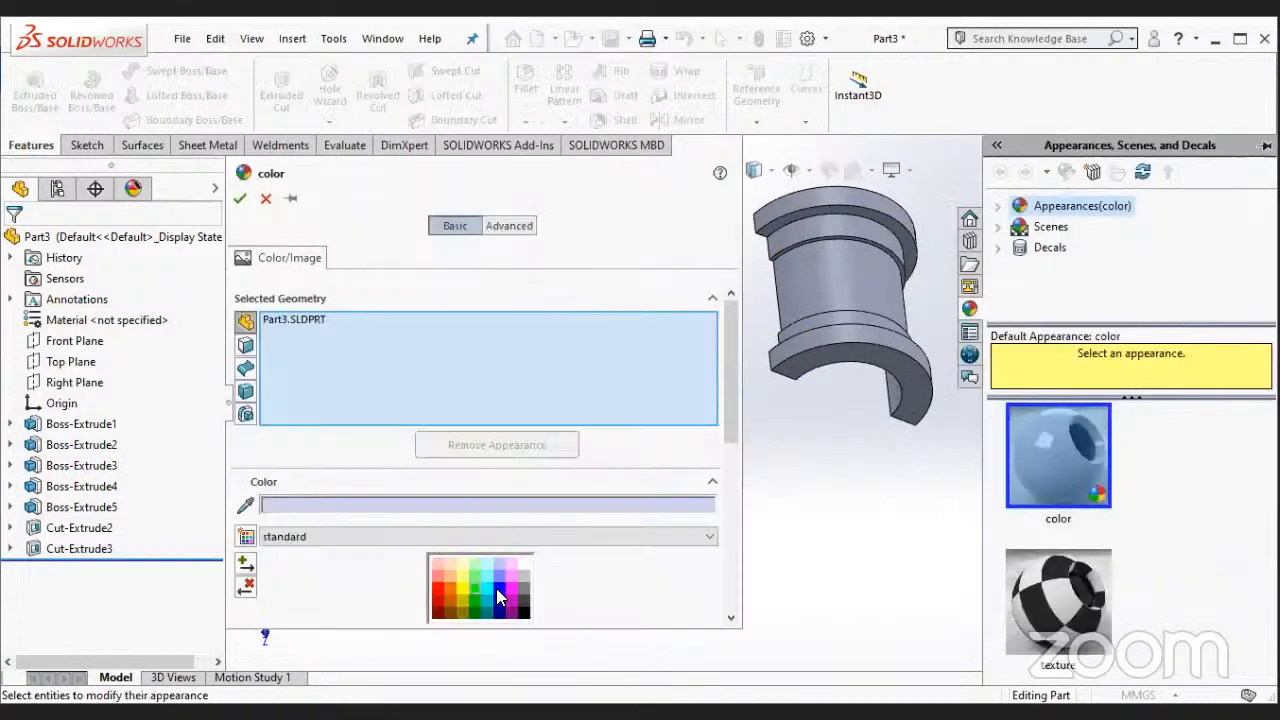
left_click(497, 589)
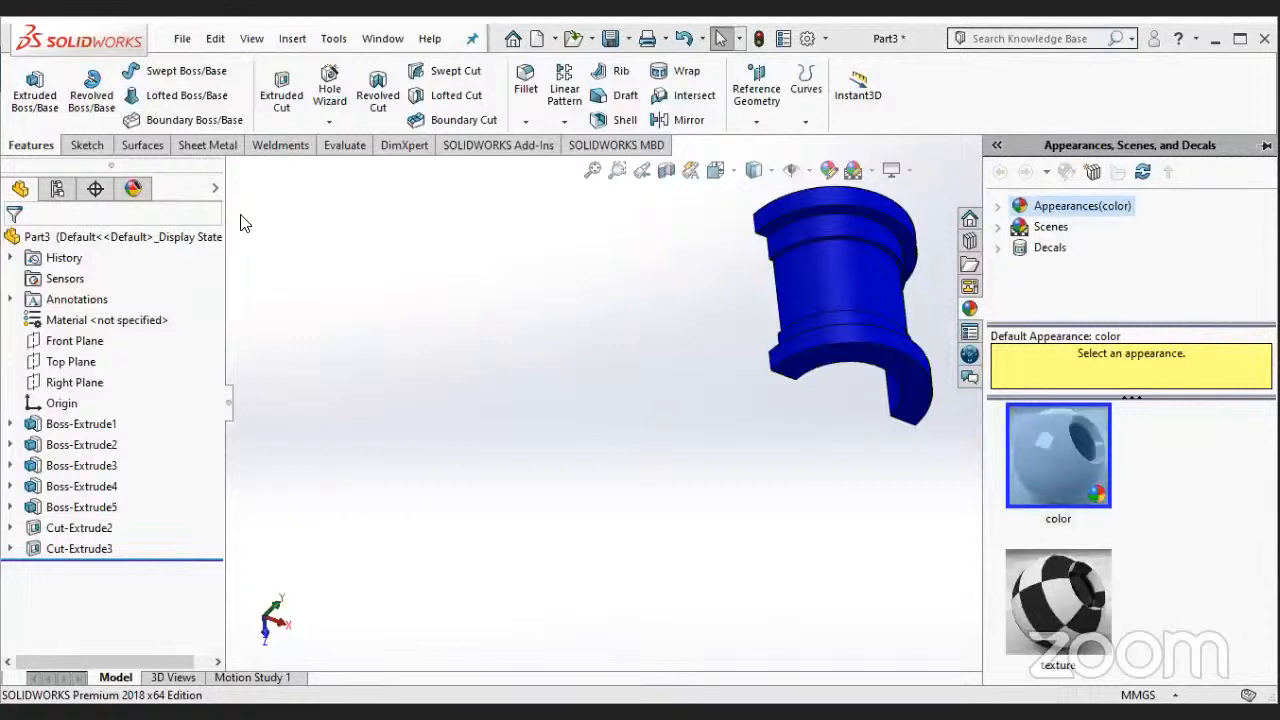
left_click(244, 245)
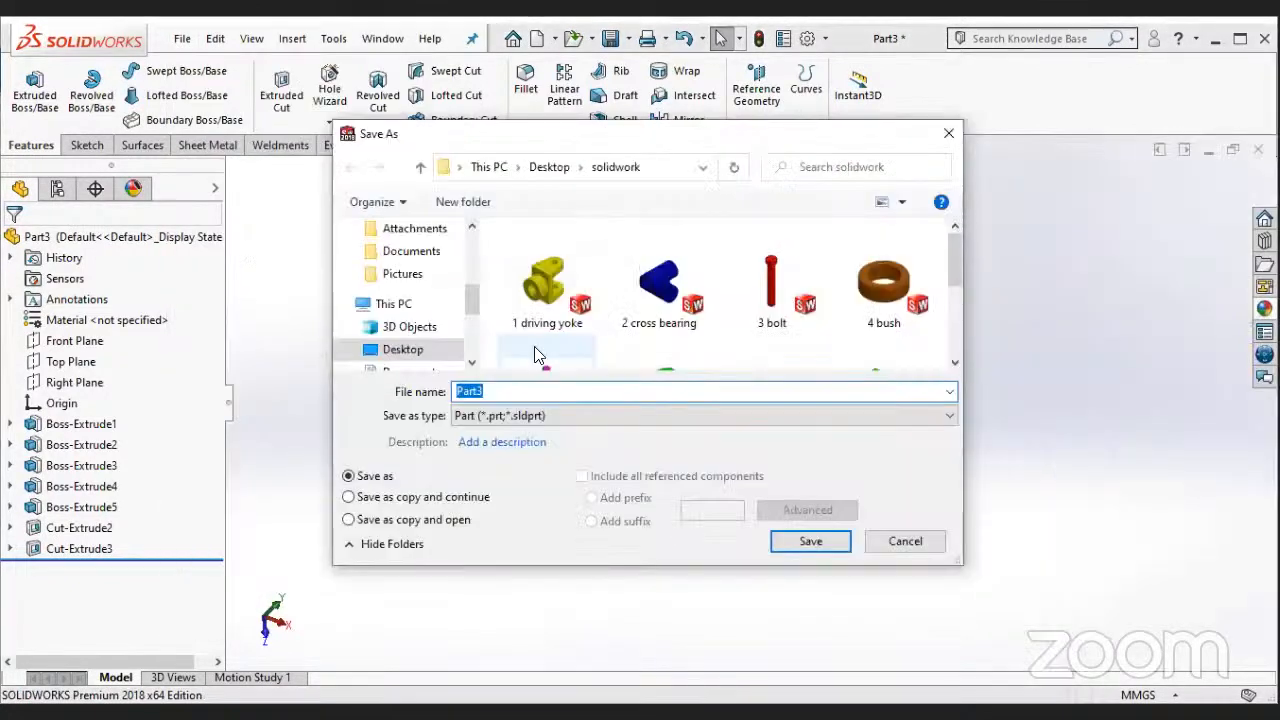
- Save the part as "bearing brass" in the solidwork folder
type("bearing brass")
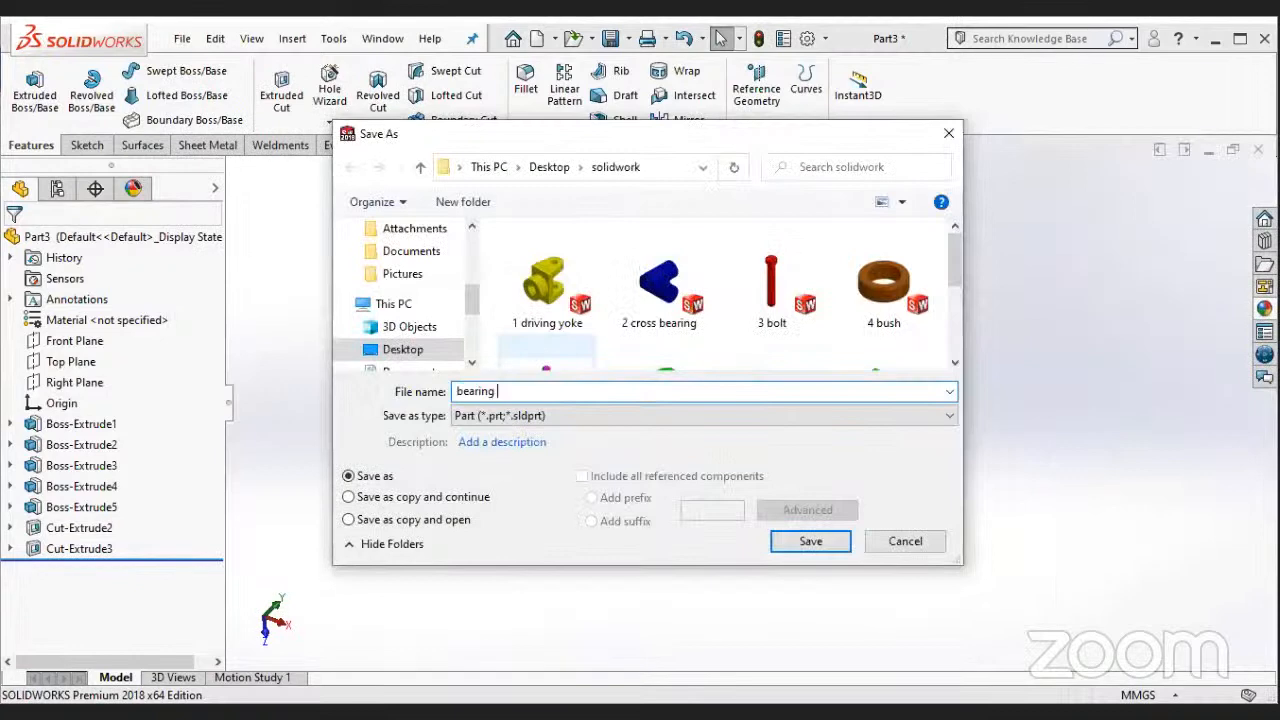
left_click(811, 543)
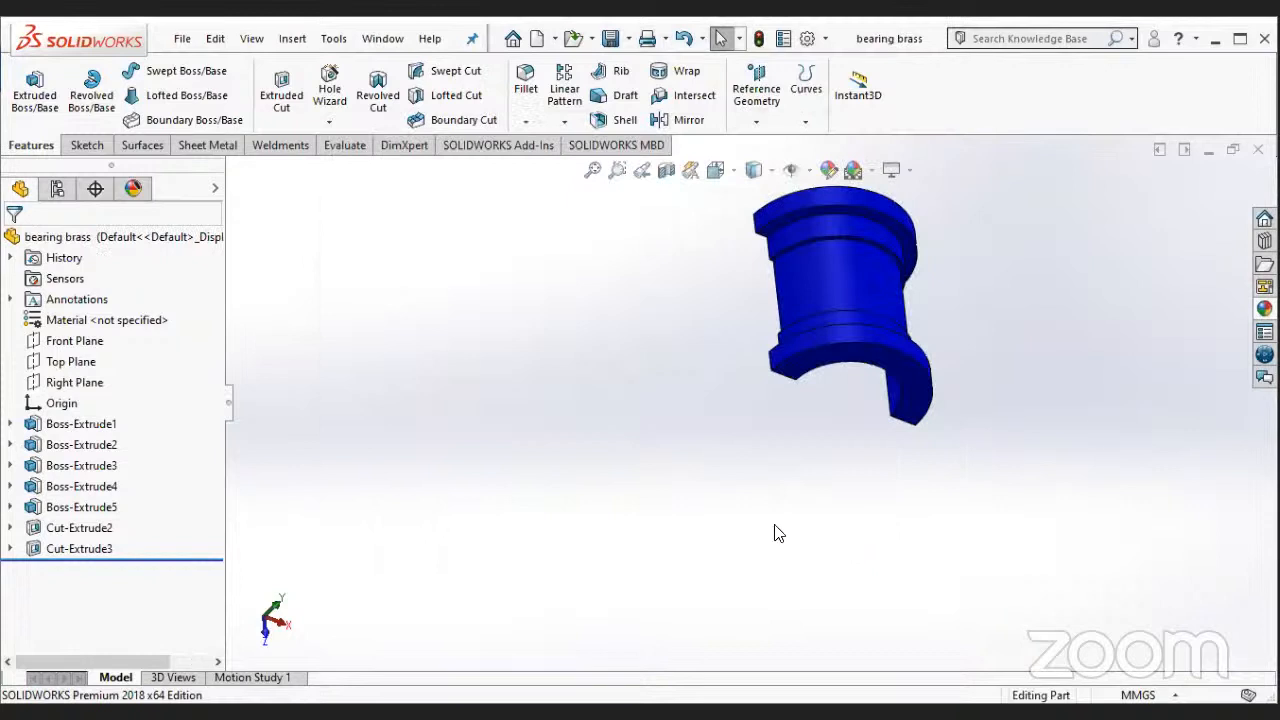
middle_click_drag(790, 420, 832, 325)
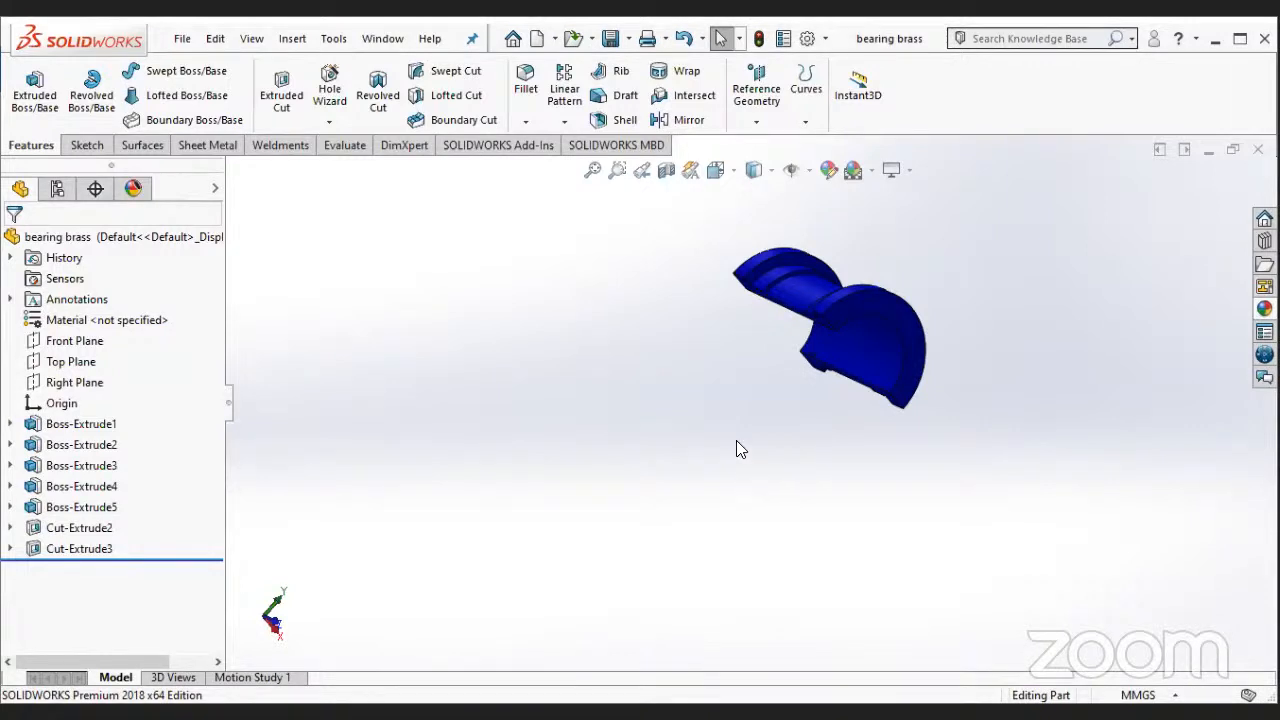
- Close the bearing brass part, create a new part document and start a sketch on its Top Plane
key("ctrl+w")
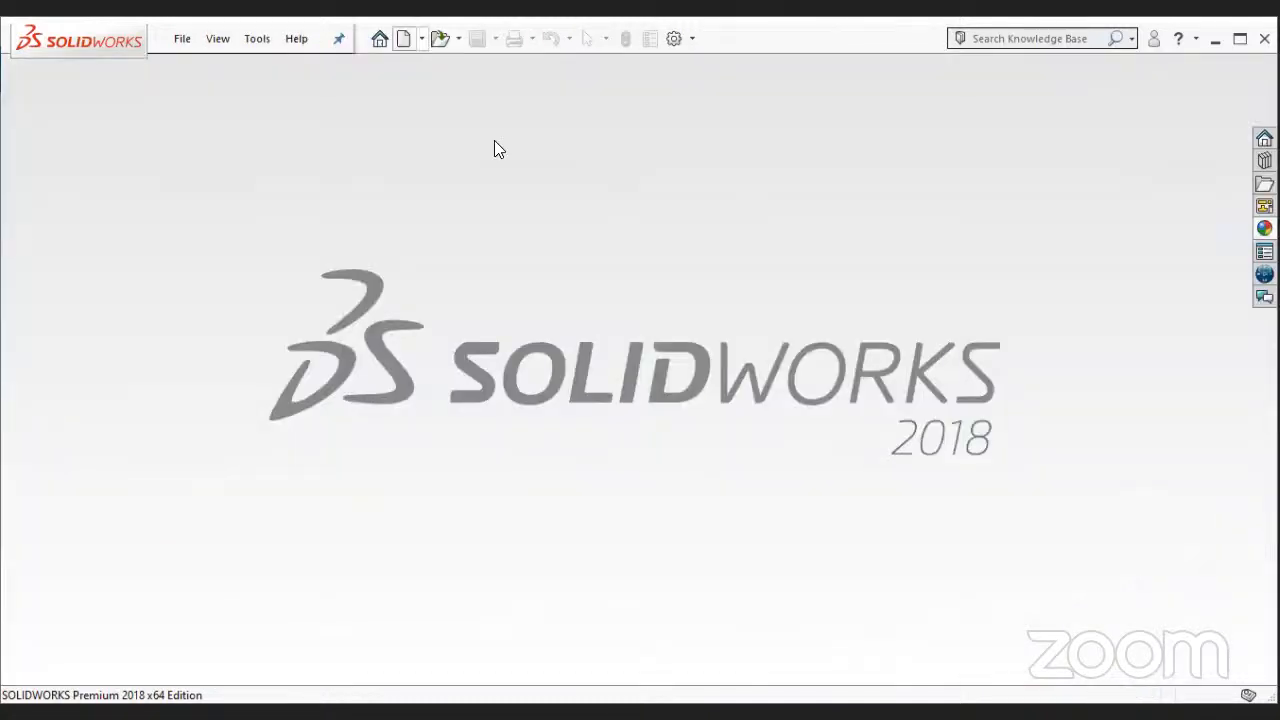
key("ctrl+n")
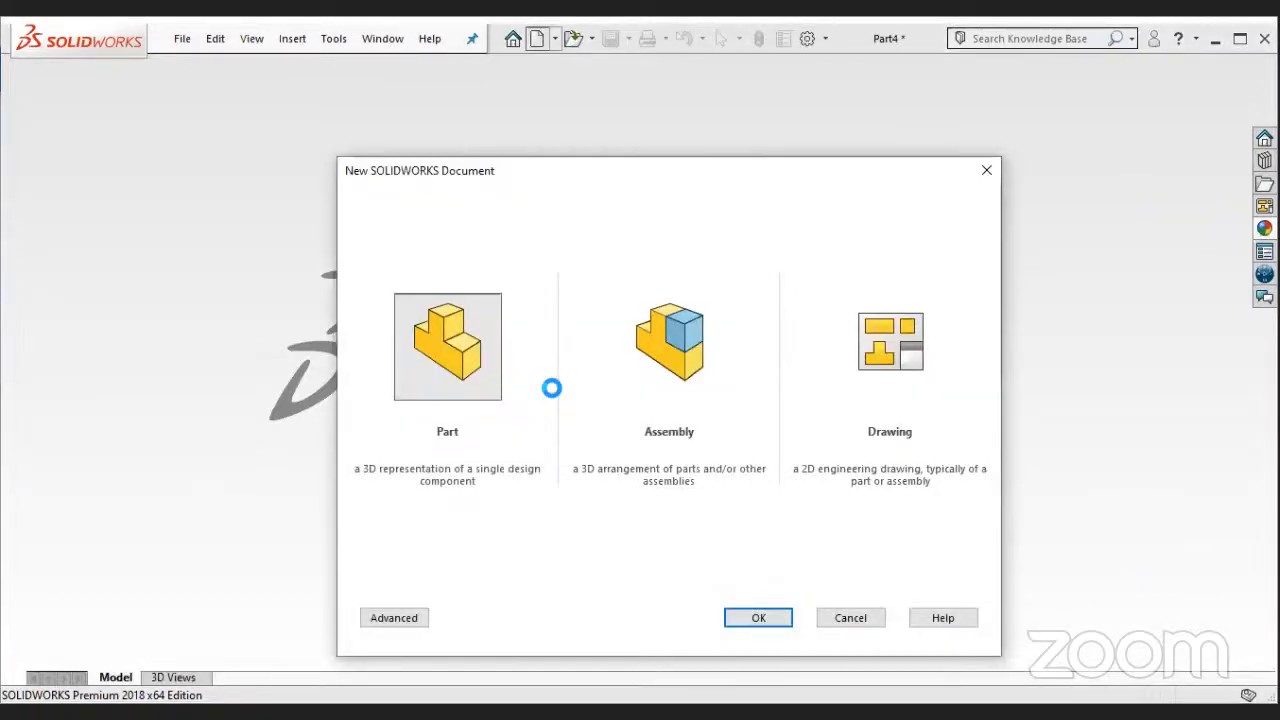
key("Return")
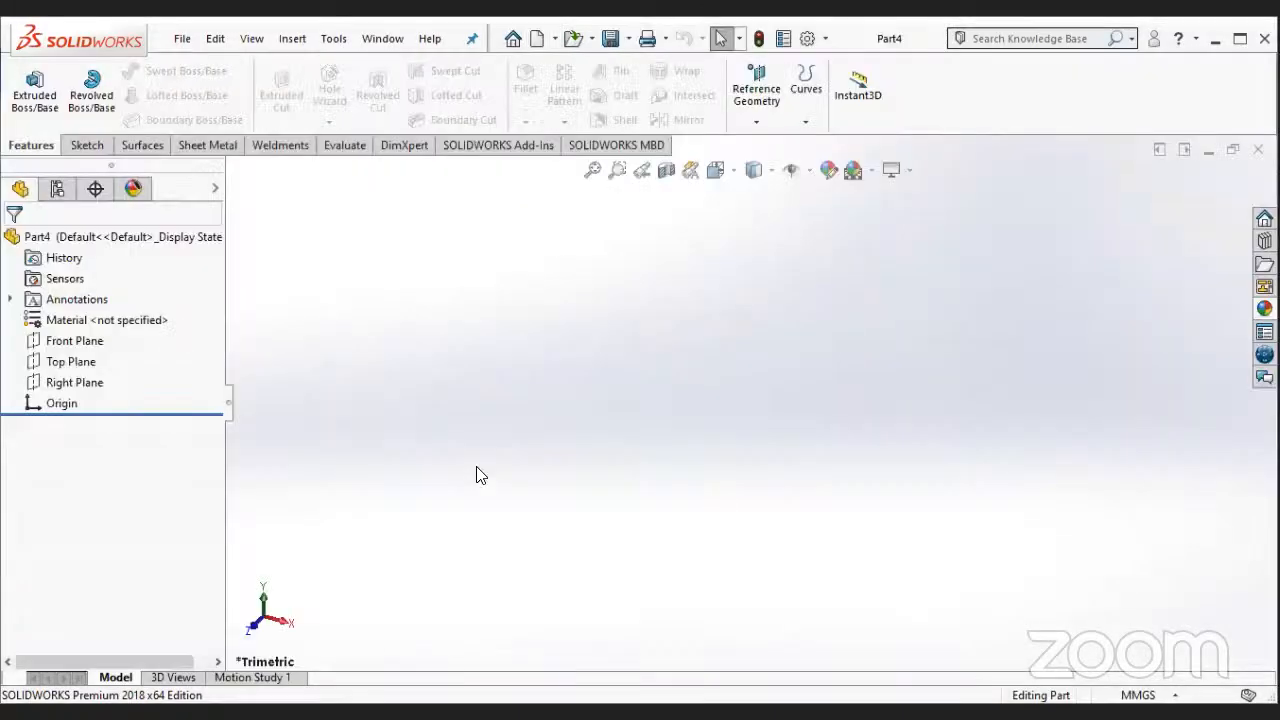
right_click(88, 362)
left_click(106, 331)
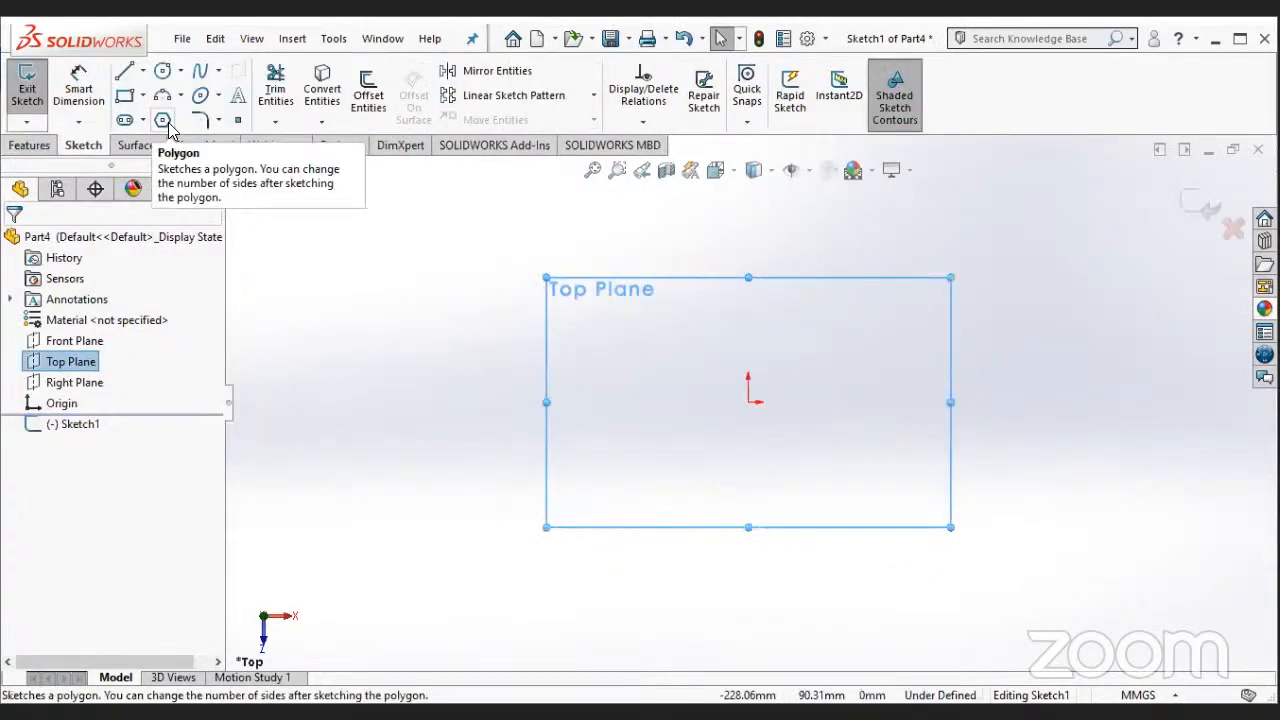
- Try a five-sided polygon with an inscribed circle, centred on the origin, and undo it
left_click(166, 122)
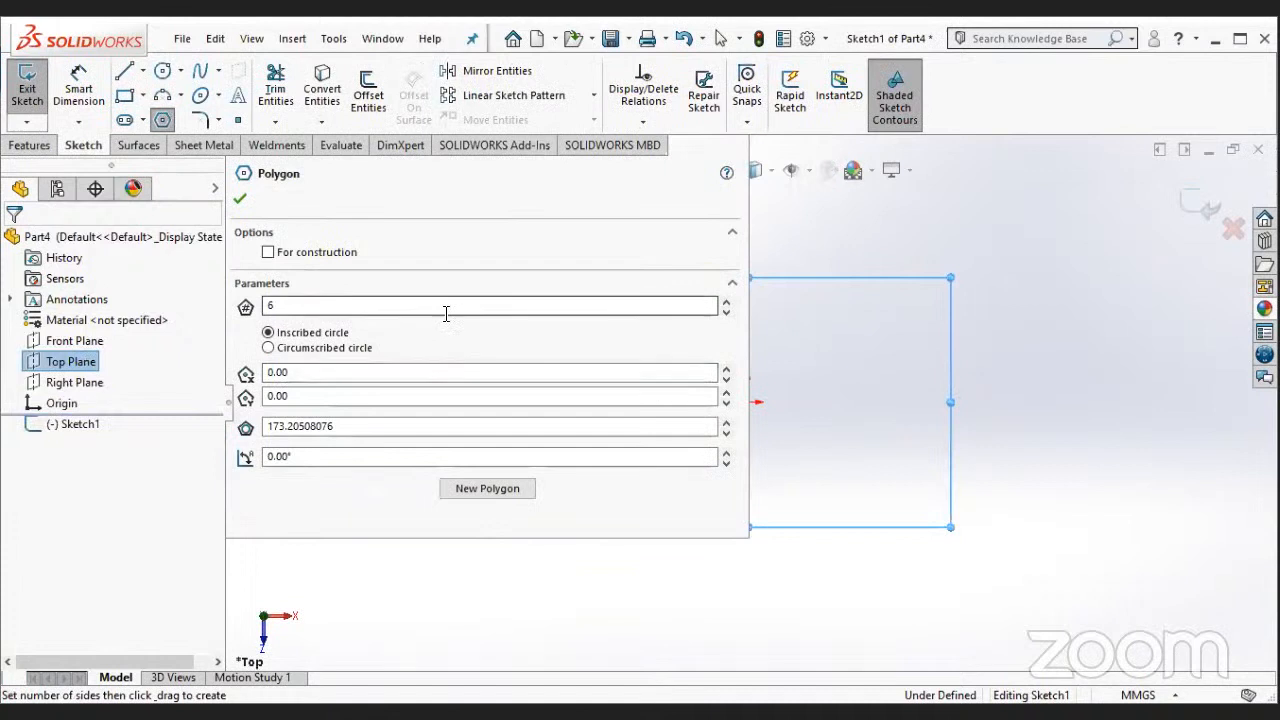
double_click(275, 308)
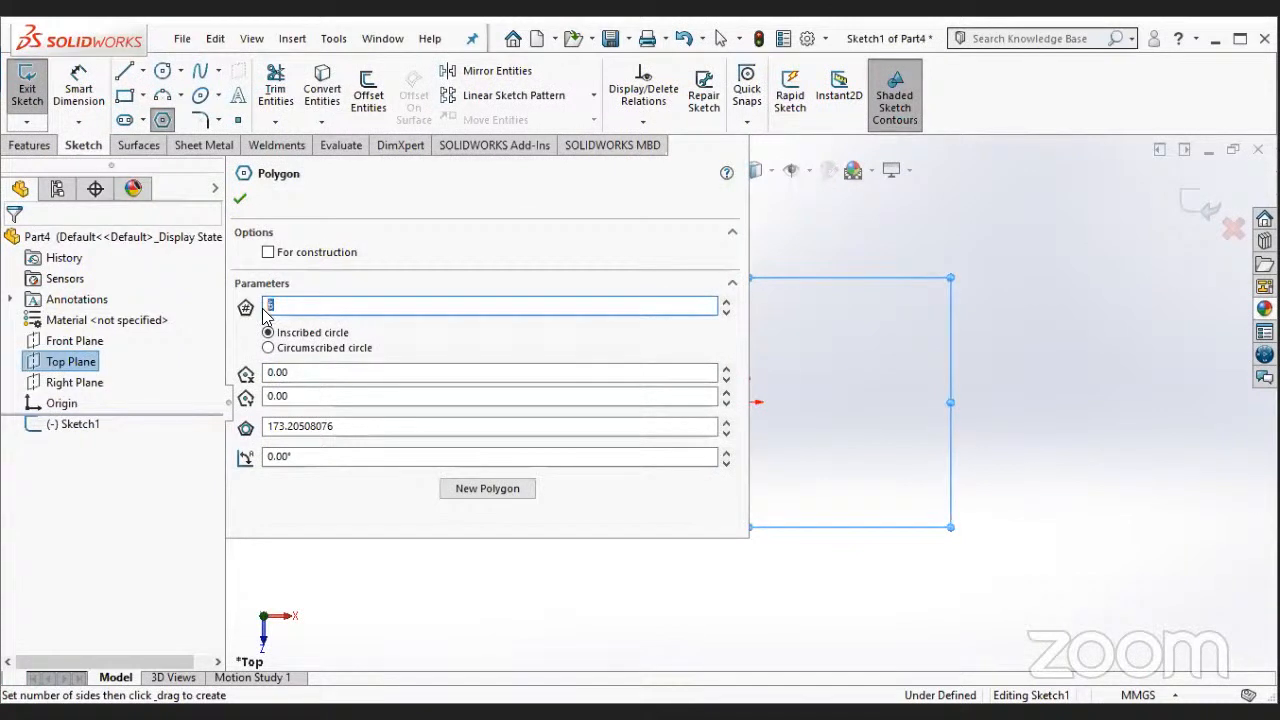
type("5")
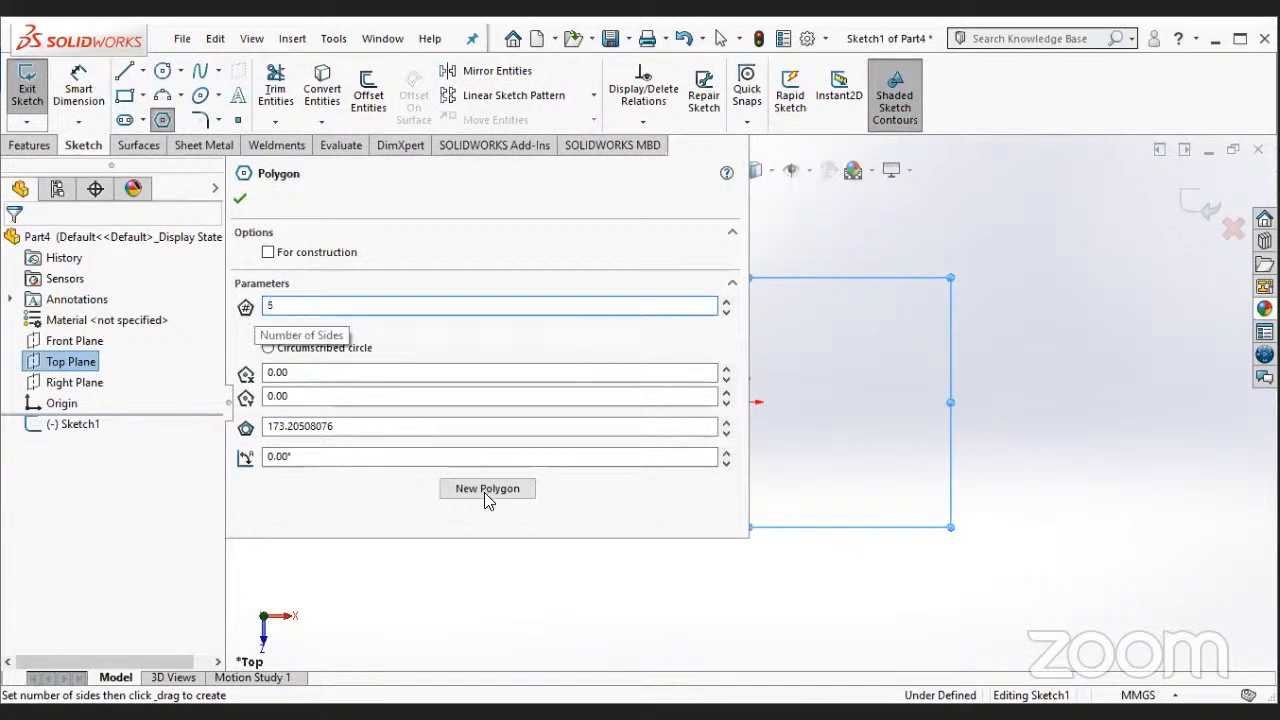
left_click(749, 402)
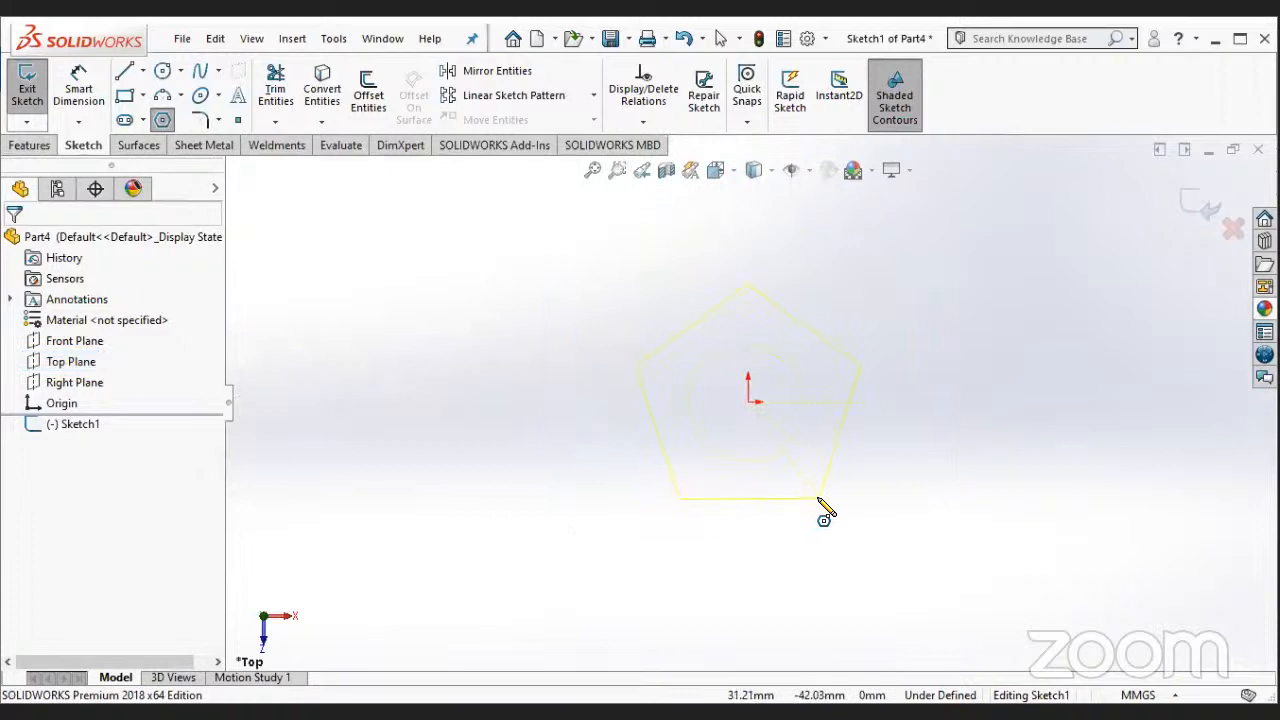
left_click(819, 499)
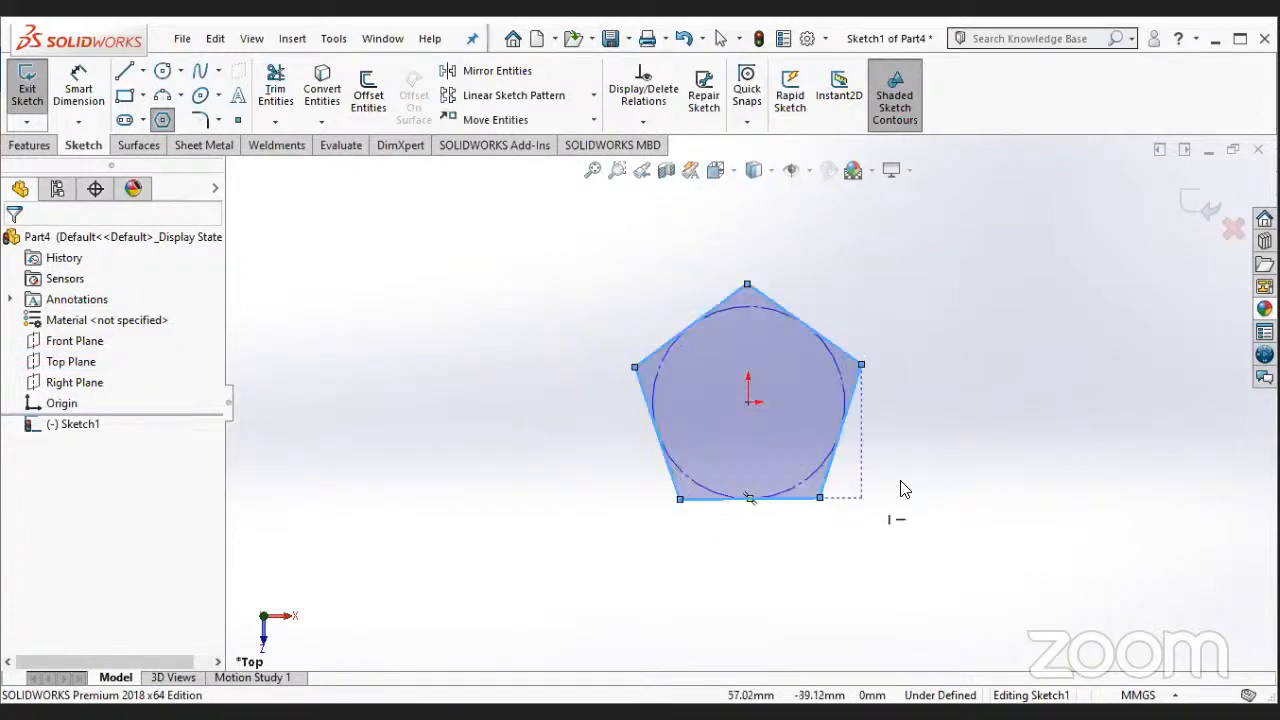
key("Escape")
key("ctrl+z")
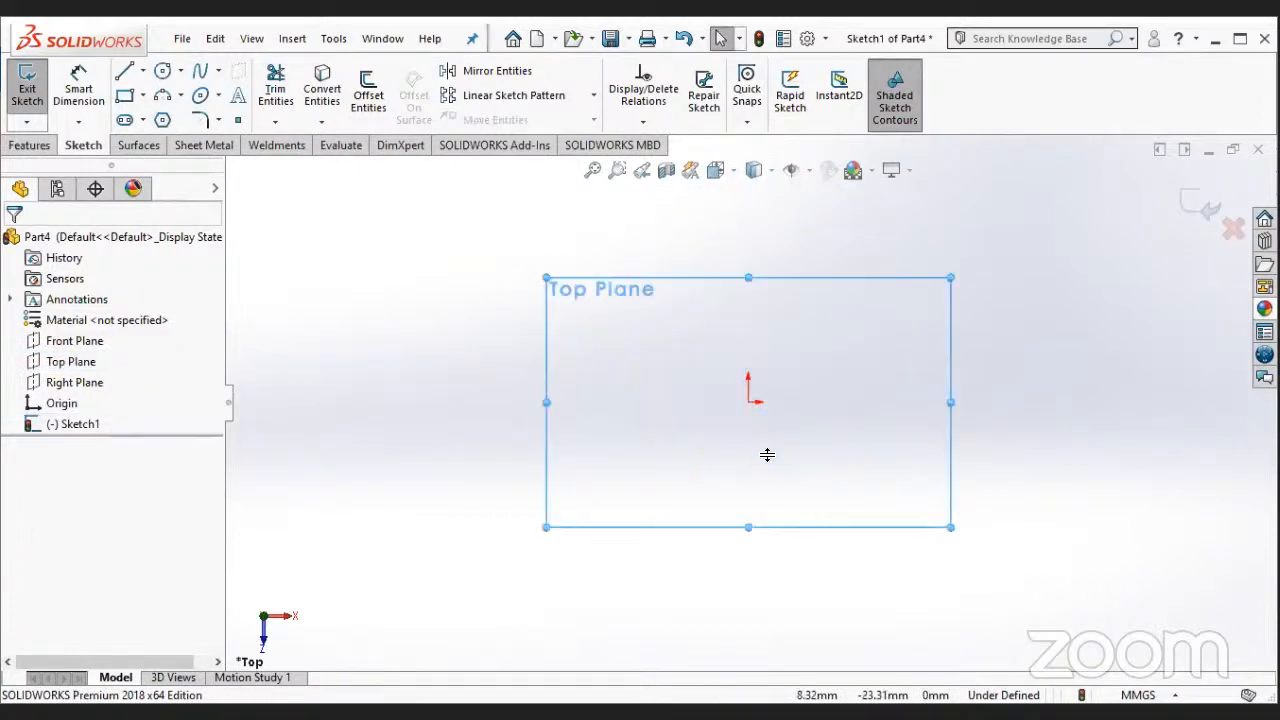
- Sketch a hexagon with sides about 45 mm long, centred on the origin
left_click(162, 120)
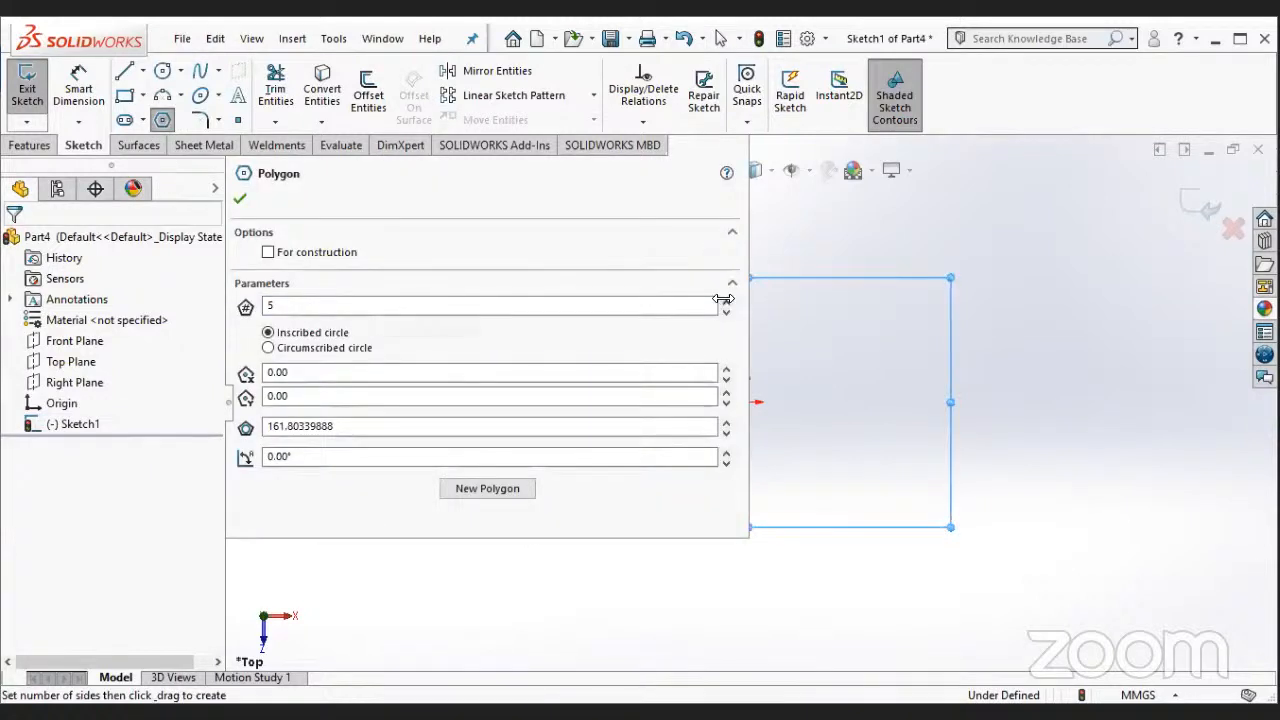
left_click(781, 432)
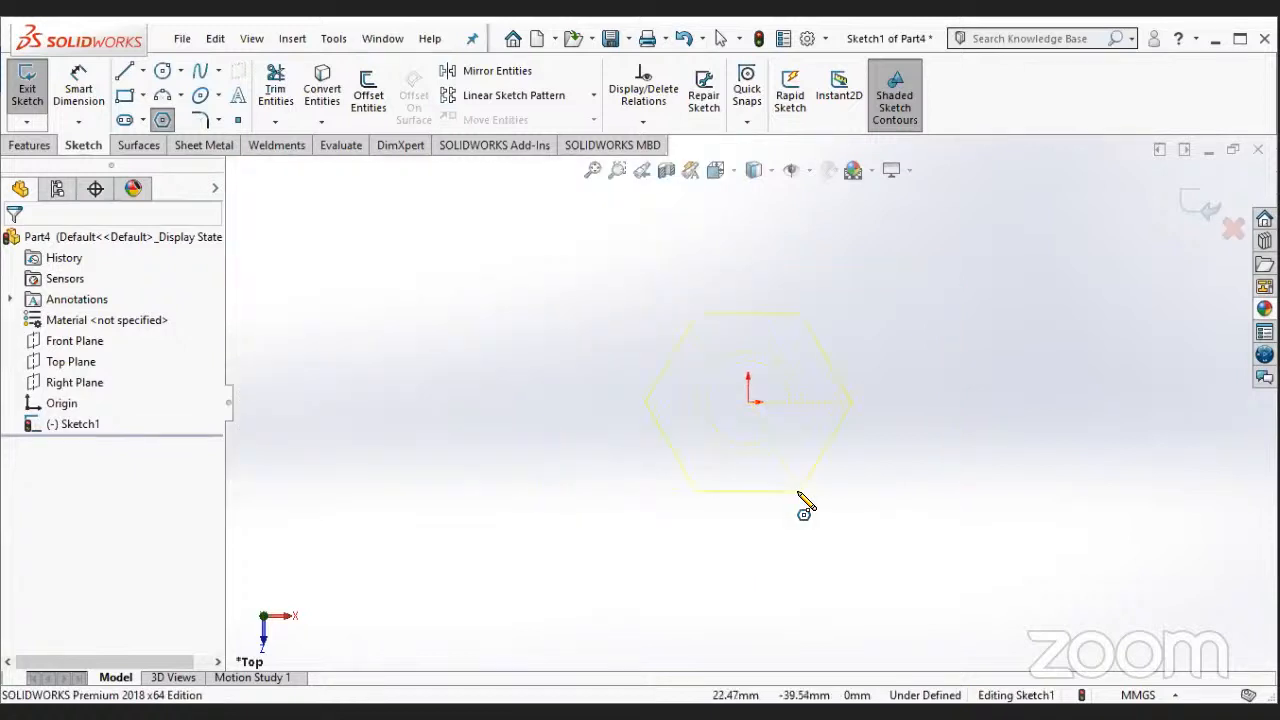
left_click(799, 492)
key("Escape")
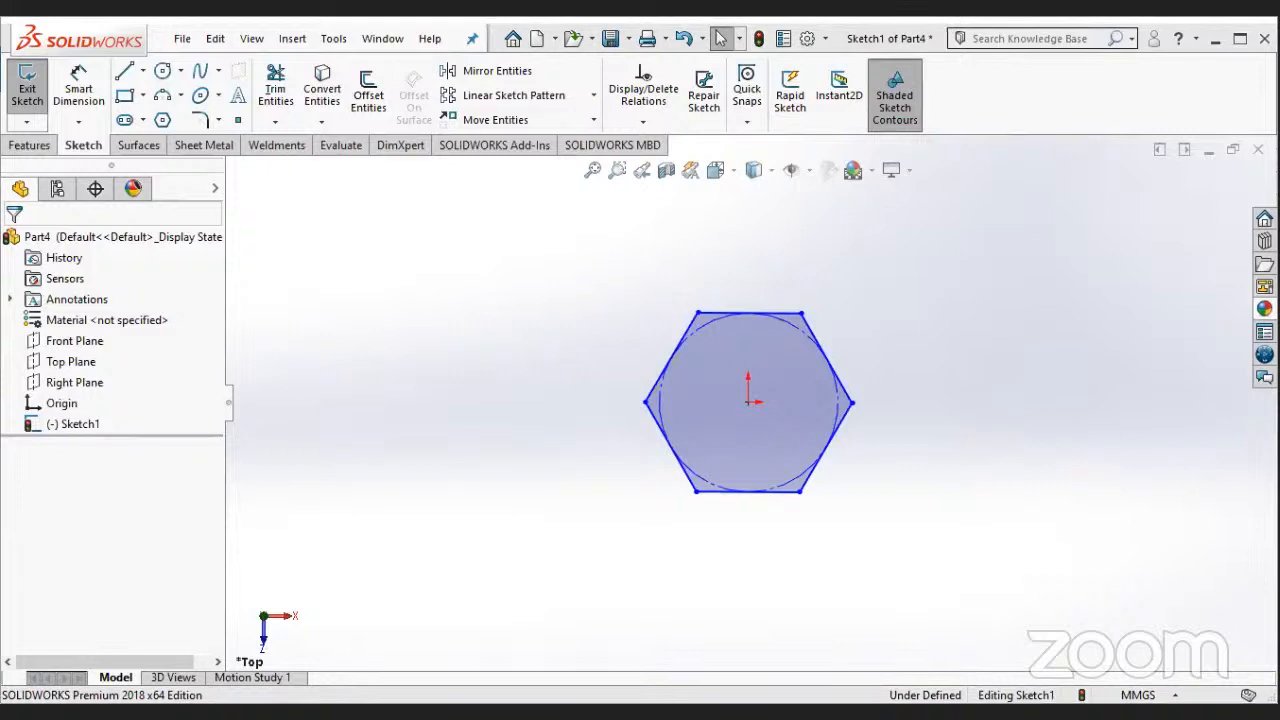
- Dimension the hexagon's upper side and set its length to 28 mm
left_click(128, 96)
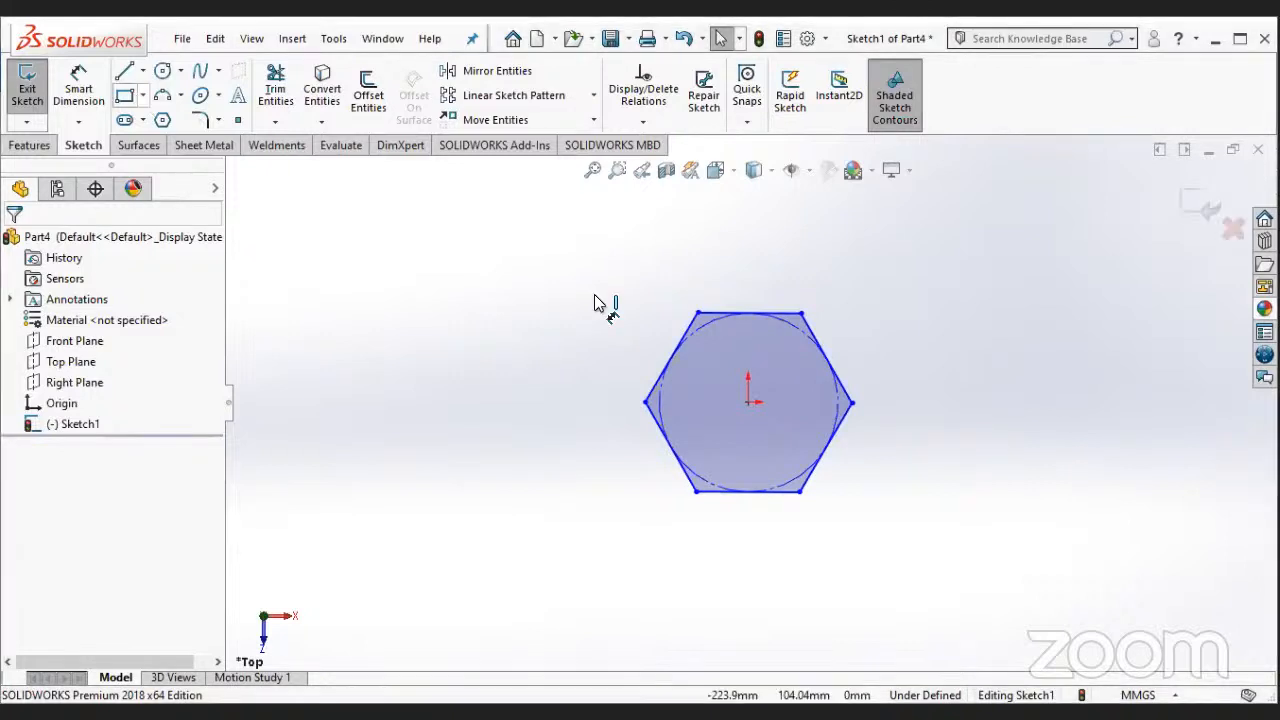
left_click(780, 302)
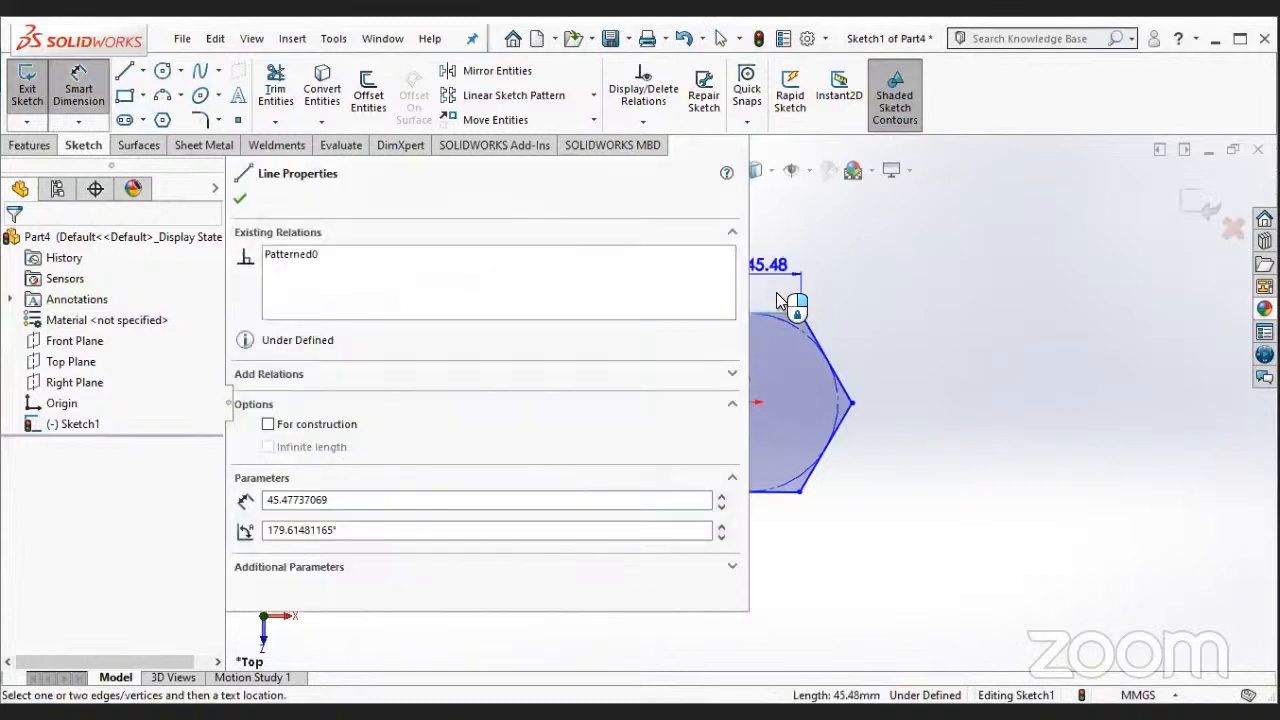
left_click(776, 428)
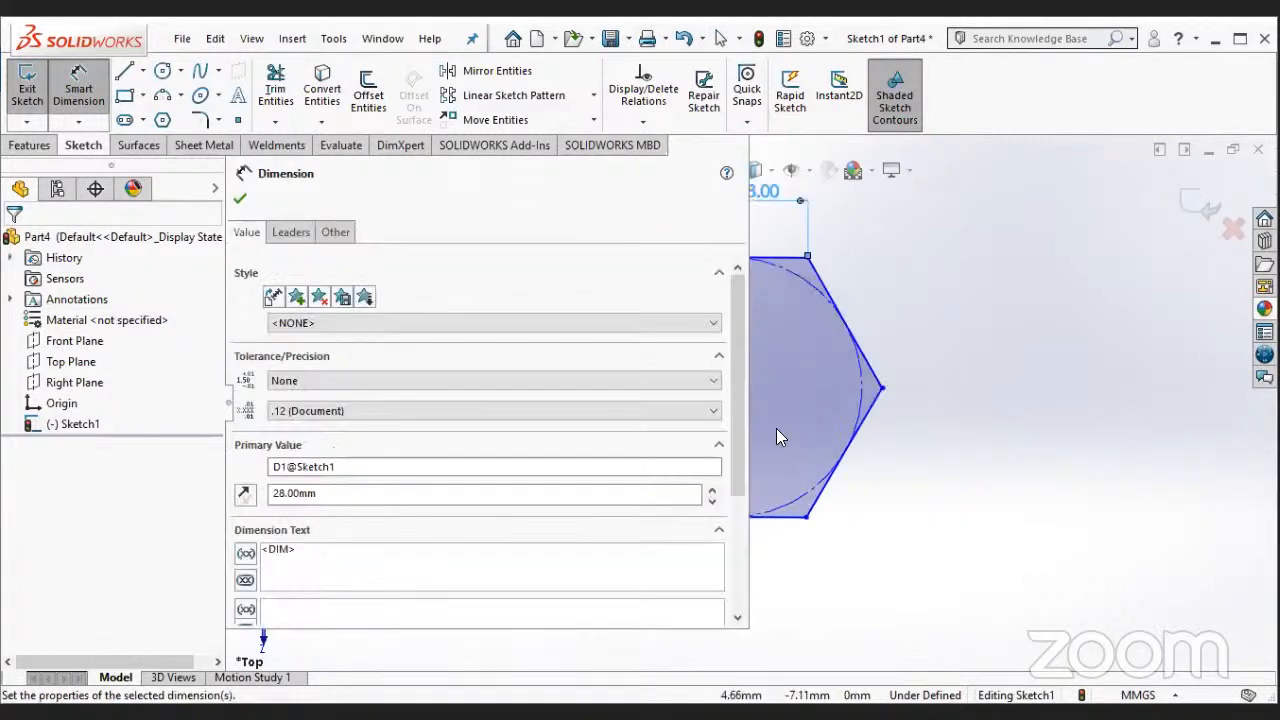
left_click(240, 203)
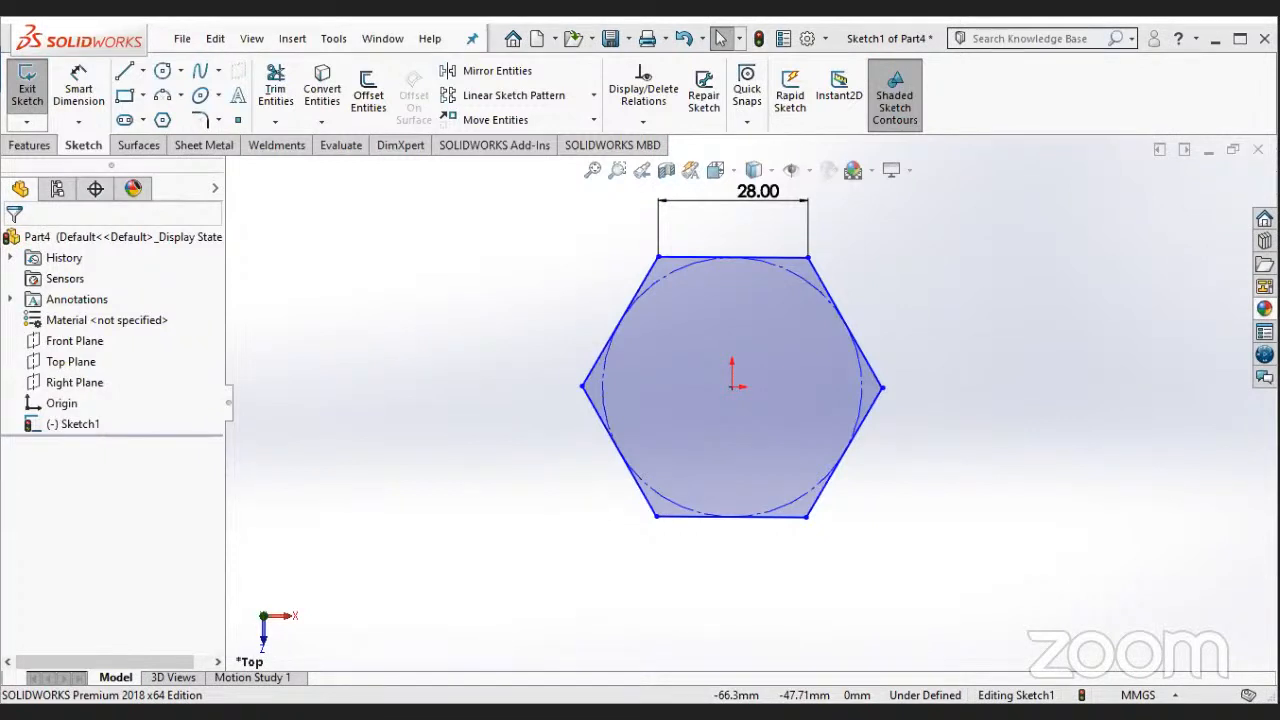
- Extrude the hexagon sketch as a blind boss to a depth of 12 mm
left_click(29, 144)
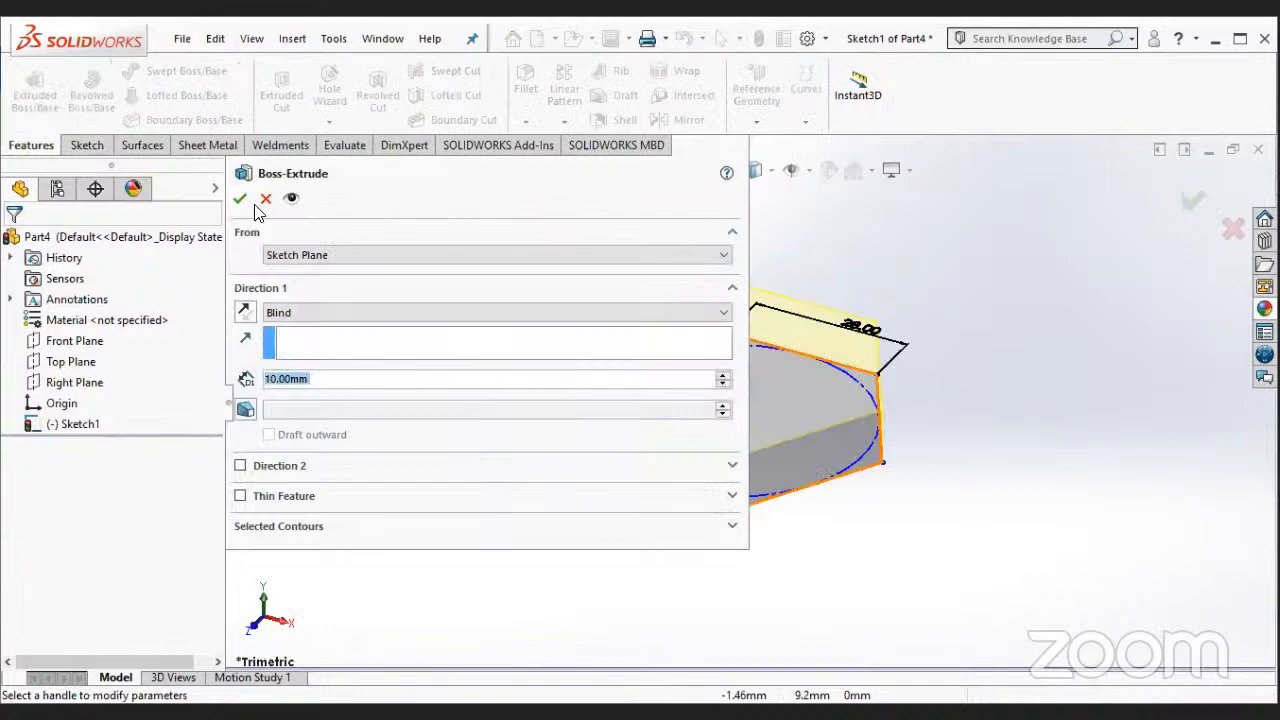
type("12")
key("Return")
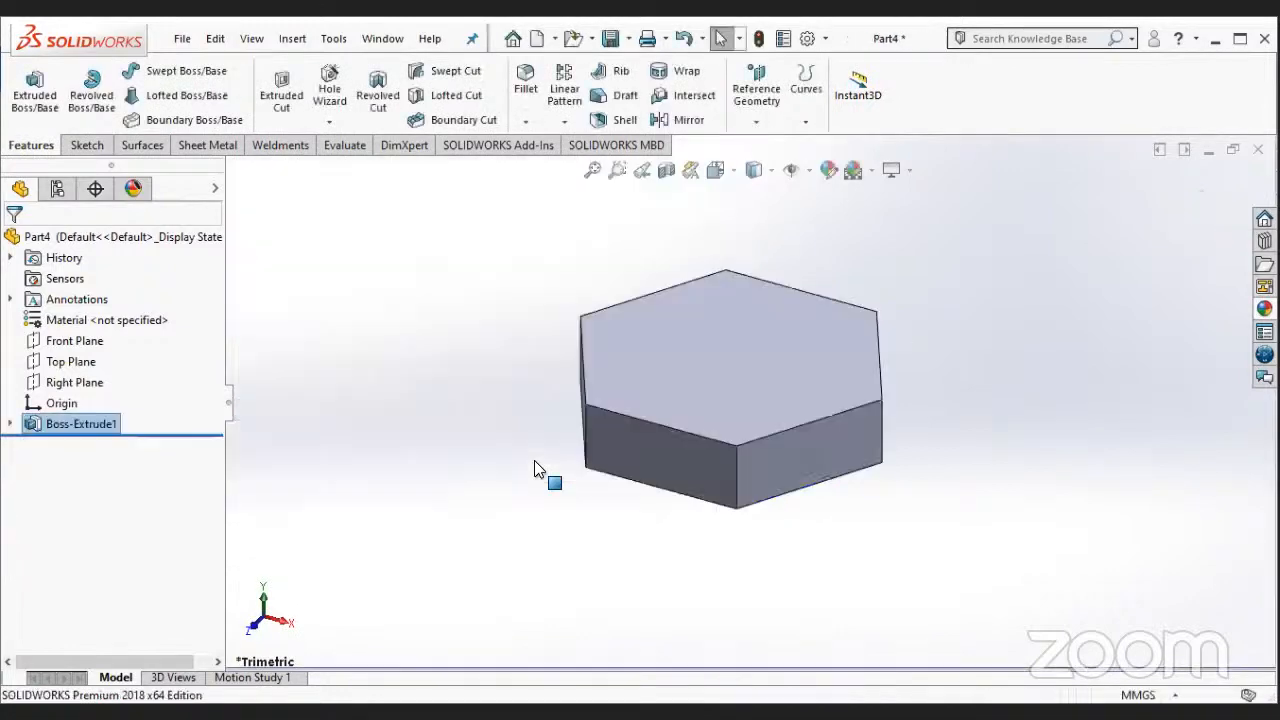
- Sketch a circle about 28 mm in diameter on the hexagonal block's upper face, centred on the origin
left_click(800, 340)
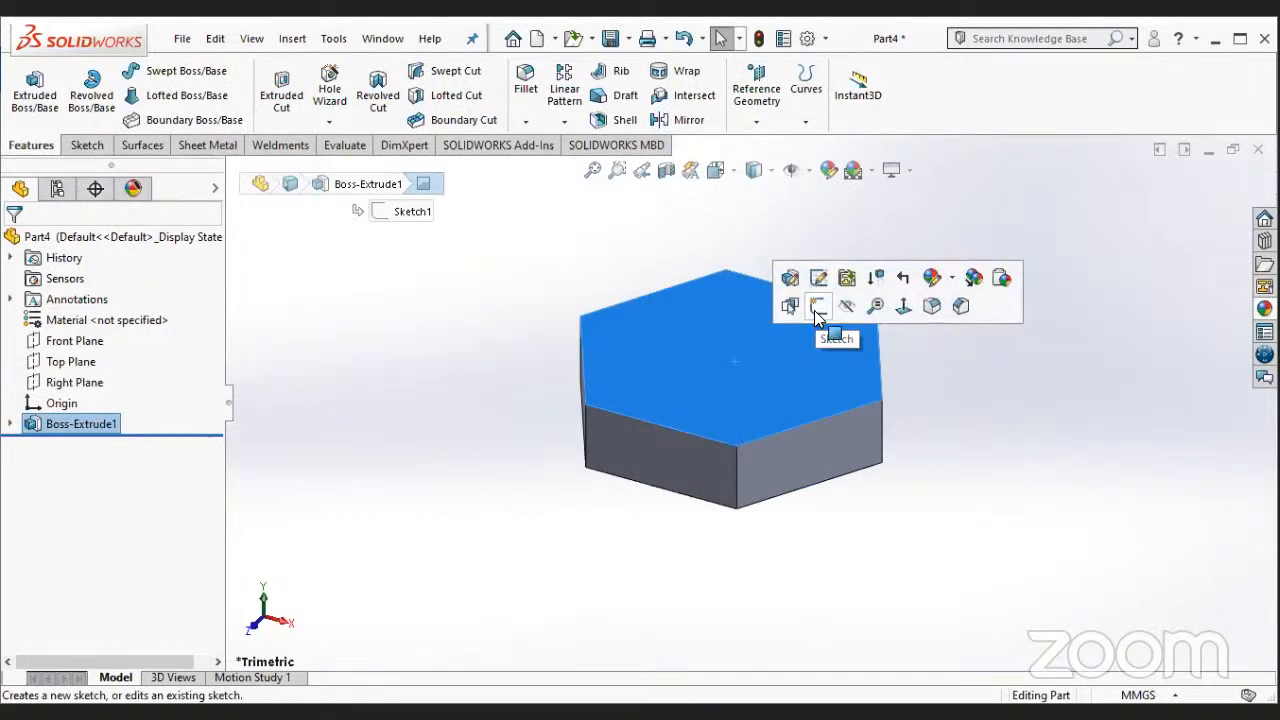
left_click(817, 307)
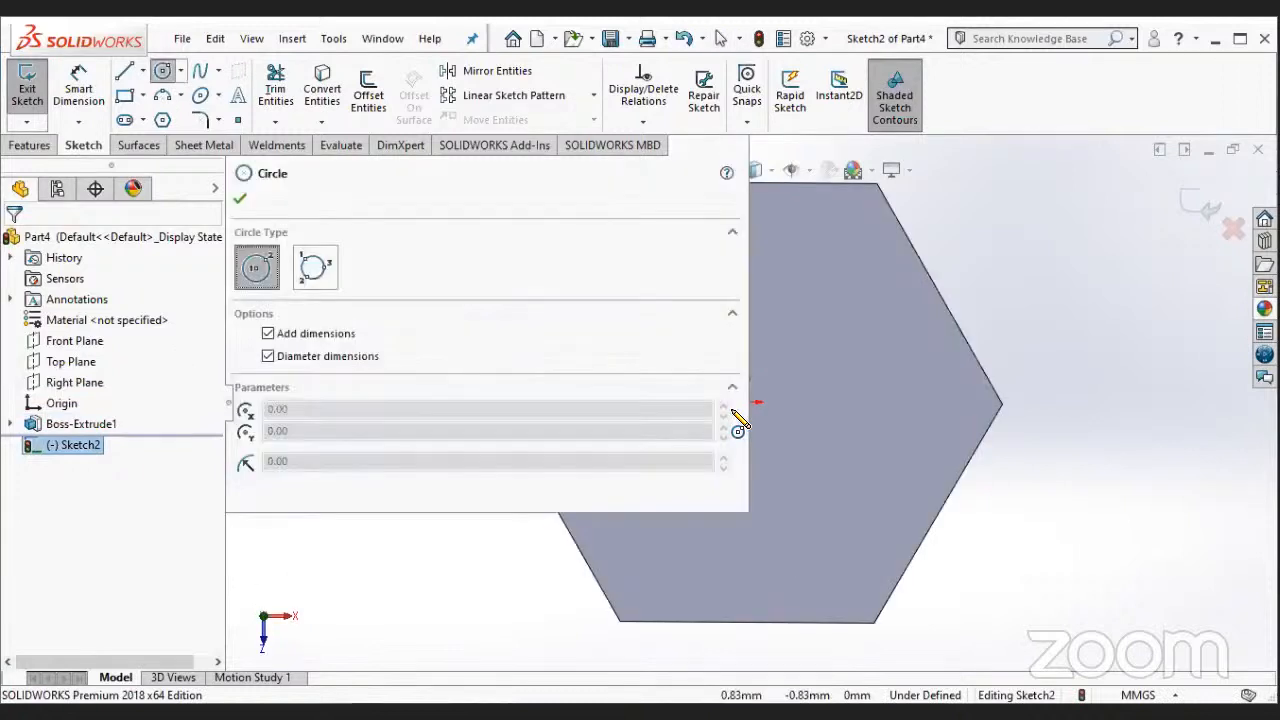
scroll(695, 500, "up", 1)
scroll(790, 336, "down", 1)
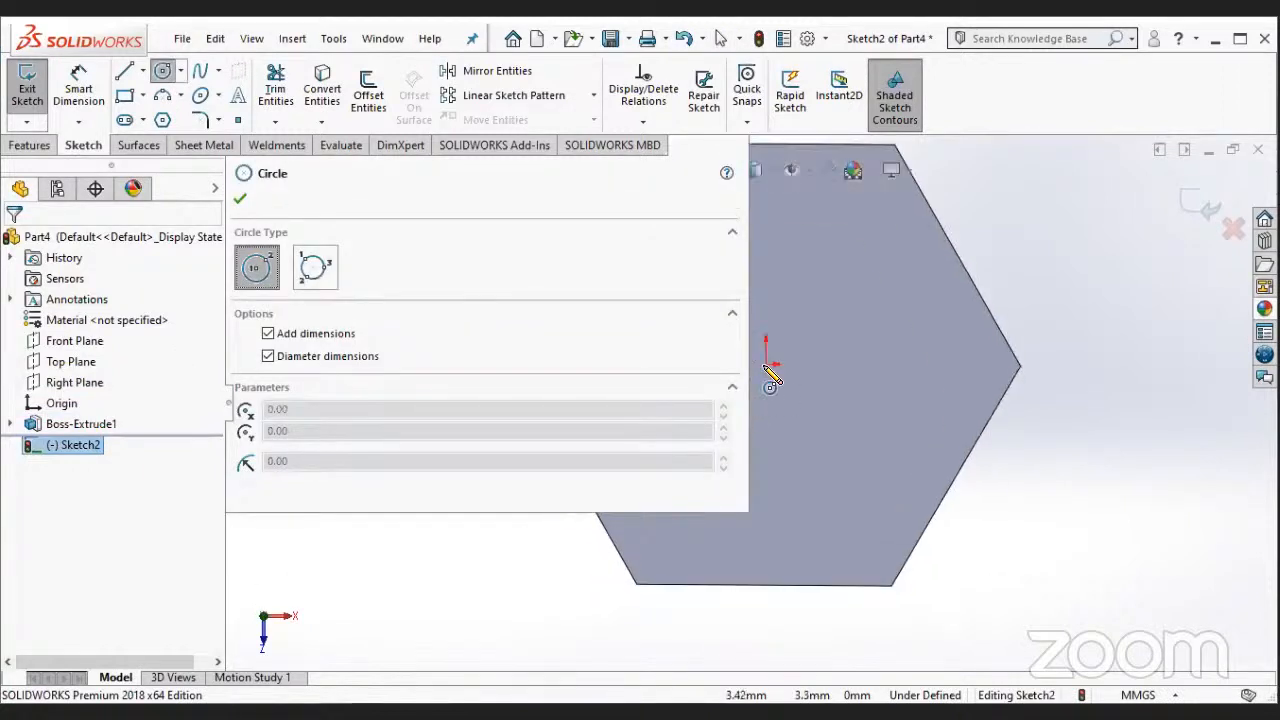
left_click(765, 364)
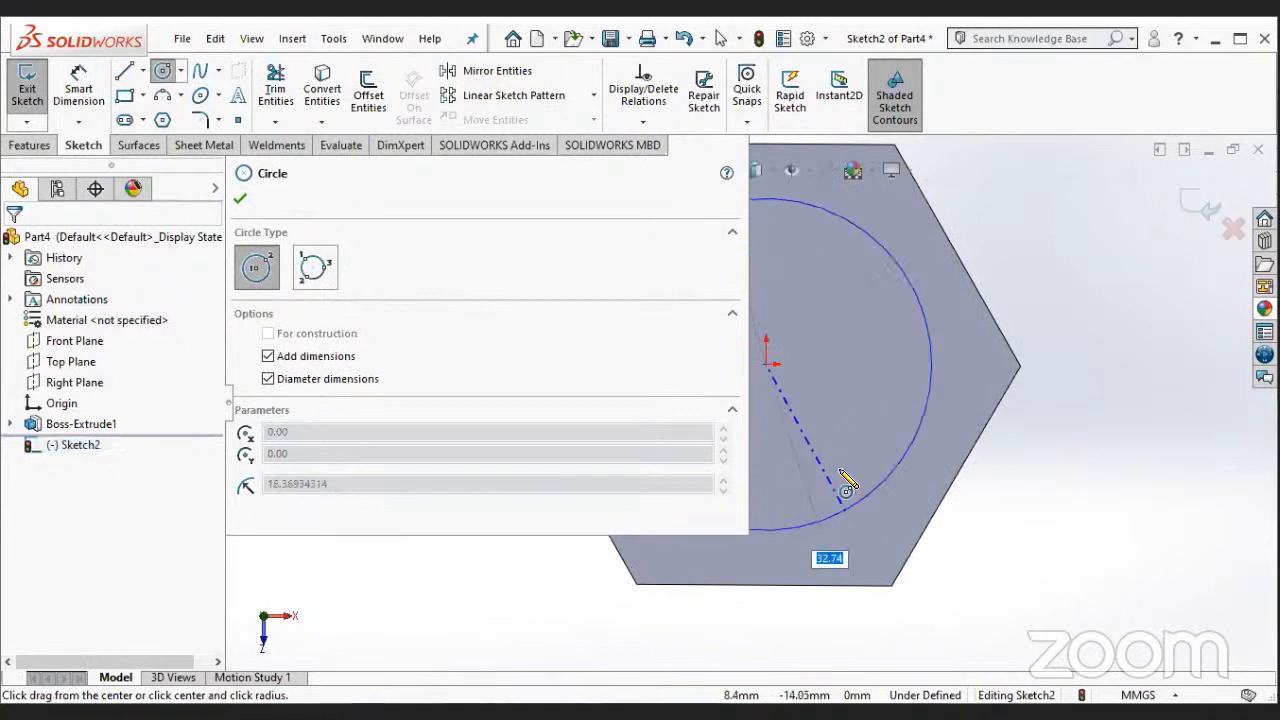
left_click(838, 480)
key("Escape")
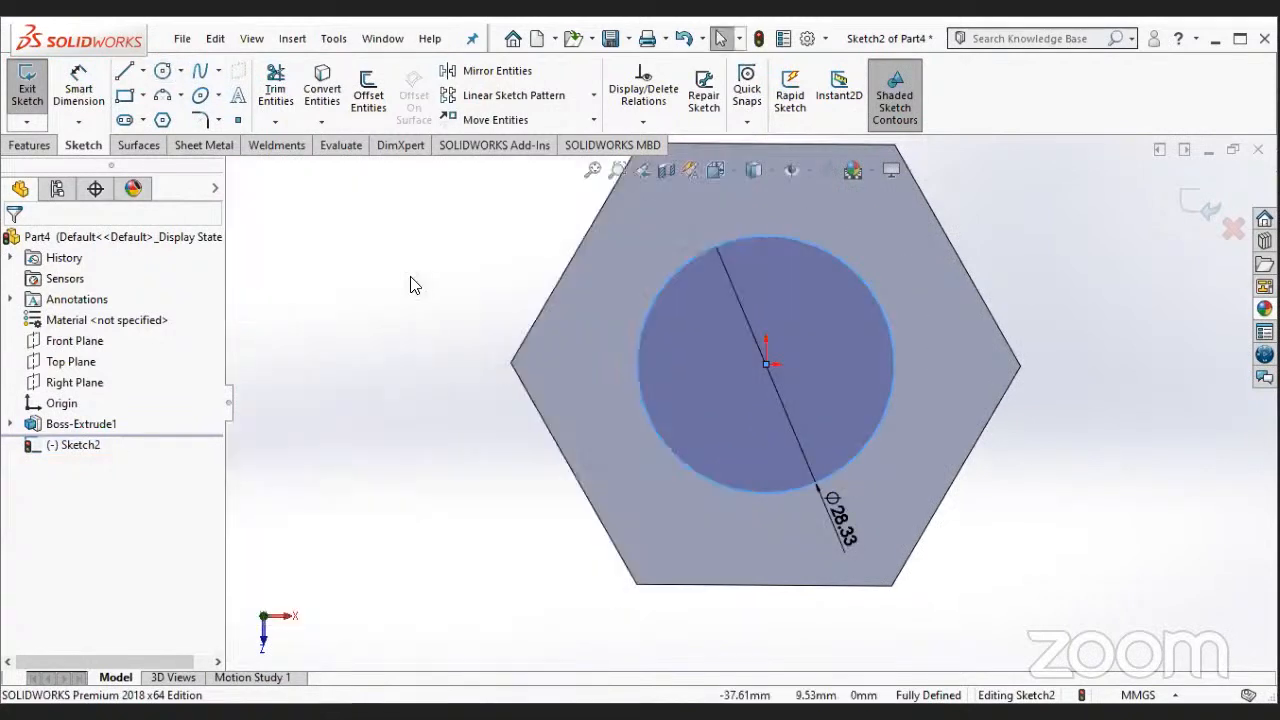
- Set the diameter of the circle on the hexagonal face to 16 mm
left_click(54, 108)
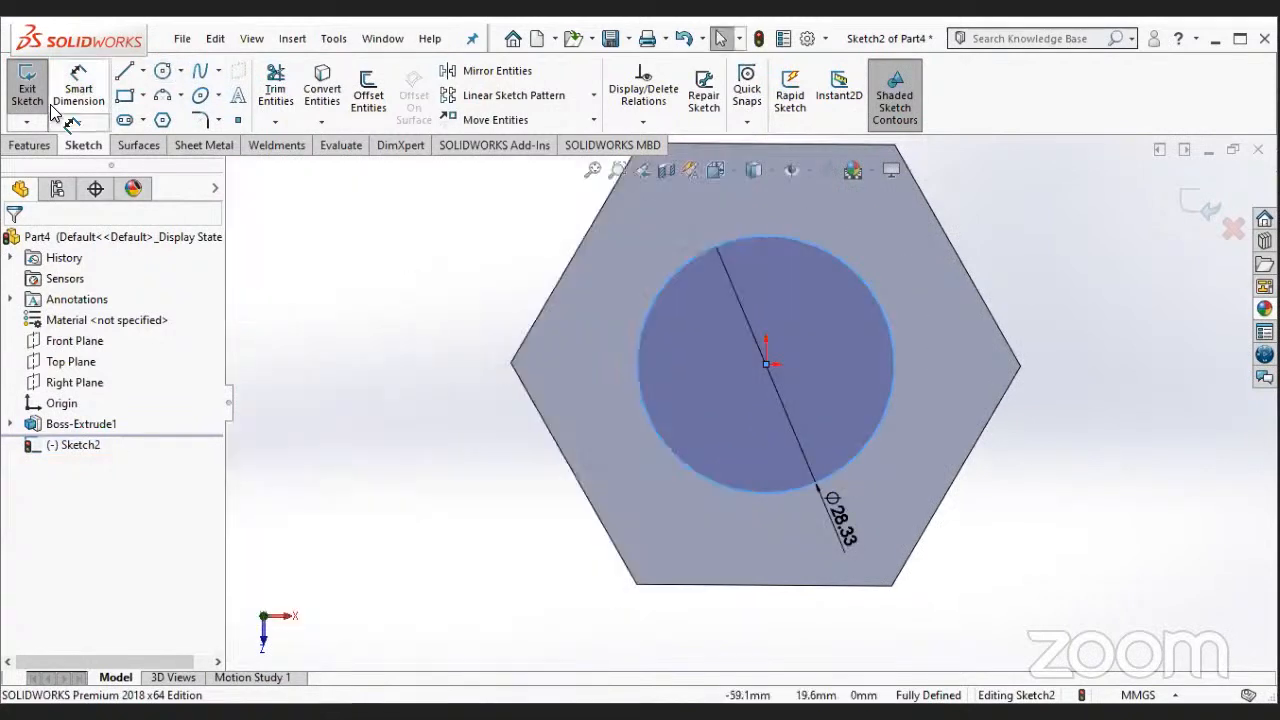
left_click(921, 451)
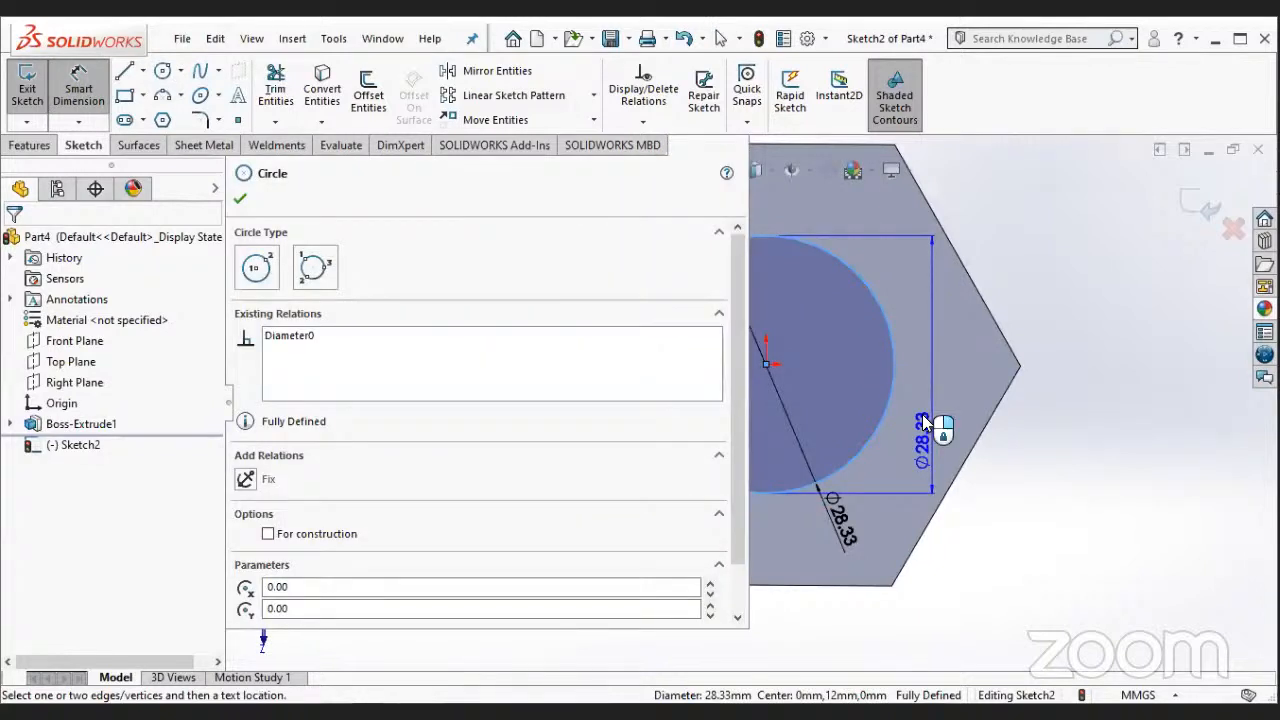
key("Escape")
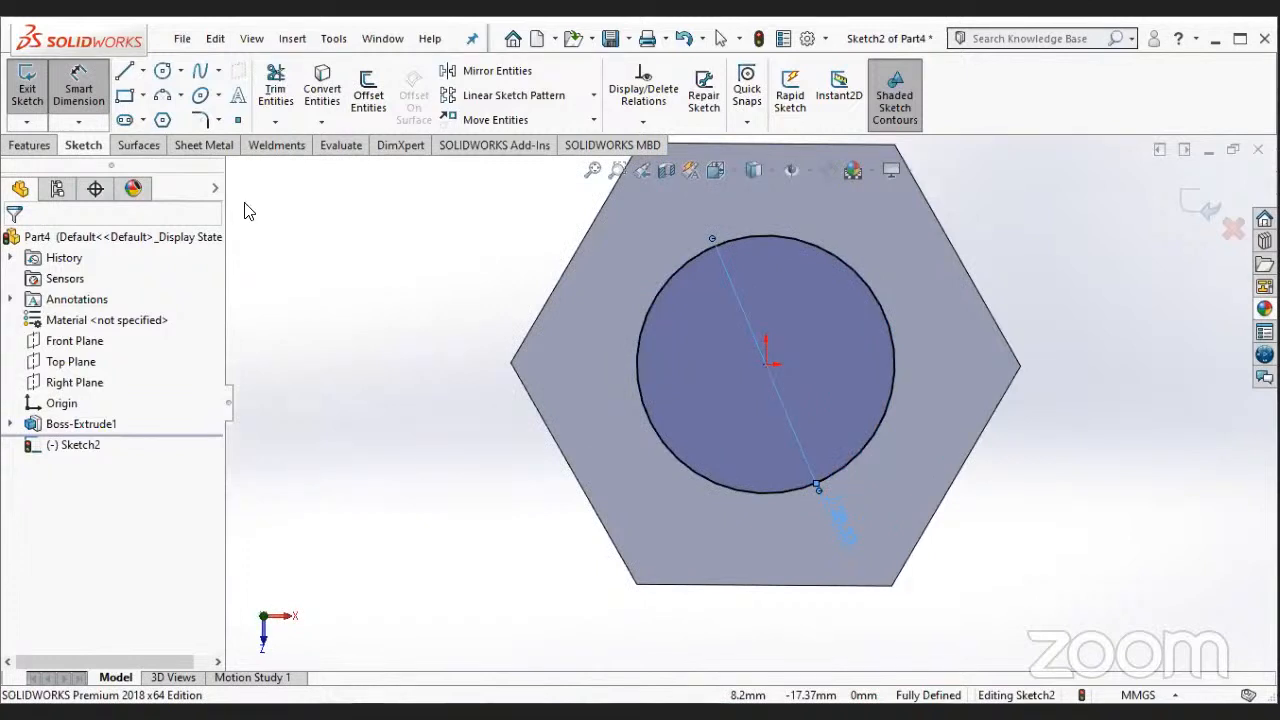
middle_click_drag(843, 401, 843, 401)
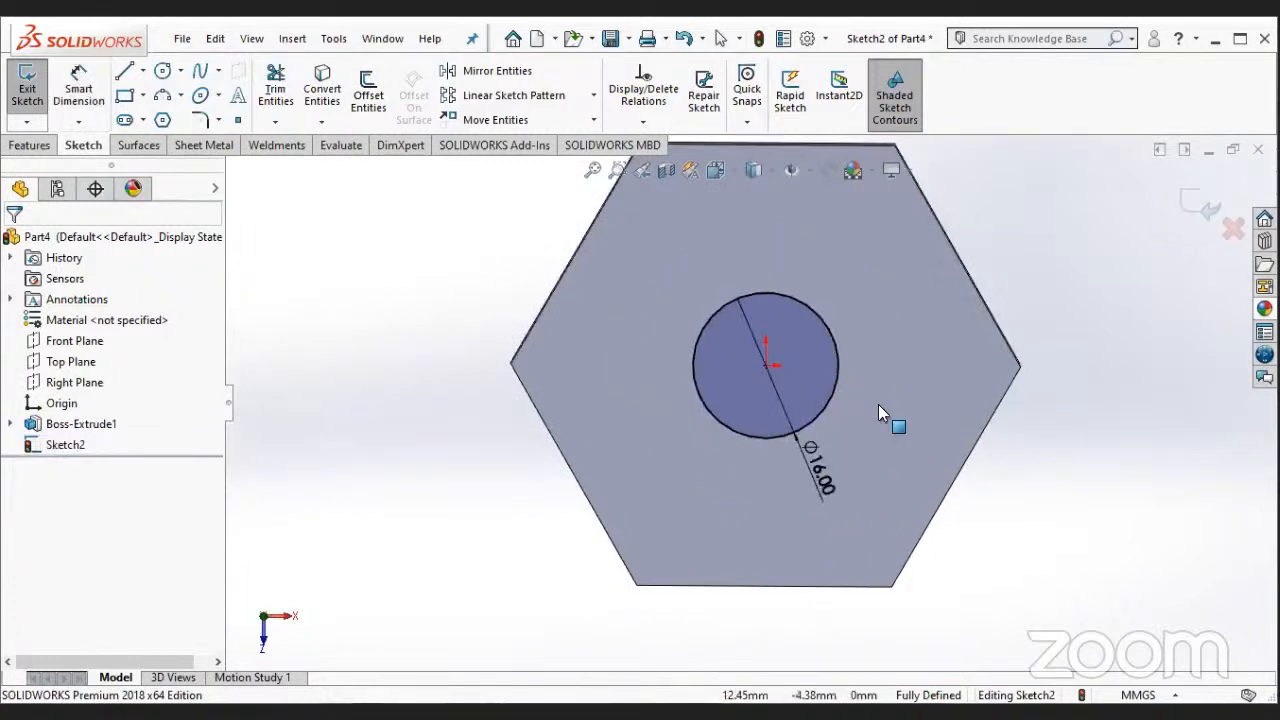
- Extrude the 16 mm circle 130 mm outward from the hexagonal head to form the bolt shank
key("ctrl+7")
left_click(31, 145)
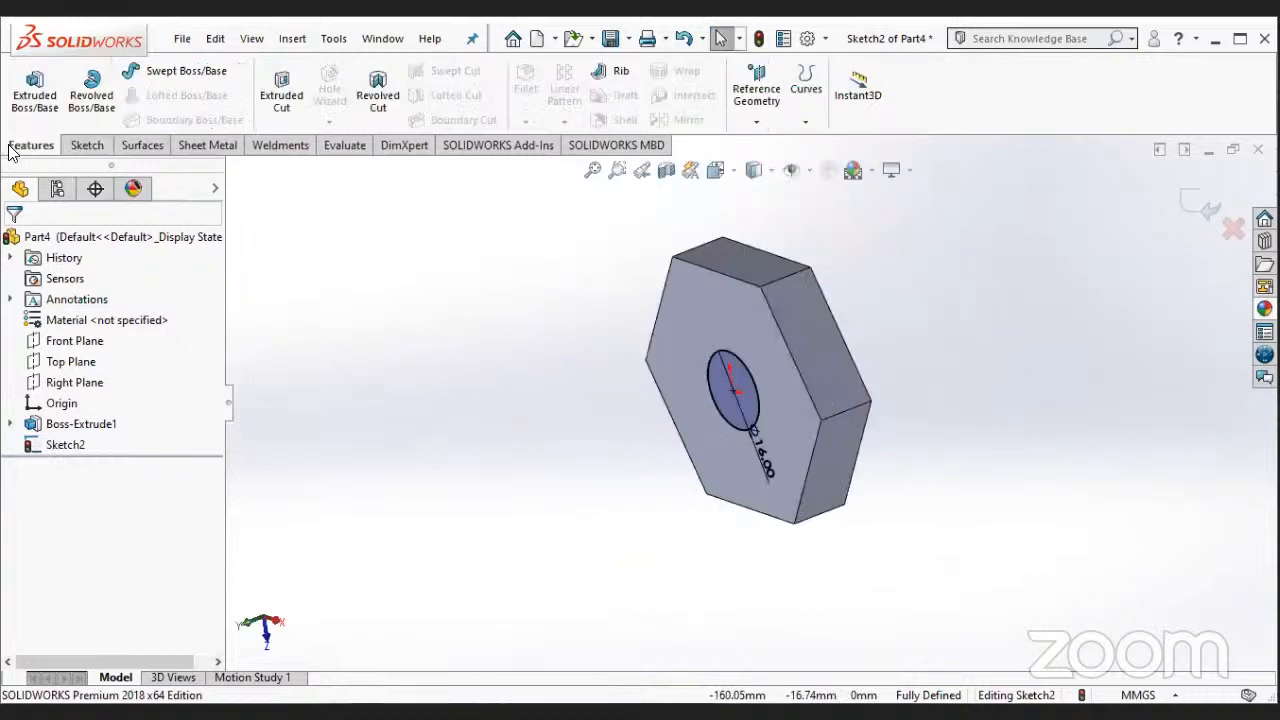
left_click(50, 100)
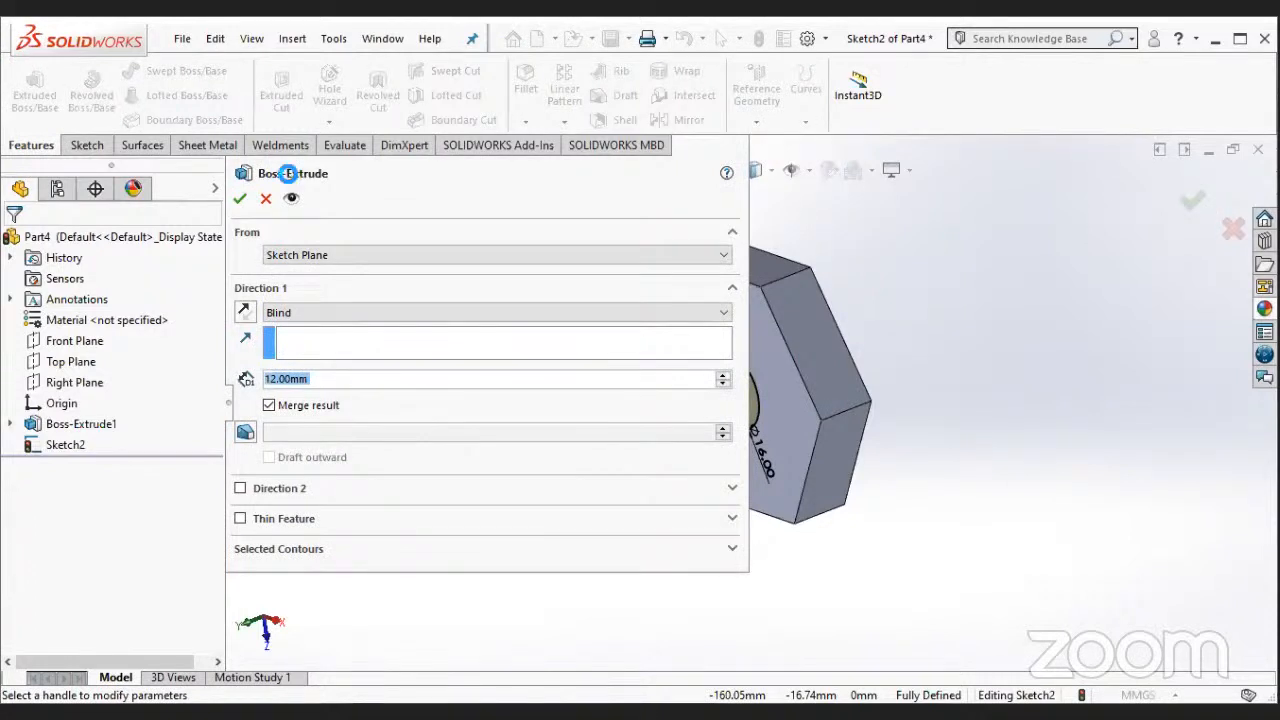
type("130")
key("Return")
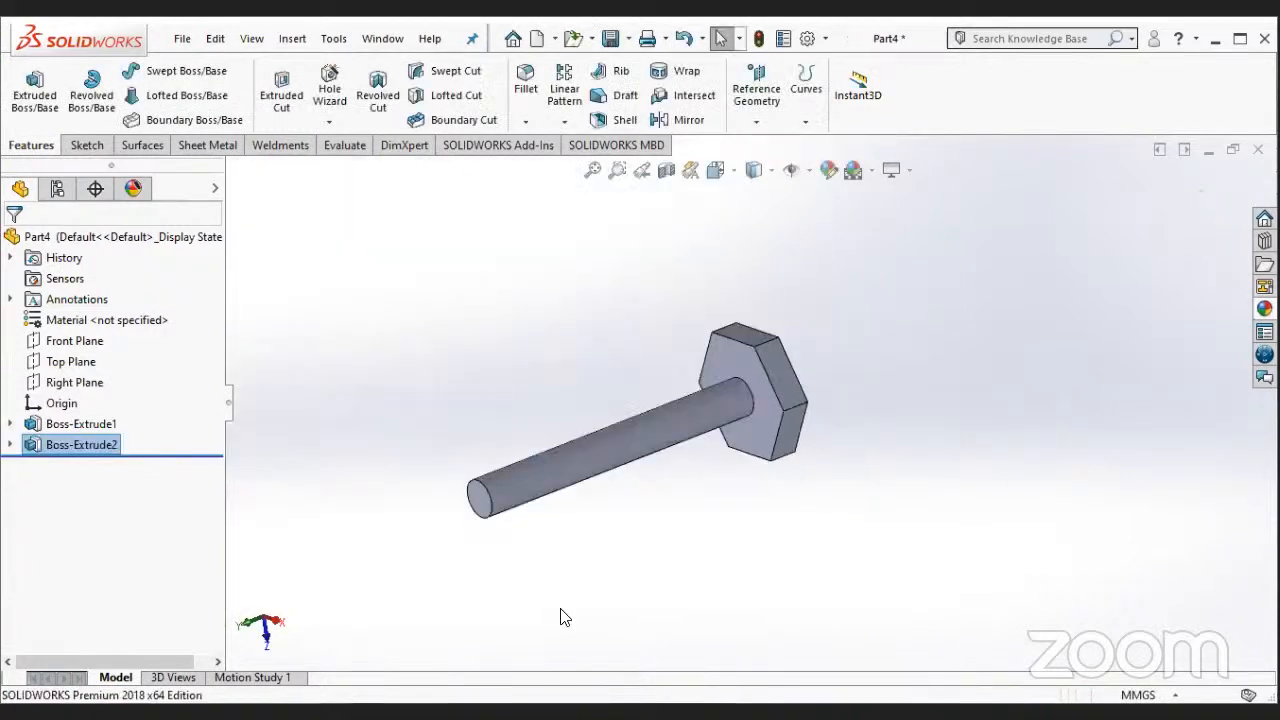
- Start a sketch on the outer face of the hexagonal head and view it straight on
mouse_move(586, 403)
middle_mouse_down()
mouse_move(568, 530)
mouse_move(575, 590)
middle_mouse_up()
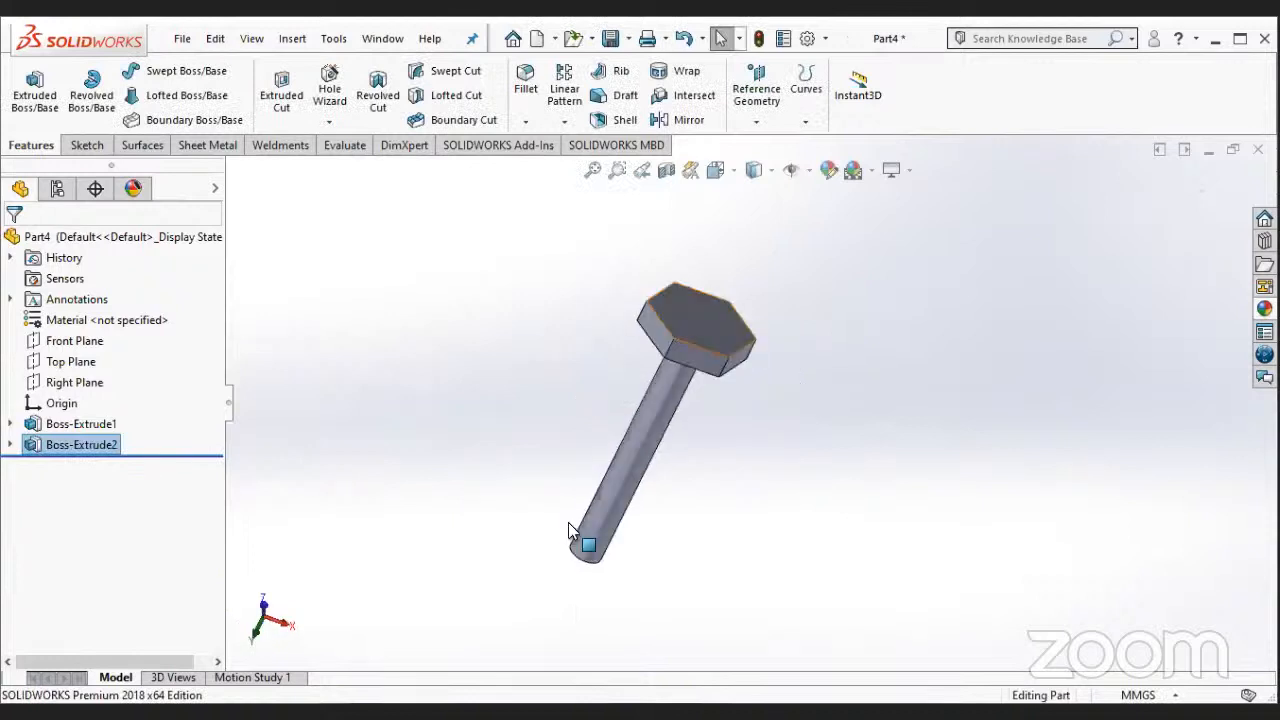
right_click(716, 308)
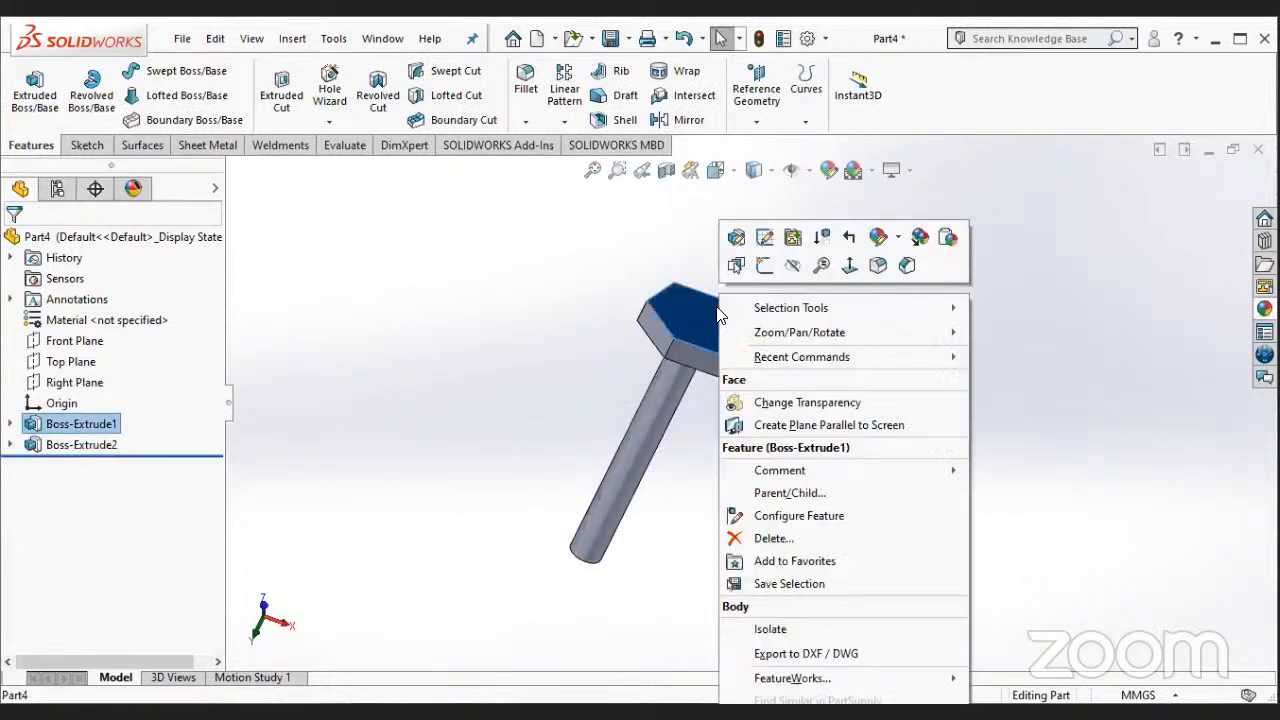
left_click(765, 265)
right_click(79, 466)
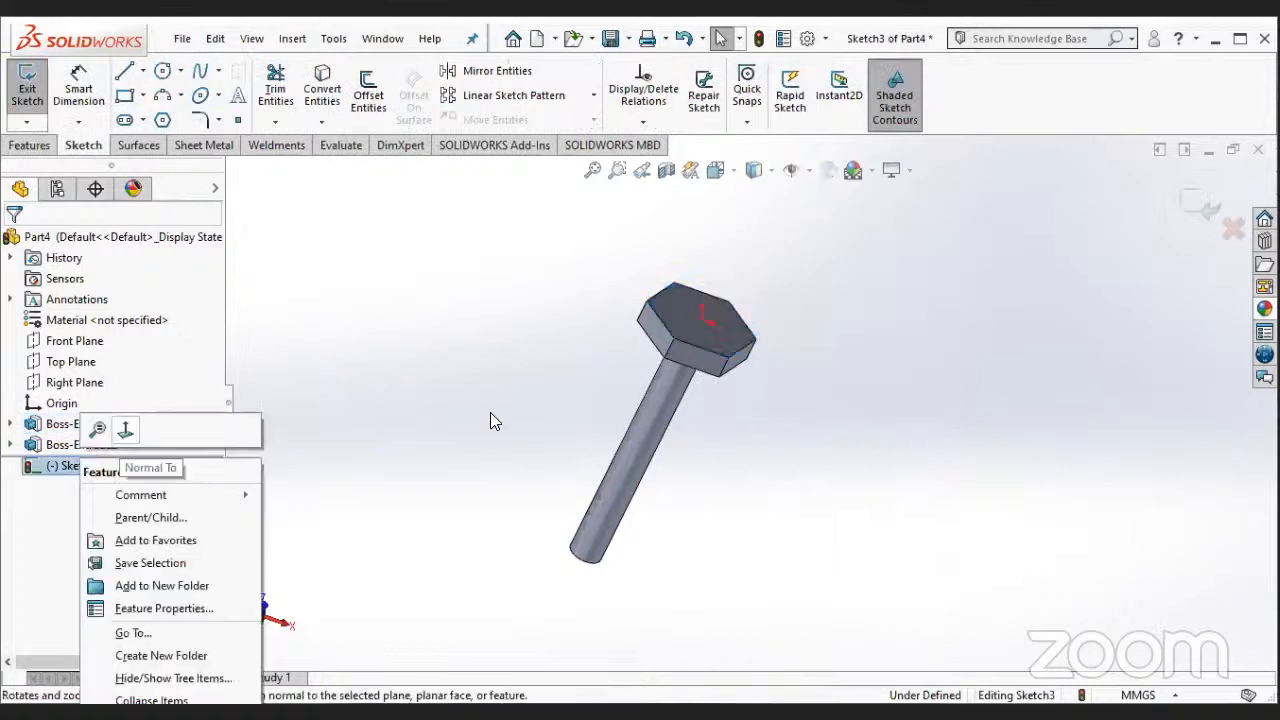
left_click(125, 429)
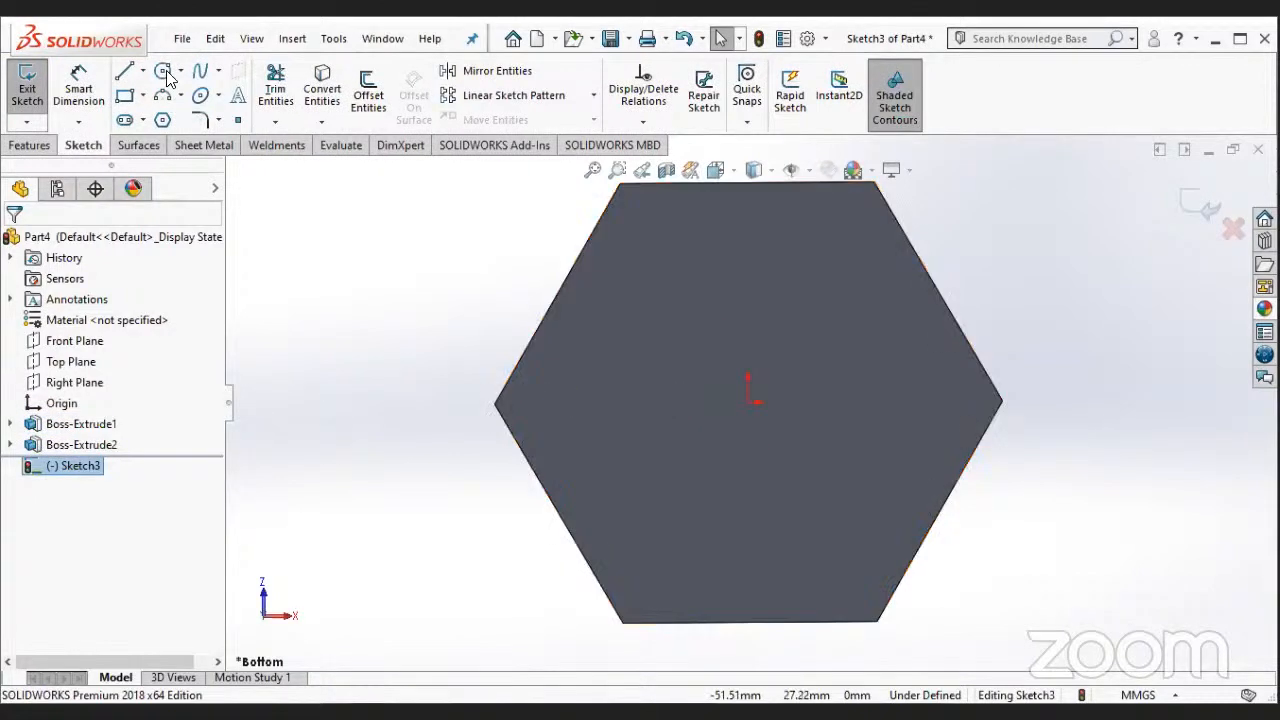
- Sketch a circle about 48.5 mm in diameter centred on the origin, reaching the sides of the hexagonal head
right_click_drag(598, 258, 592, 554)
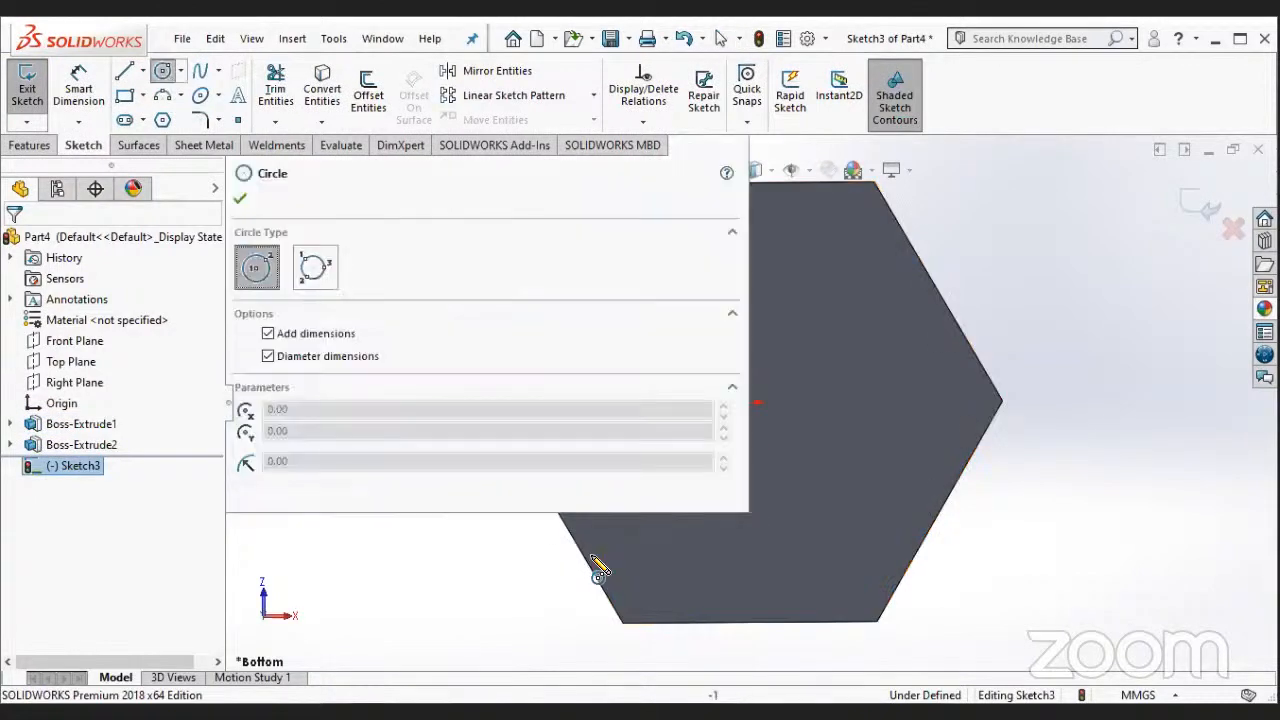
middle_click_drag(815, 396, 856, 356, "ctrl")
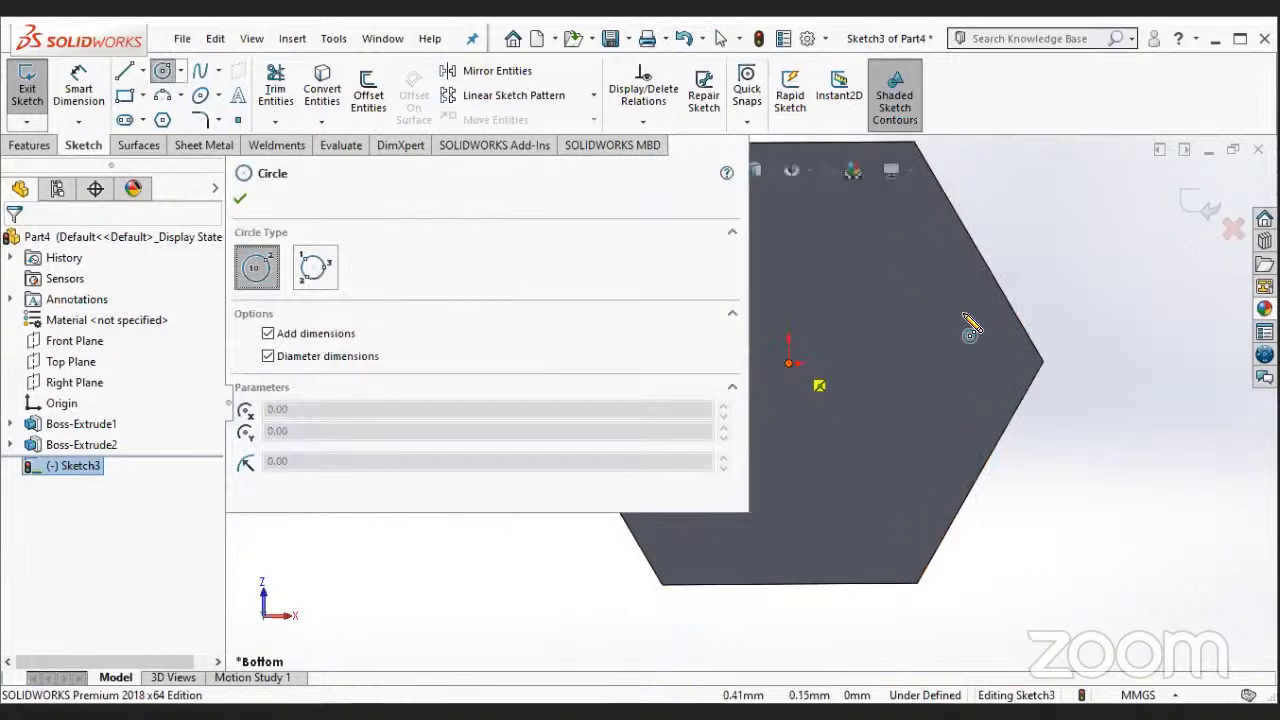
left_click(998, 286)
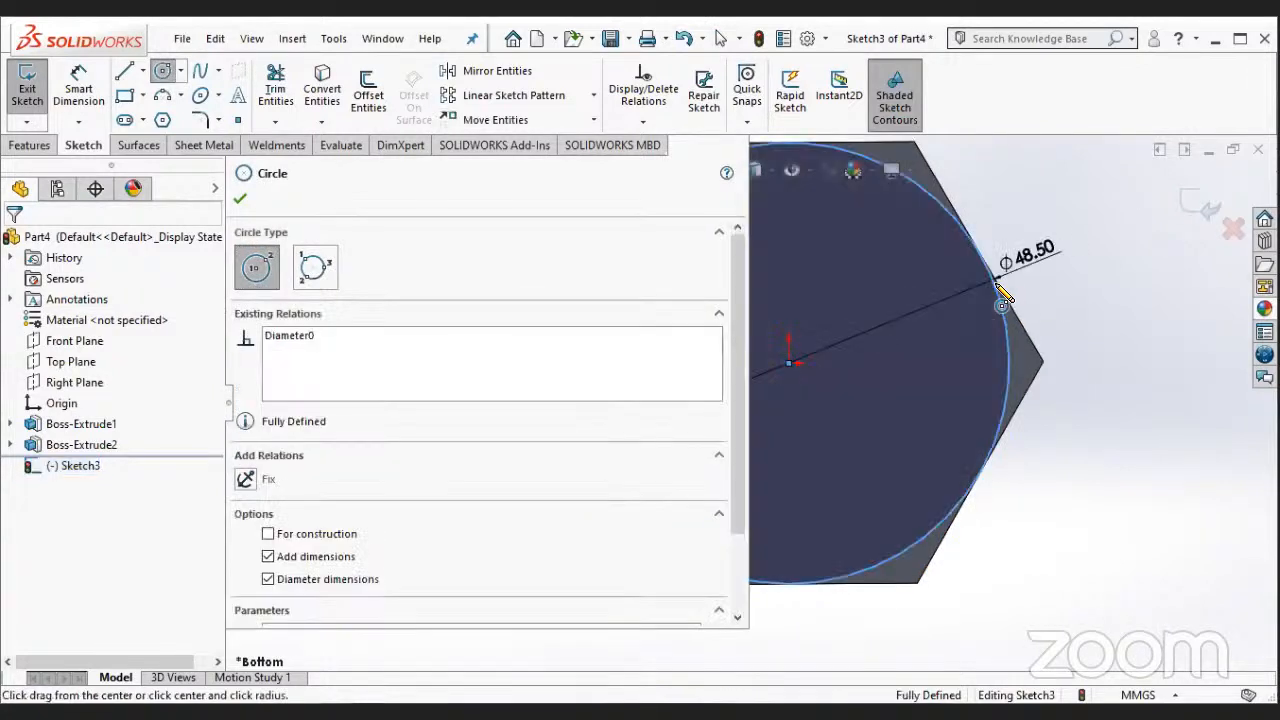
key("Escape")
scroll(485, 503, "up", 2)
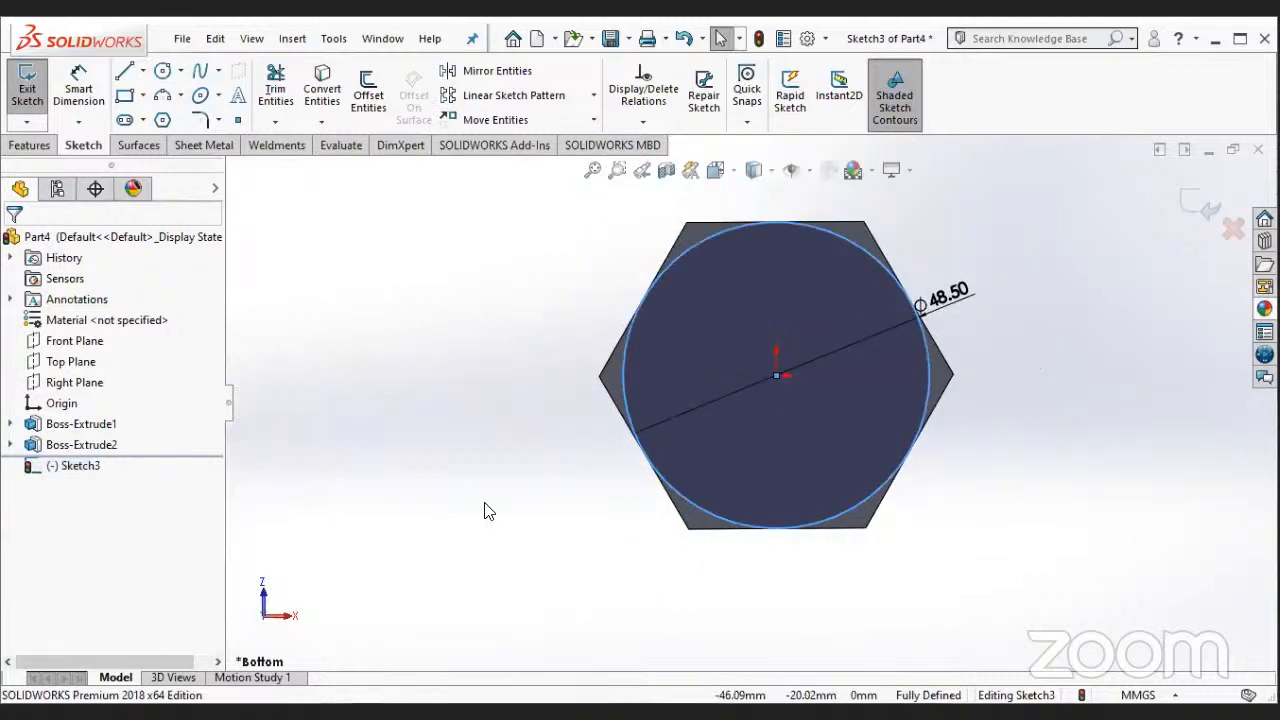
middle_click_drag(515, 500, 514, 465)
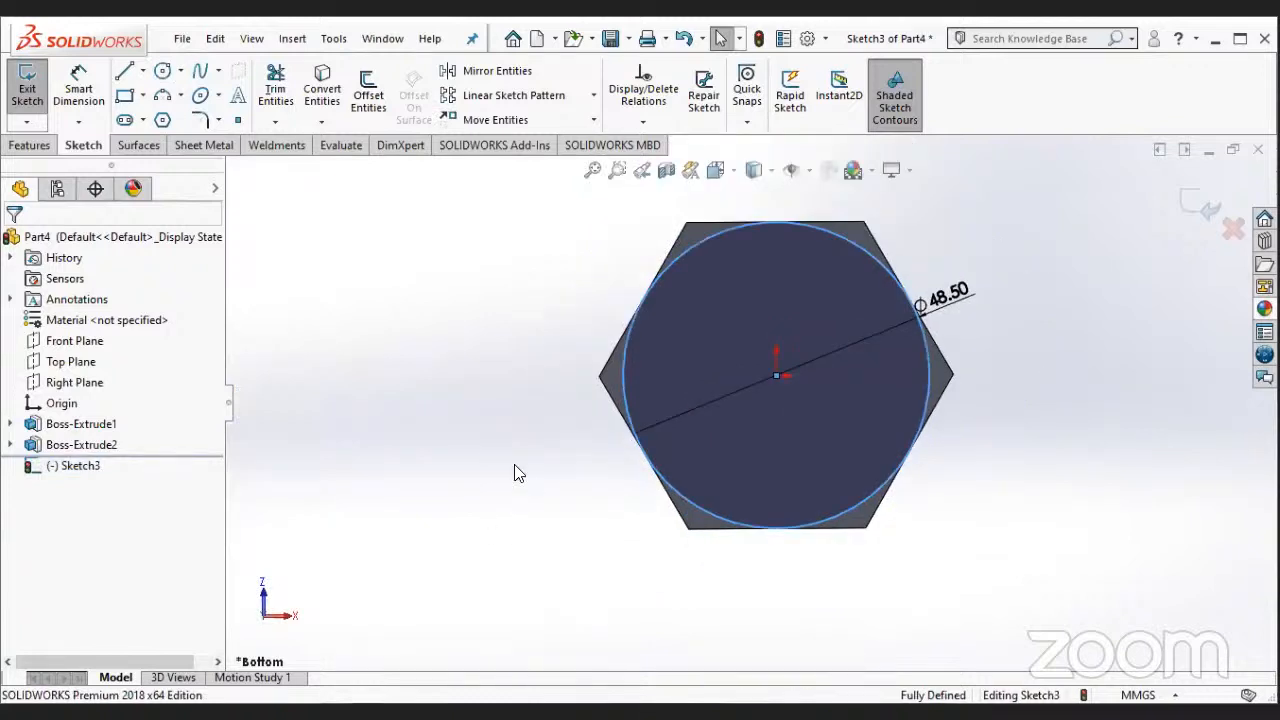
scroll(514, 465, "up", 2)
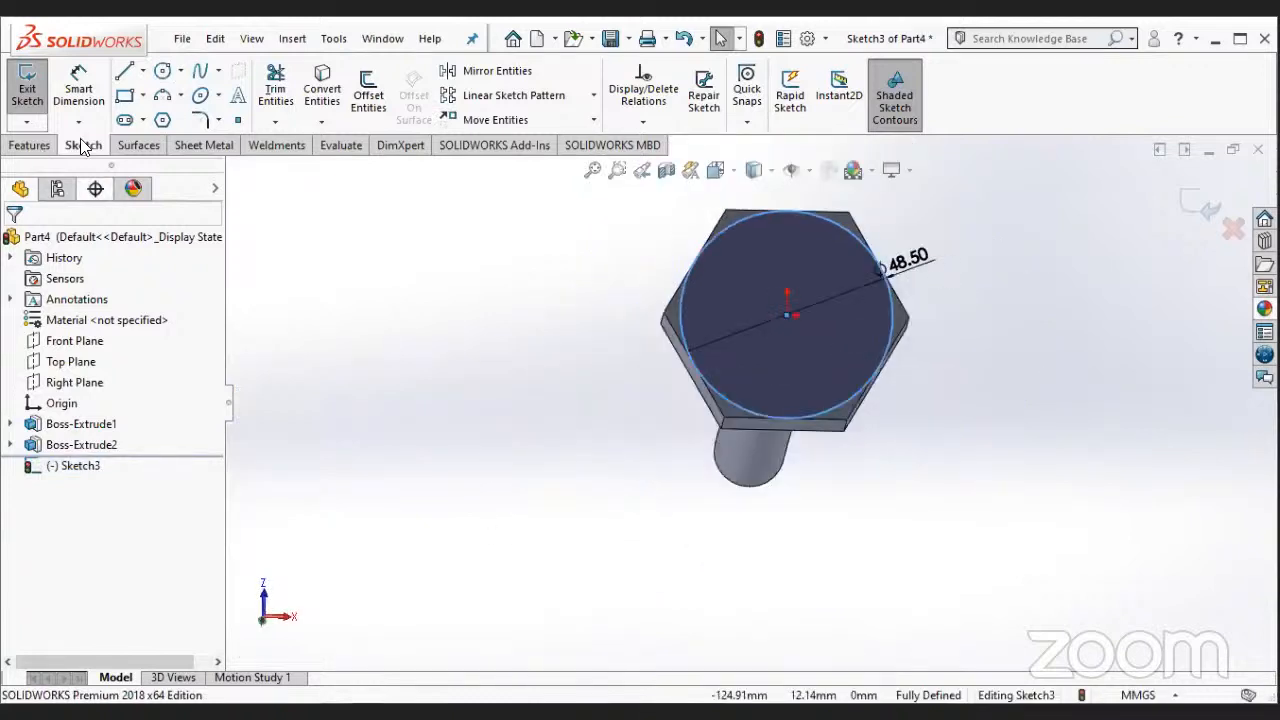
left_click(35, 146)
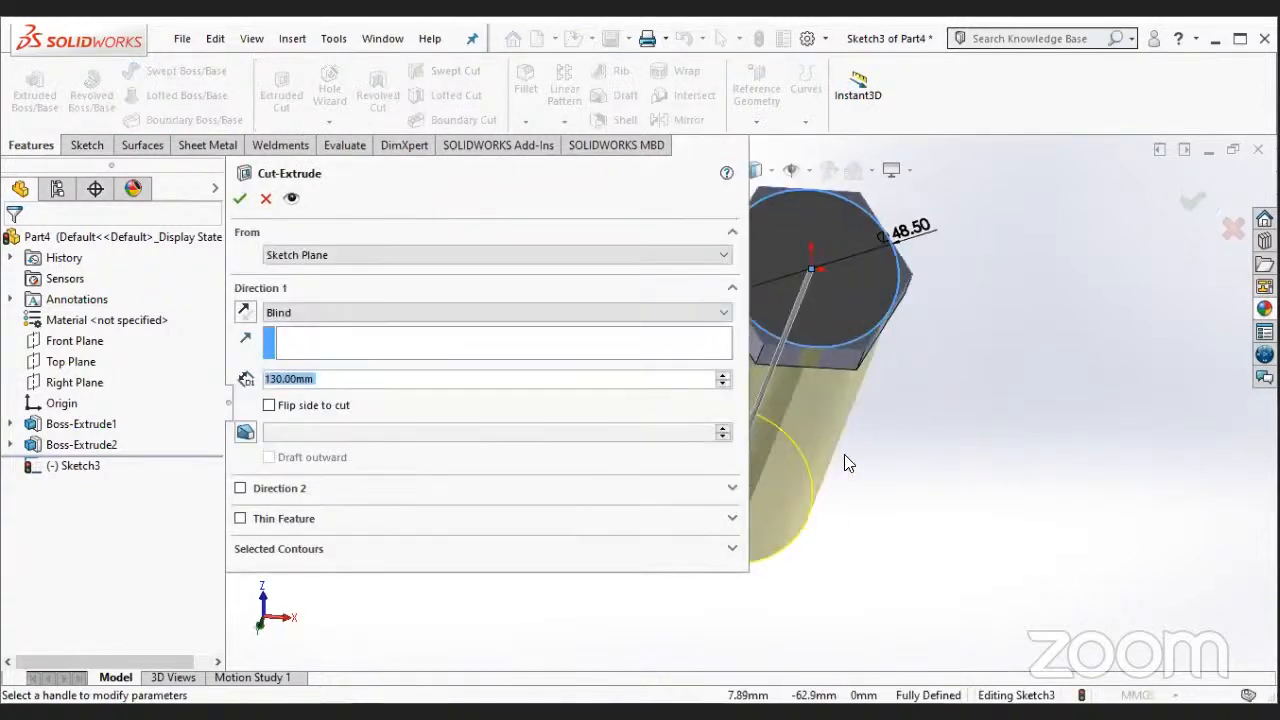
left_click(340, 258)
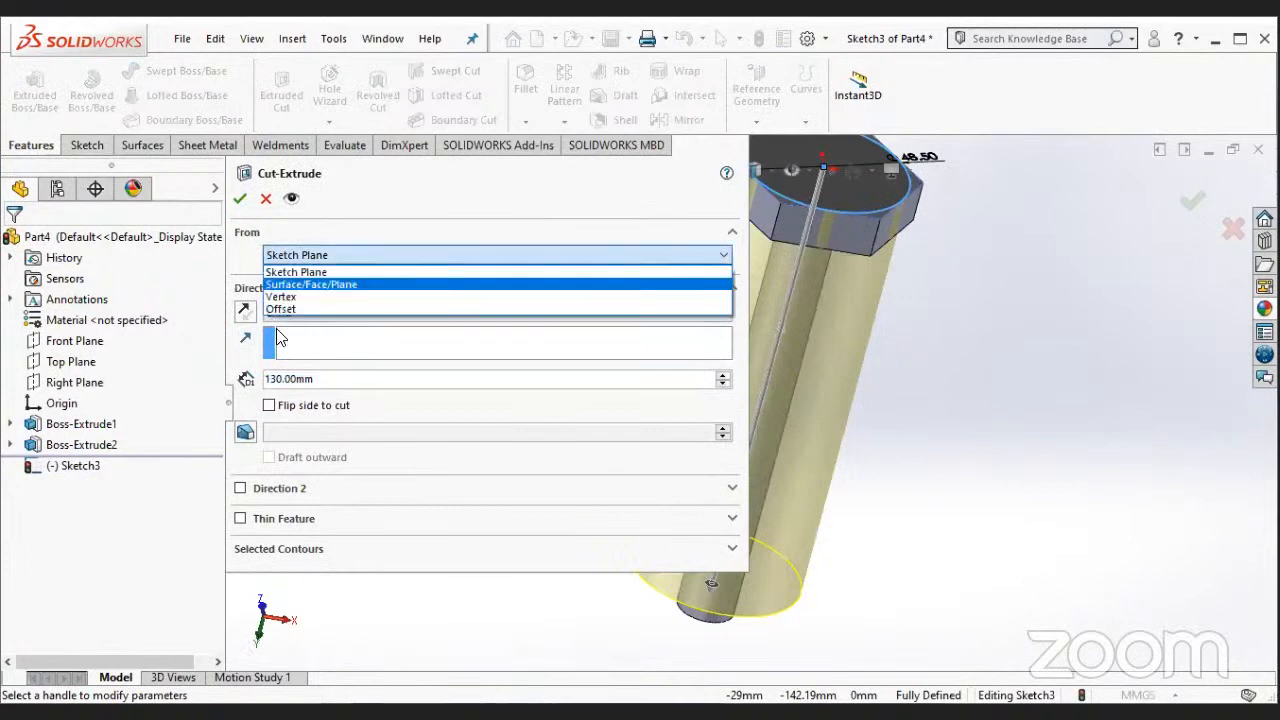
left_click(253, 260)
left_click(302, 312)
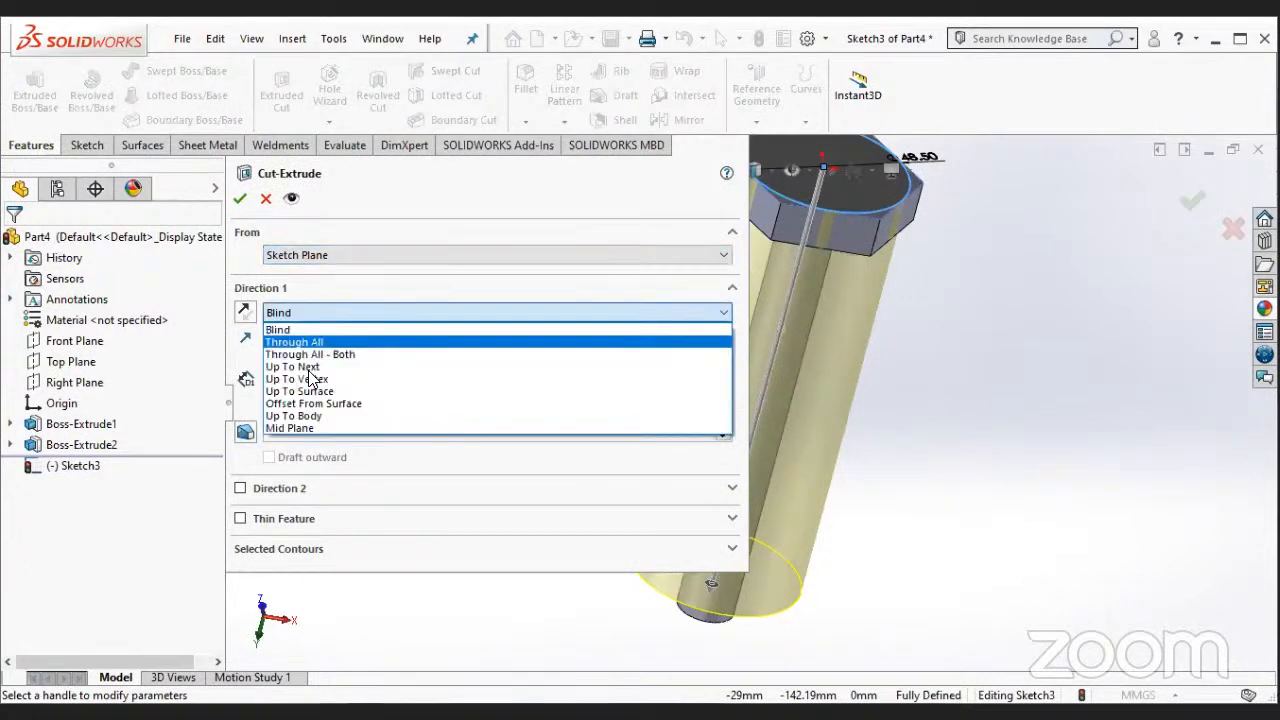
left_click(300, 370)
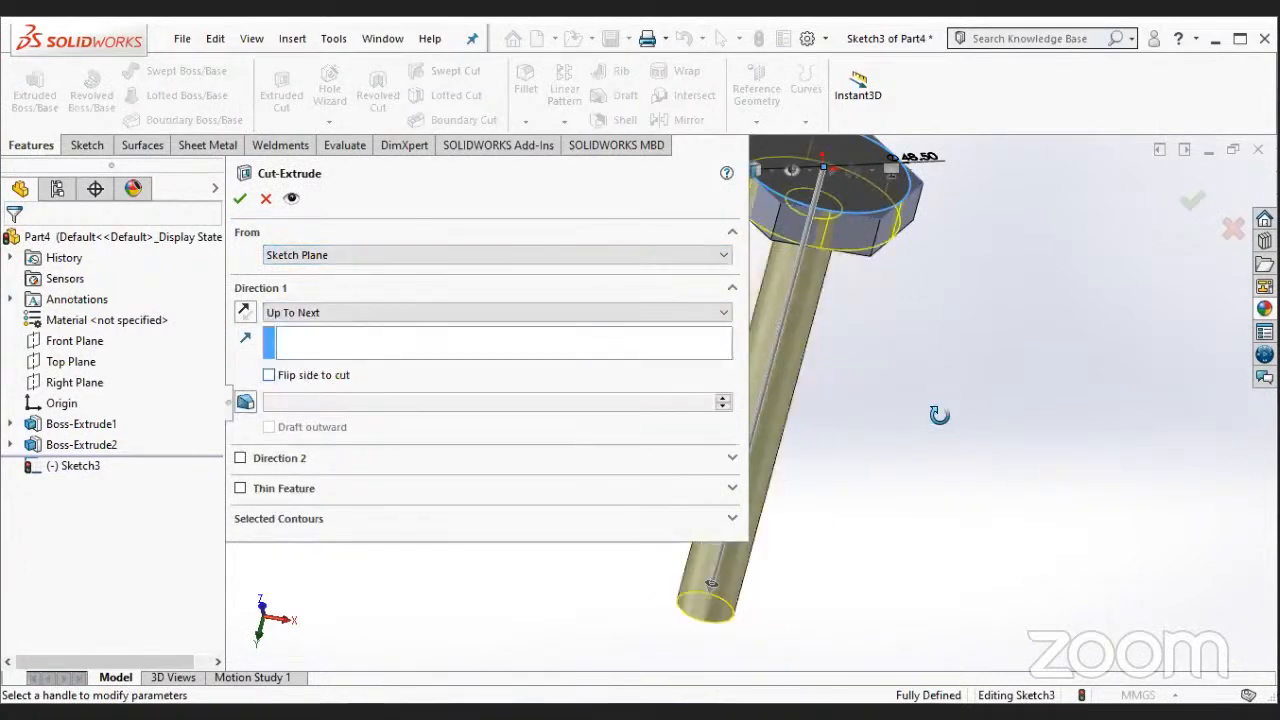
middle_click_drag(940, 416, 900, 471)
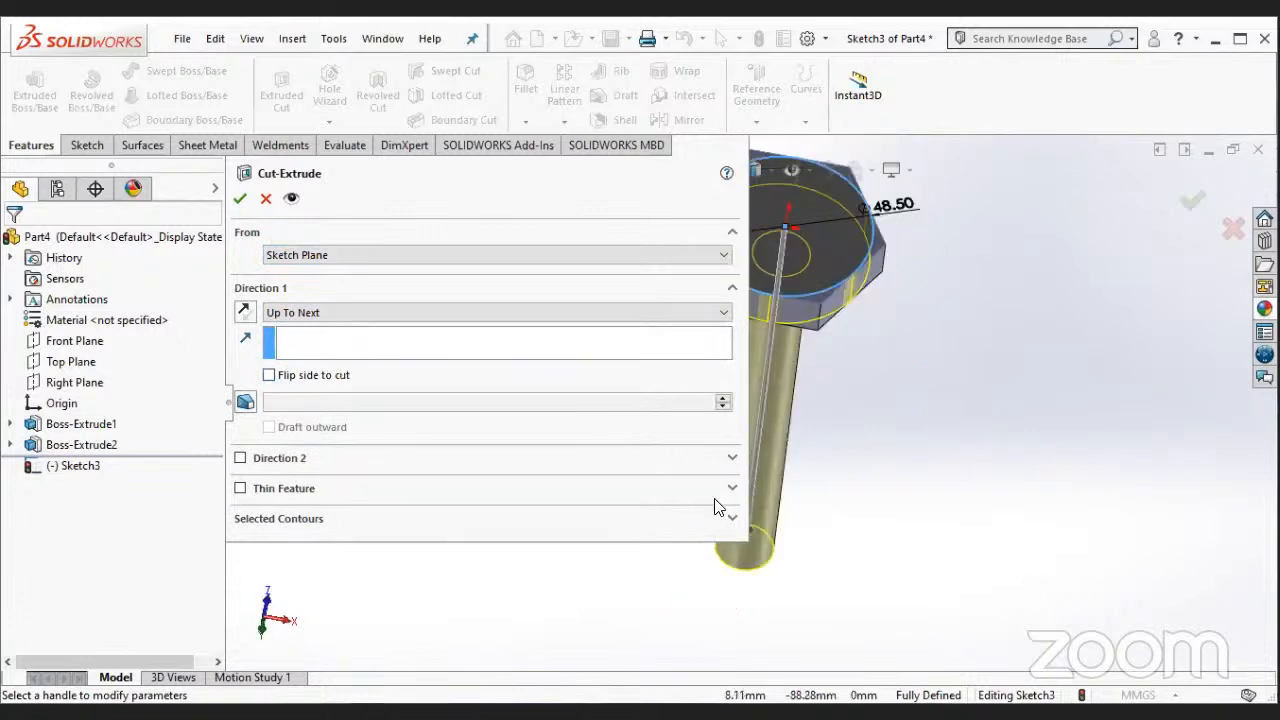
middle_click_drag(914, 446, 906, 330)
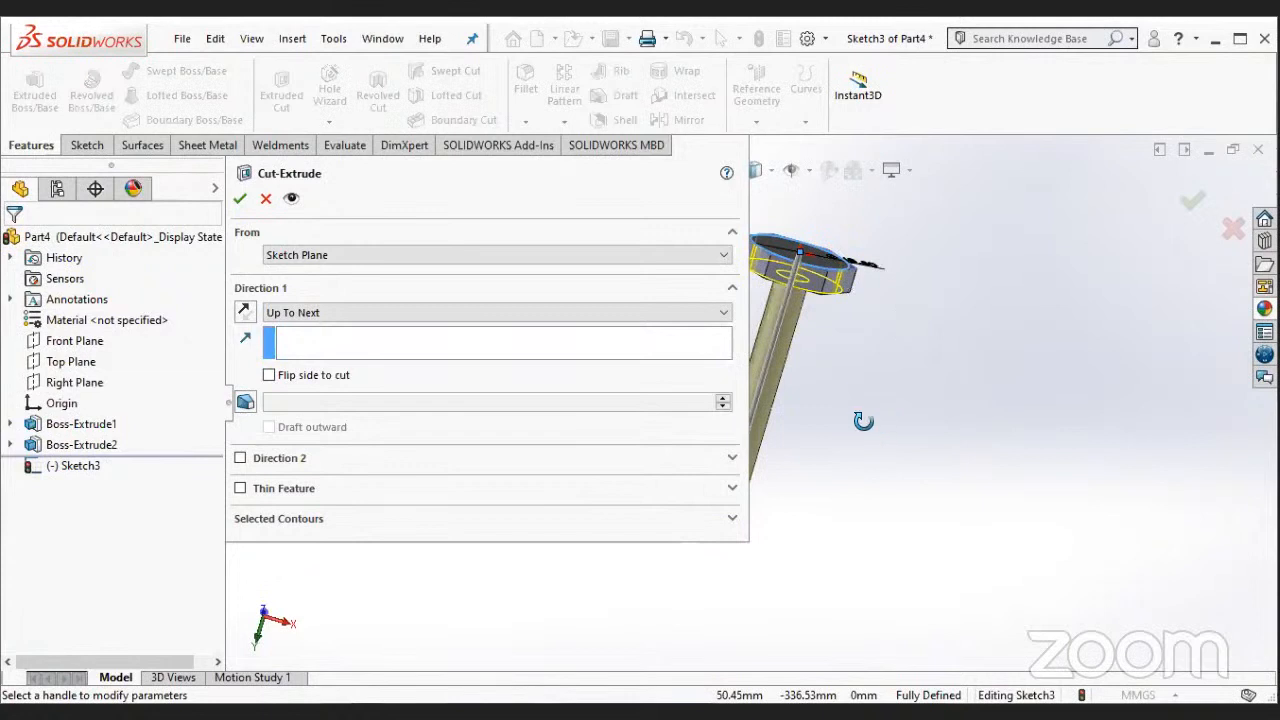
middle_click_drag(862, 420, 866, 430)
middle_click_drag(781, 342, 744, 562)
scroll(813, 436, "up", 3)
scroll(770, 366, "up", 2)
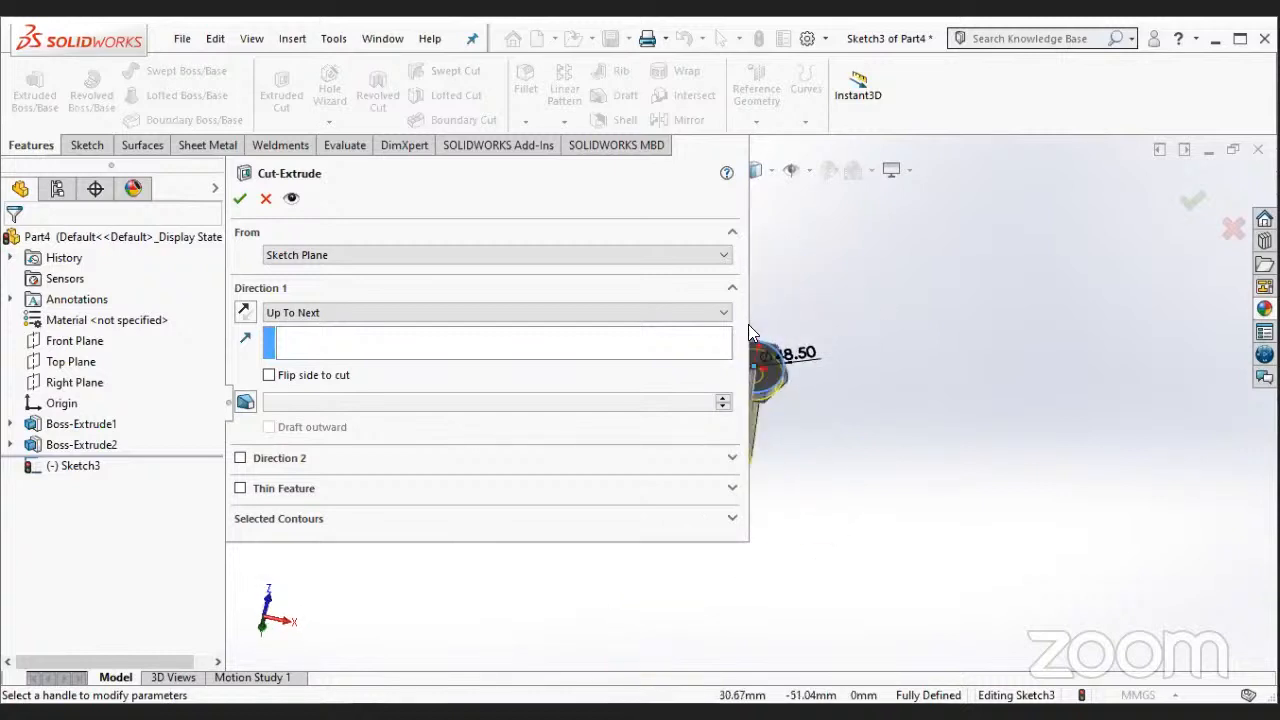
scroll(770, 366, "down", 3)
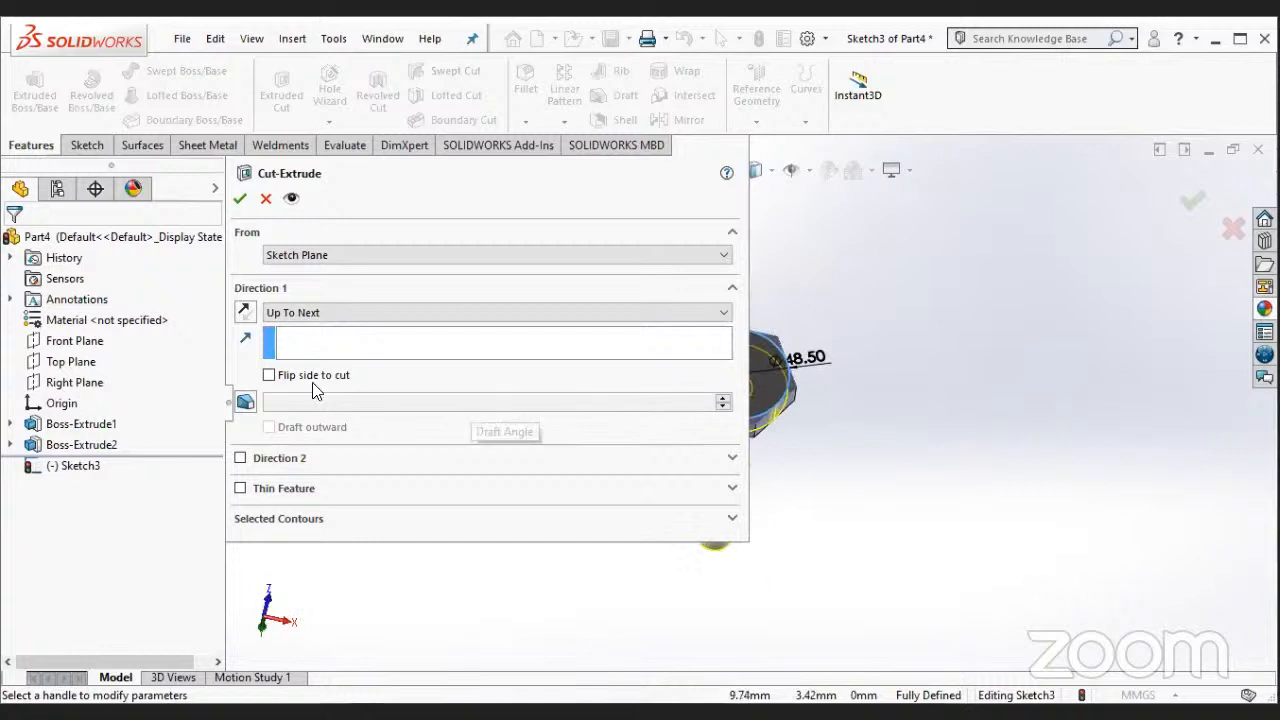
left_click(268, 376)
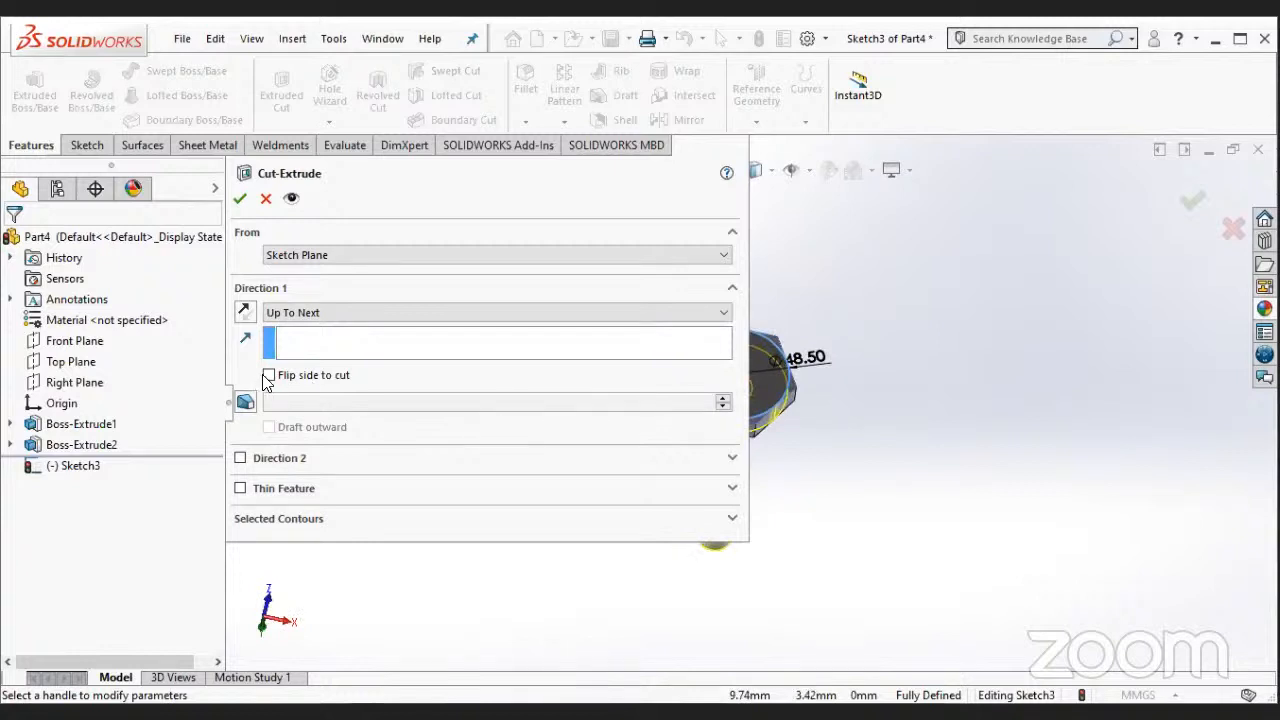
scroll(817, 415, "up", 1)
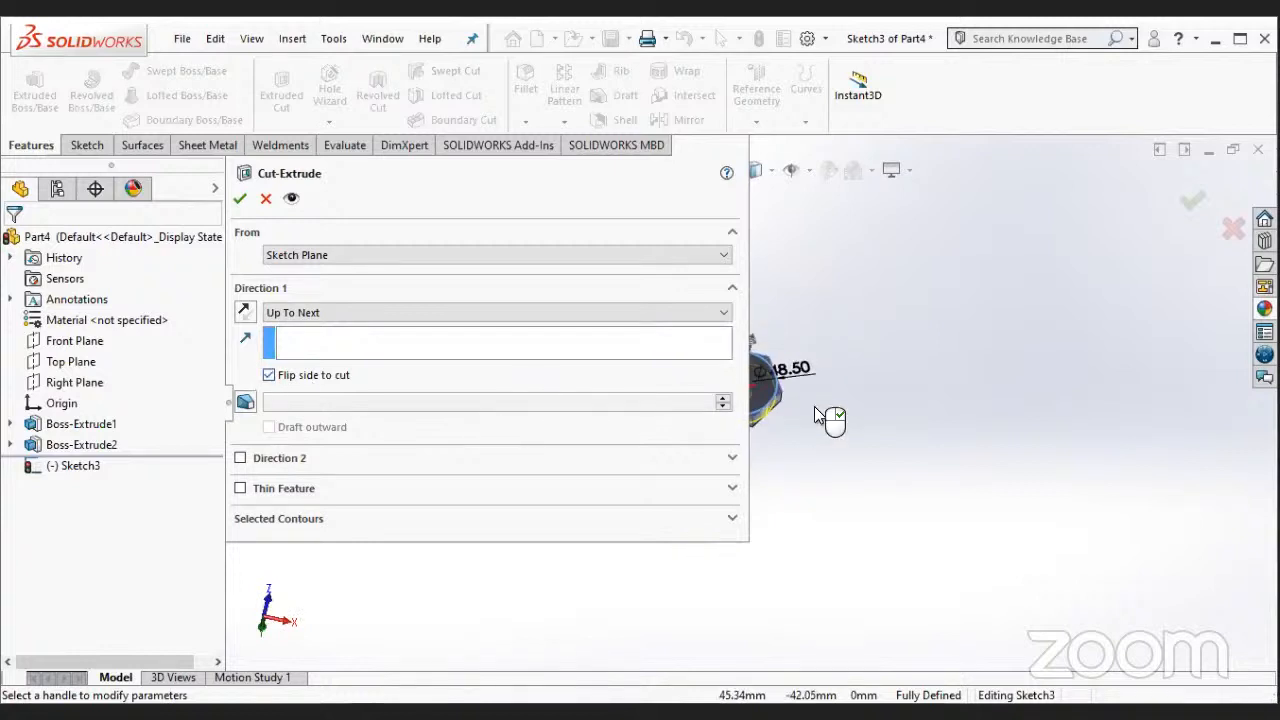
middle_click_drag(814, 415, 705, 438)
scroll(868, 230, "down", 1)
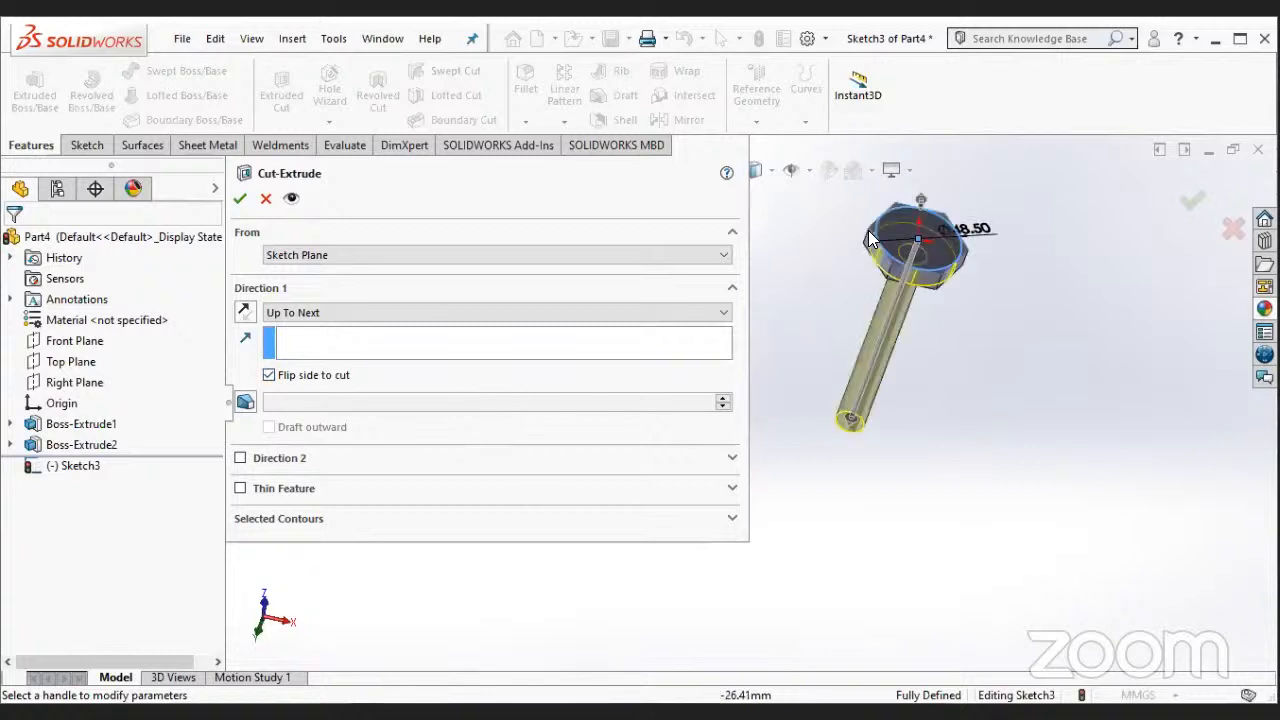
scroll(850, 202, "down", 3)
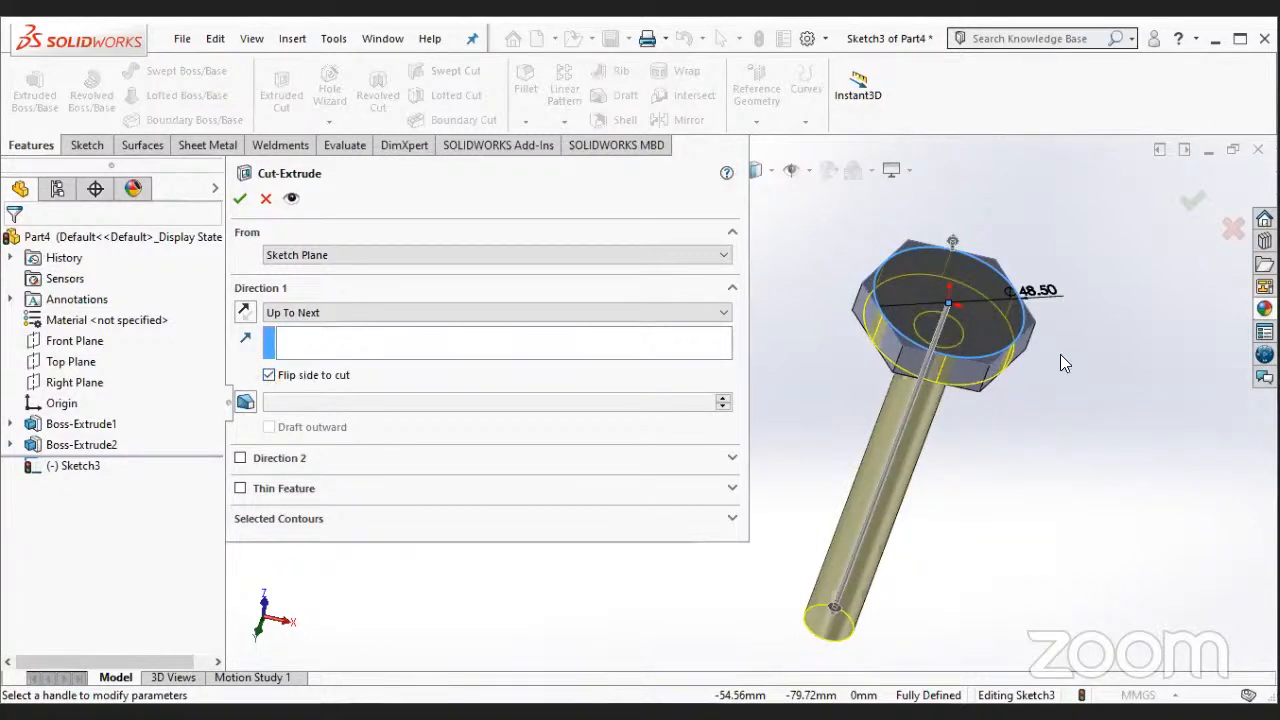
left_click(269, 200)
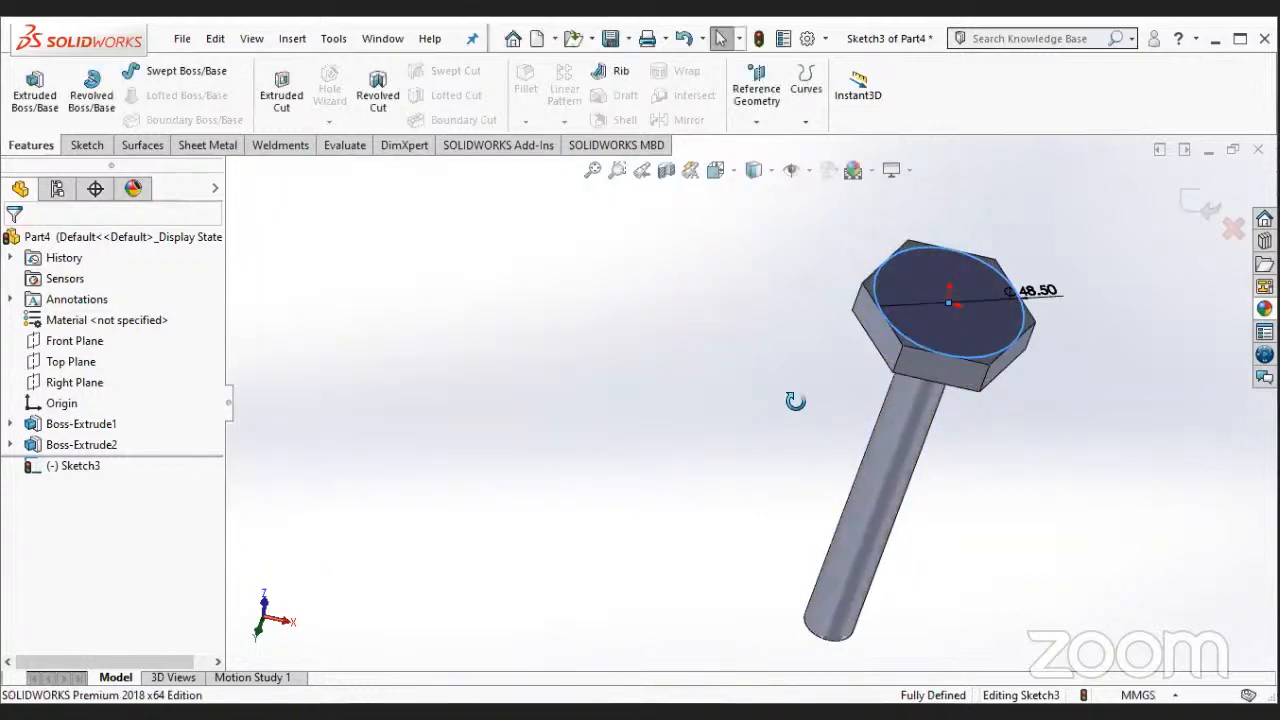
- Exit the circle sketch on the bolt head and try to start an extruded cut from it
middle_click_drag(766, 462, 784, 518)
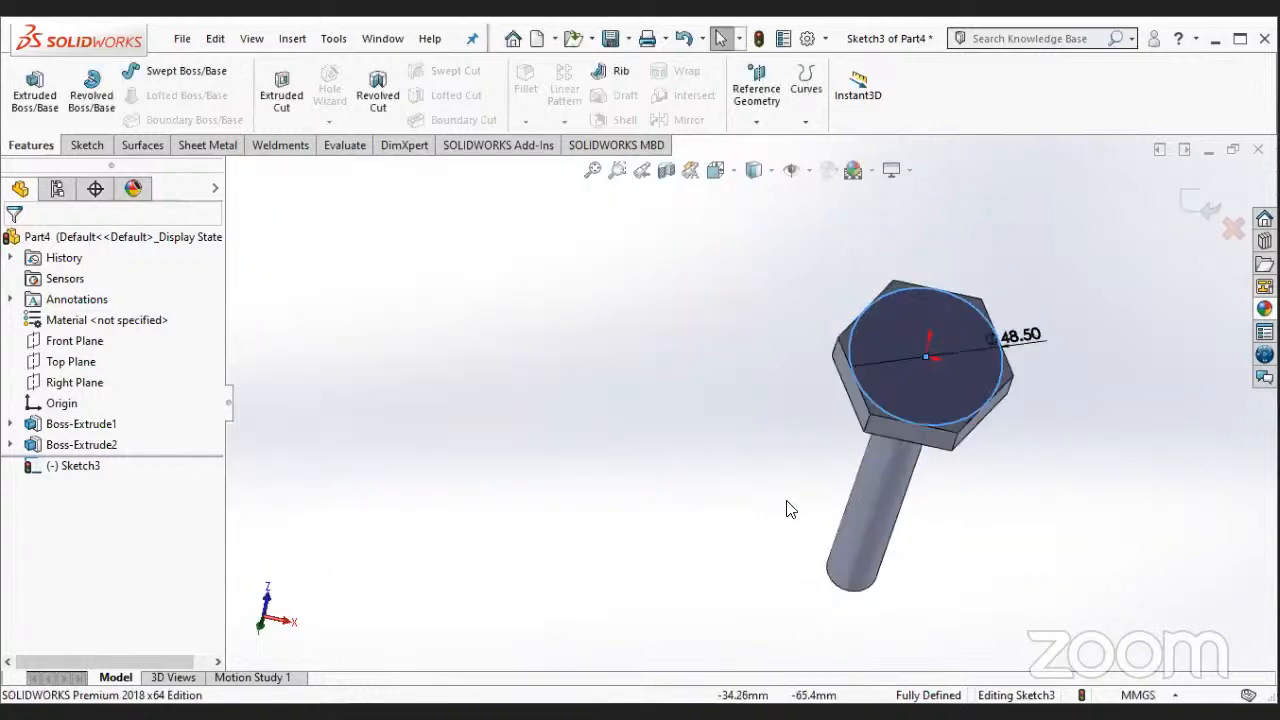
left_click(98, 144)
left_click(27, 121)
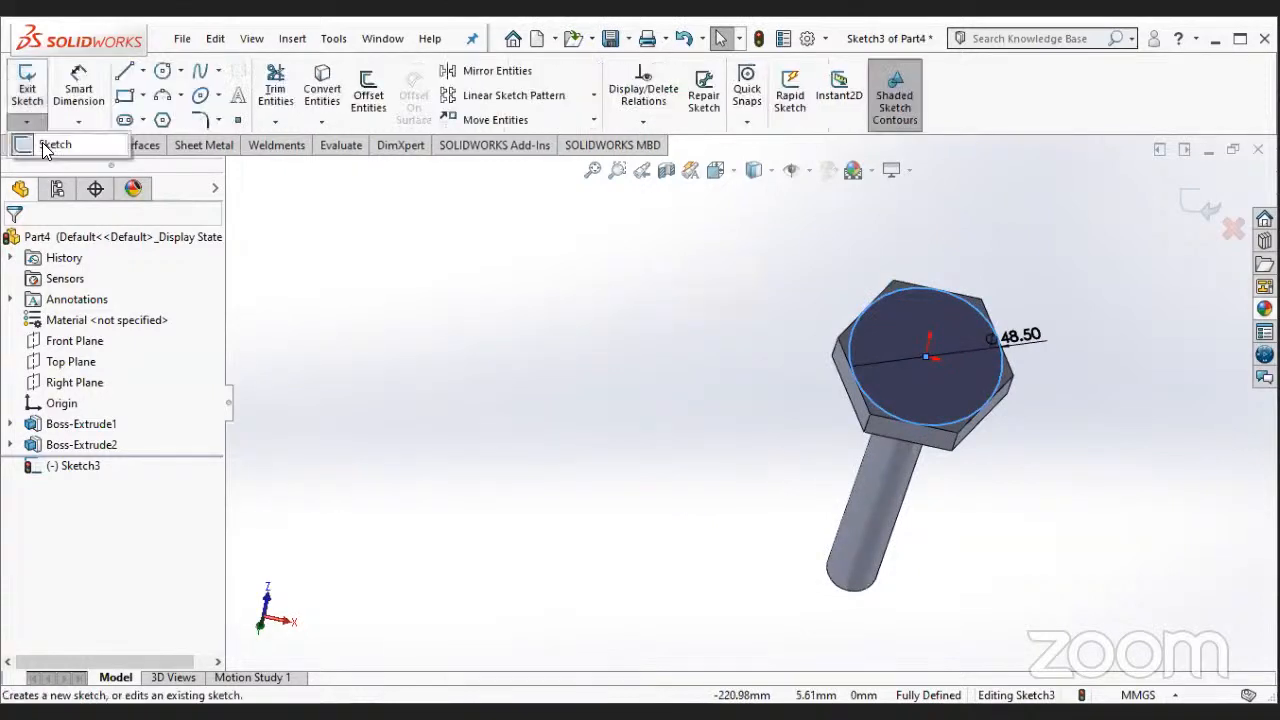
left_click(44, 143)
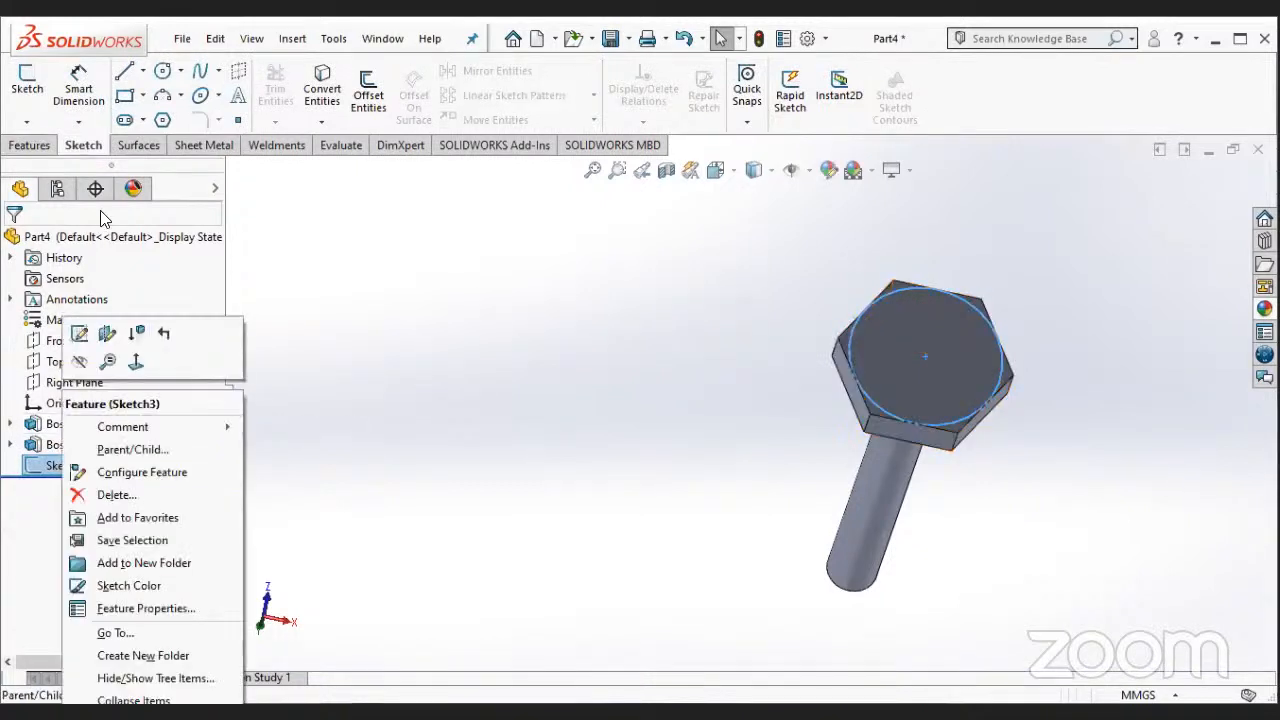
left_click(30, 145)
left_click(277, 90)
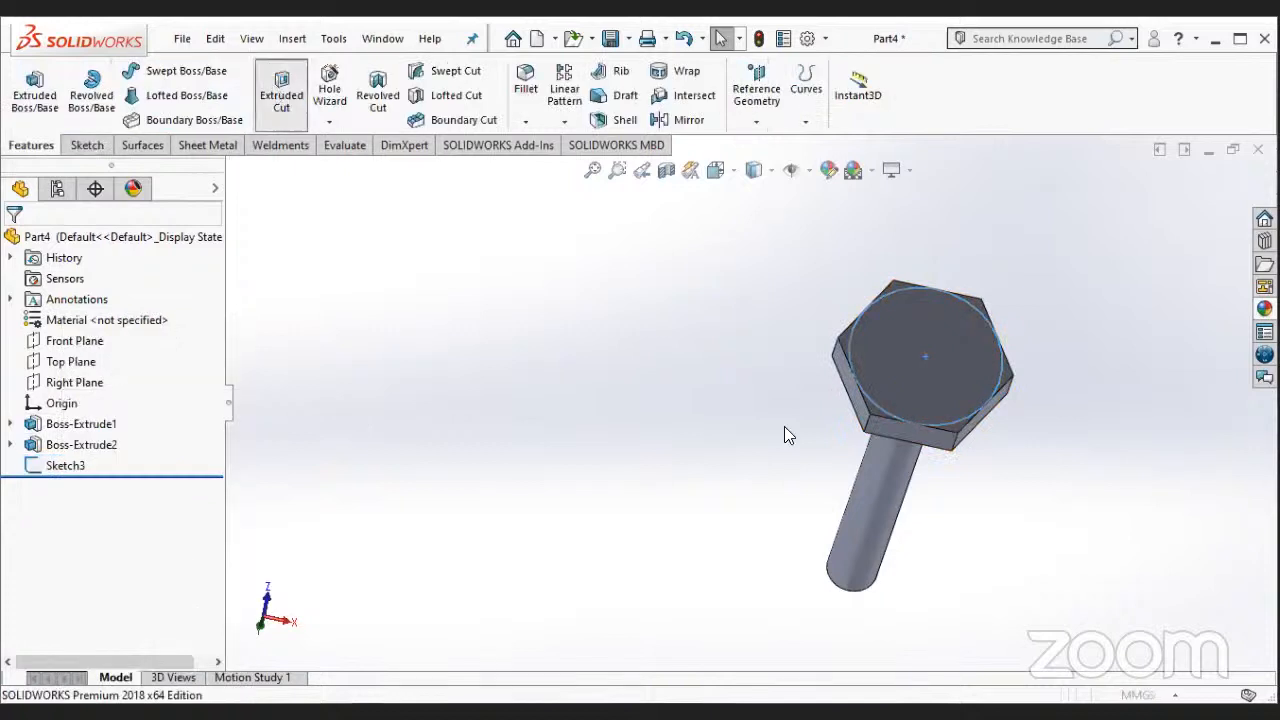
left_click(241, 199)
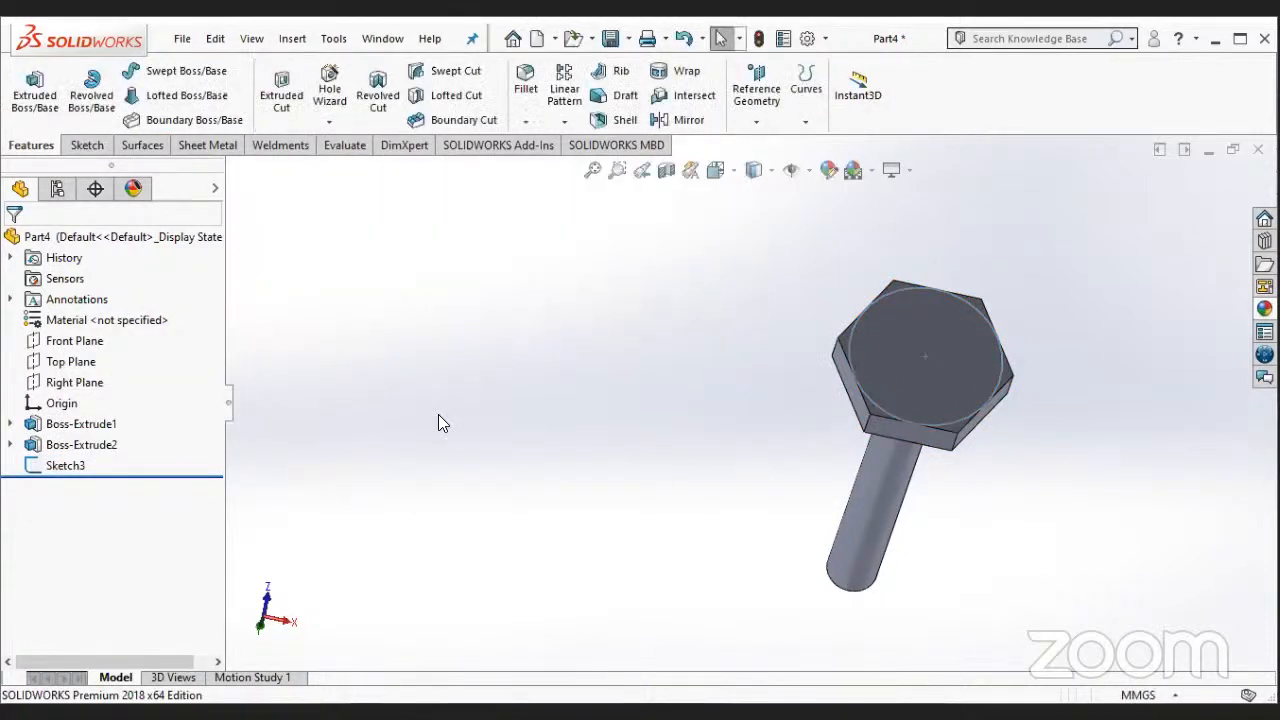
- Reopen the 48.5 mm circle sketch on the bolt head for editing
right_click(65, 465)
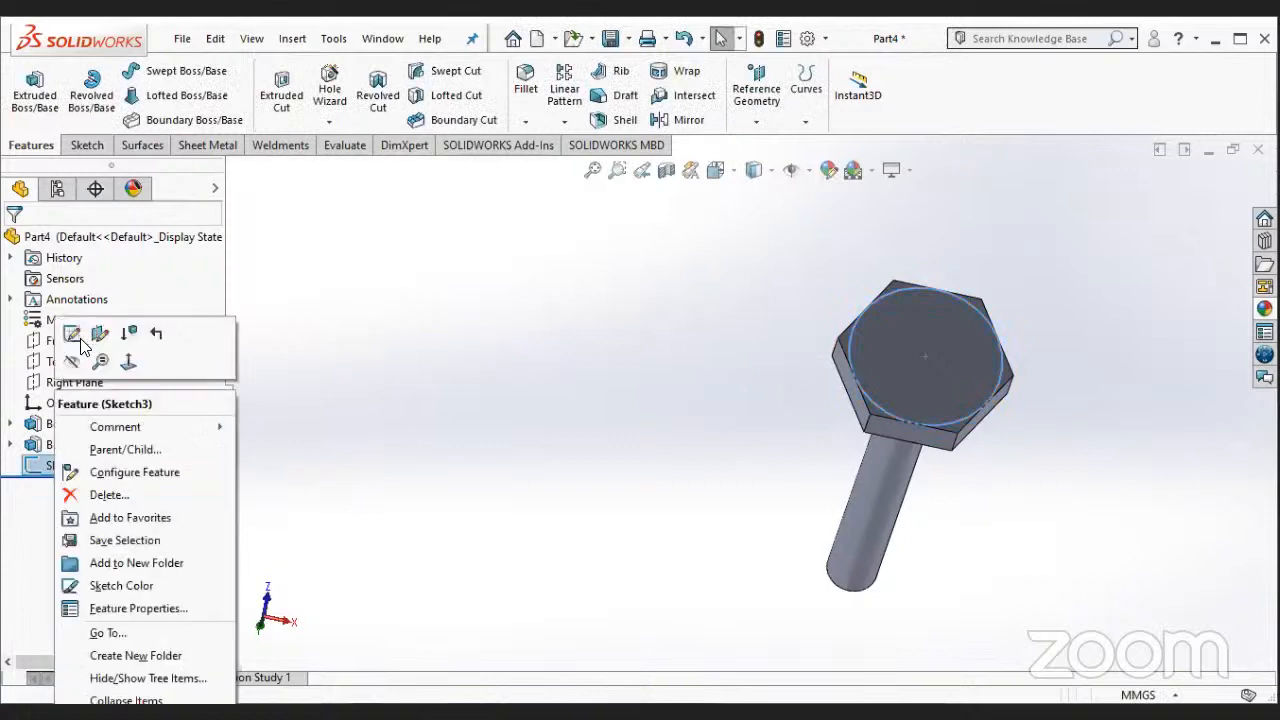
left_click(79, 344)
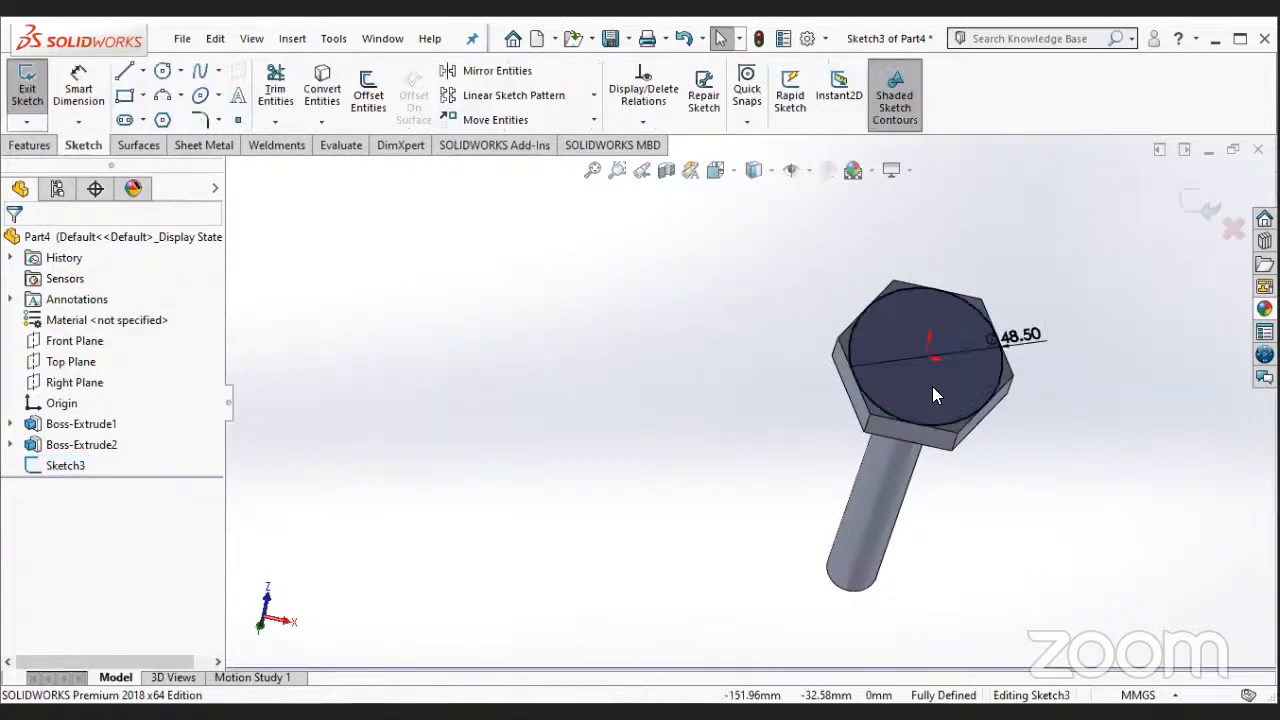
- Try a blind 130 mm extruded cut from the circle sketch with the direction reversed and the side to cut flipped
left_click(281, 87)
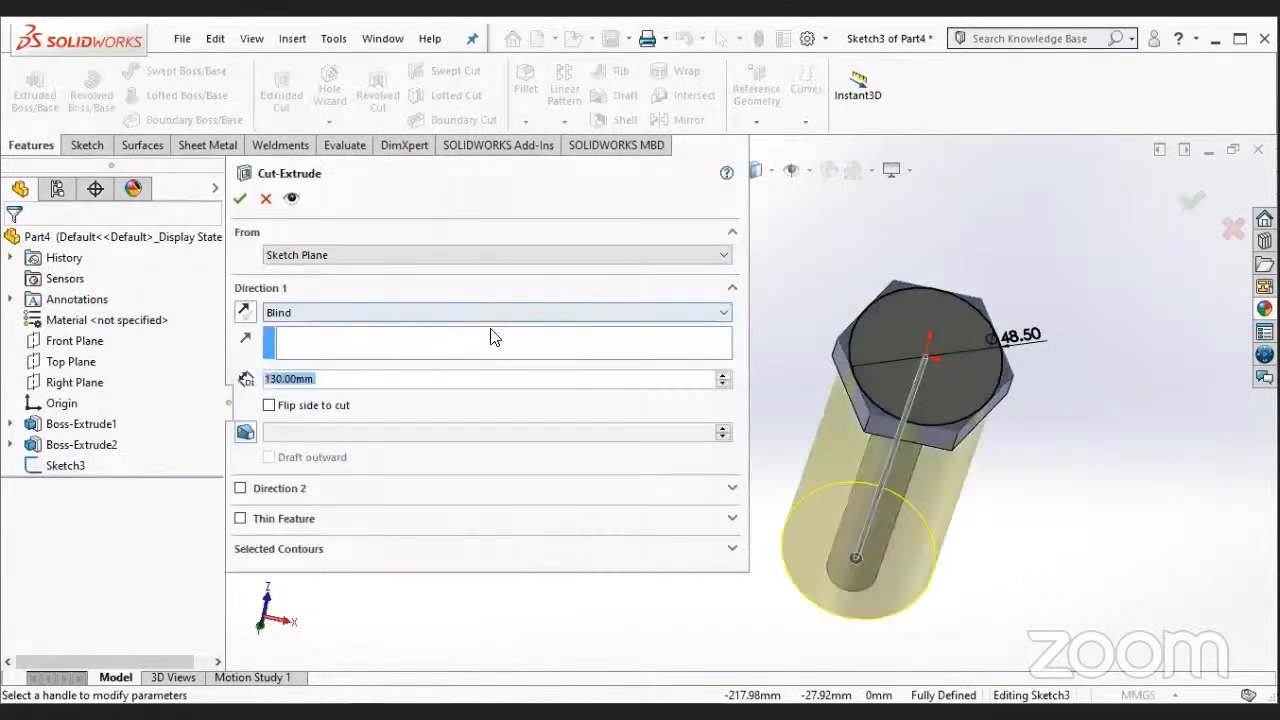
left_click(390, 316)
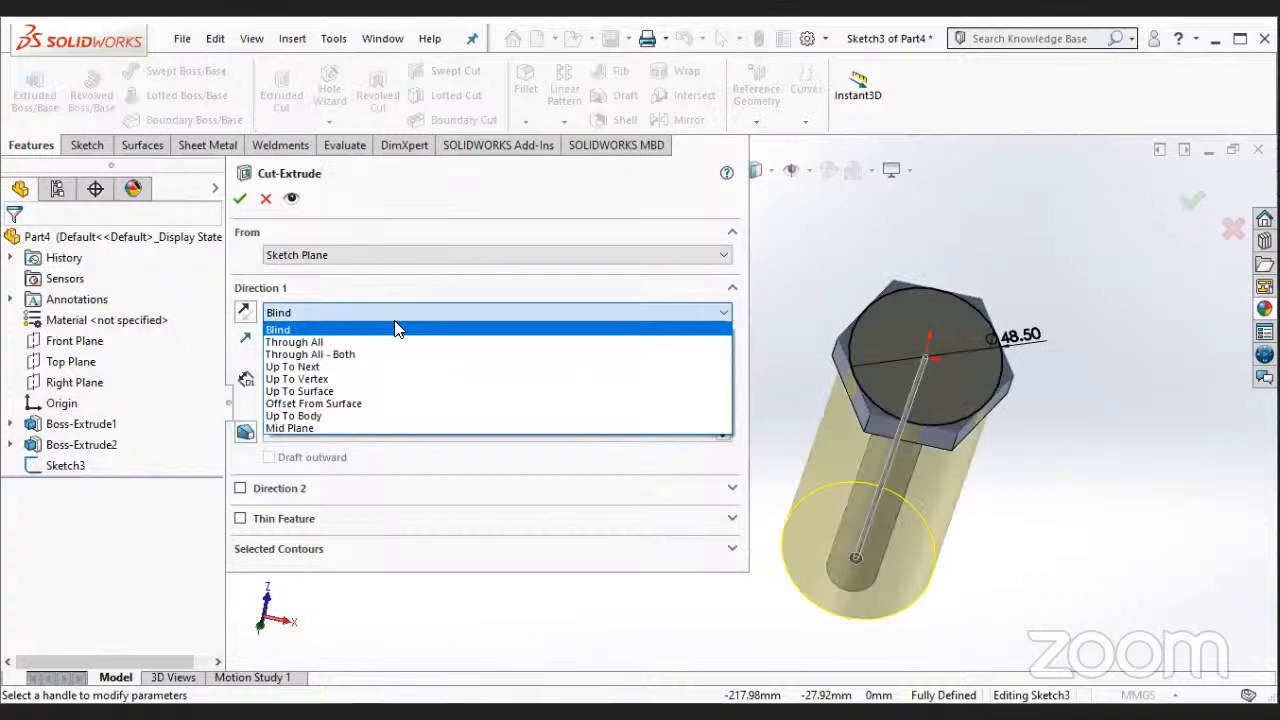
left_click(418, 255)
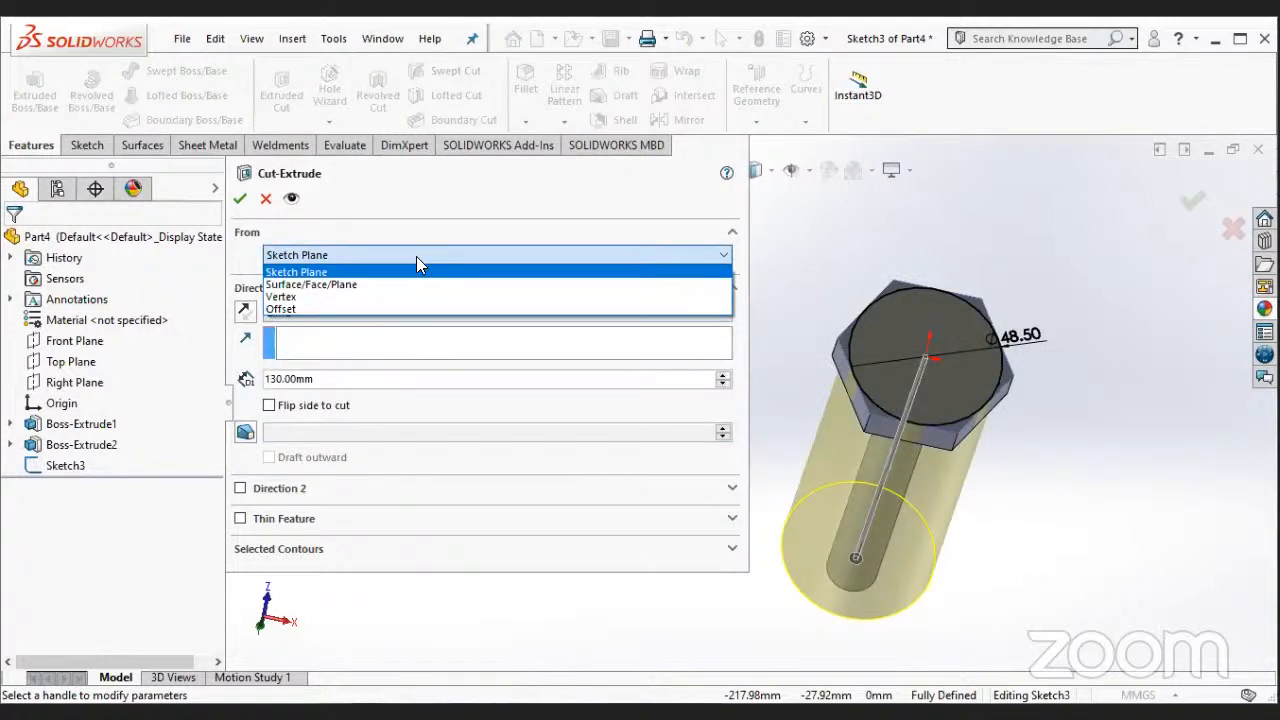
left_click(246, 313)
left_click(246, 313)
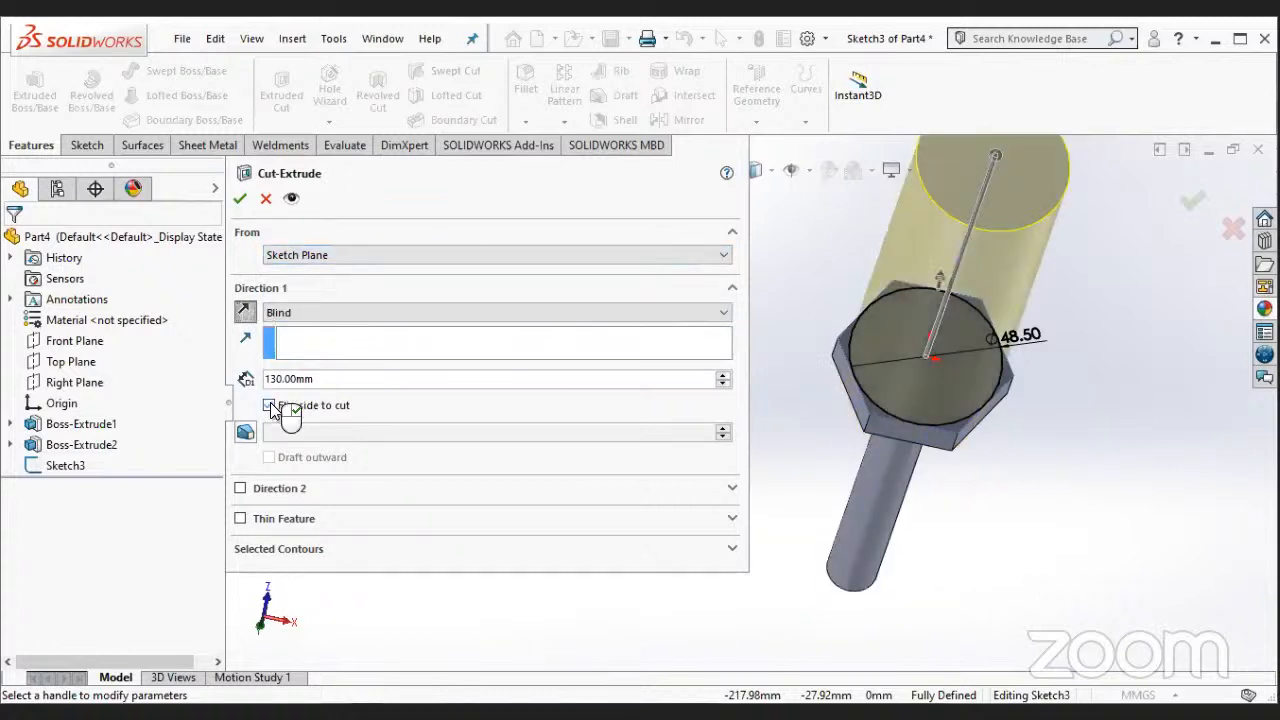
left_click(269, 406)
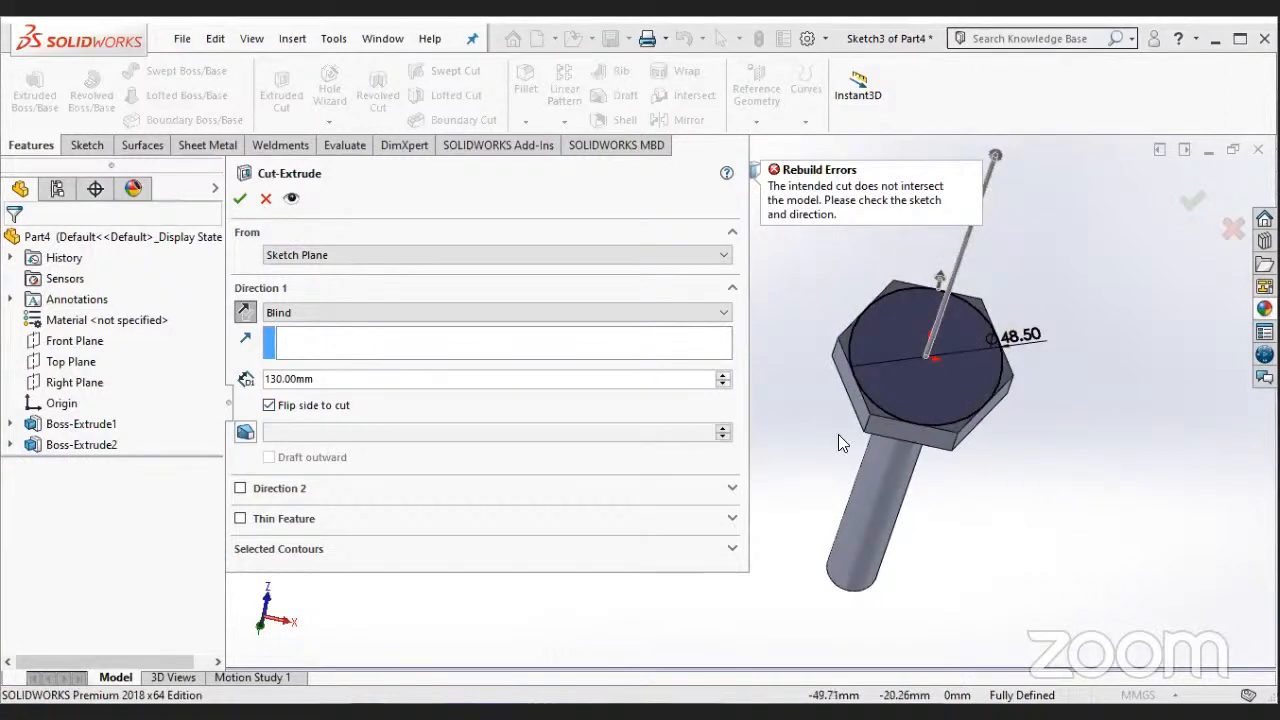
key("Escape")
middle_click_drag(725, 403, 710, 479)
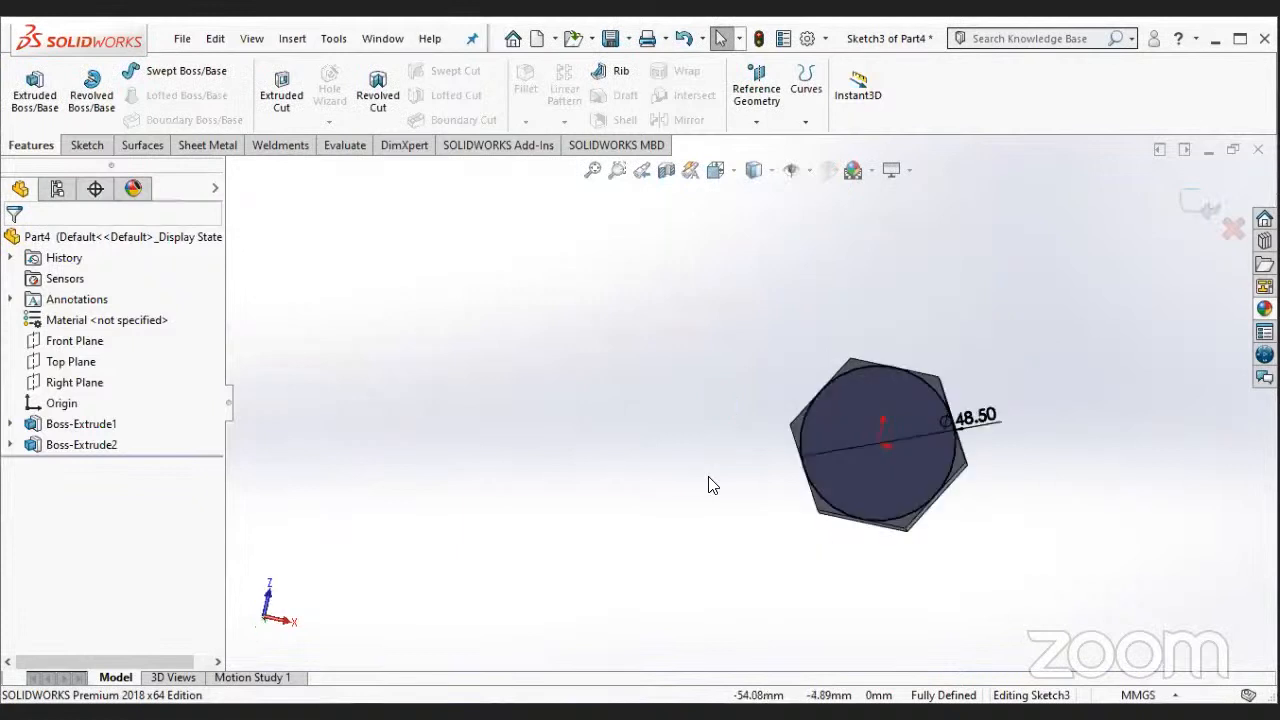
left_click(844, 416)
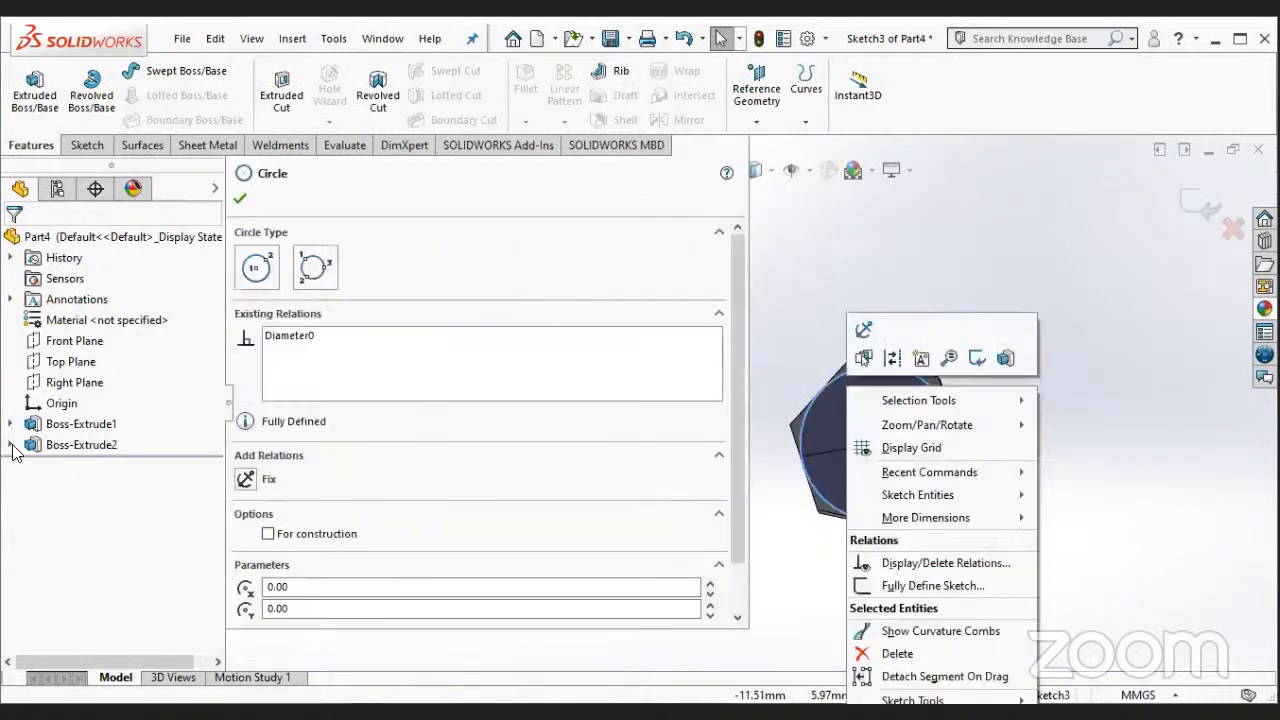
left_click(22, 494)
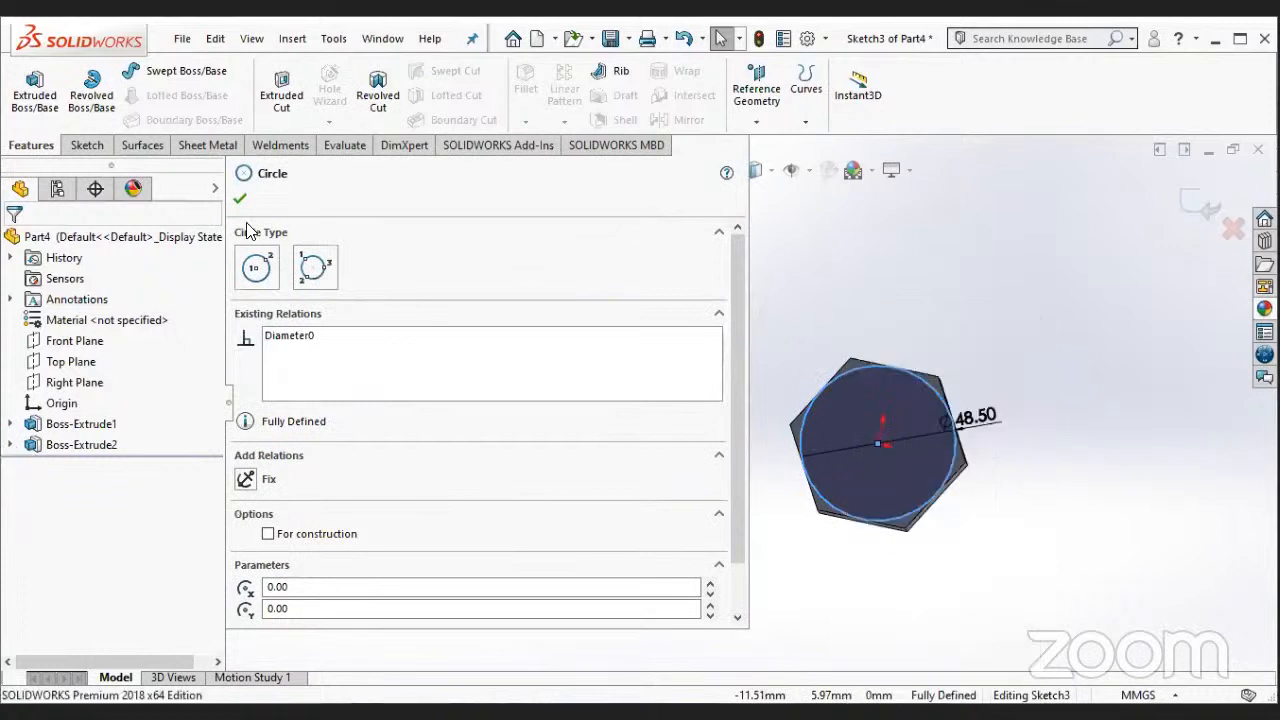
left_click(853, 413)
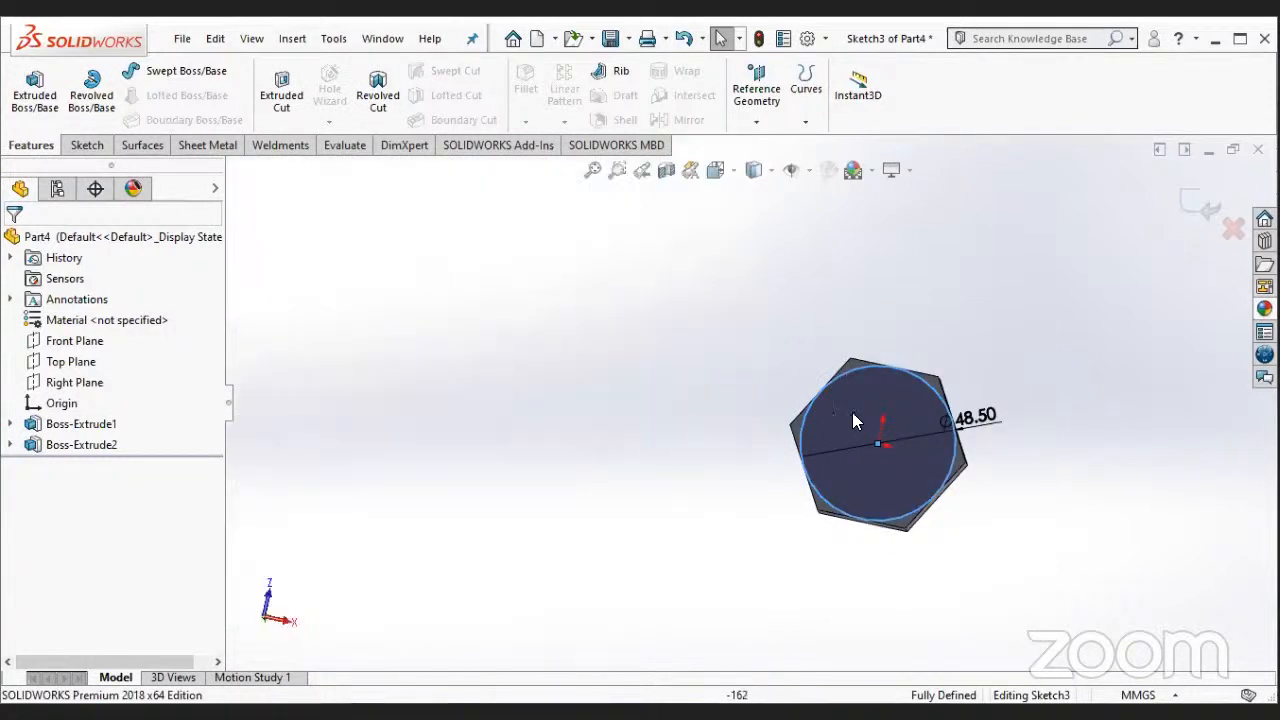
right_click(853, 420)
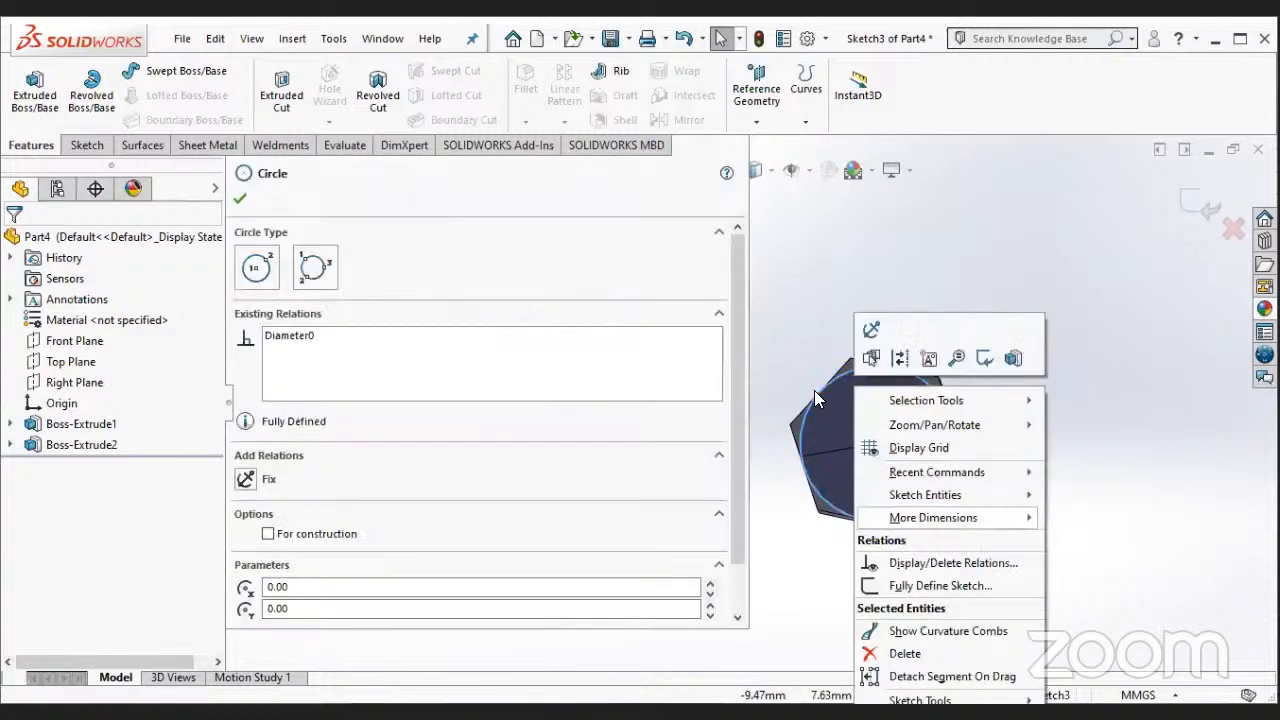
- View the bolt head sketch straight on and add a concentric circle about 59.5 mm in diameter around the hexagon, centred on the origin
left_click(94, 145)
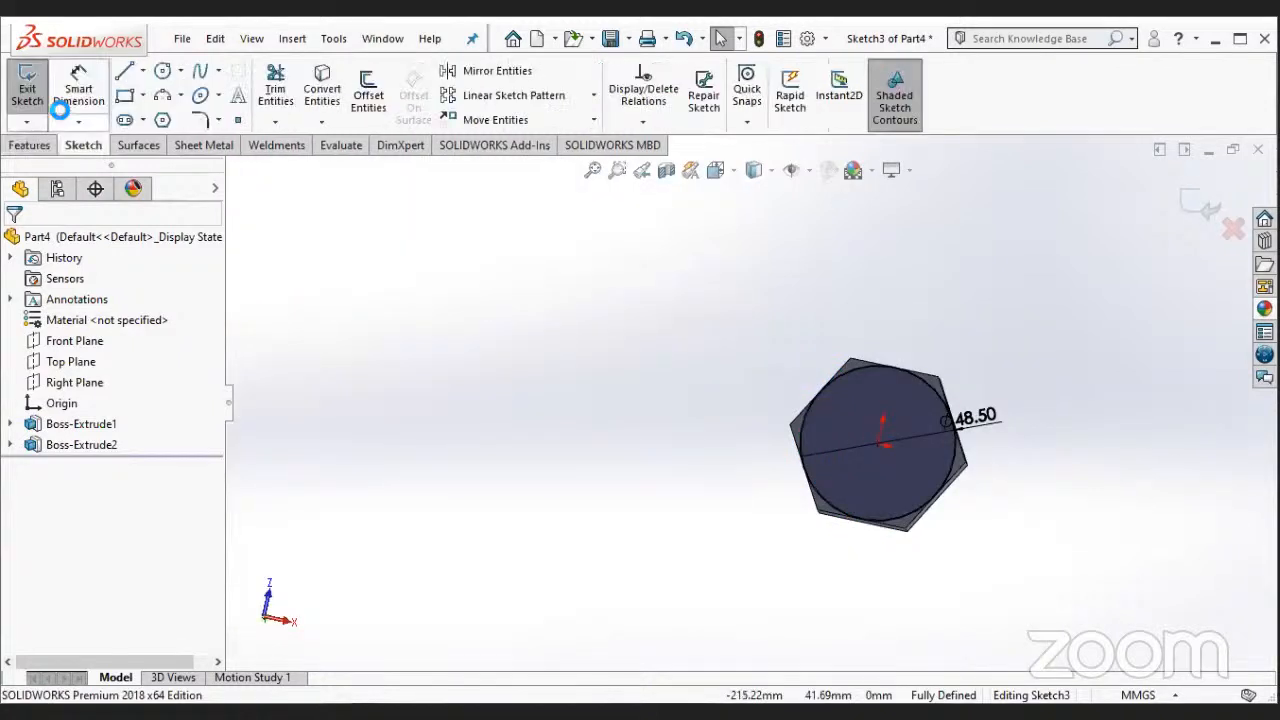
right_click(61, 463)
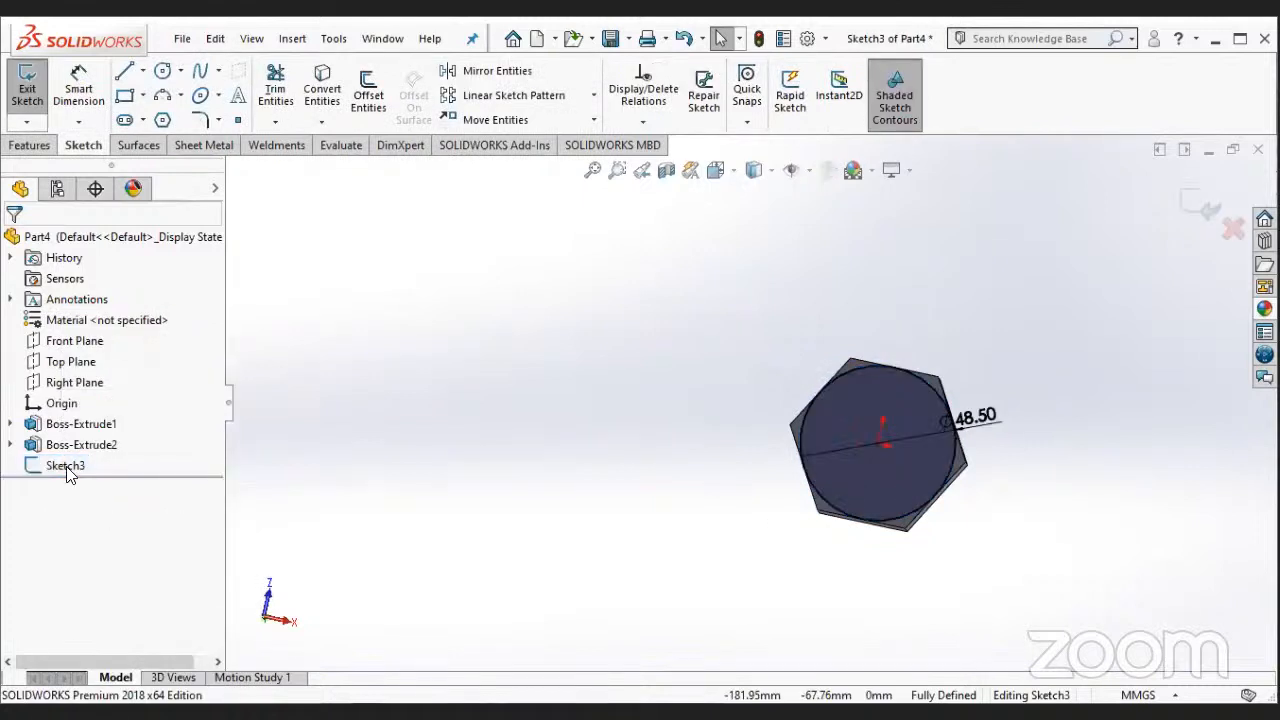
right_click(66, 465)
left_click(113, 431)
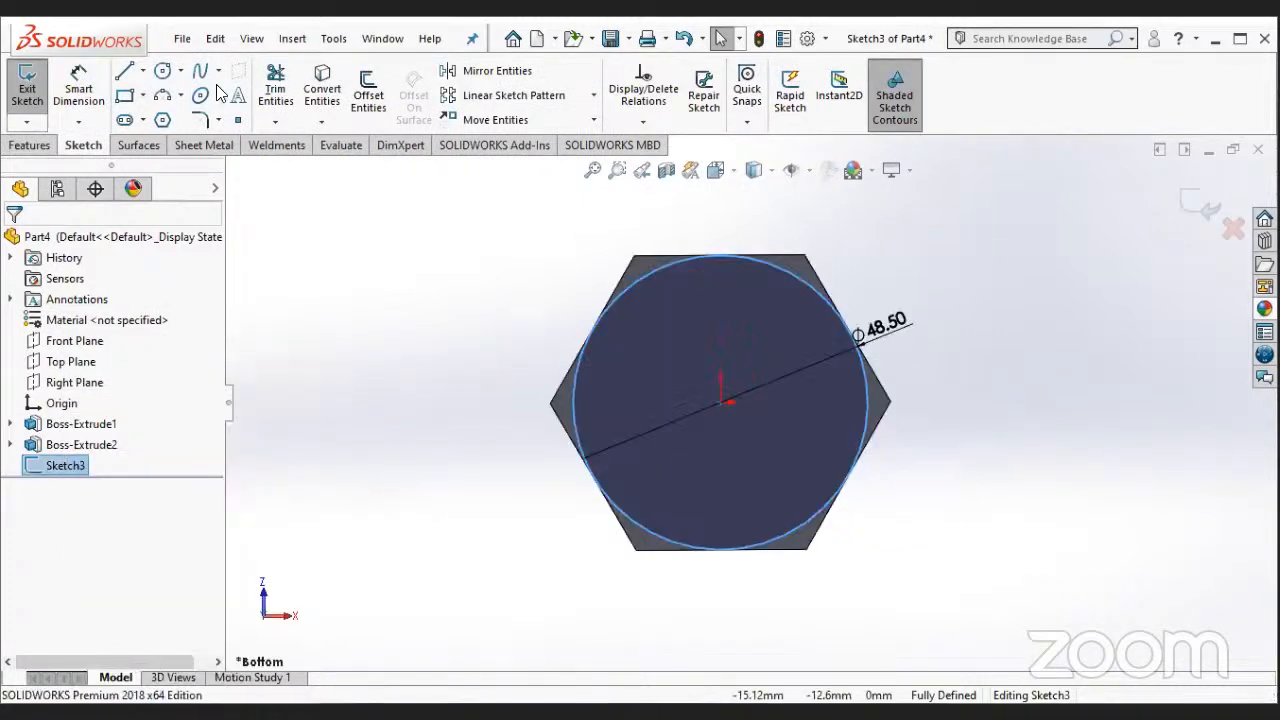
left_click(162, 71)
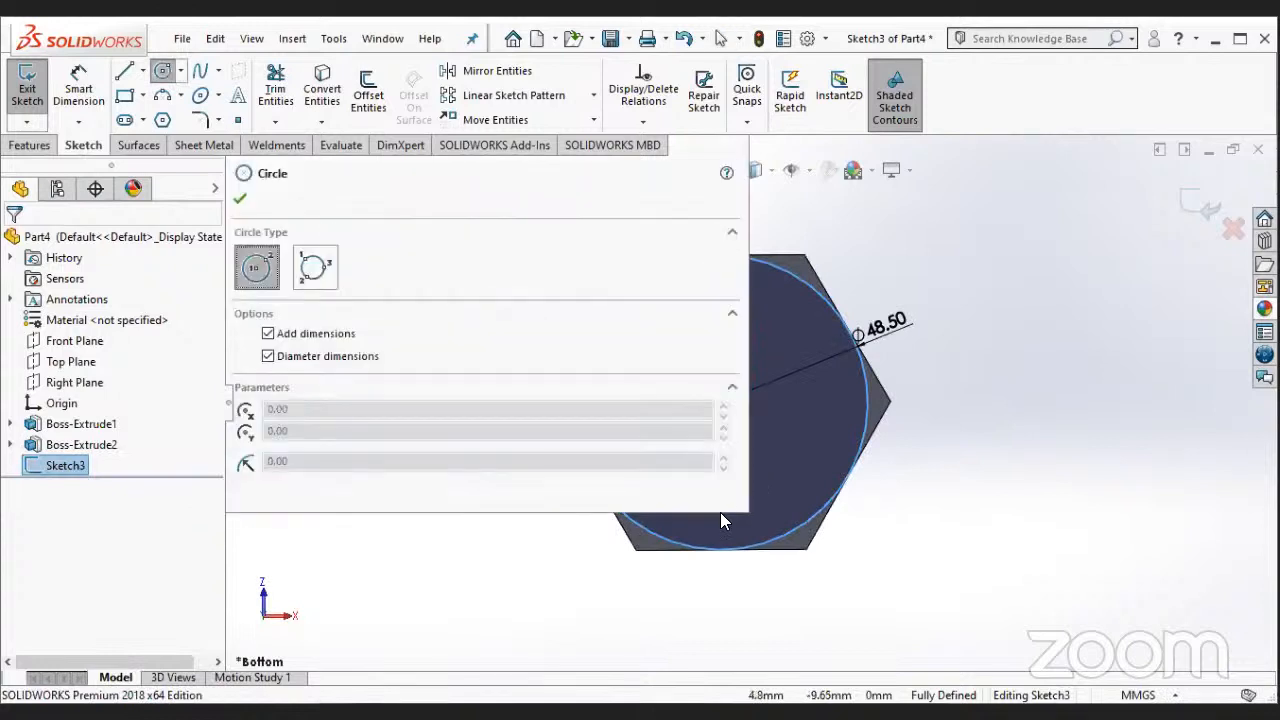
middle_click_drag(572, 538, 672, 462, "ctrl")
left_click(820, 326)
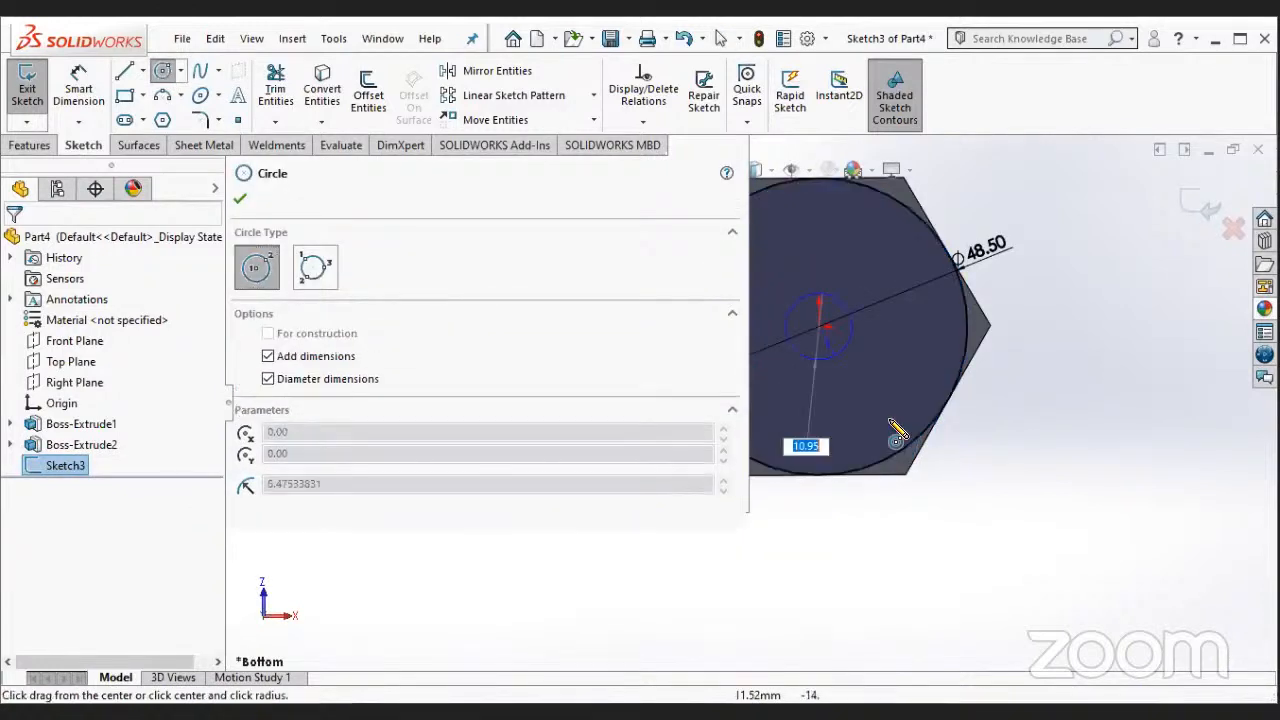
left_click(886, 494)
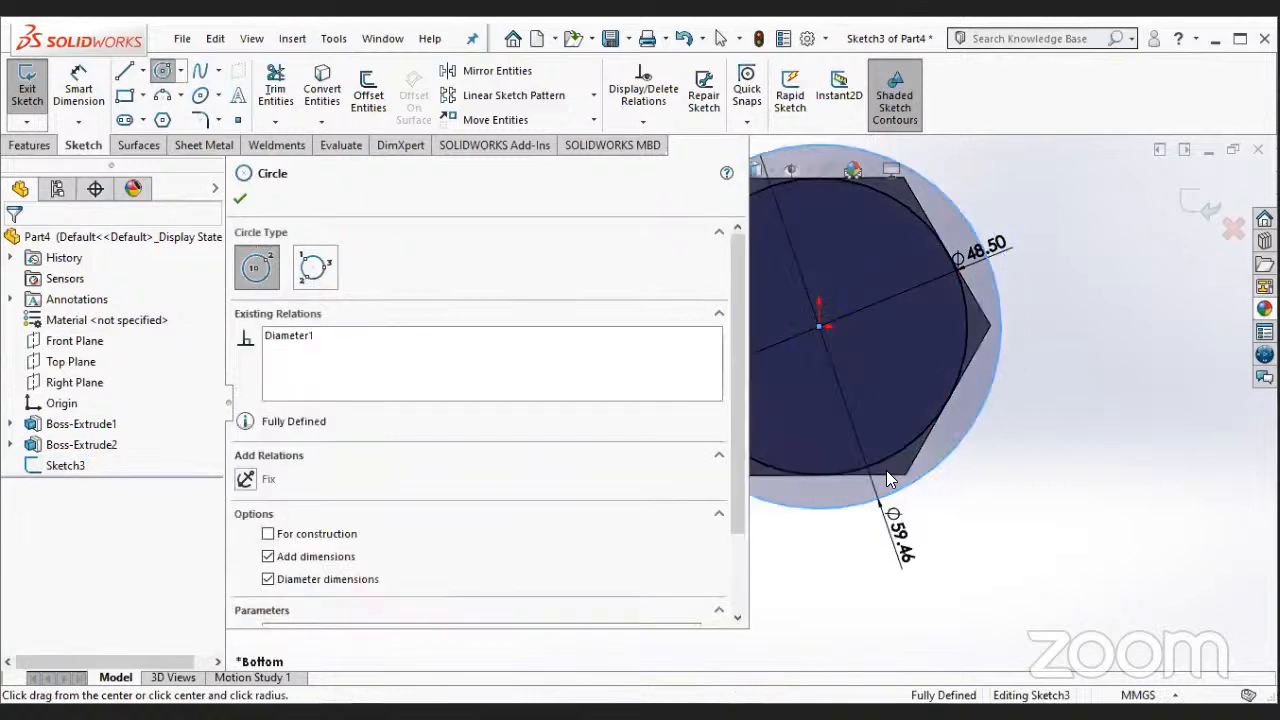
key("Escape")
- Try an Up To Next extruded cut of the ring between the two circles on the bolt head, and undo the cut
middle_click_drag(596, 511, 601, 497)
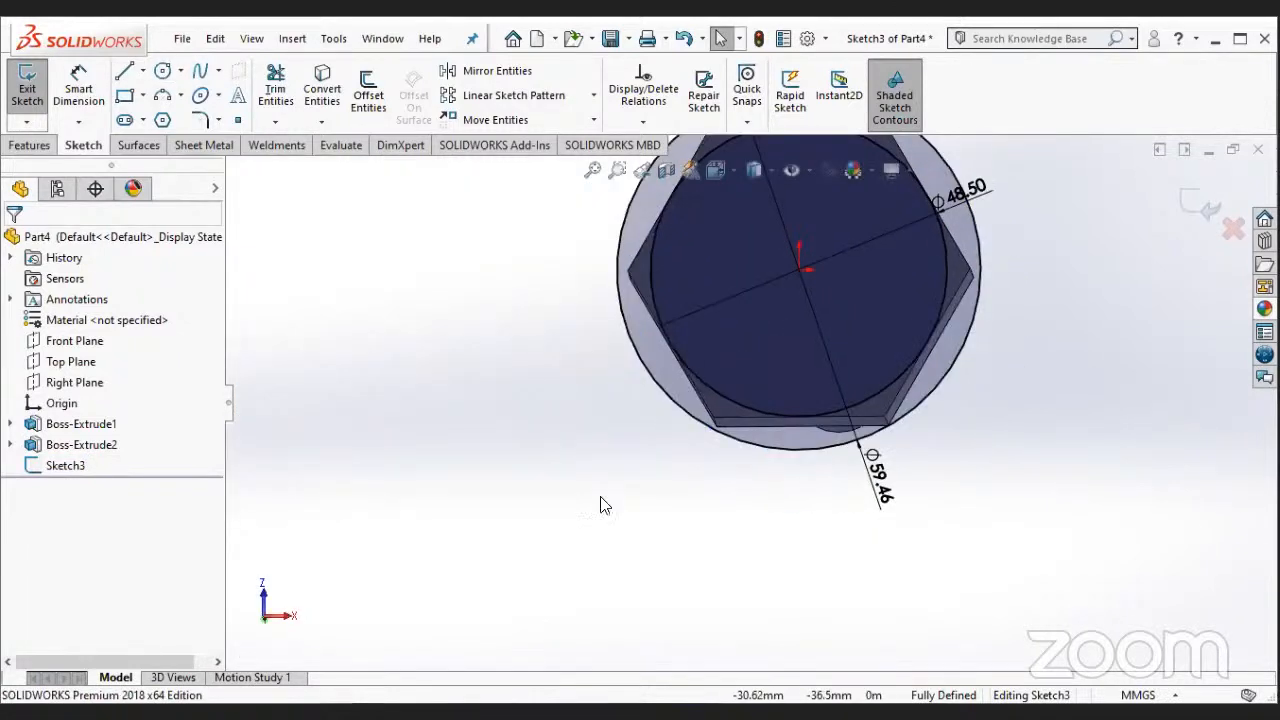
scroll(601, 497, "up", 2)
left_click(40, 149)
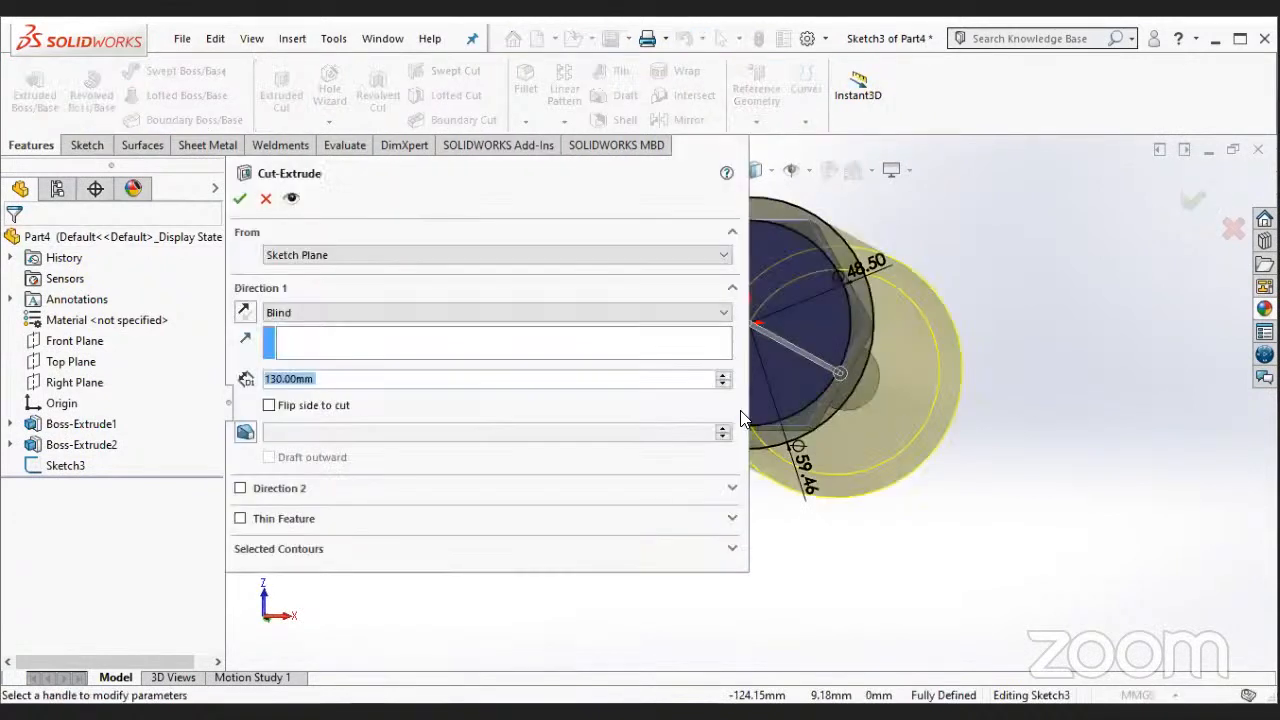
middle_click_drag(842, 442, 882, 382)
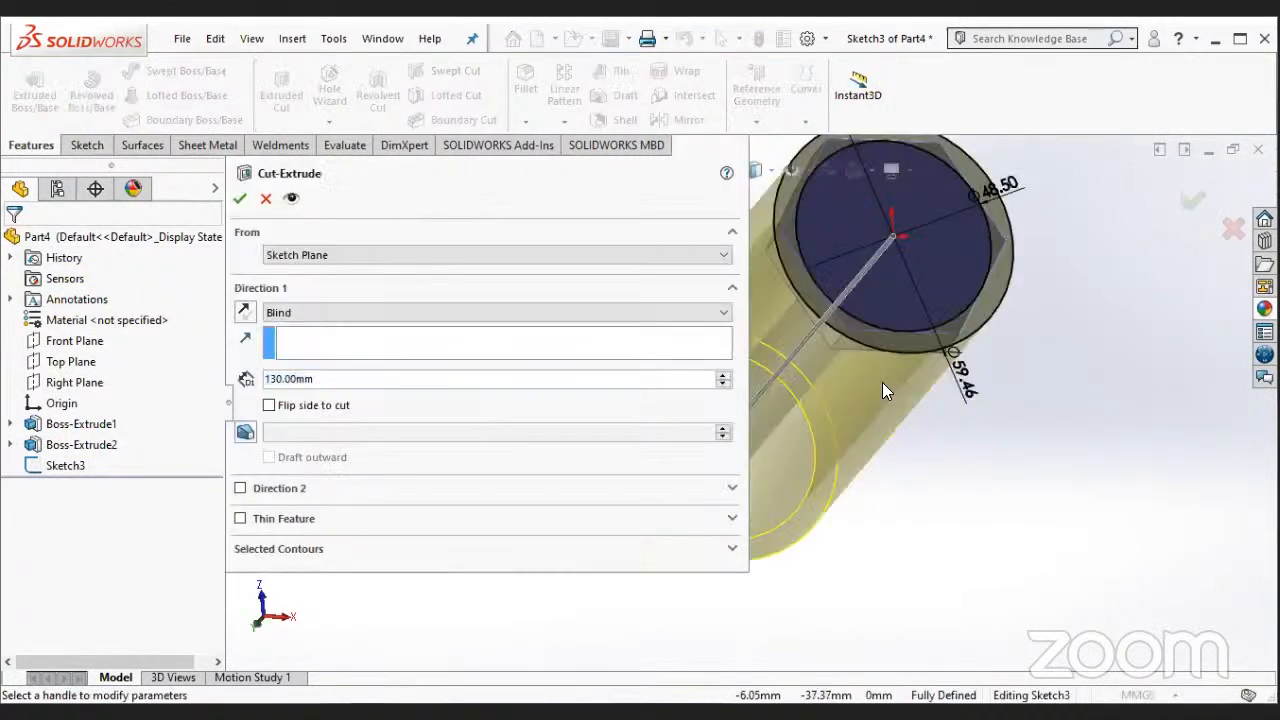
left_click(335, 312)
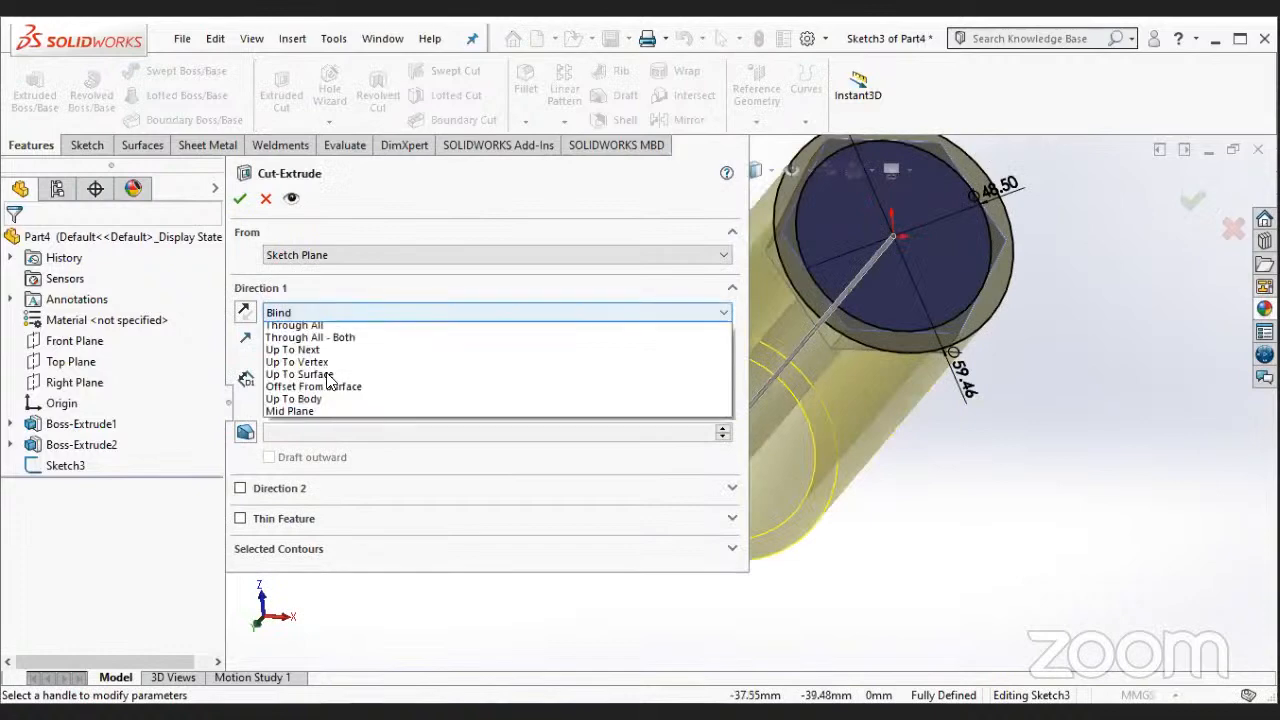
left_click(312, 364)
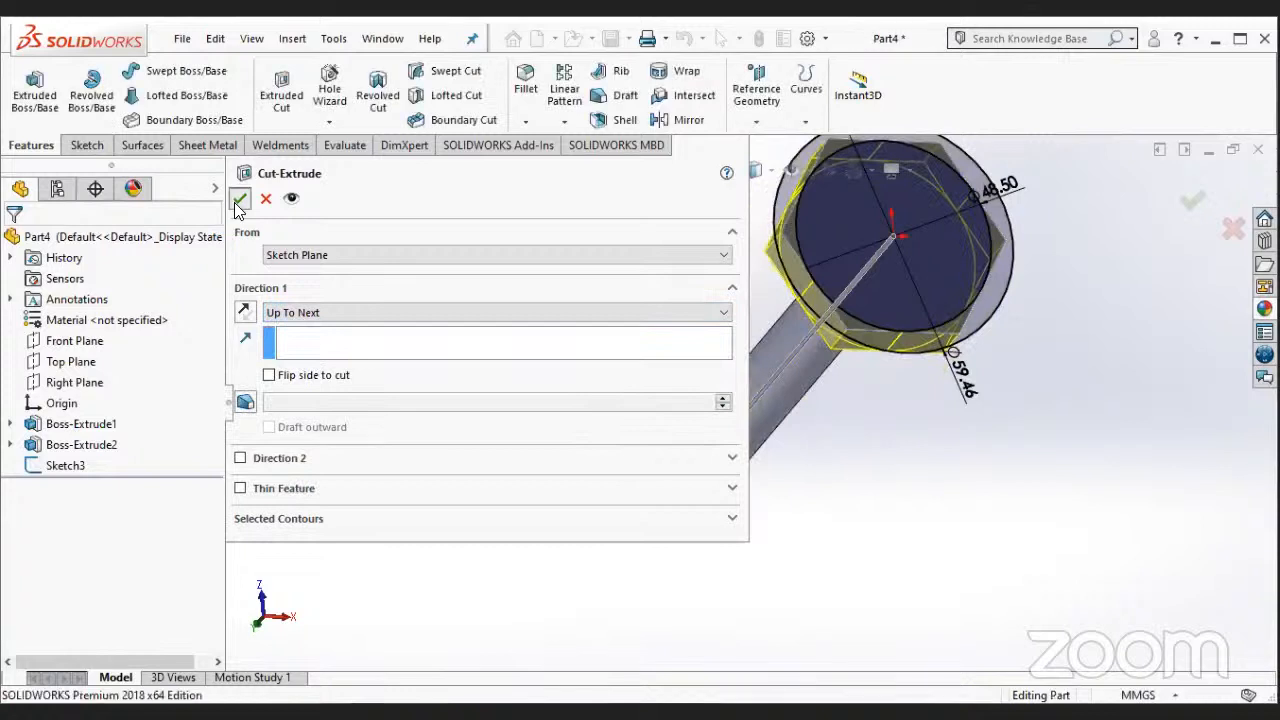
key("Return")
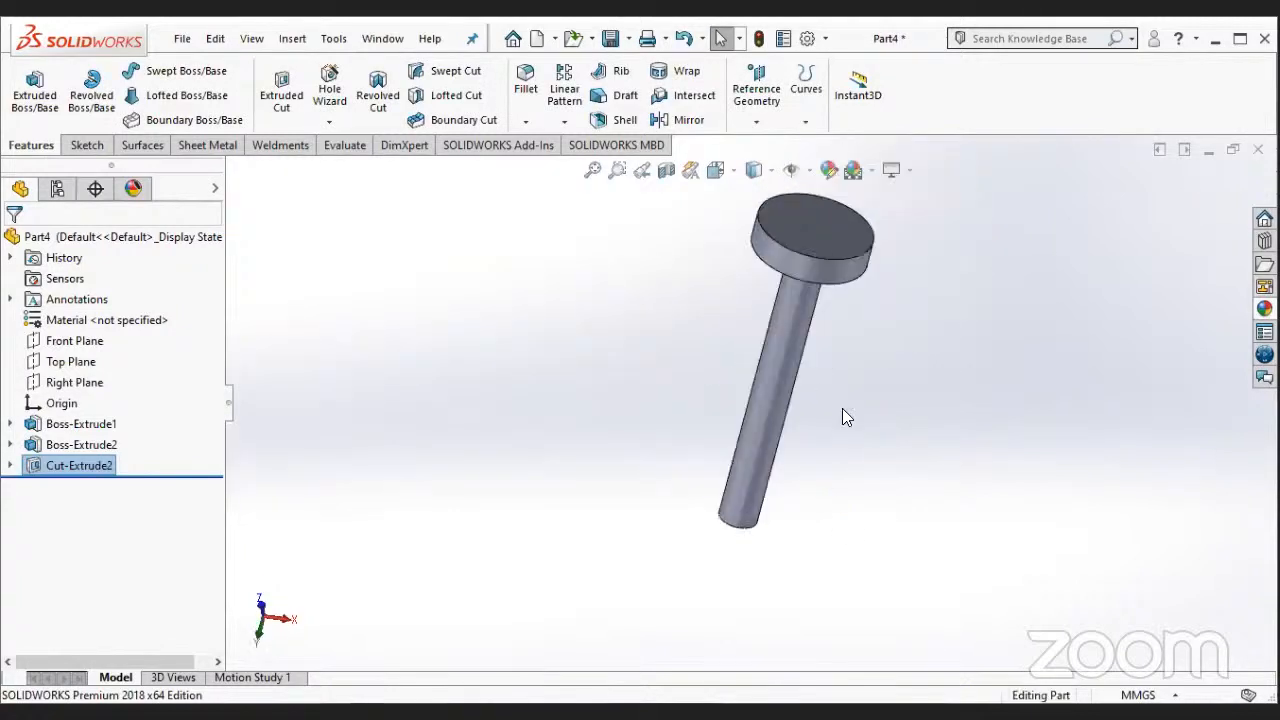
middle_click_drag(883, 443, 928, 448)
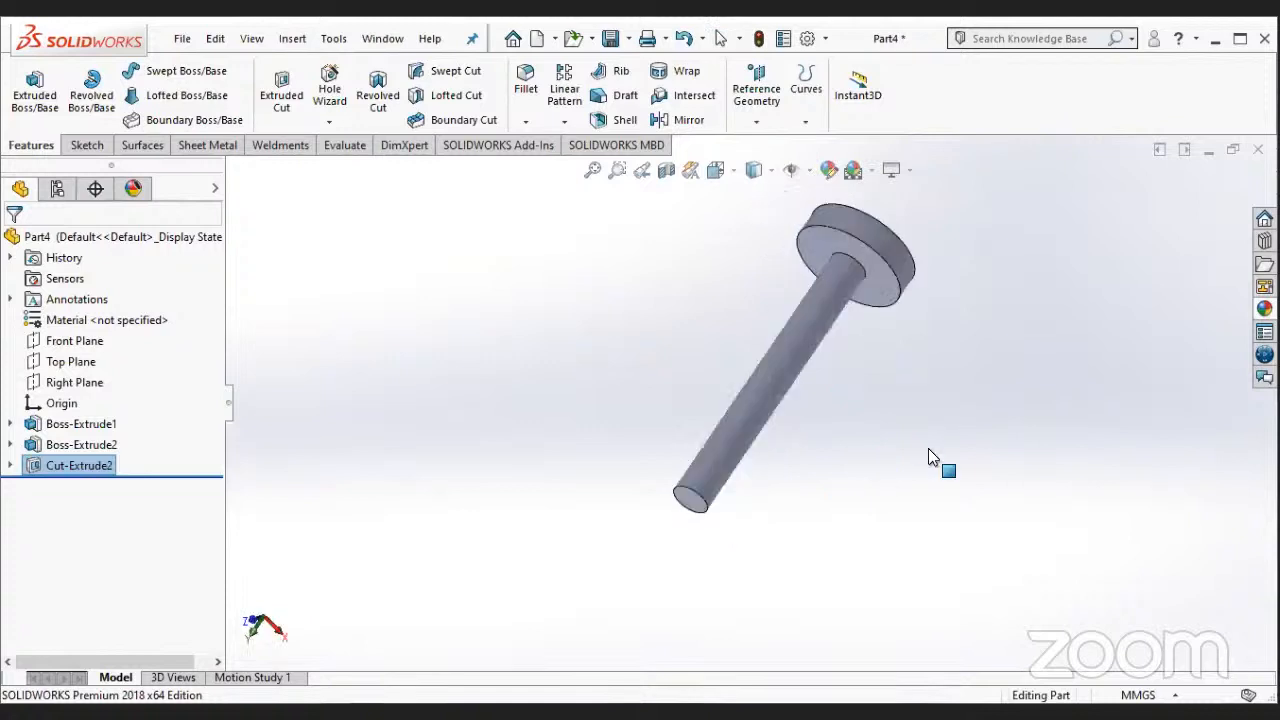
key("ctrl+z")
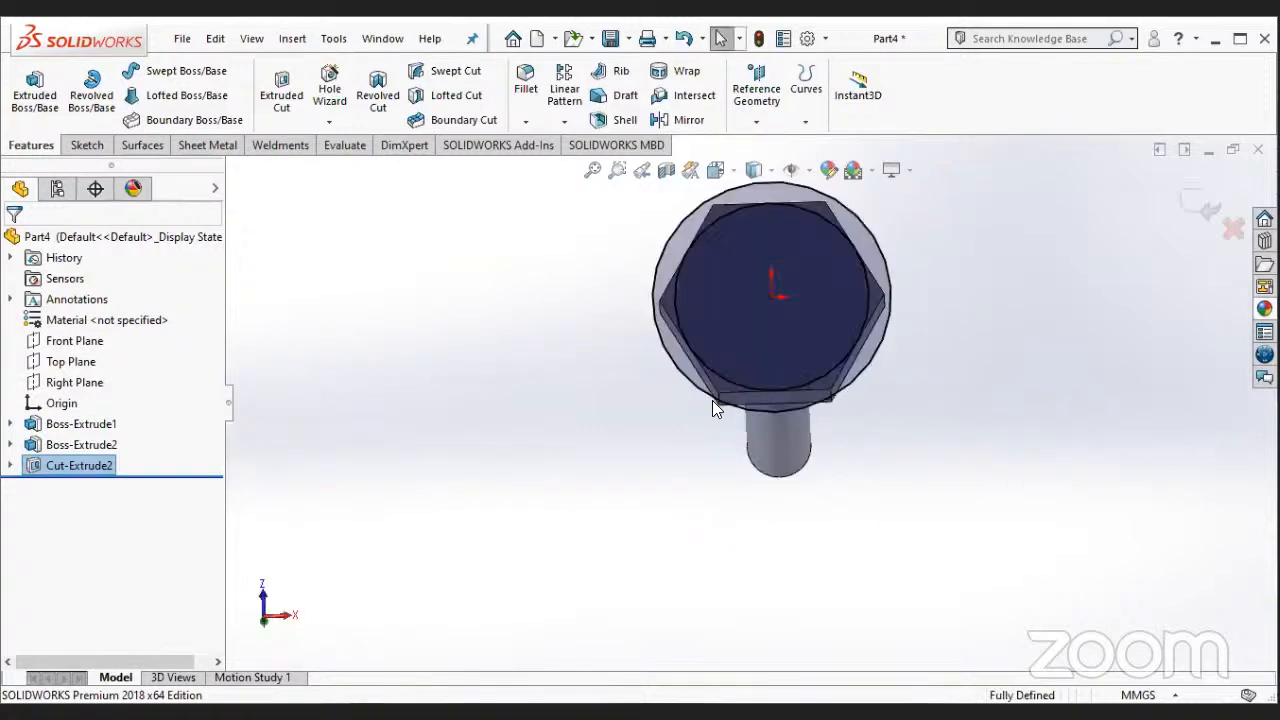
- View the head sketch straight on and delete the outer circle's diameter dimension
scroll(722, 436, "down", 2)
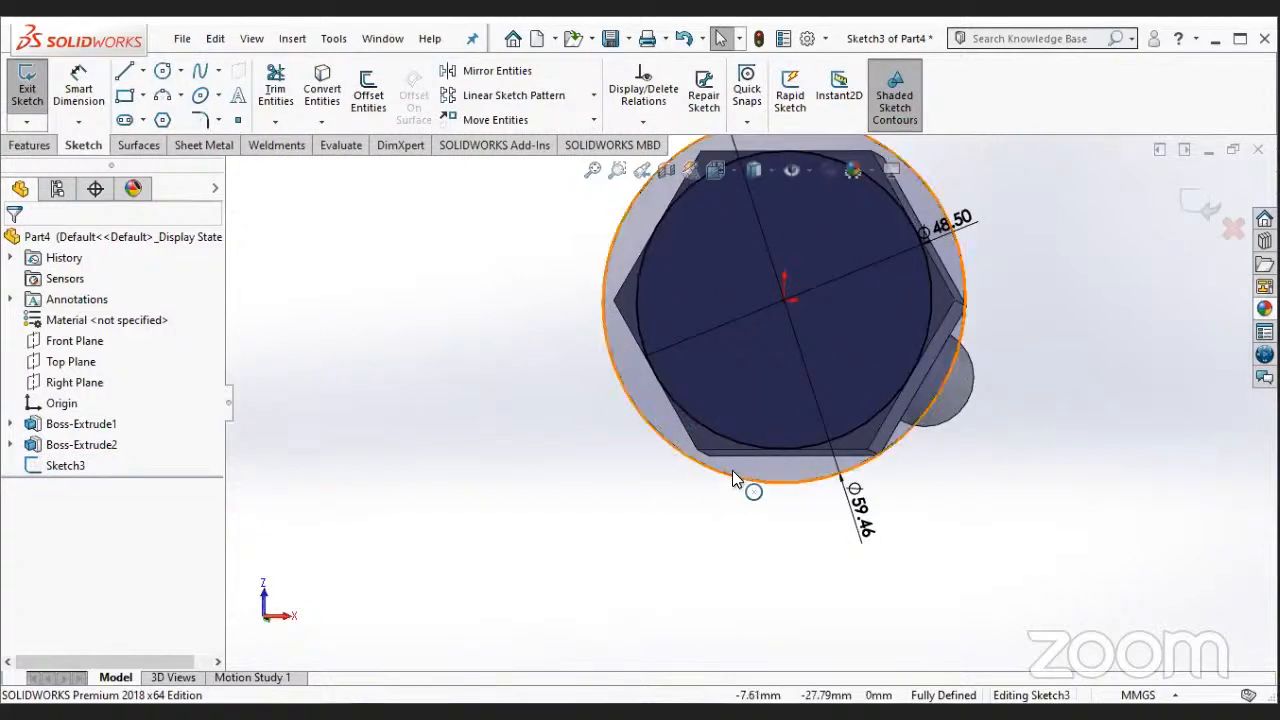
scroll(732, 470, "up", 2)
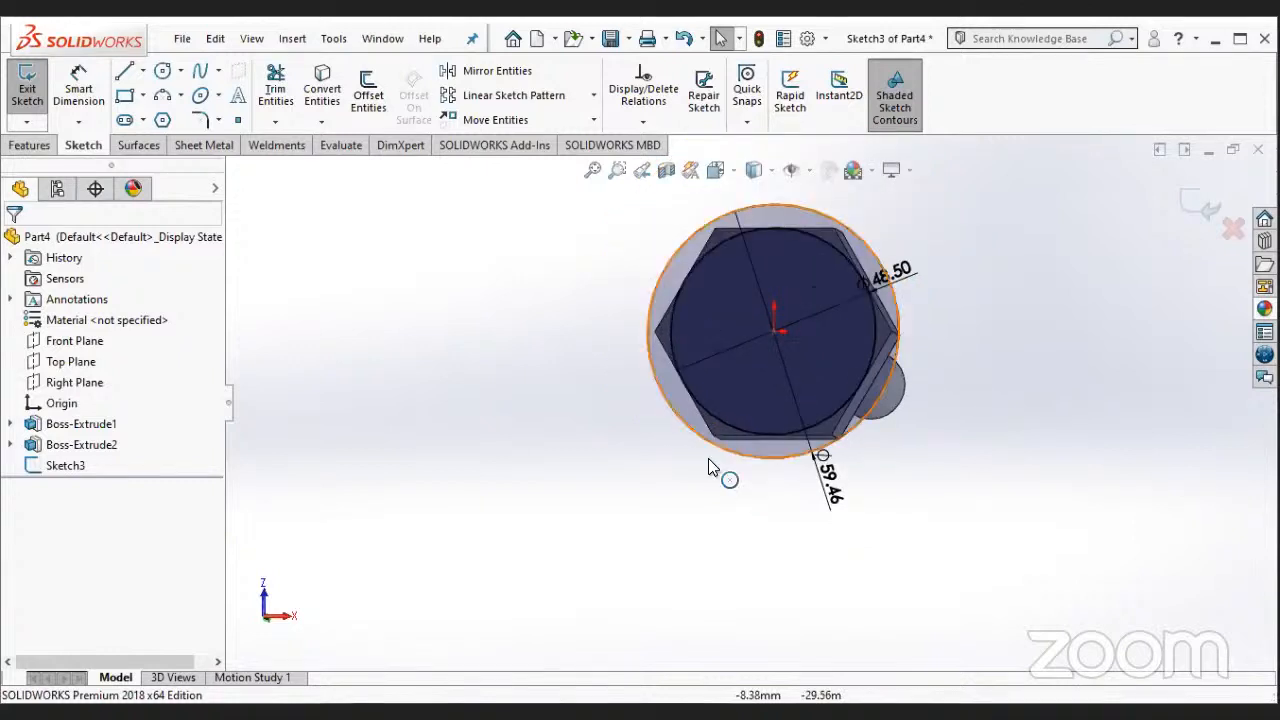
scroll(737, 465, "down", 2)
middle_click_drag(735, 455, 736, 476)
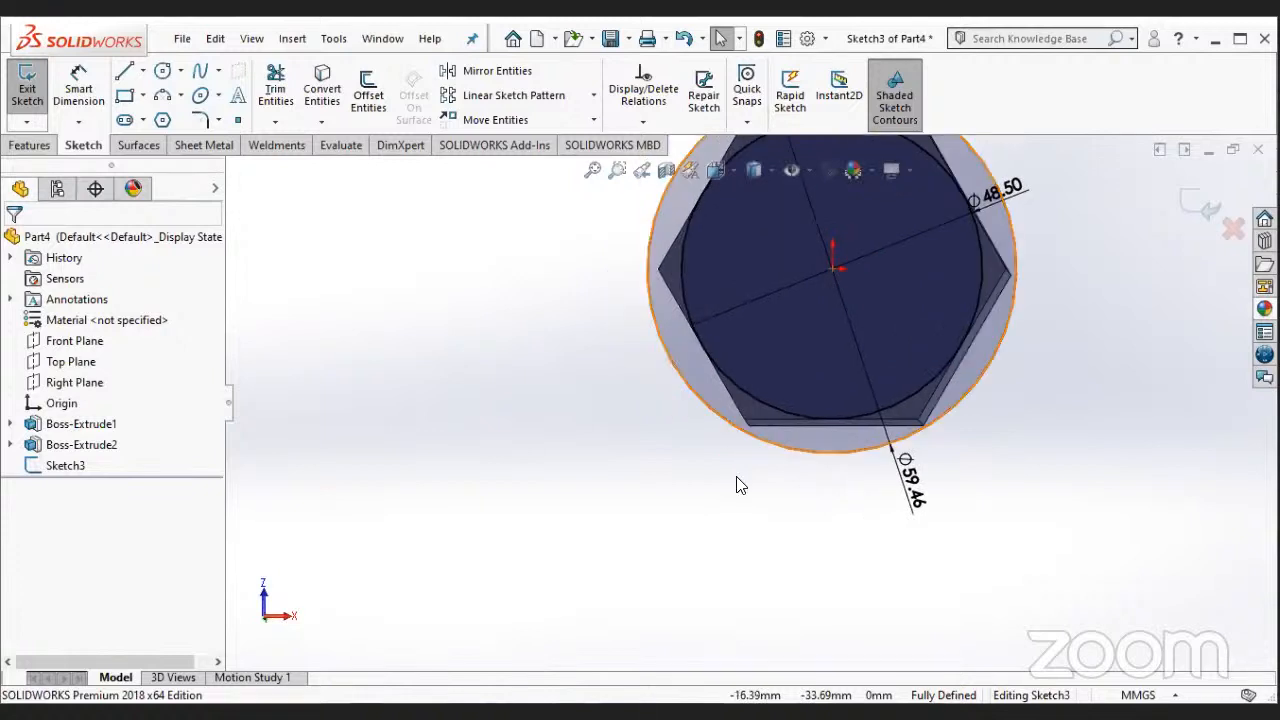
right_click(62, 474)
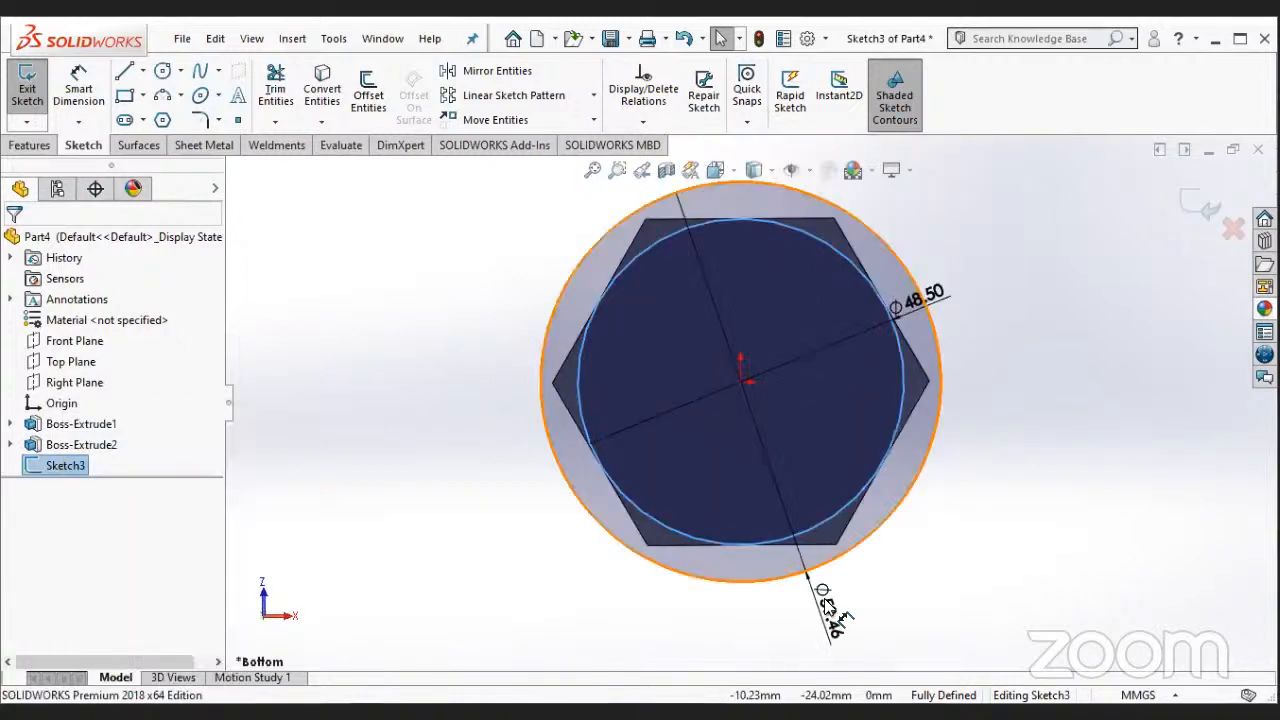
left_click(824, 600)
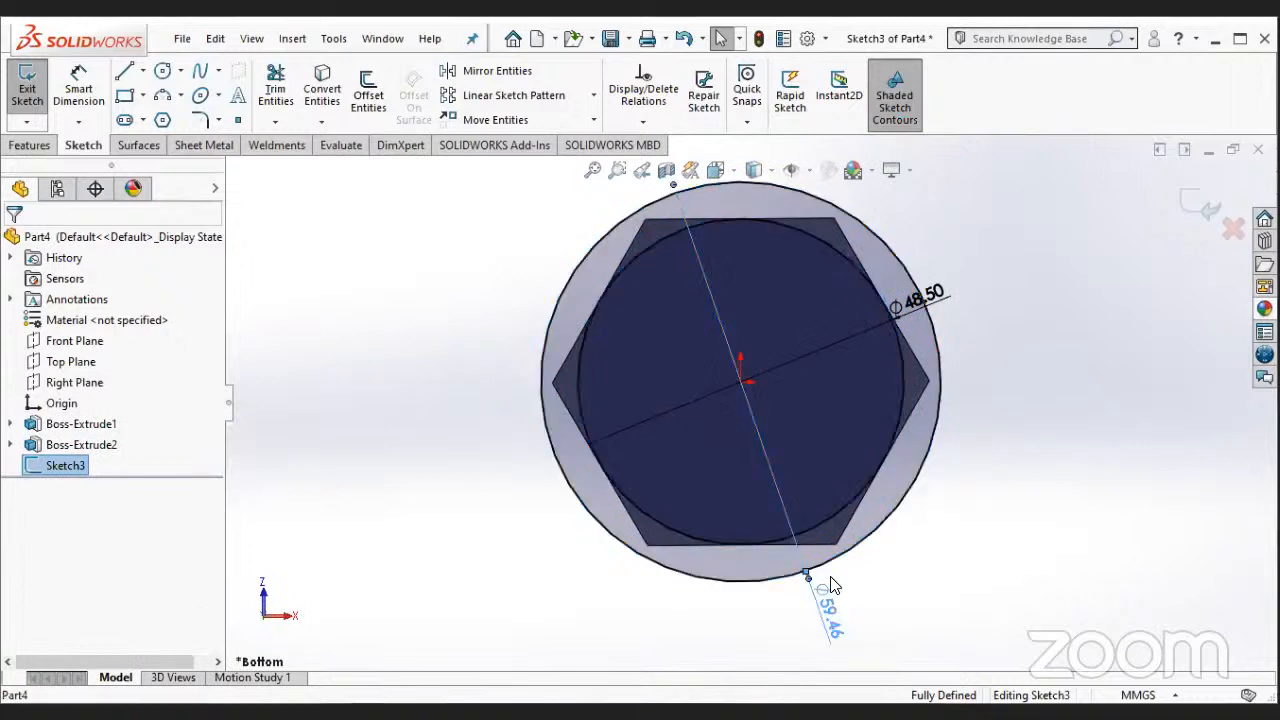
key("Delete")
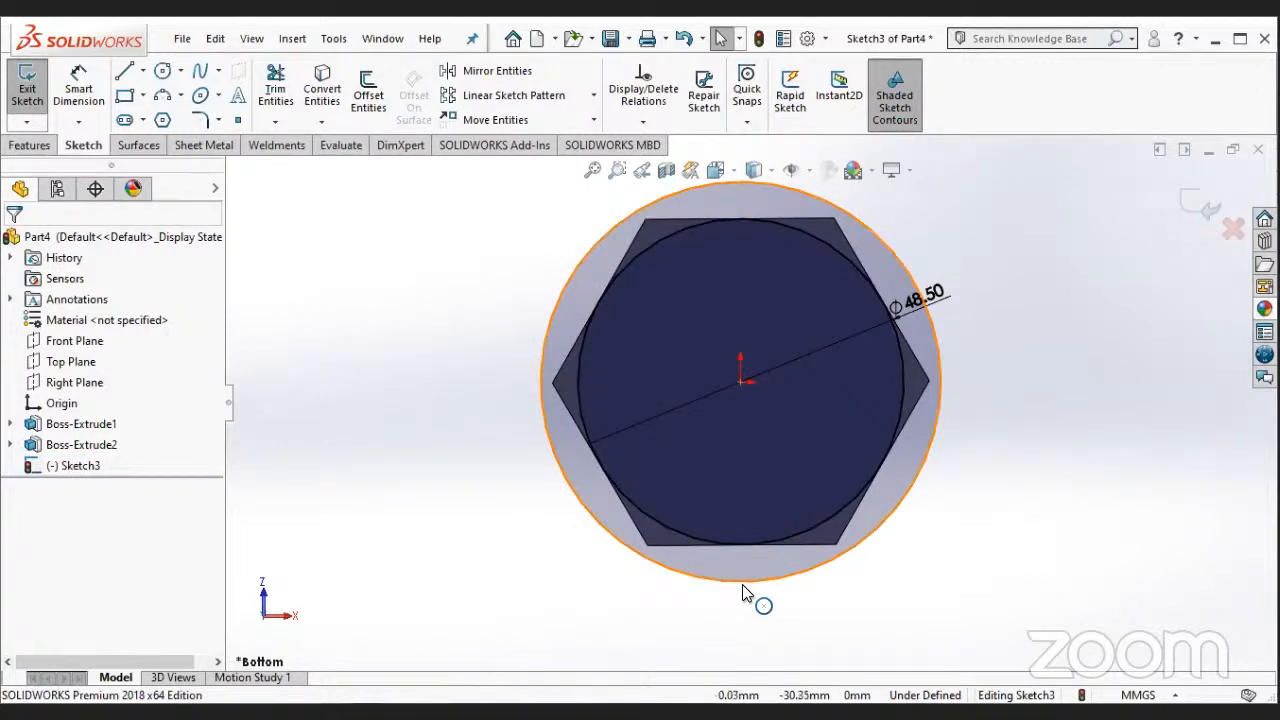
- Delete the 48.5 mm circle inside the hexagon from the bolt head sketch
left_click(898, 446)
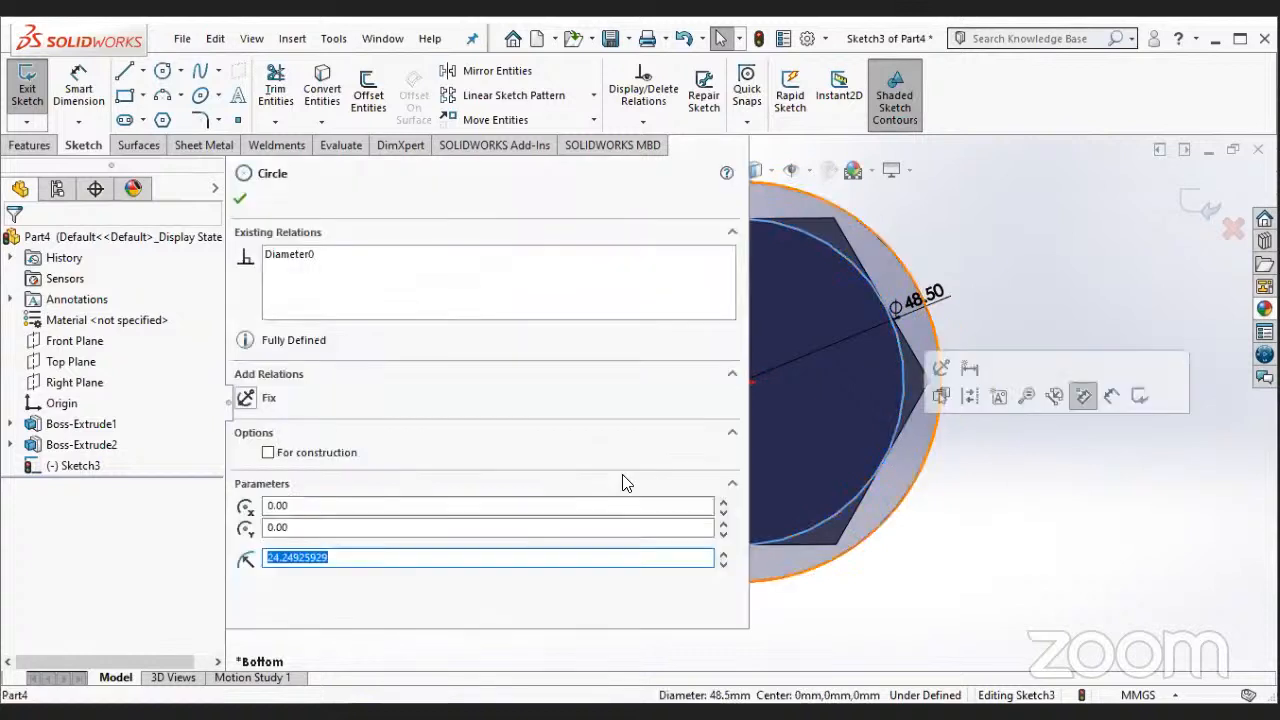
key("Escape")
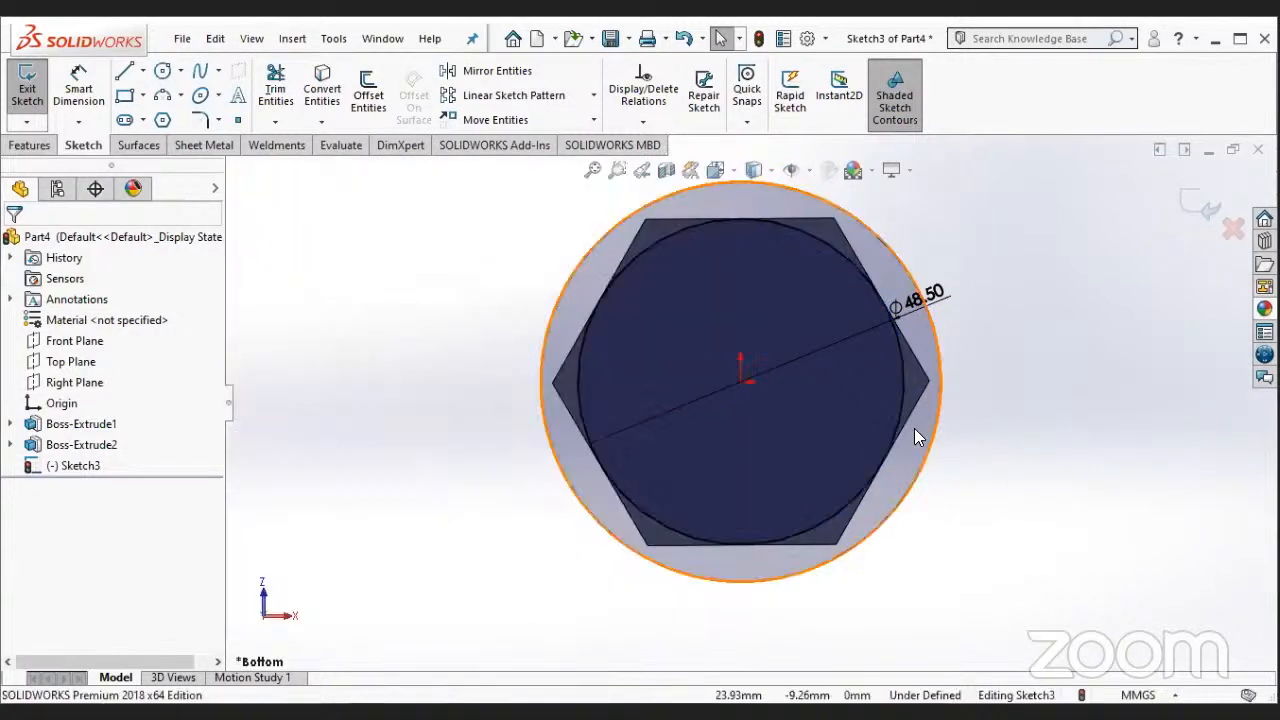
right_click(914, 432)
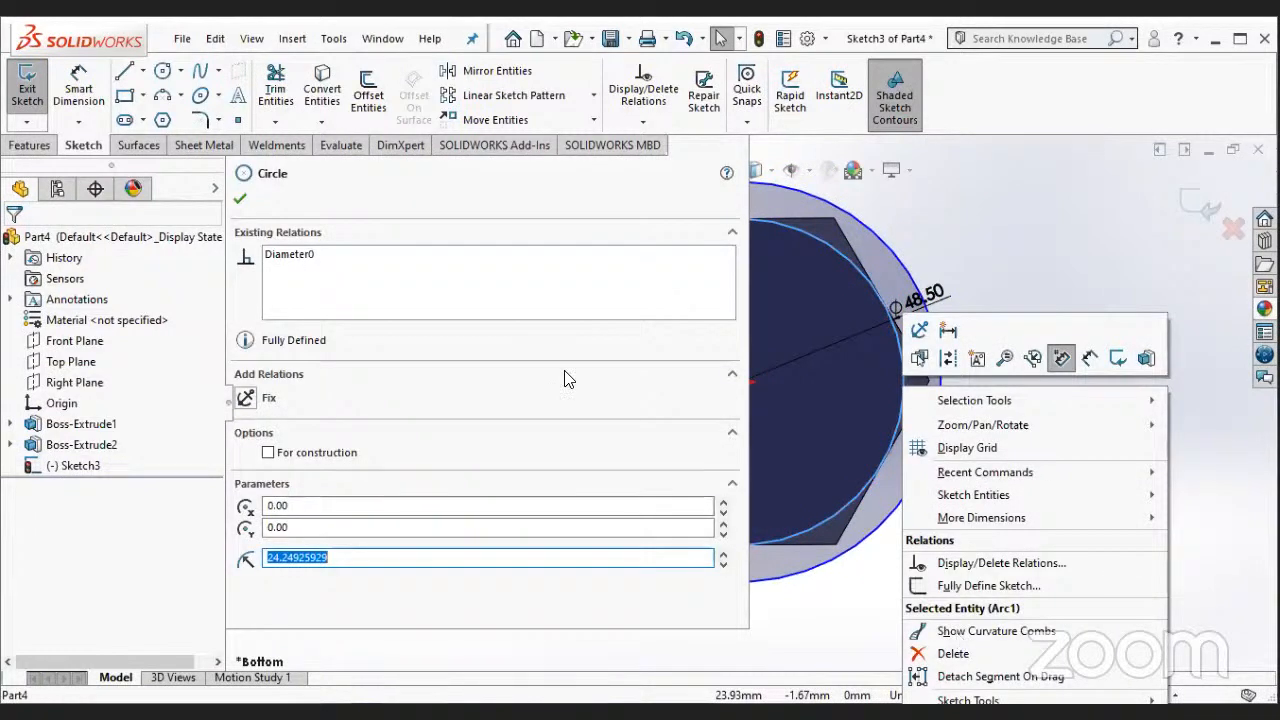
key("Delete")
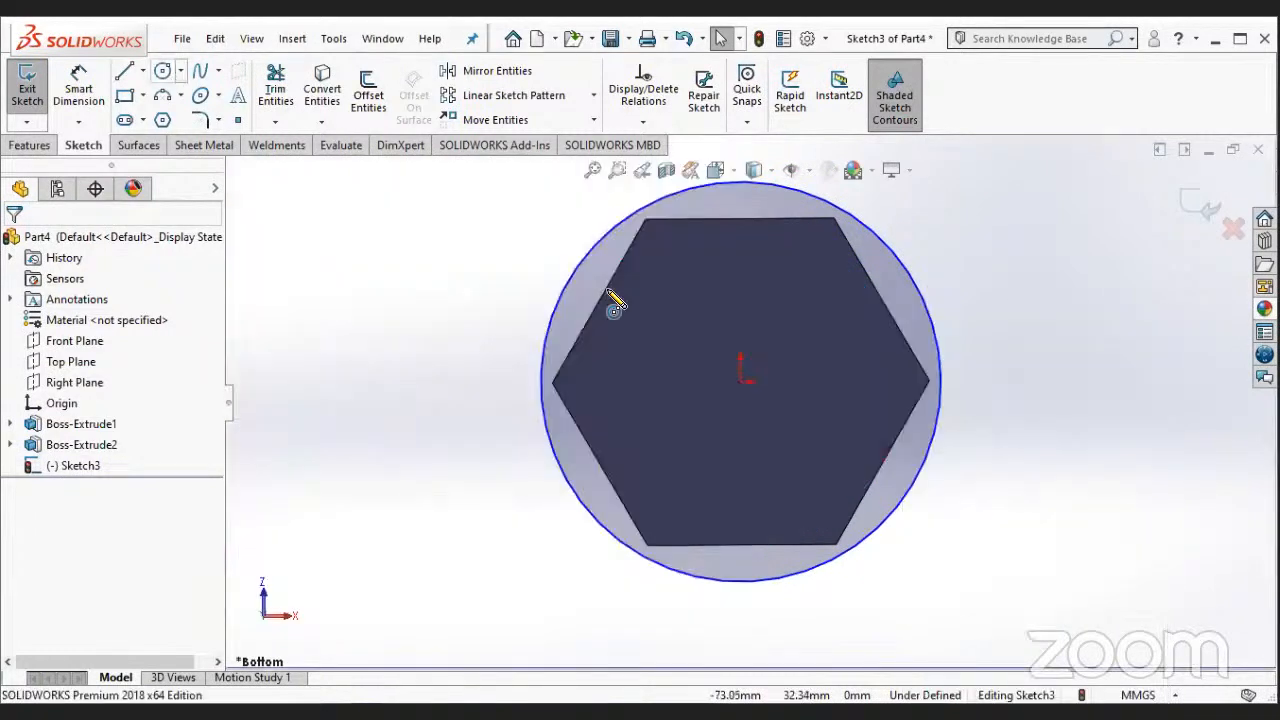
- Draw a circle about 52.6 mm in diameter on the bolt head, centred on the origin and crossing the hexagon's corners
middle_click_drag(740, 381, 798, 342, "ctrl")
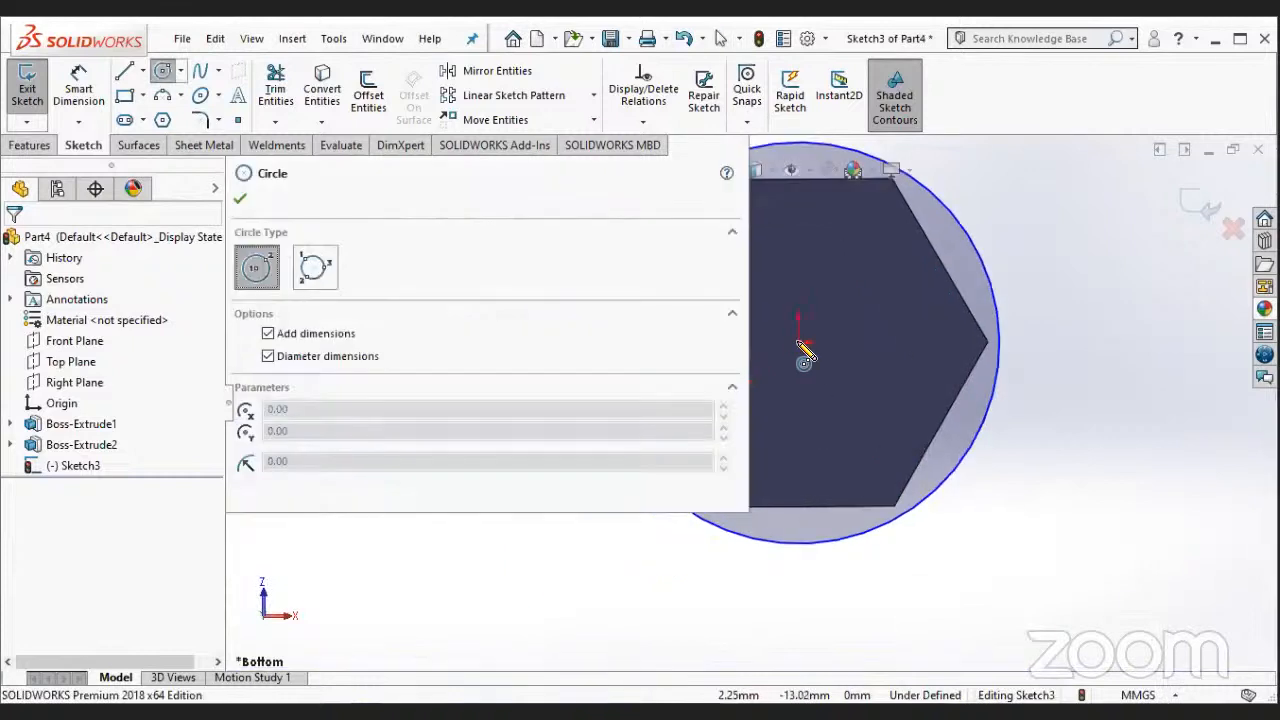
left_click(802, 346)
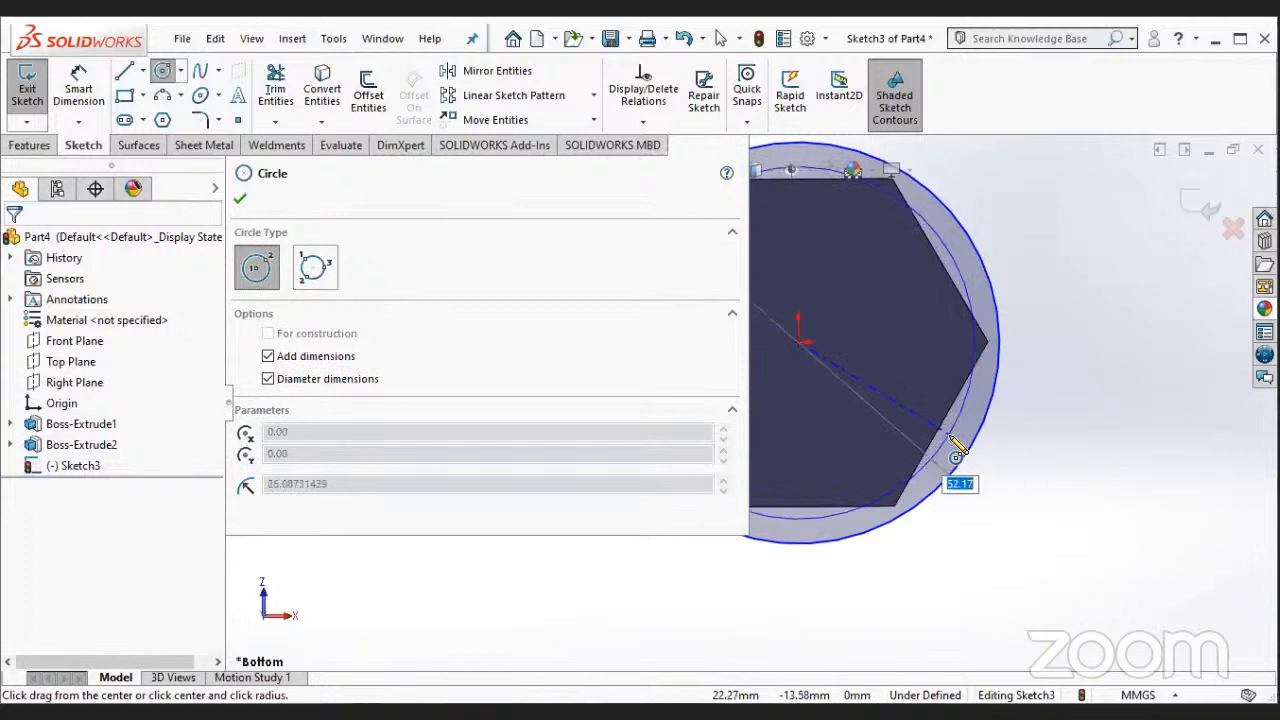
left_click(950, 440)
key("Escape")
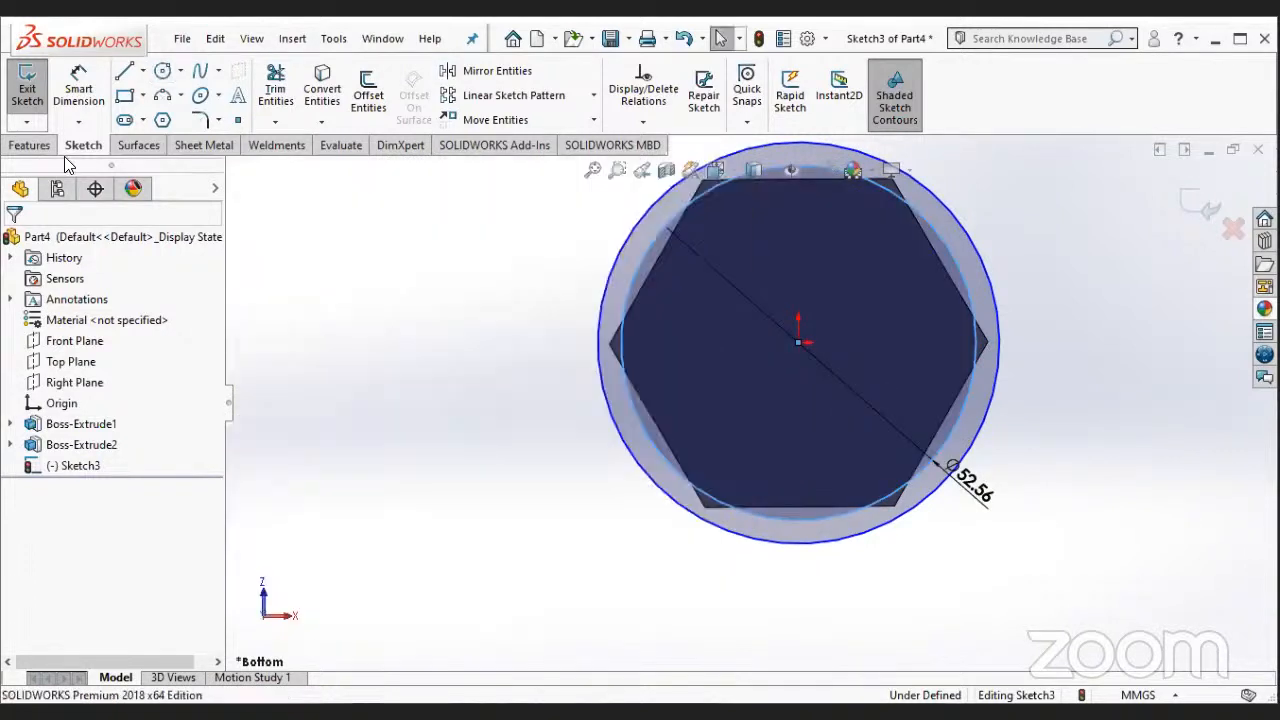
- Cut the ring between the two circles on the bolt head with a blind 130 mm extruded cut and inspect the bolt
left_click(48, 147)
left_click(281, 94)
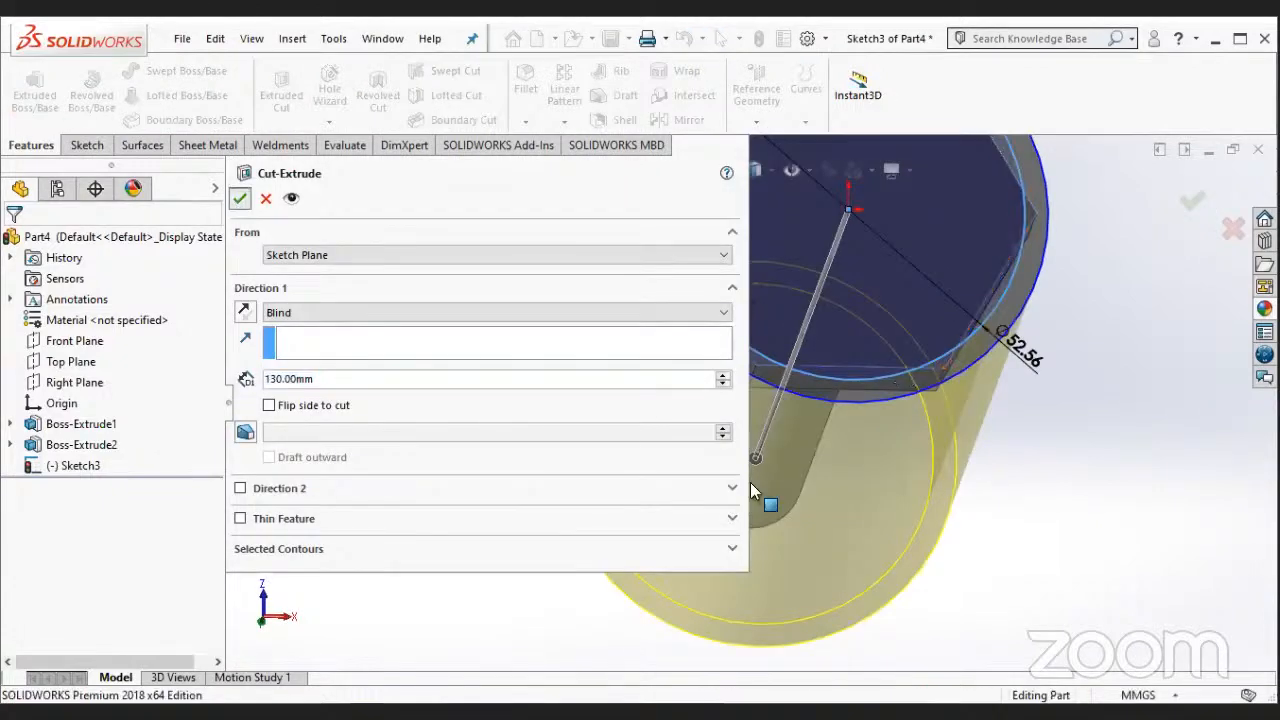
key("Return")
key("f")
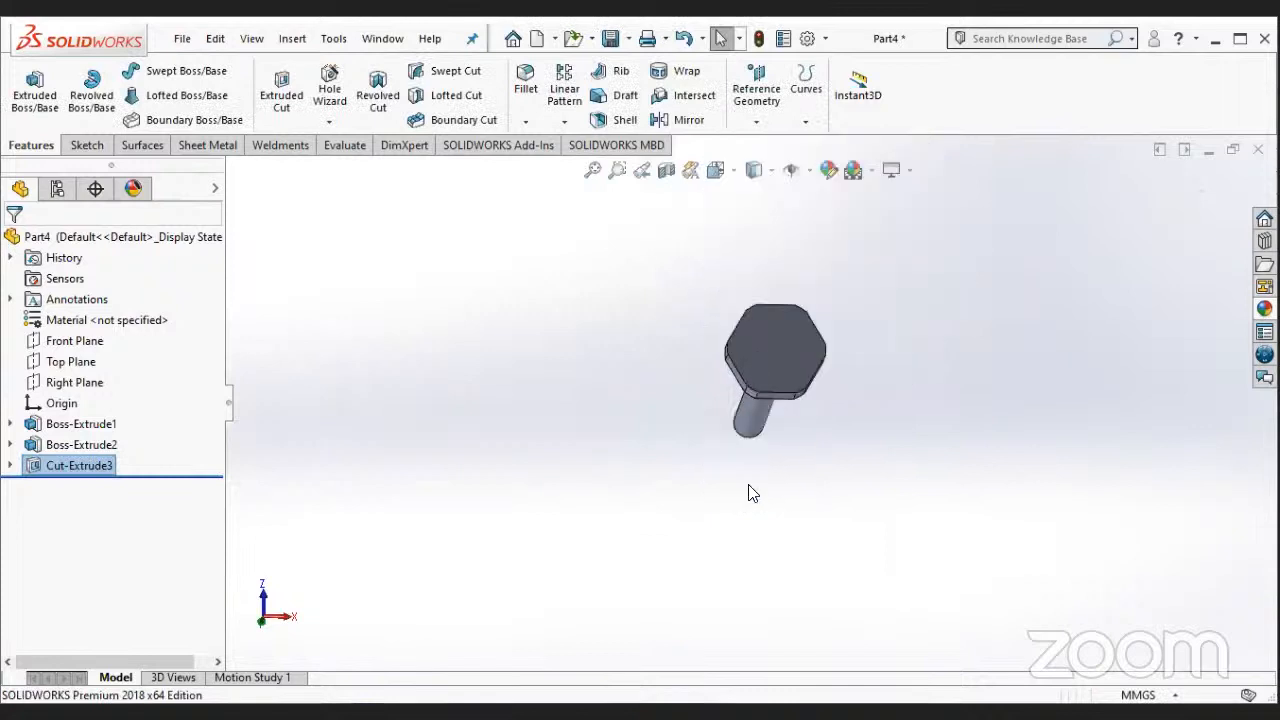
middle_click_drag(846, 494, 829, 400)
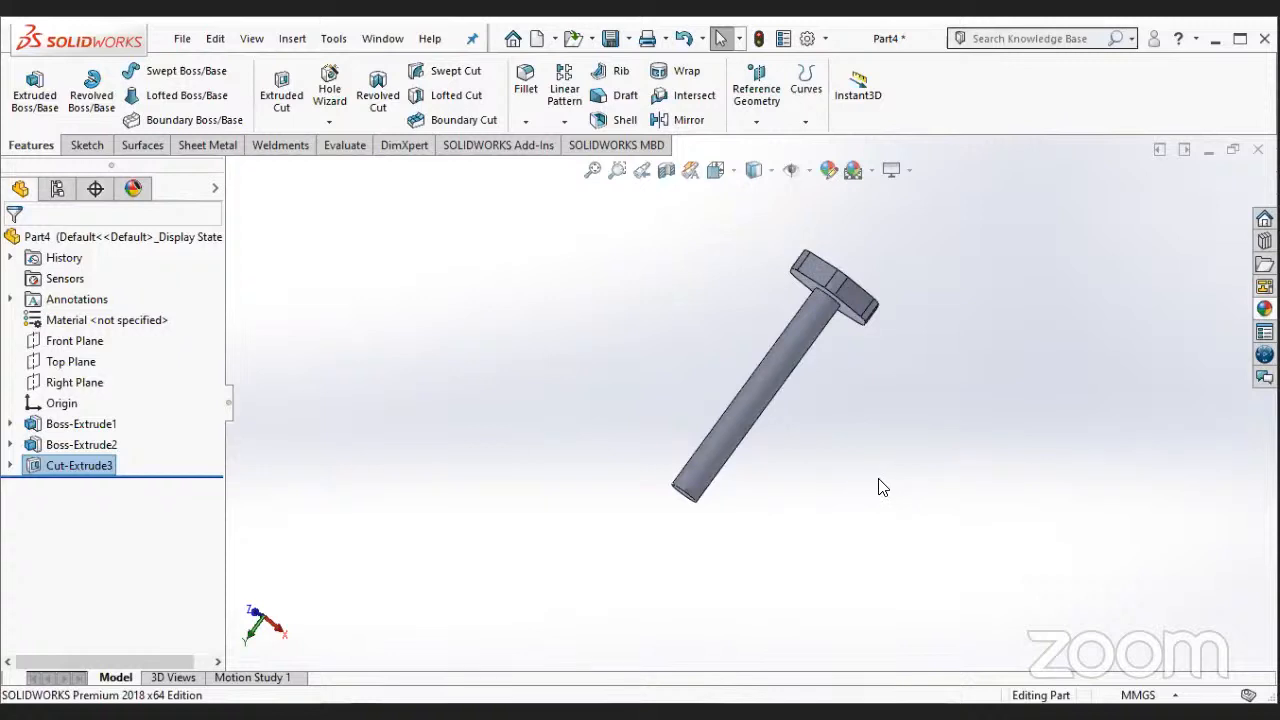
- Undo the extruded cut, the new inner circle and the earlier deletions in the bolt head sketch
key("ctrl+z")
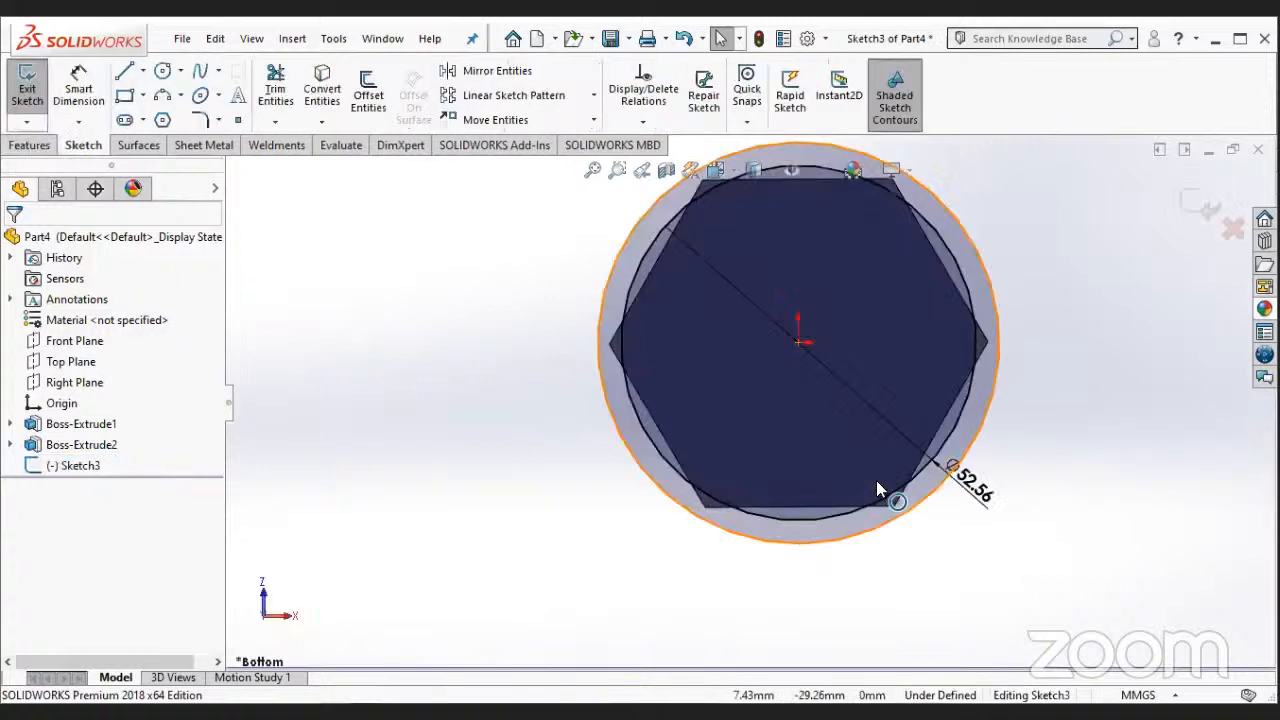
key("ctrl+z")
key("ctrl+z")
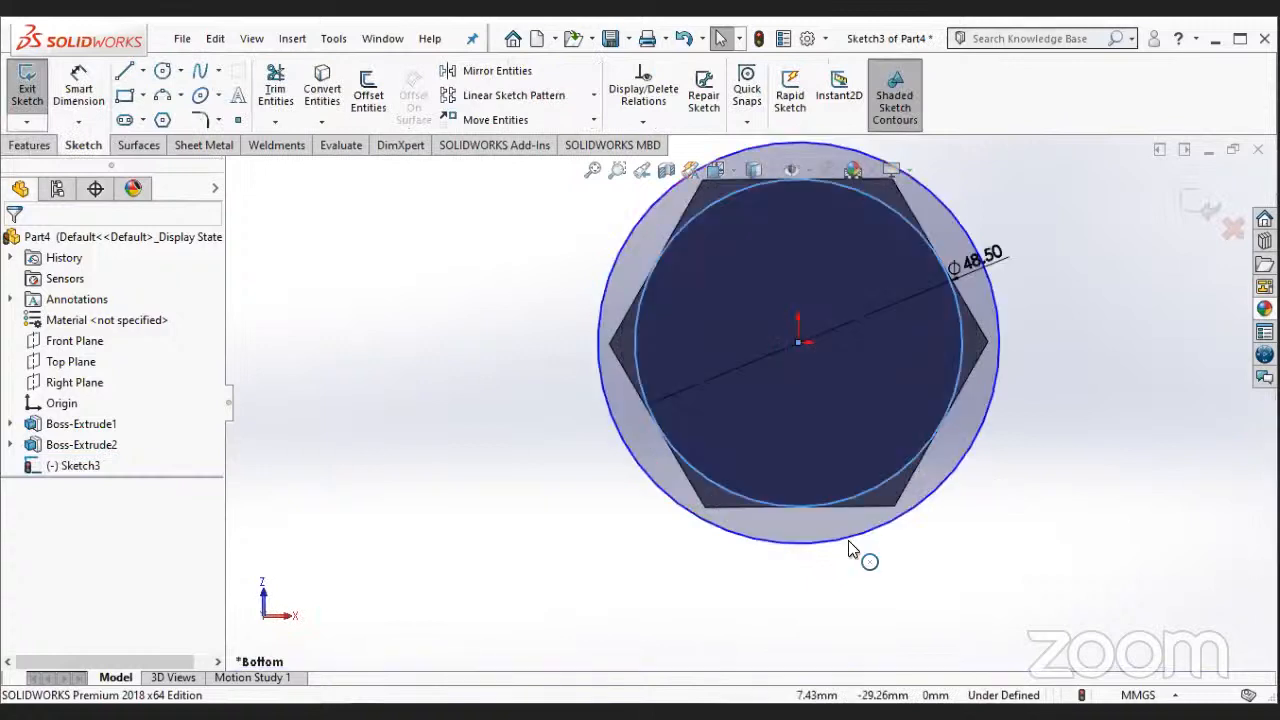
key("ctrl+z")
- Delete both the outer and the inner circle, with their diameter dimensions, from the bolt head sketch
right_click(829, 540)
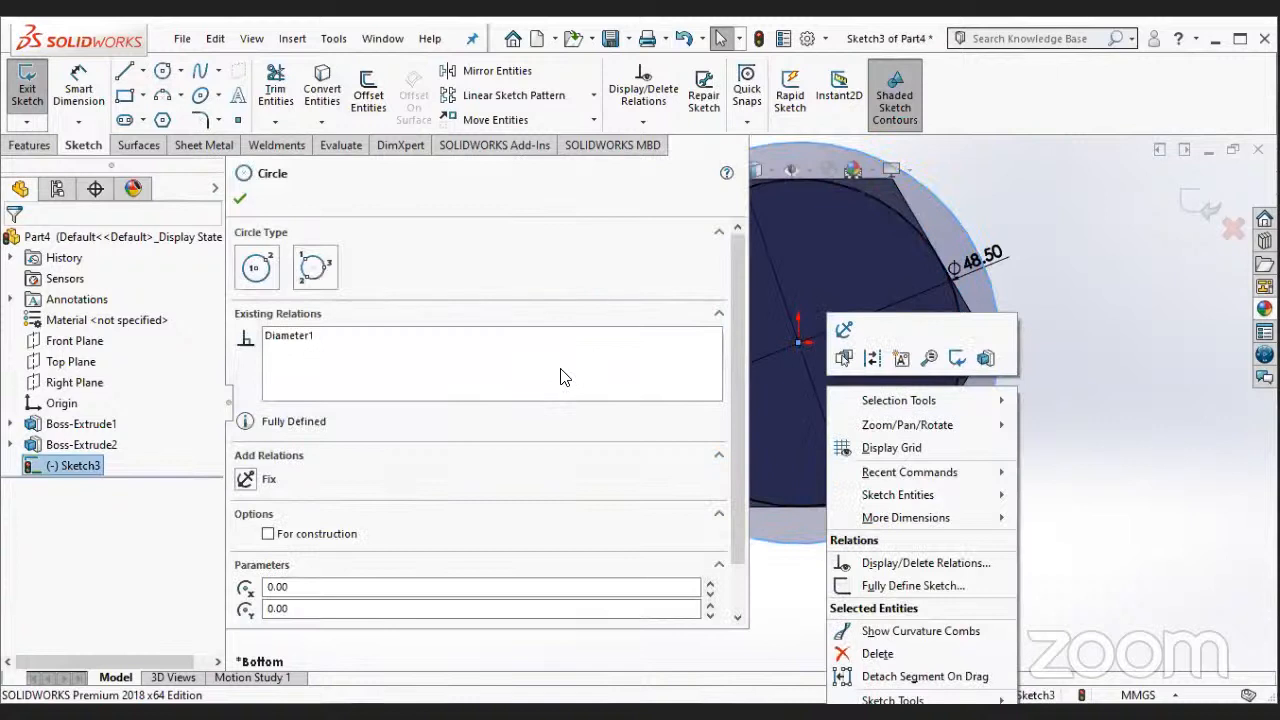
key("Delete")
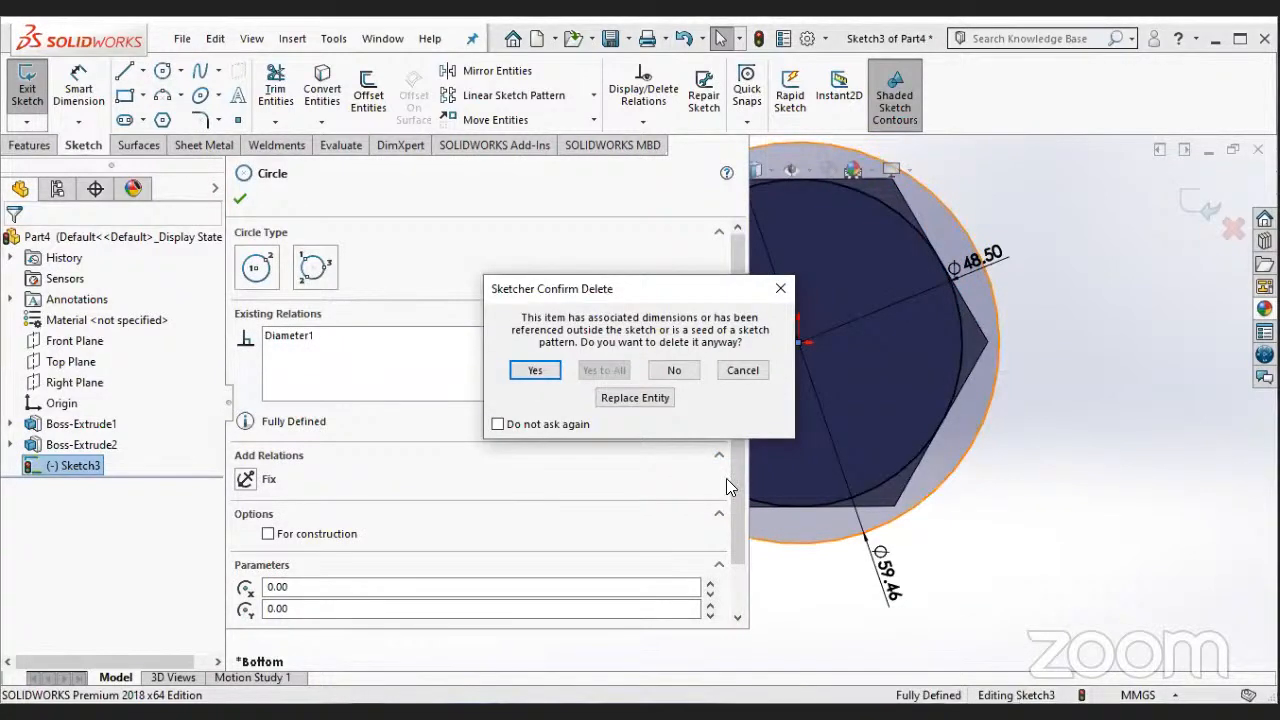
key("Return")
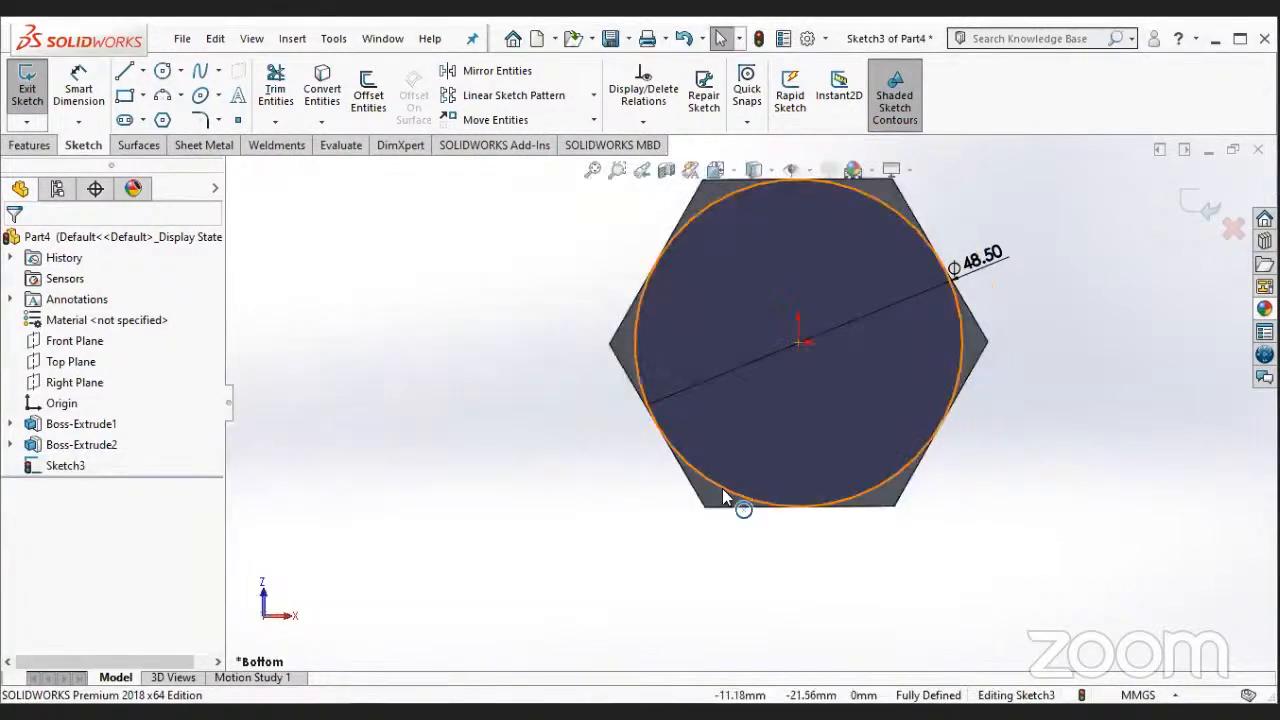
right_click(785, 653)
left_click(771, 650)
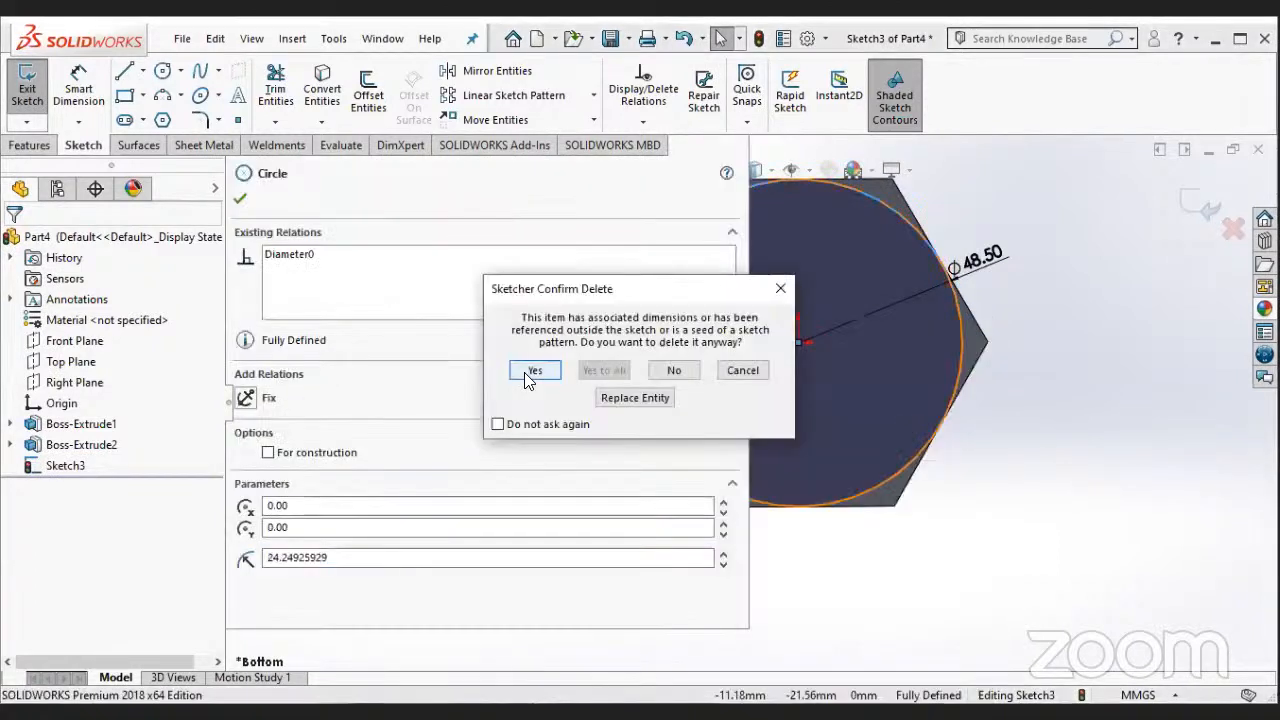
left_click(530, 371)
mouse_move(735, 497)
middle_mouse_down()
mouse_move(783, 515)
mouse_move(911, 464)
mouse_move(751, 514)
middle_mouse_up()
left_click(645, 490)
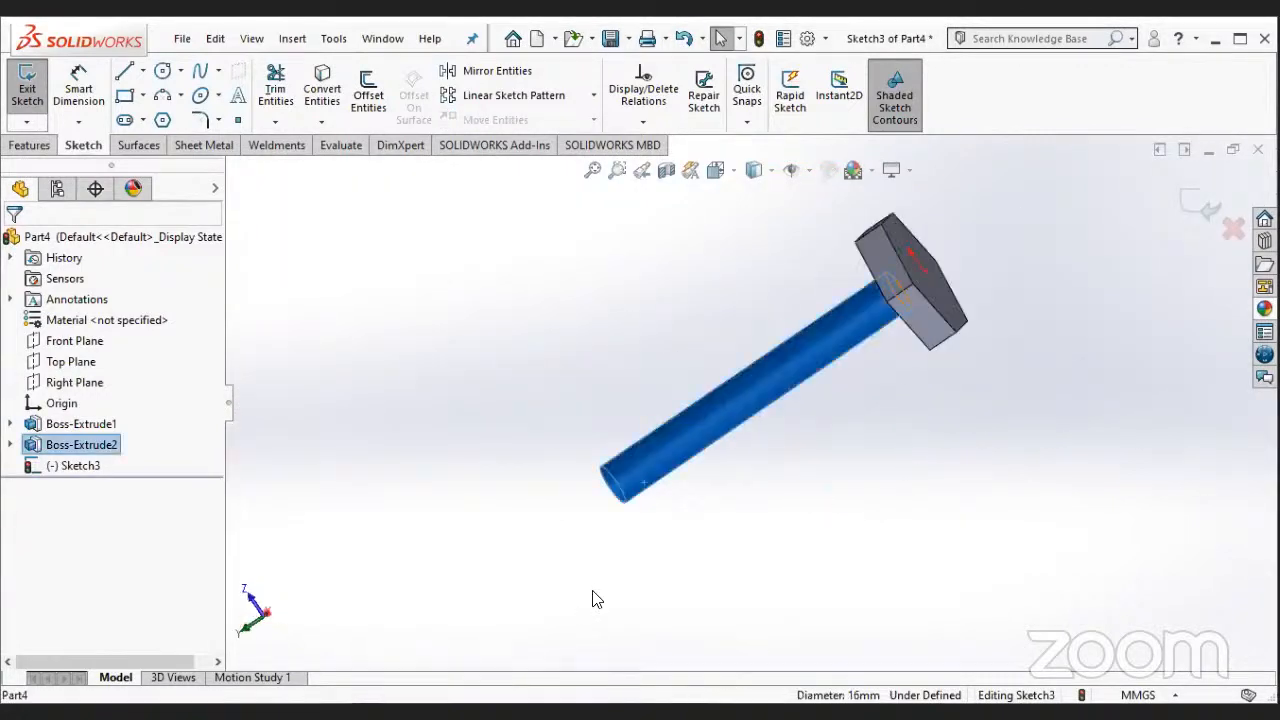
left_click(688, 543)
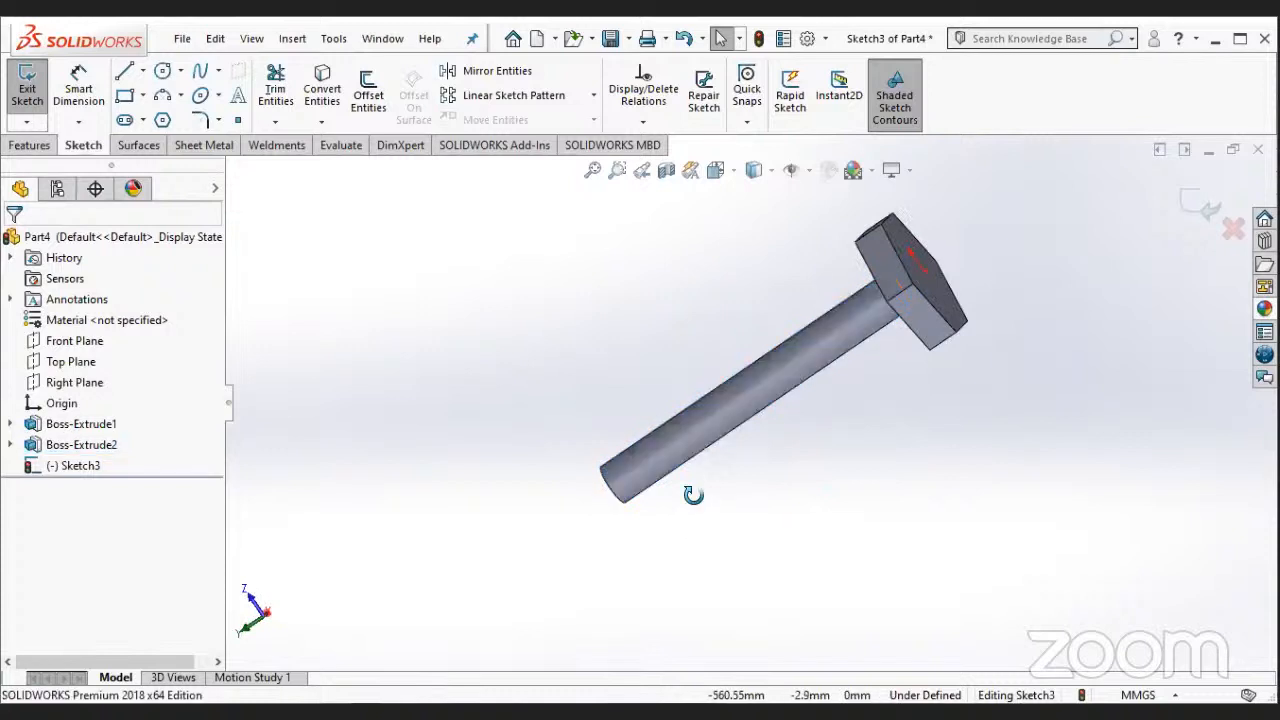
middle_click_drag(820, 534, 873, 348)
scroll(745, 408, "up", 2)
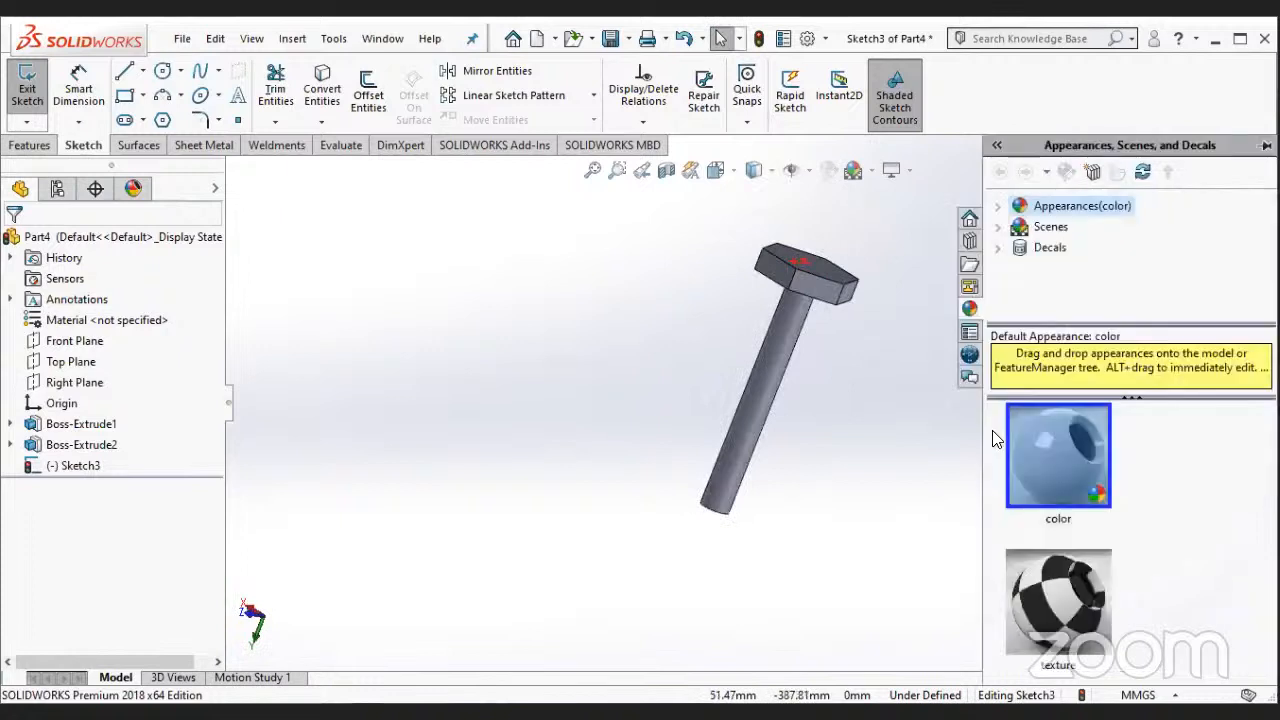
left_click(998, 228)
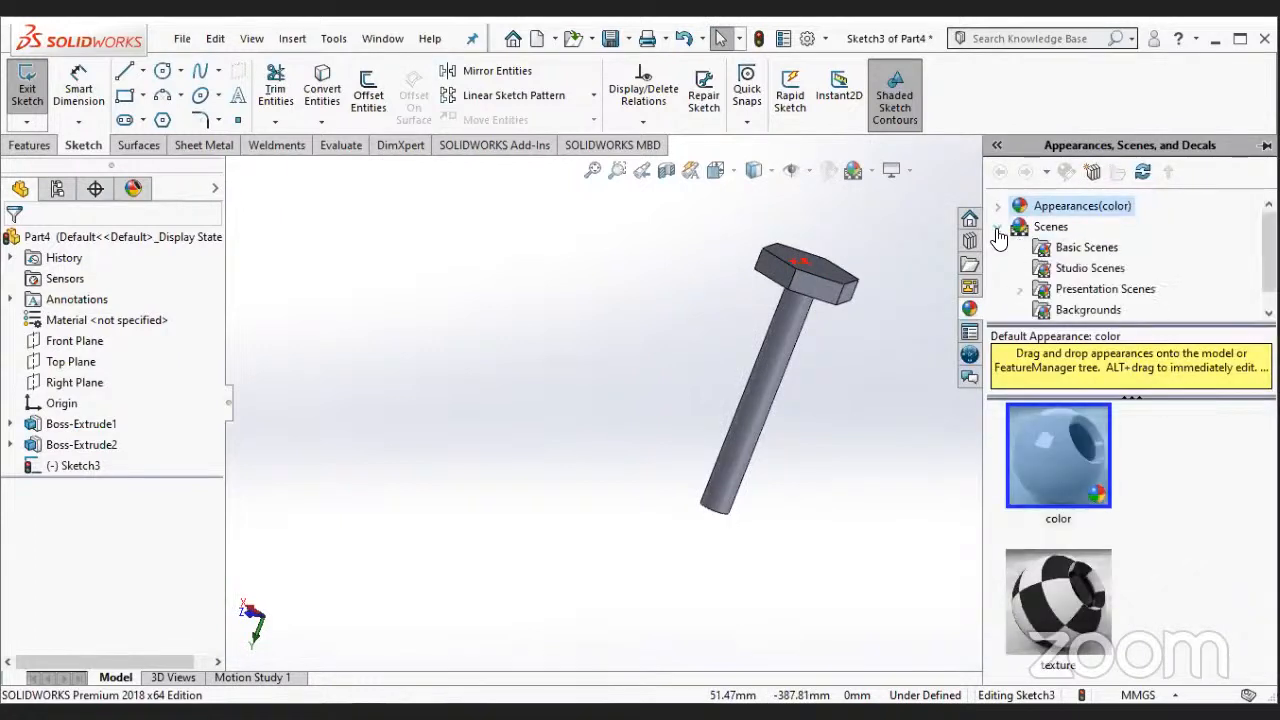
scroll(1070, 284, "down", 1)
scroll(1070, 284, "up", 1)
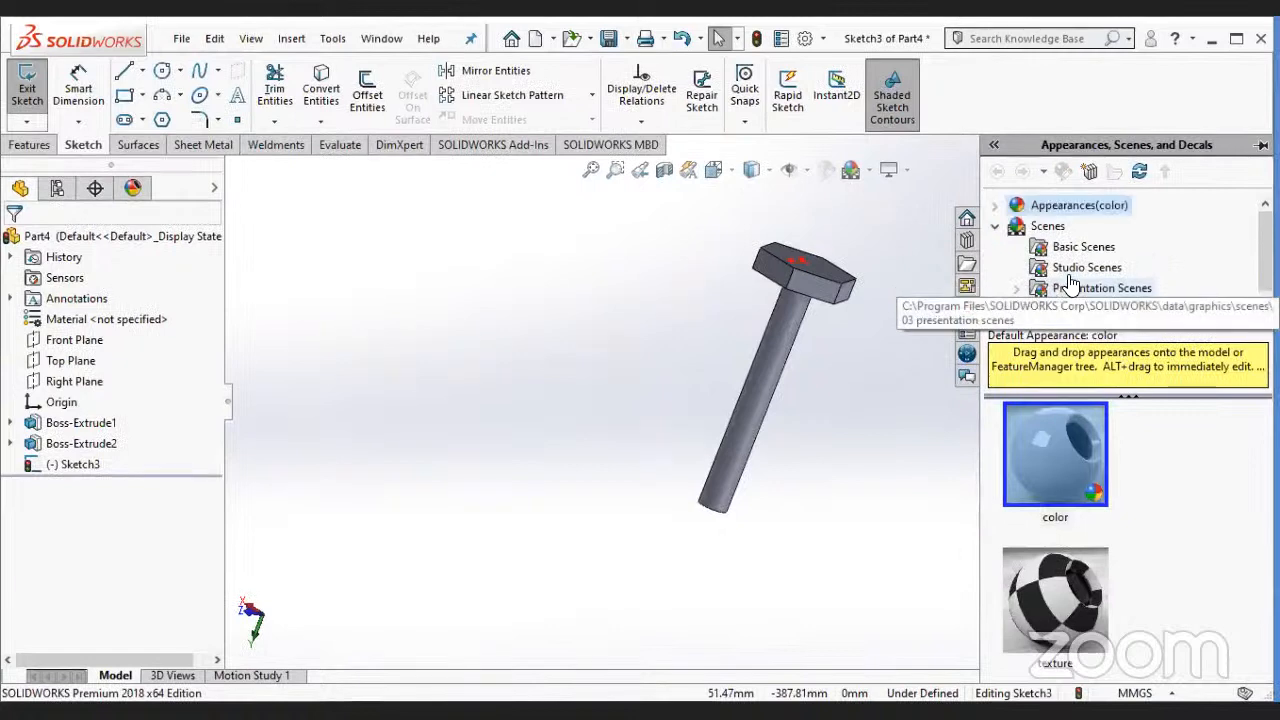
left_click(902, 474)
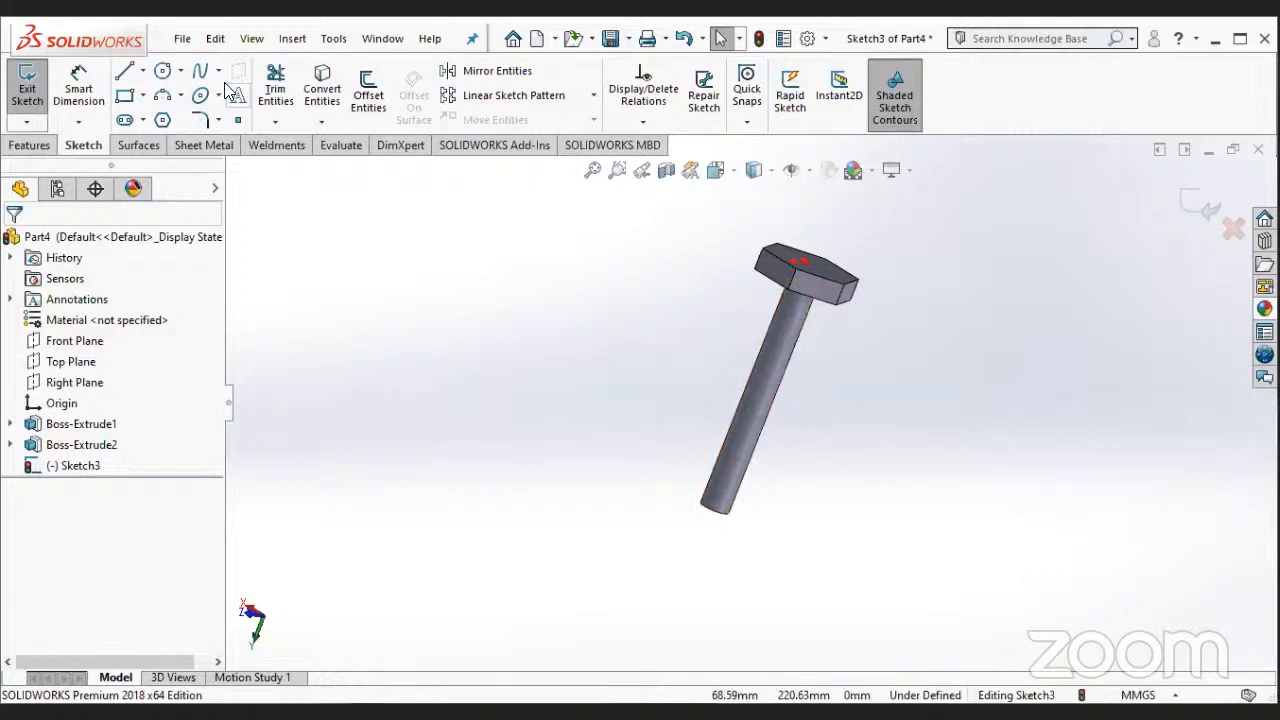
- Exit the empty head sketch and save the part as "bolt" in the solidwork folder
left_click(182, 39)
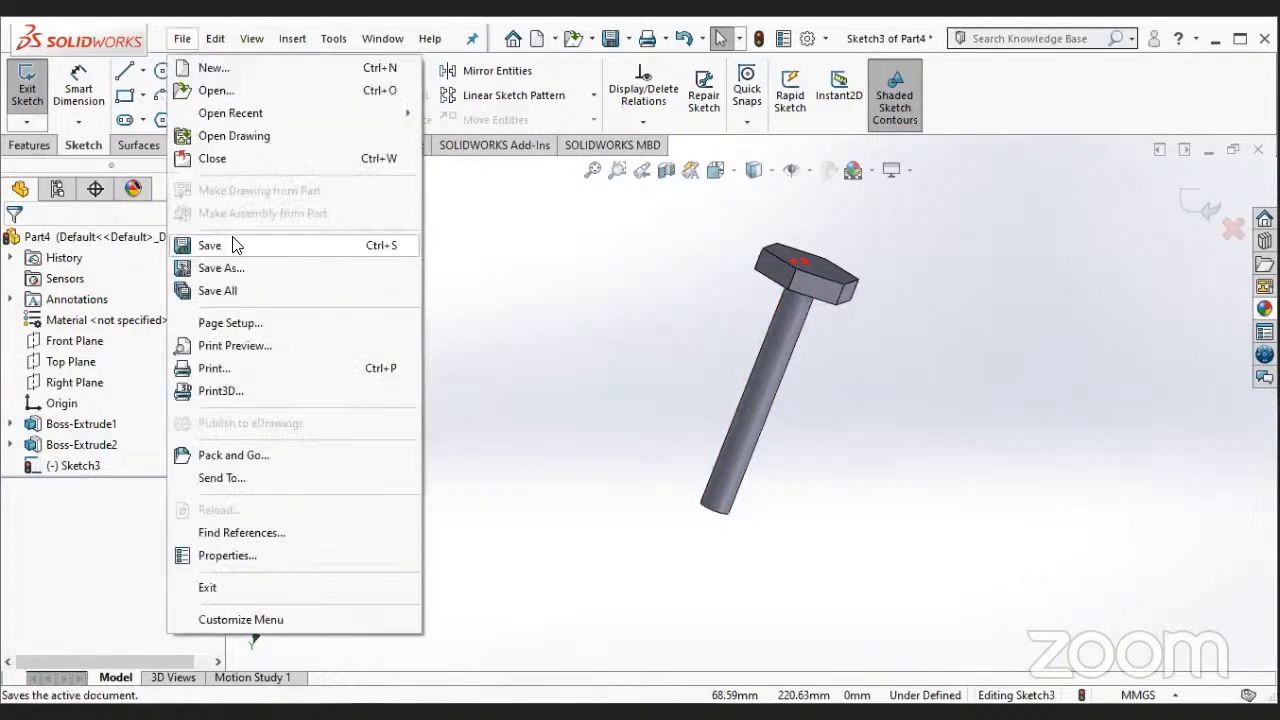
left_click(234, 238)
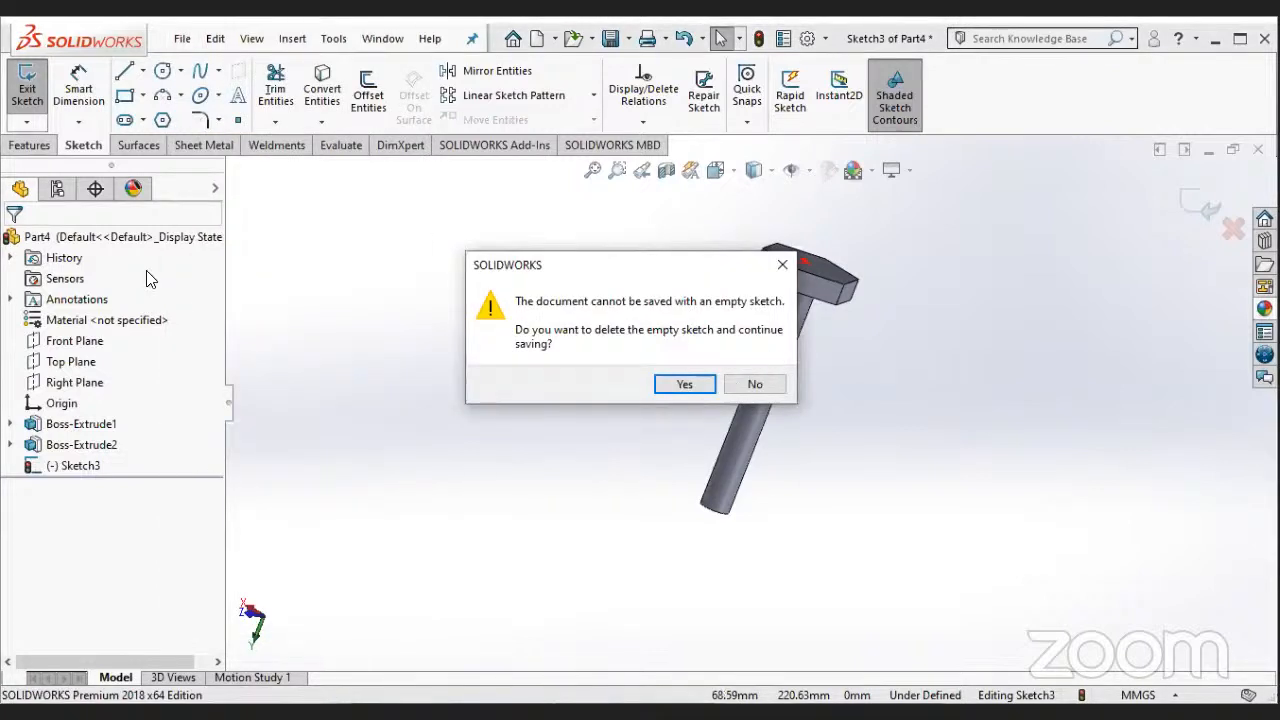
left_click(24, 88)
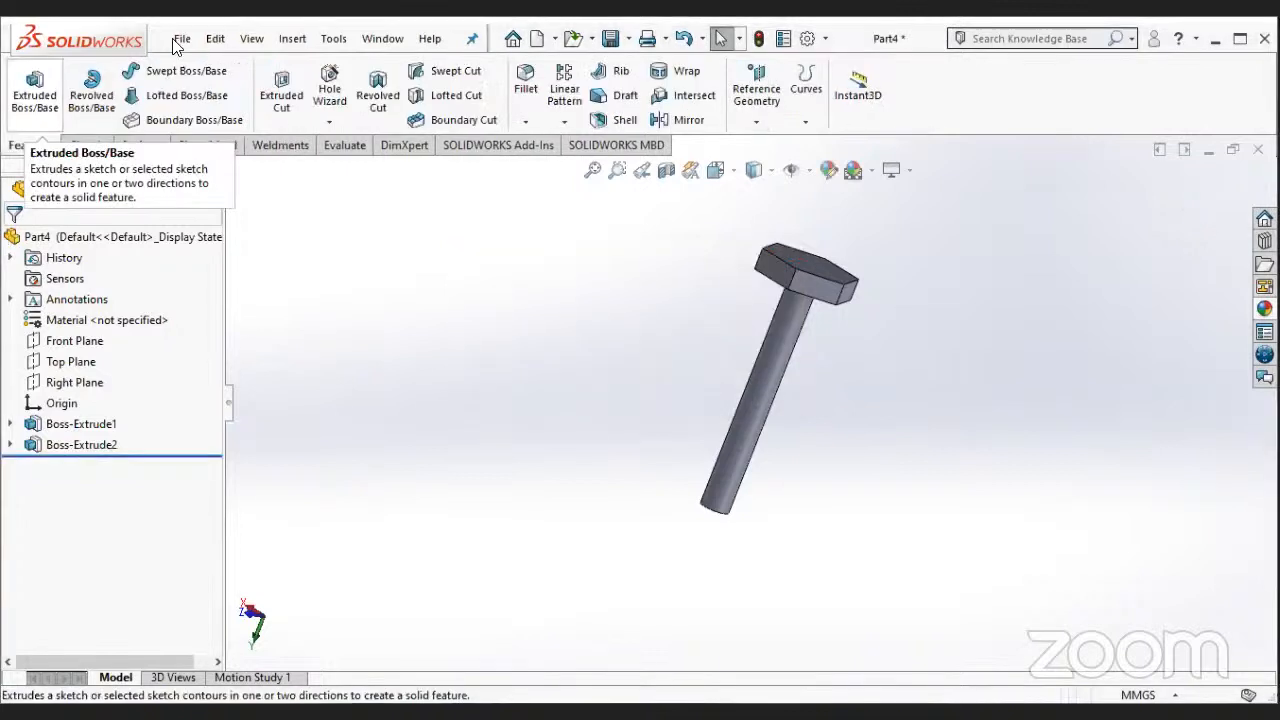
left_click(174, 41)
left_click(231, 244)
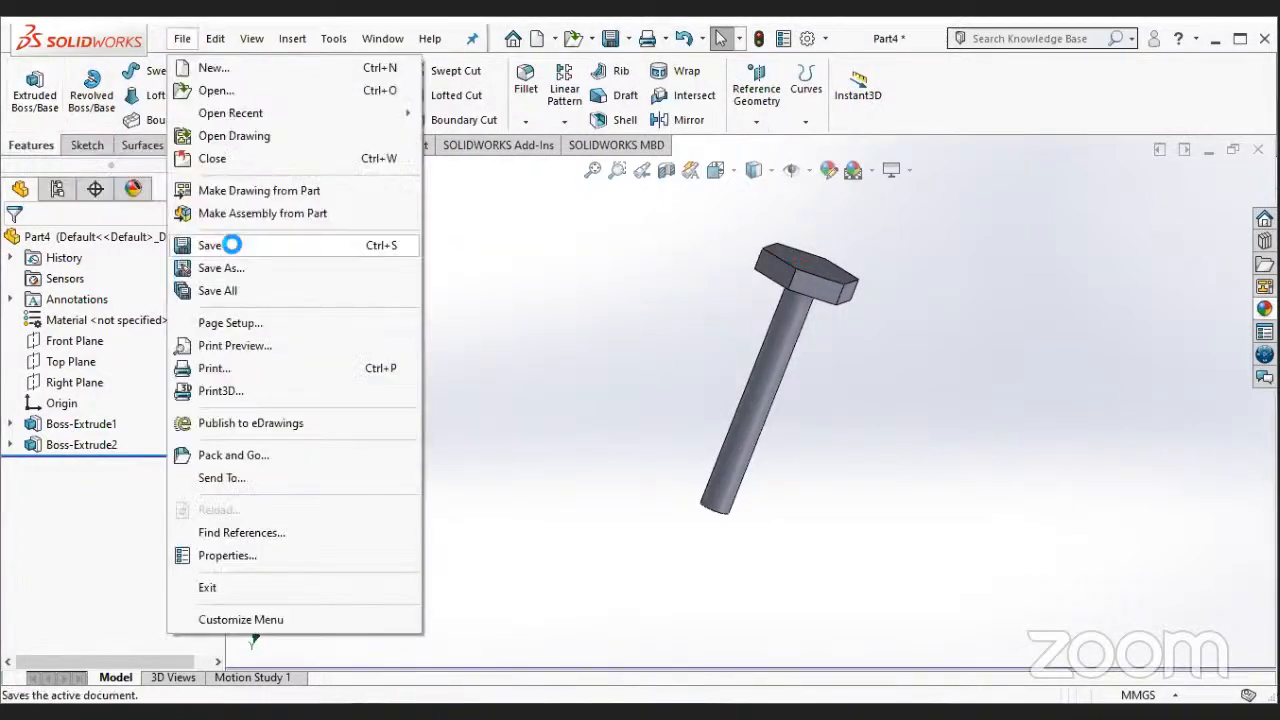
left_click(320, 252)
type("b")
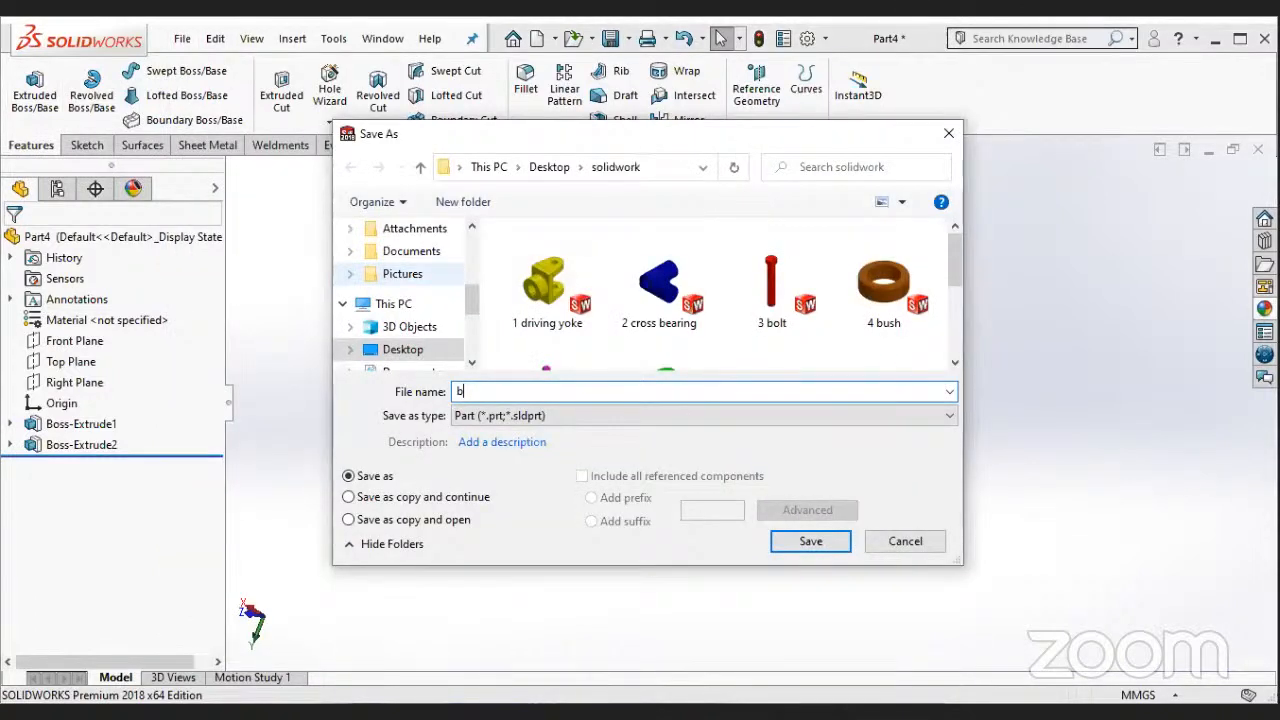
type("olt")
key("Return")
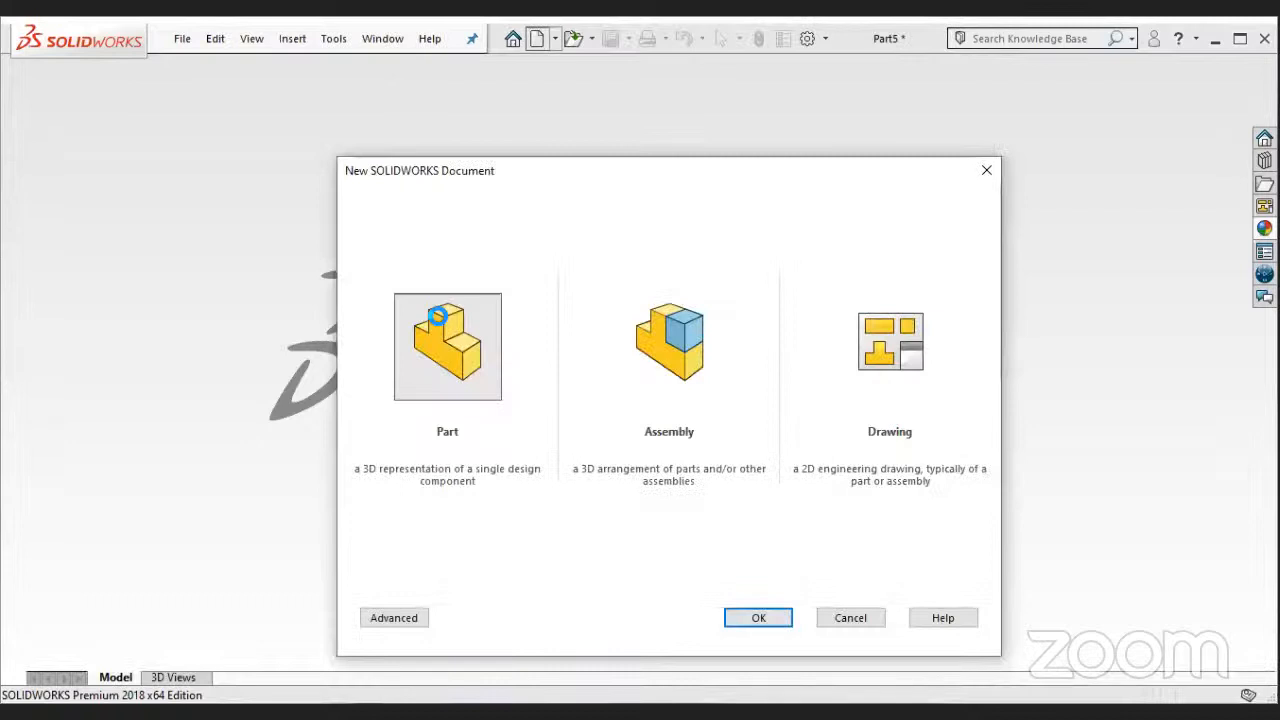
- Create a new part document and start a sketch on the Top Plane
double_click(441, 323)
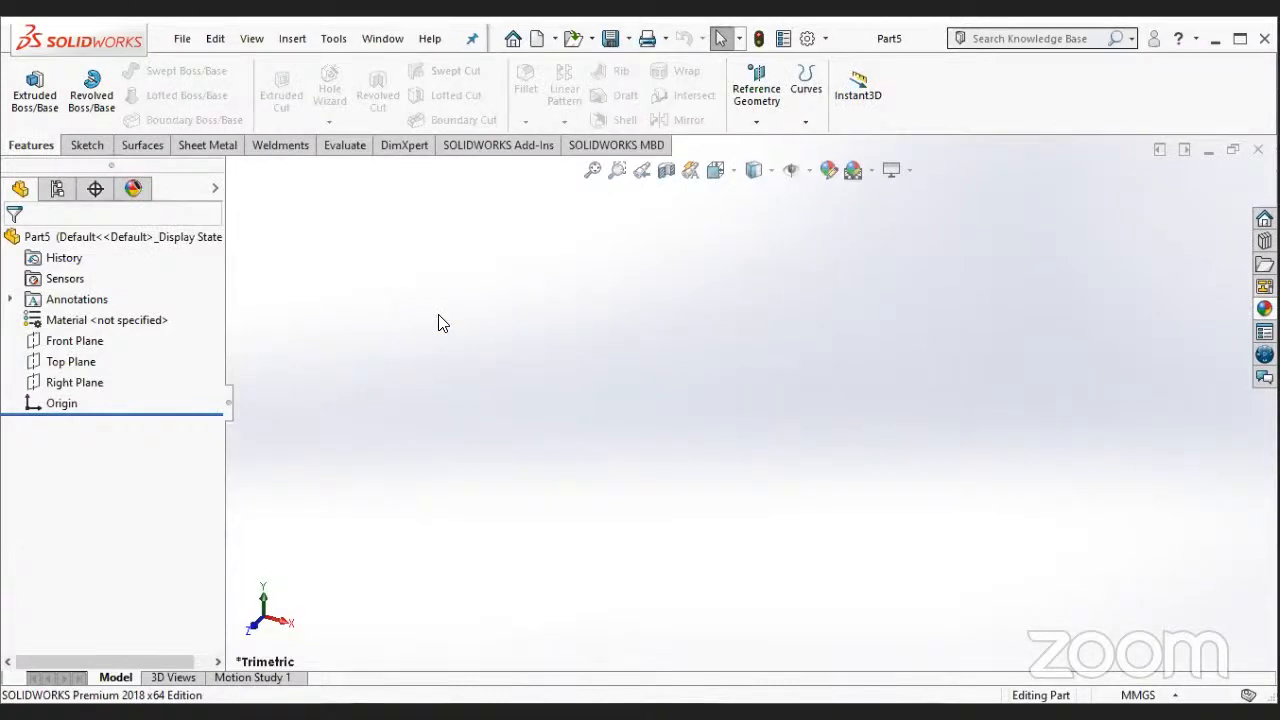
right_click(72, 360)
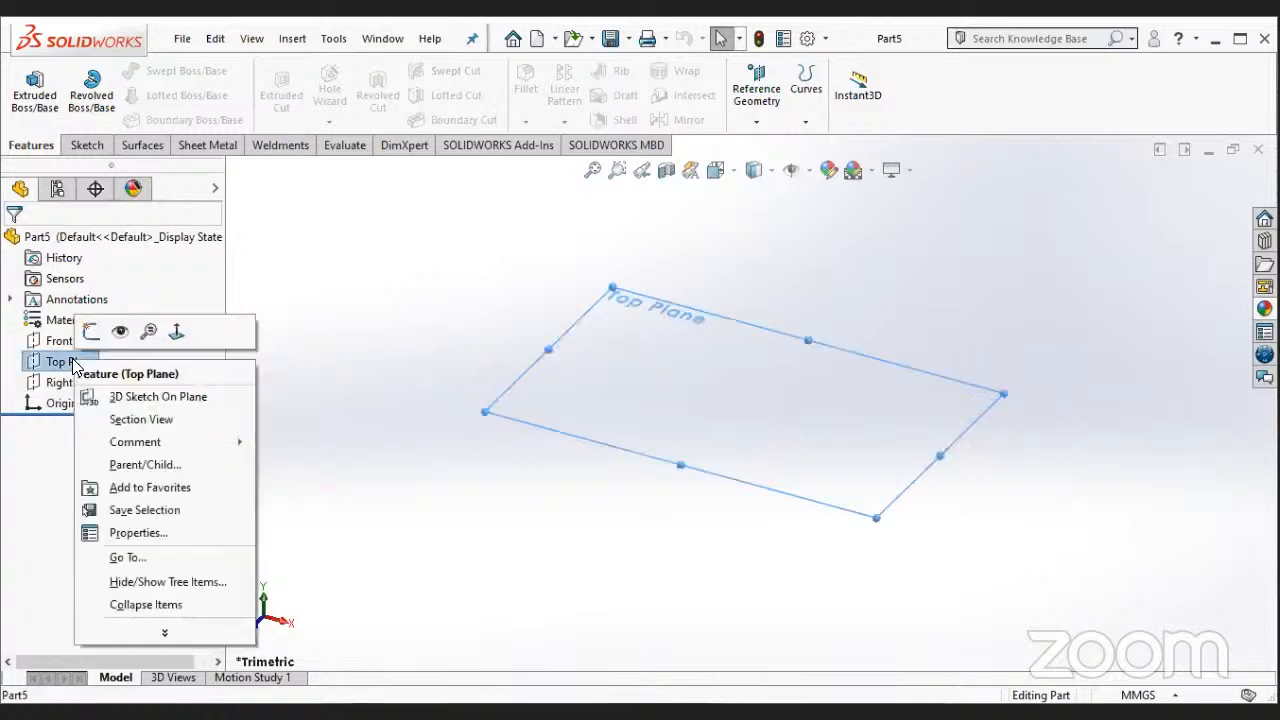
left_click(91, 331)
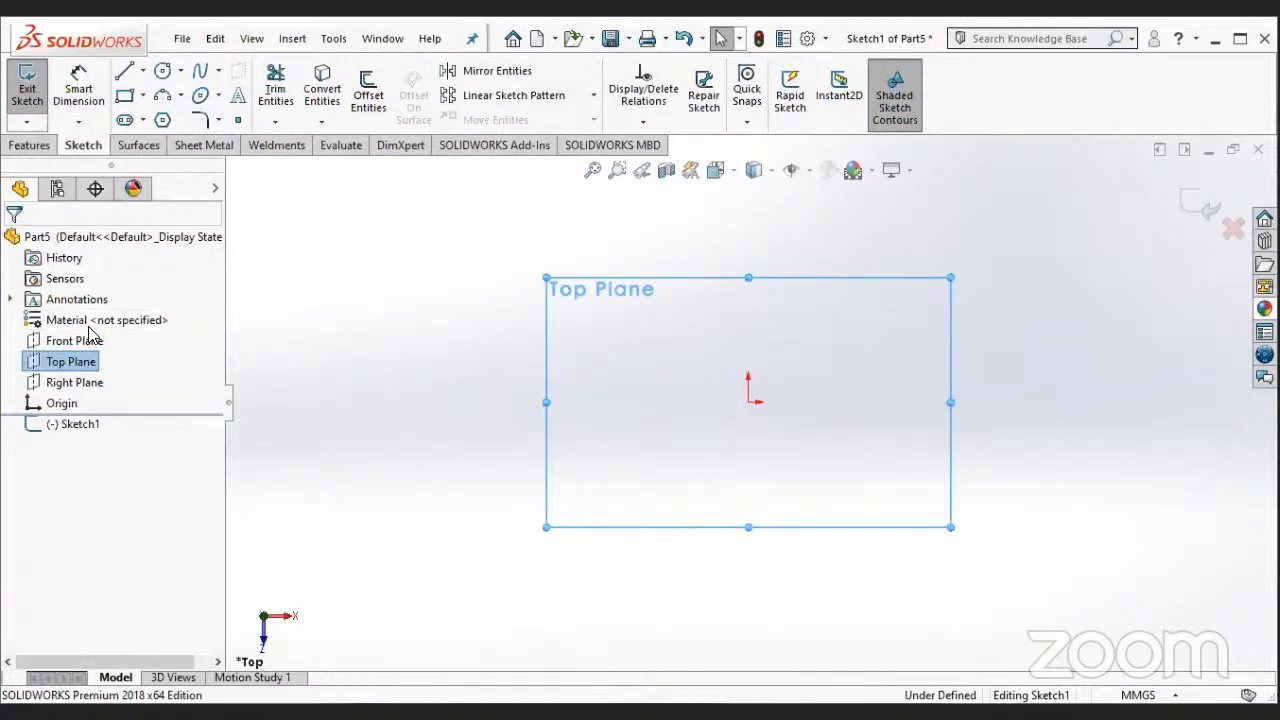
- Sketch a six-sided polygon with an inscribed circle, centred on the origin, with its upper and lower sides roughly horizontal
left_click(162, 120)
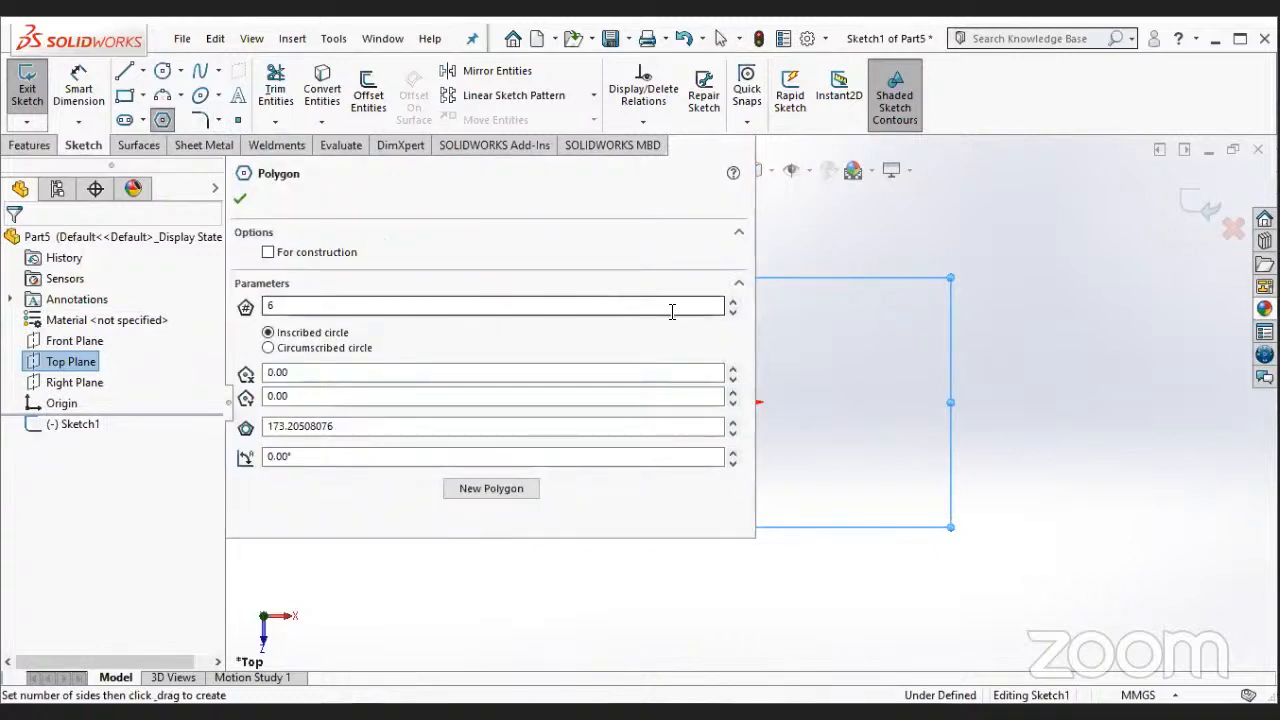
left_click(240, 198)
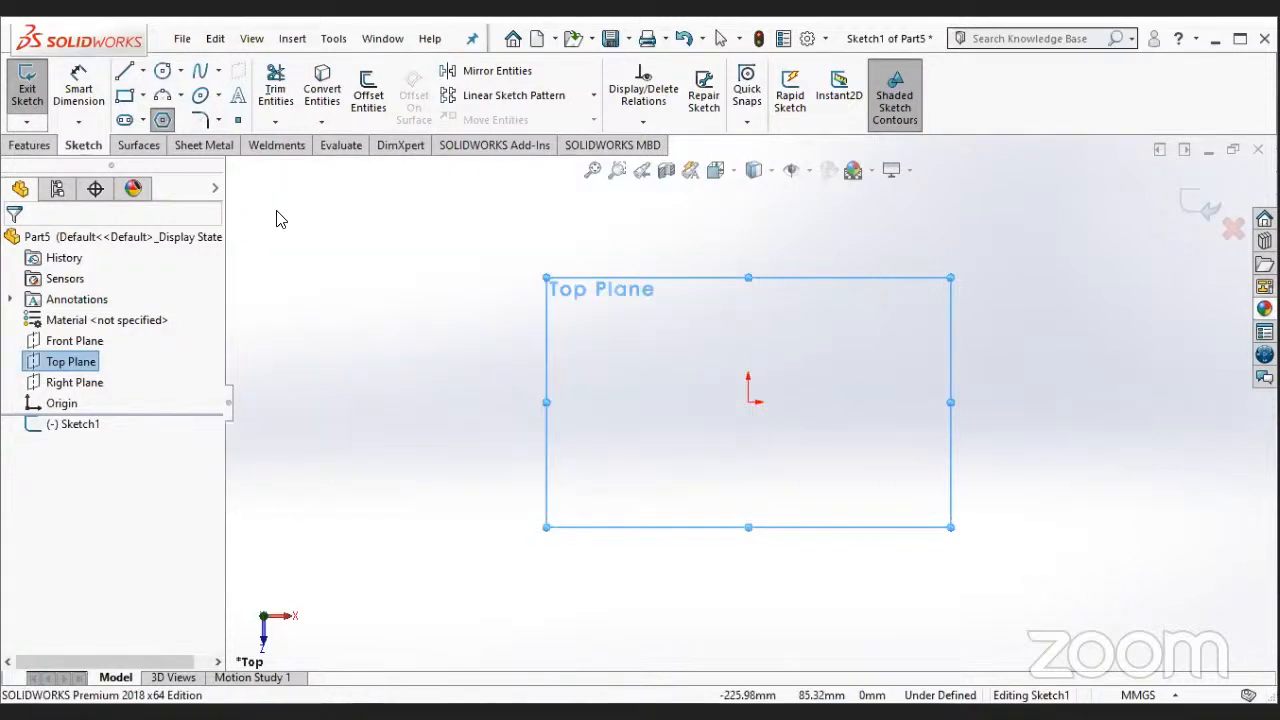
left_click(749, 402)
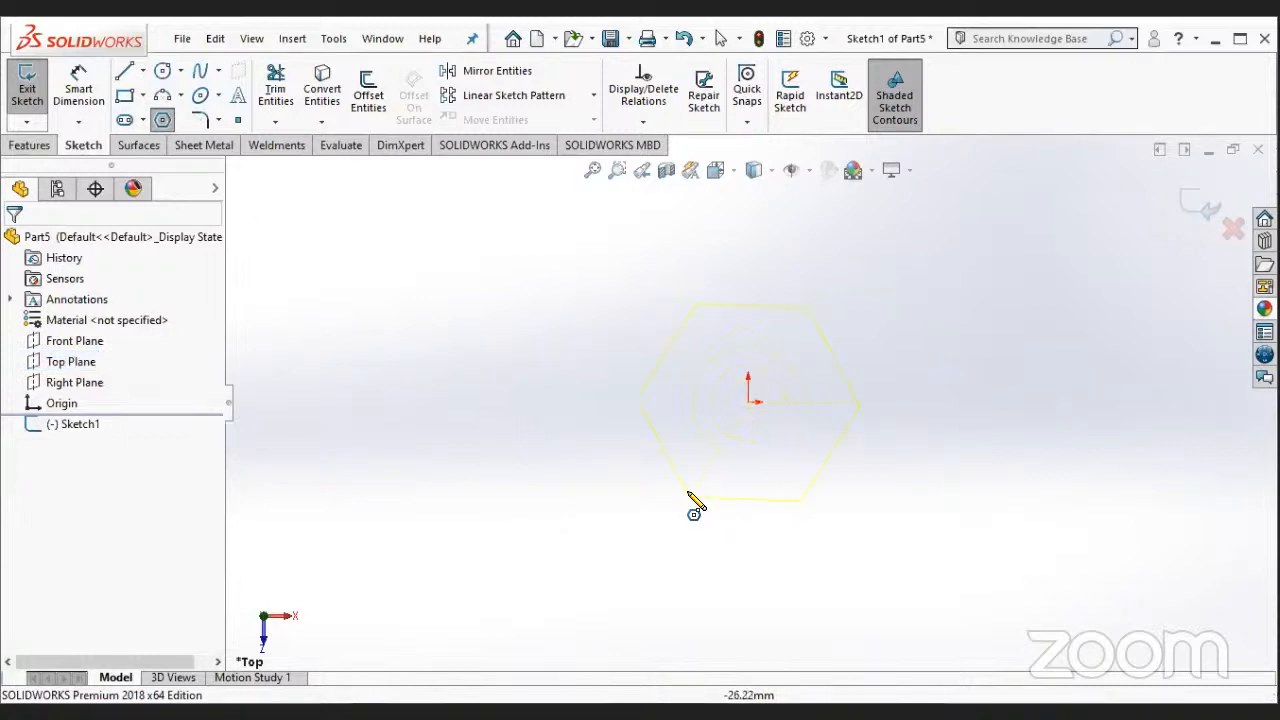
left_click(693, 503)
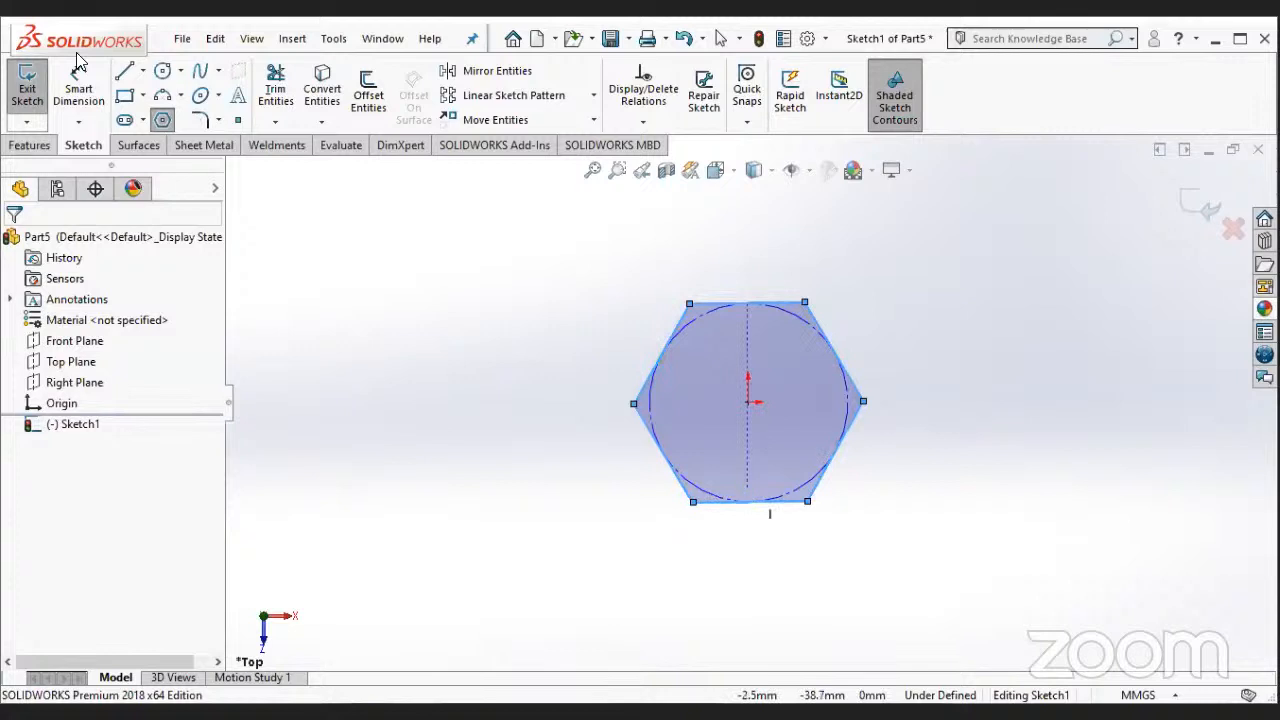
- Dimension the hexagon's upper side to 50 mm
key("Escape")
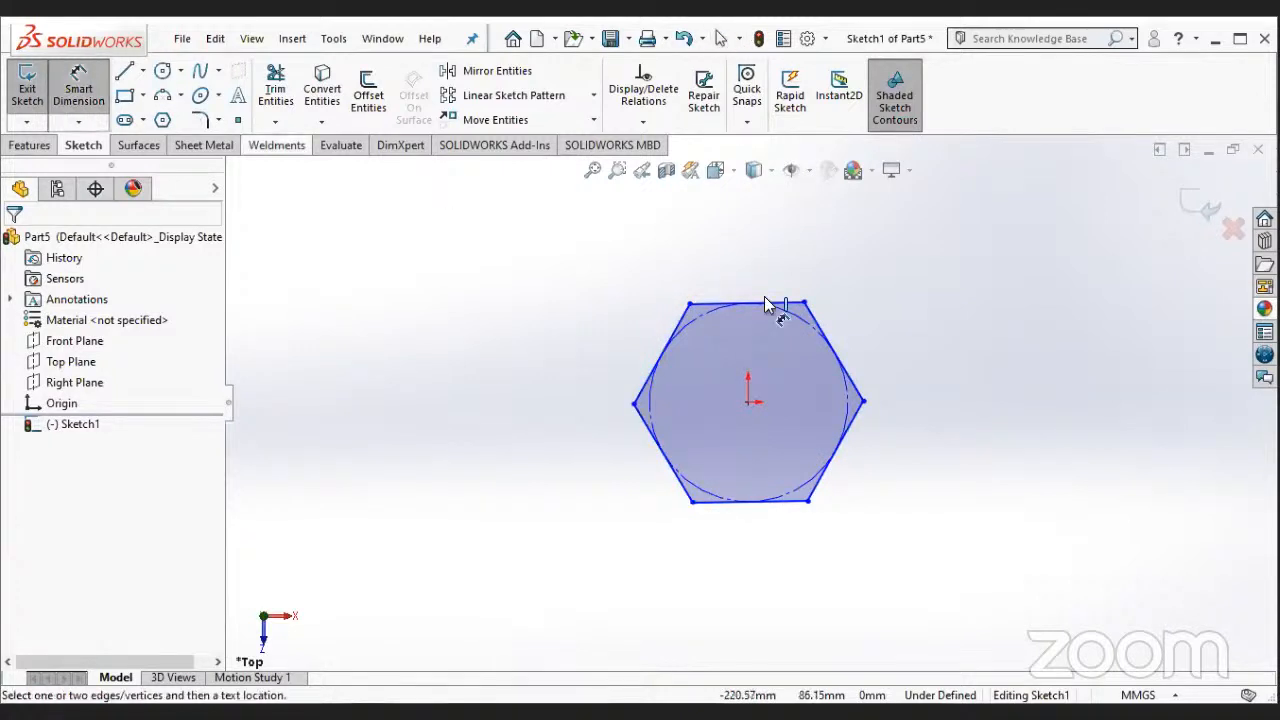
left_click(767, 302)
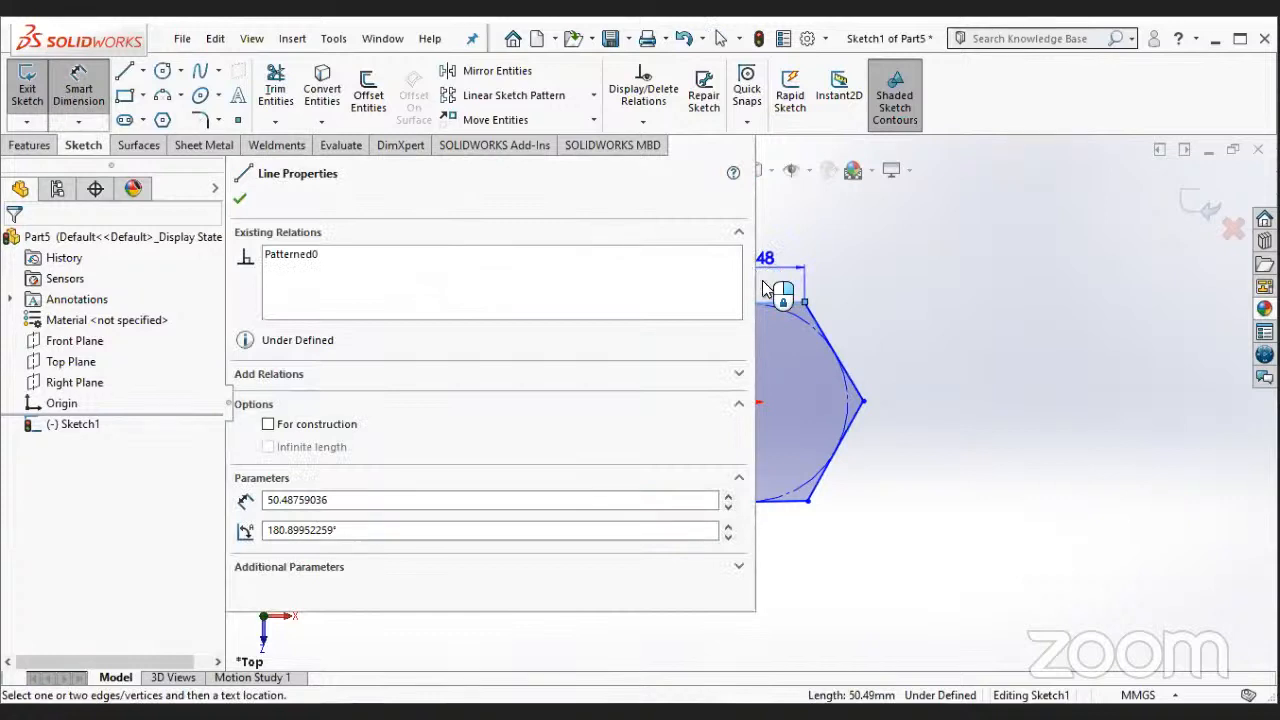
left_click(763, 281)
type("50")
key("Return")
key("Escape")
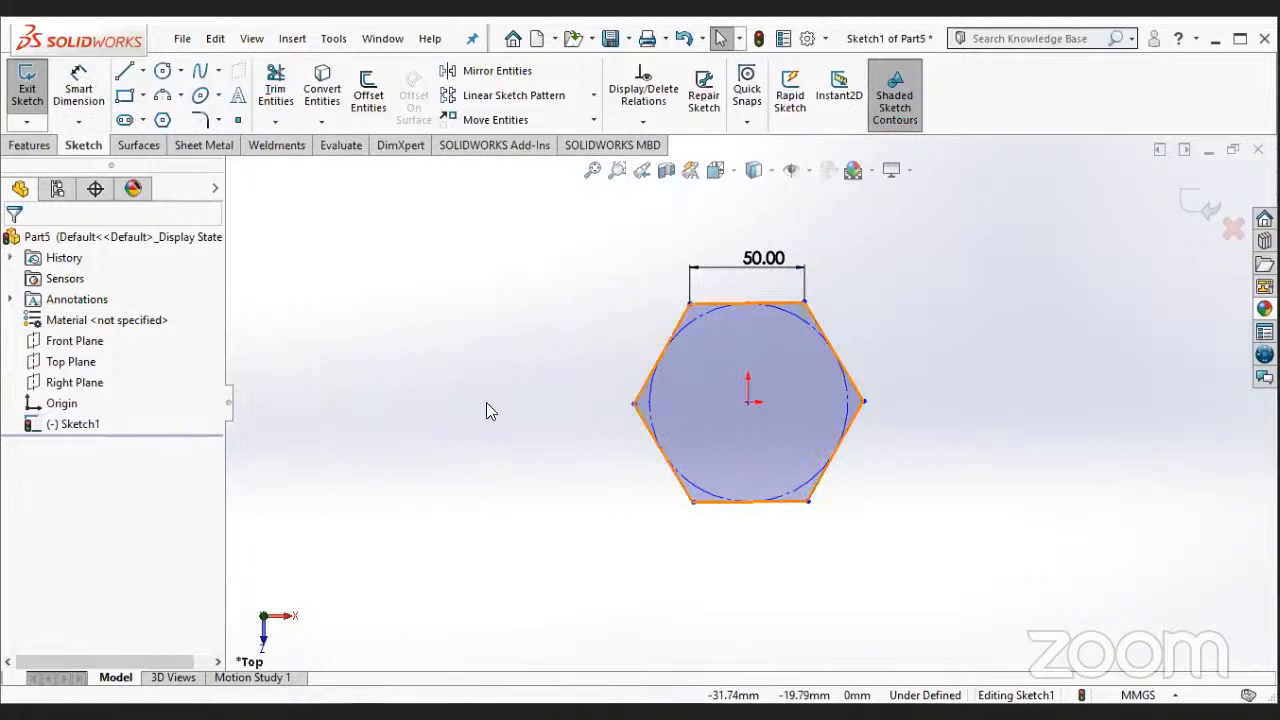
- Extrude the hexagon sketch 20 mm as a blind boss from the sketch plane, and edit the extrusion to make it thicker
left_click(40, 146)
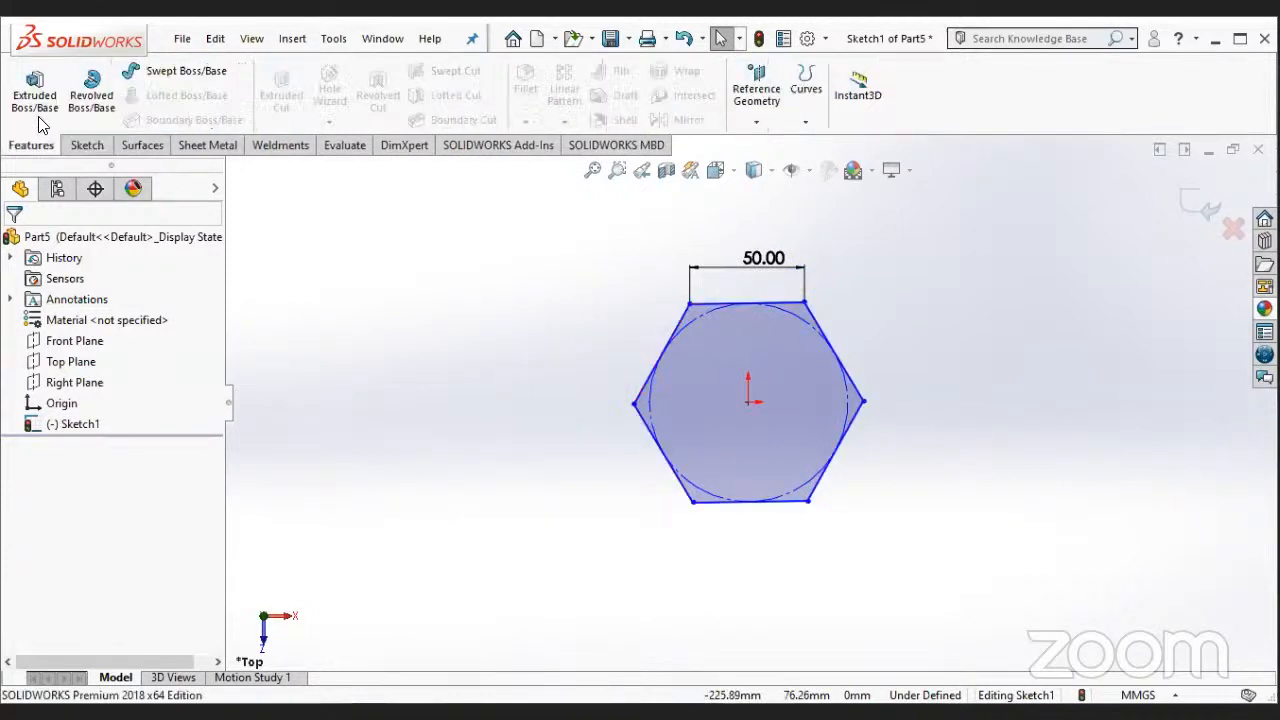
left_click(36, 100)
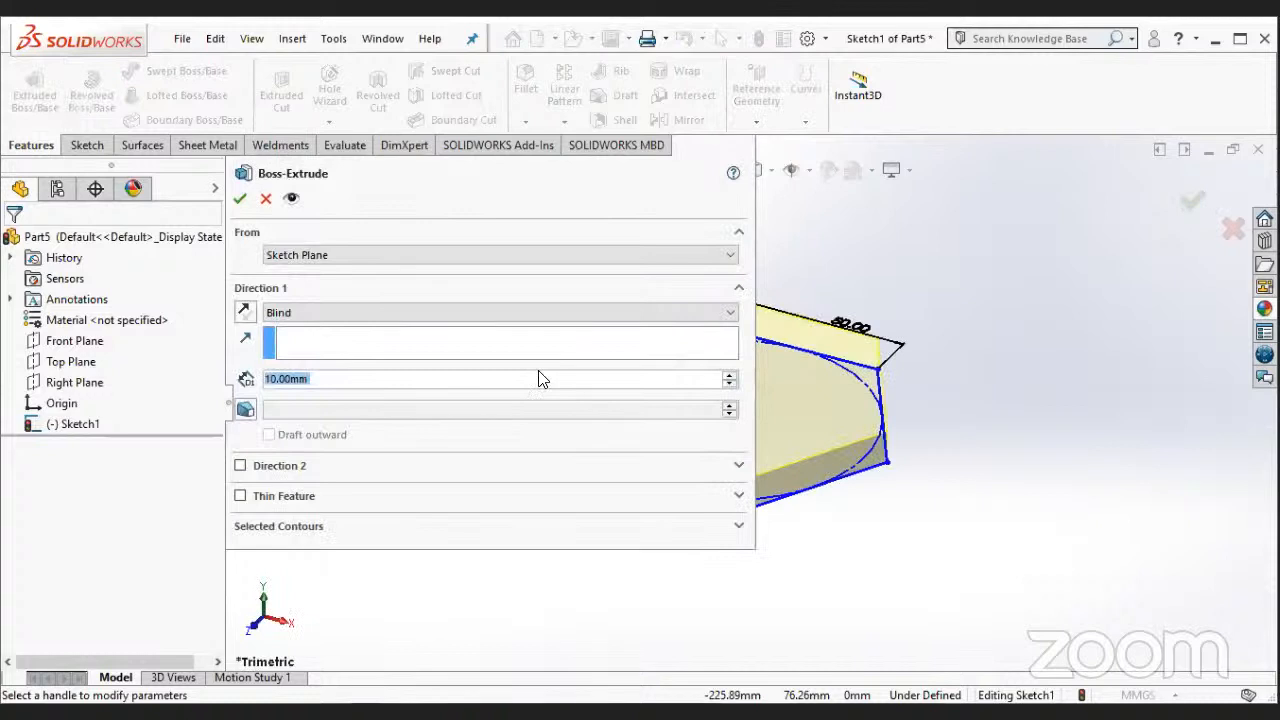
left_click(242, 197)
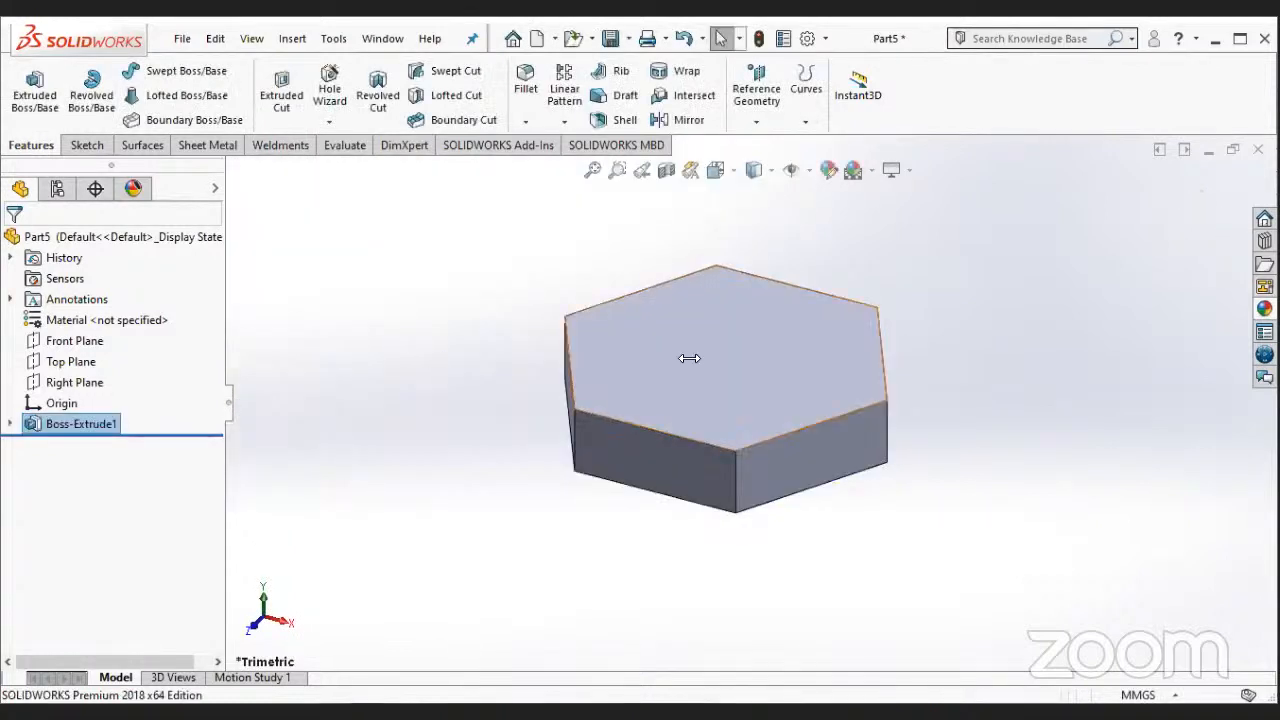
right_click(134, 322)
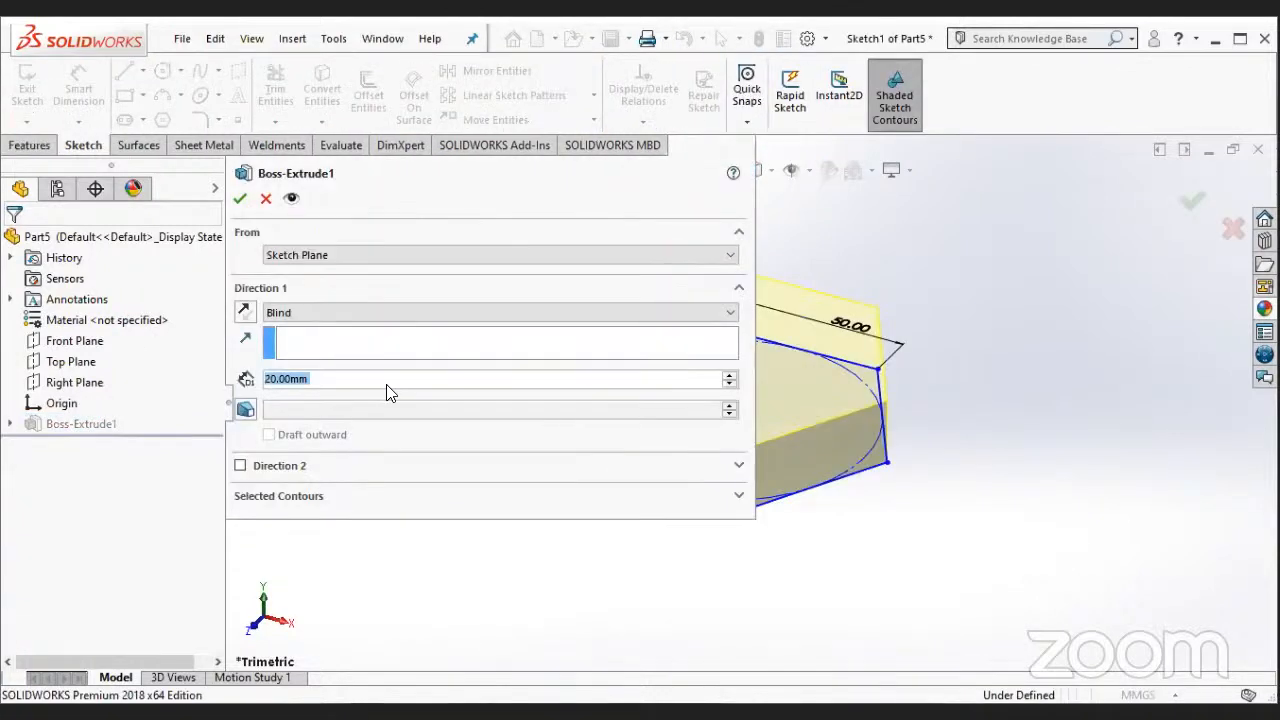
left_click(242, 197)
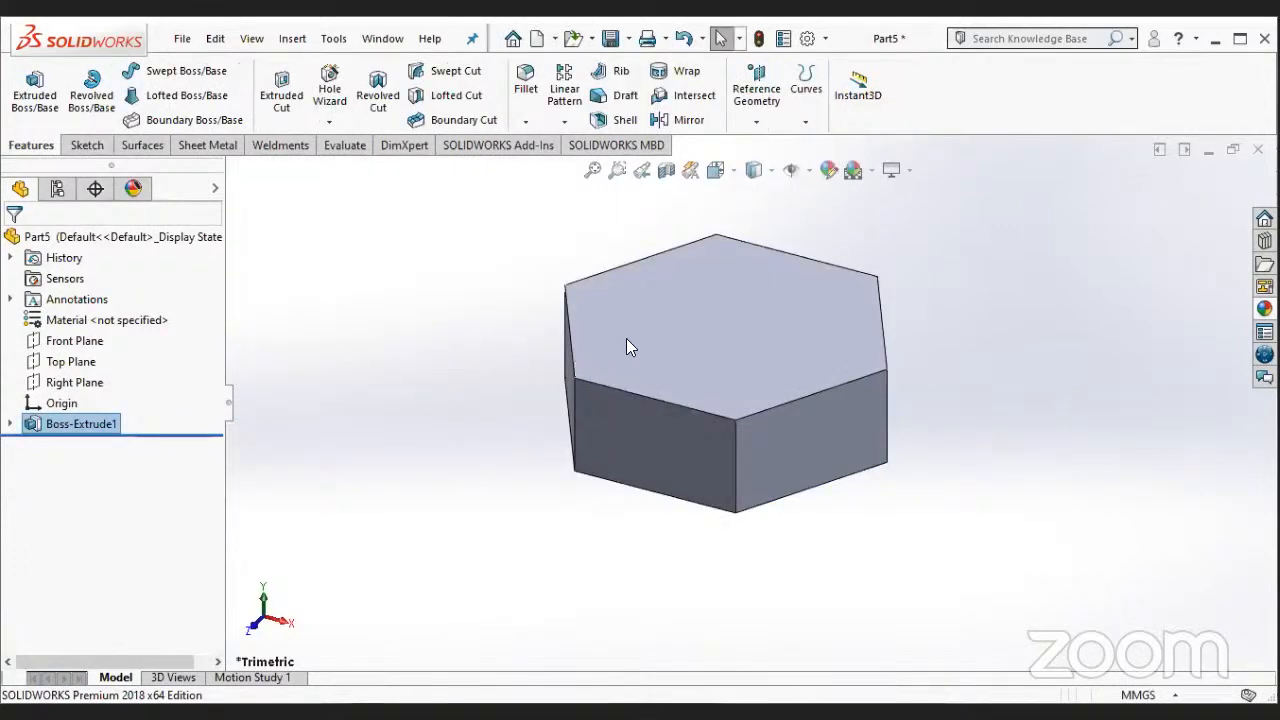
- Start a sketch on the top hexagonal face of the block and view it straight on
right_click(677, 272)
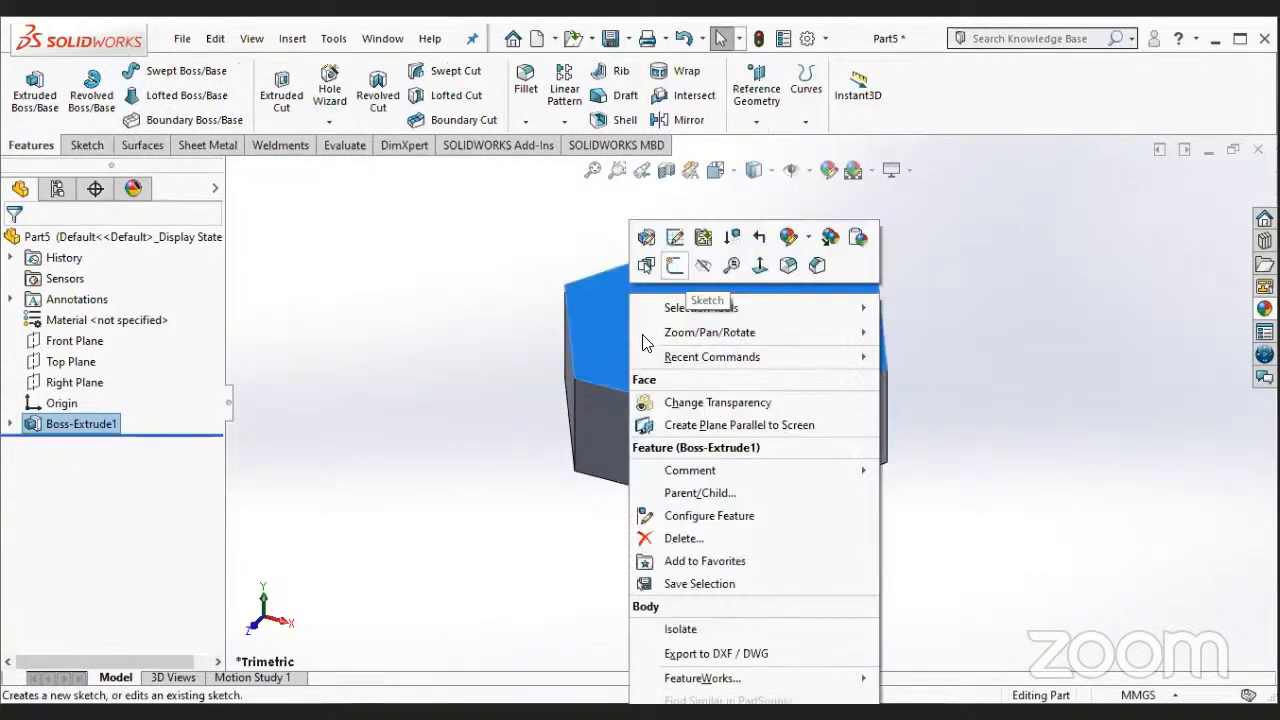
left_click(674, 265)
right_click(78, 445)
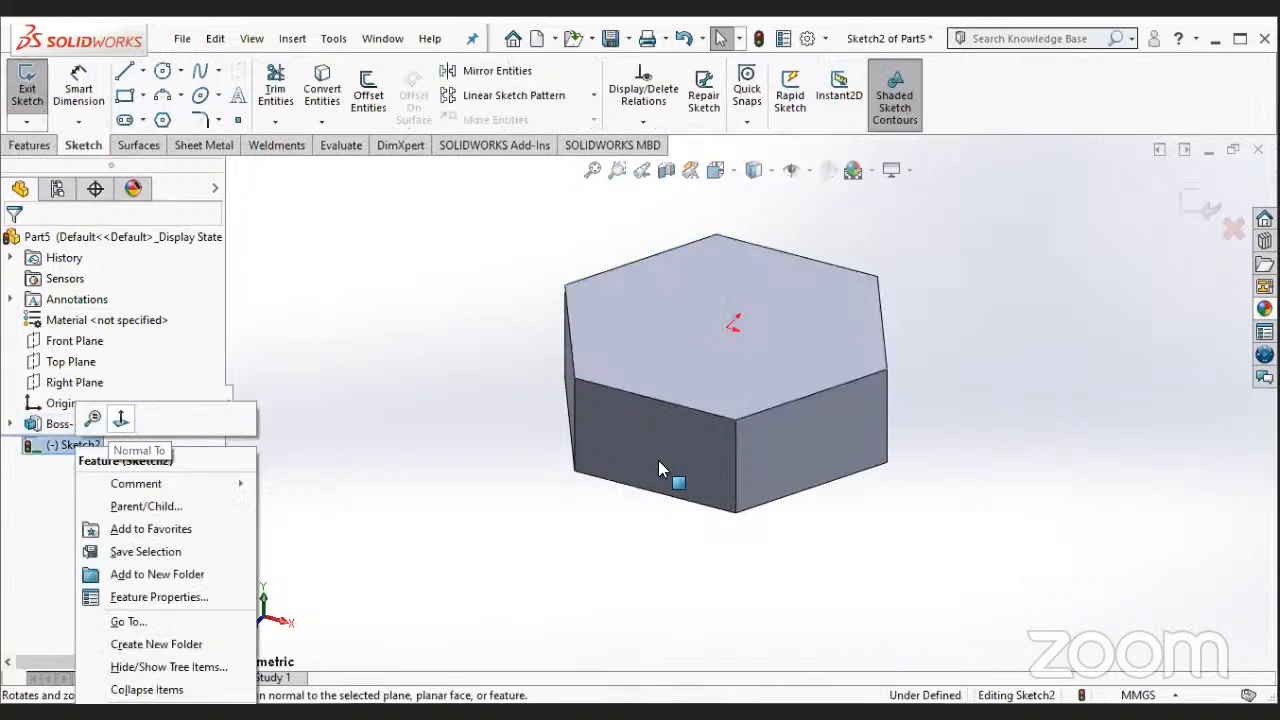
left_click(121, 419)
scroll(406, 416, "up", 1)
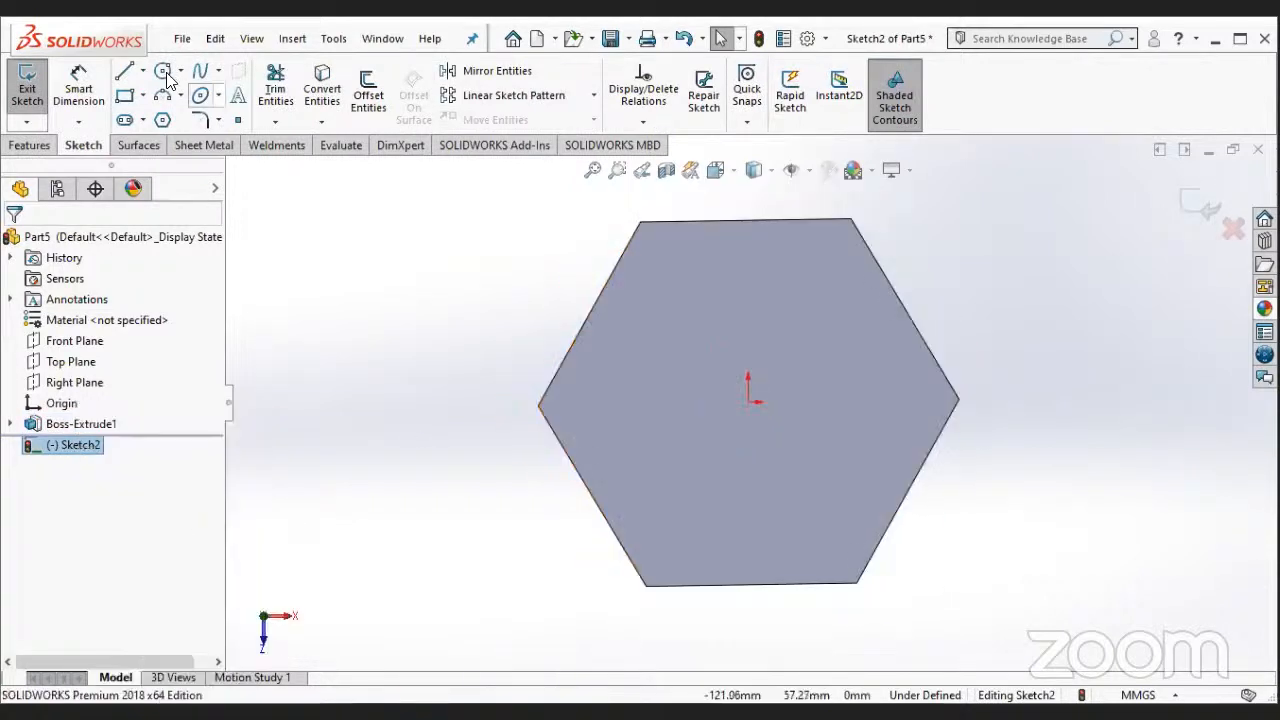
- Sketch a circle centred on the origin, about 70 mm in diameter, with its diameter dimension
left_click(180, 70)
left_click(195, 95)
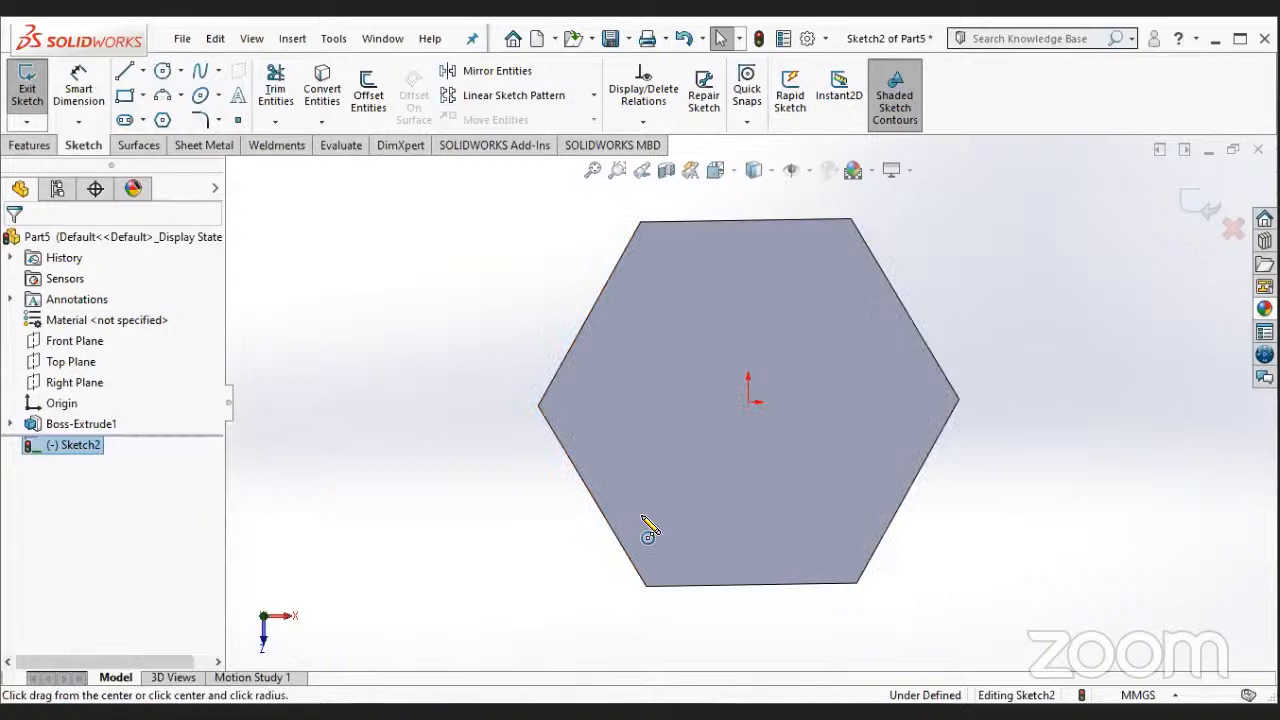
scroll(815, 380, "down", 1)
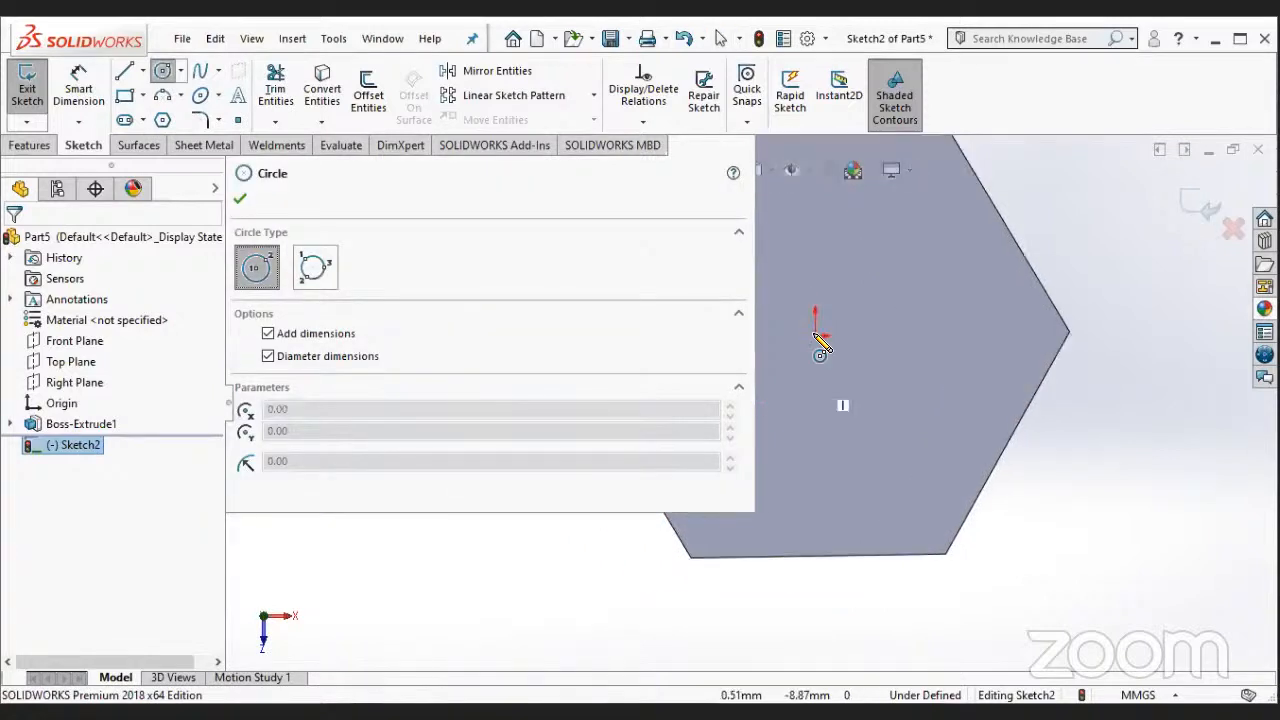
left_click(815, 336)
left_click(876, 417)
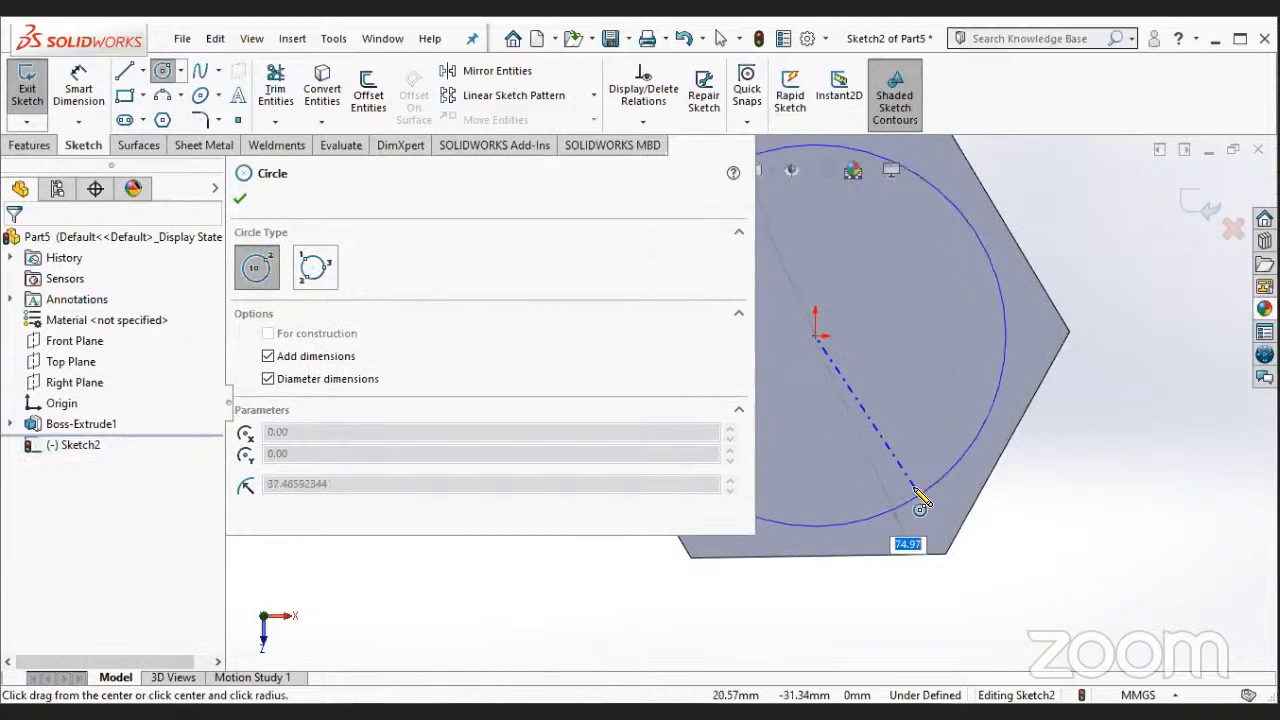
left_click(912, 485)
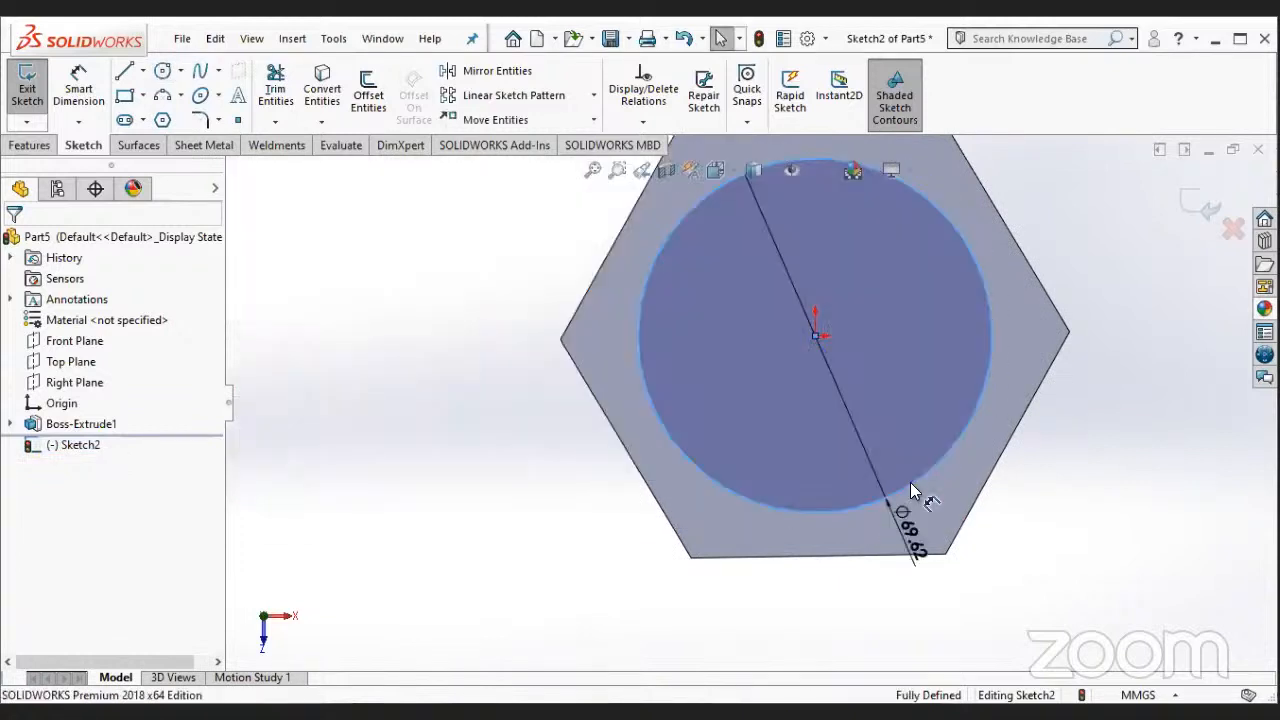
key("Escape")
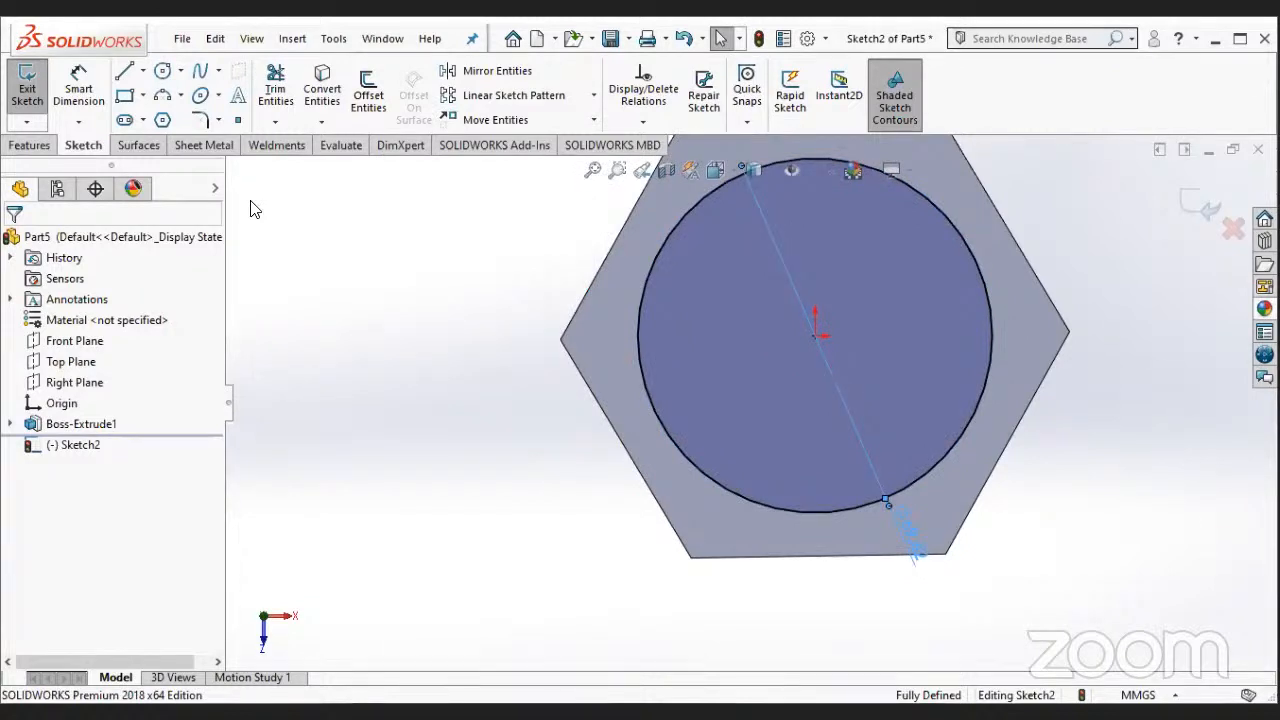
- Set the circle's diameter to 60 mm
left_click(852, 430)
left_click(1005, 487)
scroll(690, 458, "up", 1)
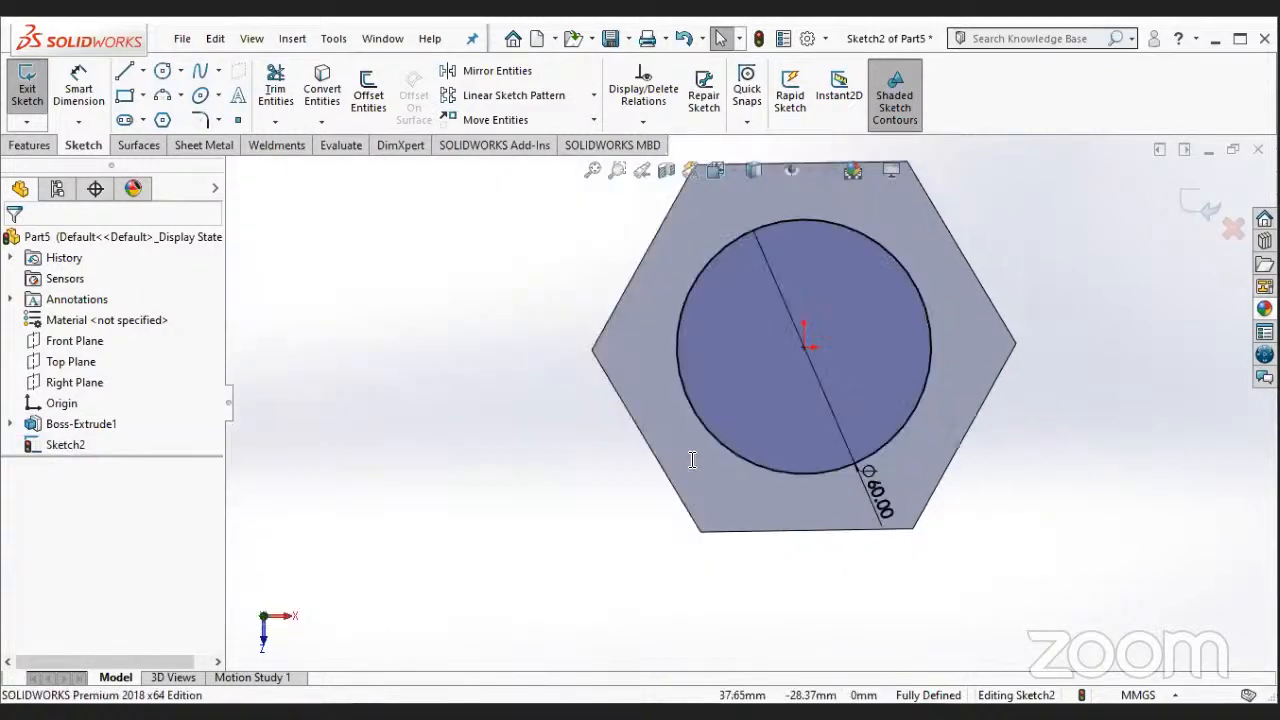
- Extrude-cut the circle through the full thickness of the hexagonal block
scroll(690, 458, "up", 1)
left_click(30, 145)
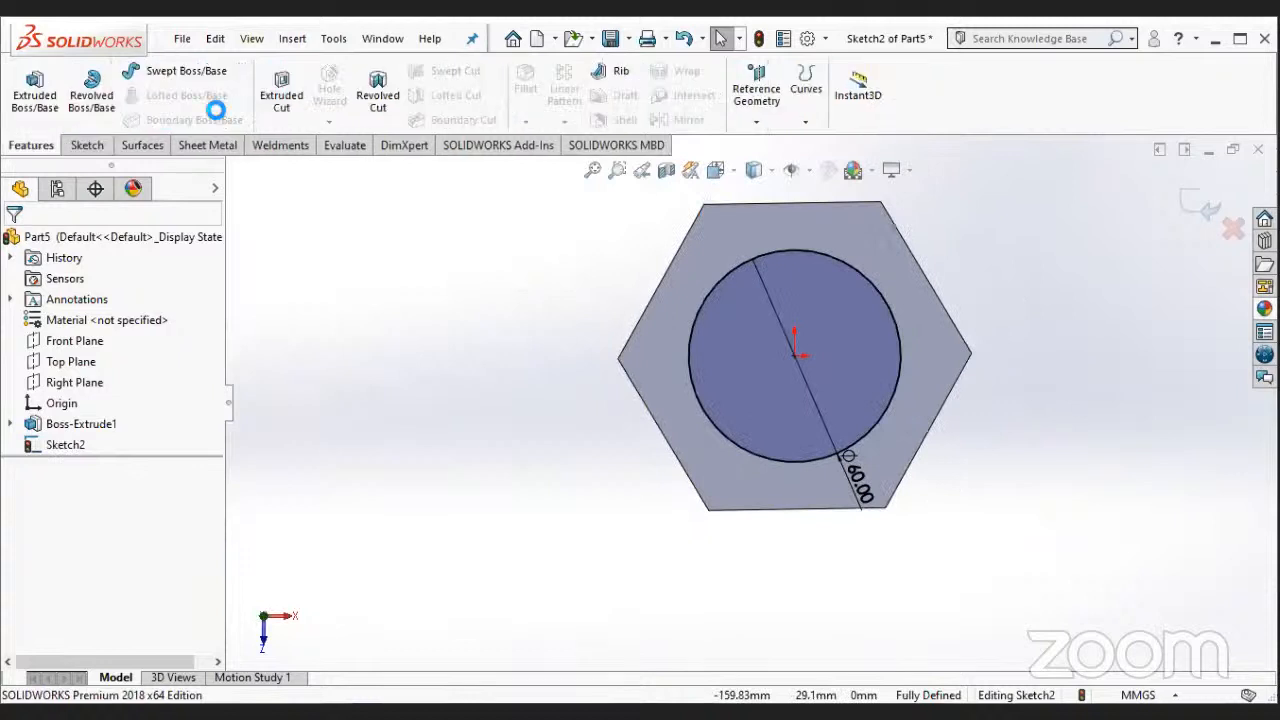
left_click(281, 95)
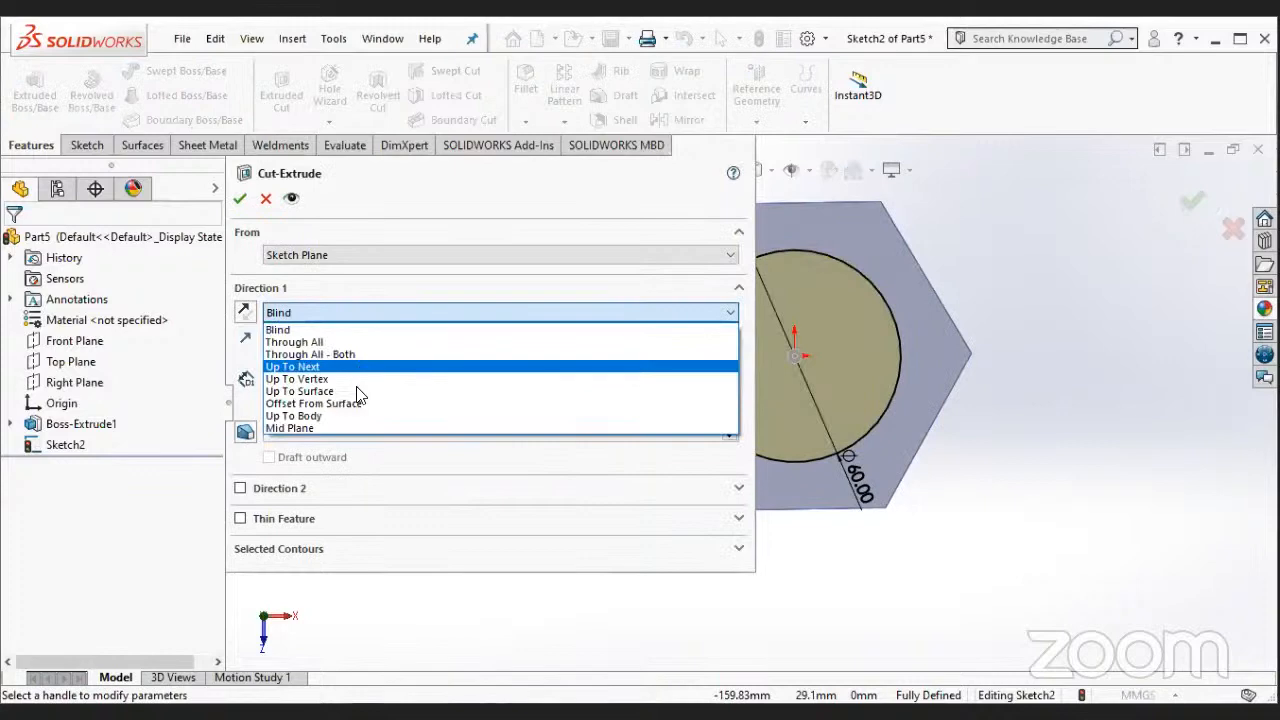
left_click(241, 202)
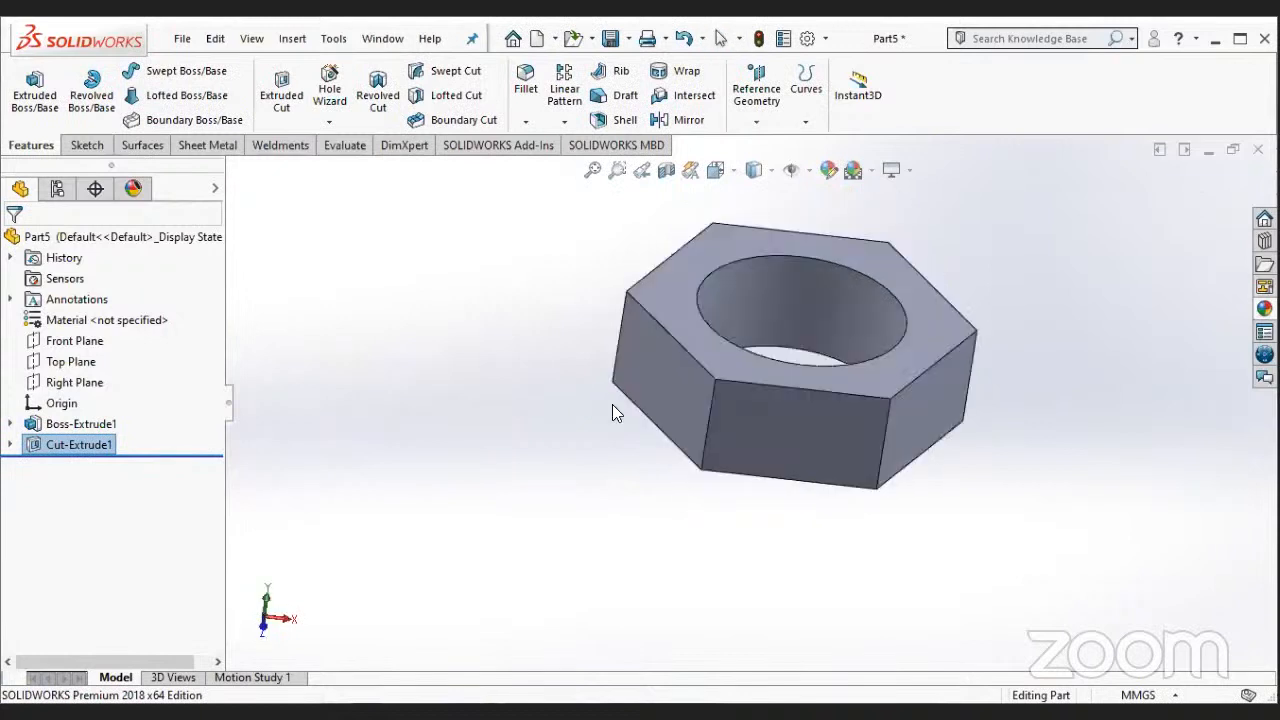
- Fillet the circular hole edge on the nut's top face with a 5 mm symmetric radius
middle_click_drag(612, 404, 606, 381)
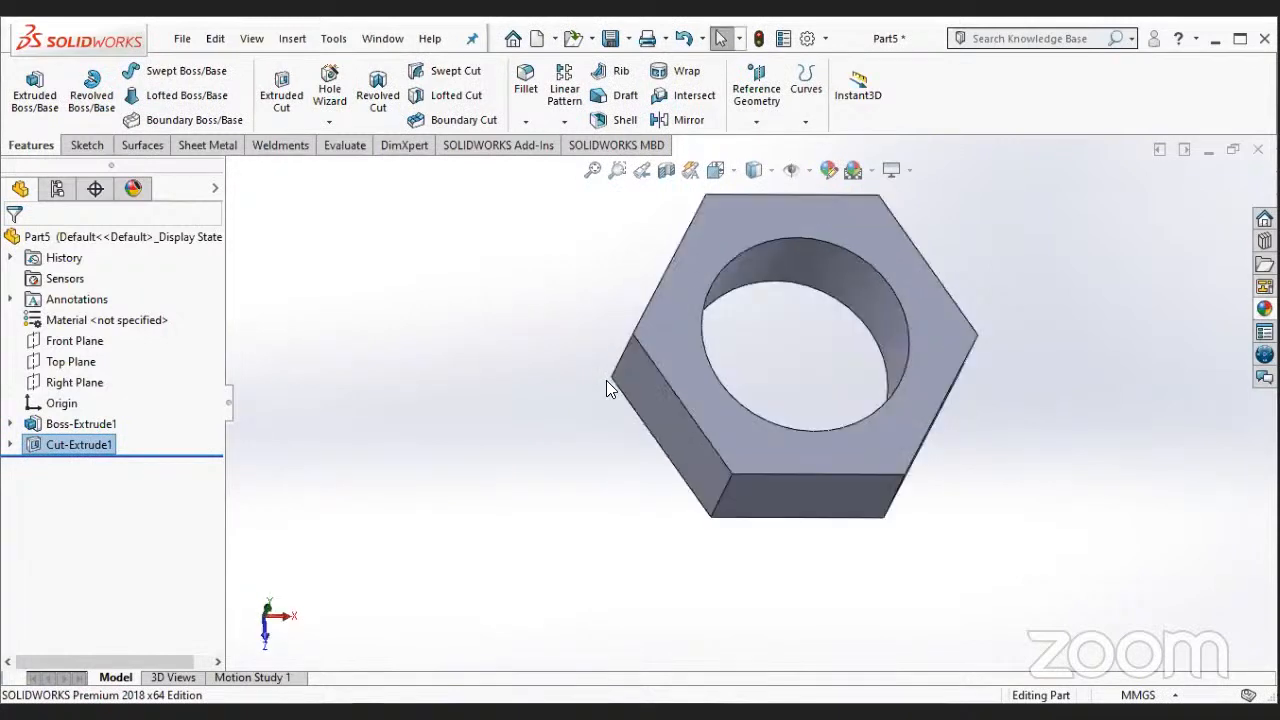
left_click(526, 83)
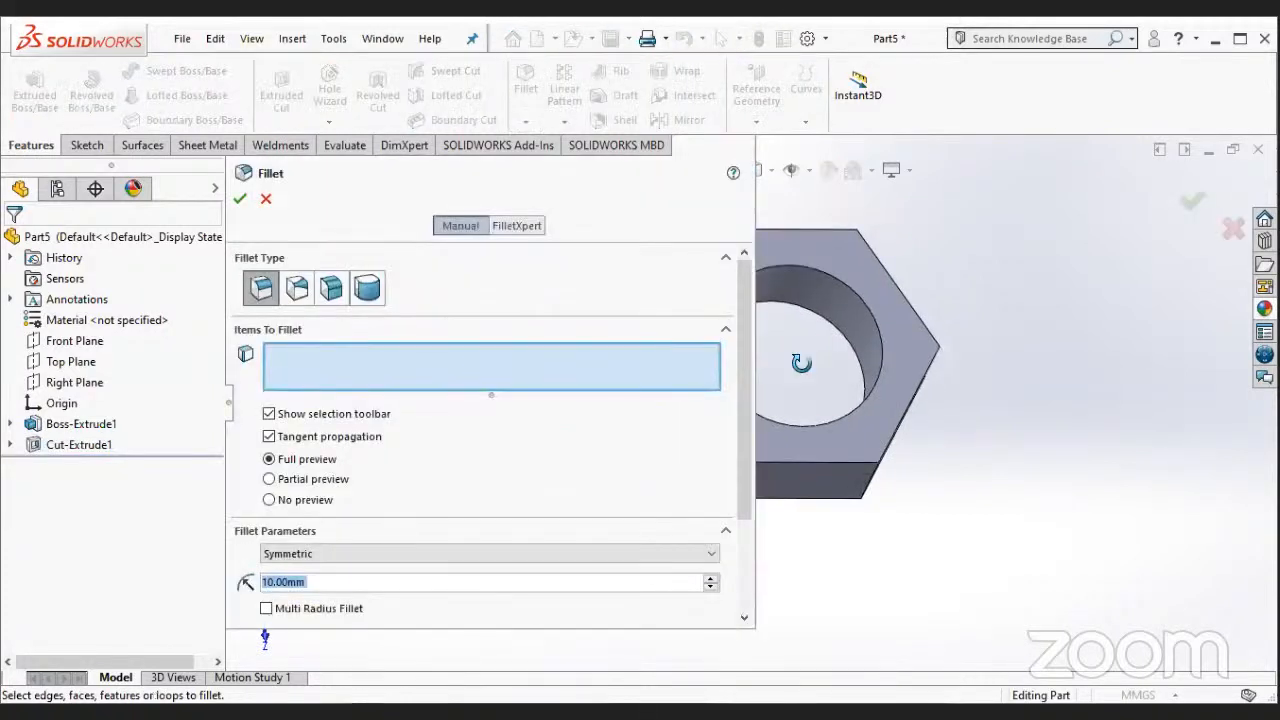
middle_click_drag(871, 323, 784, 378)
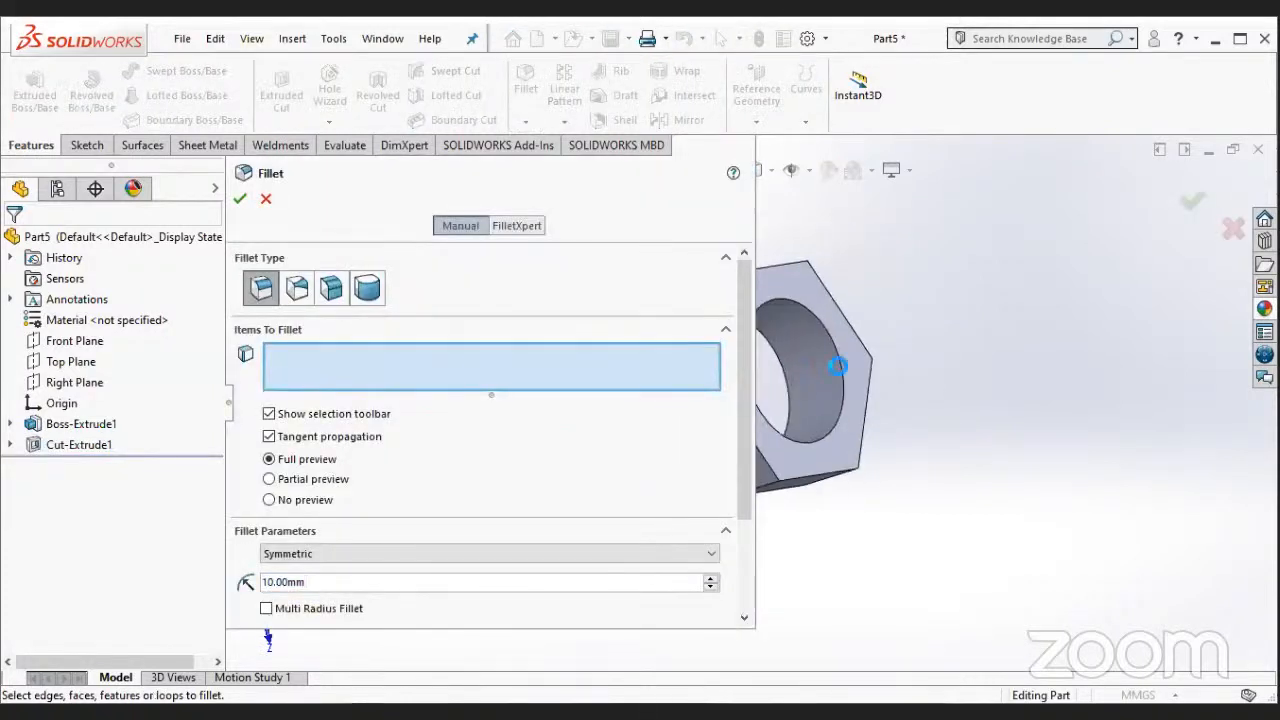
left_click(838, 366)
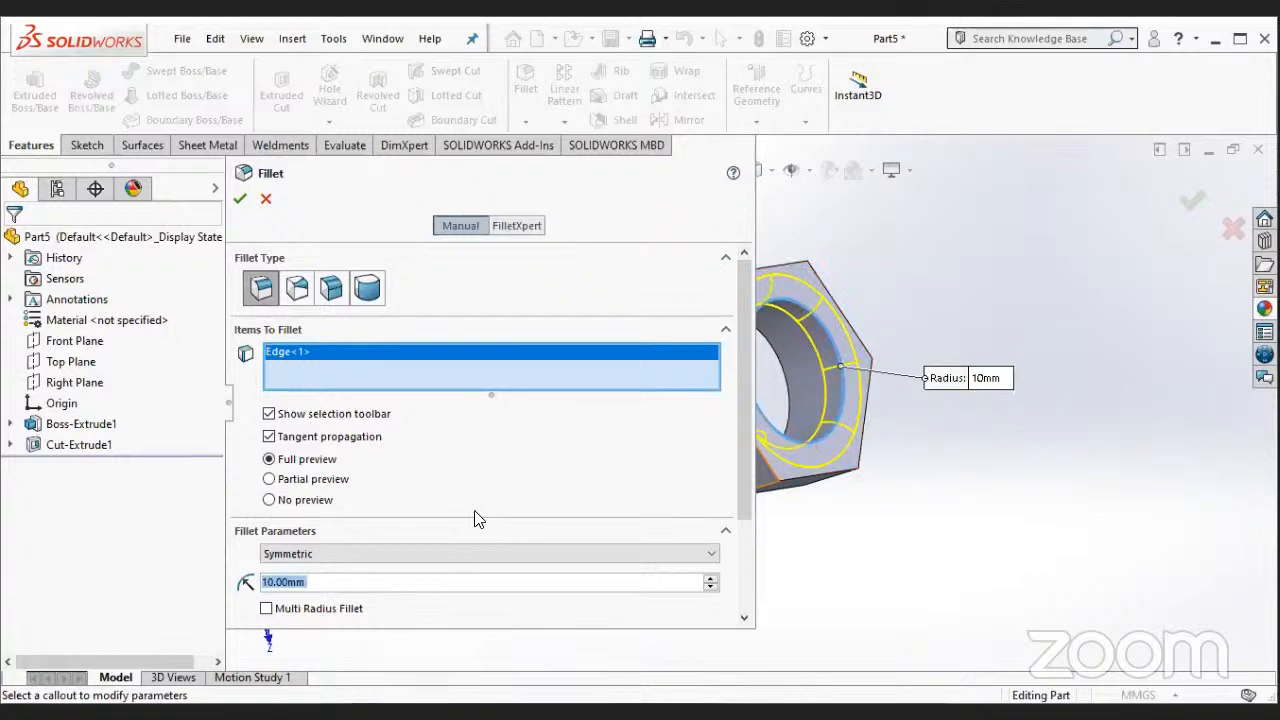
type("5")
key("Return")
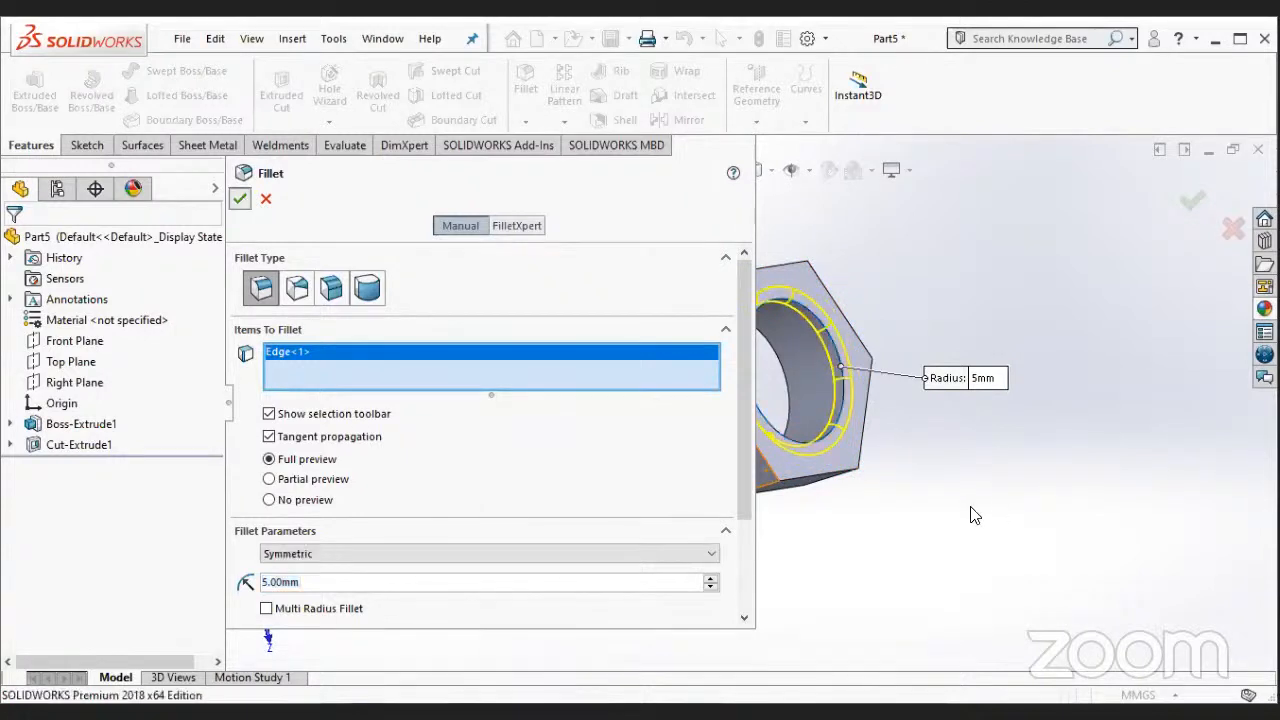
key("Return")
- Fillet the hole edge on the nut's opposite face with the same 5 mm radius
middle_click_drag(891, 498, 819, 543)
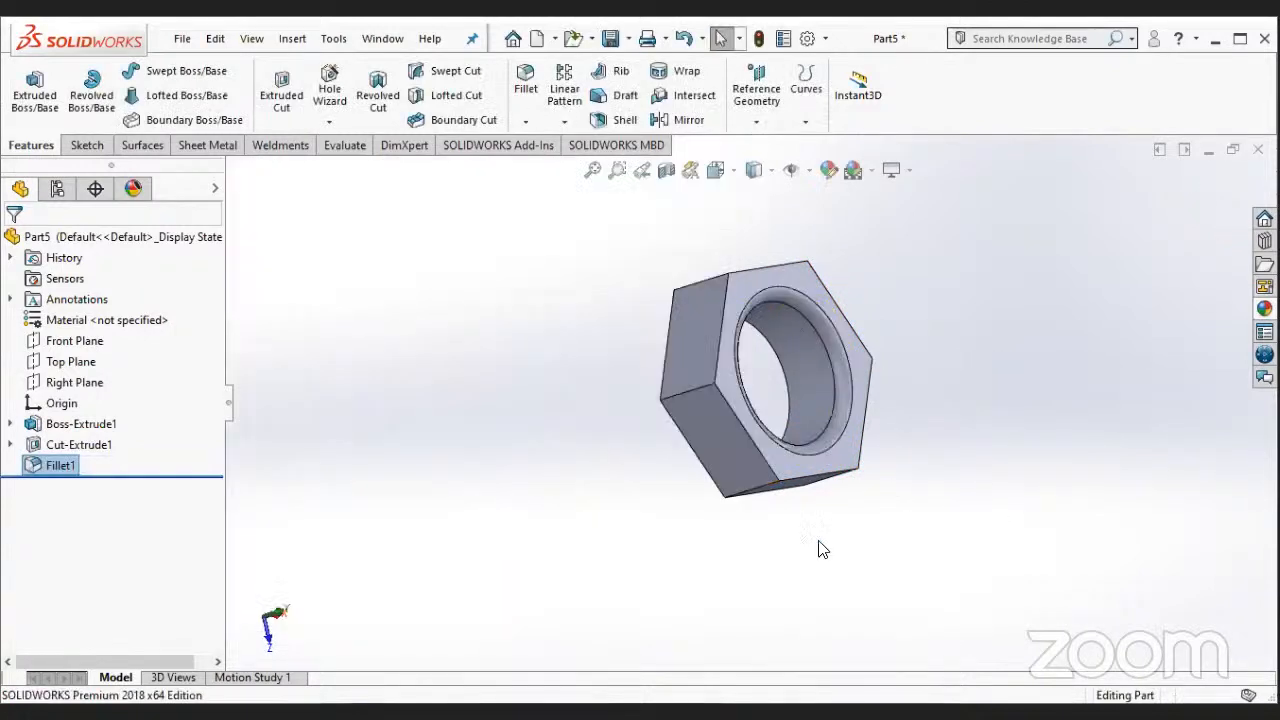
left_click(523, 84)
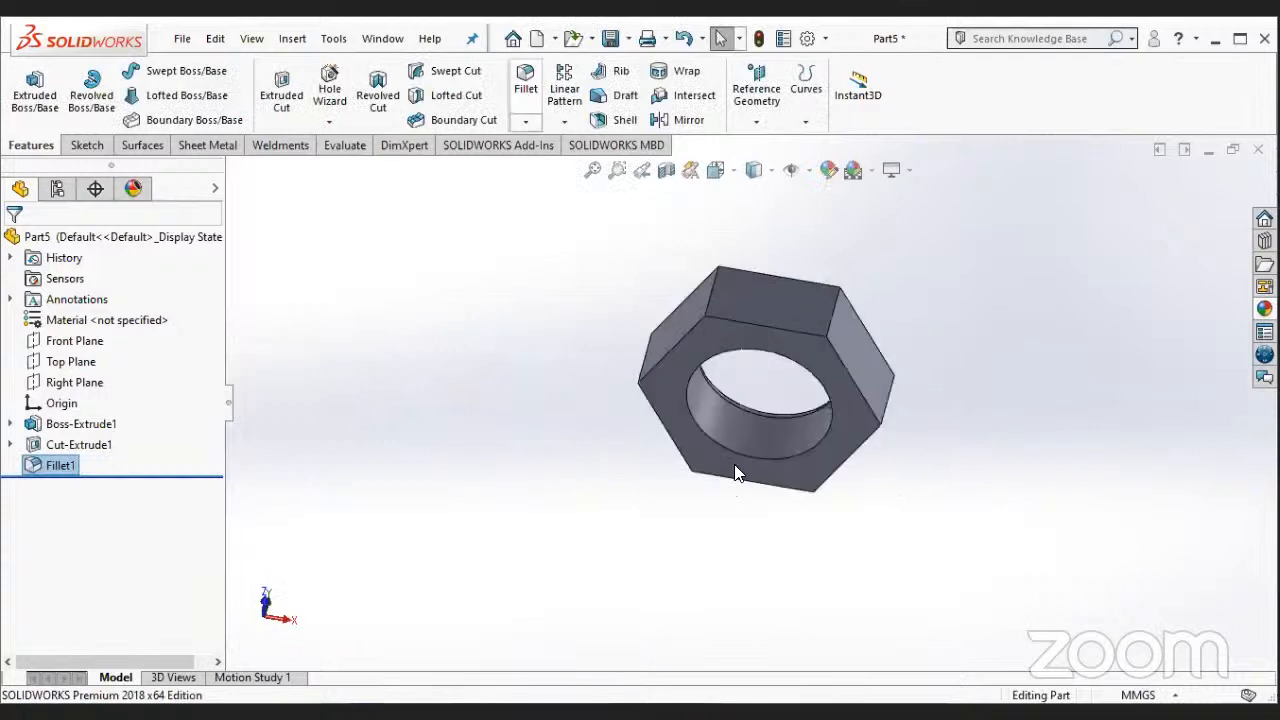
left_click(783, 461)
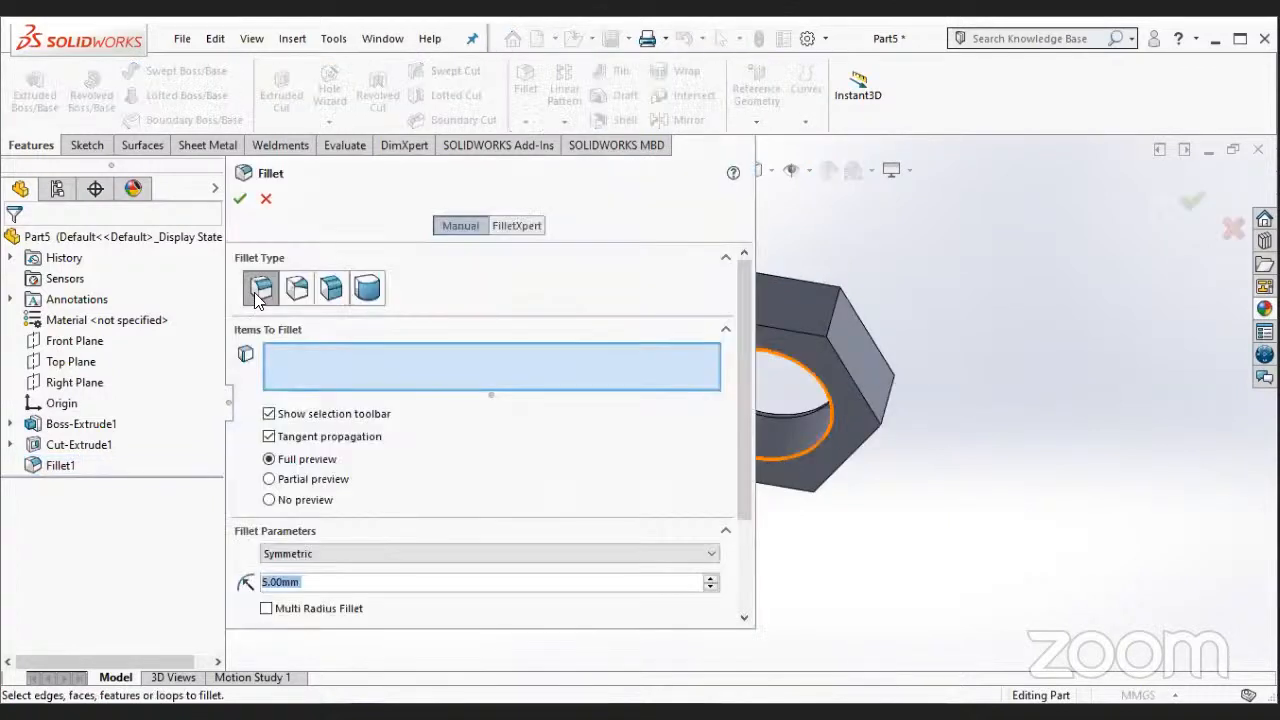
left_click(243, 199)
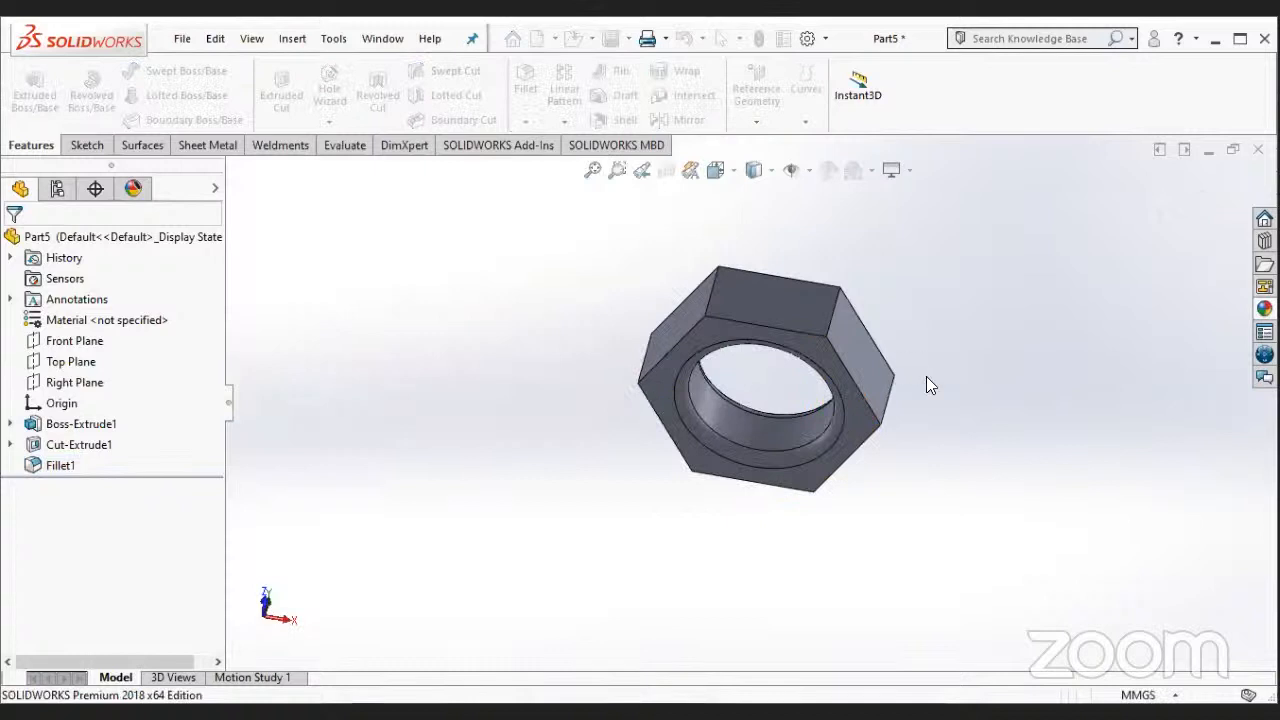
middle_click_drag(912, 326, 694, 323)
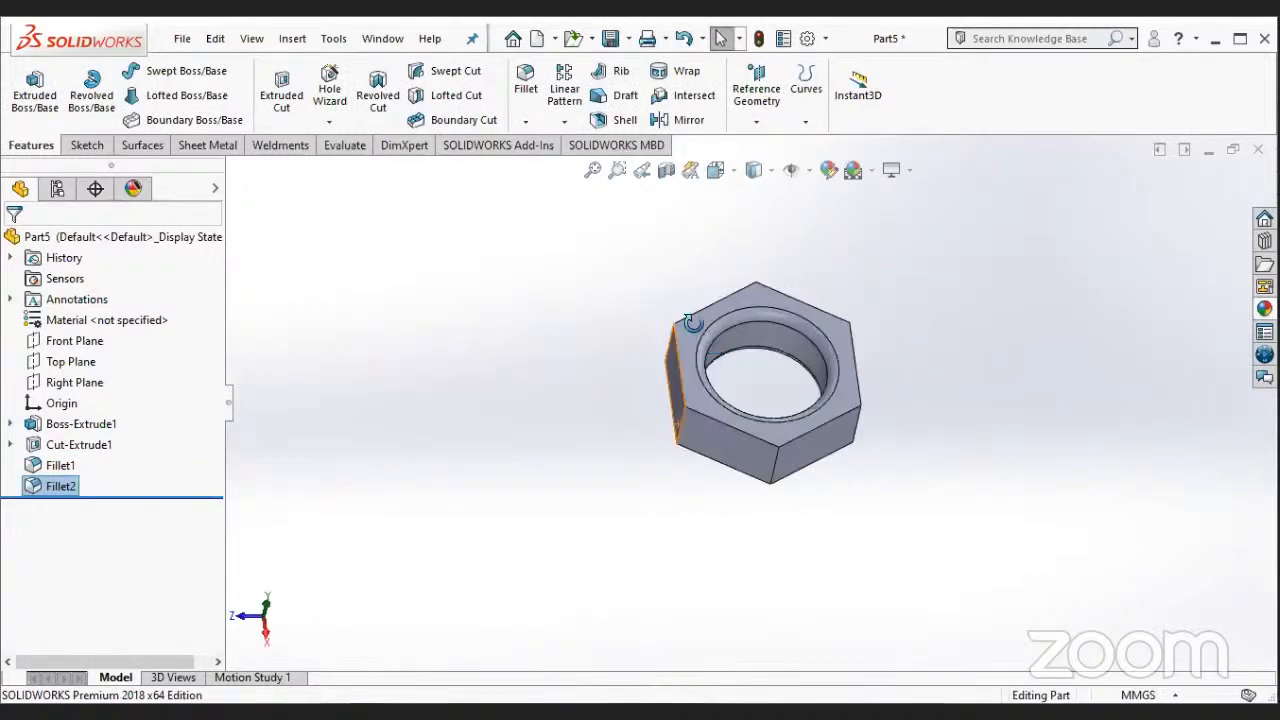
scroll(694, 323, "down", 2)
scroll(832, 468, "up", 1)
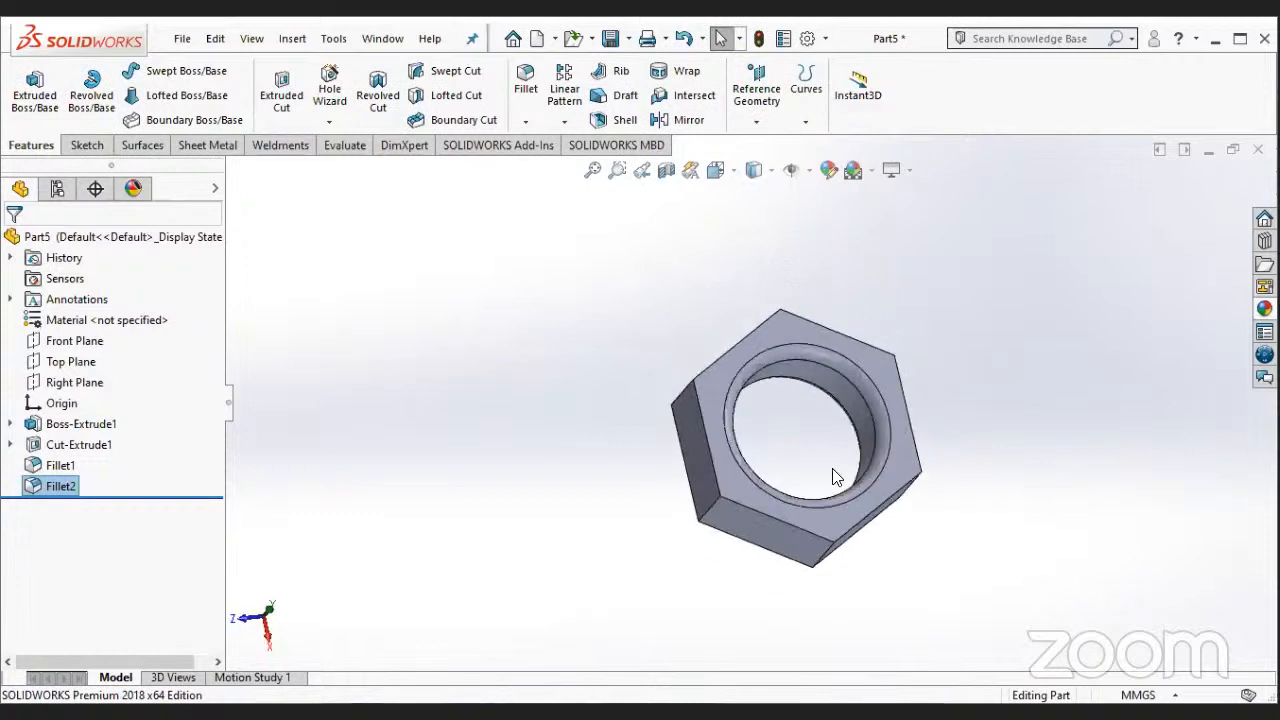
left_click(848, 398)
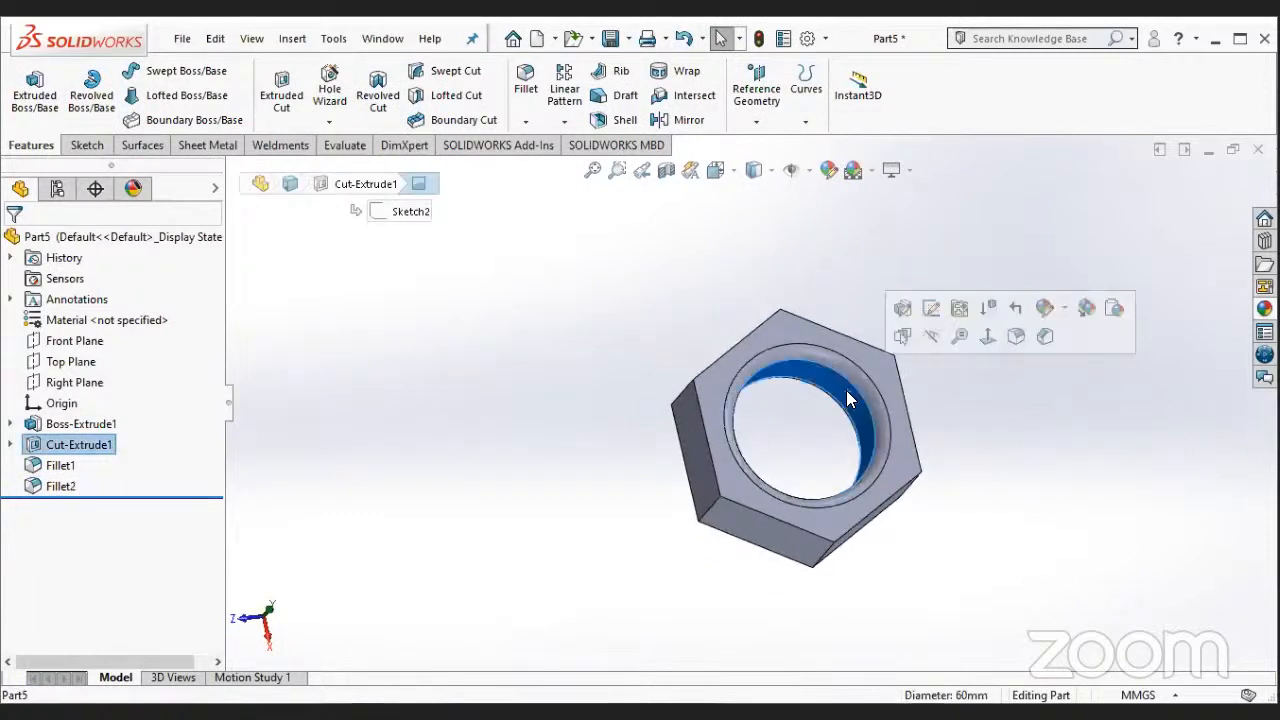
left_click(1063, 310)
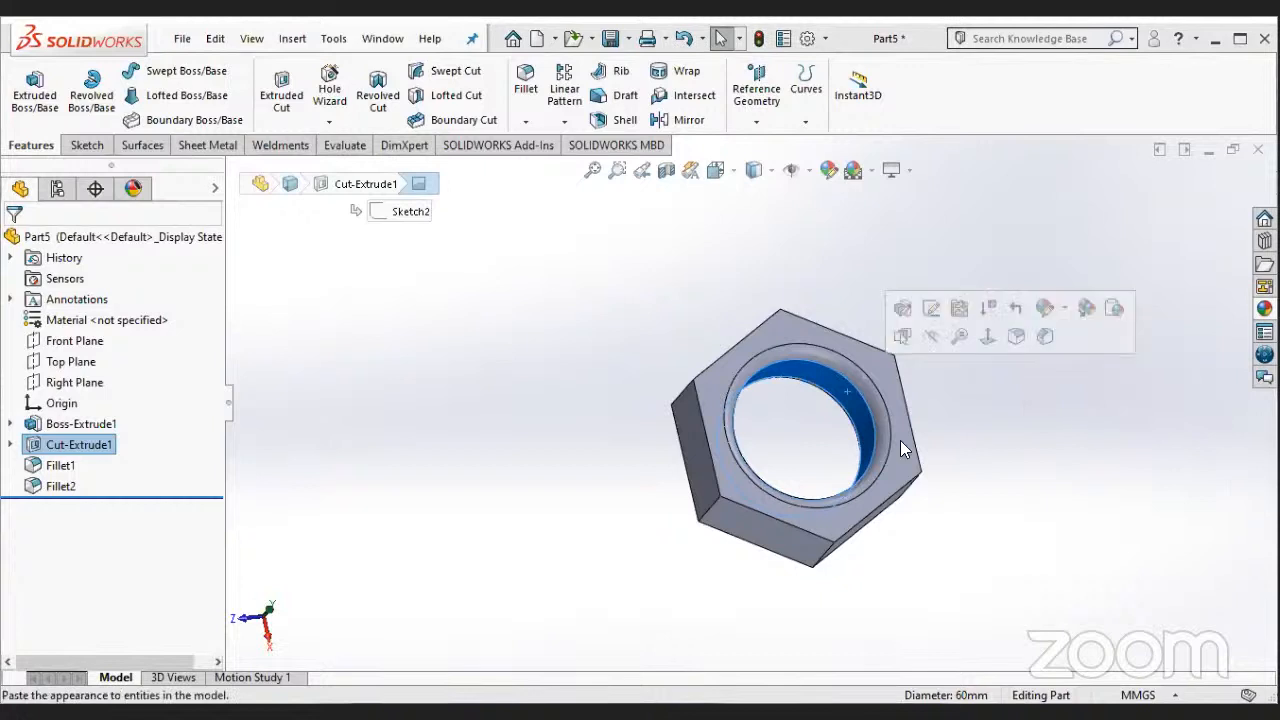
left_click(1264, 309)
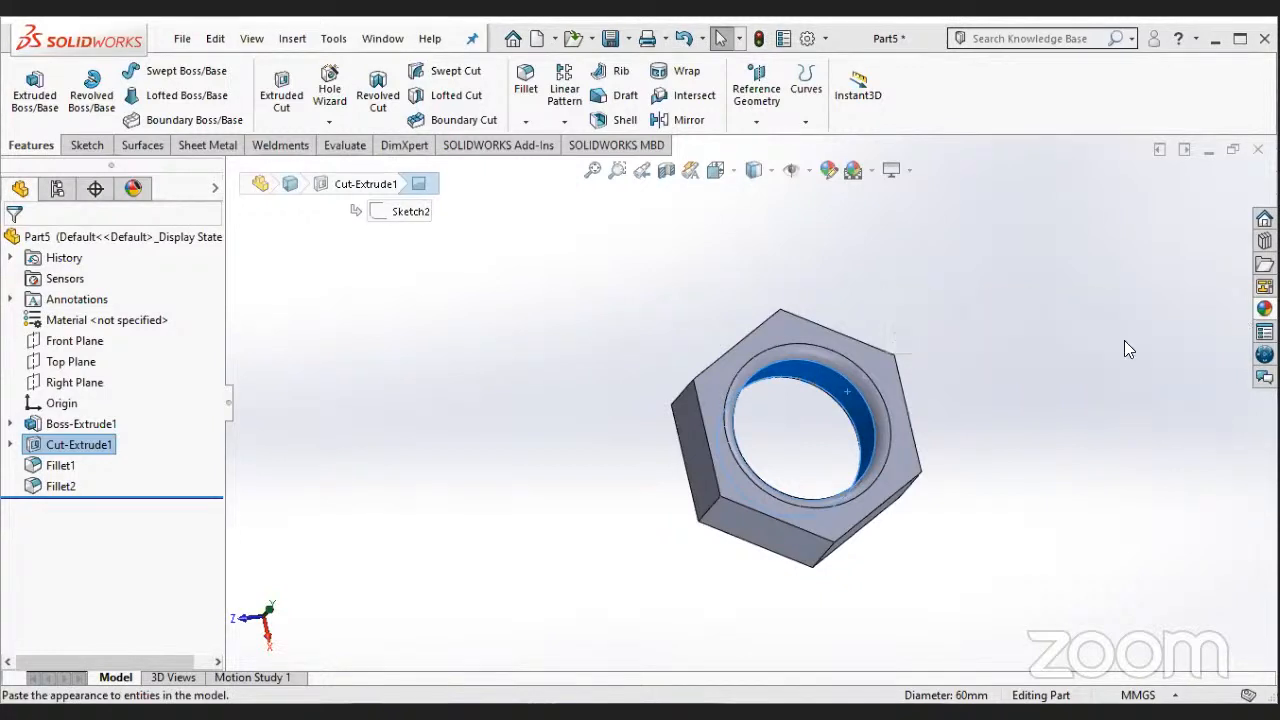
left_click(830, 178)
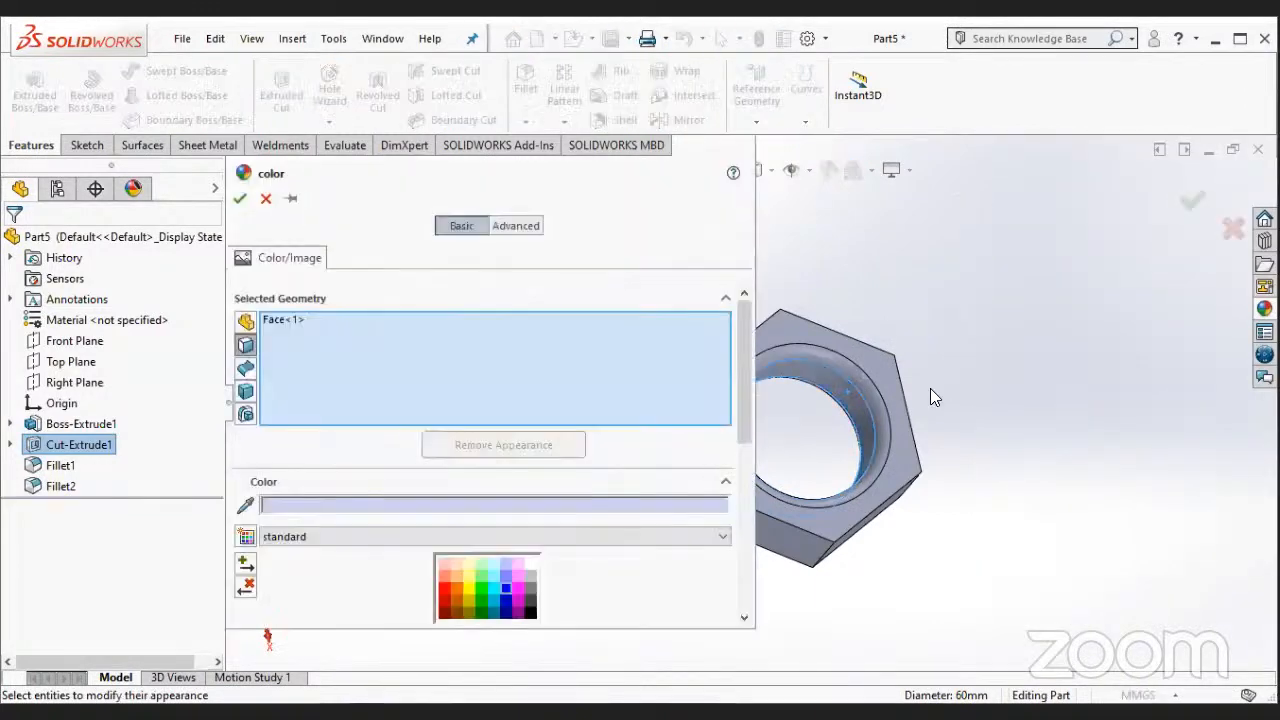
left_click(266, 199)
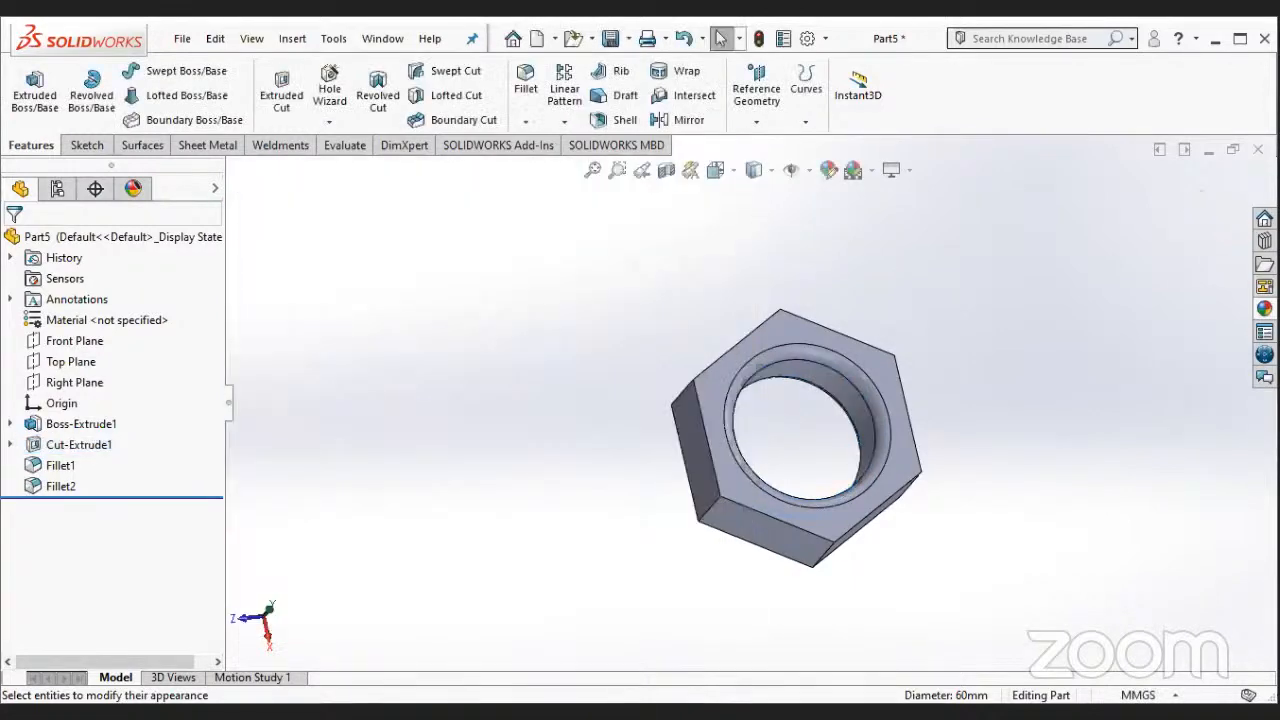
- Browse the basic, studio and presentation scenes in the appearances and scenes library
left_click(1264, 308)
scroll(1118, 290, "down", 1)
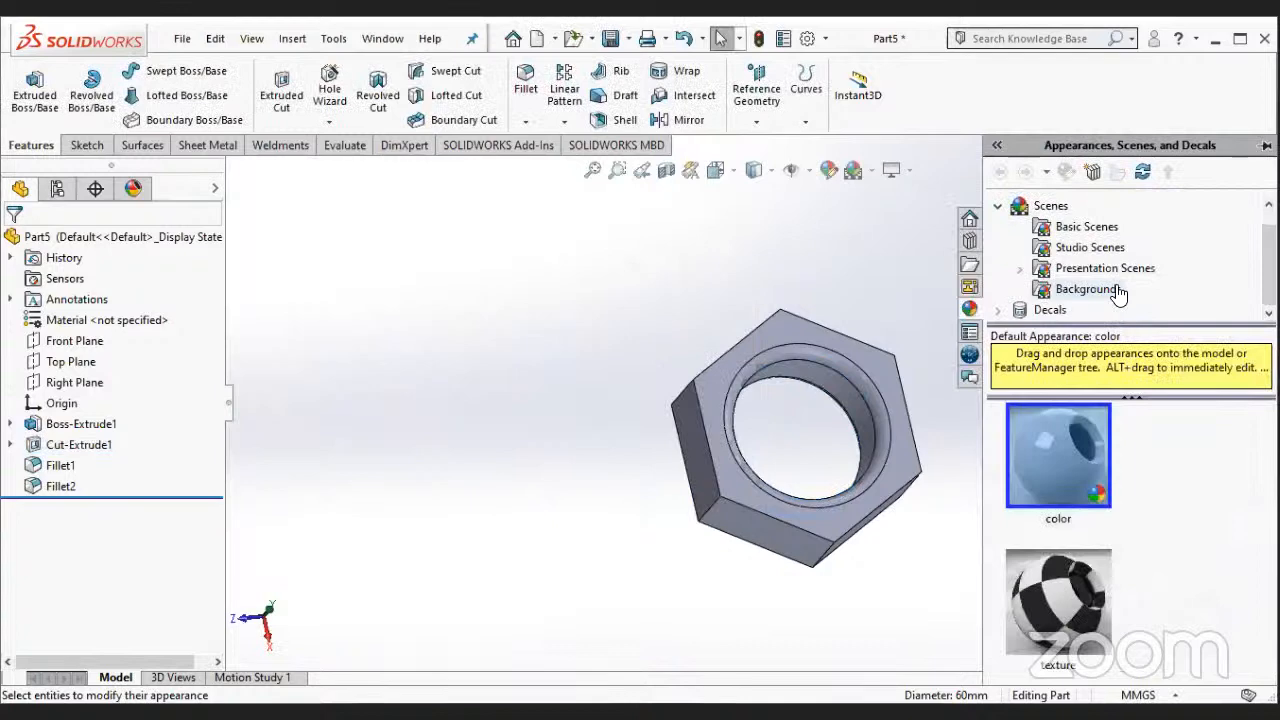
scroll(996, 232, "up", 1)
left_click(996, 227)
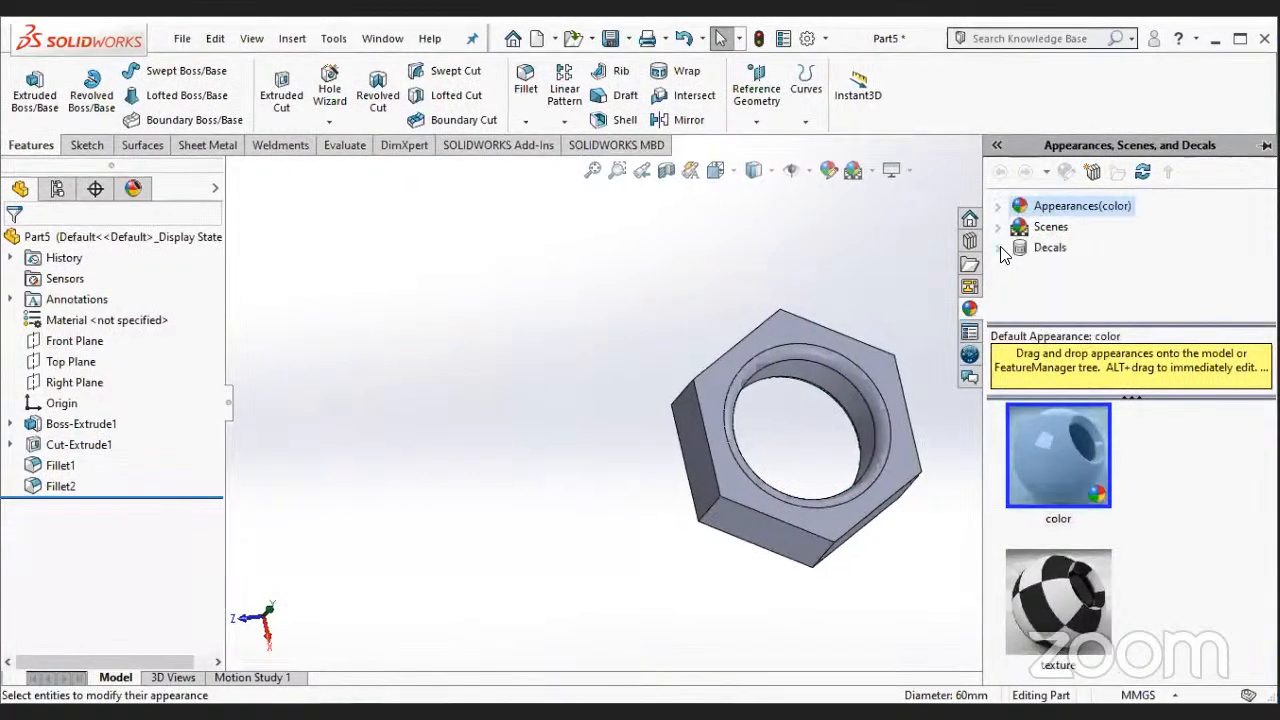
left_click(998, 248)
left_click(997, 227)
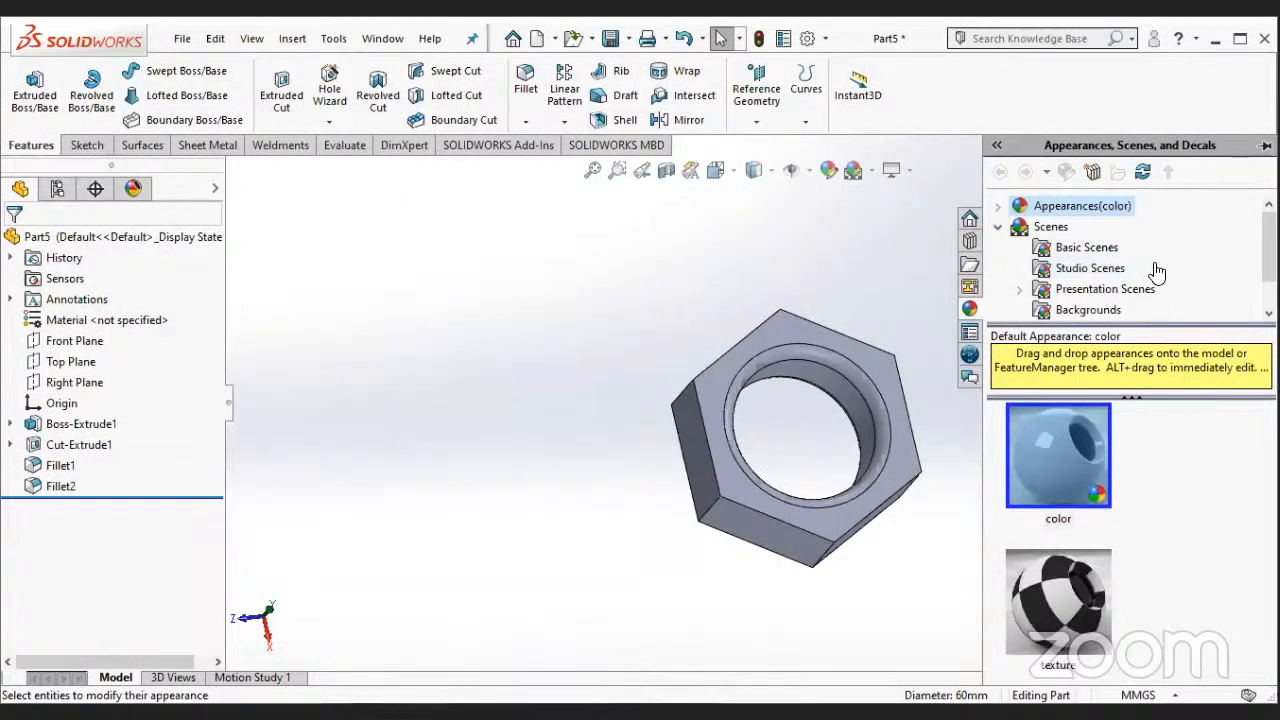
scroll(1112, 276, "down", 2)
scroll(1112, 270, "up", 2)
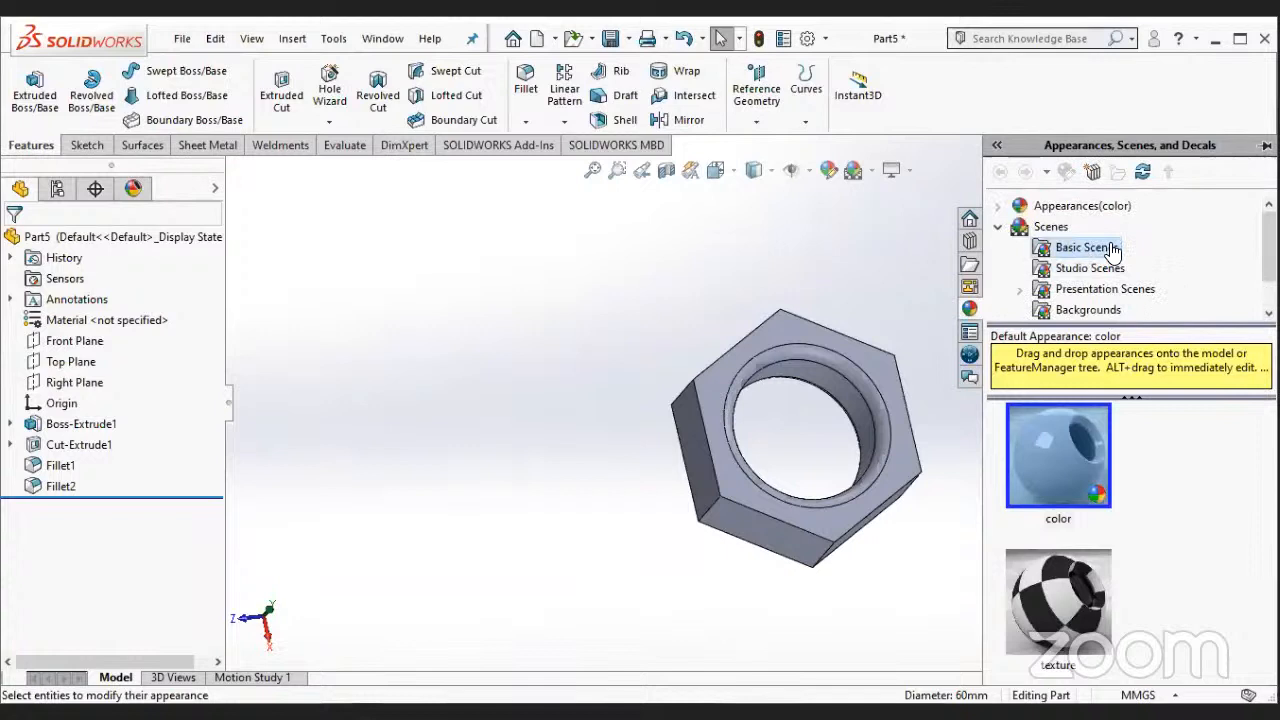
left_click(1058, 250)
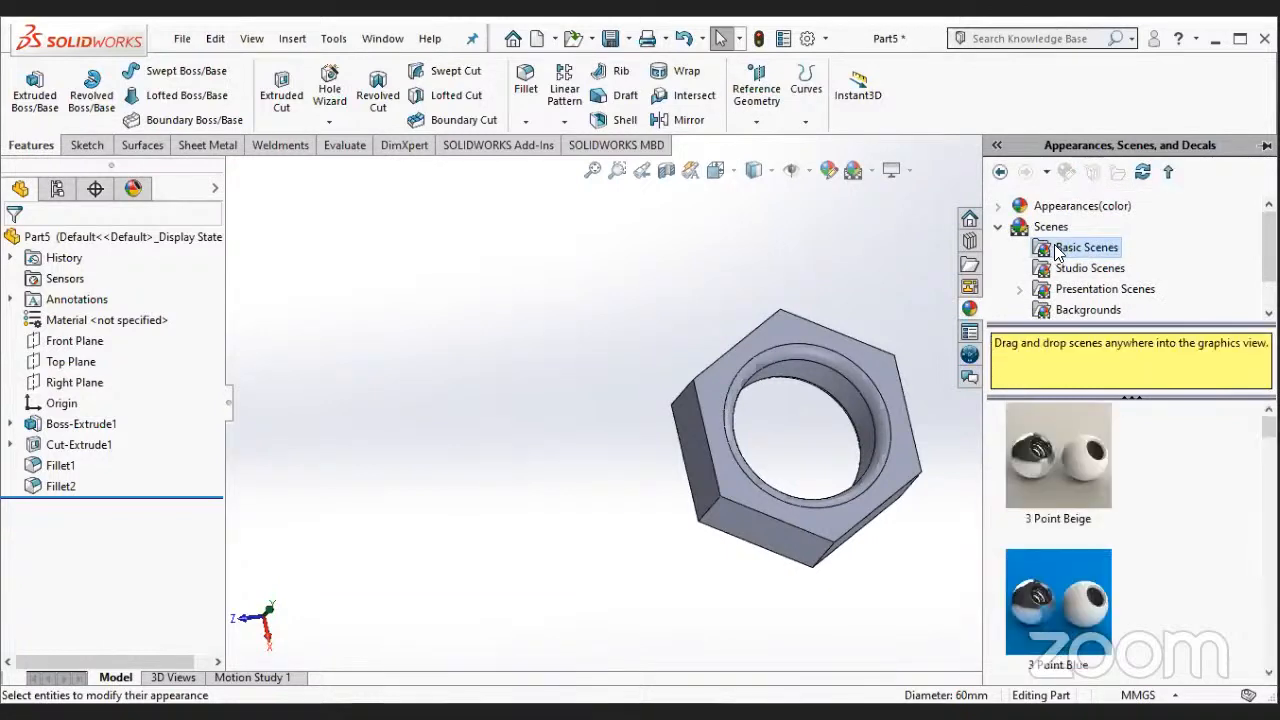
left_click(1090, 268)
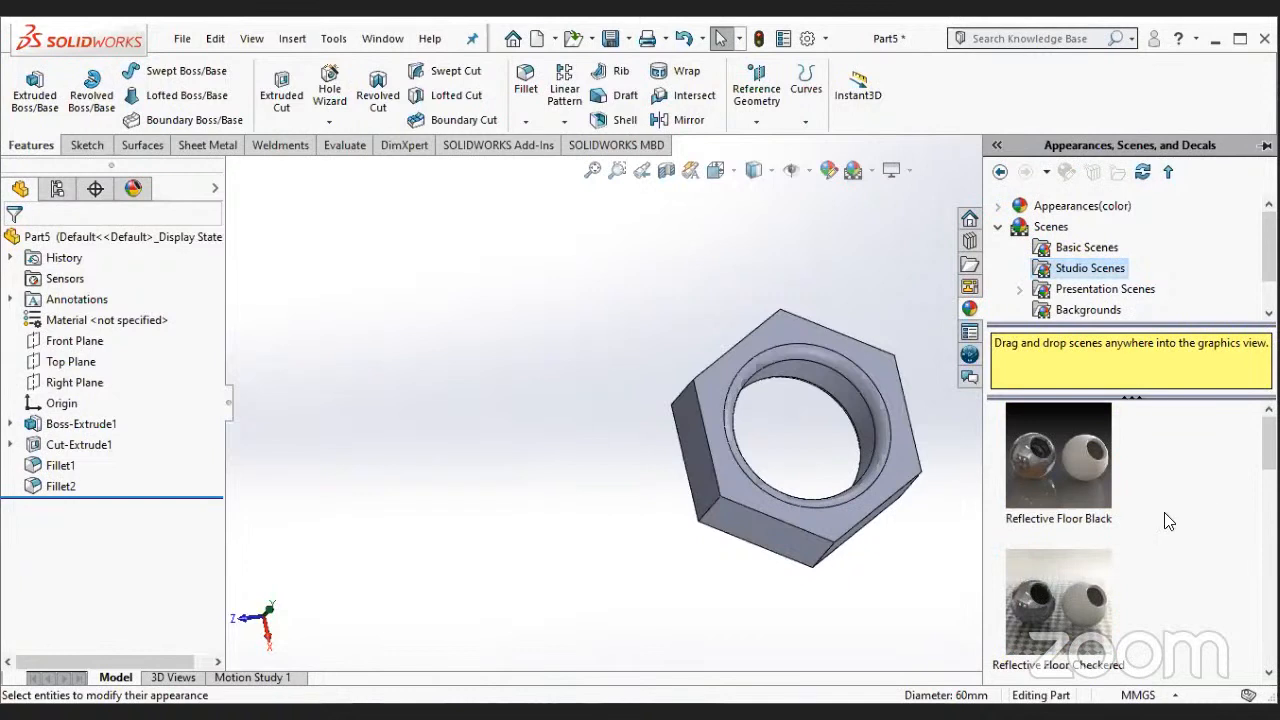
scroll(1122, 468, "down", 3)
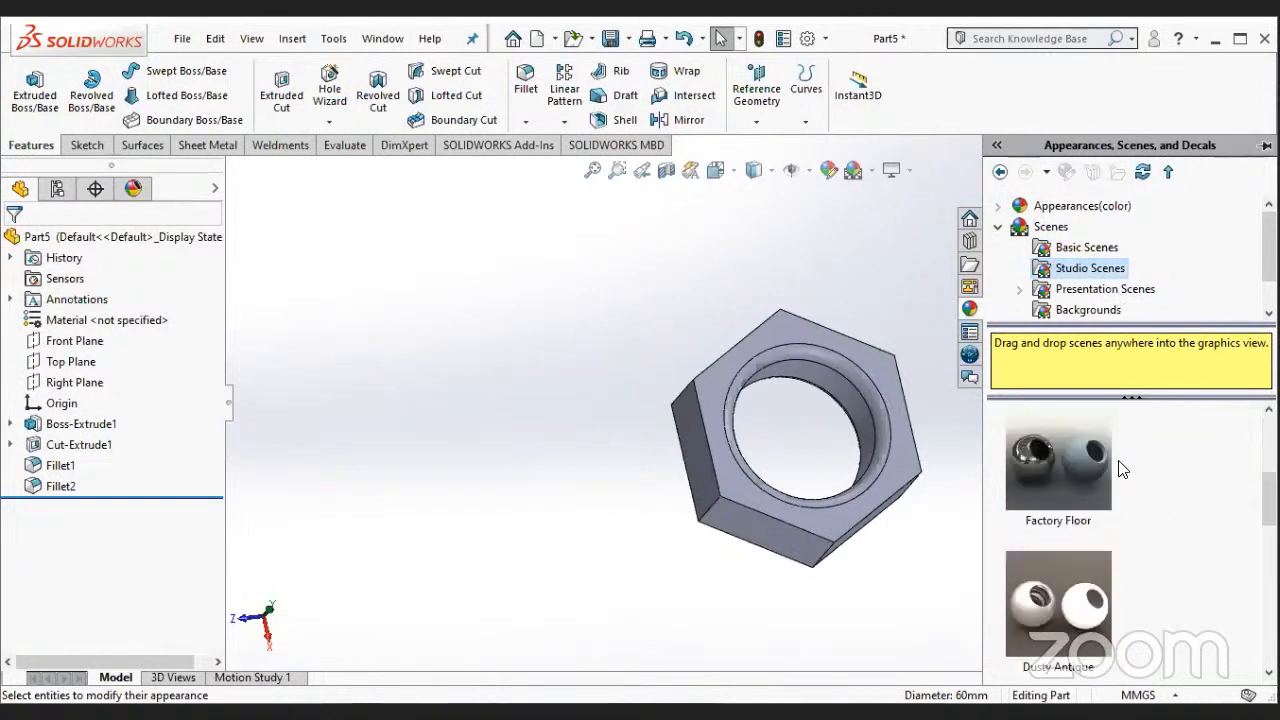
scroll(1122, 468, "down", 3)
scroll(1118, 509, "down", 3)
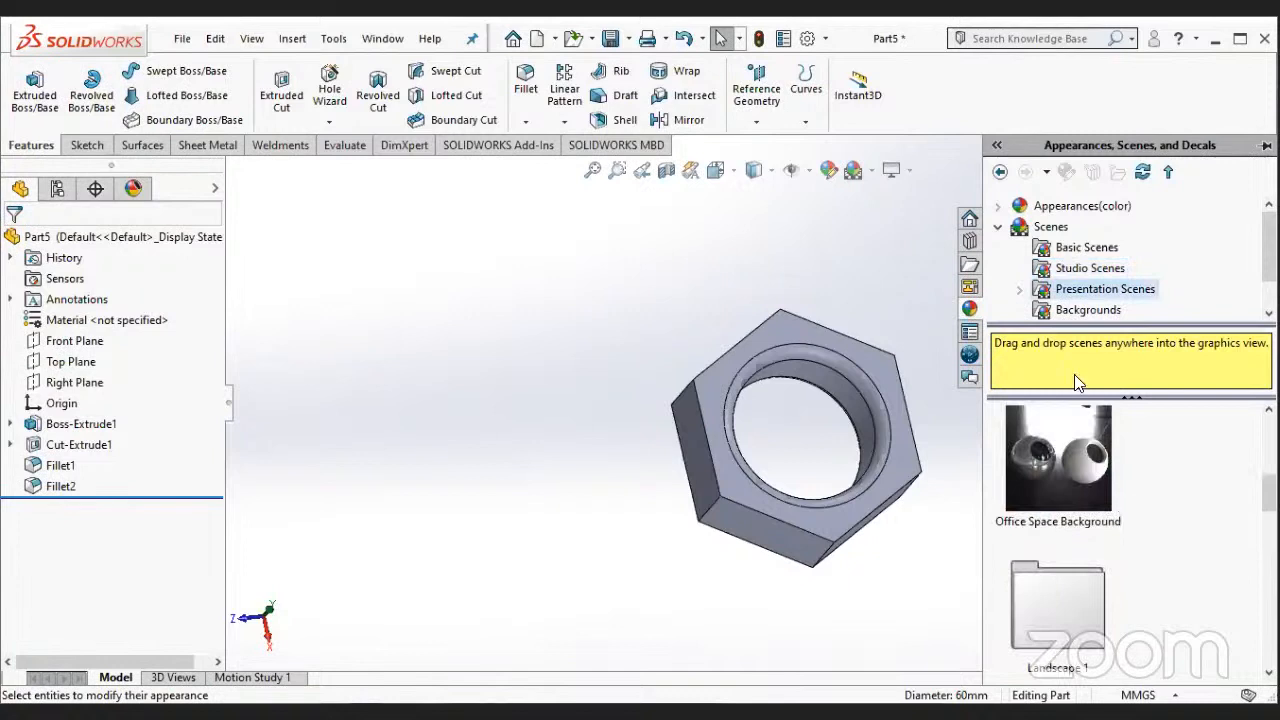
scroll(1074, 374, "up", 2)
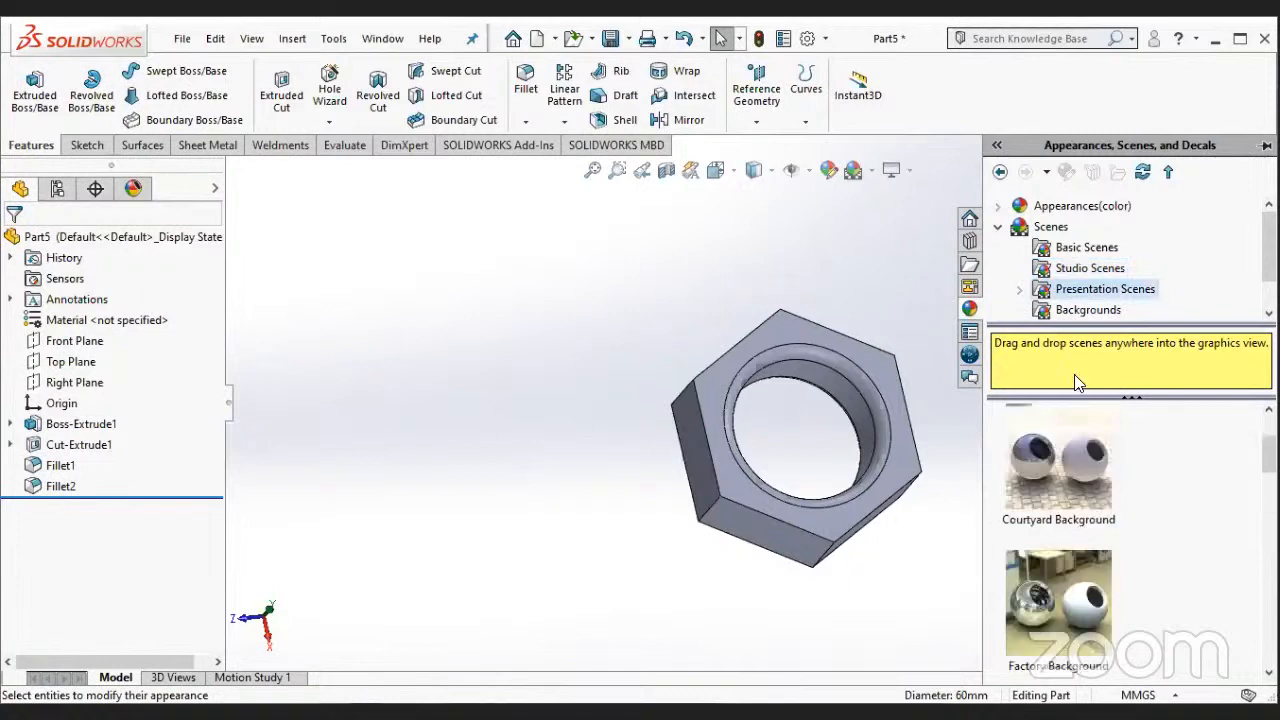
- Look through the appearance categories in the library, including the metal subcategories
left_click(1002, 208)
scroll(1074, 272, "down", 1)
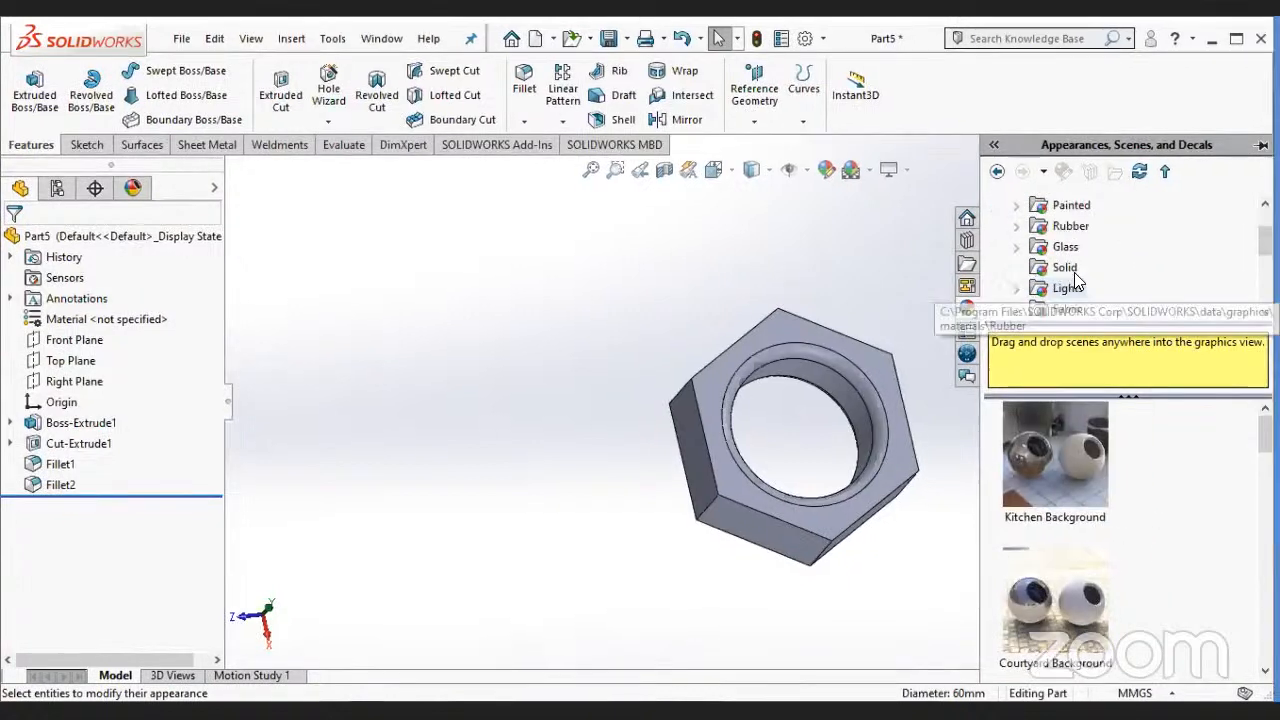
scroll(1078, 283, "down", 1)
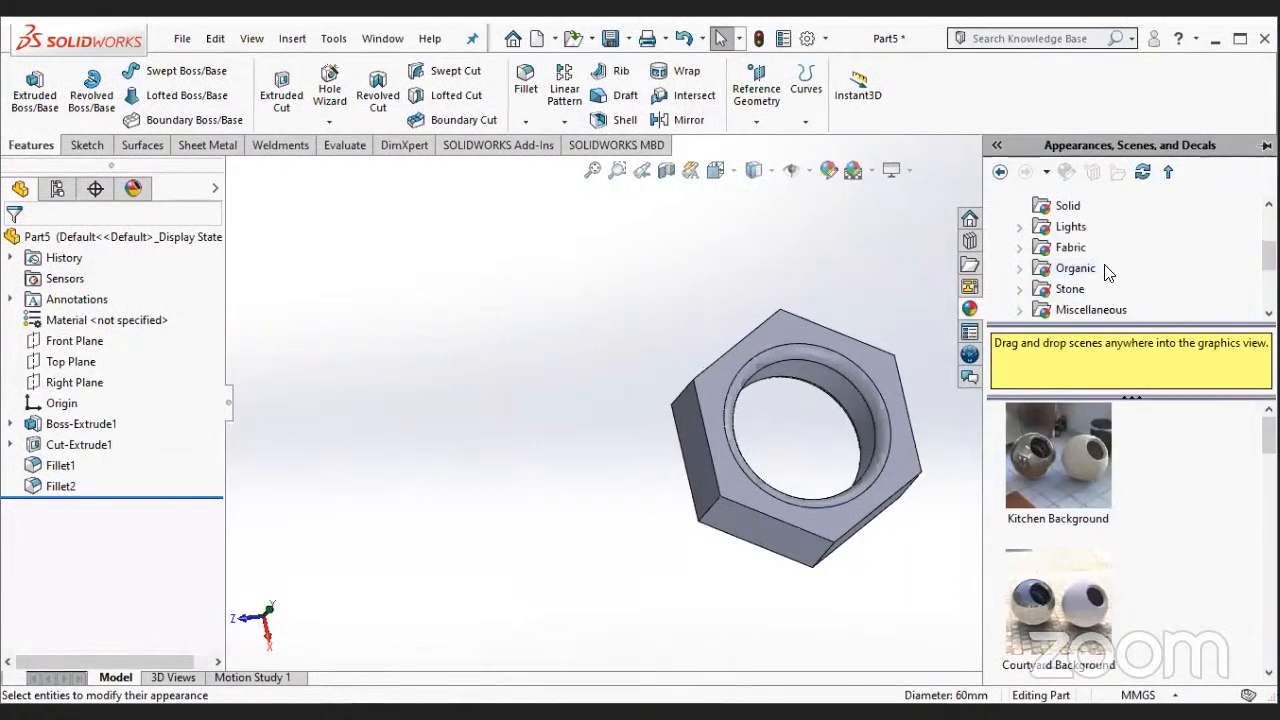
scroll(1108, 272, "up", 1)
scroll(1034, 255, "up", 1)
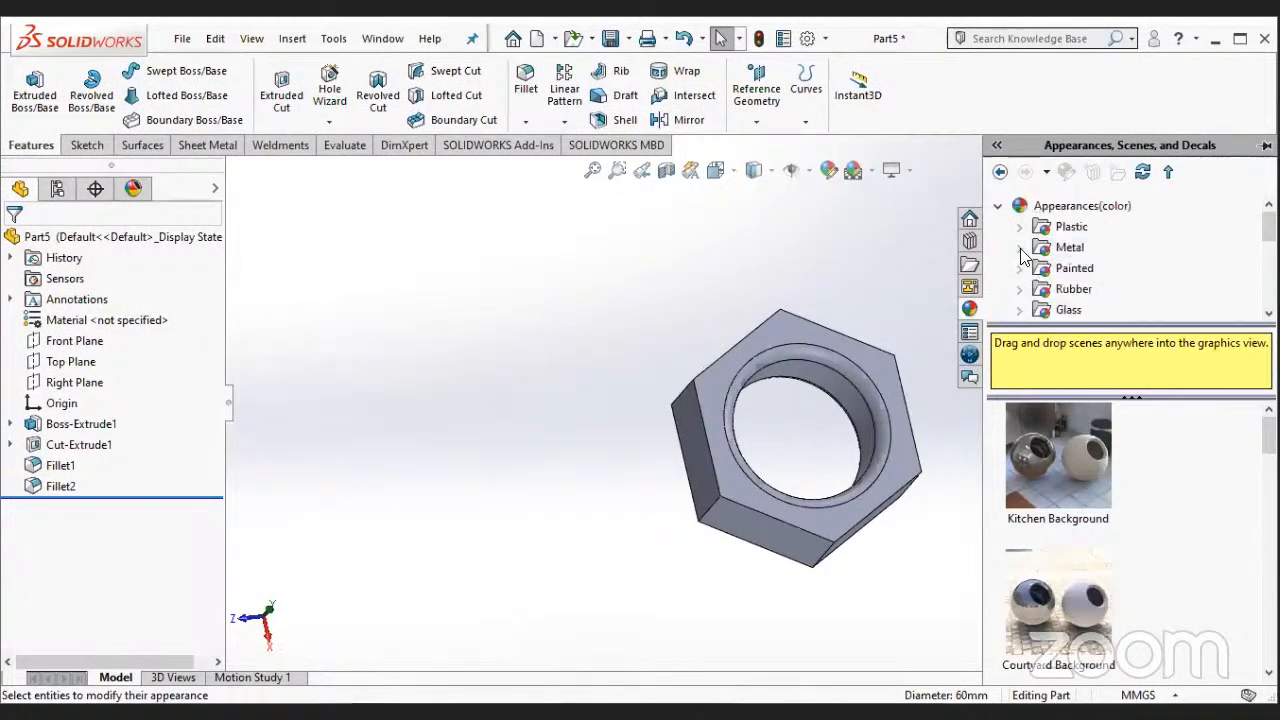
left_click(1020, 249)
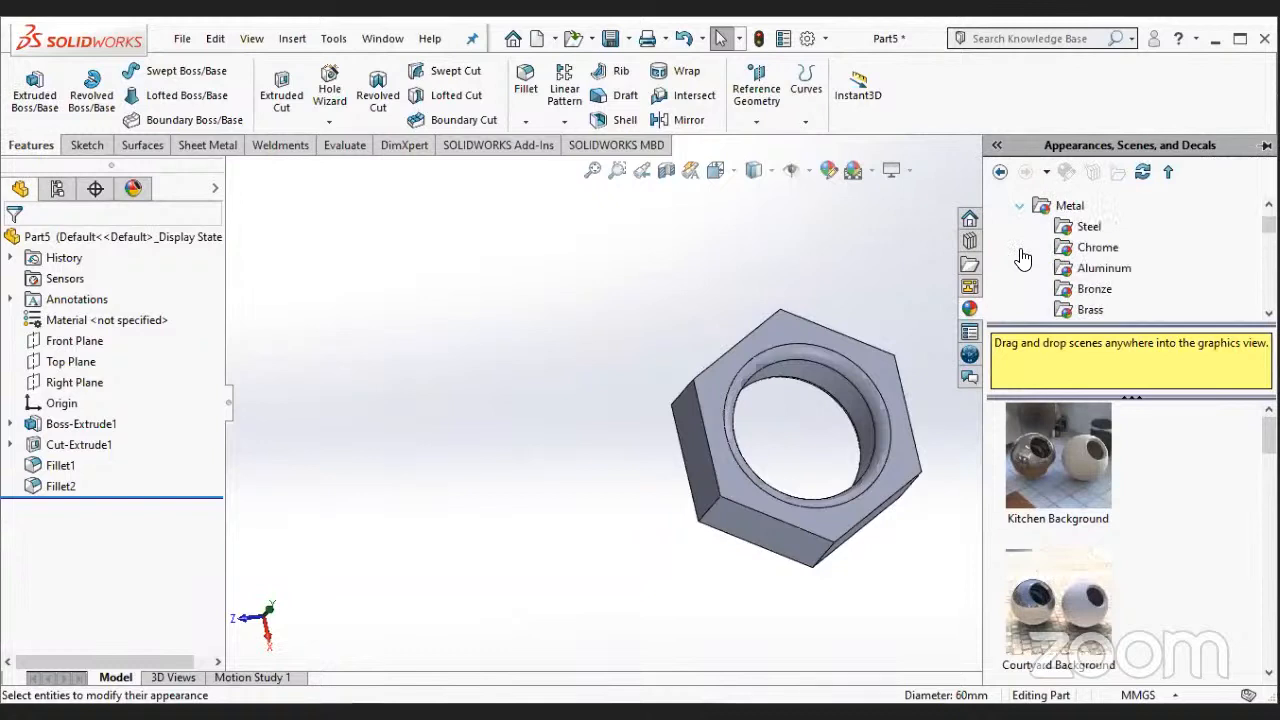
scroll(1067, 256, "down", 6)
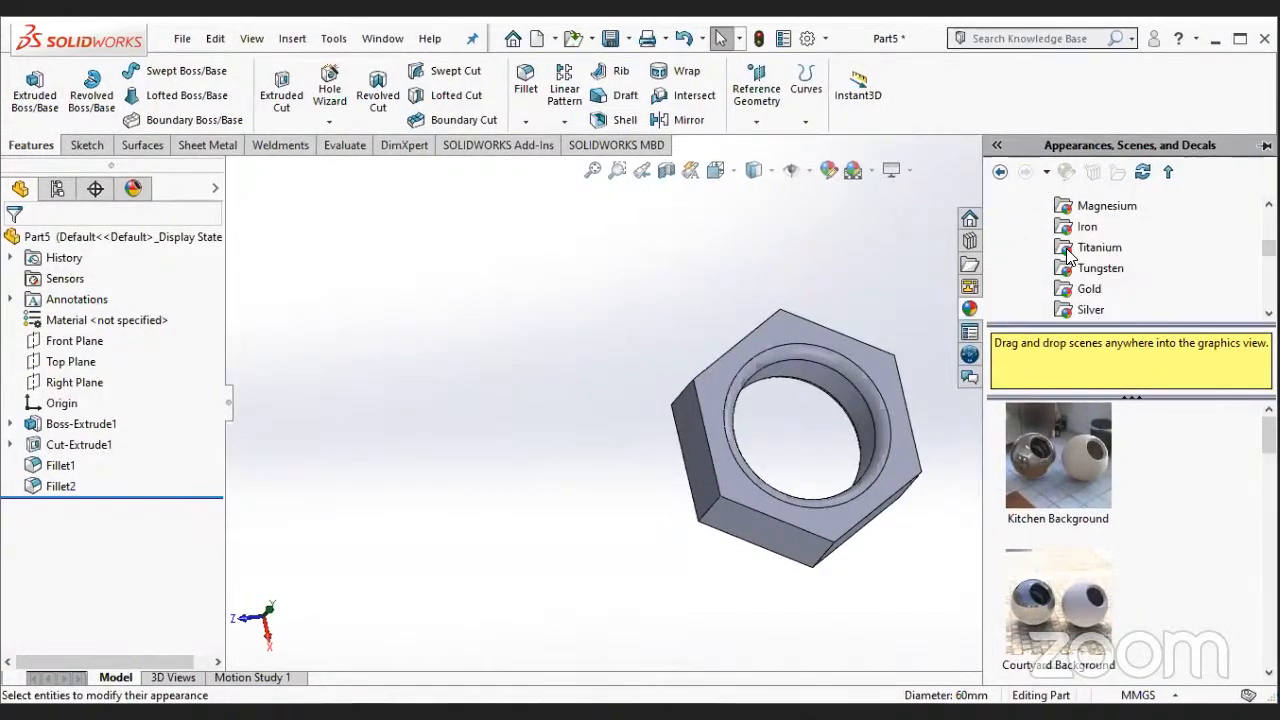
scroll(1037, 268, "down", 1)
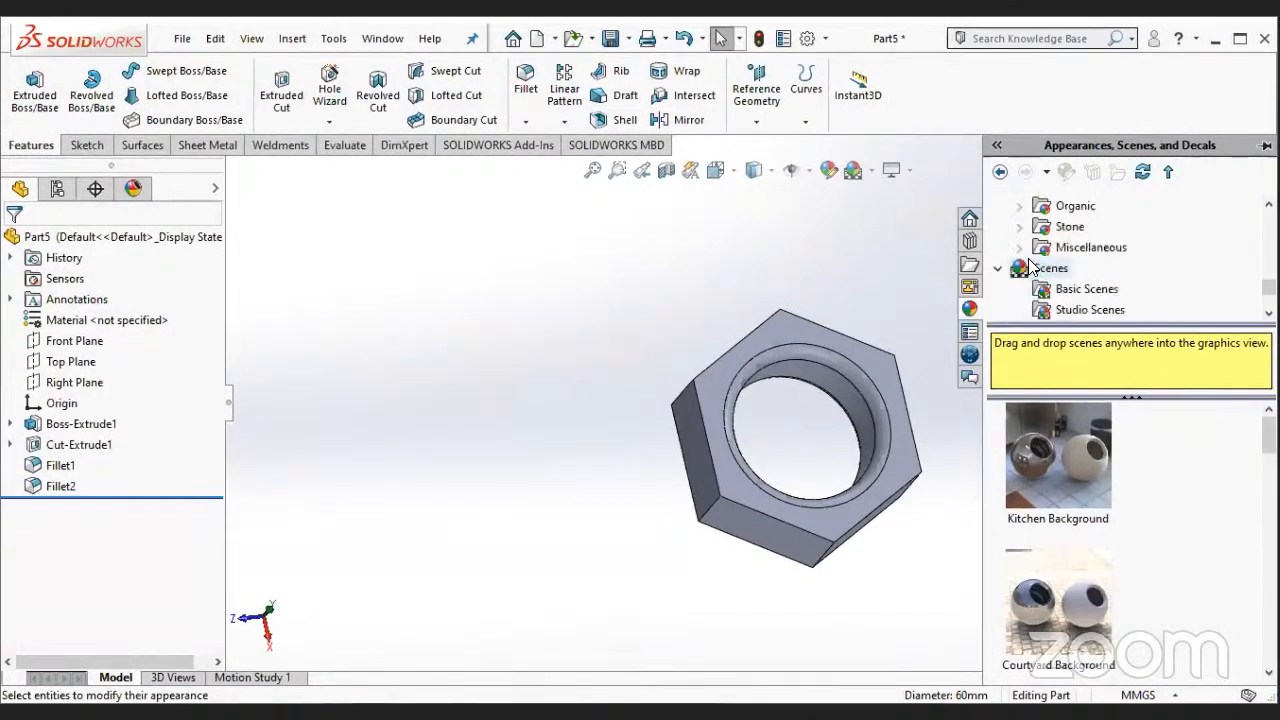
- Try to apply the screw thread appearance from the Miscellaneous Pattern category to the hole's inner face
left_click(1020, 248)
scroll(1090, 232, "down", 1)
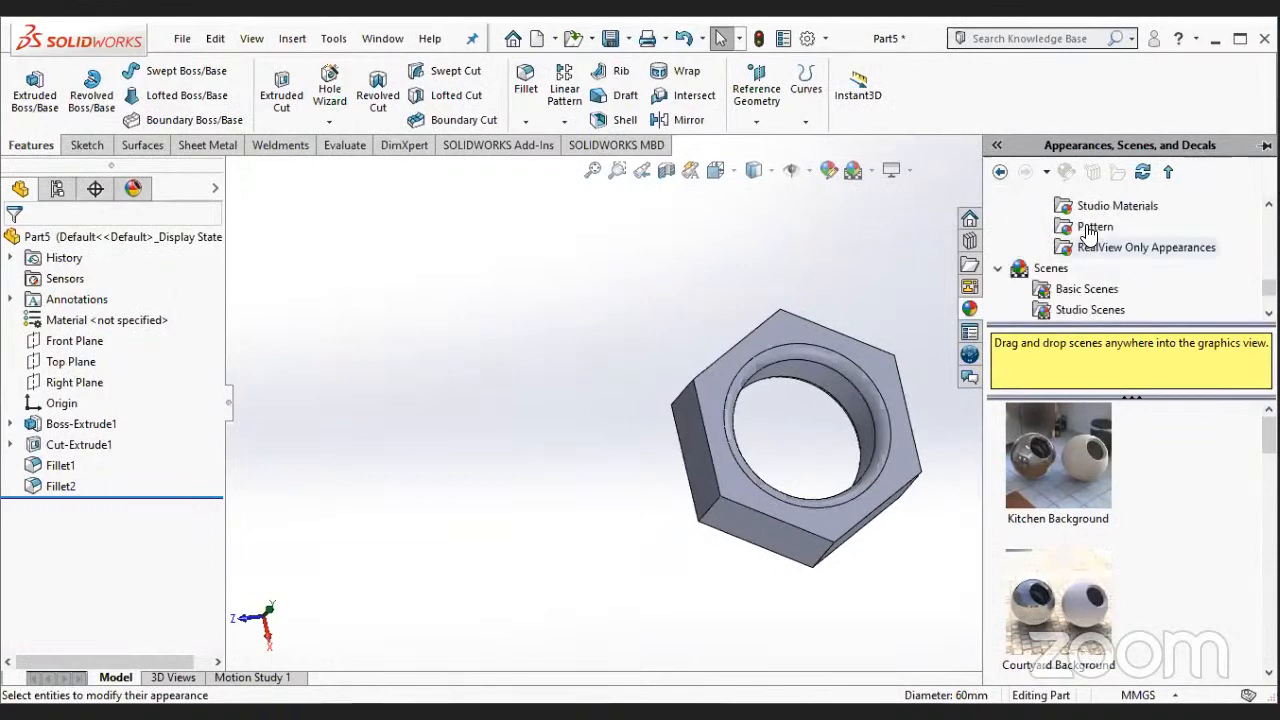
left_click(1090, 230)
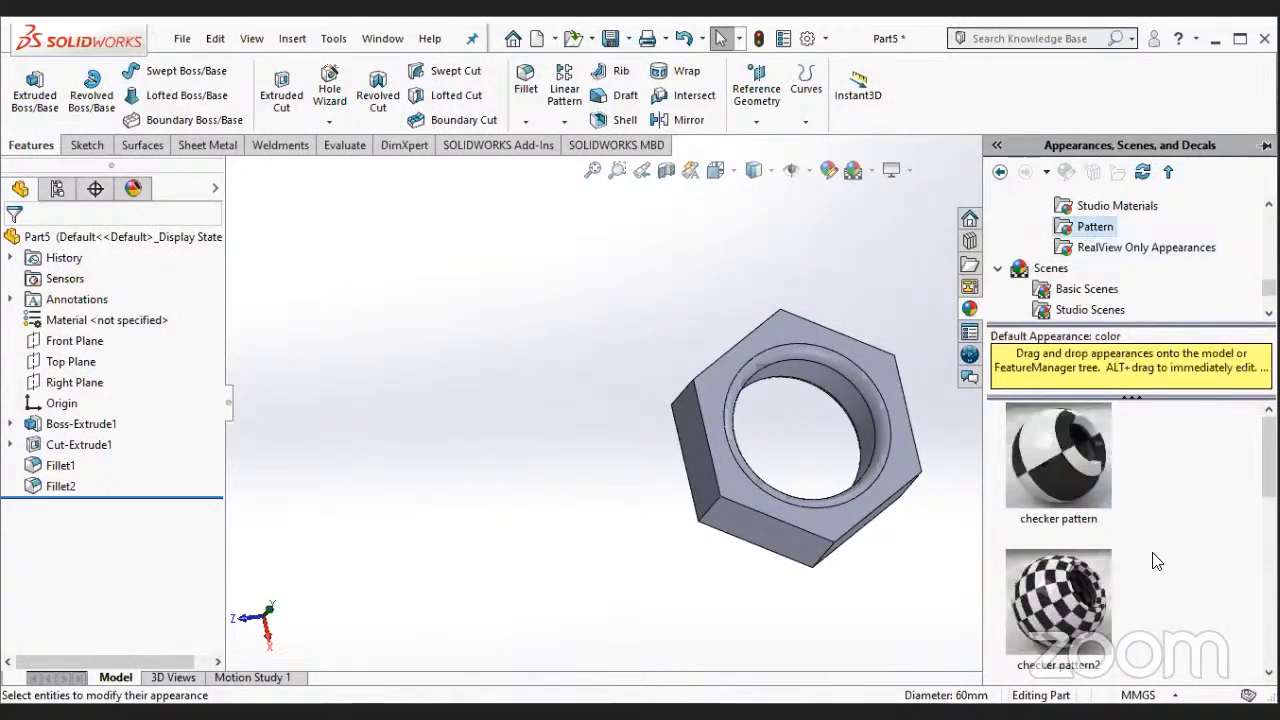
scroll(1155, 562, "down", 6)
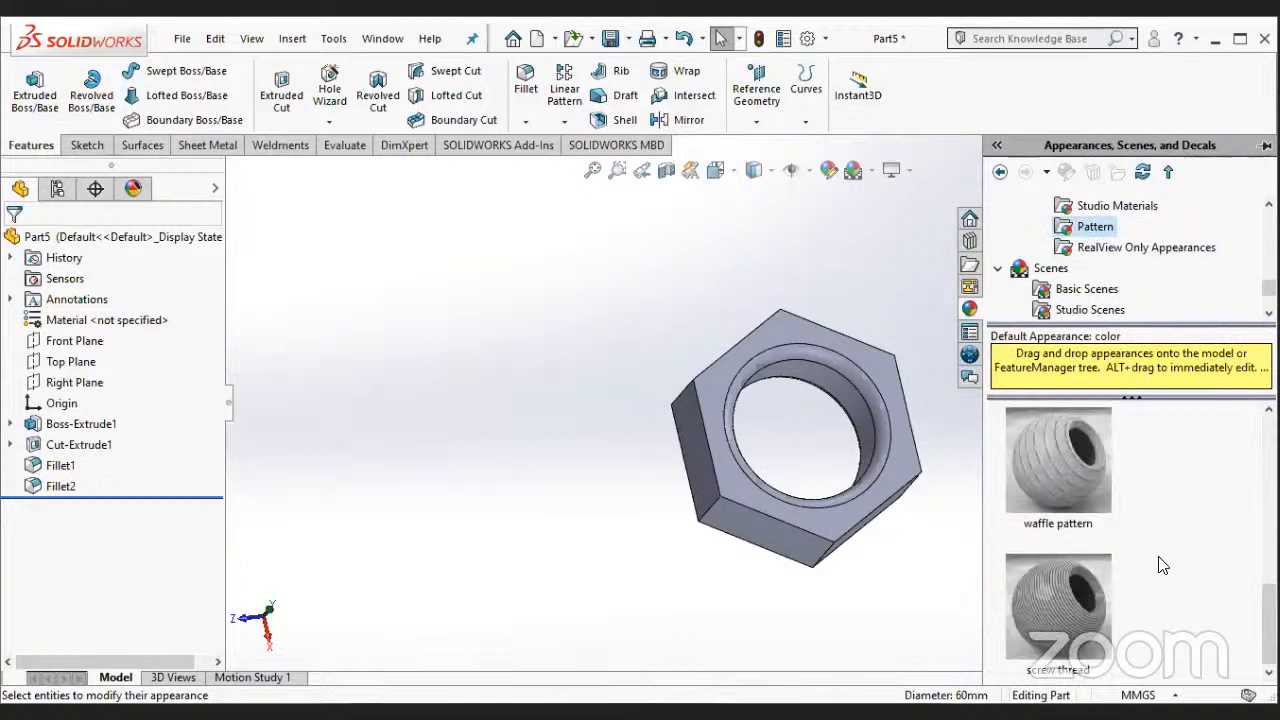
left_click(1067, 626)
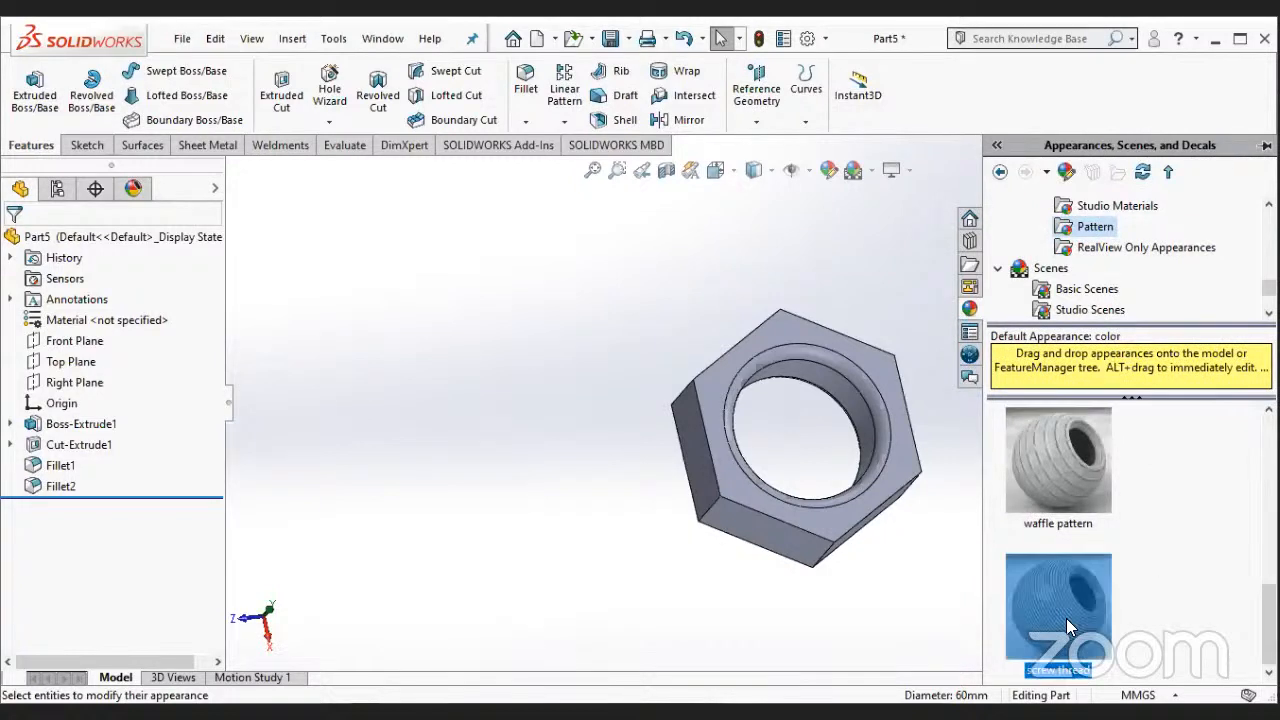
left_click_drag(1066, 618, 862, 412)
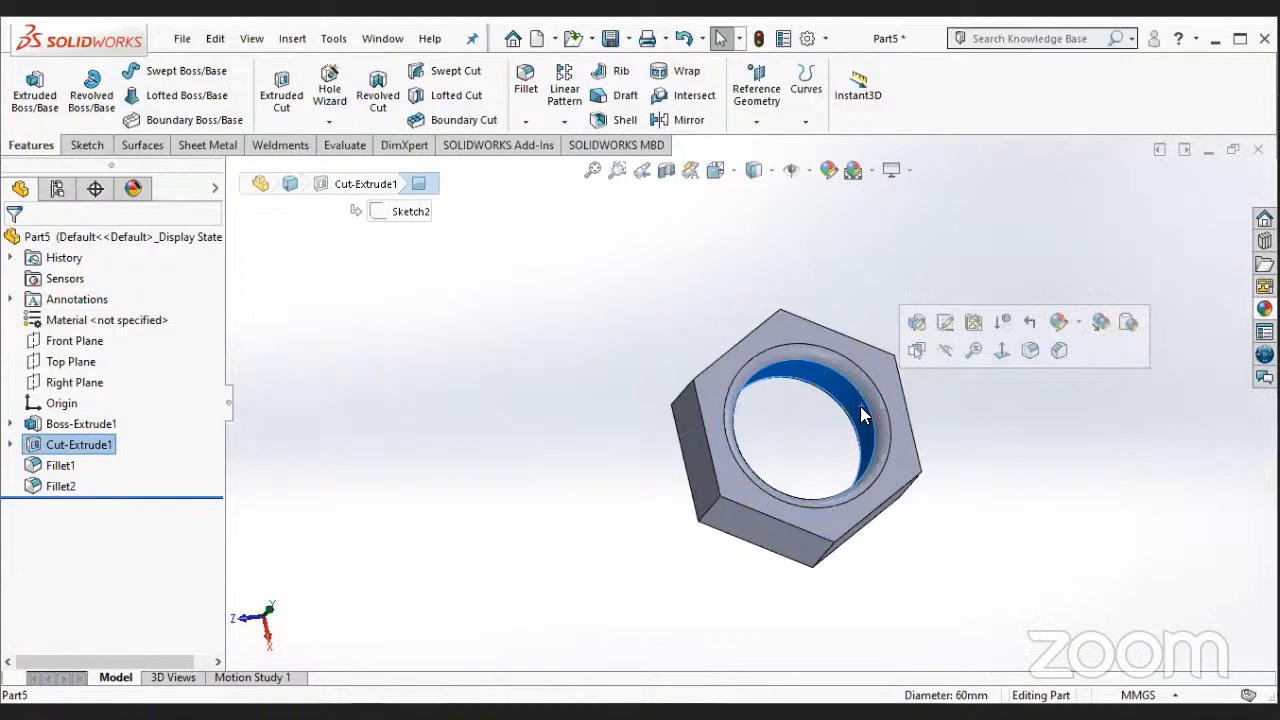
- Edit the whole part's appearance and assign it the screw thread pattern from the Miscellaneous category
left_click(1077, 323)
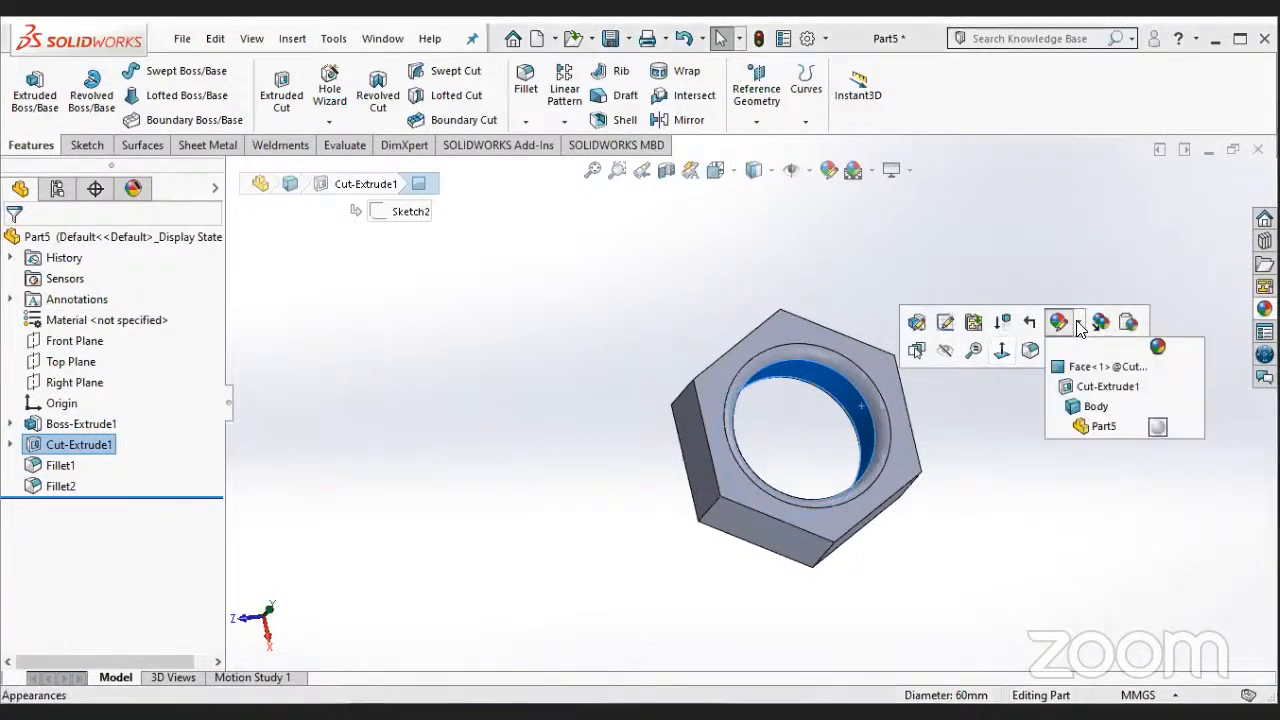
left_click(1100, 426)
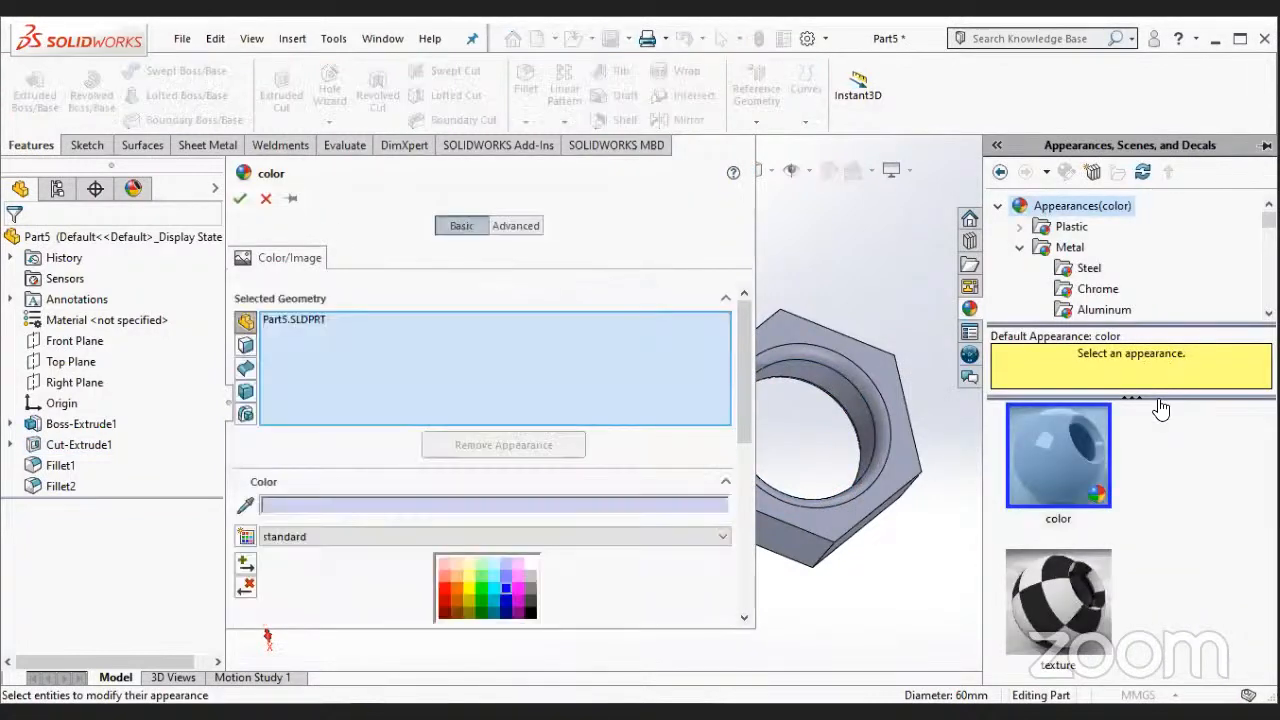
left_click(1019, 247)
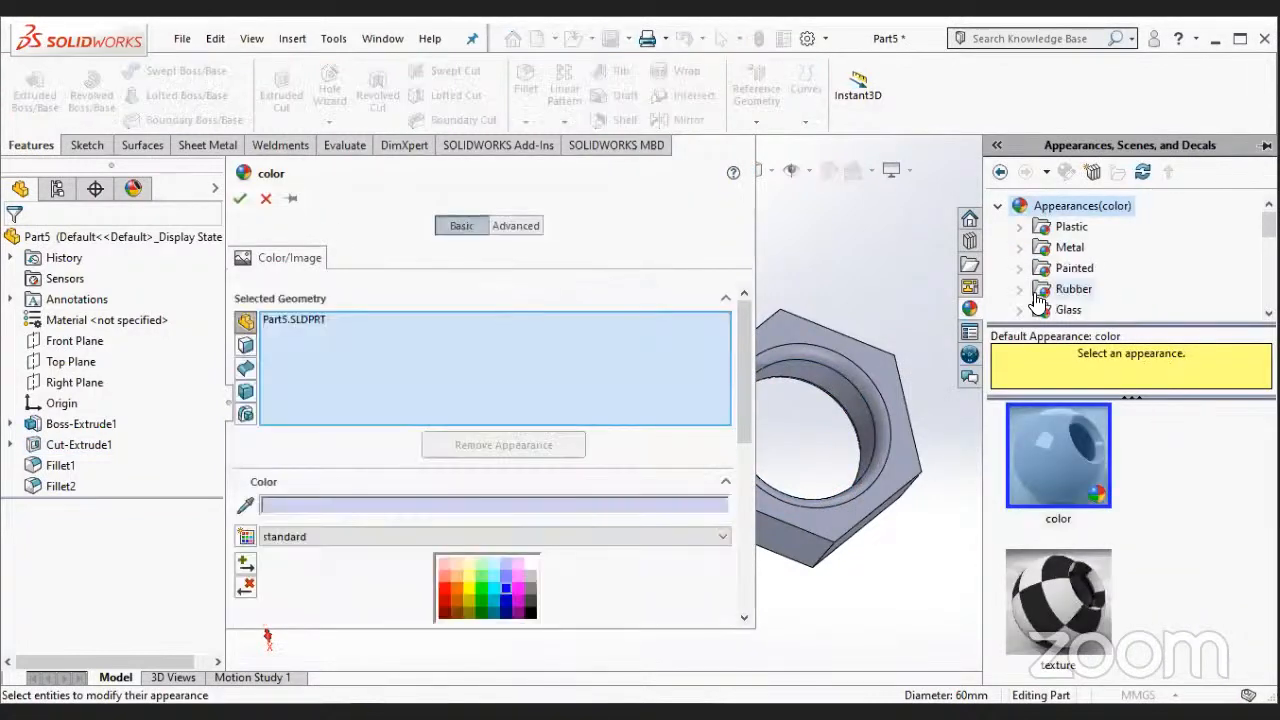
scroll(1035, 260, "down", 3)
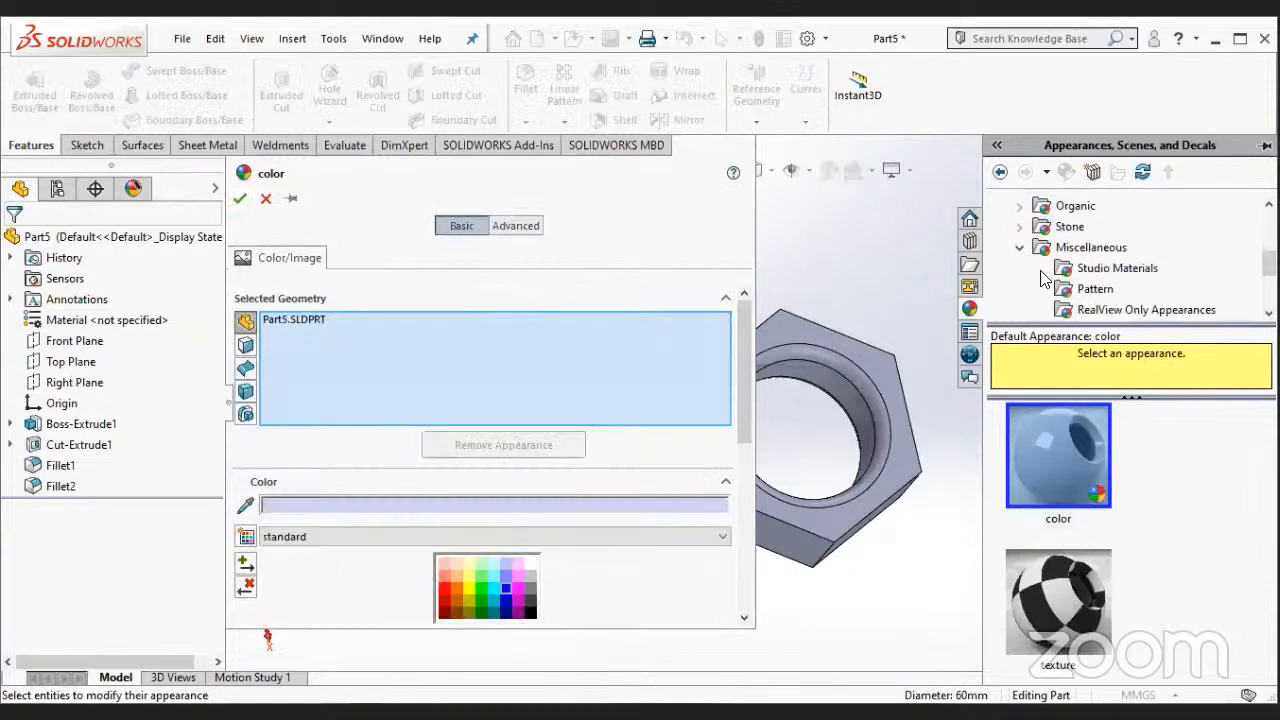
left_click(1076, 290)
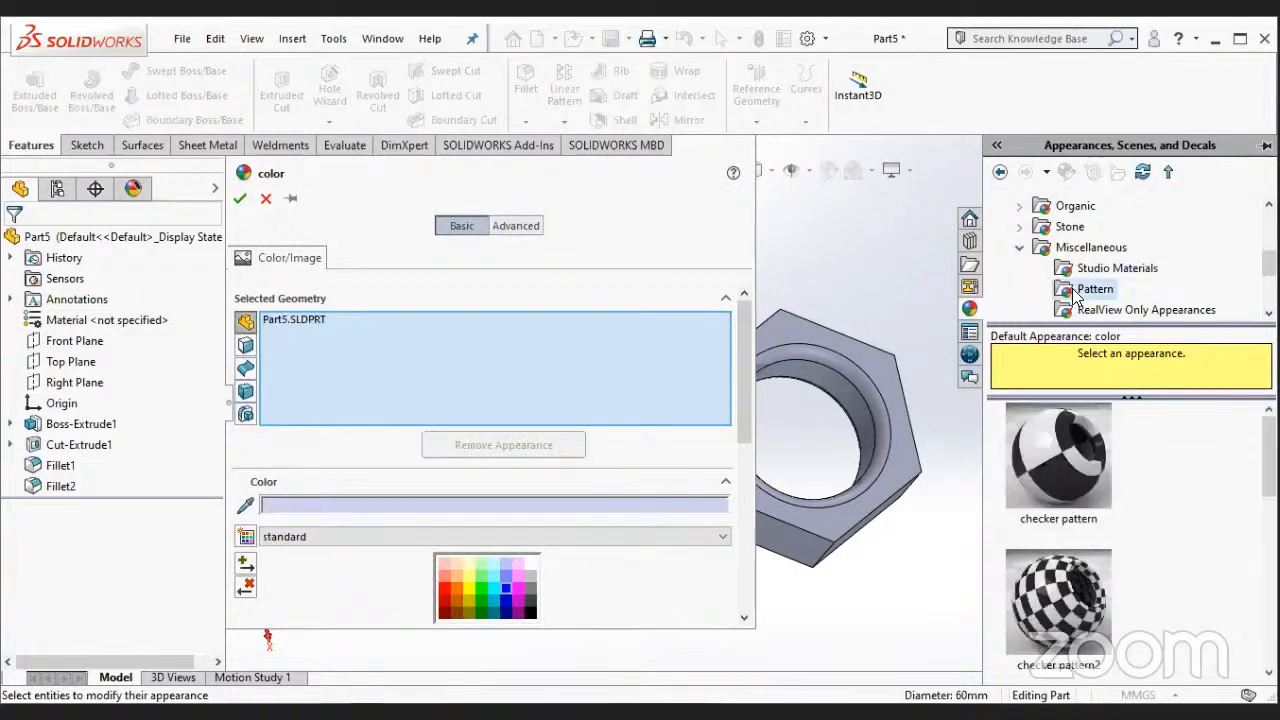
scroll(1106, 588, "down", 5)
left_click(1070, 602)
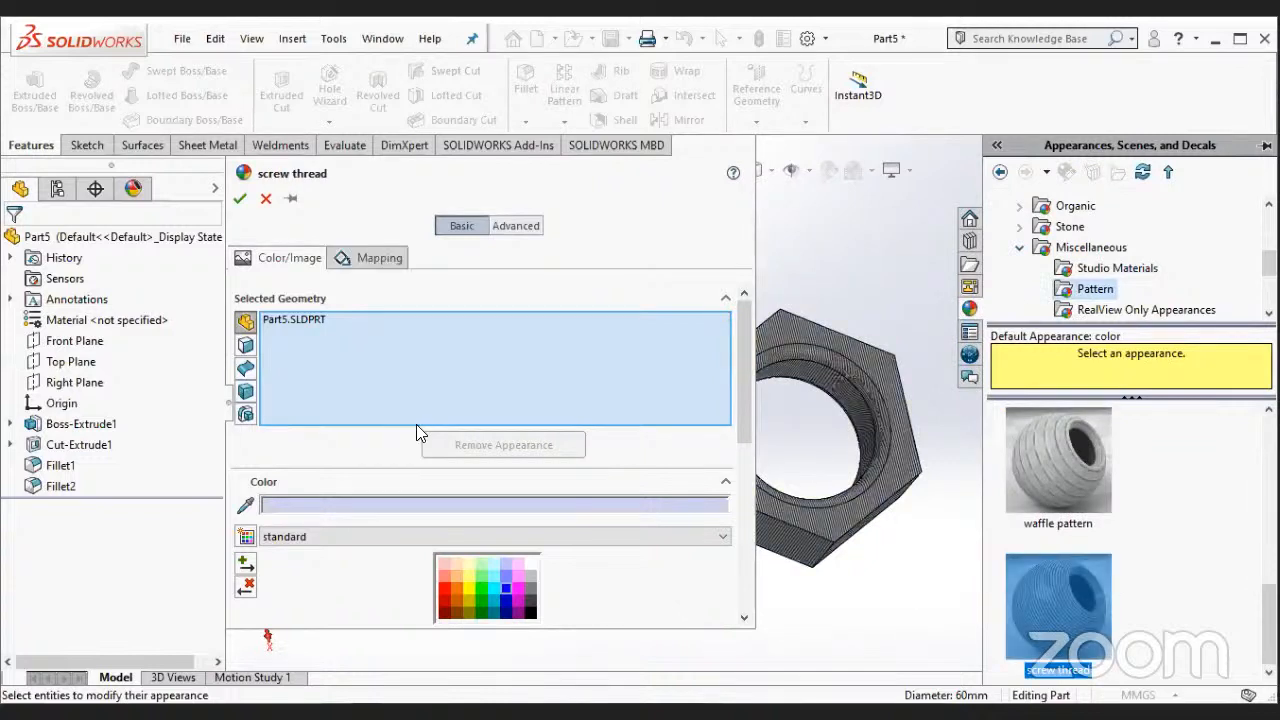
- Replace the whole part with only the hole's inner face as the target of the screw thread appearance and accept it
left_click(244, 372)
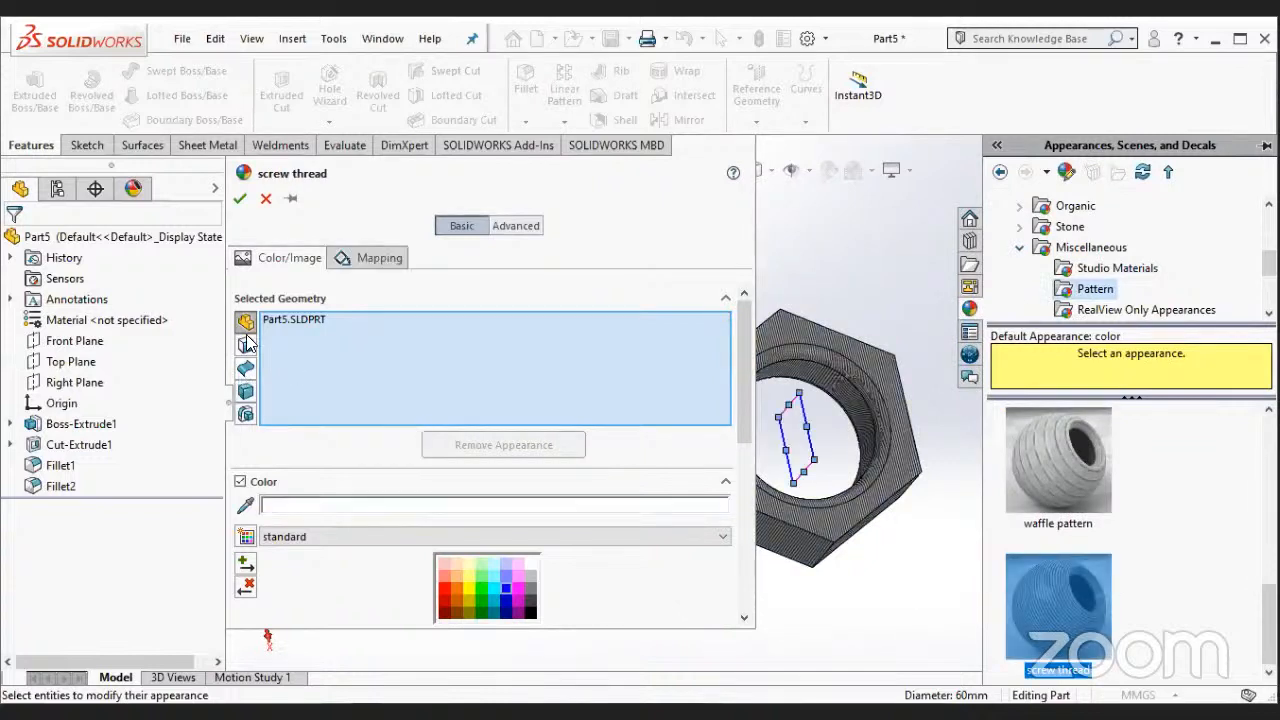
right_click(293, 322)
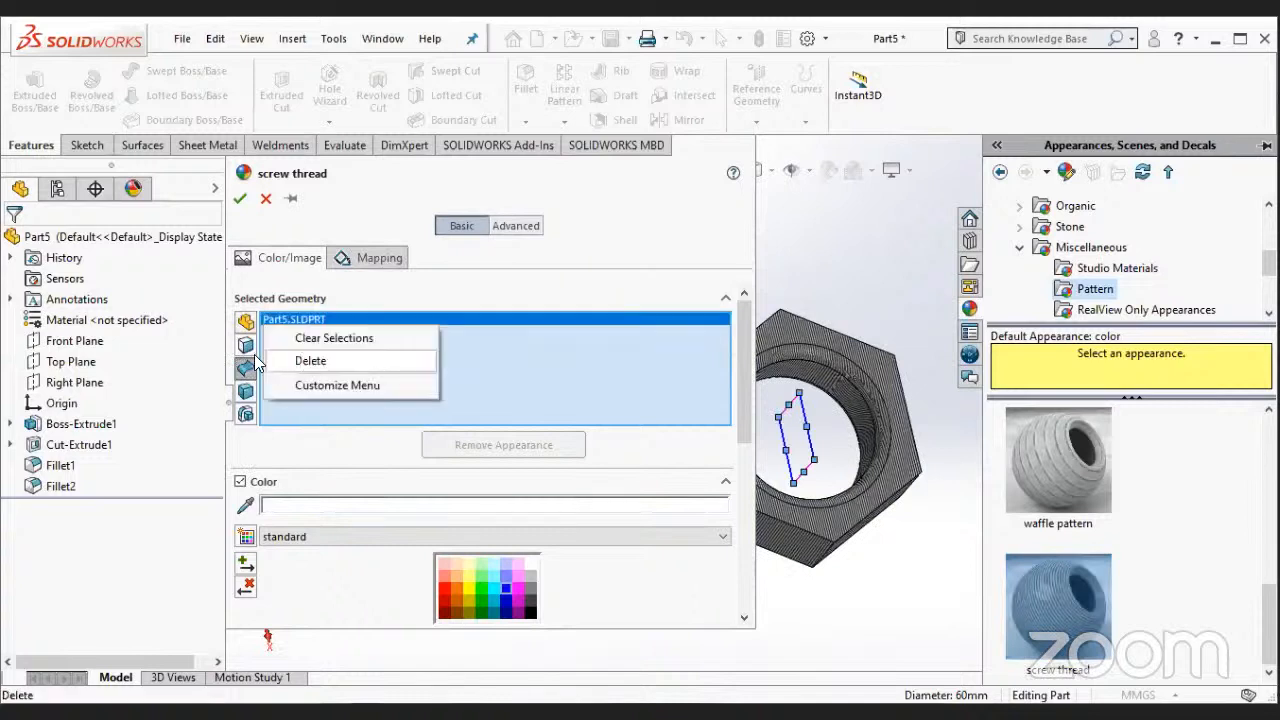
left_click(342, 358)
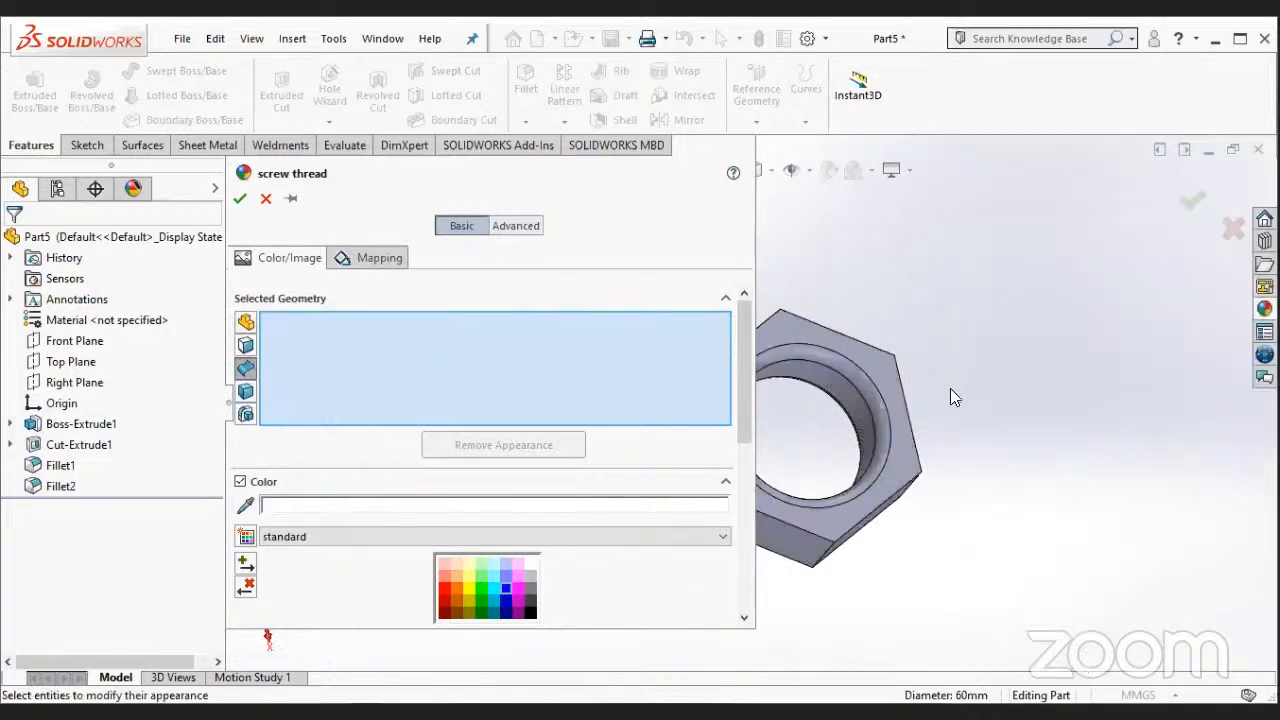
left_click(246, 342)
left_click(802, 426)
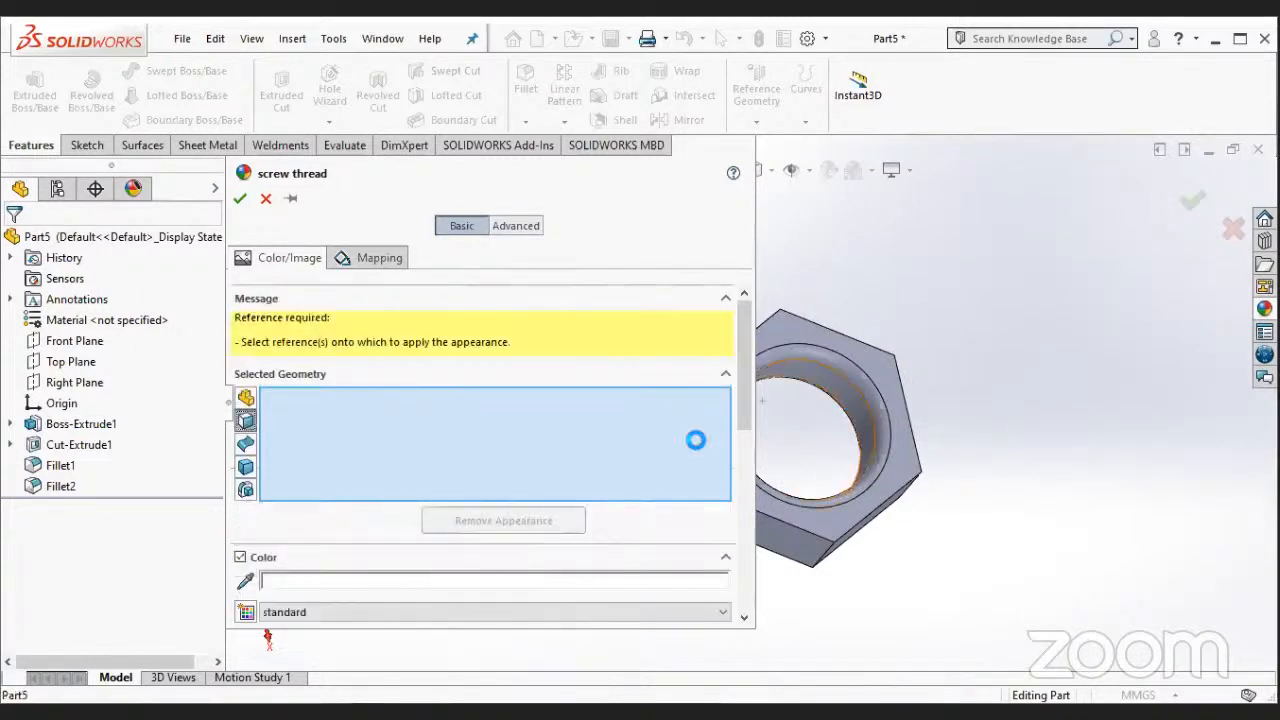
left_click(240, 198)
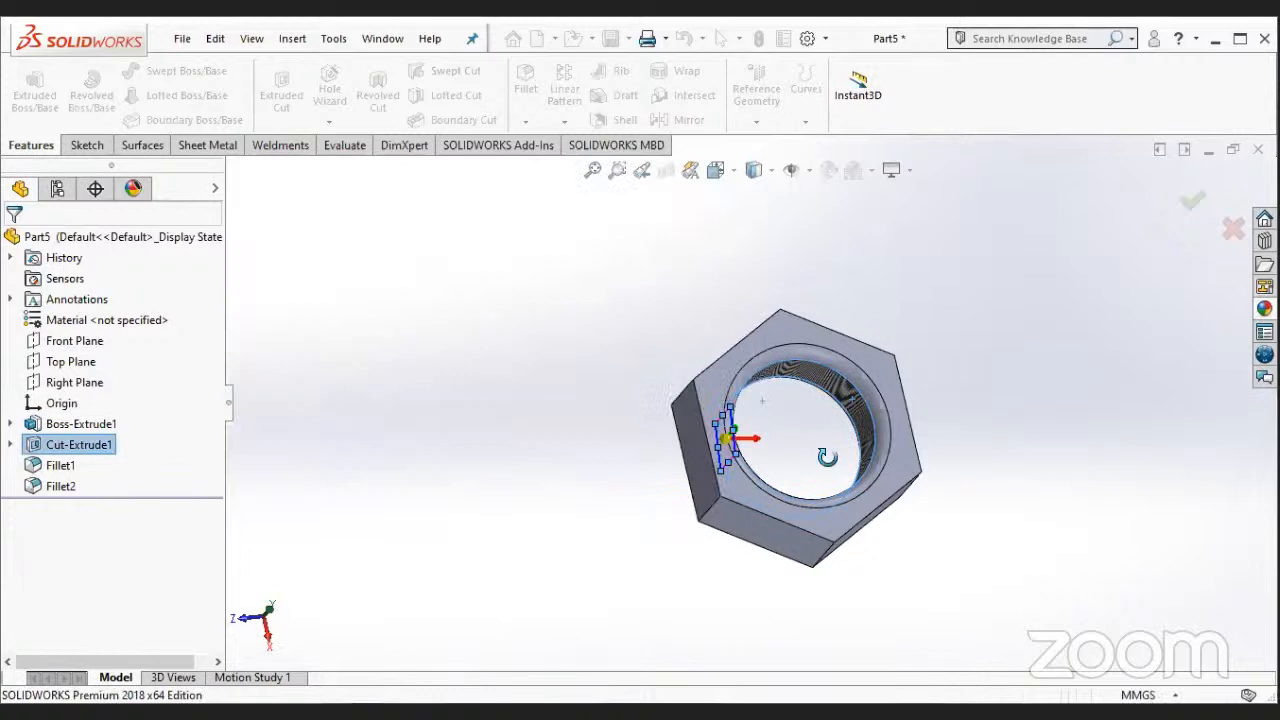
- Edit the whole part's appearance and set its color to light gray from the standard swatches
middle_click_drag(826, 436, 844, 452)
scroll(844, 452, "down", 2)
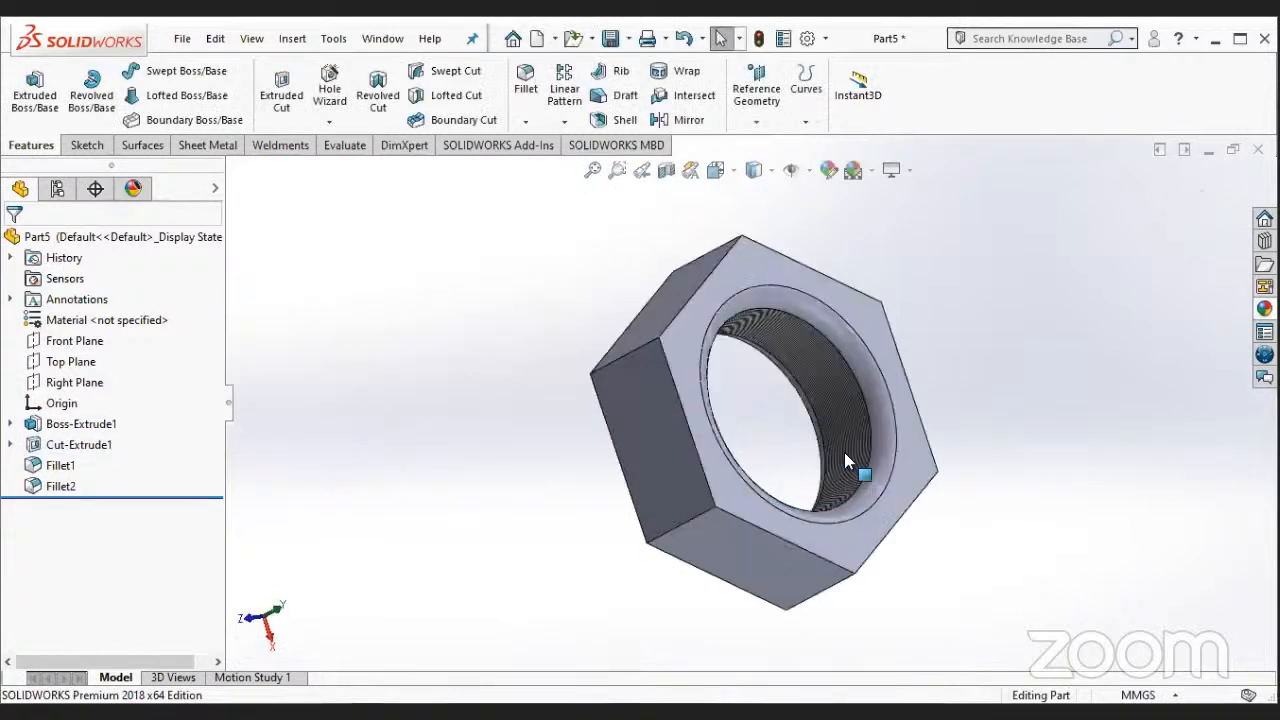
scroll(838, 460, "down", 1)
scroll(838, 468, "up", 2)
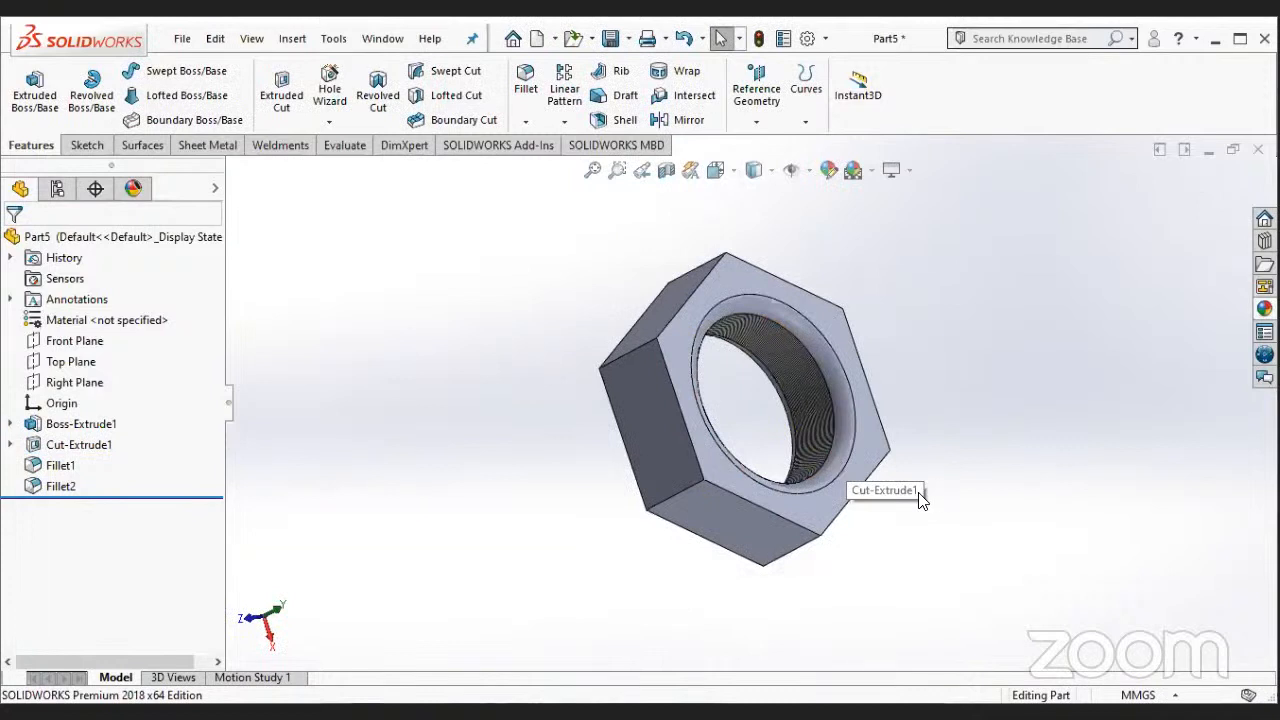
left_click(872, 448)
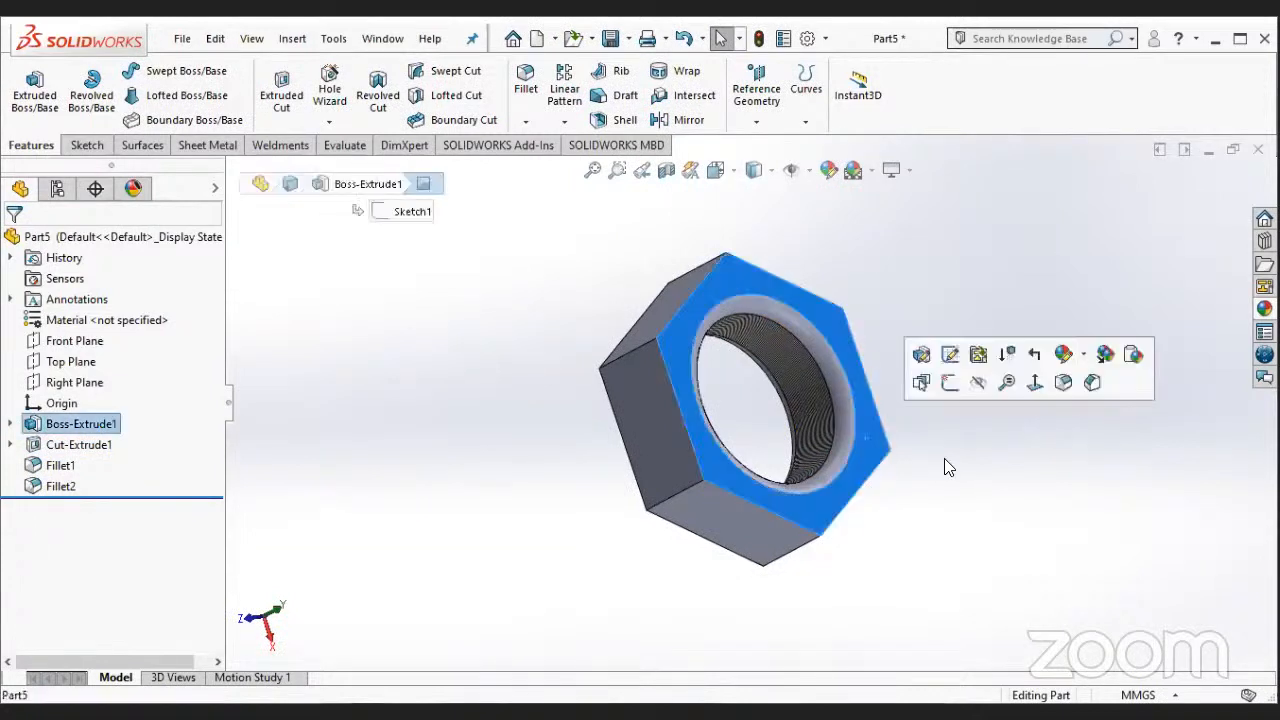
left_click(1064, 355)
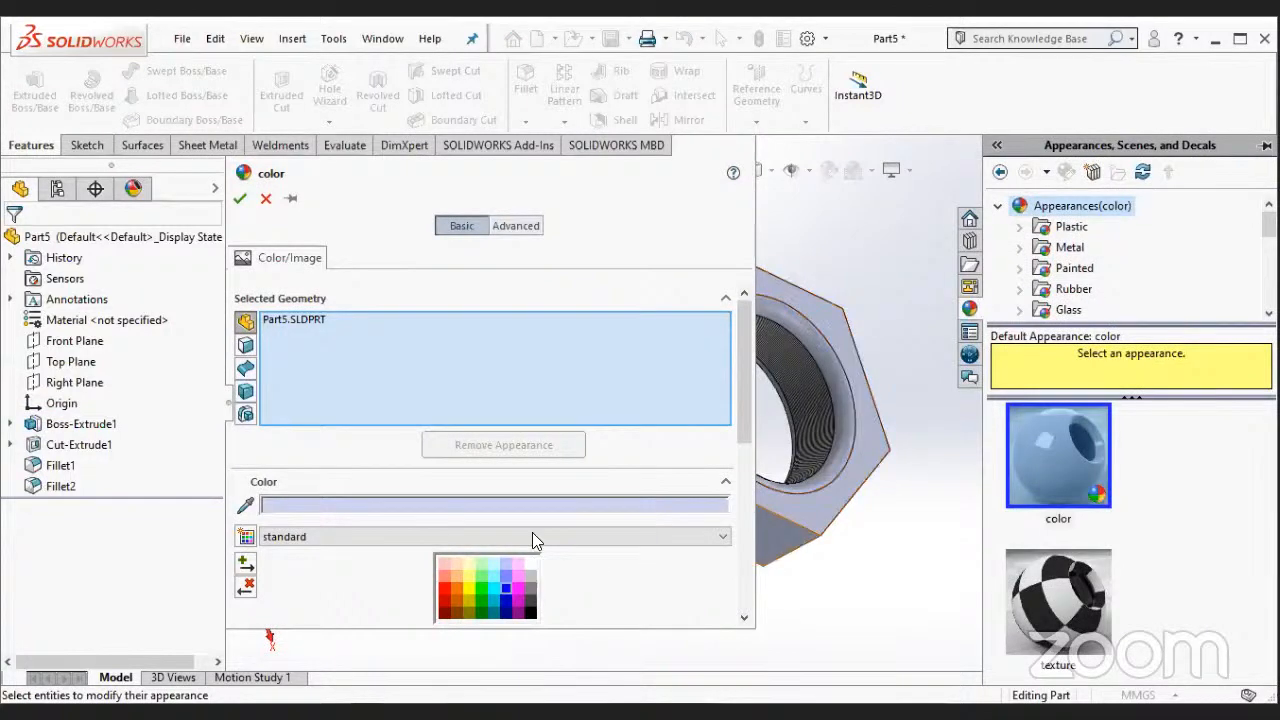
left_click(530, 577)
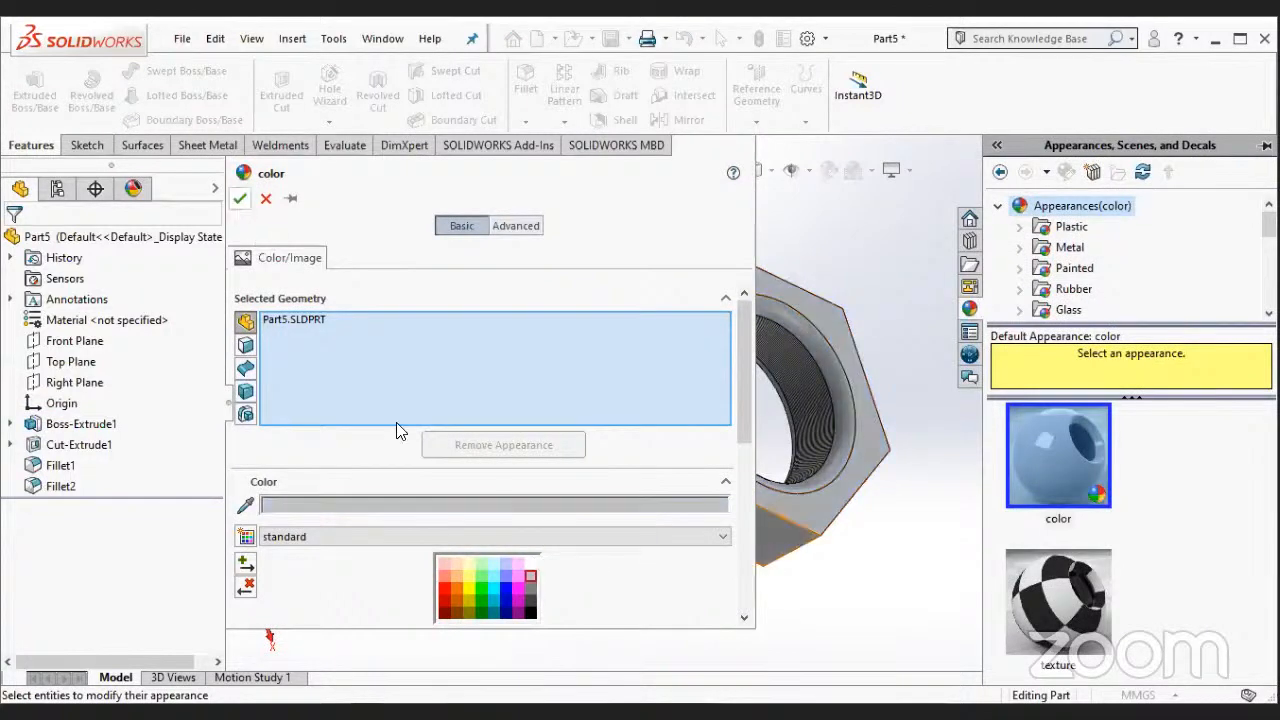
scroll(755, 413, "up", 2)
middle_click_drag(790, 448, 848, 565)
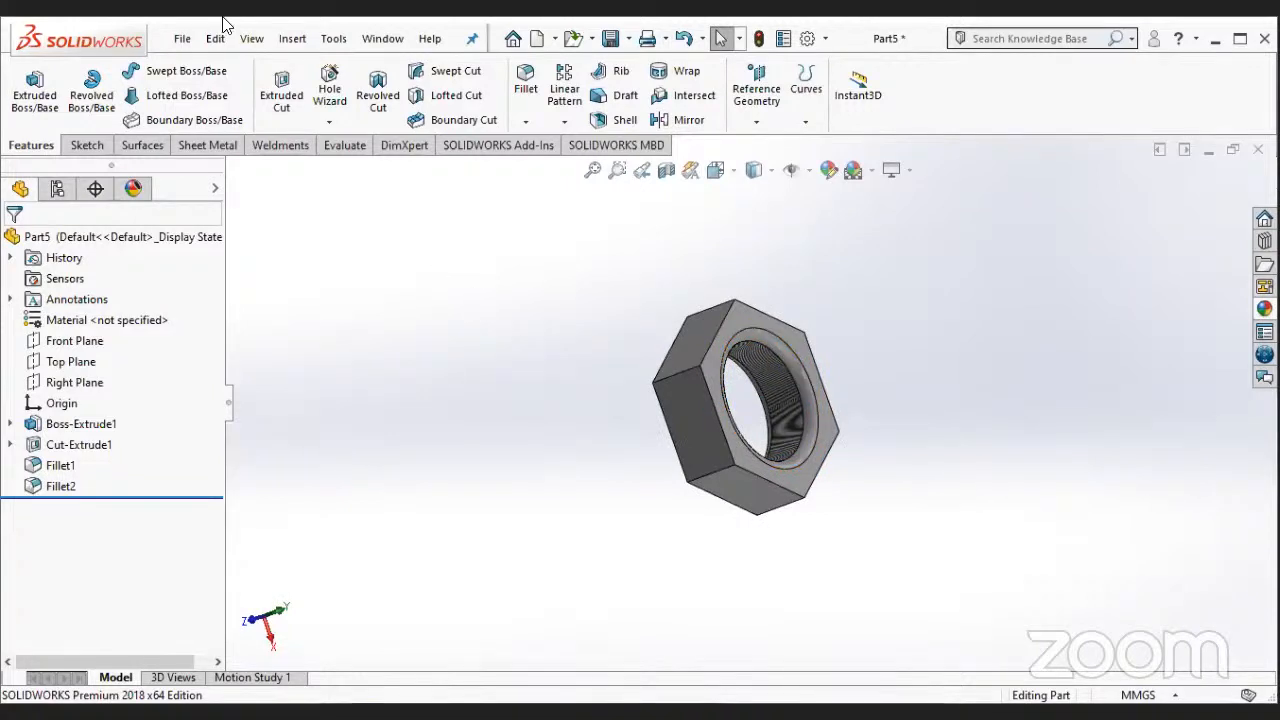
- Save the part under the file name nut in the solidwork folder on the Desktop
left_click(182, 38)
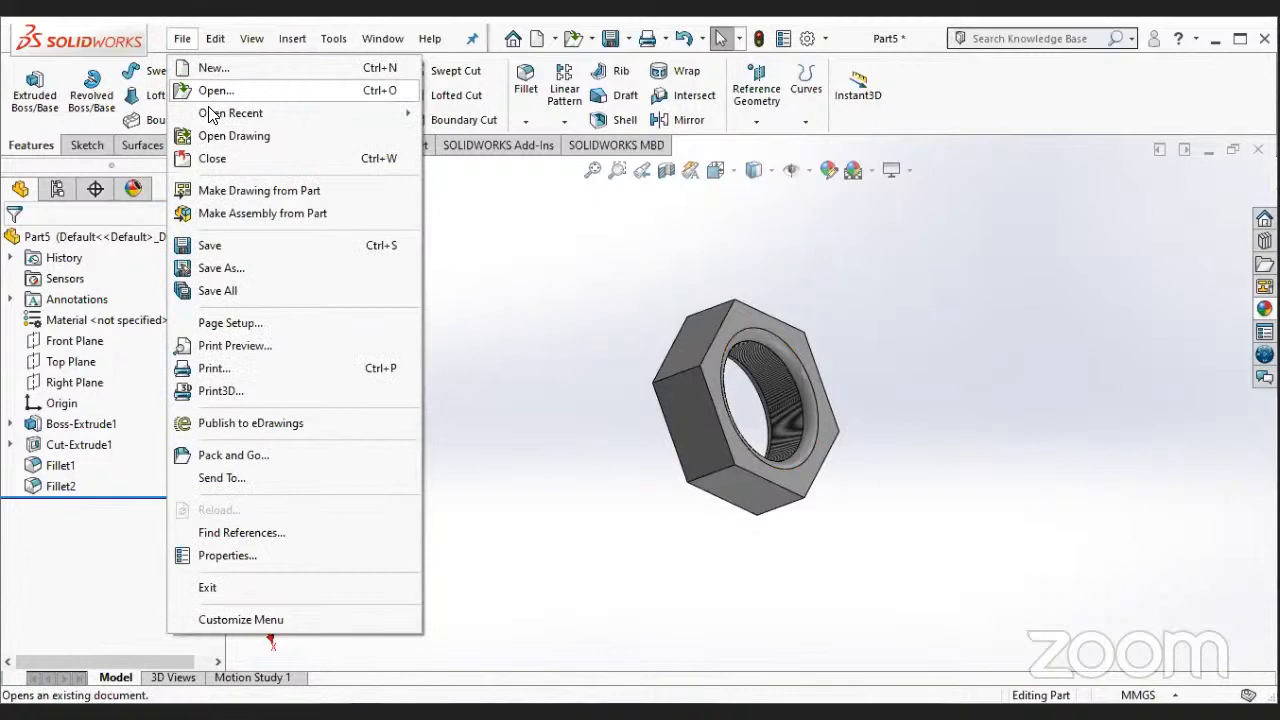
left_click(242, 250)
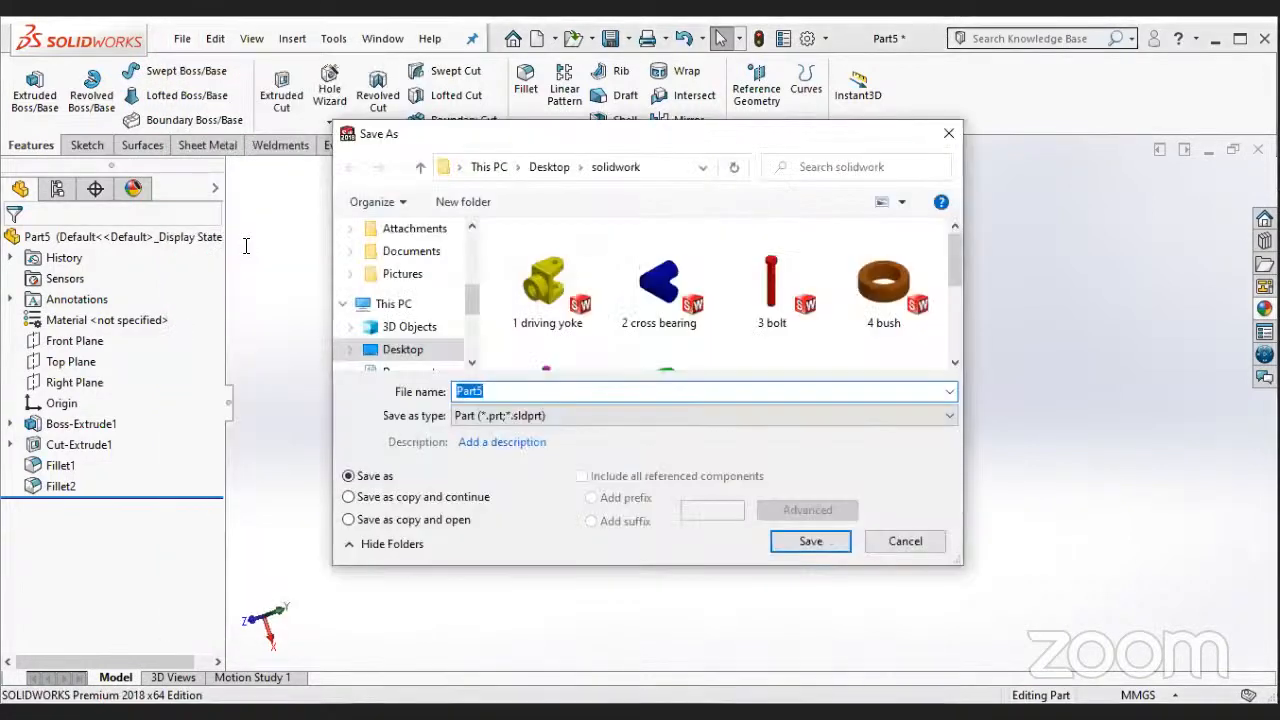
type("nut")
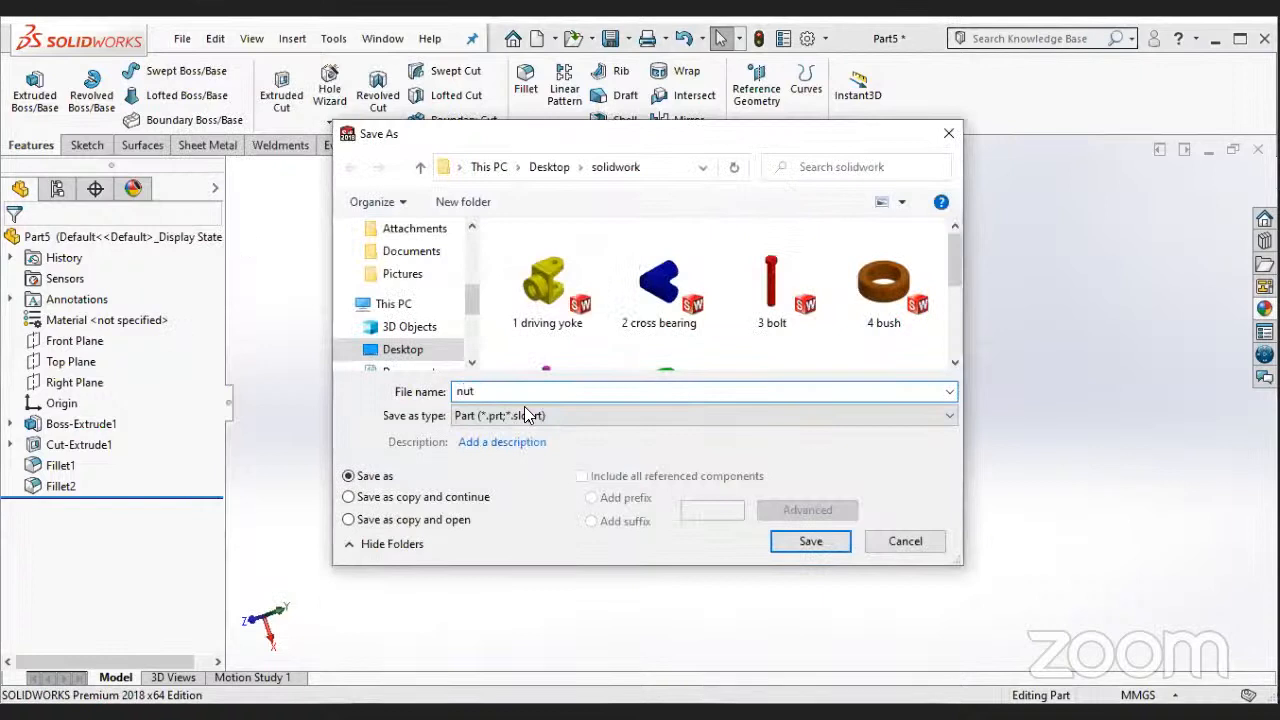
left_click(812, 547)
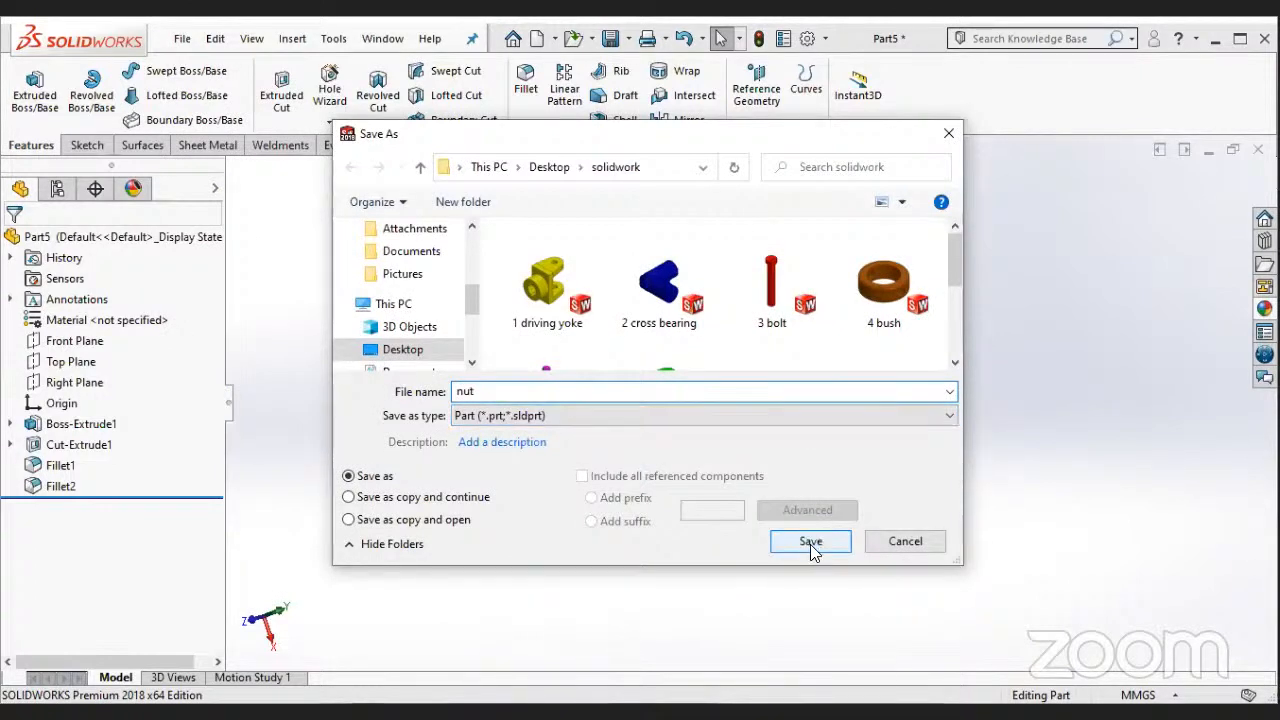